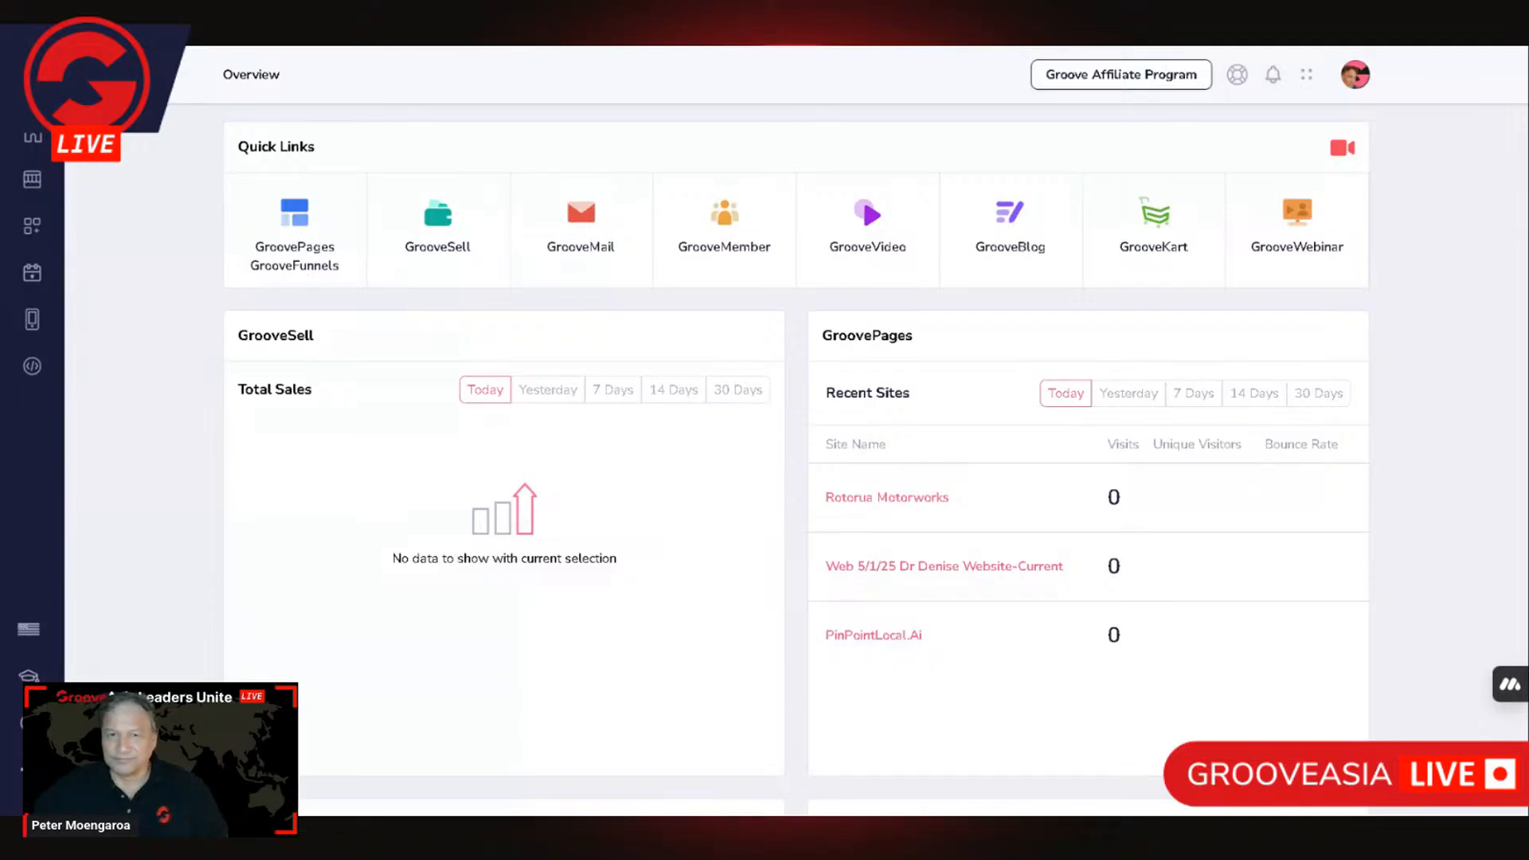
Step: Switch to the Rotorua Motor Works website and examine its hero banner, car brand logos, Family section and Why Choose Us? submenu
key(ctrl+Tab)
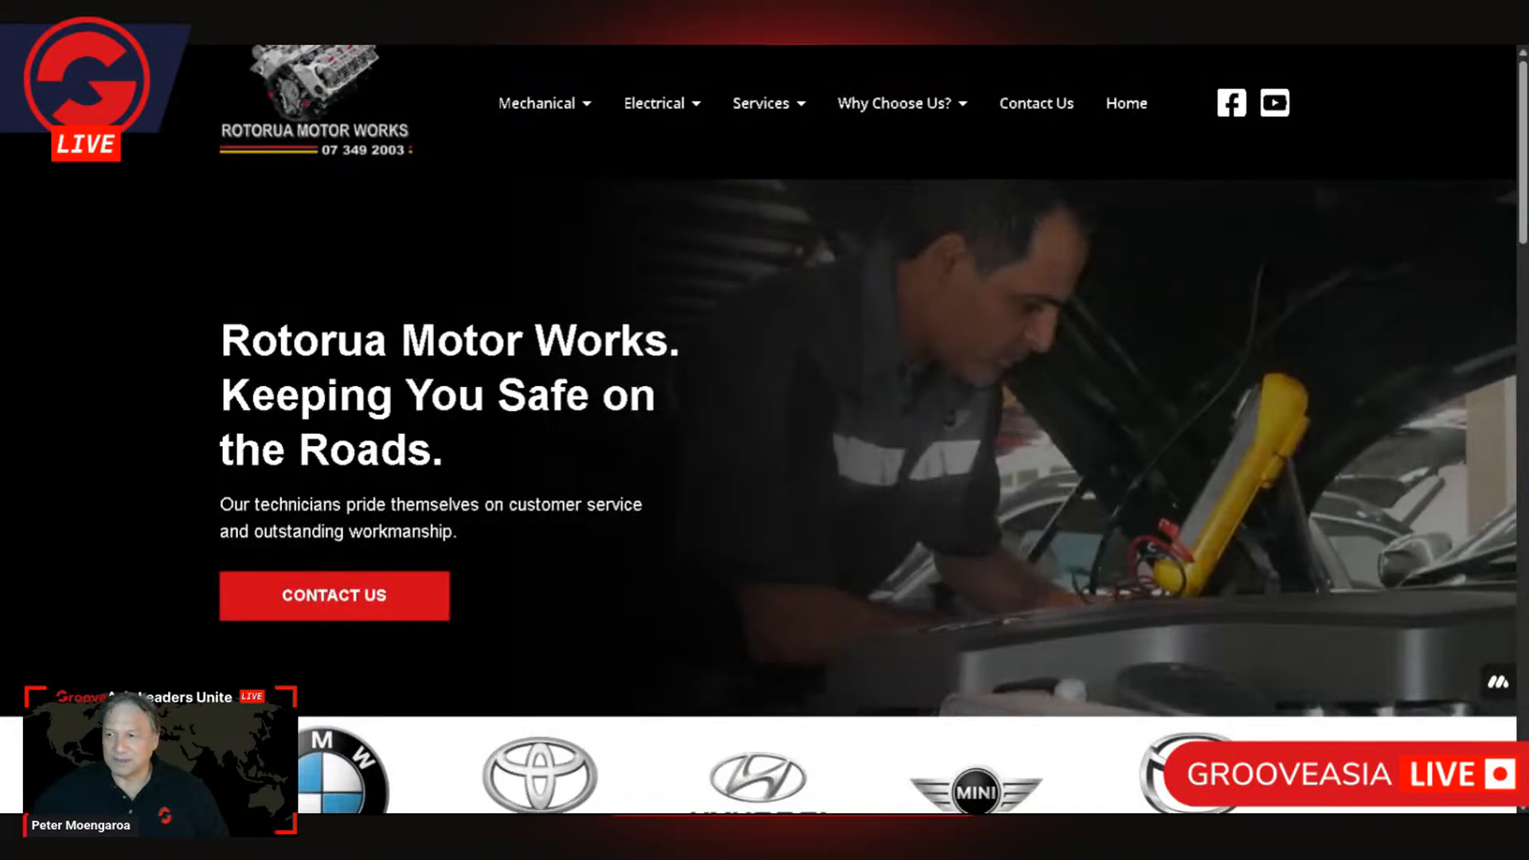
scroll(751, 407, down, 3)
scroll(721, 494, up, 3)
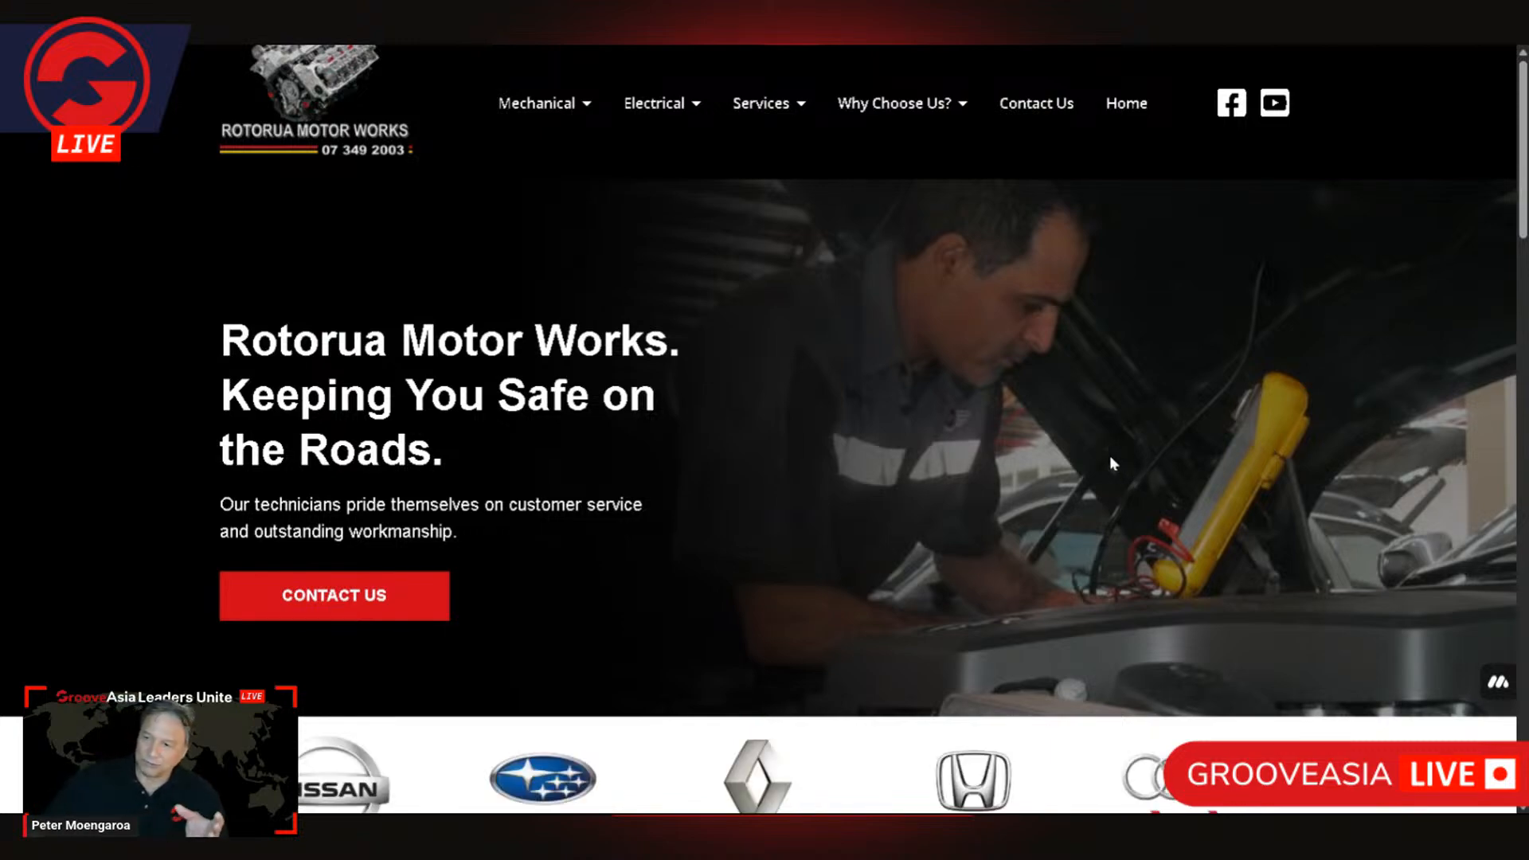
scroll(1114, 462, down, 5)
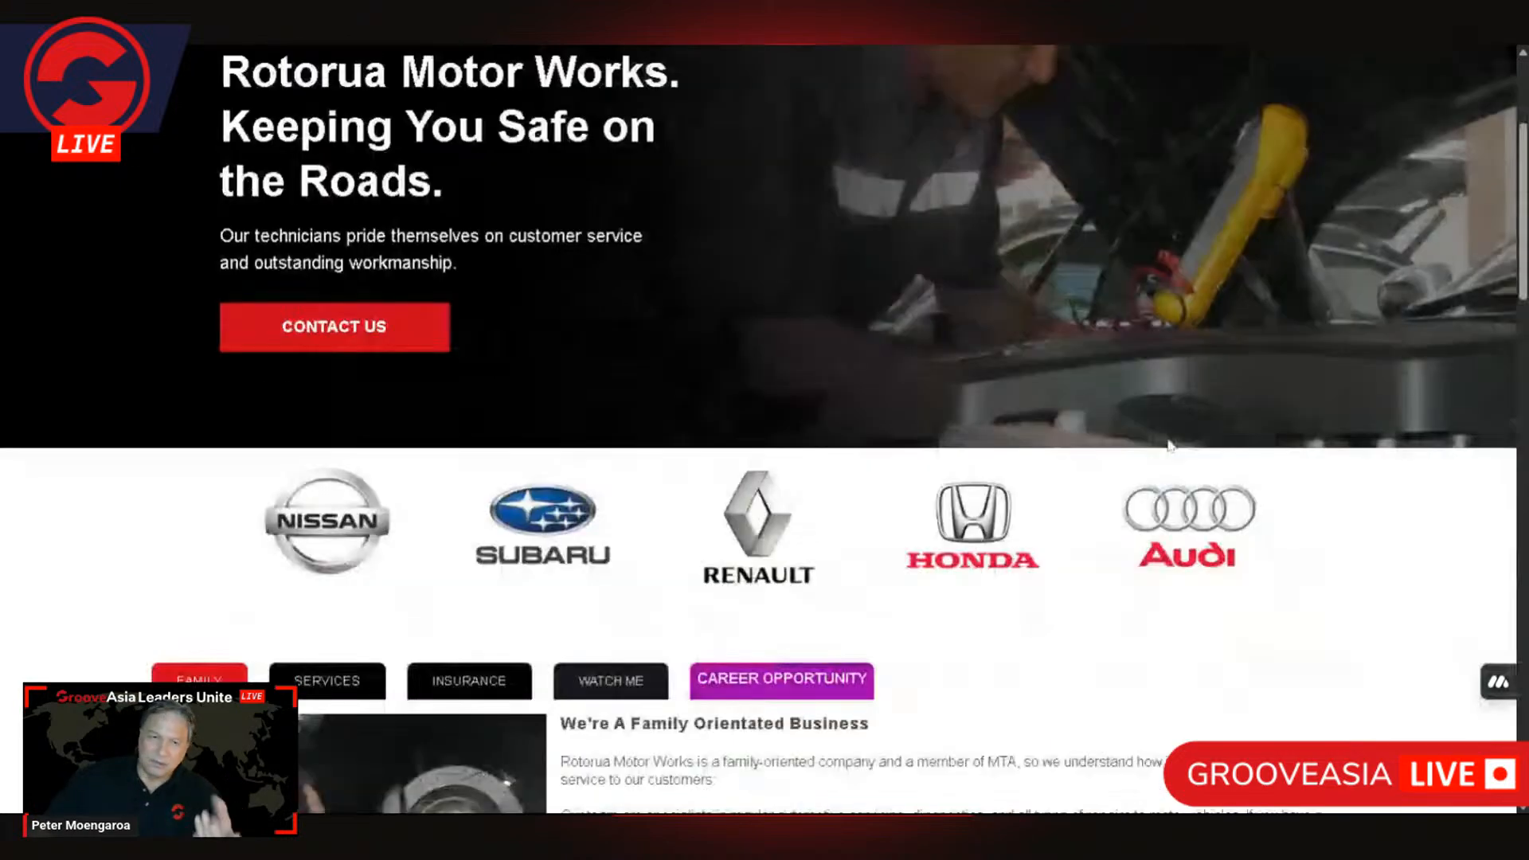
scroll(1174, 443, down, 2)
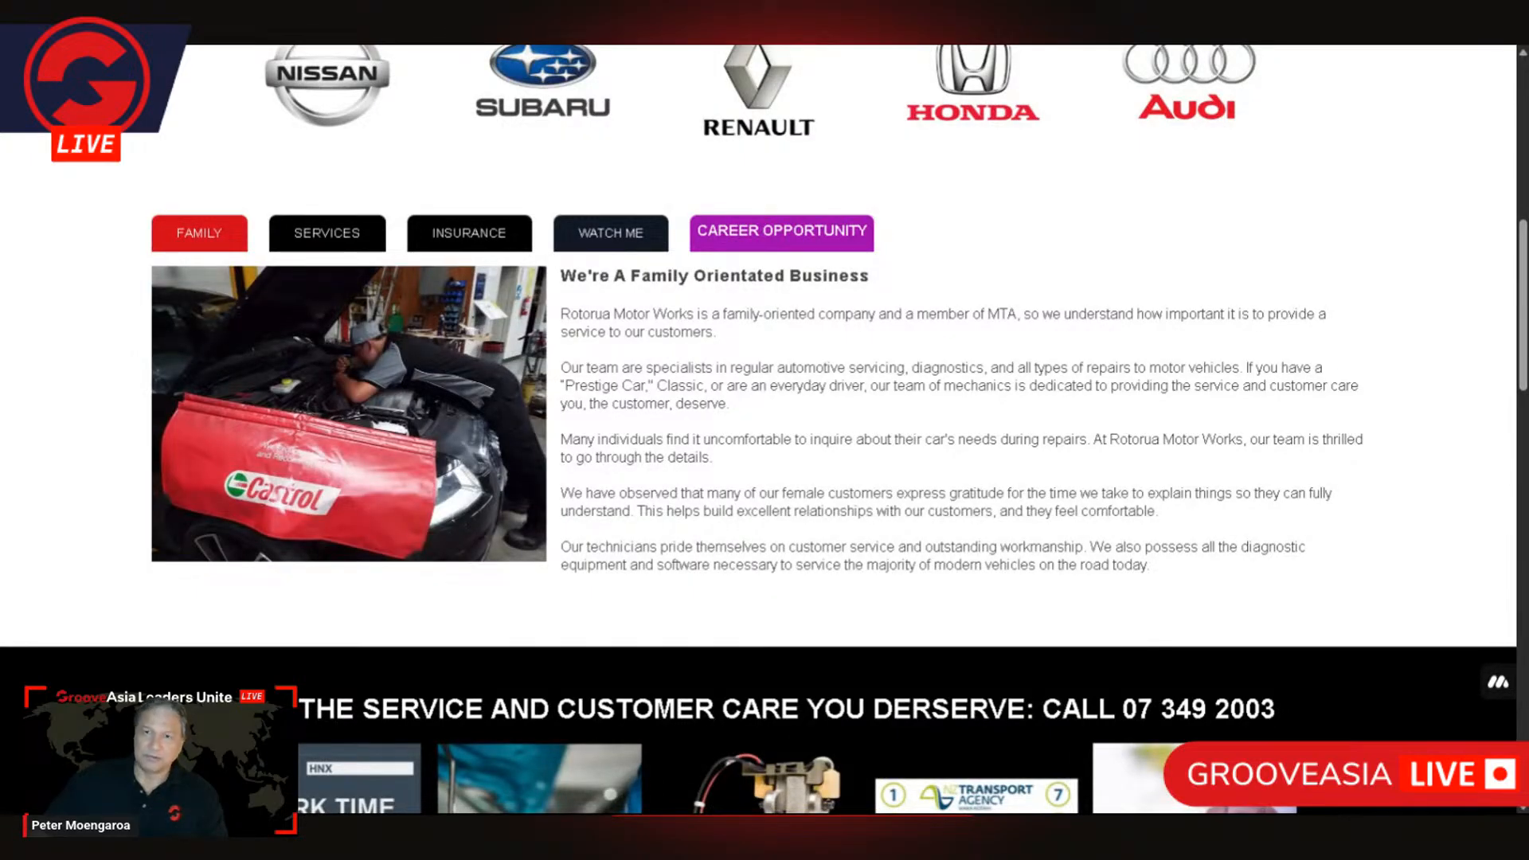
scroll(759, 430, up, 2)
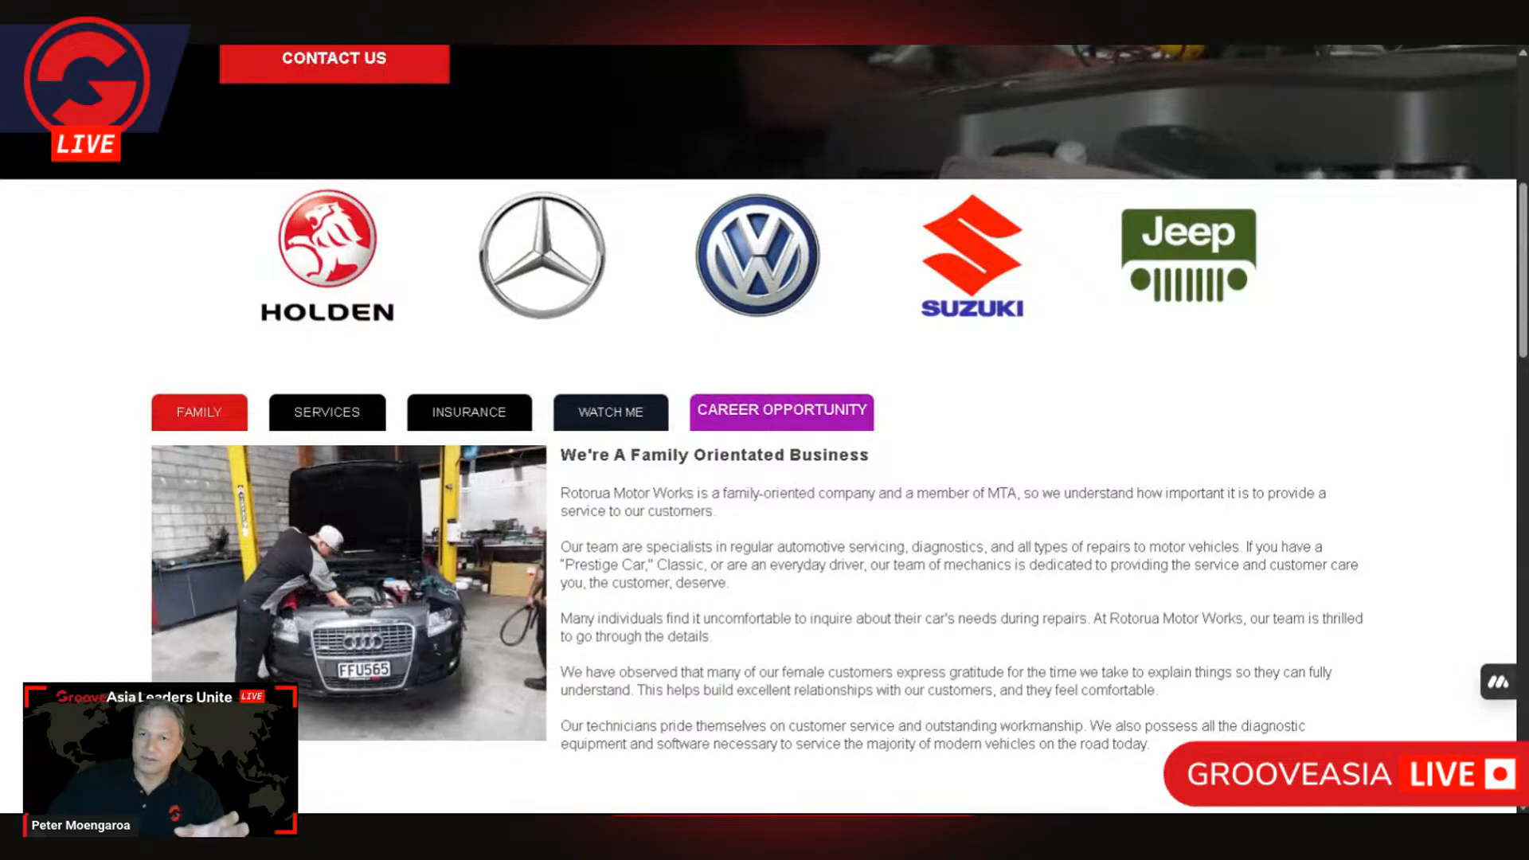
scroll(261, 500, down, 2)
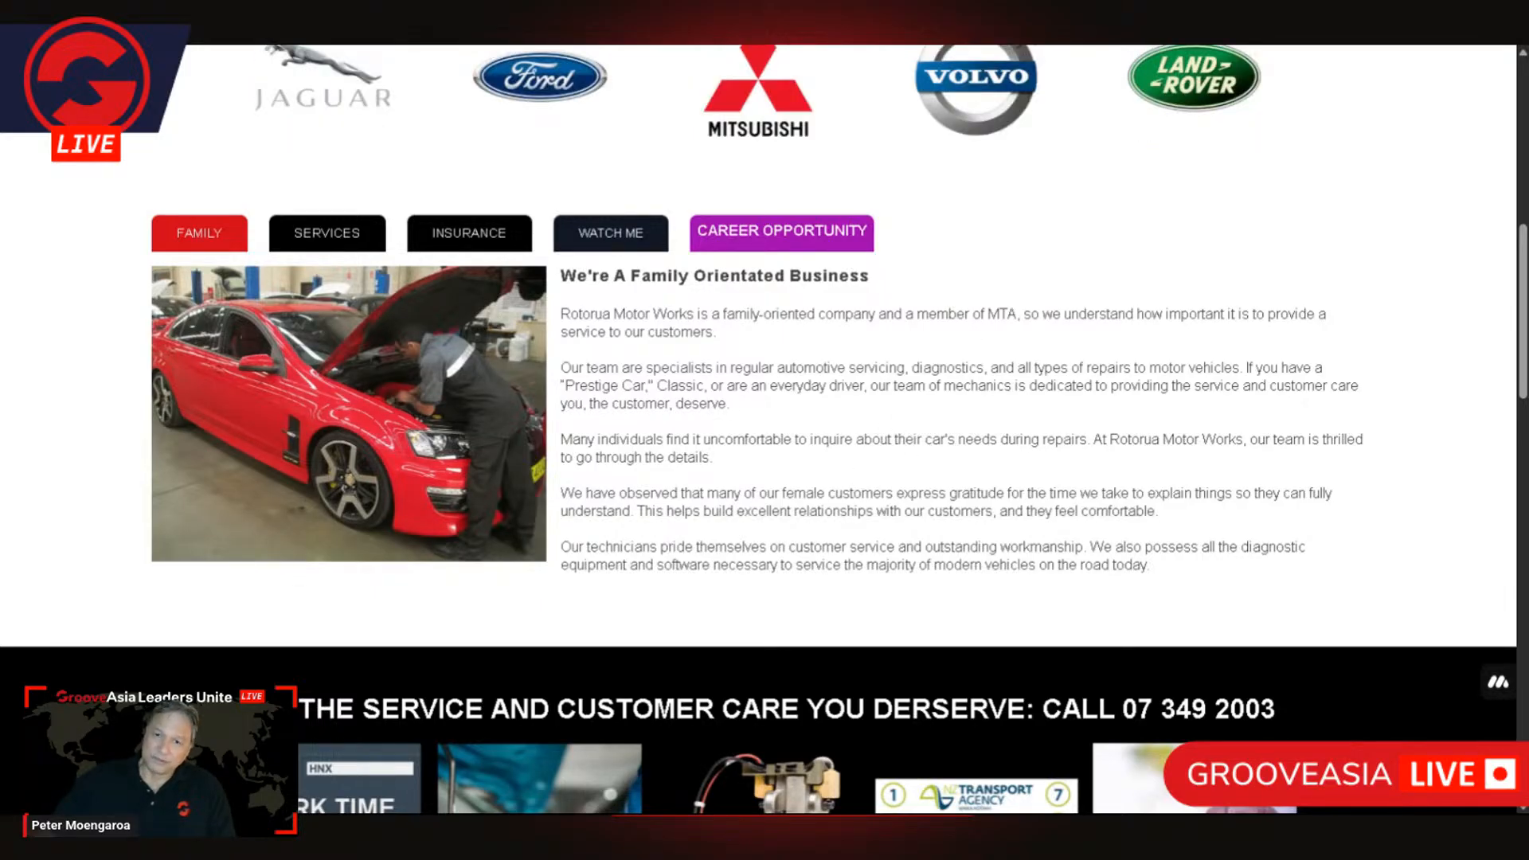
scroll(1133, 358, up, 9)
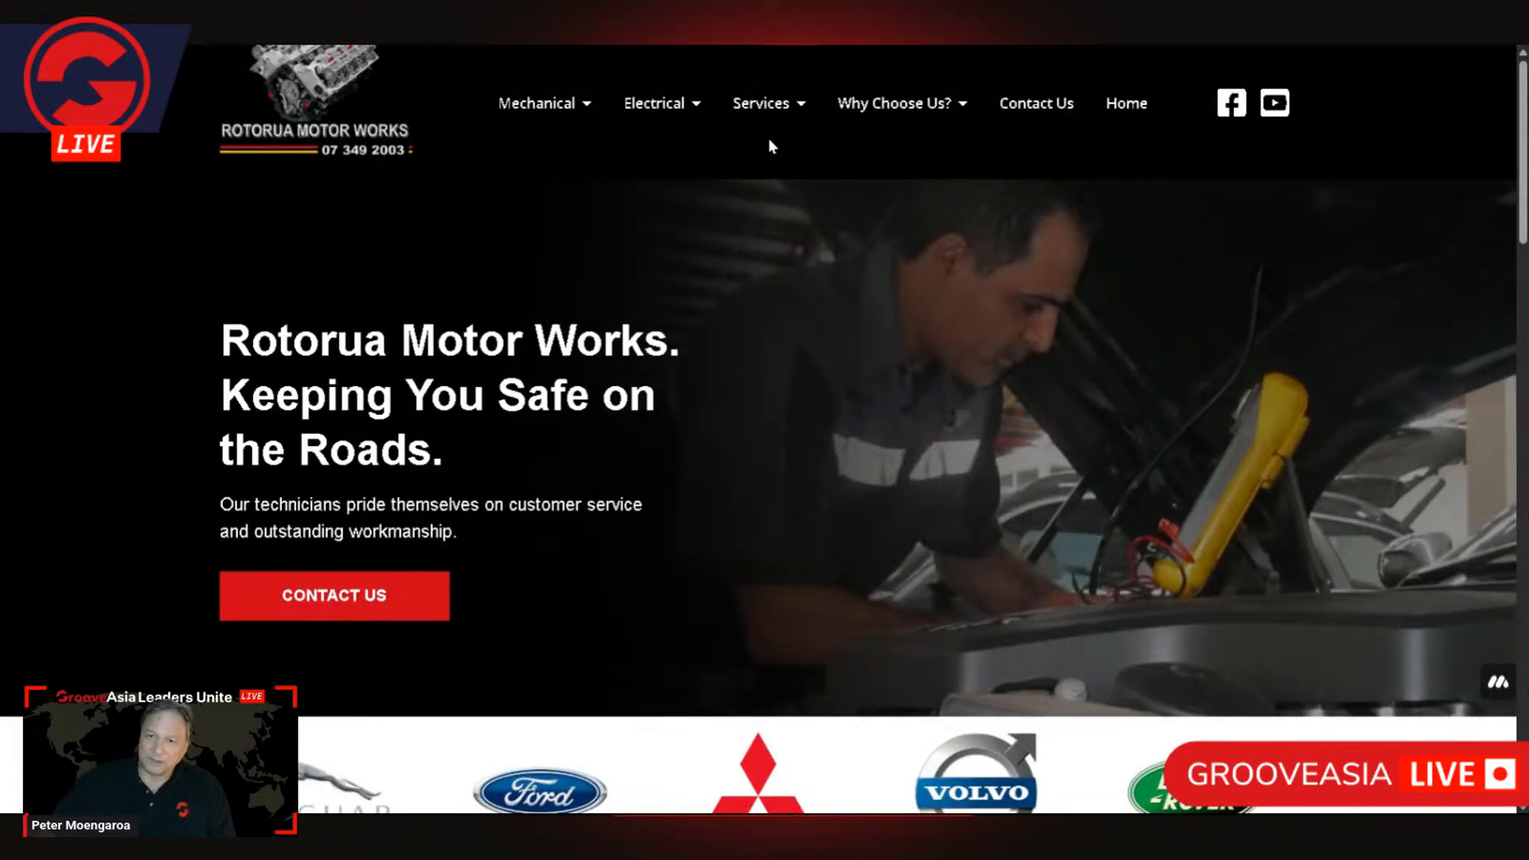
mouse_move(937, 105)
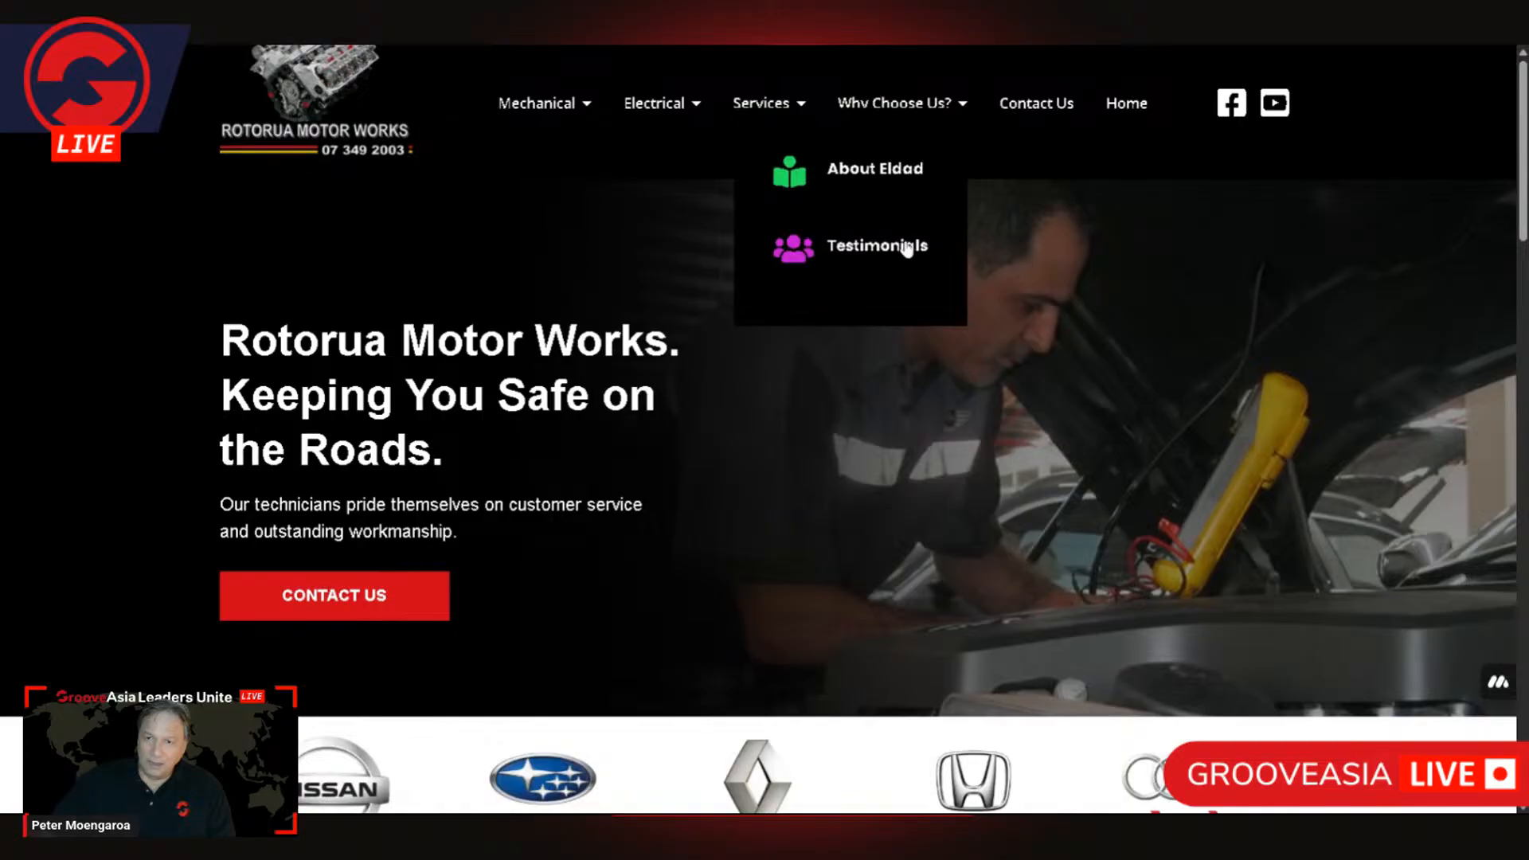
Step: View the home page's Services, Insurance, Watch Me and Career Opportunity sections in turn, and return to the Family section
scroll(673, 425, down, 5)
scroll(673, 425, down, 5)
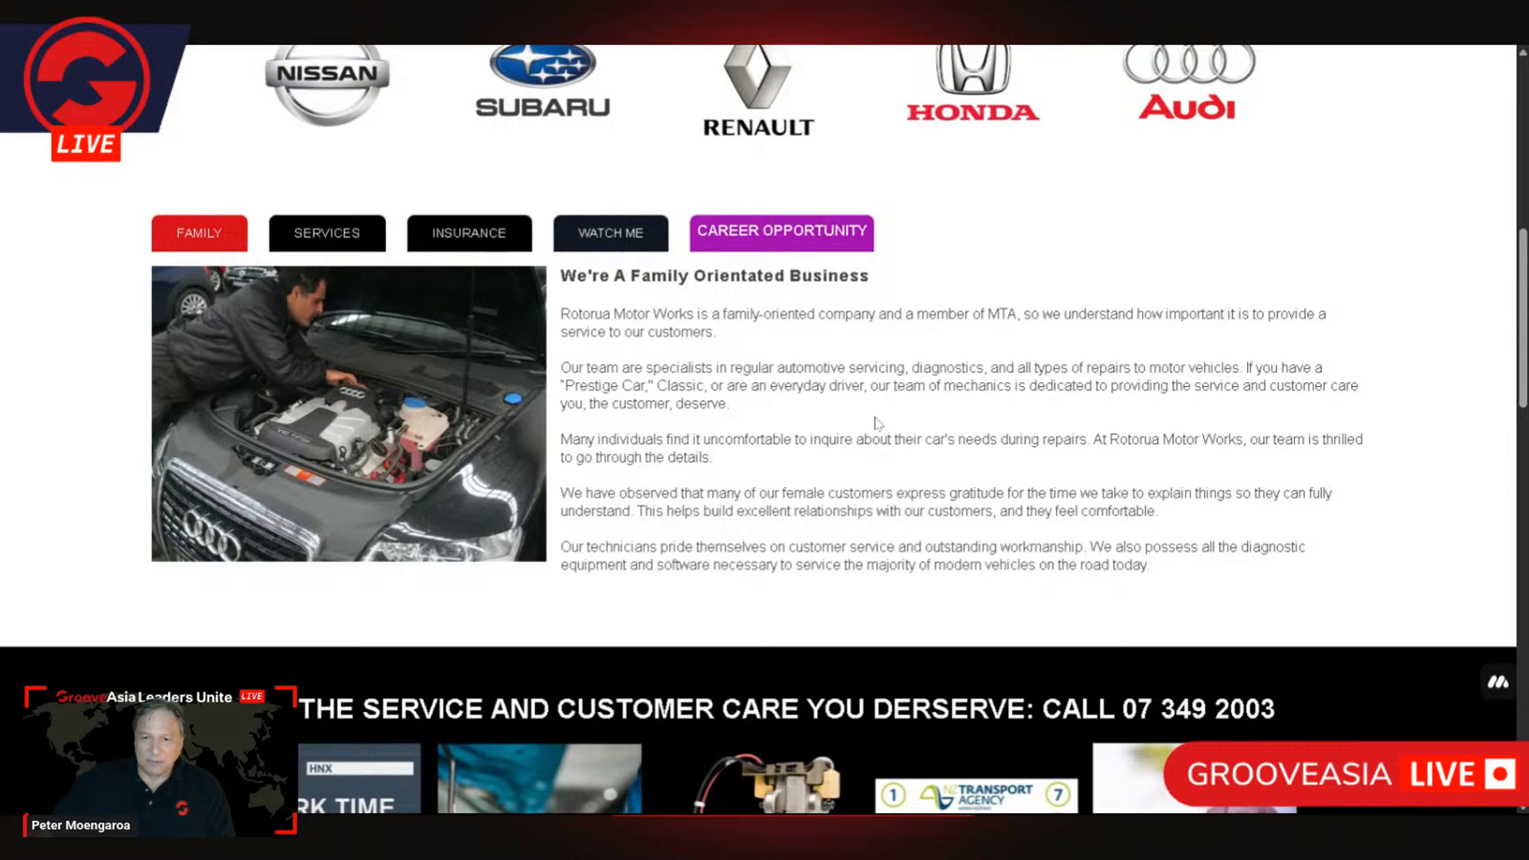
click(354, 229)
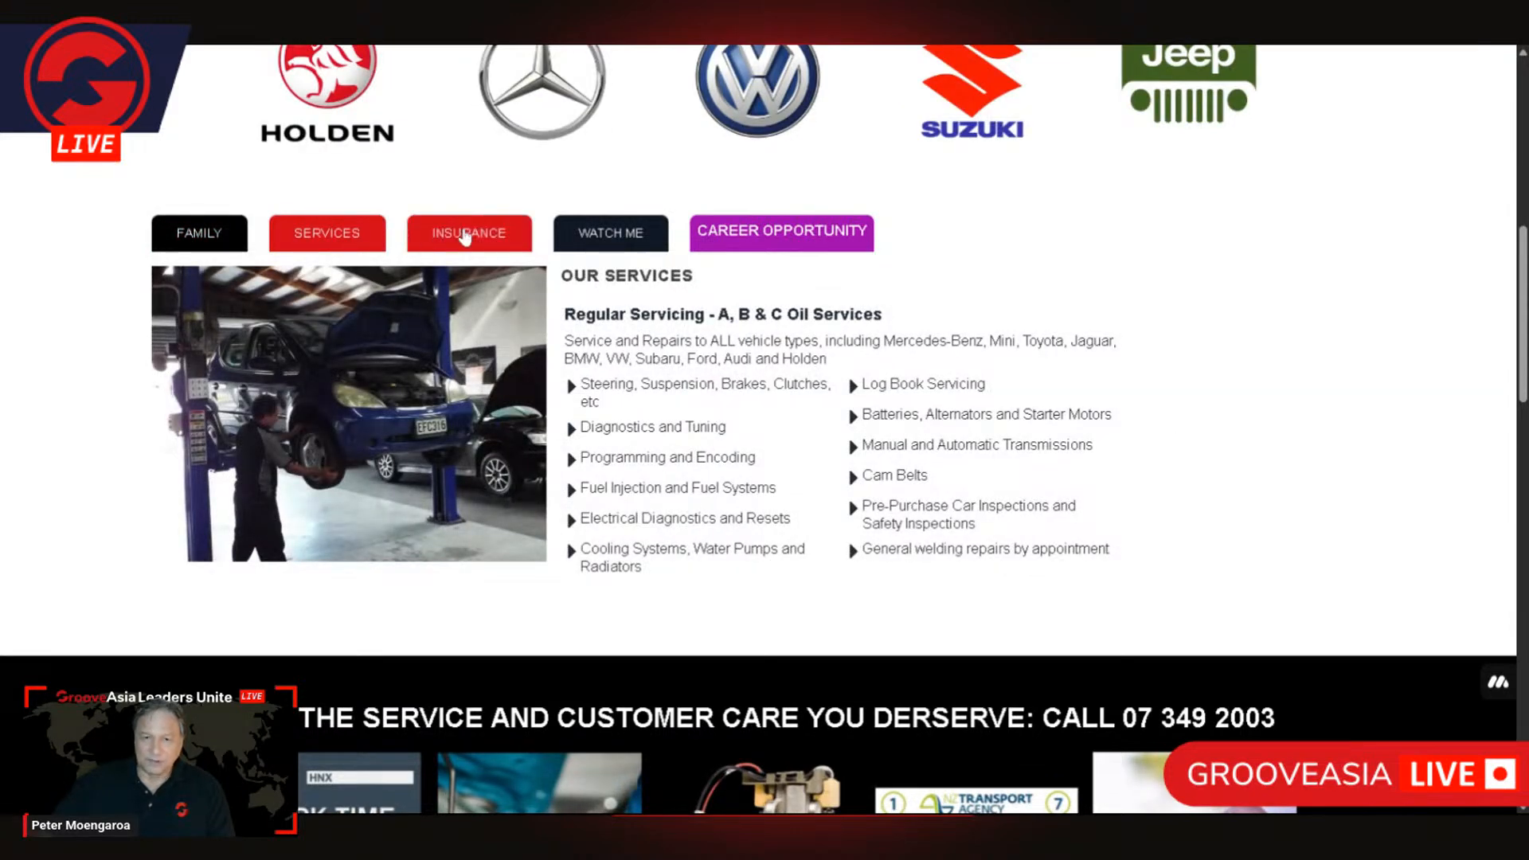
click(461, 235)
click(625, 237)
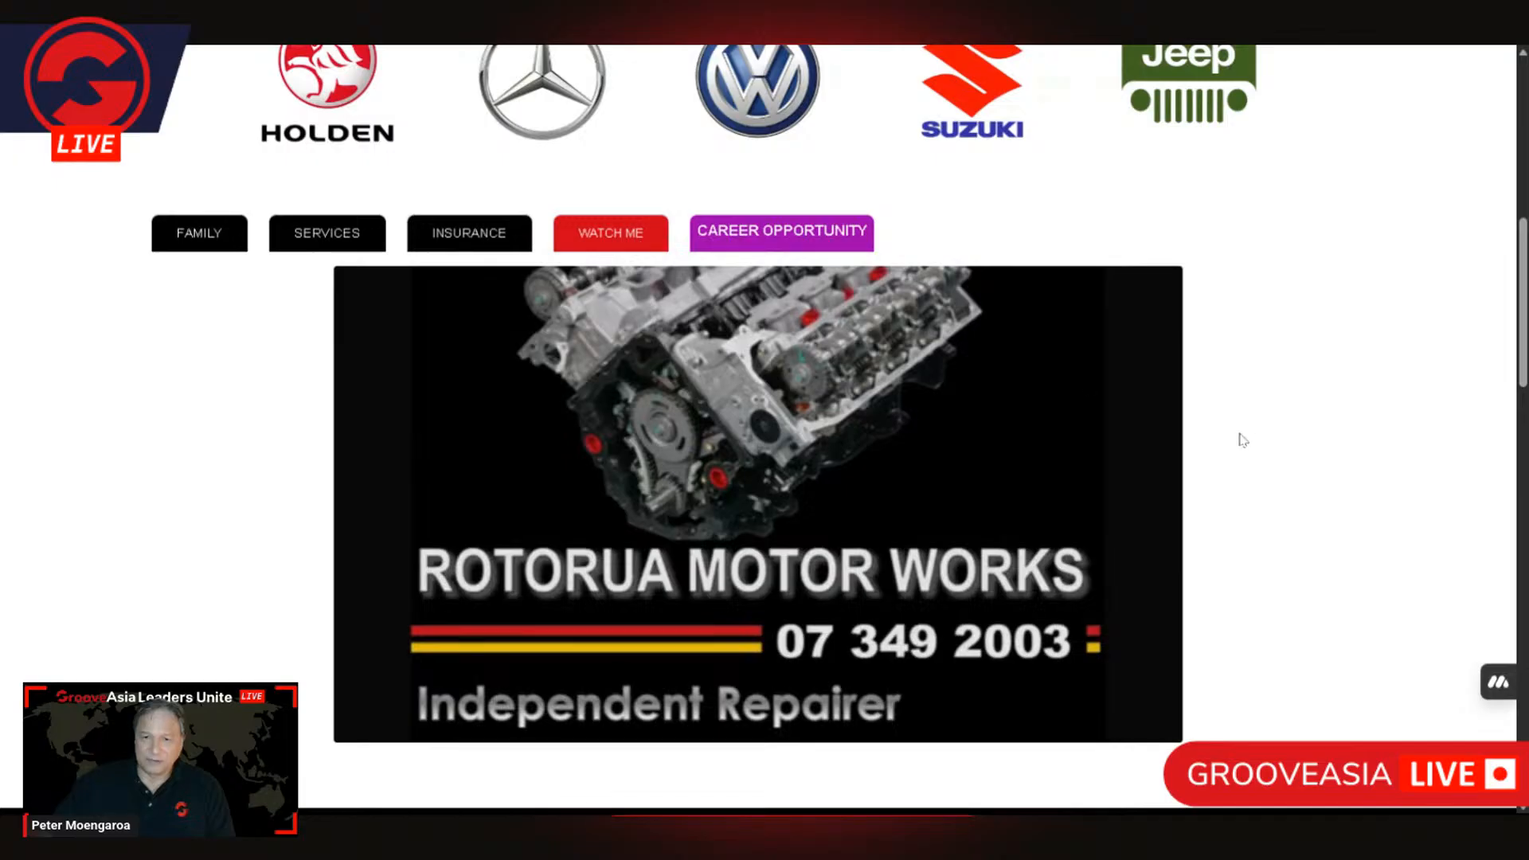
click(823, 232)
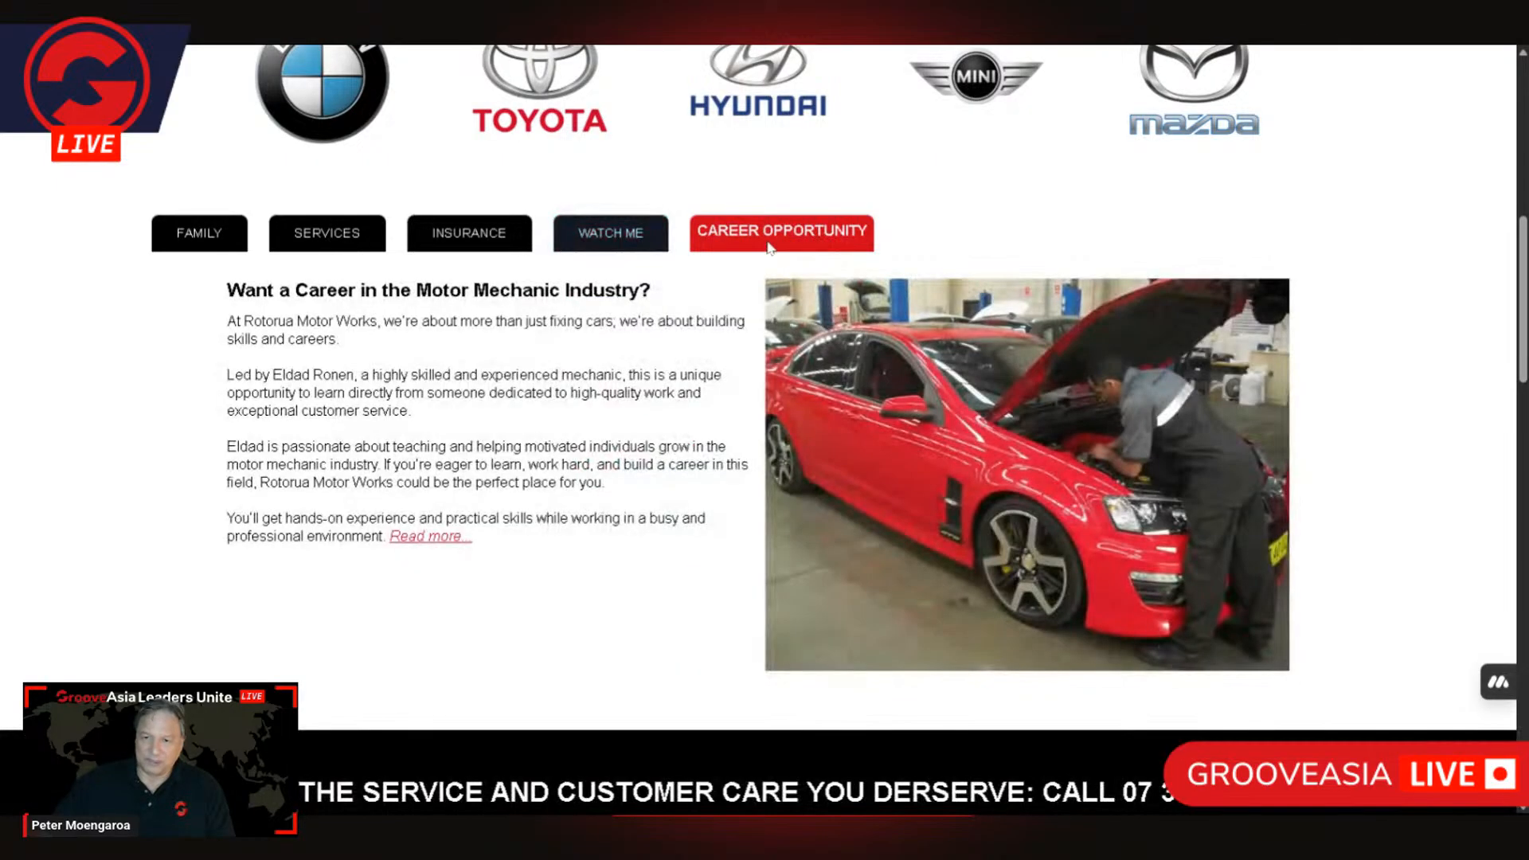
click(170, 250)
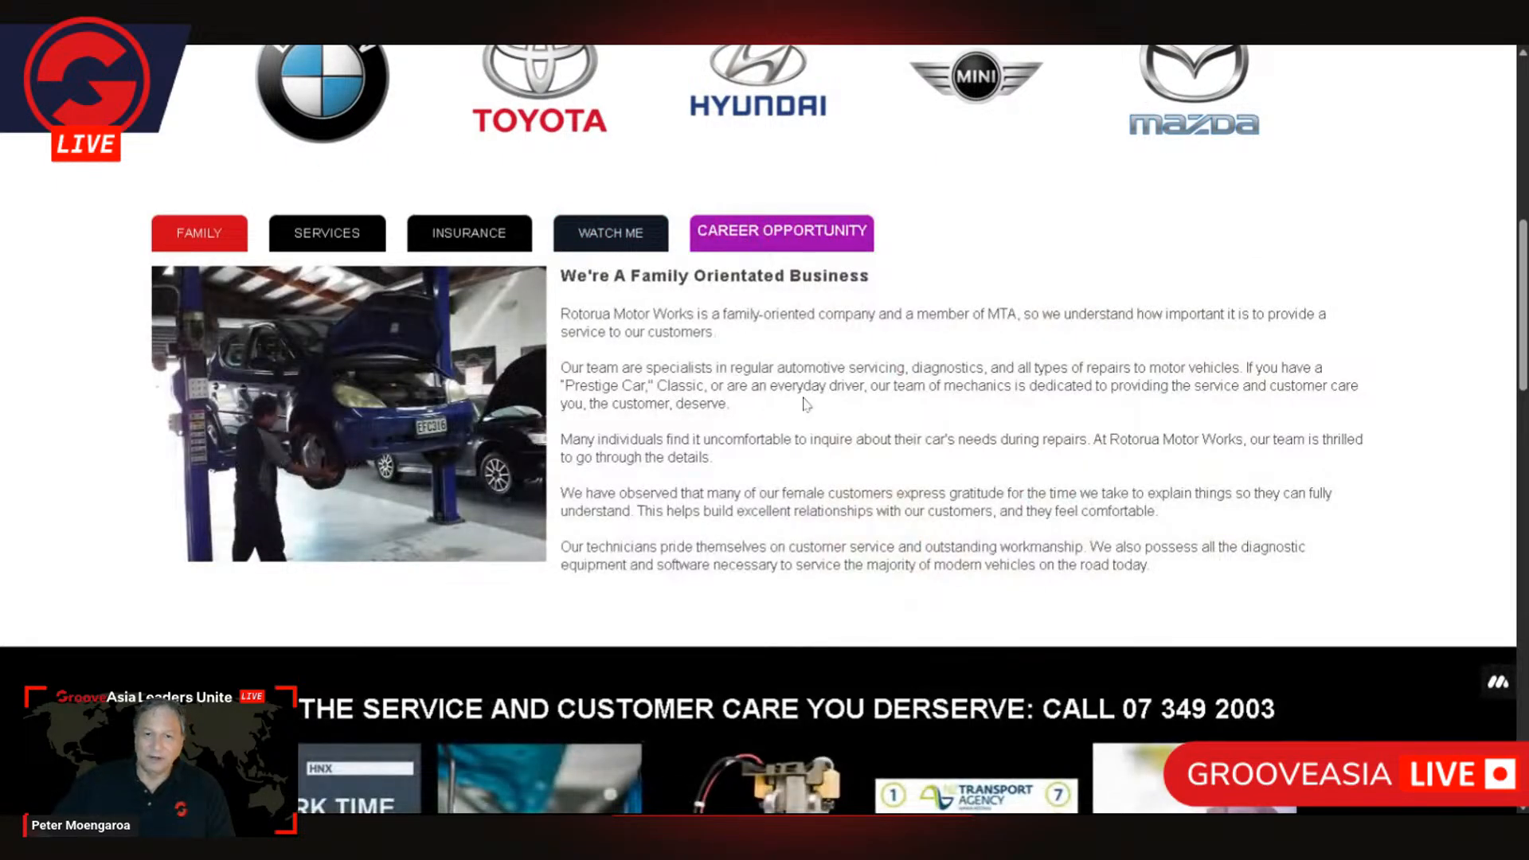
Step: Examine the rest of the home page, including the service tiles, customer testimonials, map, contact form and footer
scroll(679, 444, down, 10)
scroll(679, 446, down, 7)
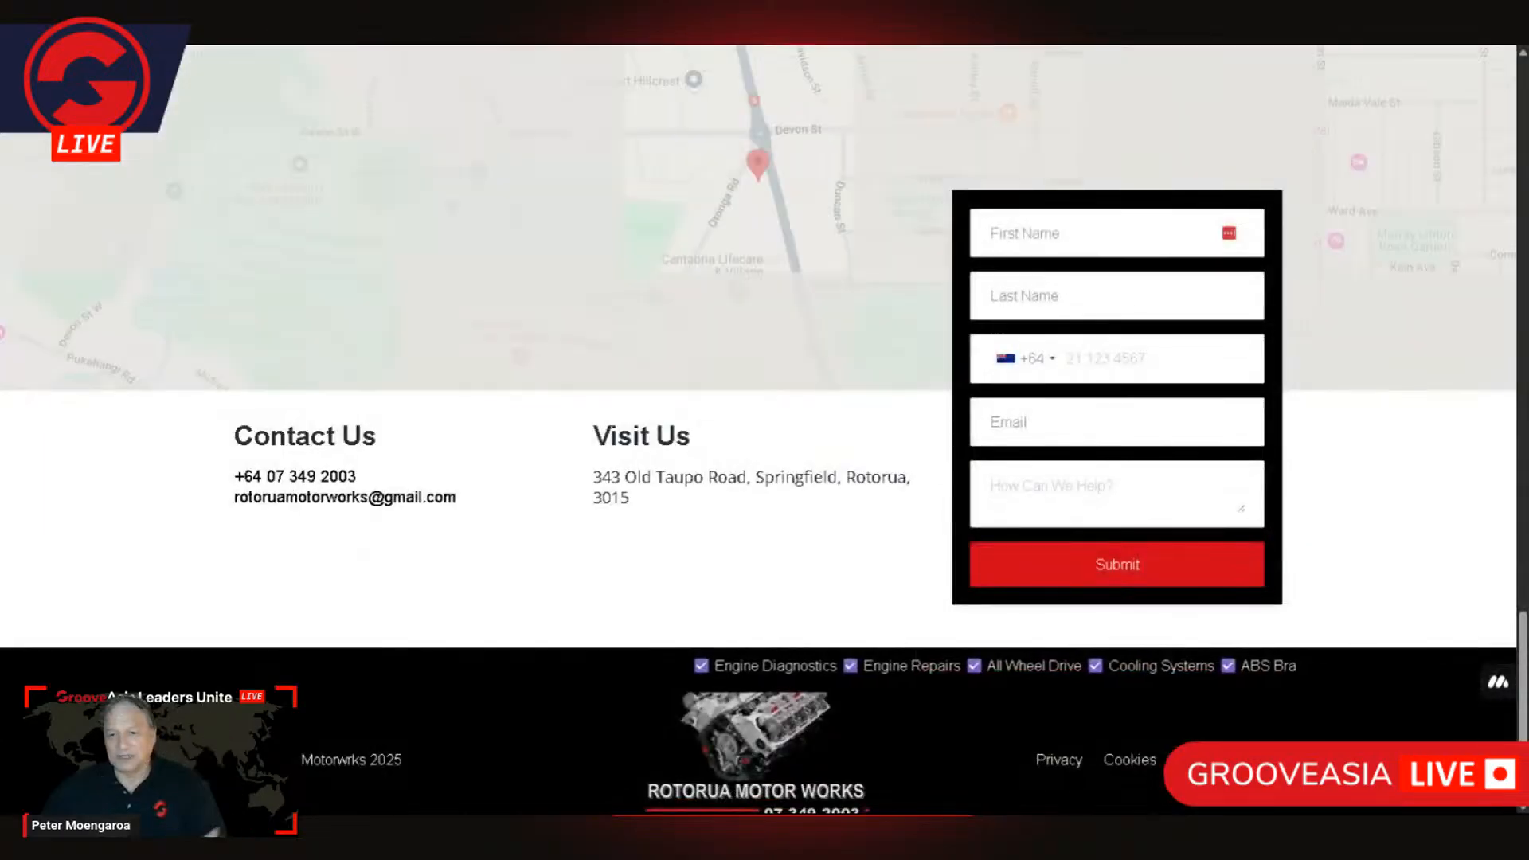
scroll(679, 446, up, 9)
scroll(678, 446, up, 15)
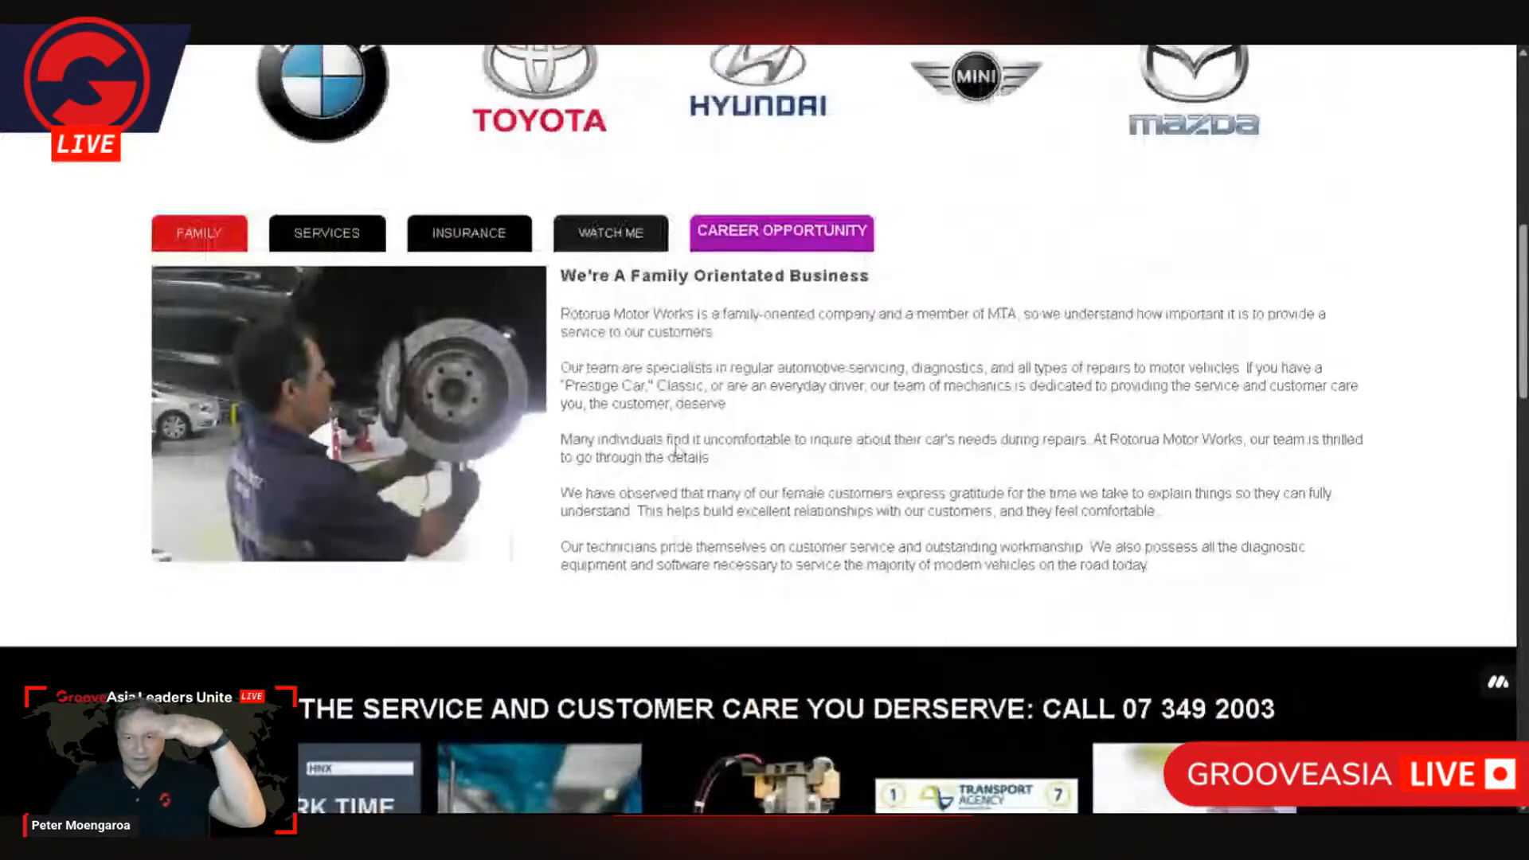
scroll(677, 454, up, 2)
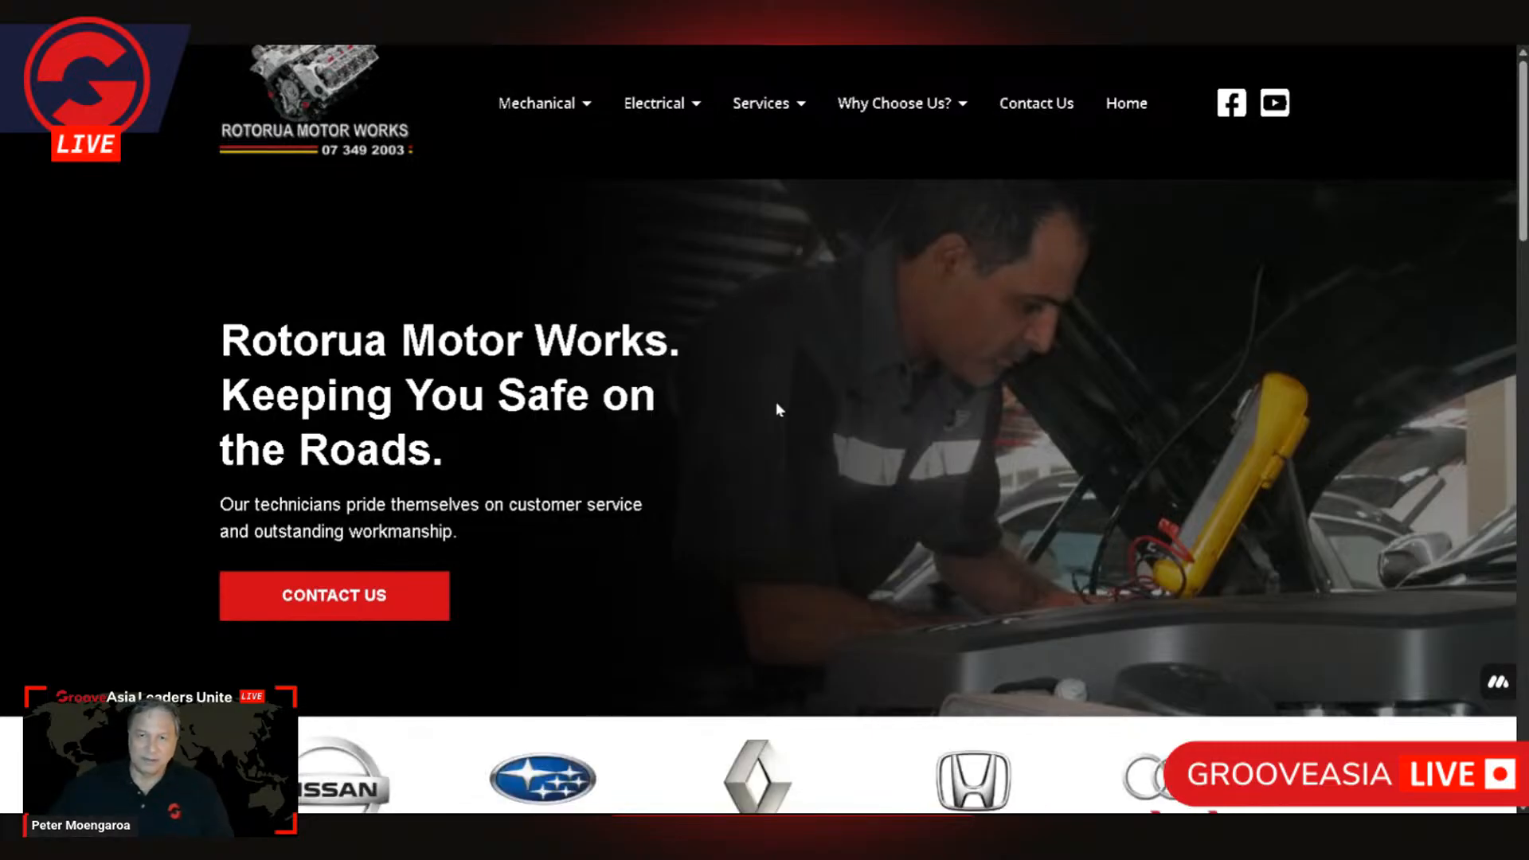
scroll(1015, 470, down, 7)
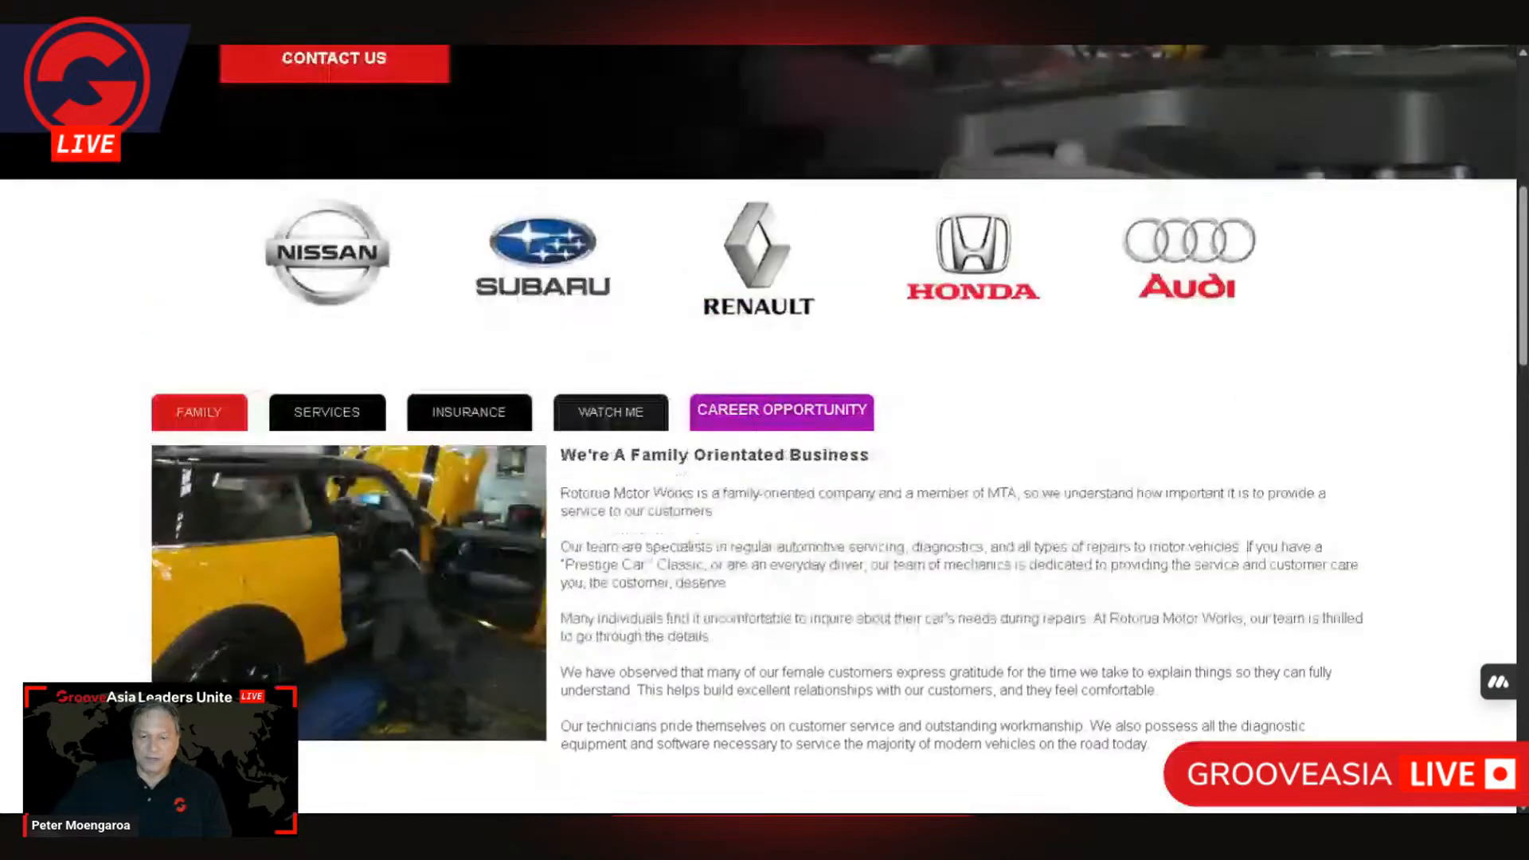
scroll(1013, 478, down, 15)
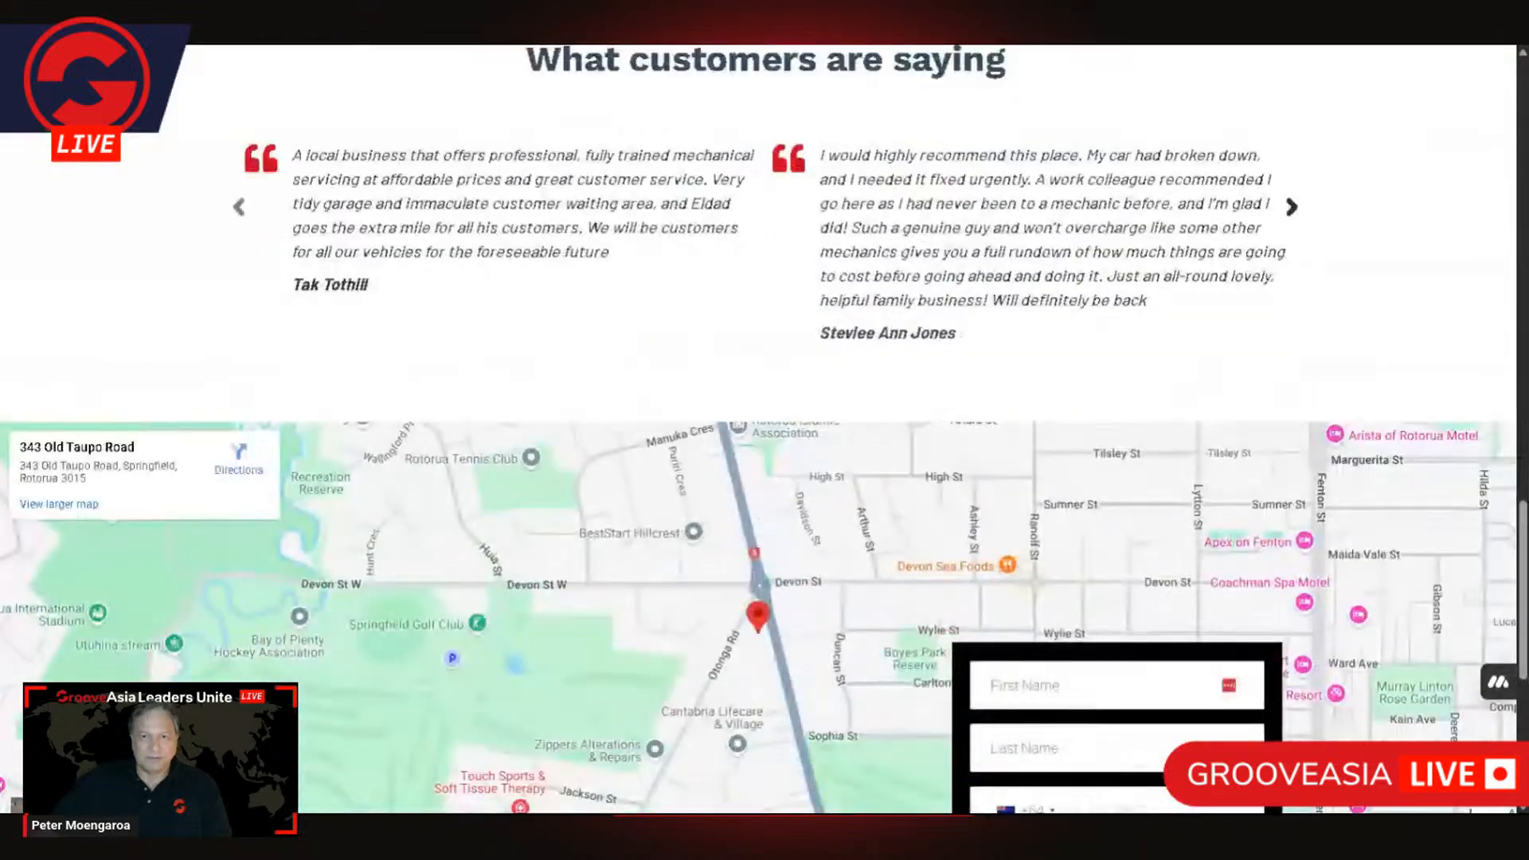
scroll(1009, 470, down, 6)
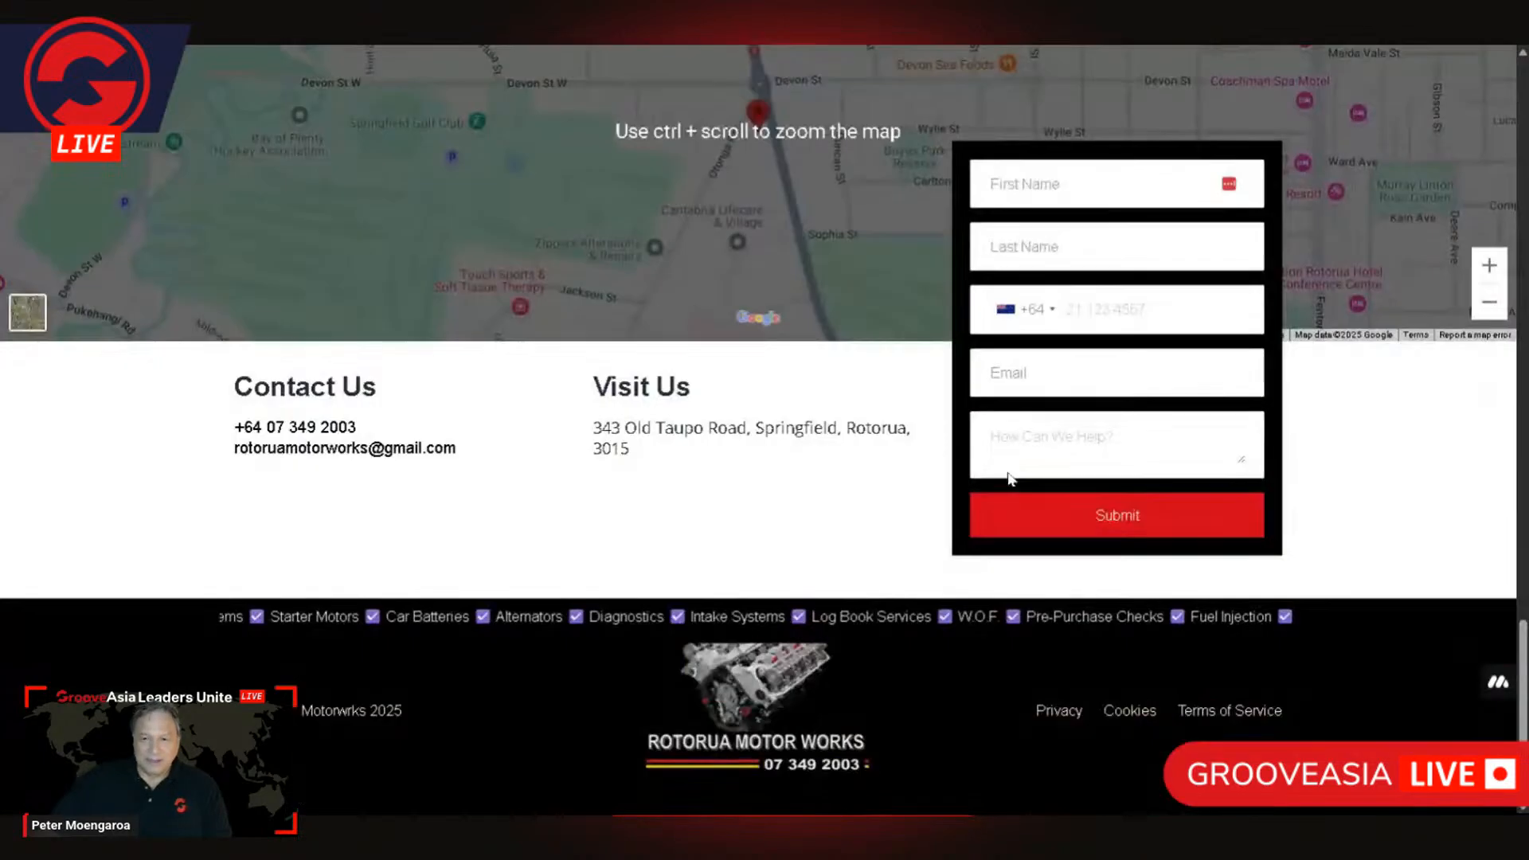
scroll(1008, 480, up, 10)
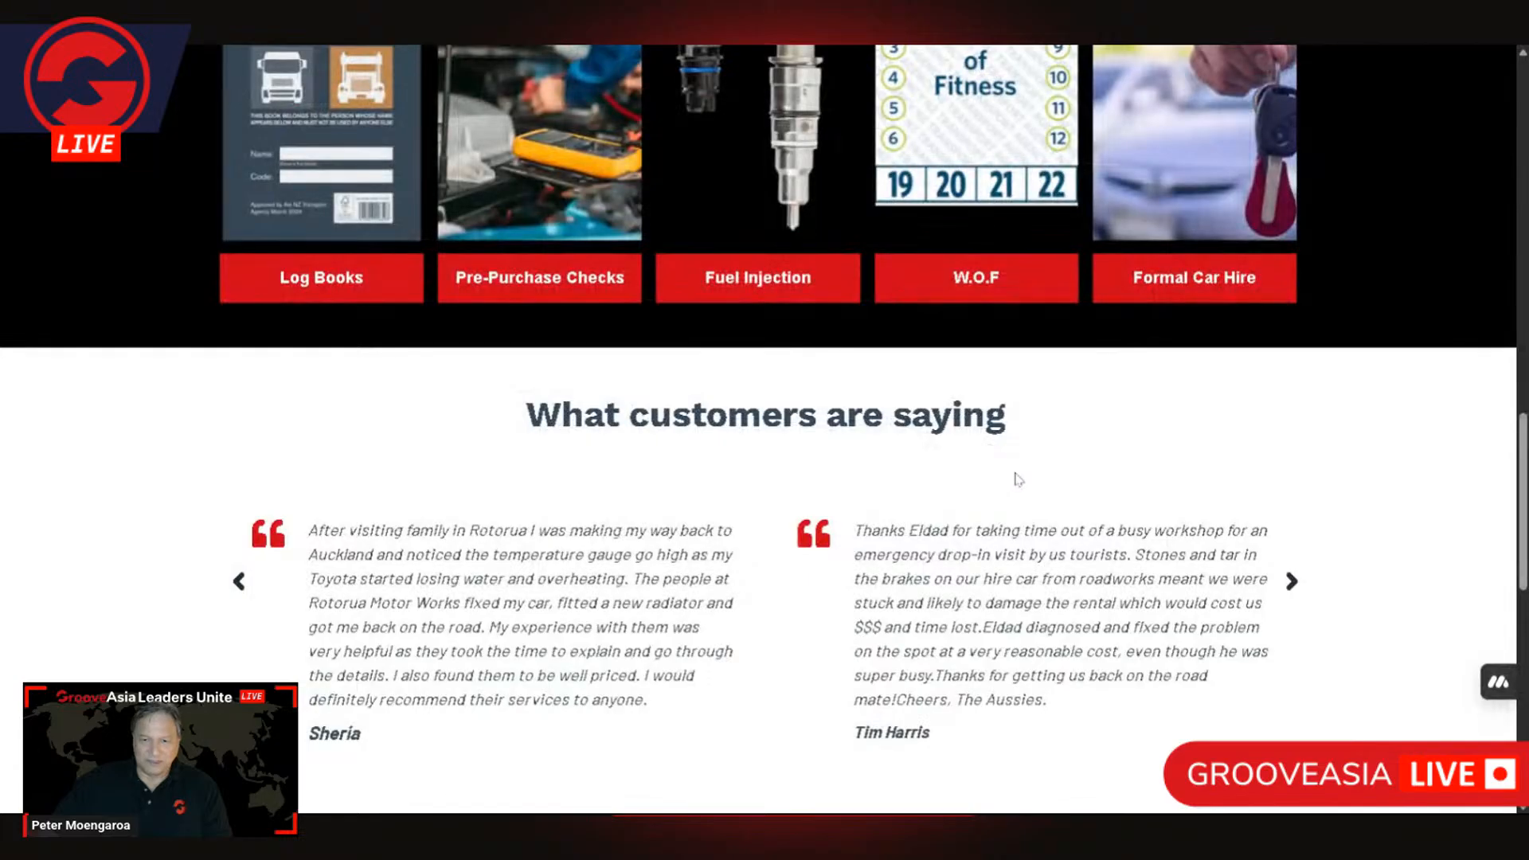
scroll(1024, 482, up, 9)
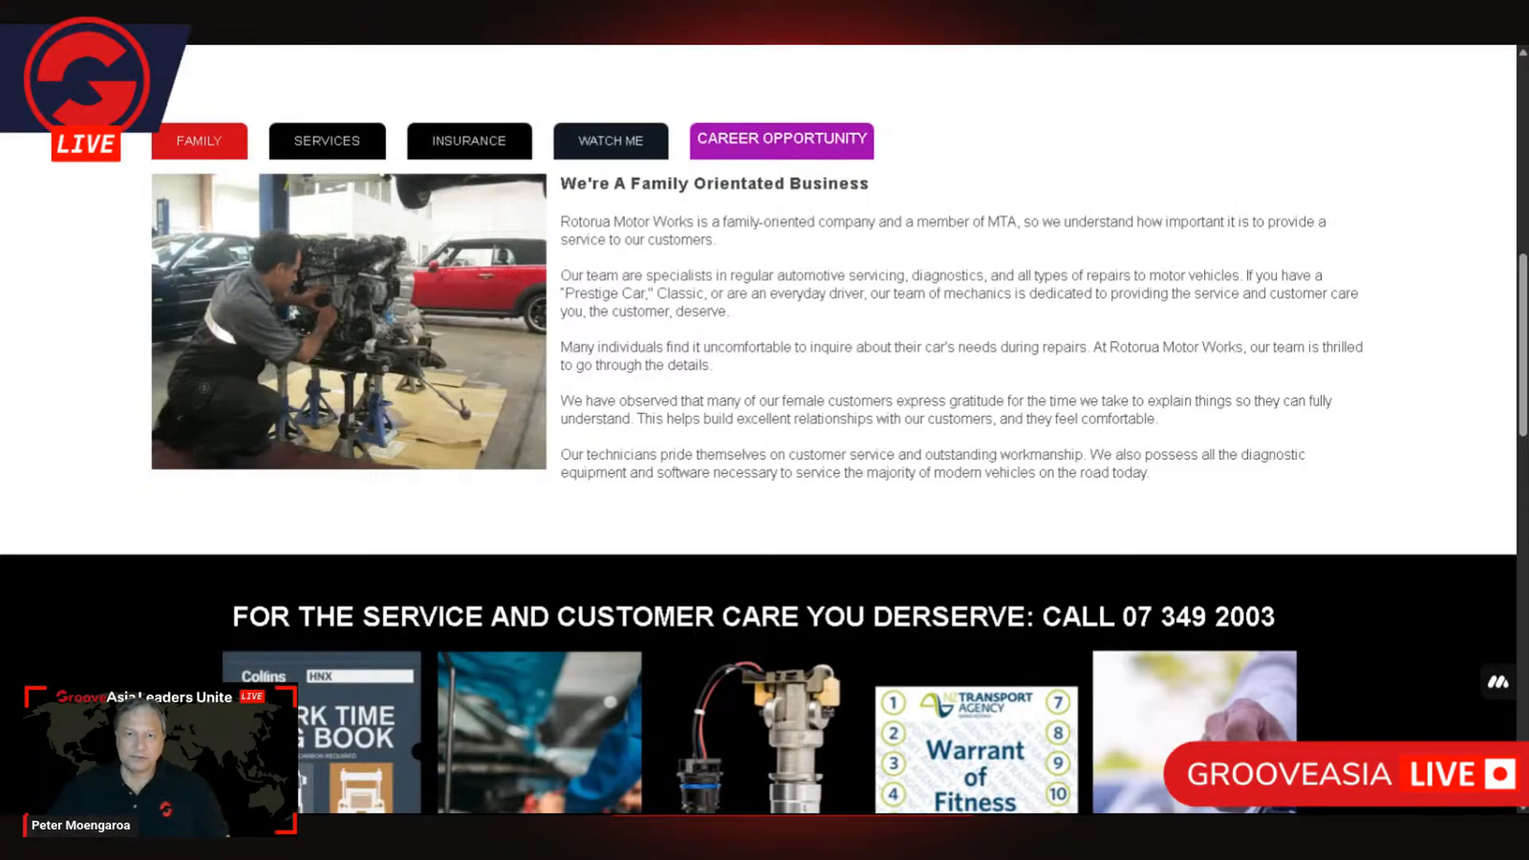
scroll(764, 350, up, 8)
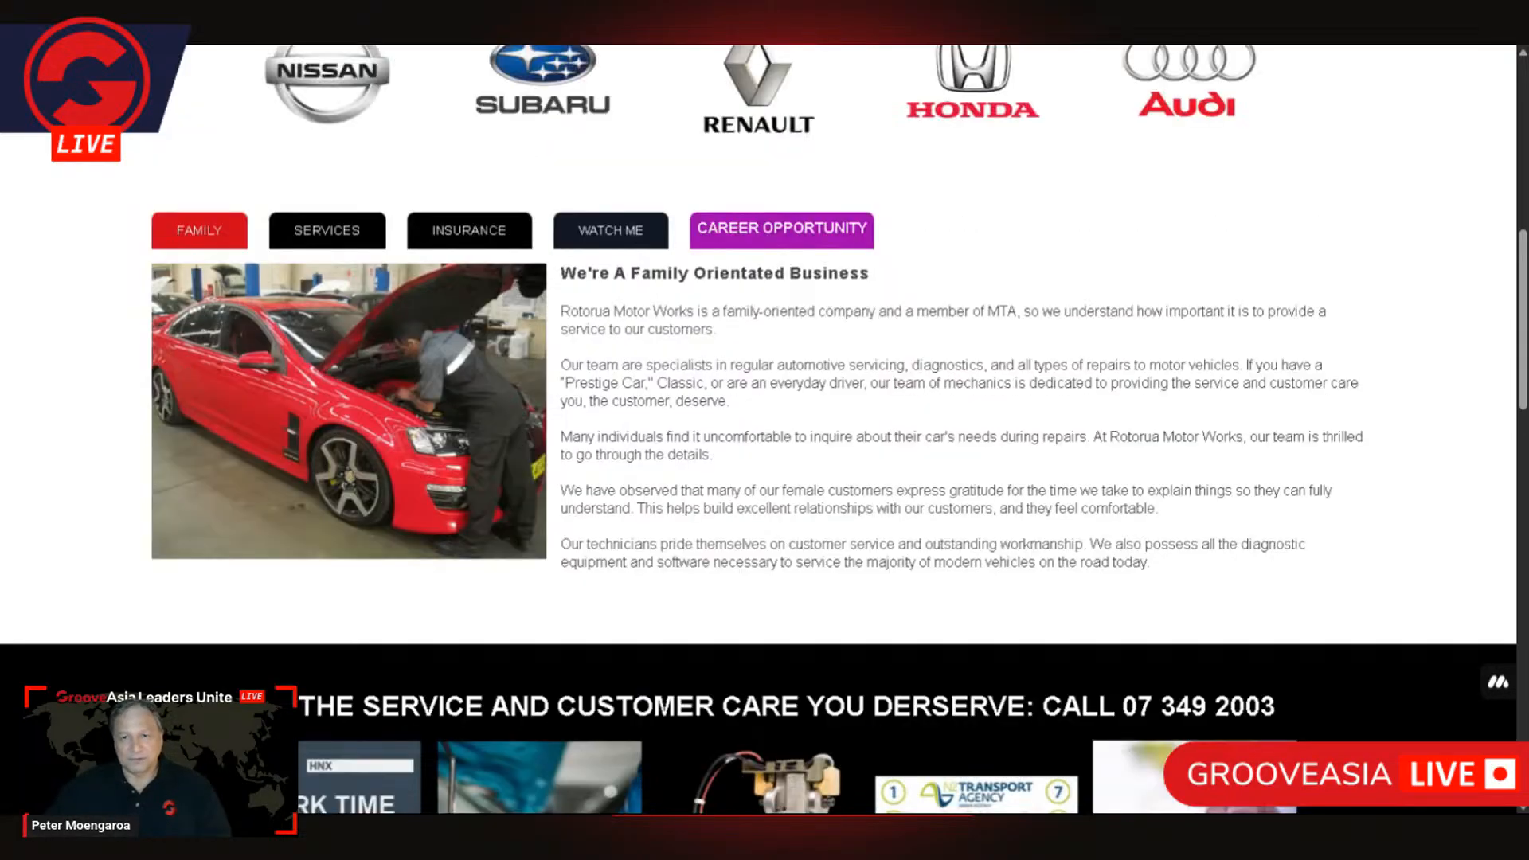
scroll(755, 331, up, 2)
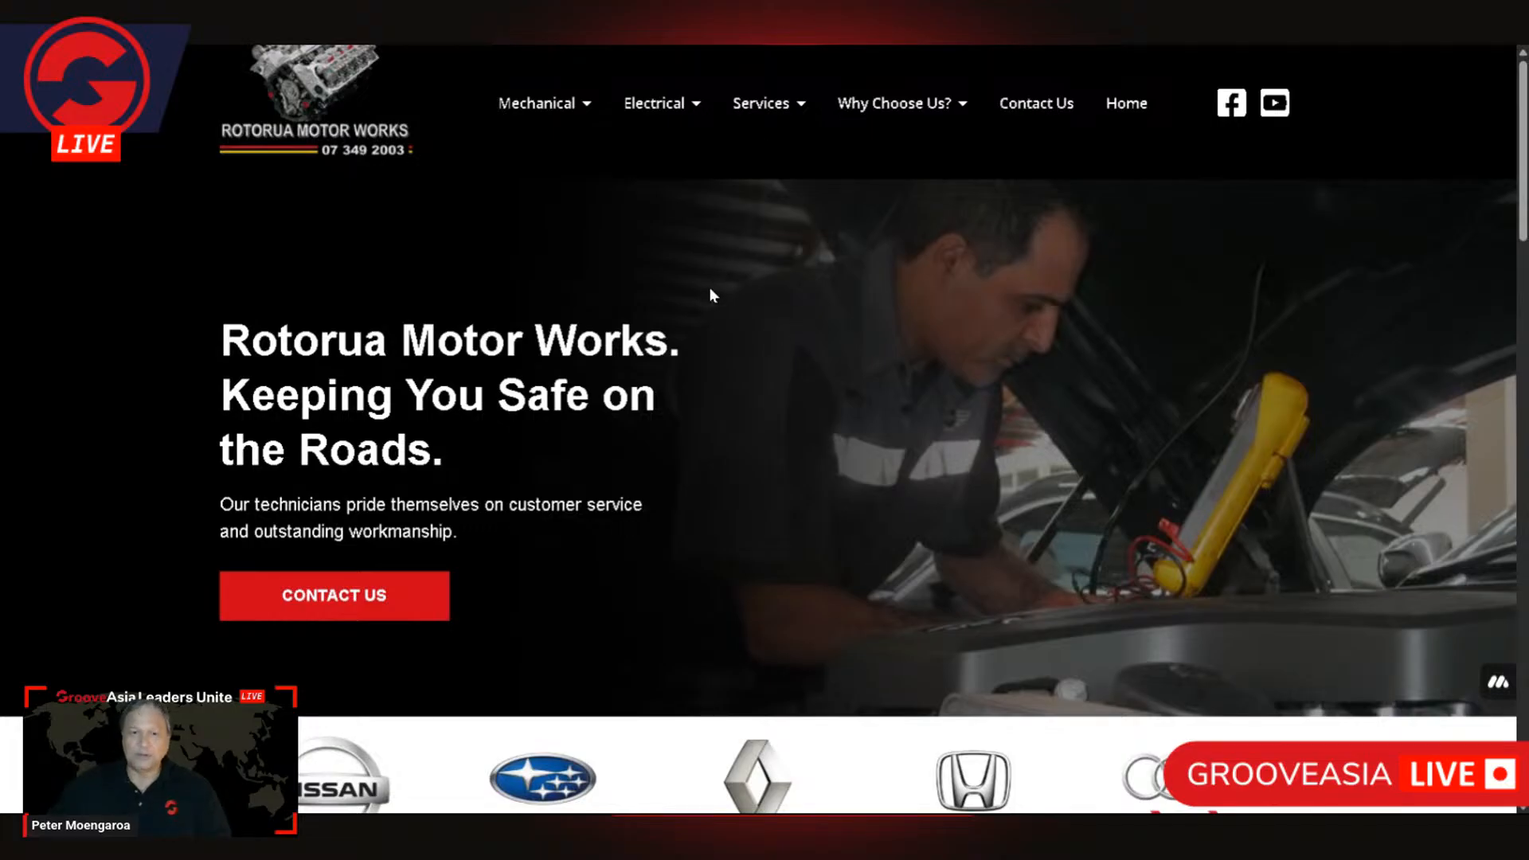
Step: Review the car brand logo carousel and the Family section with its rotating workshop photos again
scroll(711, 295, down, 1)
scroll(1125, 556, down, 4)
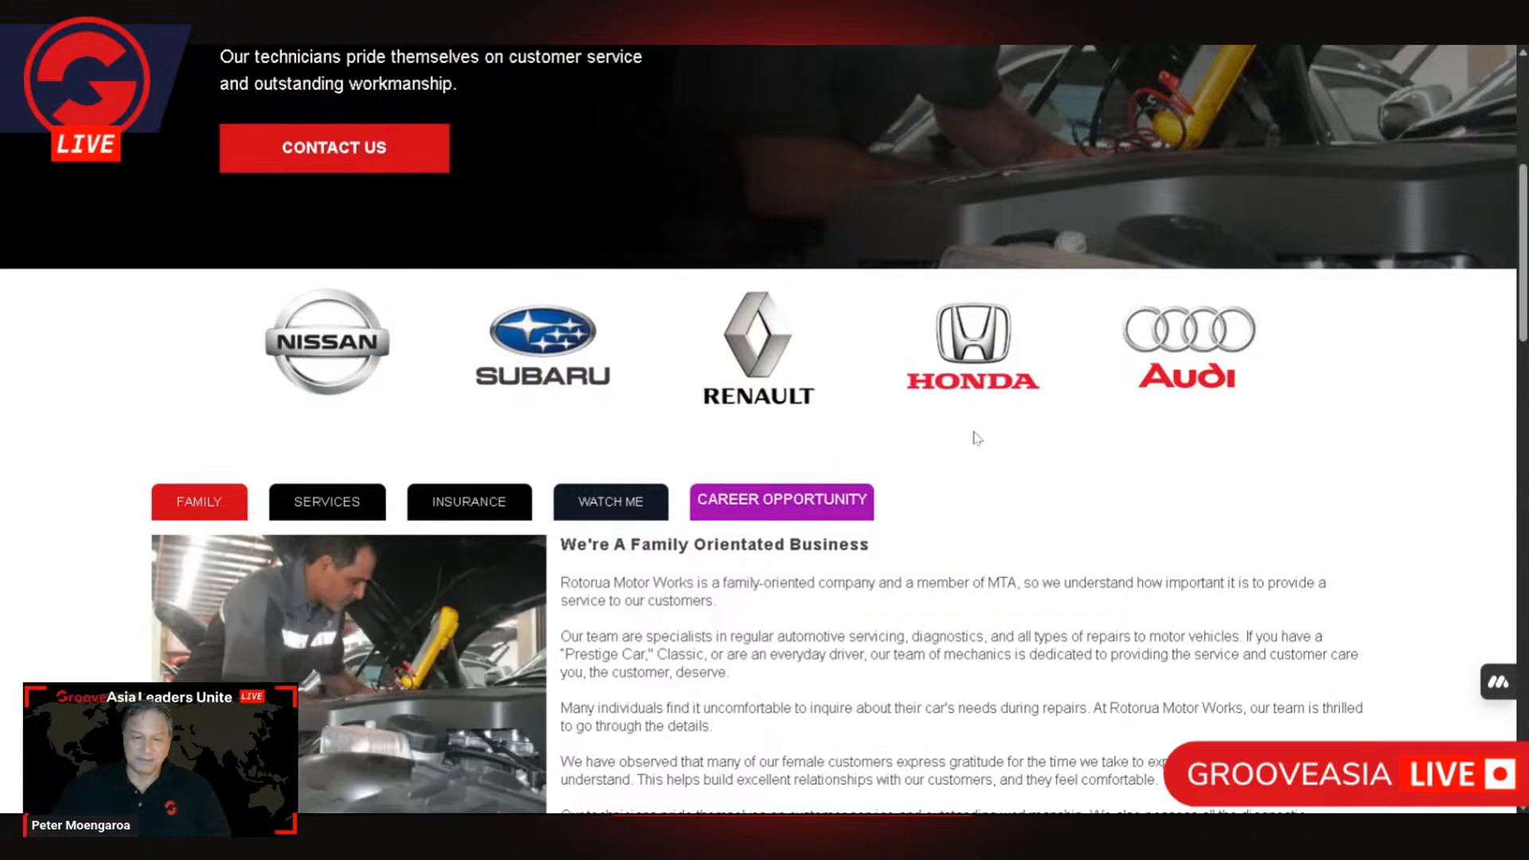
scroll(727, 502, down, 2)
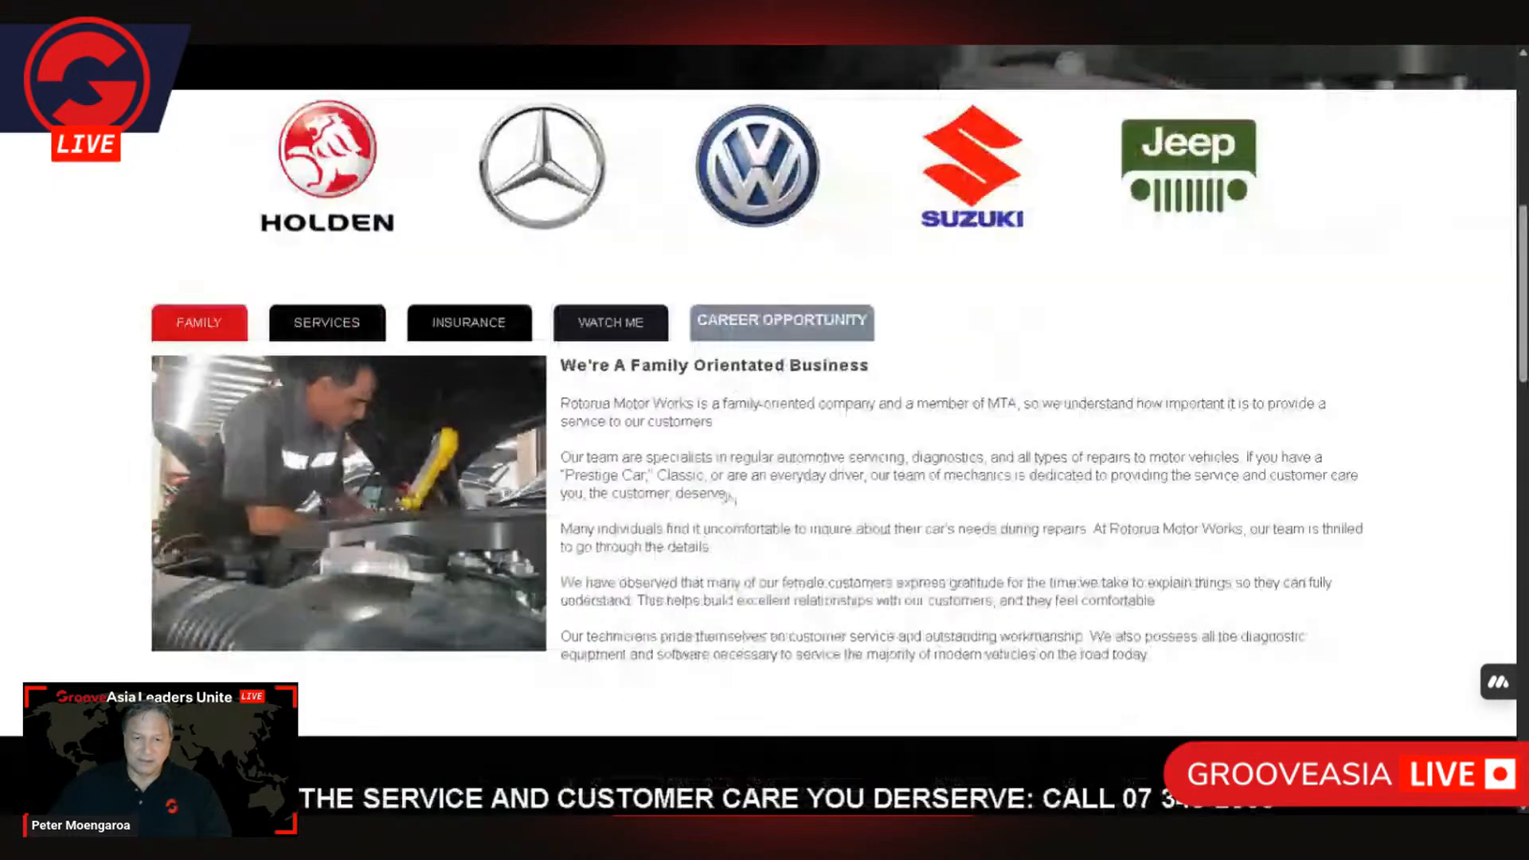
scroll(1026, 428, up, 3)
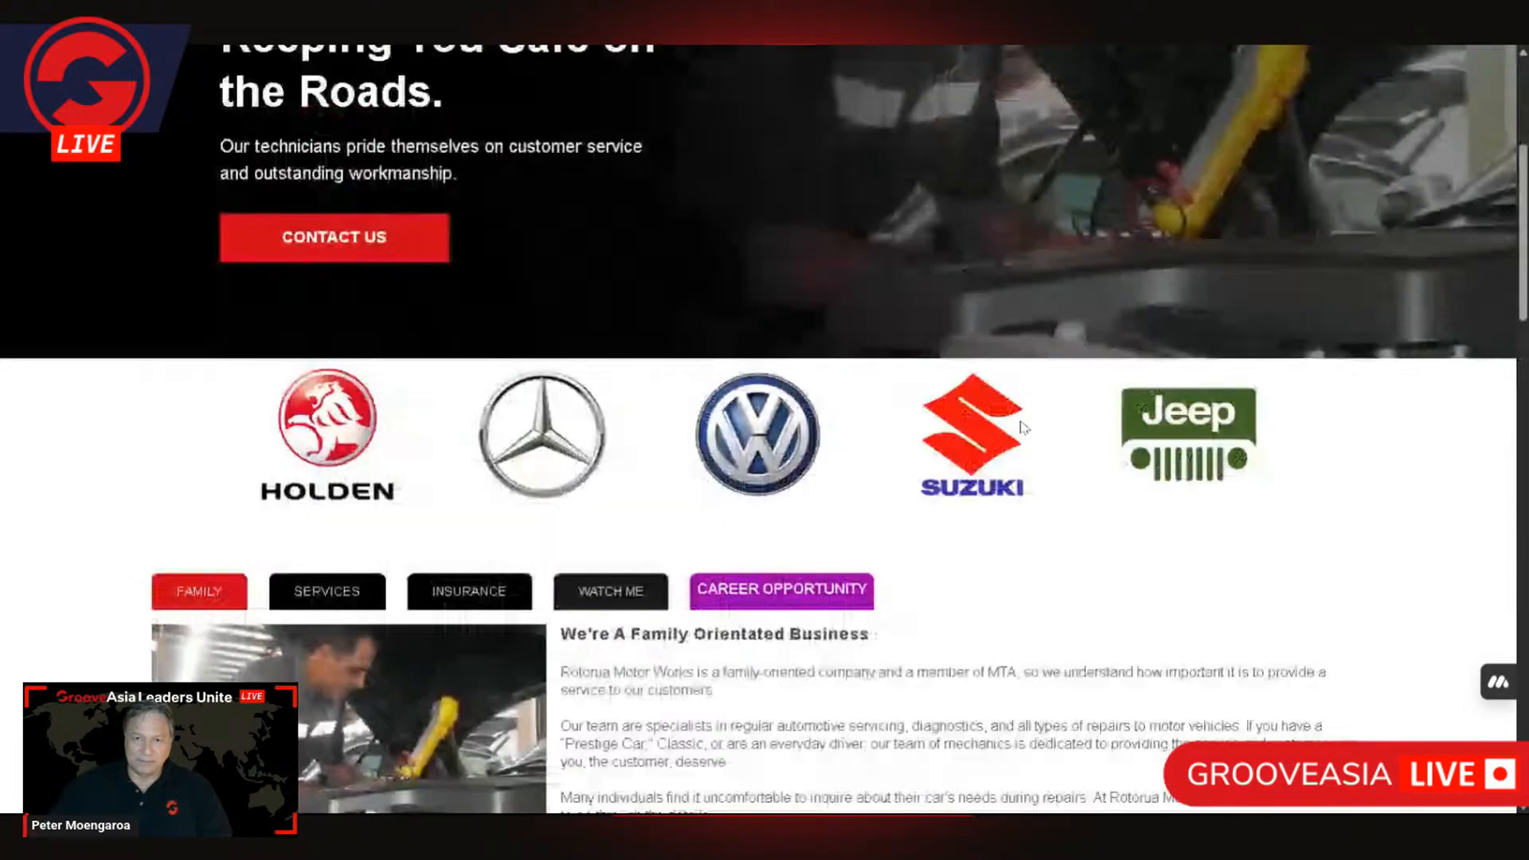
scroll(1025, 428, down, 3)
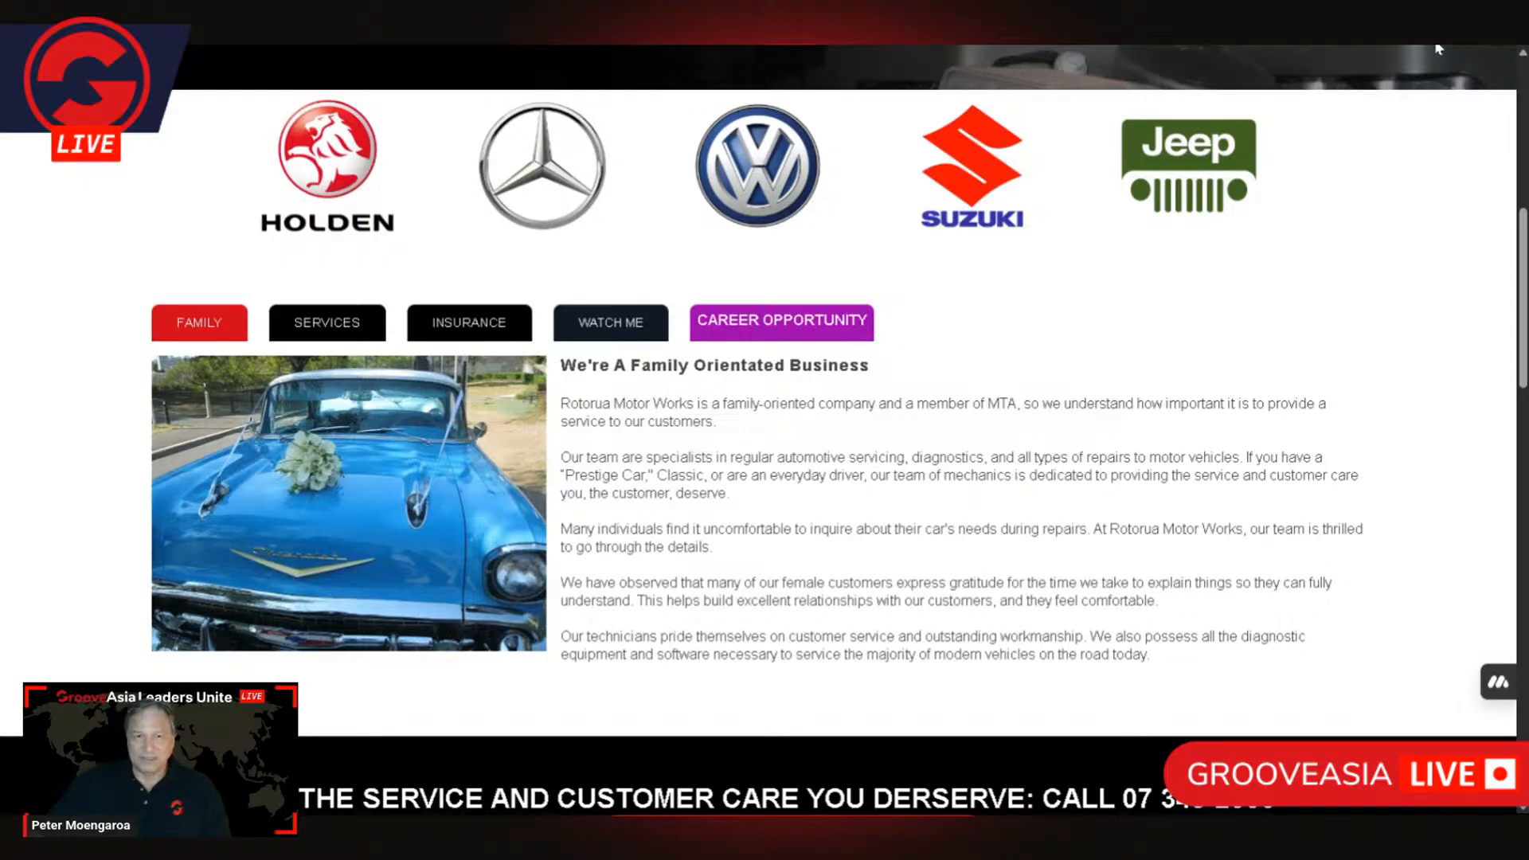
Step: Switch back to Groove, show the GroovePages site list and browse through the existing sites
key(ctrl+shift+Tab)
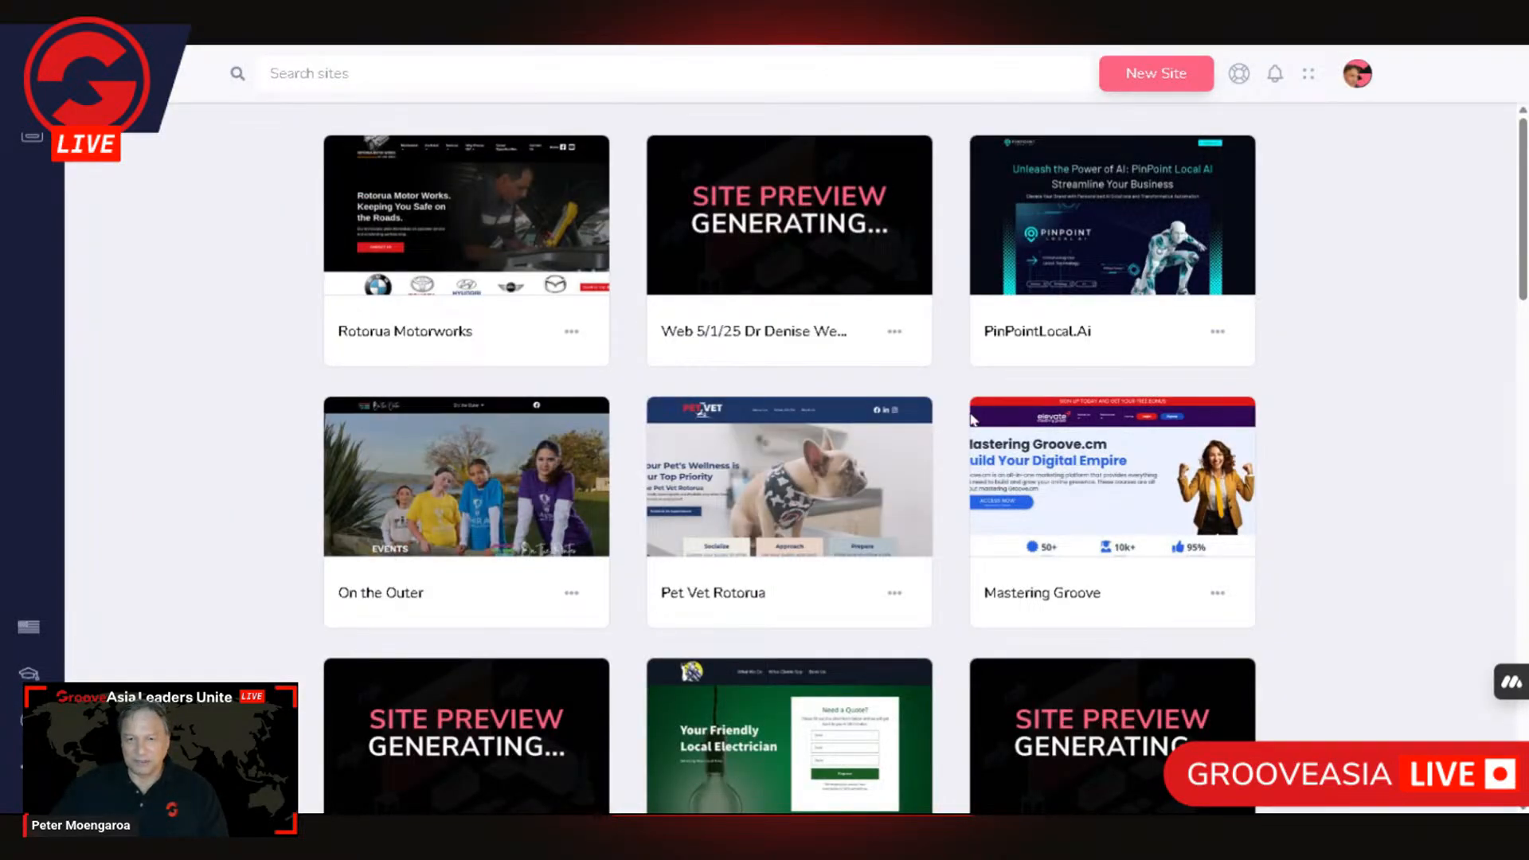
scroll(956, 431, down, 5)
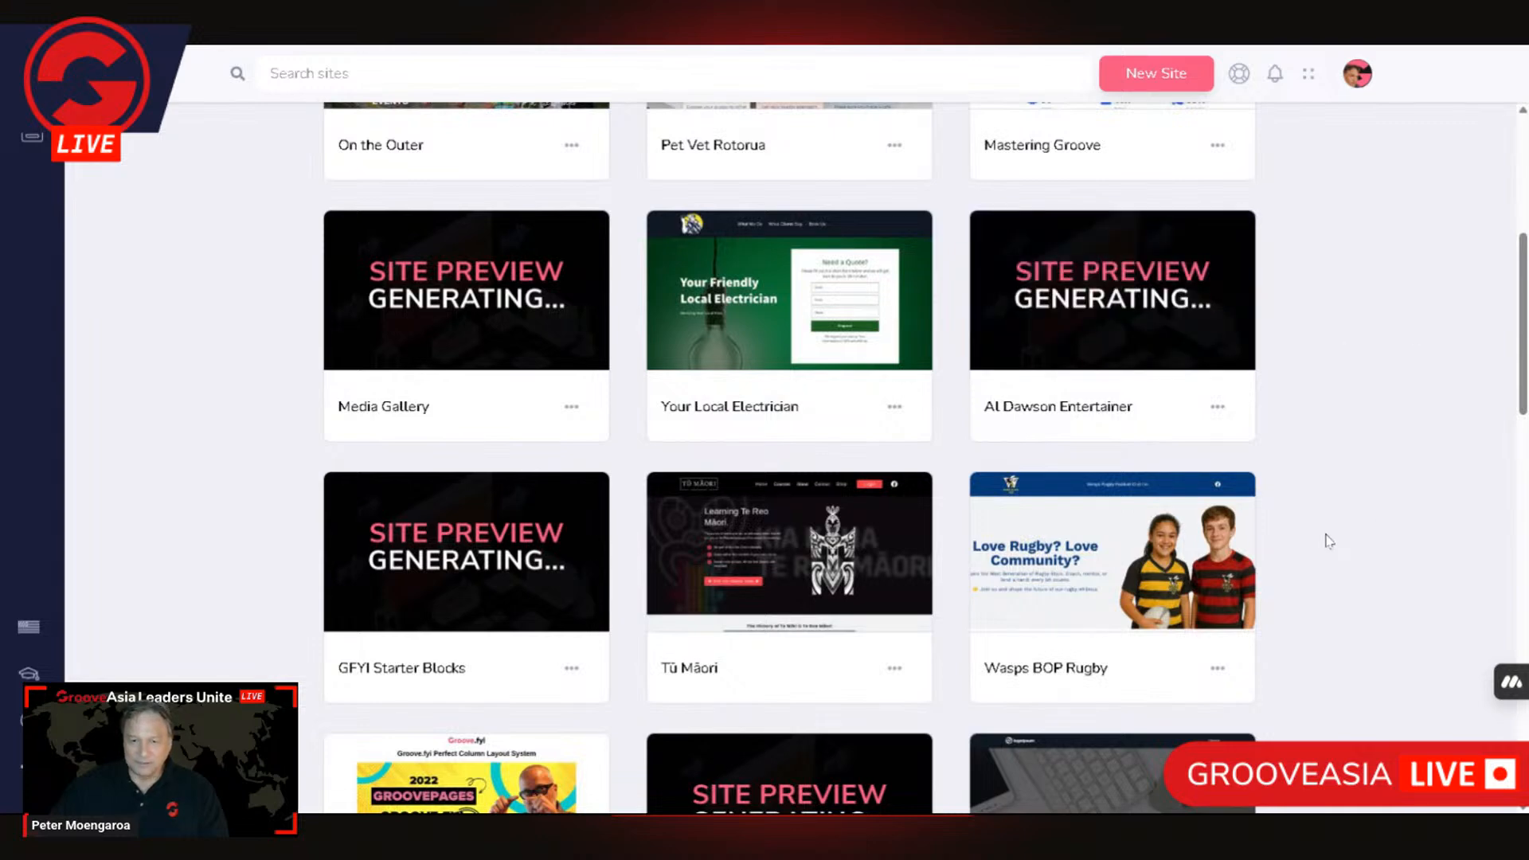
scroll(1328, 540, down, 2)
scroll(1328, 541, up, 1)
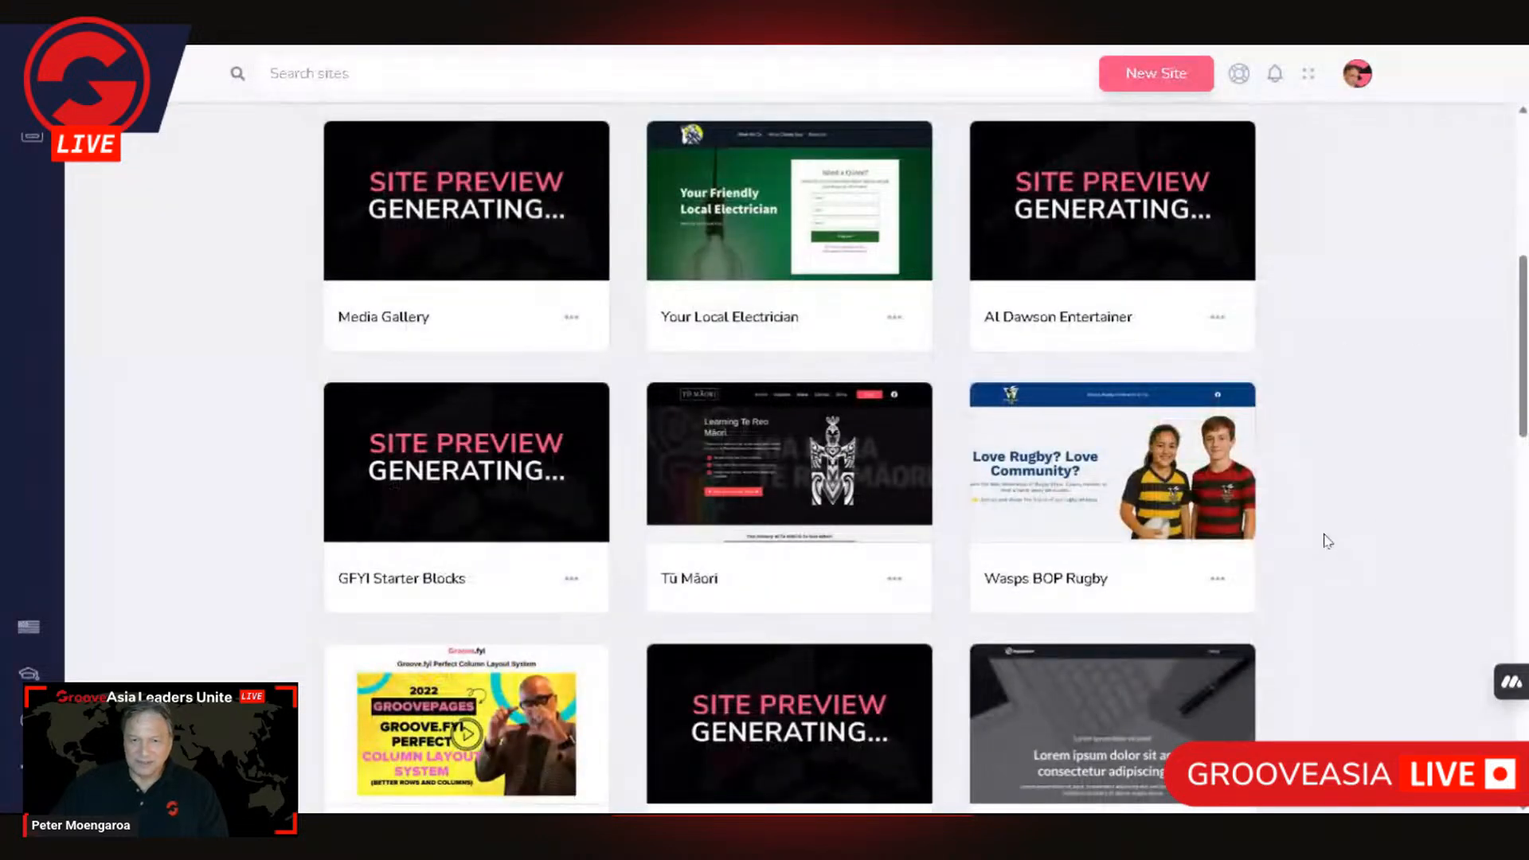
scroll(1329, 541, down, 2)
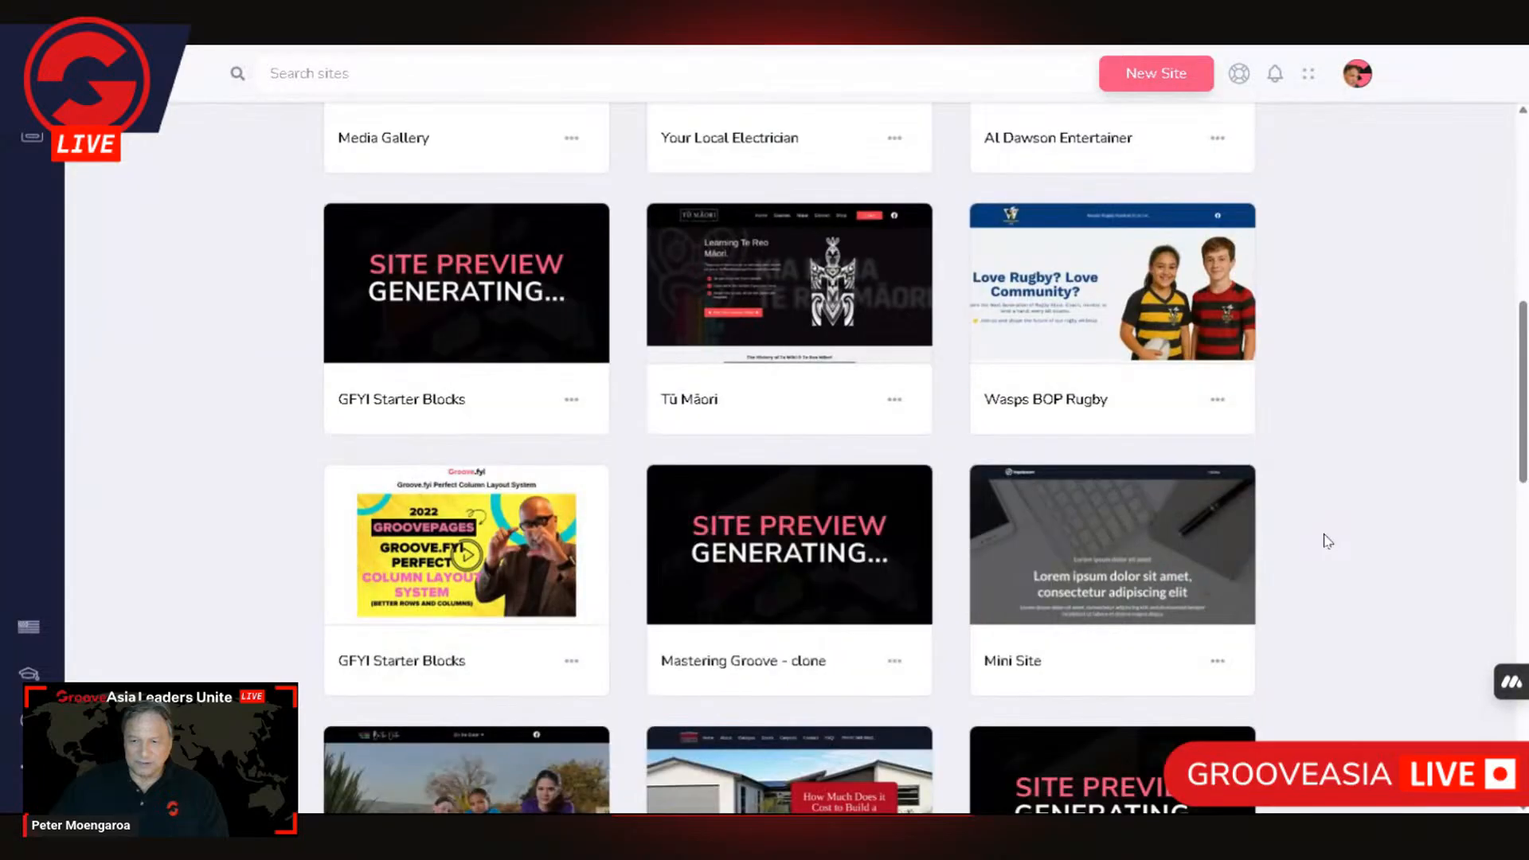
scroll(1328, 540, down, 2)
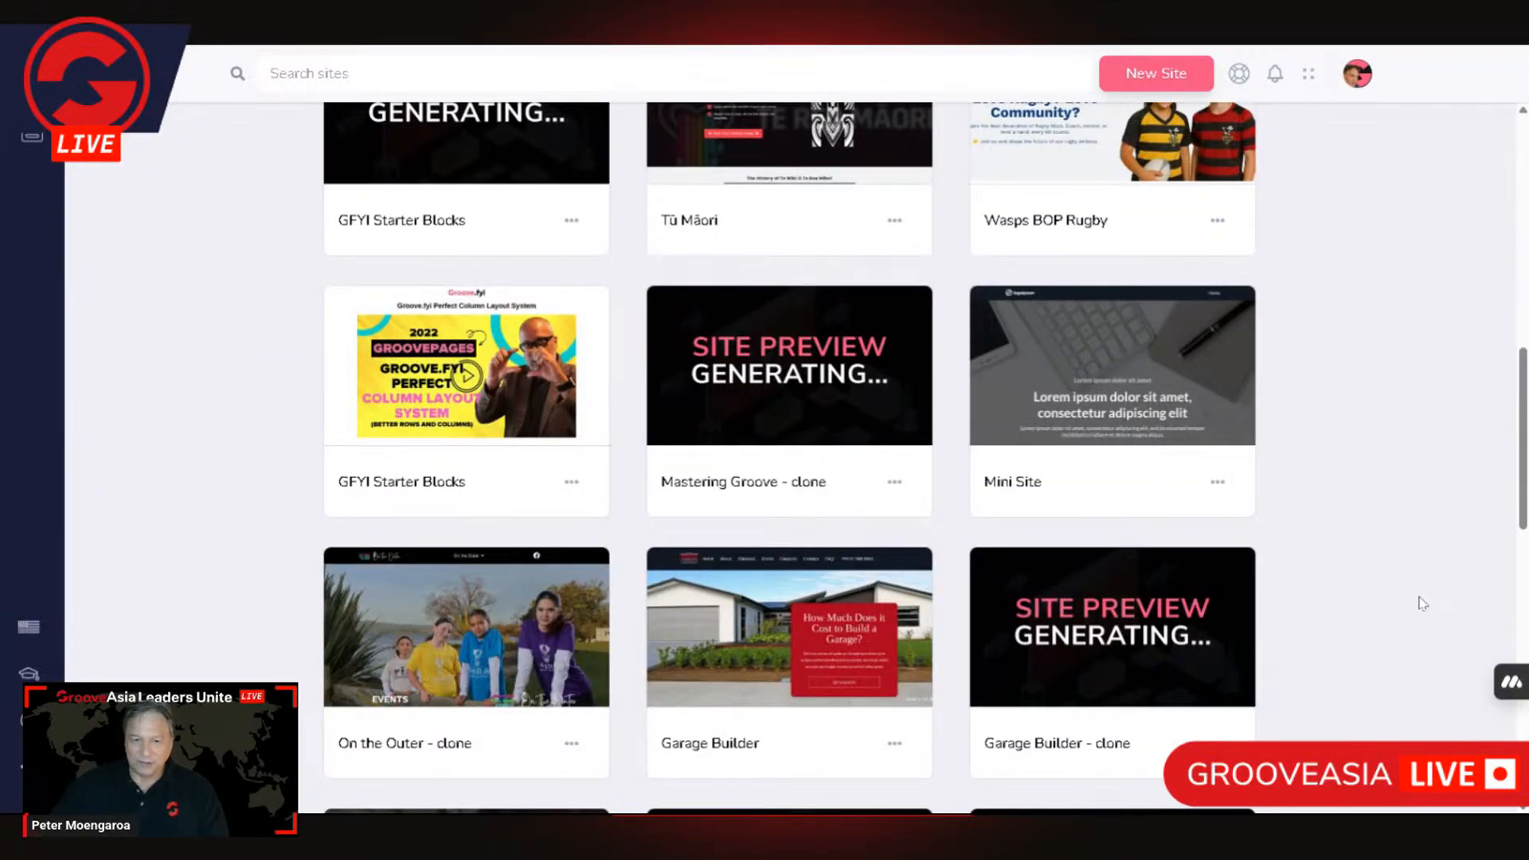
scroll(1423, 604, up, 2)
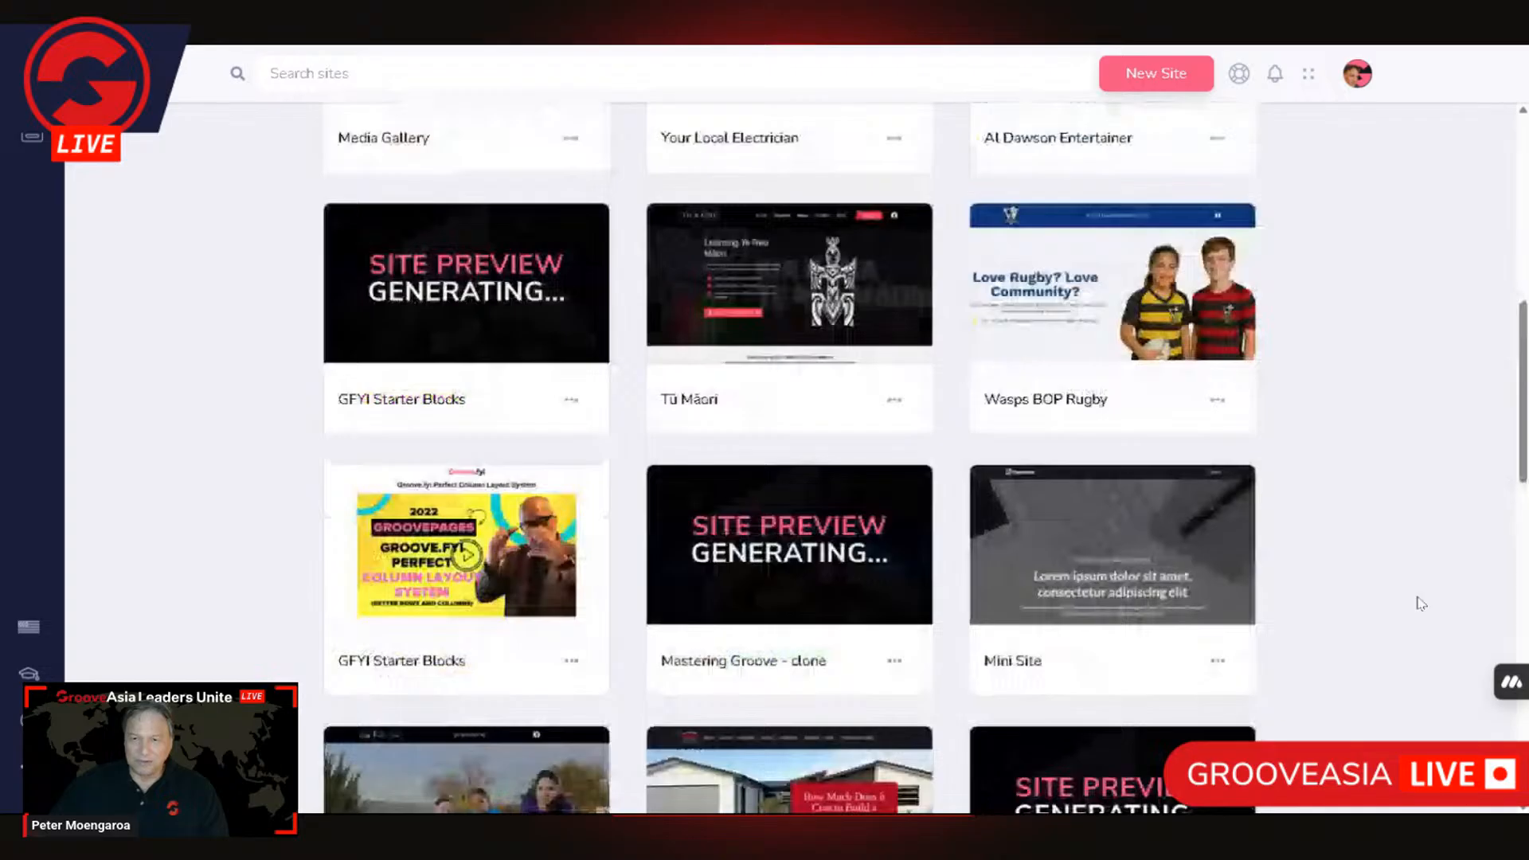
scroll(1421, 603, down, 6)
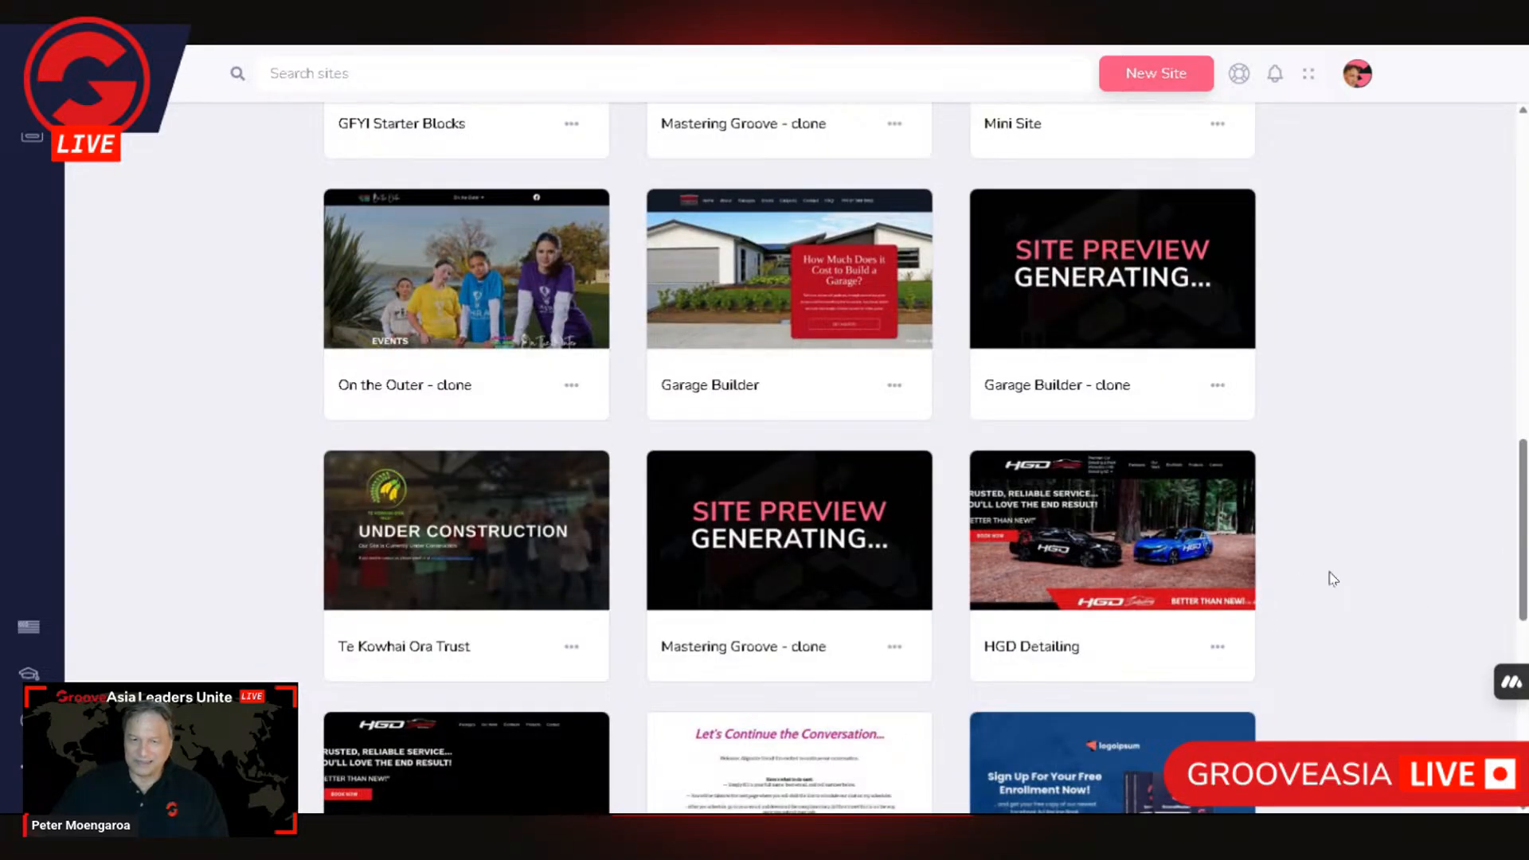
scroll(1450, 502, down, 1)
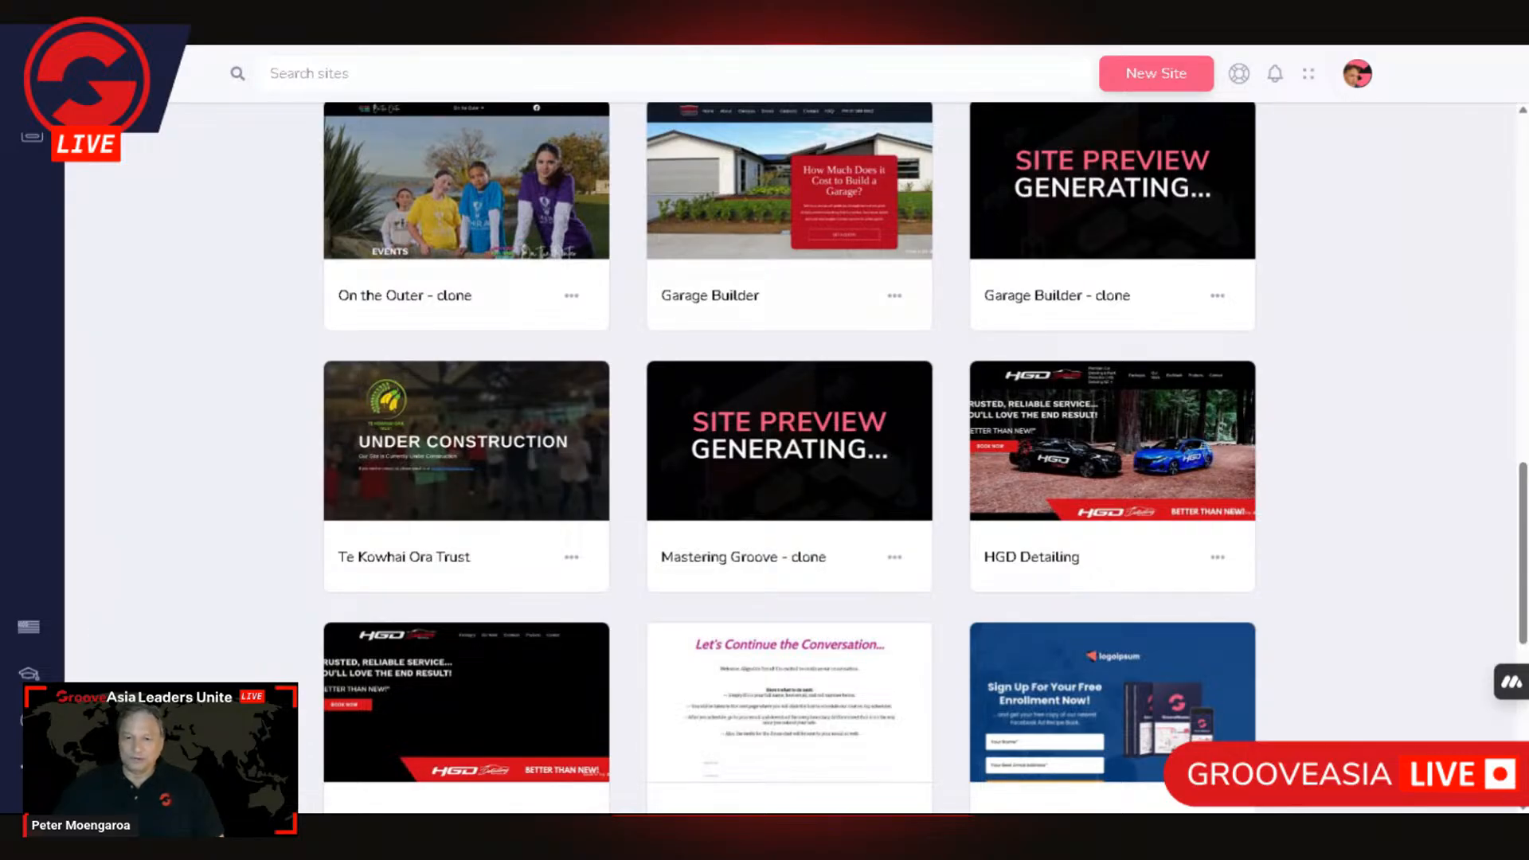
Step: Visit the HGD Detailing site from the site list and view its home page down to the Sustain Ecowash offer
mouse_move(1150, 450)
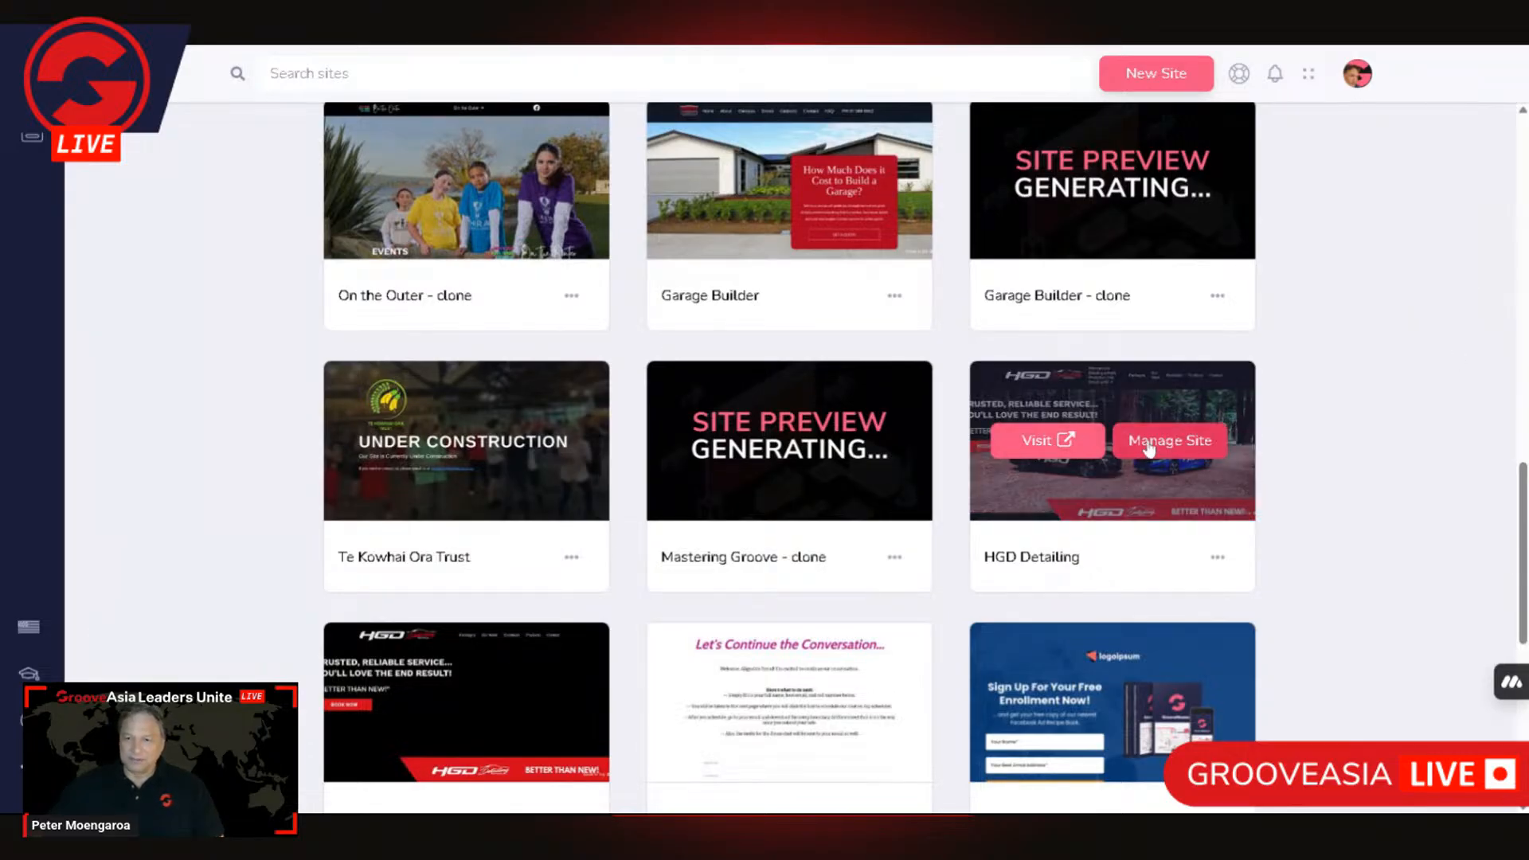
click(1046, 442)
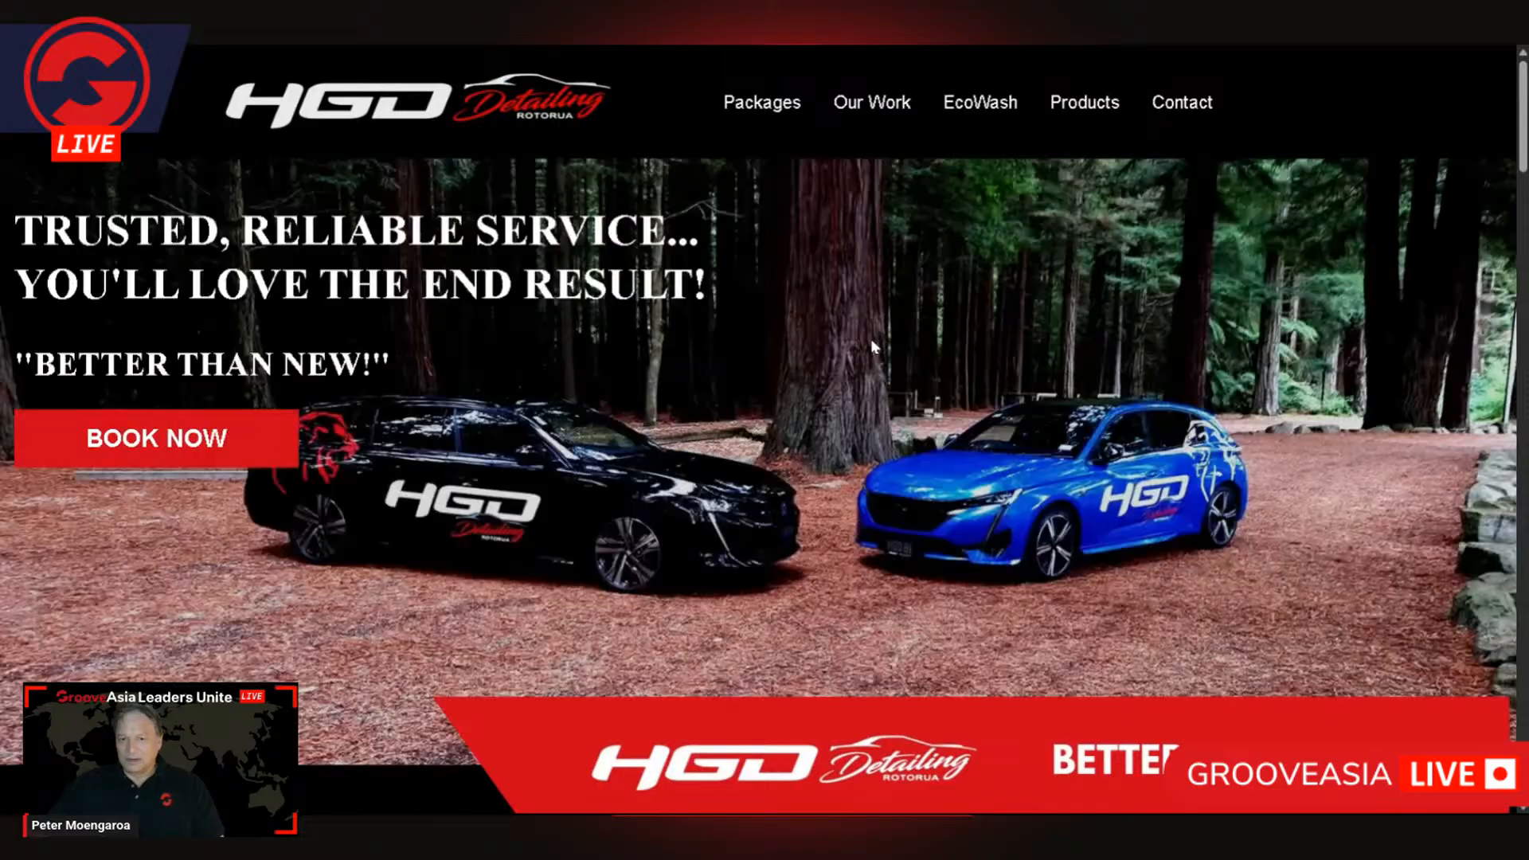
scroll(872, 338, down, 5)
scroll(912, 405, down, 12)
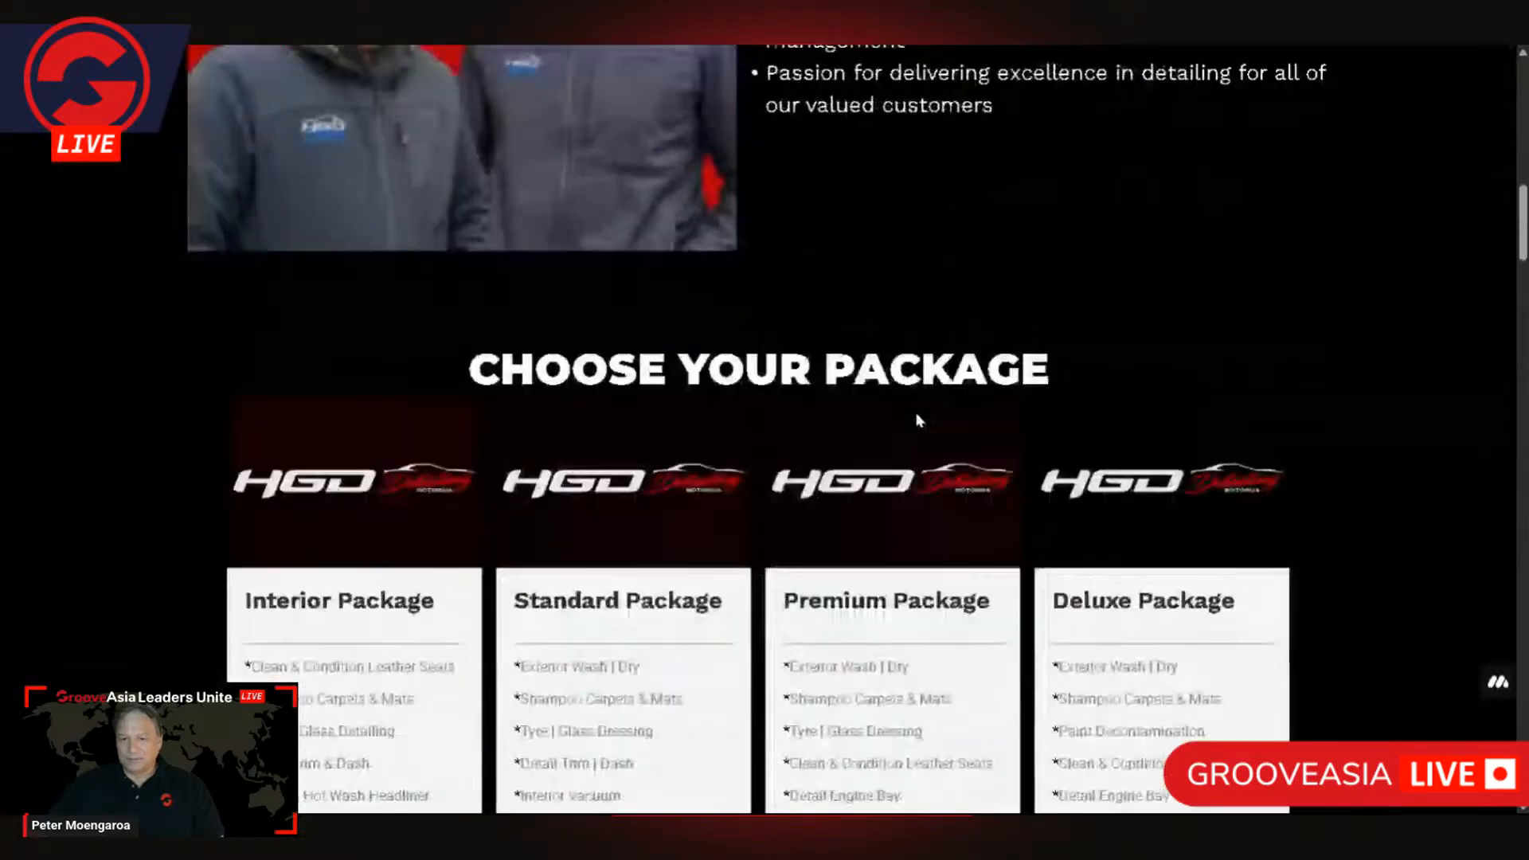
scroll(920, 420, down, 10)
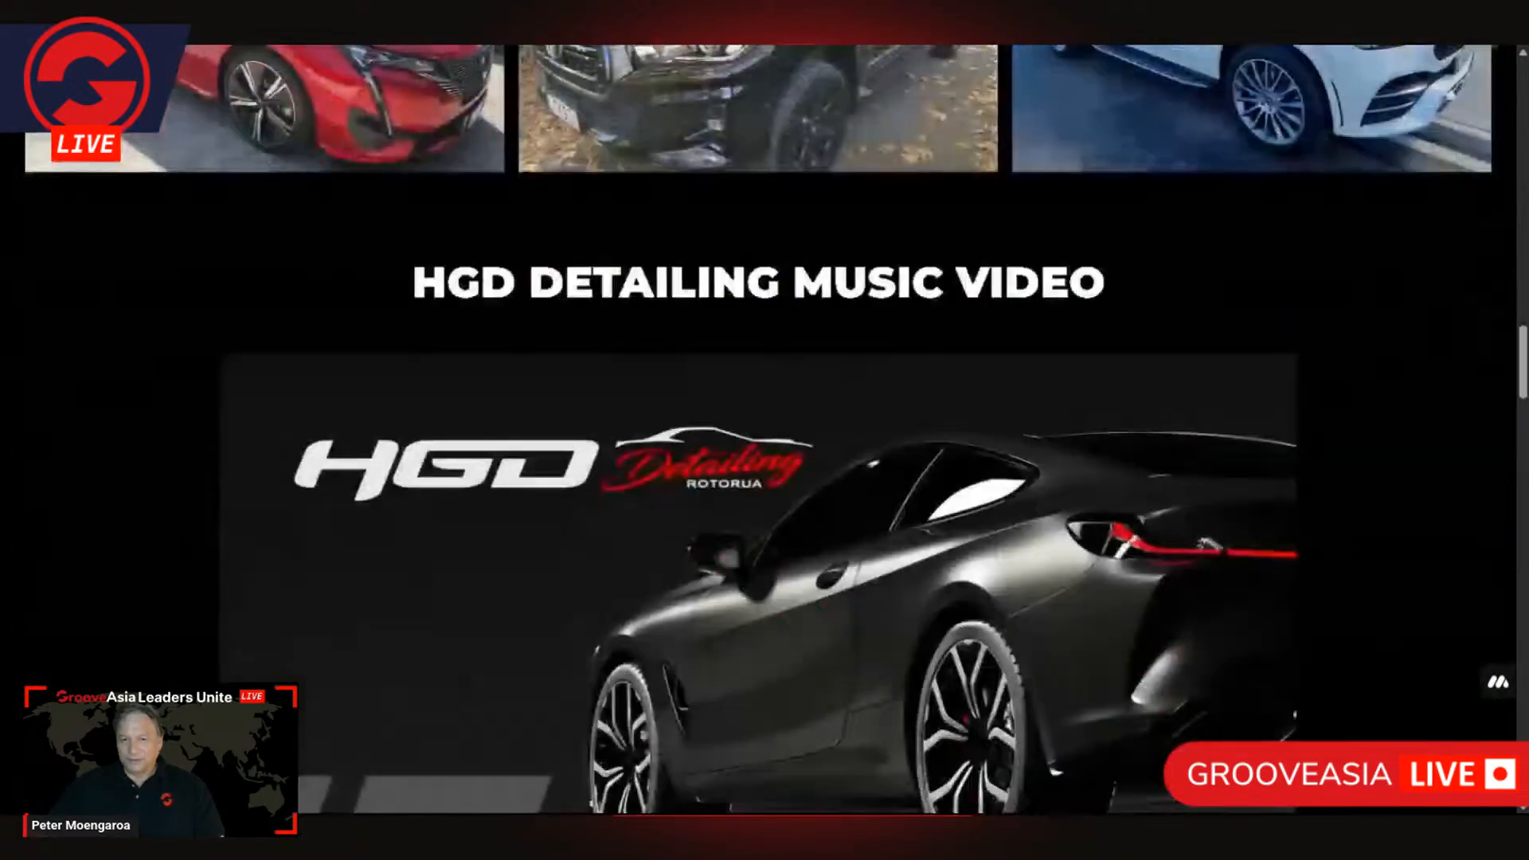
scroll(919, 422, down, 15)
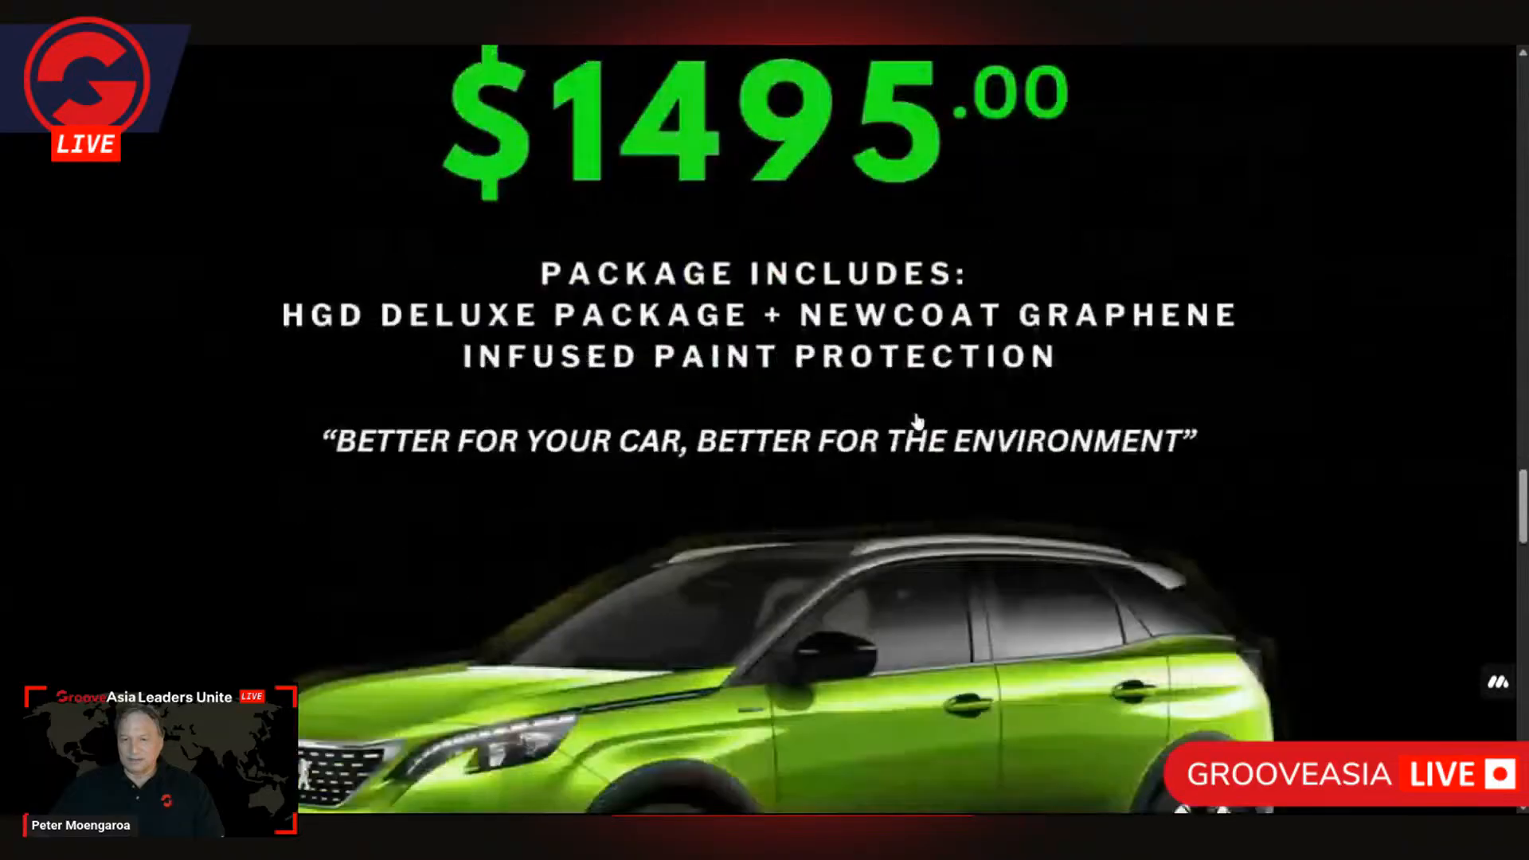
scroll(918, 421, down, 5)
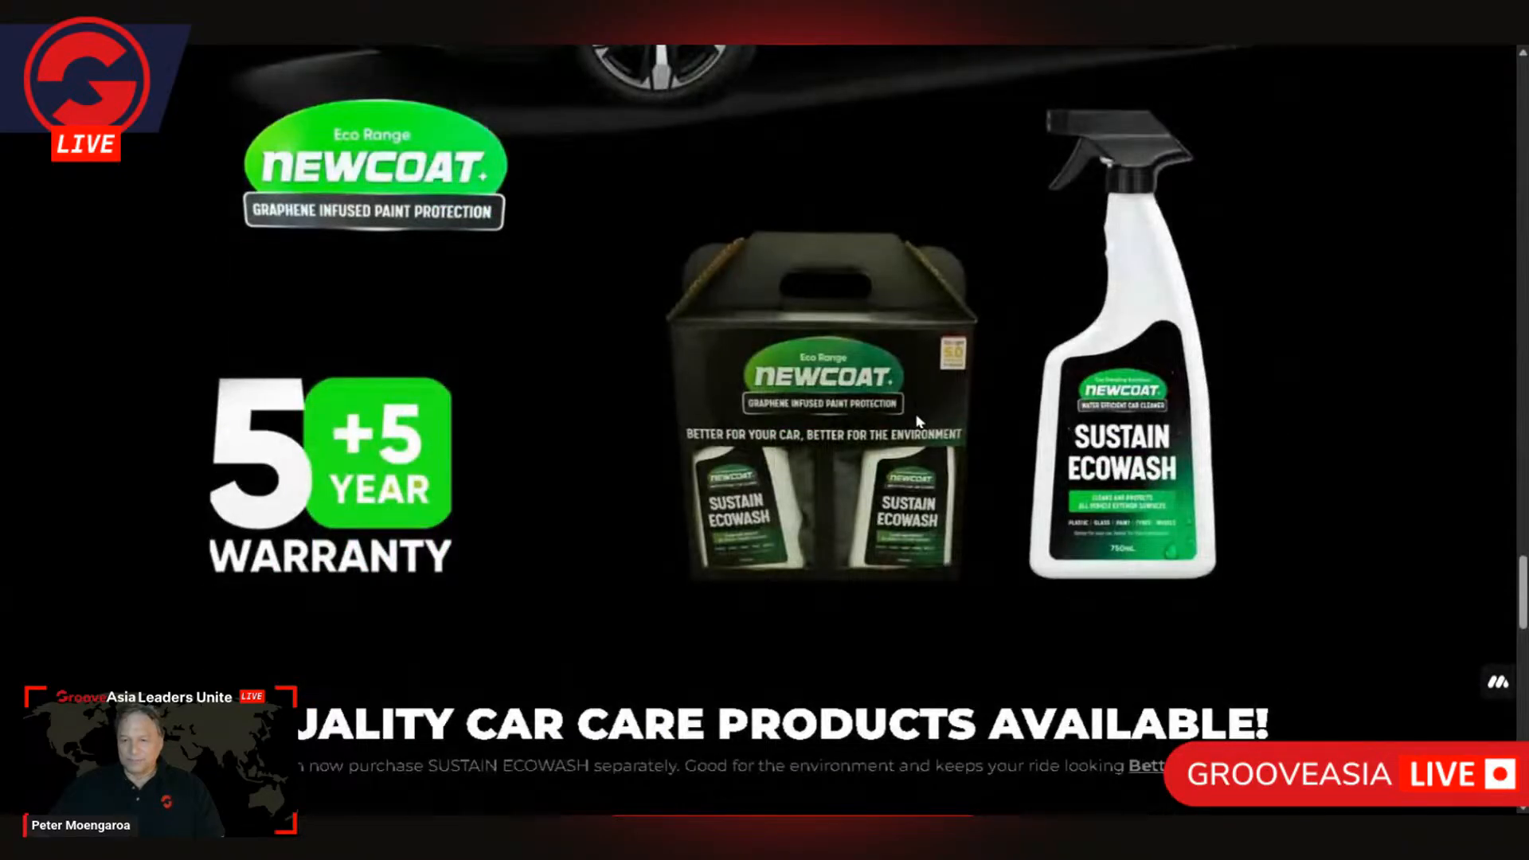
scroll(918, 422, down, 1)
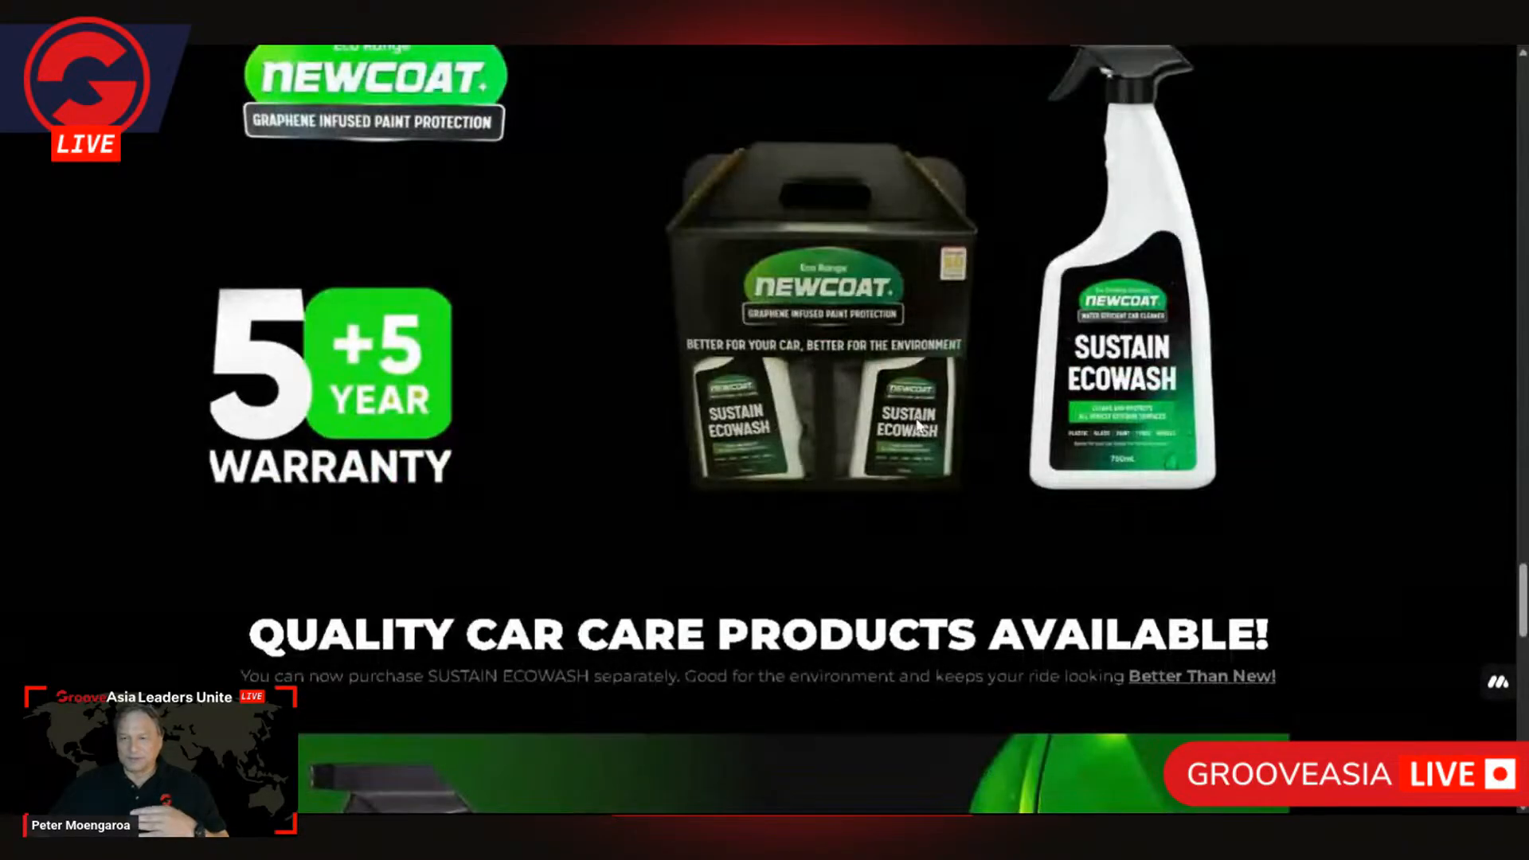
scroll(916, 423, down, 7)
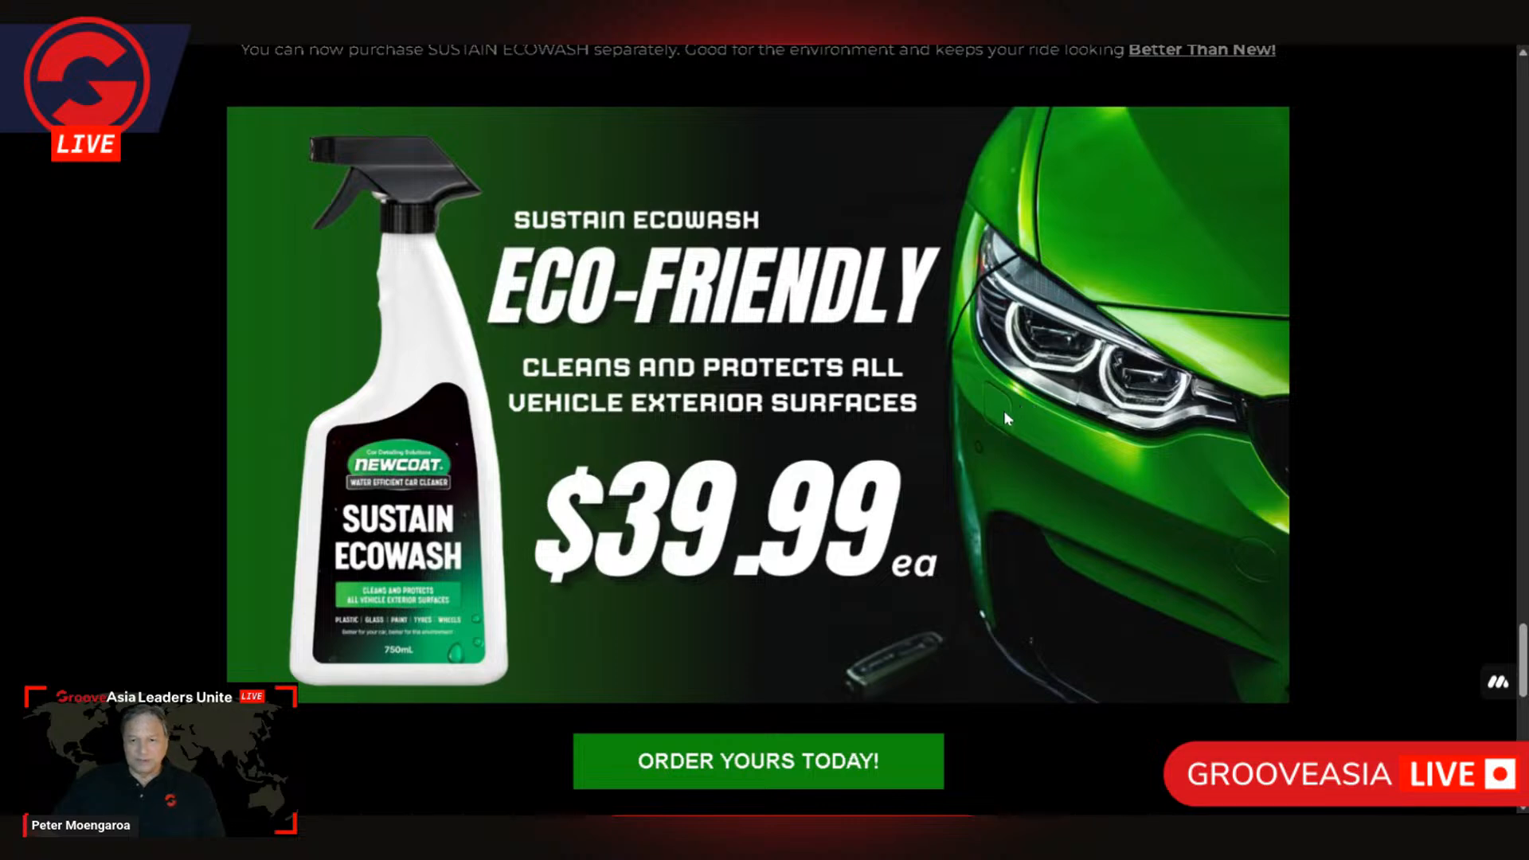
Step: Look around the Sustain Ecowash offer, then go back past the detailing packages to the start of the home page
scroll(1004, 412, down, 3)
scroll(1001, 413, up, 3)
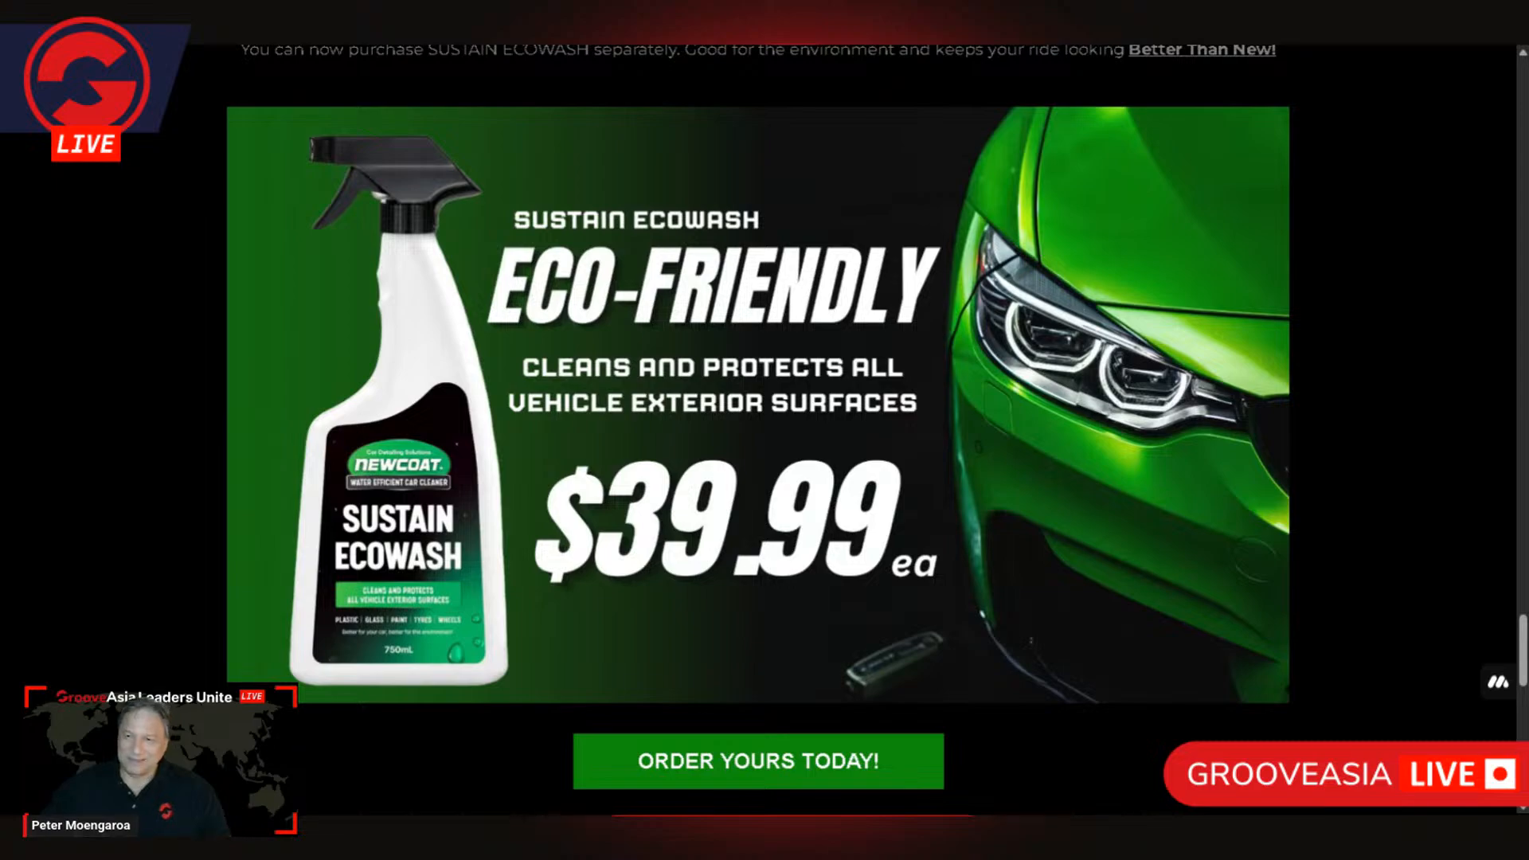
scroll(1058, 199, down, 1)
scroll(988, 151, up, 9)
scroll(1035, 157, up, 20)
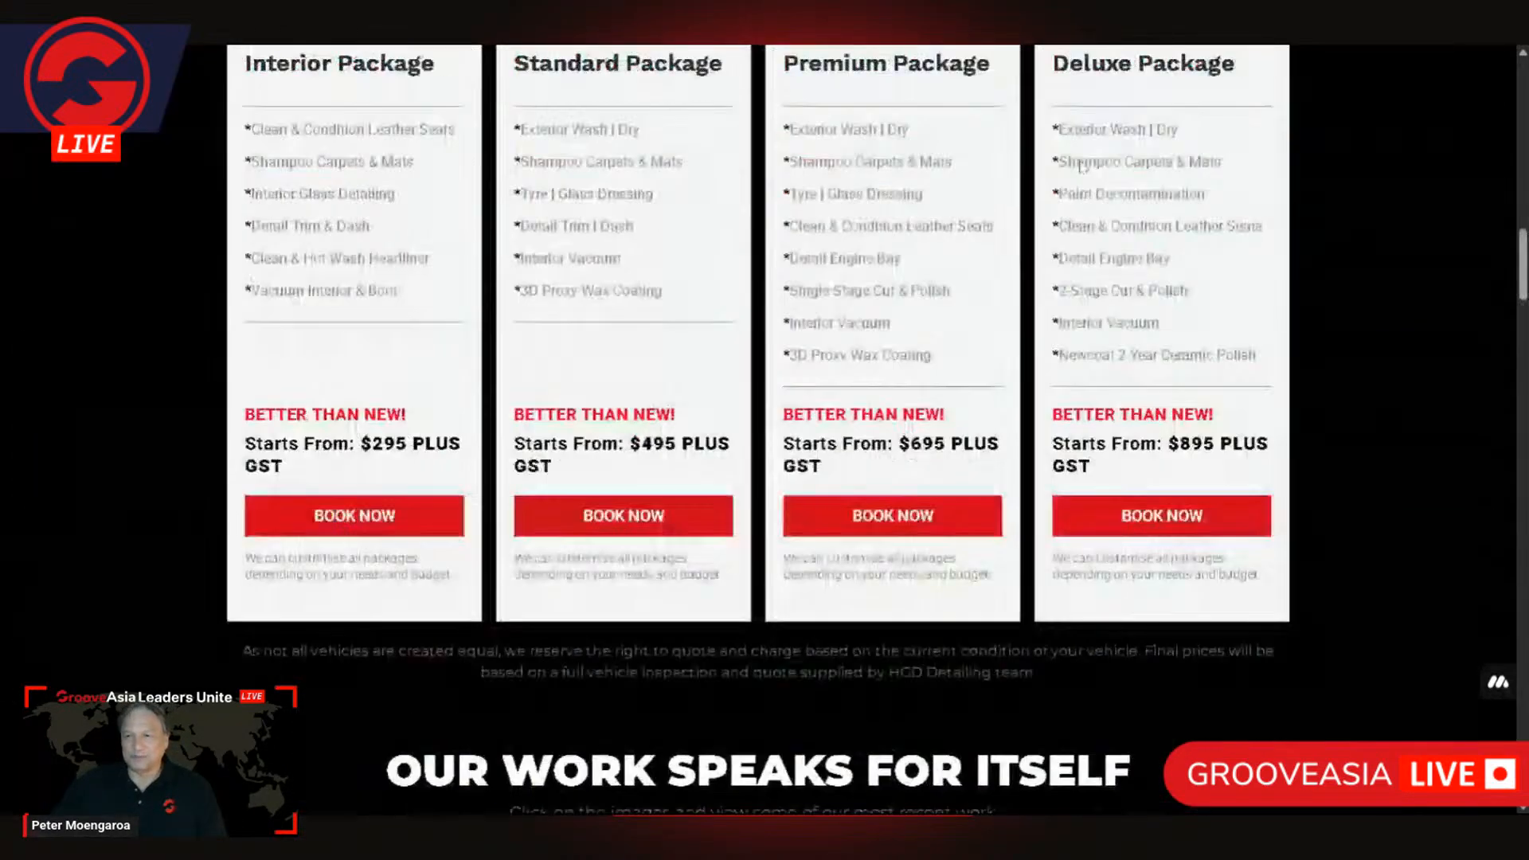
scroll(1081, 165, up, 15)
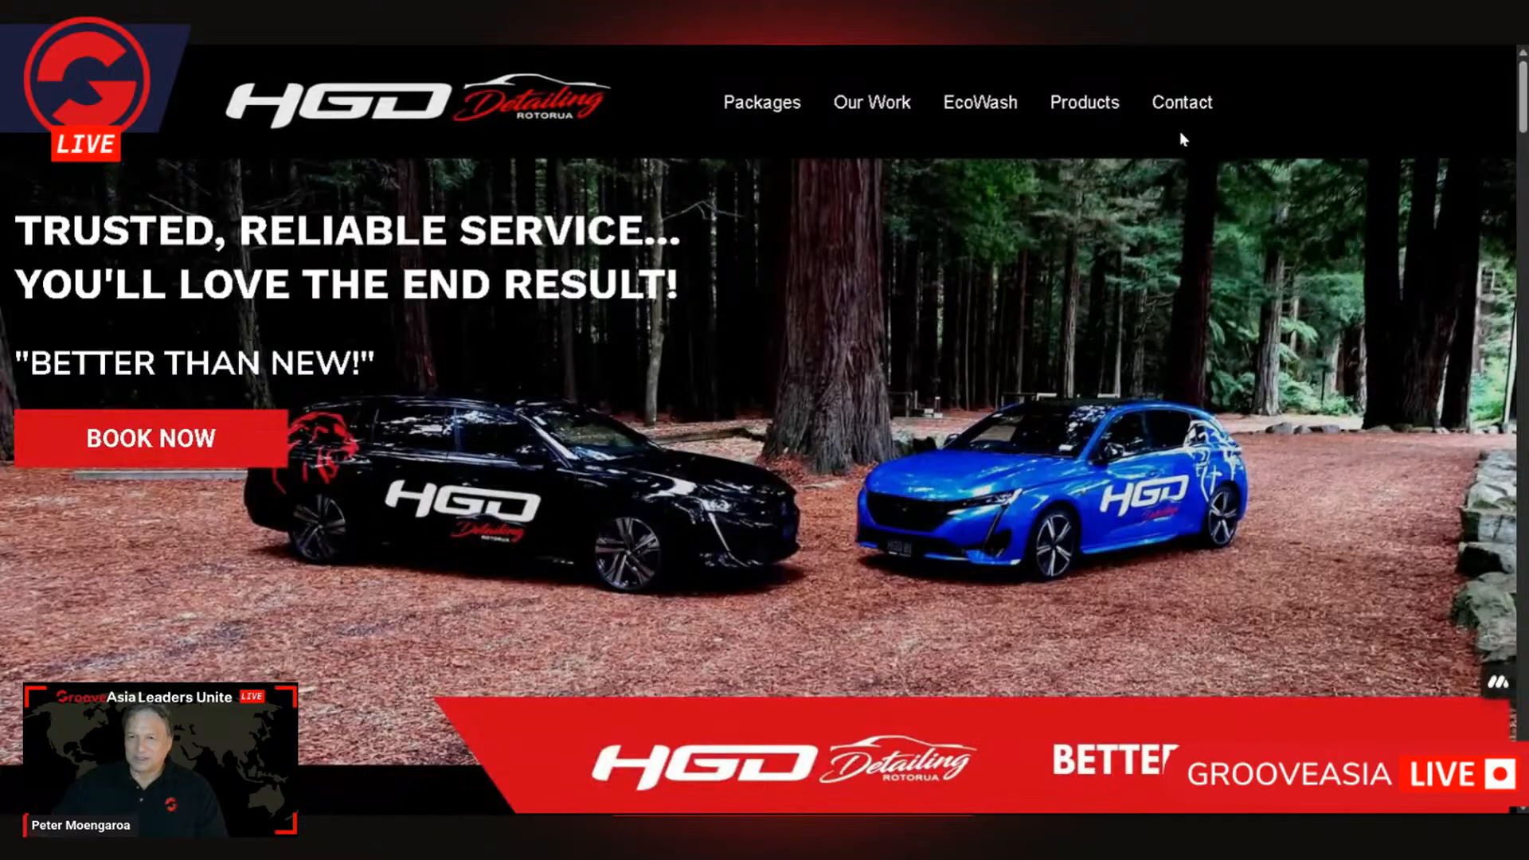
Step: Review the Who Are We section, work gallery, music video, EcoWash package and car care products on the home page again
scroll(1143, 135, down, 10)
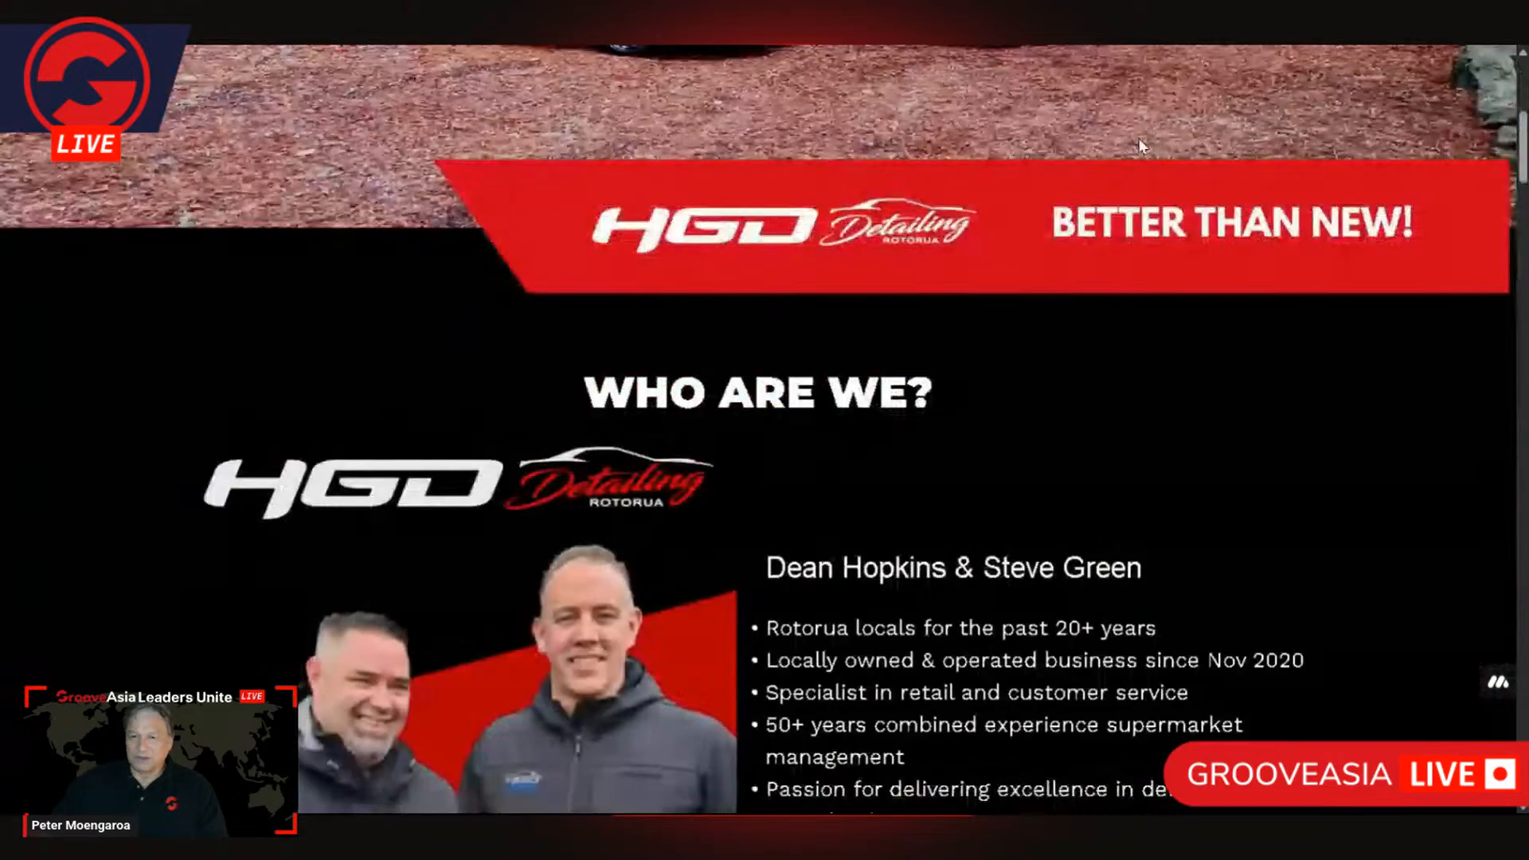
scroll(1140, 145, down, 15)
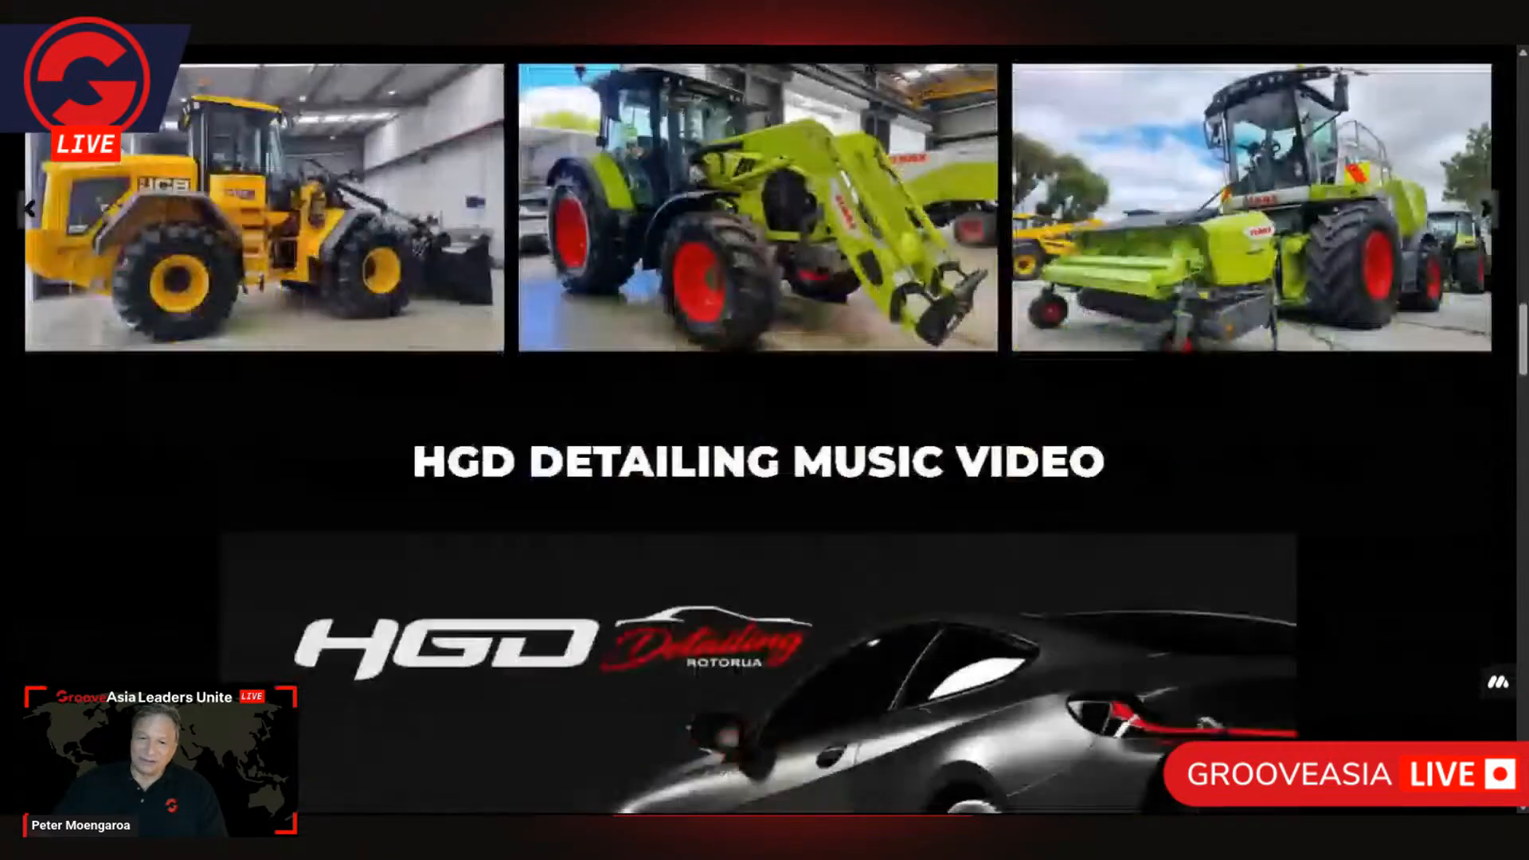
scroll(1139, 151, down, 15)
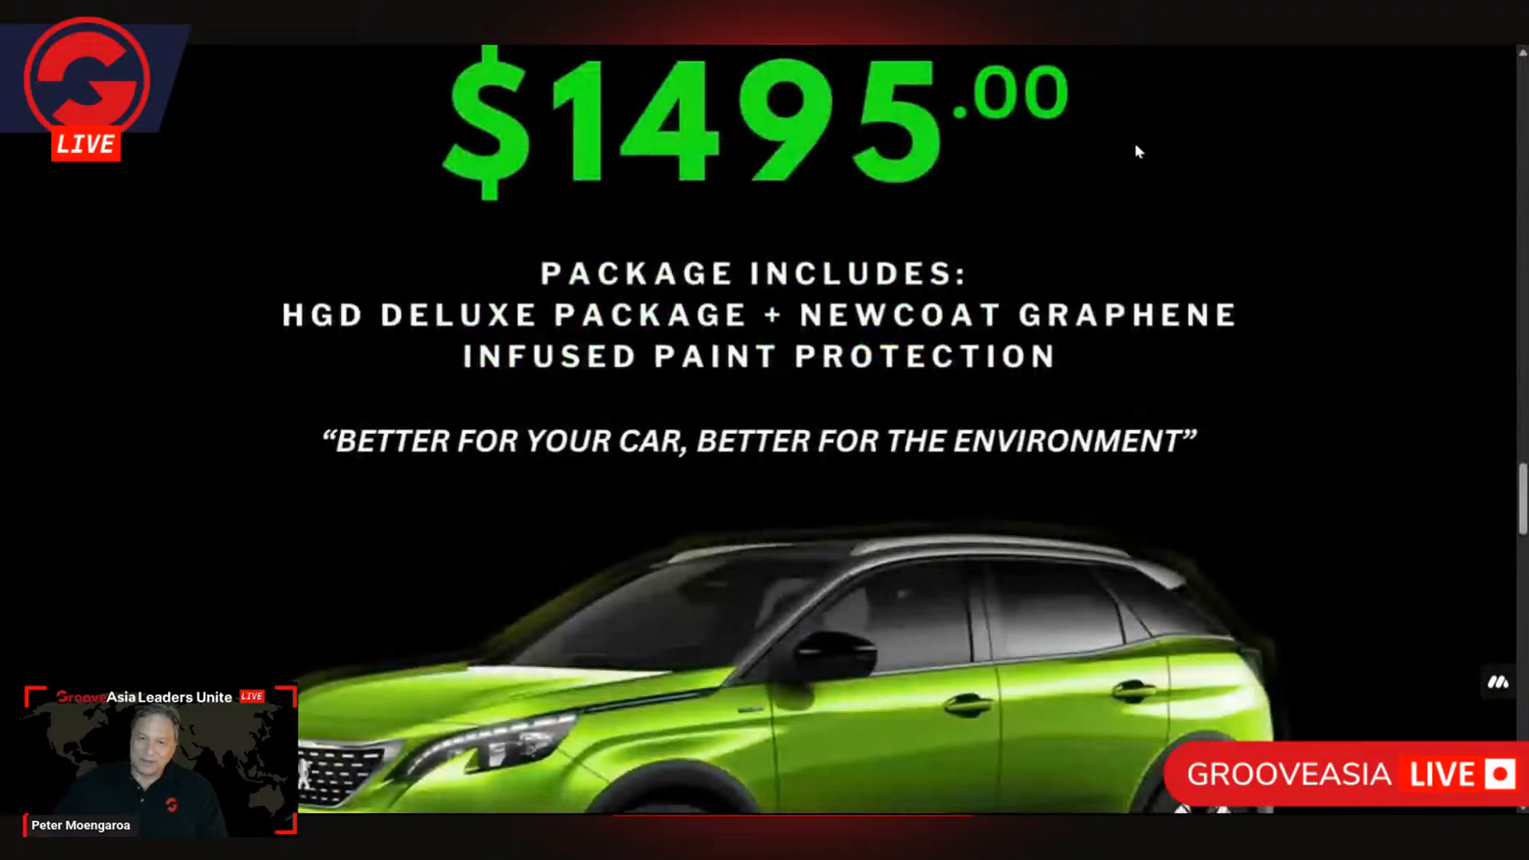
scroll(1137, 151, down, 12)
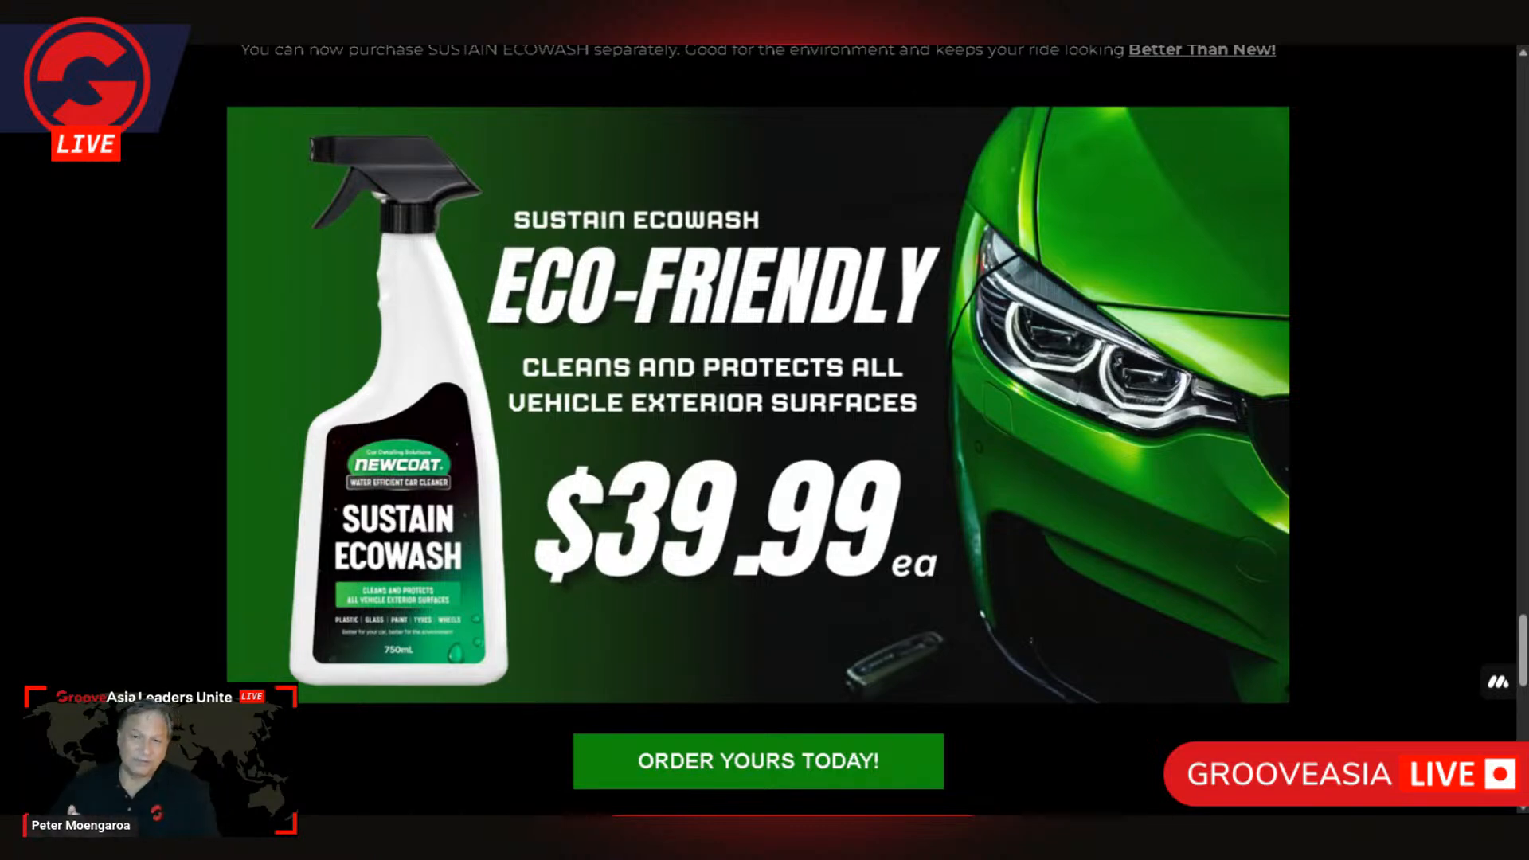
scroll(1403, 318, down, 1)
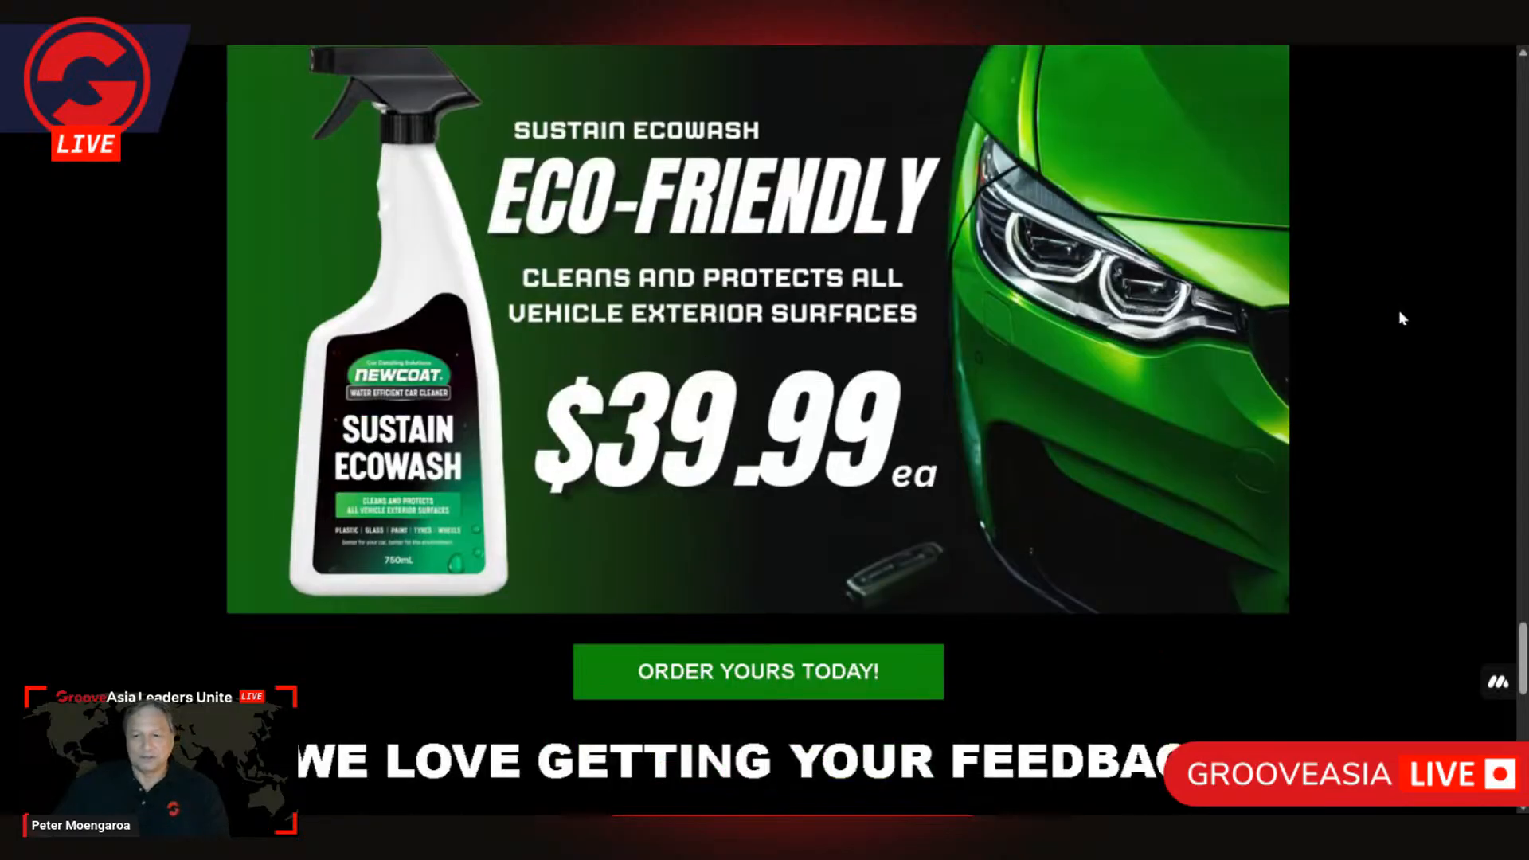
scroll(1354, 394, up, 2)
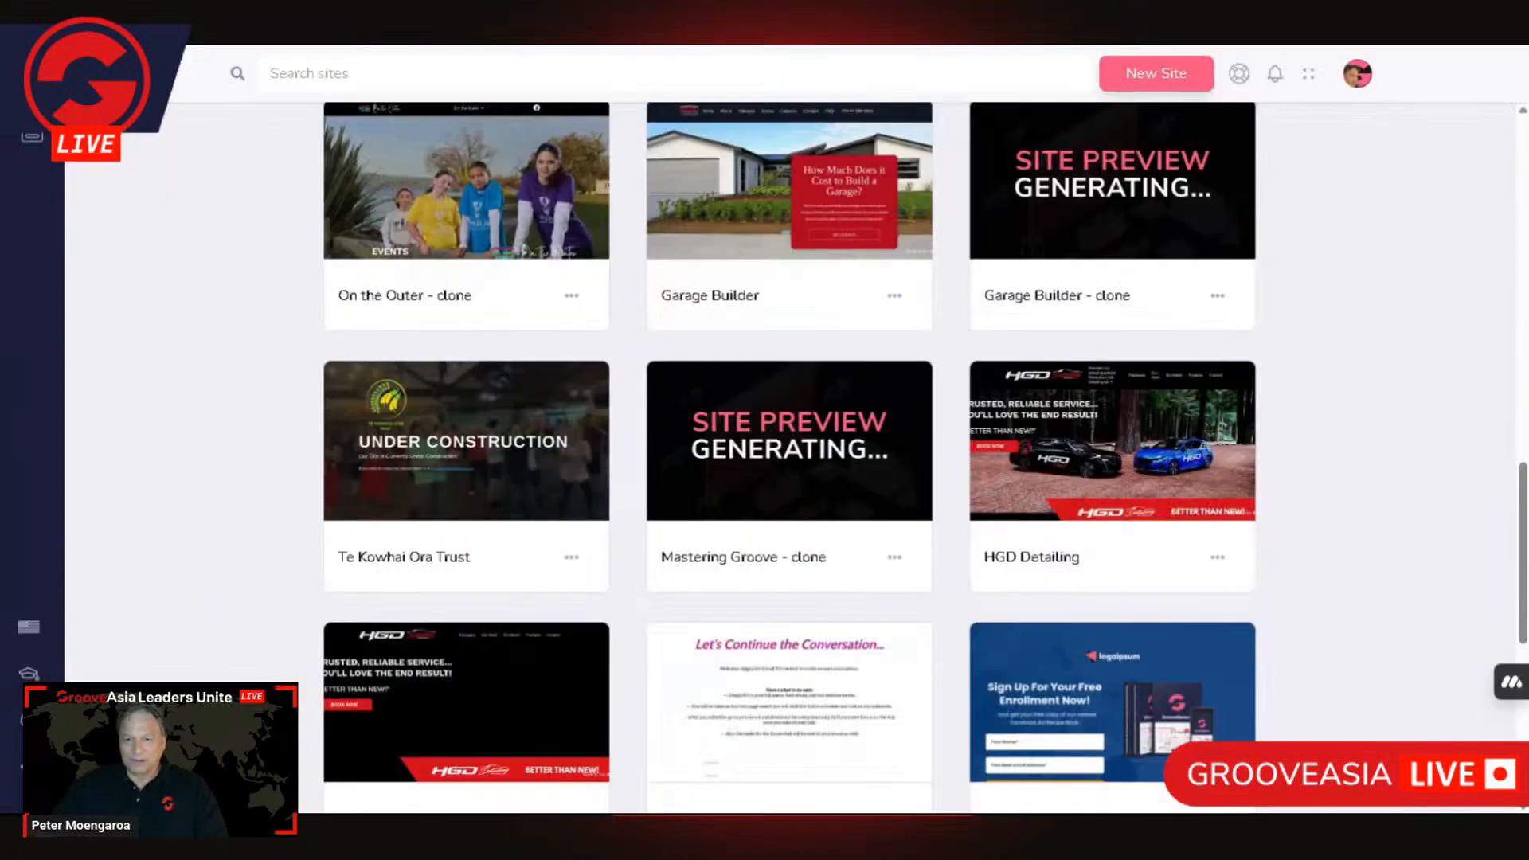
Step: In the HGD Detailing page editor, select the Sustain Ecowash banner block and open the block library to add a block above it
mouse_move(1150, 468)
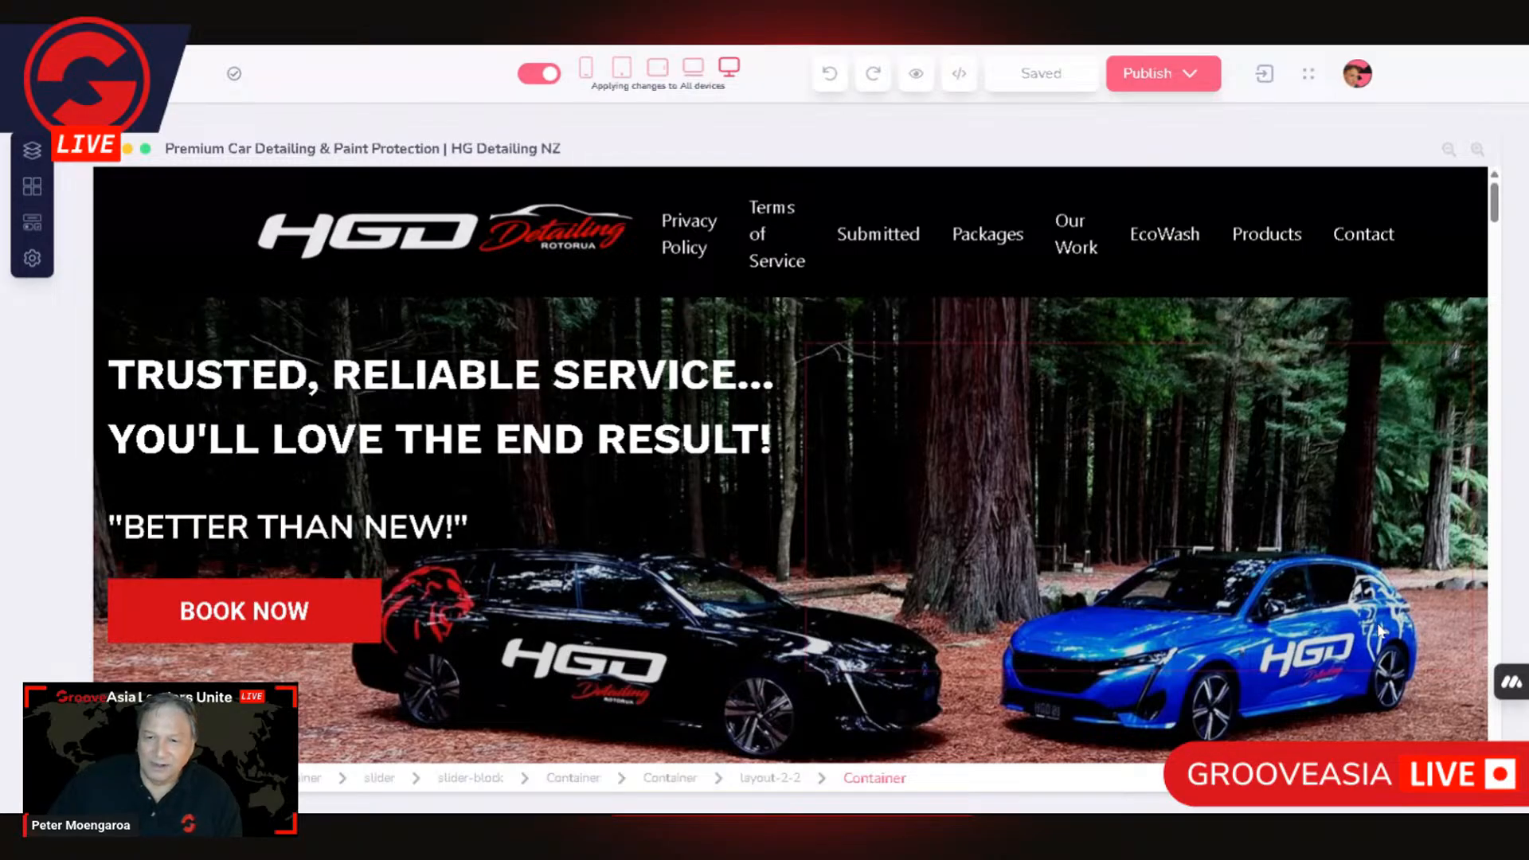
scroll(1349, 635, down, 3)
scroll(1346, 628, down, 20)
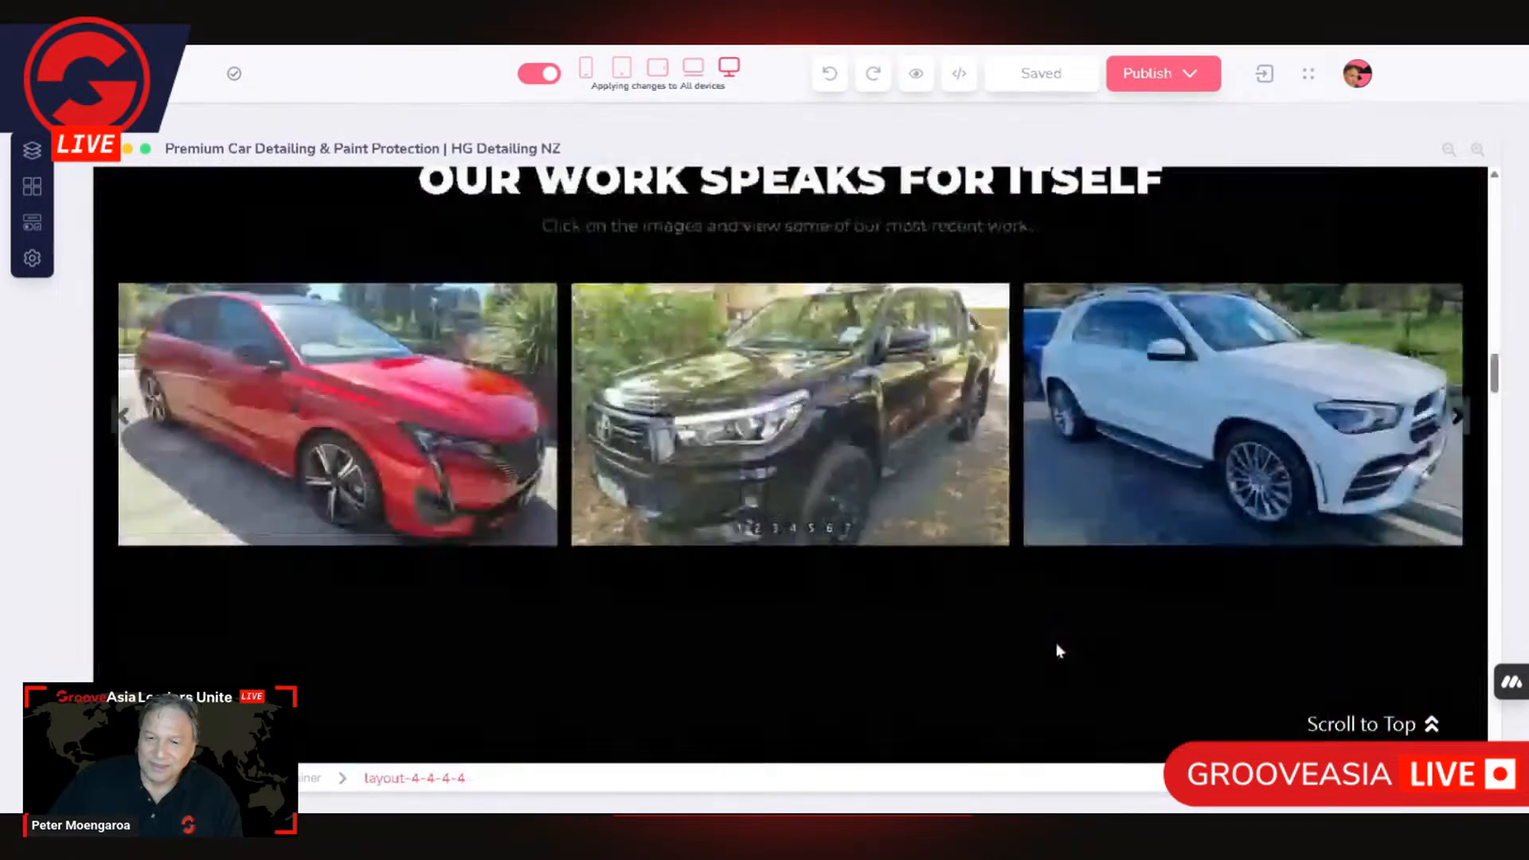
scroll(1067, 647, down, 20)
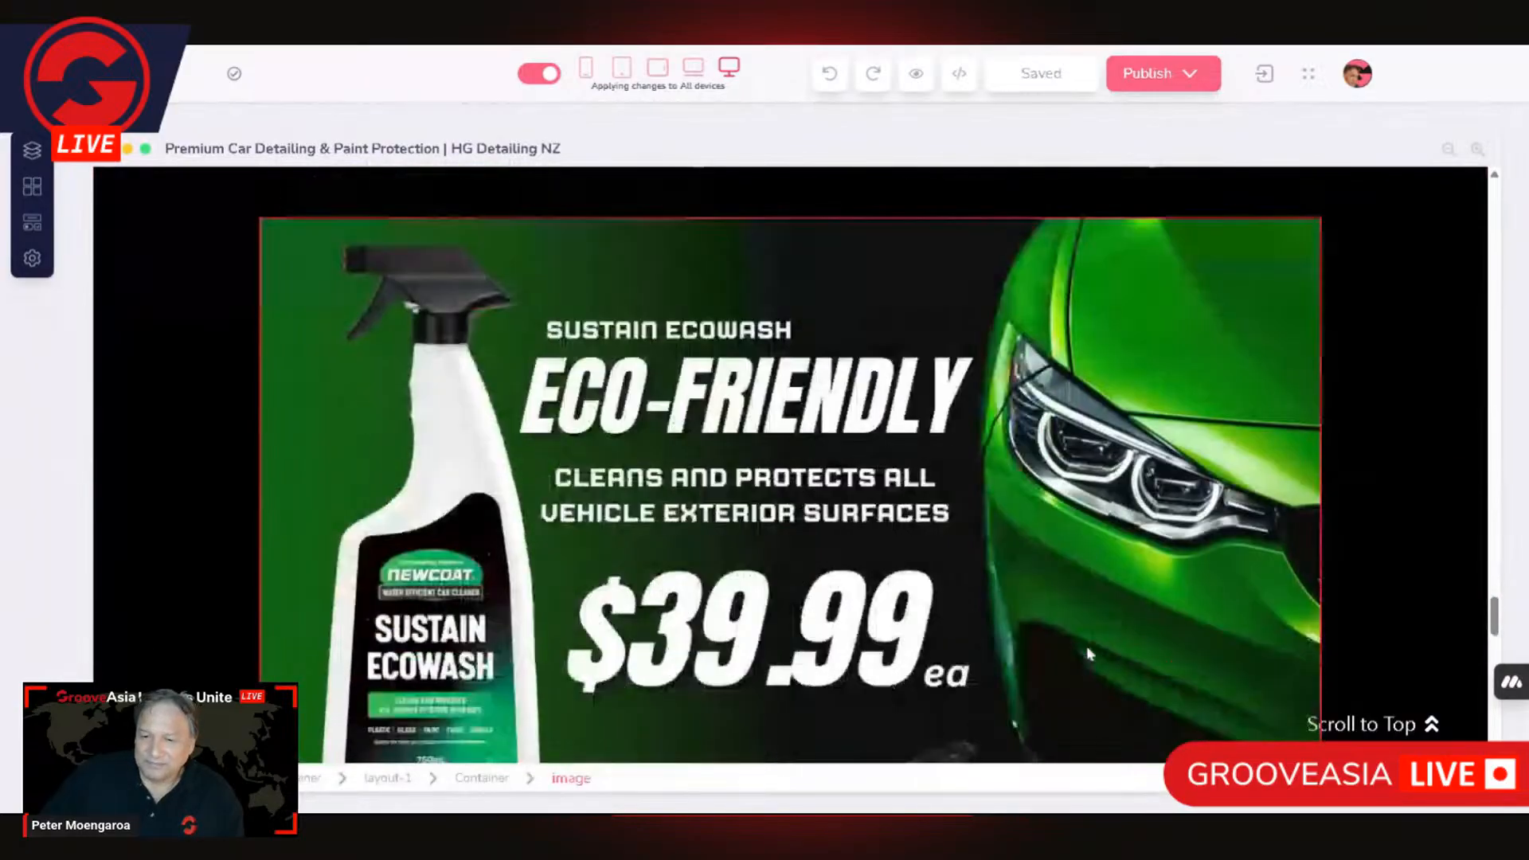
click(1403, 500)
scroll(725, 714, up, 3)
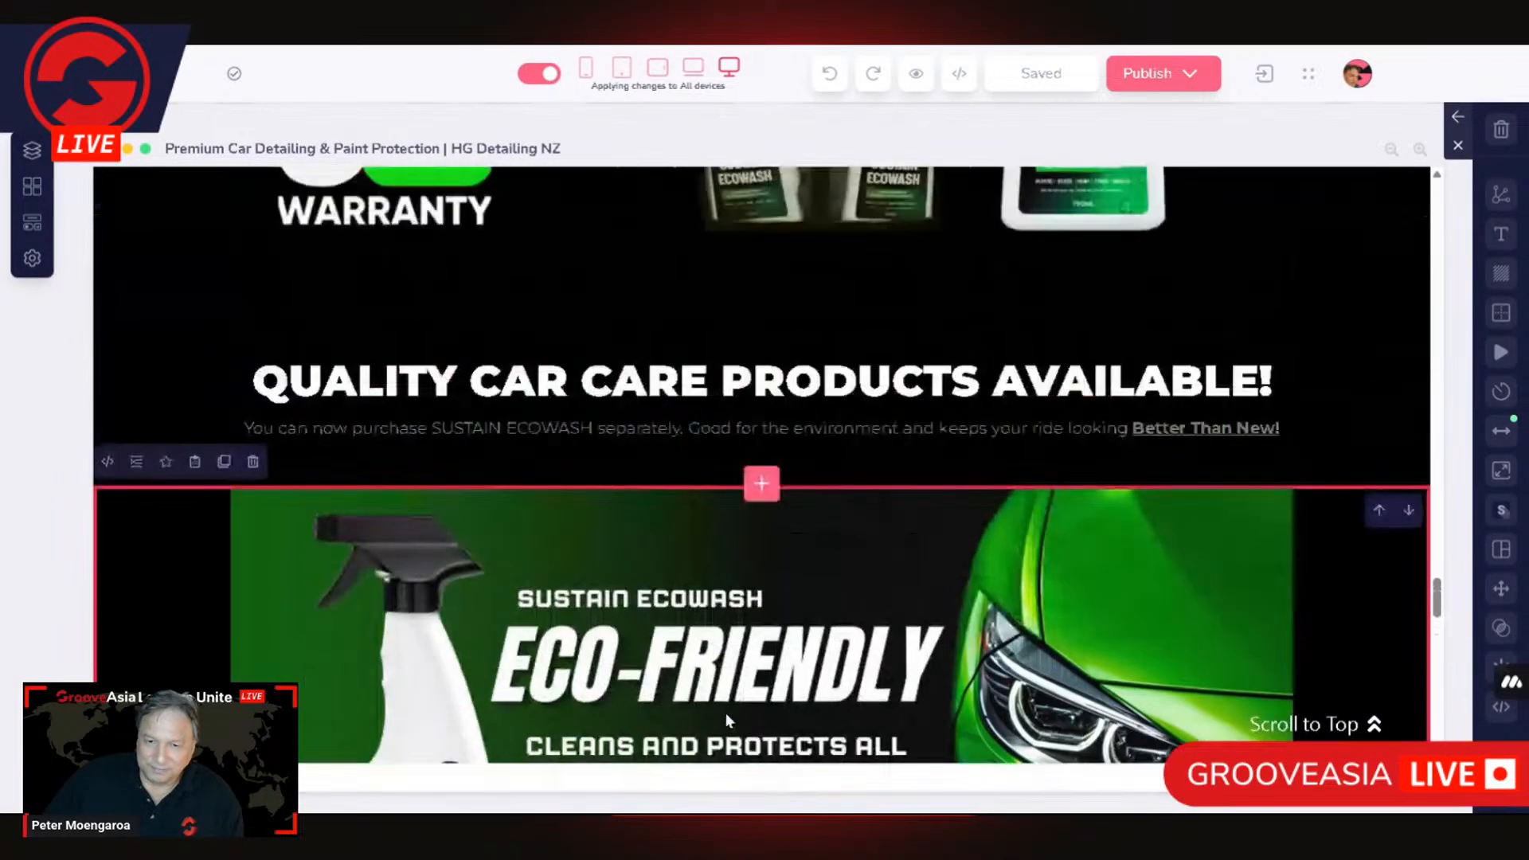
click(763, 483)
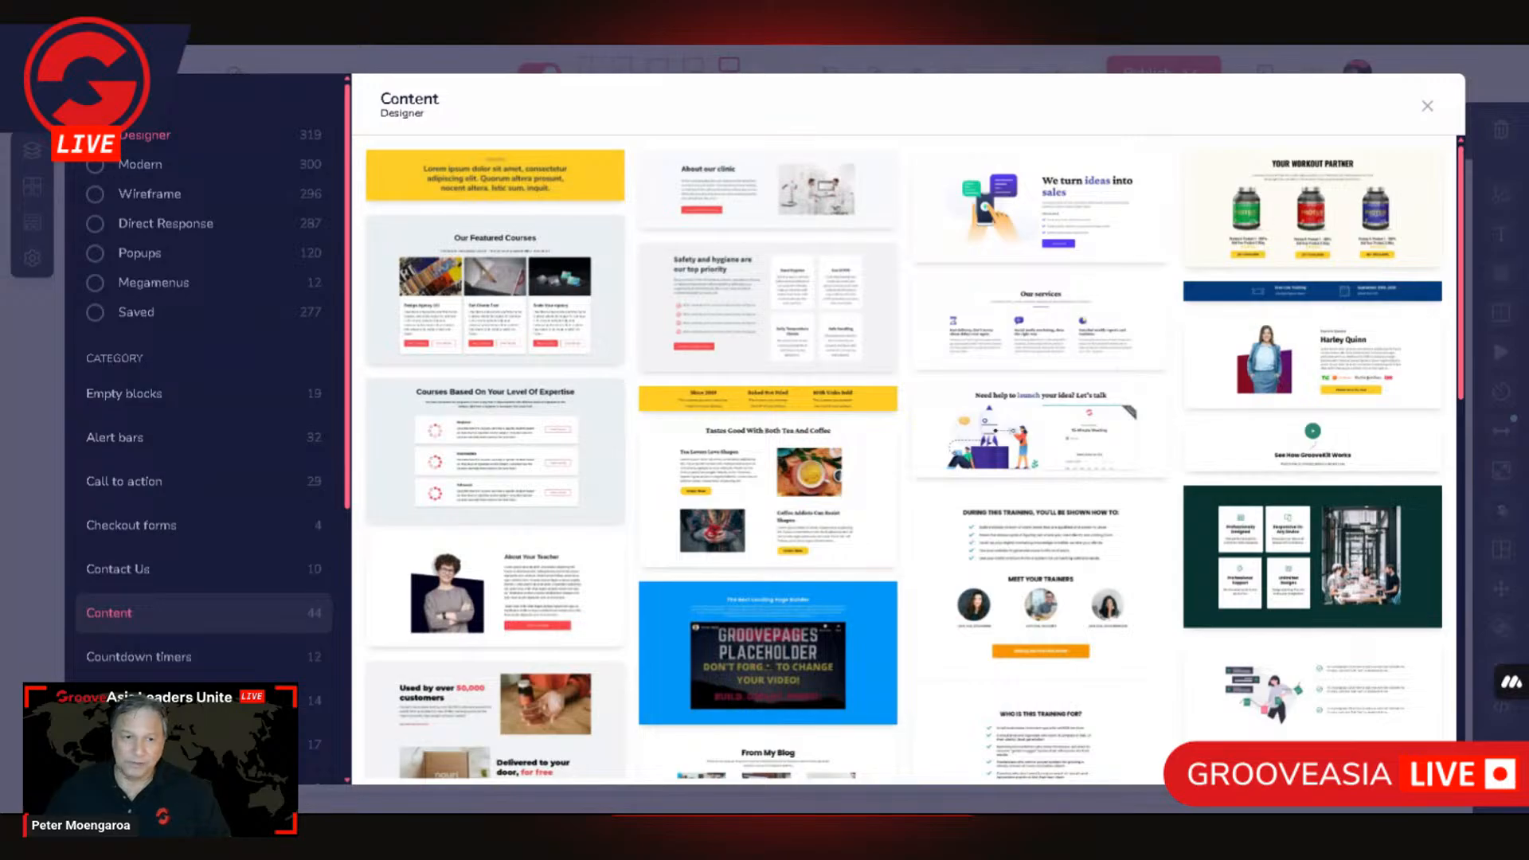
Step: Browse the block library's categories, comparing the Wireframe style's empty blocks with the Designer style's content blocks
scroll(285, 613, down, 5)
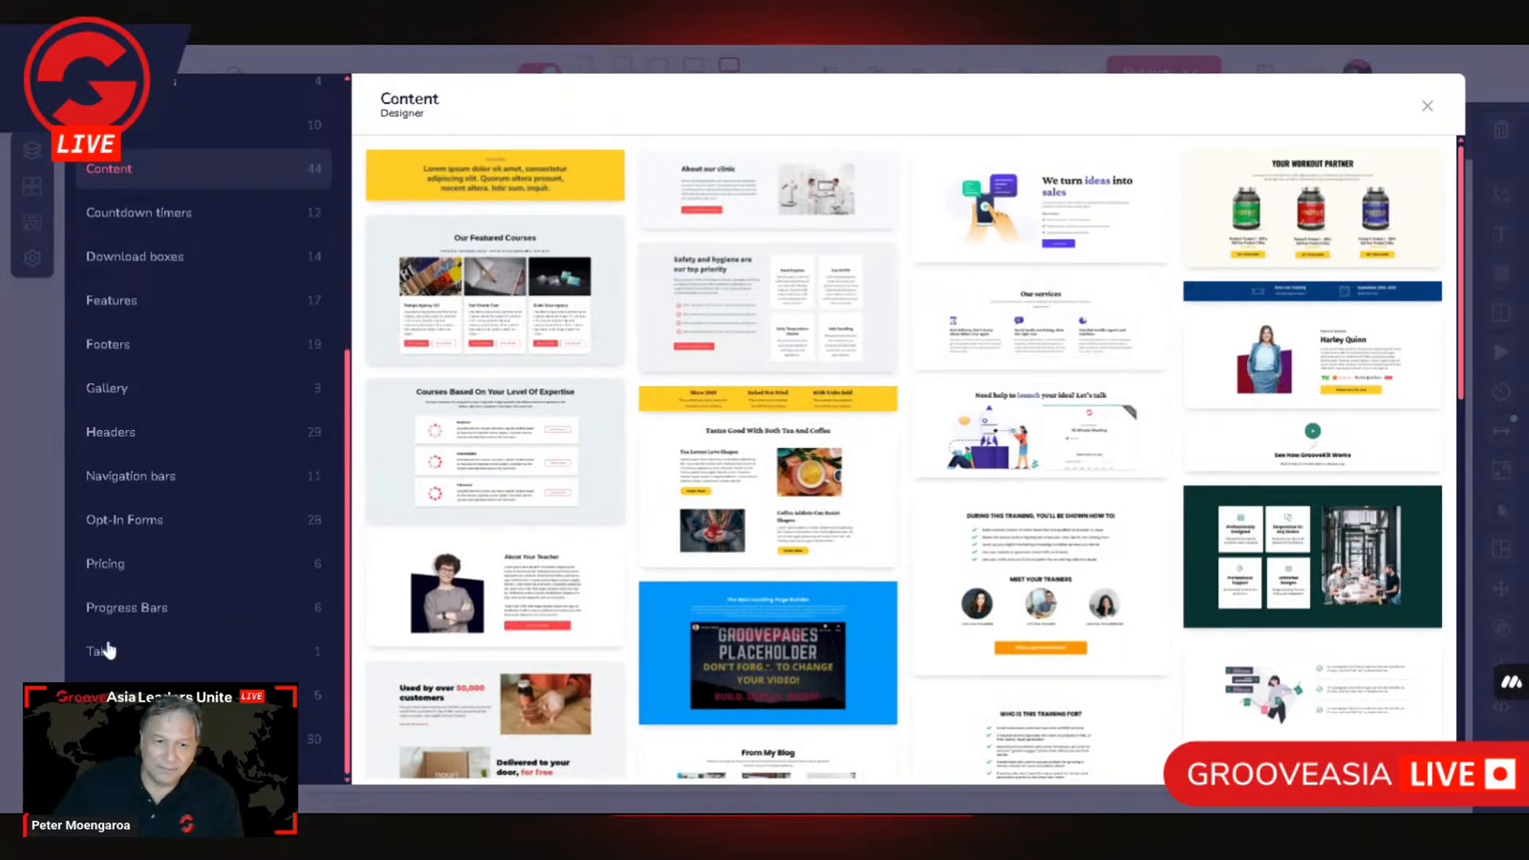
scroll(287, 486, up, 4)
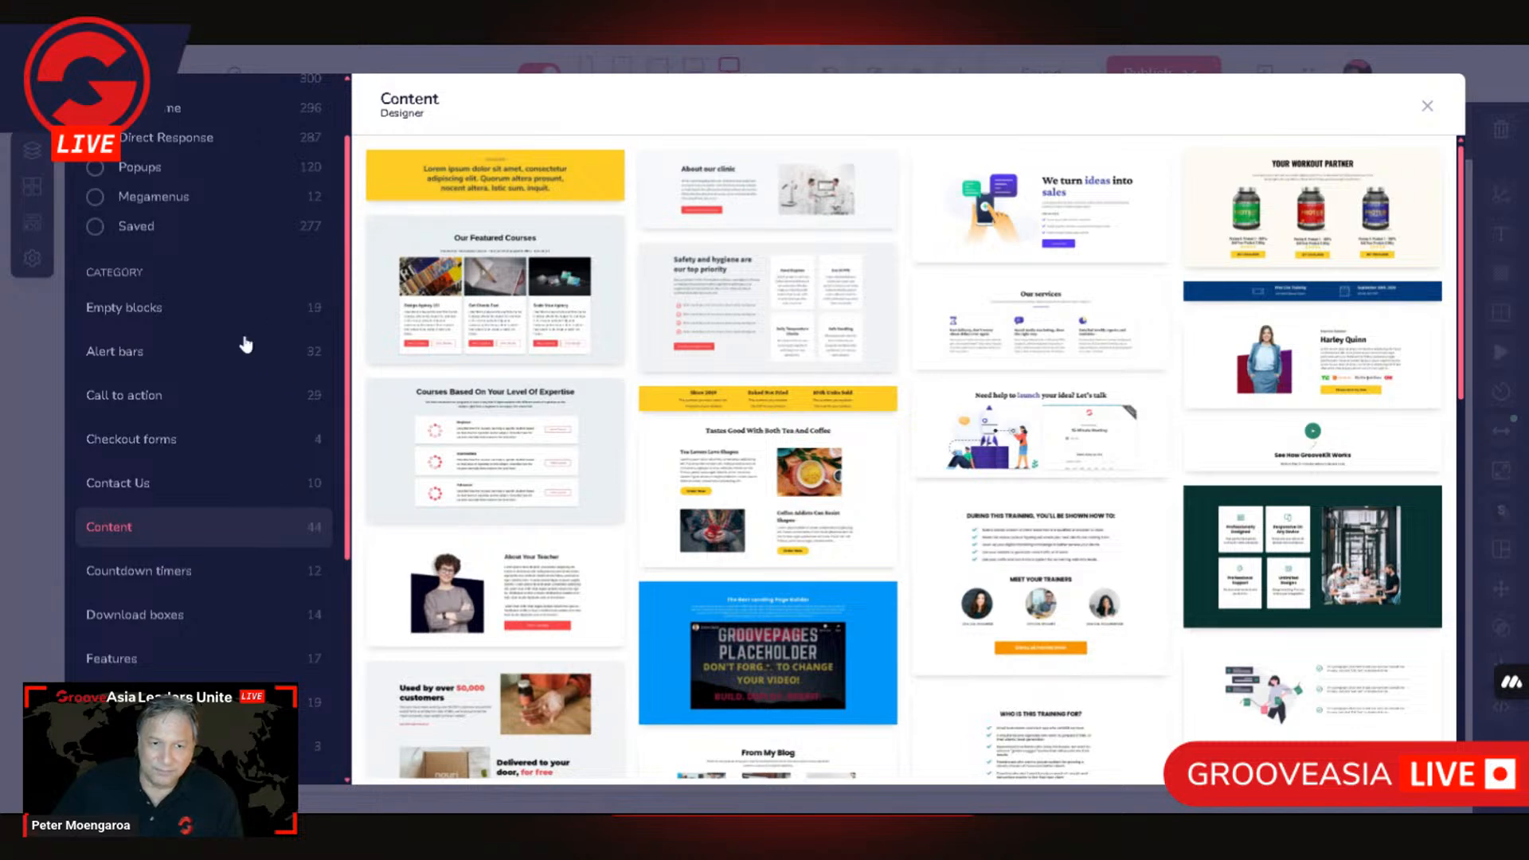
scroll(248, 341, up, 1)
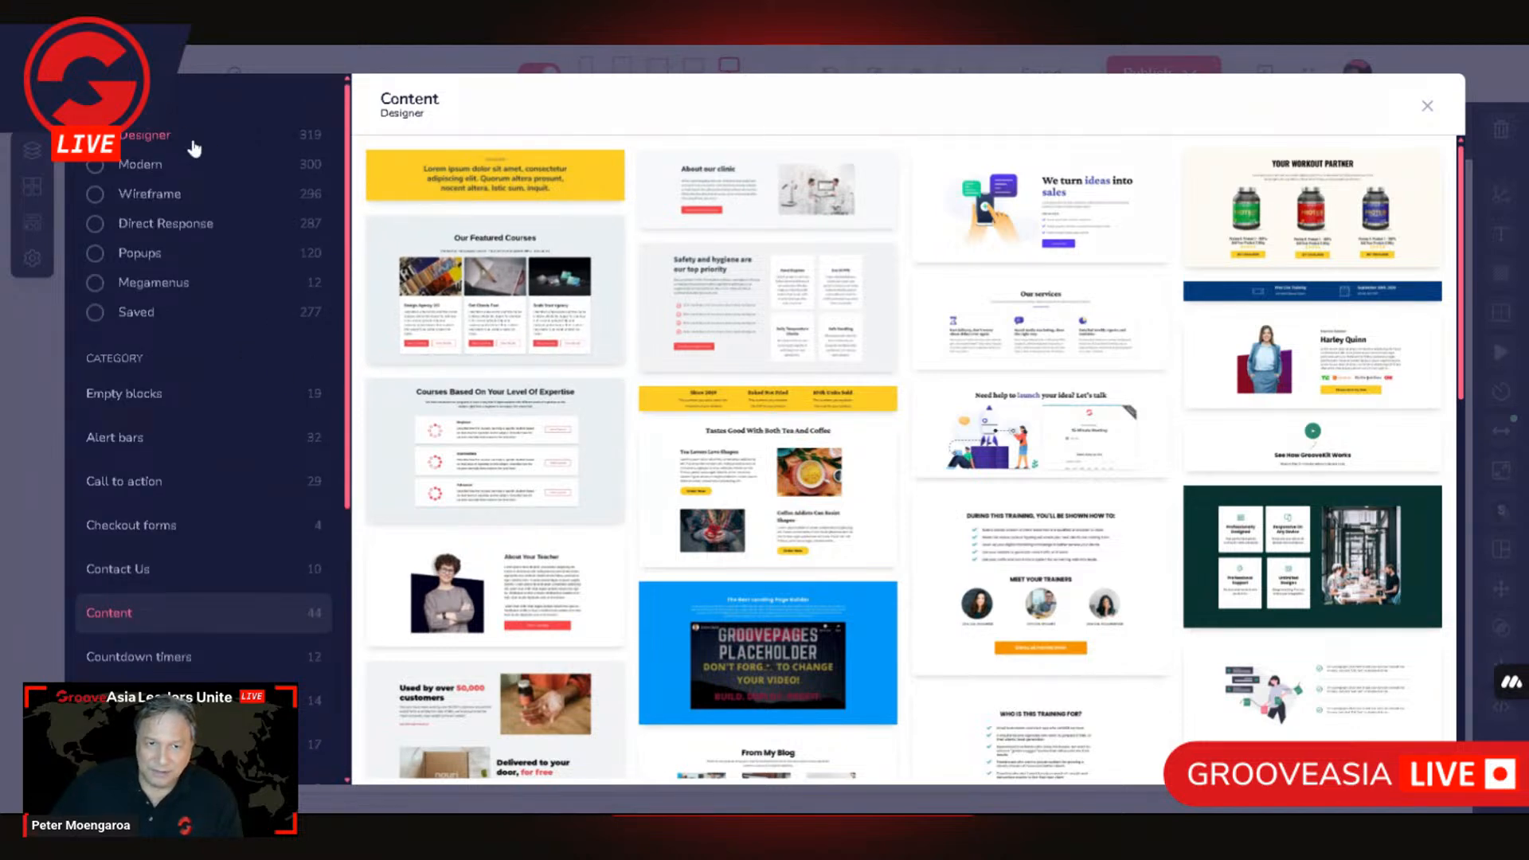
click(141, 194)
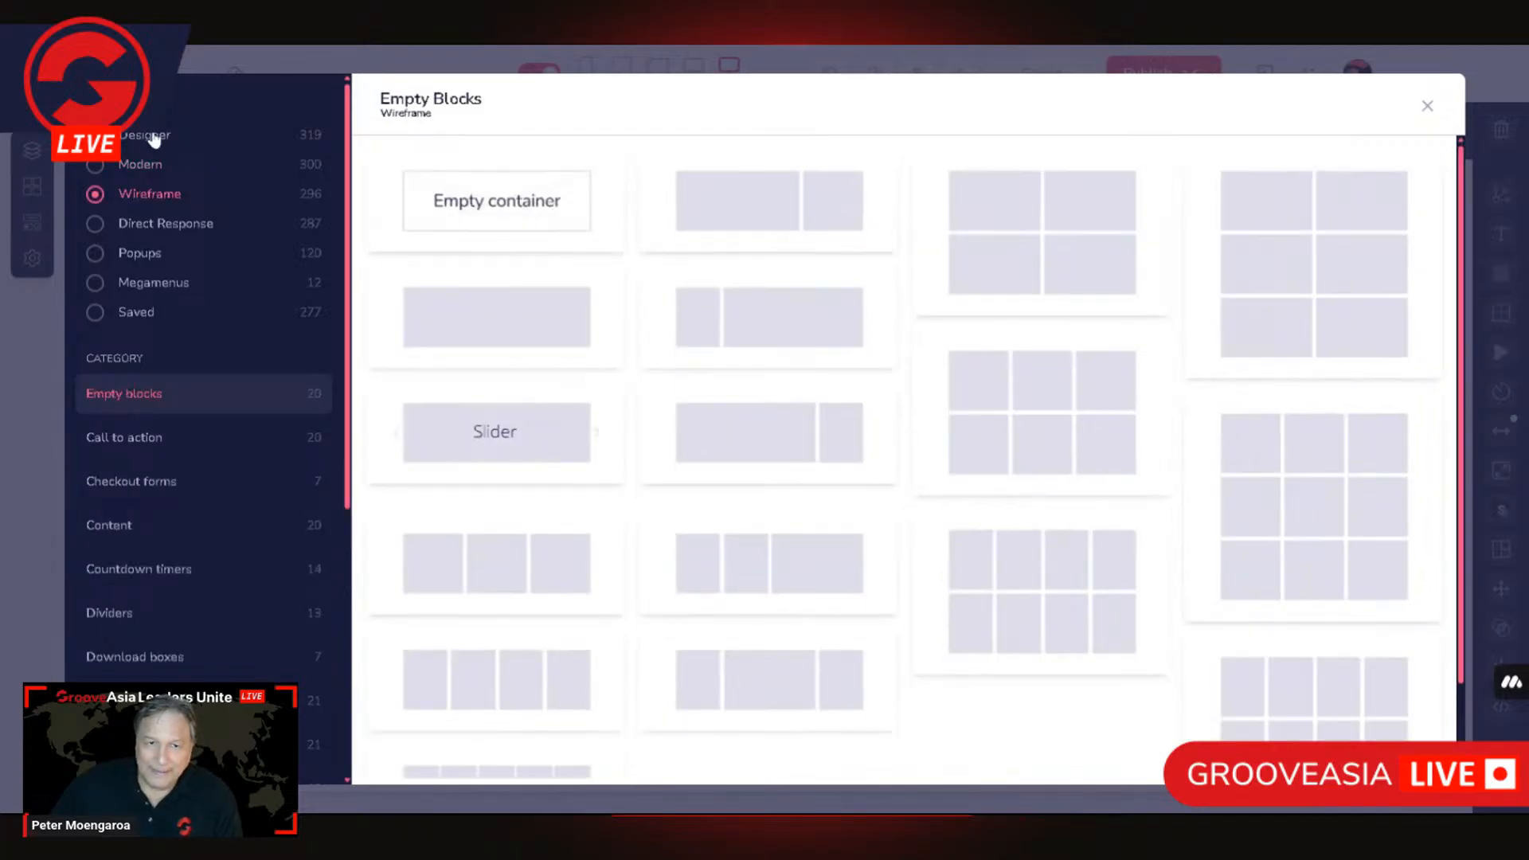
click(153, 137)
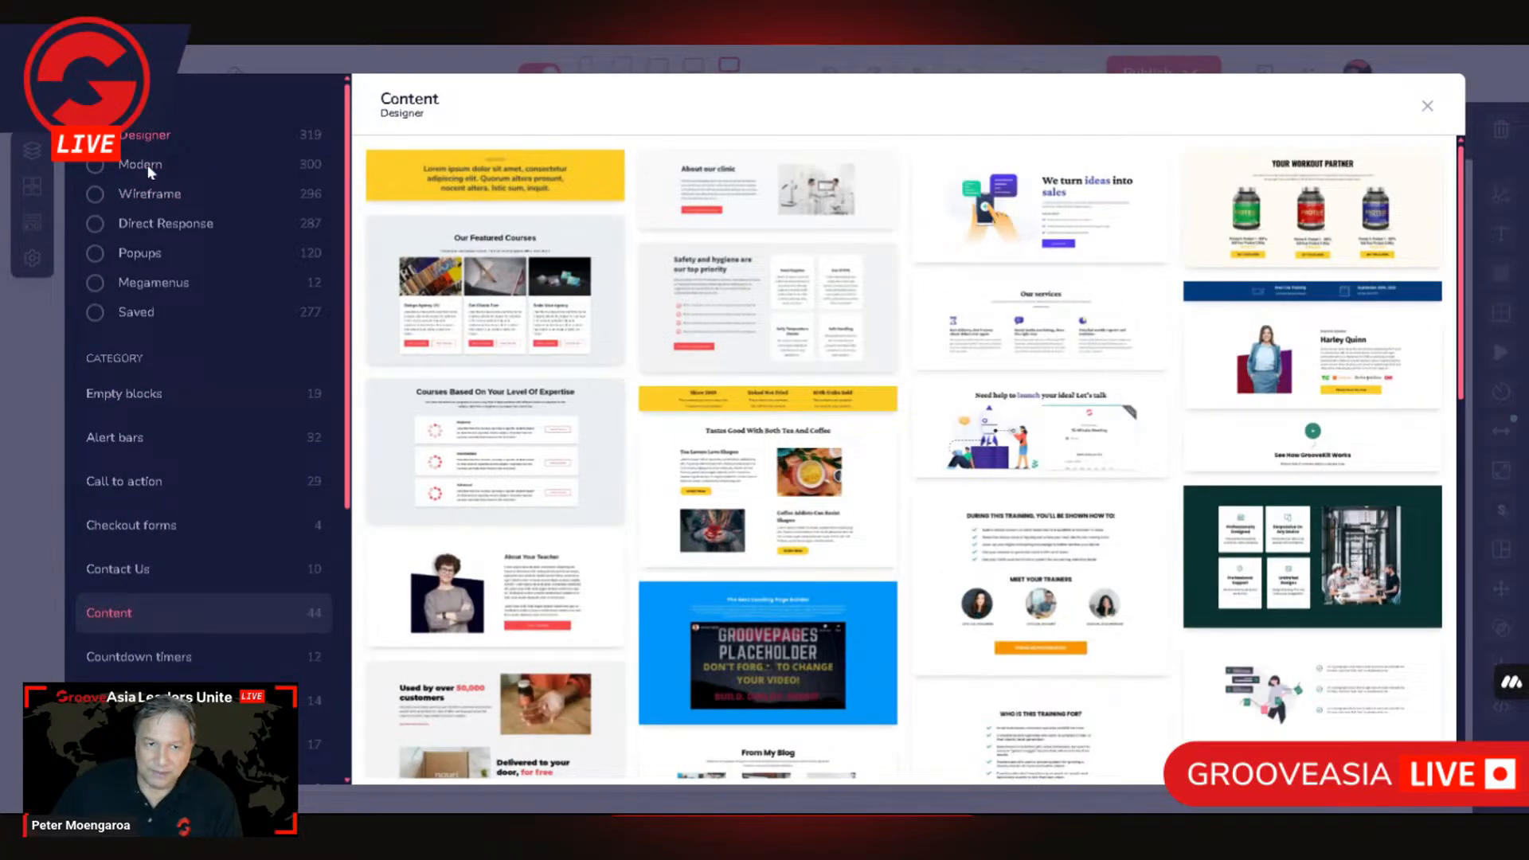
scroll(156, 454, down, 5)
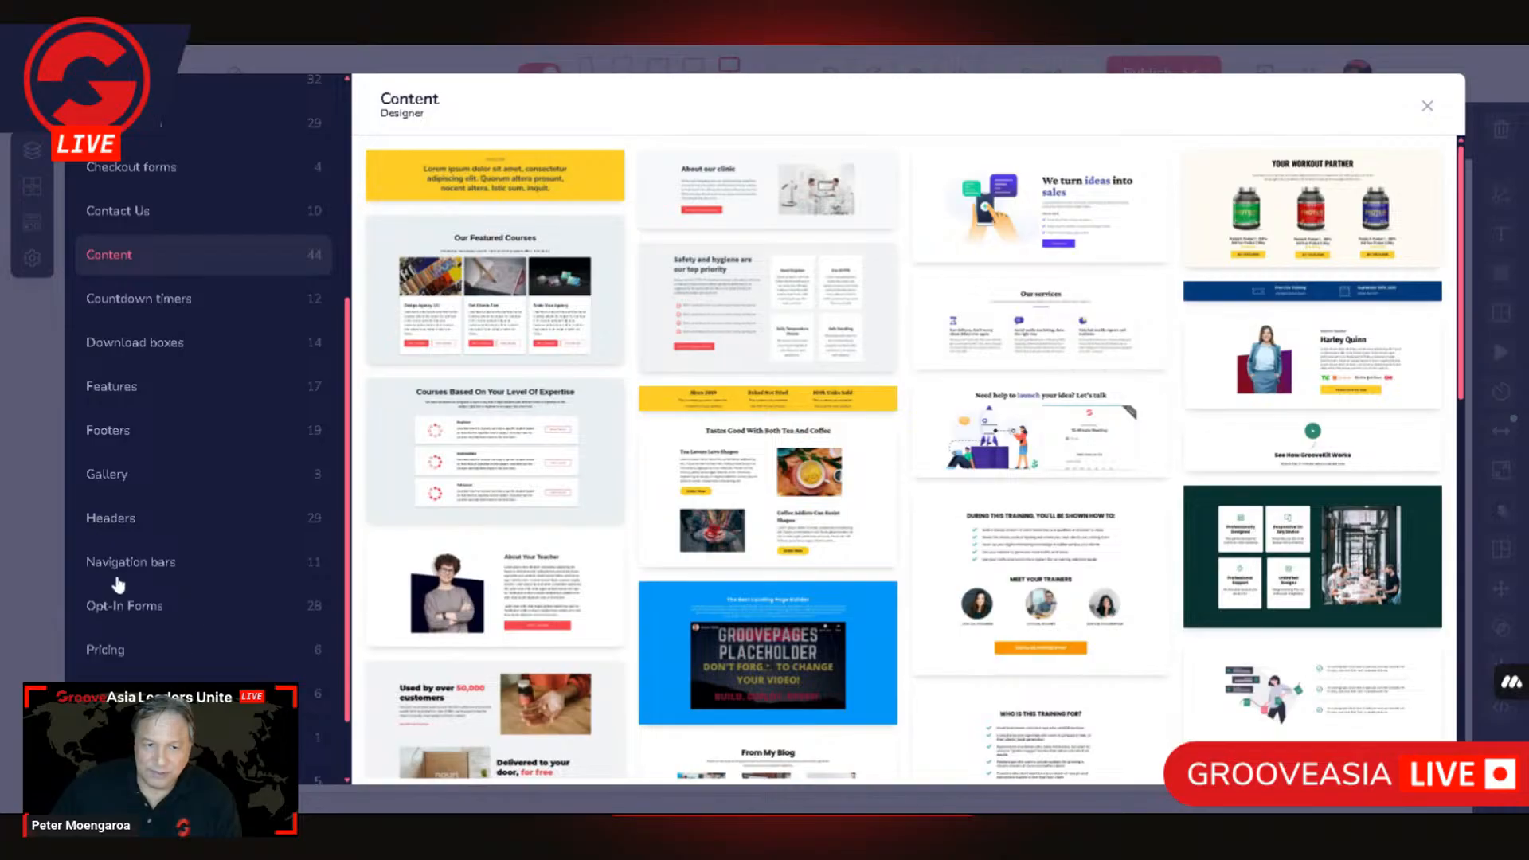
scroll(149, 663, down, 1)
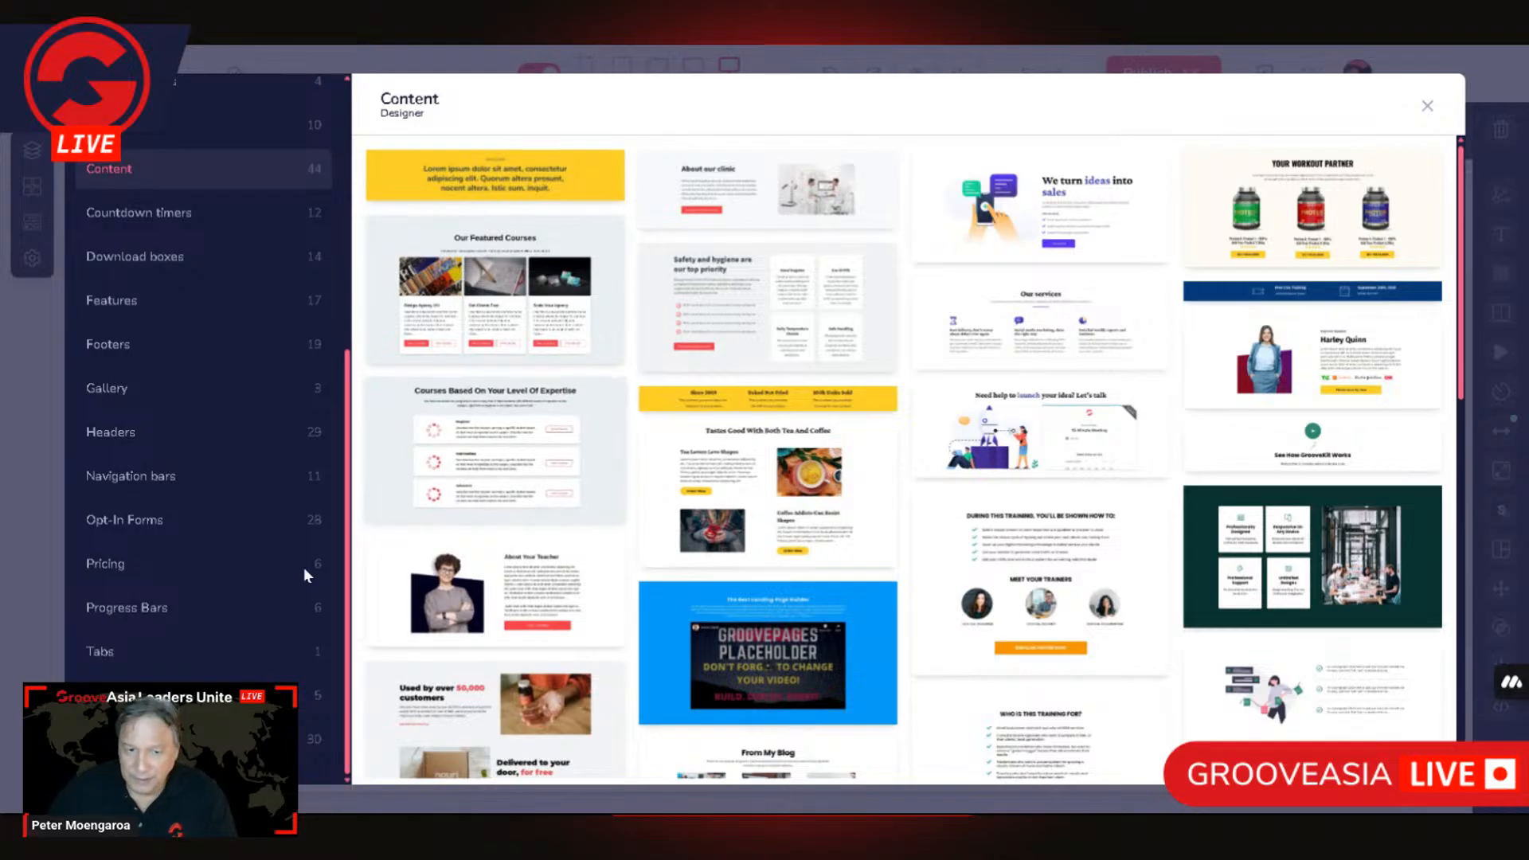
Step: Insert the Designer style's Tabs block between the Quality Car Care Products heading and the Sustain Ecowash banner
click(97, 653)
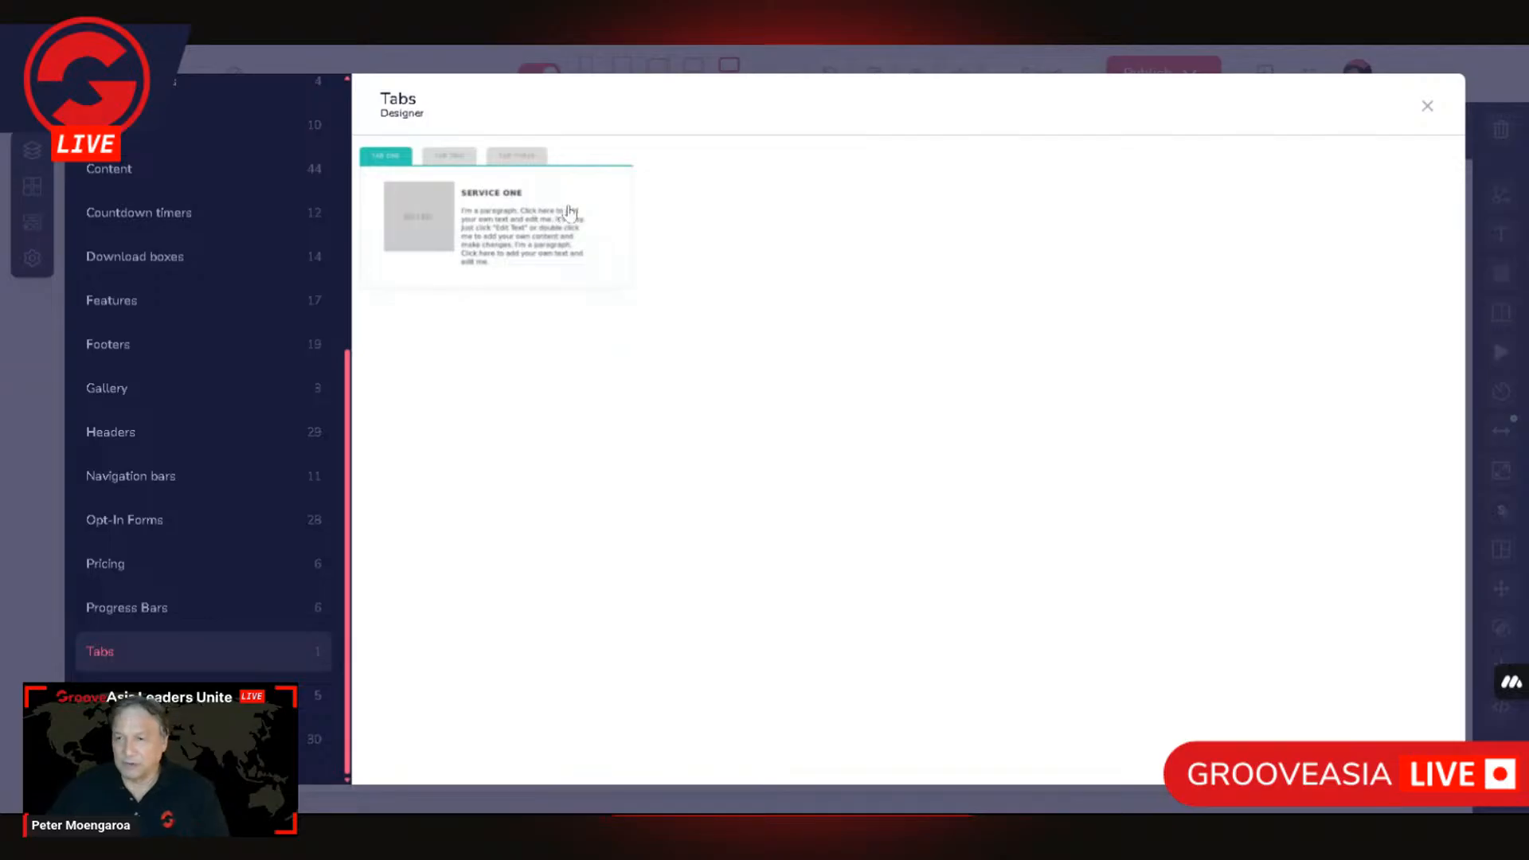
click(511, 203)
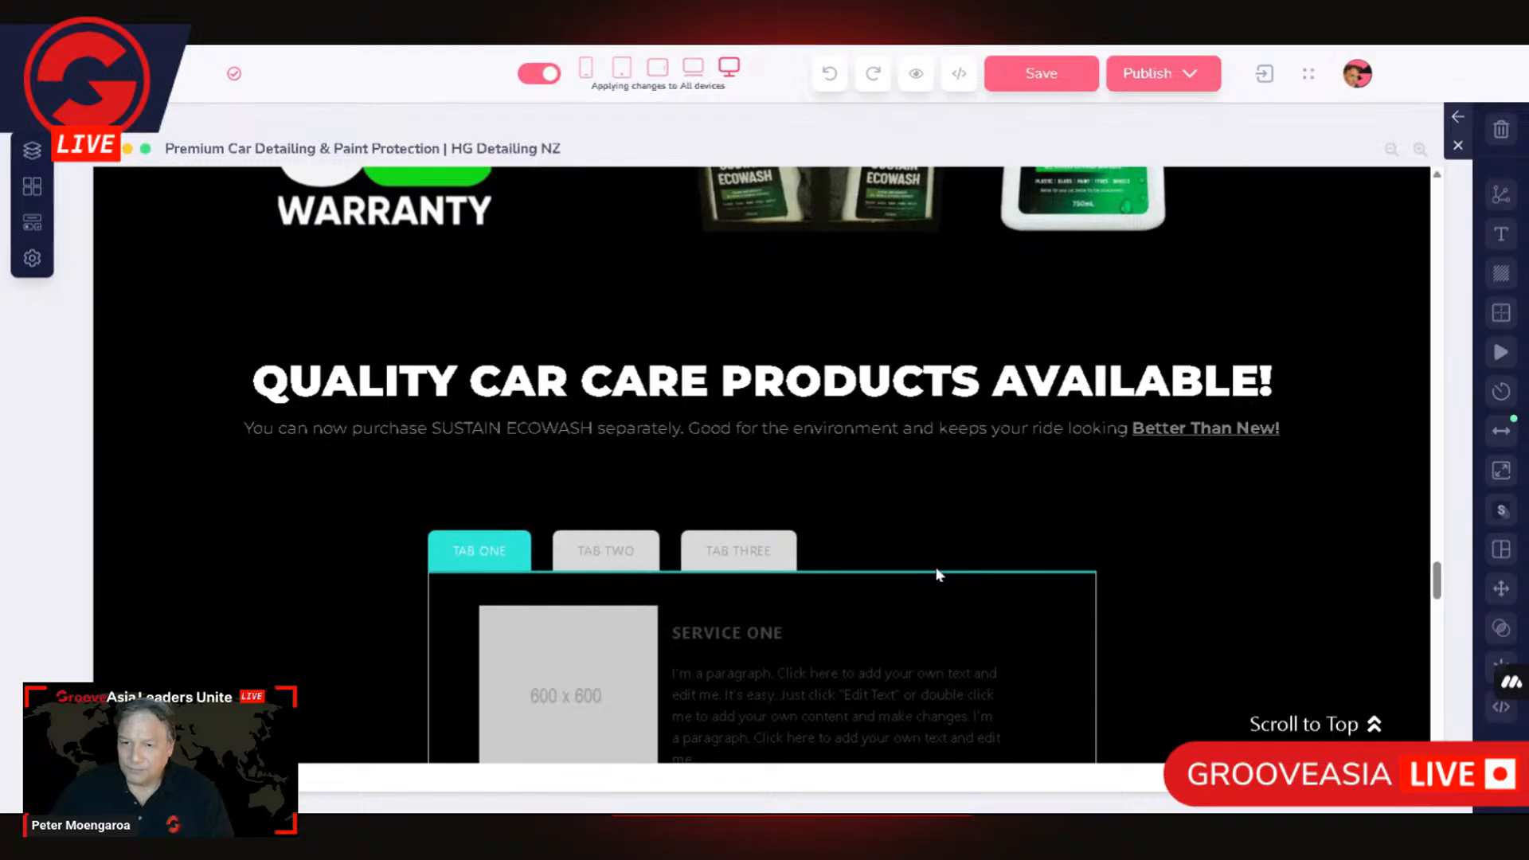
scroll(937, 574, down, 6)
scroll(937, 573, up, 3)
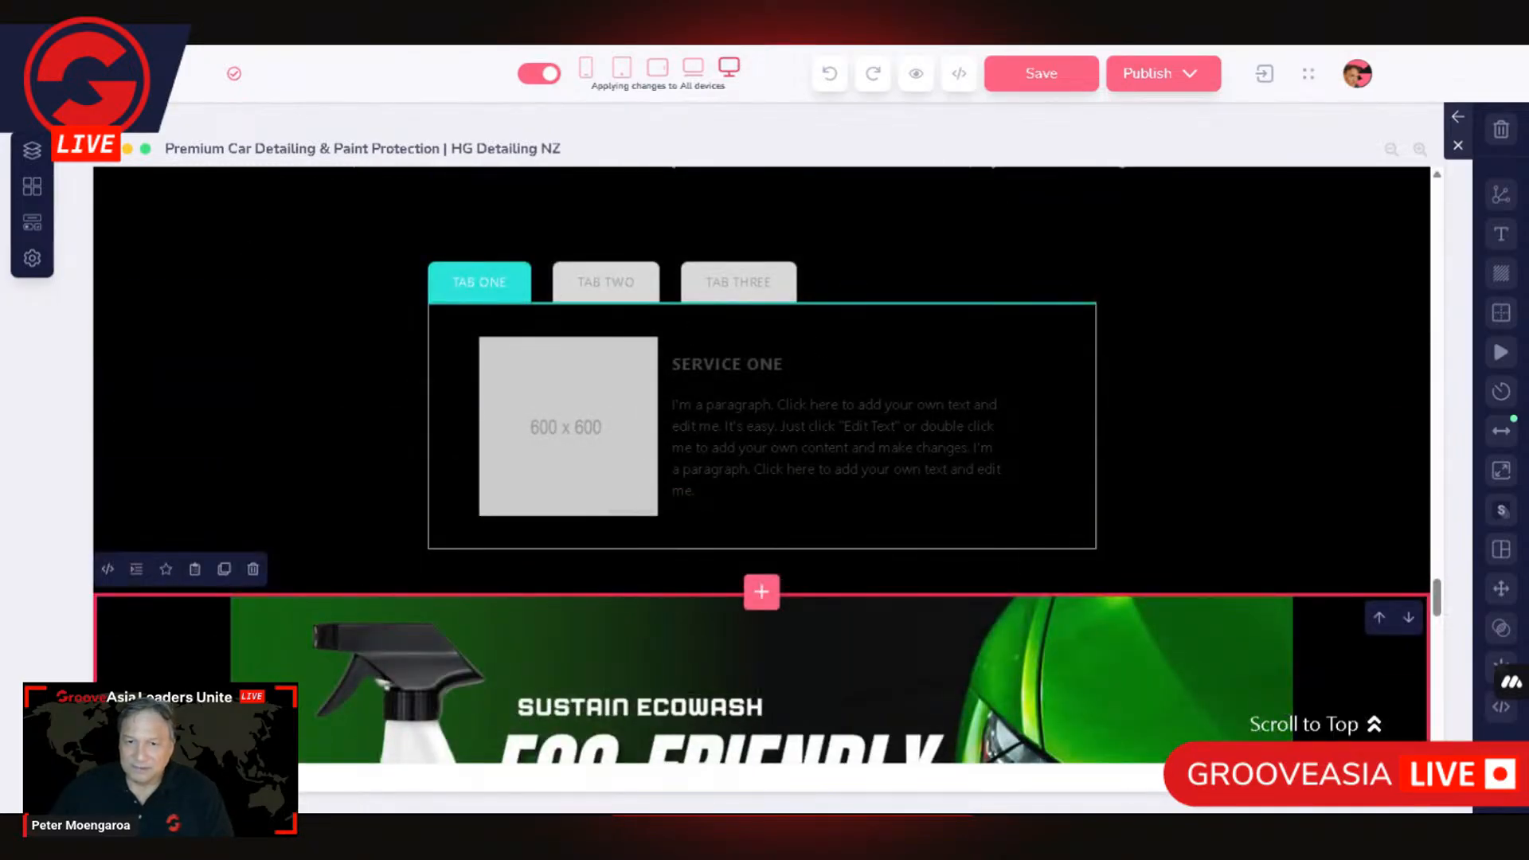
Step: Try TAB ONE as the Default Active Tab in the tabs-container settings, closing them without updating
click(438, 444)
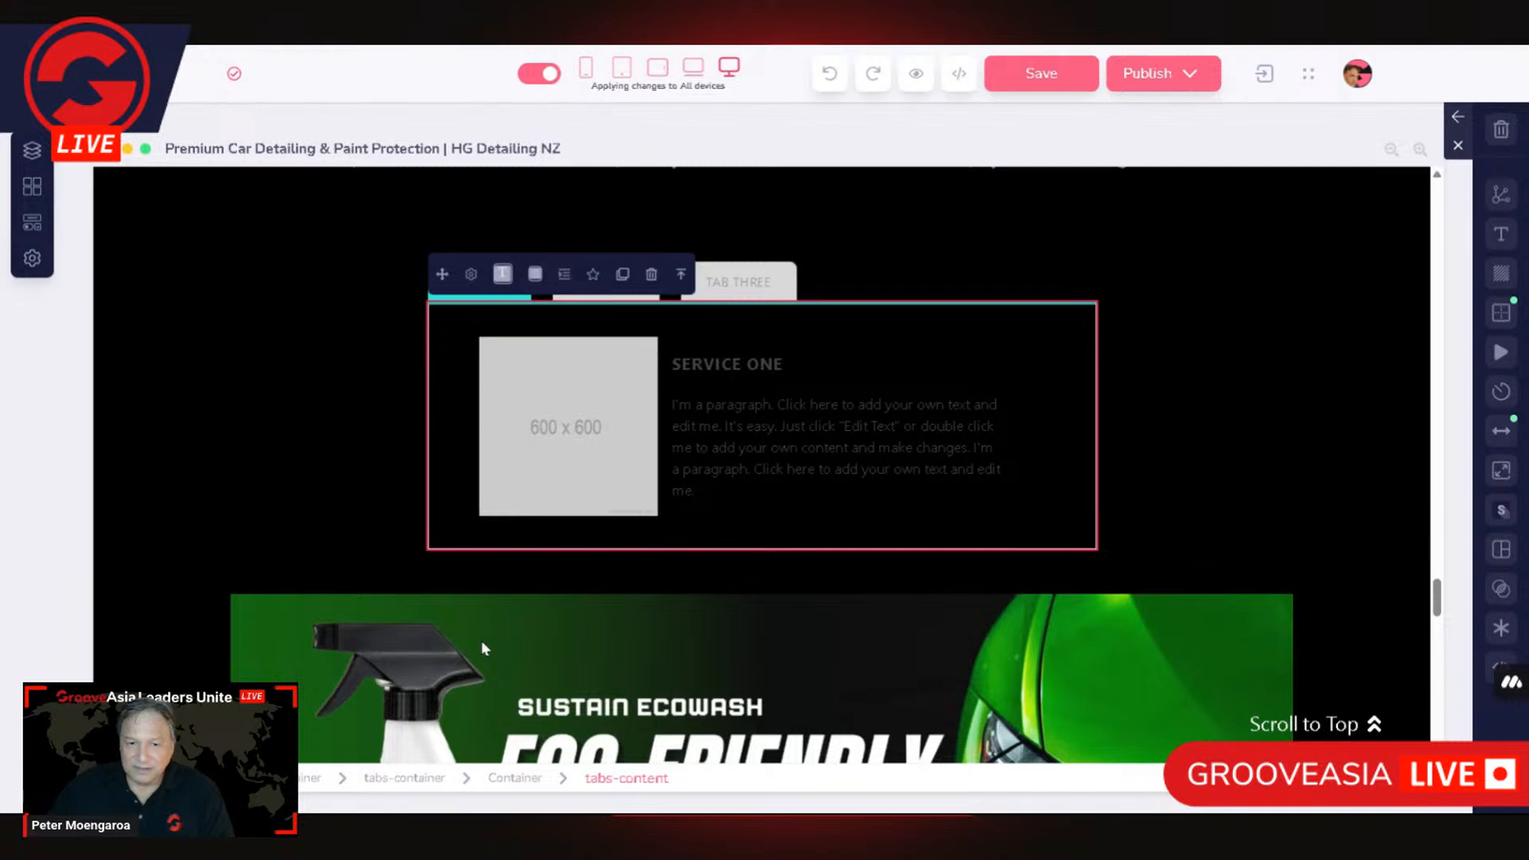
click(406, 780)
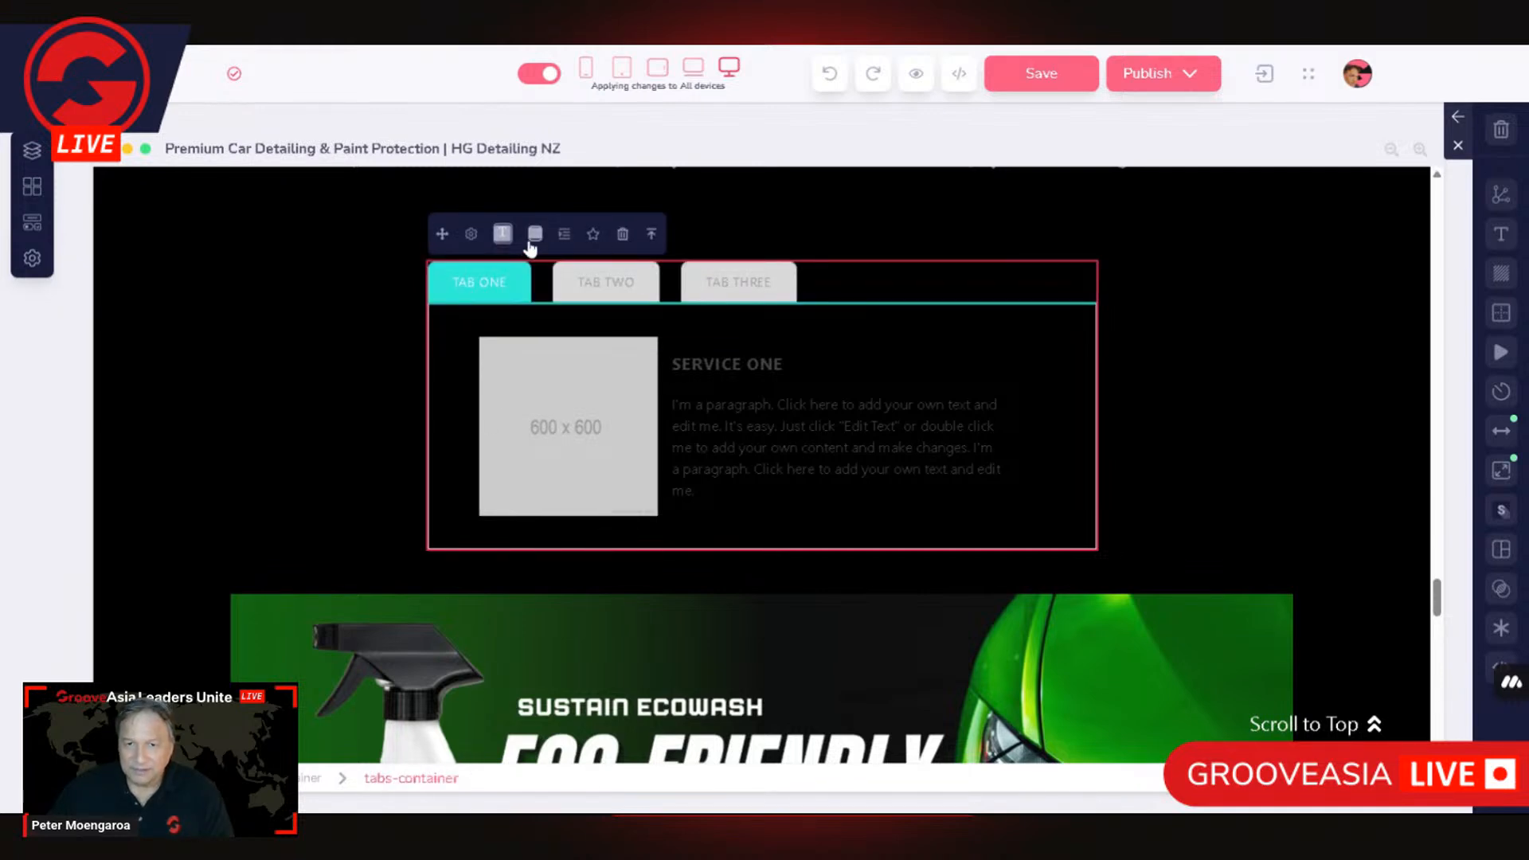
click(471, 237)
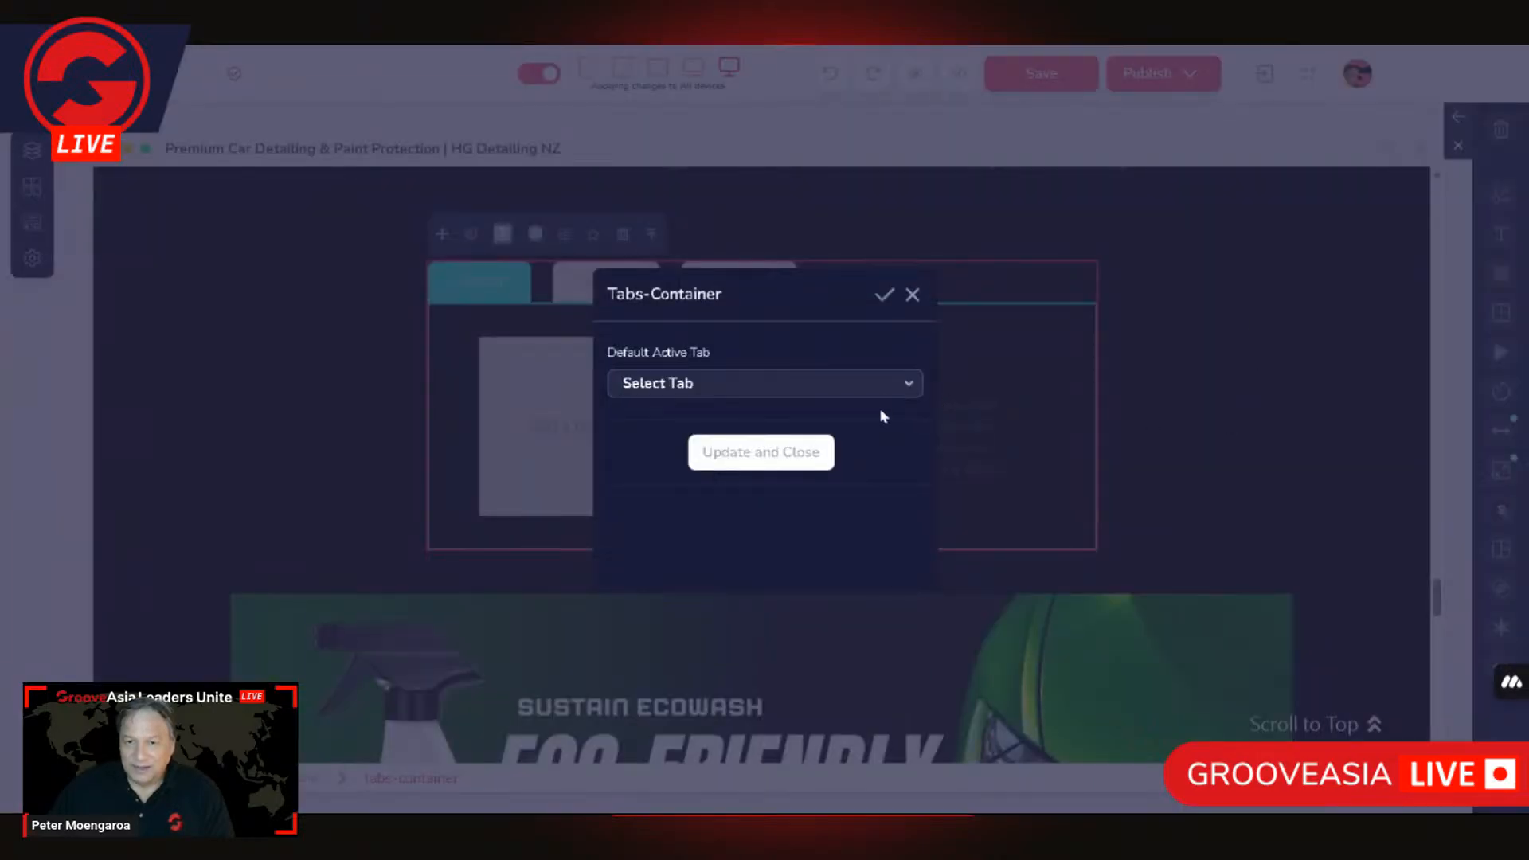
click(877, 384)
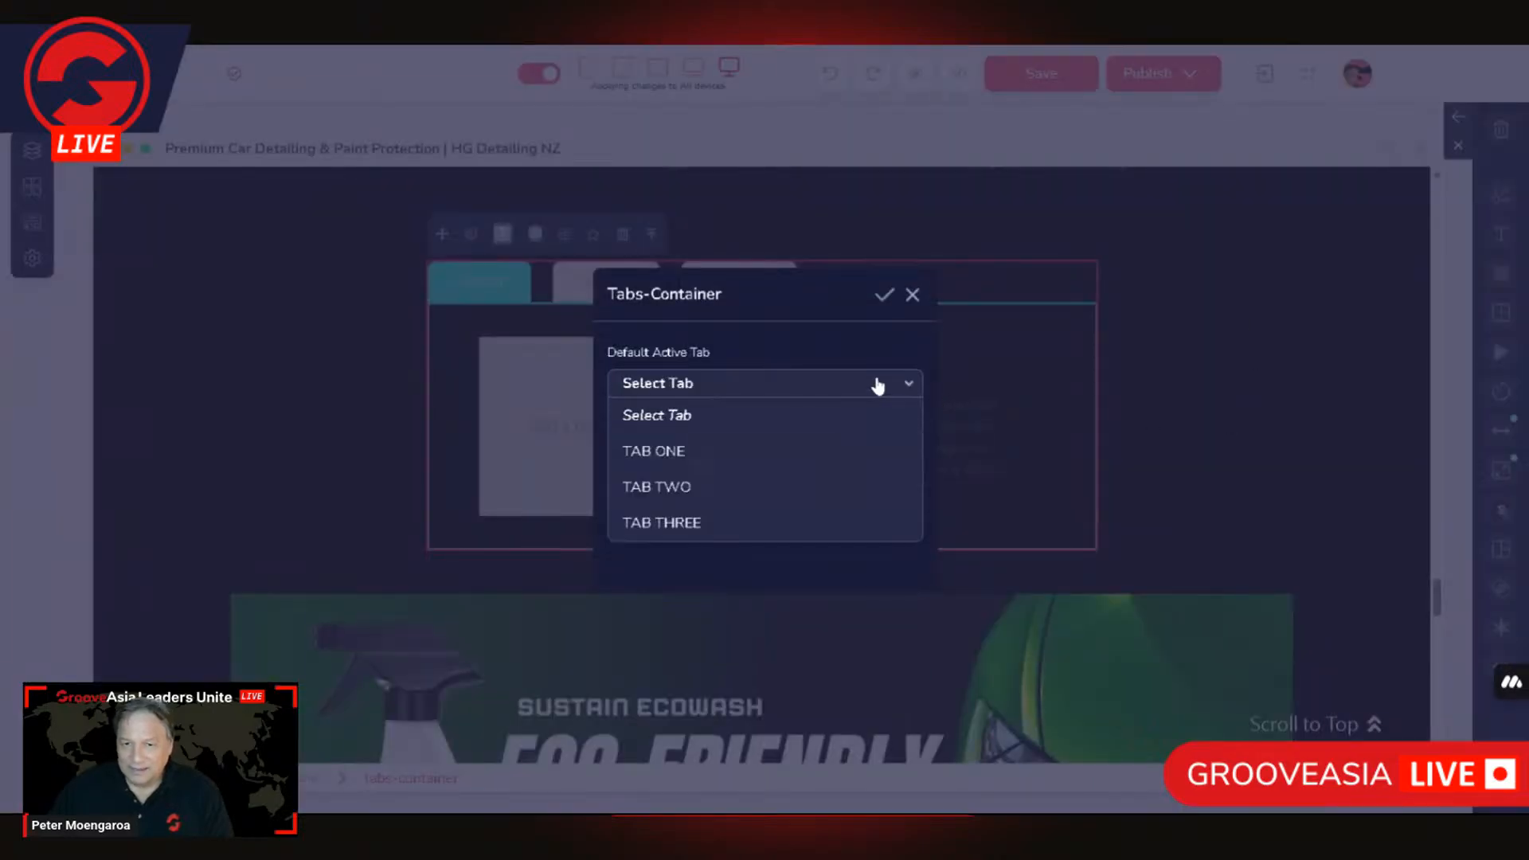
click(660, 451)
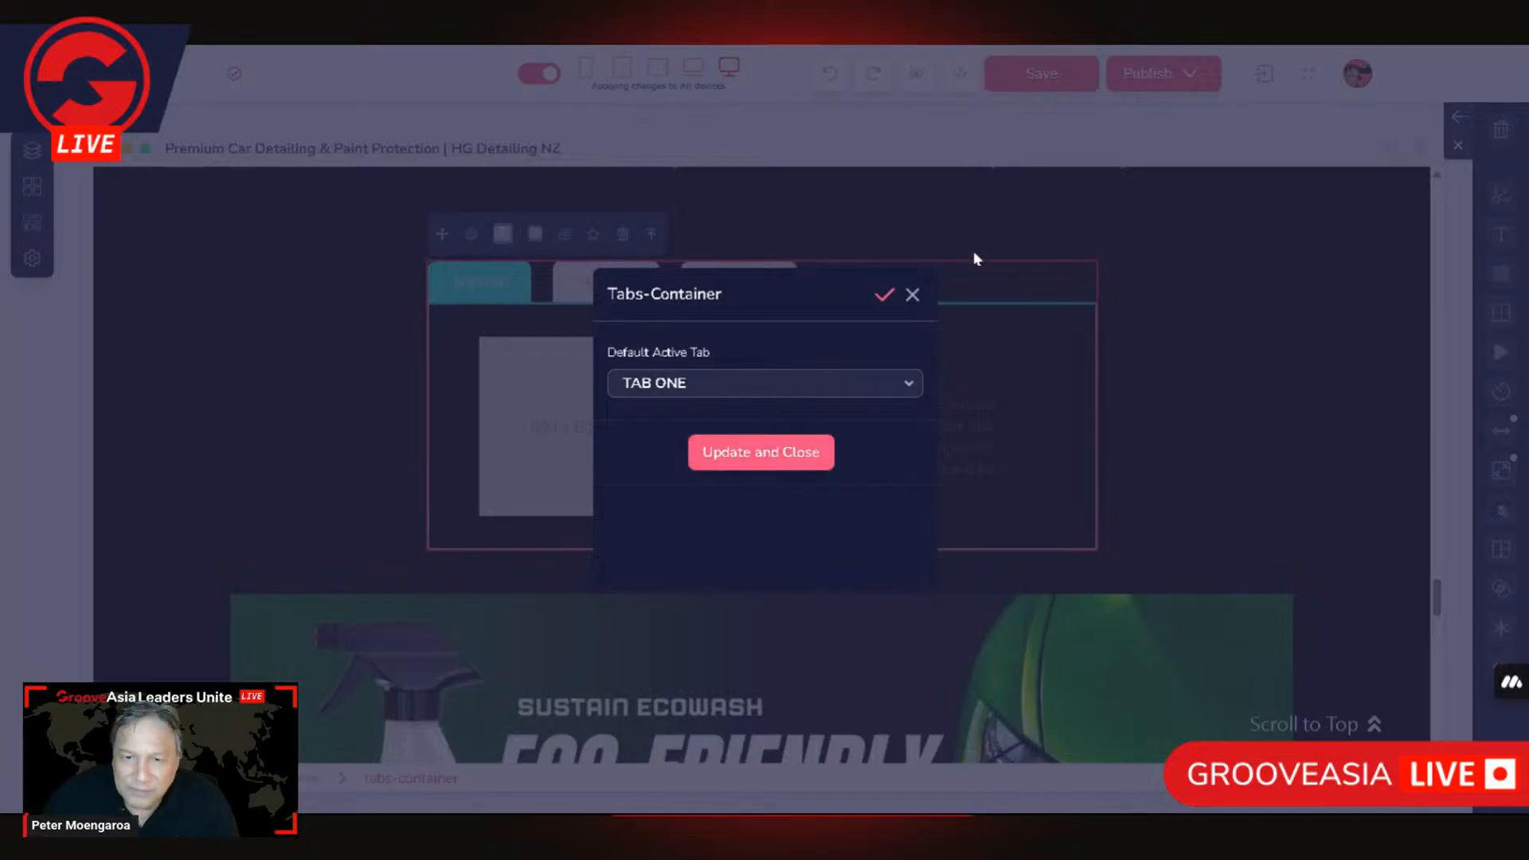
click(913, 295)
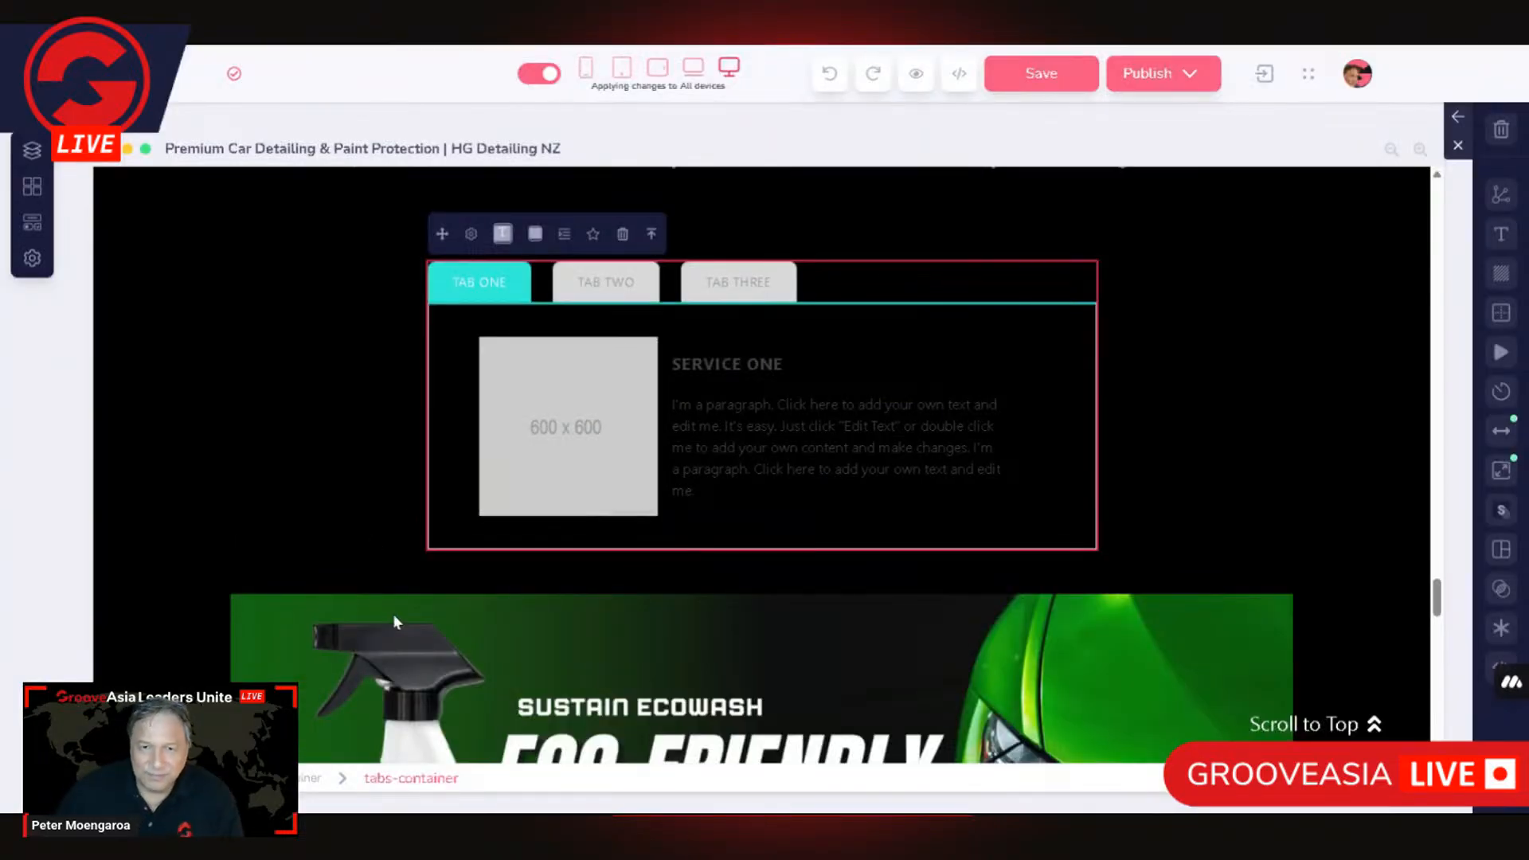
Step: Inspect the link settings of the inner and outer Container elements around the tabs, leaving them without updating
click(585, 523)
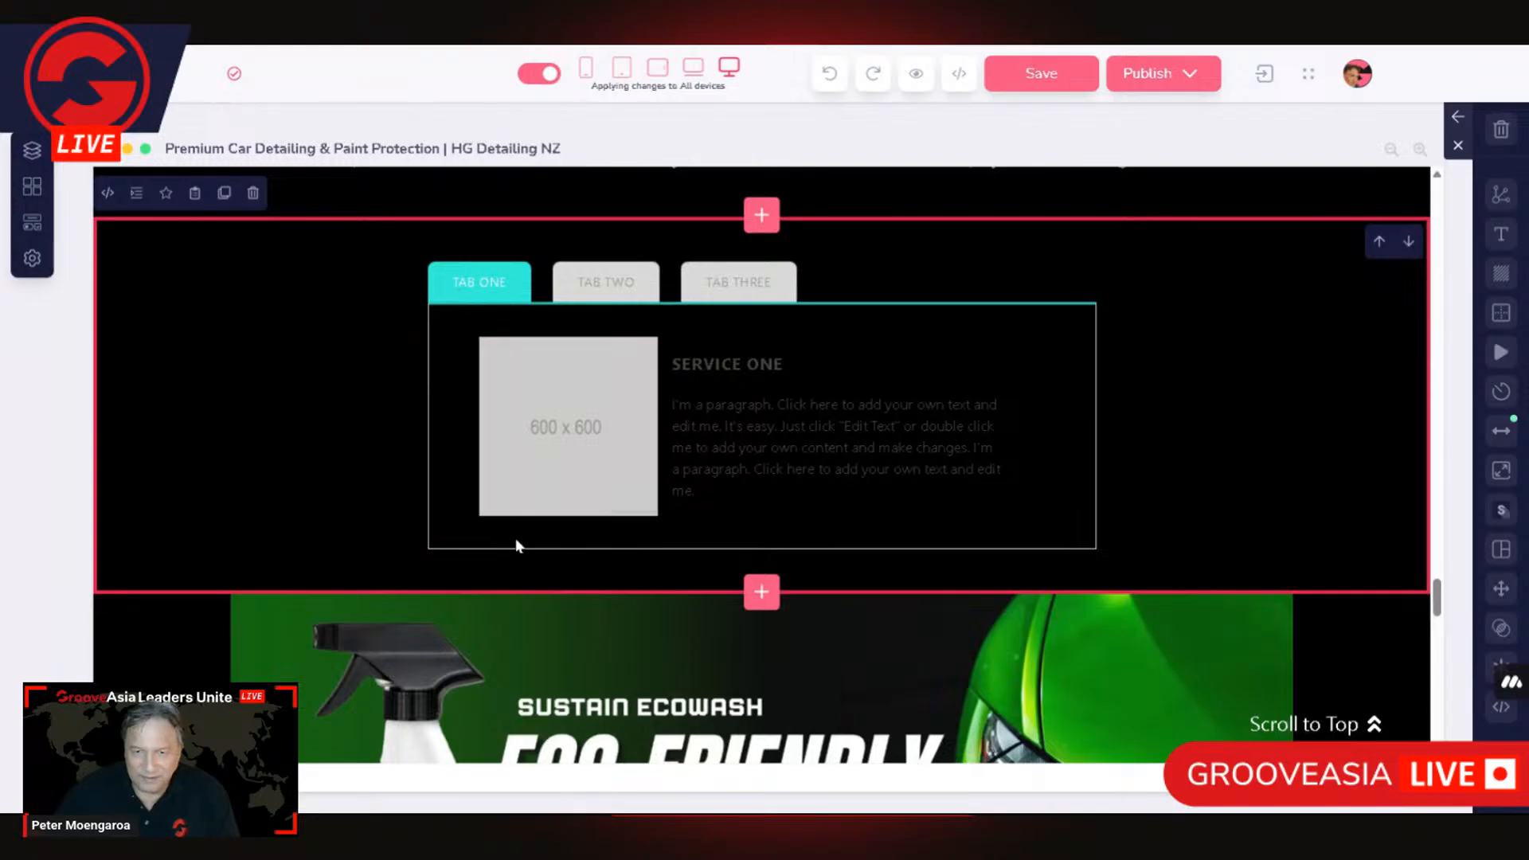
click(487, 544)
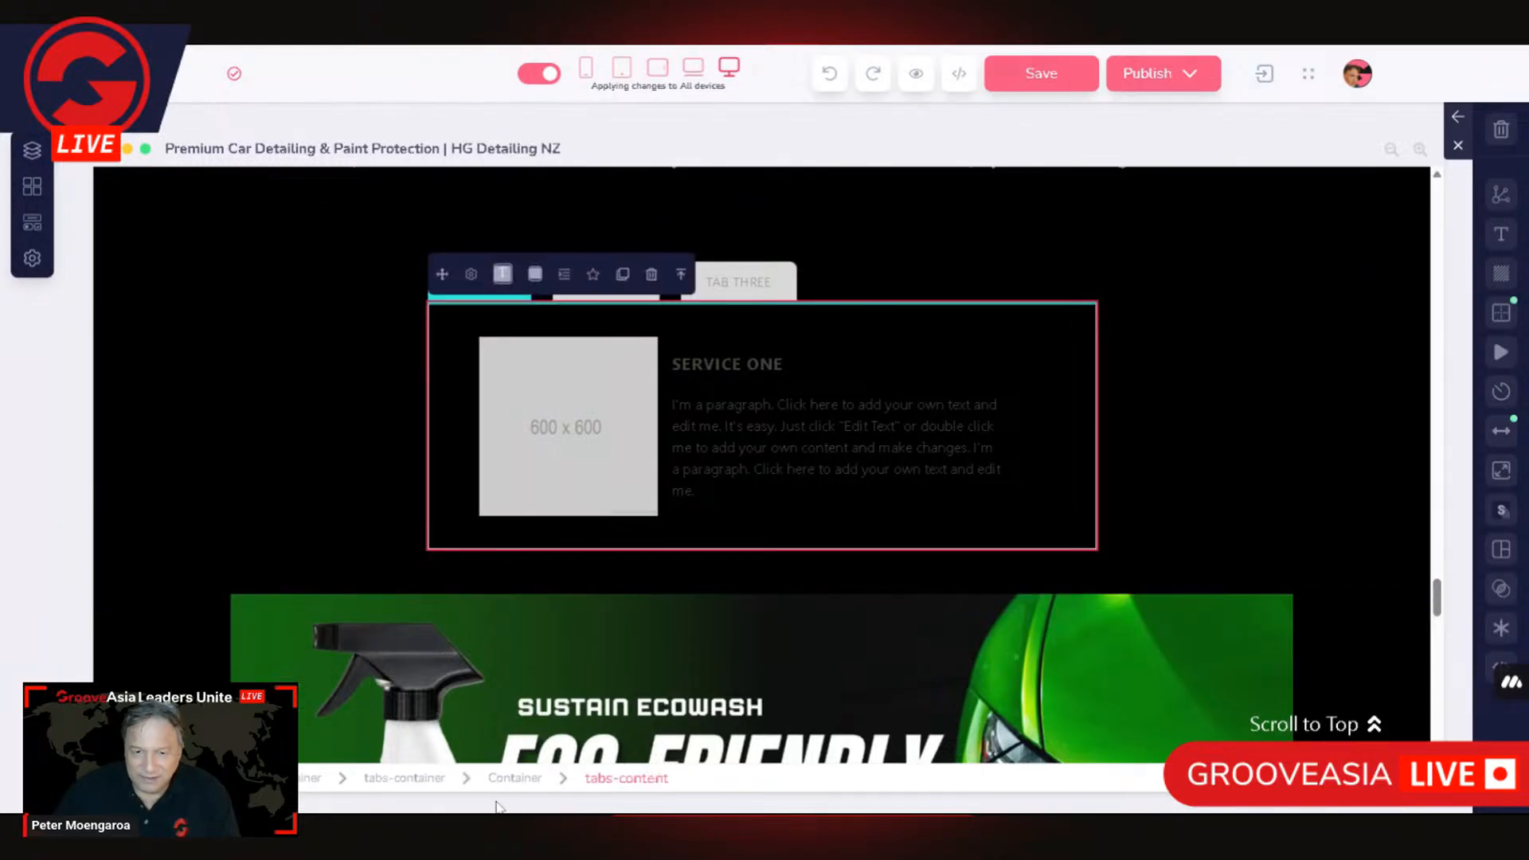
click(515, 778)
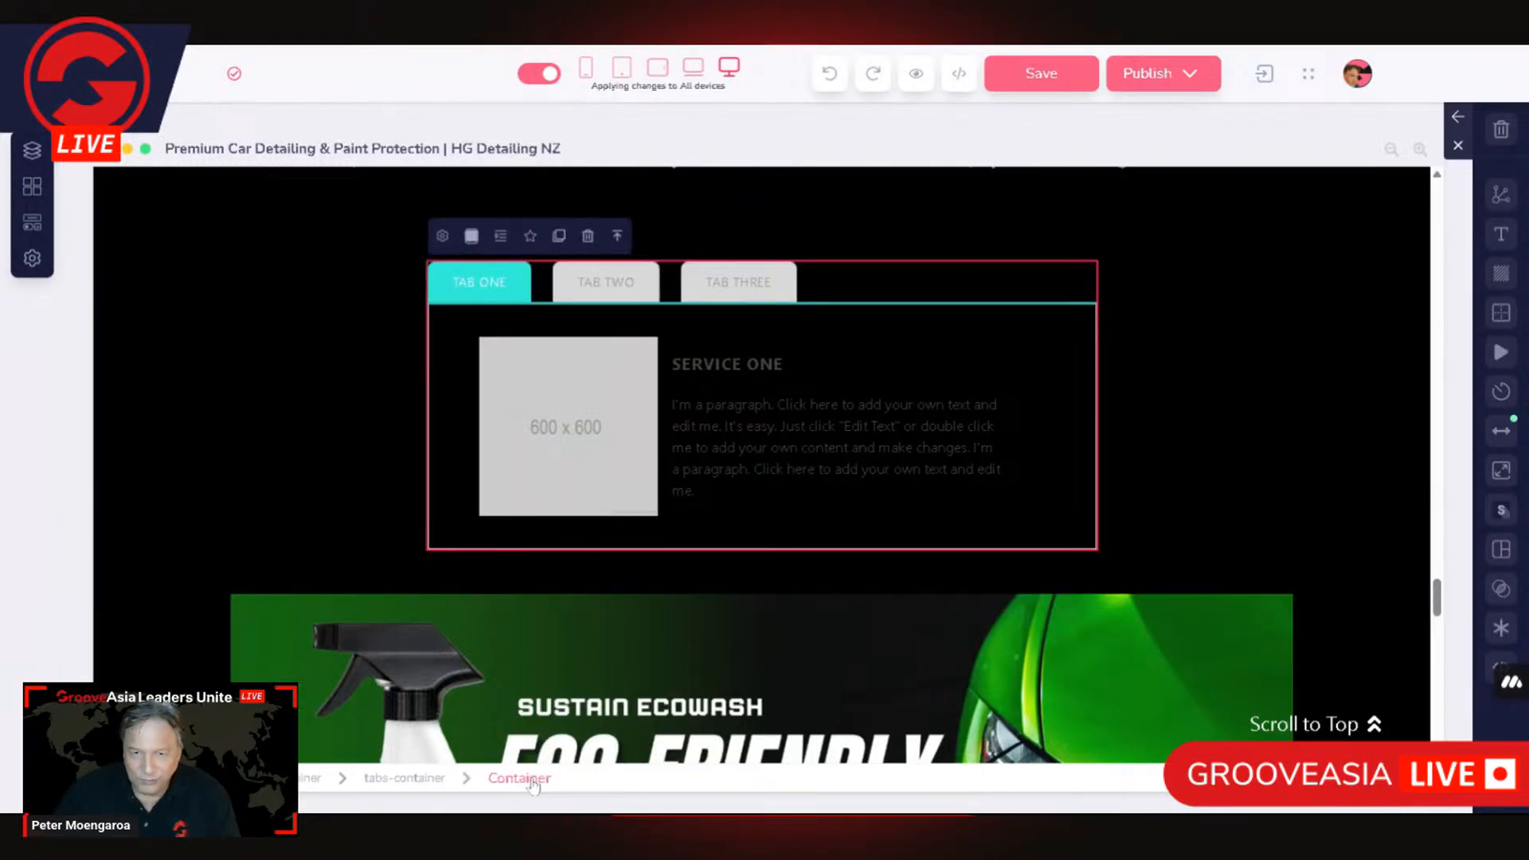
click(442, 238)
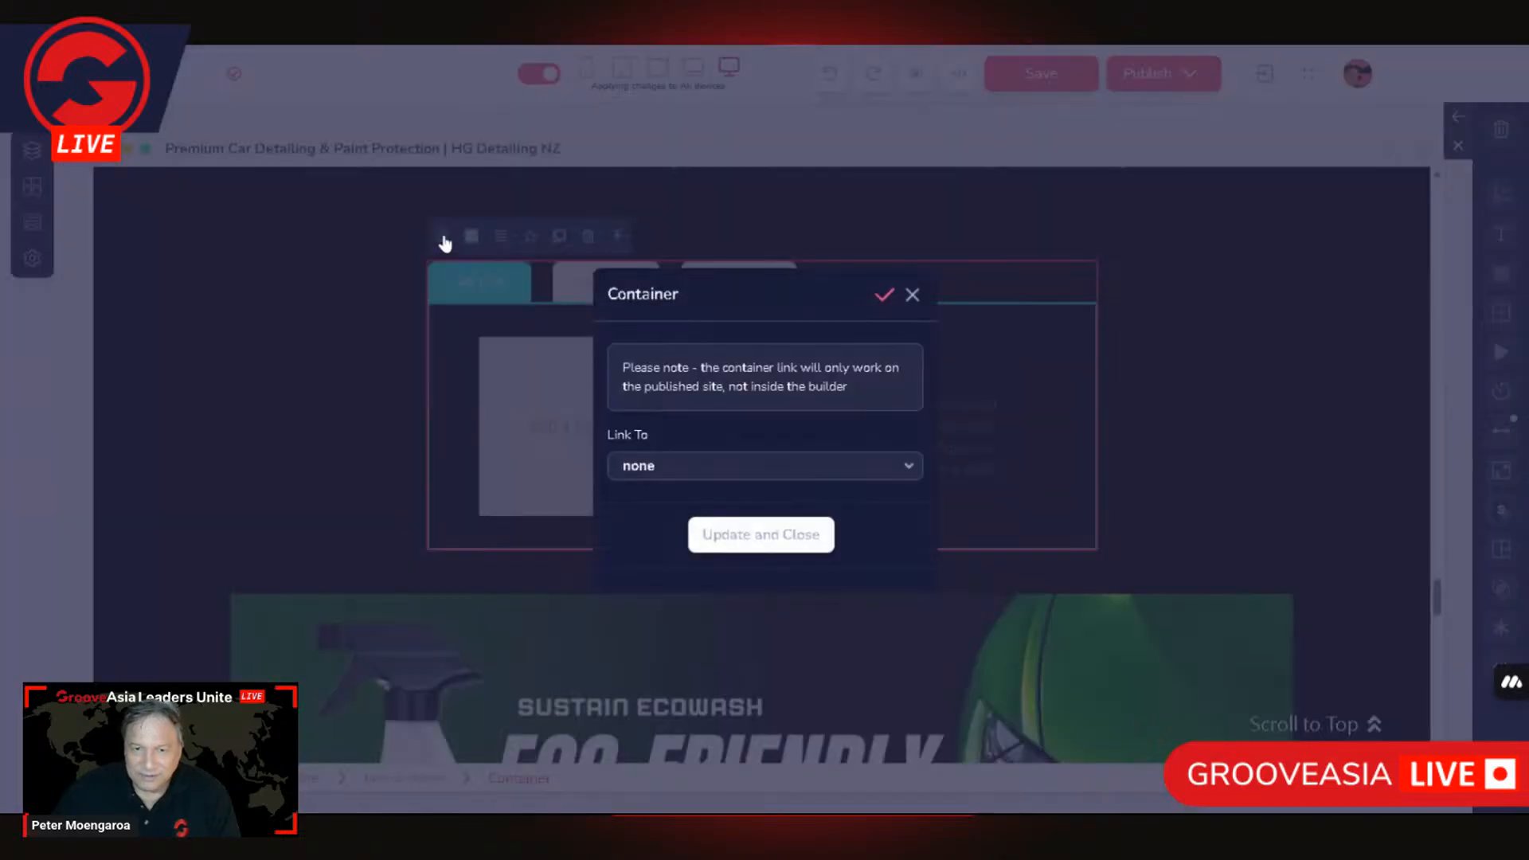
click(913, 295)
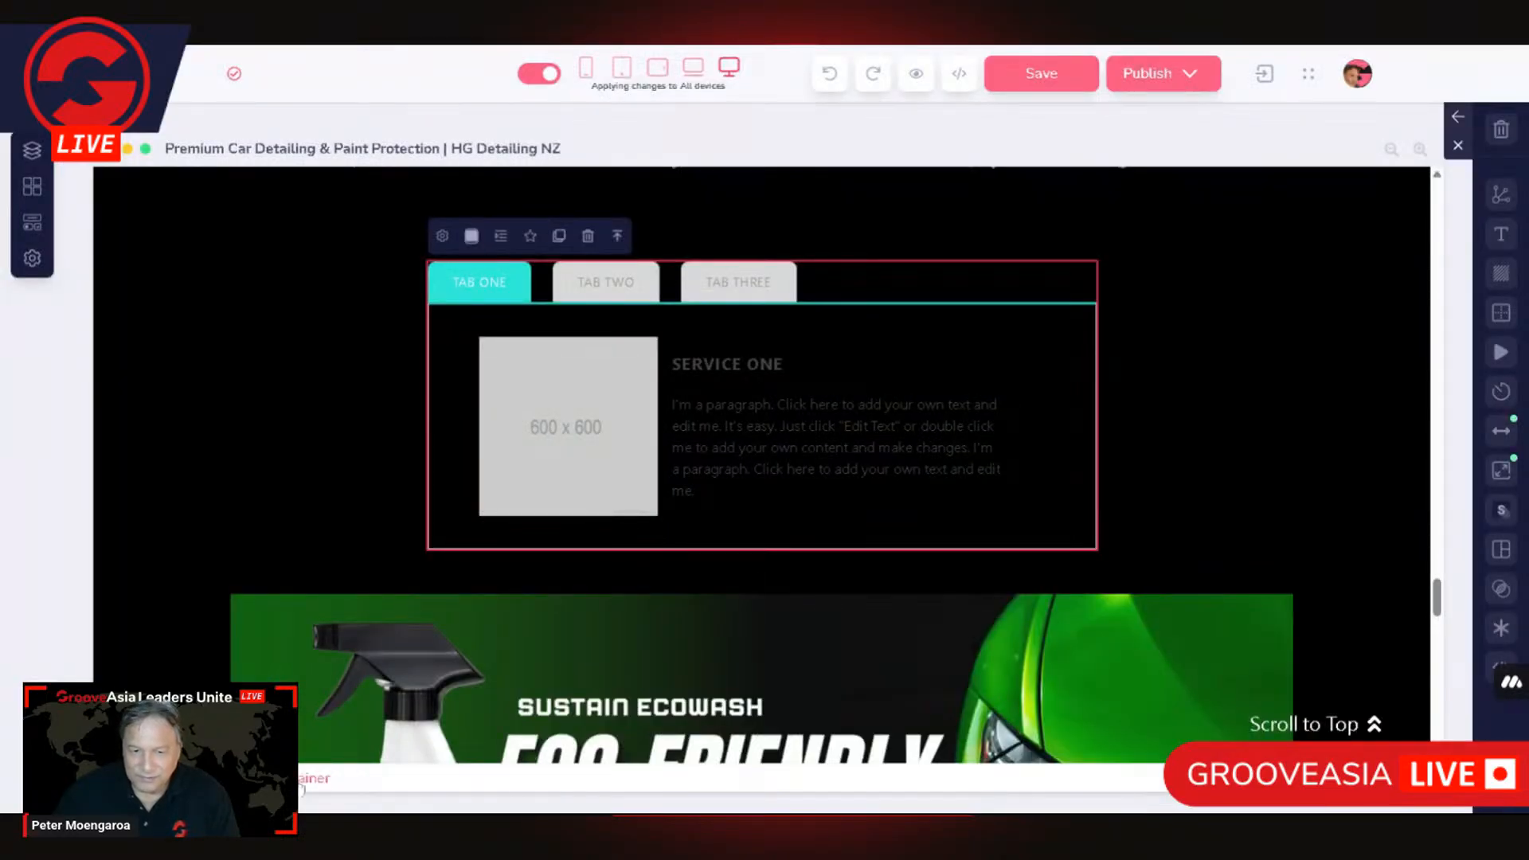
click(445, 243)
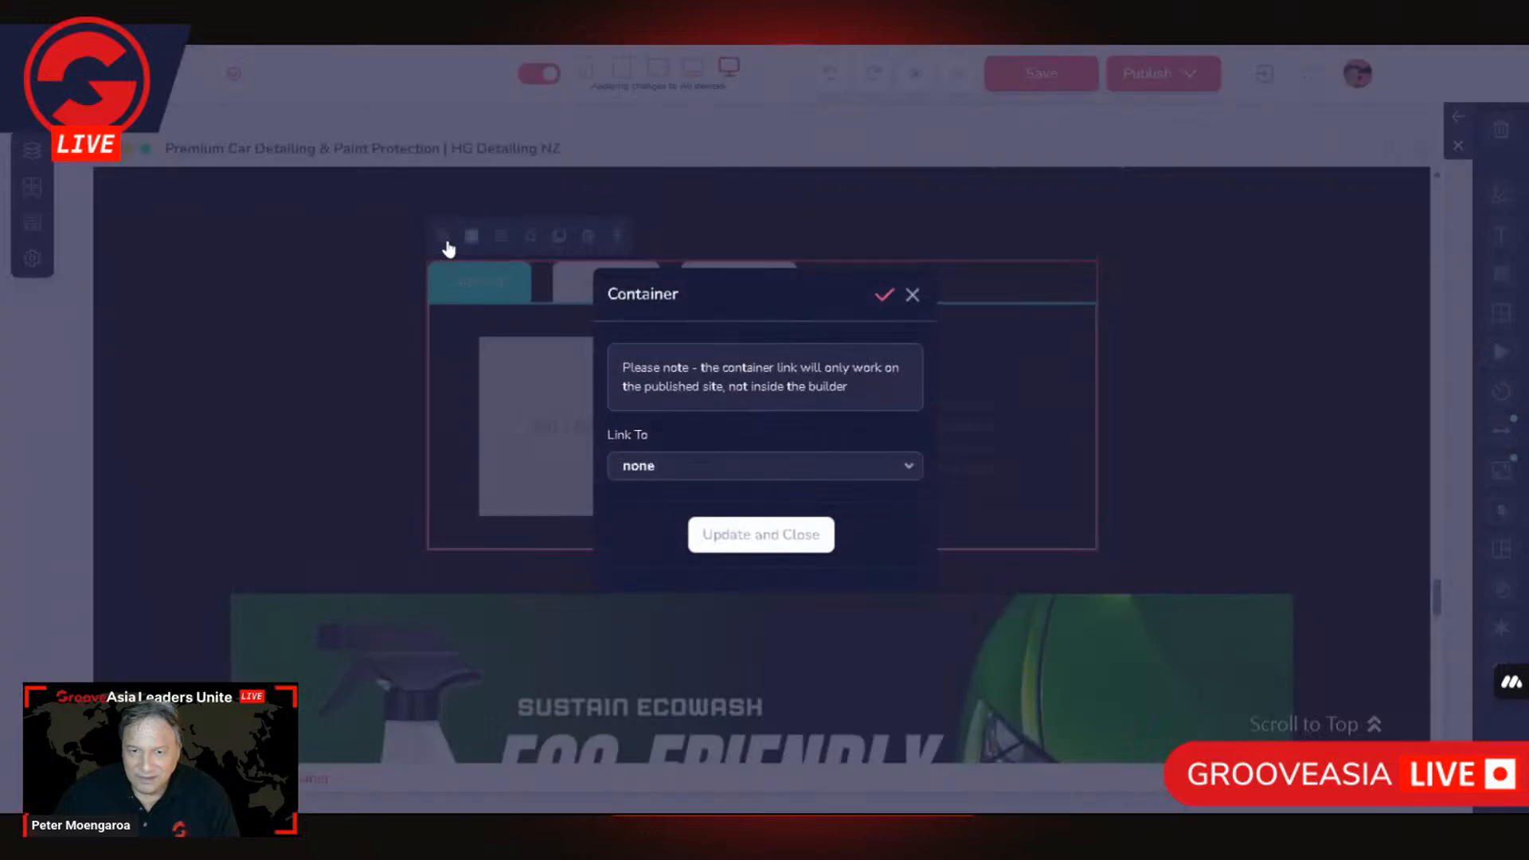
click(913, 295)
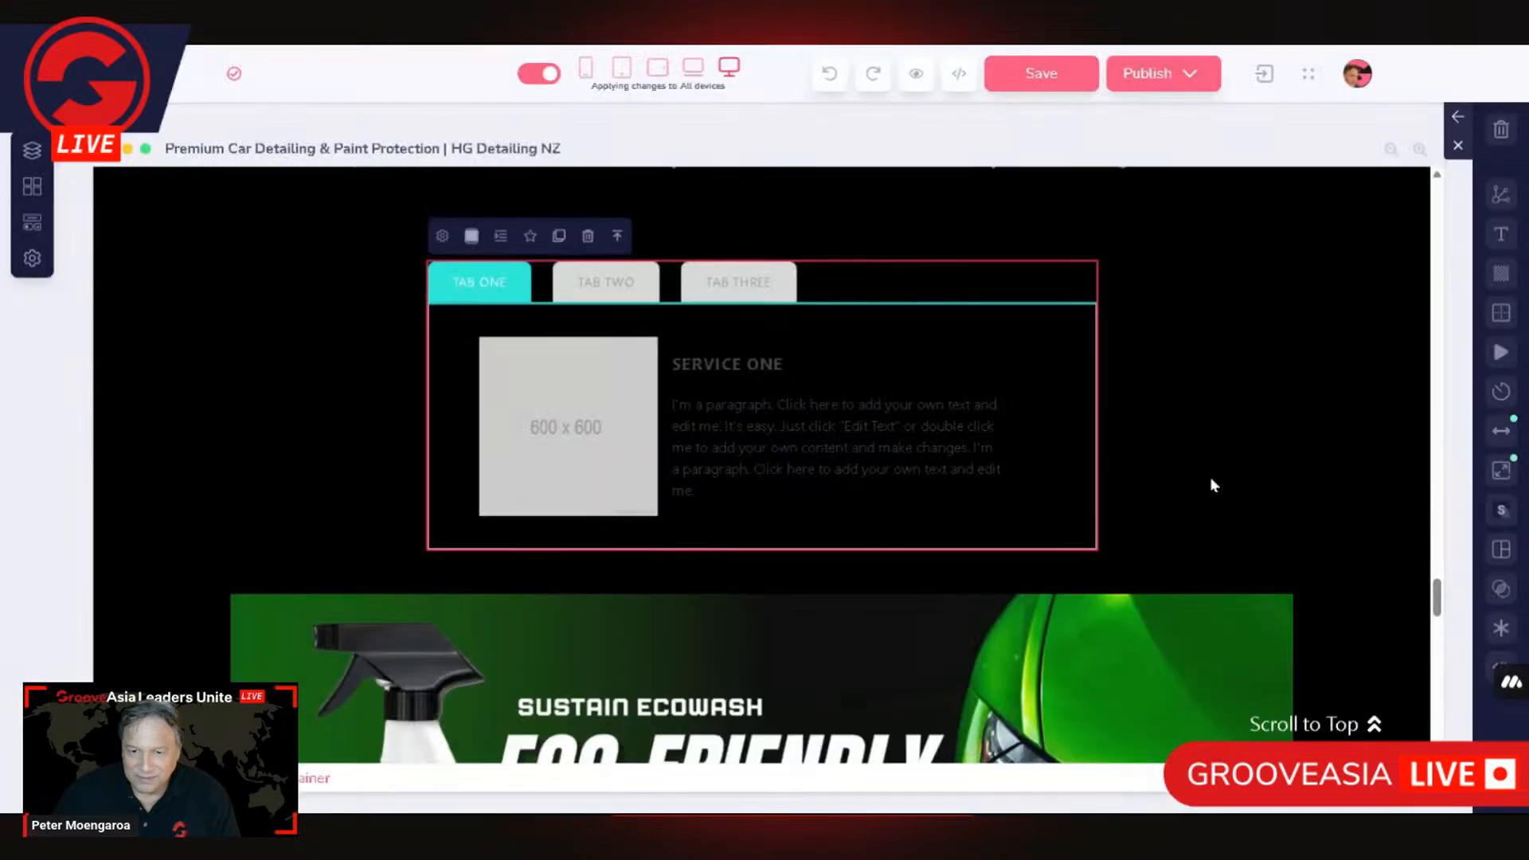
Step: Examine the tabs-content settings, including the number of tab contents and how each is linked to a tab head
click(631, 396)
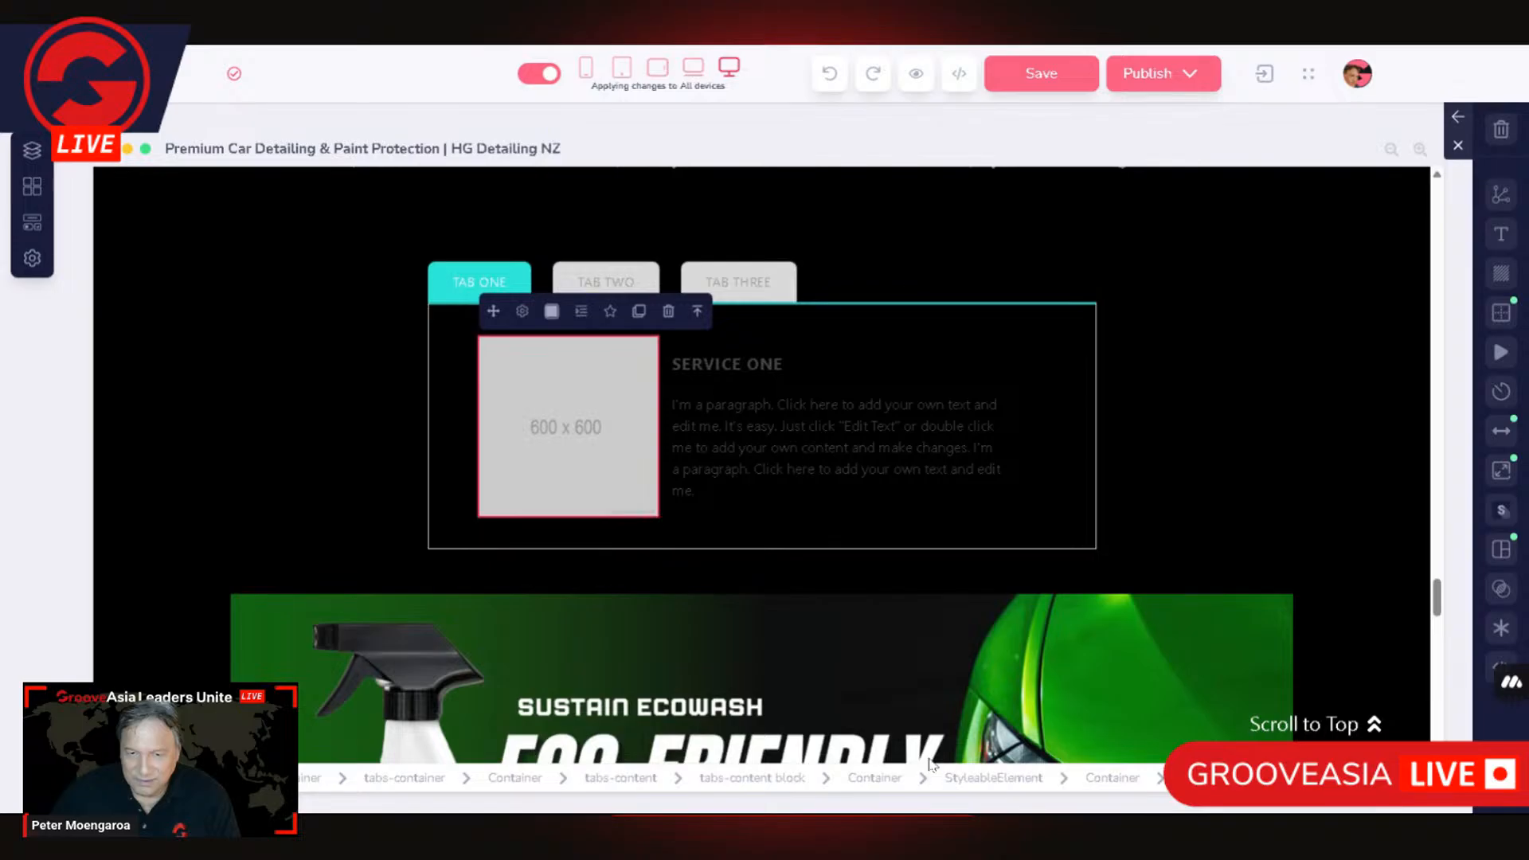
click(622, 779)
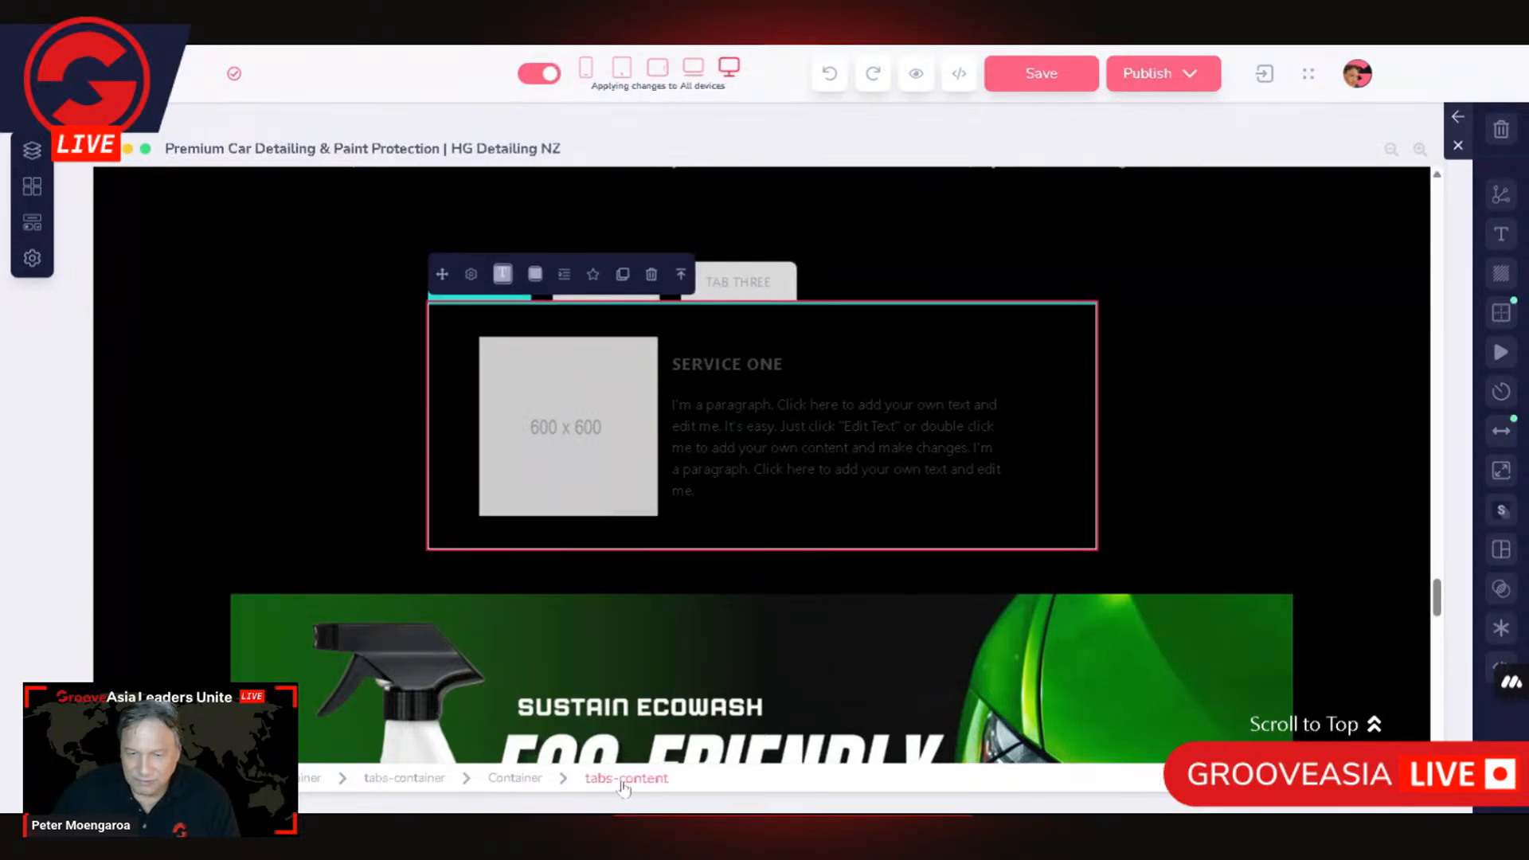
click(471, 275)
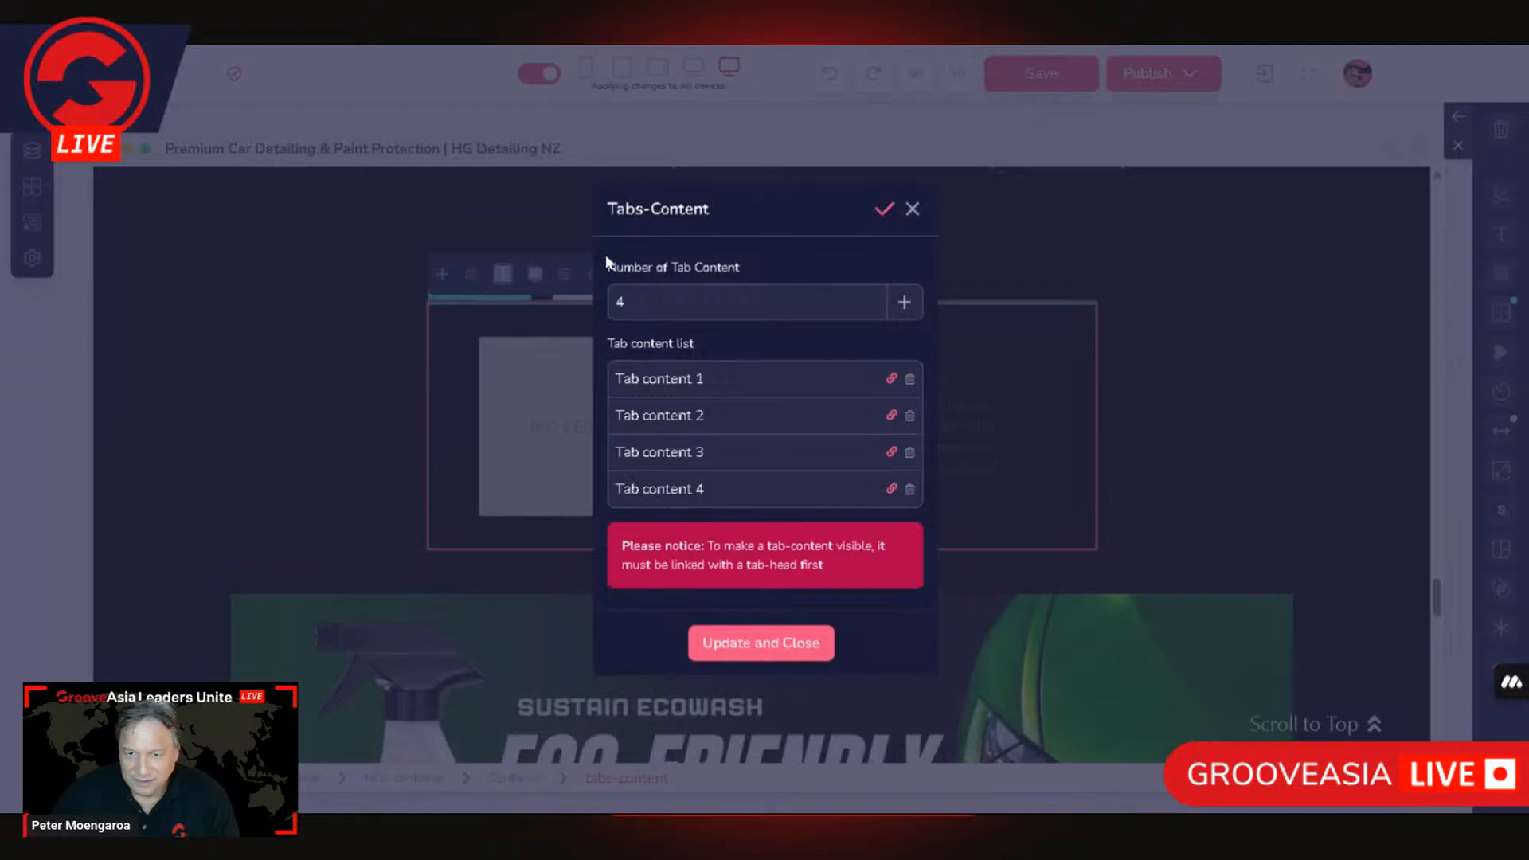
click(1144, 285)
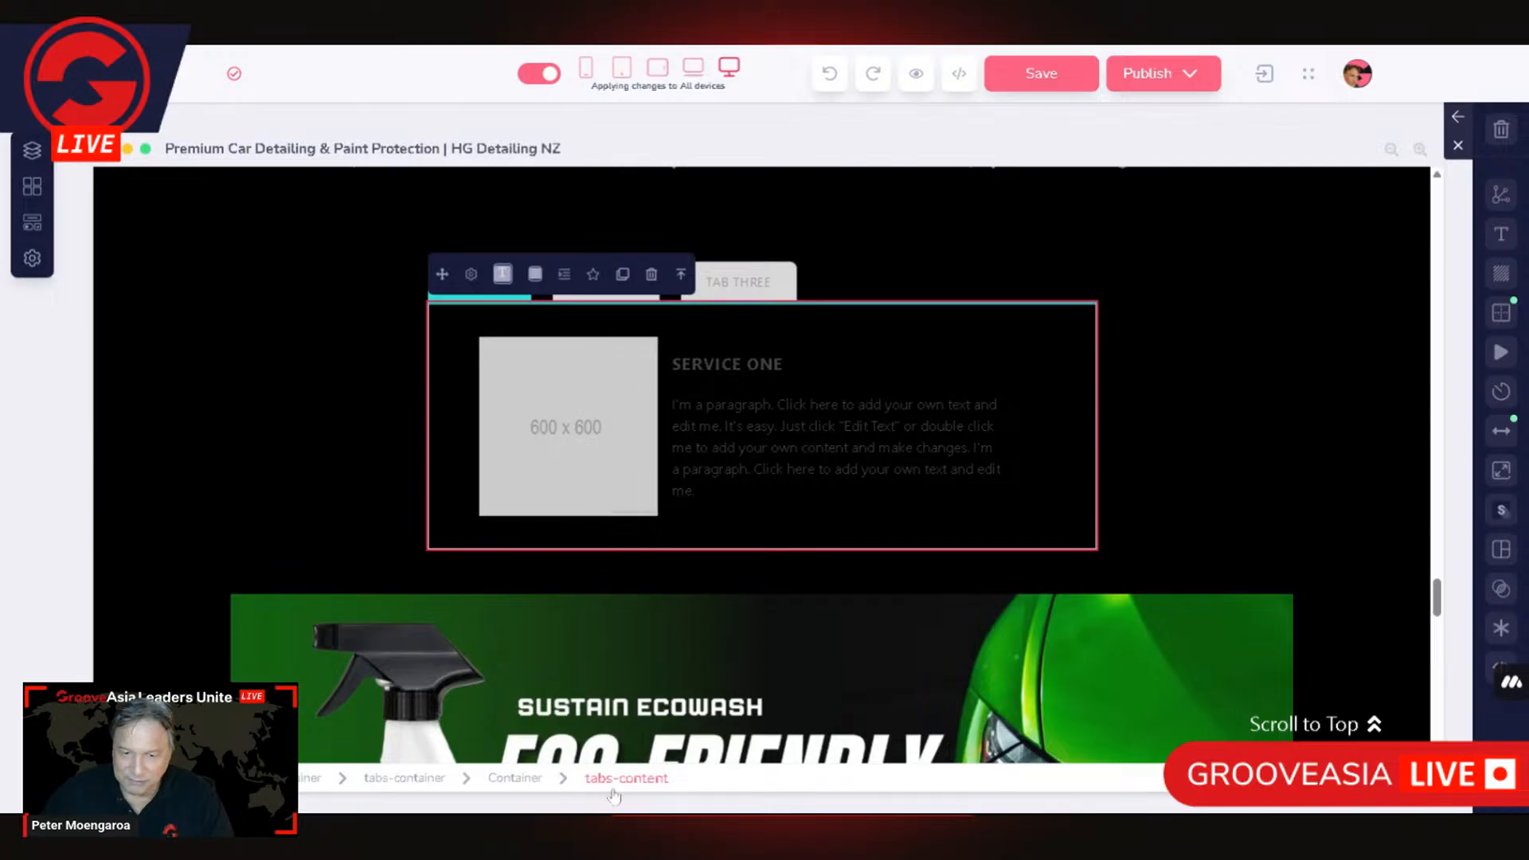
click(648, 448)
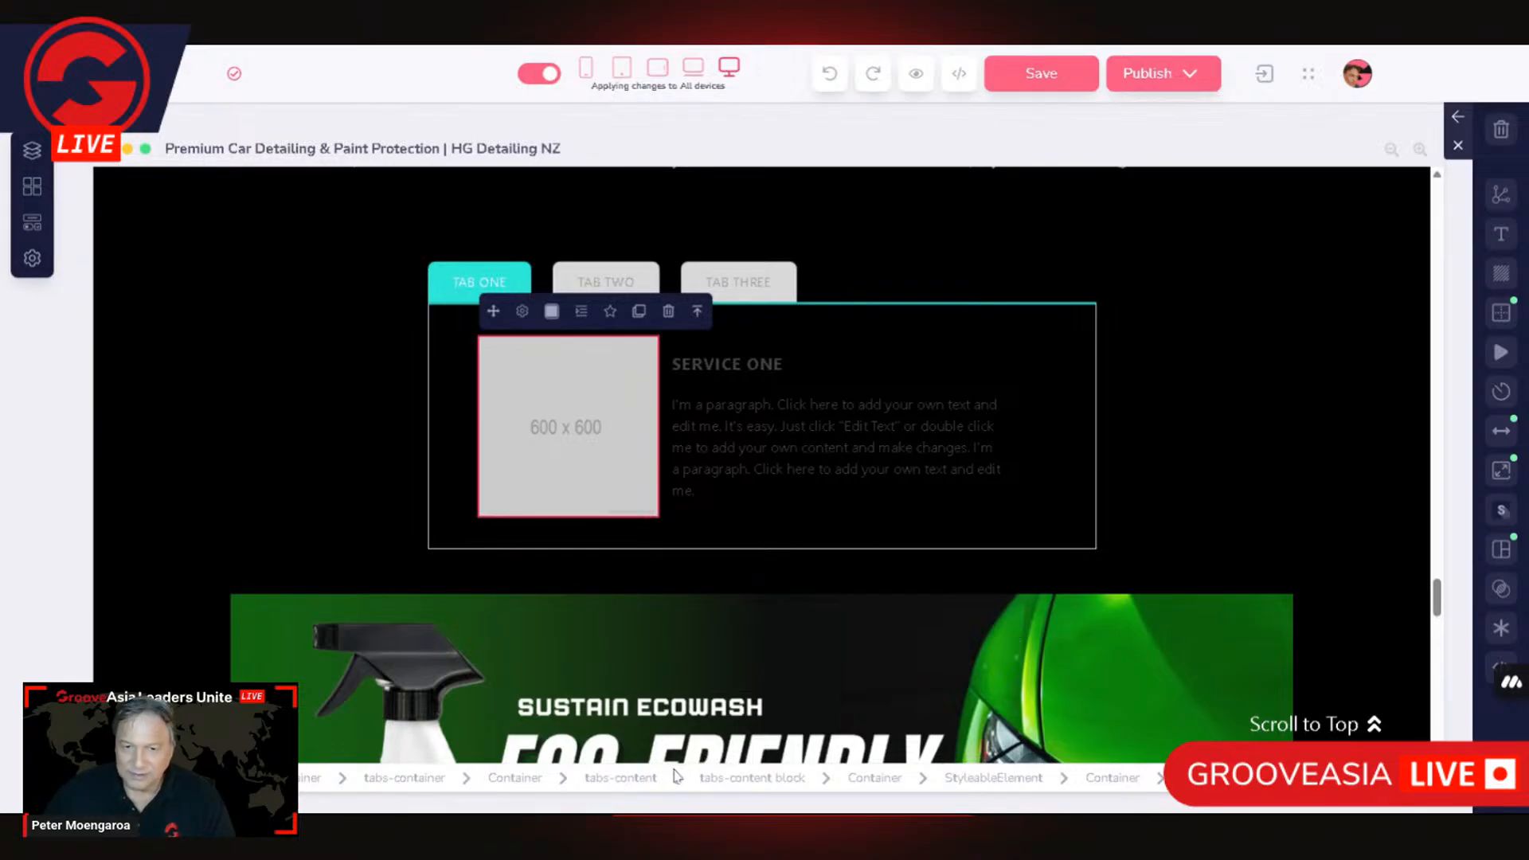
click(606, 785)
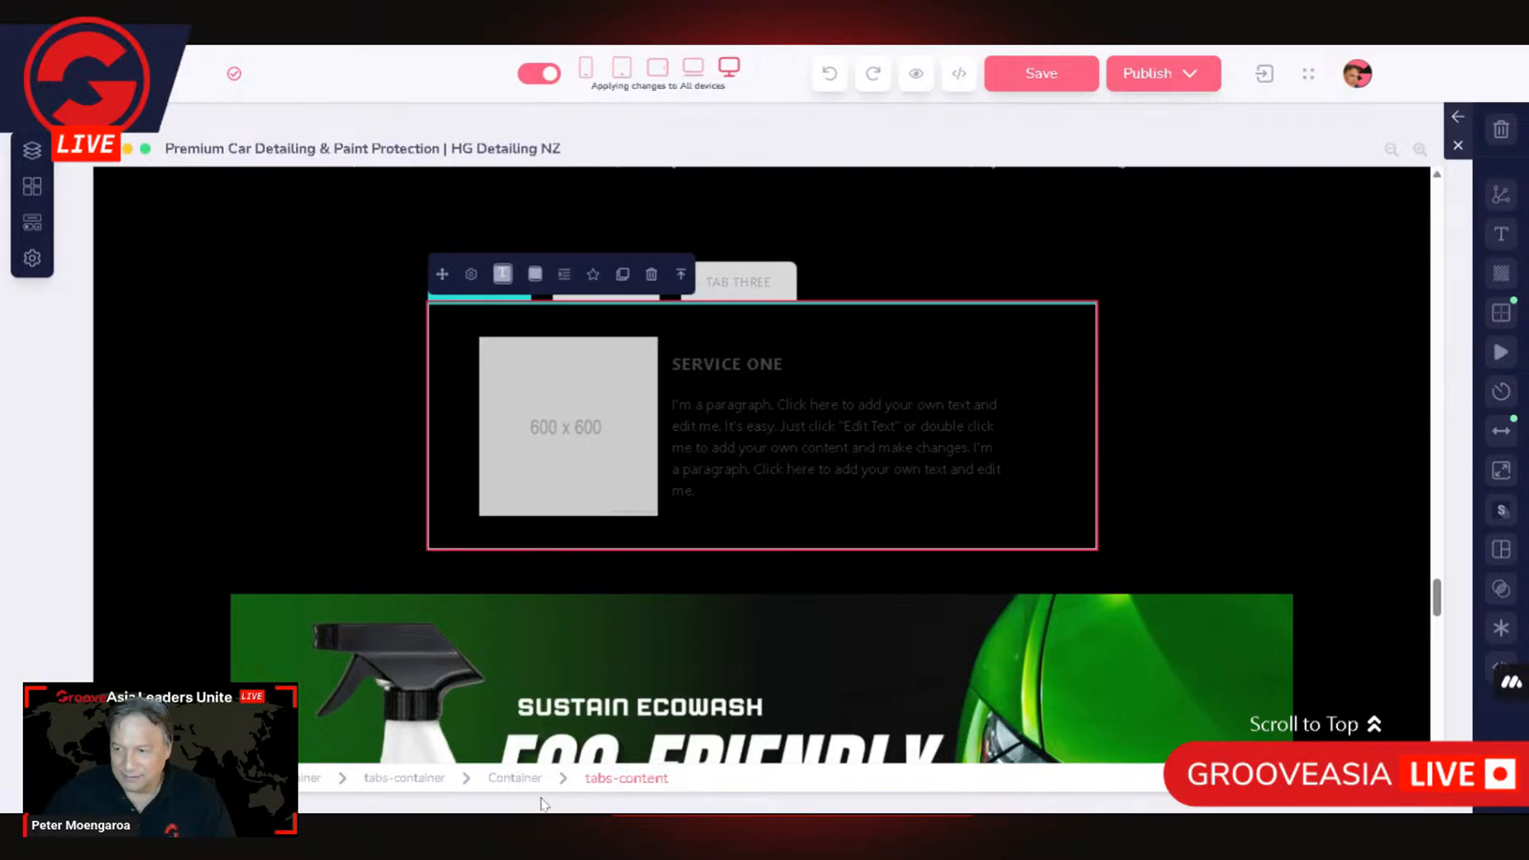
click(472, 276)
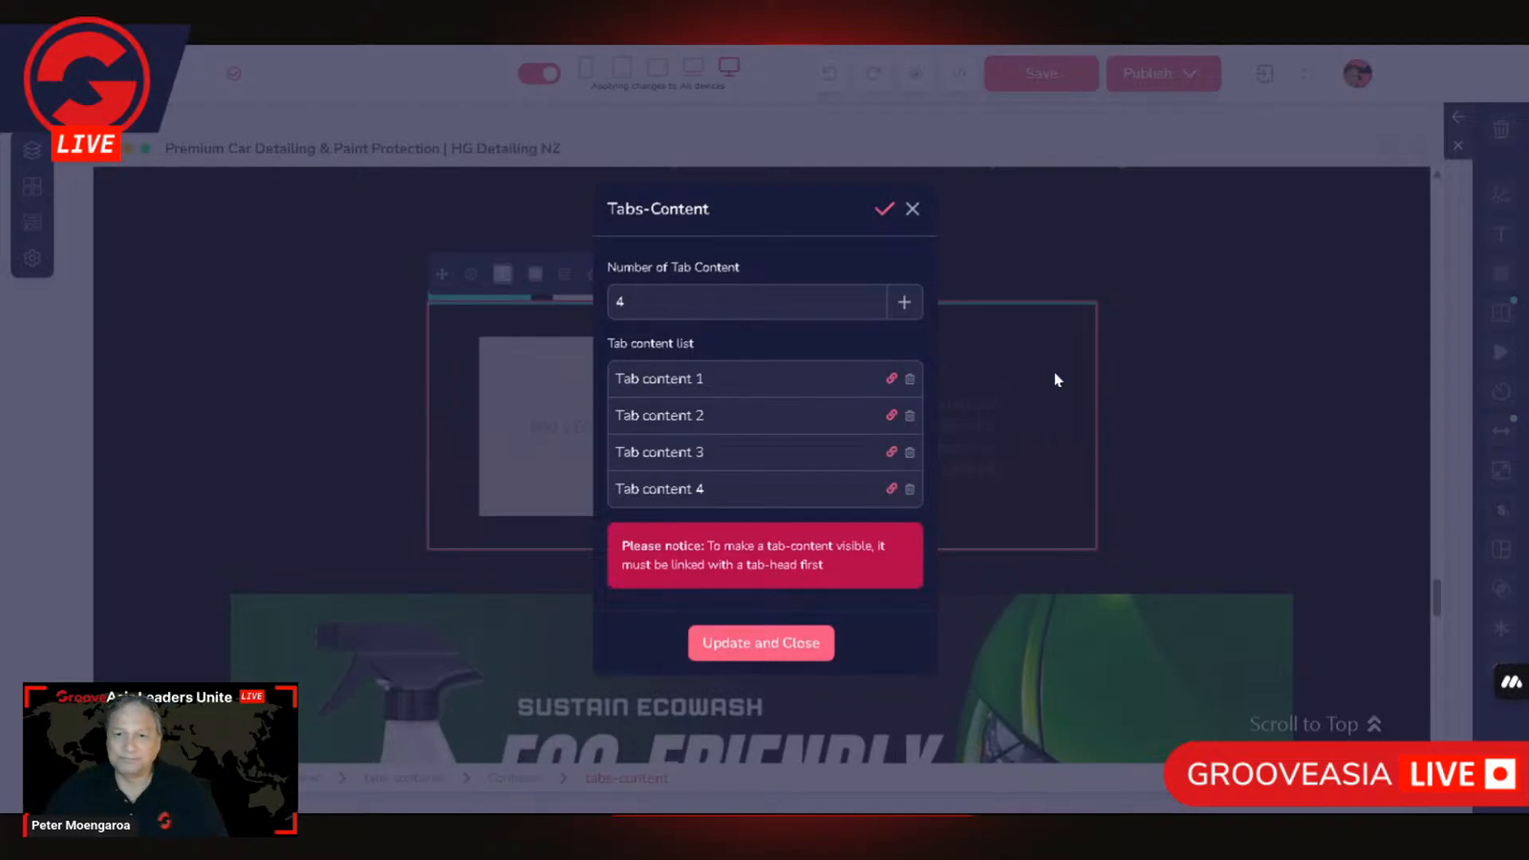
click(913, 209)
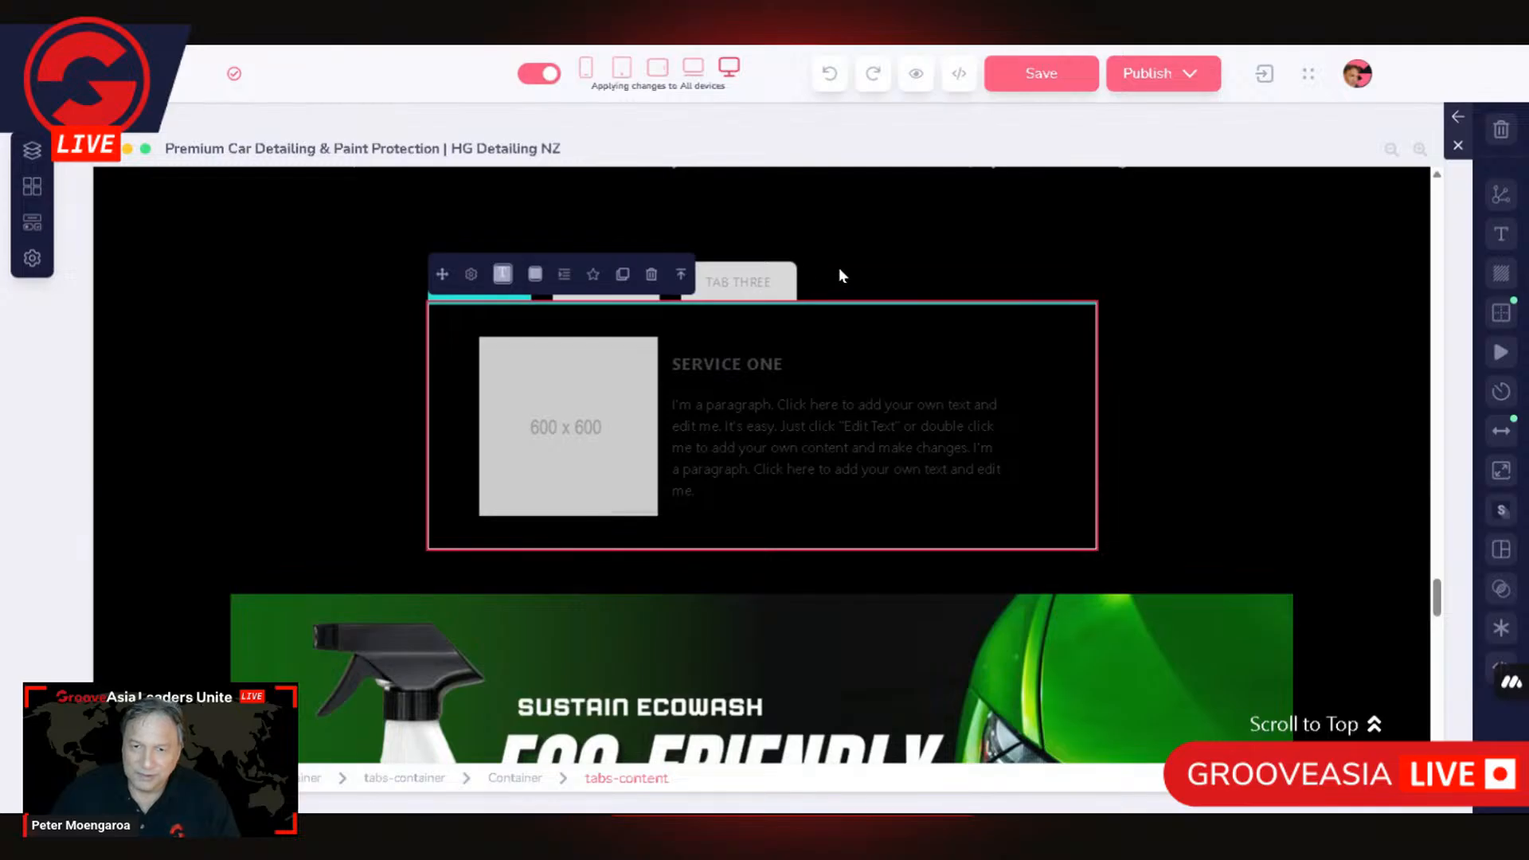
Step: Switch through Tab Three, Tab Two and Tab One to view the content of each service
click(749, 284)
click(621, 299)
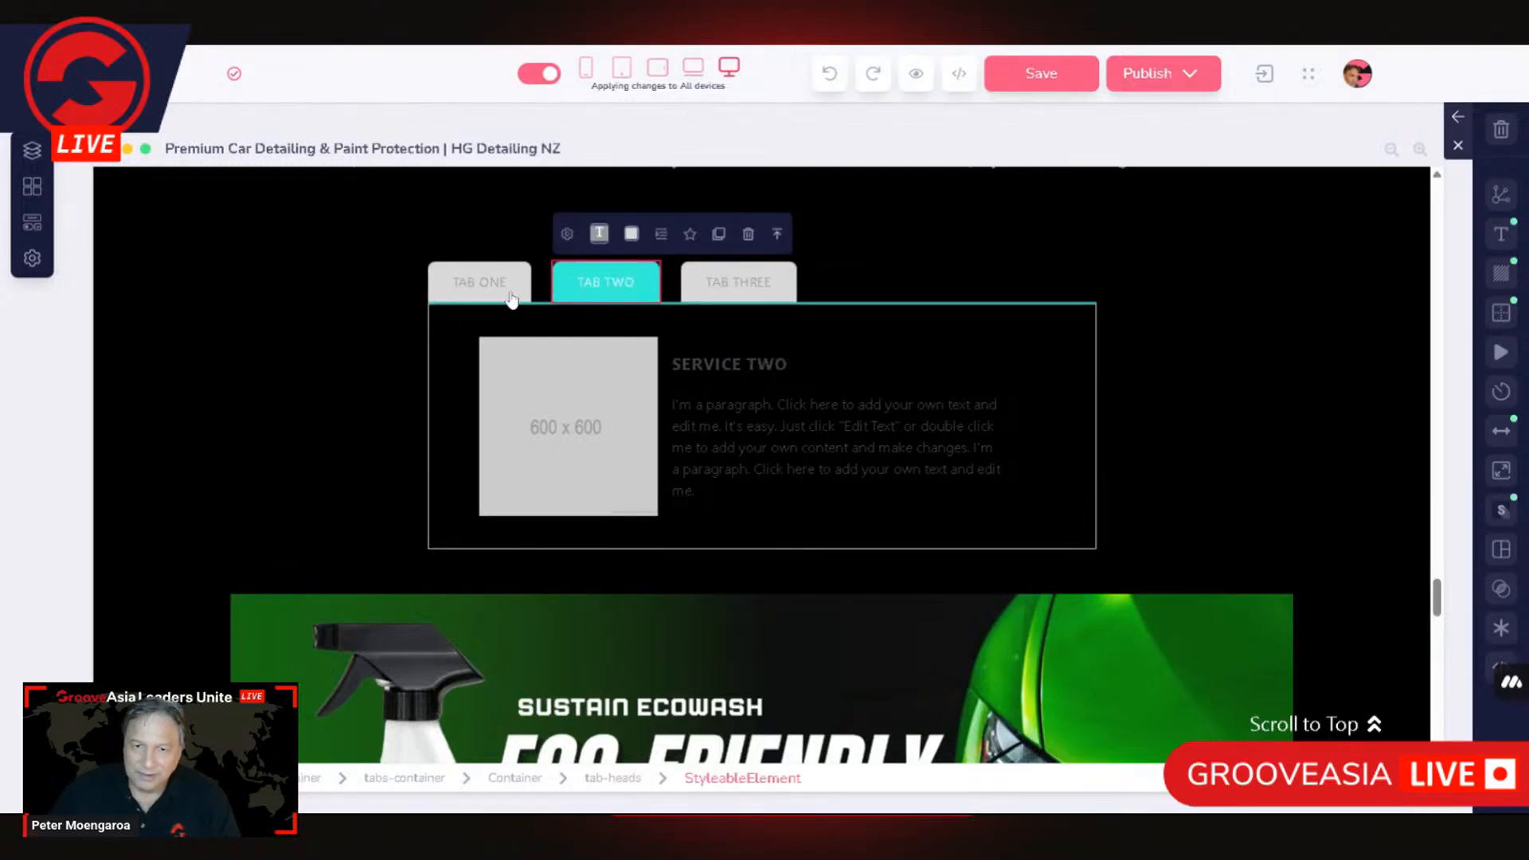
click(509, 295)
click(1091, 302)
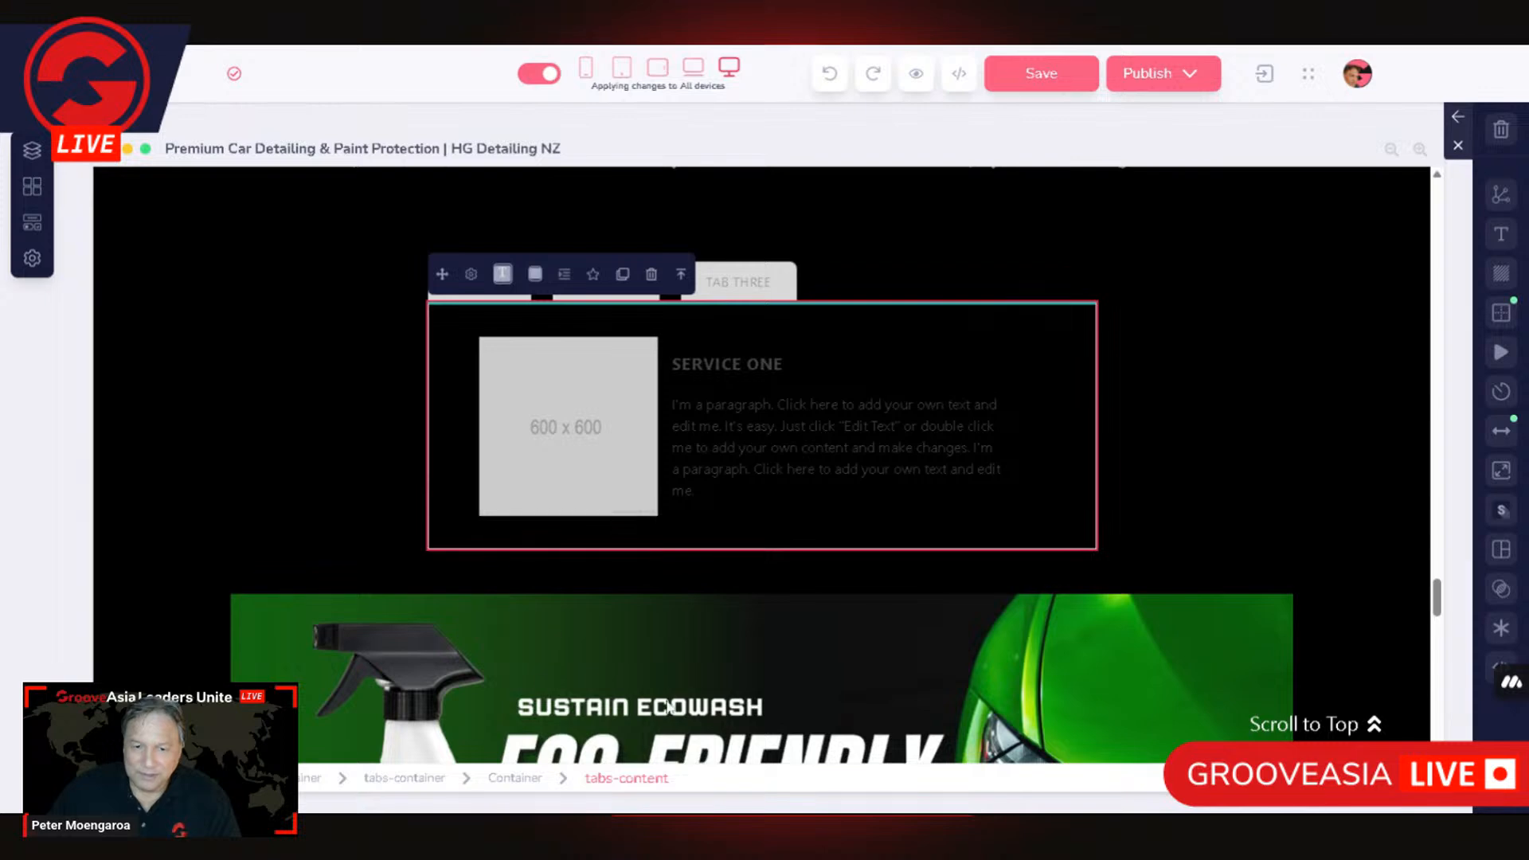
Step: Open the settings of the Service One placeholder image and upload the Sustain Ecowash Eco-Friendly banner as its replacement
click(638, 471)
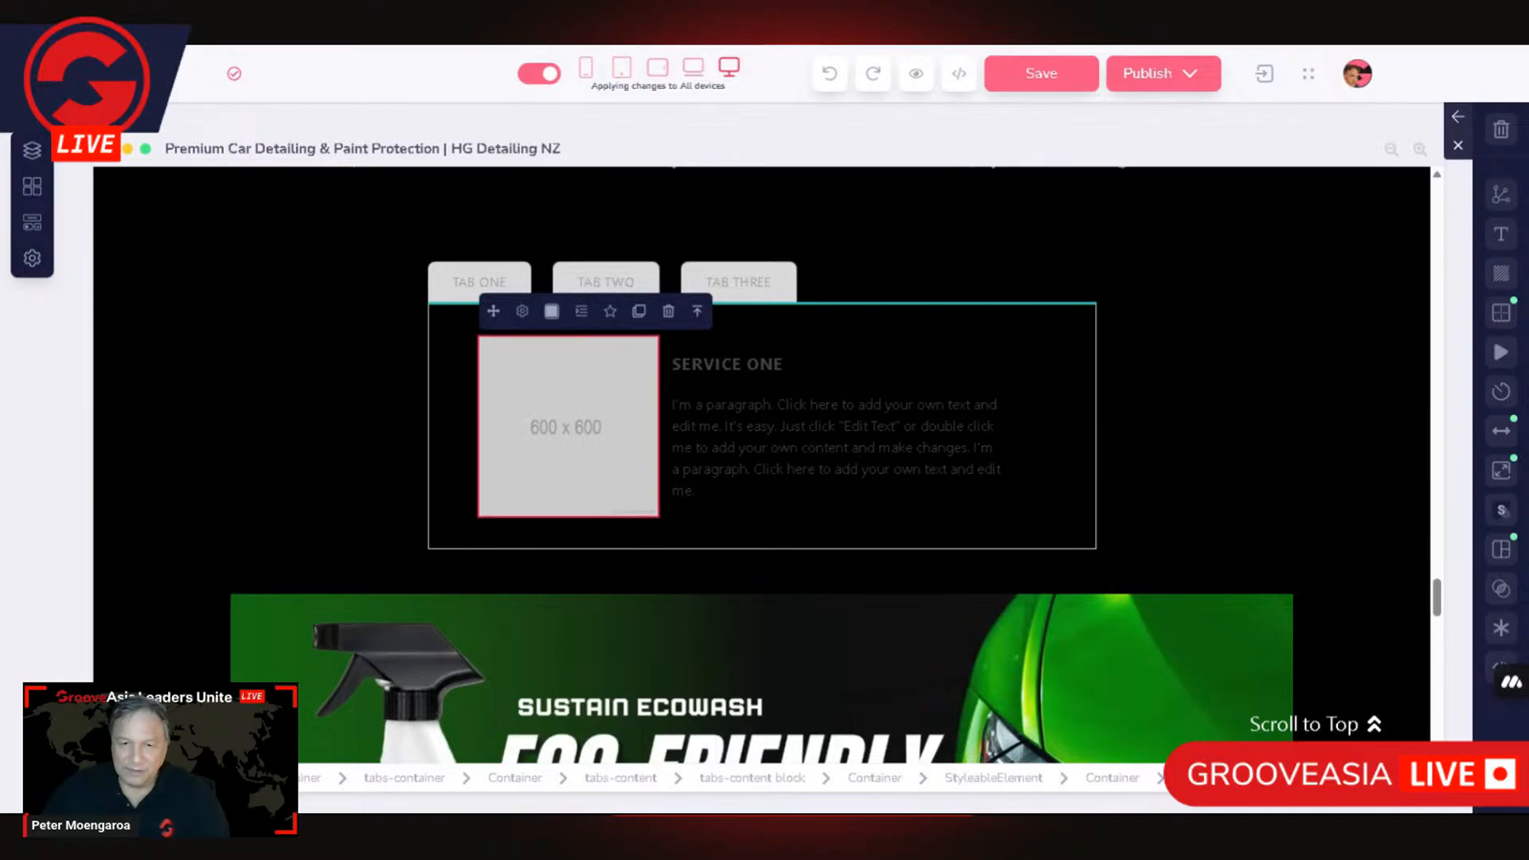
click(522, 312)
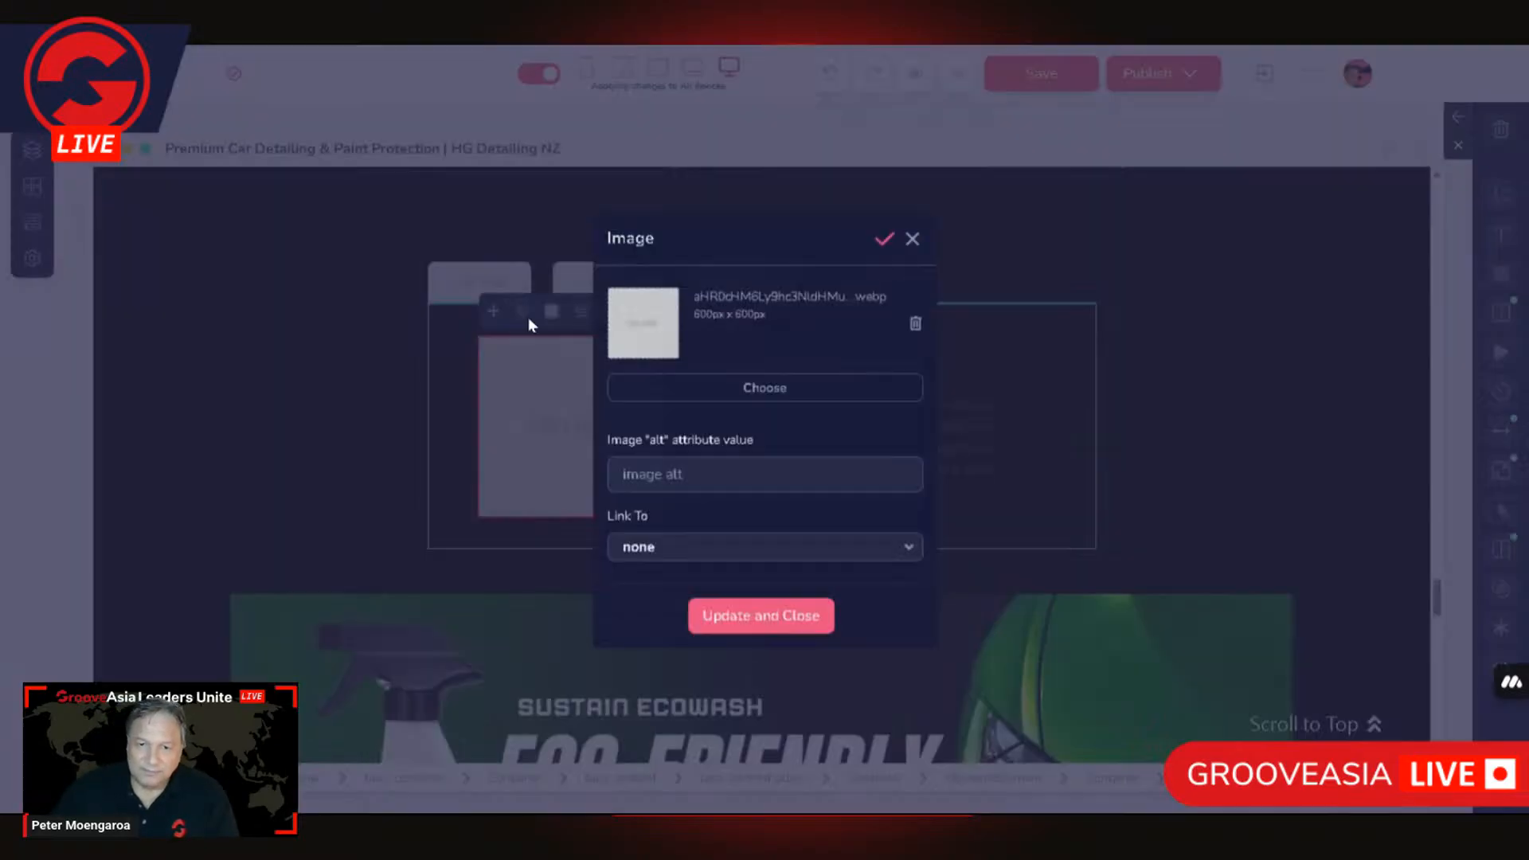
click(776, 388)
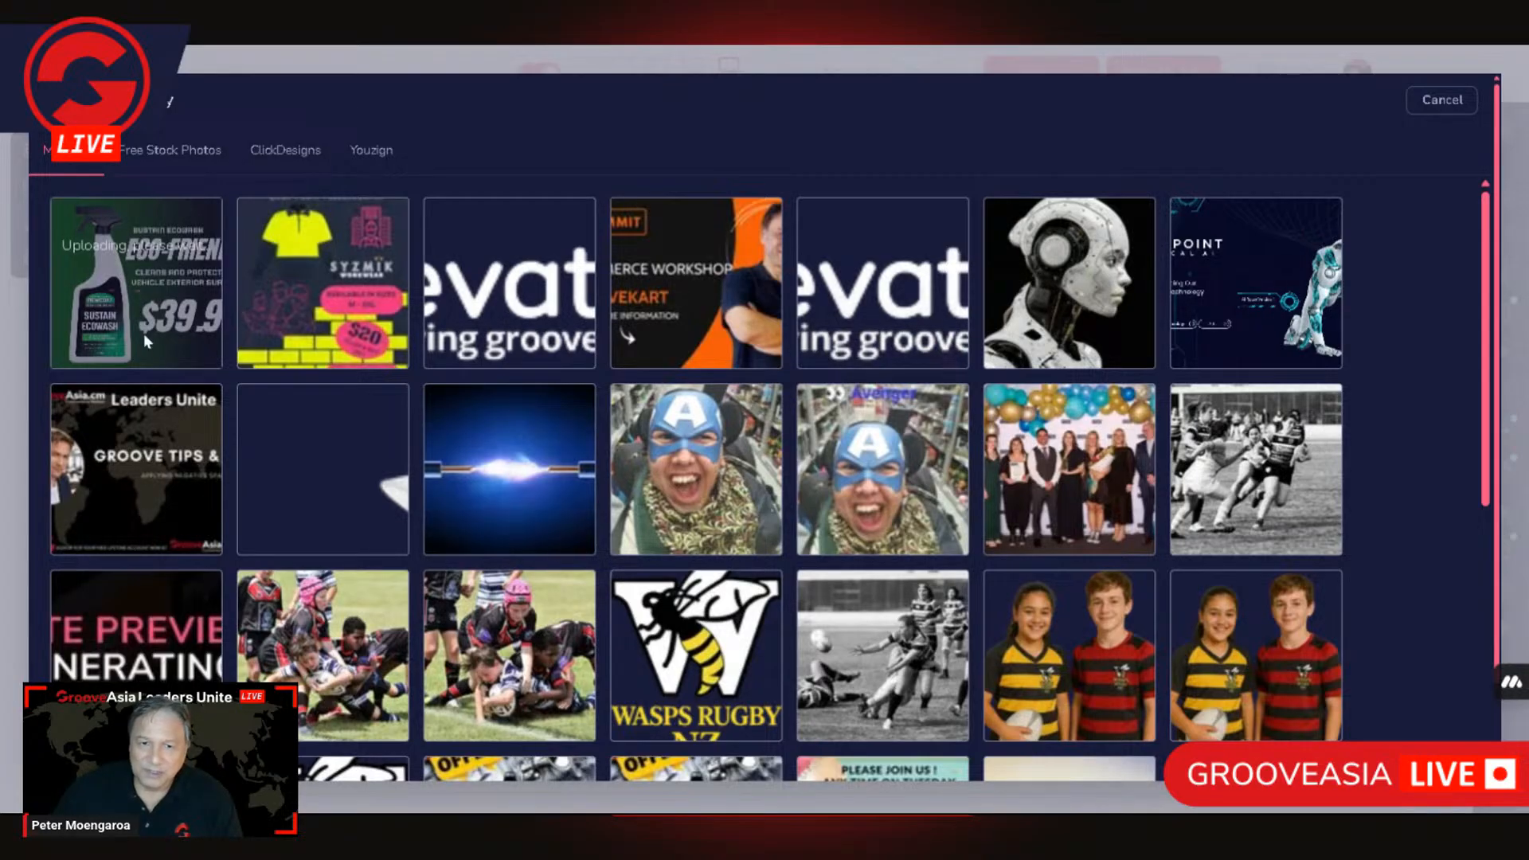
mouse_move(275, 357)
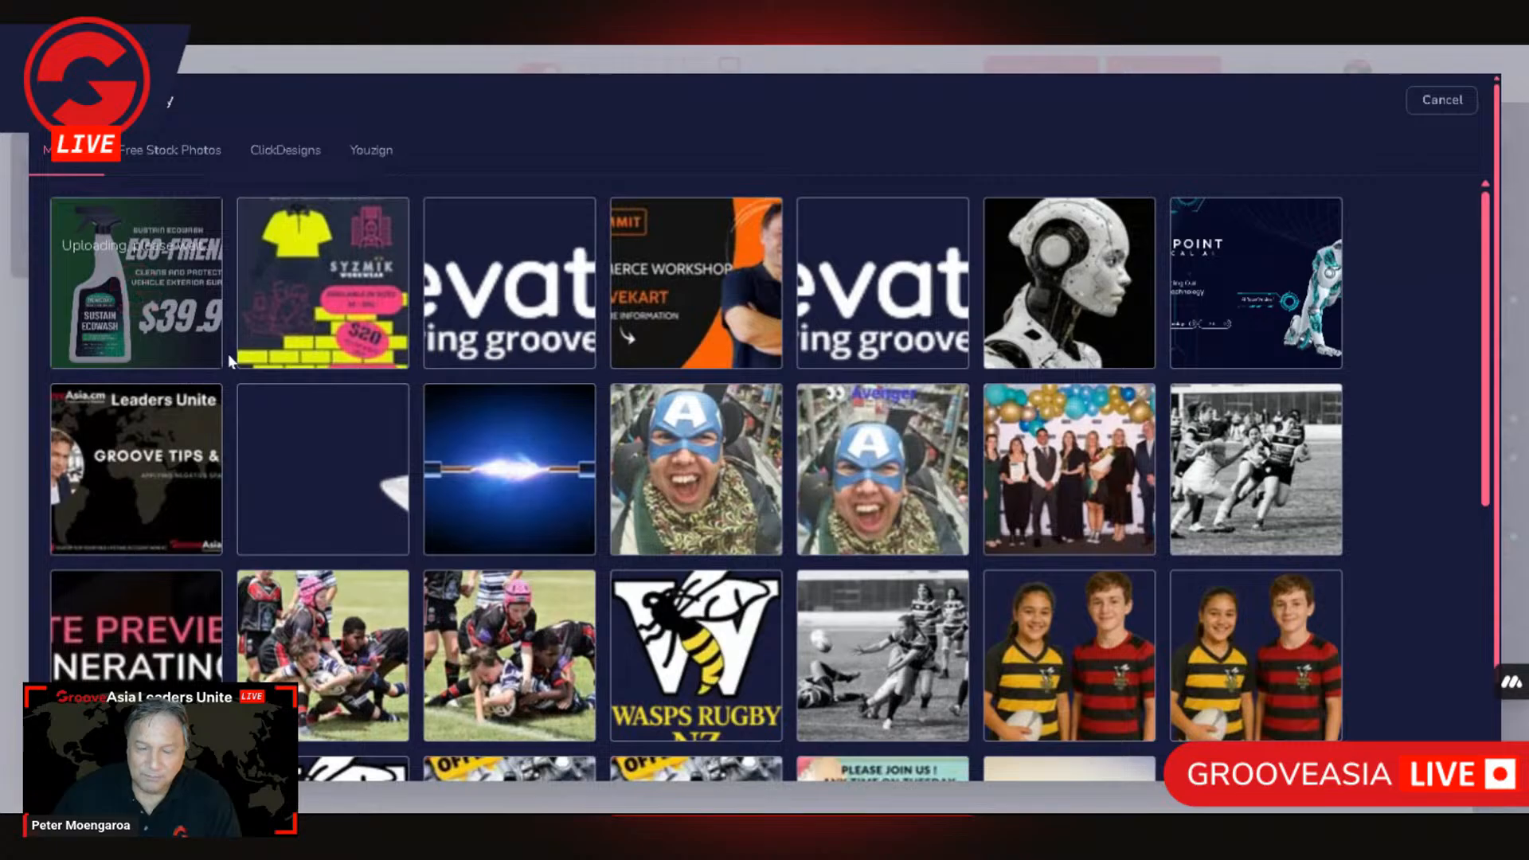
mouse_move(545, 347)
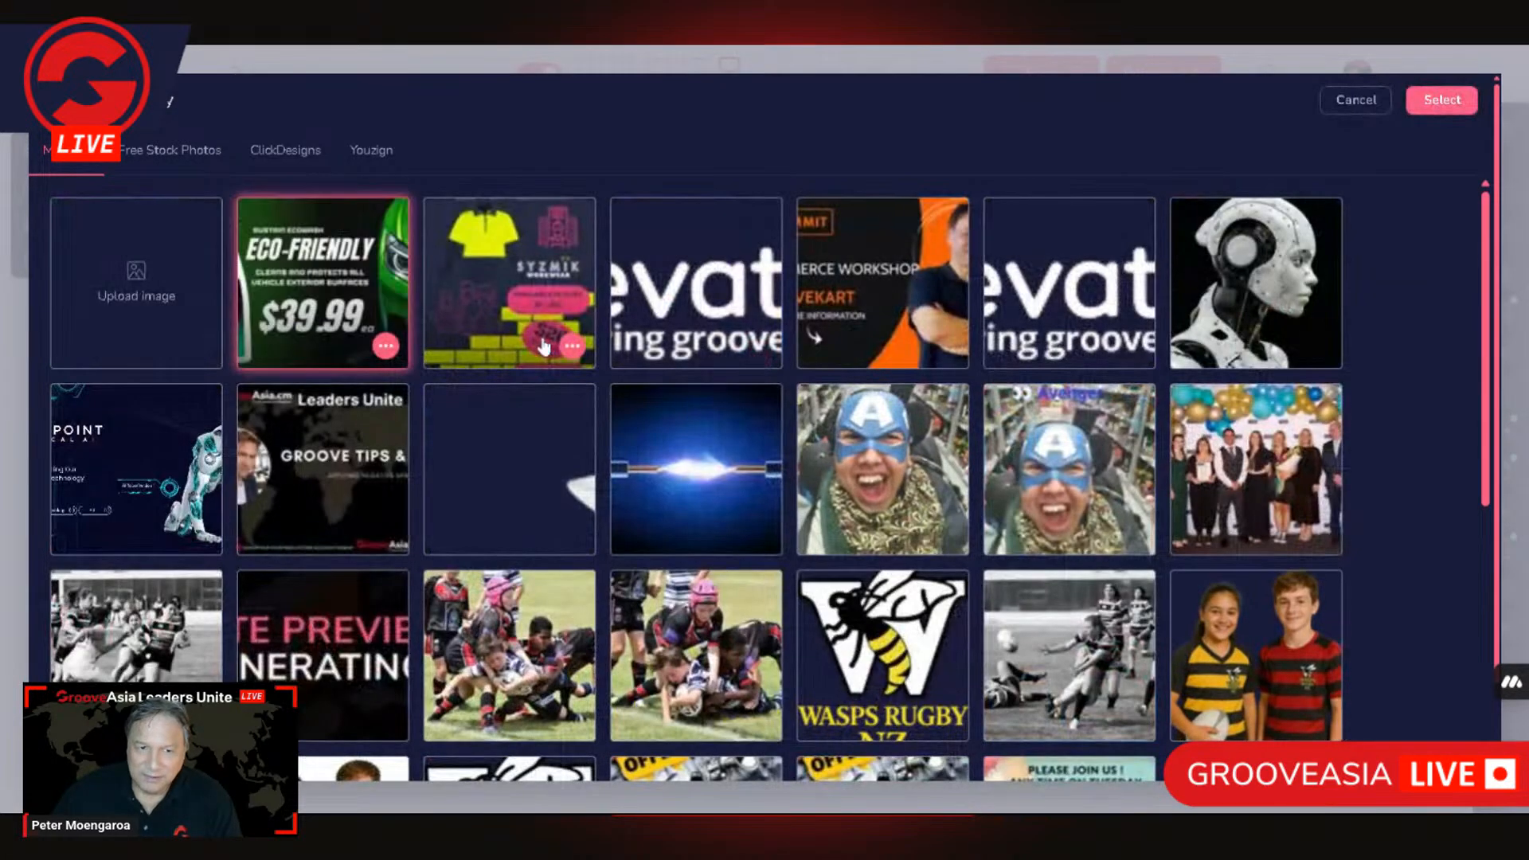
Step: Resize the uploaded Sustain Ecowash image to 550 px wide with locked proportions, and crop and select it for Service One
click(388, 351)
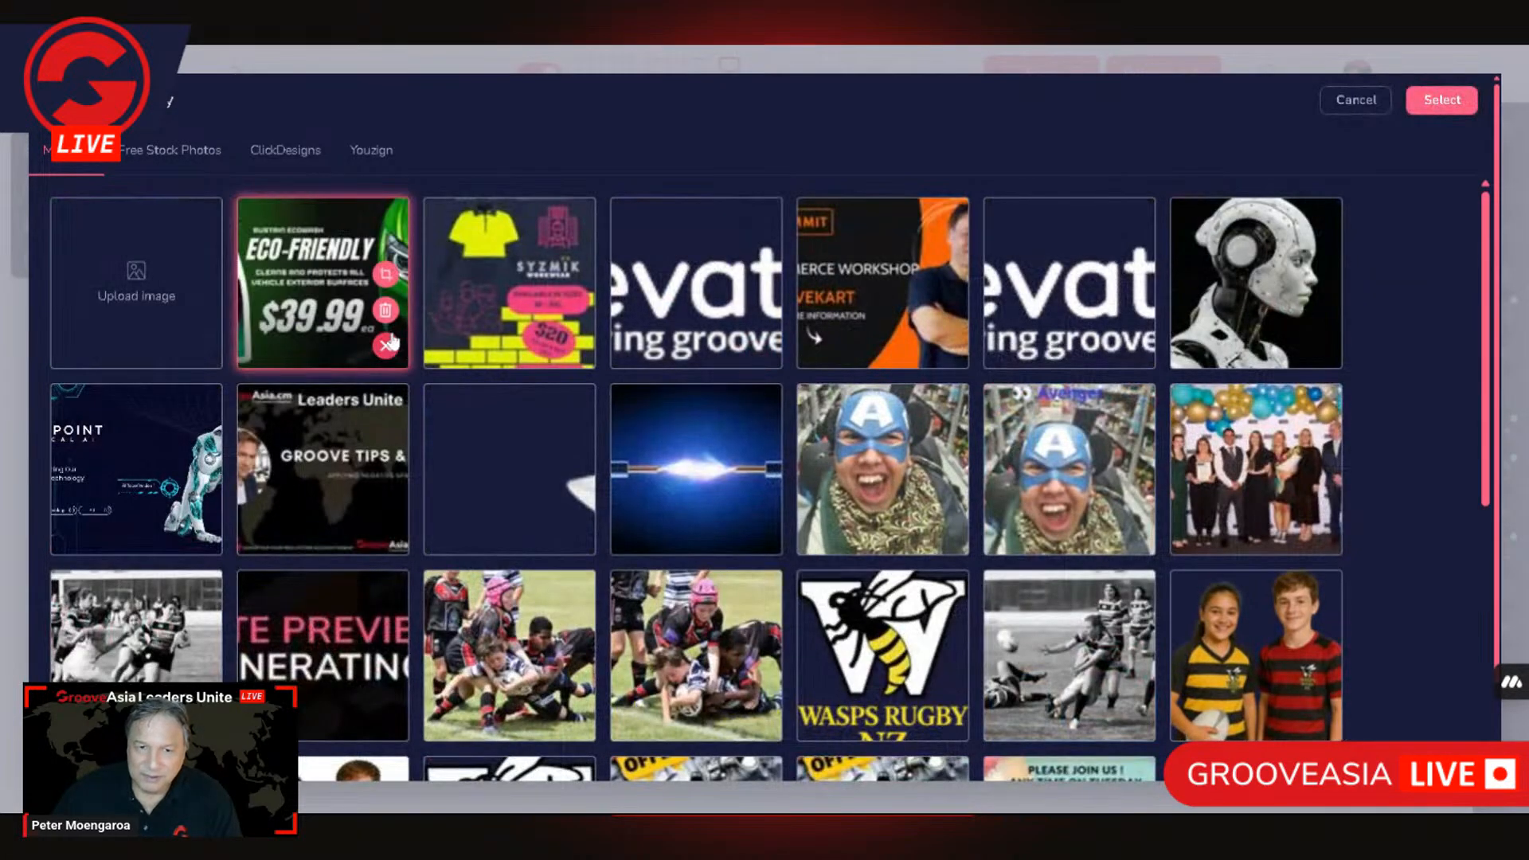
click(384, 287)
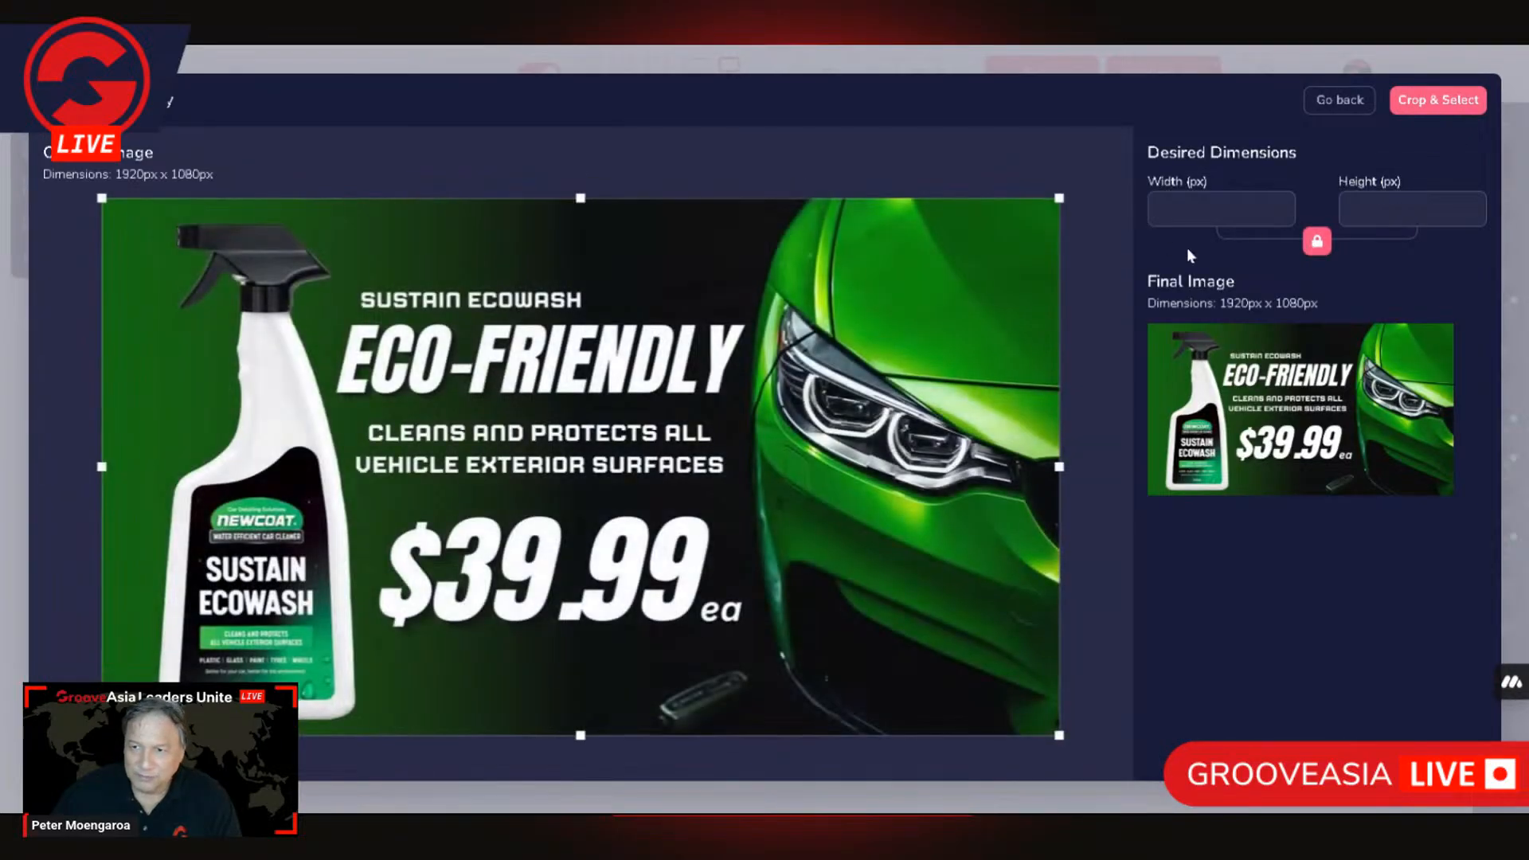
double_click(1181, 209)
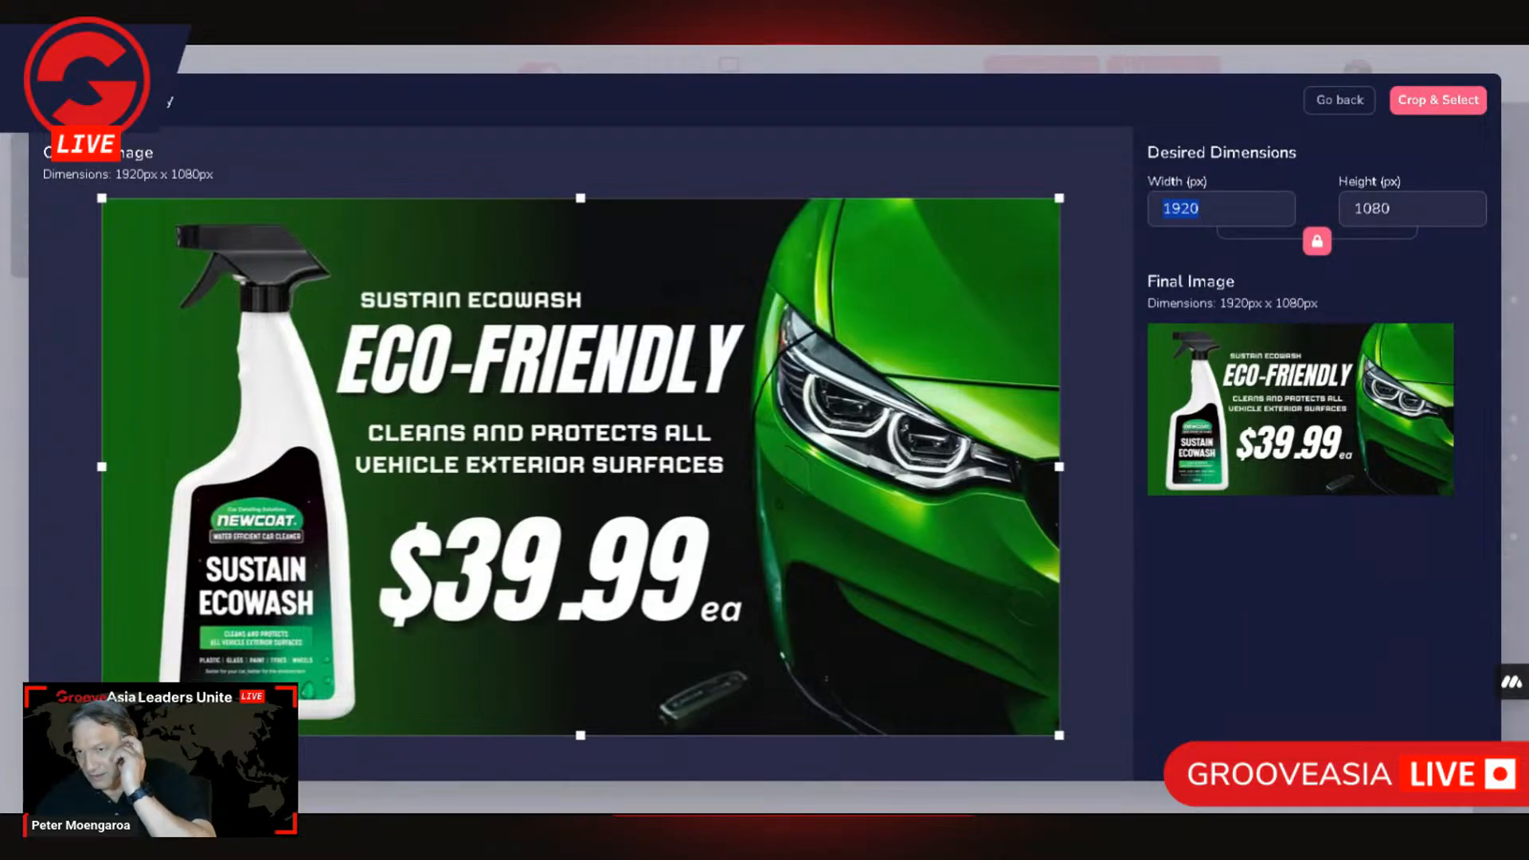
text(5)
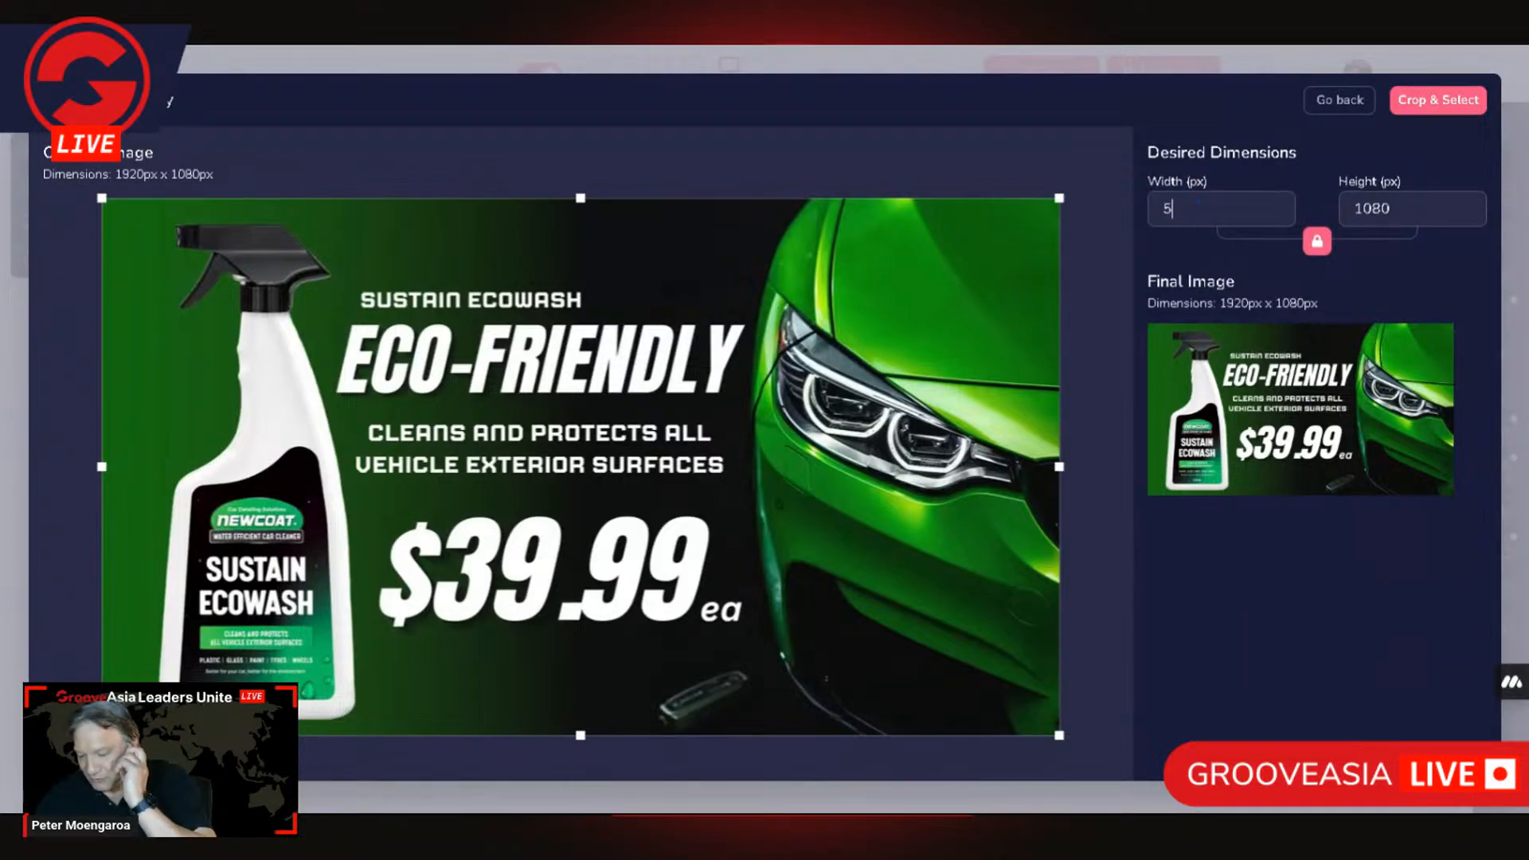
text(50)
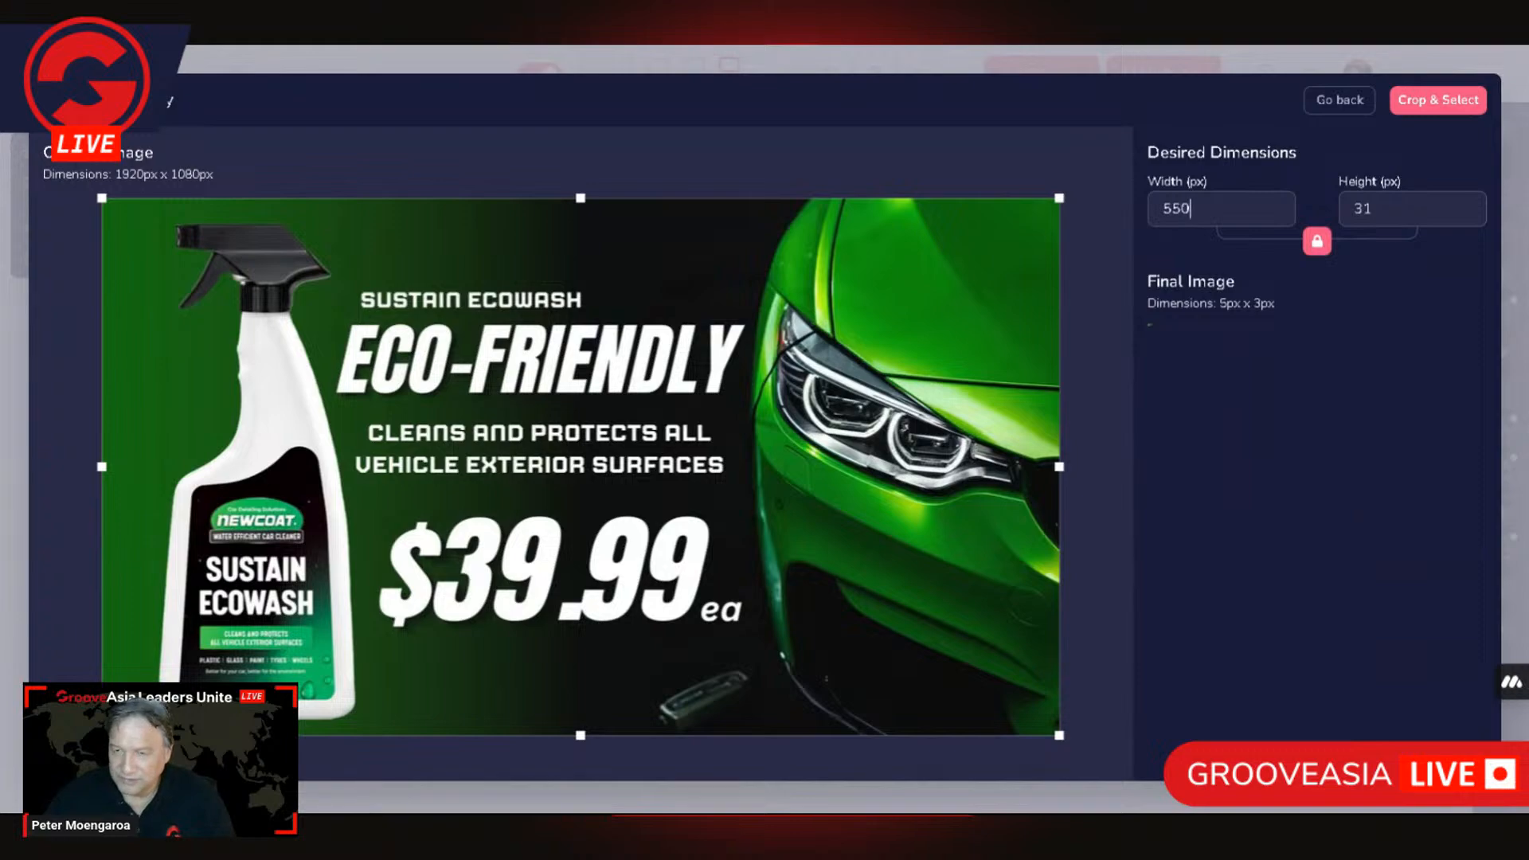
click(1438, 100)
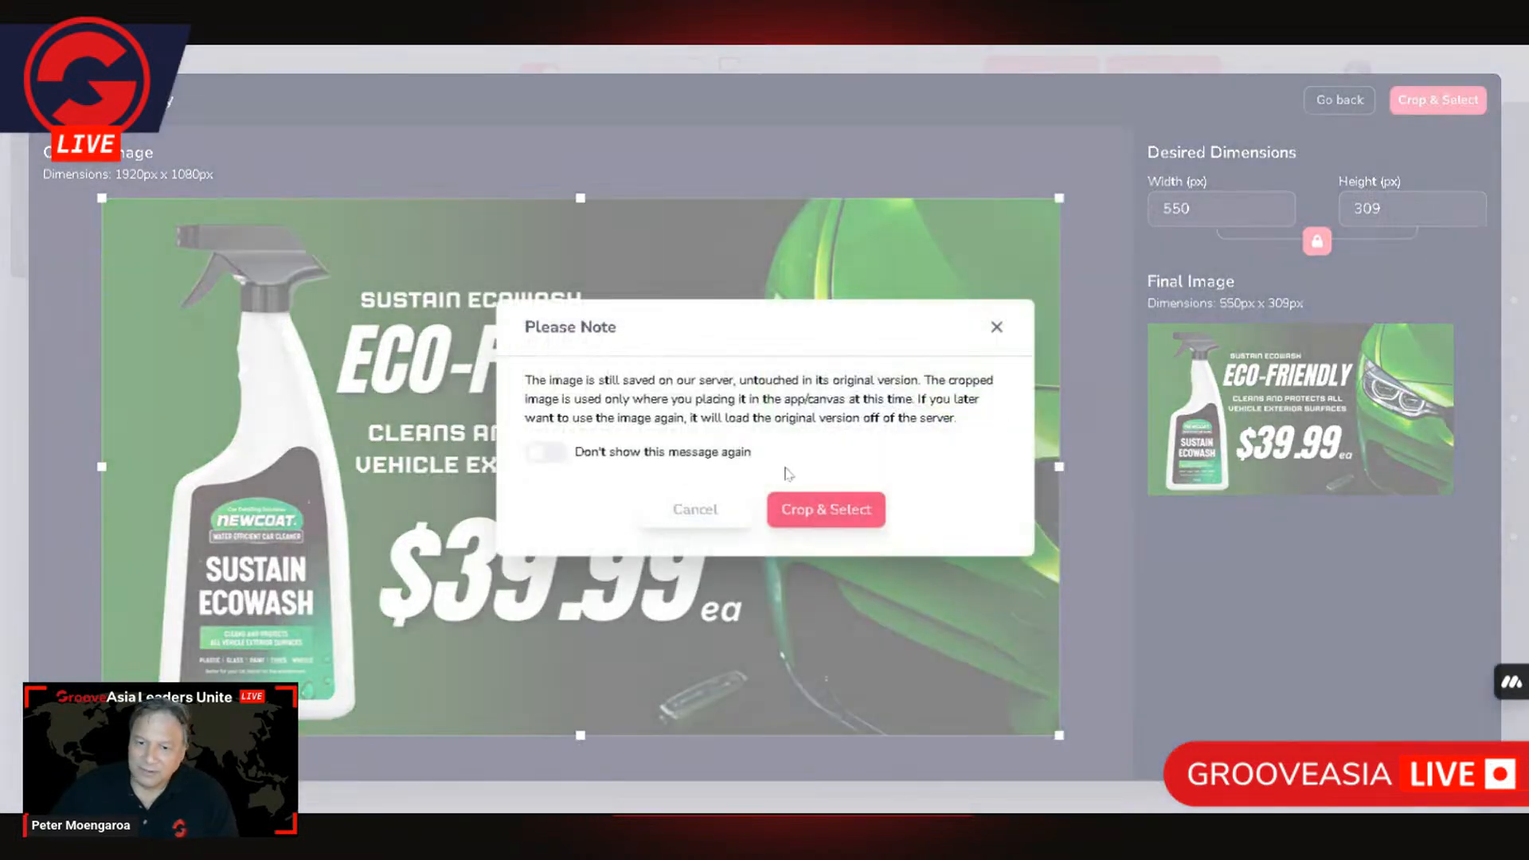
click(808, 514)
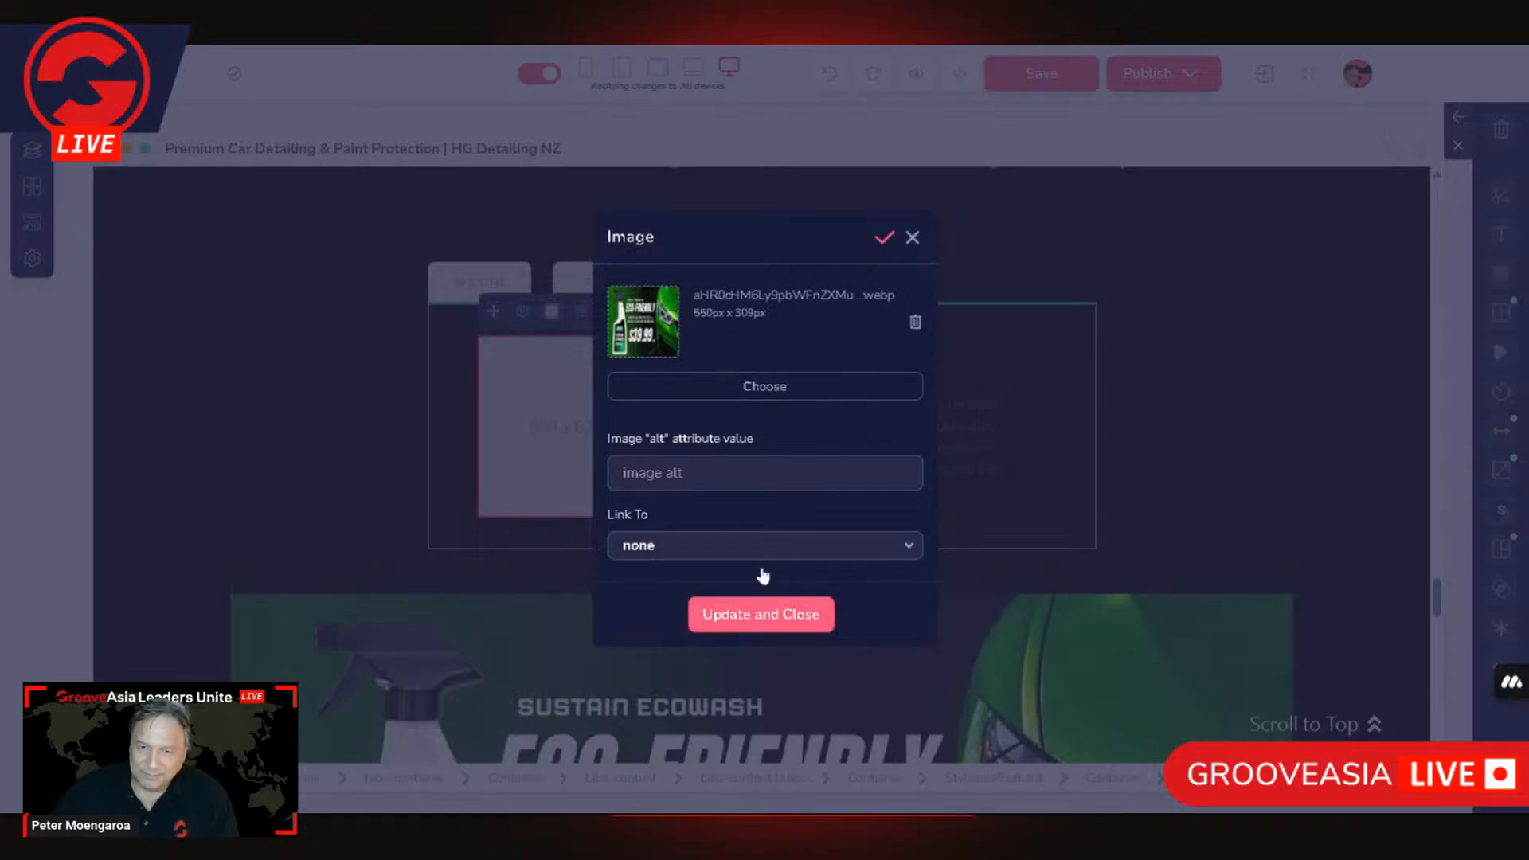
Step: Apply the replacement image to Service One and set the maximum width of the tabs block's outer container to 79%
click(792, 619)
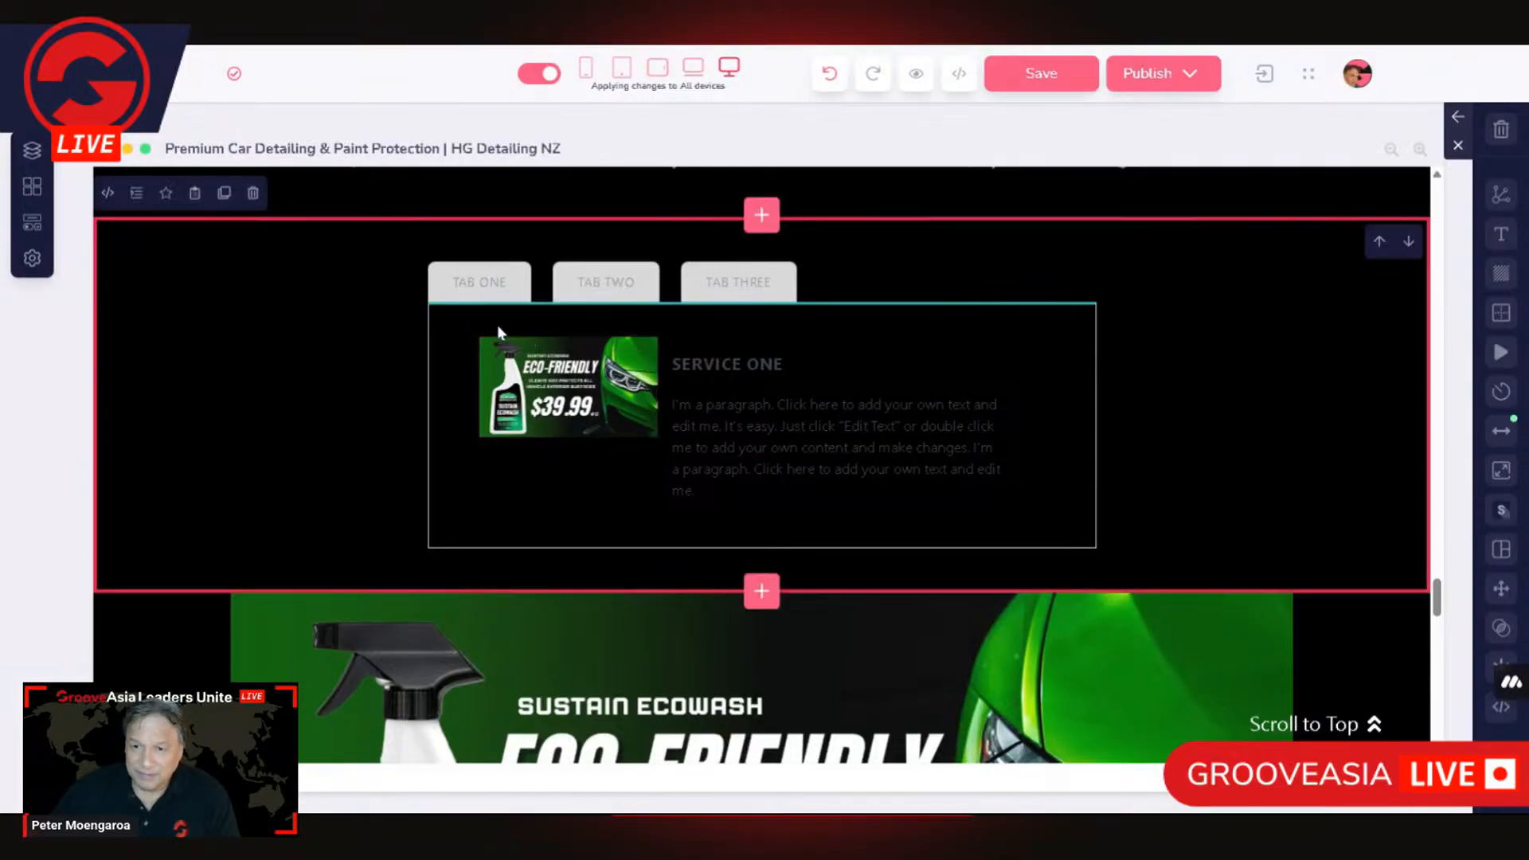
click(438, 323)
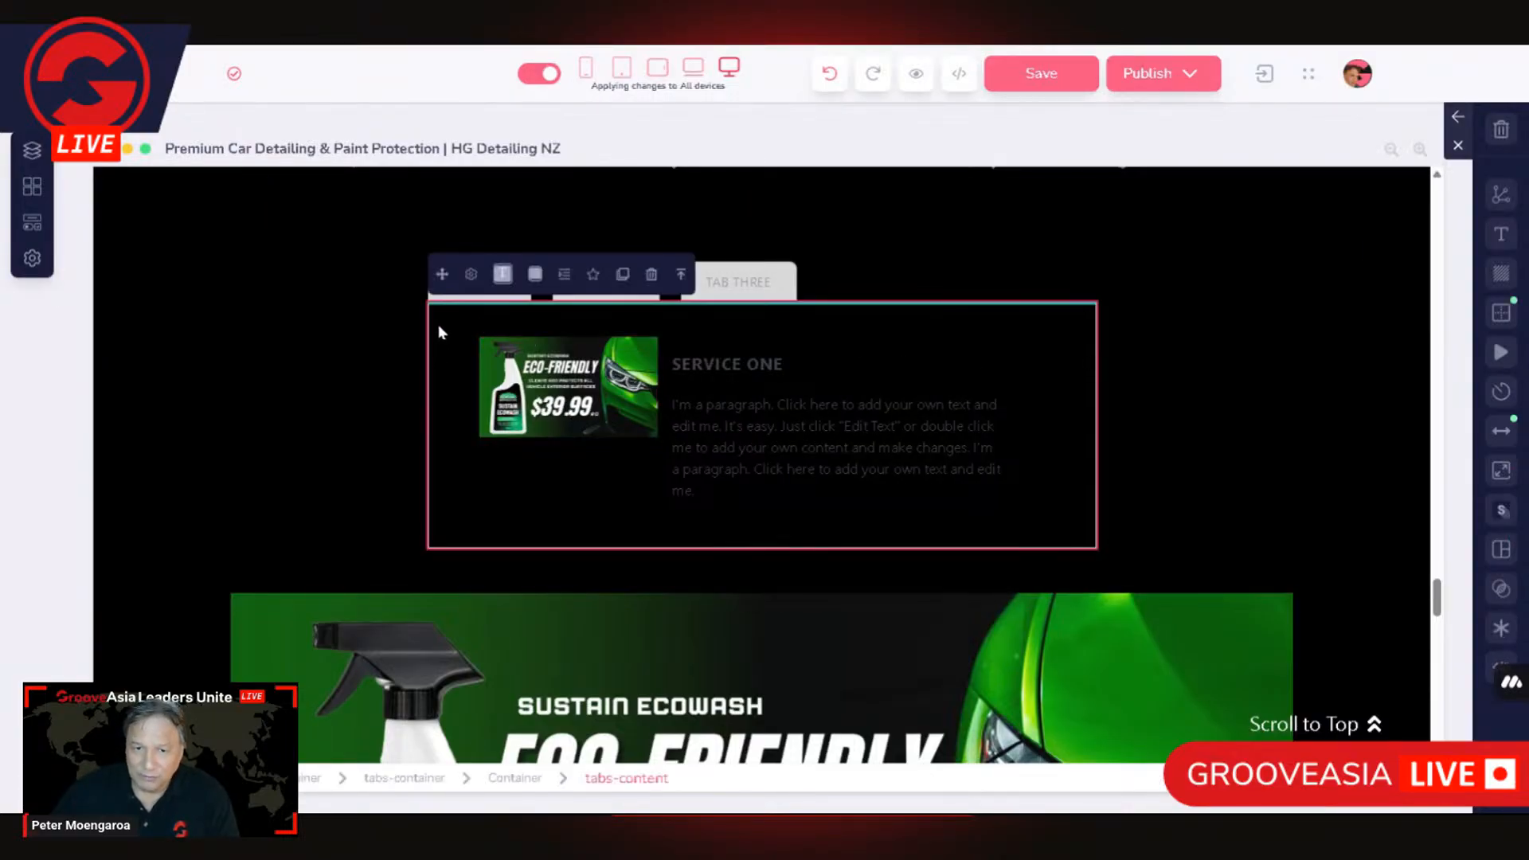
click(683, 278)
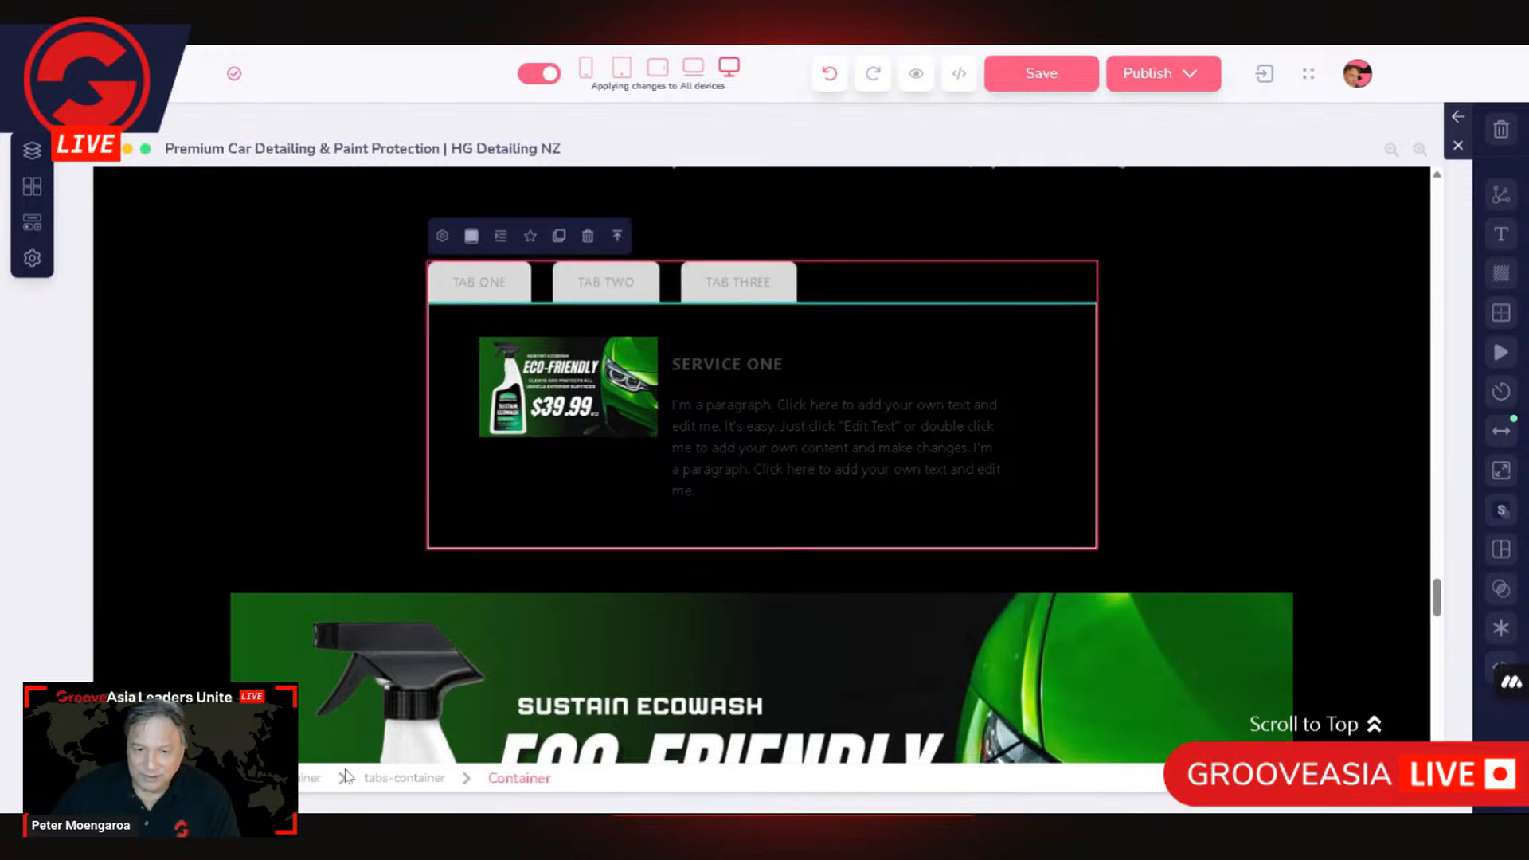
click(312, 783)
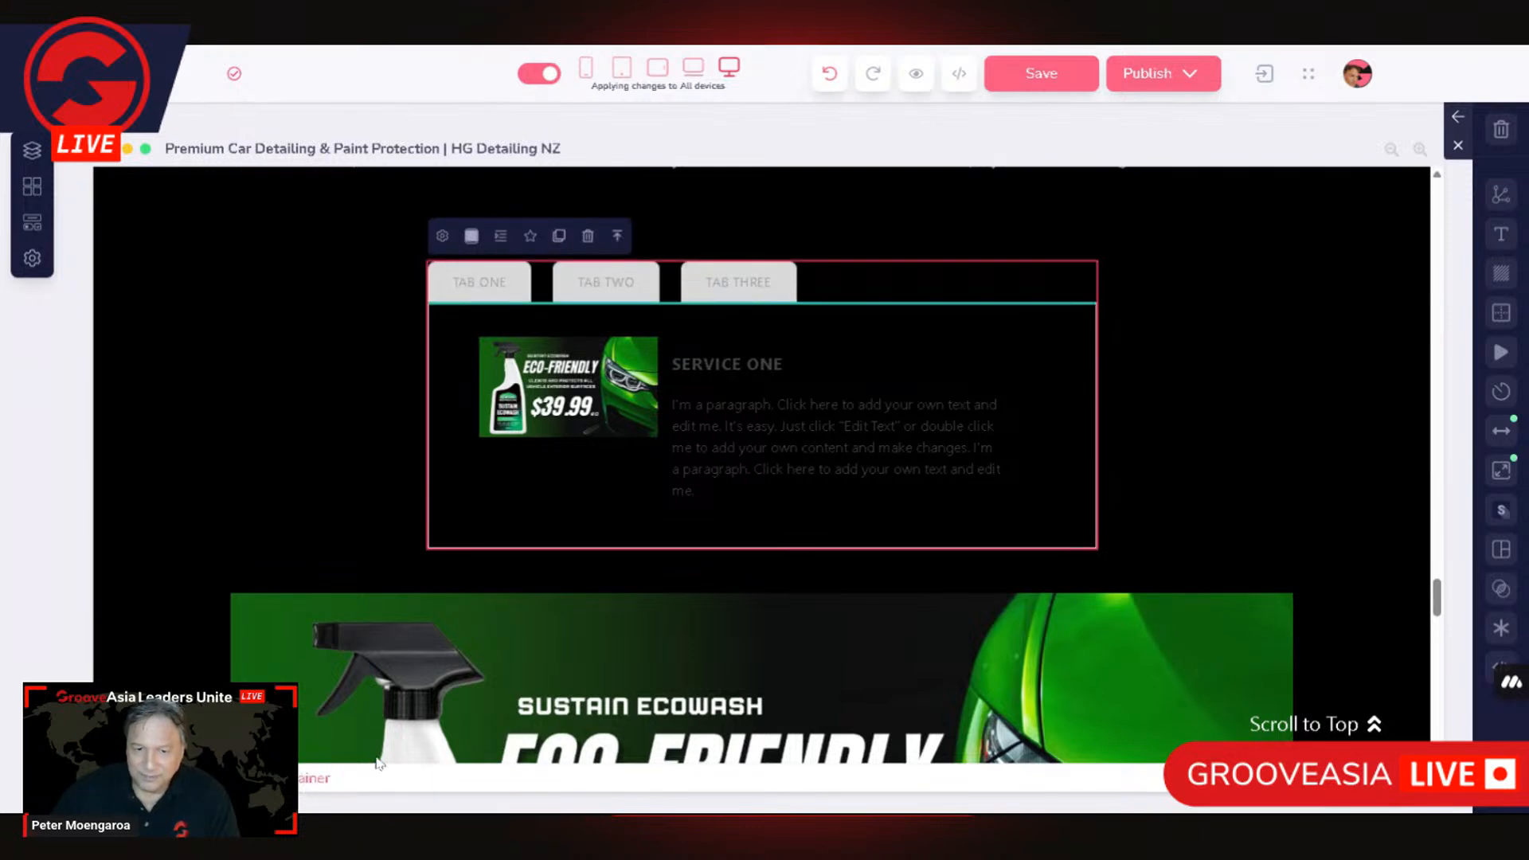
click(1502, 471)
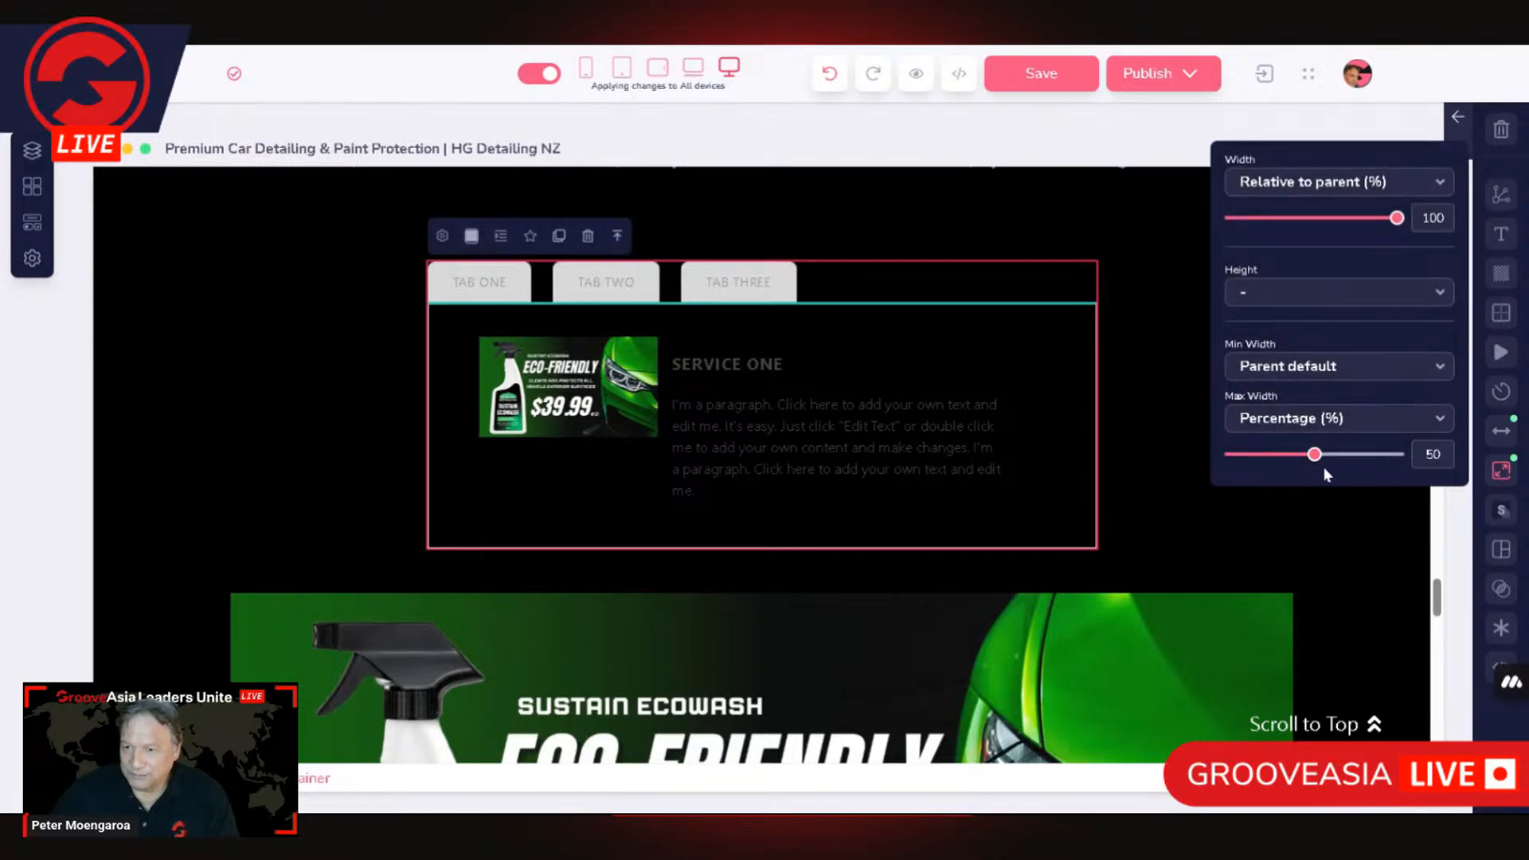
drag(1318, 460, 1384, 458)
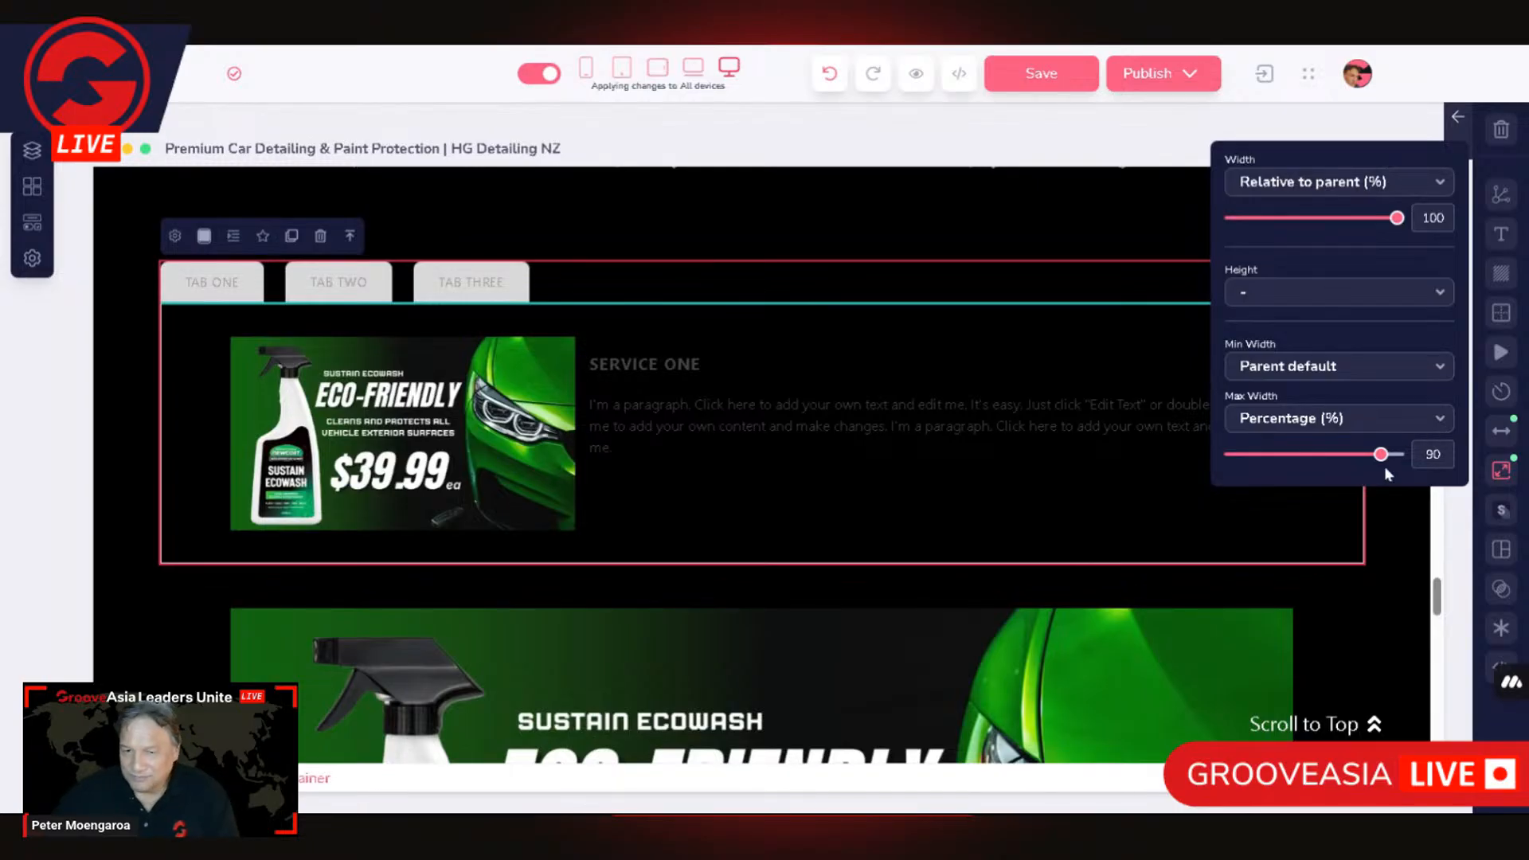
drag(1384, 460, 1366, 469)
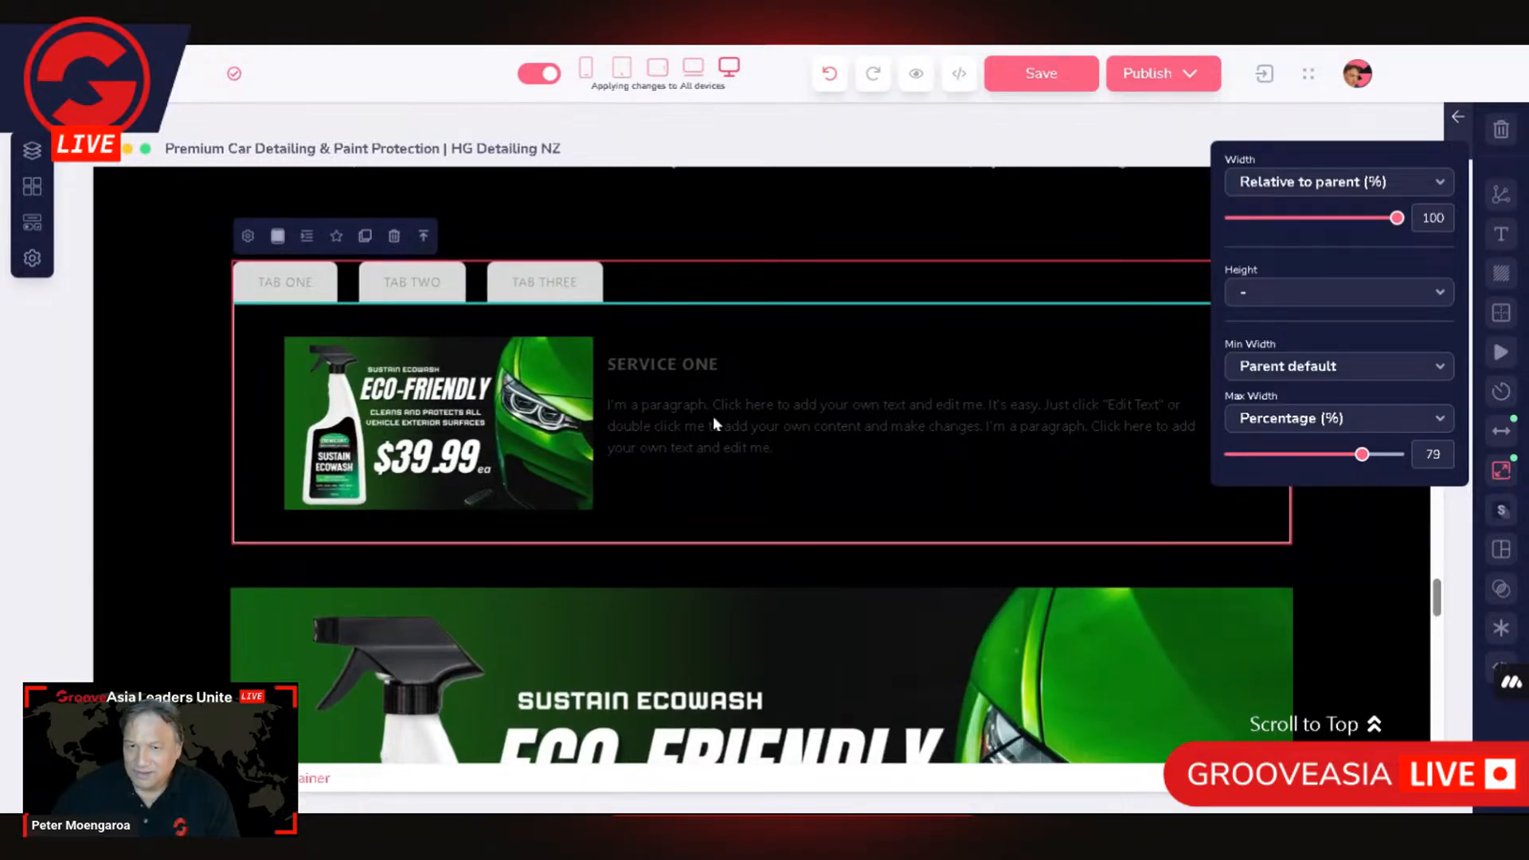
Step: Check the size settings of the Service One image, and select its paragraph, the tabs-content element and its parent container in turn
click(571, 428)
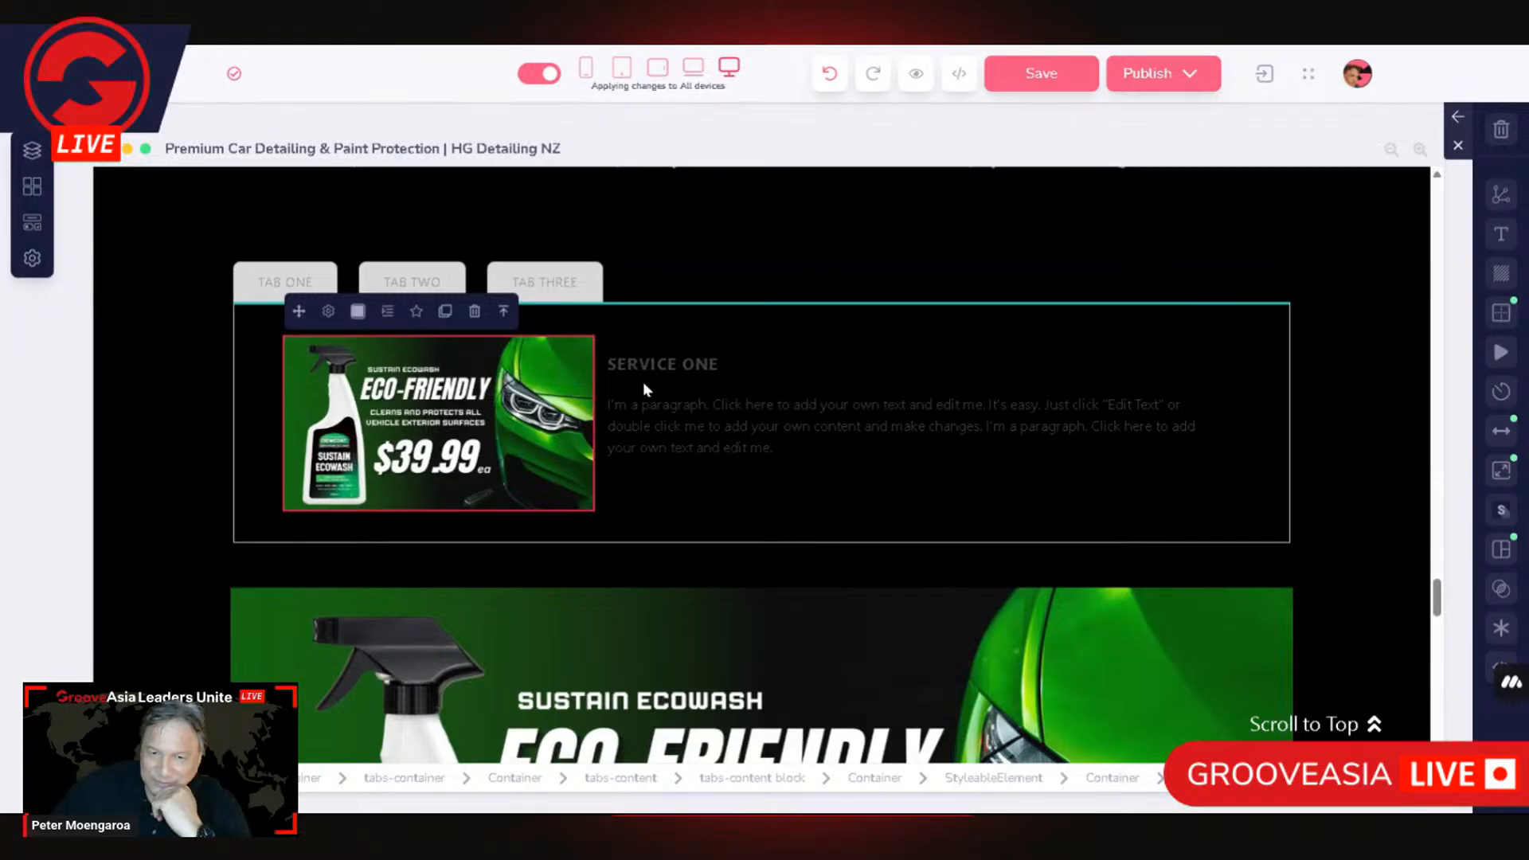
click(1501, 470)
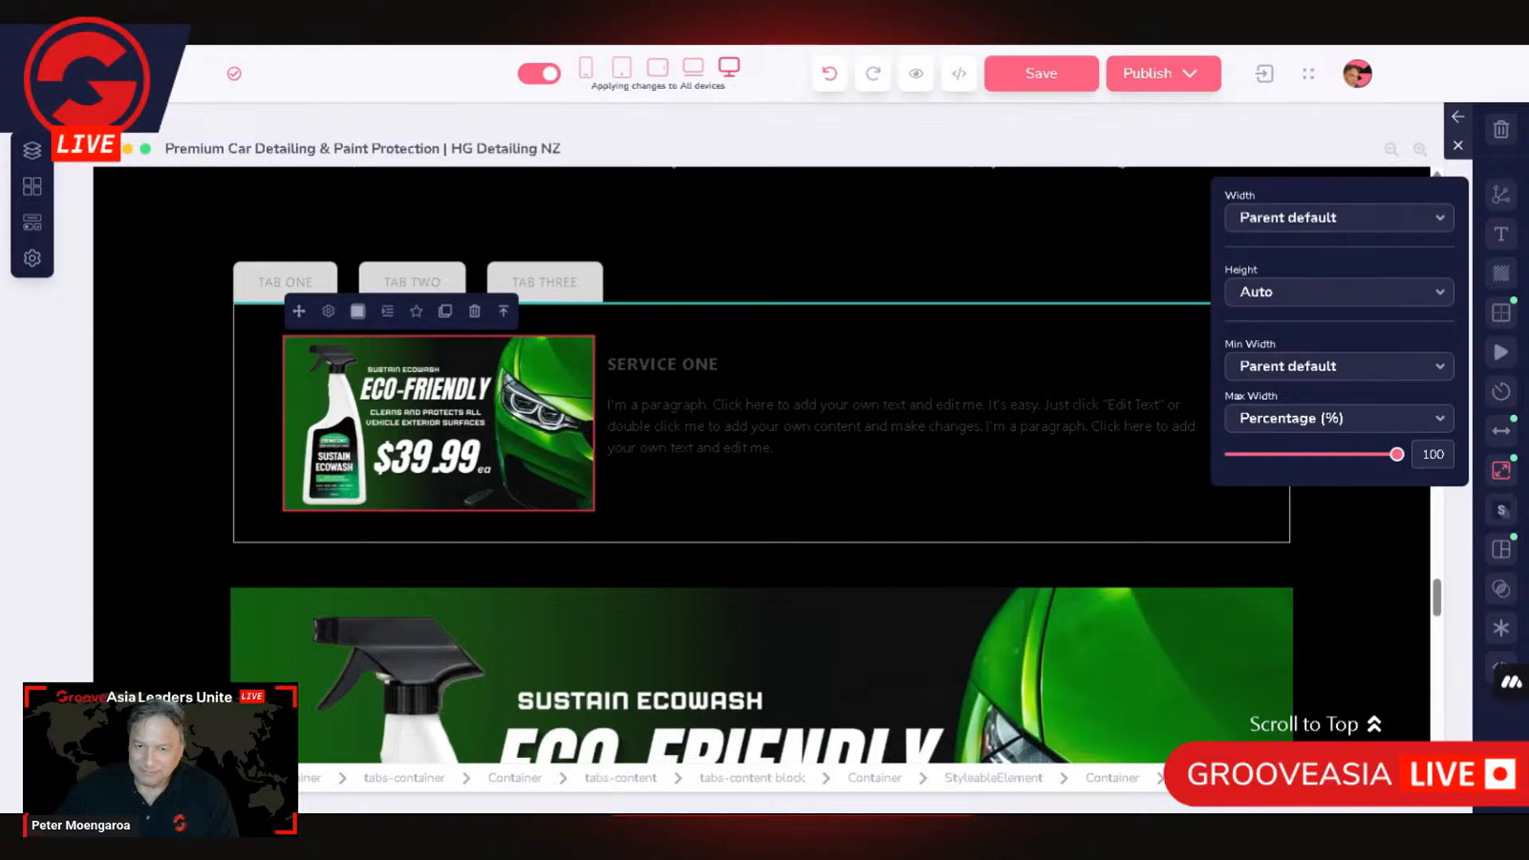
click(775, 448)
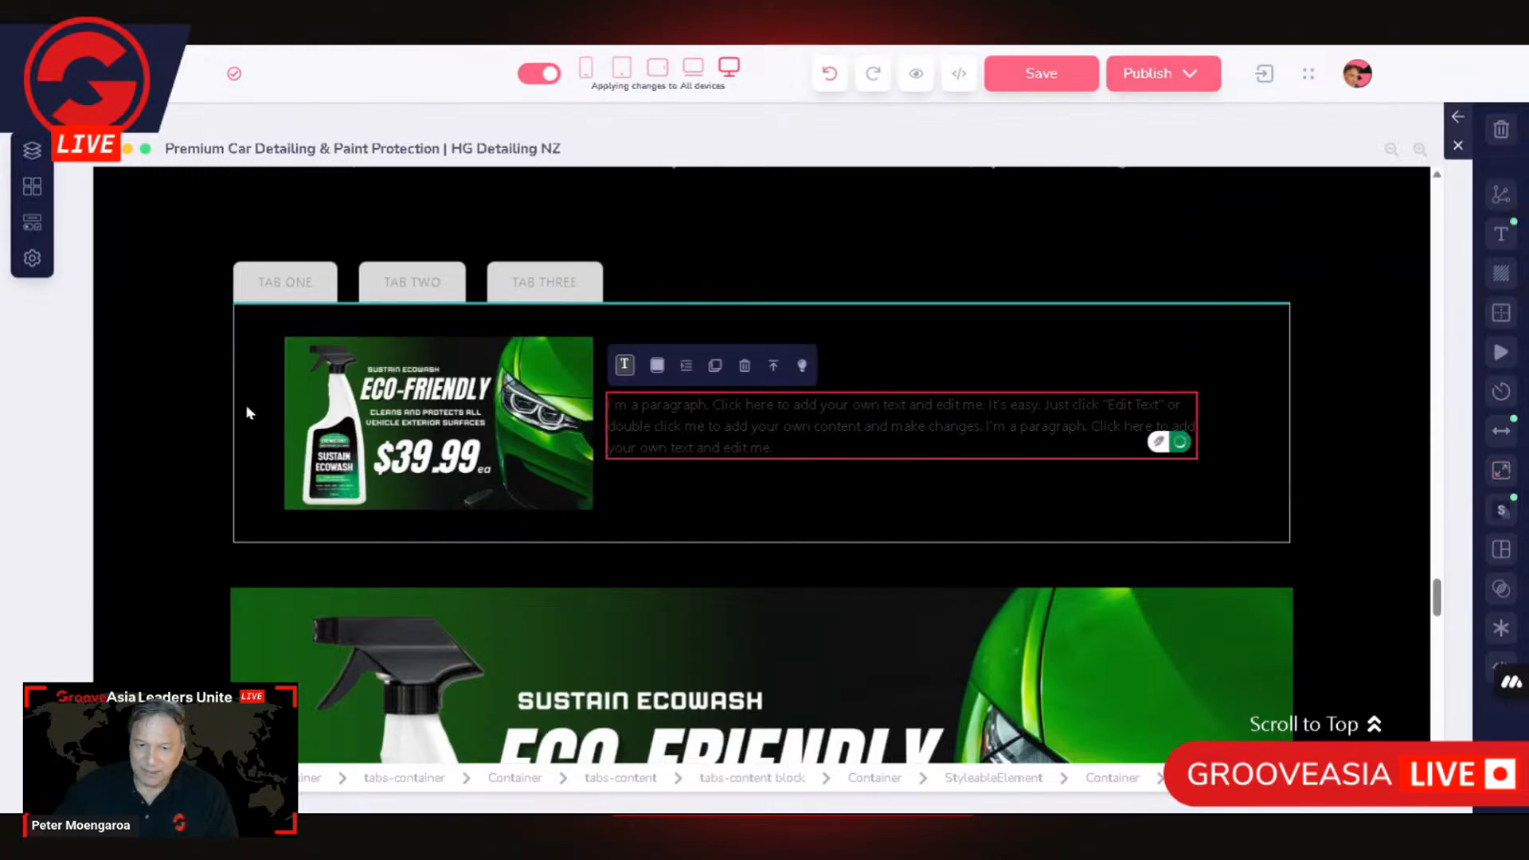
click(247, 405)
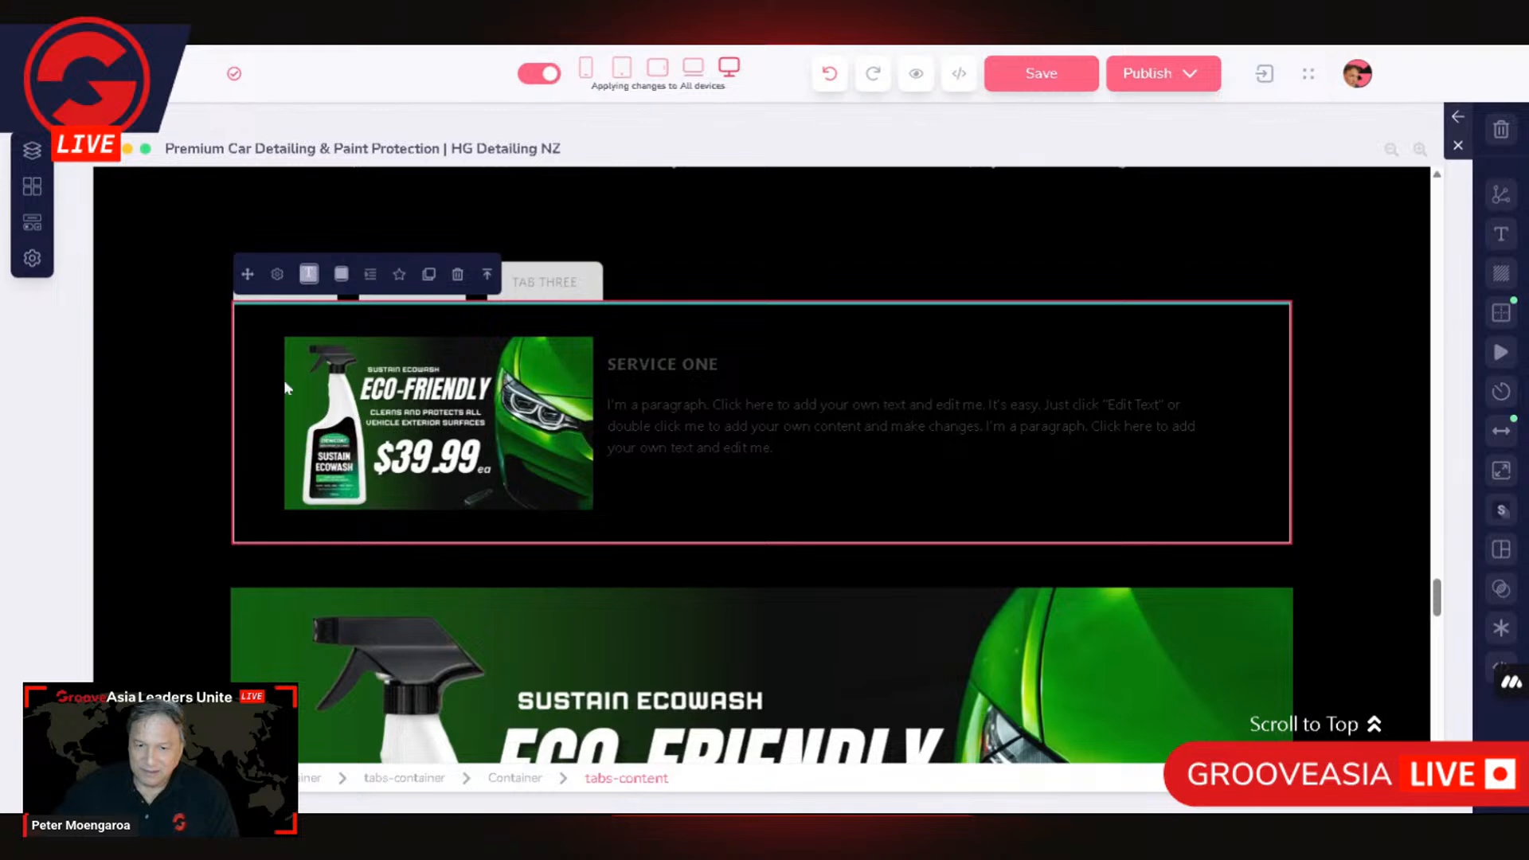
click(538, 784)
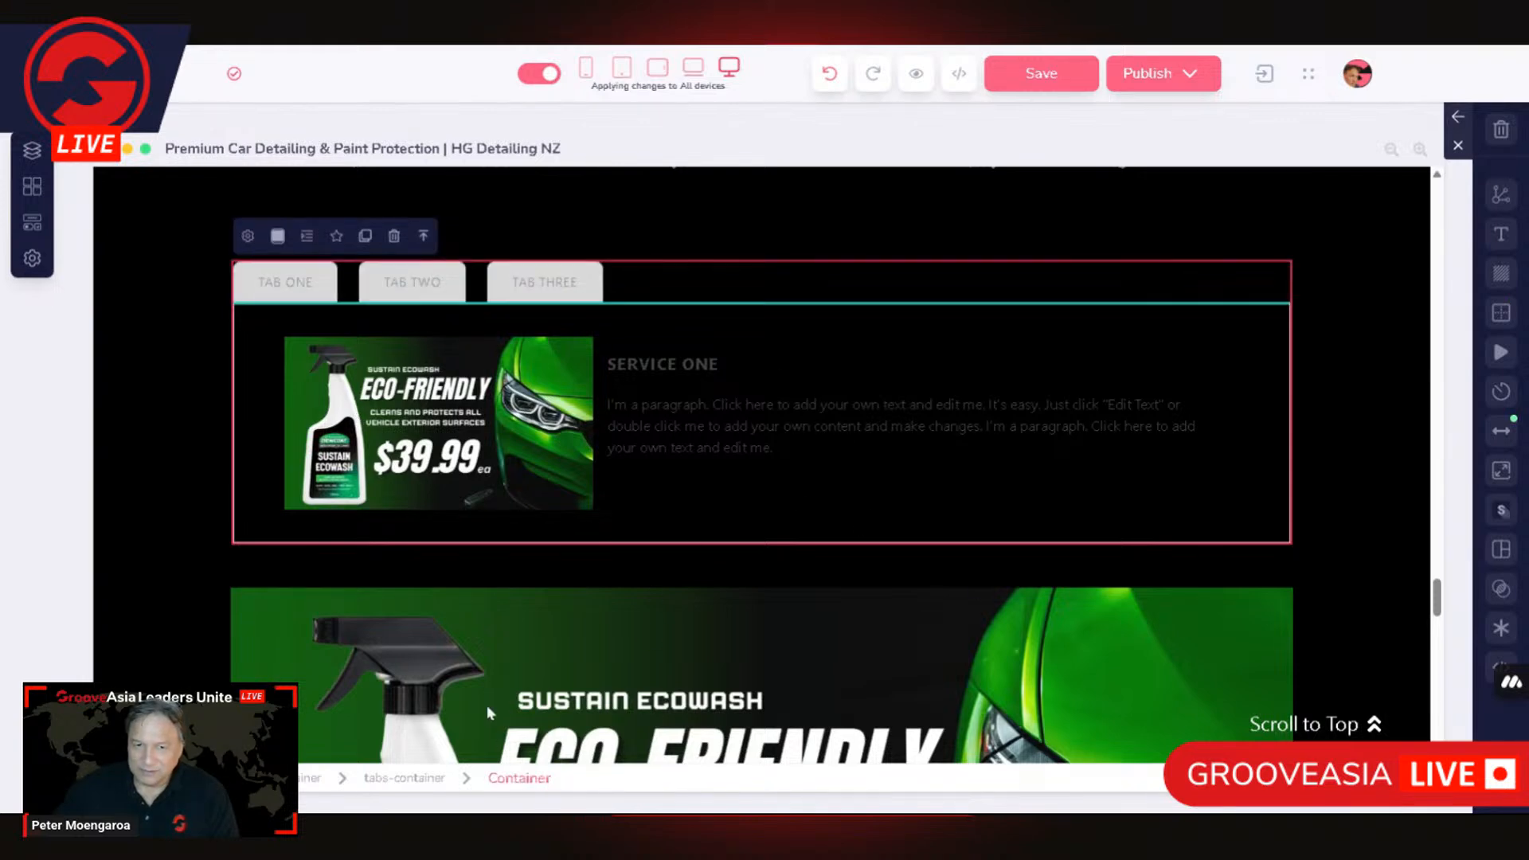
Step: Set the padding of the tabs-content element to 20 on all four sides
click(237, 510)
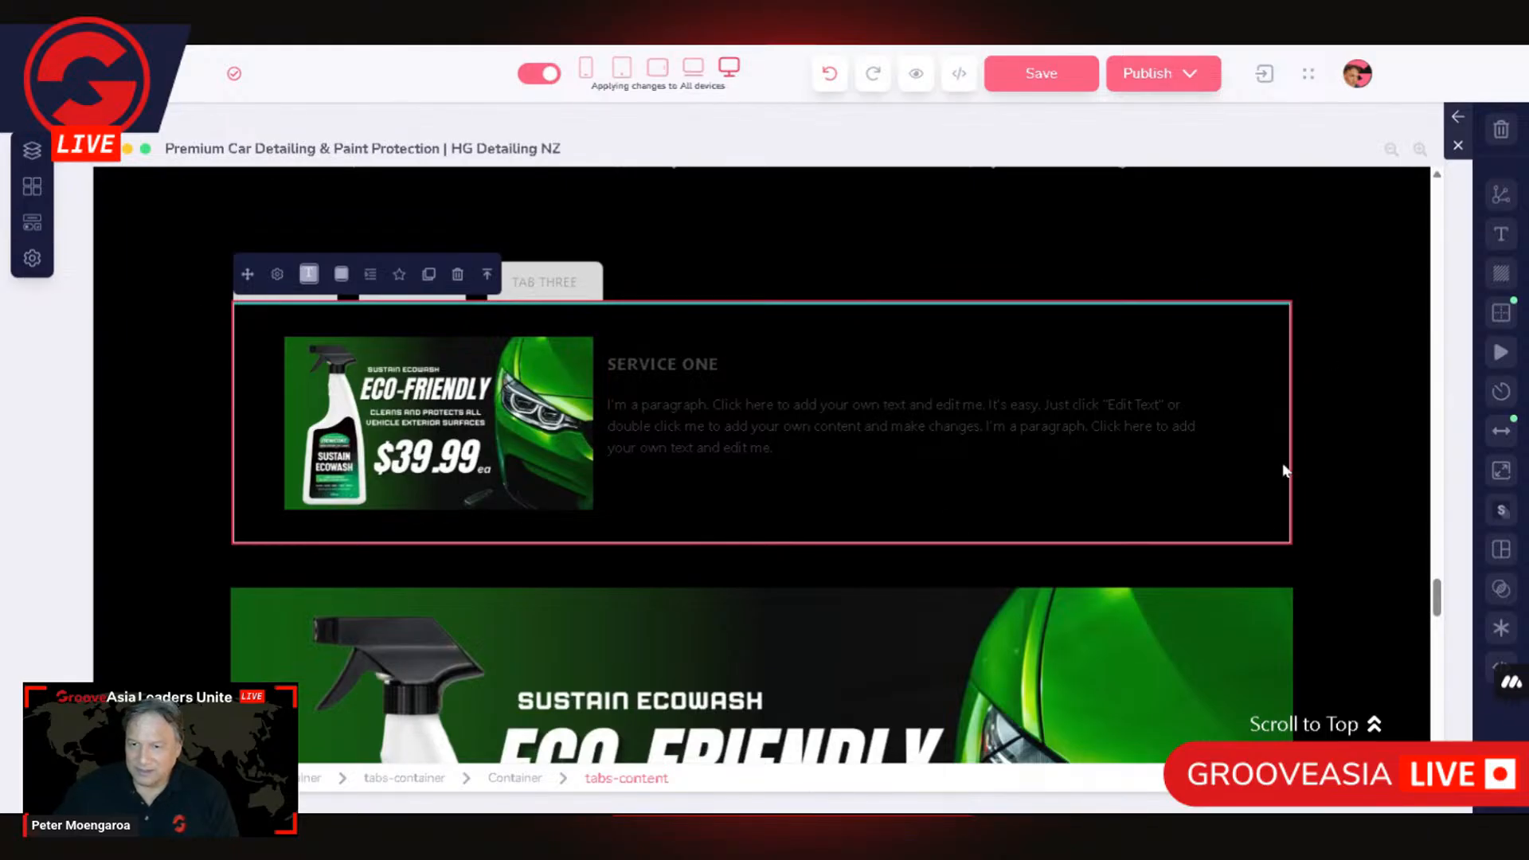
click(1505, 440)
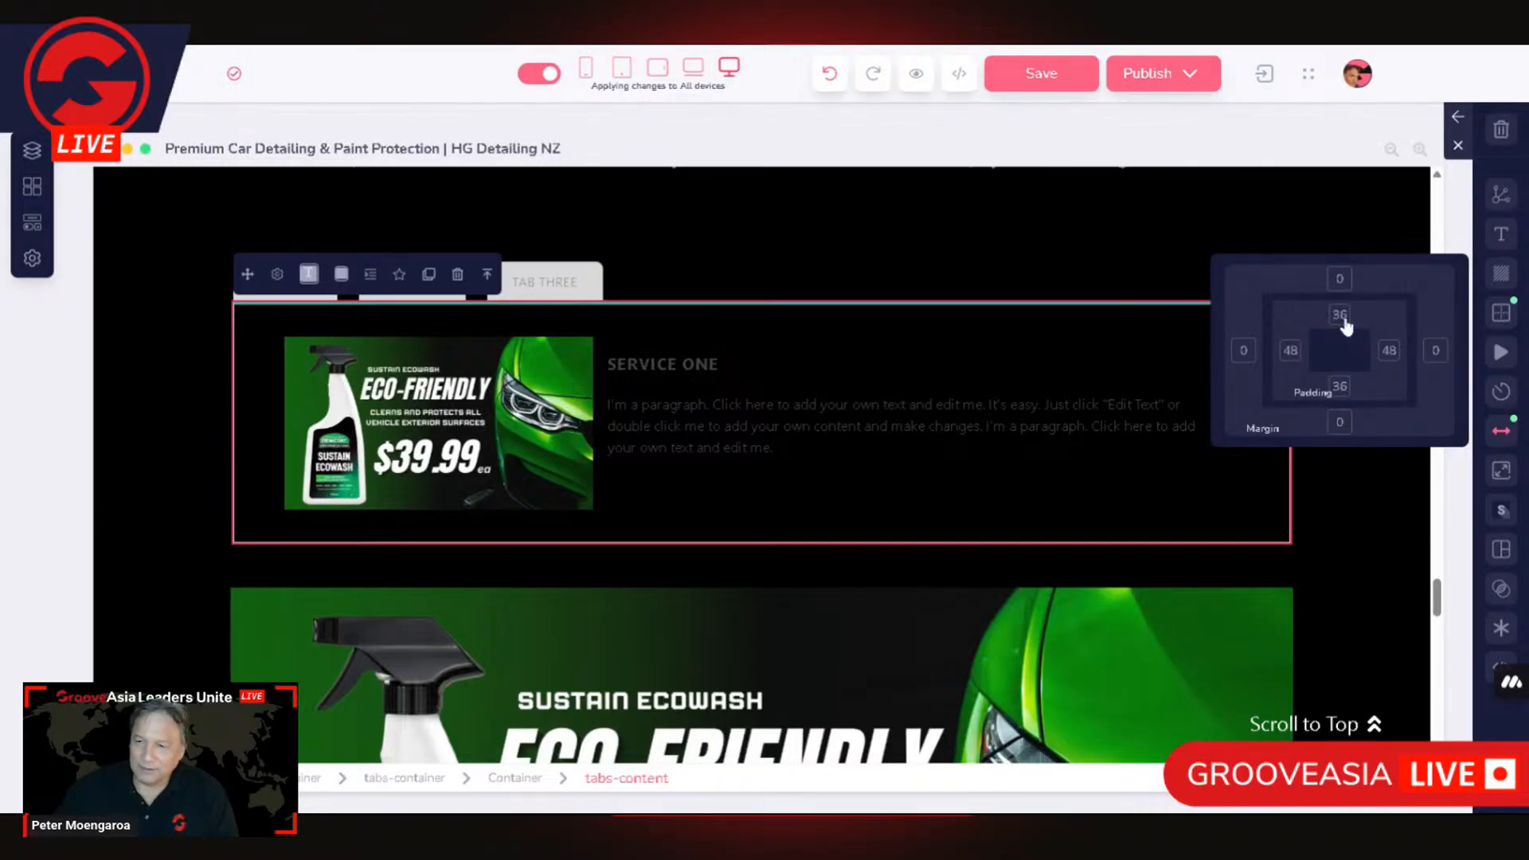
click(1293, 351)
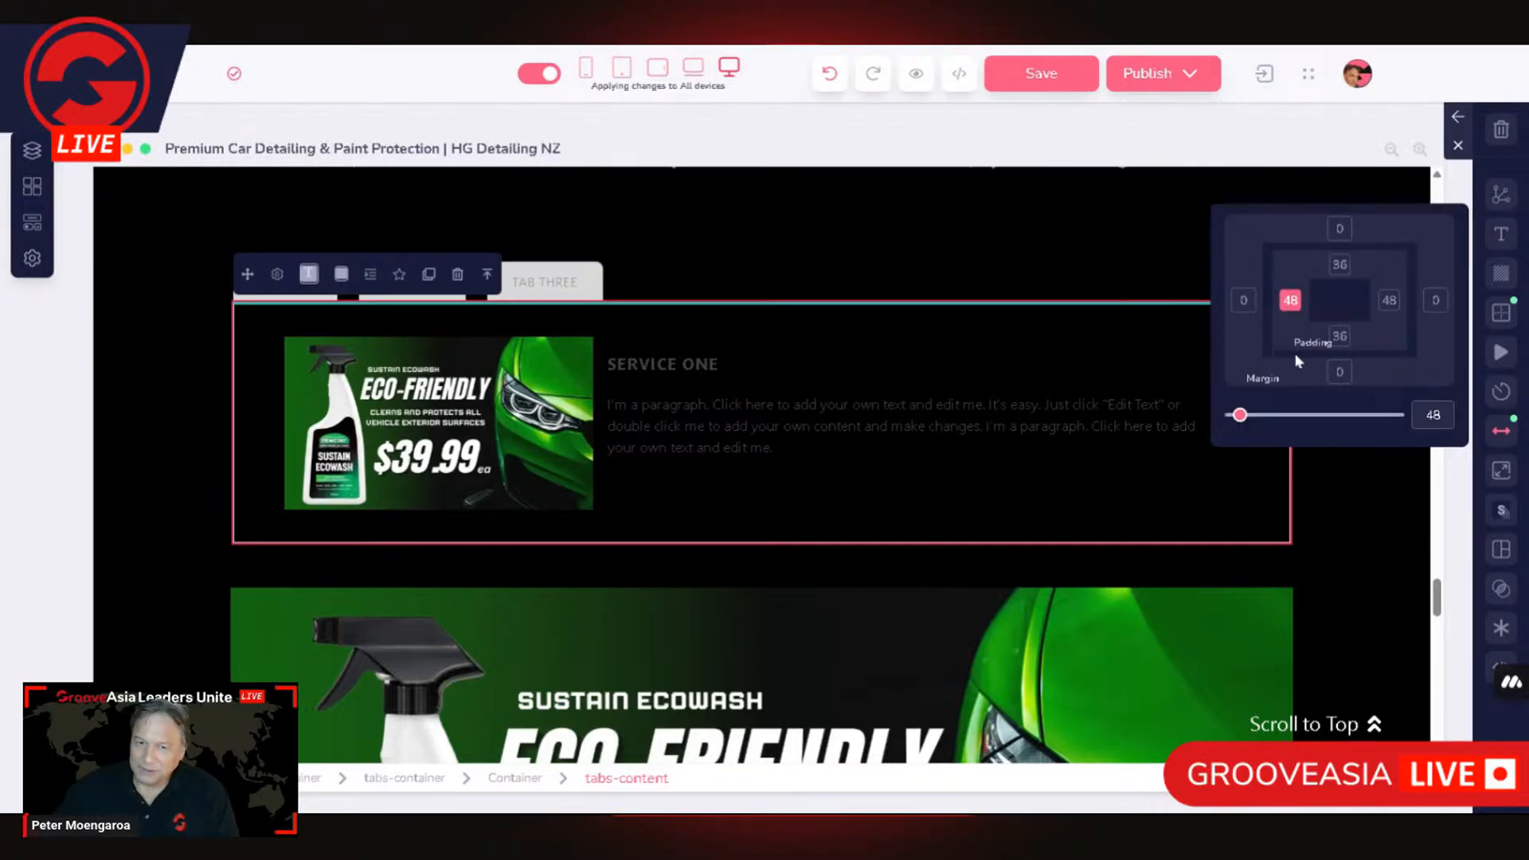
click(1341, 338)
click(1391, 301)
click(1343, 266)
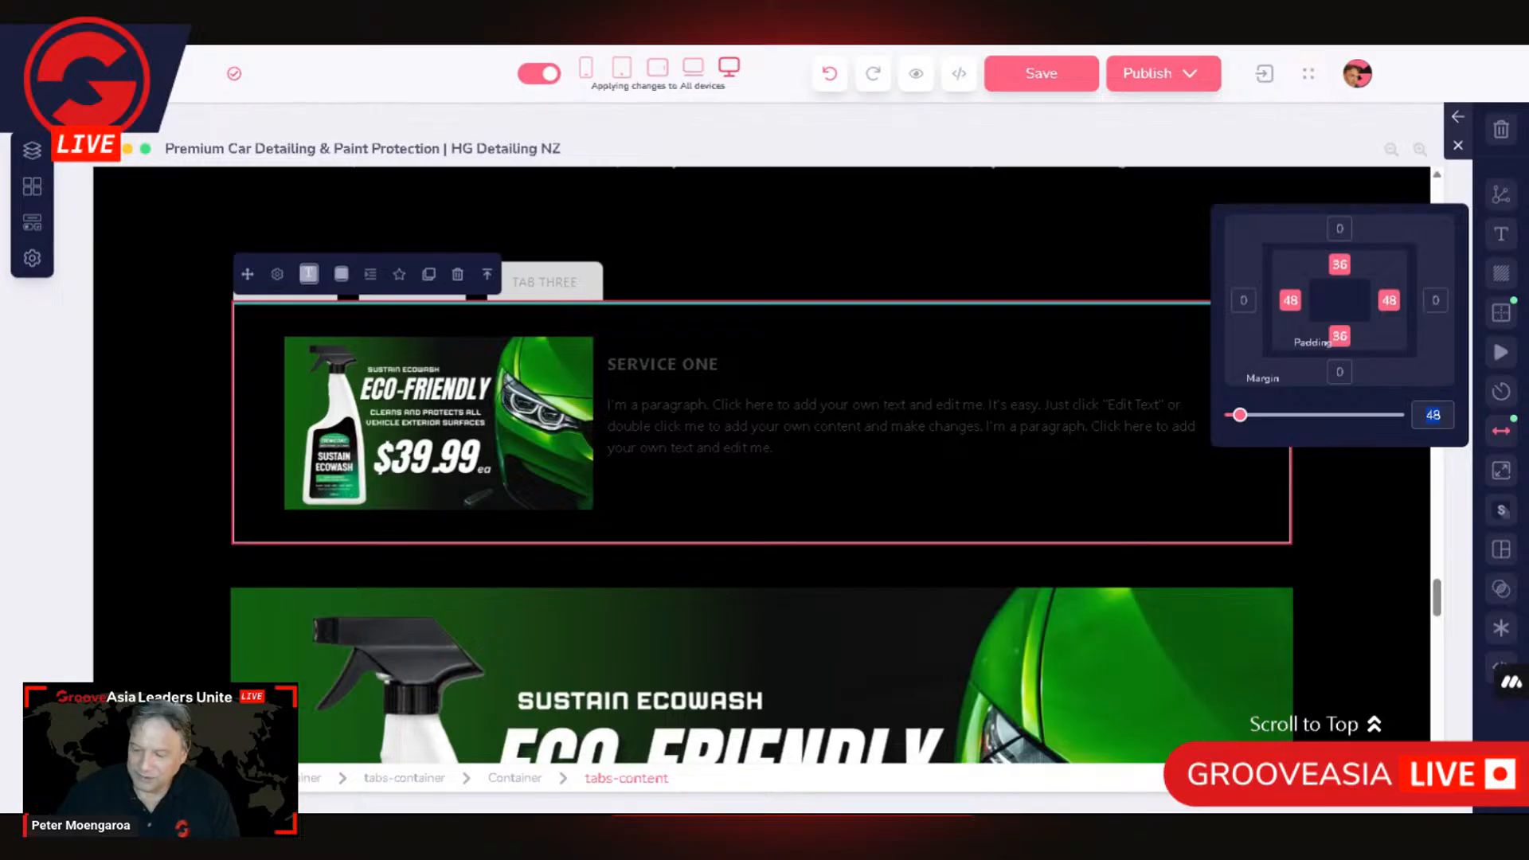
text(20)
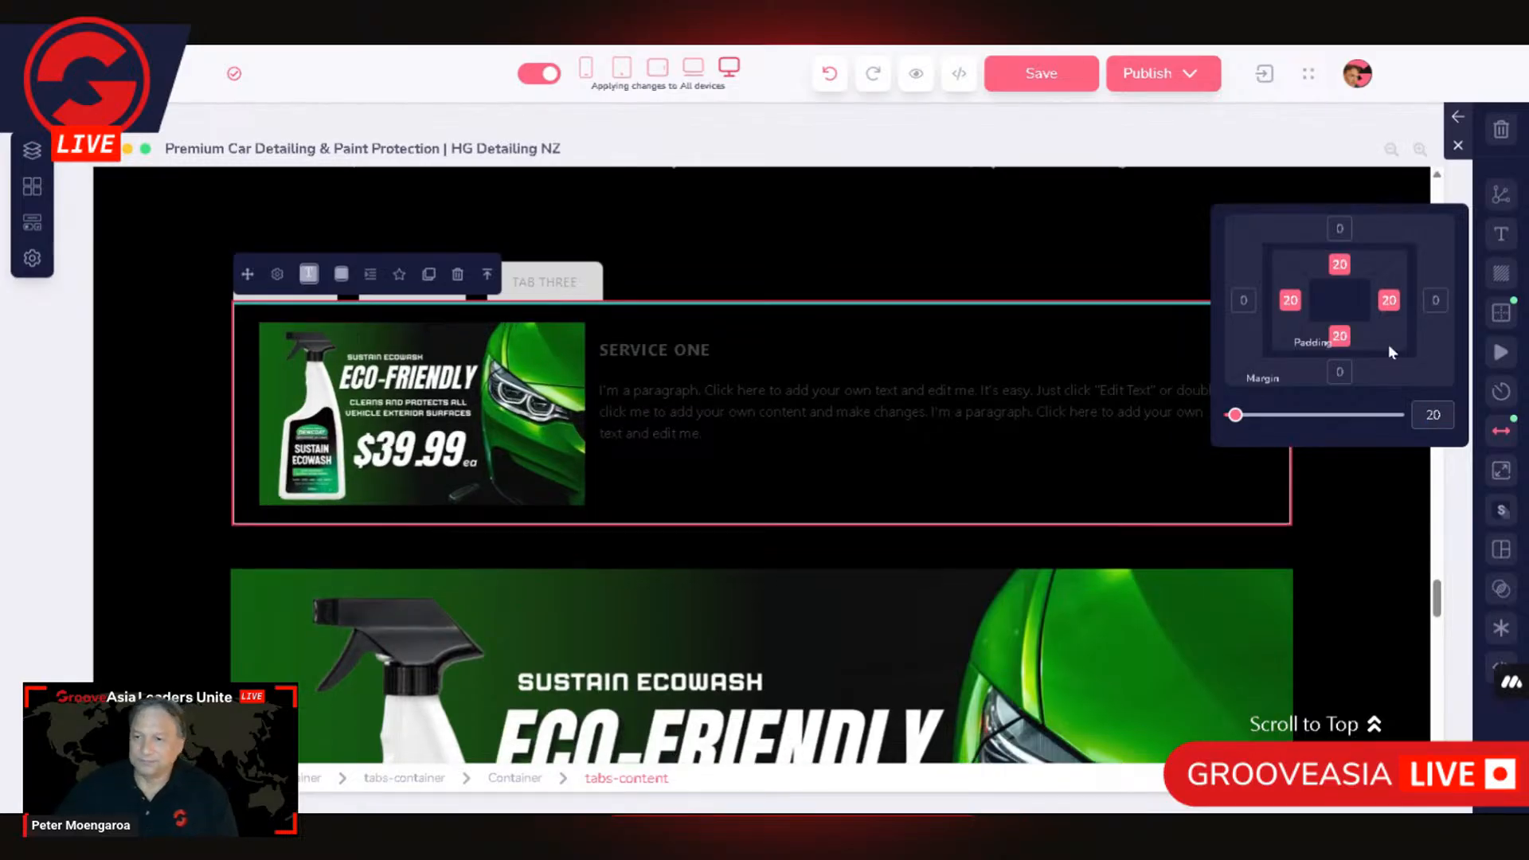
click(886, 237)
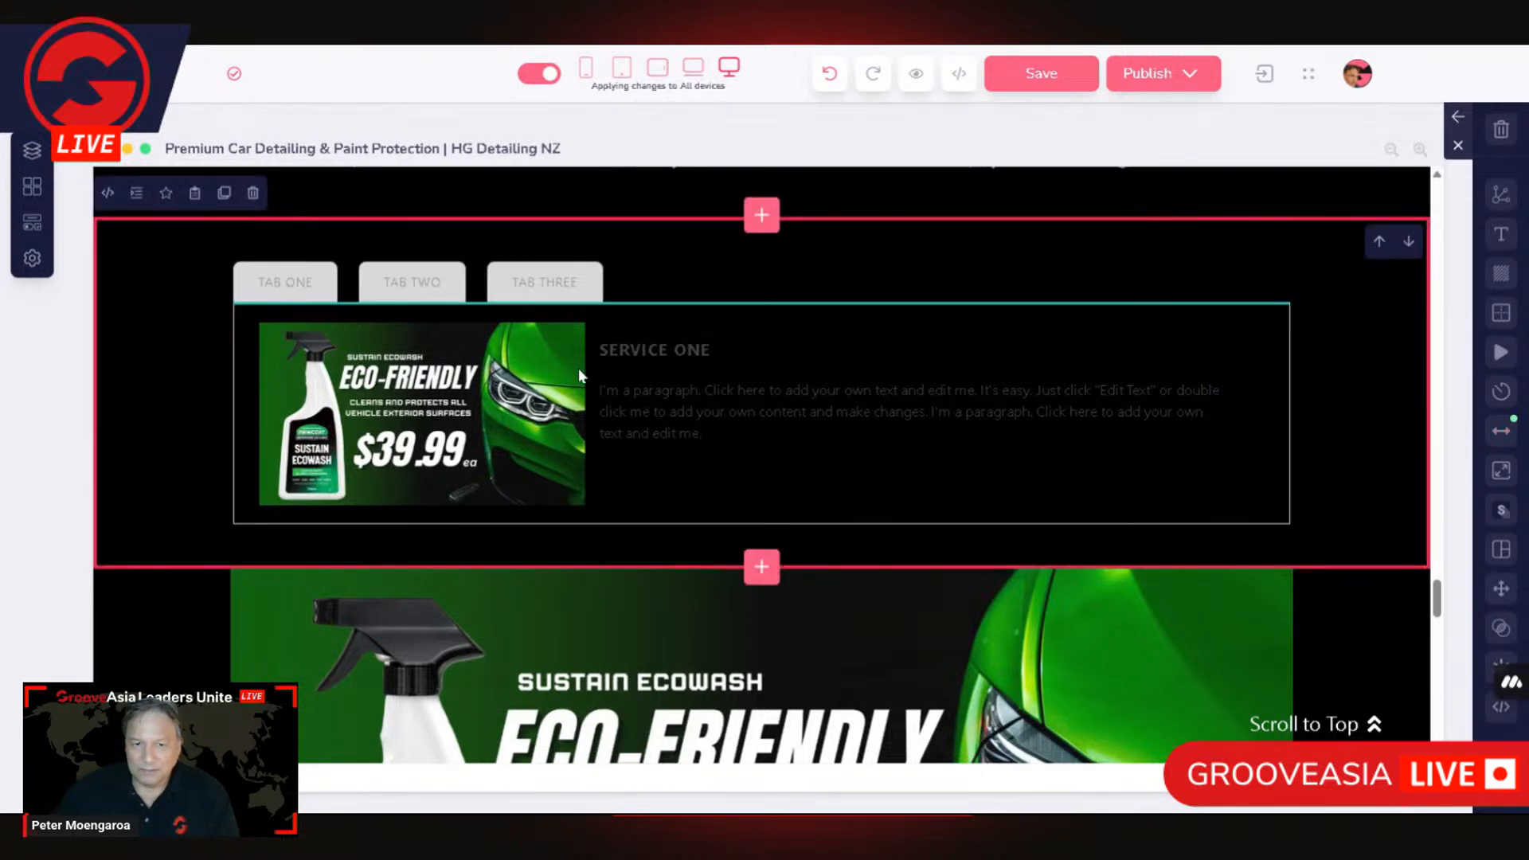
Step: Try 30 for the top and bottom padding of the tabs-content element, and settle on 25
click(562, 482)
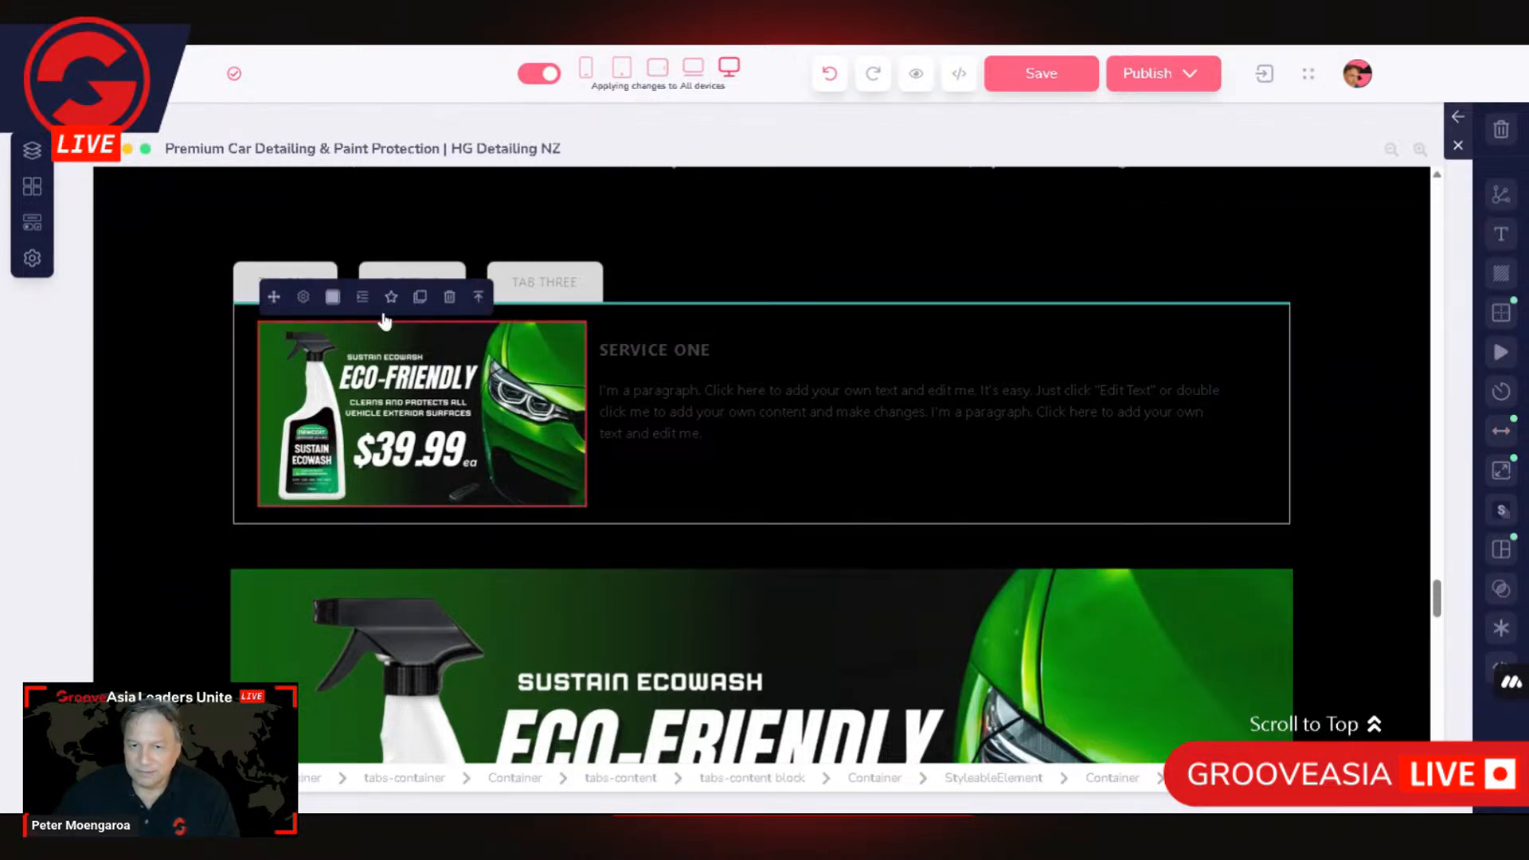
click(241, 338)
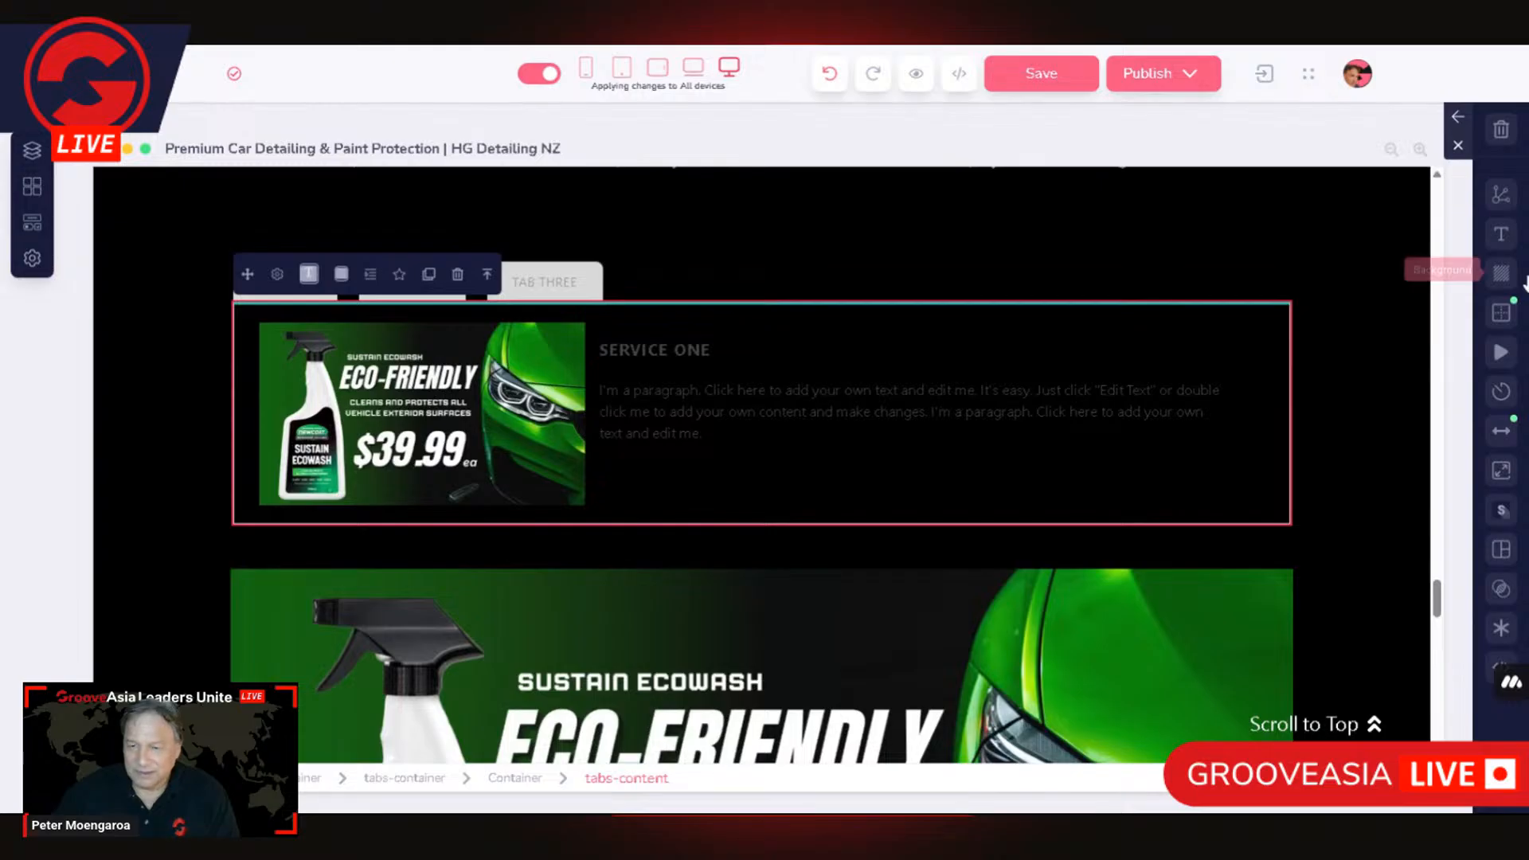
click(1501, 430)
click(1338, 316)
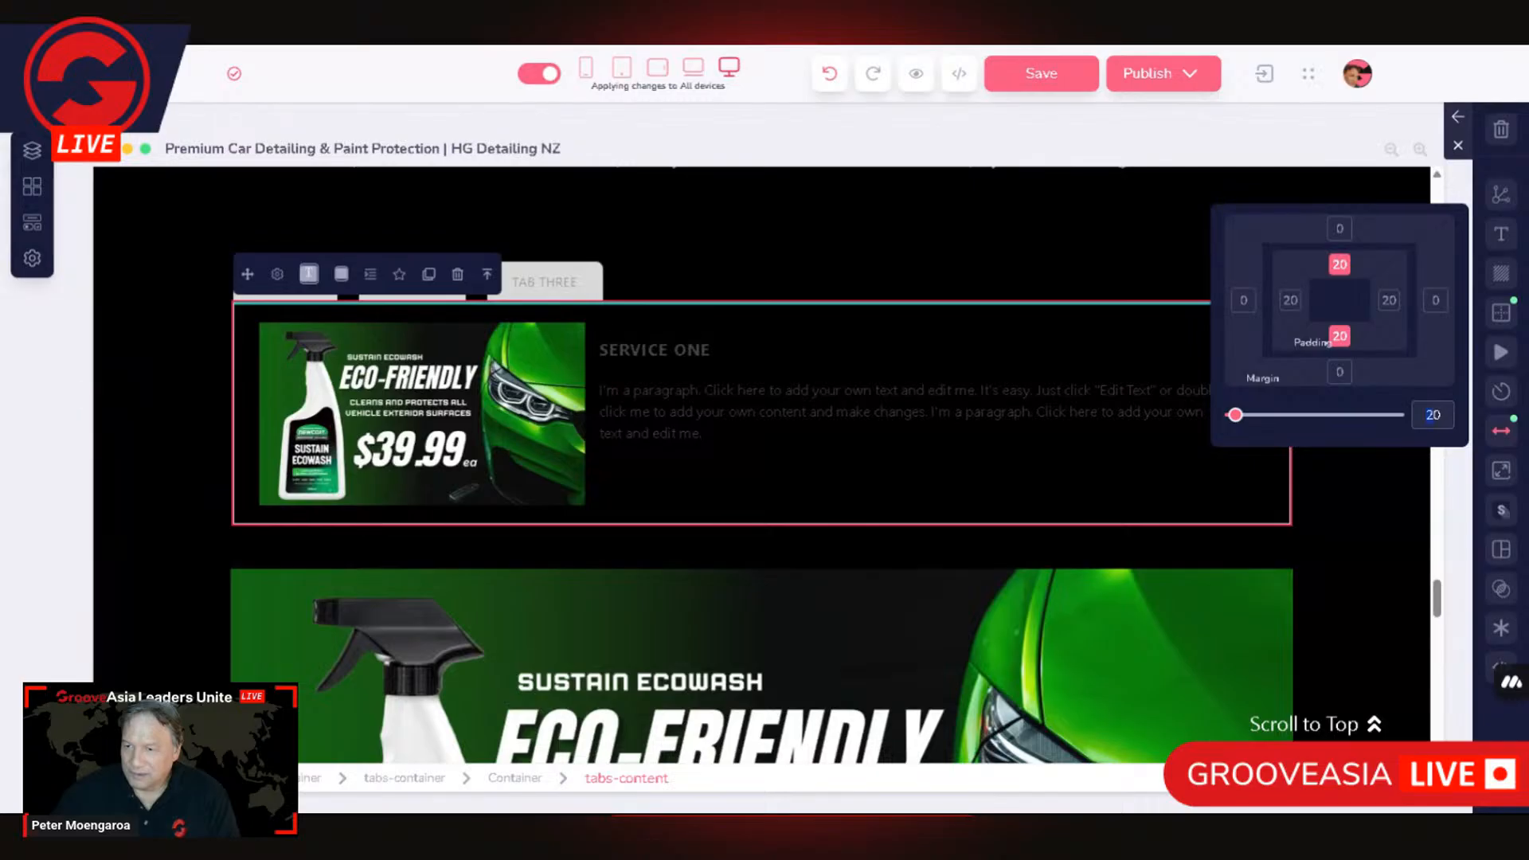
text(30)
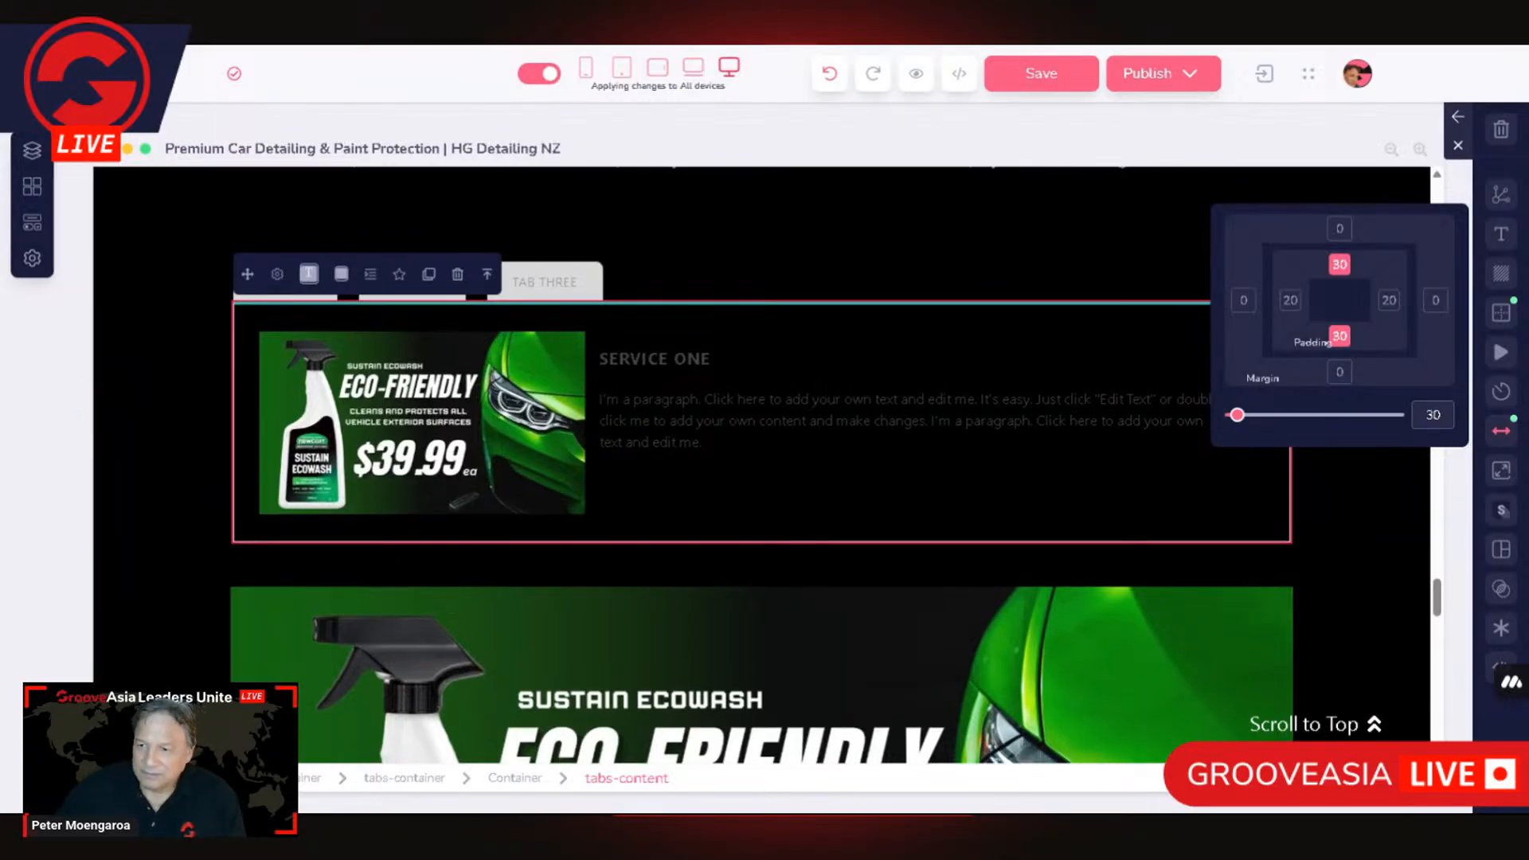
text(25)
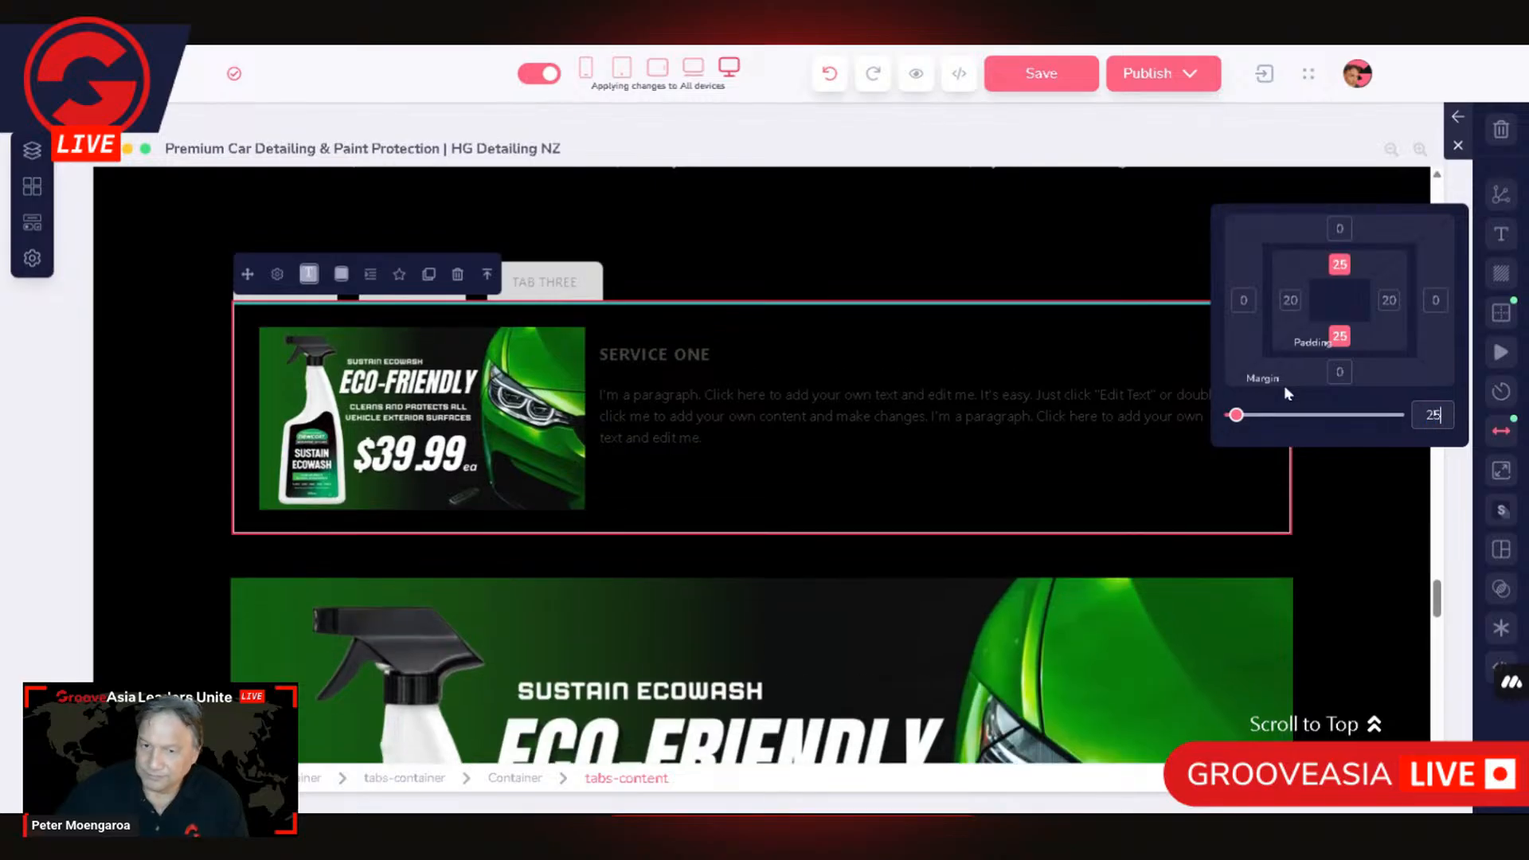
Step: Examine the tabs-content element's size settings and move up to its parent container
click(868, 468)
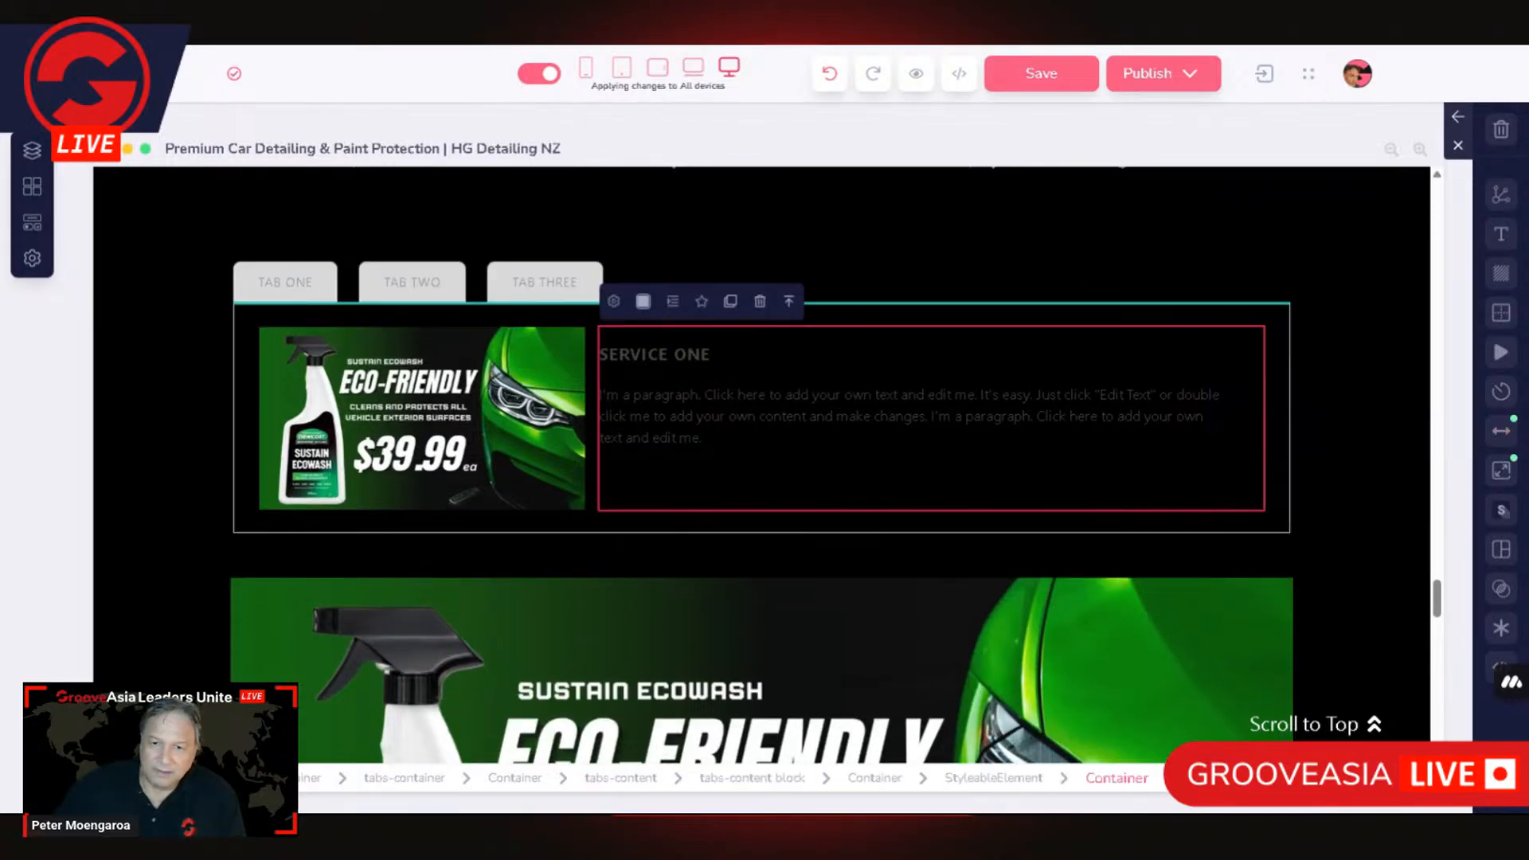
click(497, 454)
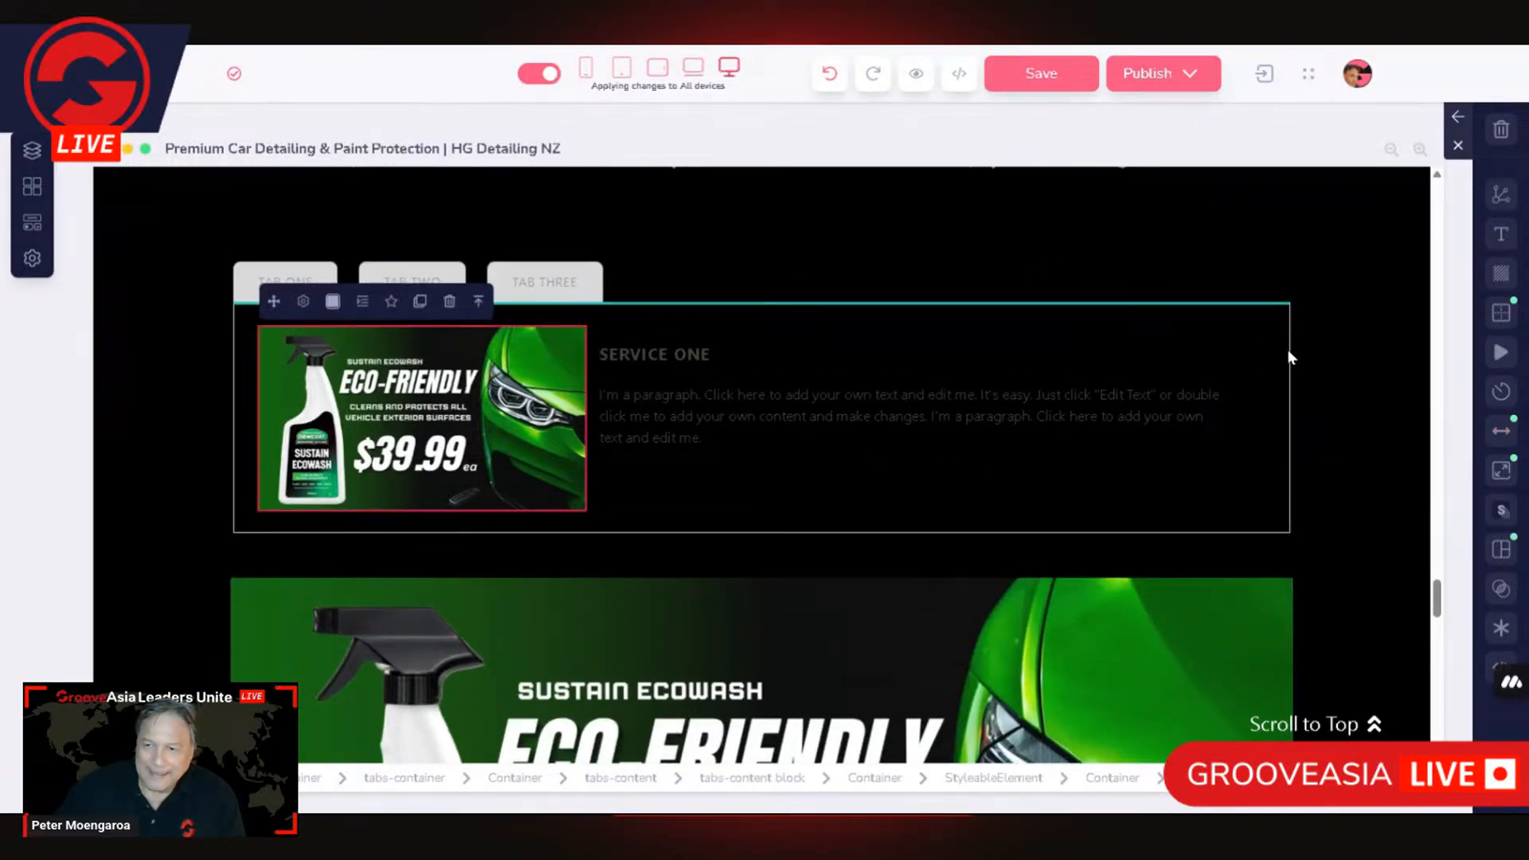
click(1287, 351)
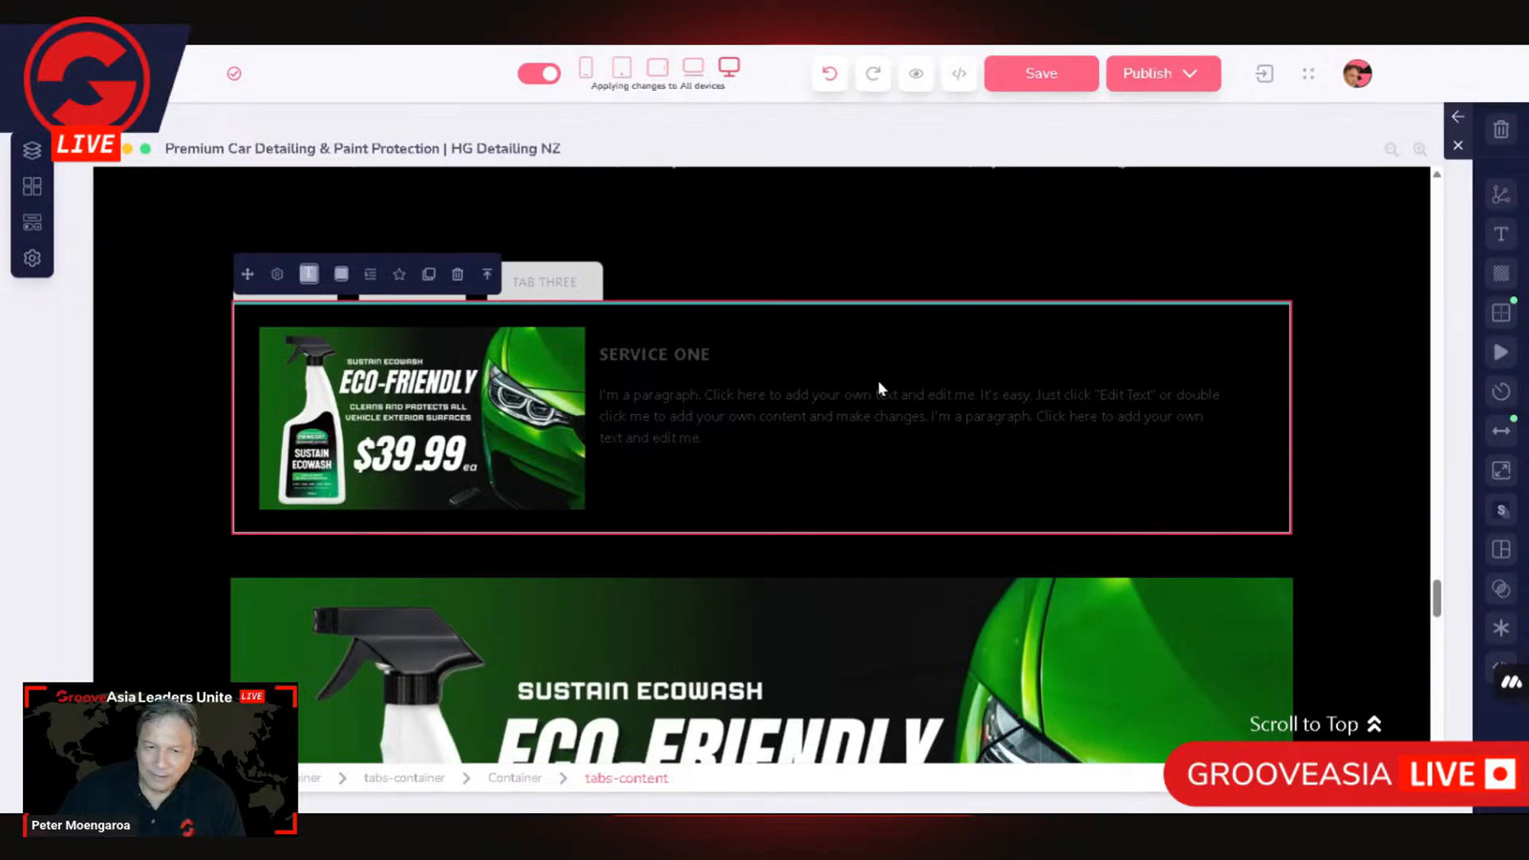
scroll(1092, 363, down, 5)
scroll(1092, 410, up, 6)
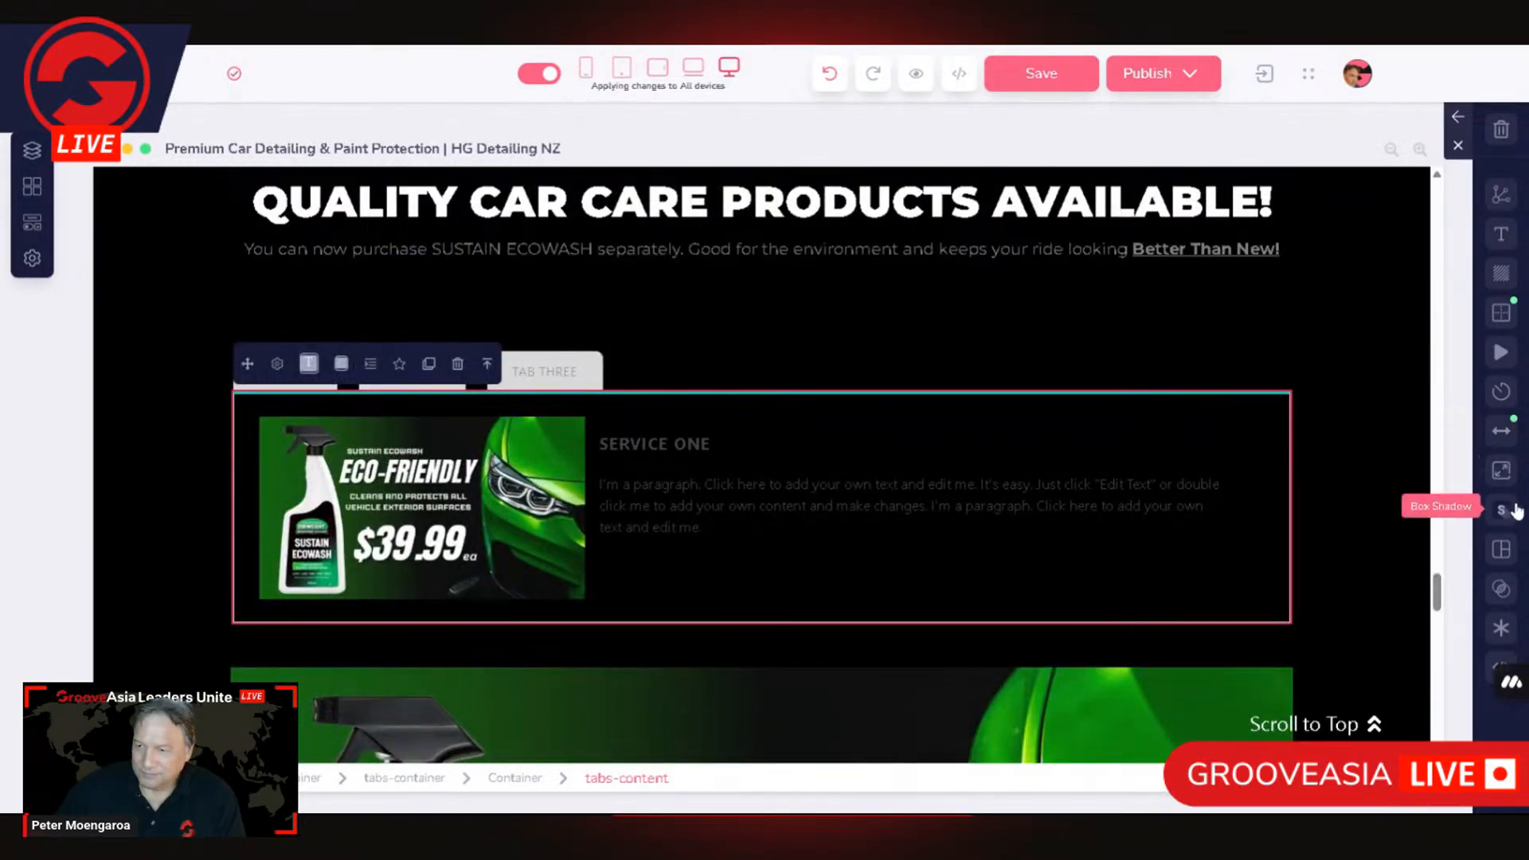
click(1502, 480)
scroll(1254, 585, down, 2)
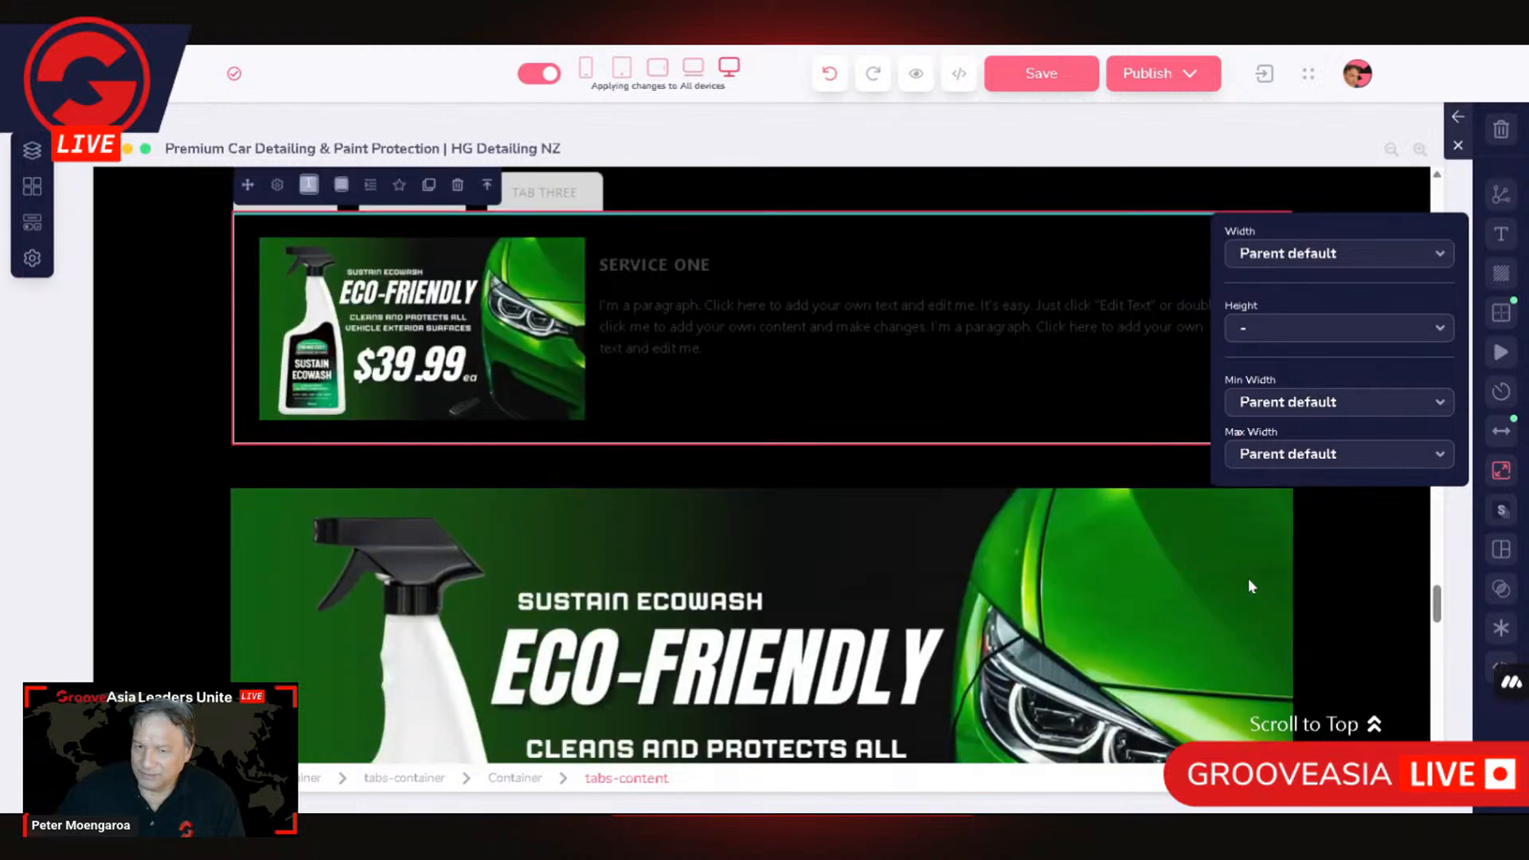
click(578, 381)
click(514, 791)
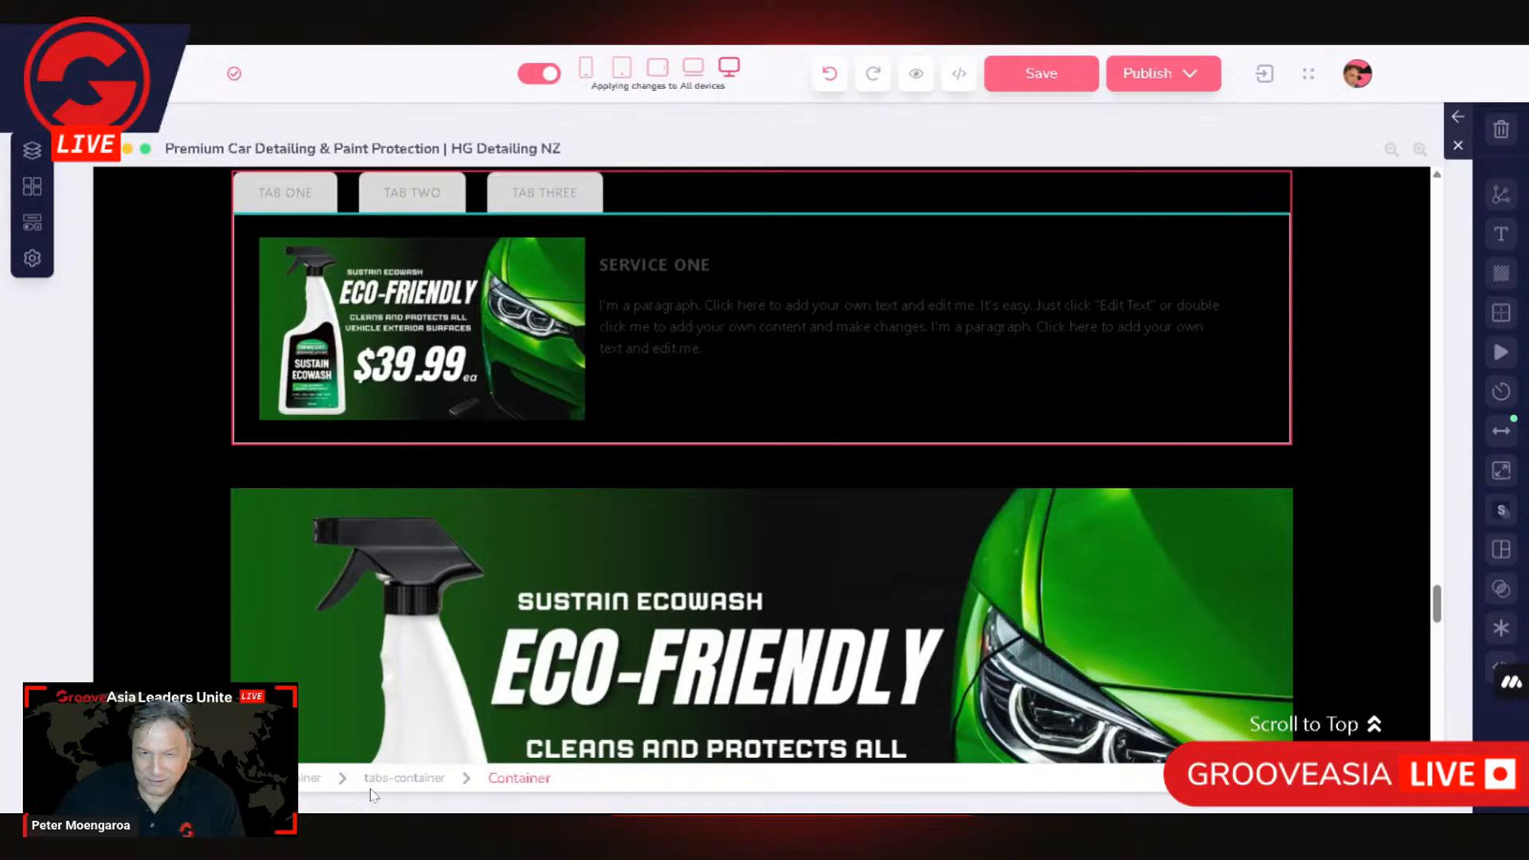
Step: Set the outermost container around the tabs to a height of 100% relative to parent and a max width of 100%
click(686, 490)
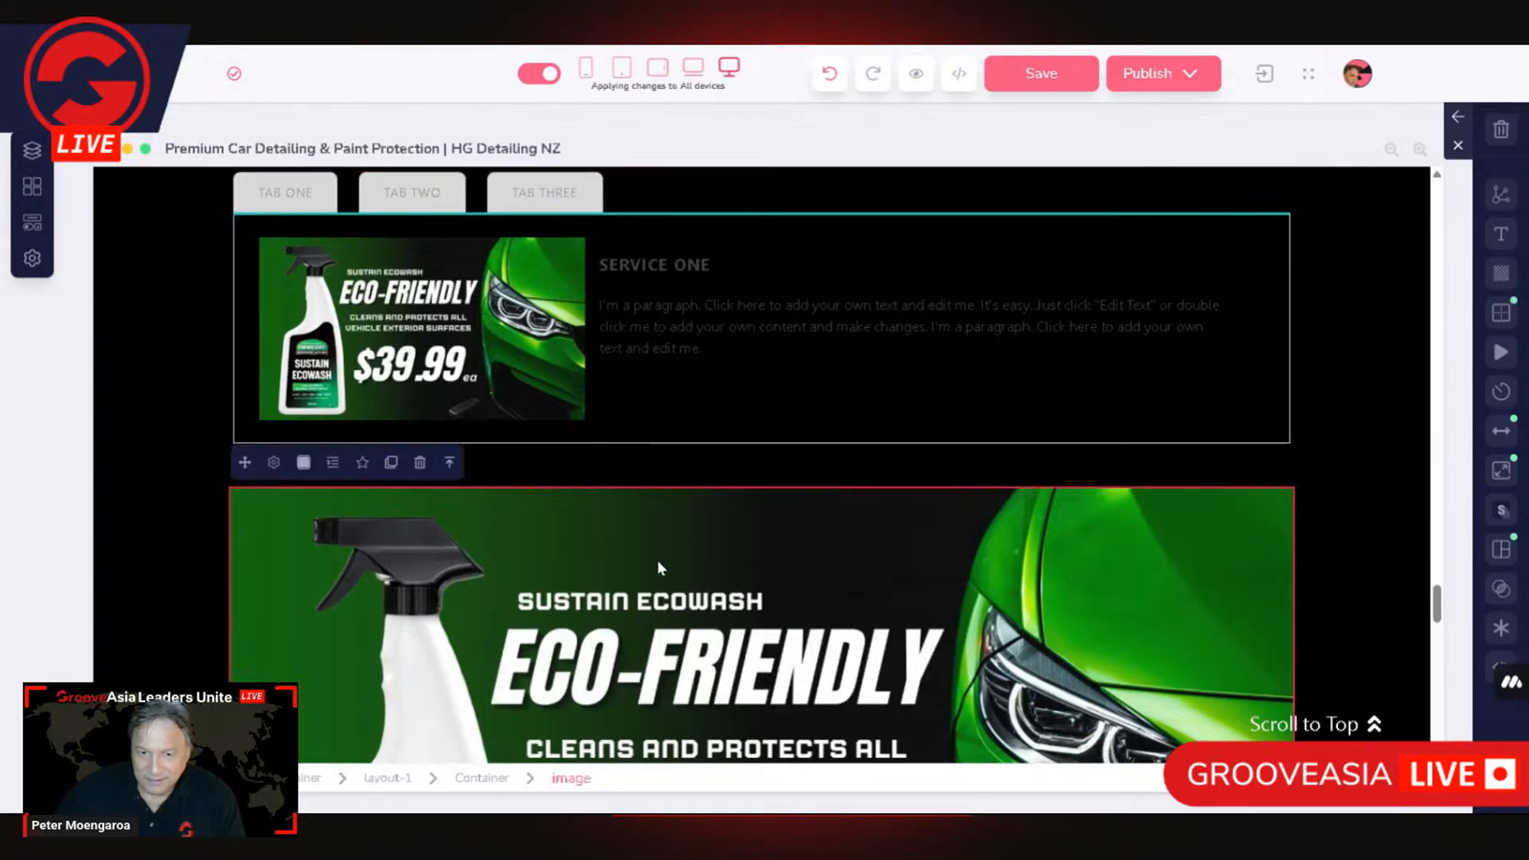
click(696, 350)
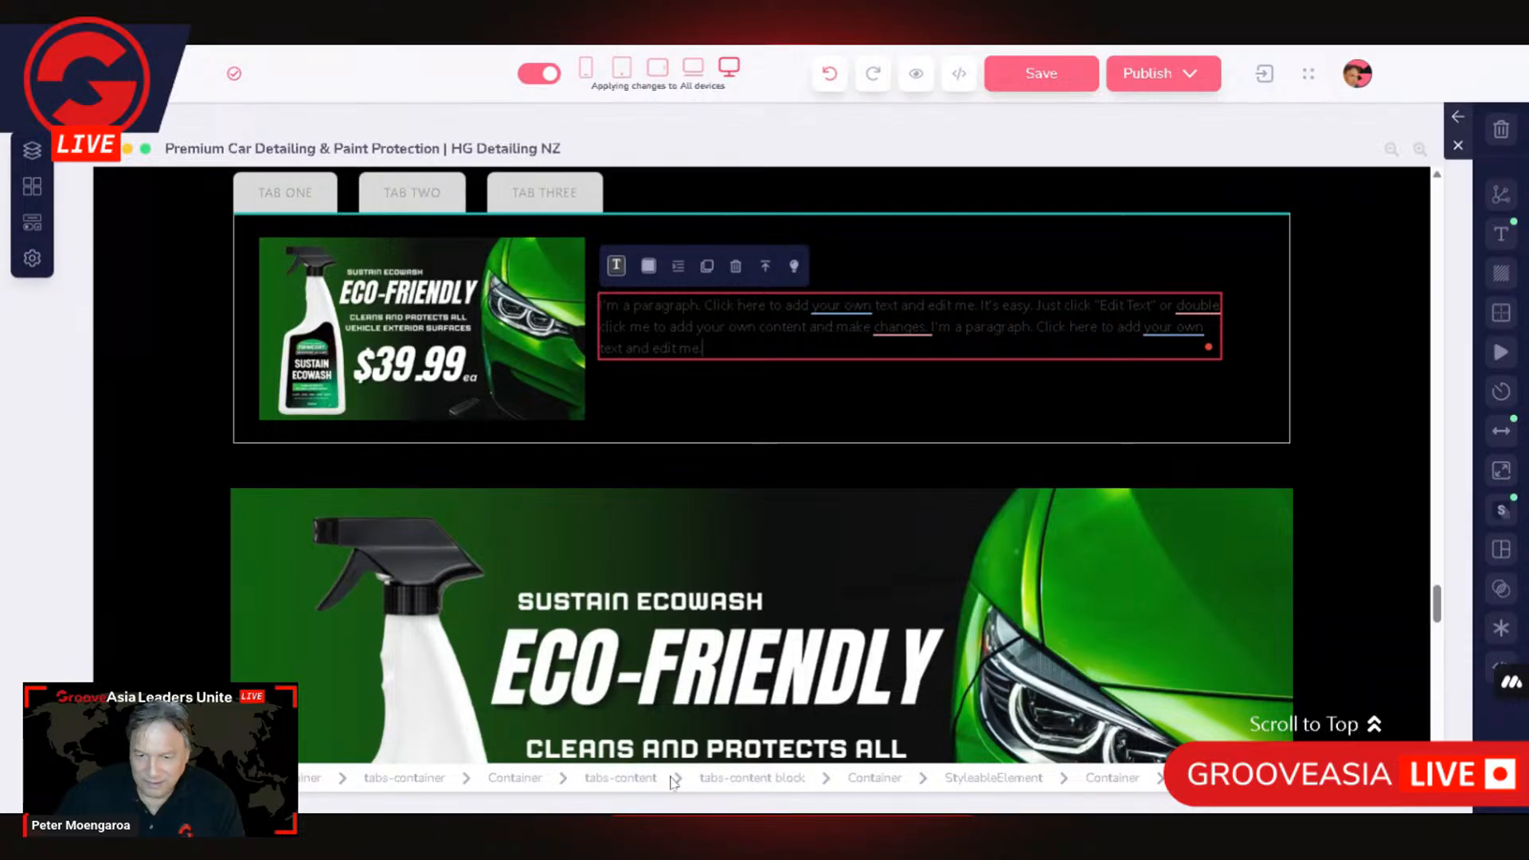
click(622, 782)
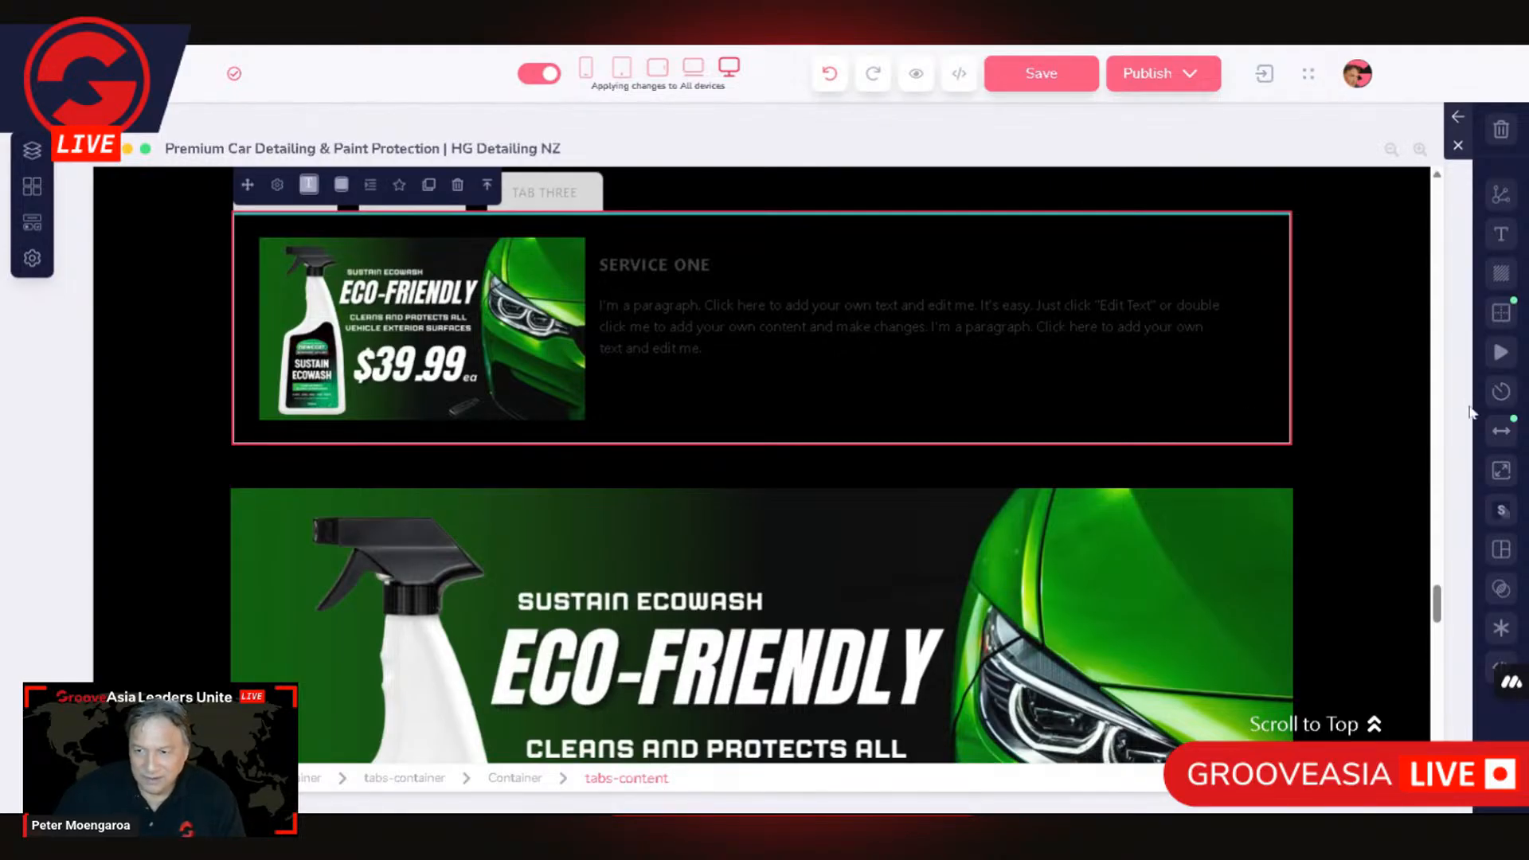
click(1505, 476)
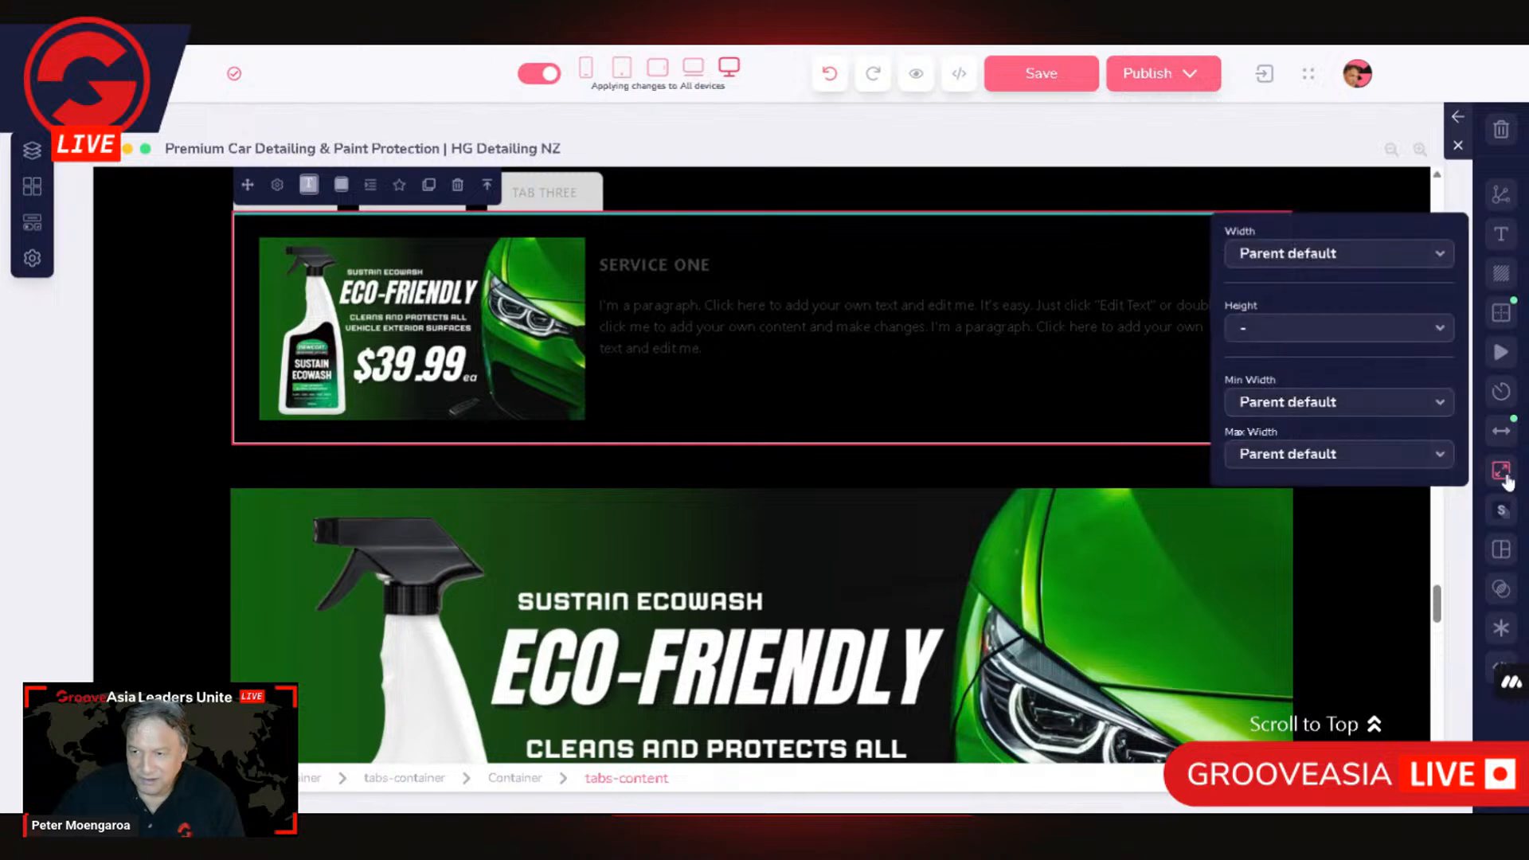
click(518, 778)
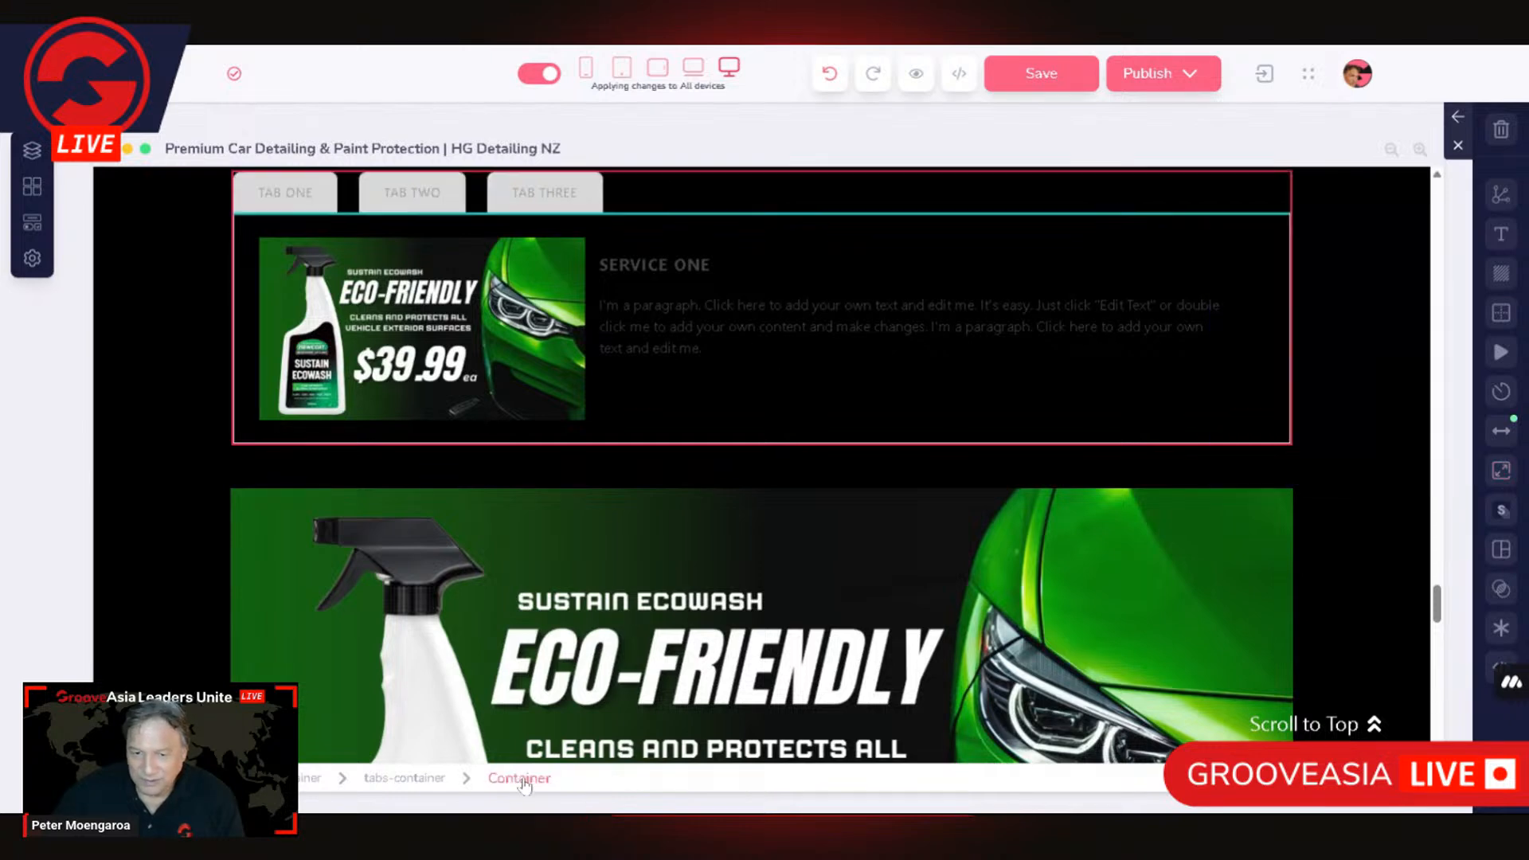
click(311, 780)
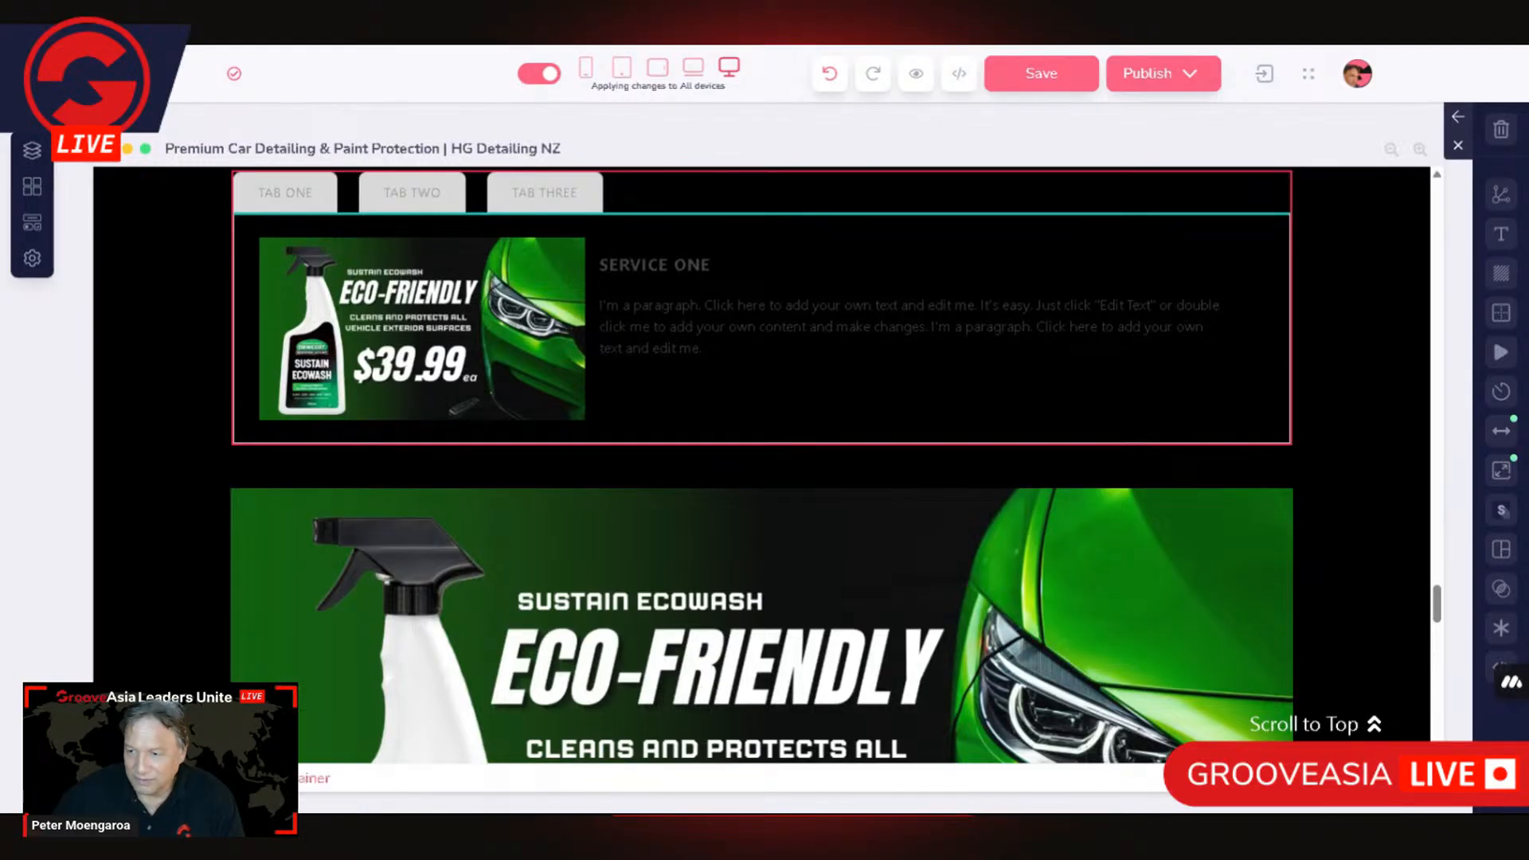
click(1501, 469)
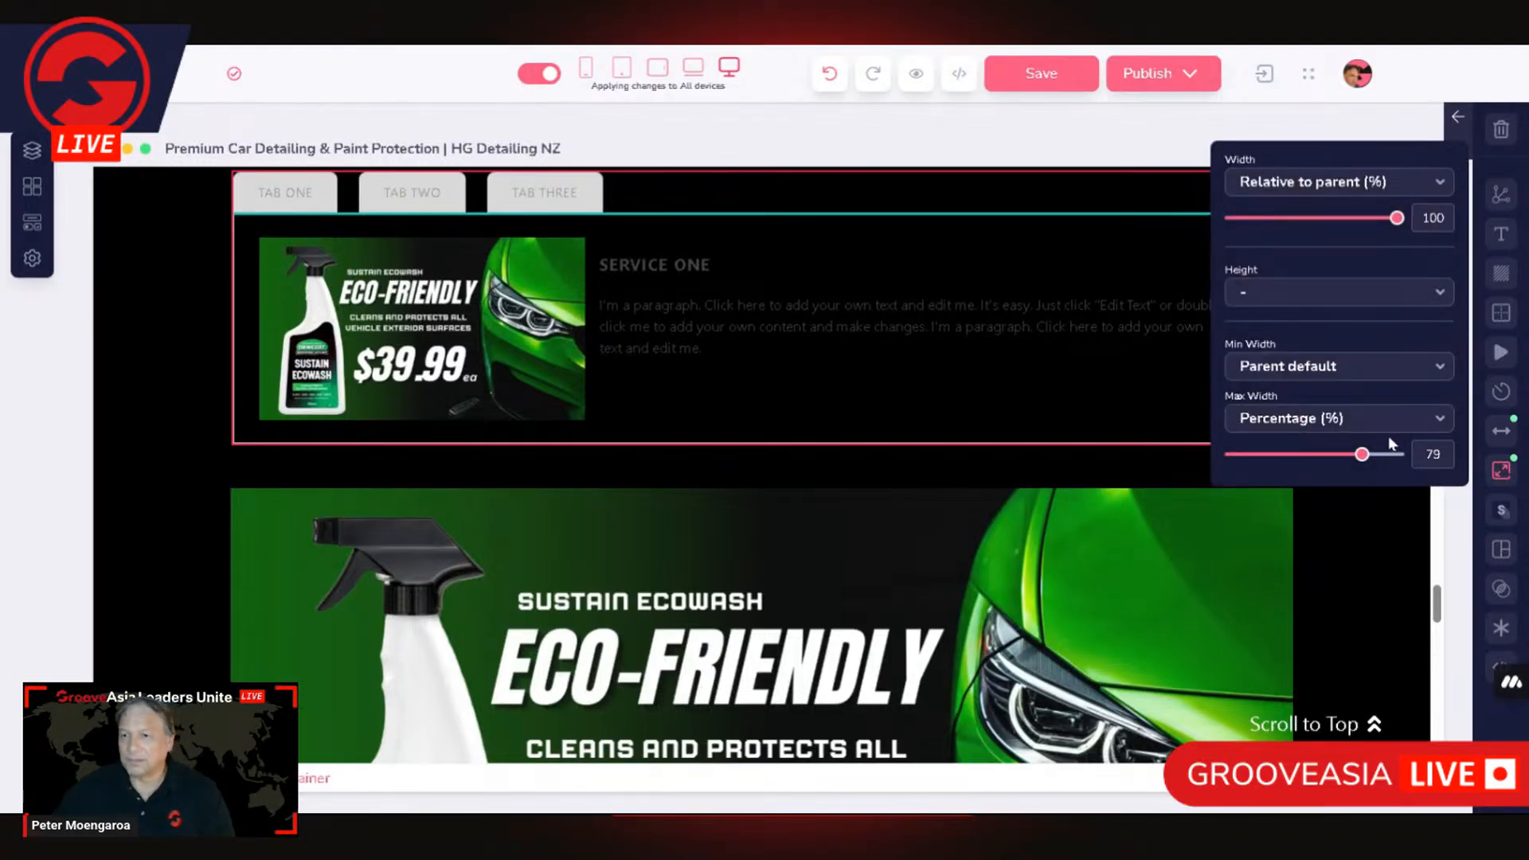
click(1294, 299)
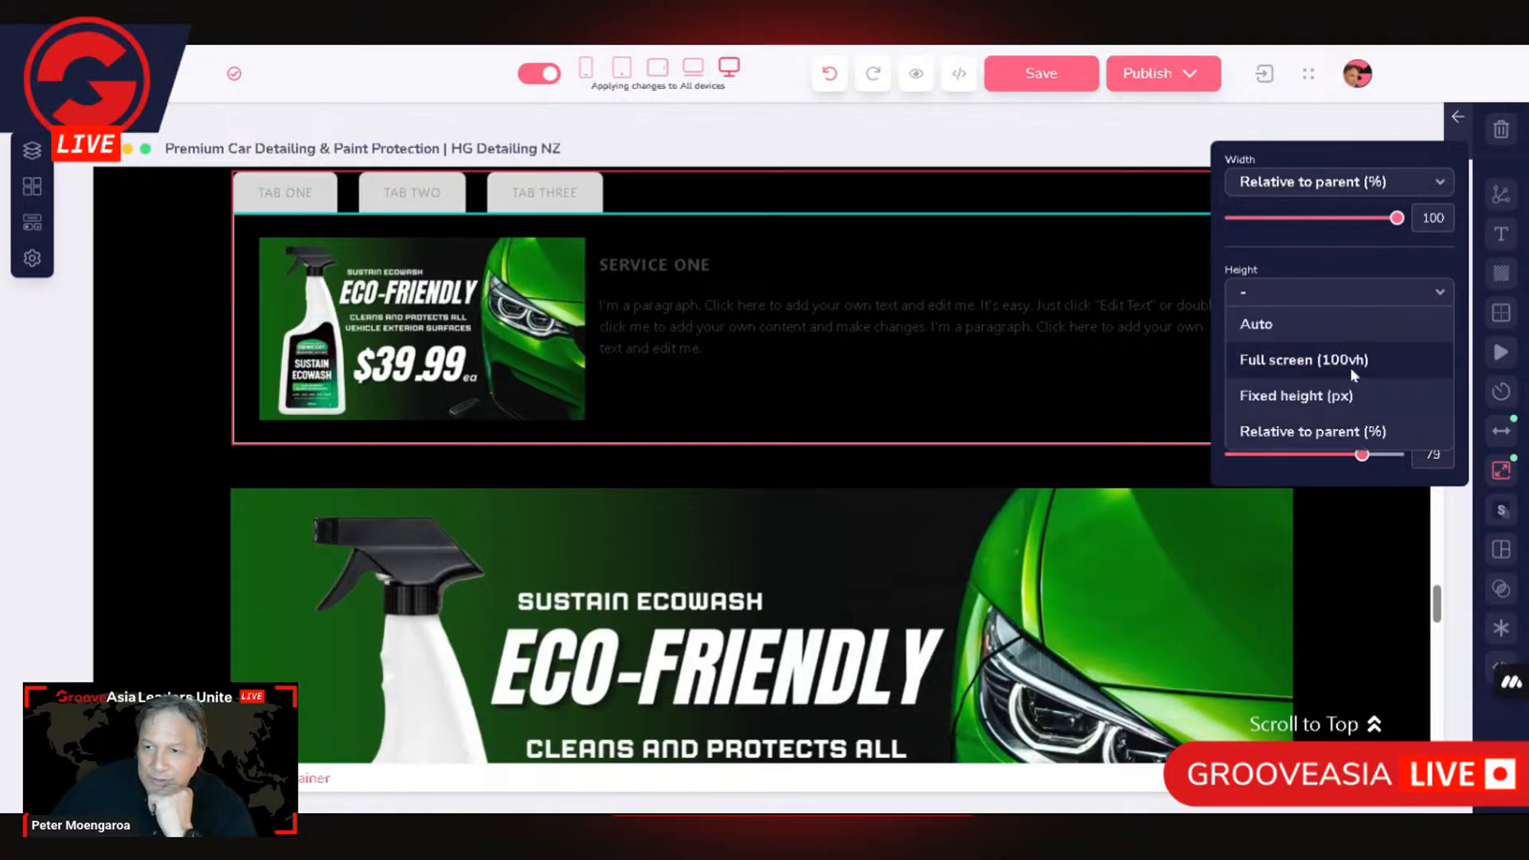
click(1349, 450)
drag(1355, 478, 1393, 478)
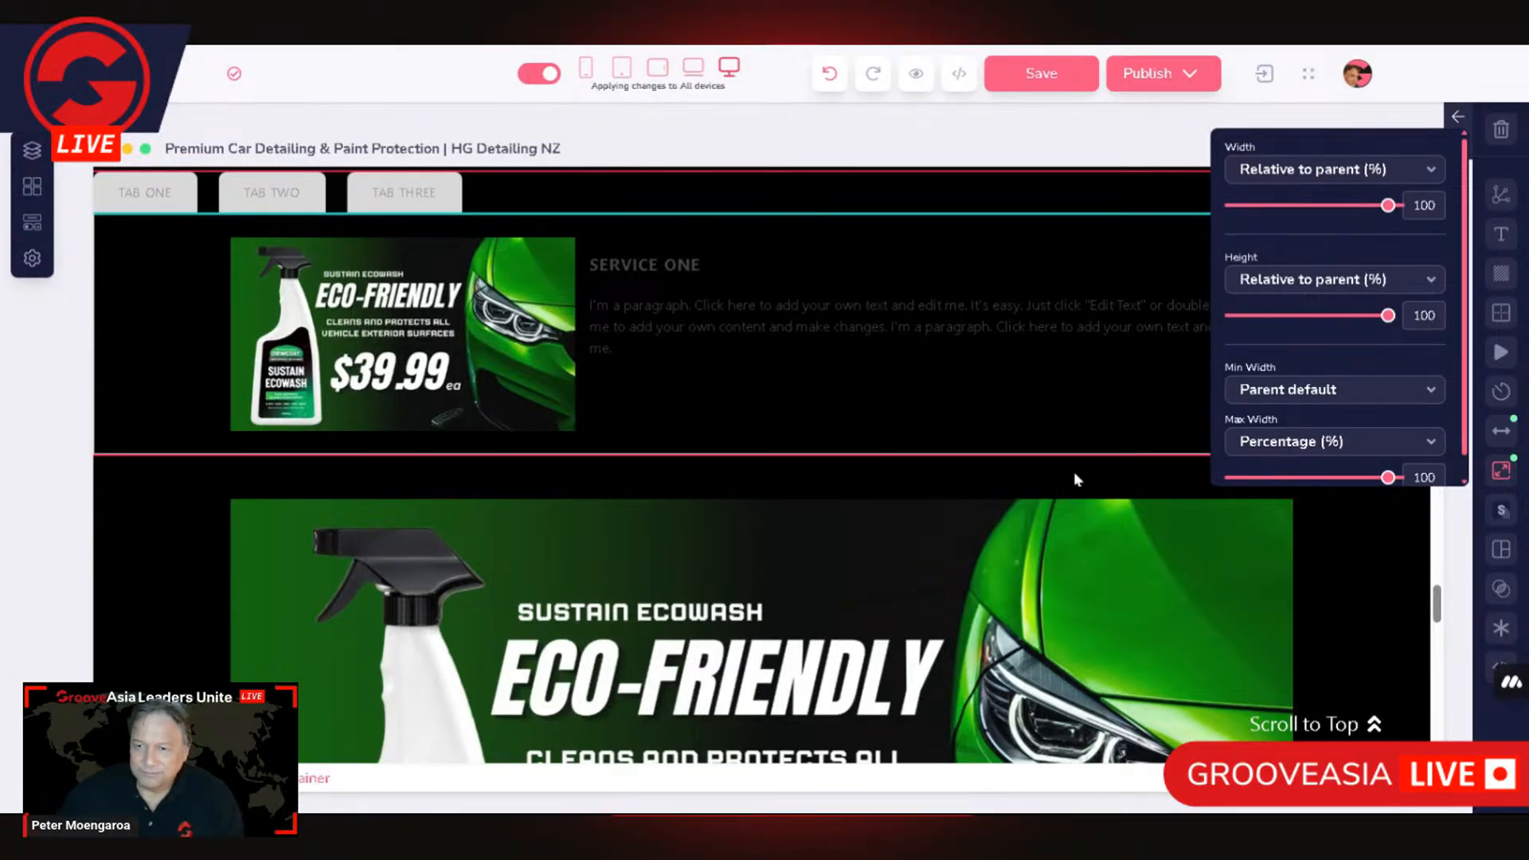
Step: Select the container inside the tabs-content block and set its max width to a percentage of 83
click(571, 400)
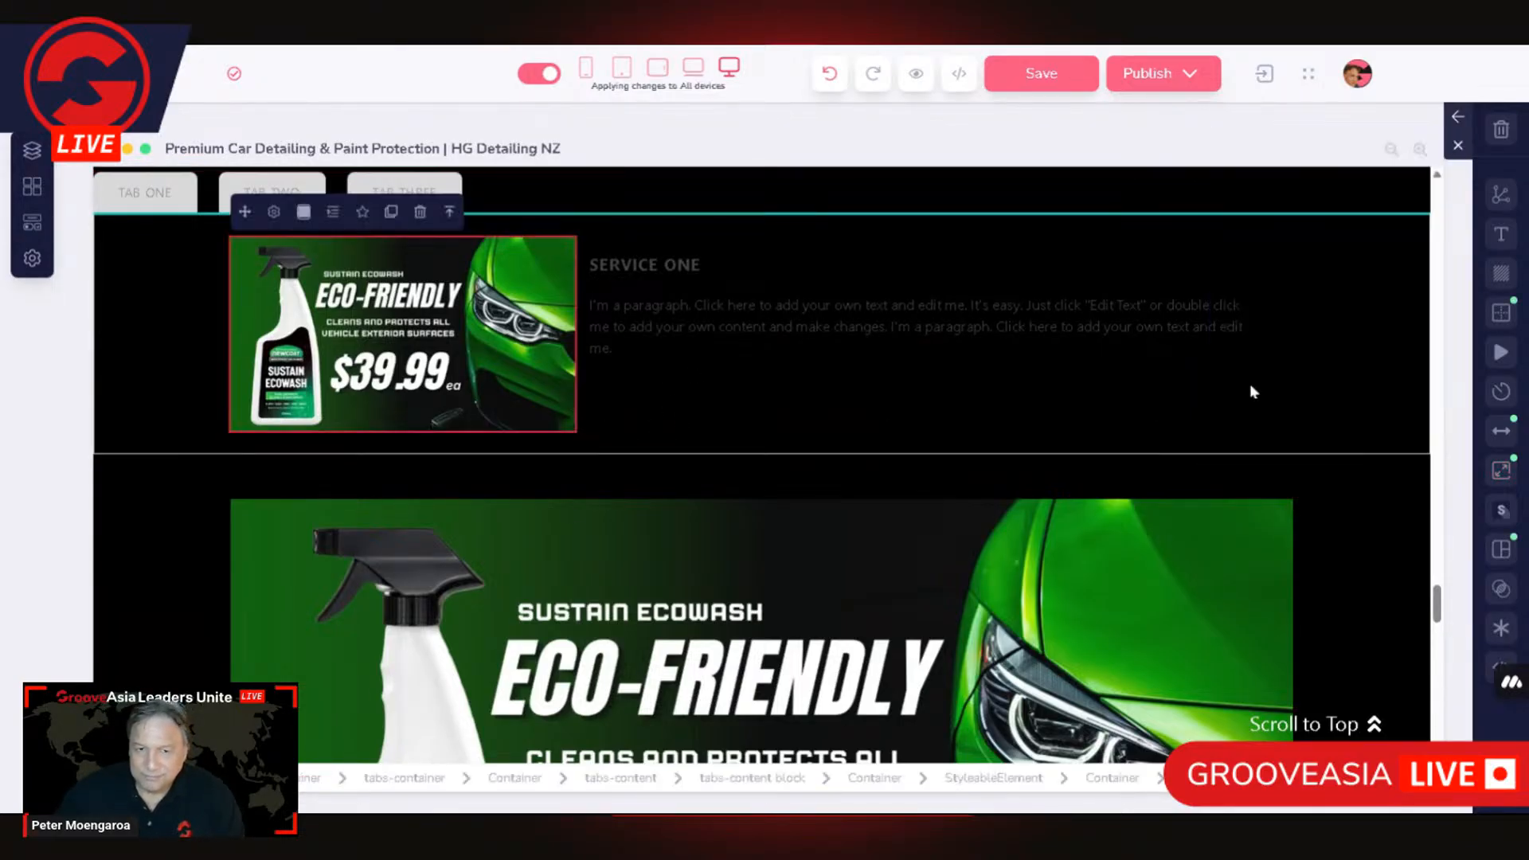
click(450, 213)
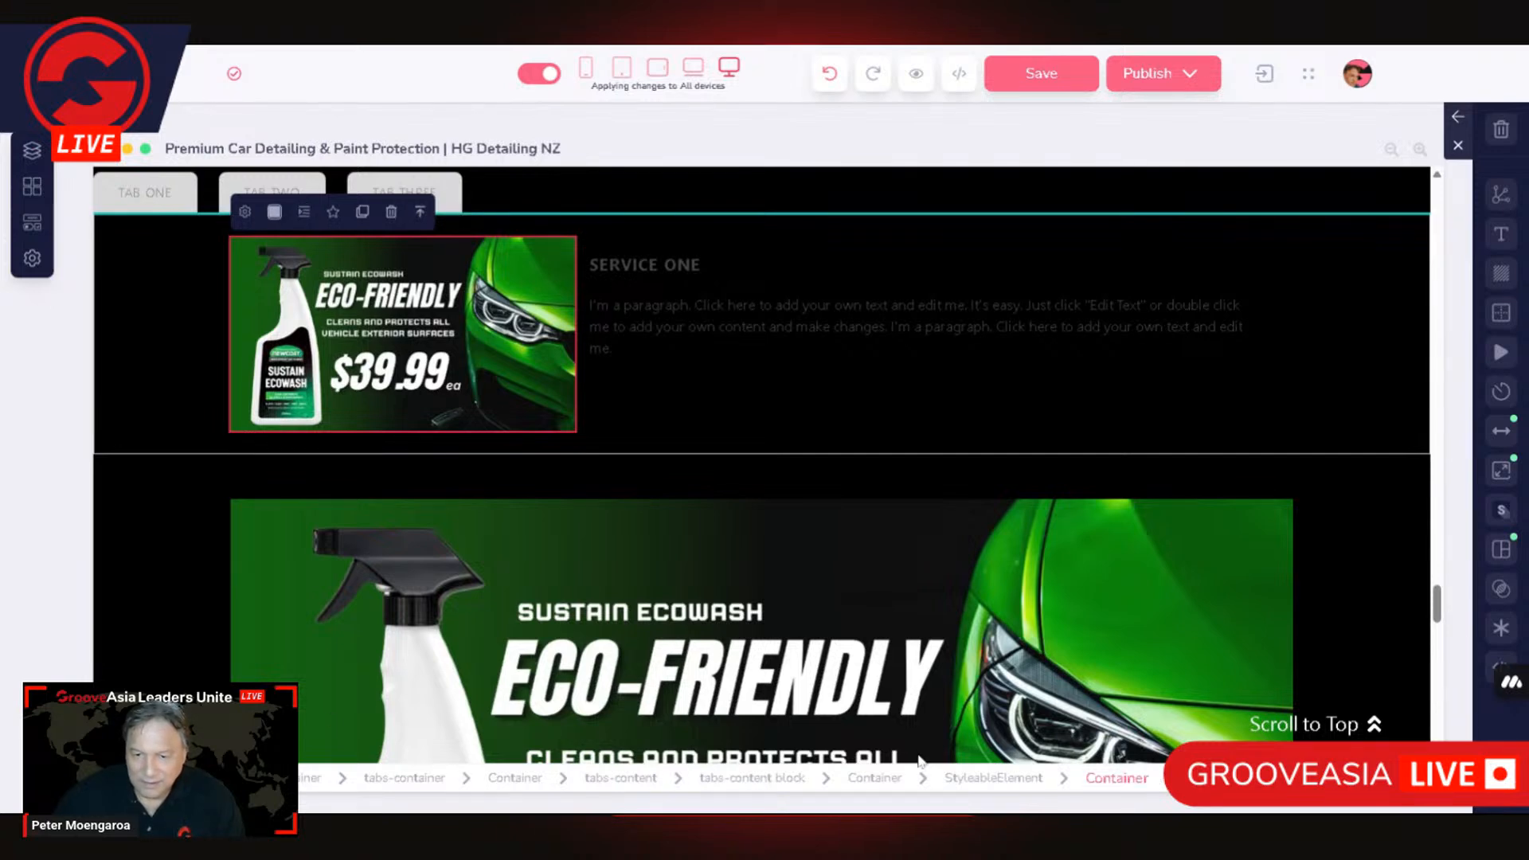
click(885, 779)
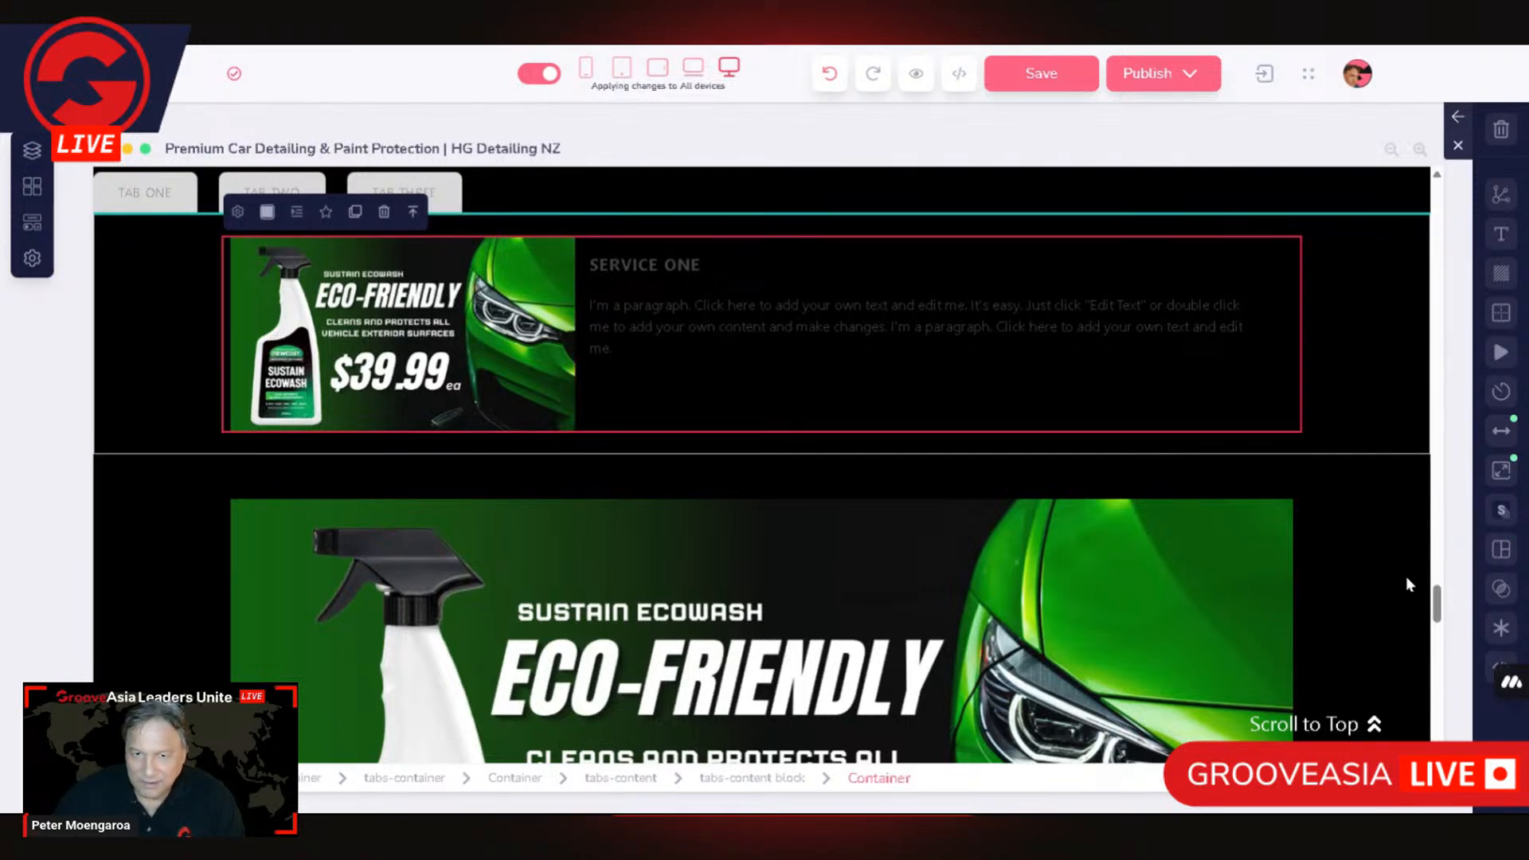
click(1502, 471)
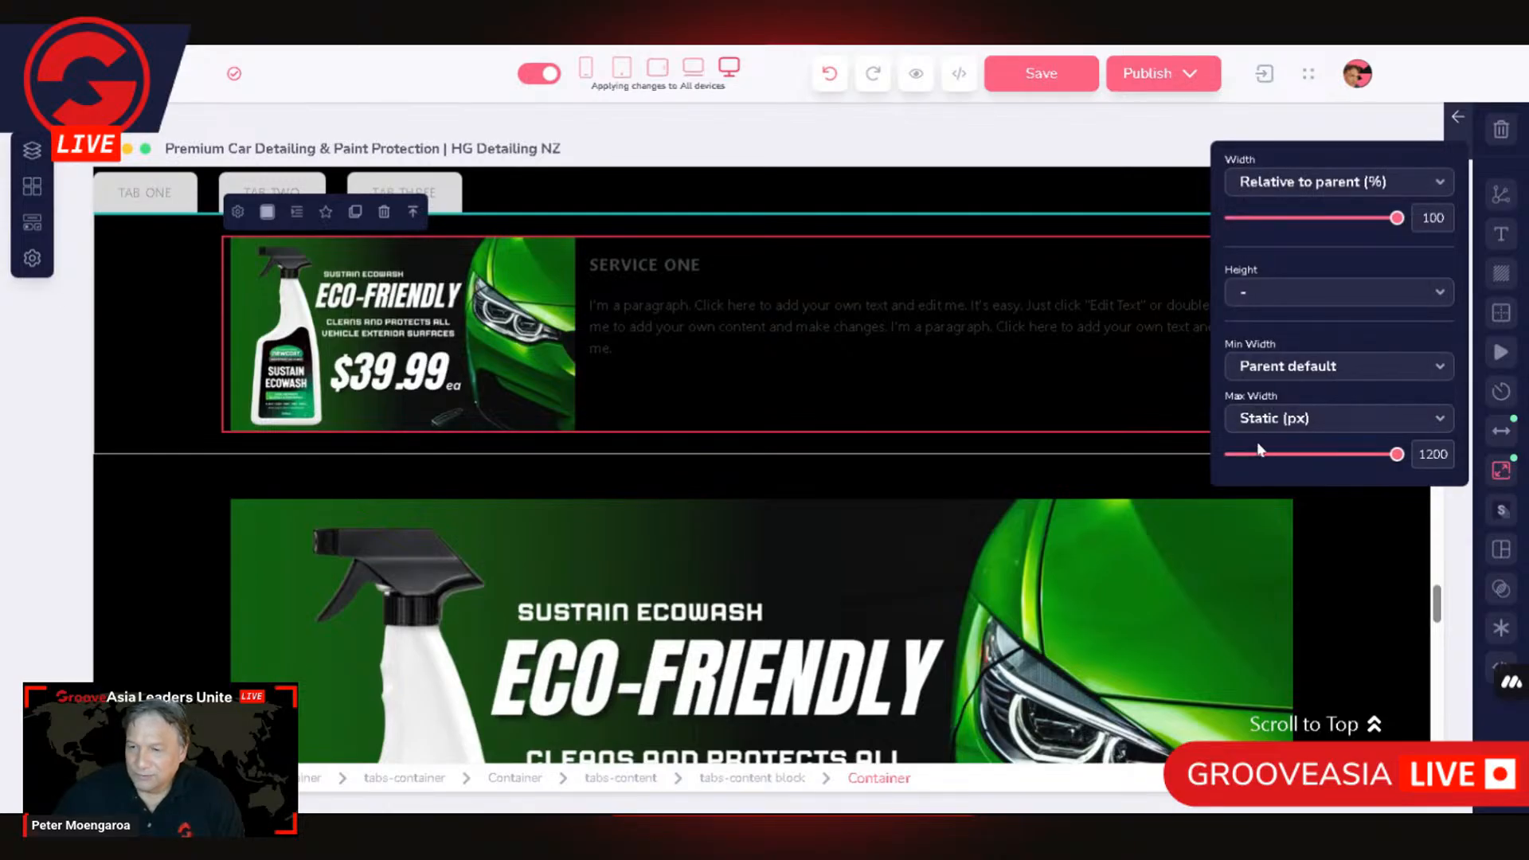
click(1376, 429)
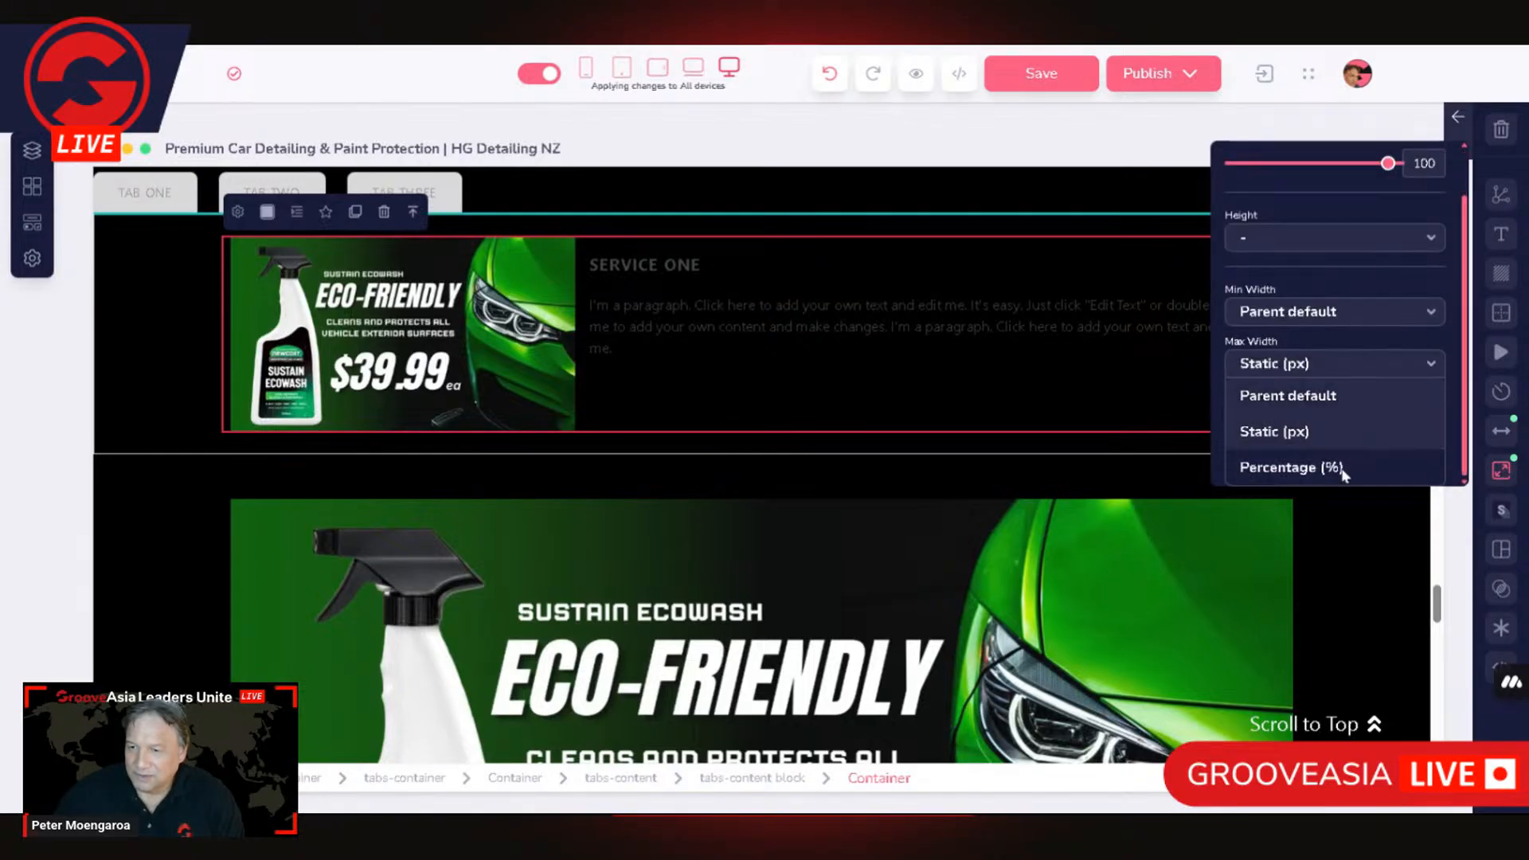
click(1319, 469)
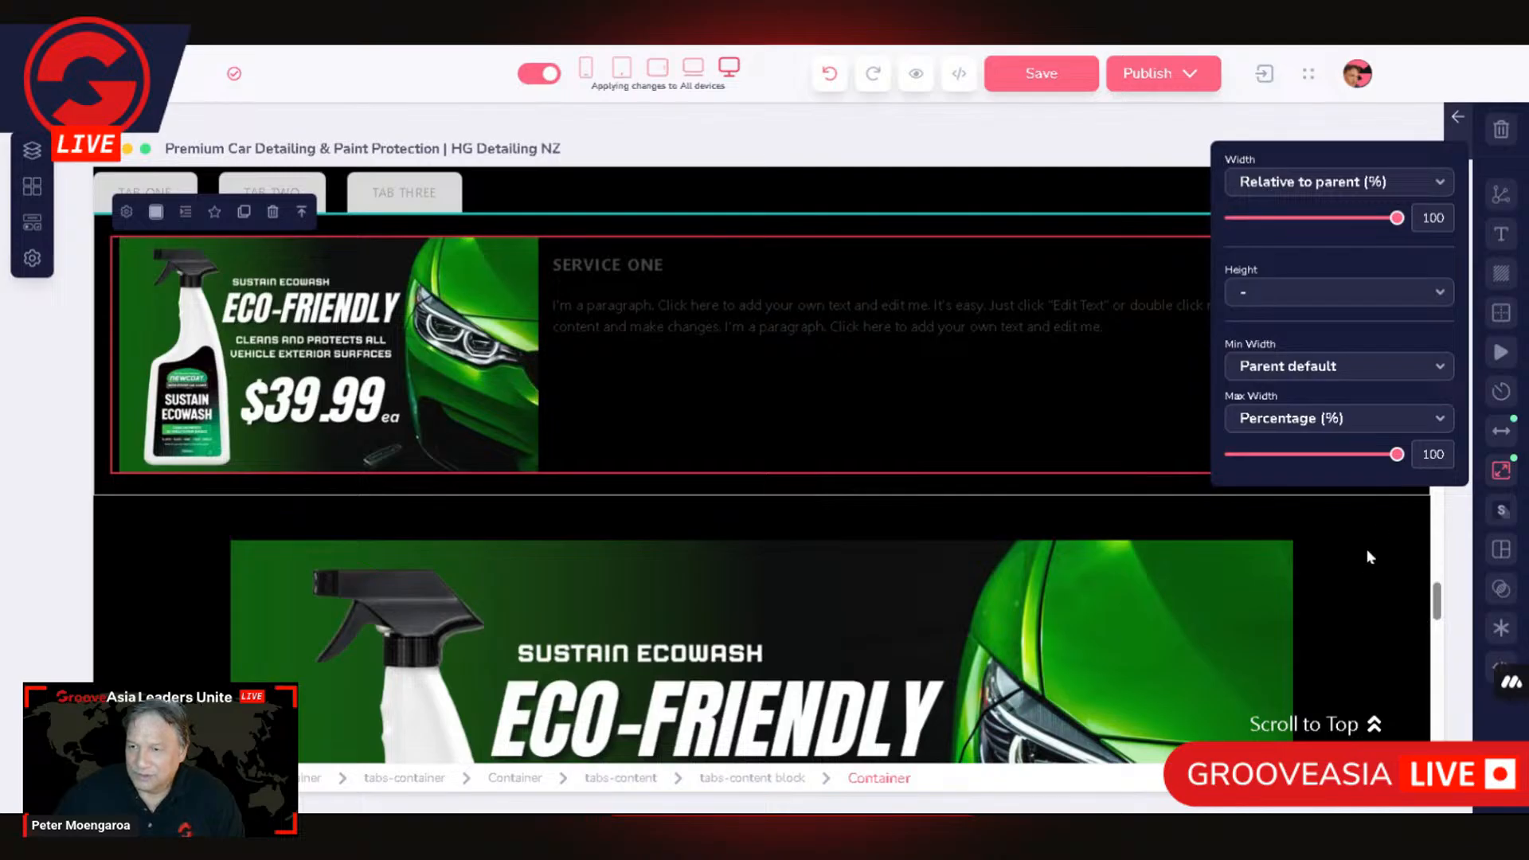
drag(1397, 454, 1372, 471)
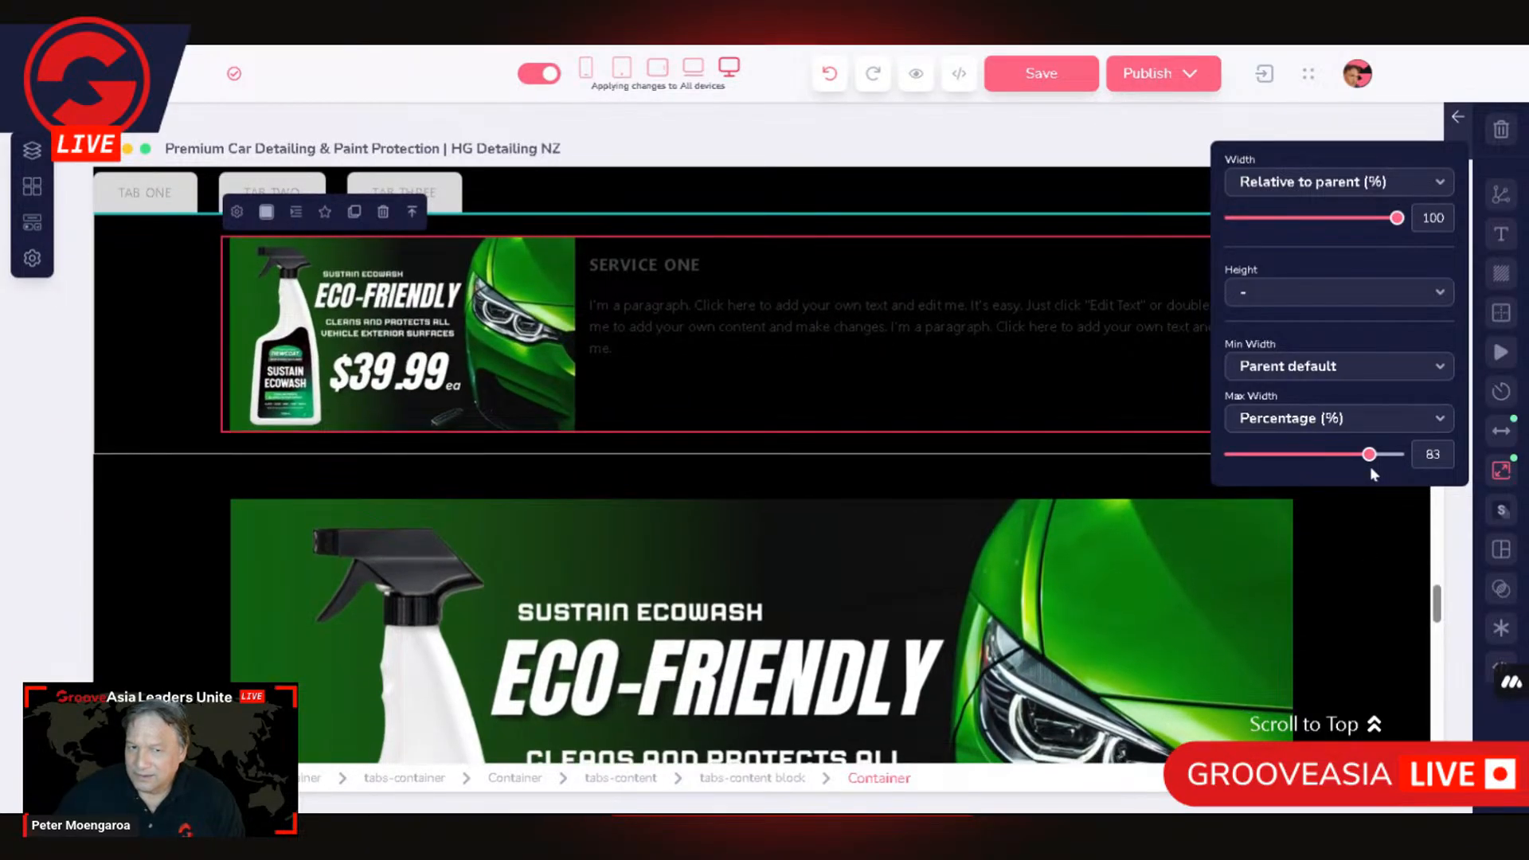
Step: Set the height of the container inside the tabs-content block to 100% relative to parent and open its min width options
click(1380, 295)
click(1314, 434)
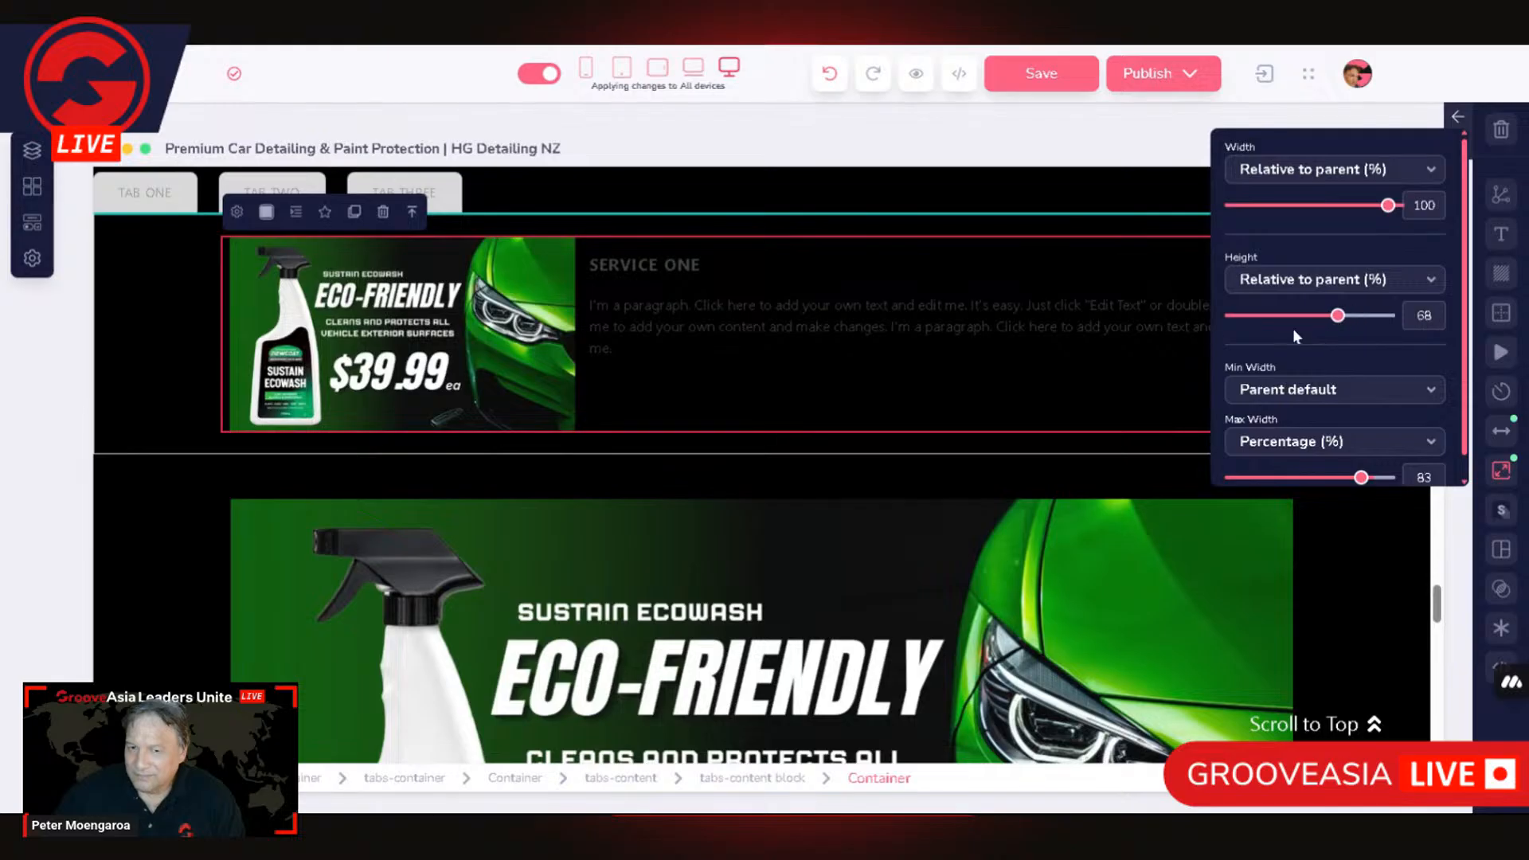
drag(1438, 317, 1430, 317)
click(1392, 398)
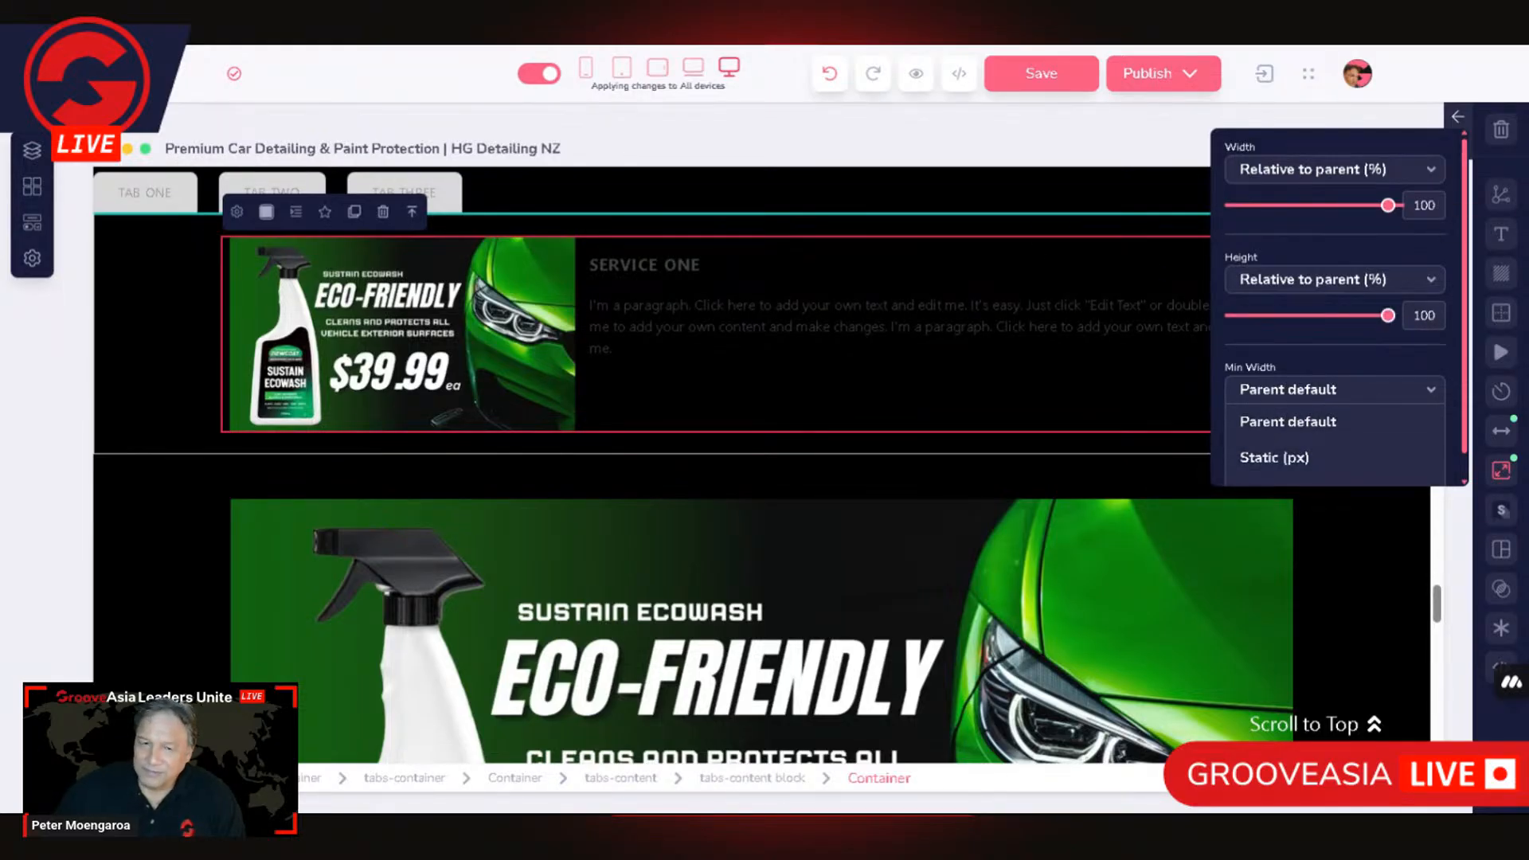
Step: Select the tabs-container element and set its height to Relative to parent (%)
click(800, 349)
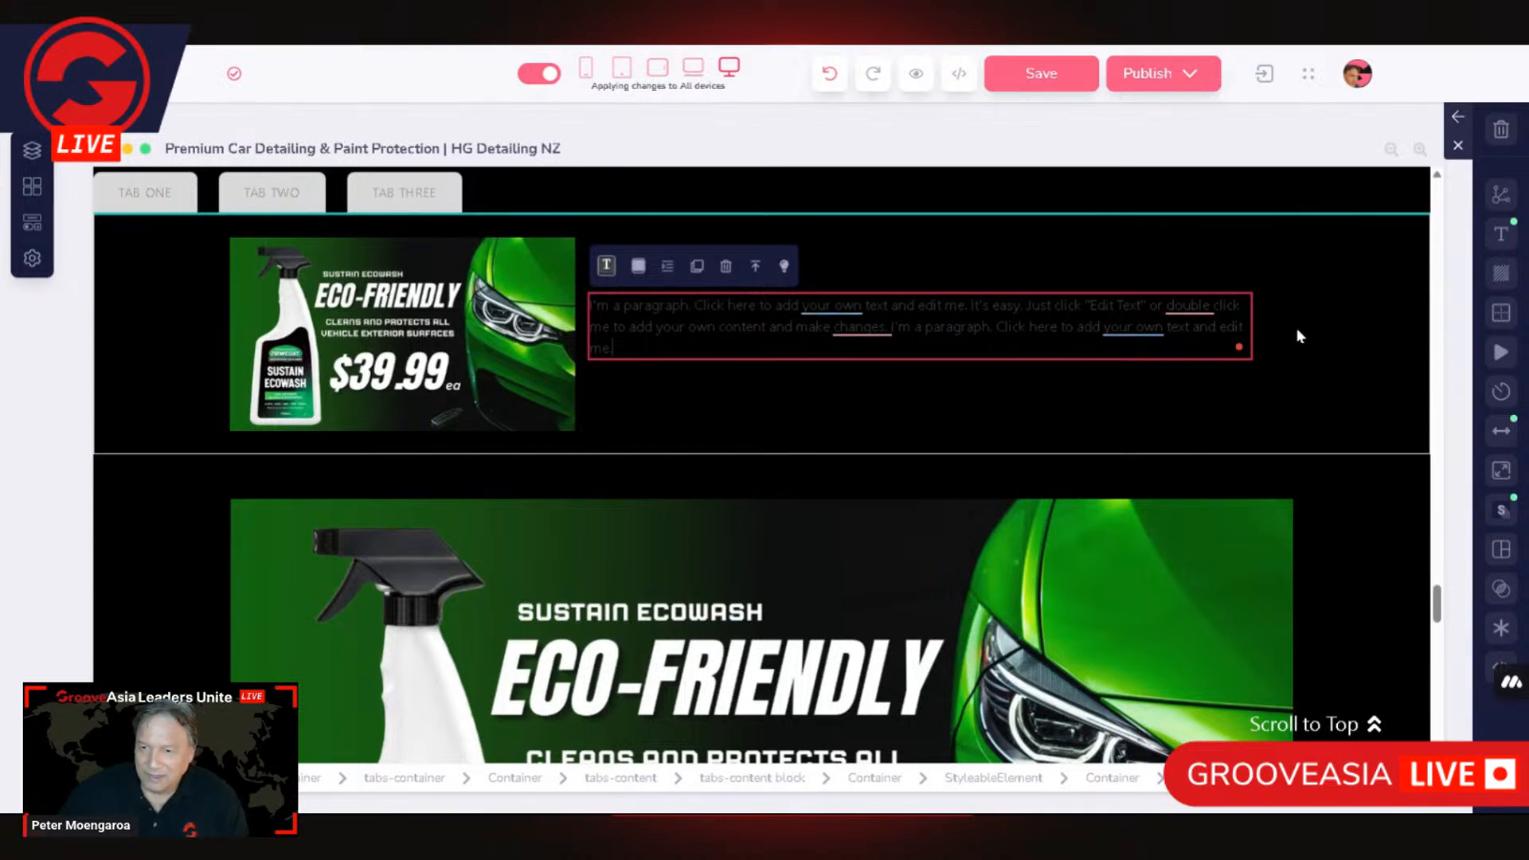
click(1290, 352)
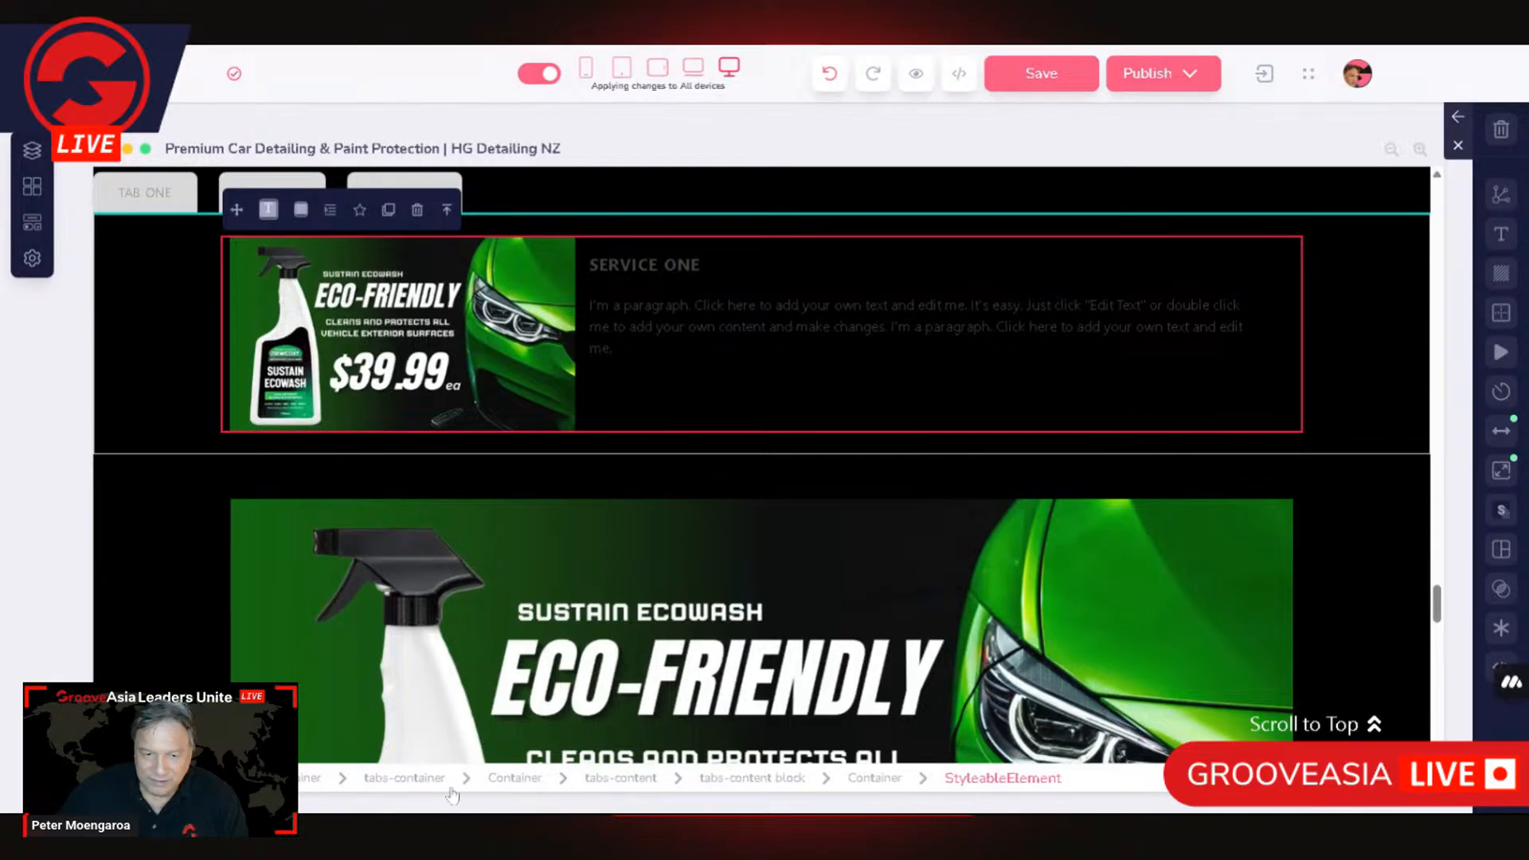
click(405, 783)
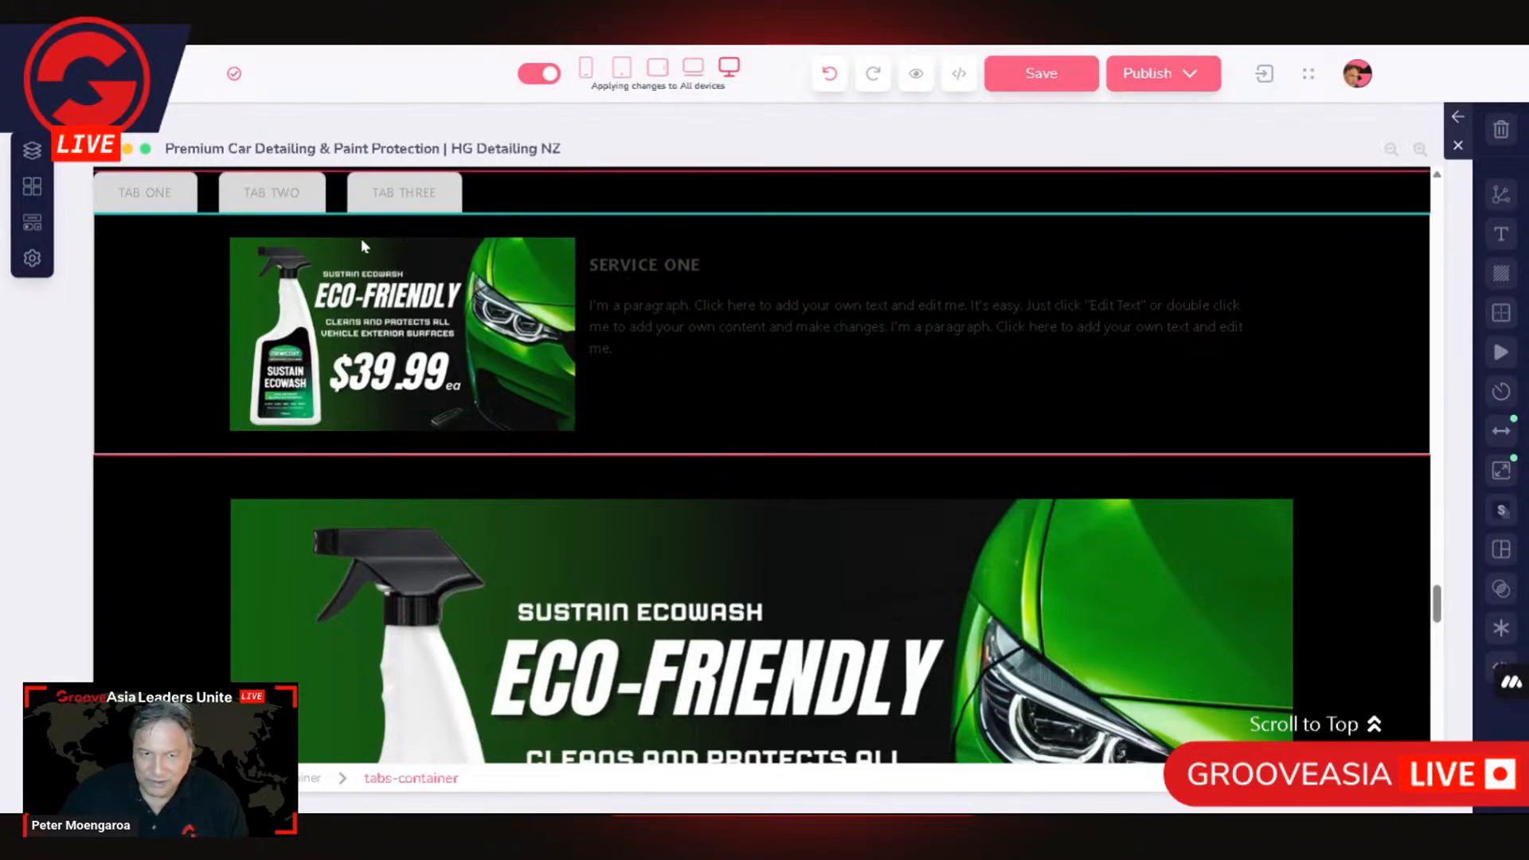
click(1502, 472)
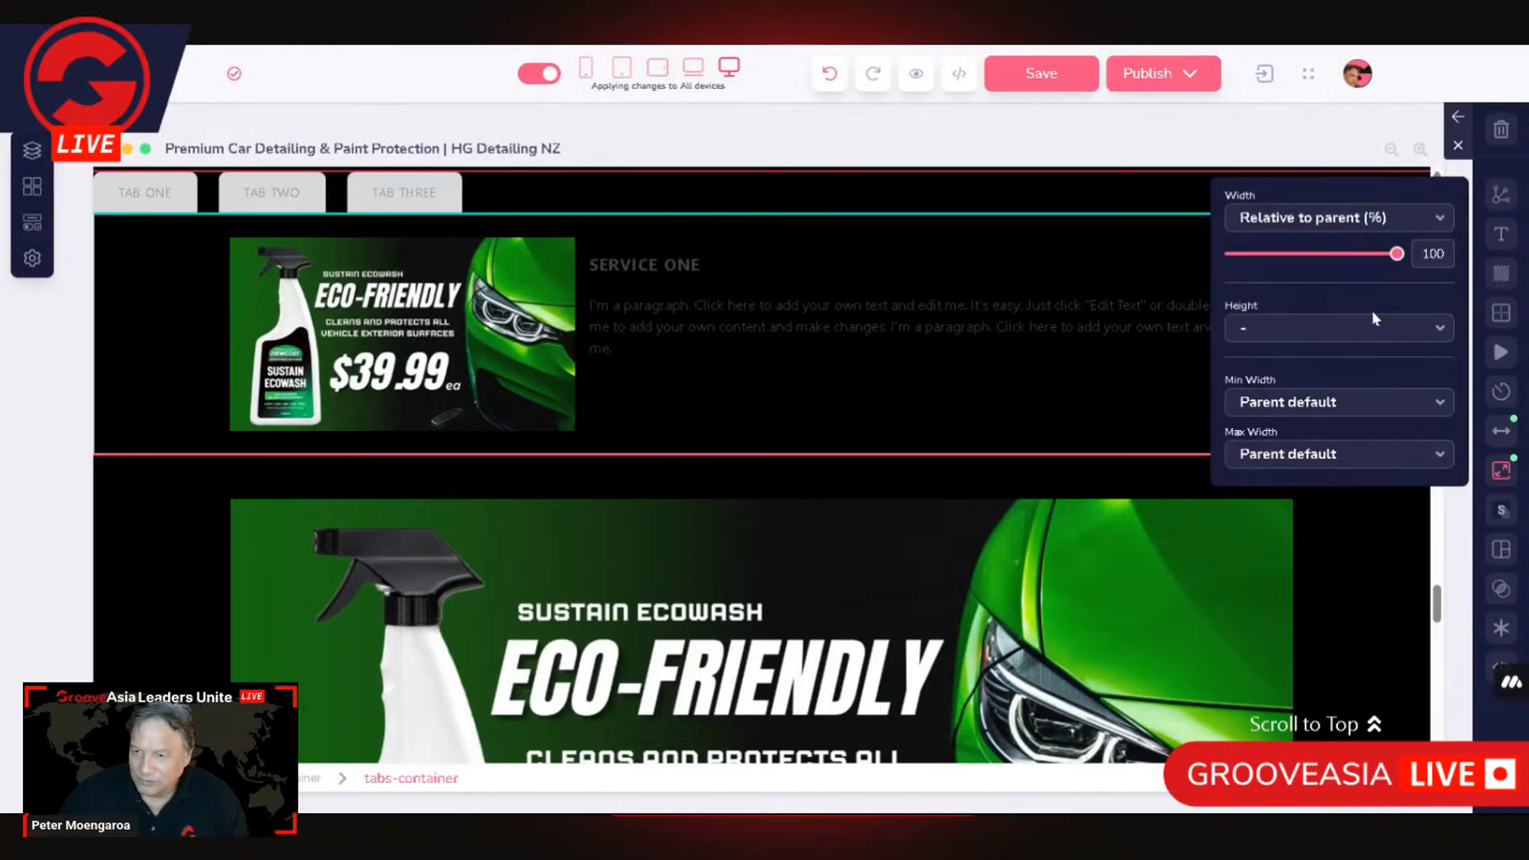
click(1301, 330)
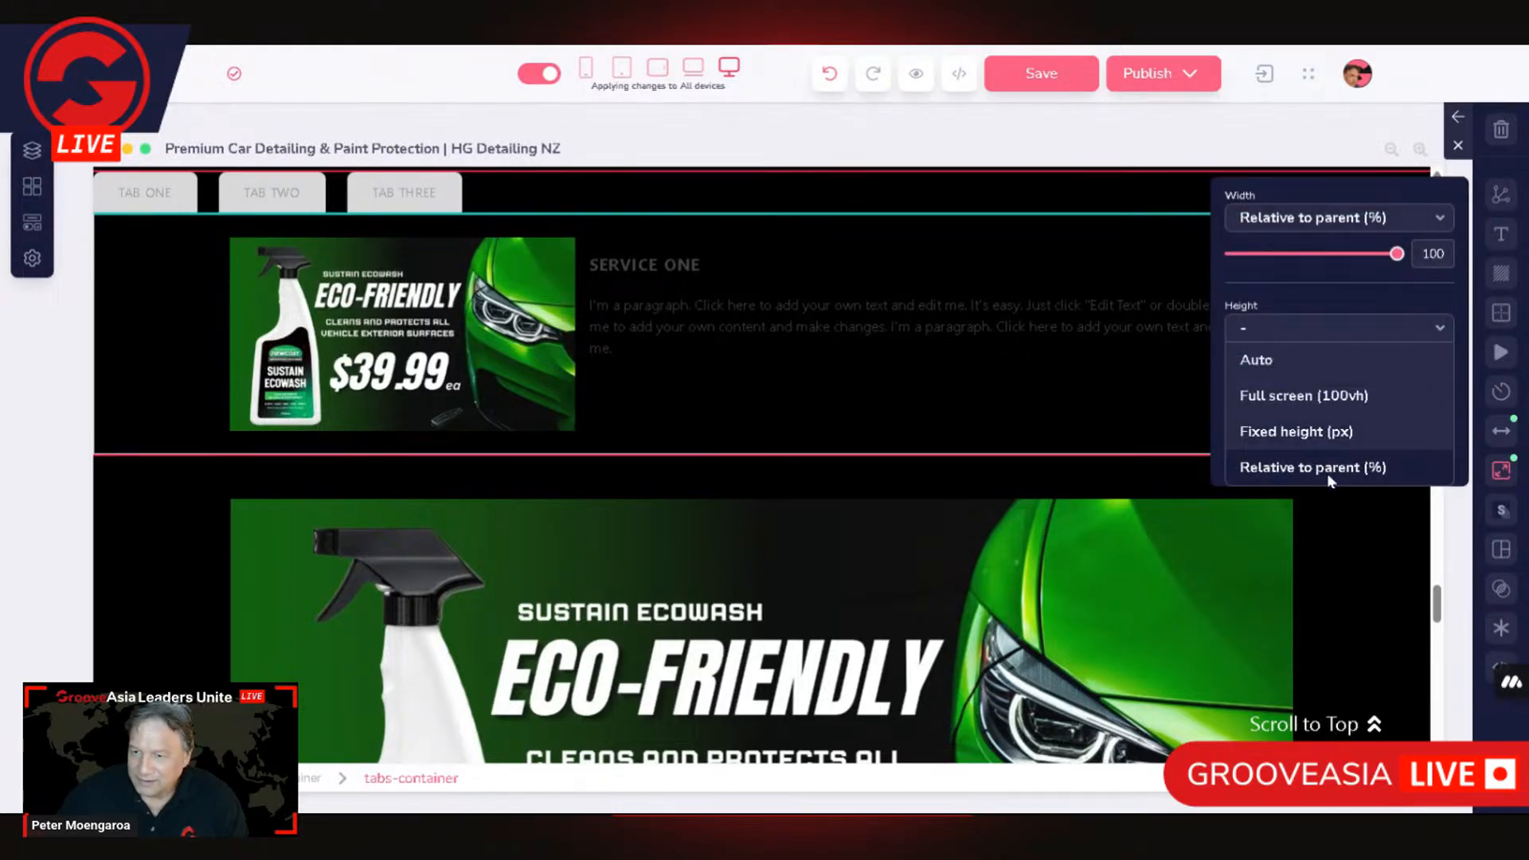
click(1328, 466)
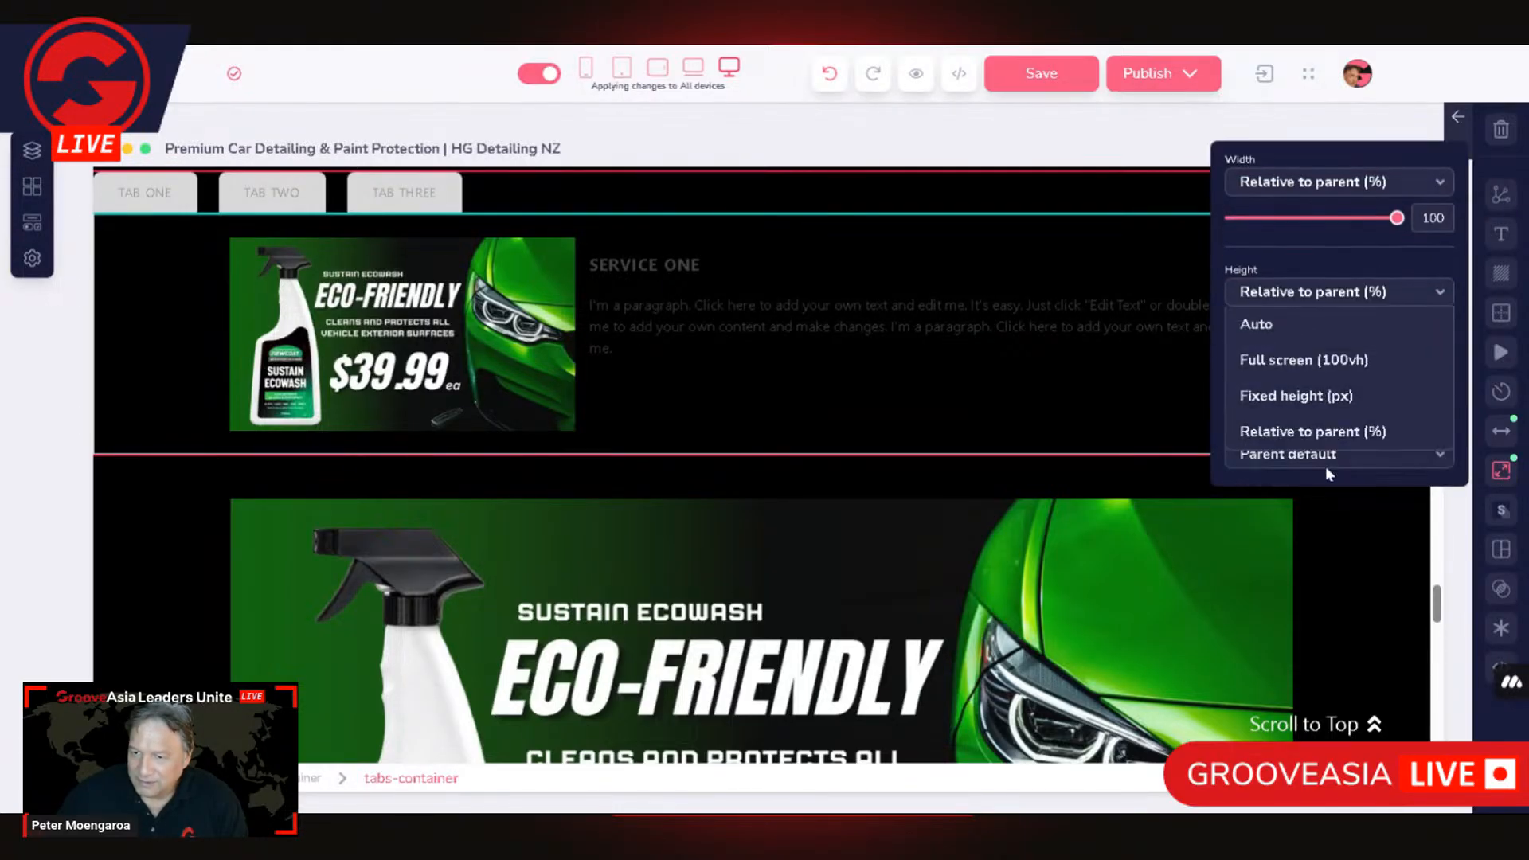
Step: Try fixed heights such as 254, 385 and 417 px for the tabs-container element, and return its height to Relative to parent (%)
click(1361, 292)
click(1318, 398)
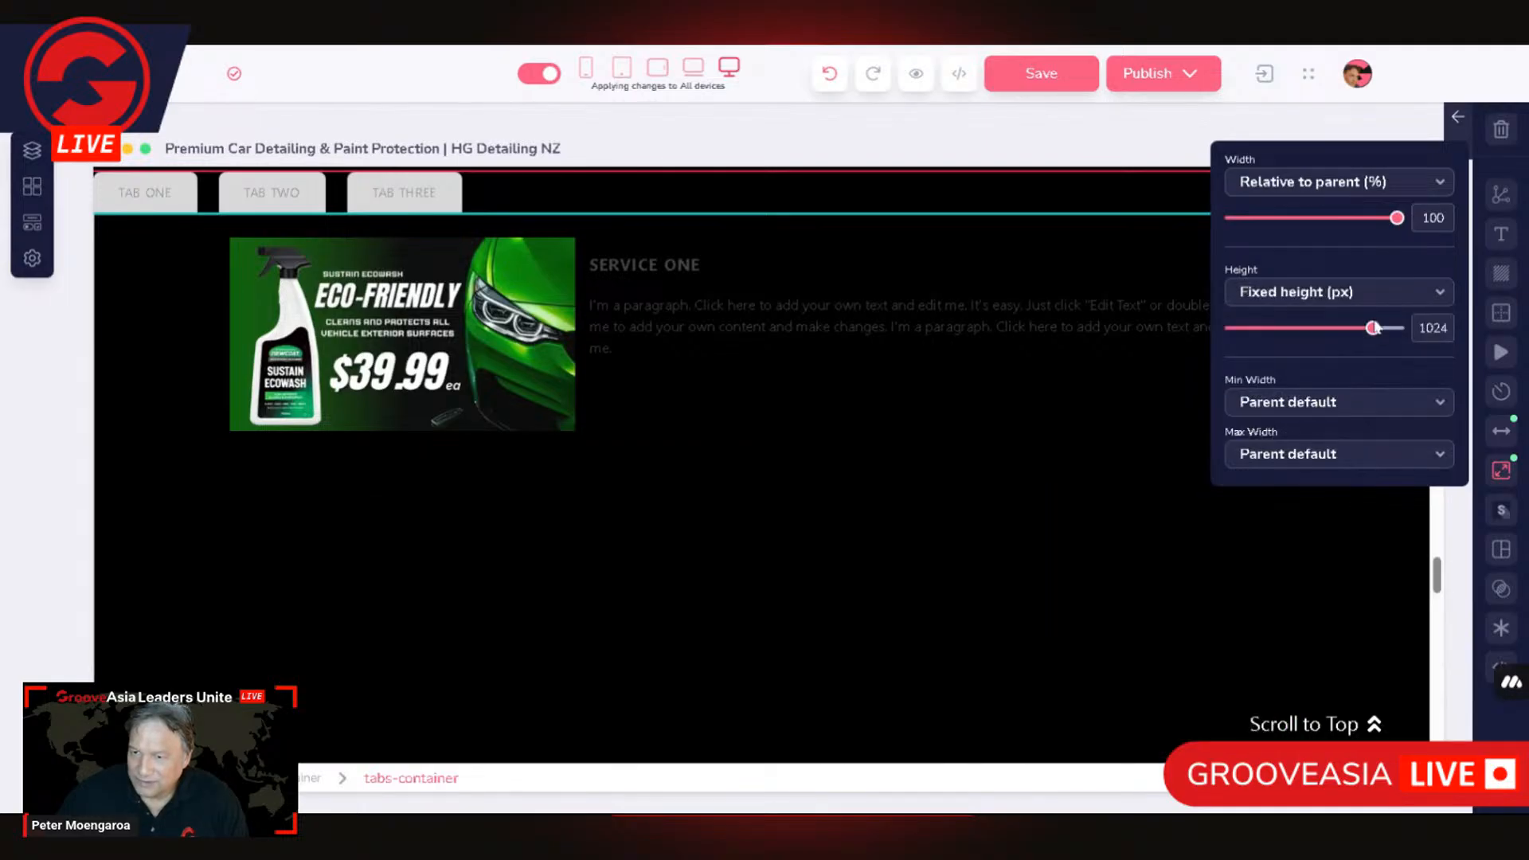
click(1282, 329)
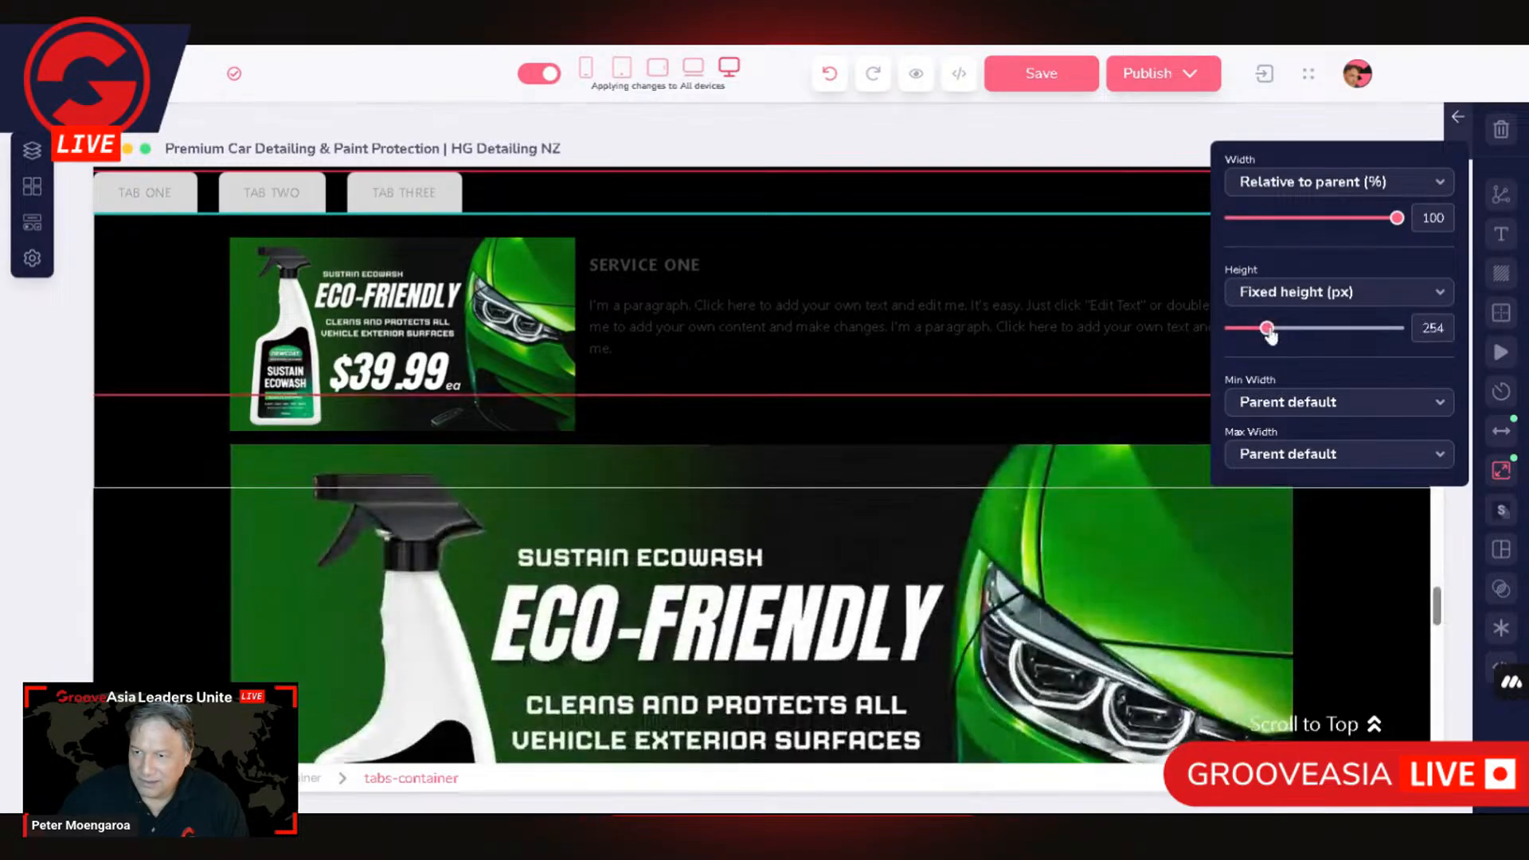
click(1285, 329)
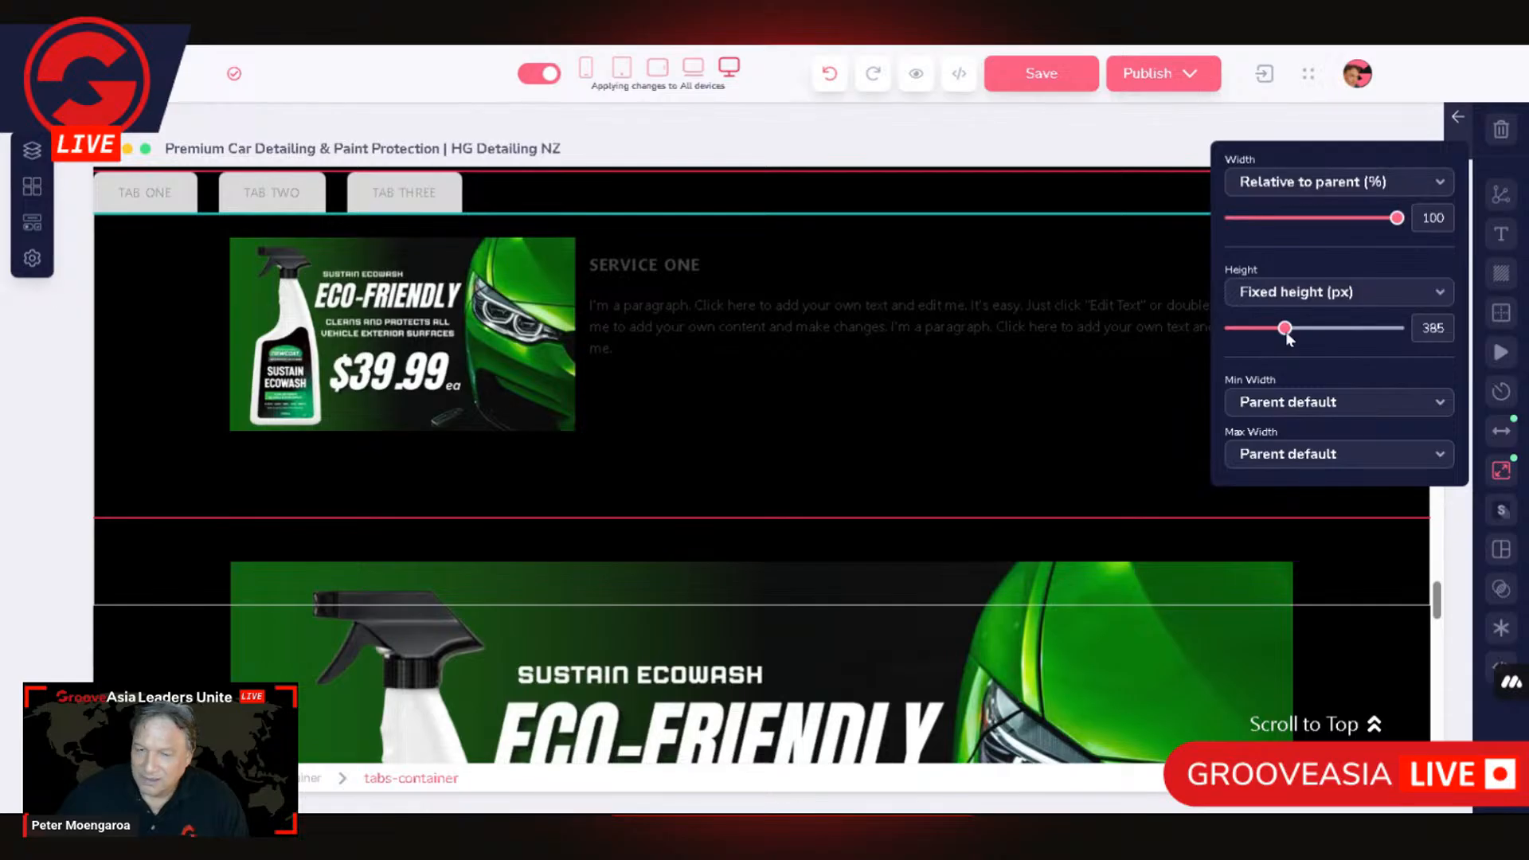
mouse_move(1286, 333)
mouse_down()
mouse_move(1266, 333)
mouse_move(1285, 335)
mouse_up()
click(1290, 332)
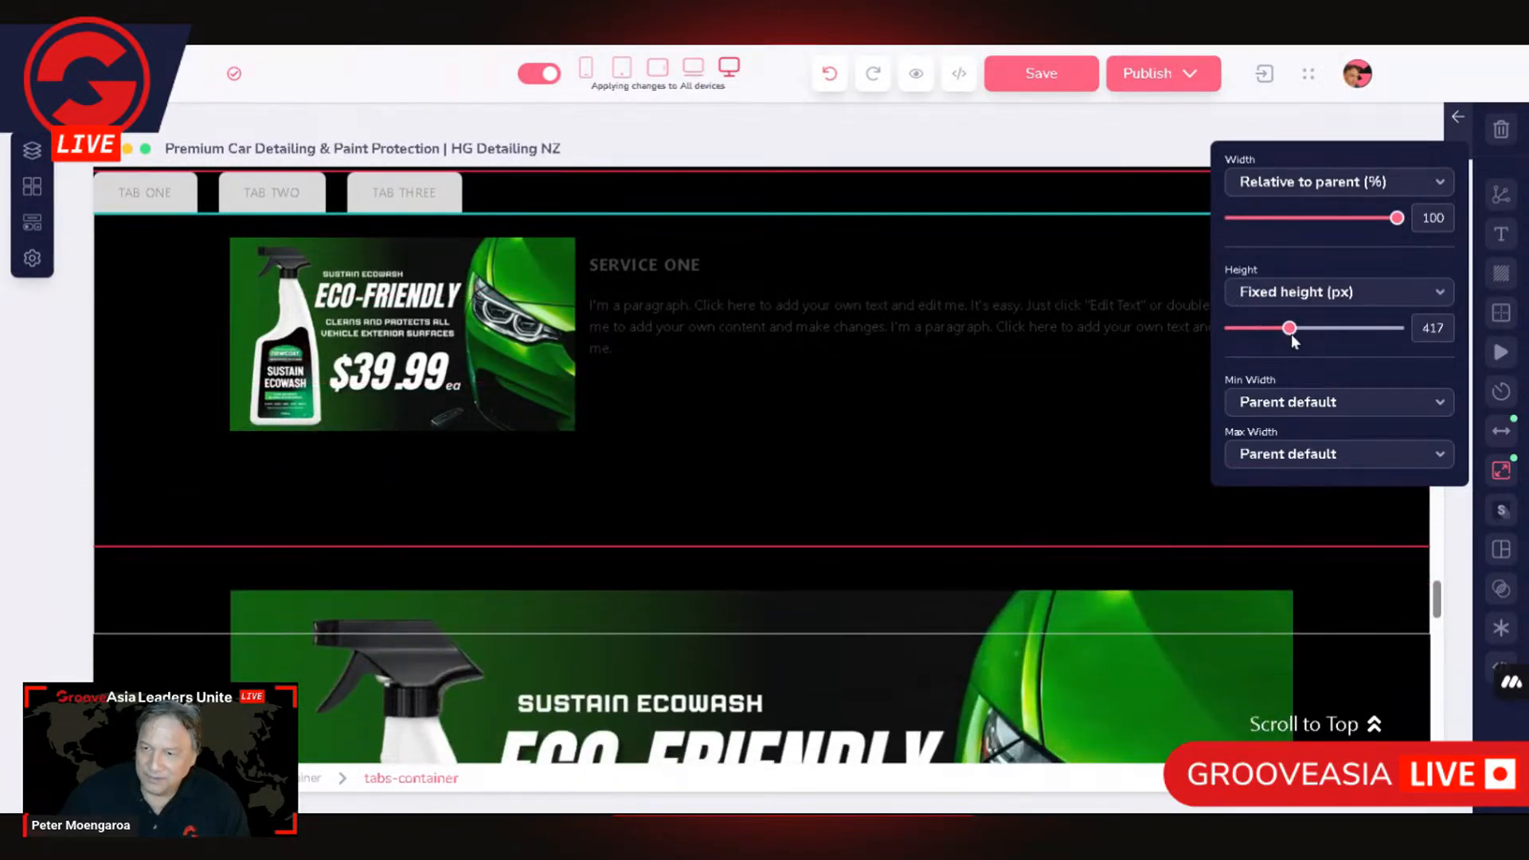
click(1299, 292)
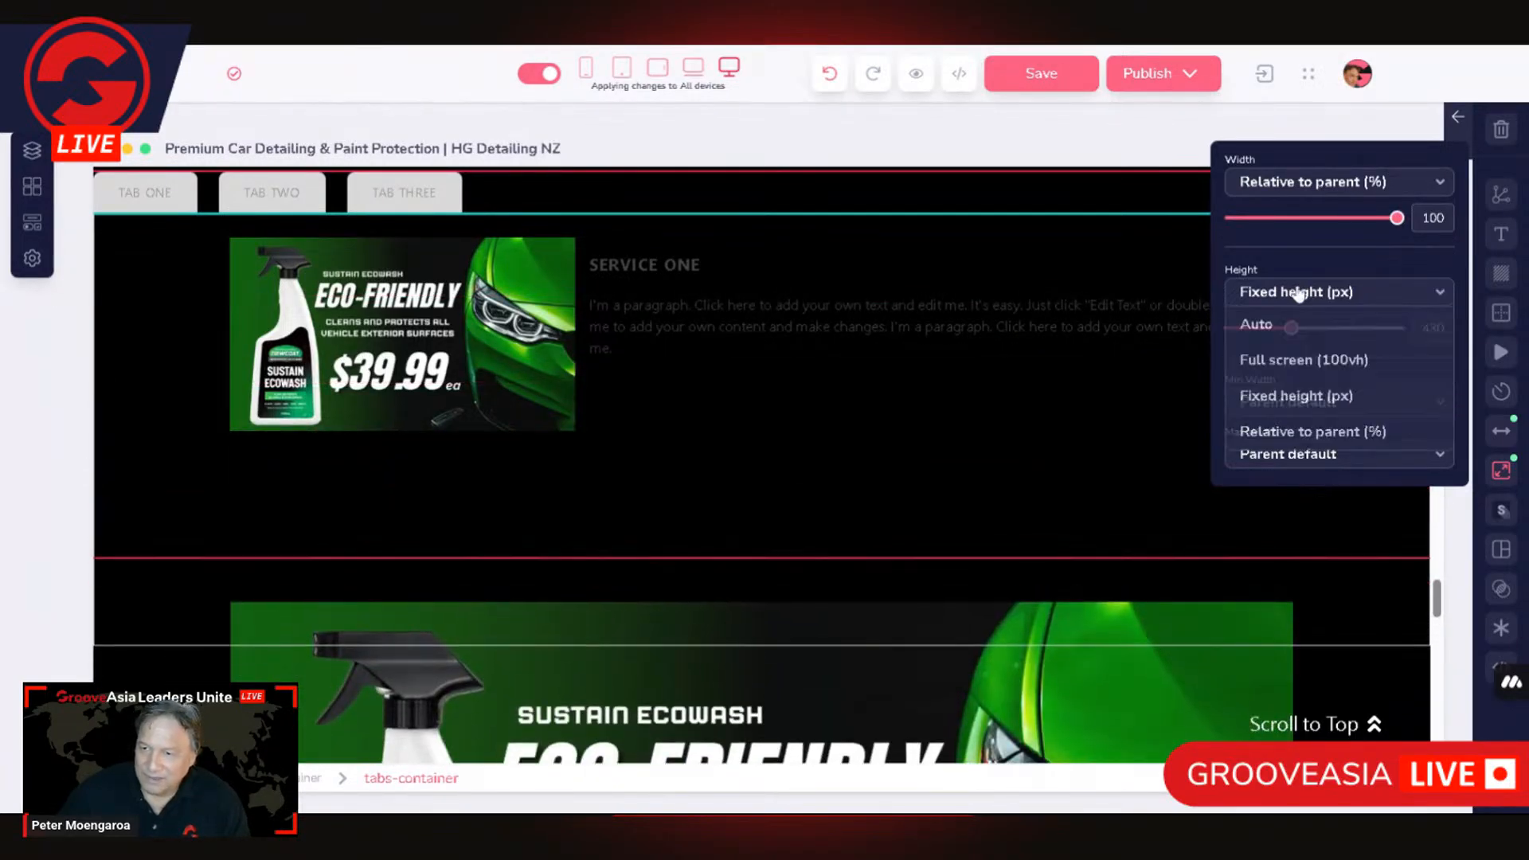
click(1322, 432)
Step: Select the container holding the Service One heading and paragraph and set its max width to Percentage (%) at 100
click(709, 318)
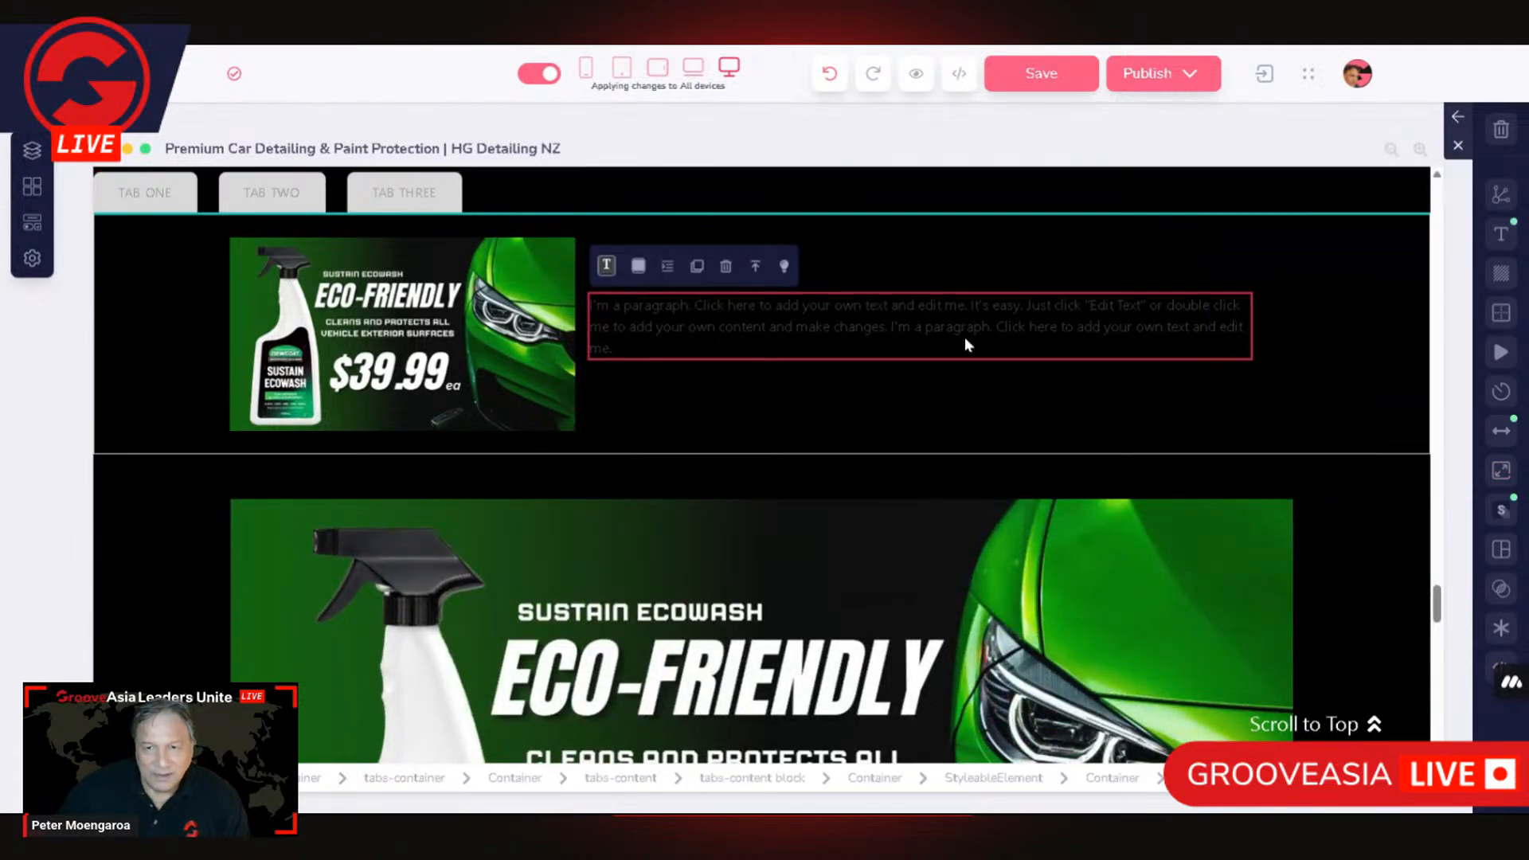
click(757, 267)
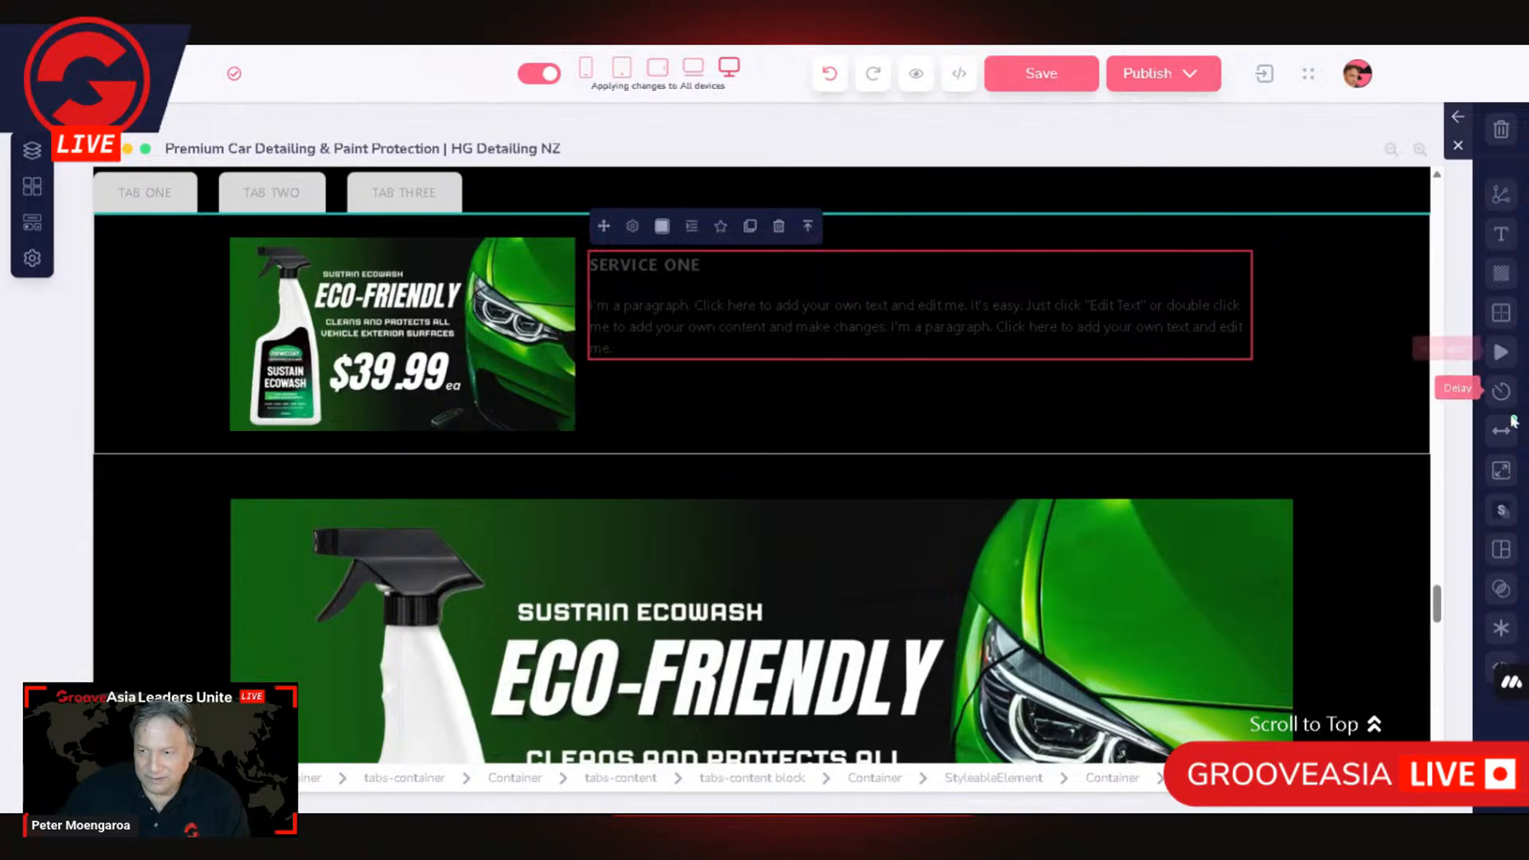
click(807, 226)
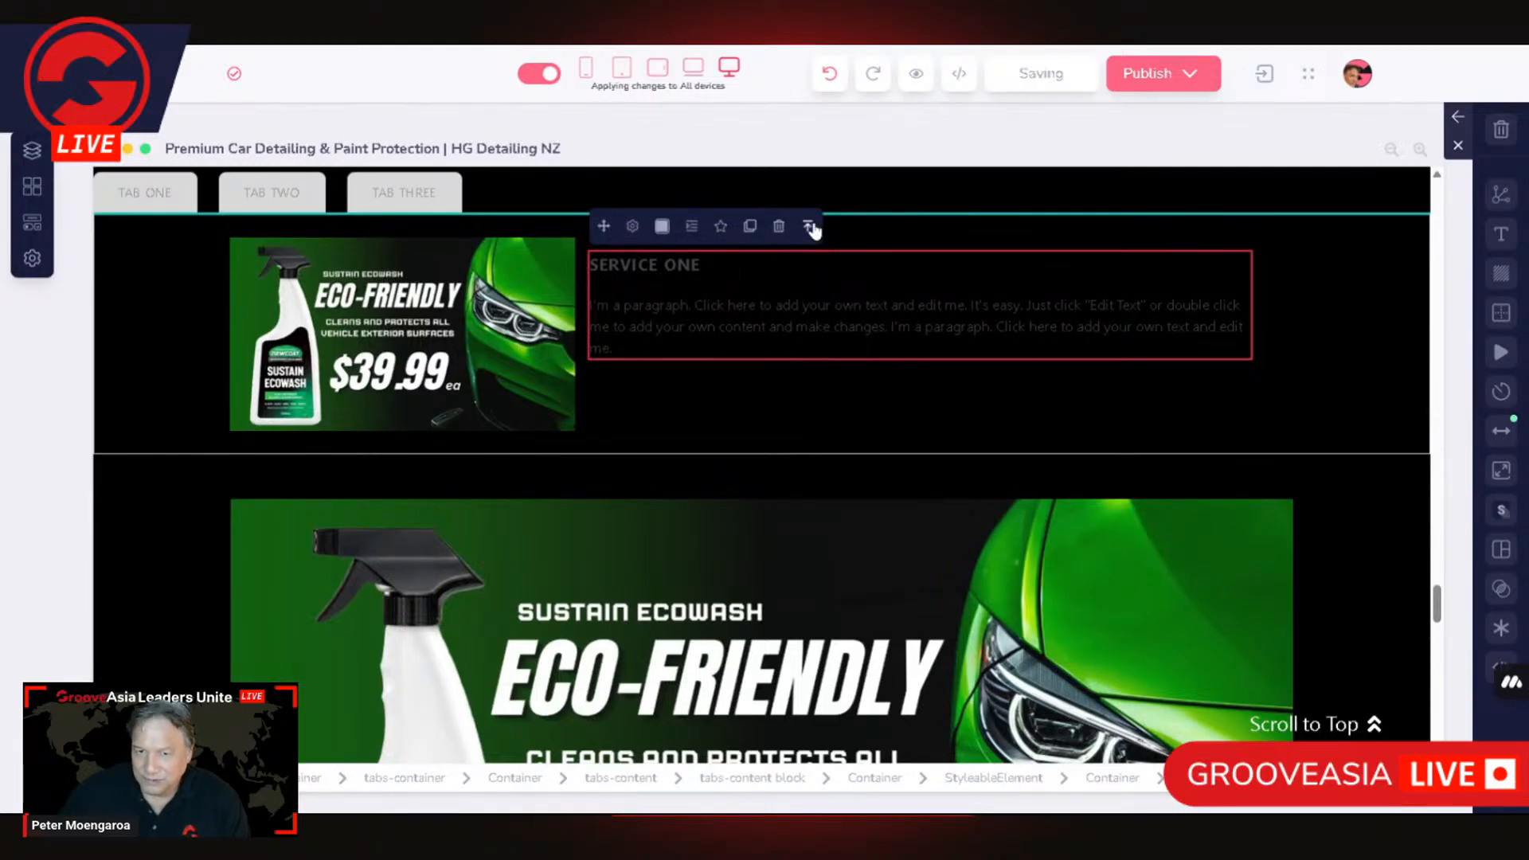
click(1502, 473)
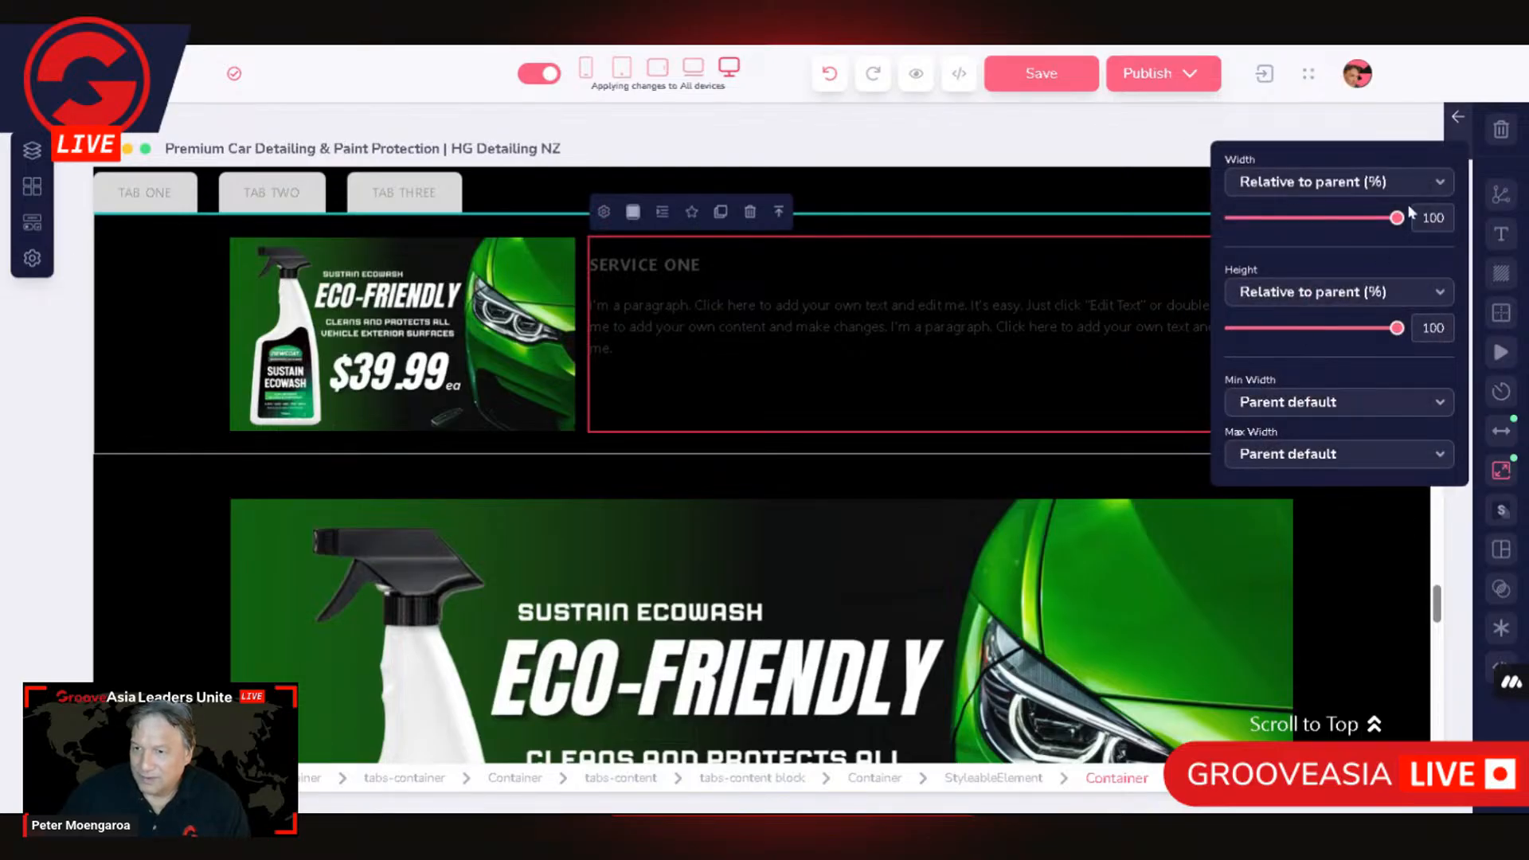
drag(1393, 230, 1454, 248)
click(1369, 455)
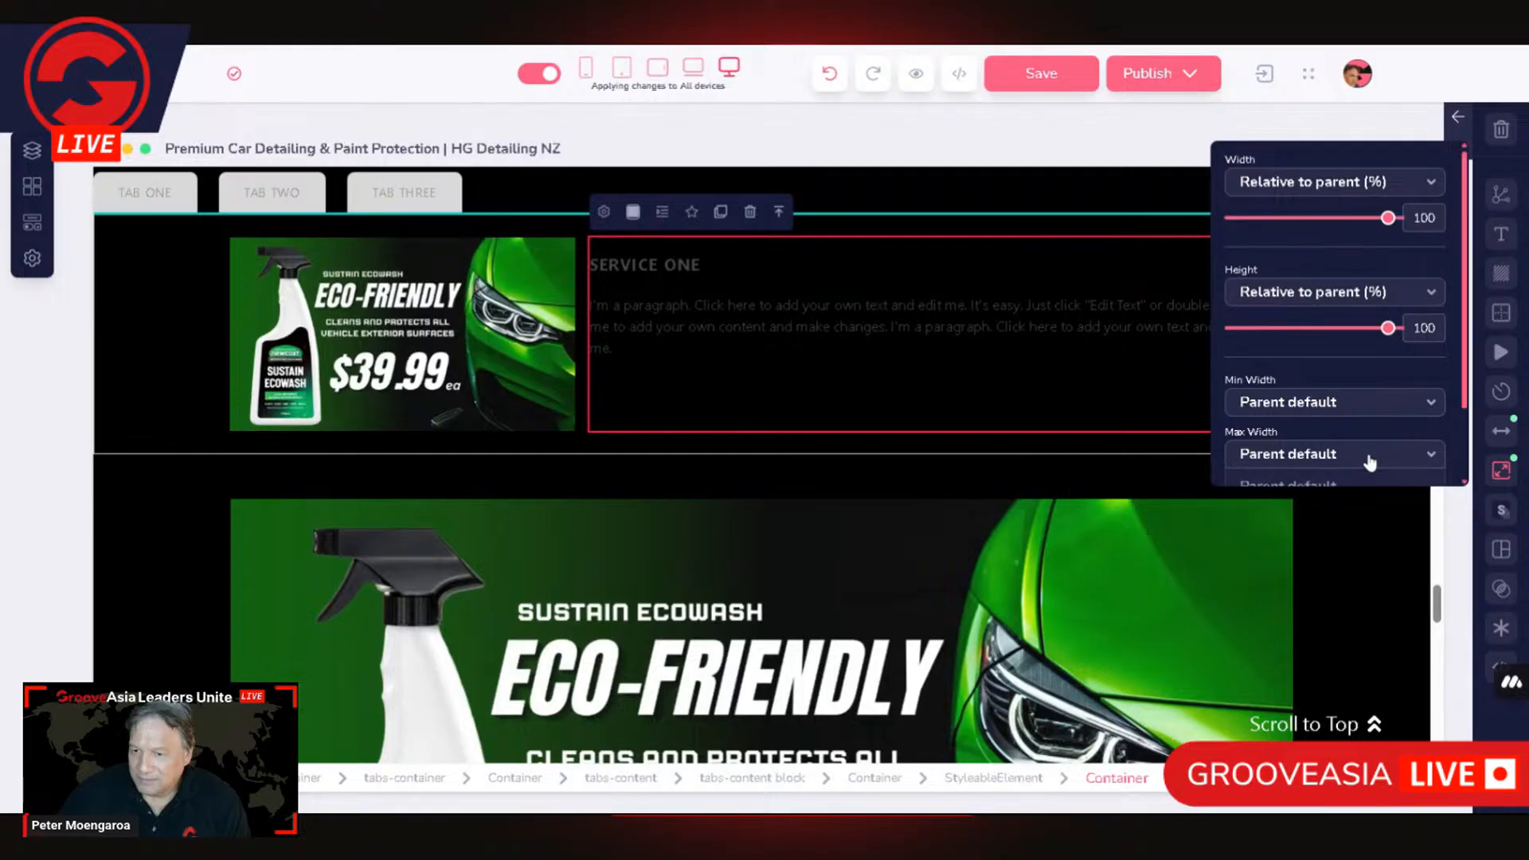
click(1317, 470)
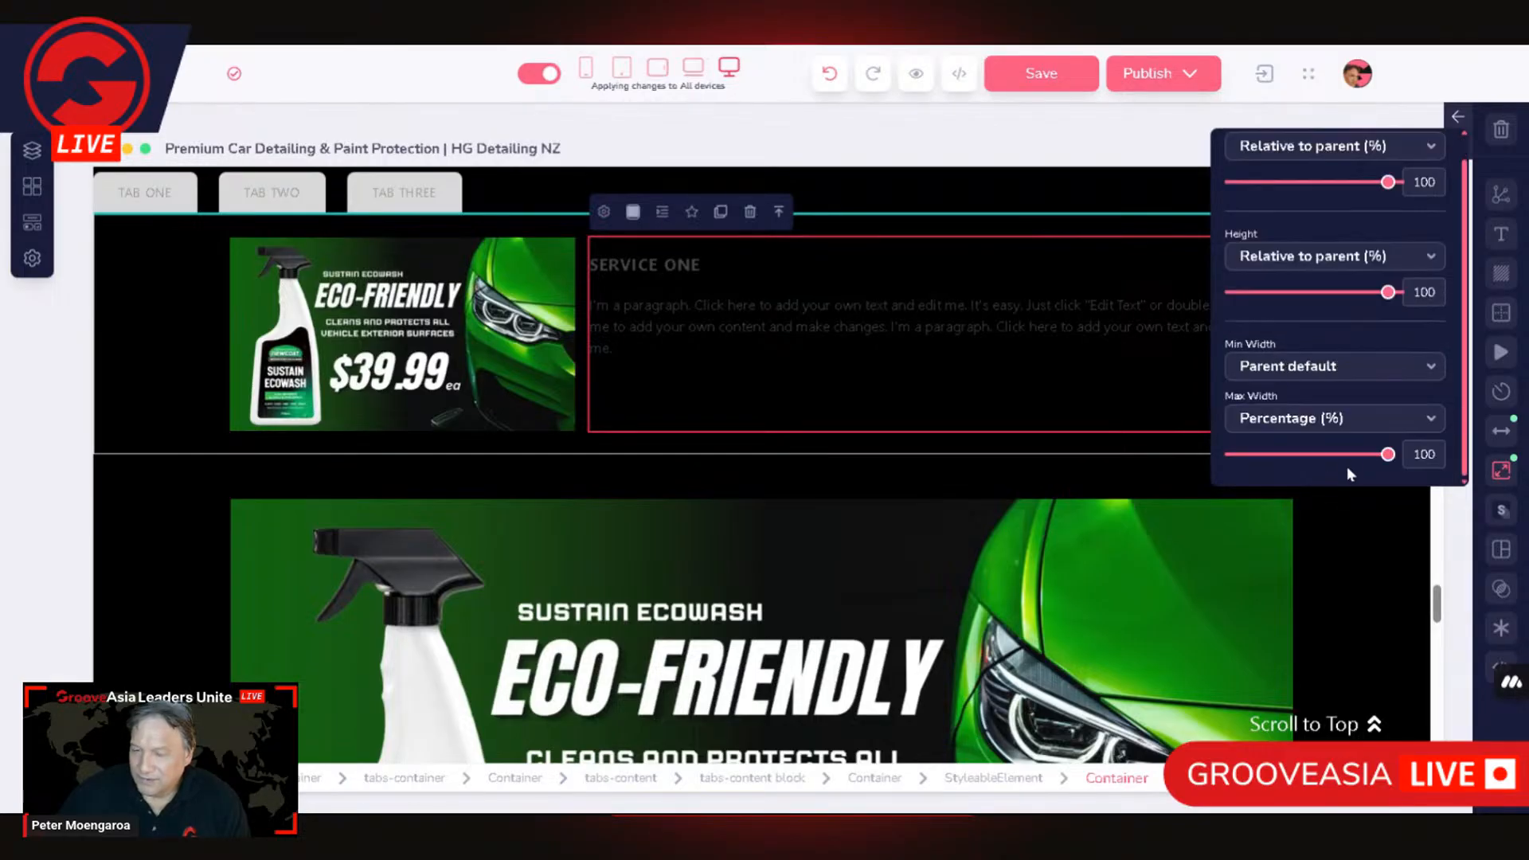
Step: Set the min width of the container holding the Service One heading and paragraph to Percentage (%) at 100
click(1368, 366)
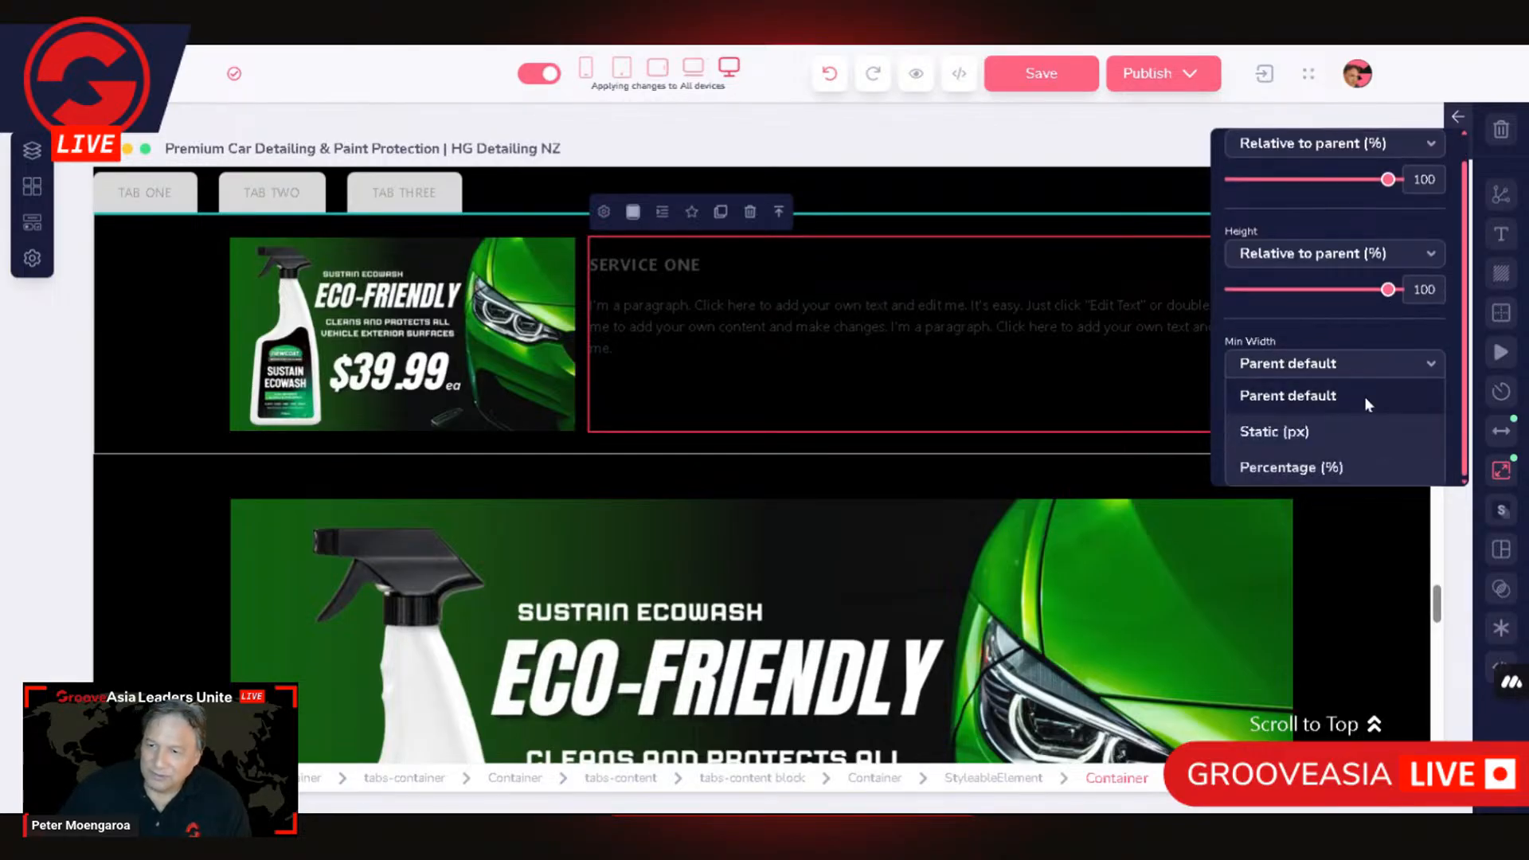
click(1335, 464)
mouse_move(1400, 455)
mouse_down()
mouse_move(1218, 454)
mouse_move(1415, 442)
mouse_up()
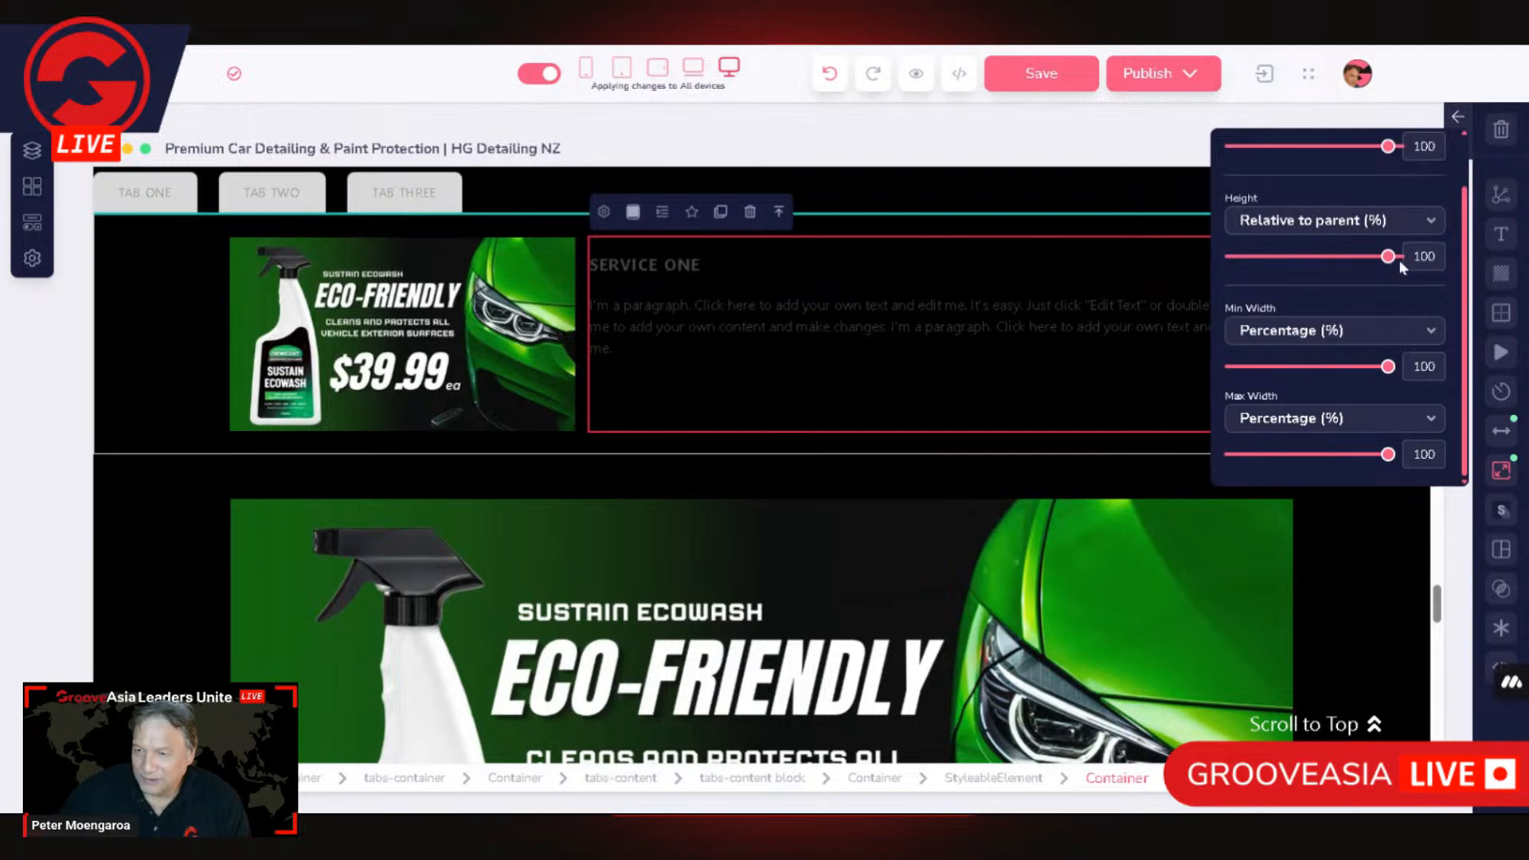
drag(1388, 146, 1466, 158)
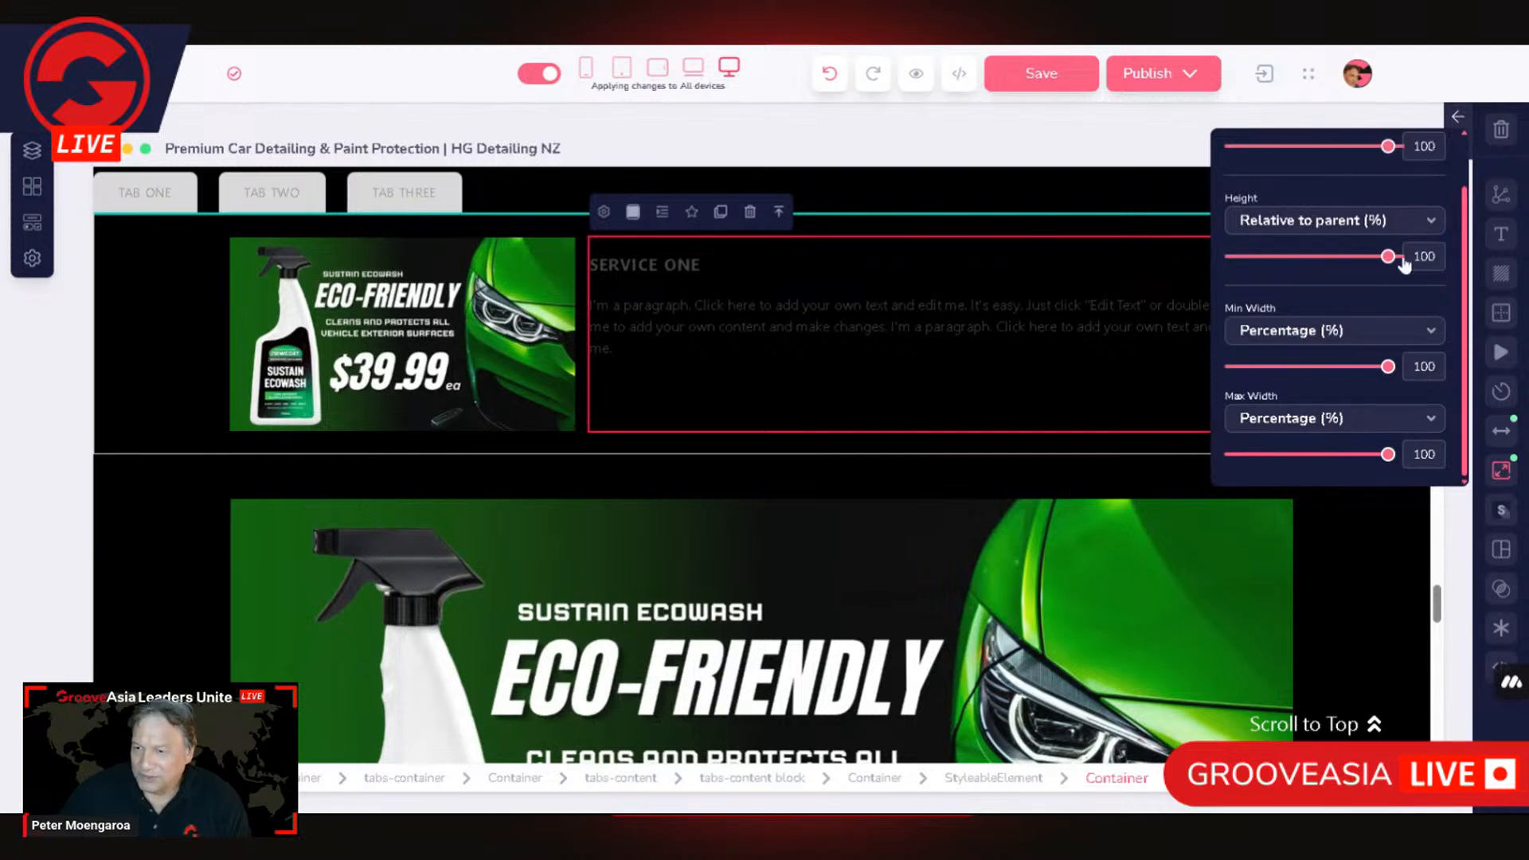
Step: Set the max width of the container holding the Service One heading and paragraph to Parent default
click(1345, 420)
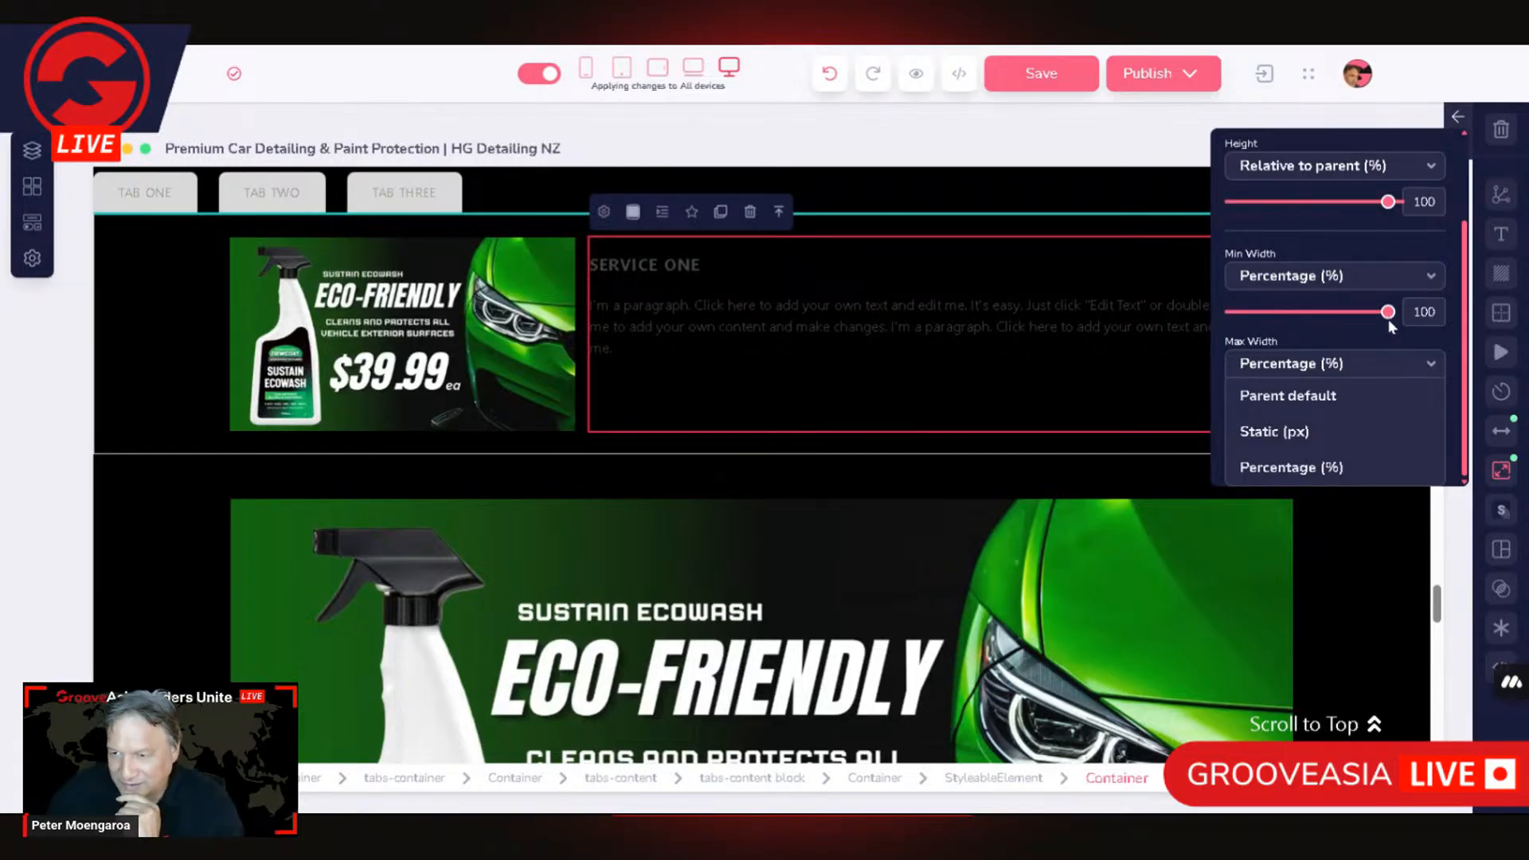
mouse_move(1390, 319)
mouse_down()
mouse_move(1373, 315)
mouse_move(1394, 315)
mouse_up()
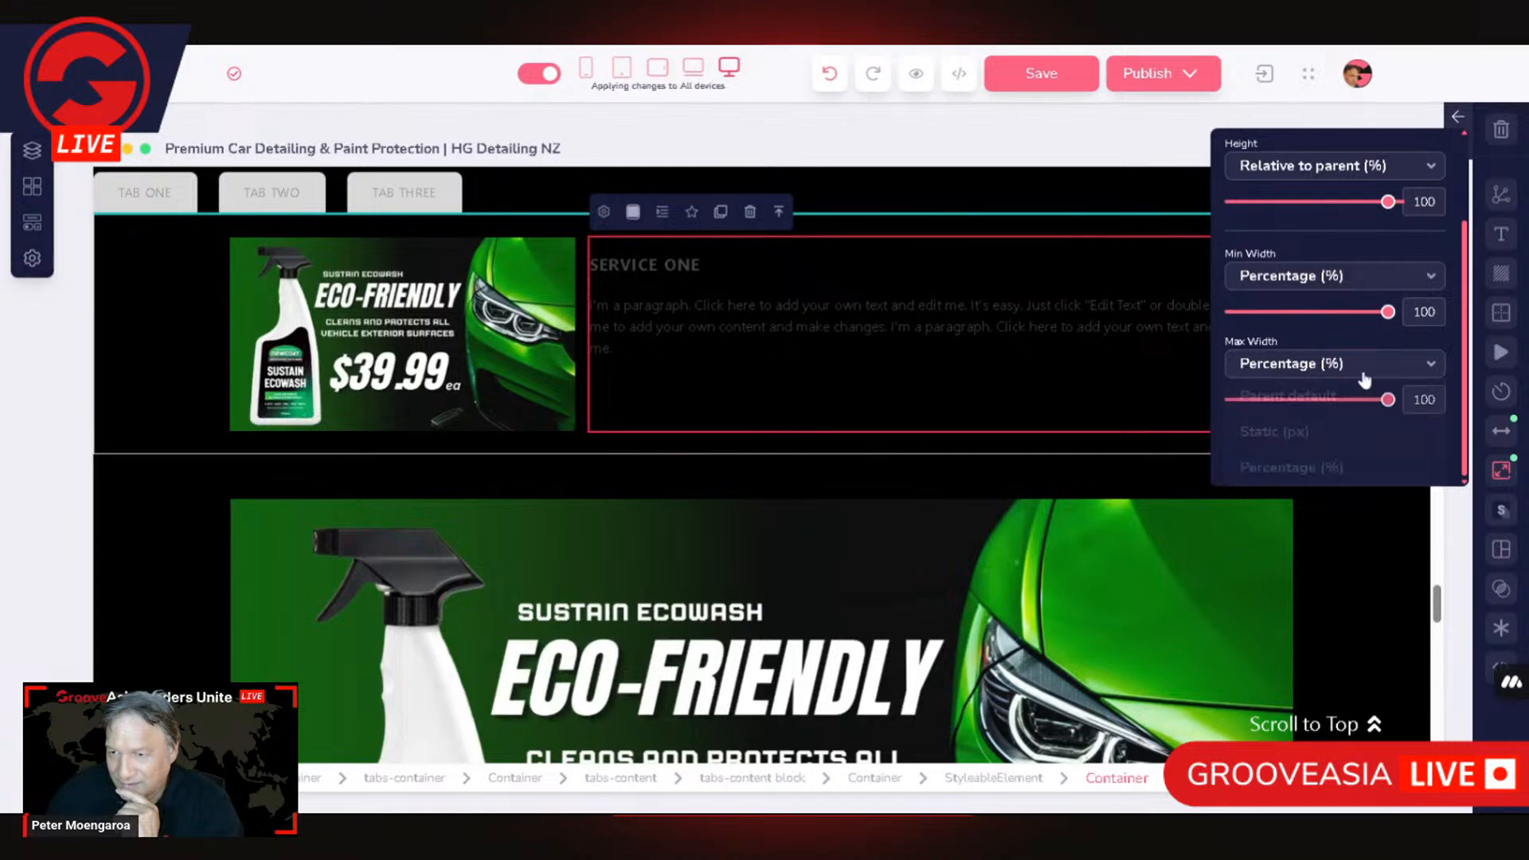
click(1346, 333)
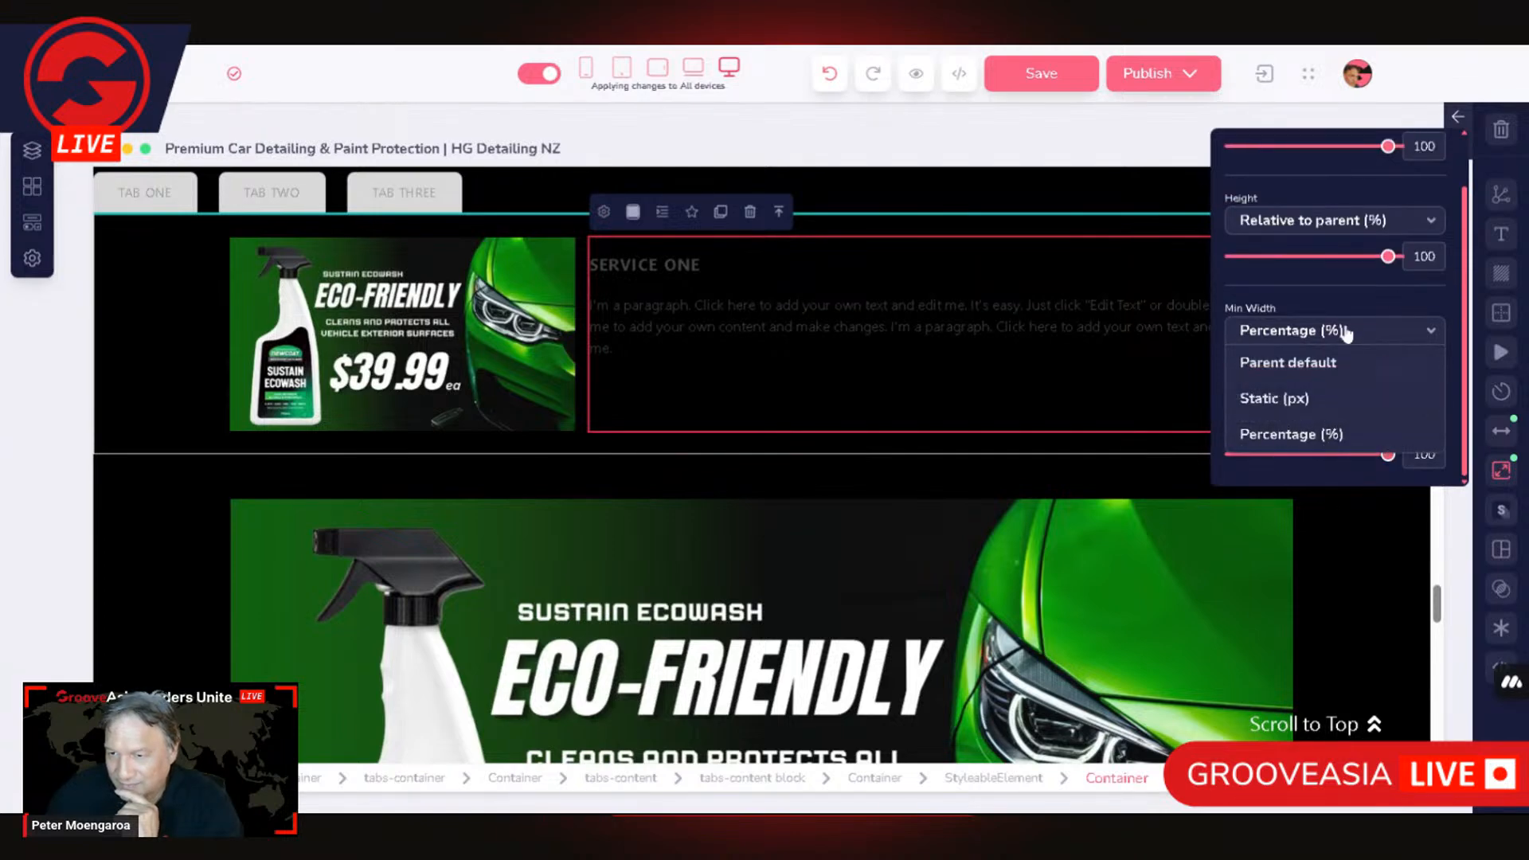
click(1307, 422)
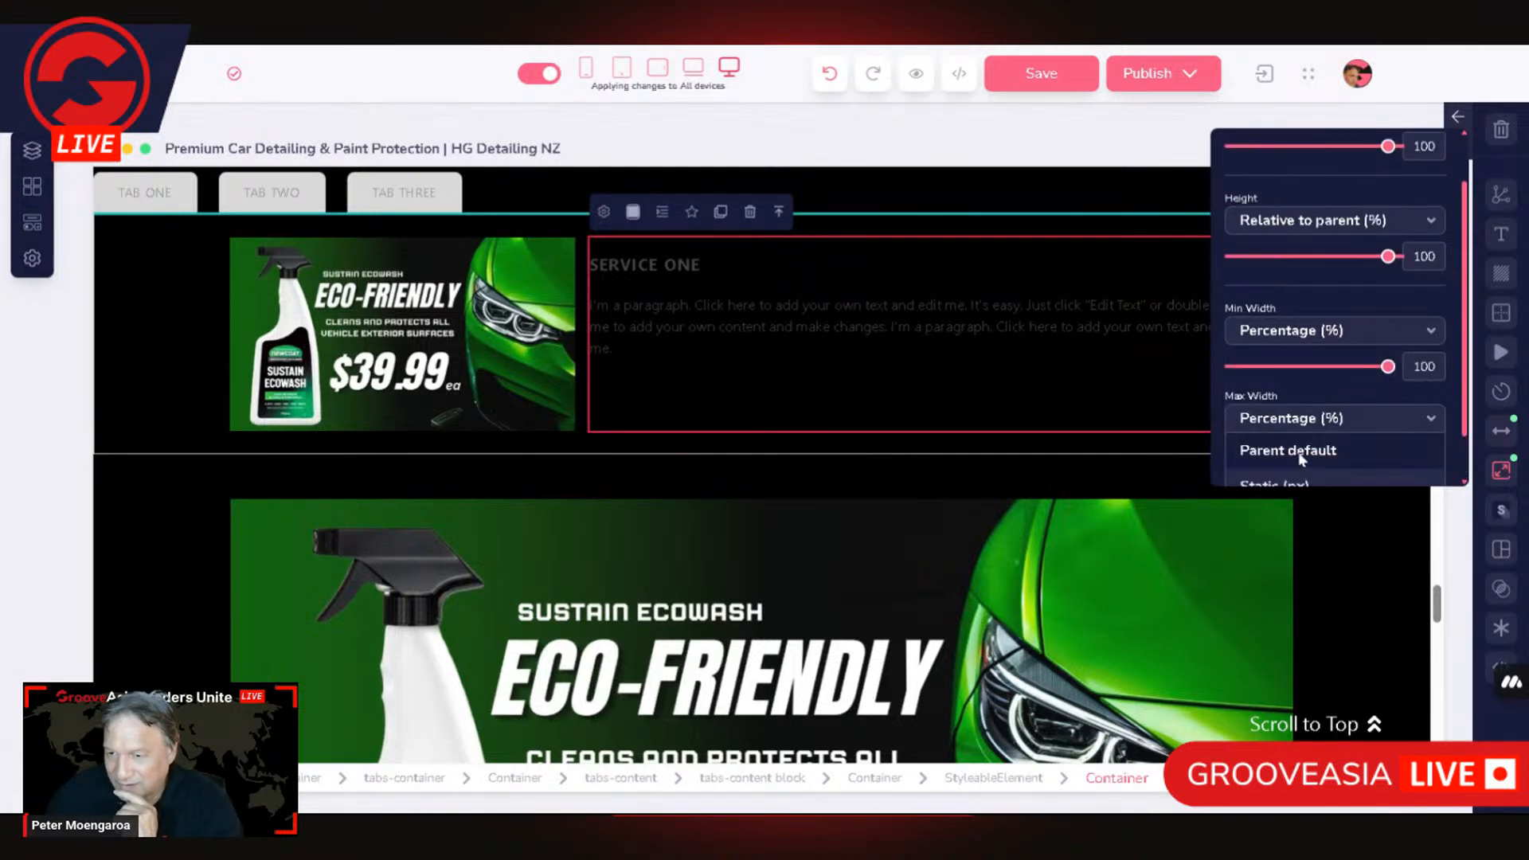
click(1303, 452)
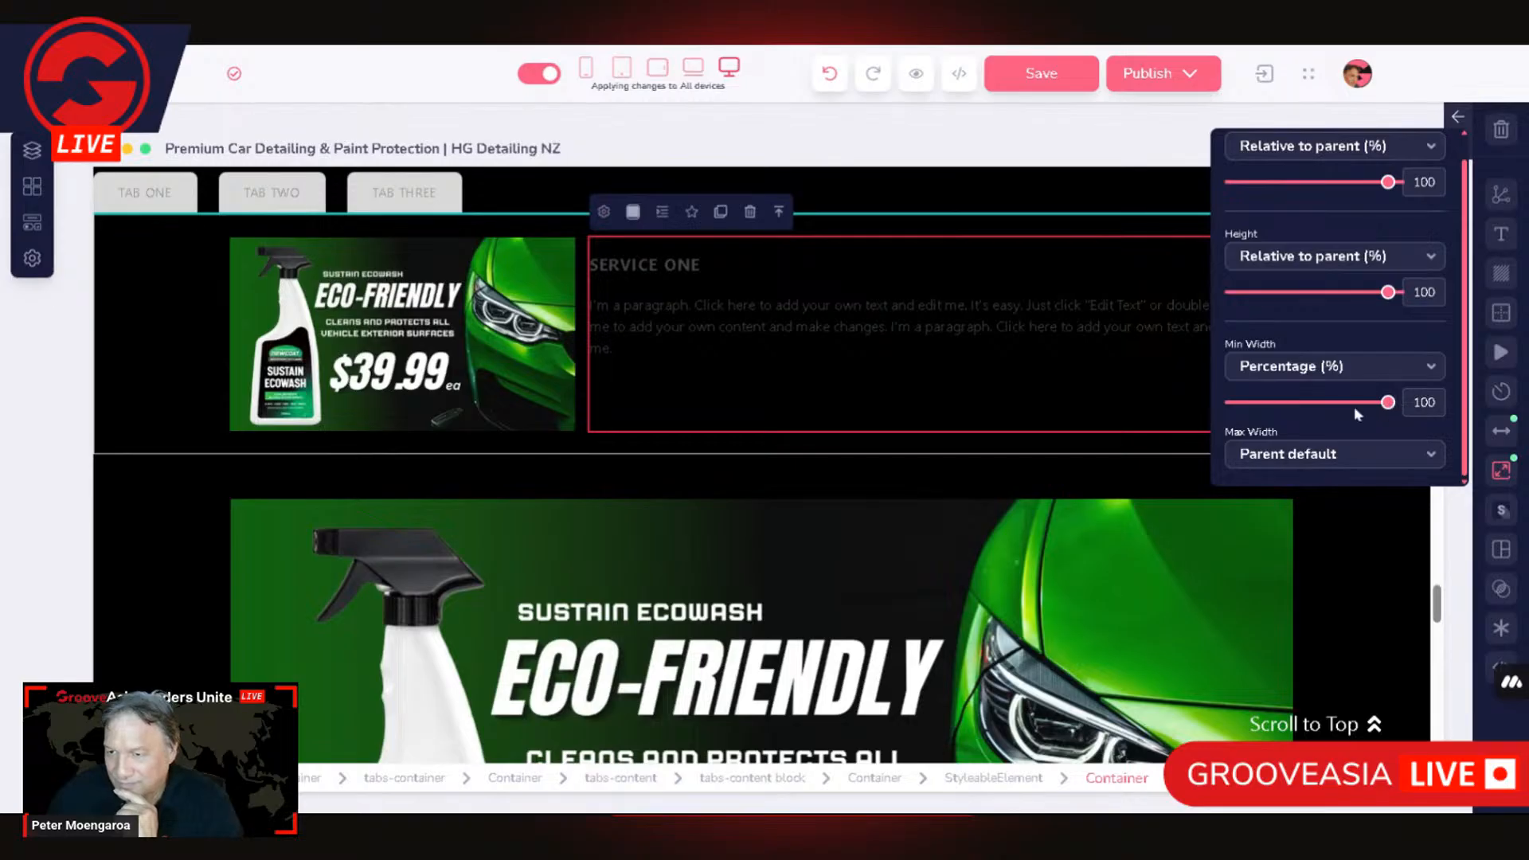
mouse_move(1388, 183)
mouse_down()
mouse_move(1321, 186)
mouse_move(1390, 188)
mouse_up()
mouse_move(1388, 292)
mouse_down()
mouse_move(1340, 301)
mouse_move(1394, 293)
mouse_up()
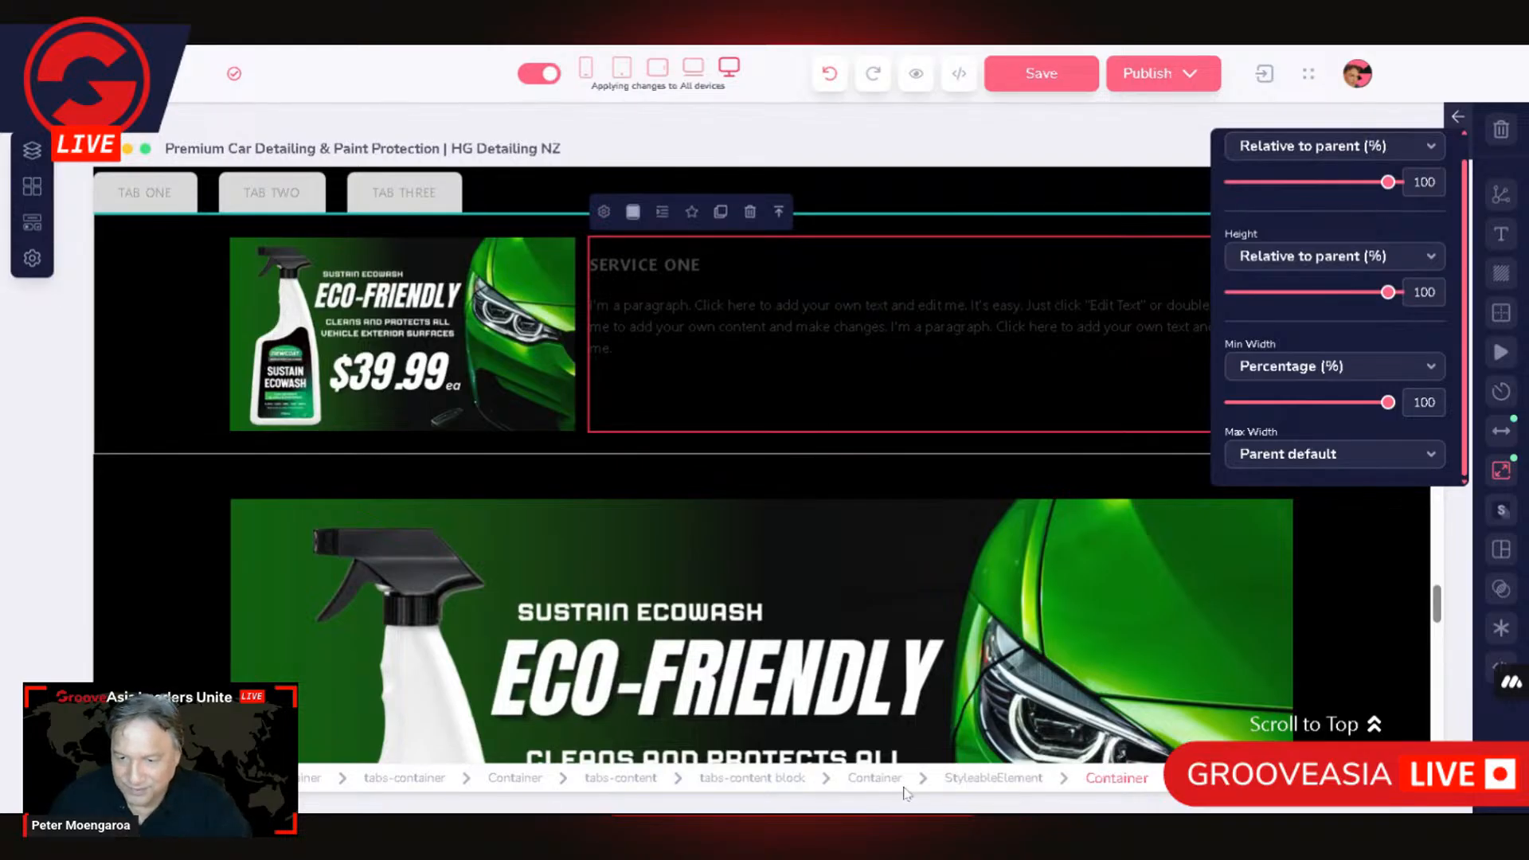
Step: Examine the size settings of the container around the tab's image and text, and of the container holding the image
click(874, 778)
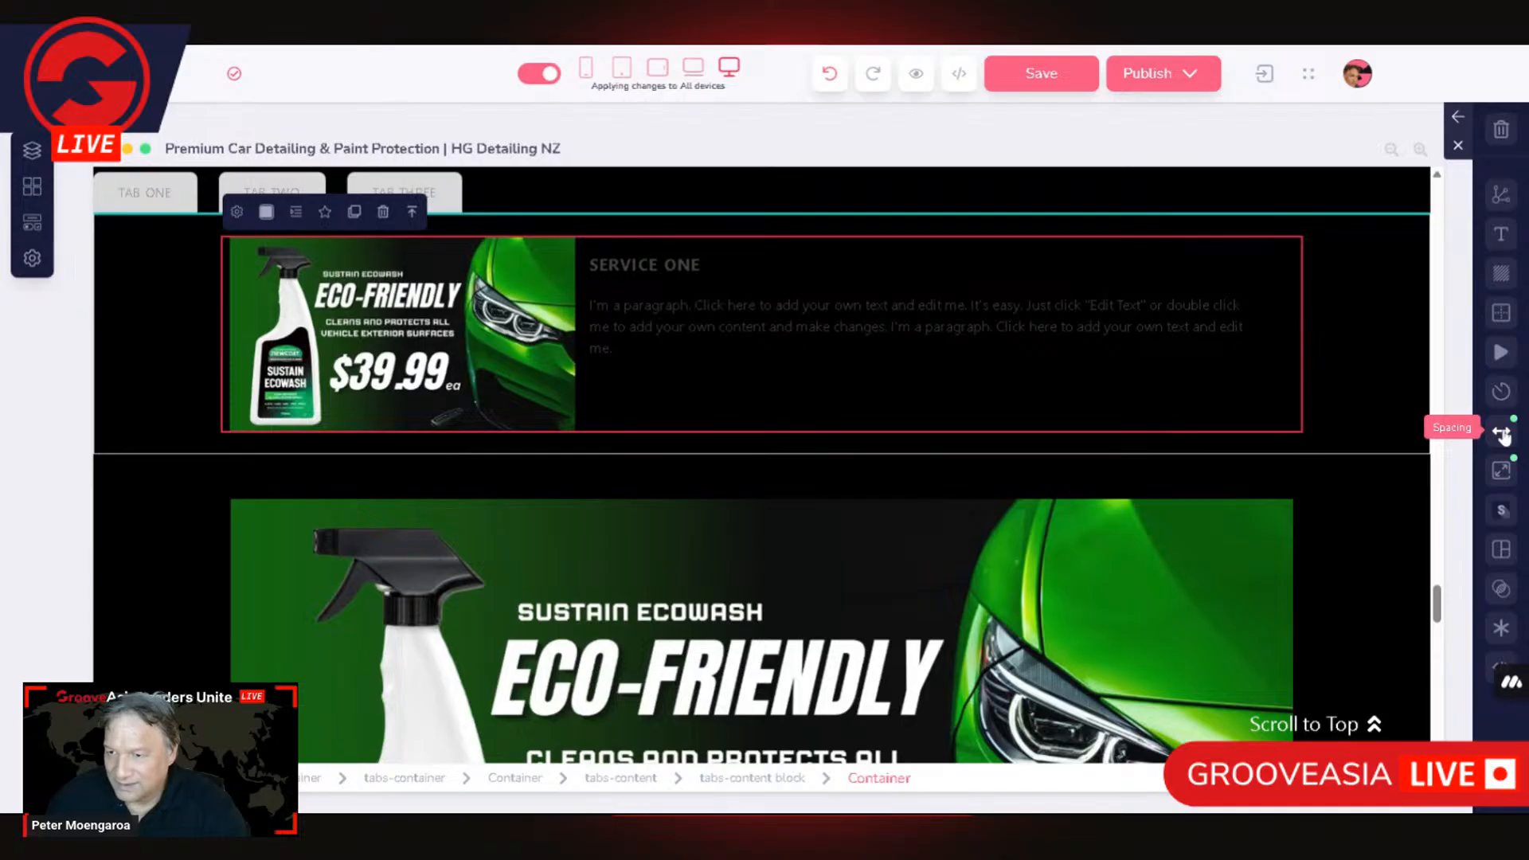
mouse_move(1502, 475)
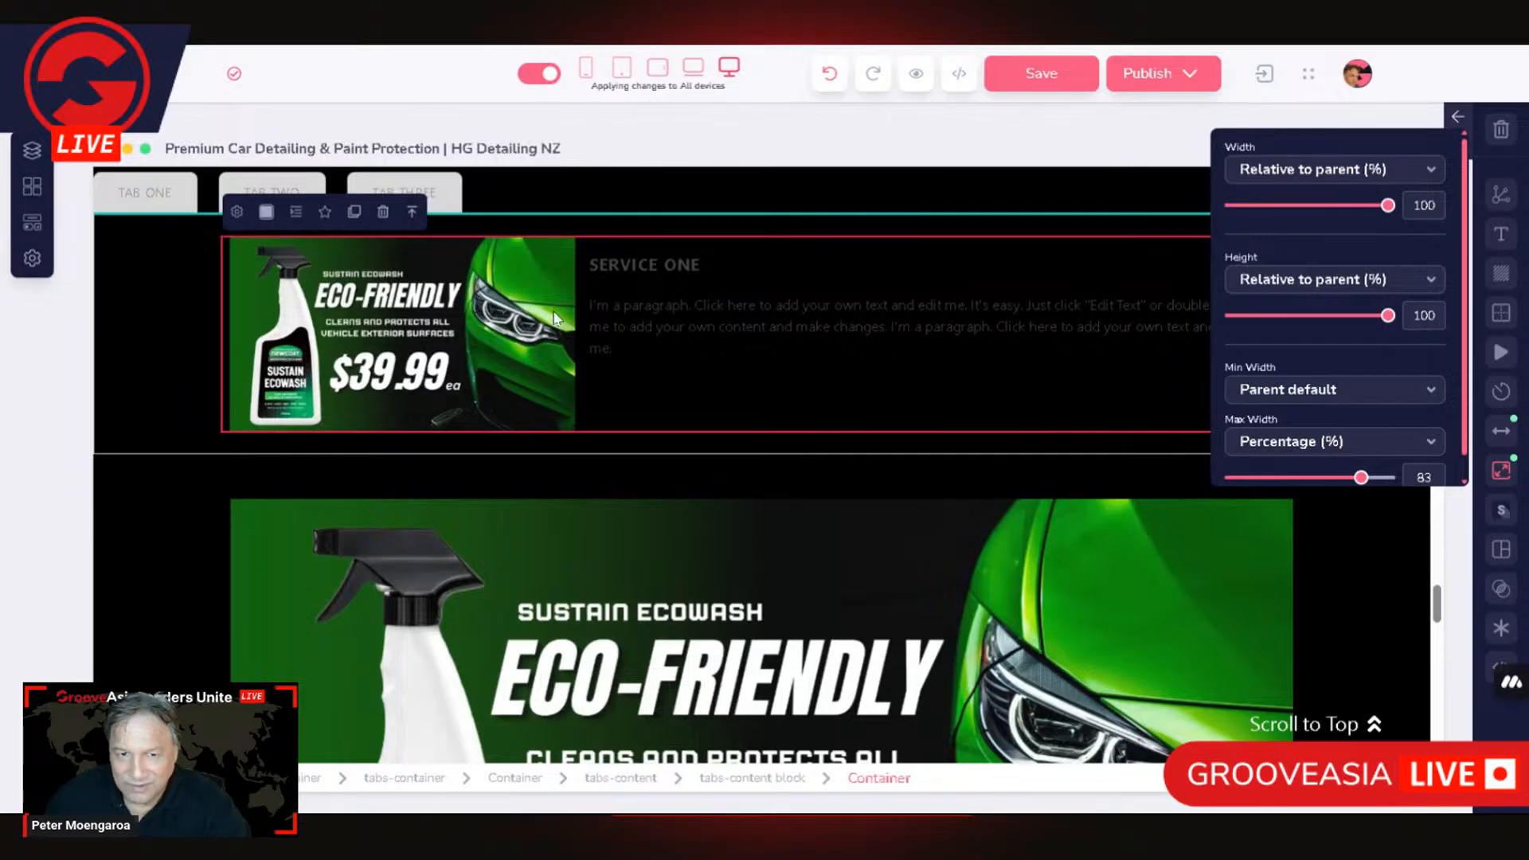
click(1174, 410)
scroll(1174, 410, up, 5)
scroll(1137, 425, down, 1)
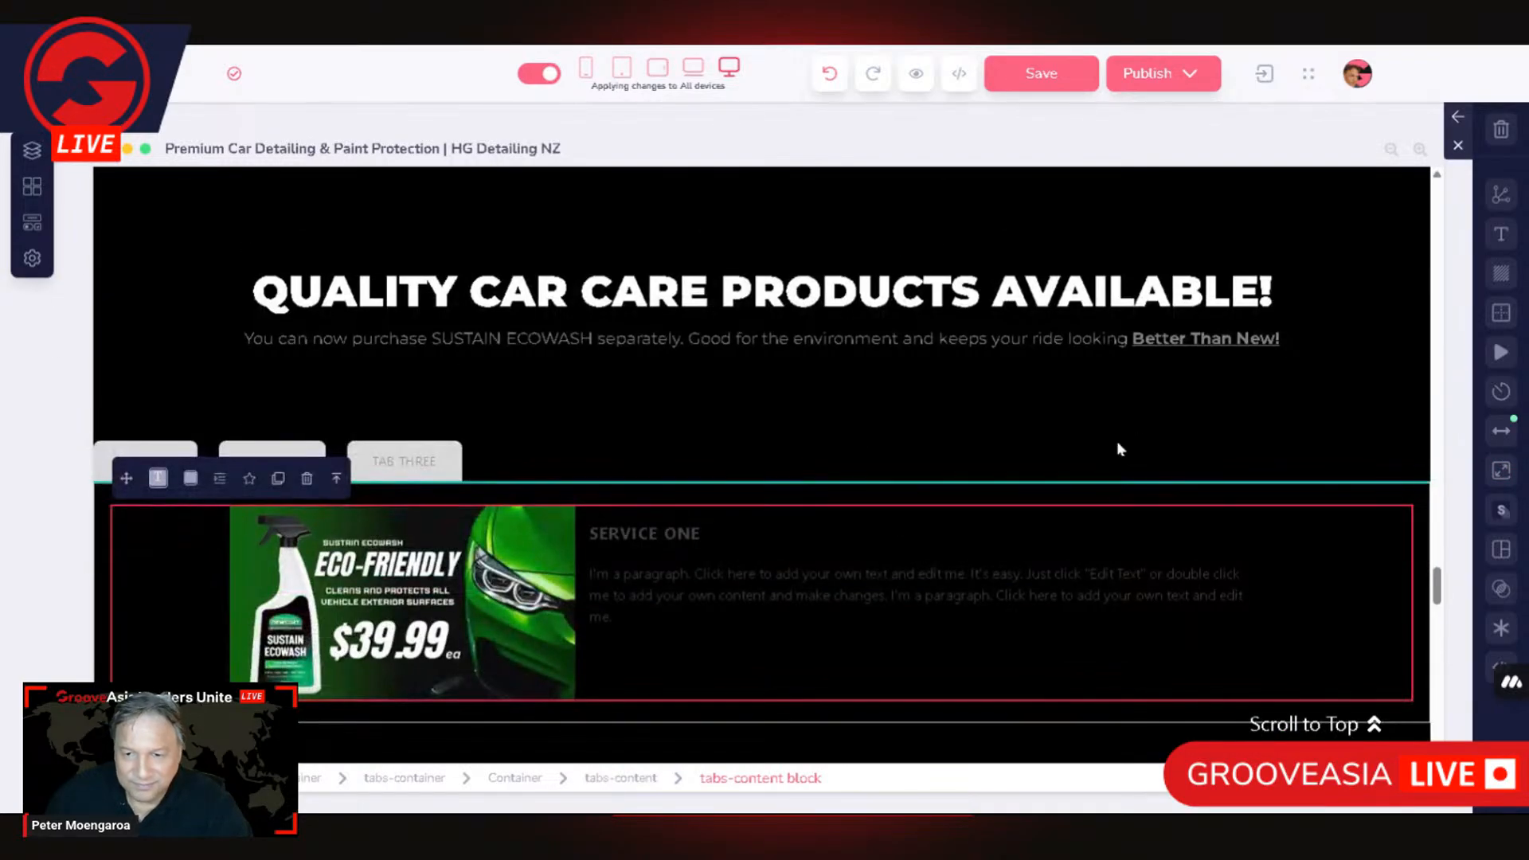
click(1152, 477)
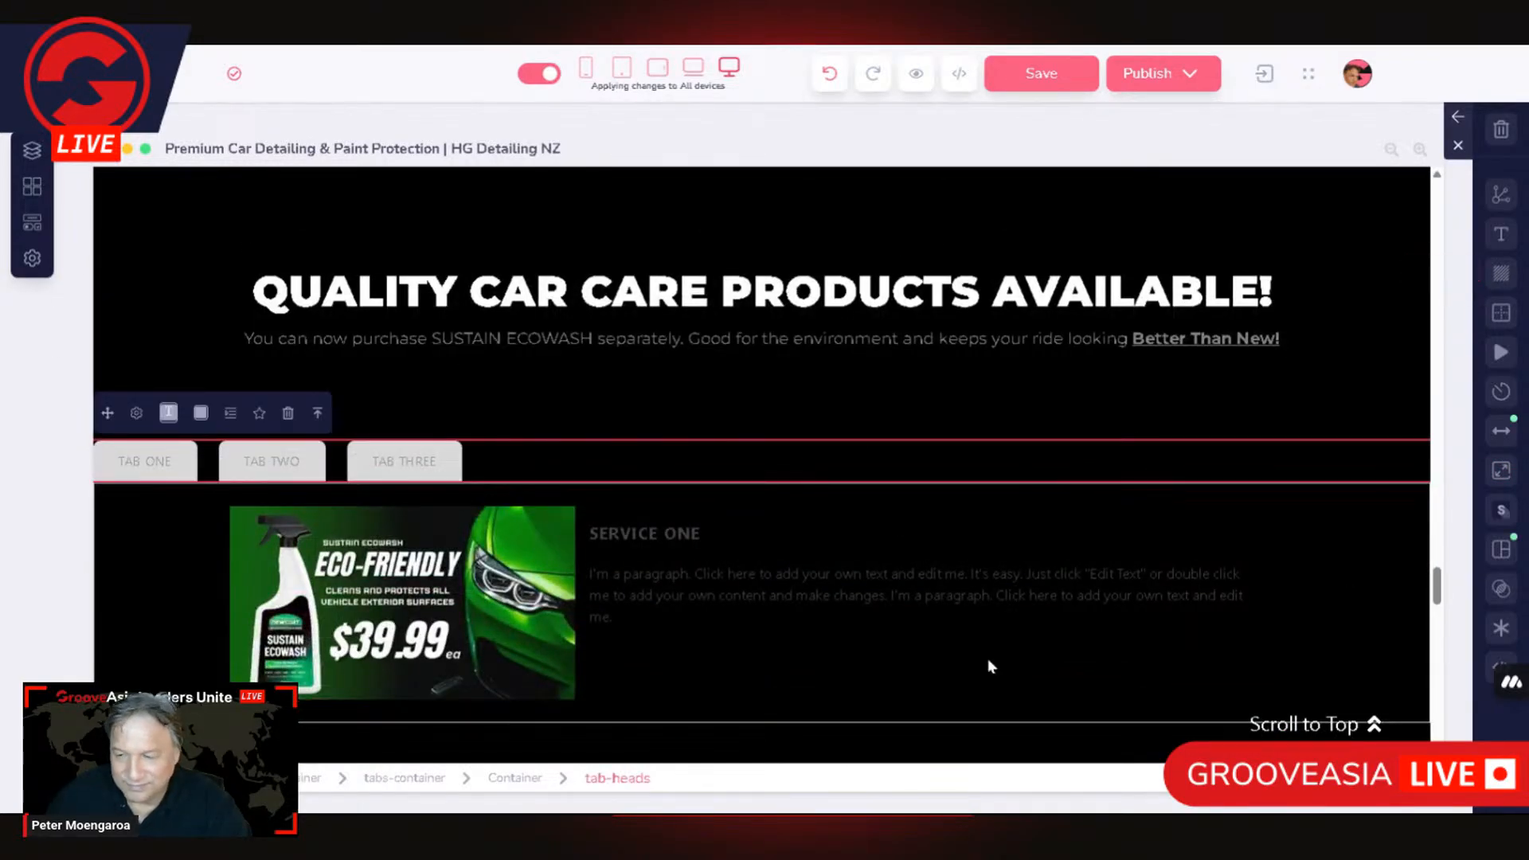
click(502, 563)
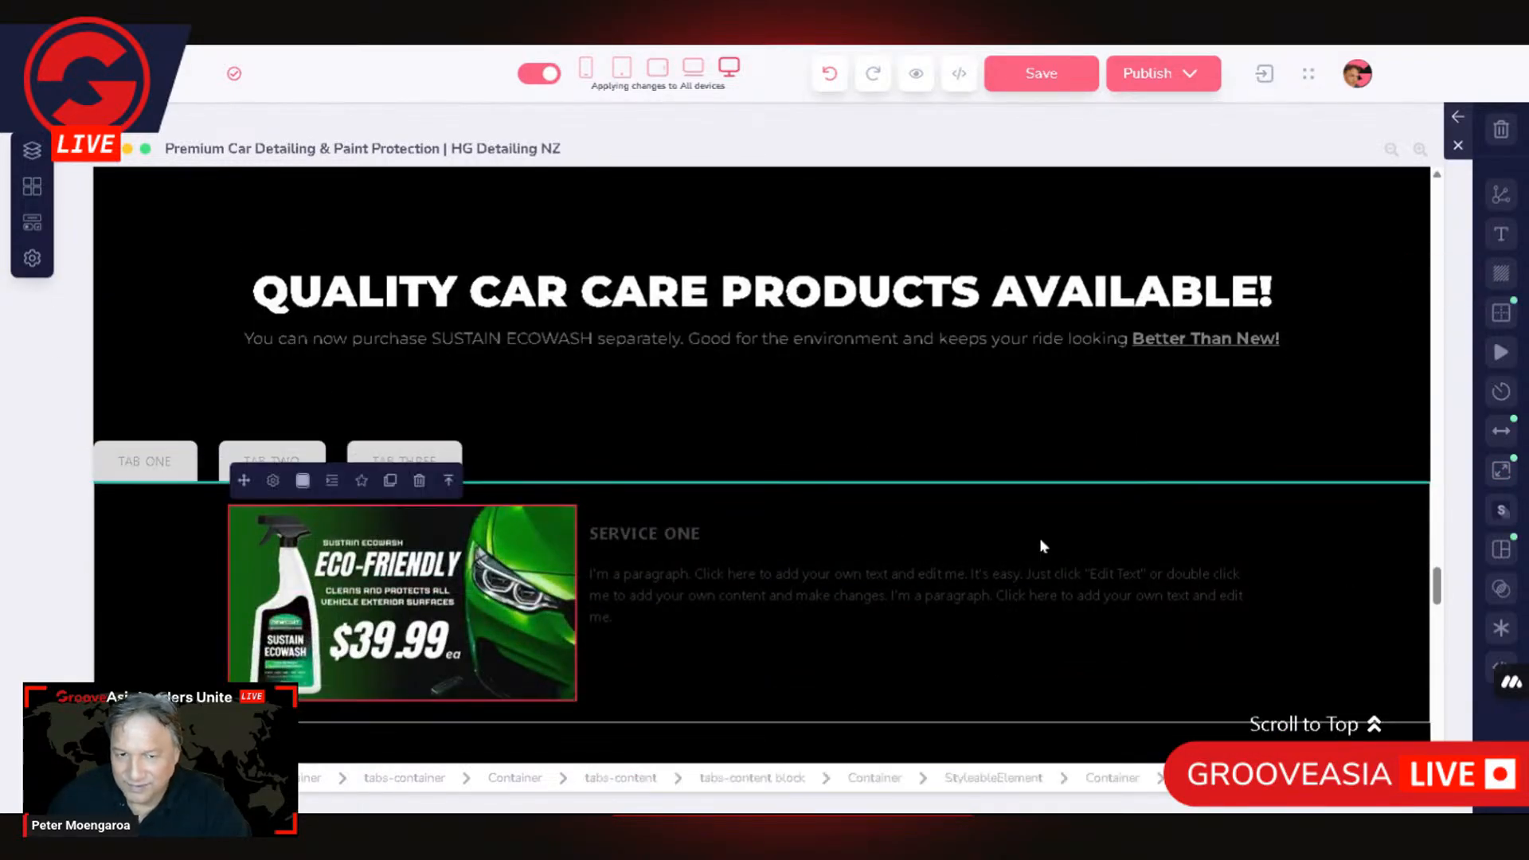
click(449, 482)
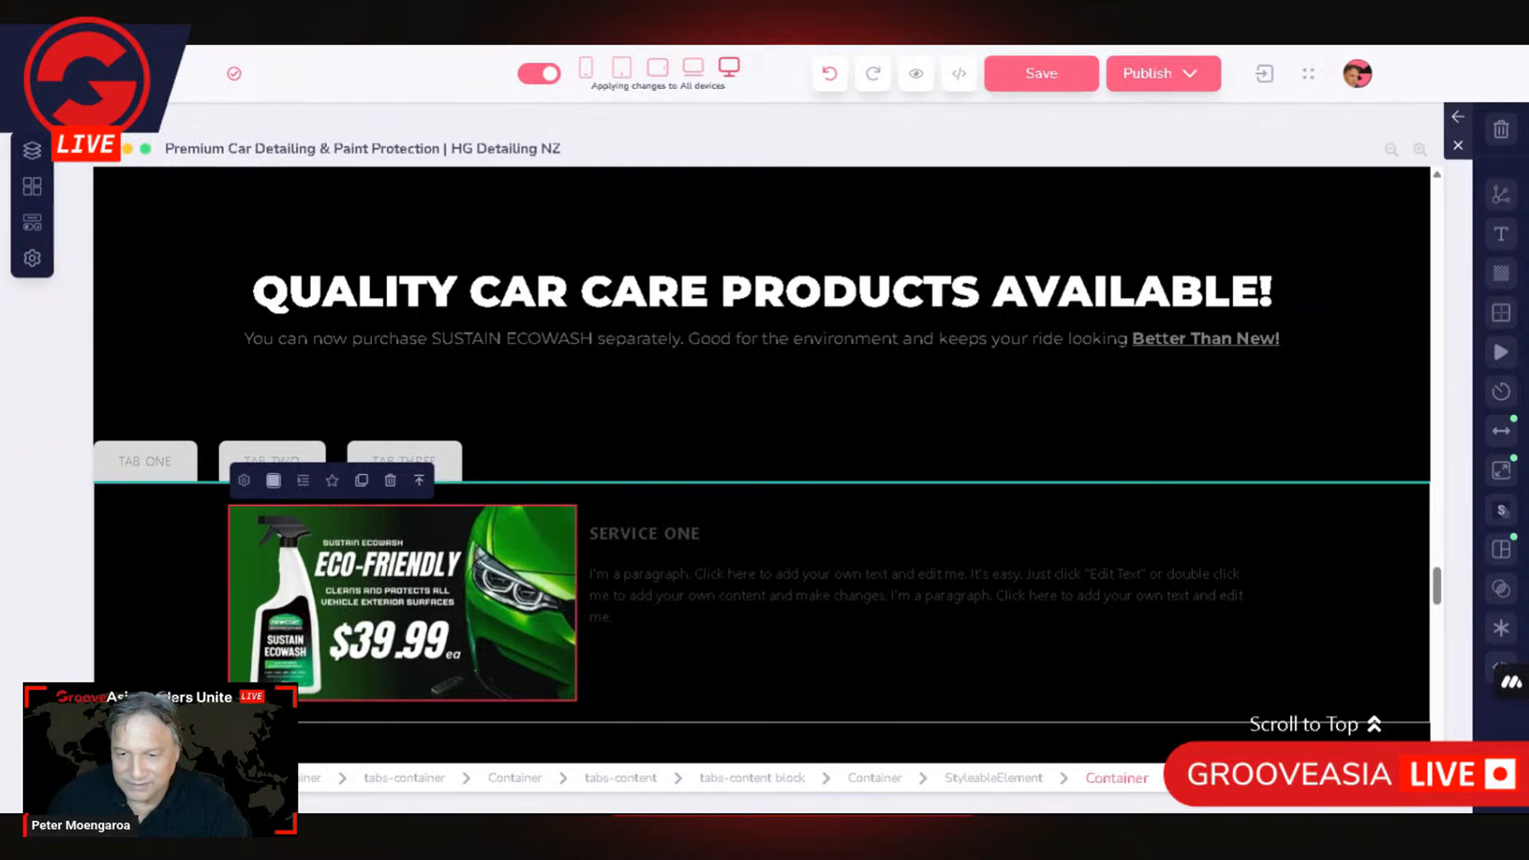
click(1502, 471)
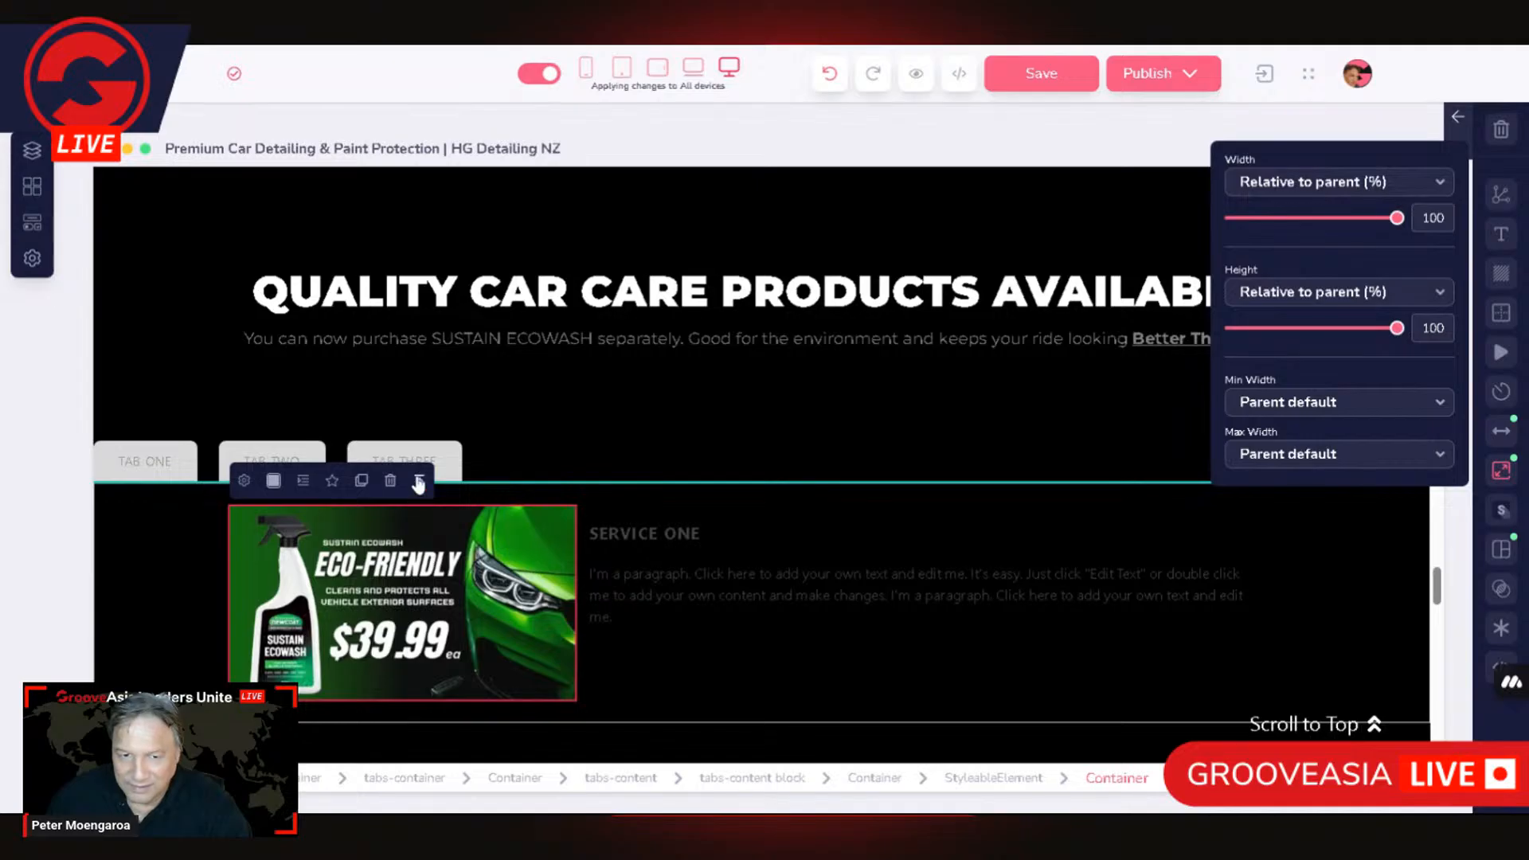
Step: Select the StyleableElement wrapping the image and Service One text and set its height to Fixed height (px) at 470
click(1227, 514)
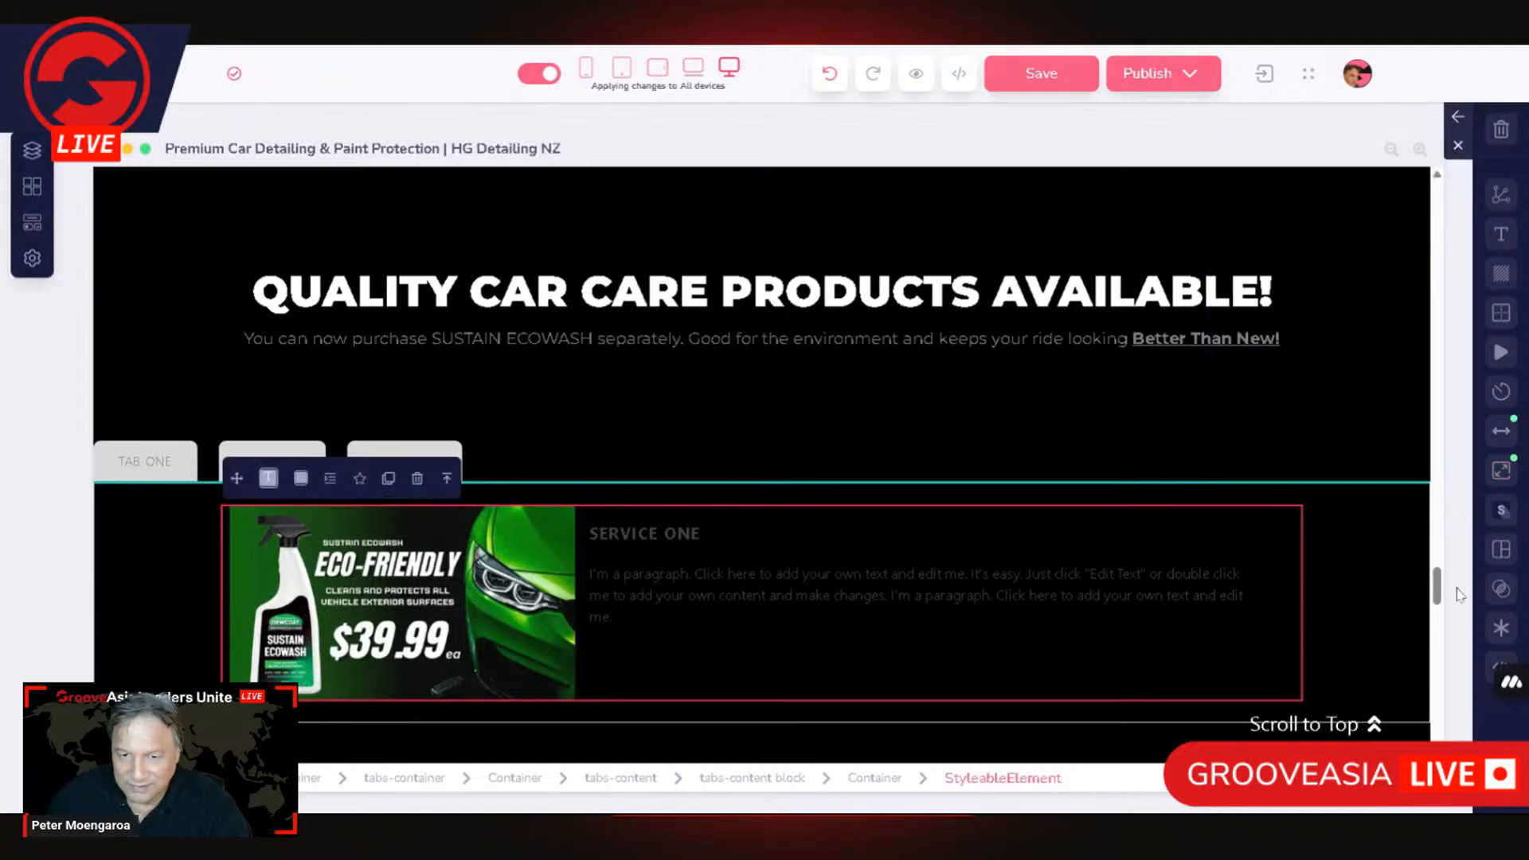
click(1502, 470)
click(1324, 330)
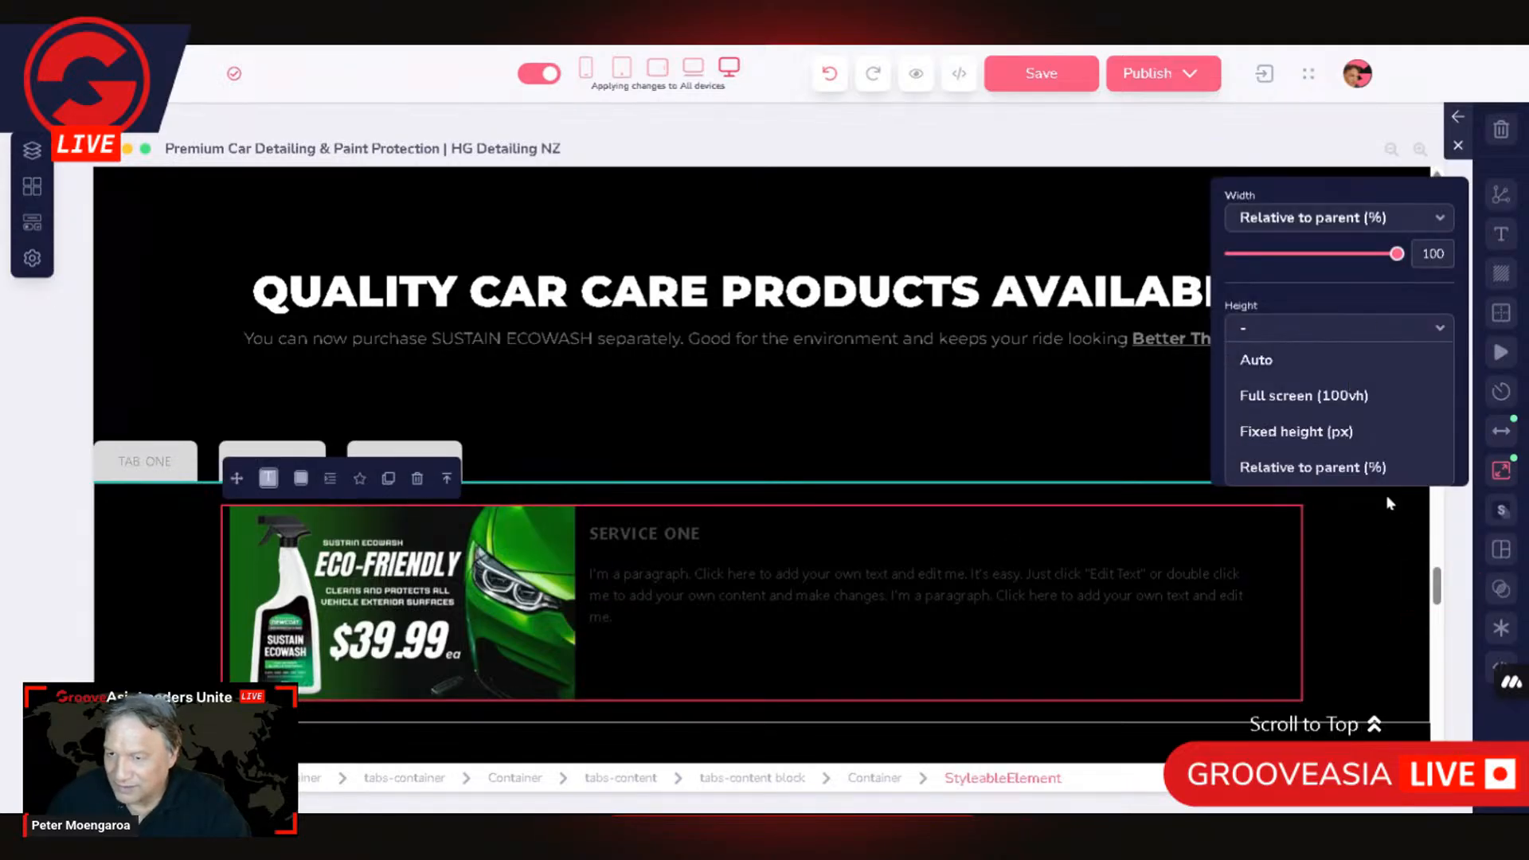
click(1303, 438)
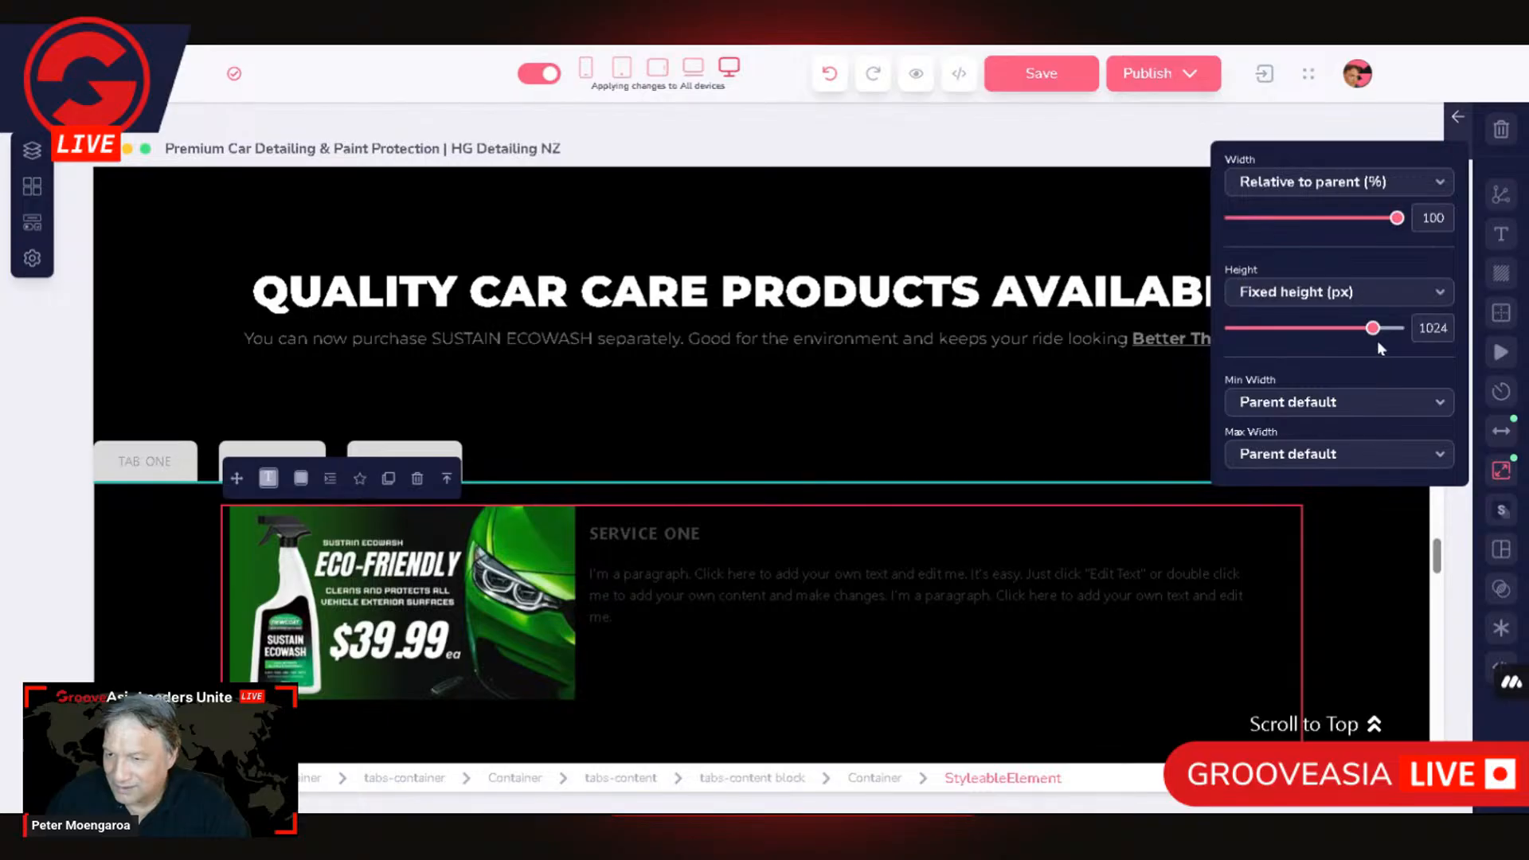
drag(1373, 328, 1298, 348)
scroll(887, 553, down, 5)
scroll(803, 572, up, 3)
scroll(948, 571, up, 2)
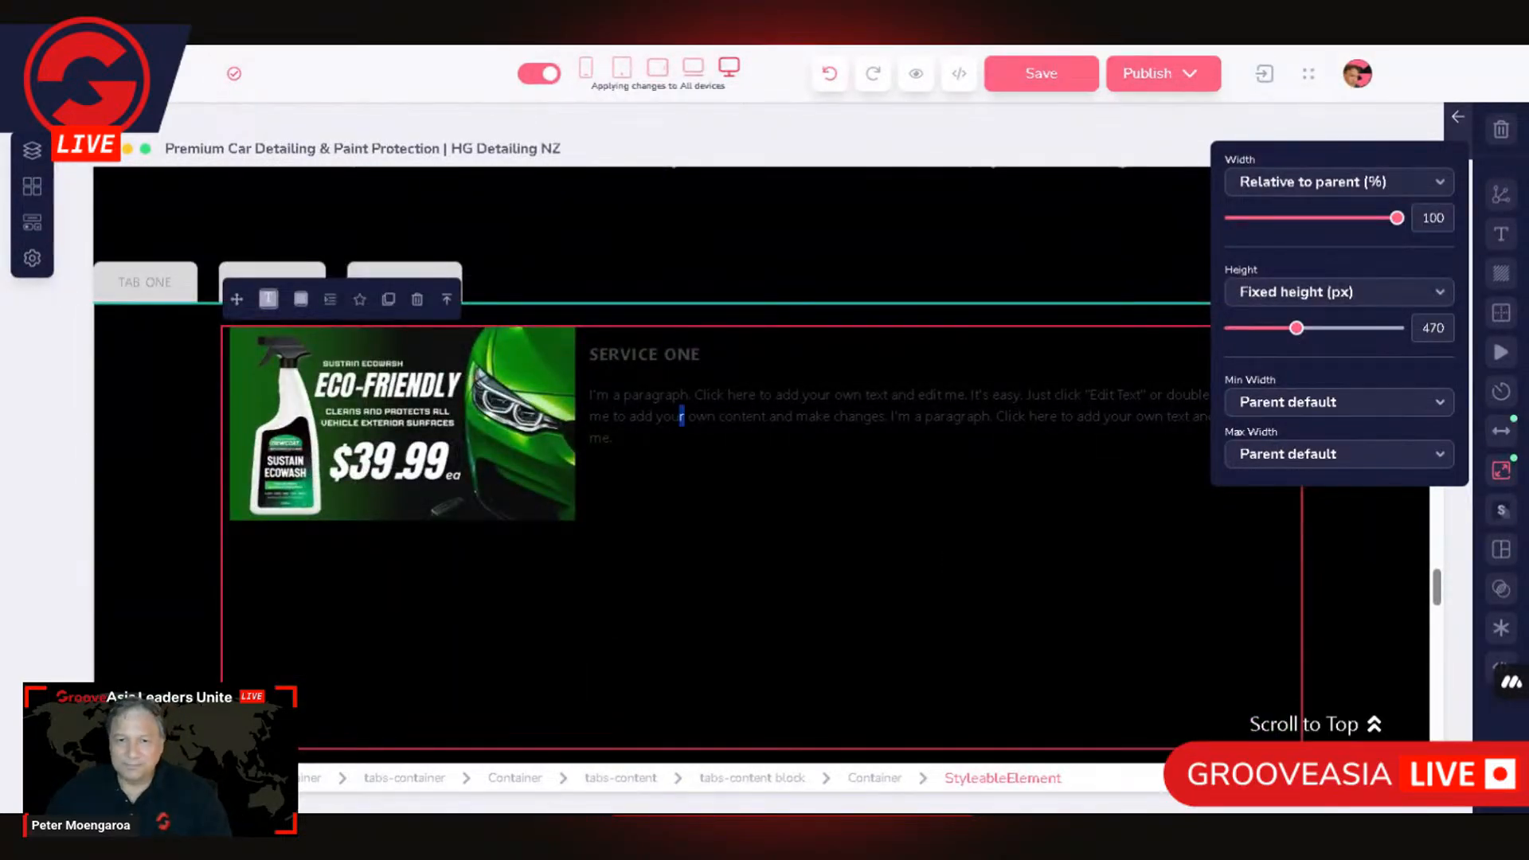
click(681, 416)
click(413, 495)
scroll(602, 629, down, 4)
scroll(616, 577, up, 4)
click(576, 615)
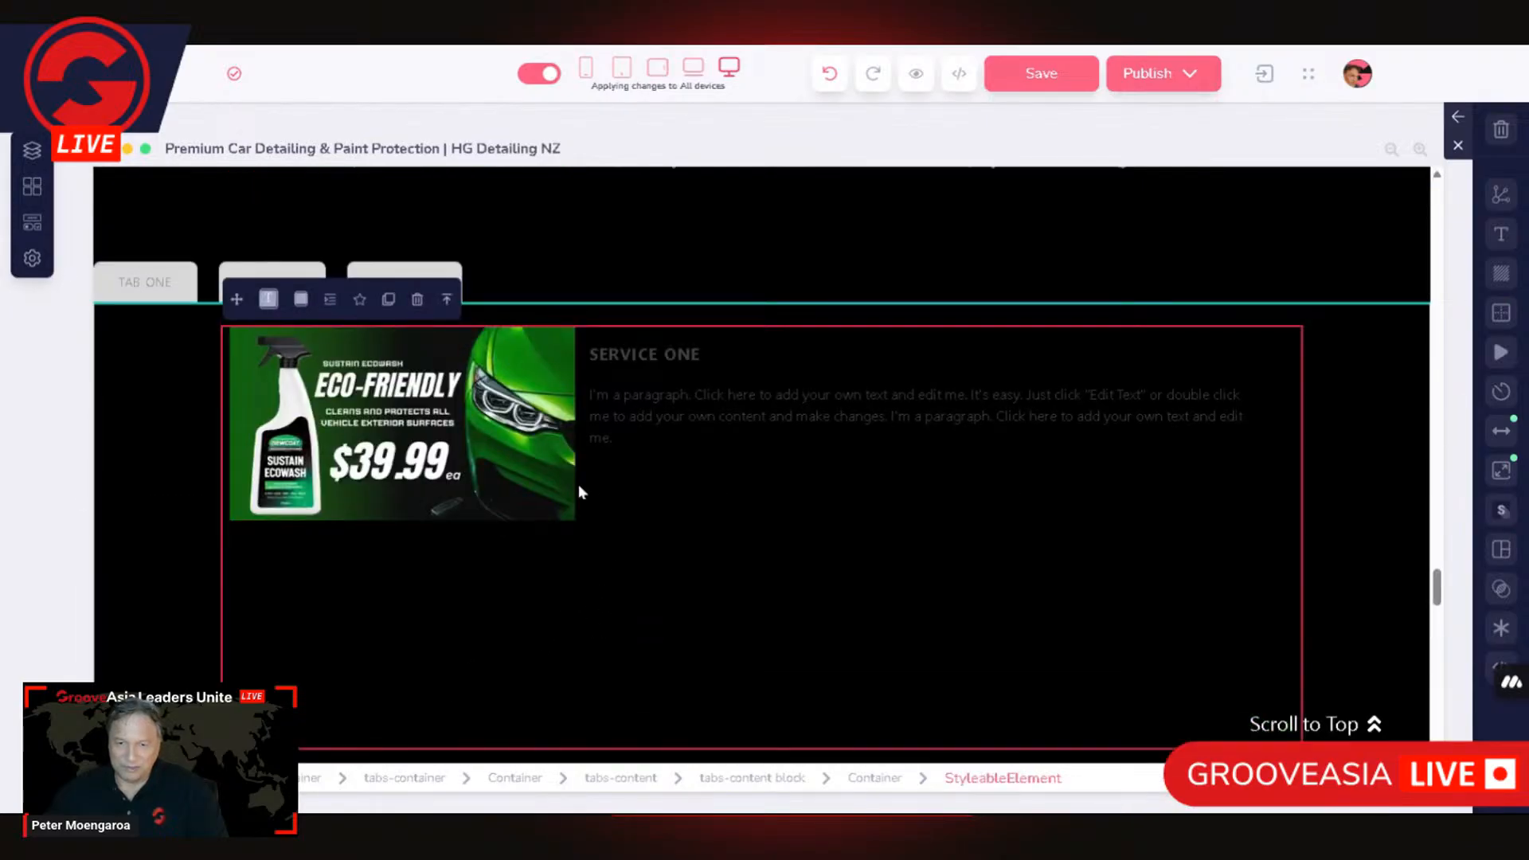
Step: Select the small eco-friendly image and set its width to Relative to parent (%) at 100 and min width to Percentage (%) at 100
click(540, 473)
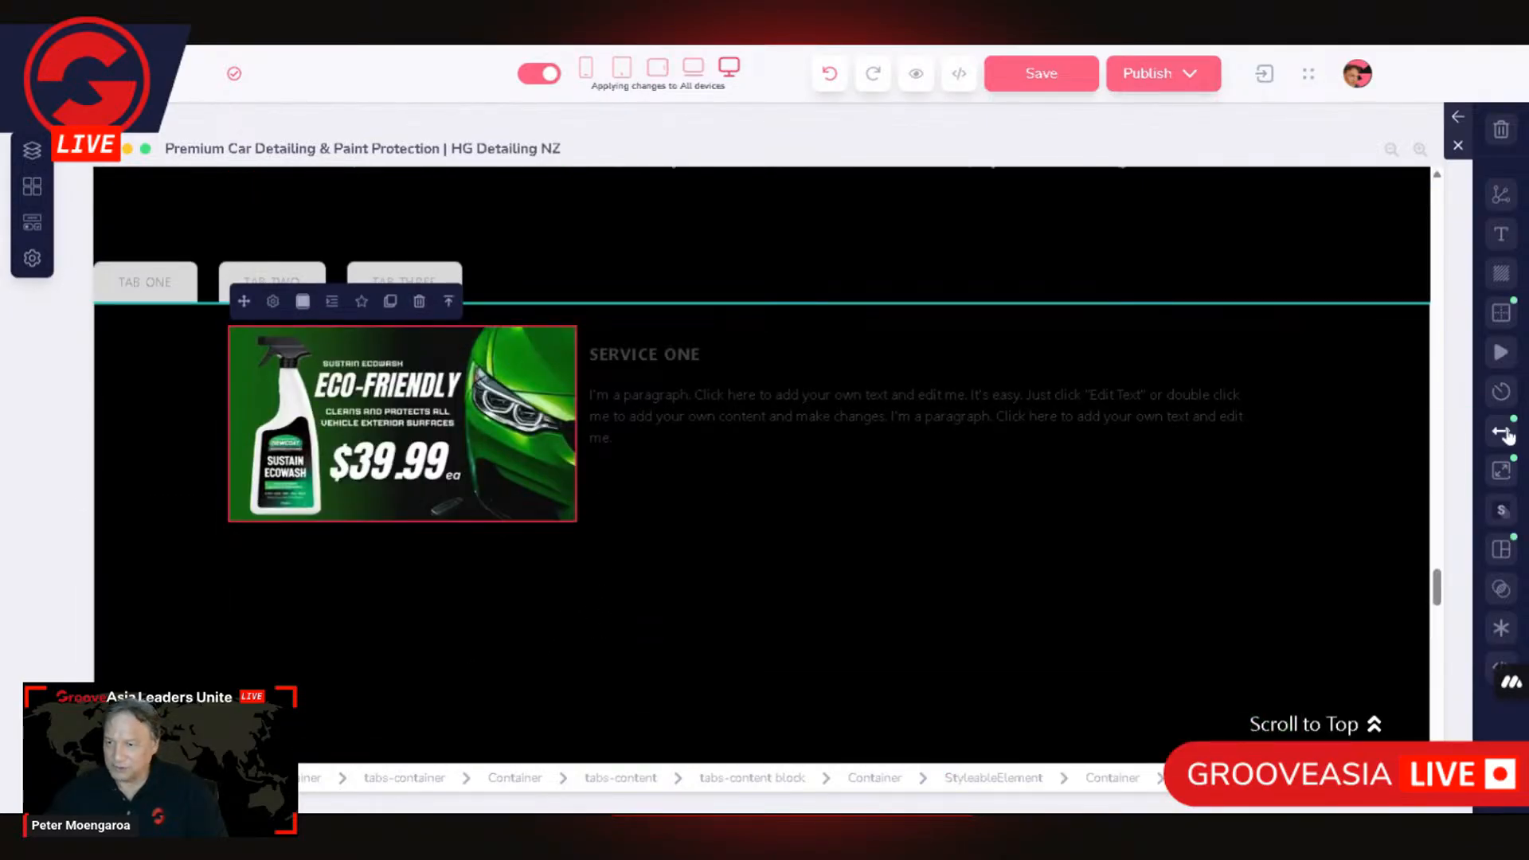
click(1502, 471)
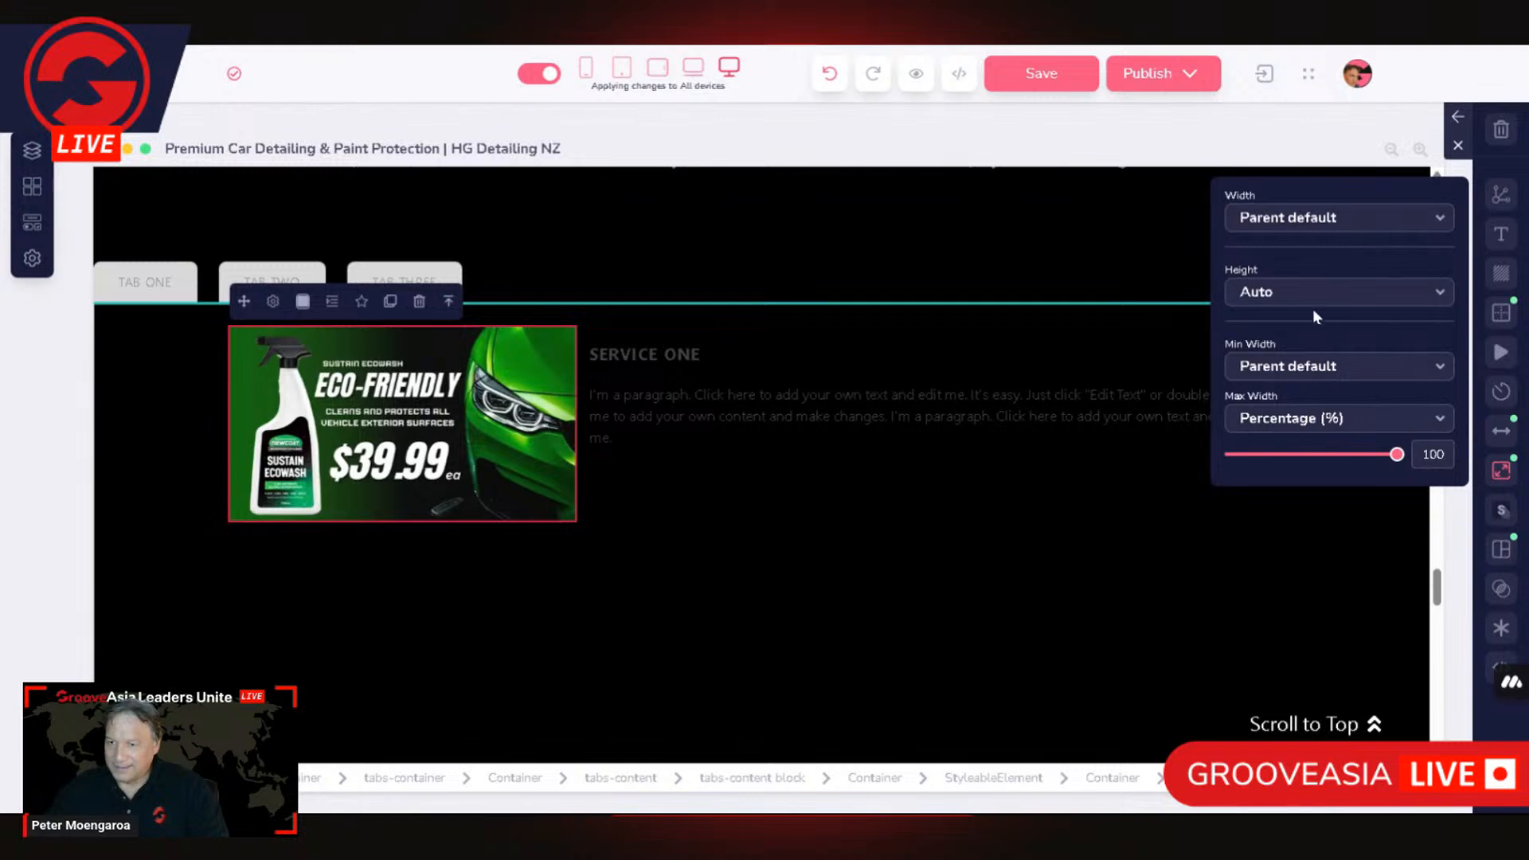
click(1349, 368)
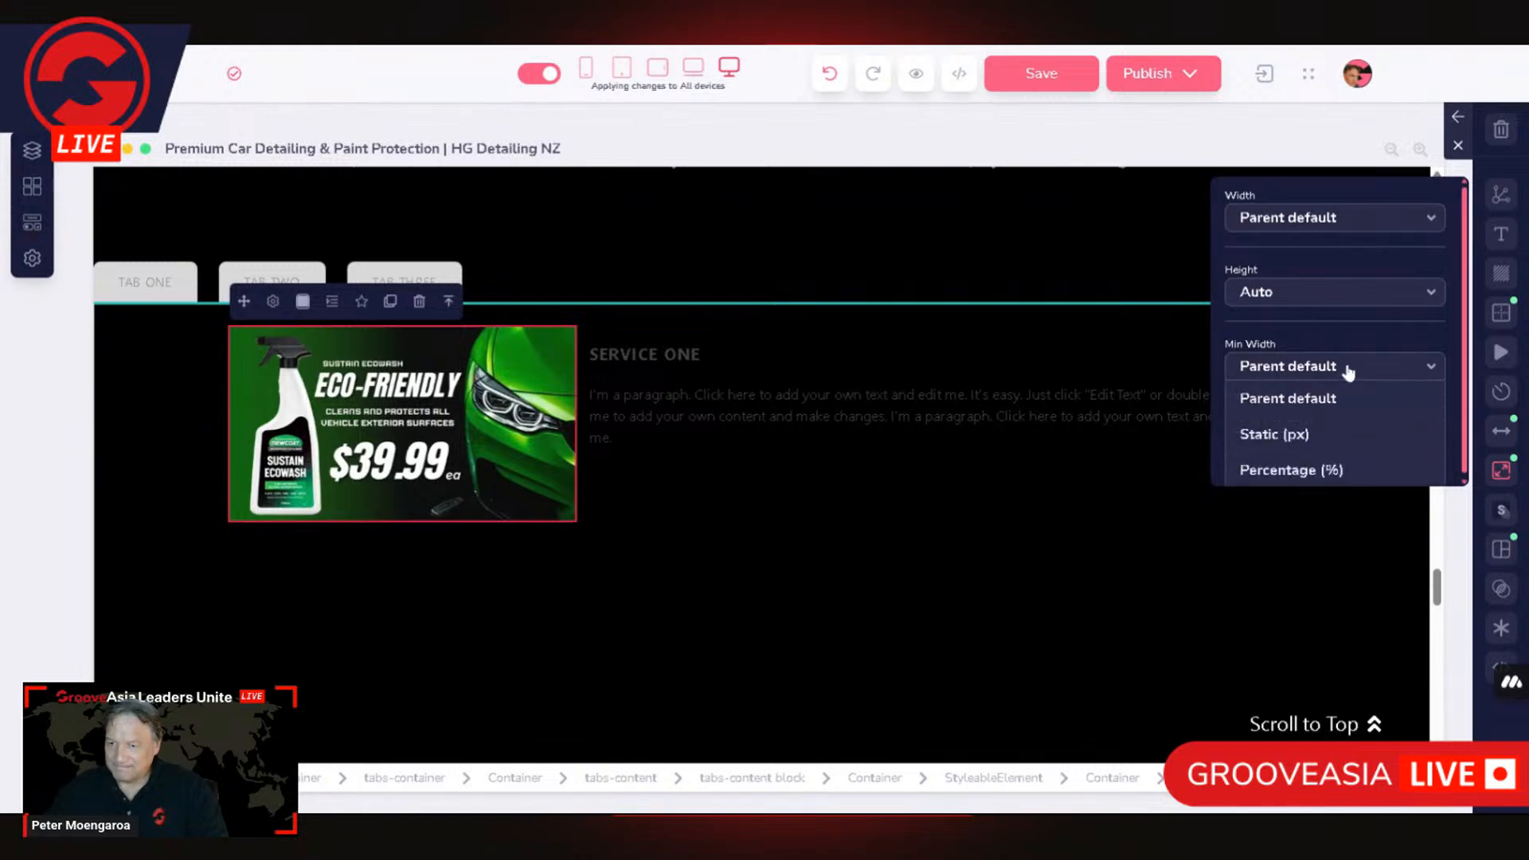
click(1343, 184)
click(1348, 326)
Step: Set both the max width and the min width of the small eco-friendly image to Parent default
click(1358, 437)
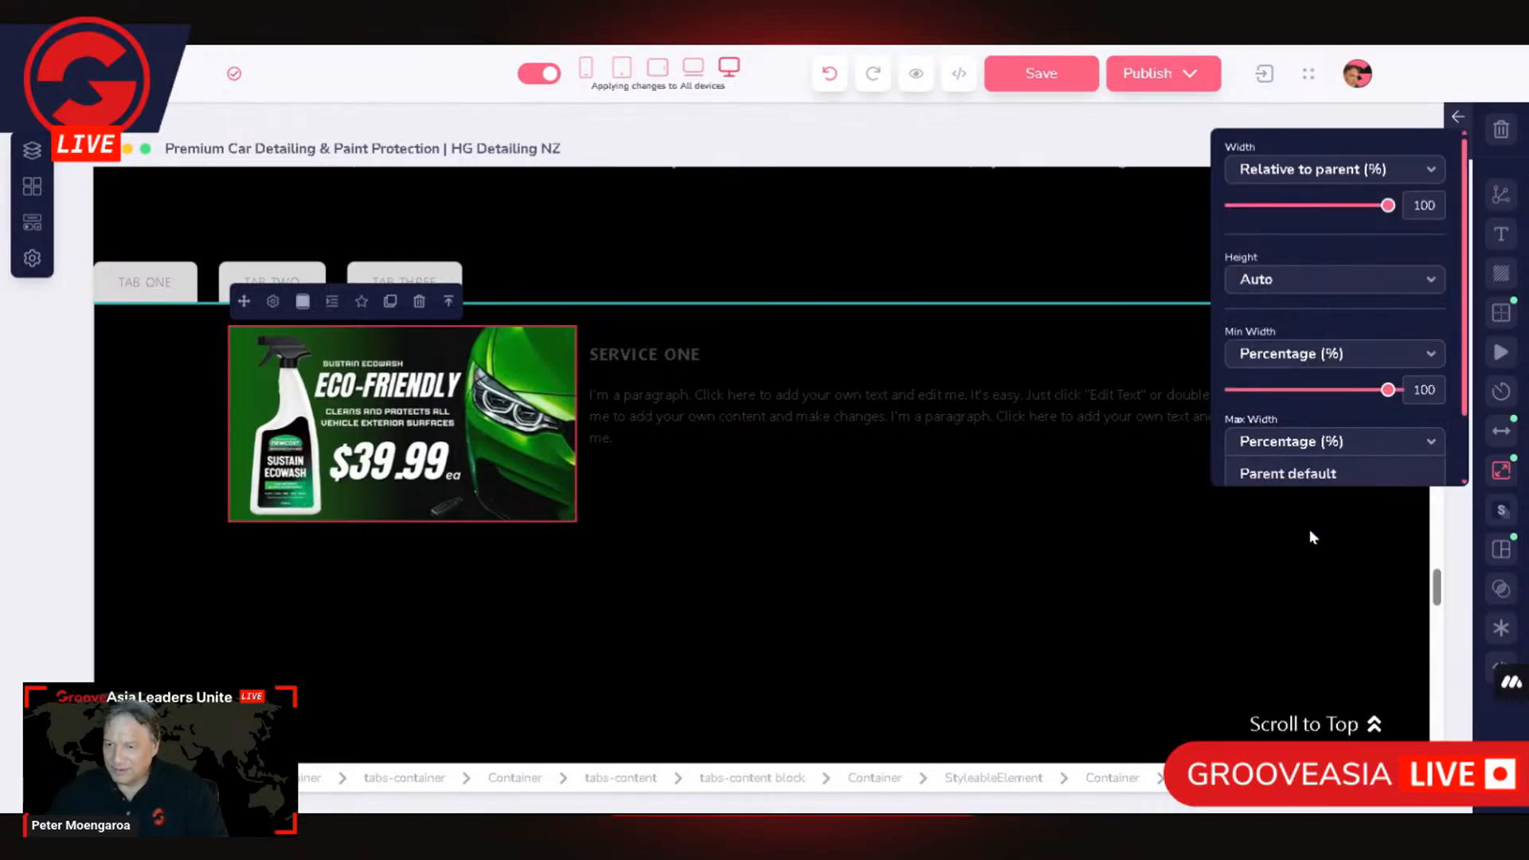
click(1308, 477)
drag(1395, 404, 1488, 379)
click(1376, 377)
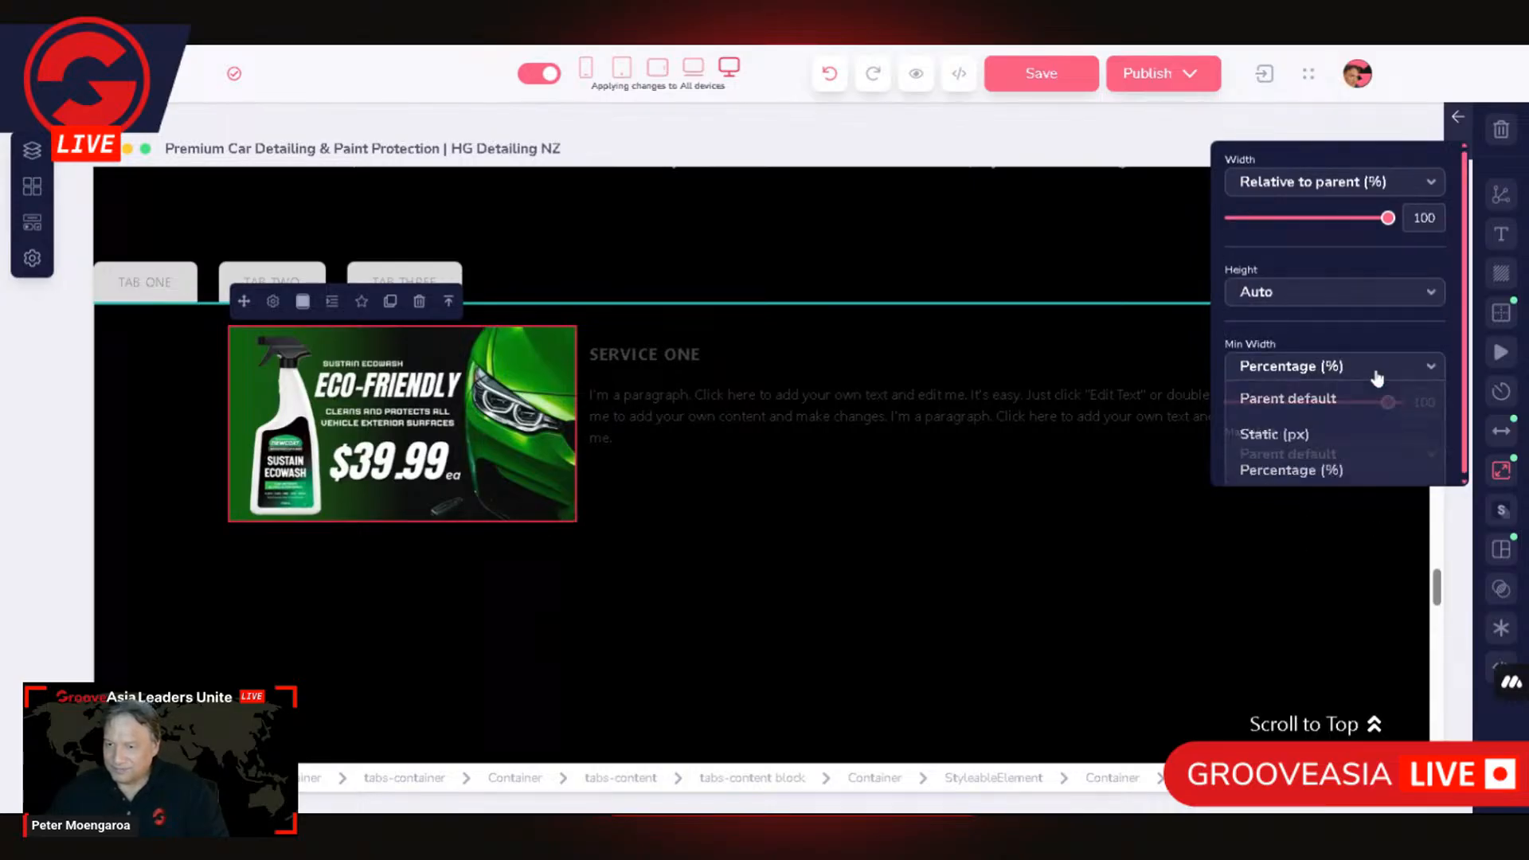
click(1302, 399)
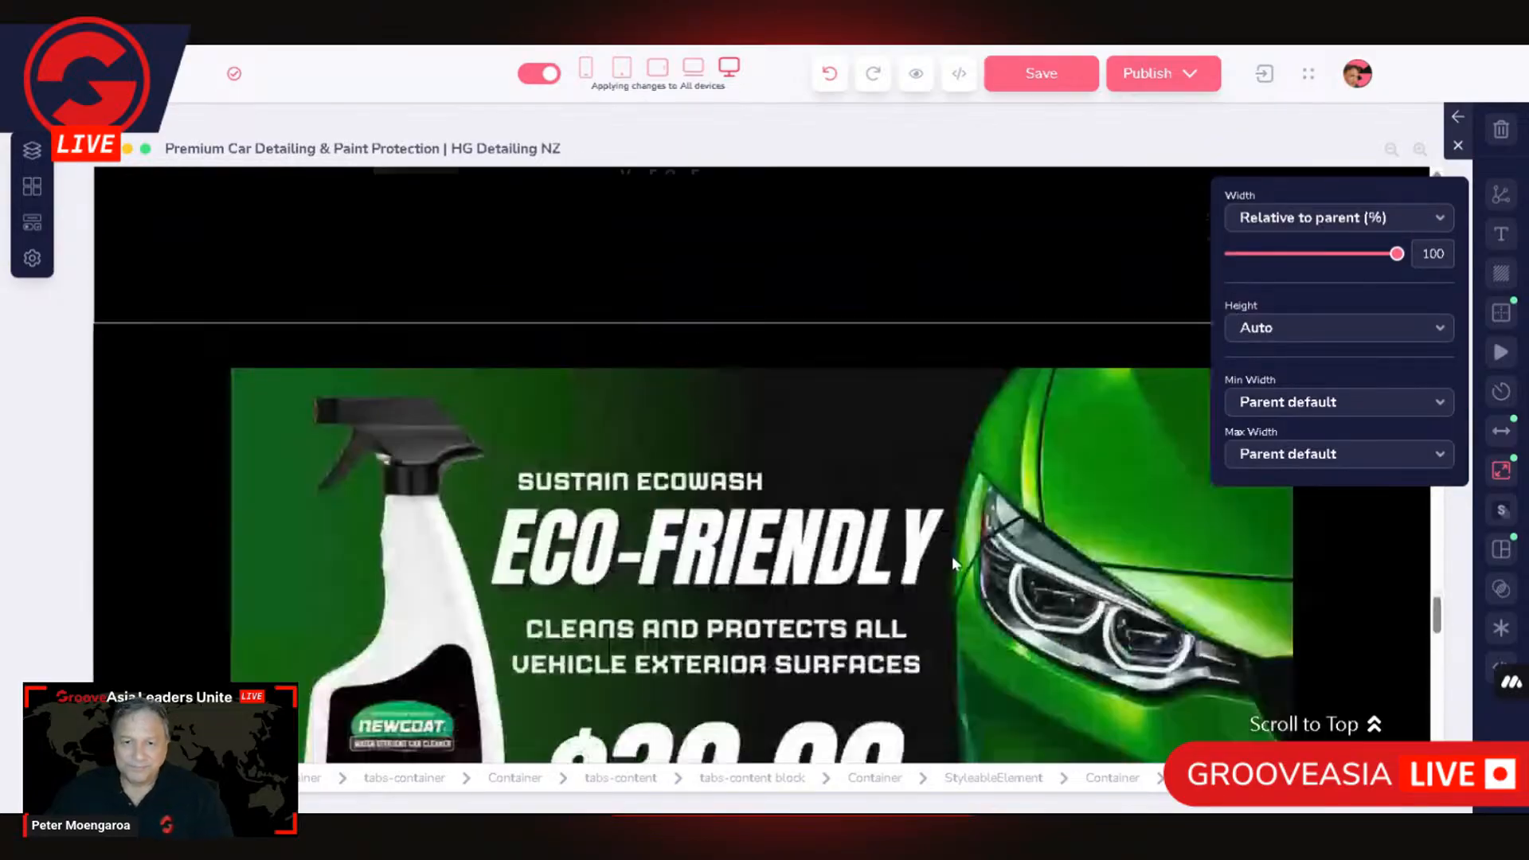
Step: Review the Tabs section below the Quality Car Care Products heading, selecting its paragraph, tabs-content, tab-heads and whole section in turn
scroll(952, 561, up, 5)
click(749, 320)
scroll(688, 577, up, 4)
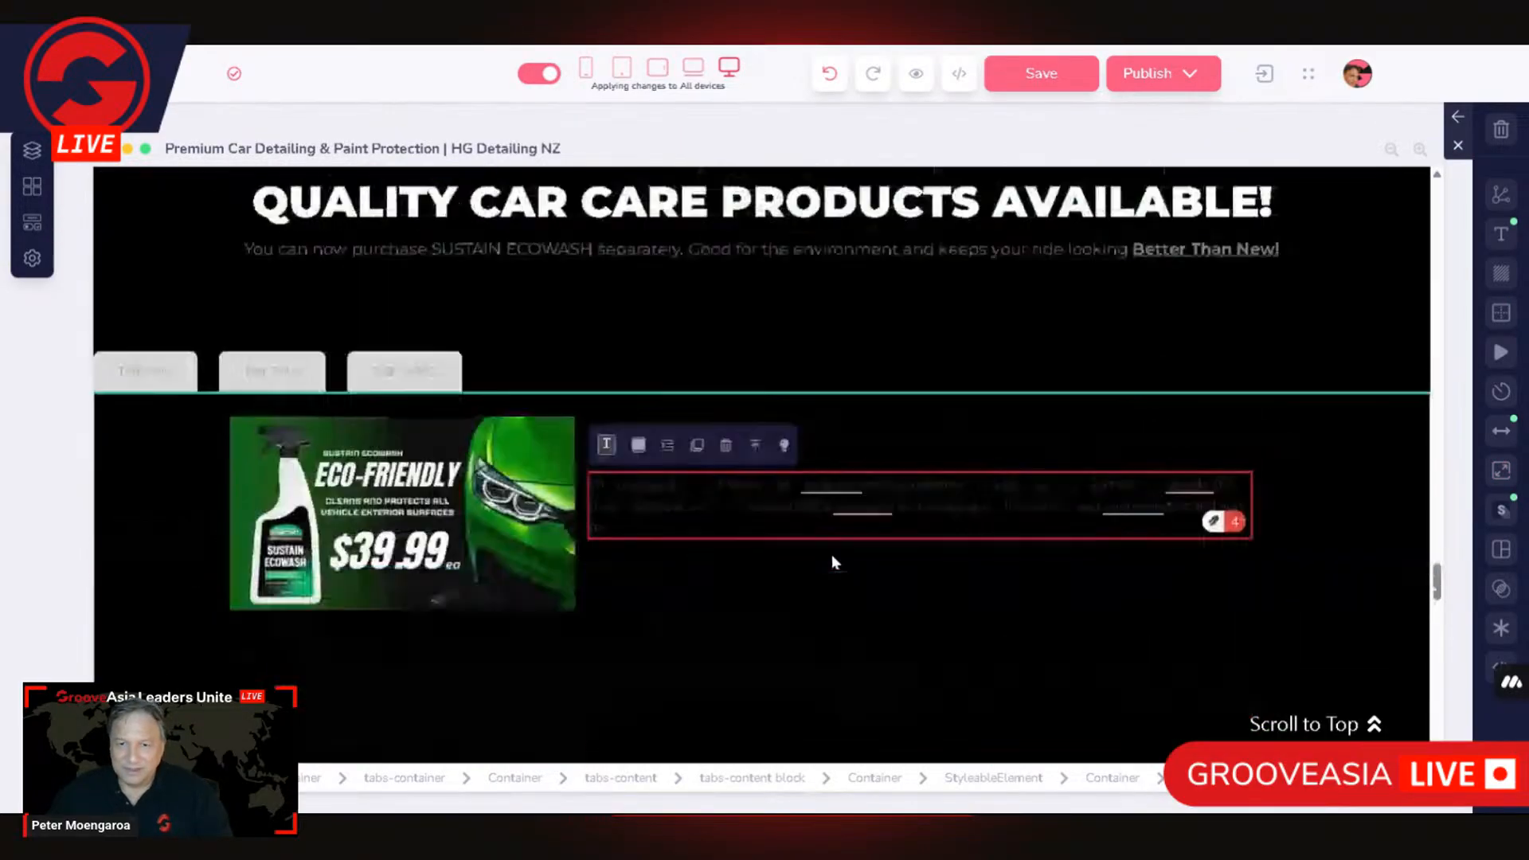
click(146, 599)
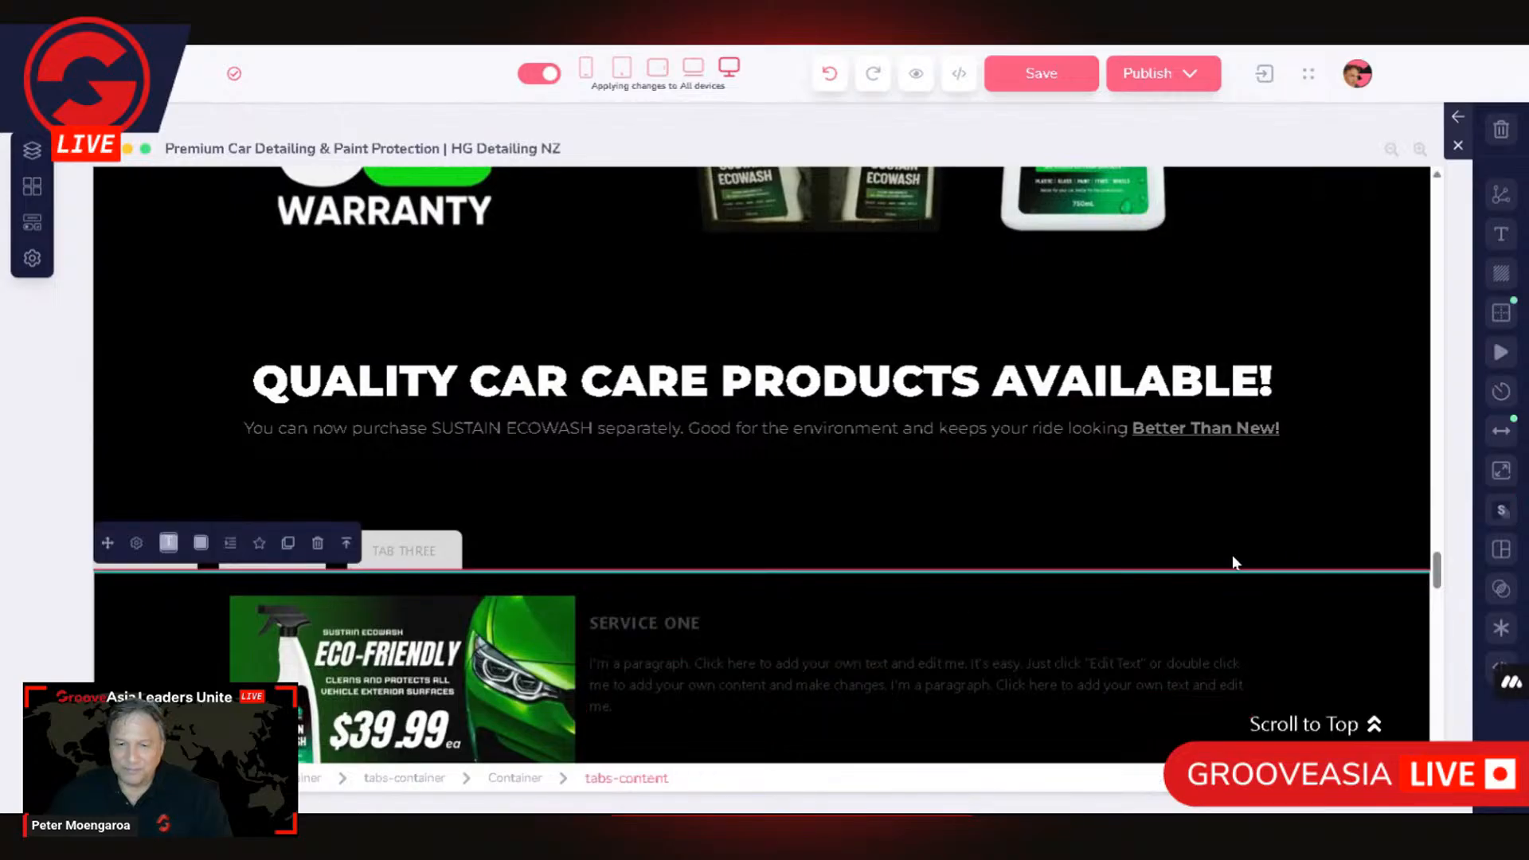
click(1330, 525)
scroll(1239, 587, down, 2)
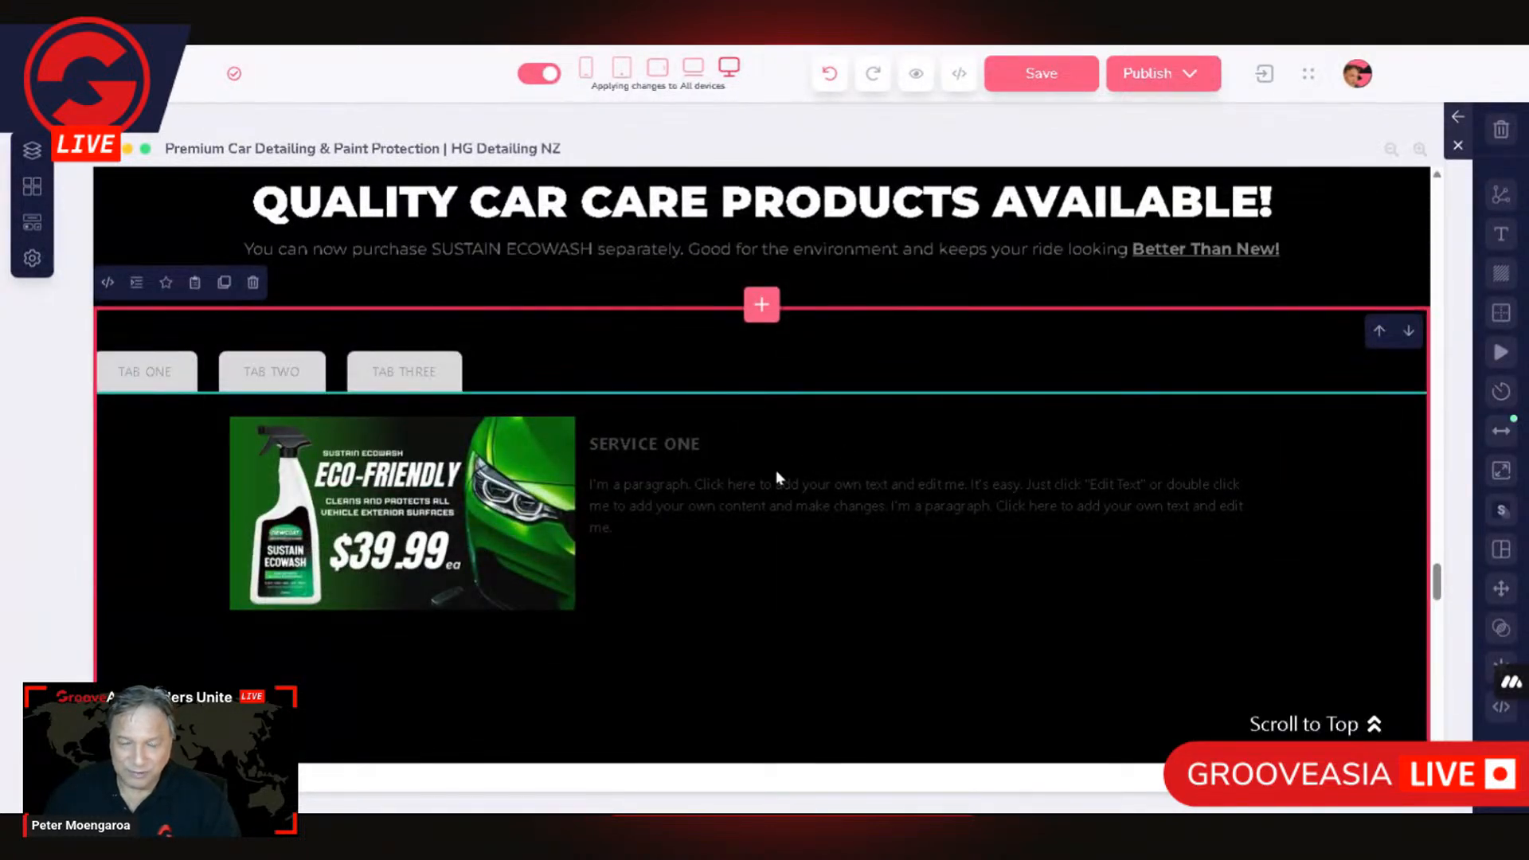
click(752, 393)
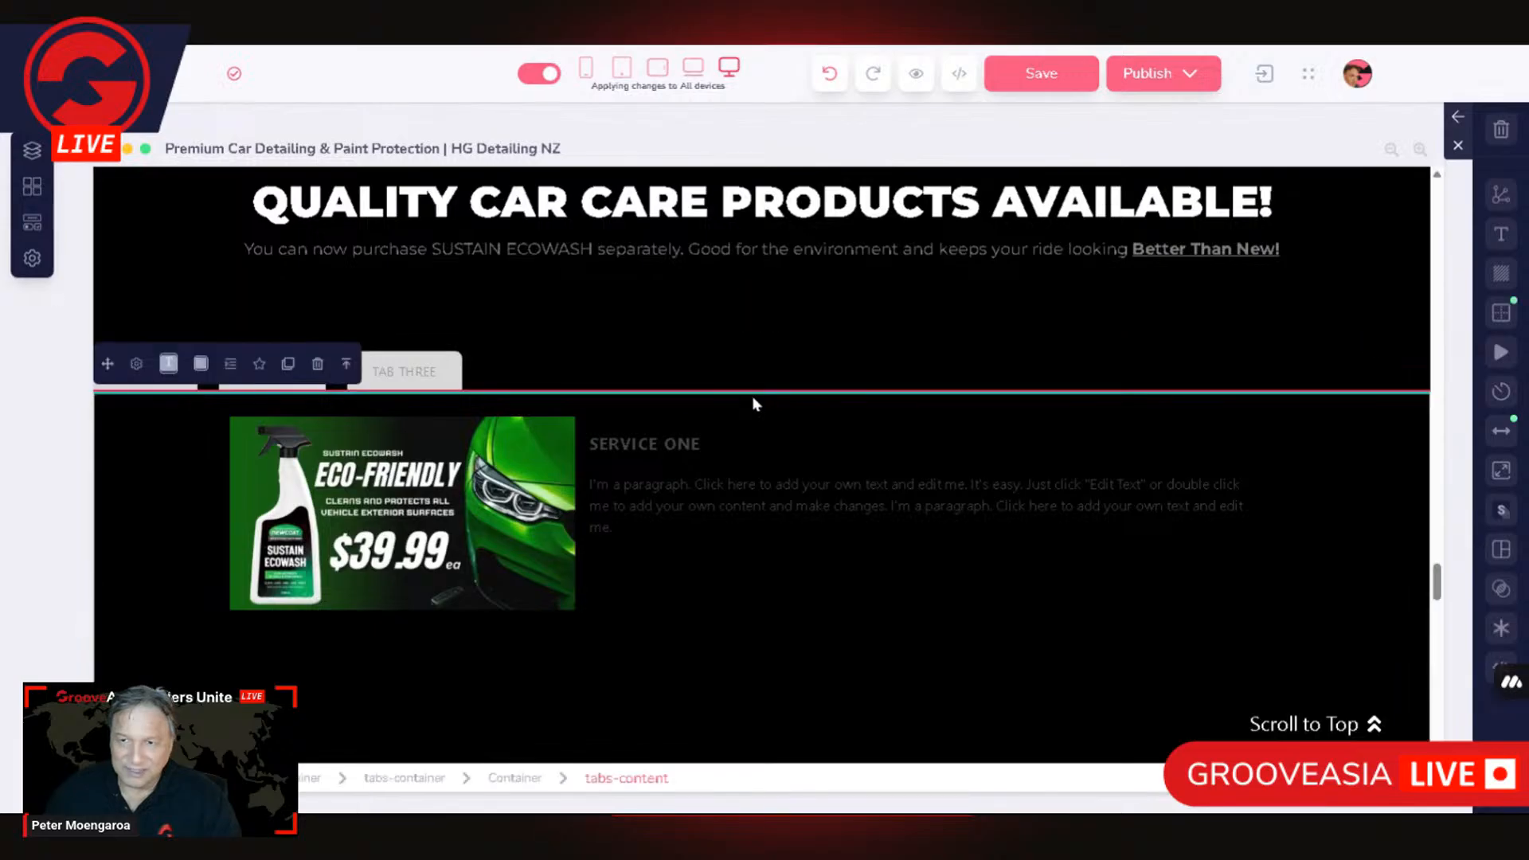
scroll(715, 403, up, 3)
scroll(573, 547, down, 3)
scroll(574, 547, up, 1)
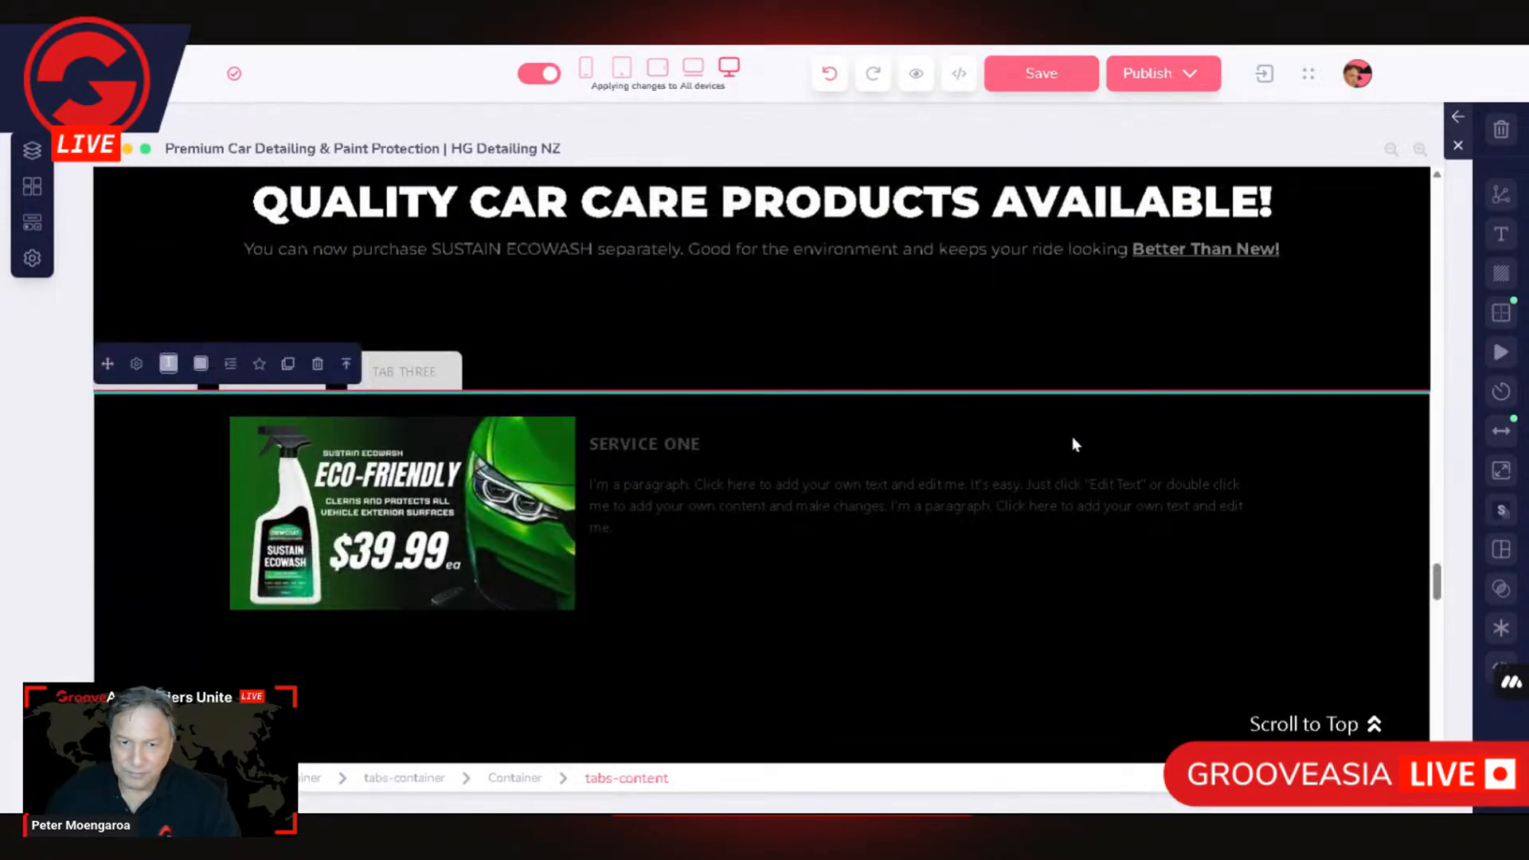
scroll(1003, 549, down, 5)
scroll(1004, 550, up, 7)
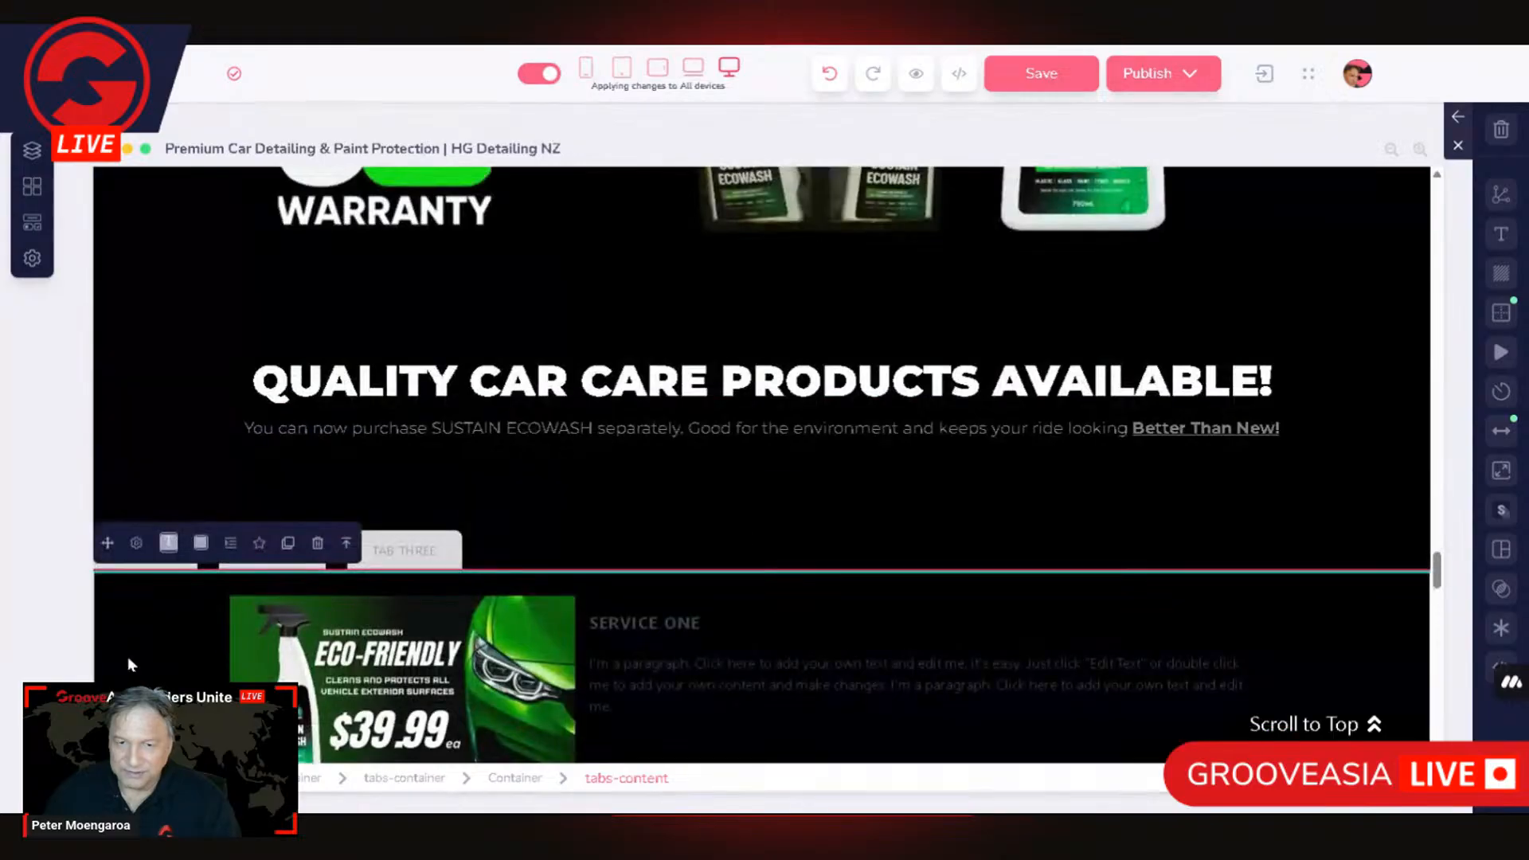
click(547, 543)
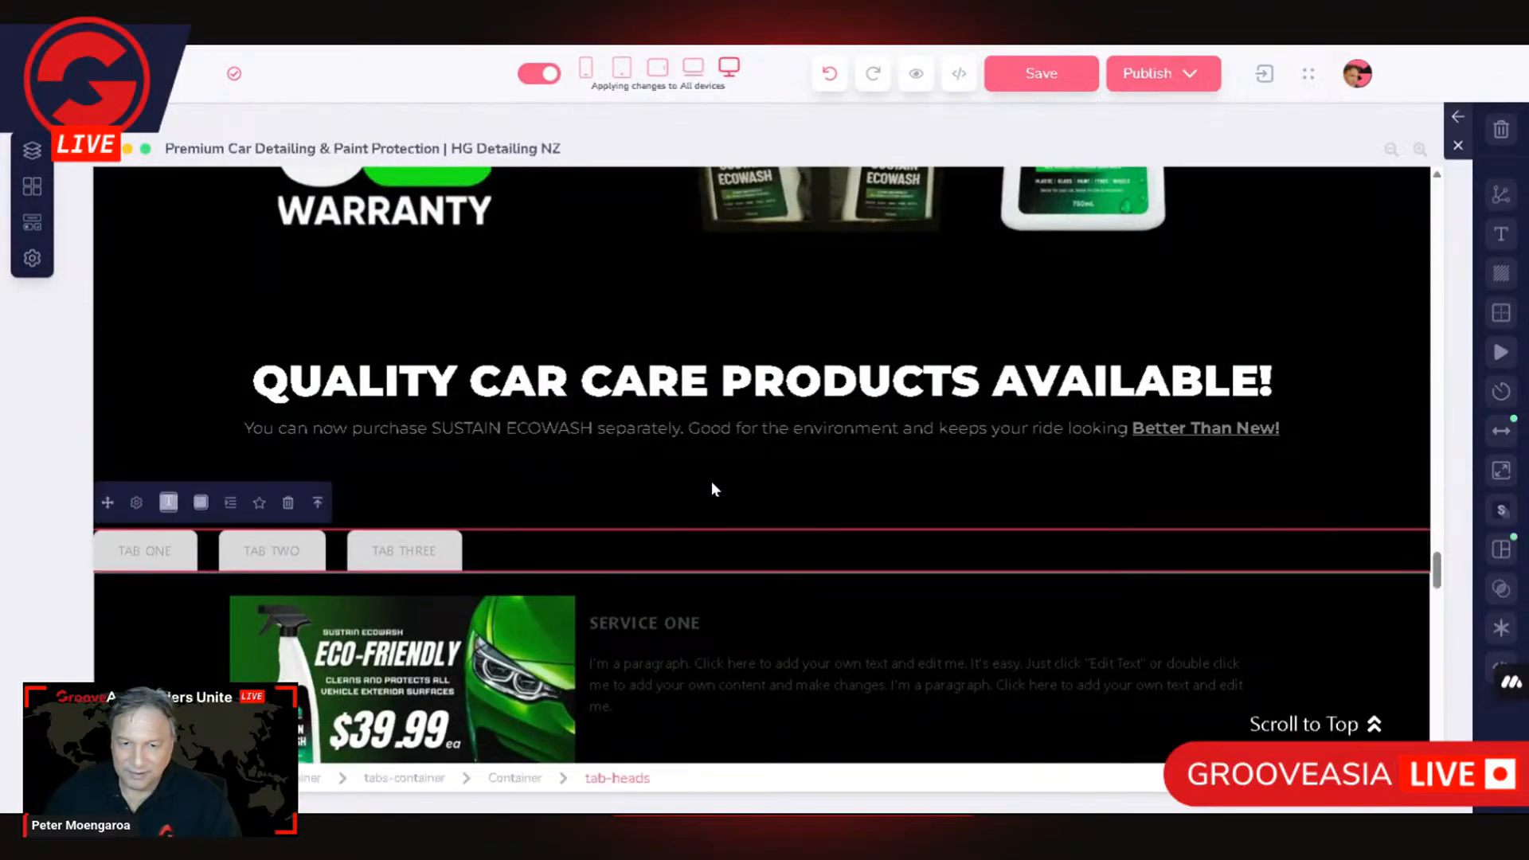
click(777, 527)
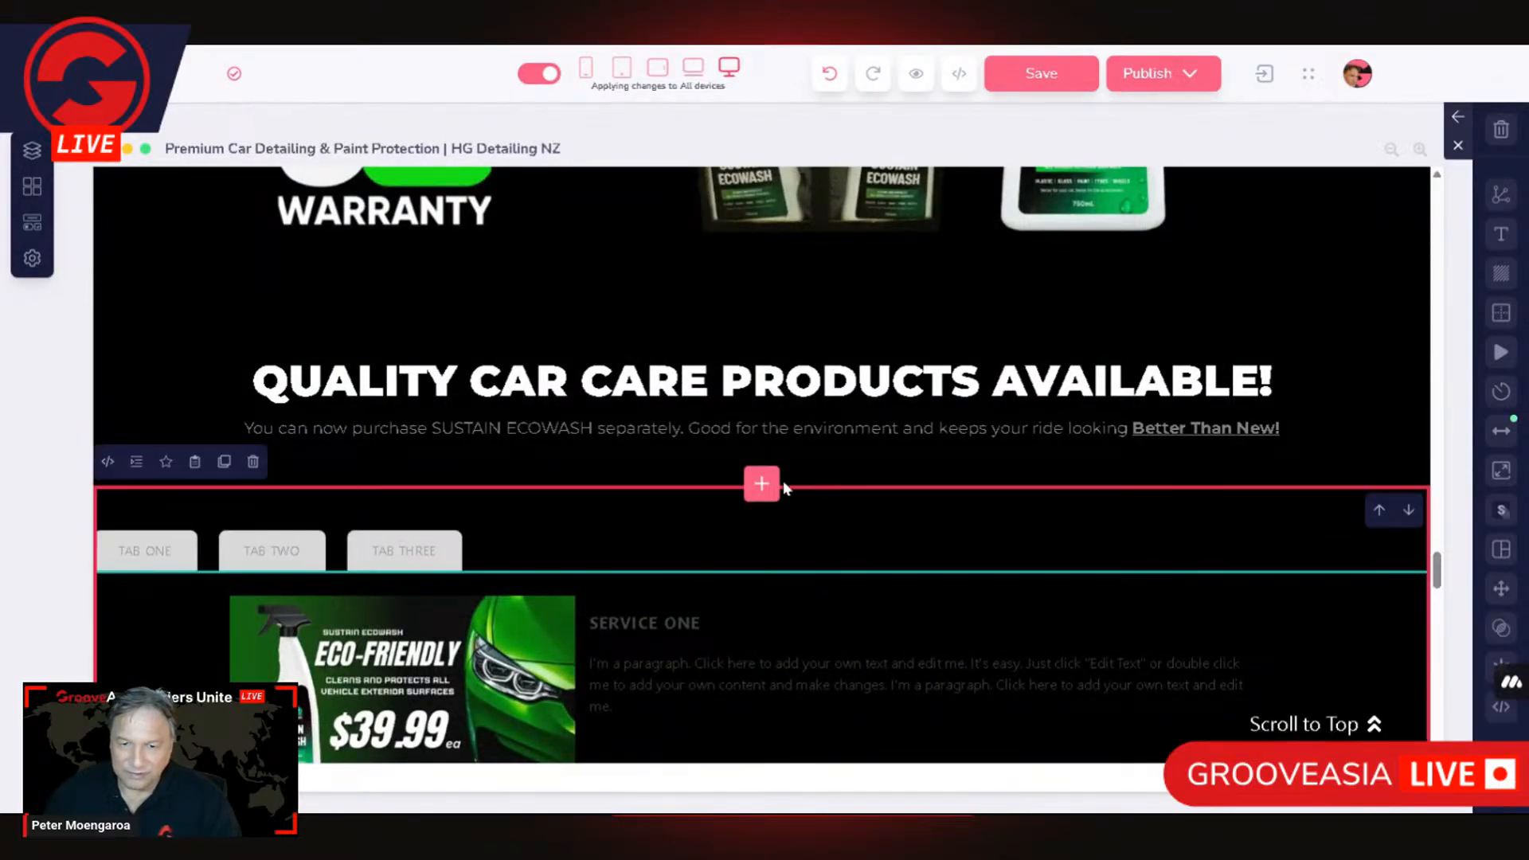
Step: Insert another Designer Tabs block directly below the Quality Car Care Products heading, above the existing tabs section
click(762, 484)
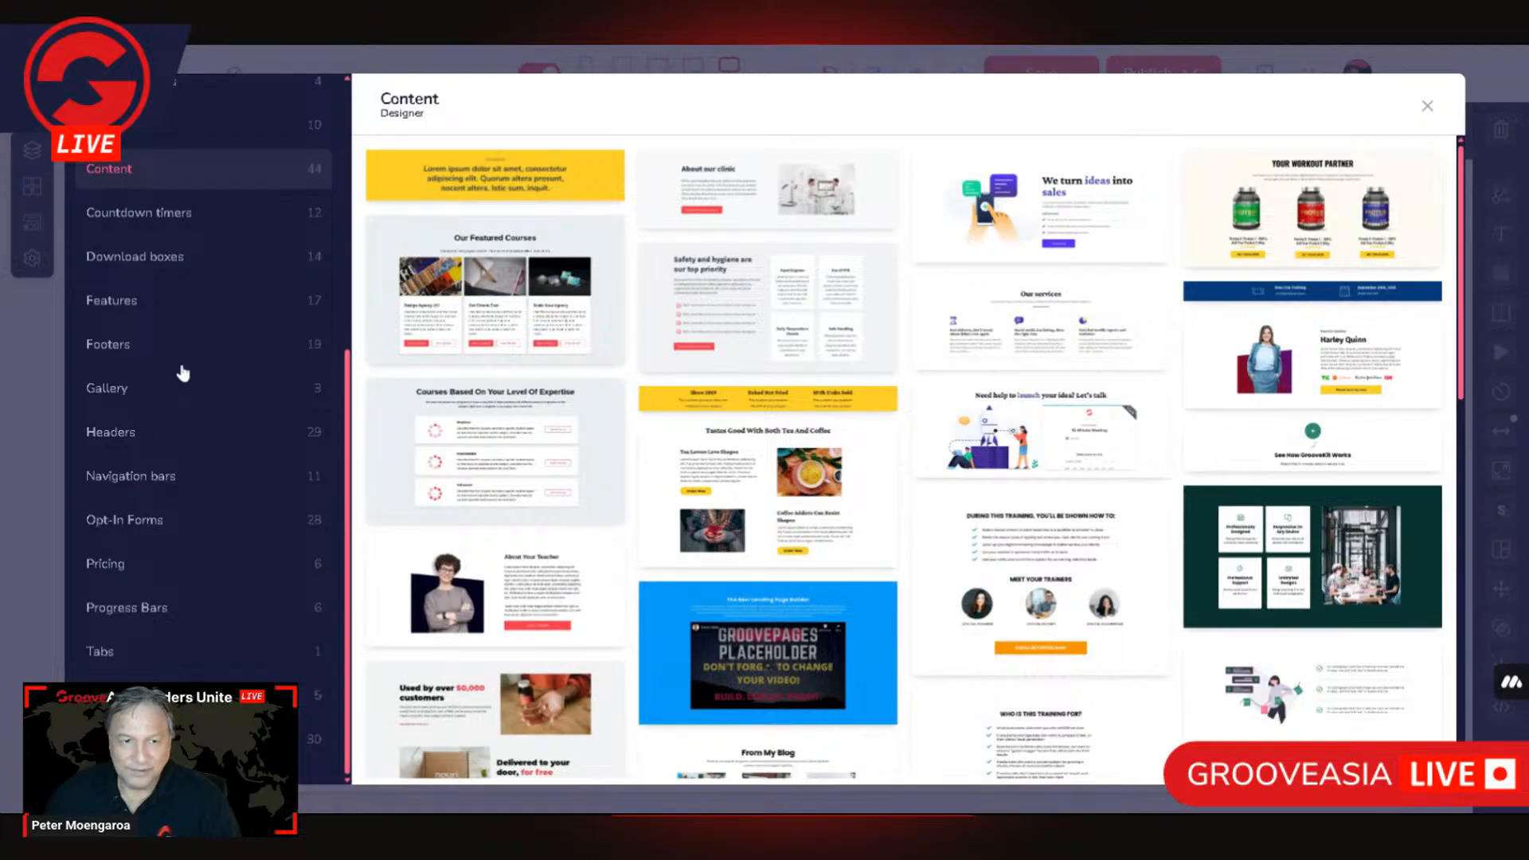
scroll(163, 263, up, 5)
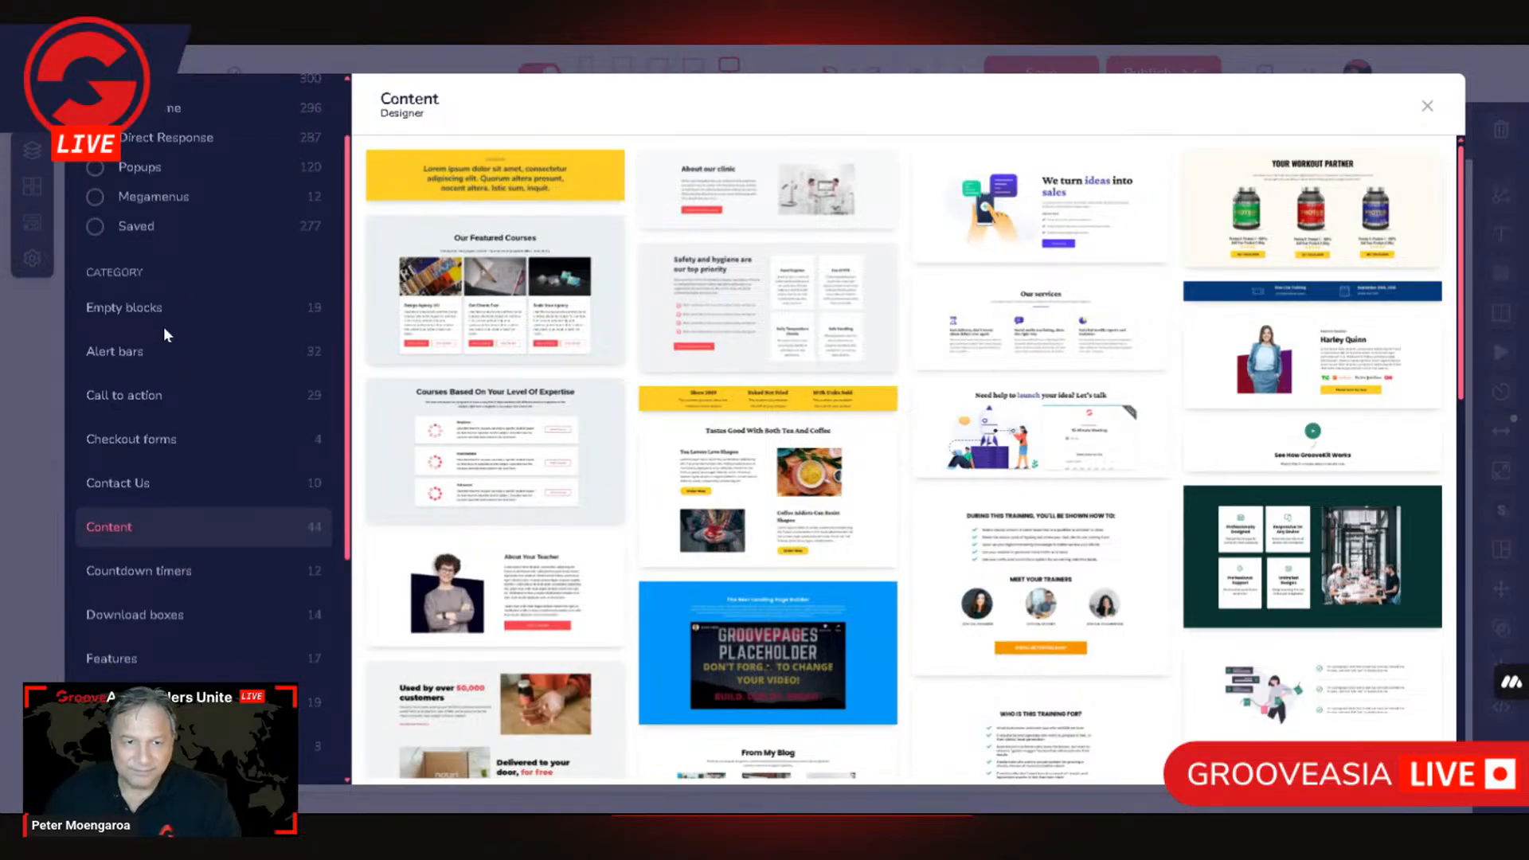
scroll(140, 256, up, 1)
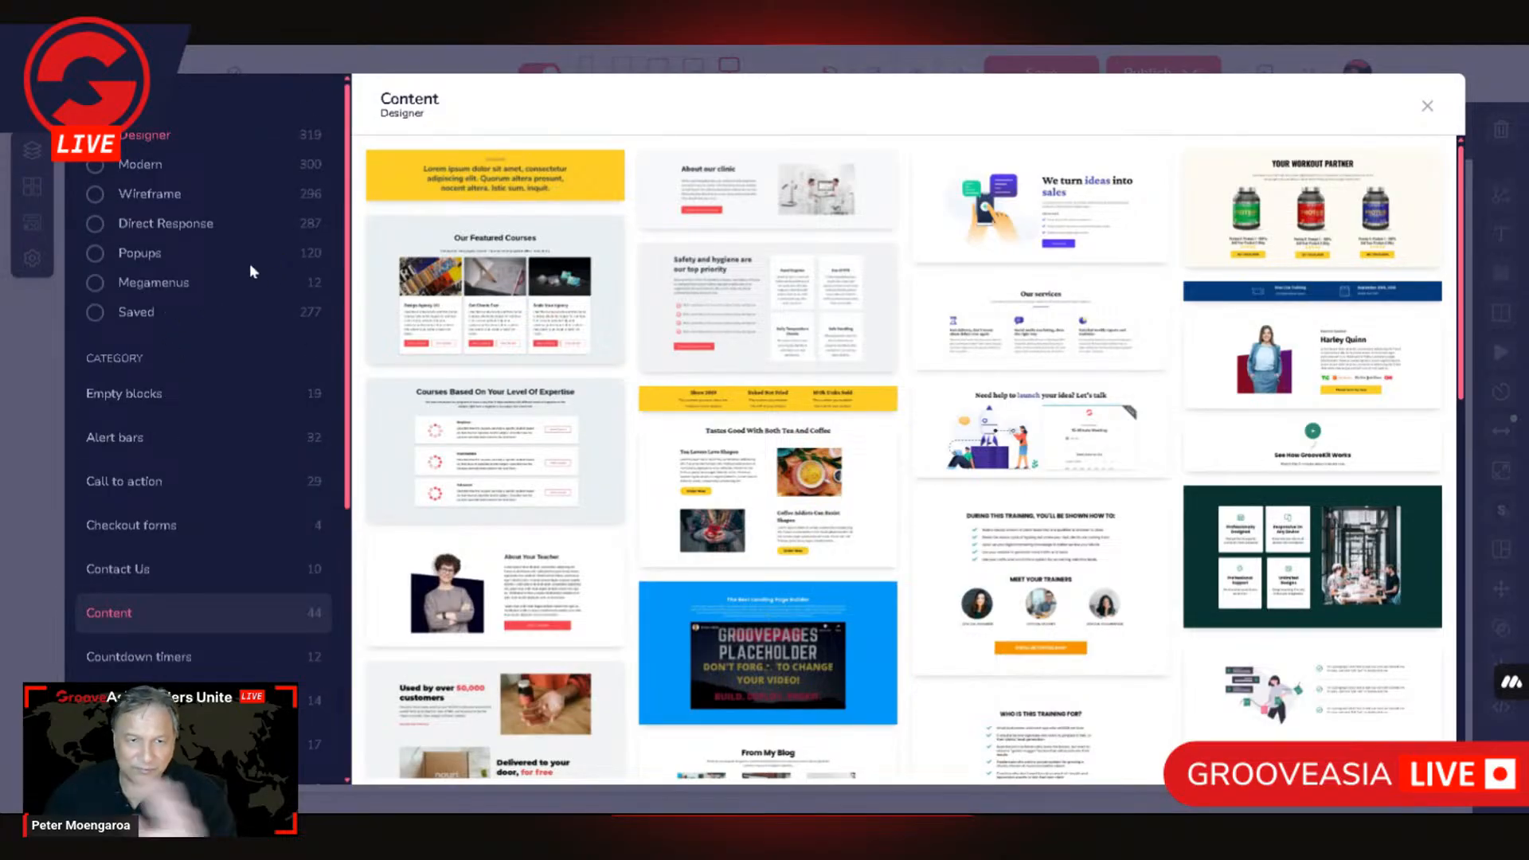
scroll(191, 661, down, 5)
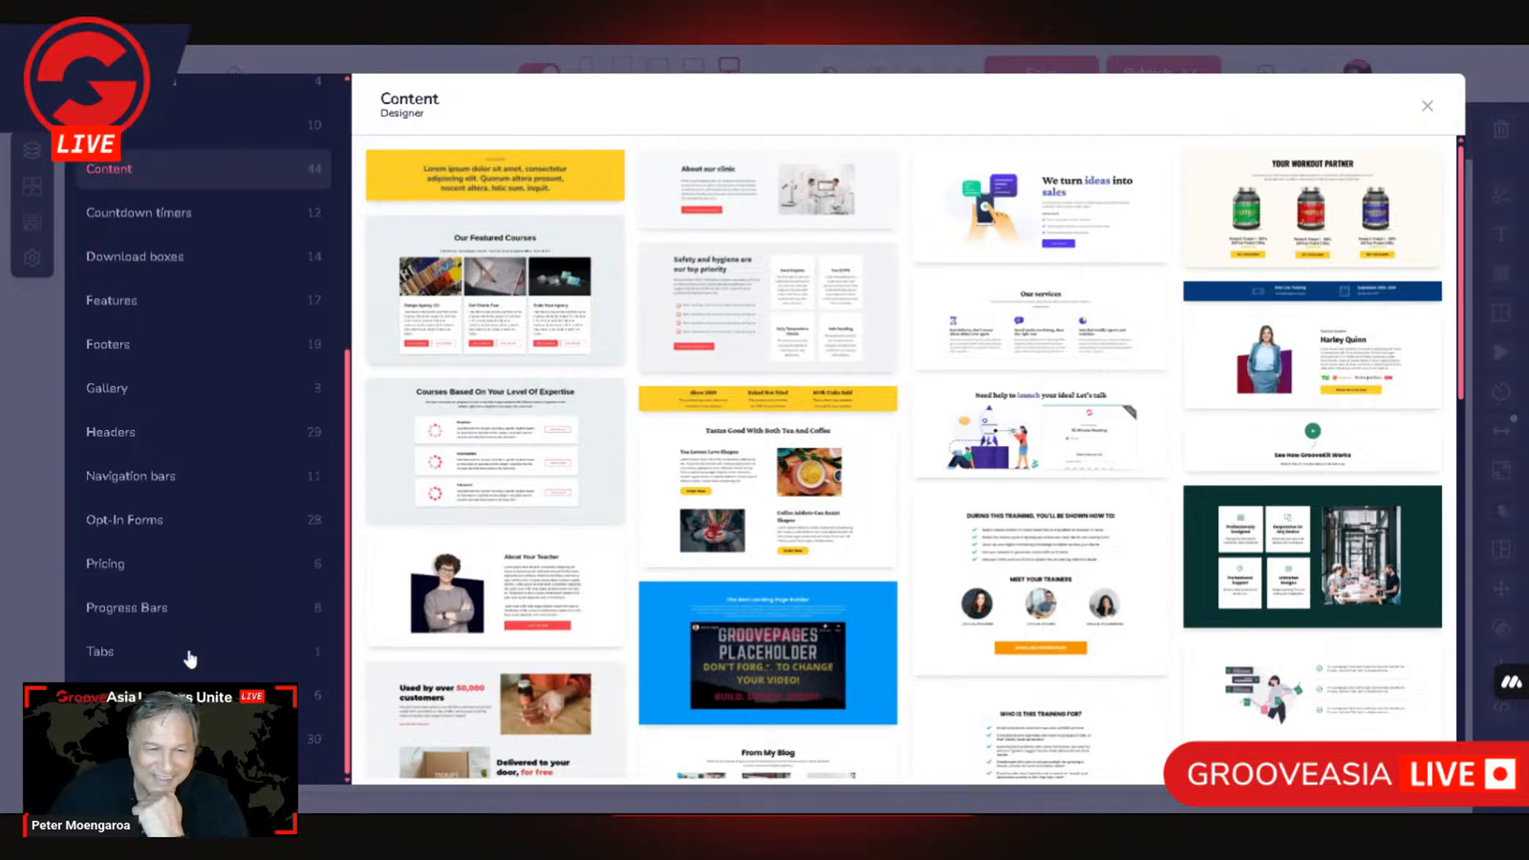
click(145, 653)
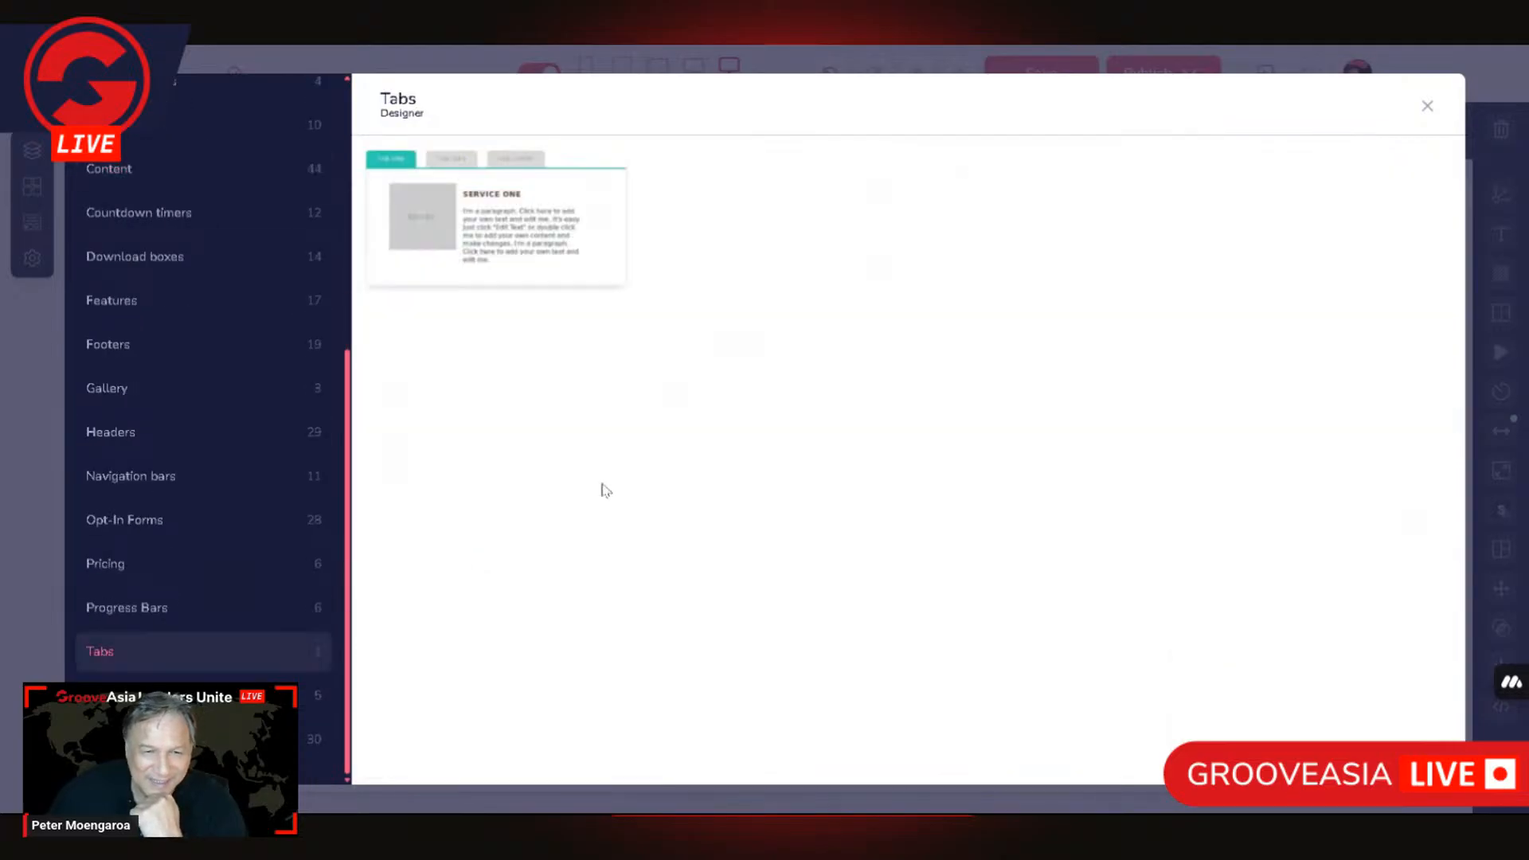
click(590, 211)
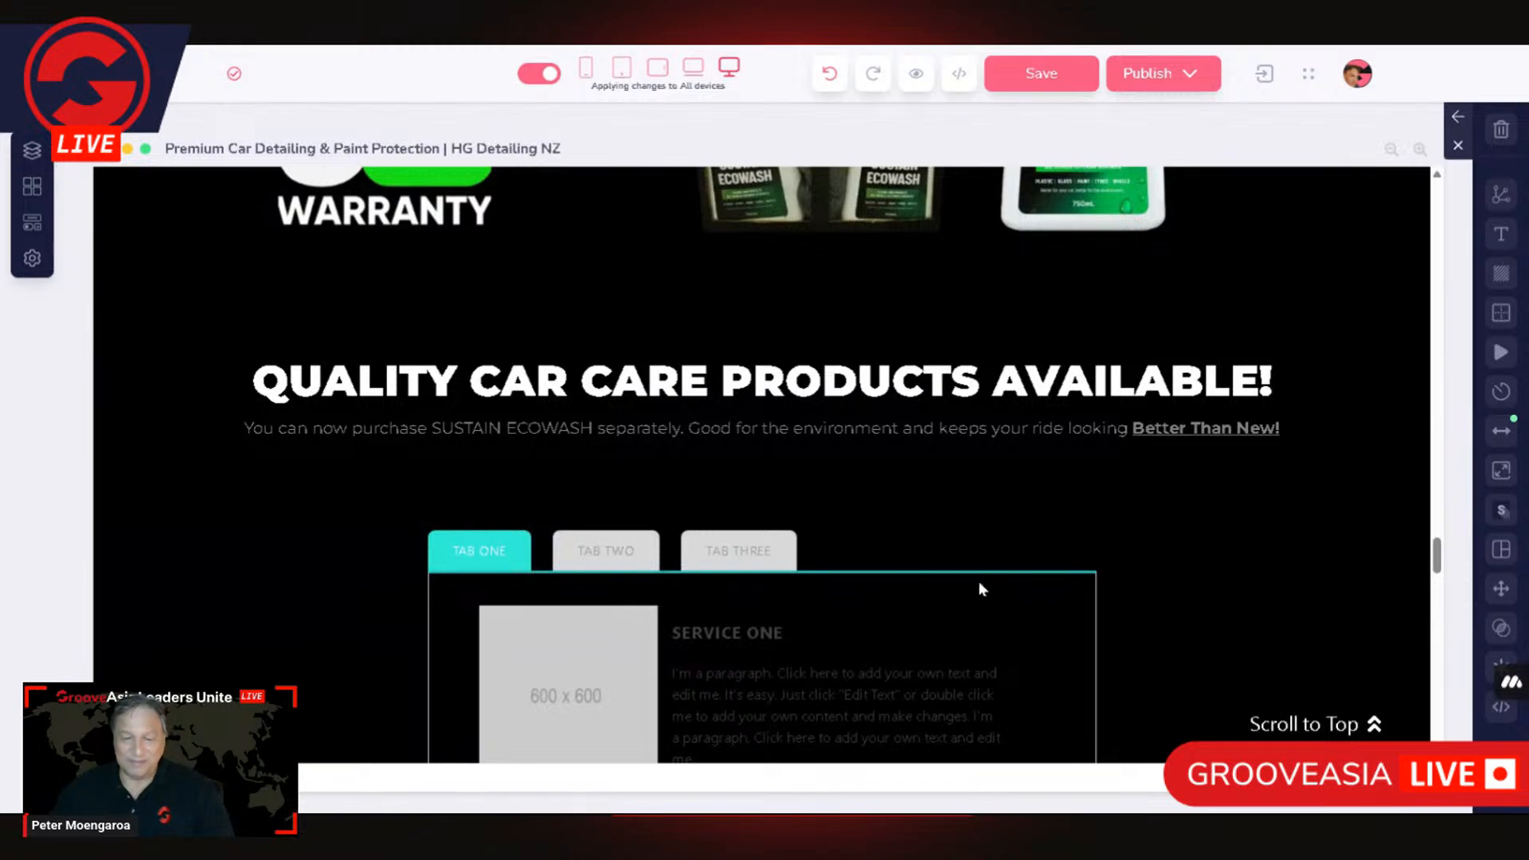
Step: Delete the older full-width tabs section that sits below the newly inserted Tabs block
scroll(980, 587, down, 5)
scroll(1035, 587, up, 1)
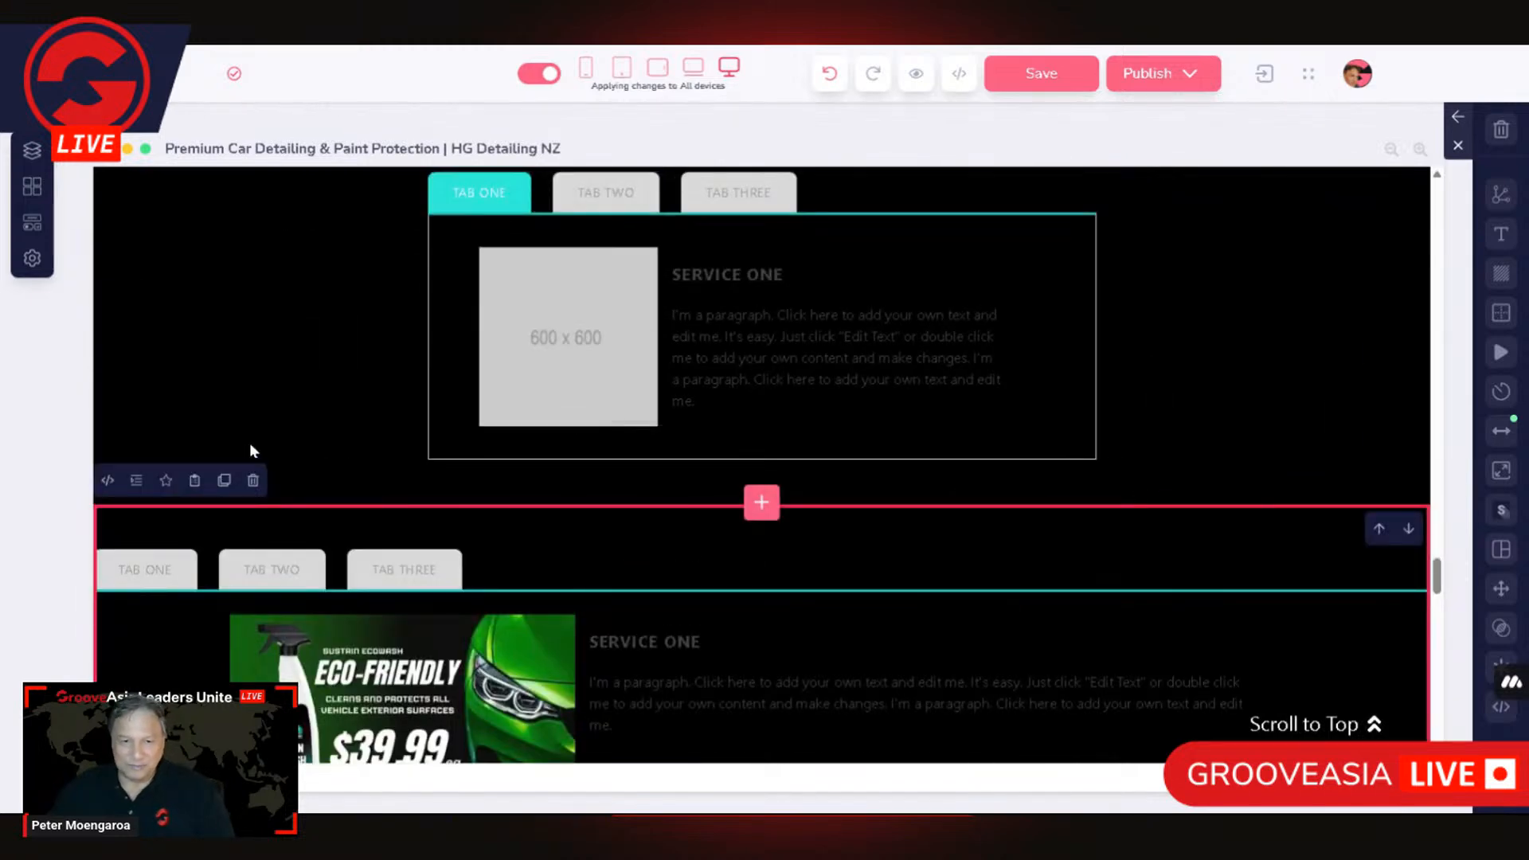
click(254, 482)
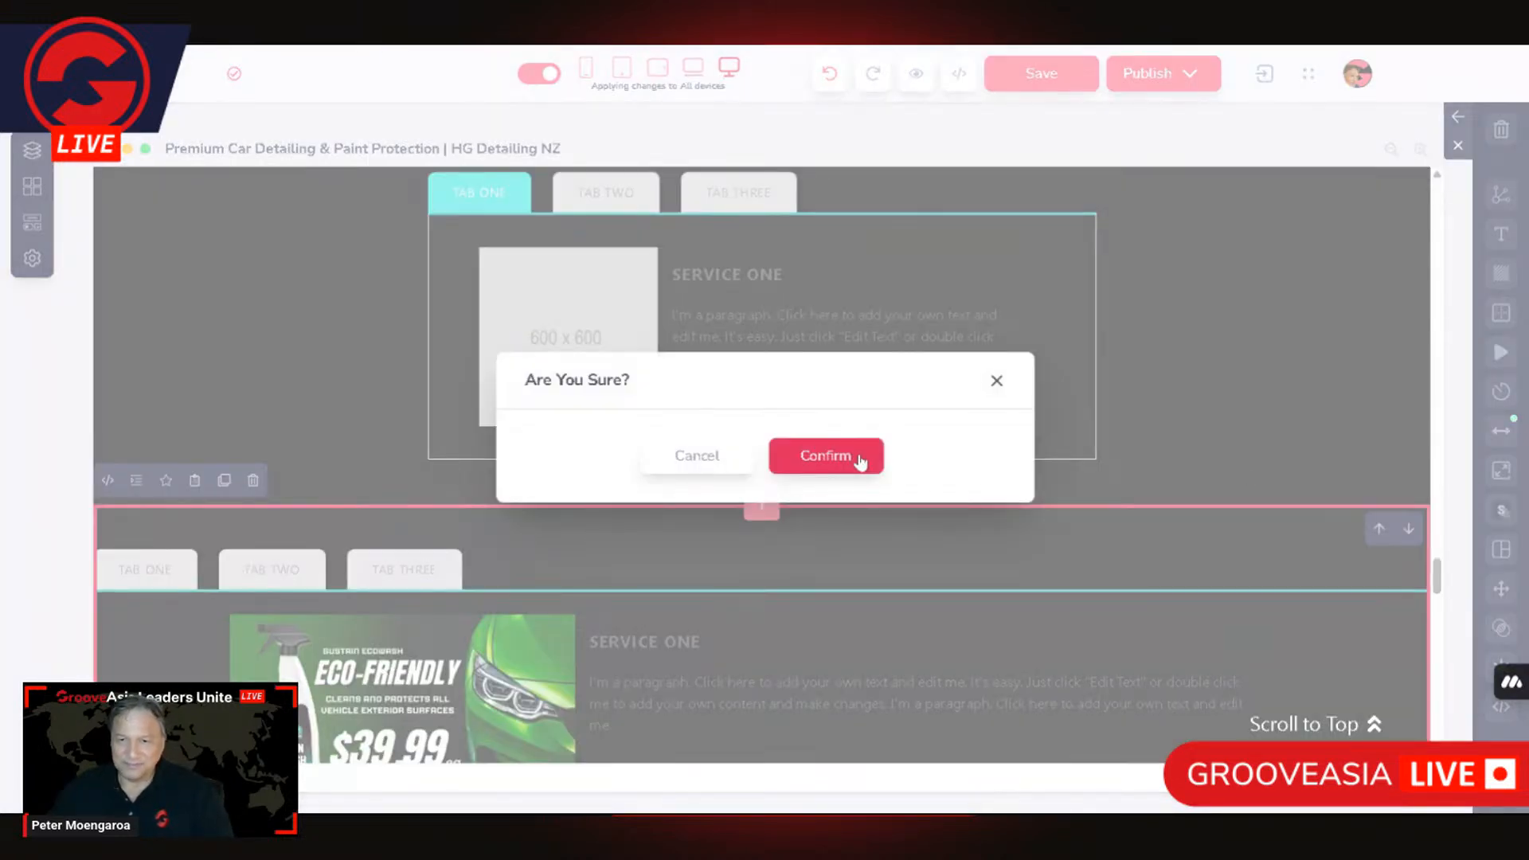
click(858, 456)
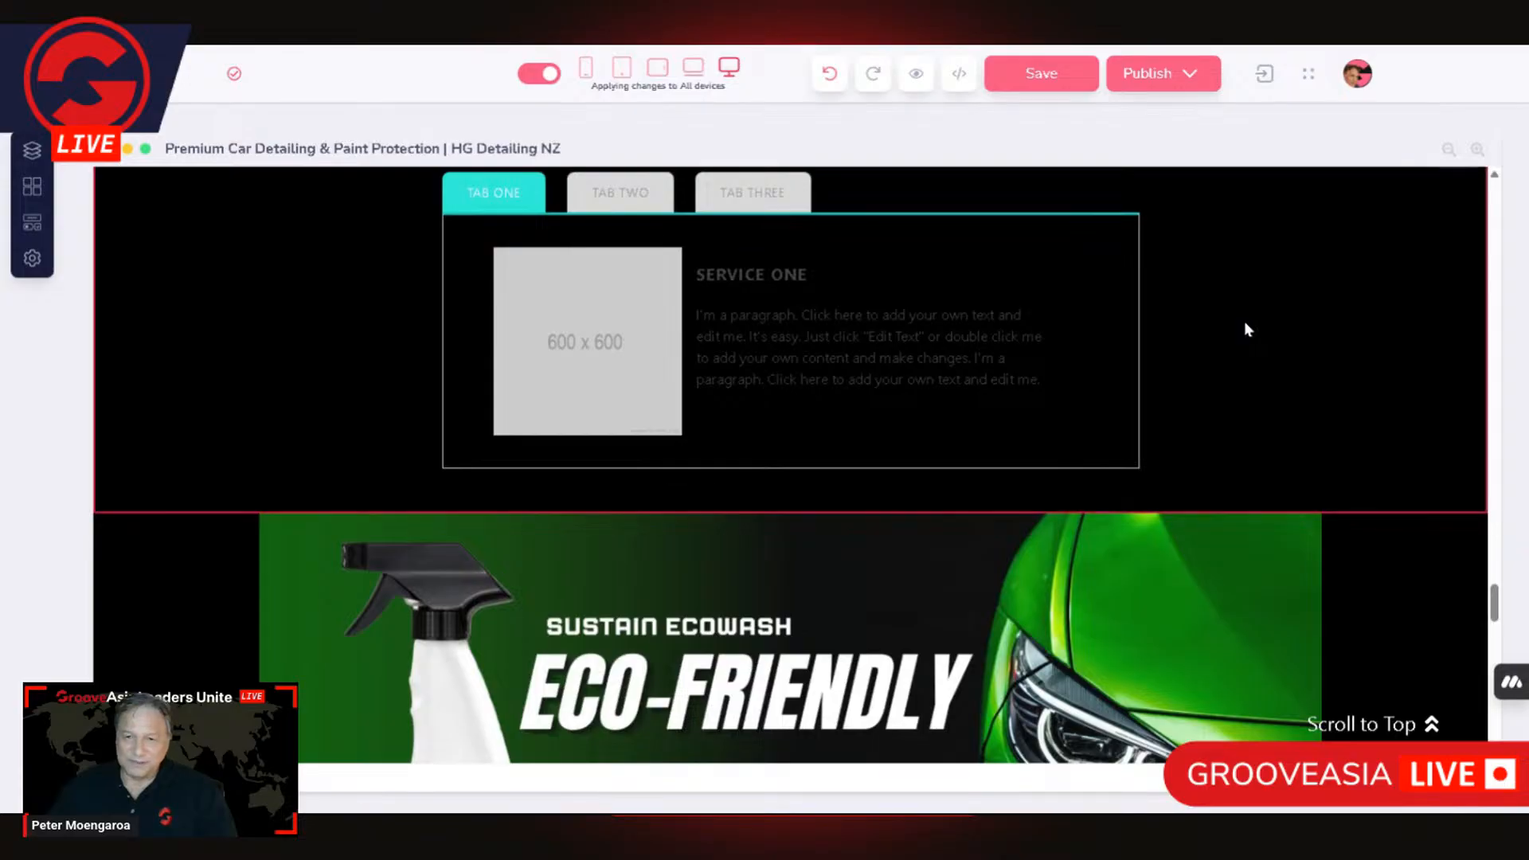
Step: Replace the 600 x 600 placeholder in Tab One with the eco-friendly $39.99 library image, resized to 550 px wide with locked proportions
click(1244, 322)
scroll(1115, 422, down, 2)
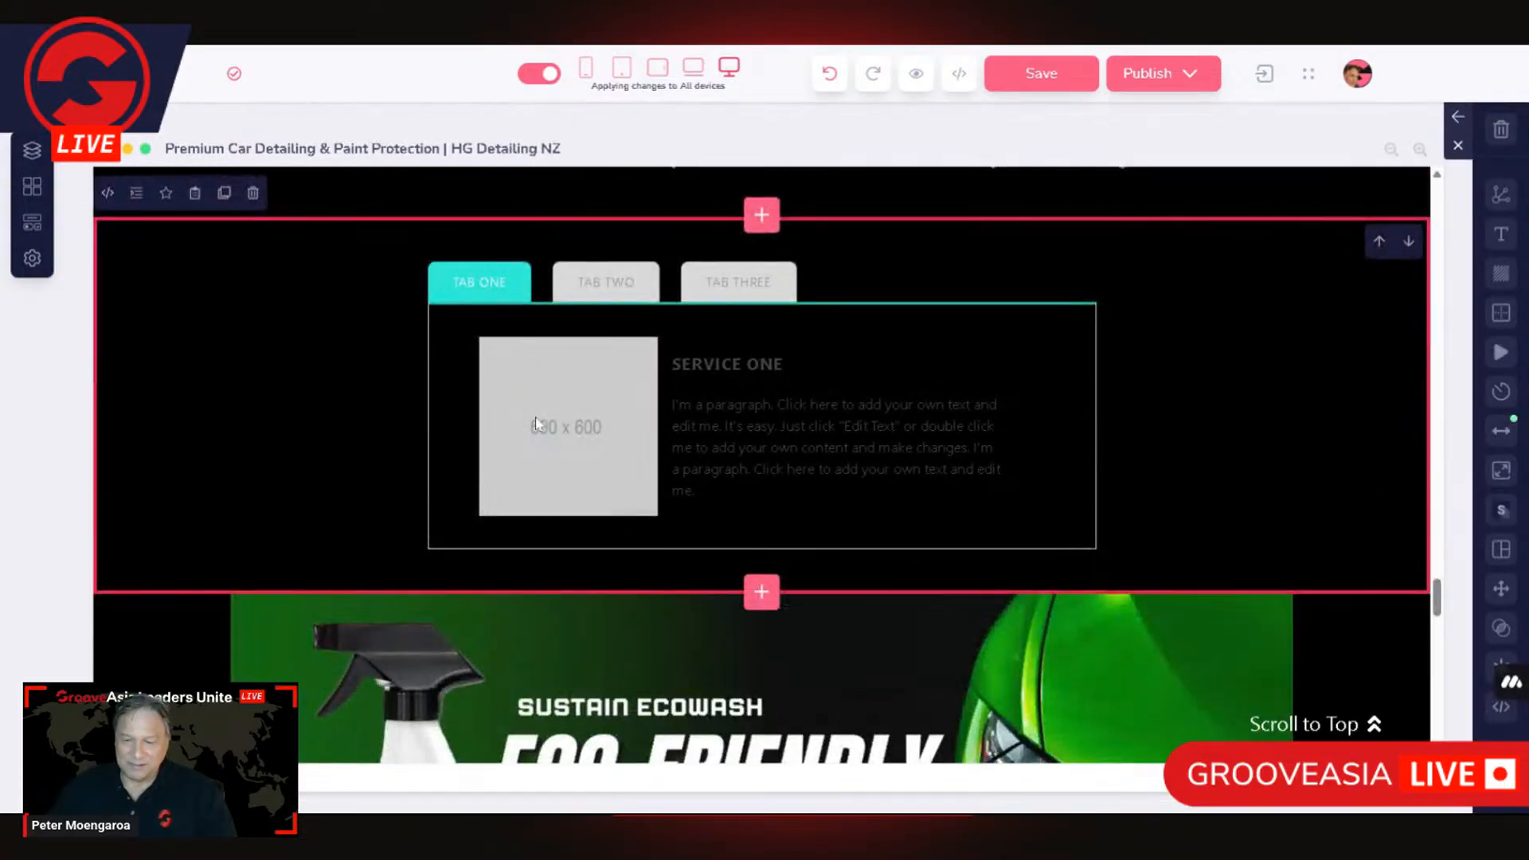
click(603, 447)
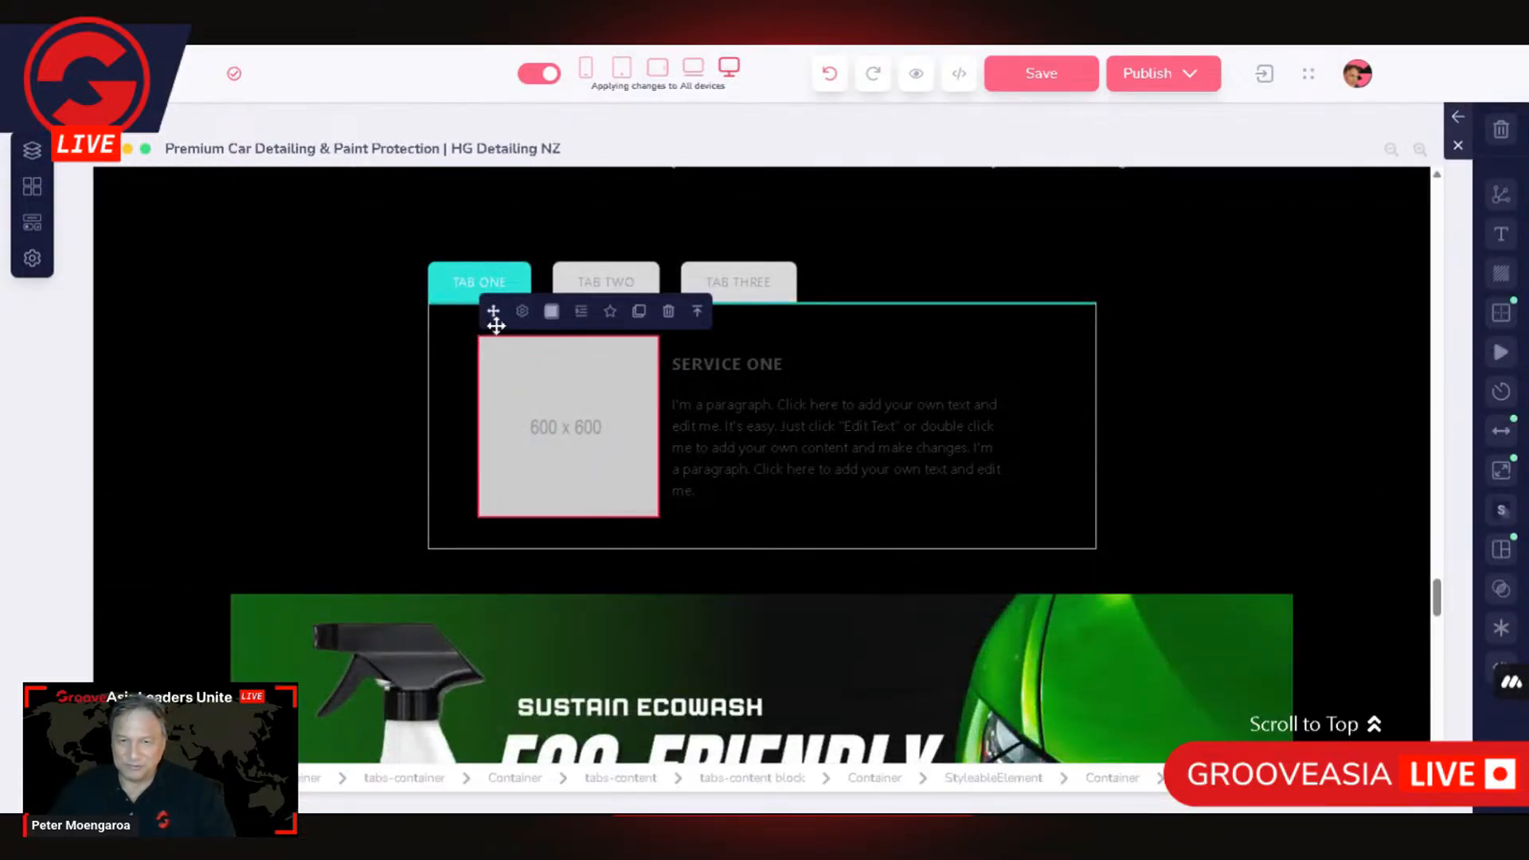
click(524, 311)
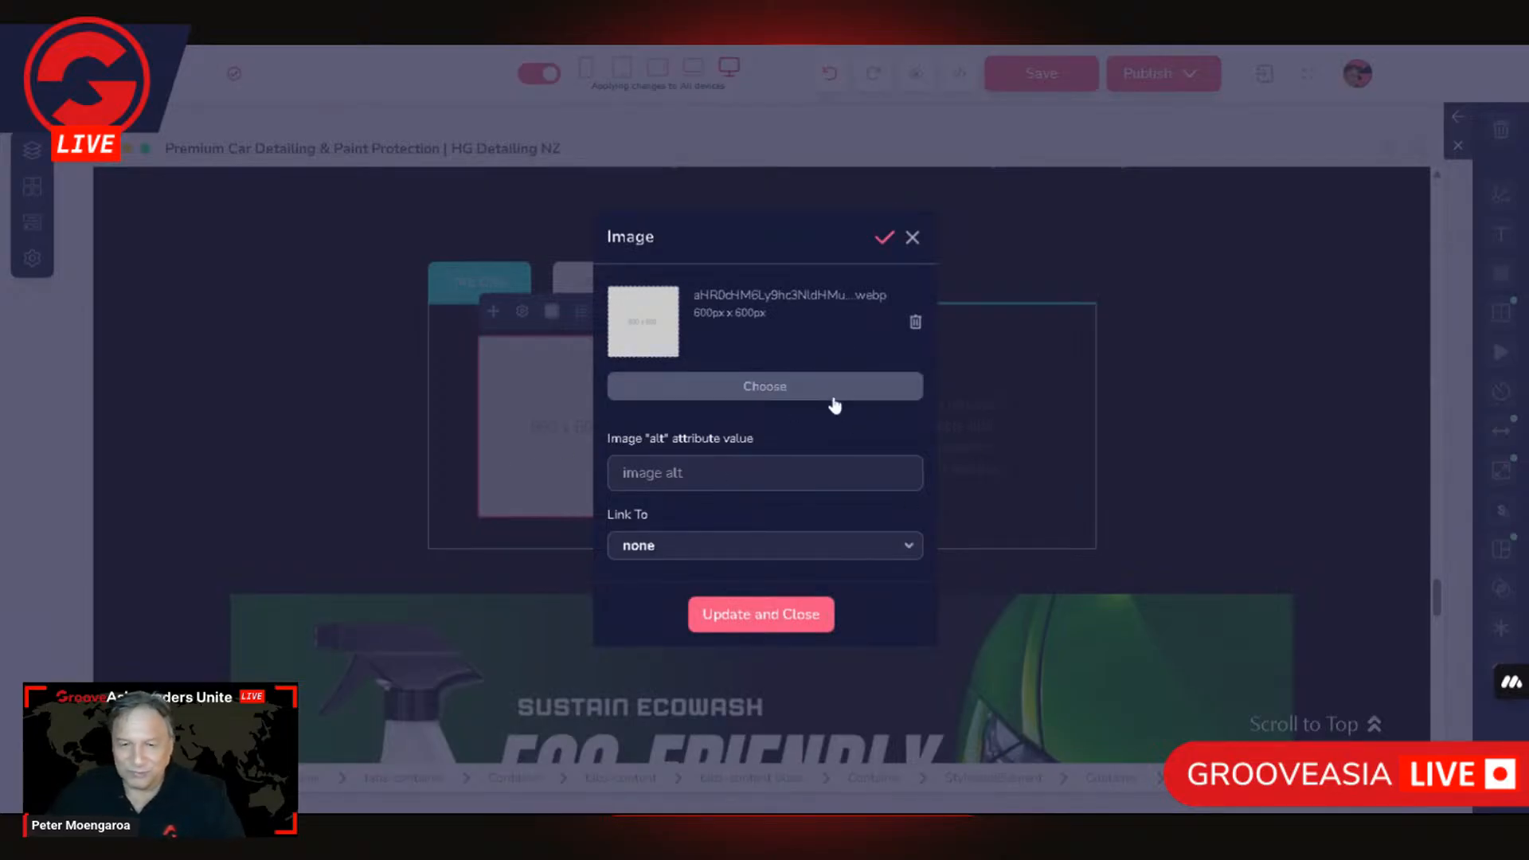
click(769, 394)
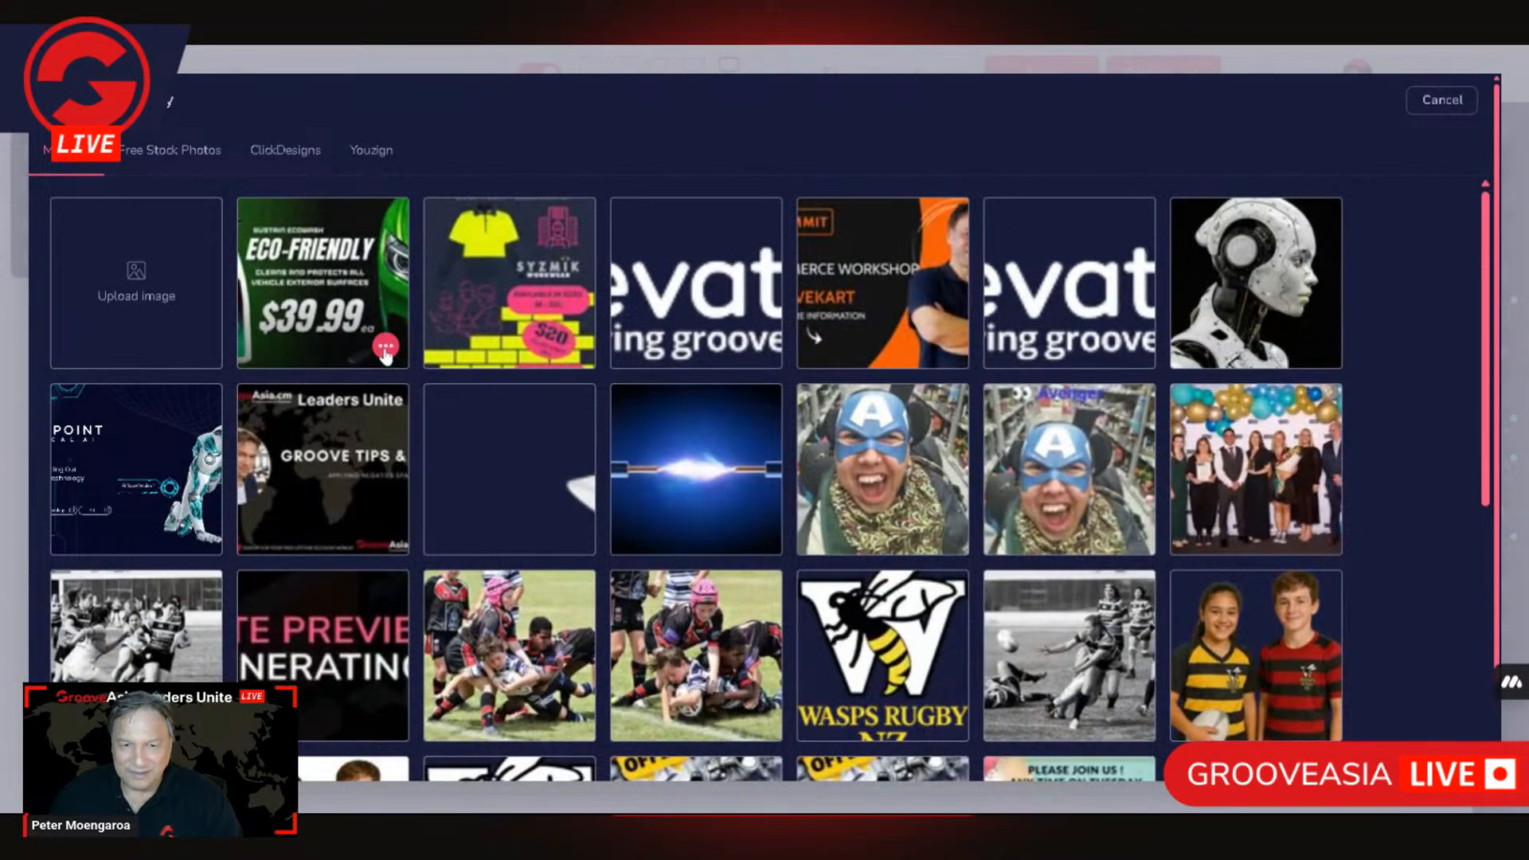
click(386, 350)
click(386, 275)
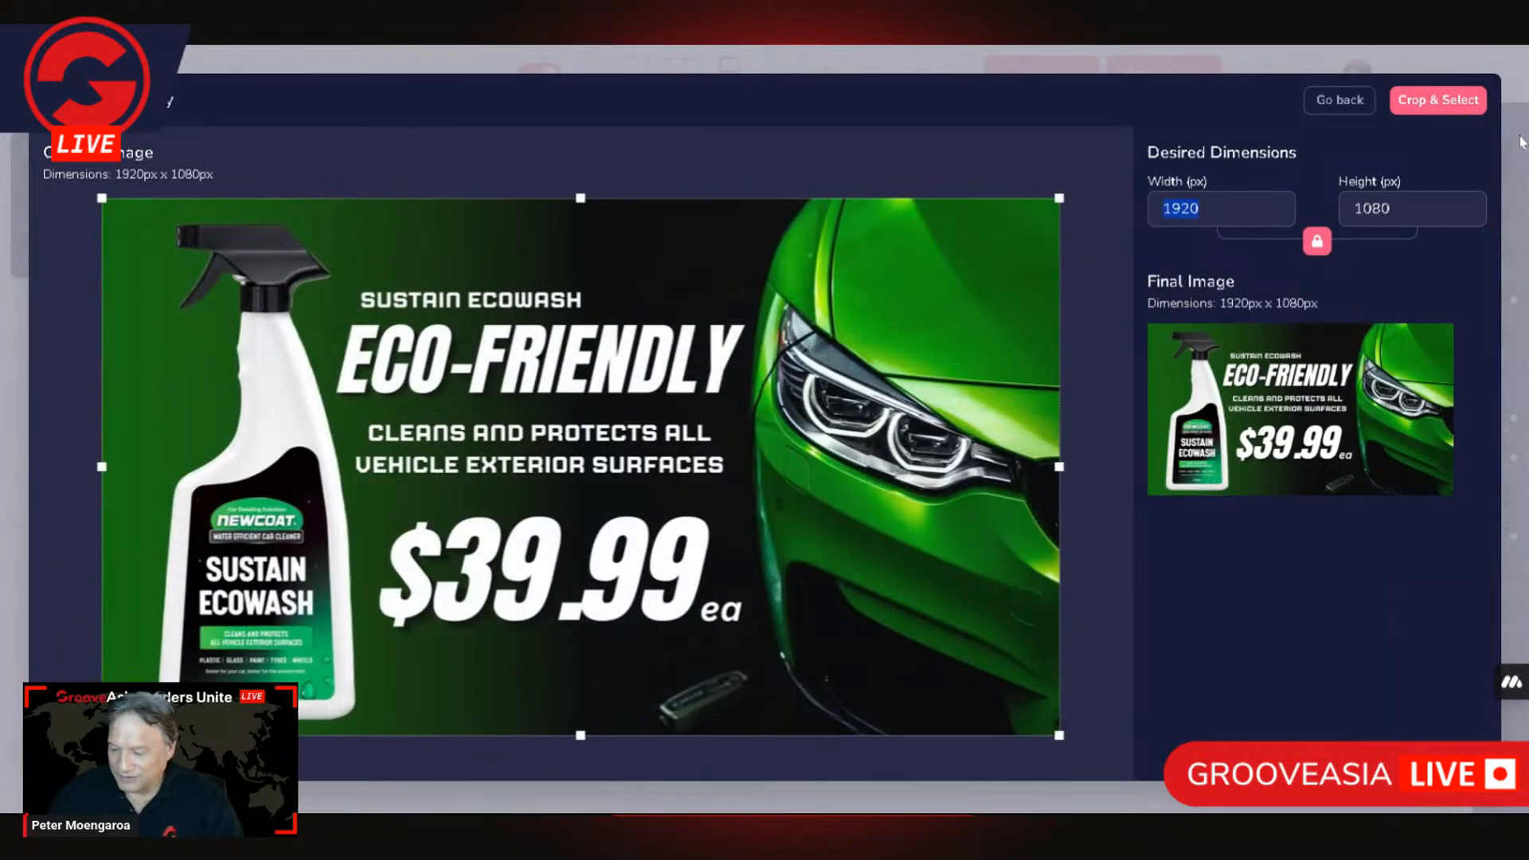
text(550)
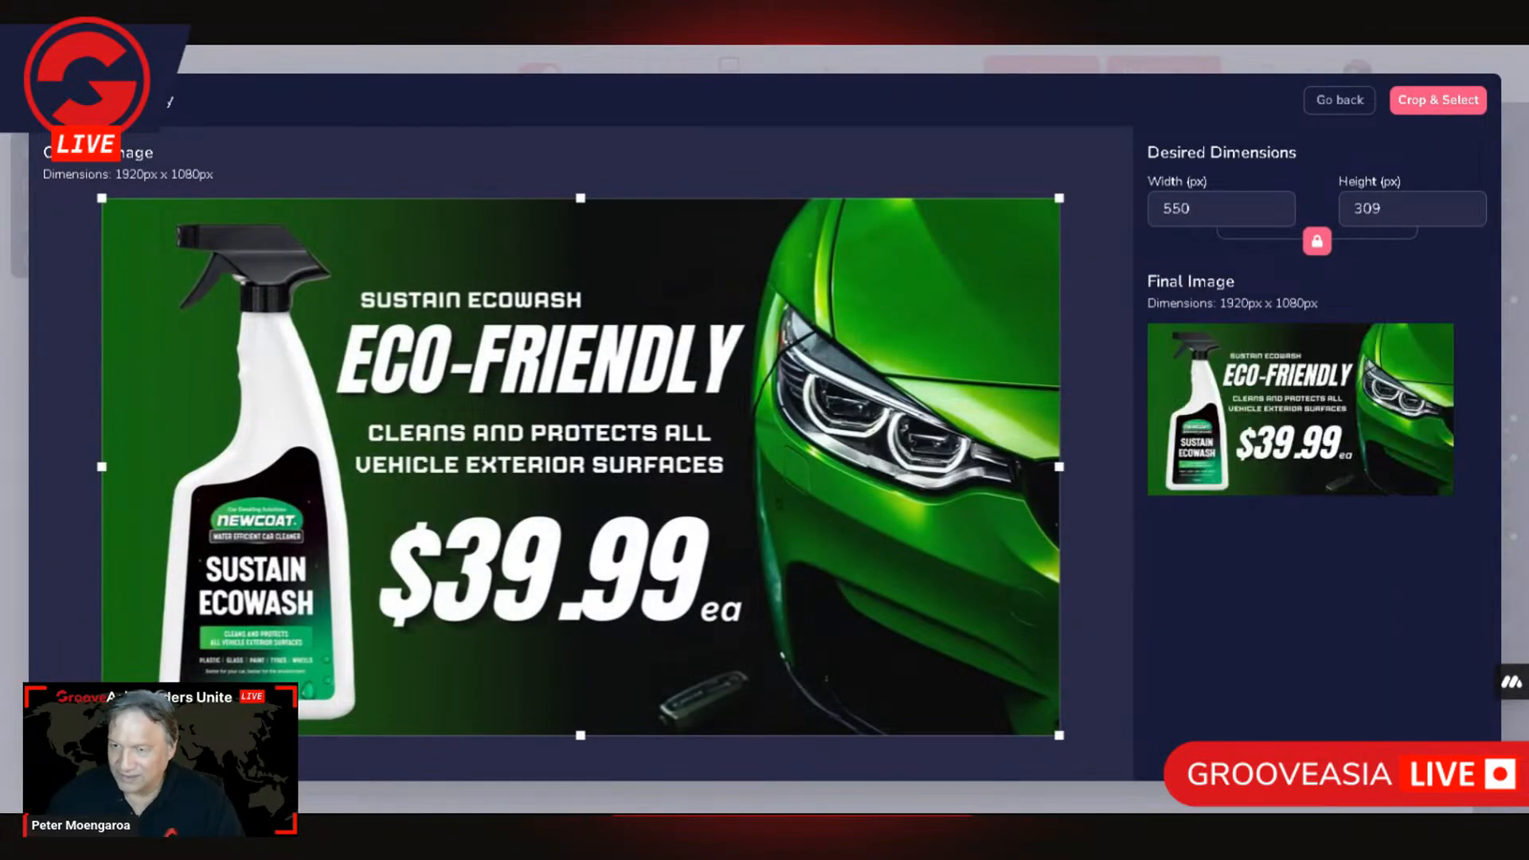
click(1478, 96)
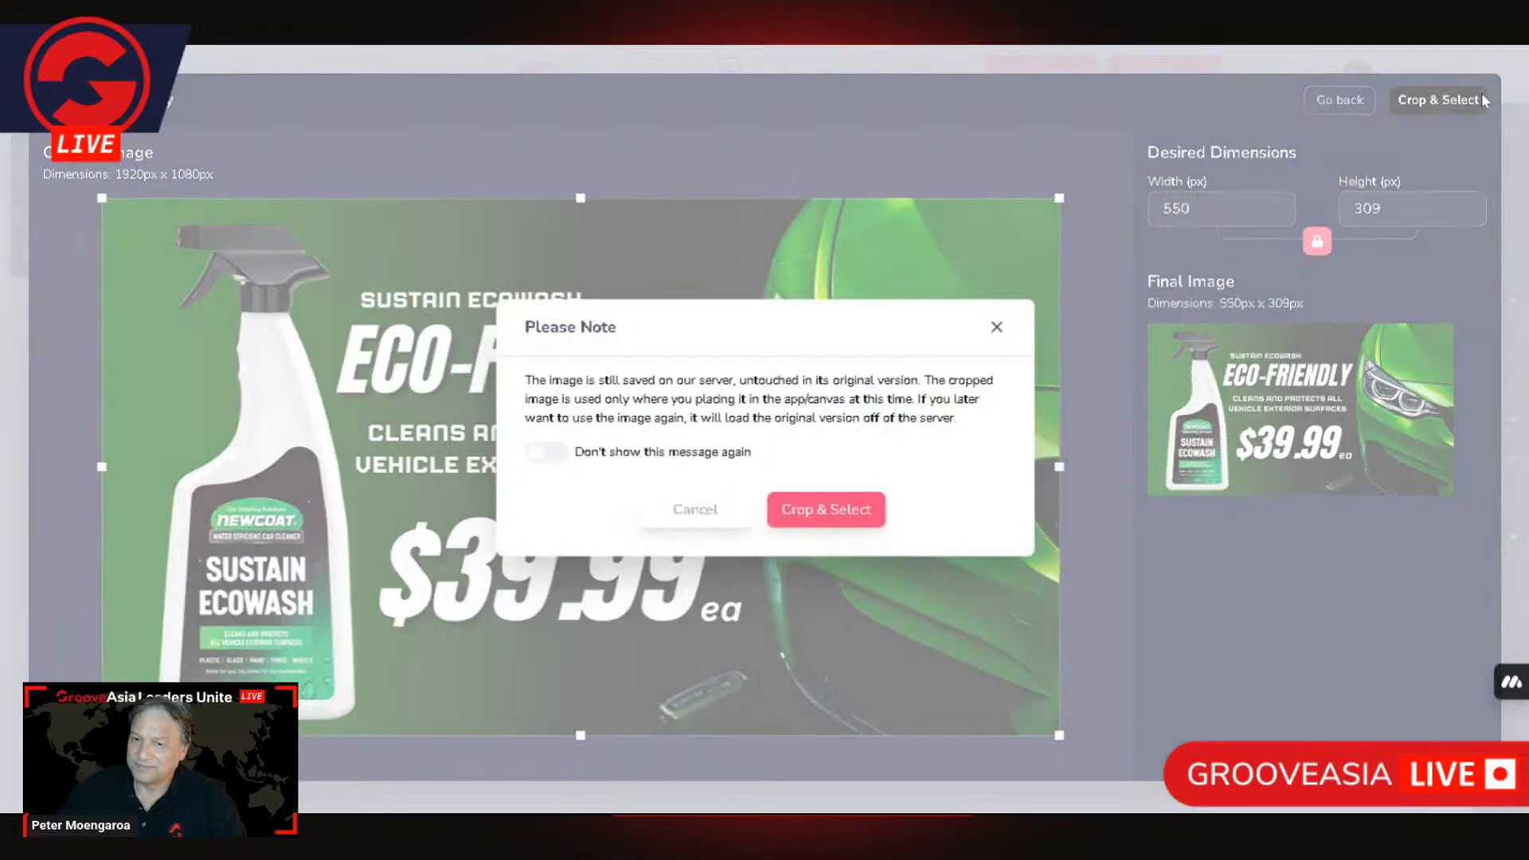
click(817, 519)
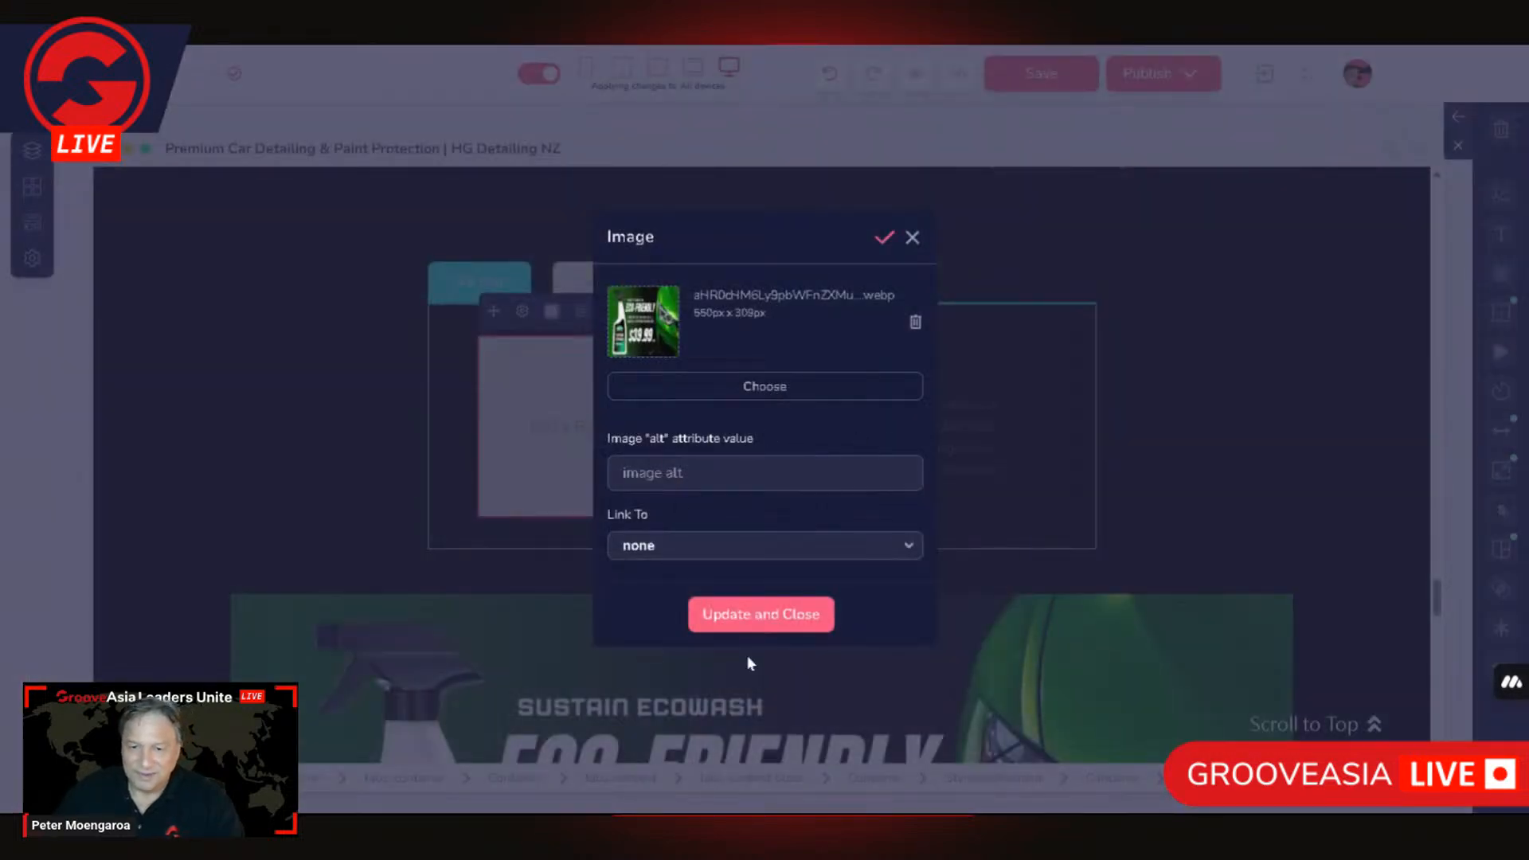
click(745, 626)
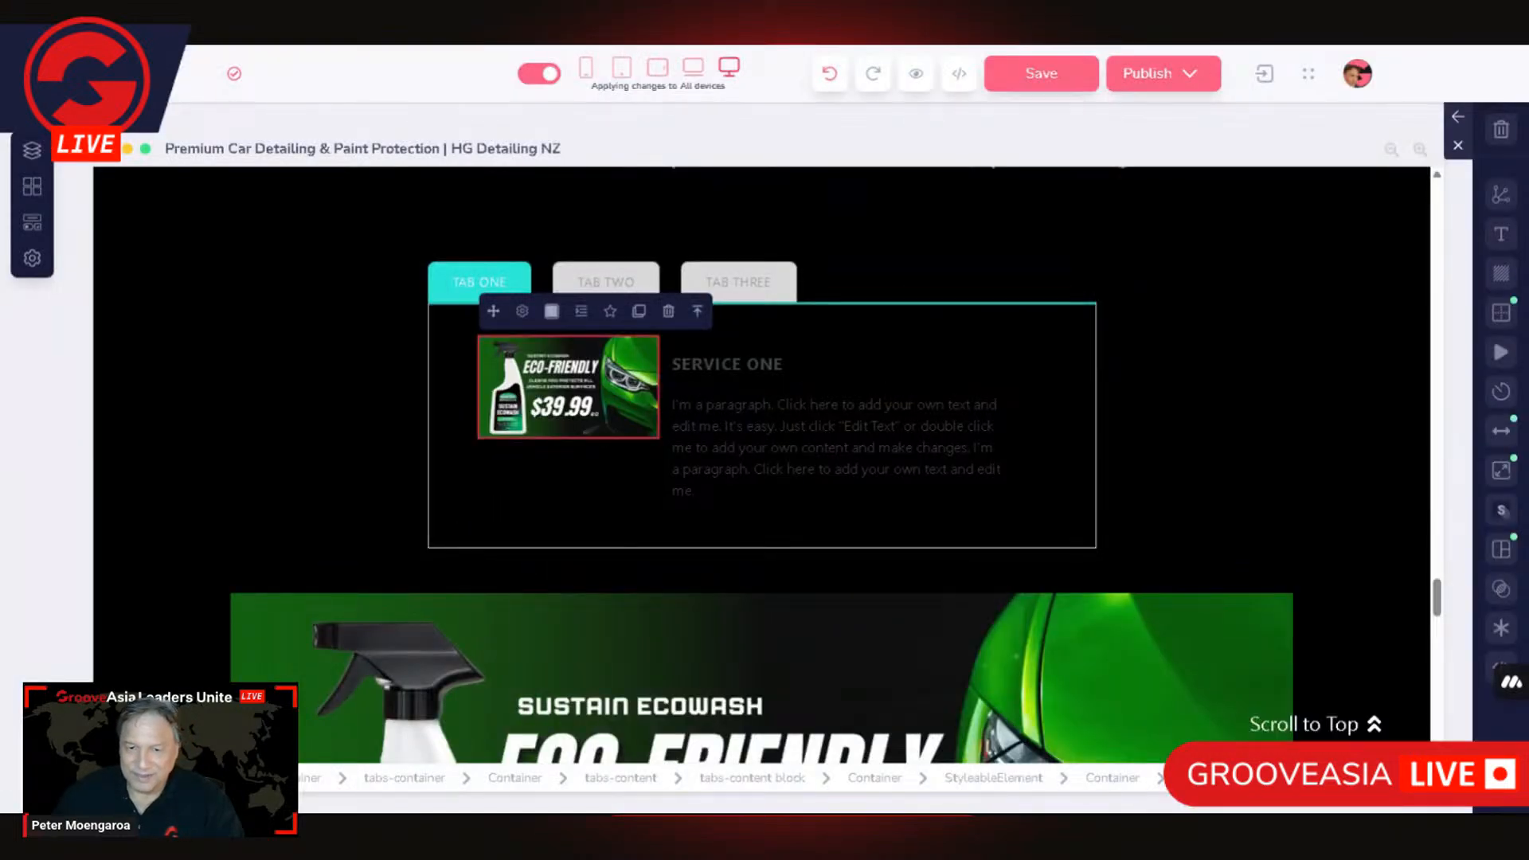
Step: Select the new block's tabs-content element and set its padding to 25 vertically and 20 horizontally
click(973, 459)
scroll(860, 519, up, 3)
scroll(860, 518, down, 3)
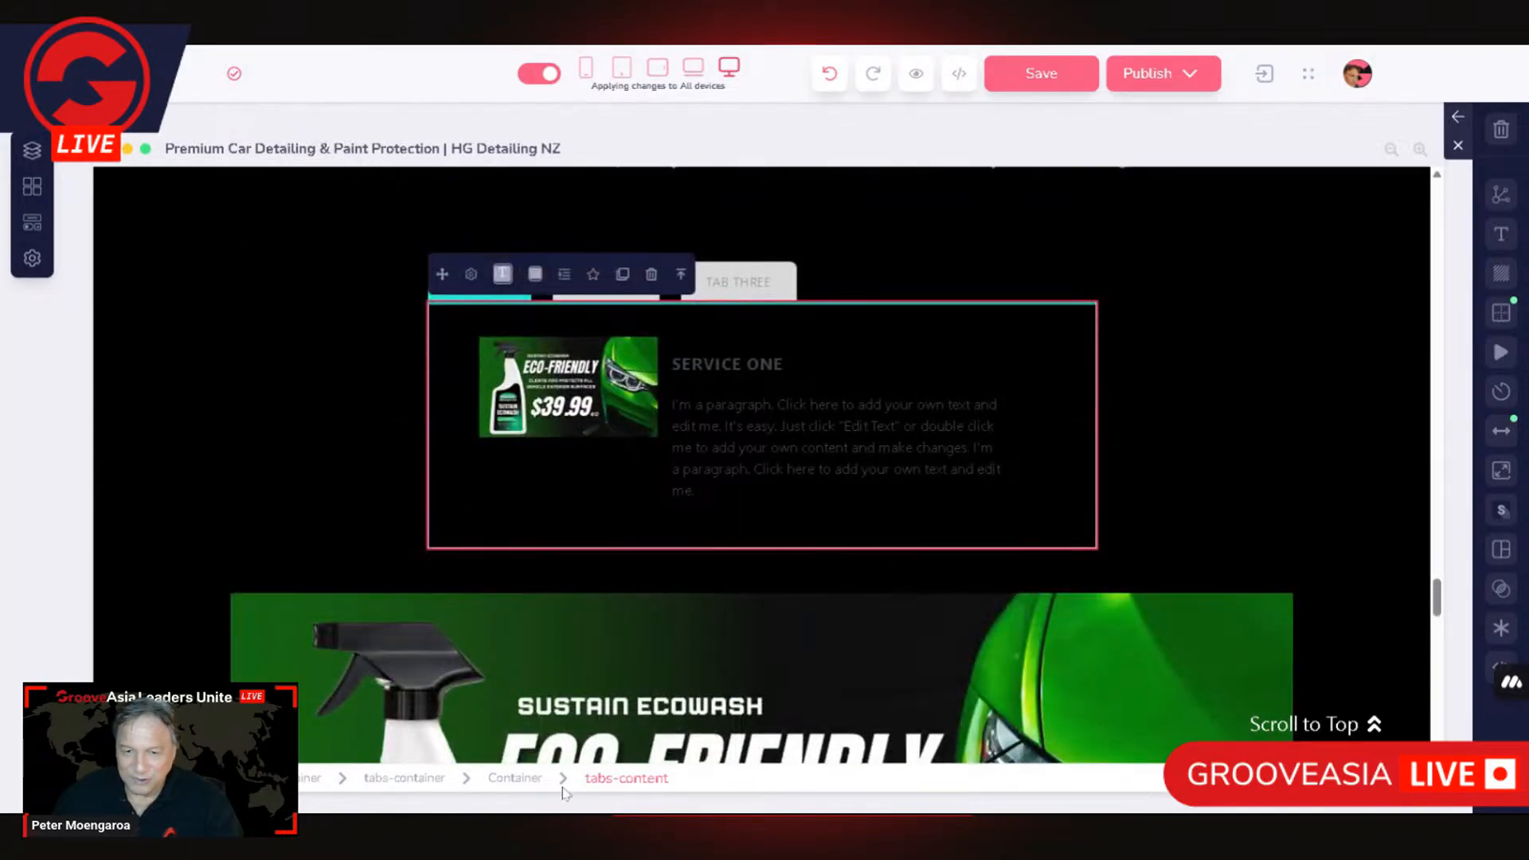
click(515, 778)
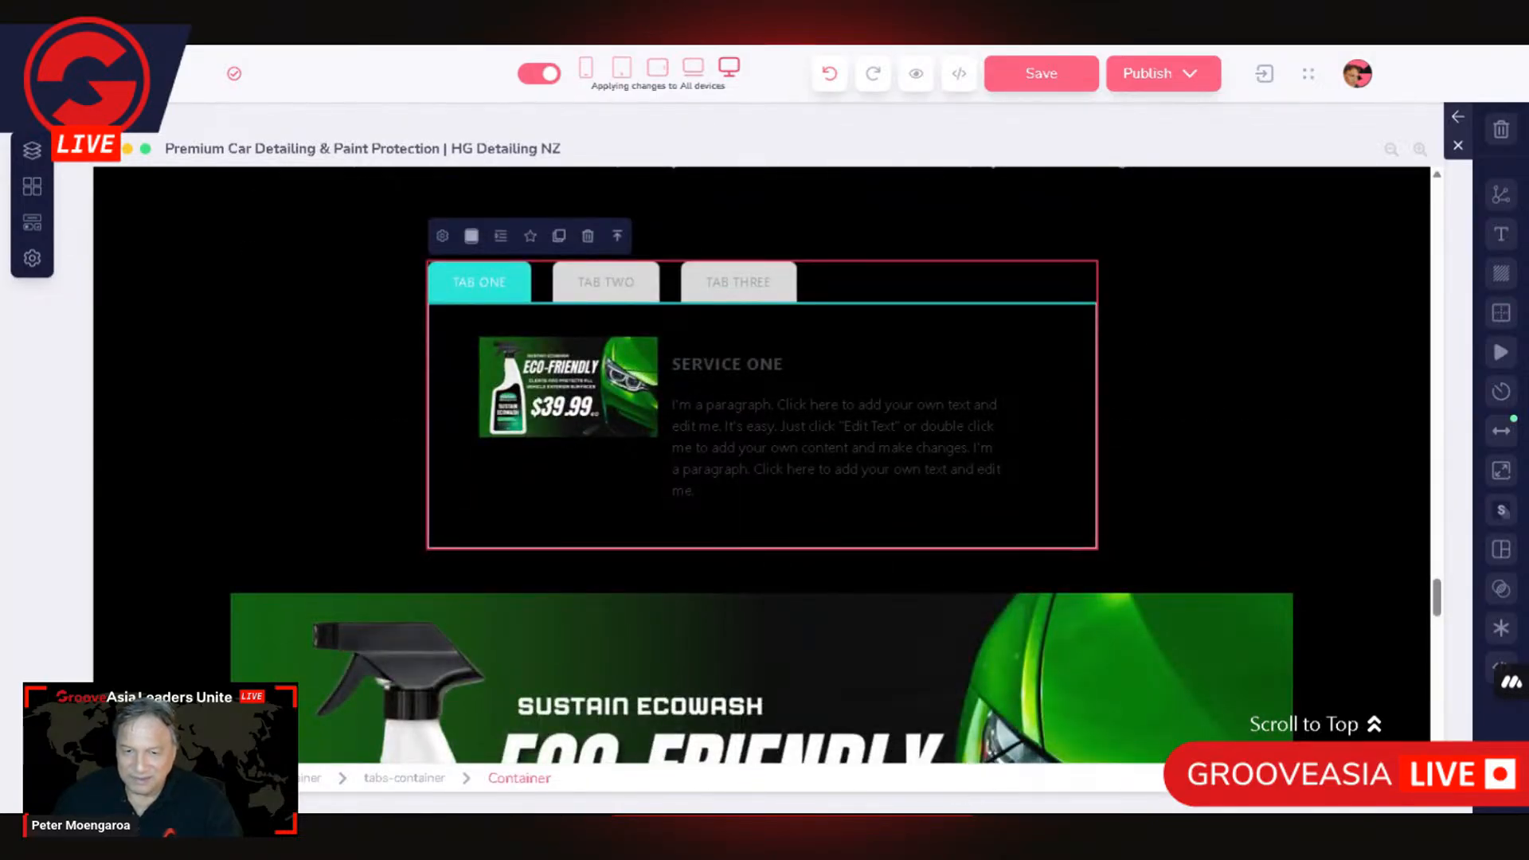
click(615, 784)
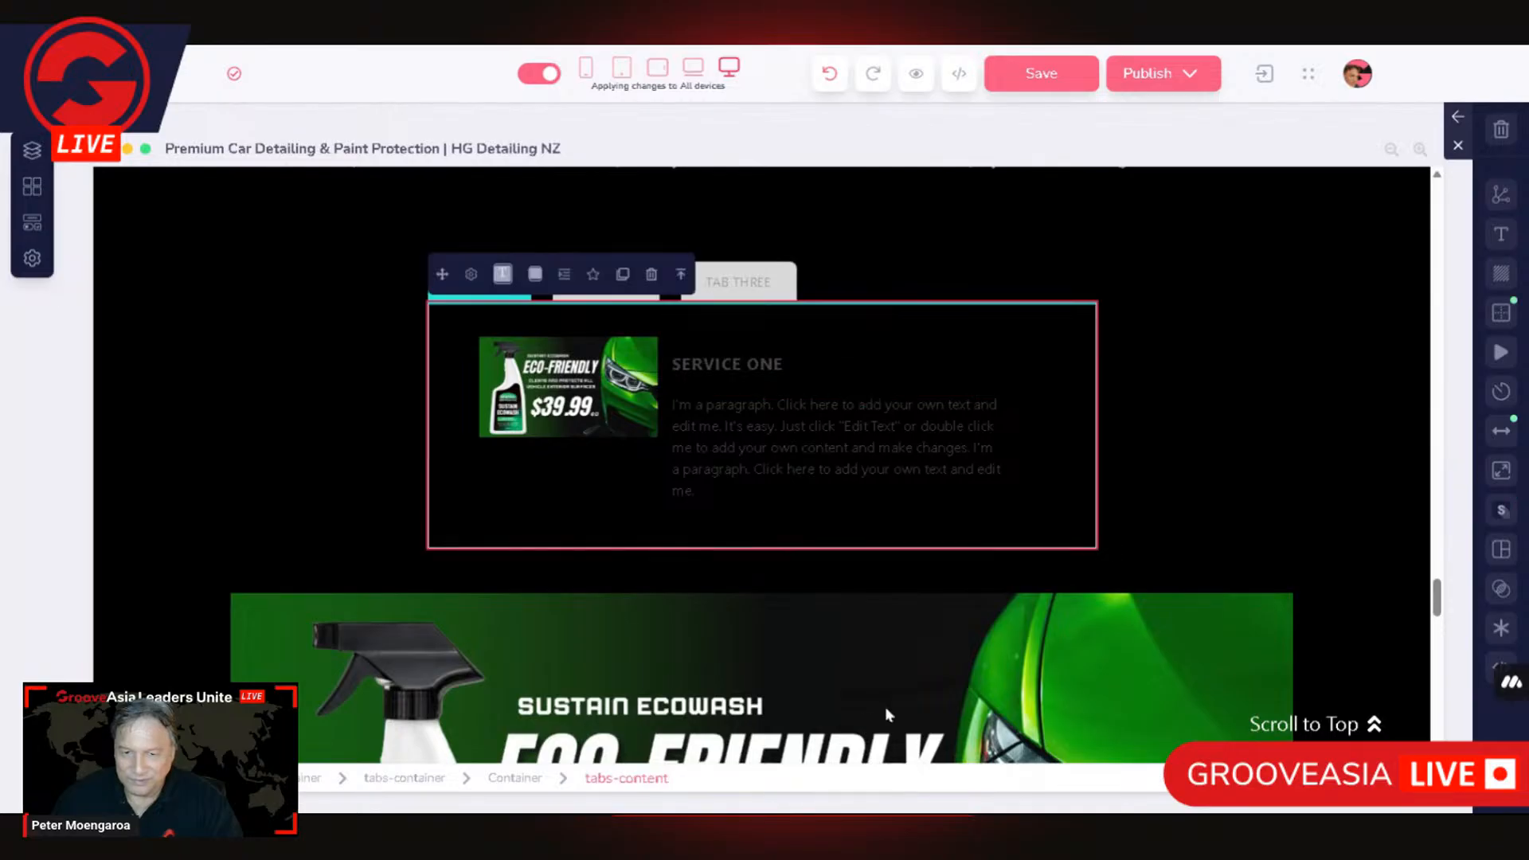
click(1501, 430)
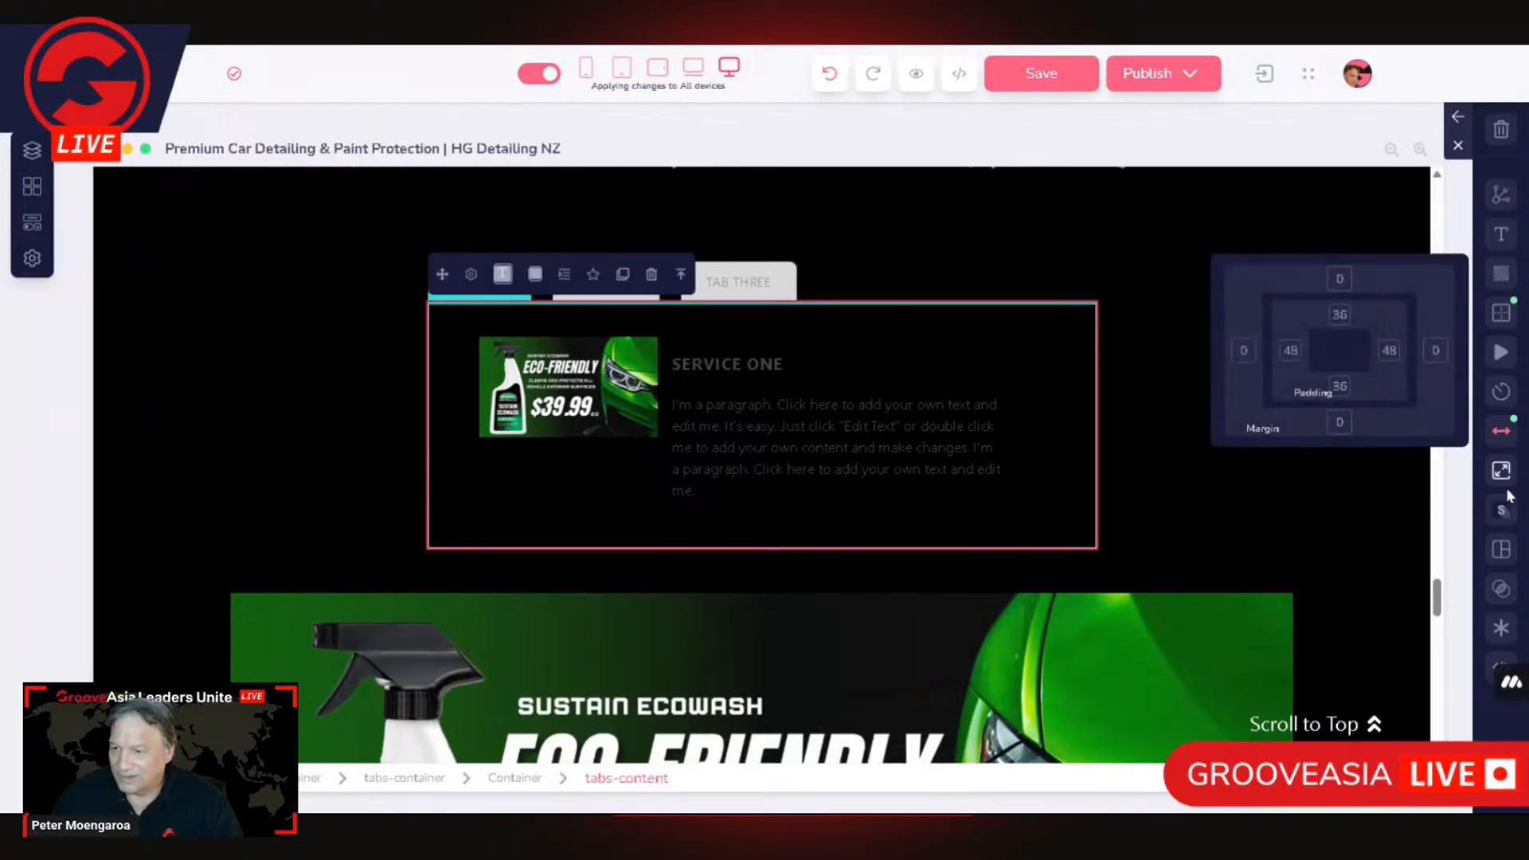
click(1343, 320)
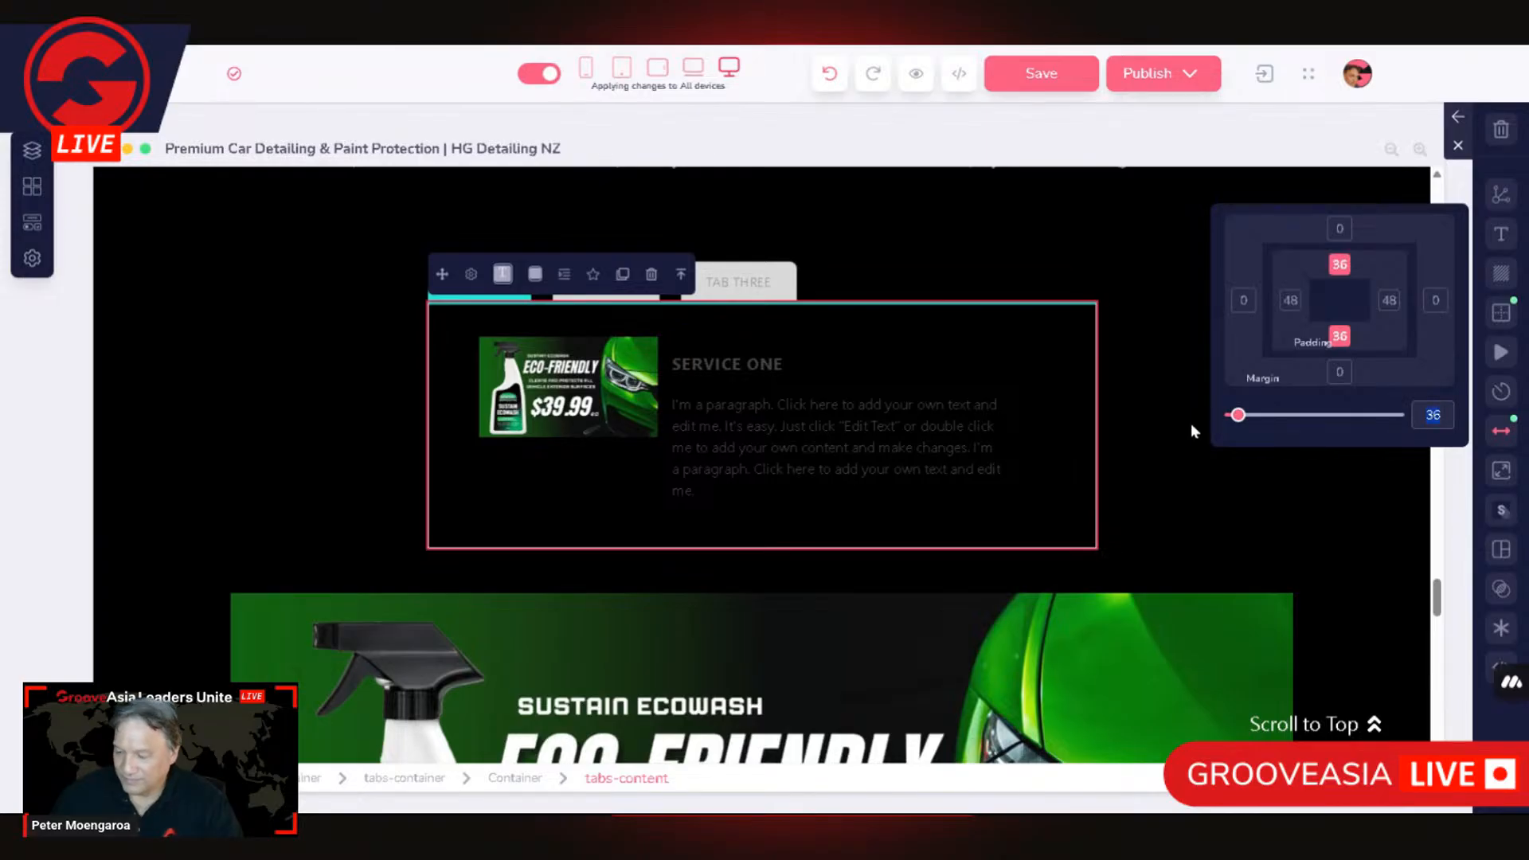
text(25)
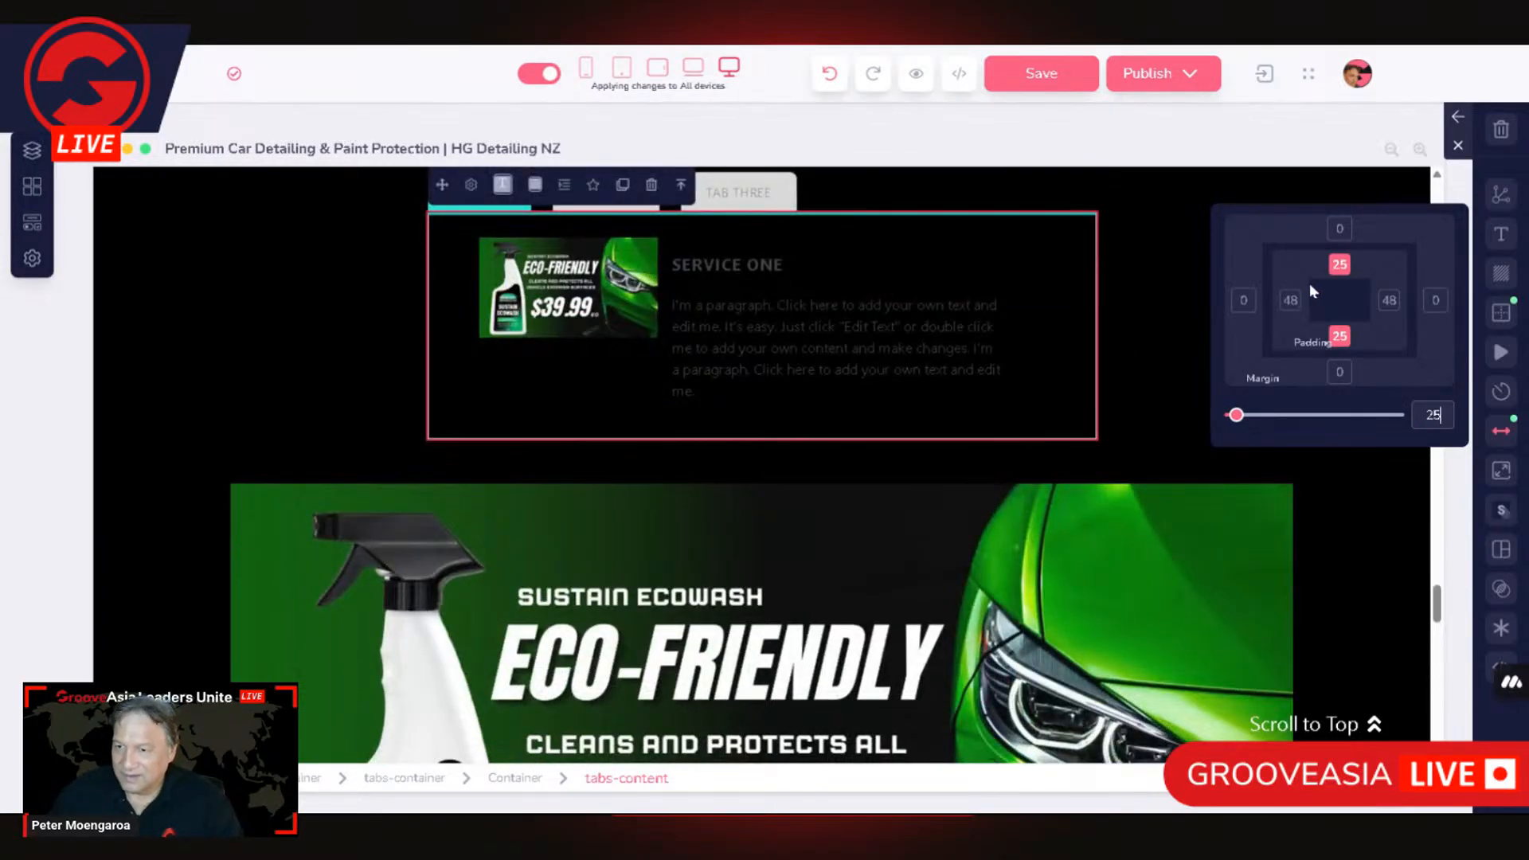
click(1291, 301)
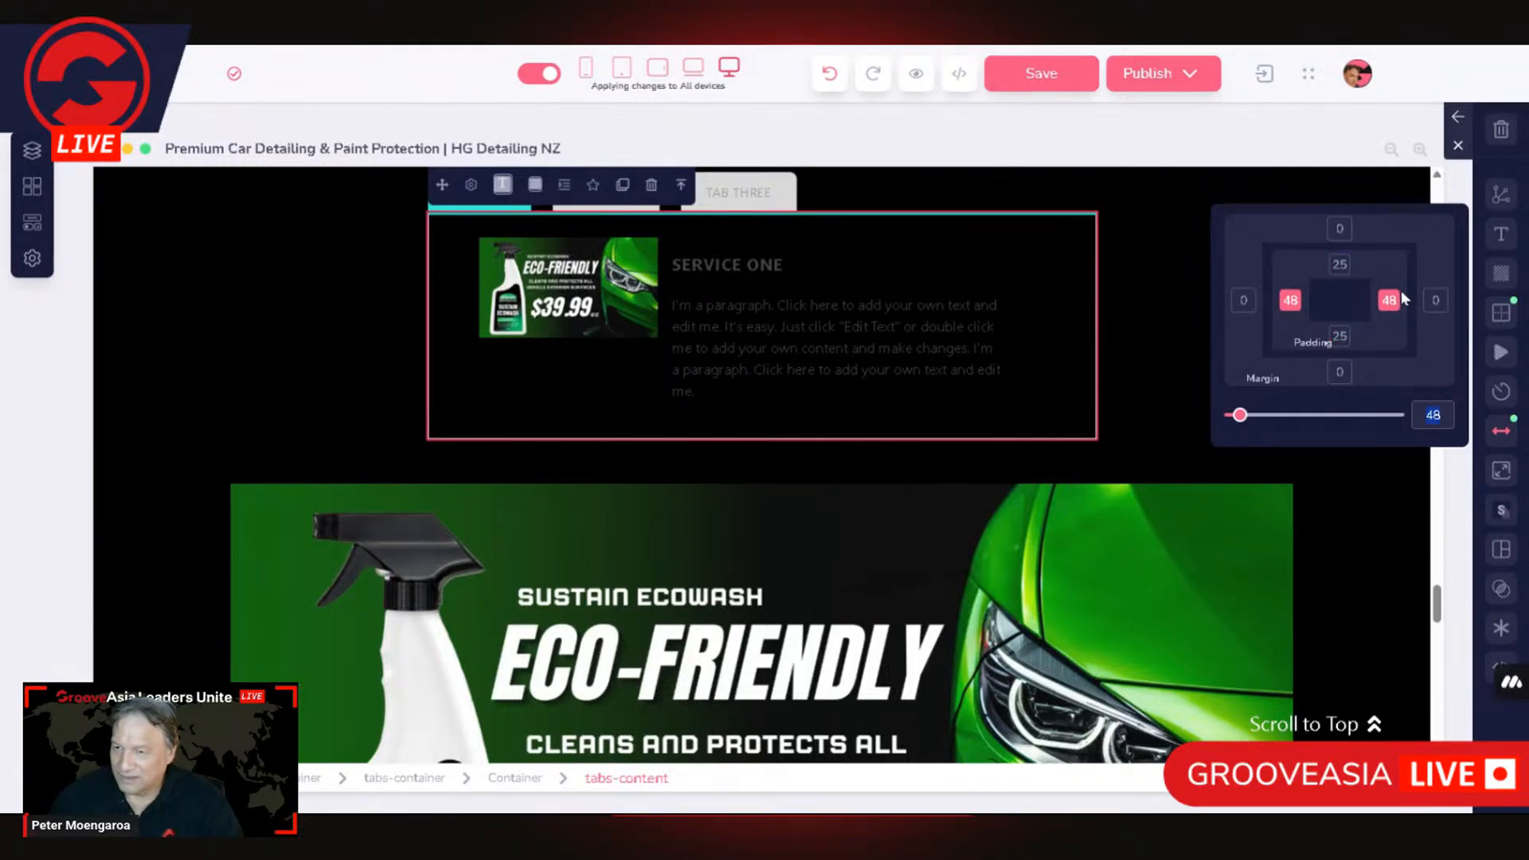
text(20)
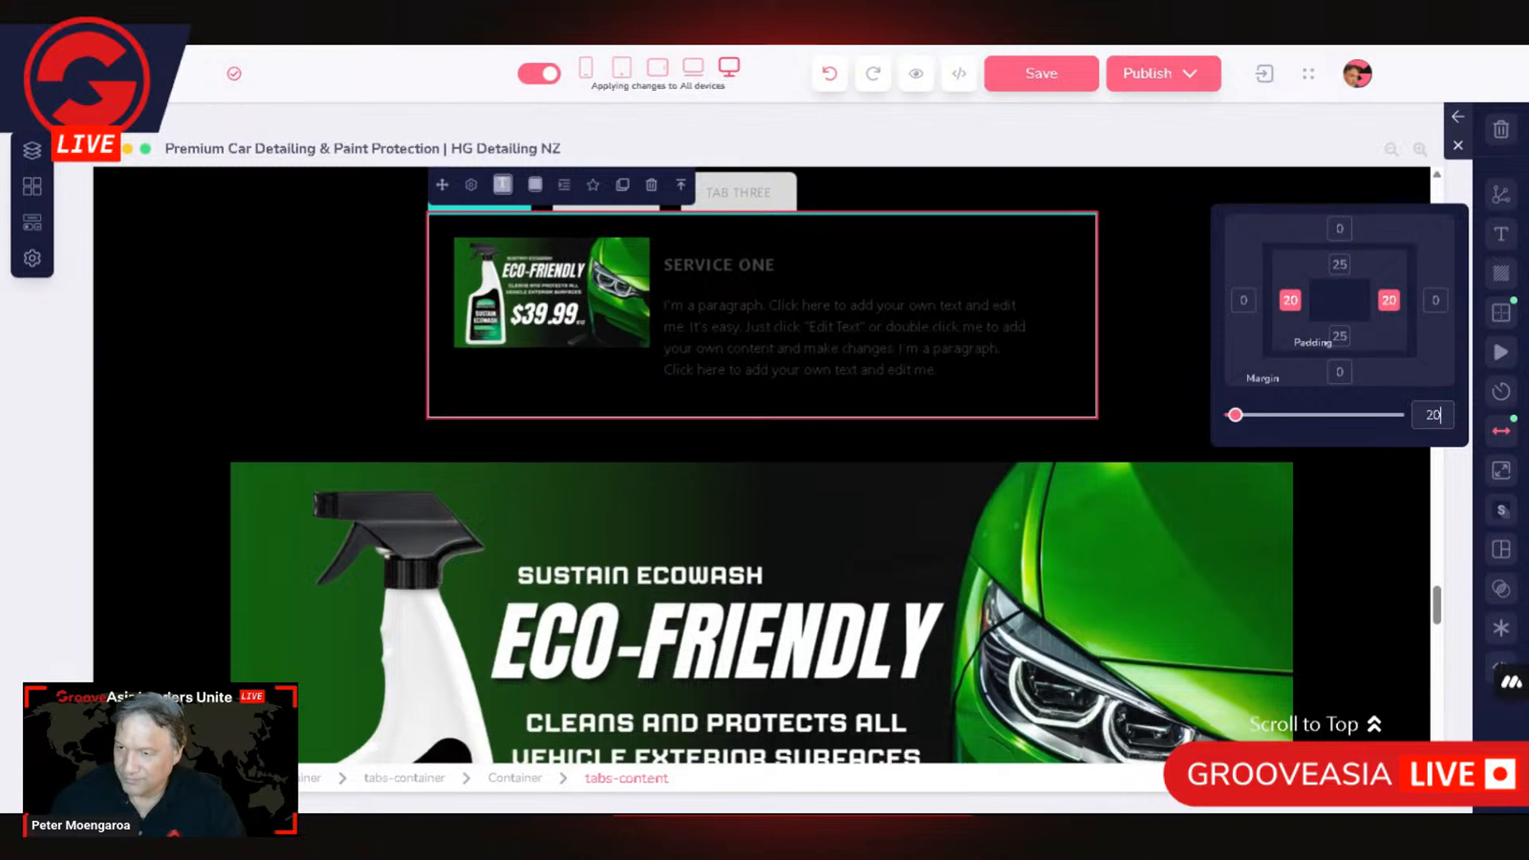
Step: Select the Container around the small eco-friendly image and set its max width to Percentage (%) at 100
click(721, 326)
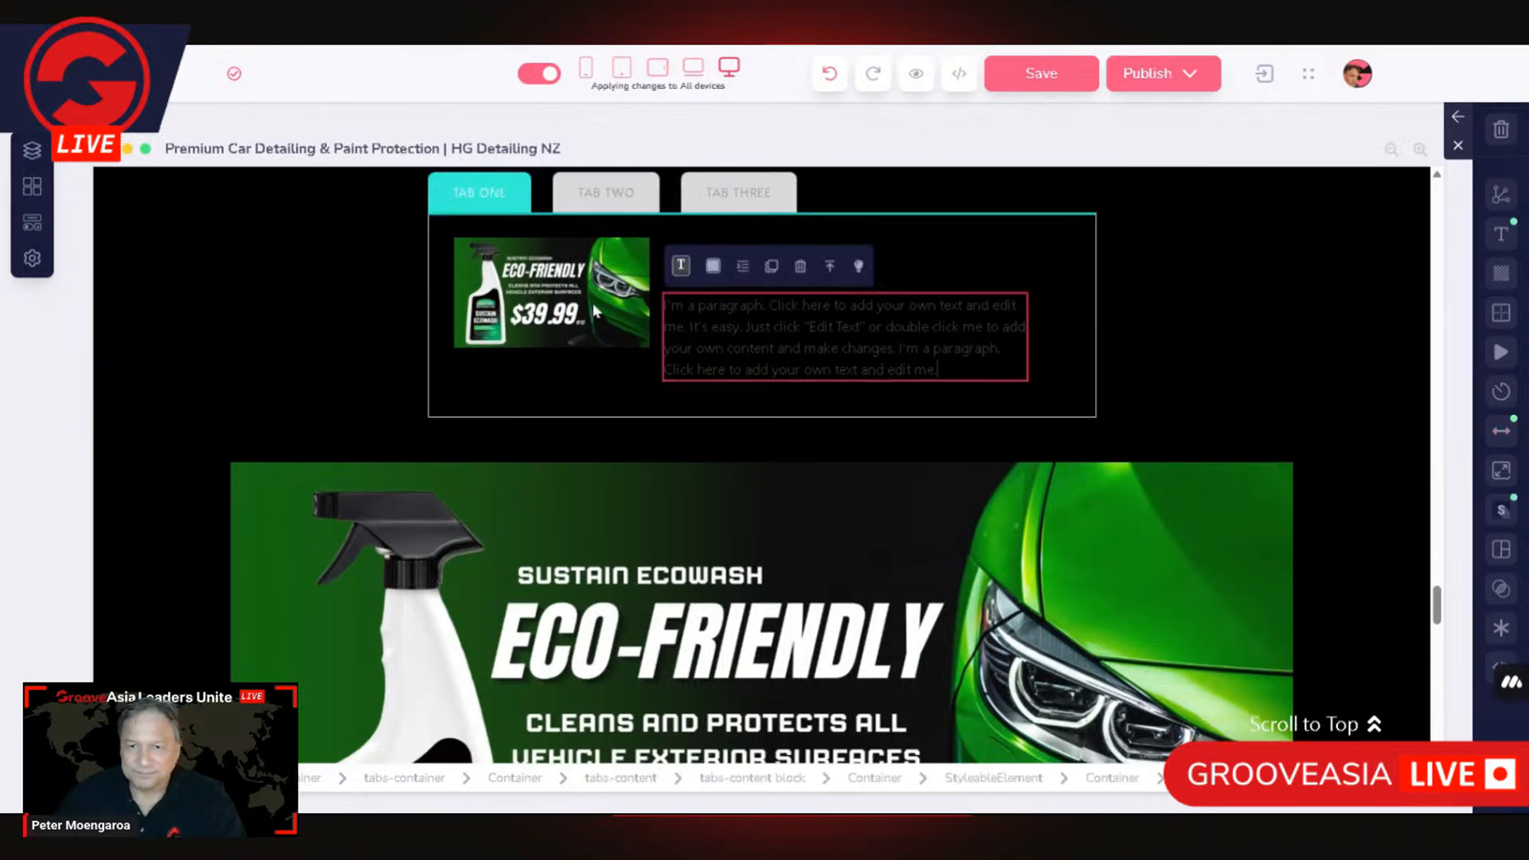
click(637, 330)
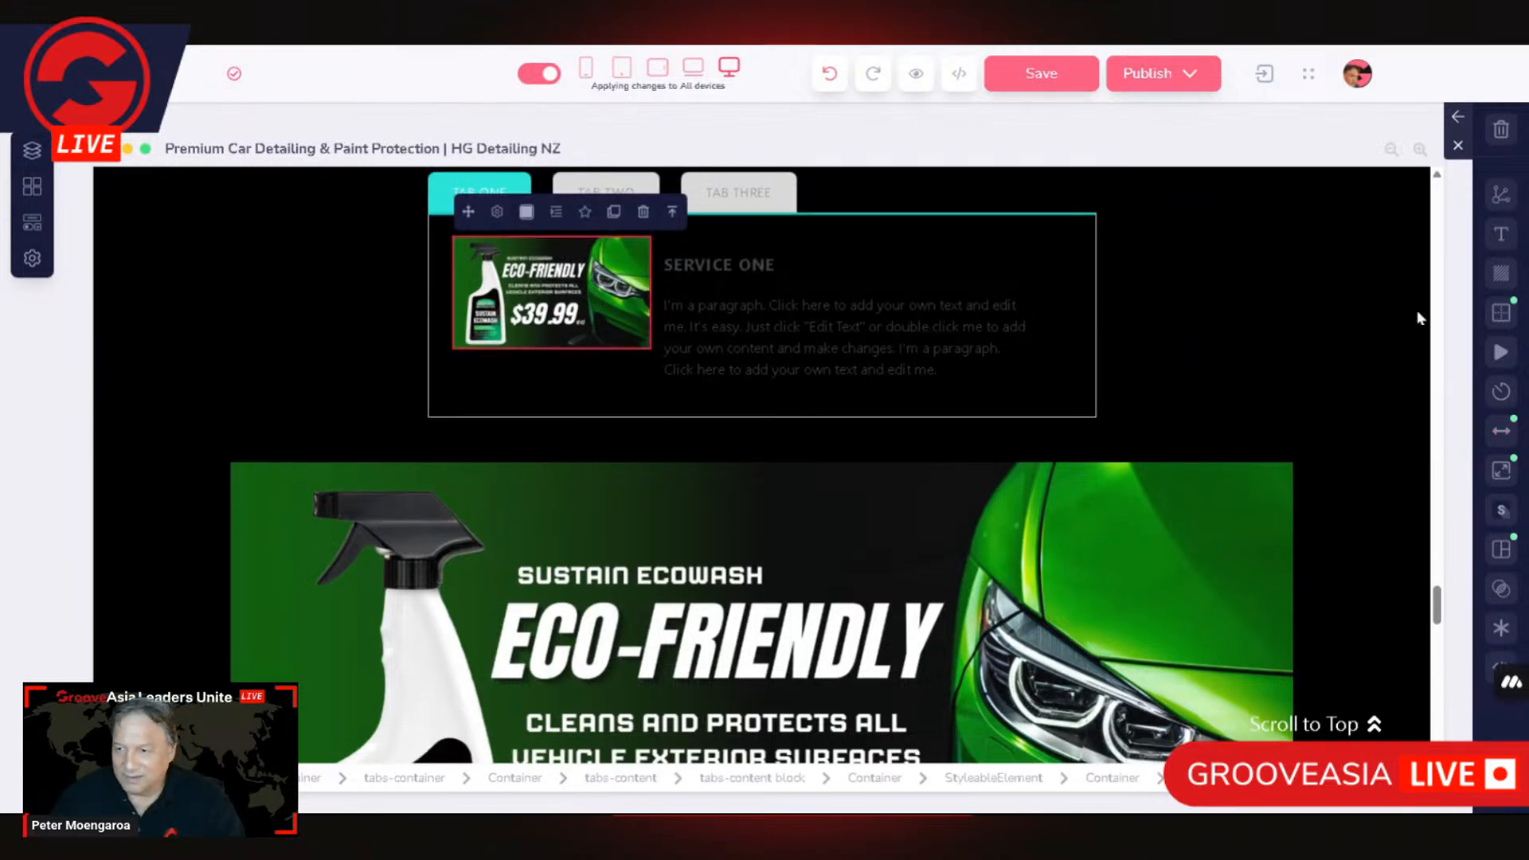
click(1502, 470)
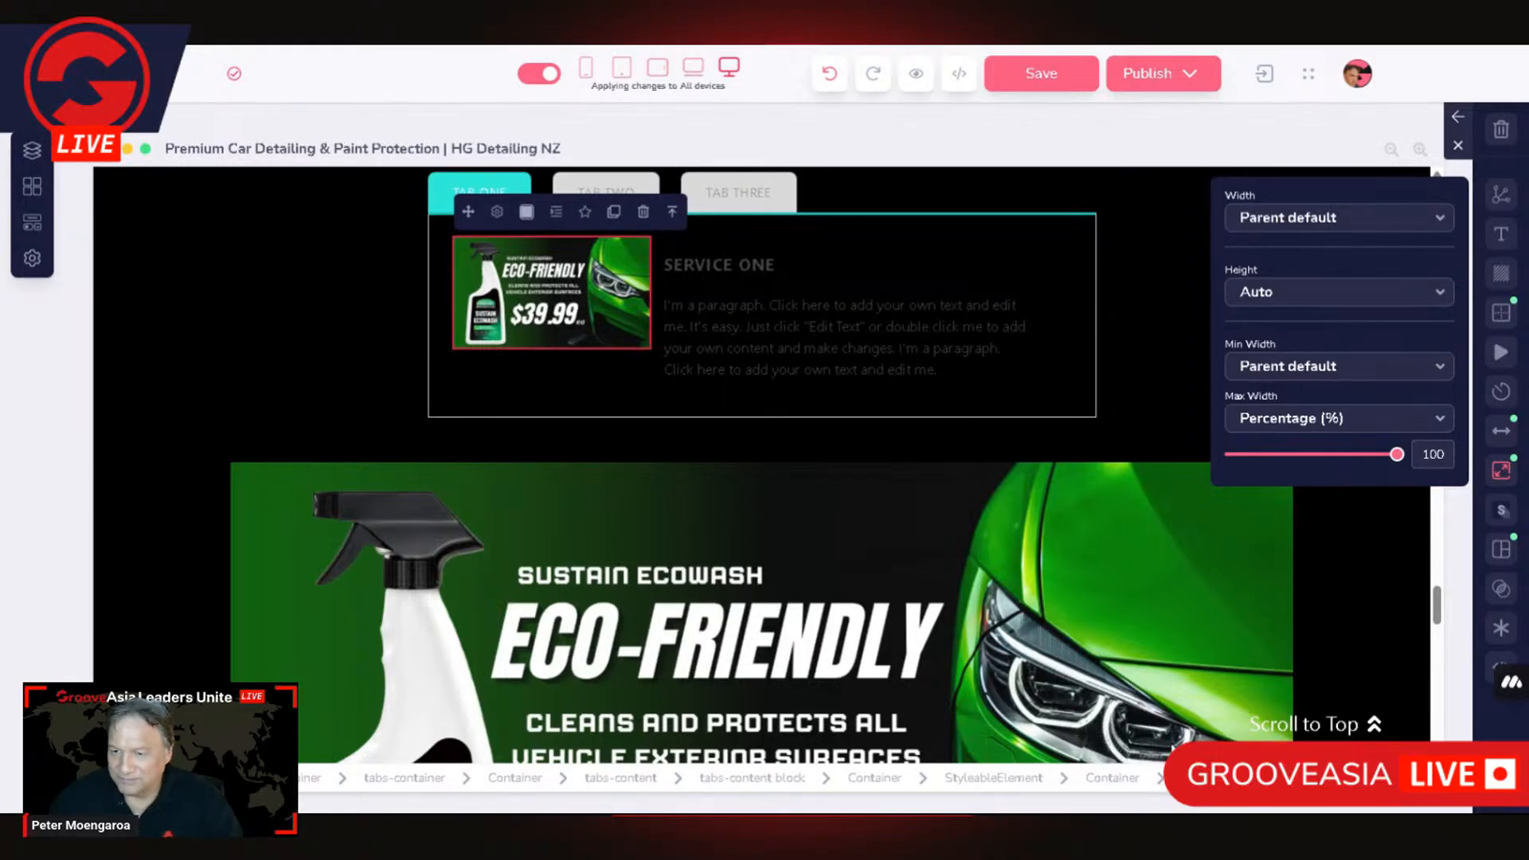
click(1103, 785)
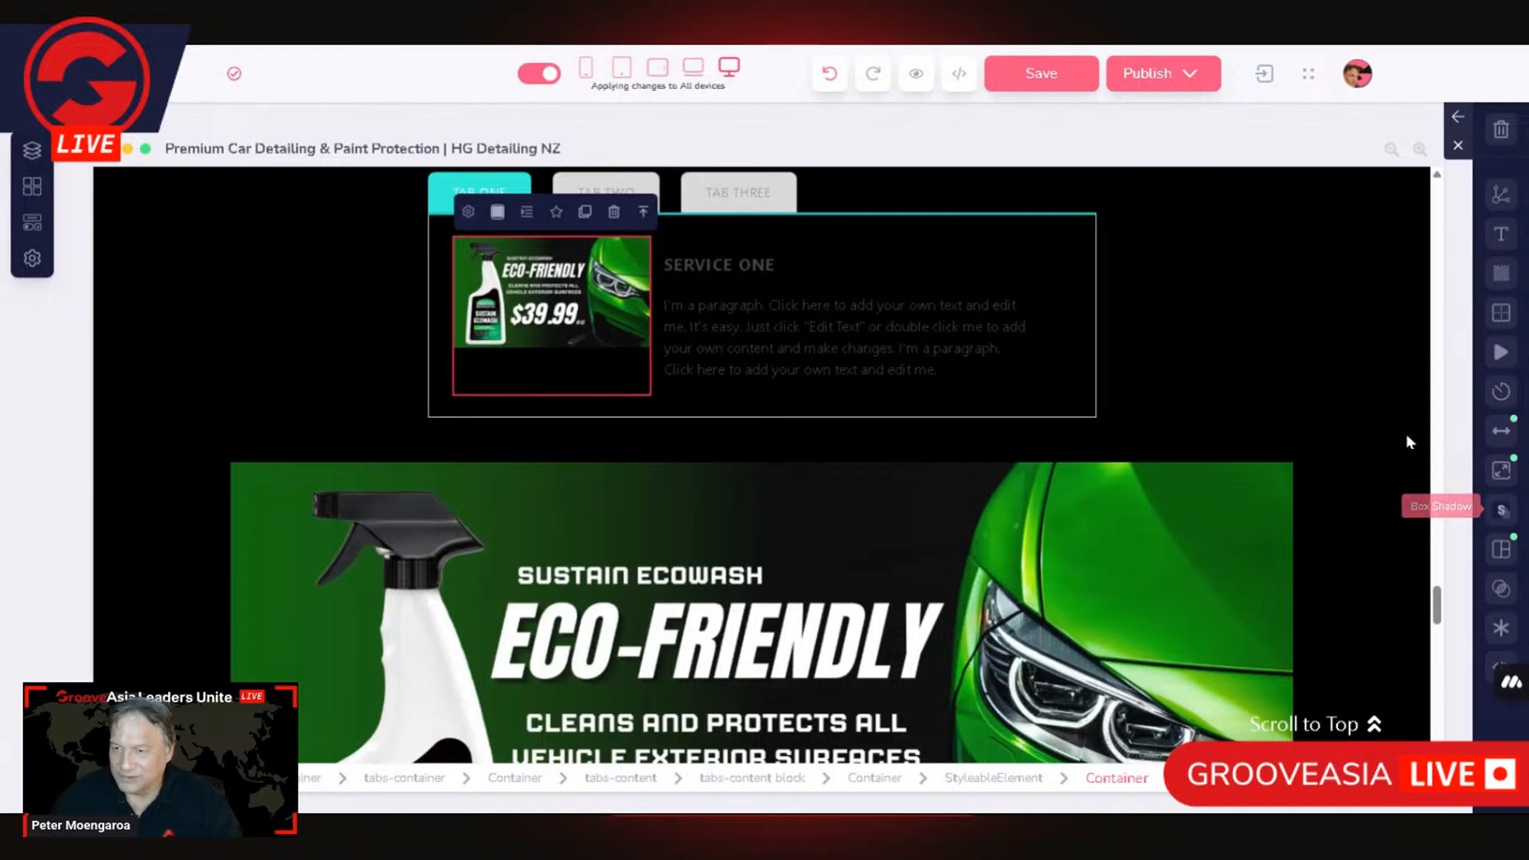
click(1501, 470)
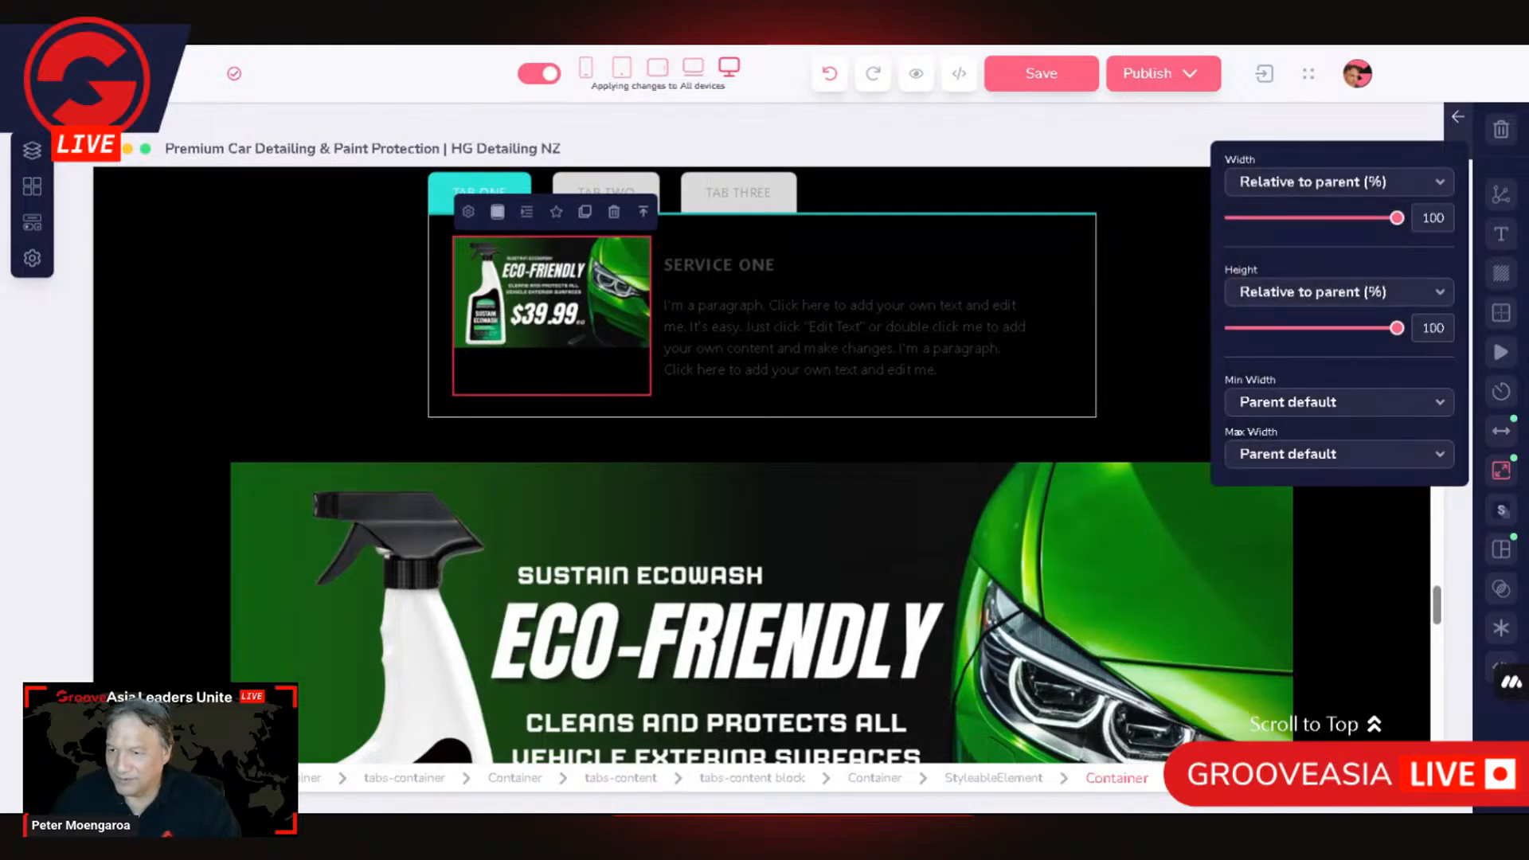
click(1330, 454)
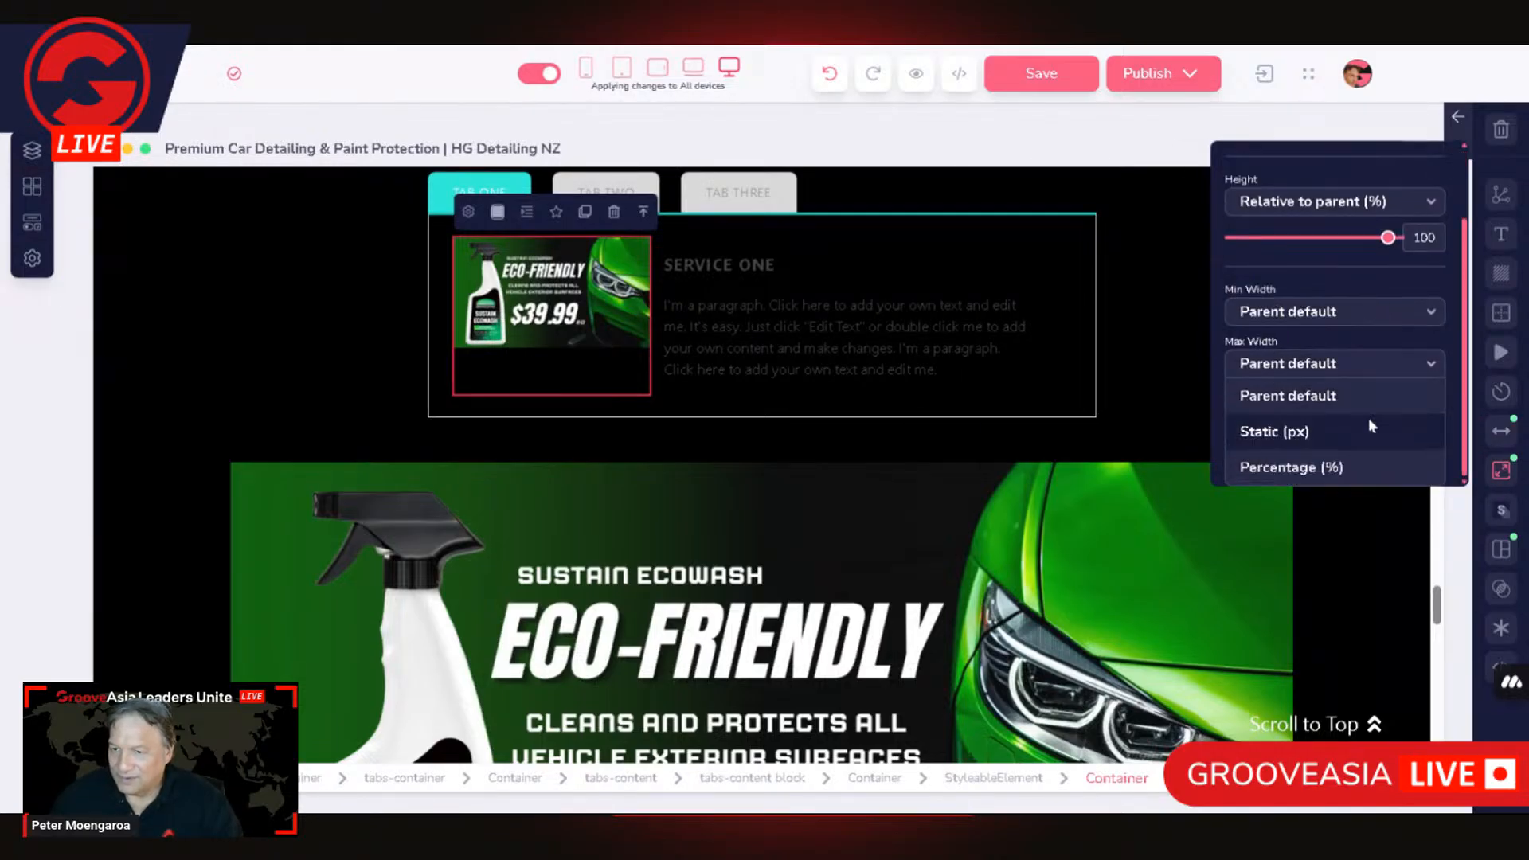
click(1332, 465)
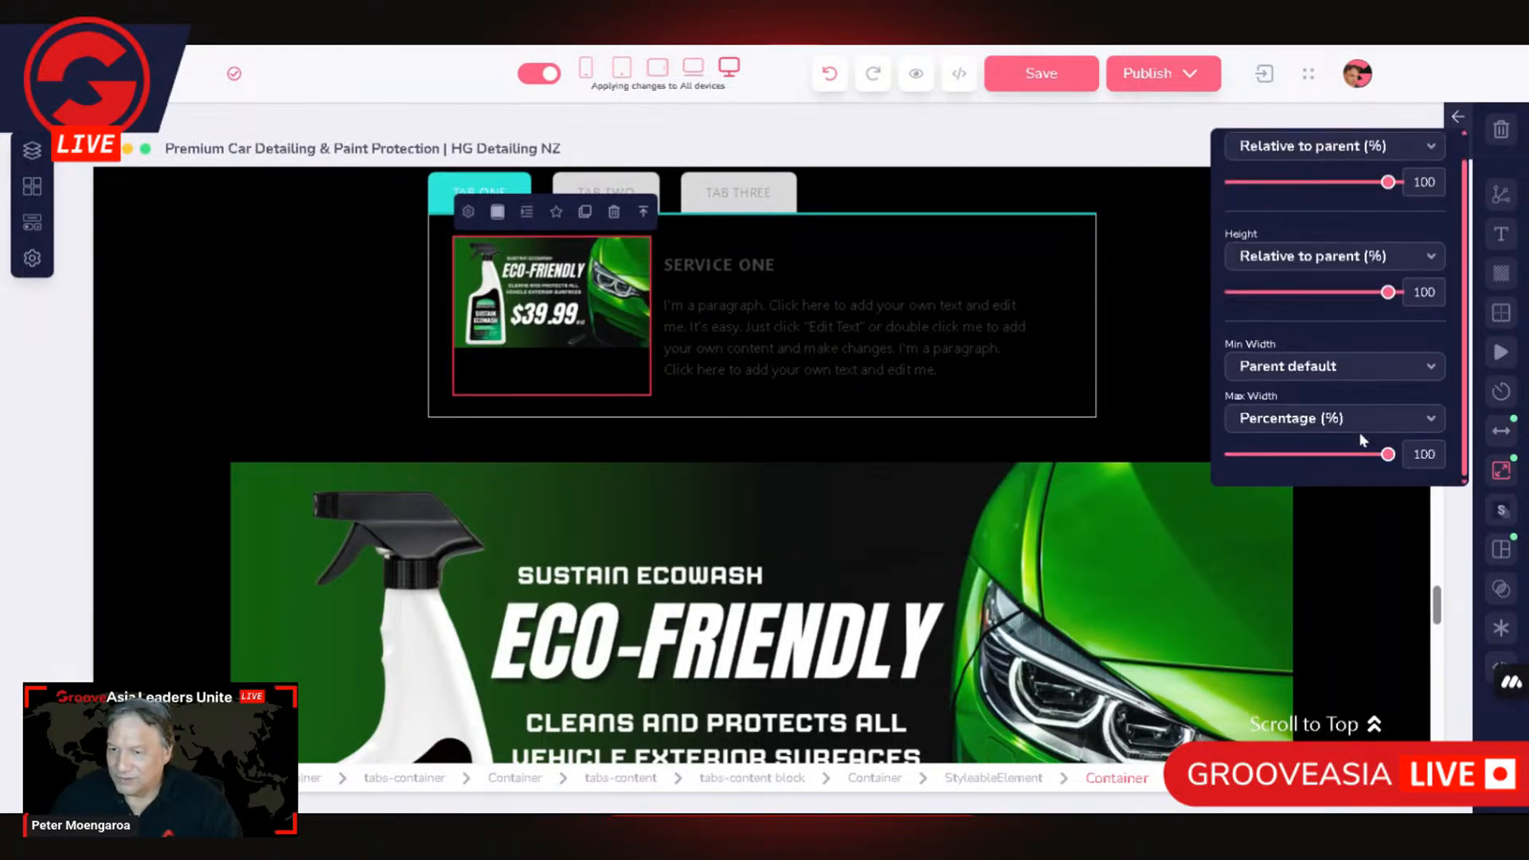
Step: Inspect the spacing and size settings of the tabs-content element, and select its parent Container
click(453, 414)
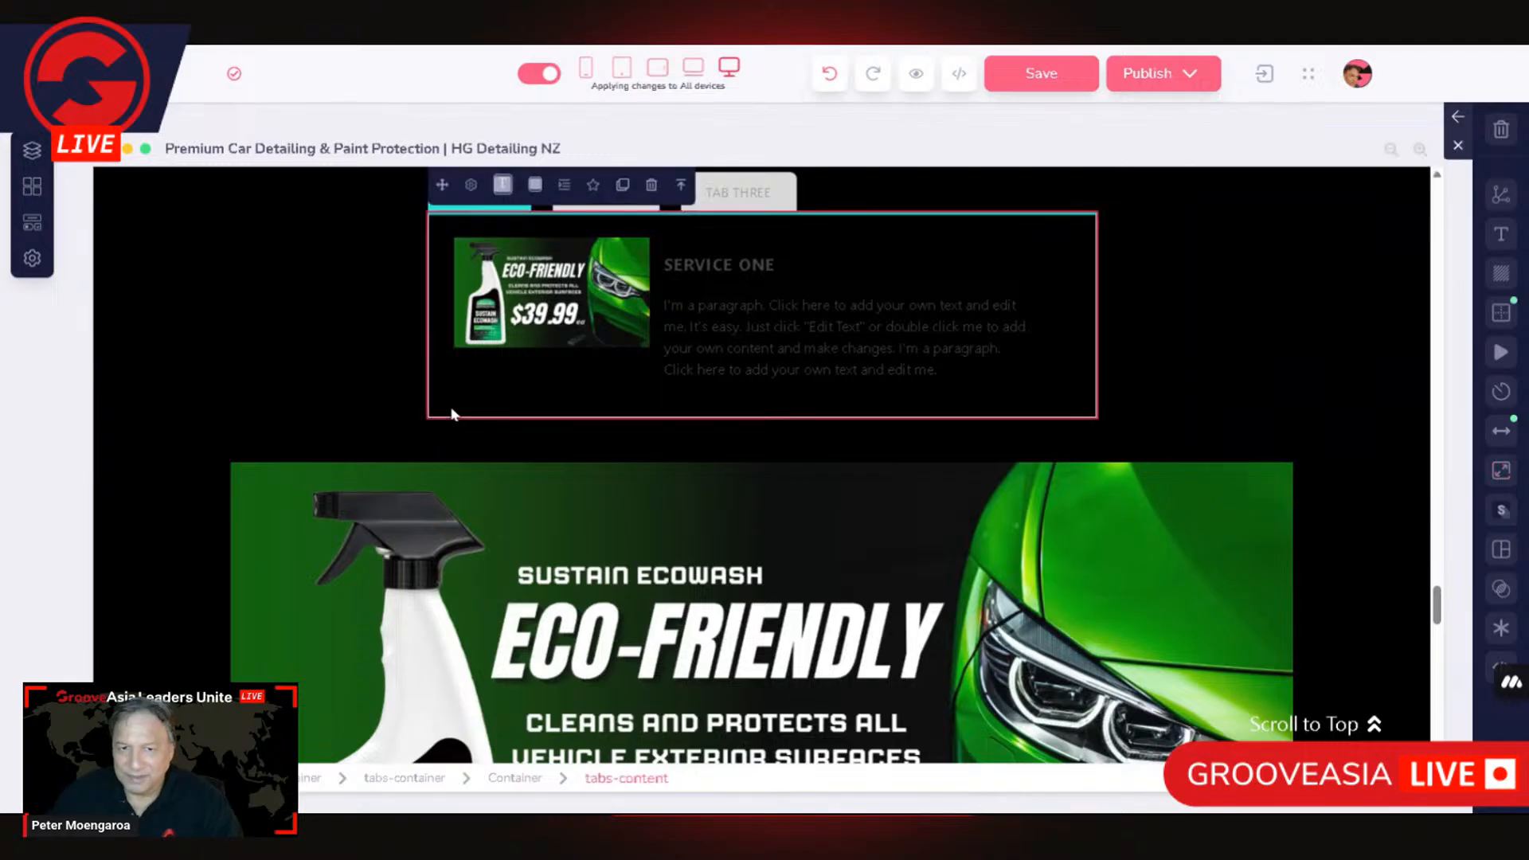
click(1506, 433)
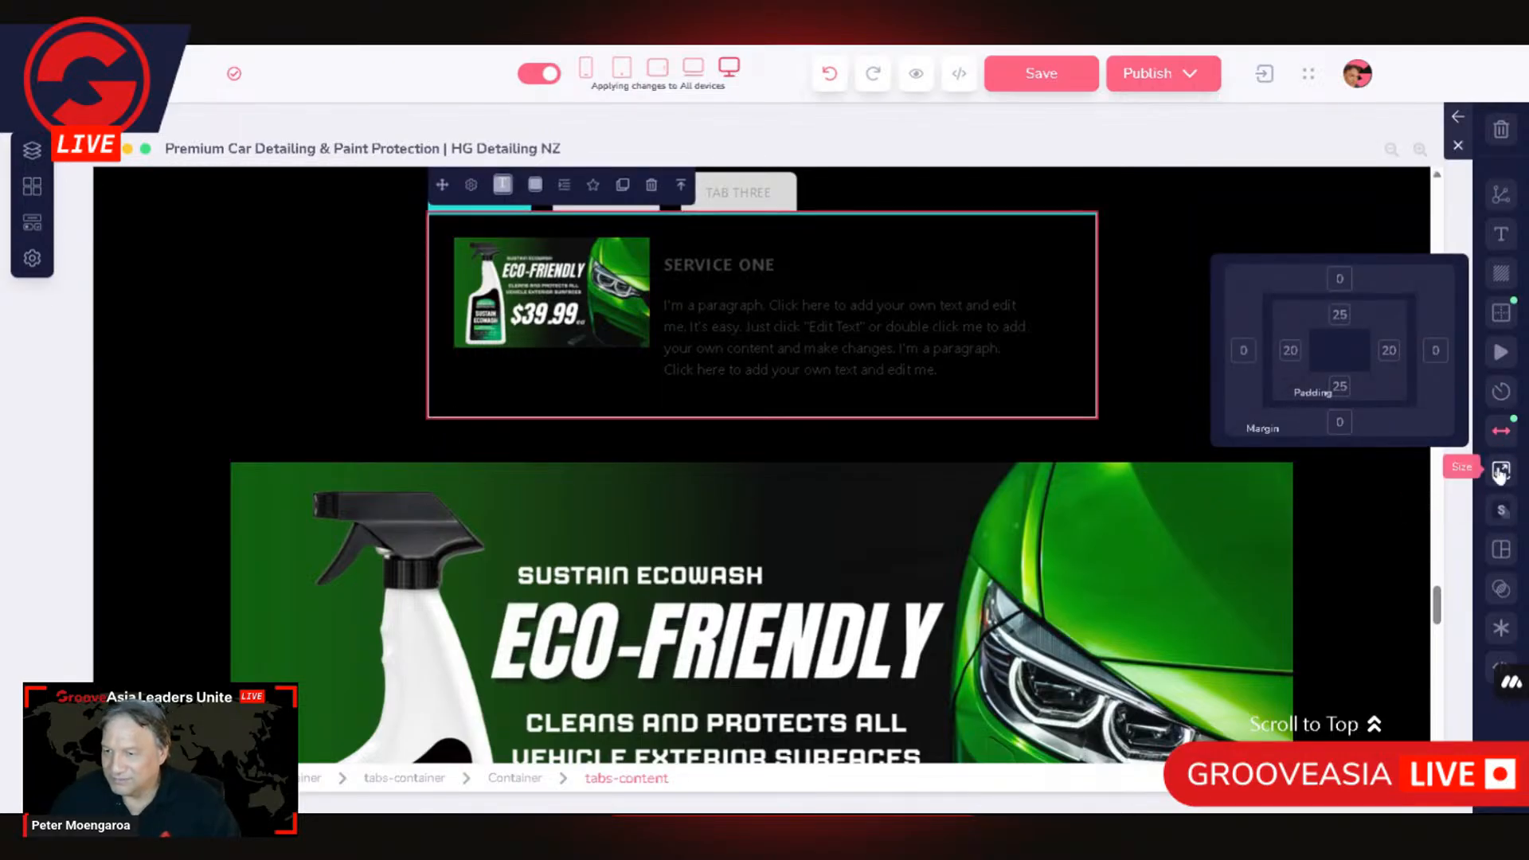
click(1501, 469)
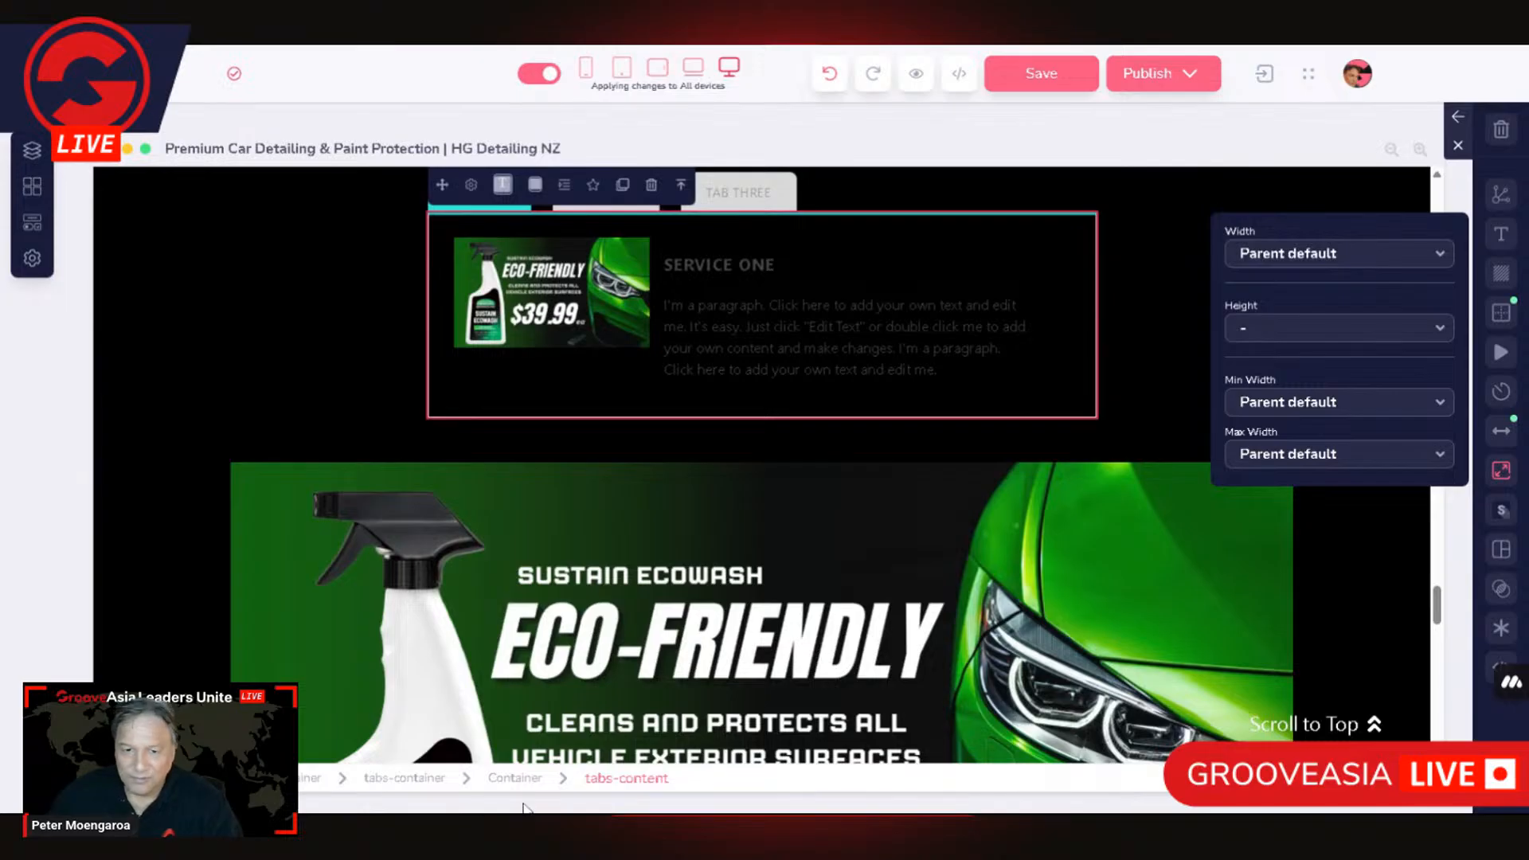
click(514, 778)
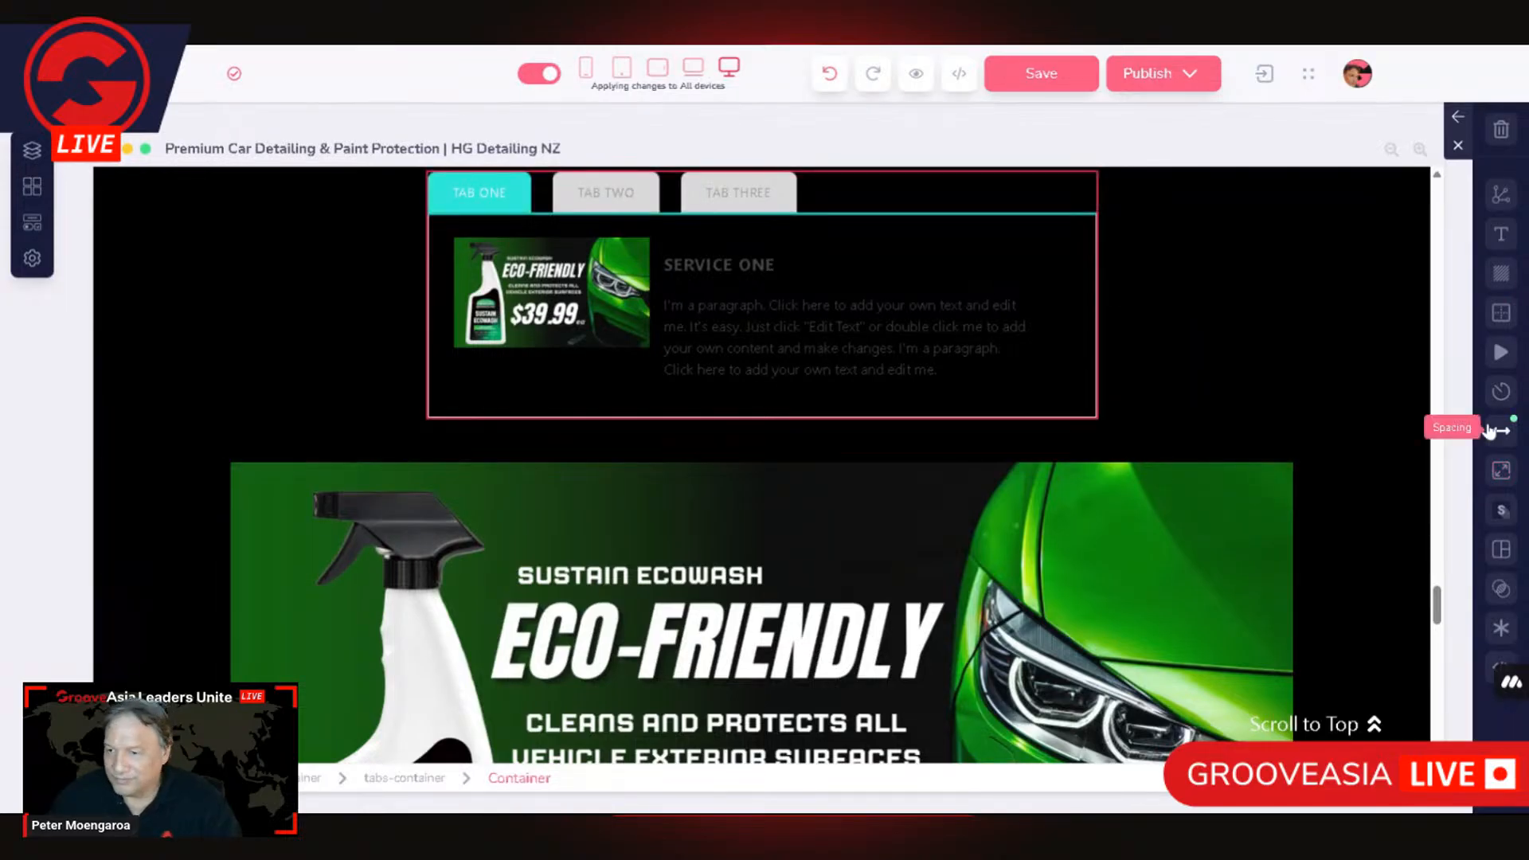
Step: Select the tabs-container and set both its max width and min width to Percentage (%) at 100
click(379, 780)
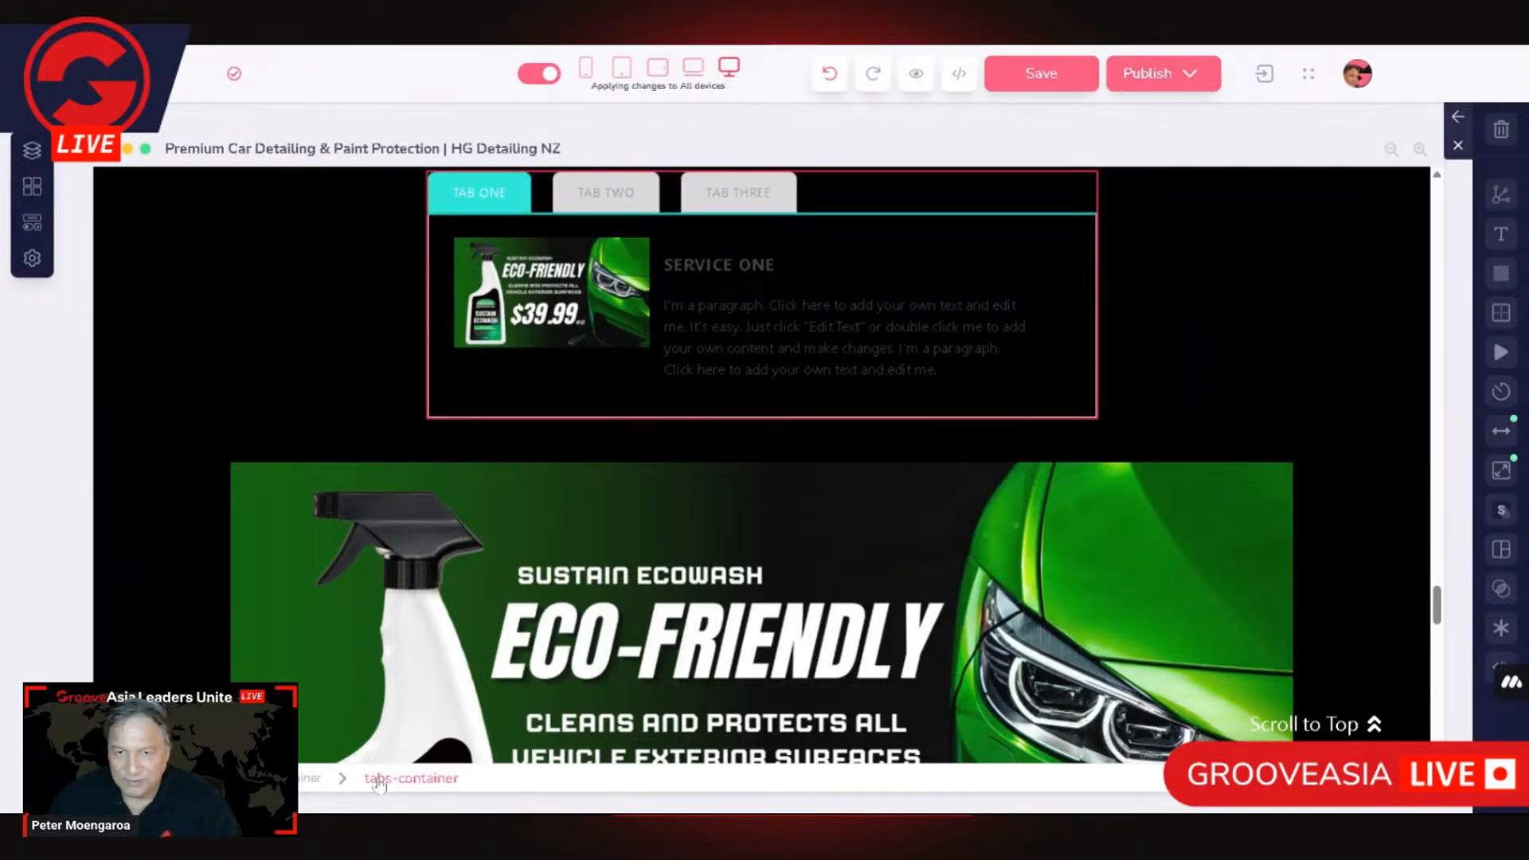
click(1501, 470)
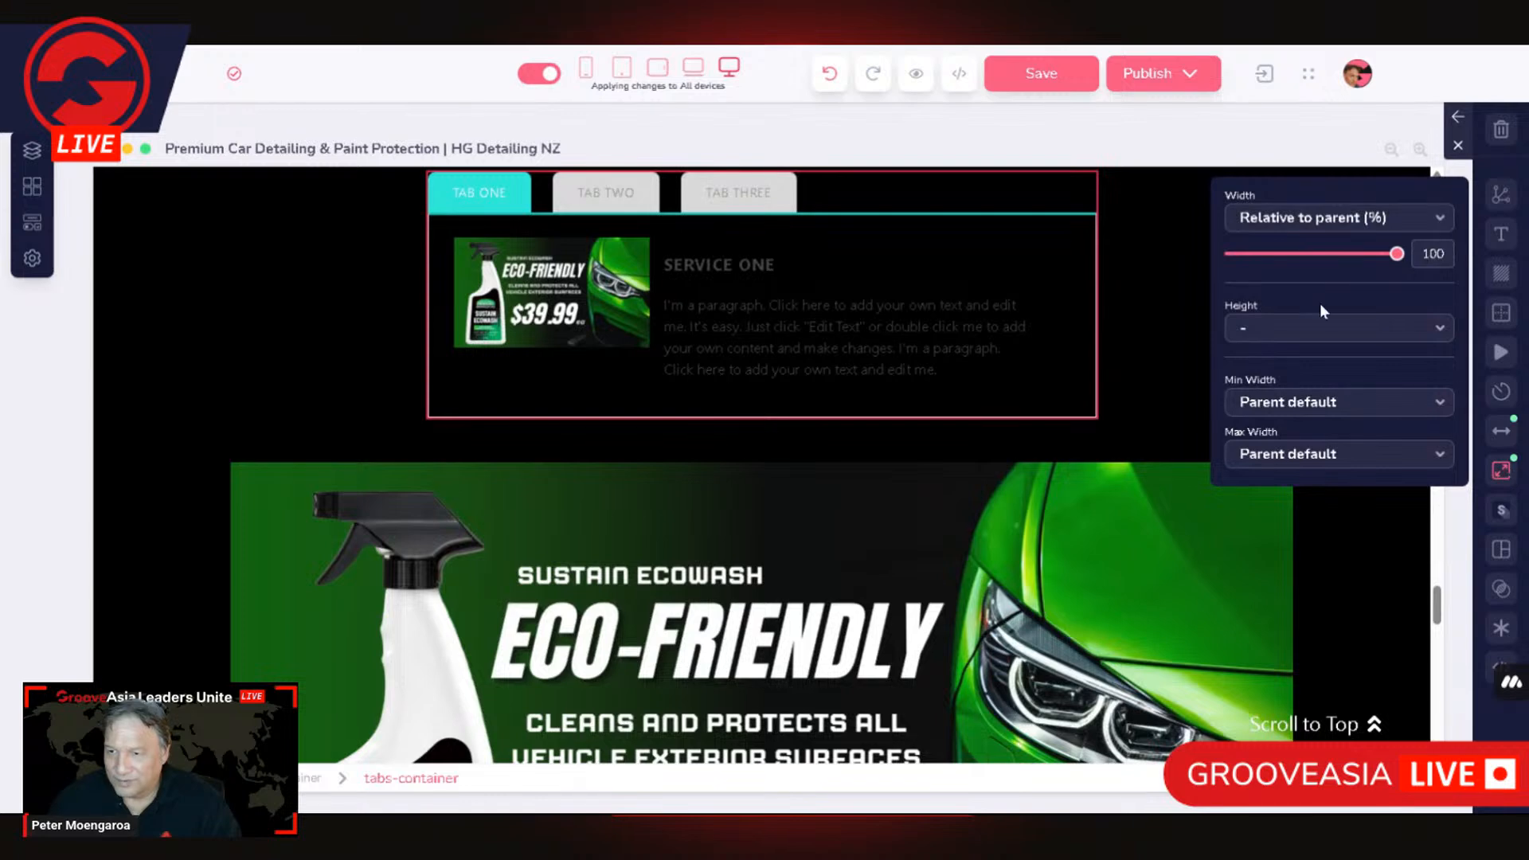
click(1354, 454)
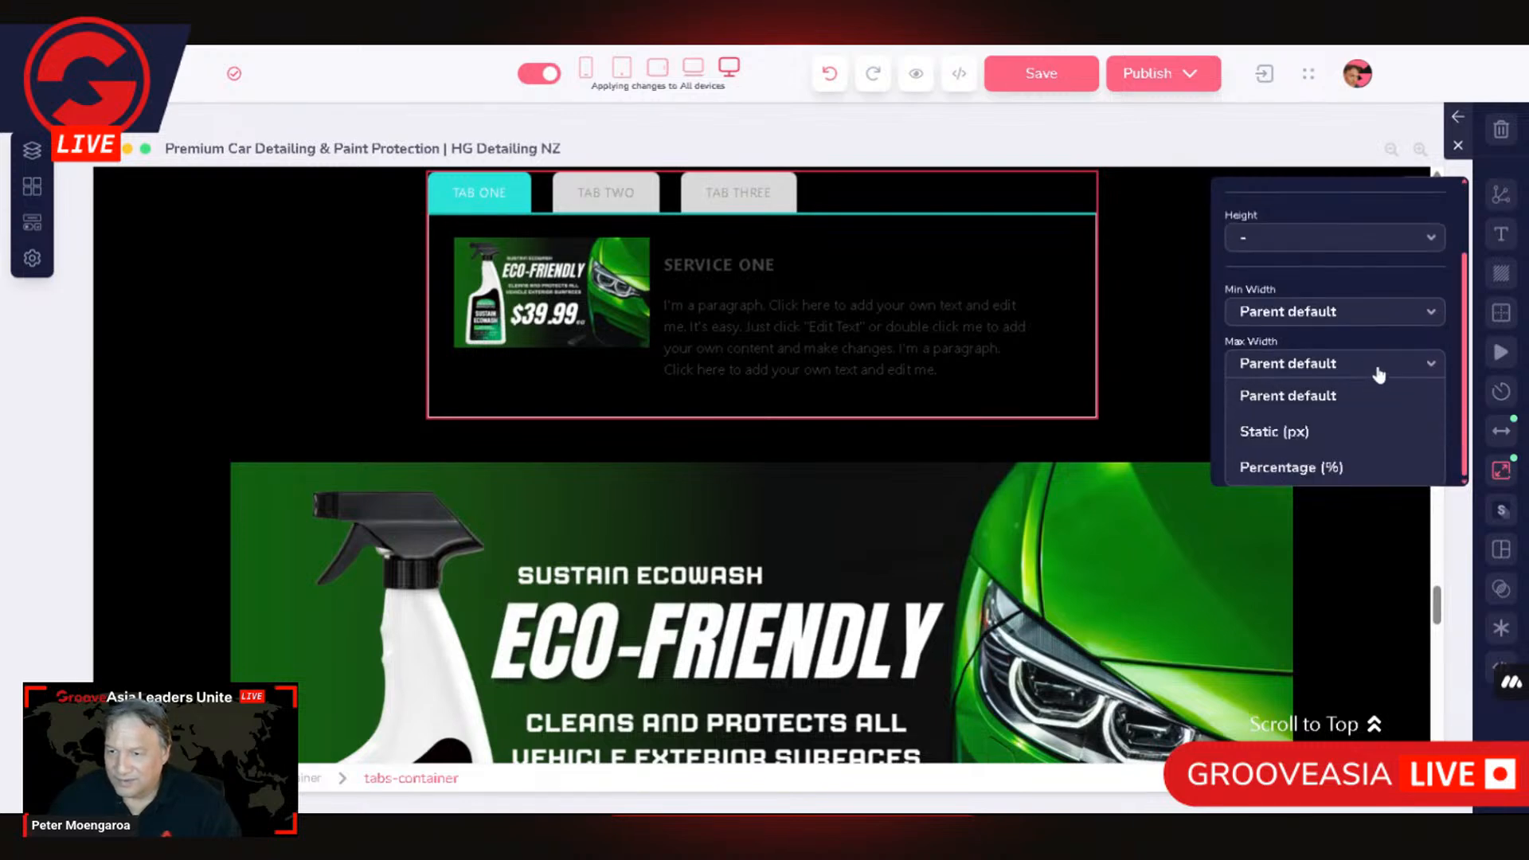
click(1349, 469)
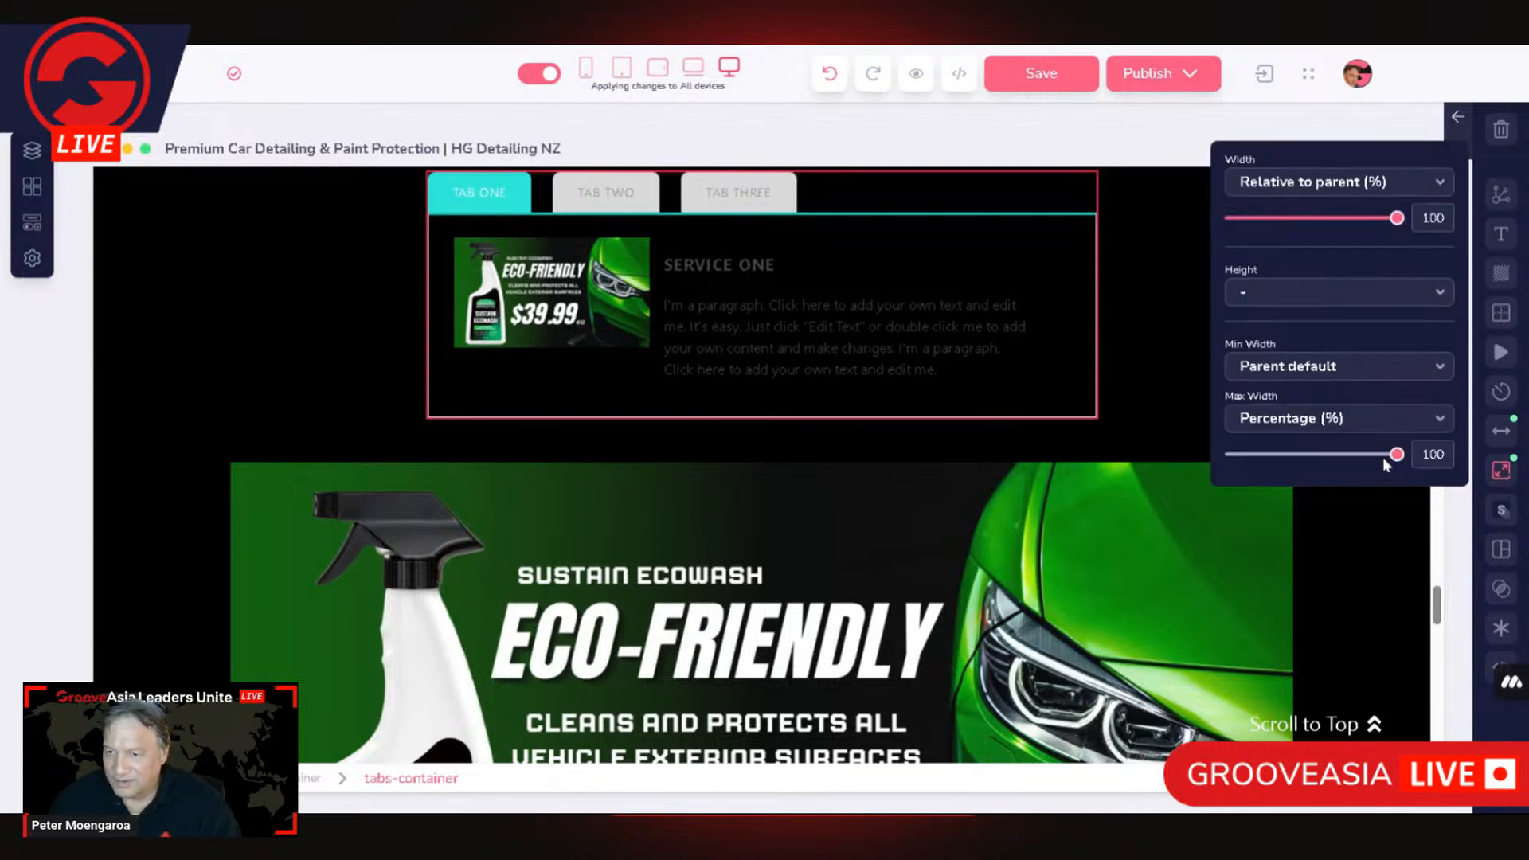
click(1315, 368)
click(1324, 471)
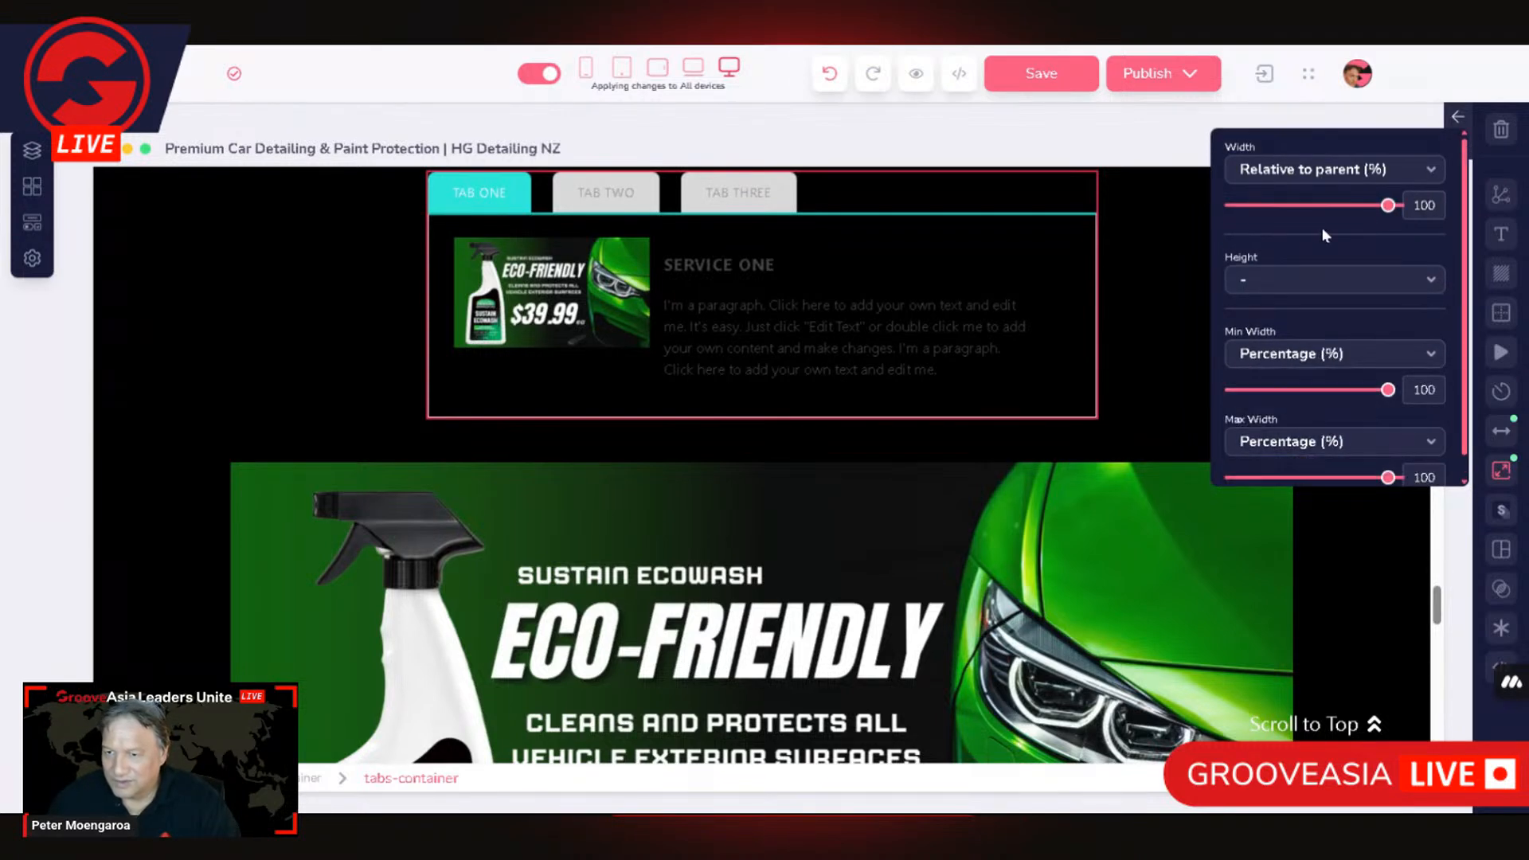
Step: Set the tabs-container's height to Relative to parent (%) at 100 and return its max width to Parent default
click(1279, 283)
click(1332, 421)
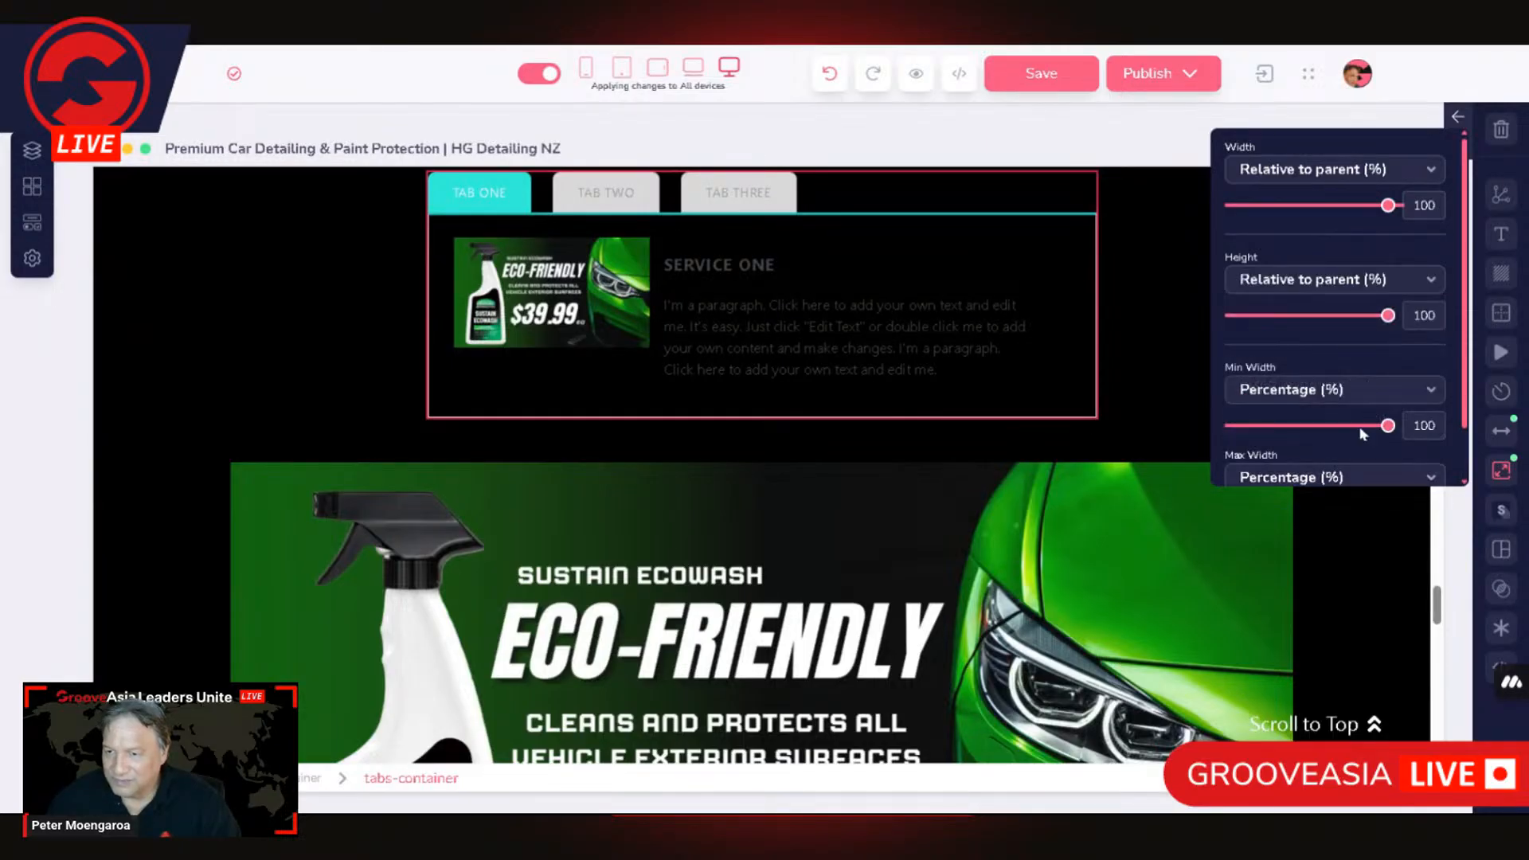
scroll(1378, 444, down, 1)
click(1277, 419)
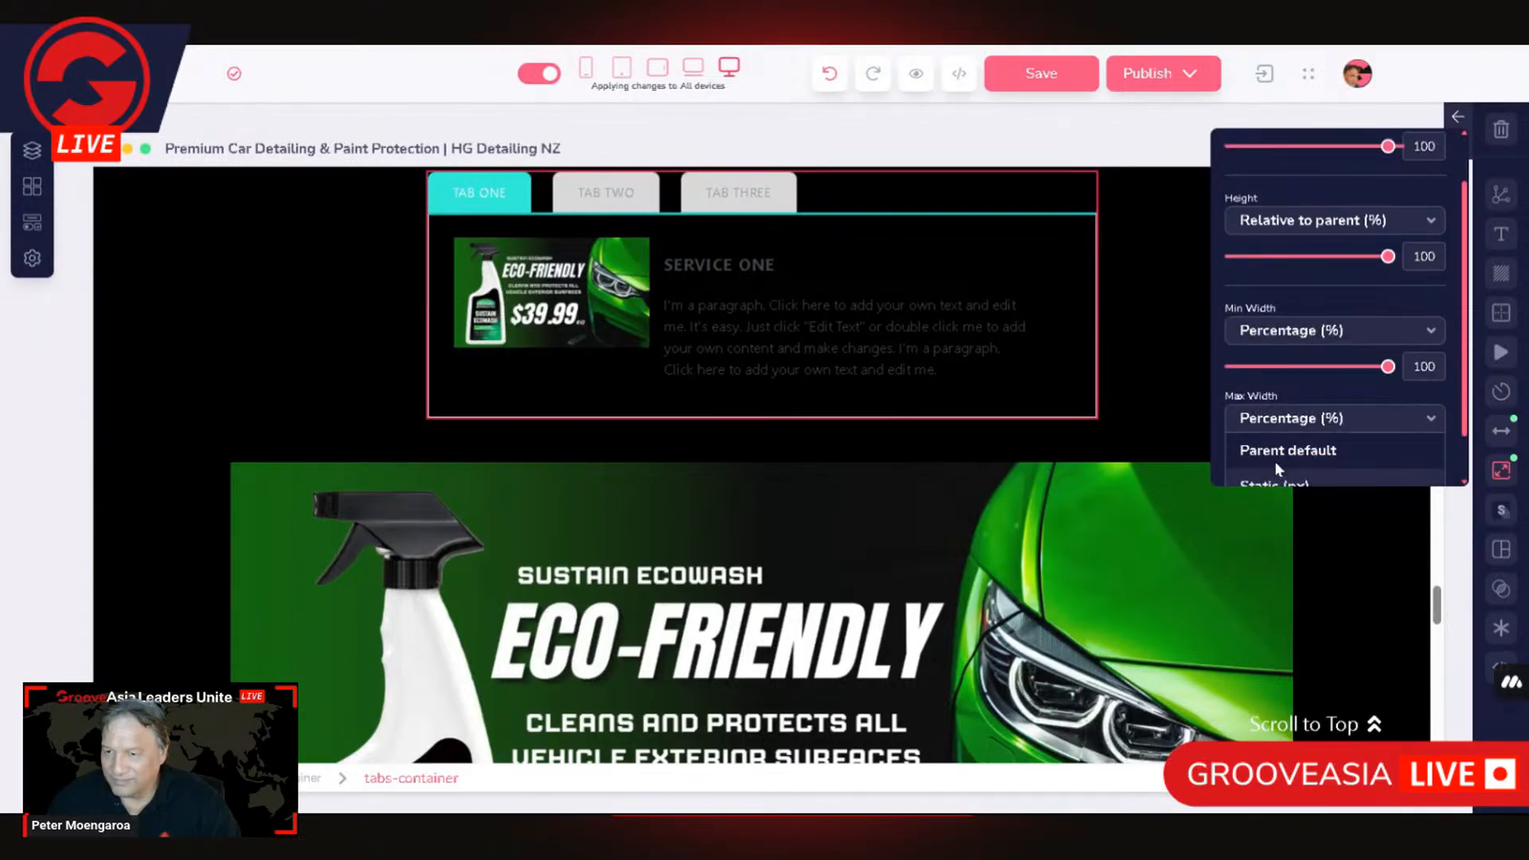
click(1278, 452)
scroll(1385, 357, up, 1)
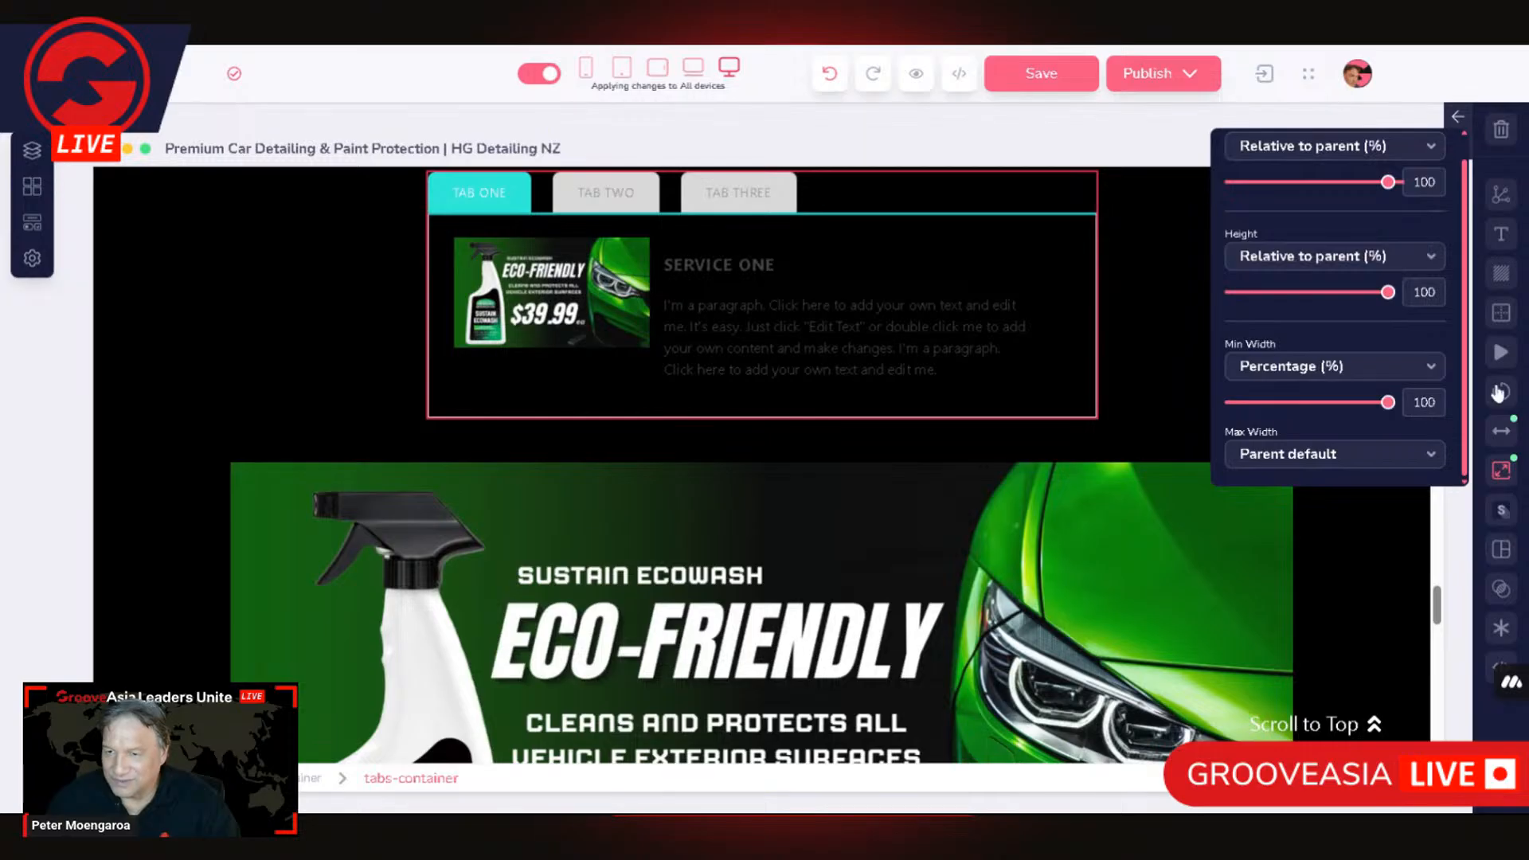
Step: Select the outer Container that holds the tabs-container and set its max width to 100 percent
click(343, 779)
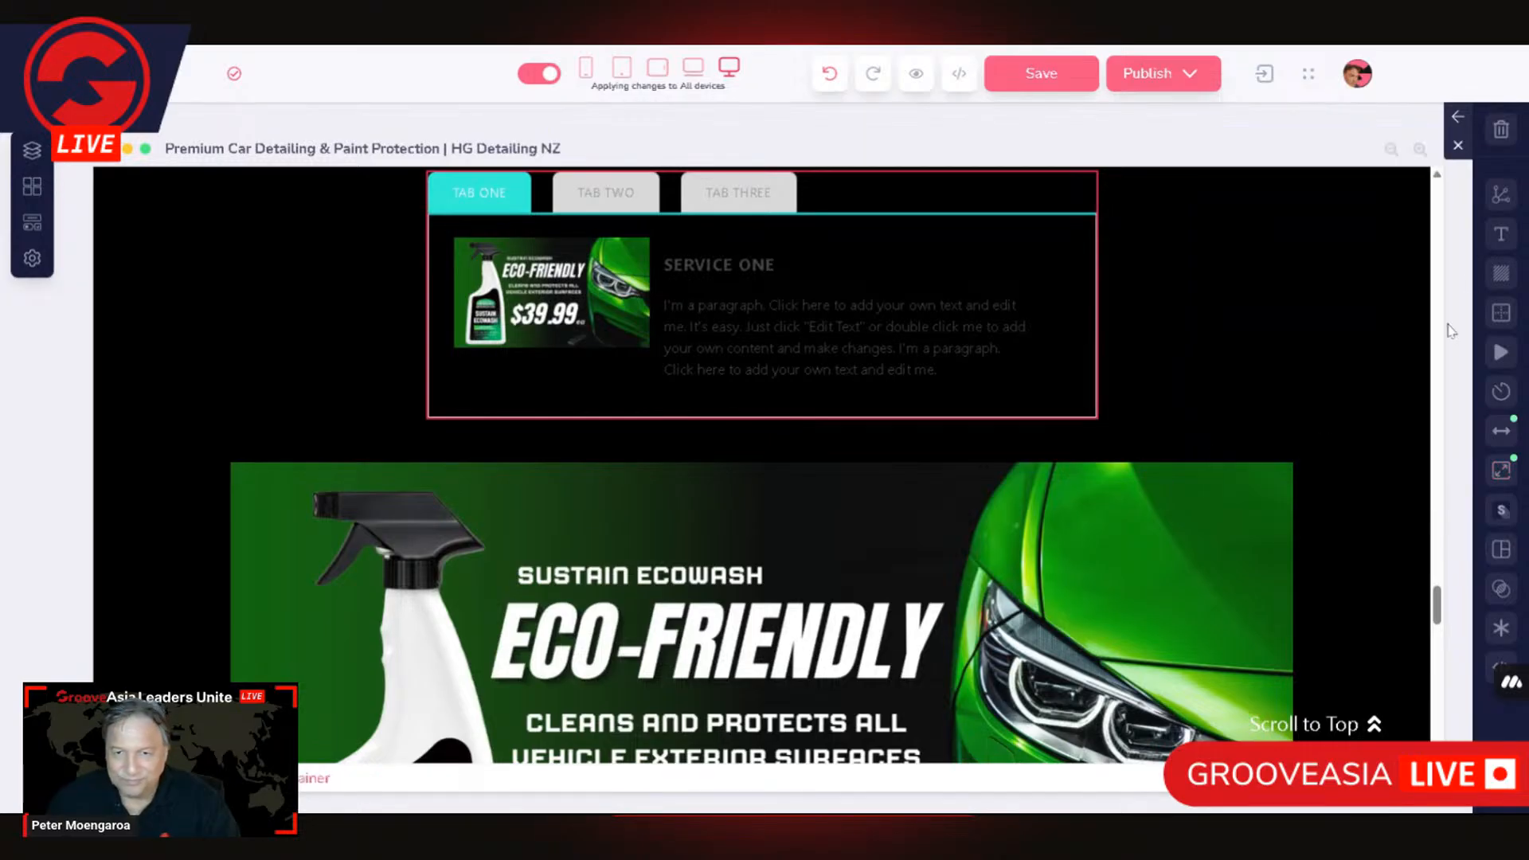
click(1501, 470)
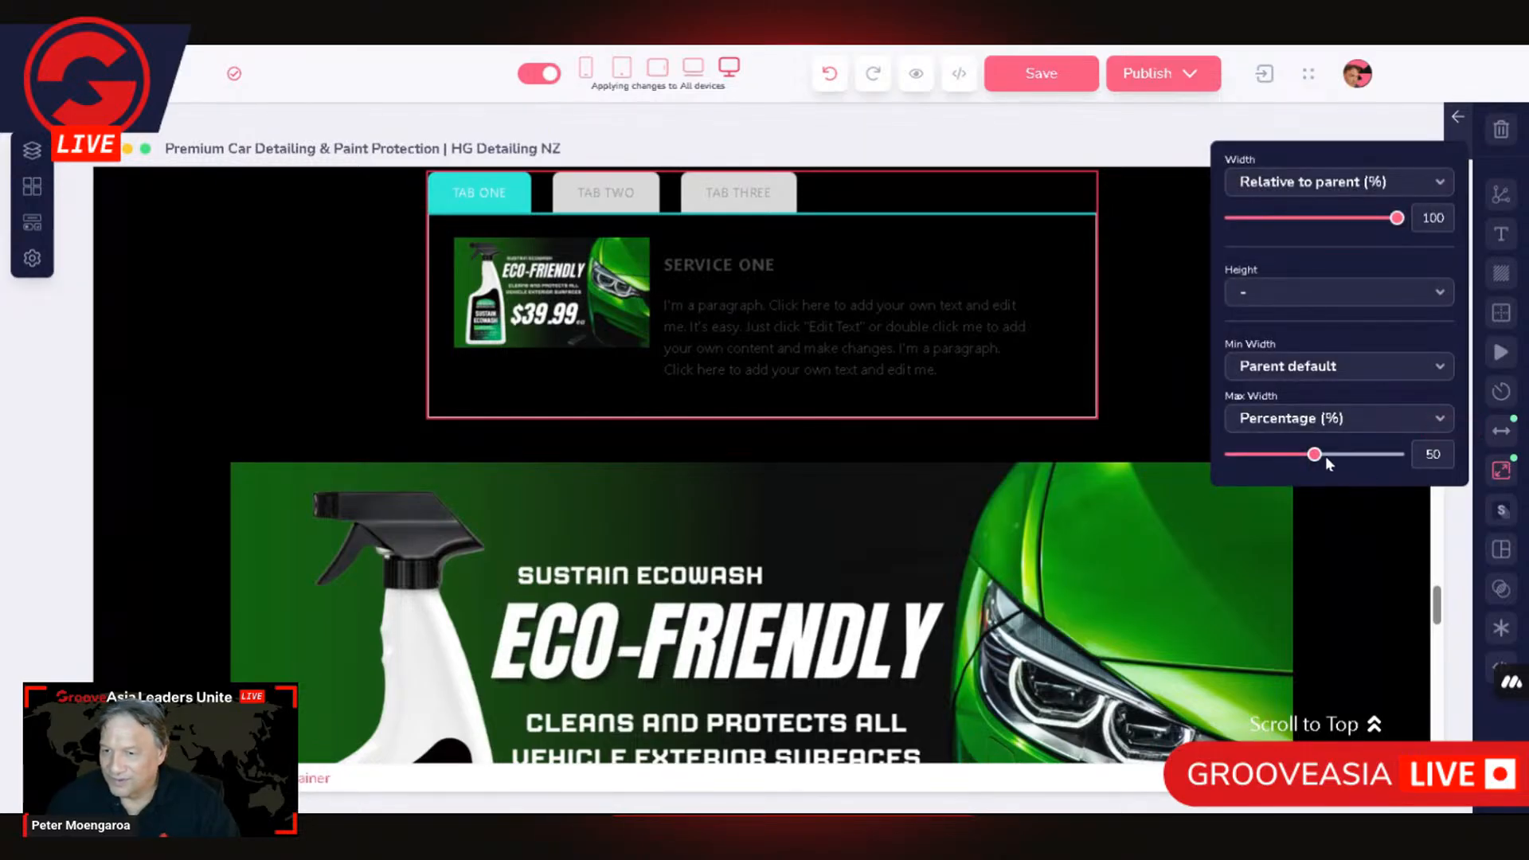
double_click(1439, 459)
text(100)
scroll(815, 480, down, 1)
scroll(815, 479, up, 4)
Step: Change the text color of the placeholder paragraph in Tab One to white
double_click(853, 567)
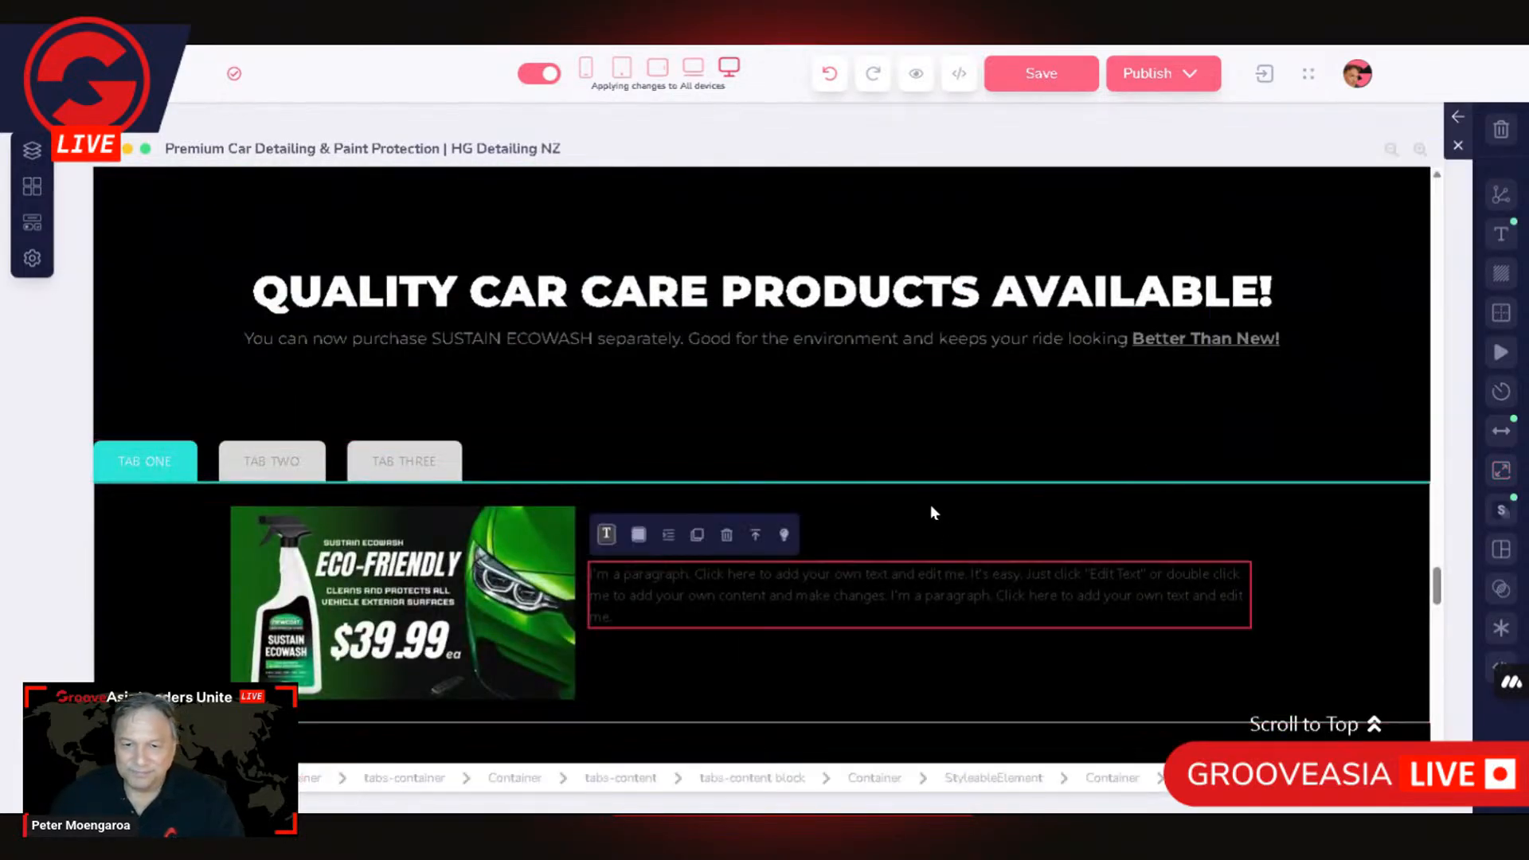
scroll(854, 567, down, 2)
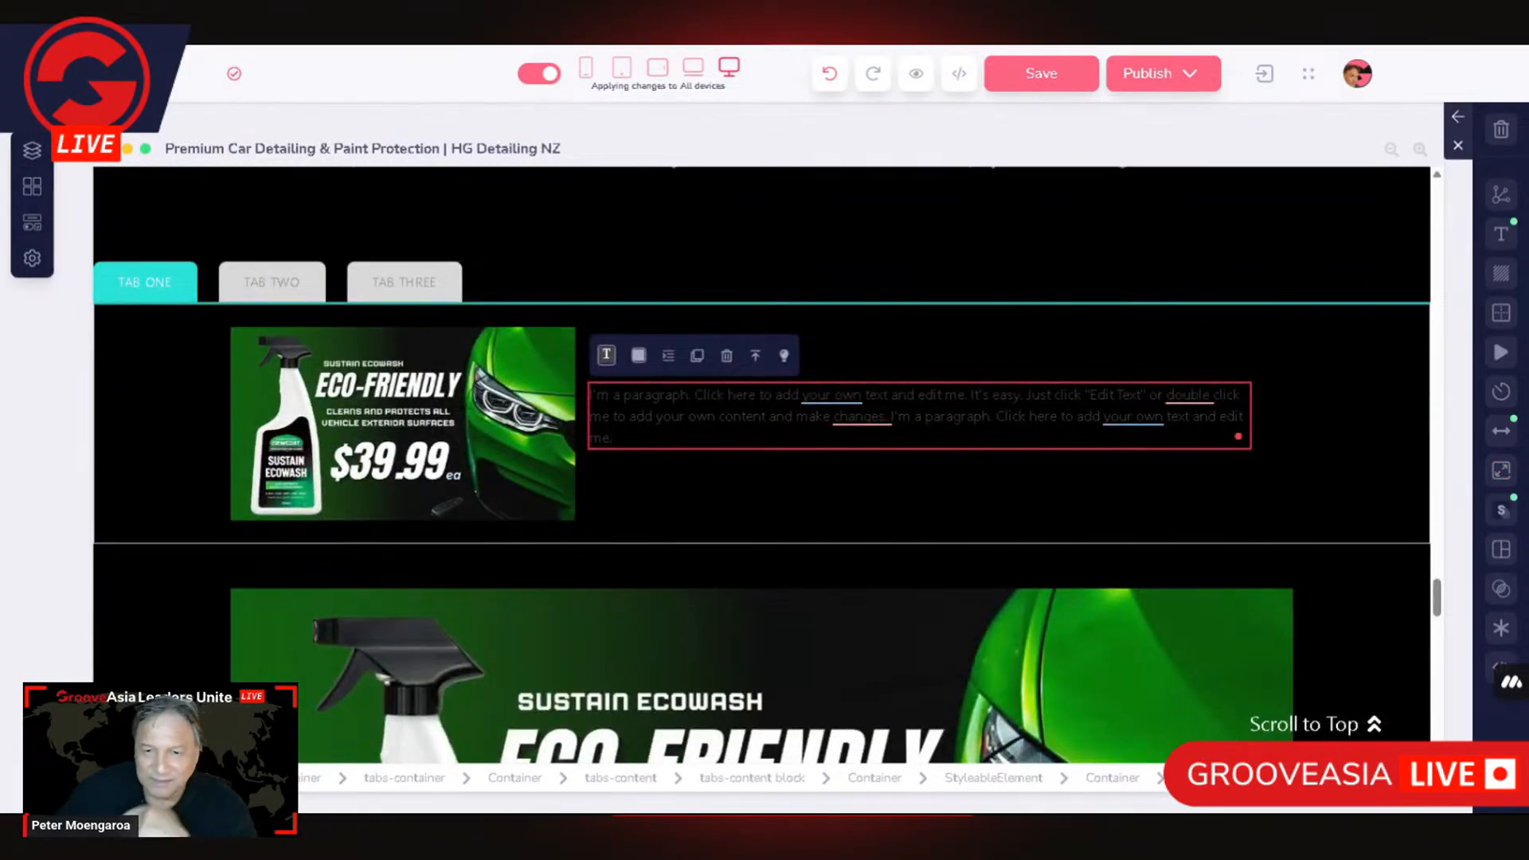
drag(613, 438, 571, 384)
triple_click(657, 396)
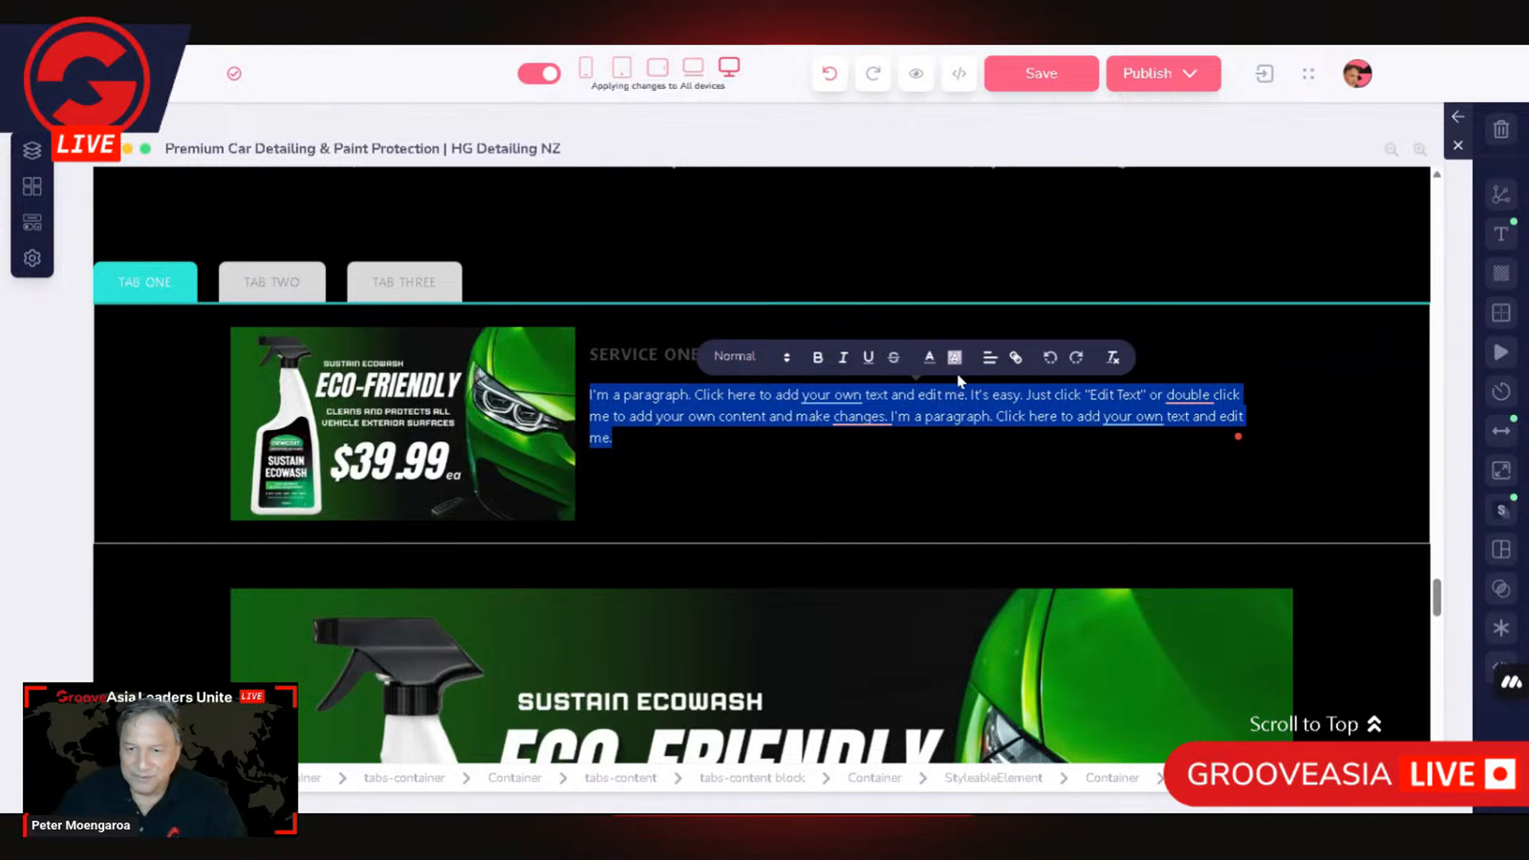
click(1502, 234)
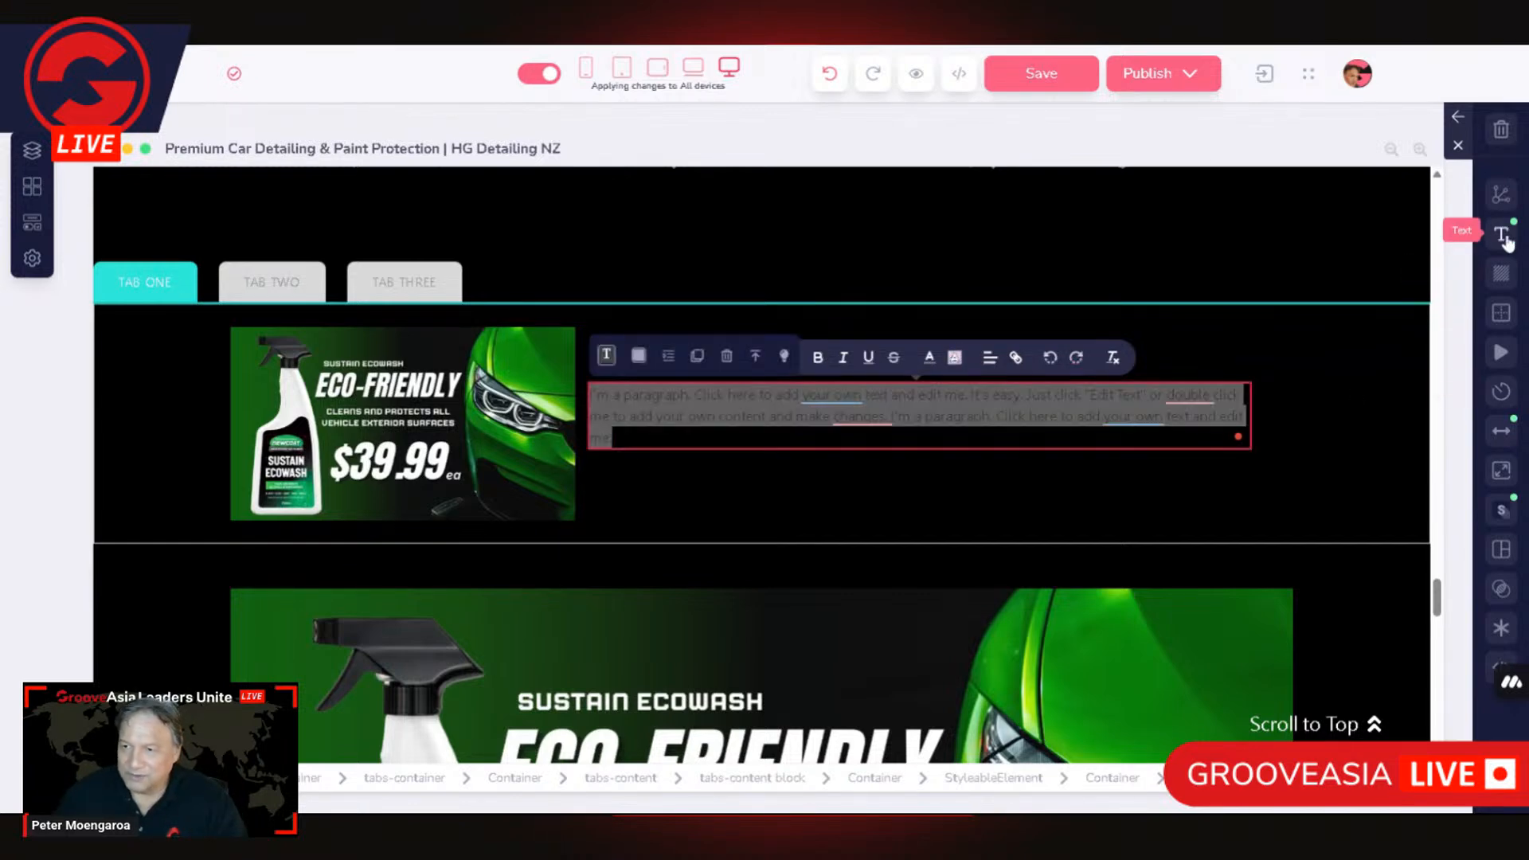
click(1388, 273)
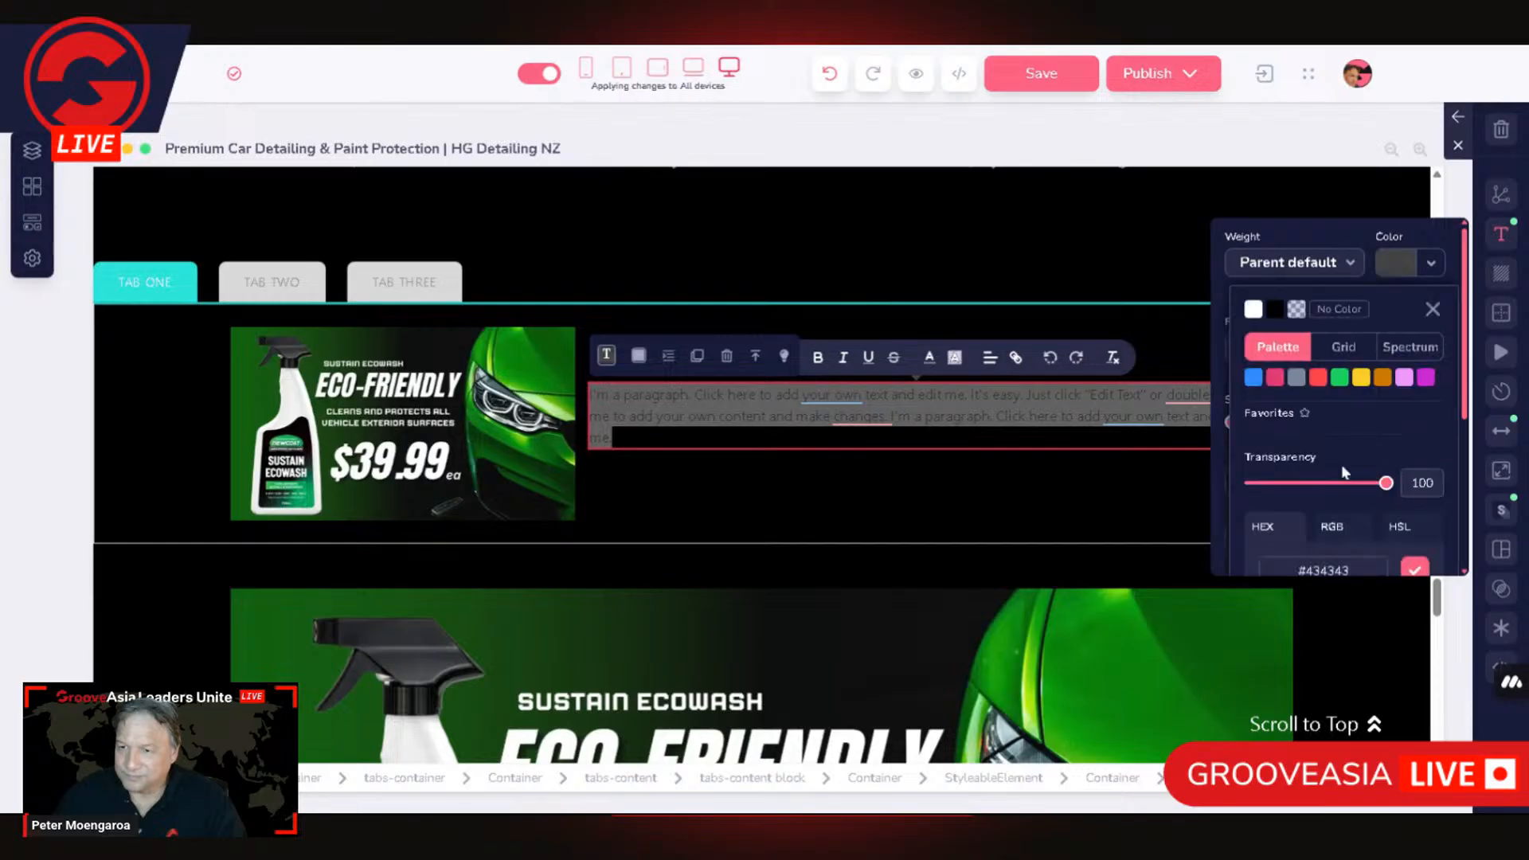
click(1251, 311)
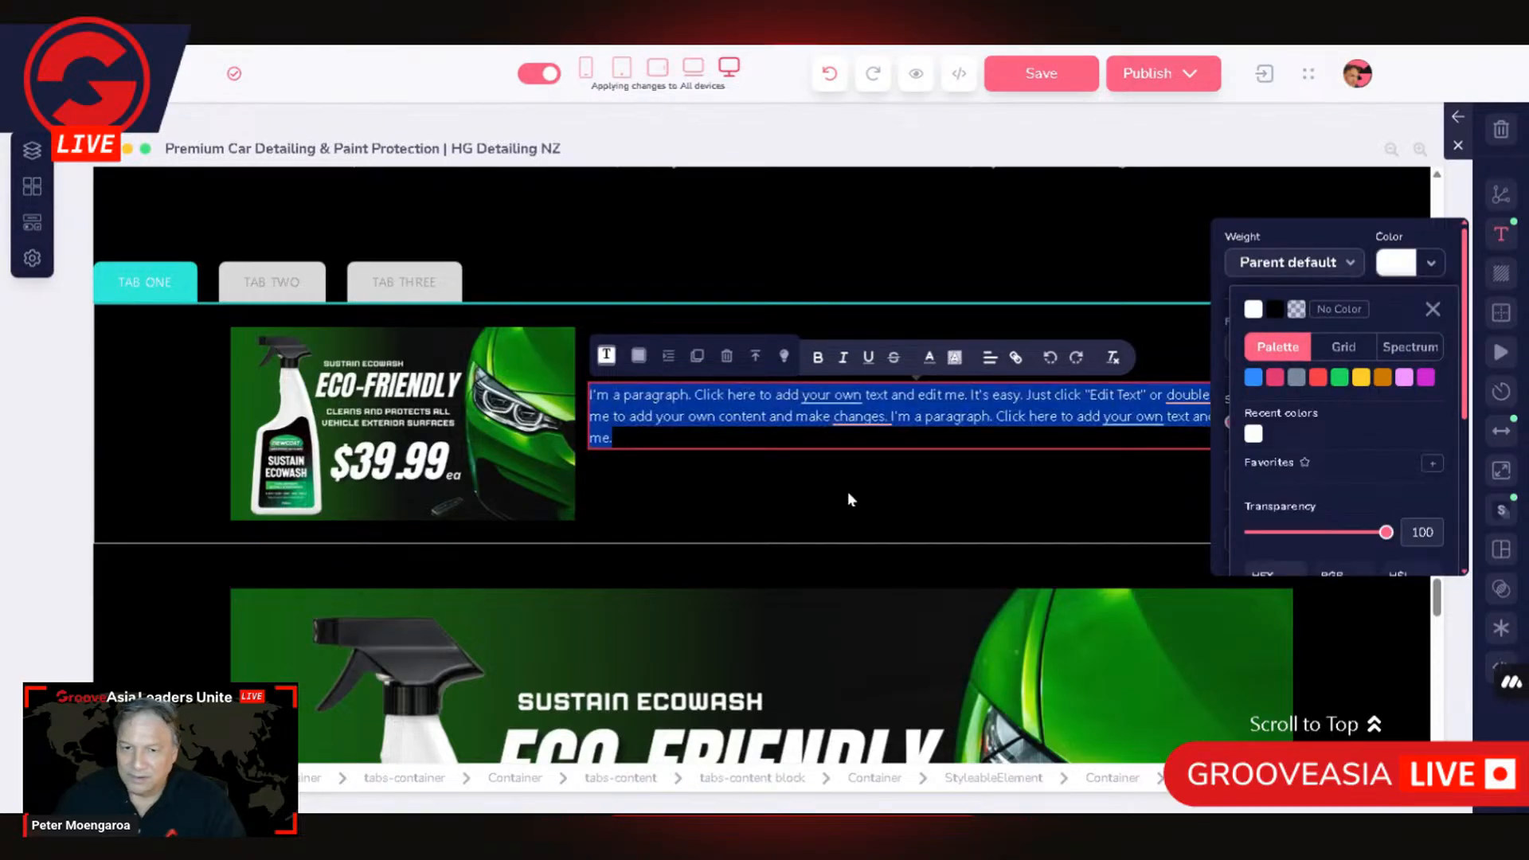
click(846, 491)
Step: Change the text color of the SERVICE ONE heading to white
click(674, 356)
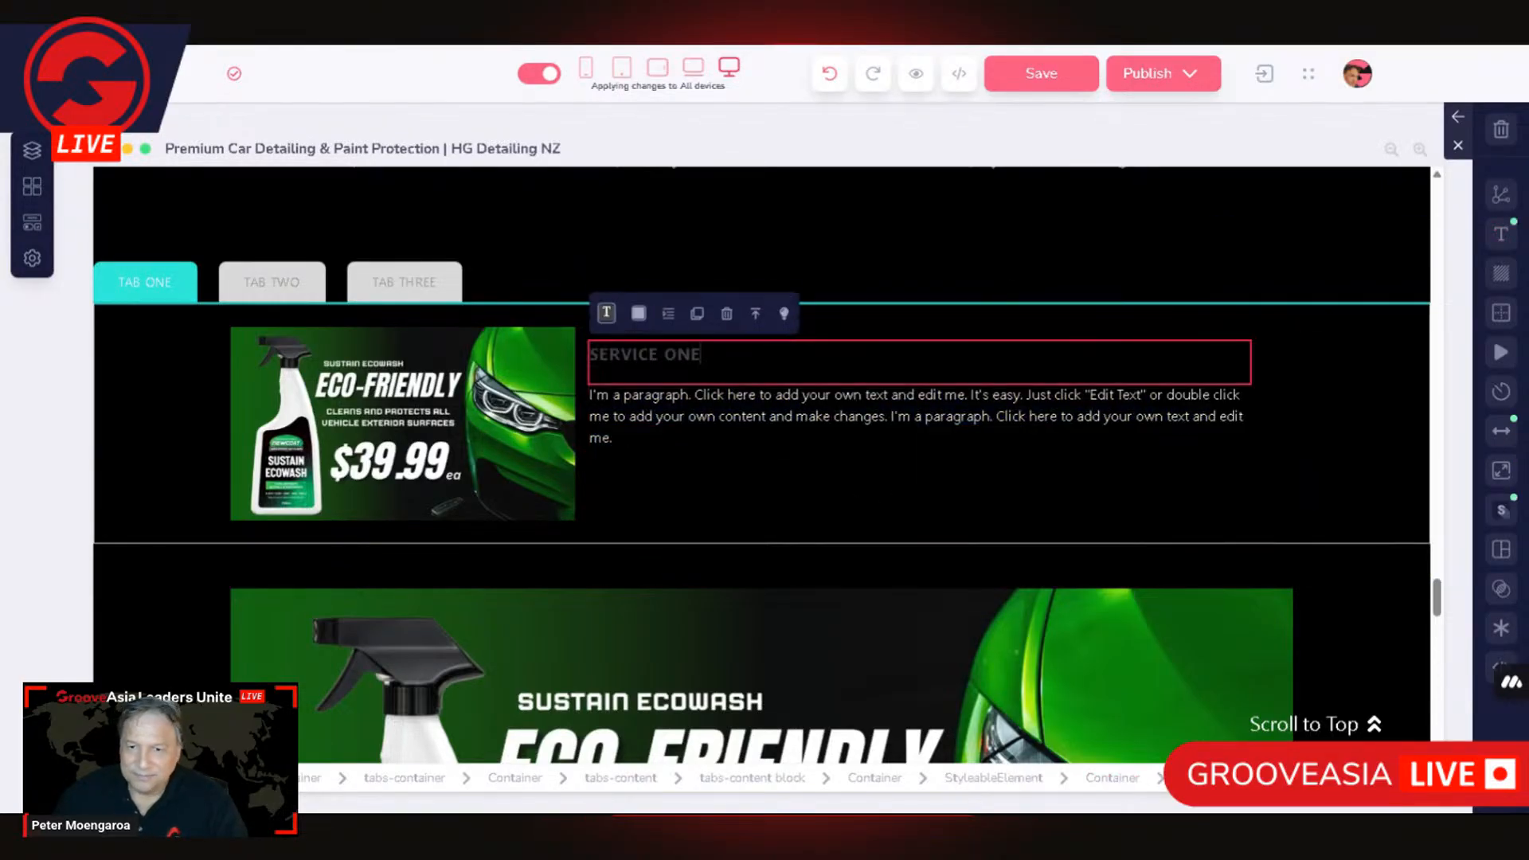
click(1502, 236)
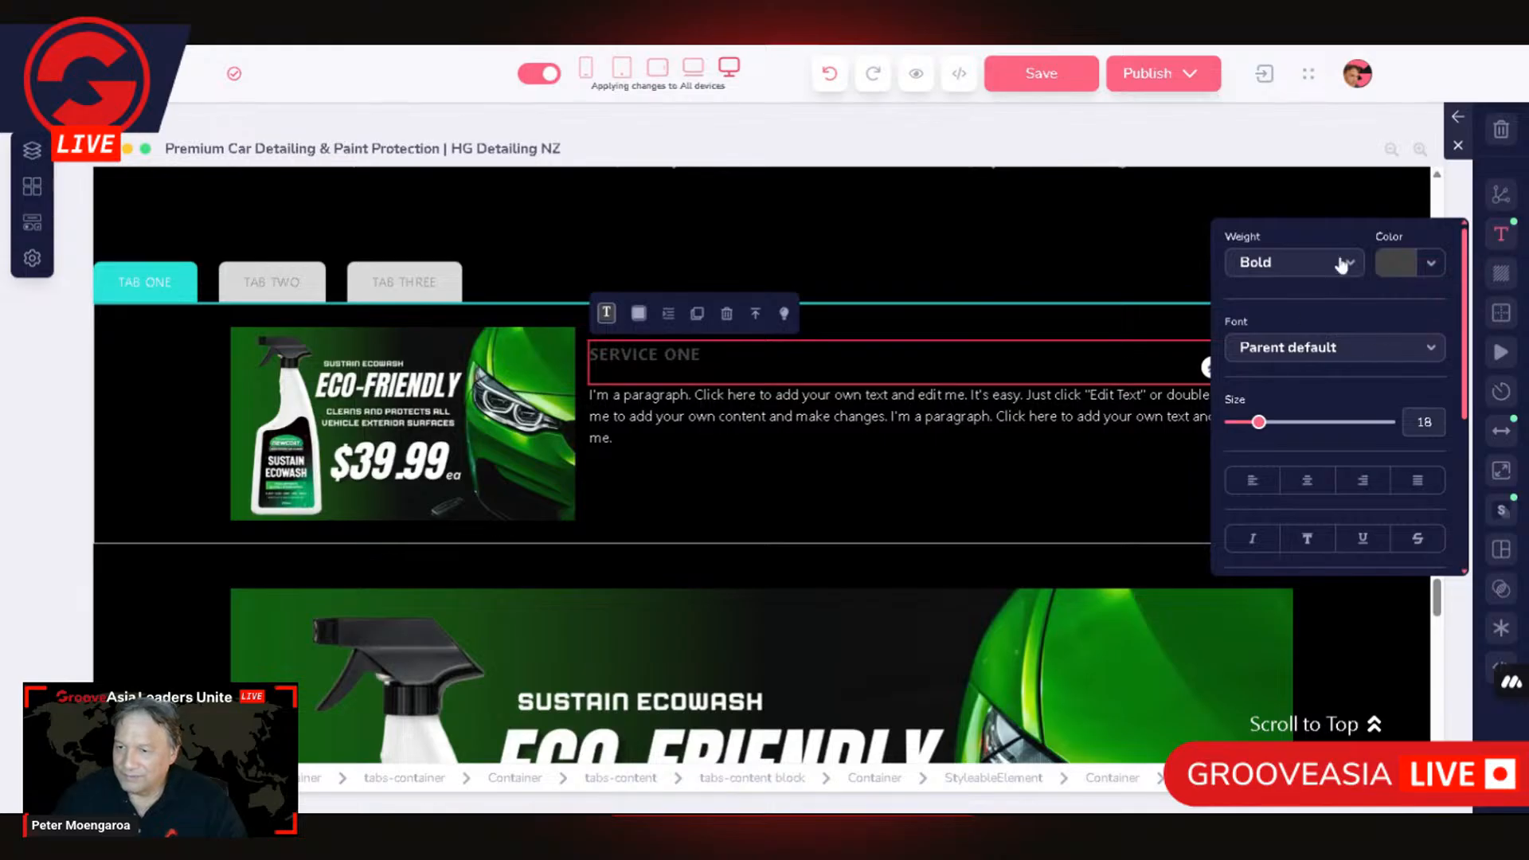
click(1394, 262)
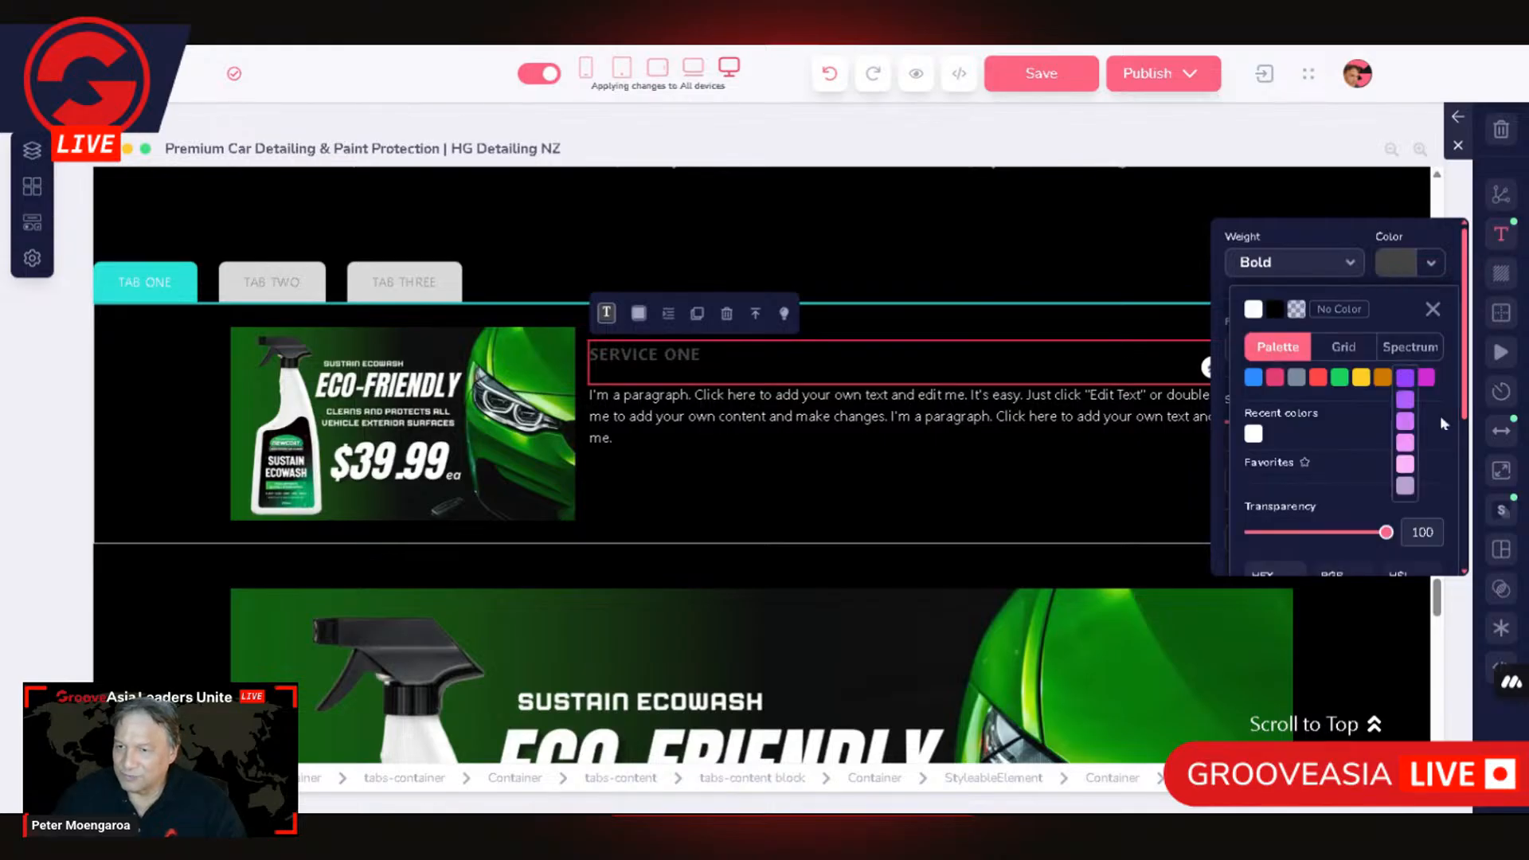
click(1253, 434)
click(1045, 315)
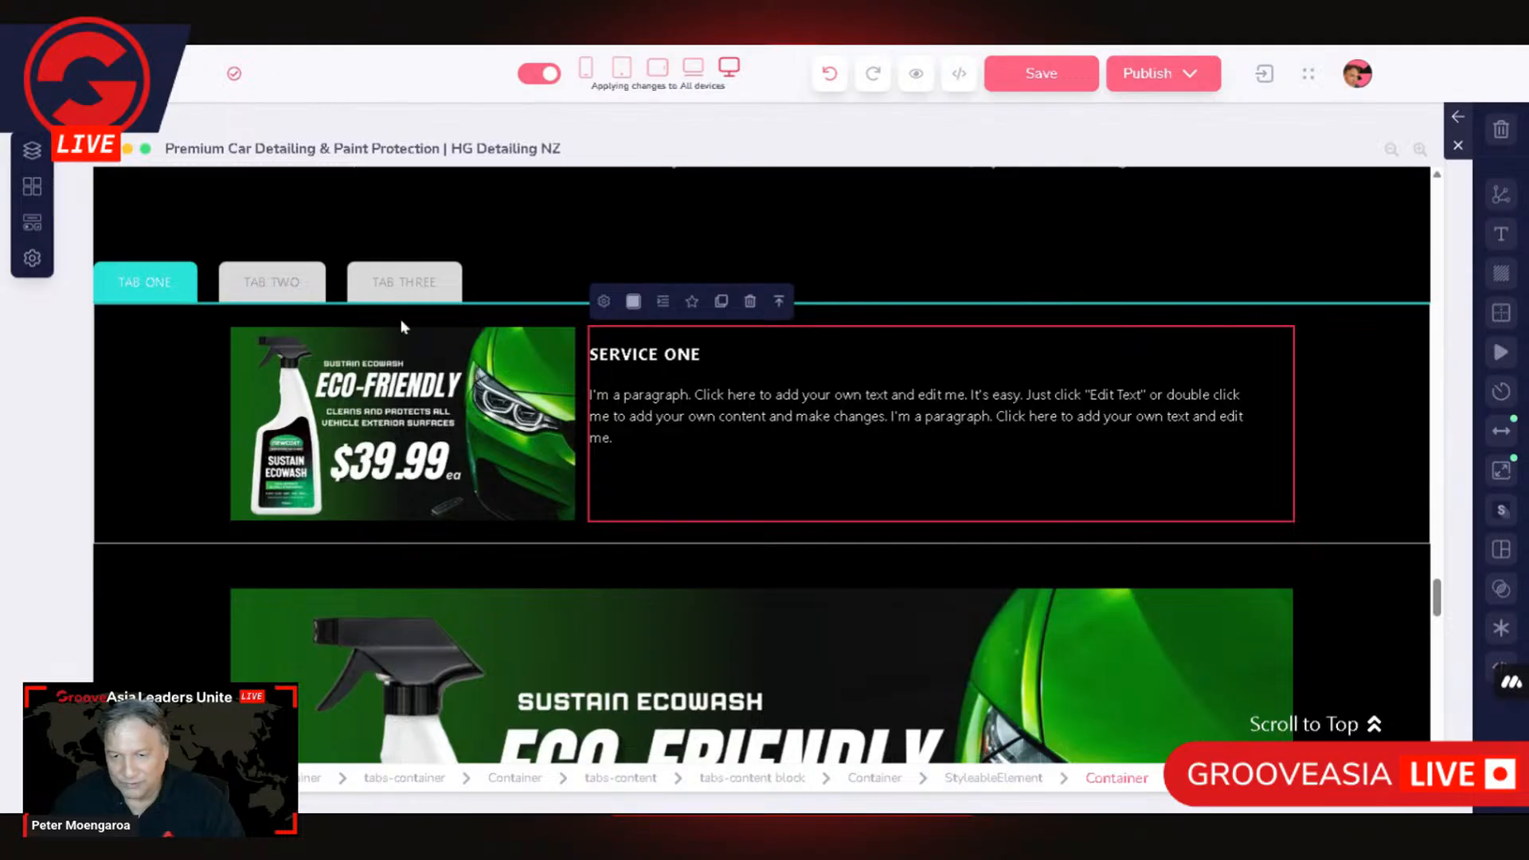
Step: Select the outer Container around the whole tabs block and reduce its max width to 80 percent
click(175, 301)
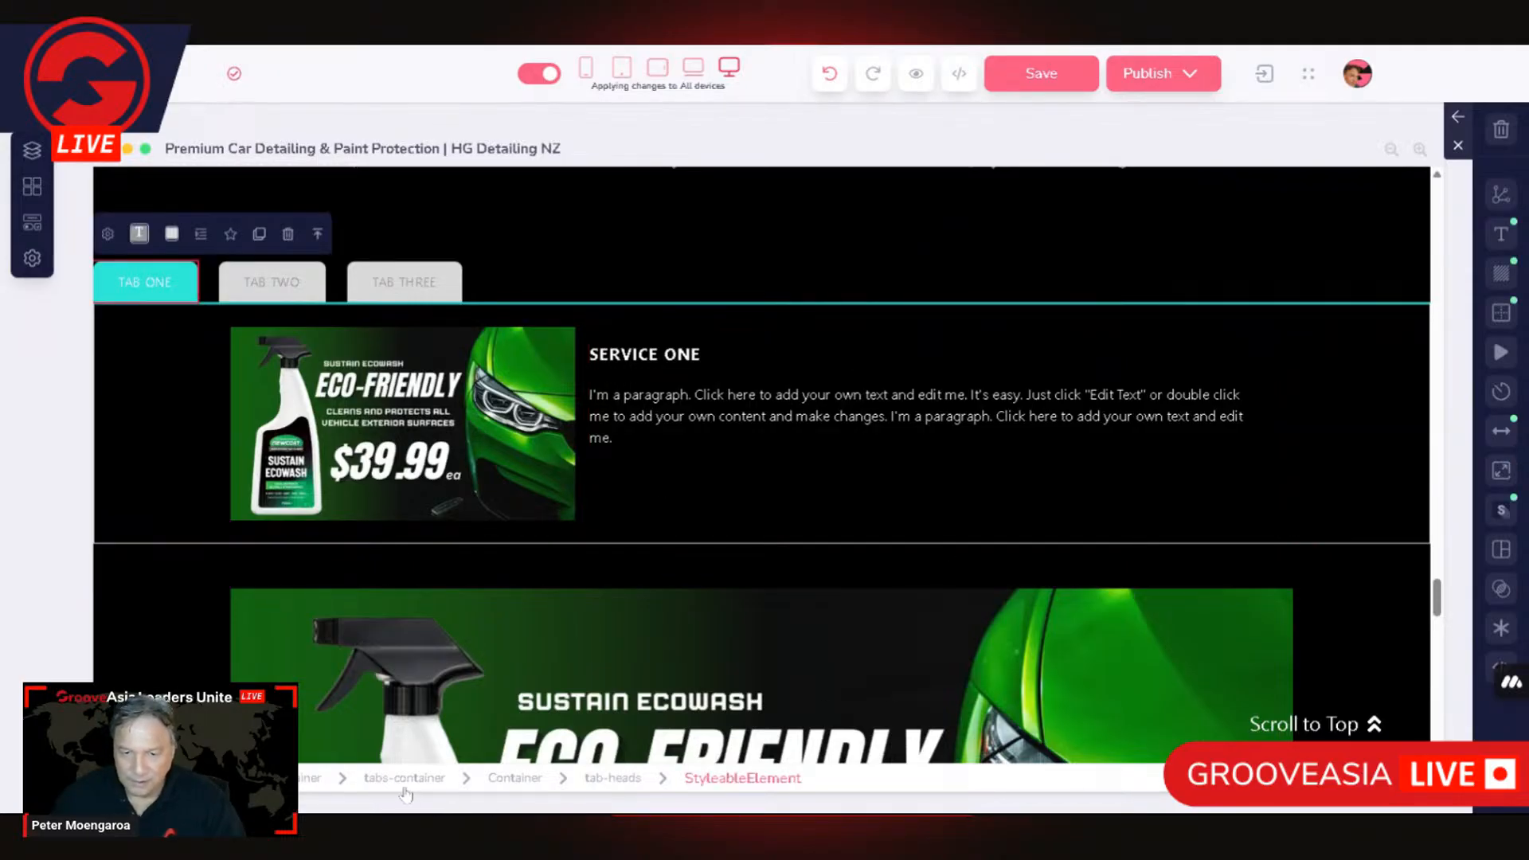
click(587, 745)
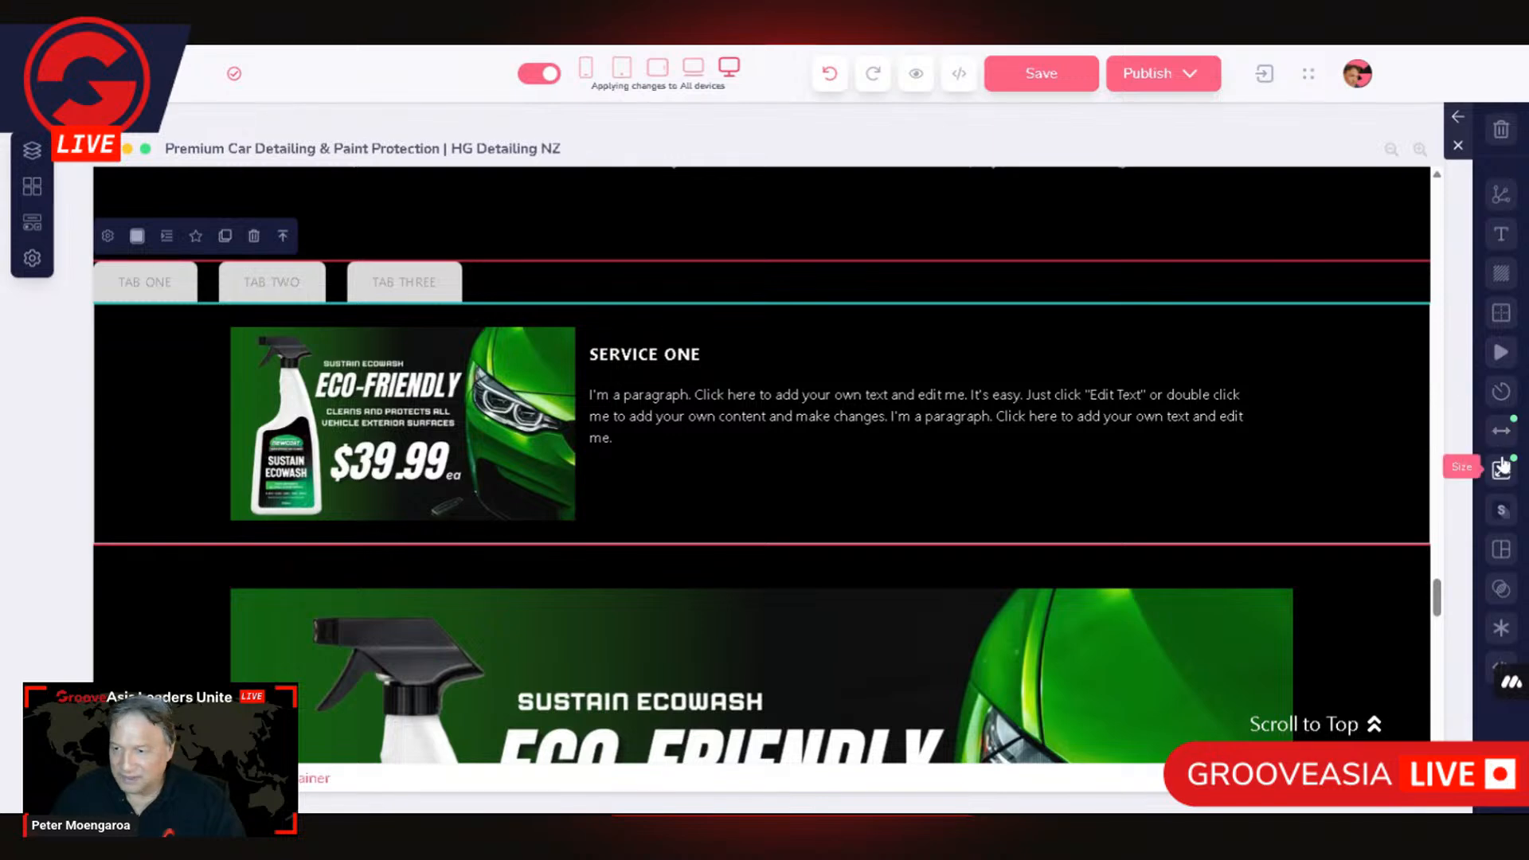
click(1501, 470)
drag(1403, 451, 1366, 472)
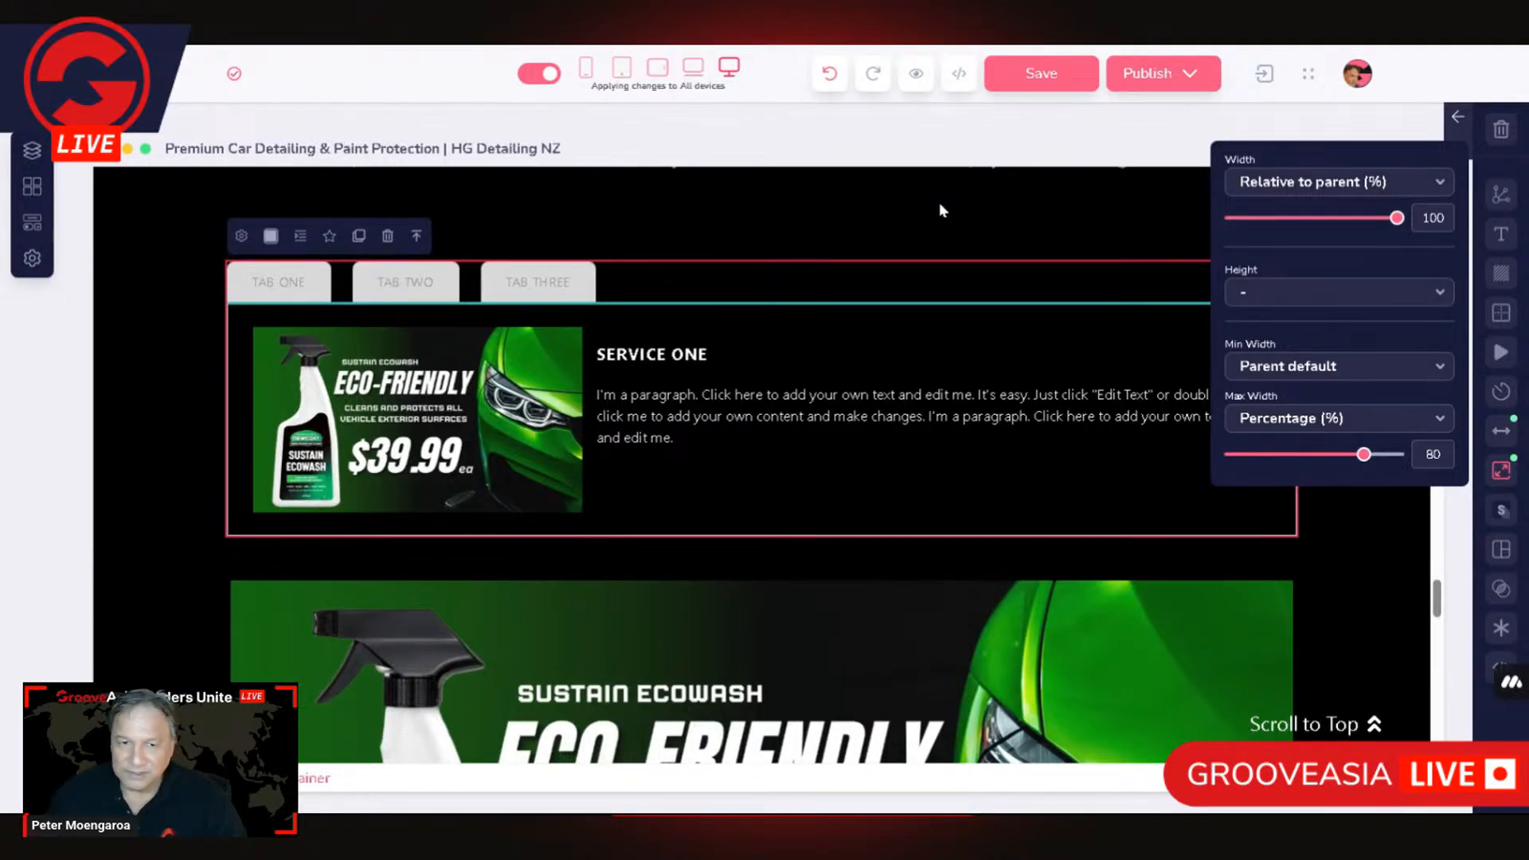
Step: Review the tab-heads element's settings for number and order of tabs, then close them without changes
click(301, 284)
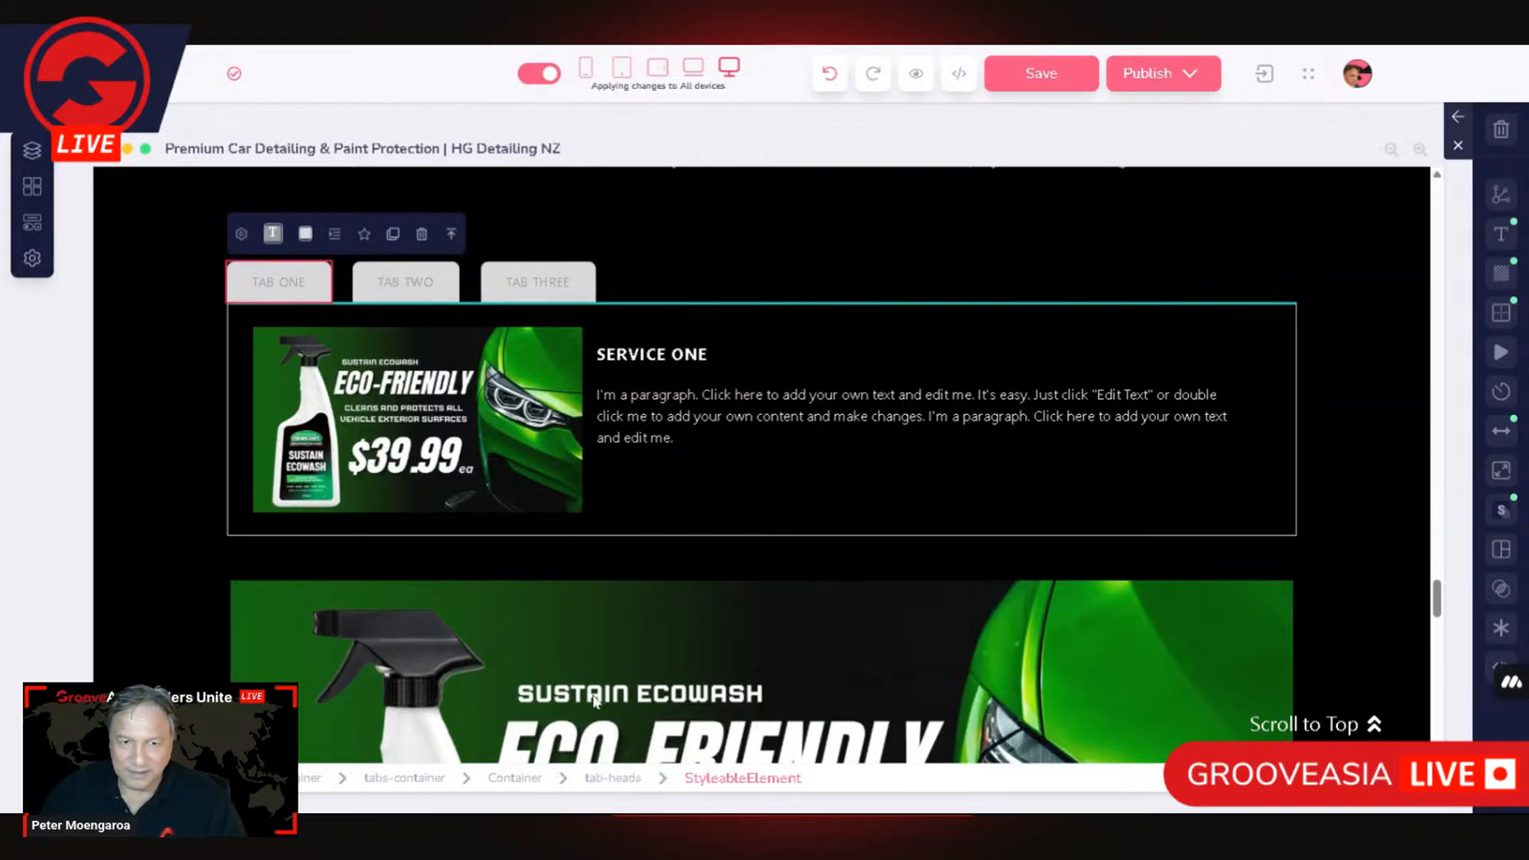
click(611, 781)
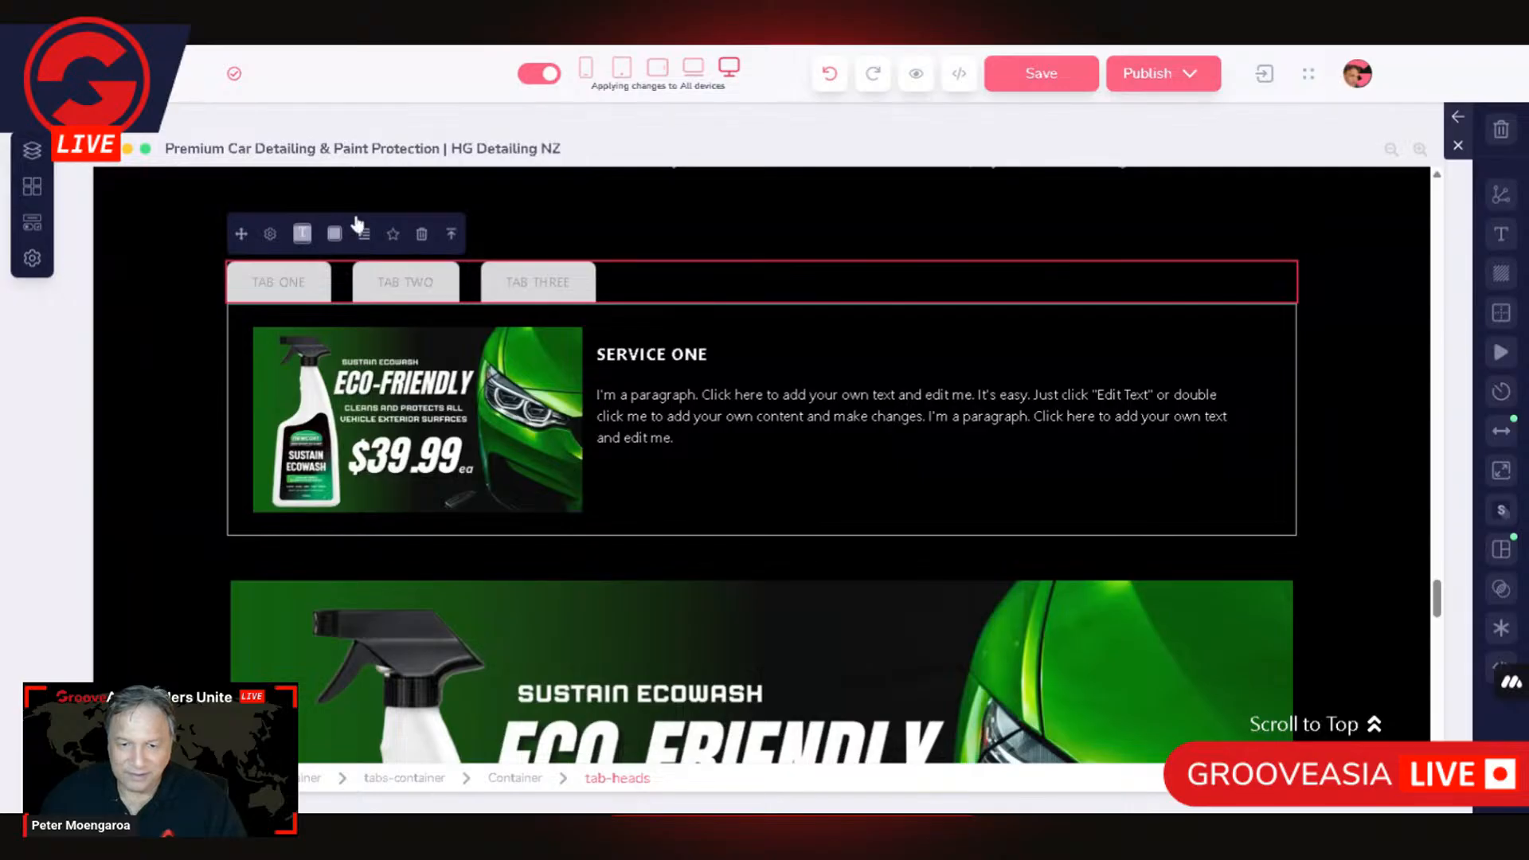
click(270, 238)
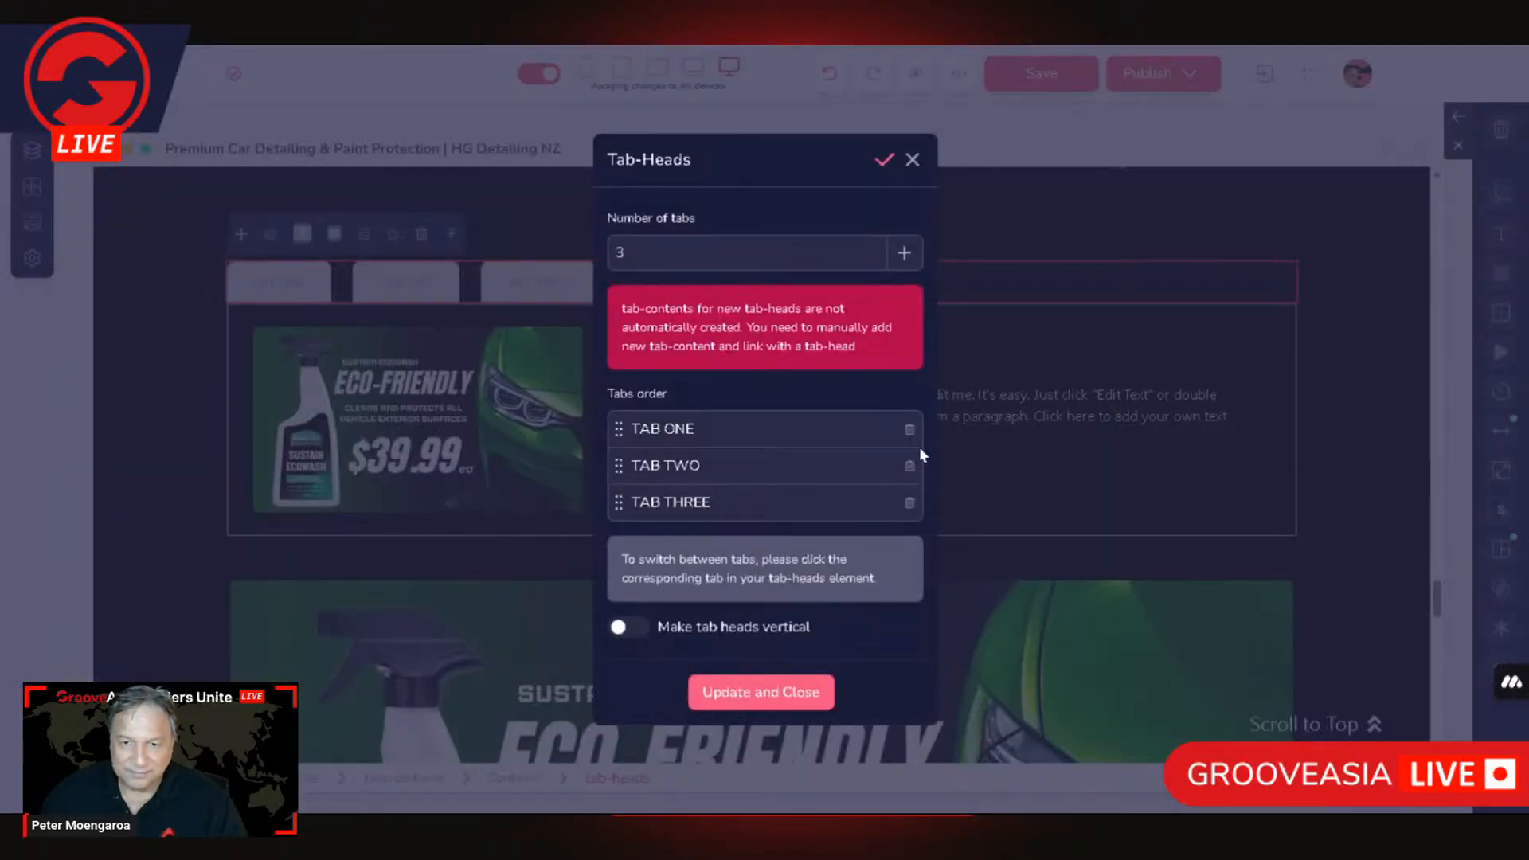
click(1007, 450)
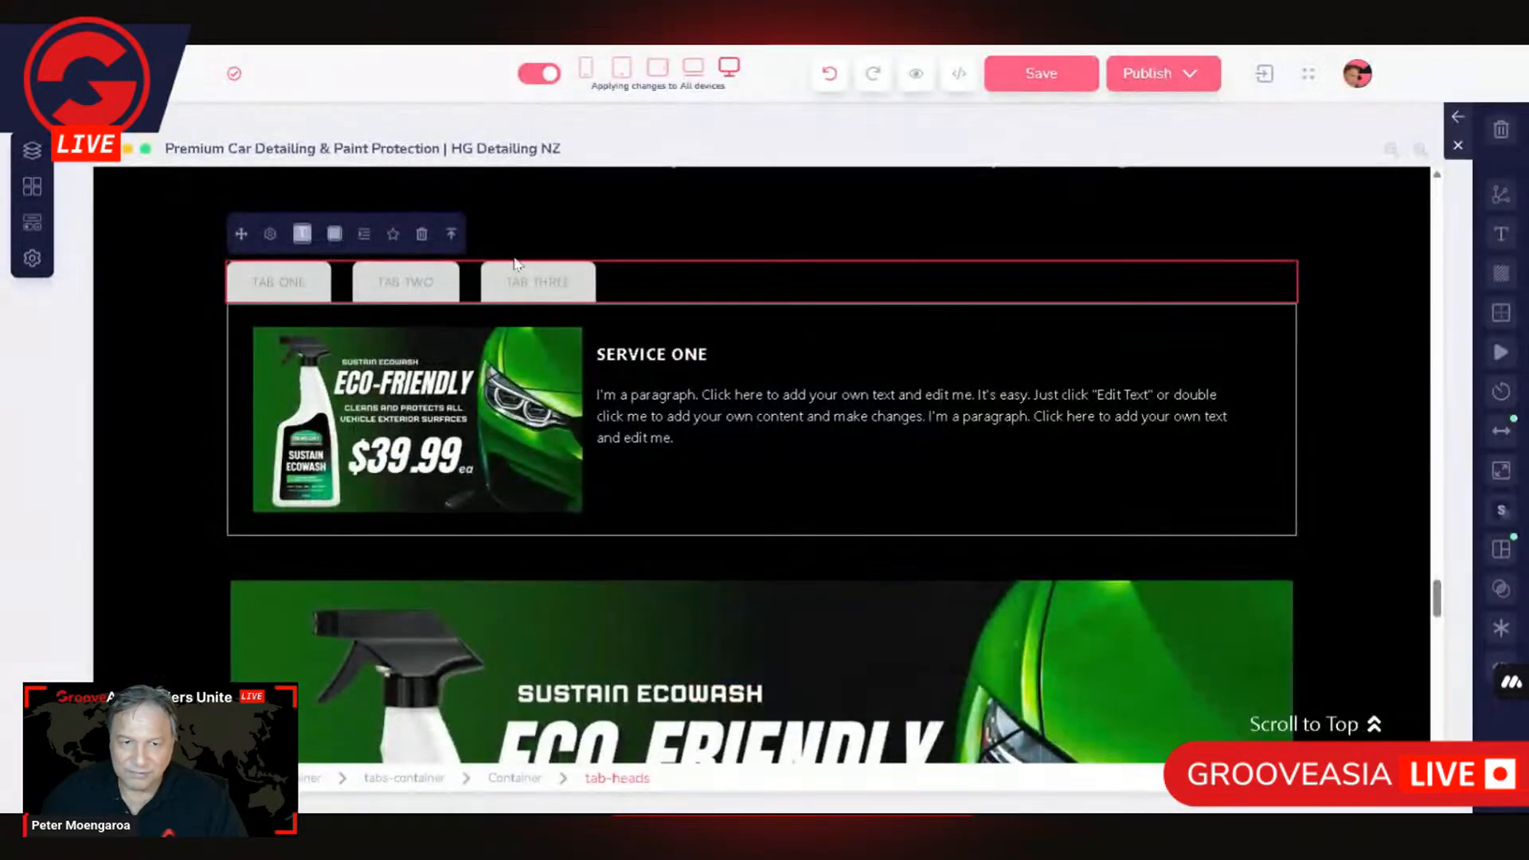
Step: Select the tabs-content element and review which tab head Tab content 1 is linked to, then close its settings
click(269, 280)
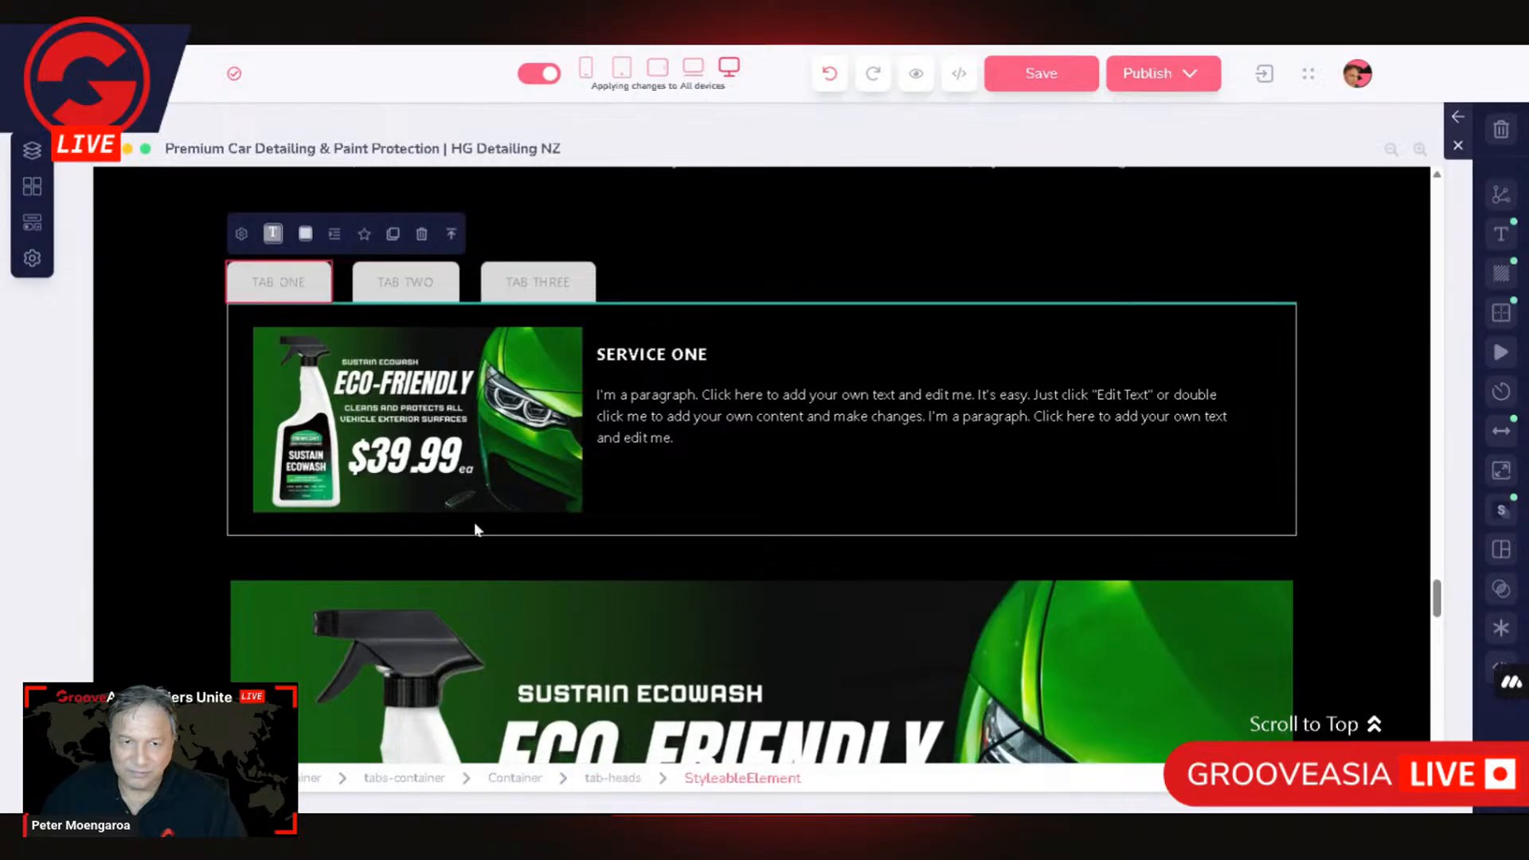
click(521, 780)
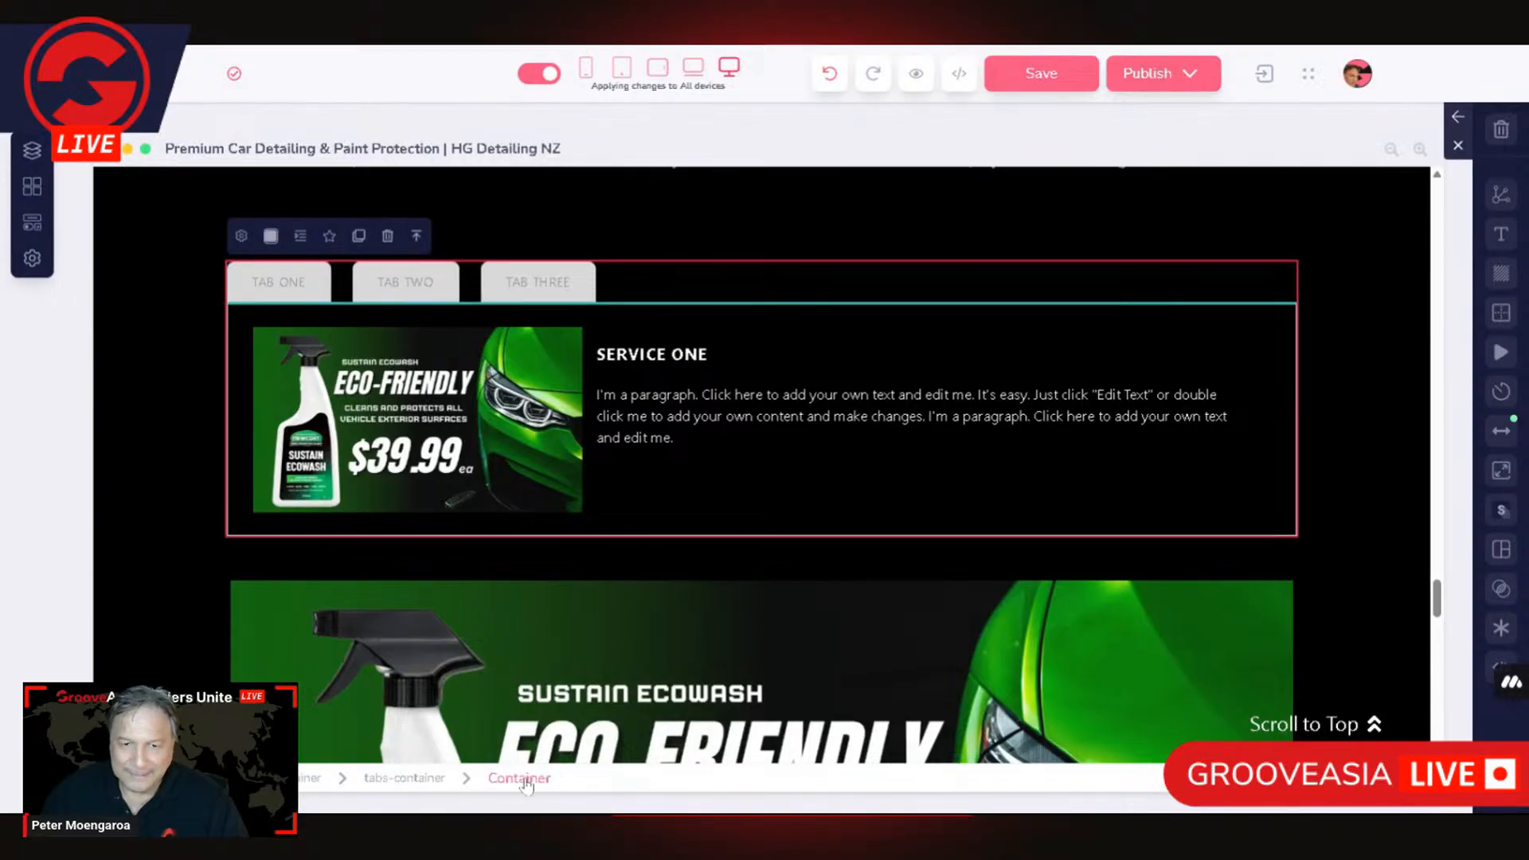
click(410, 331)
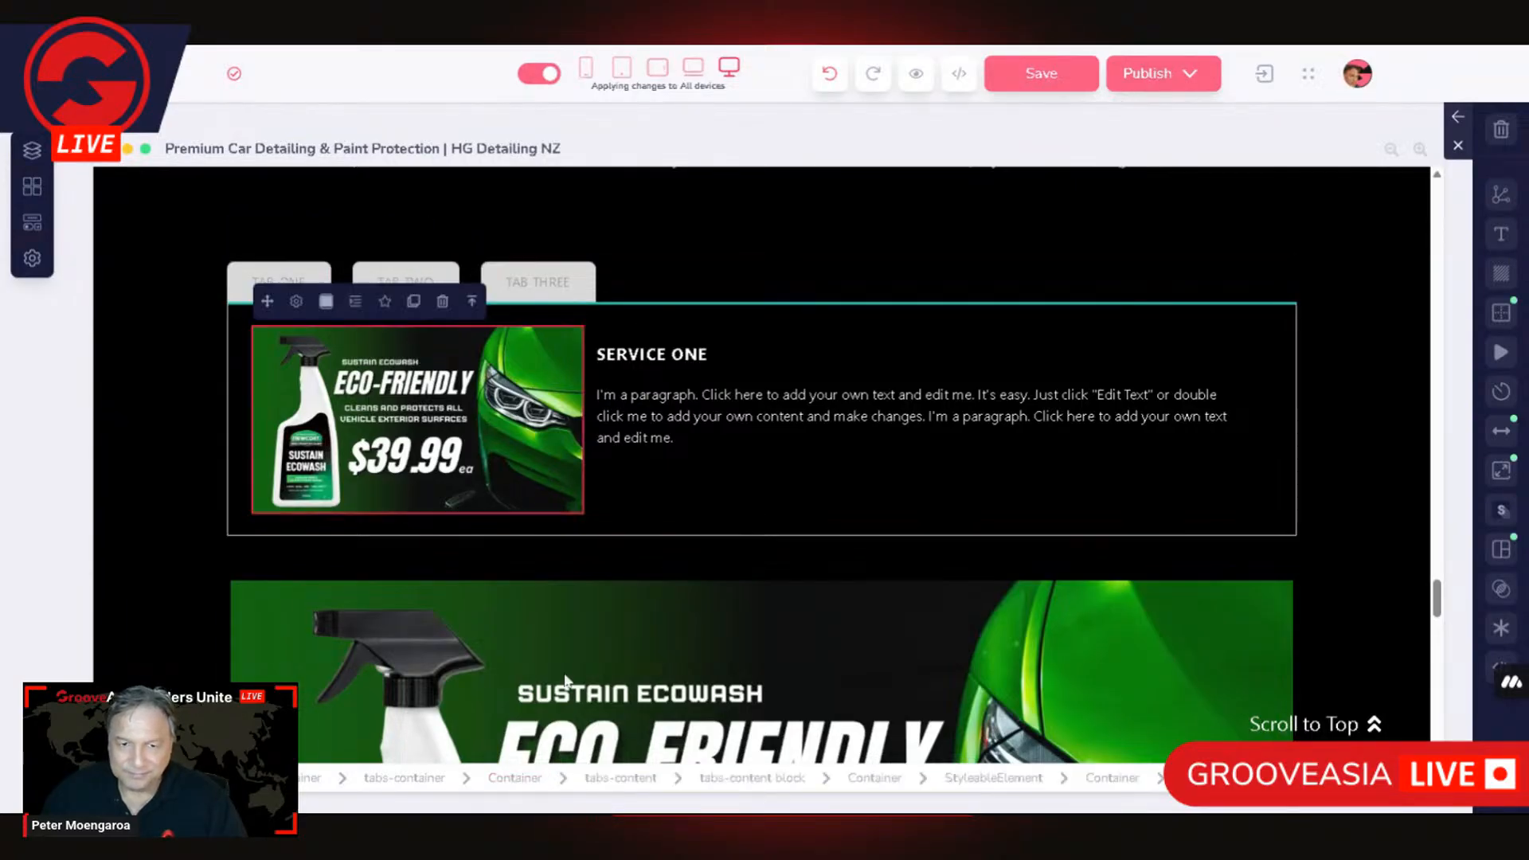
click(778, 786)
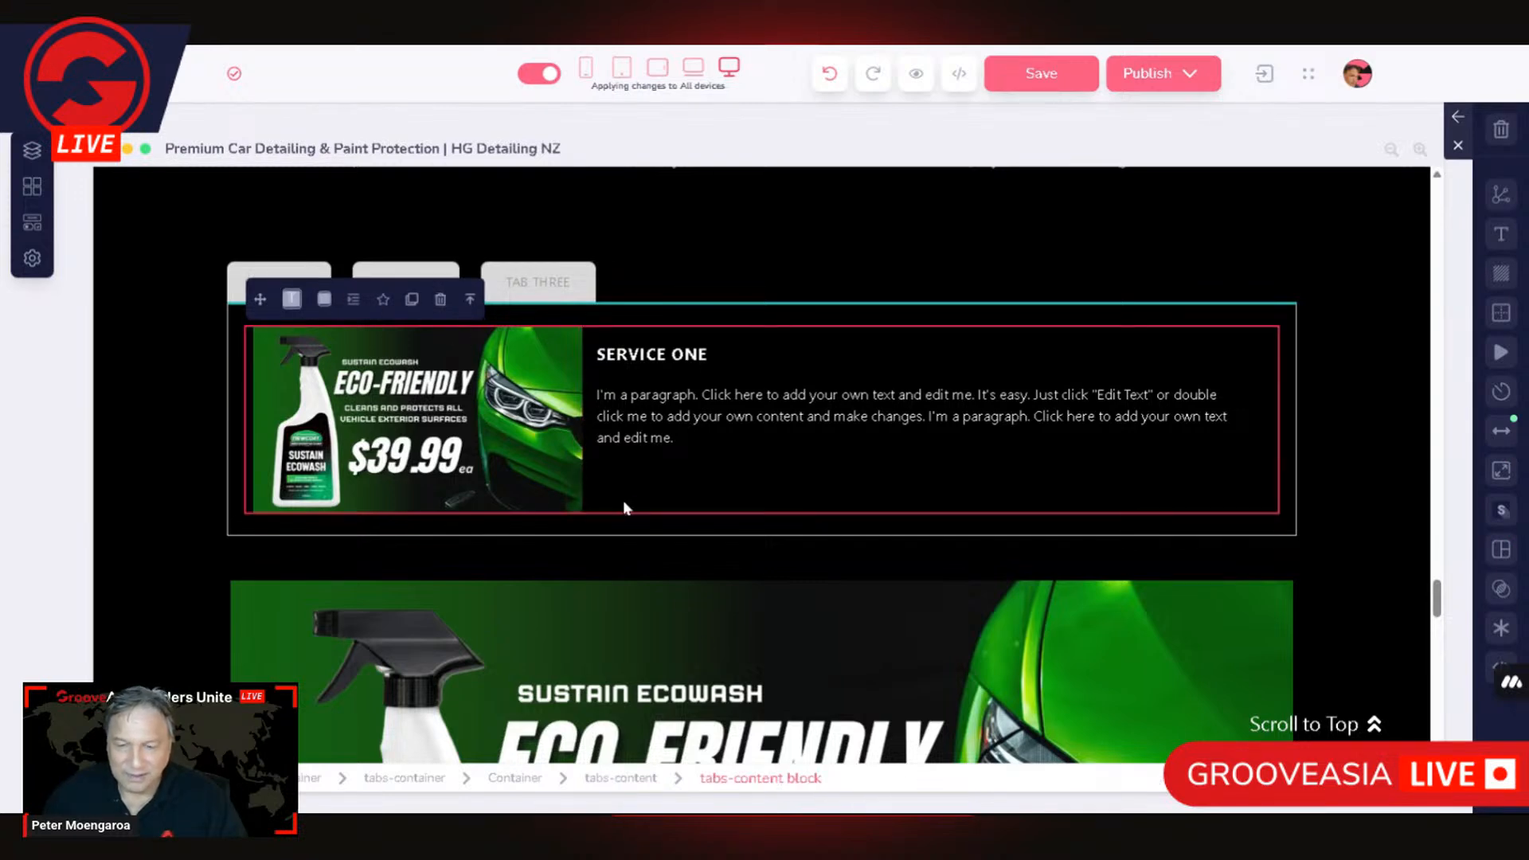
click(614, 785)
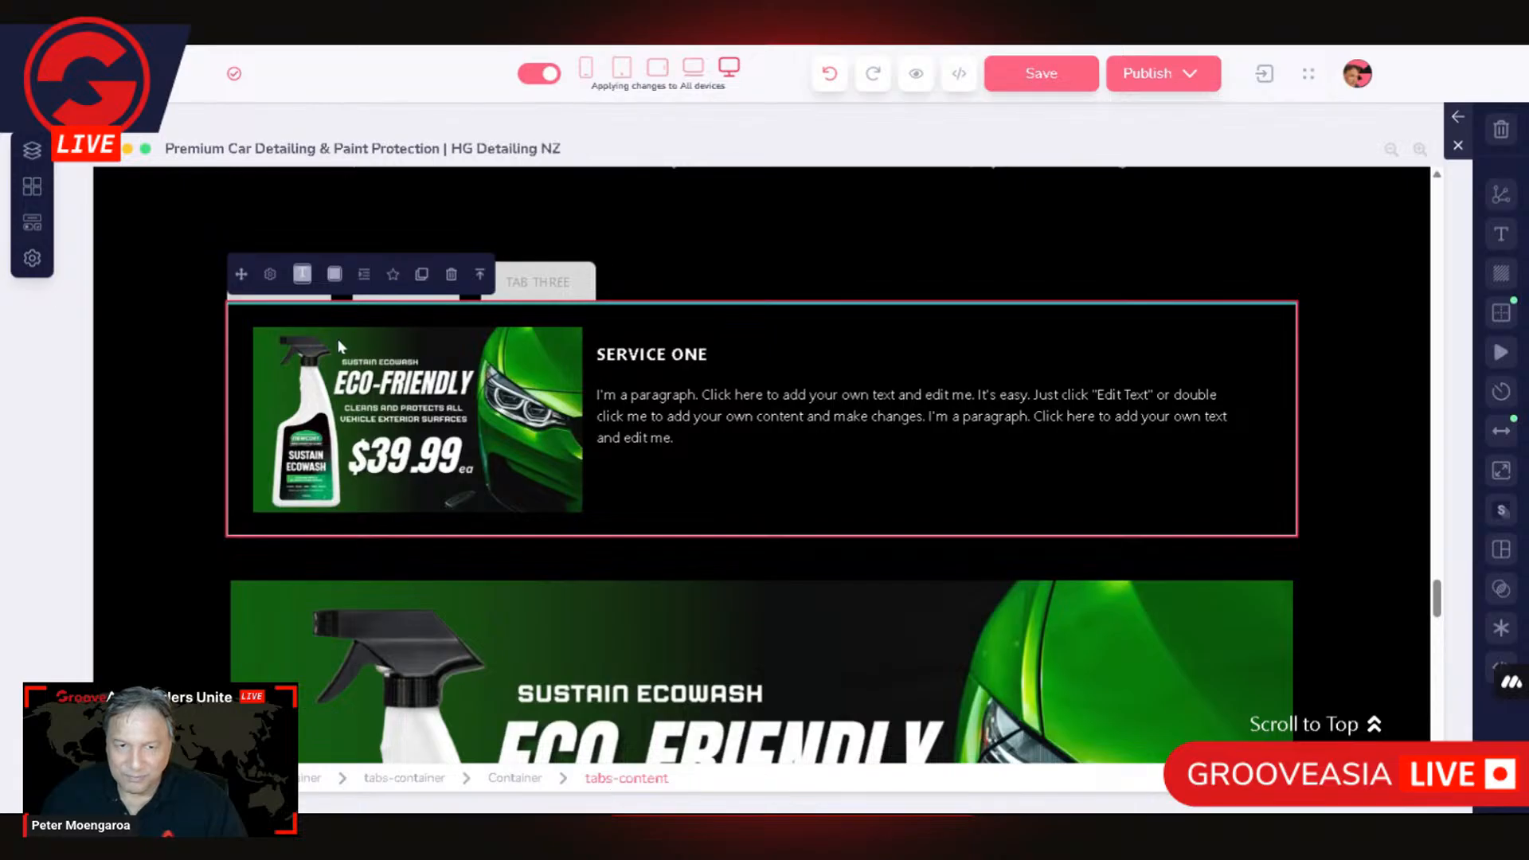
click(270, 275)
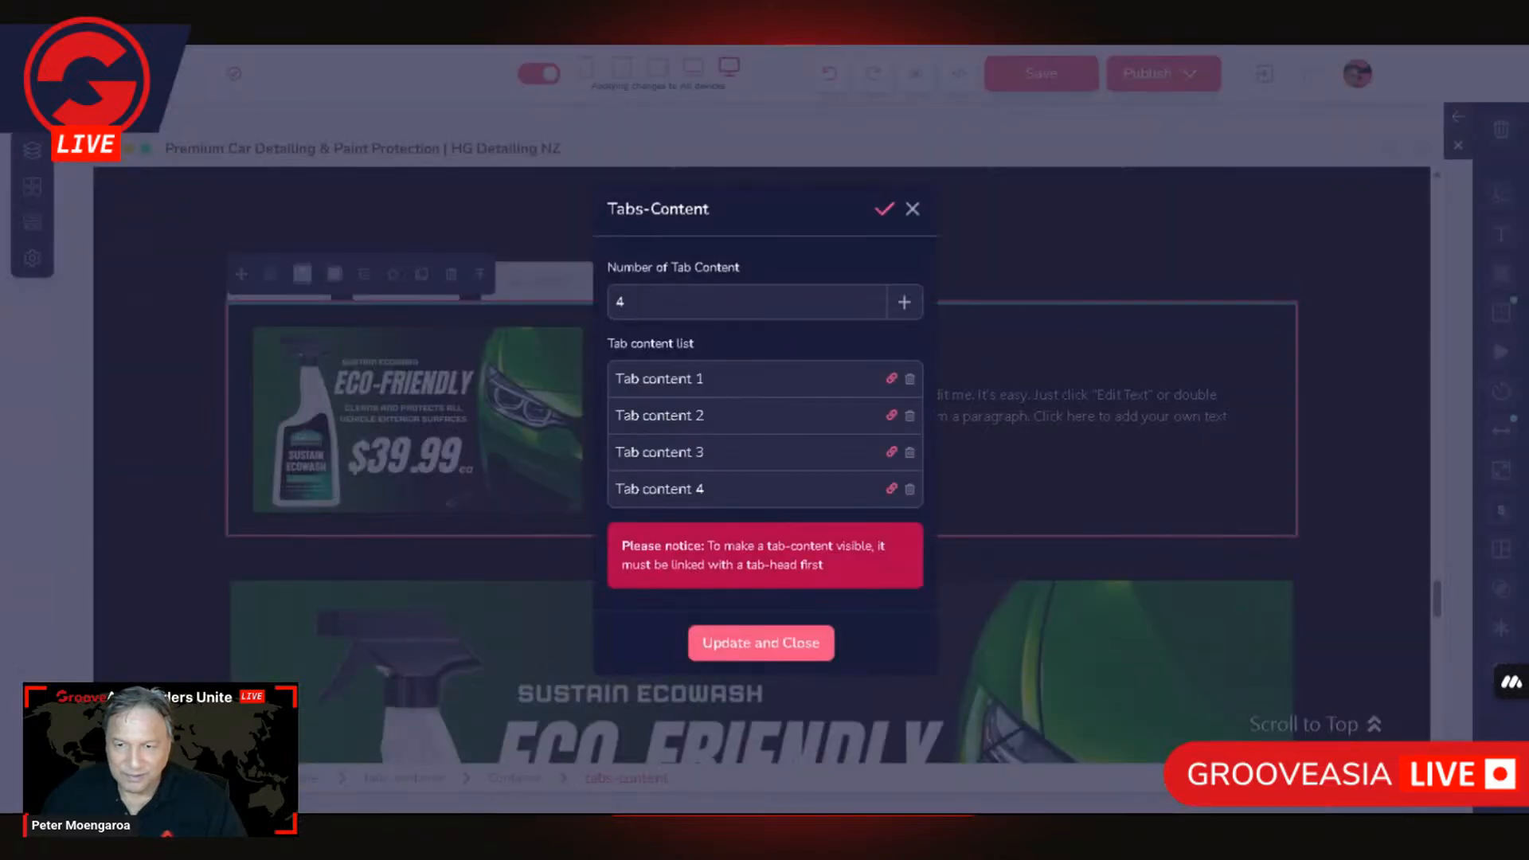
click(891, 380)
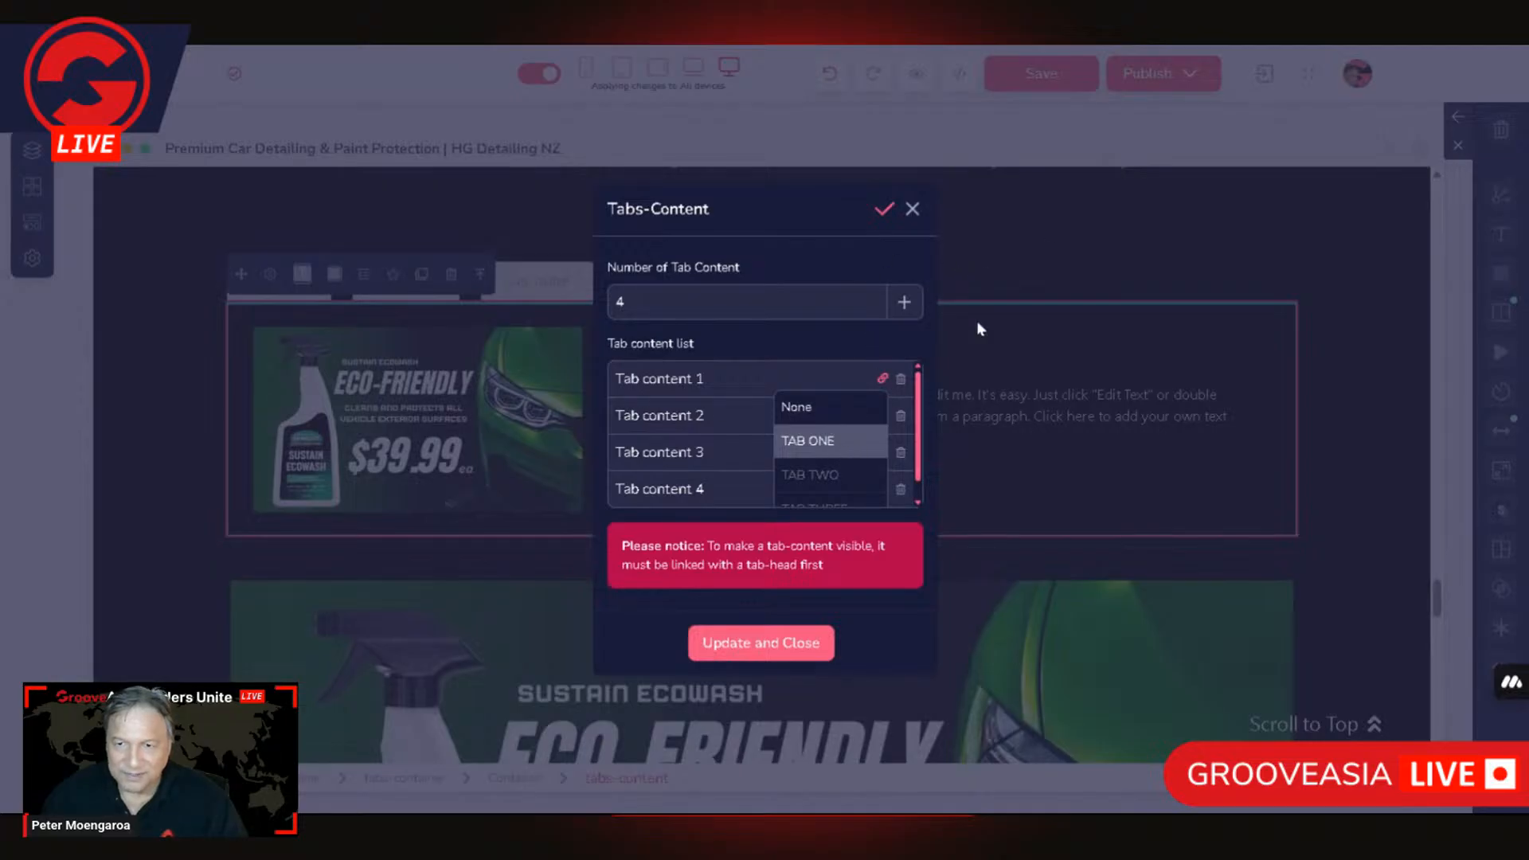
click(913, 209)
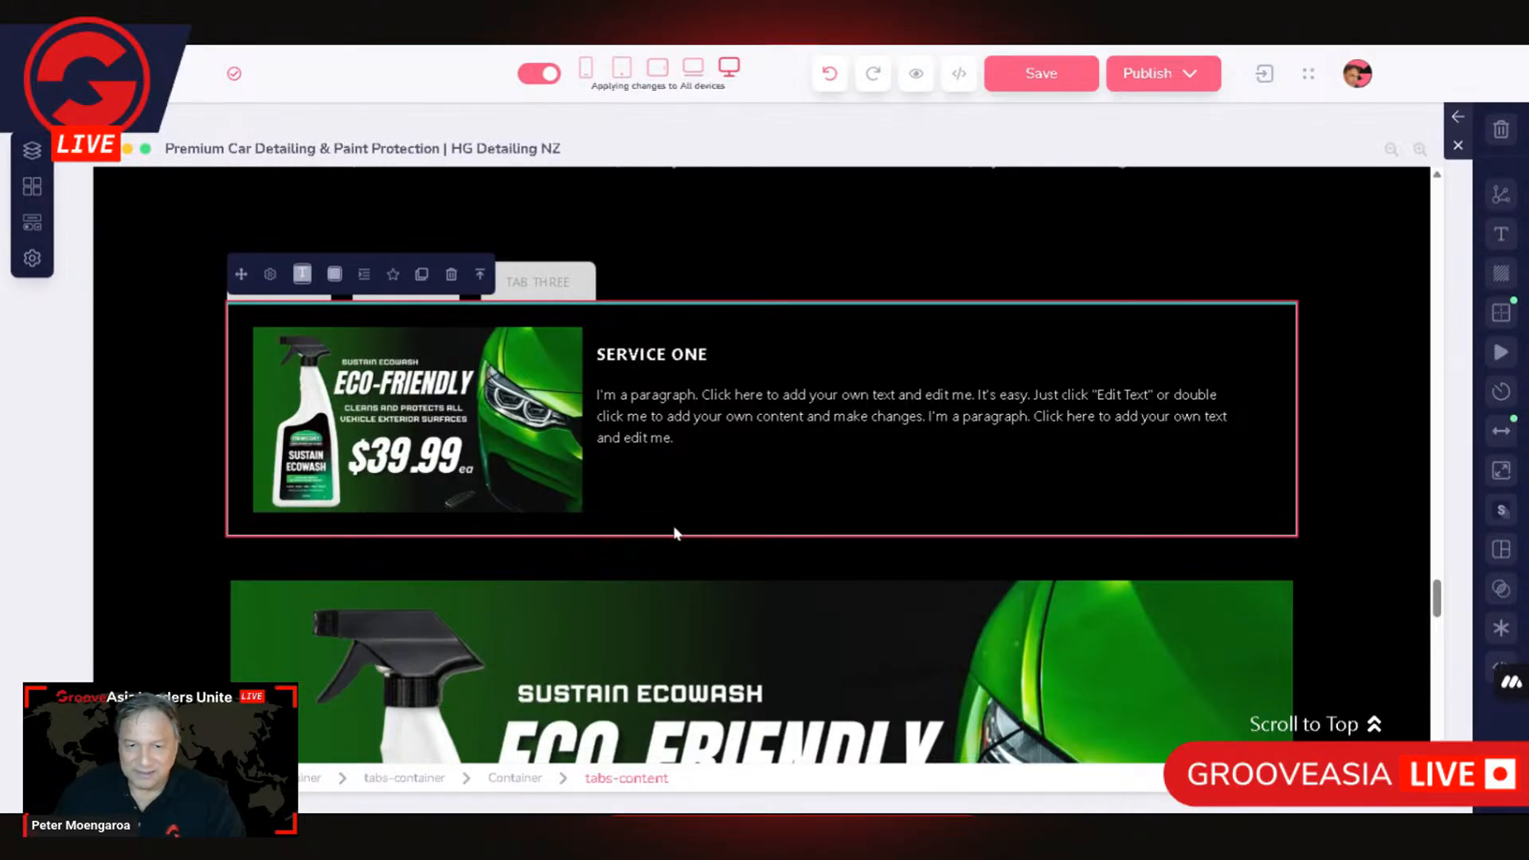
Step: Link Tab content 1 to TAB ONE in the tabs-content settings and apply the update
click(271, 275)
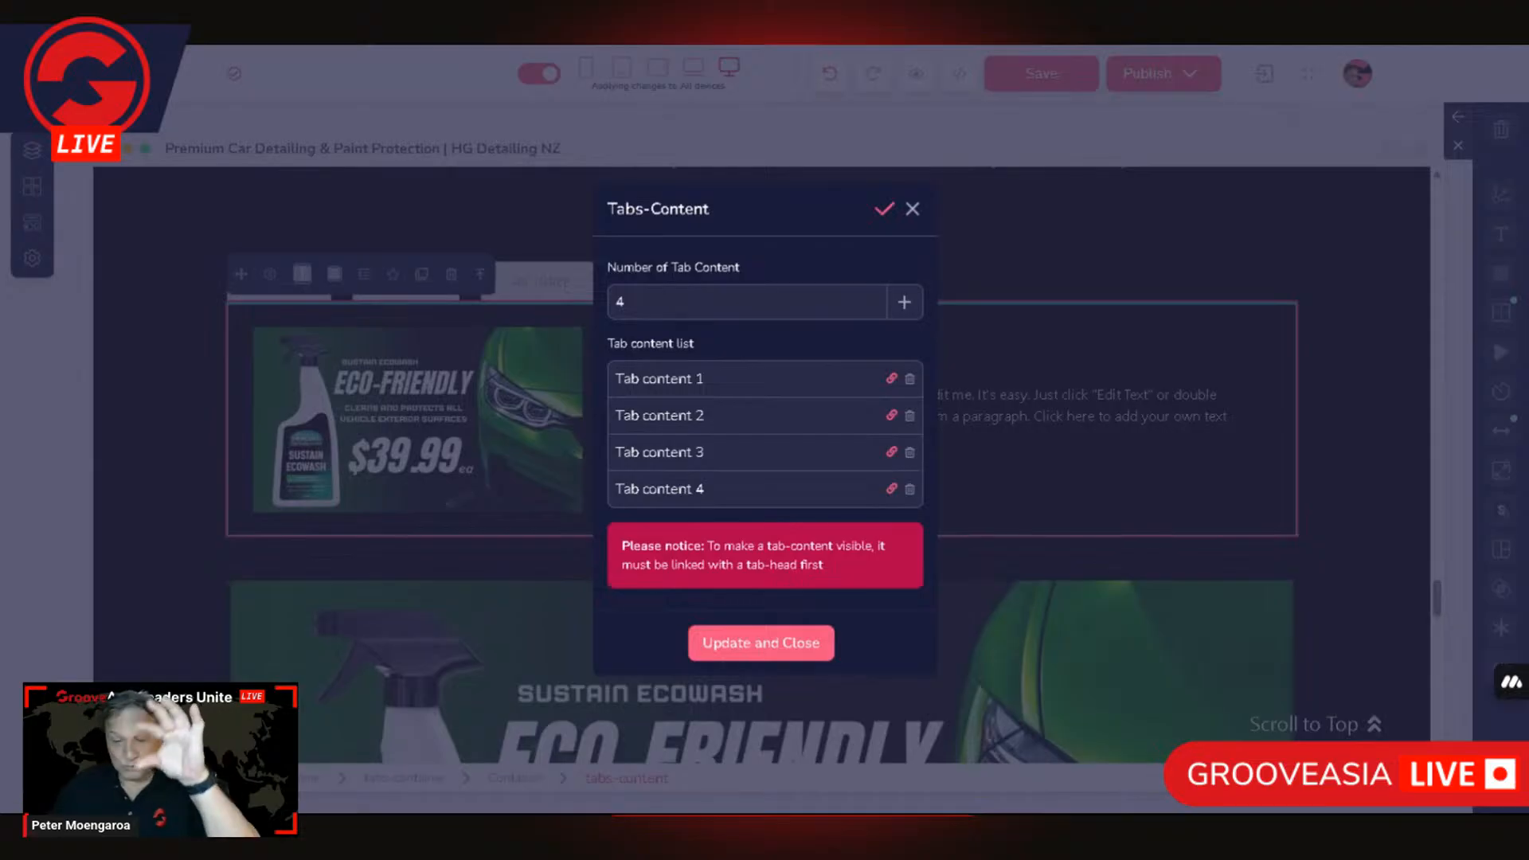
click(892, 380)
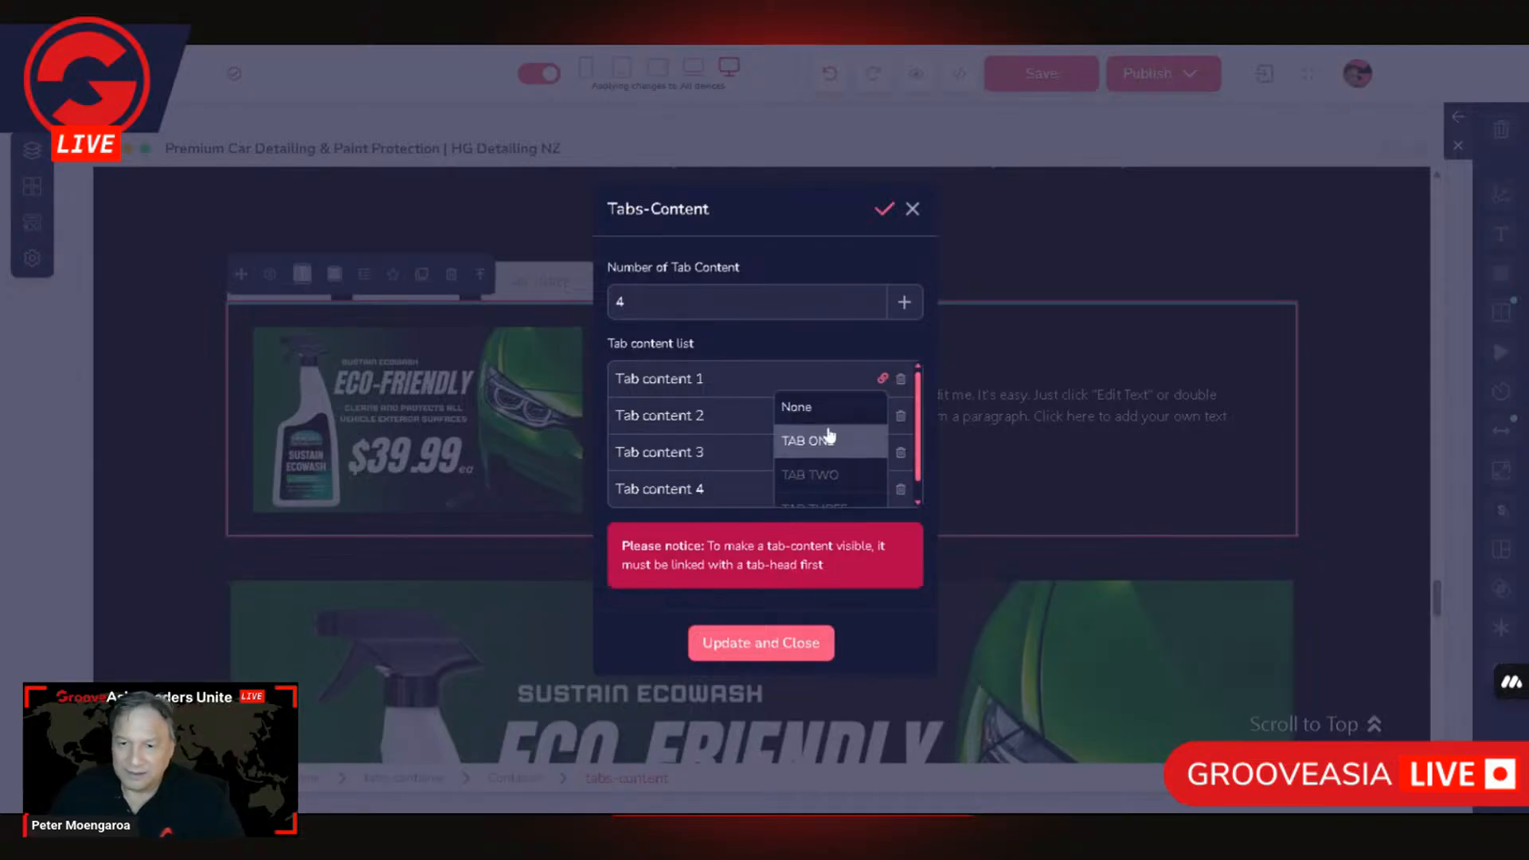
click(811, 447)
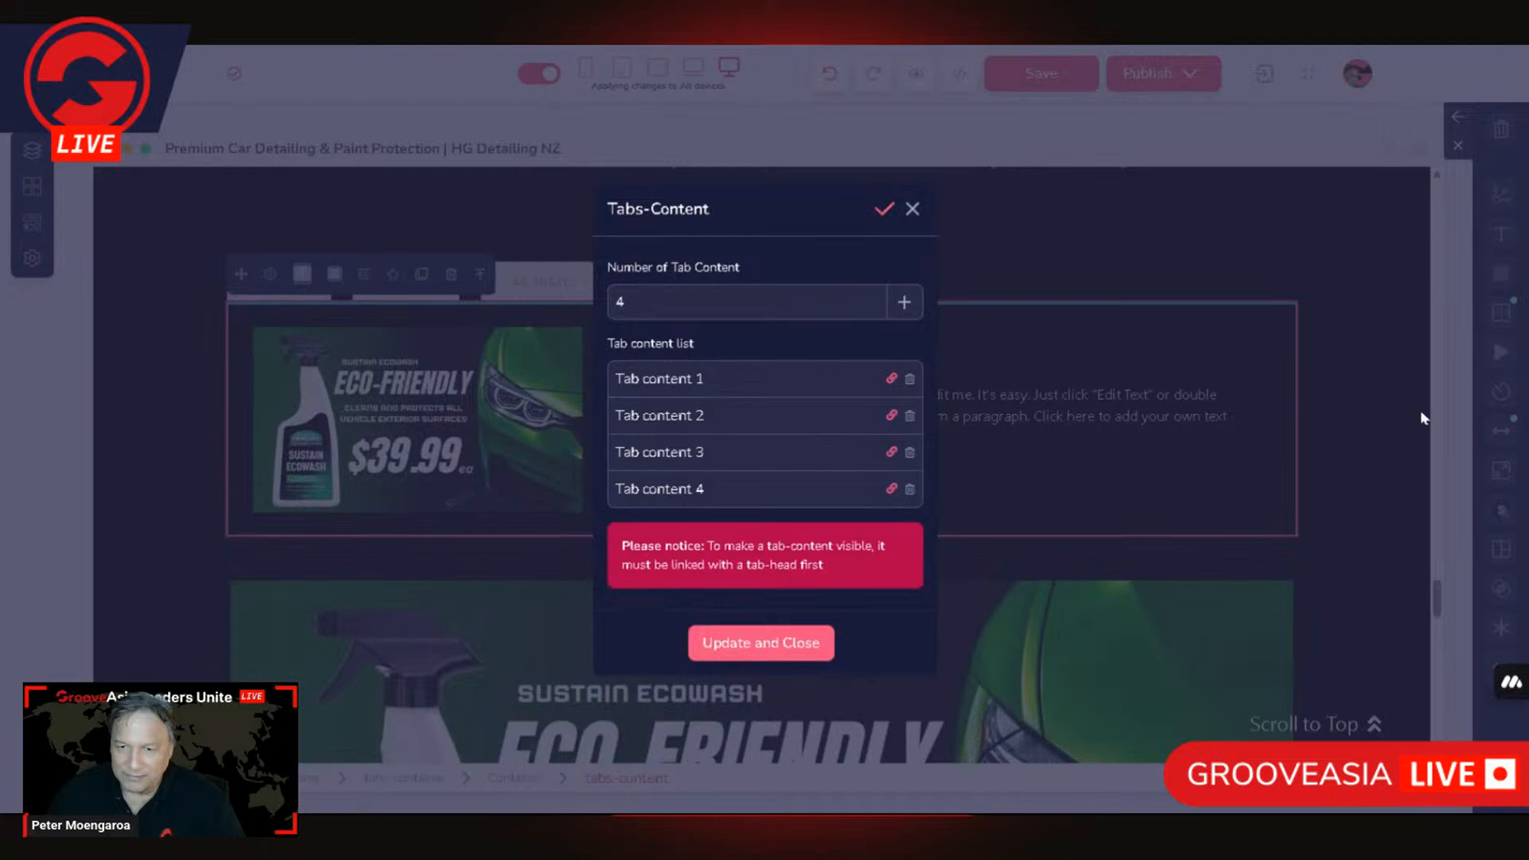
click(806, 643)
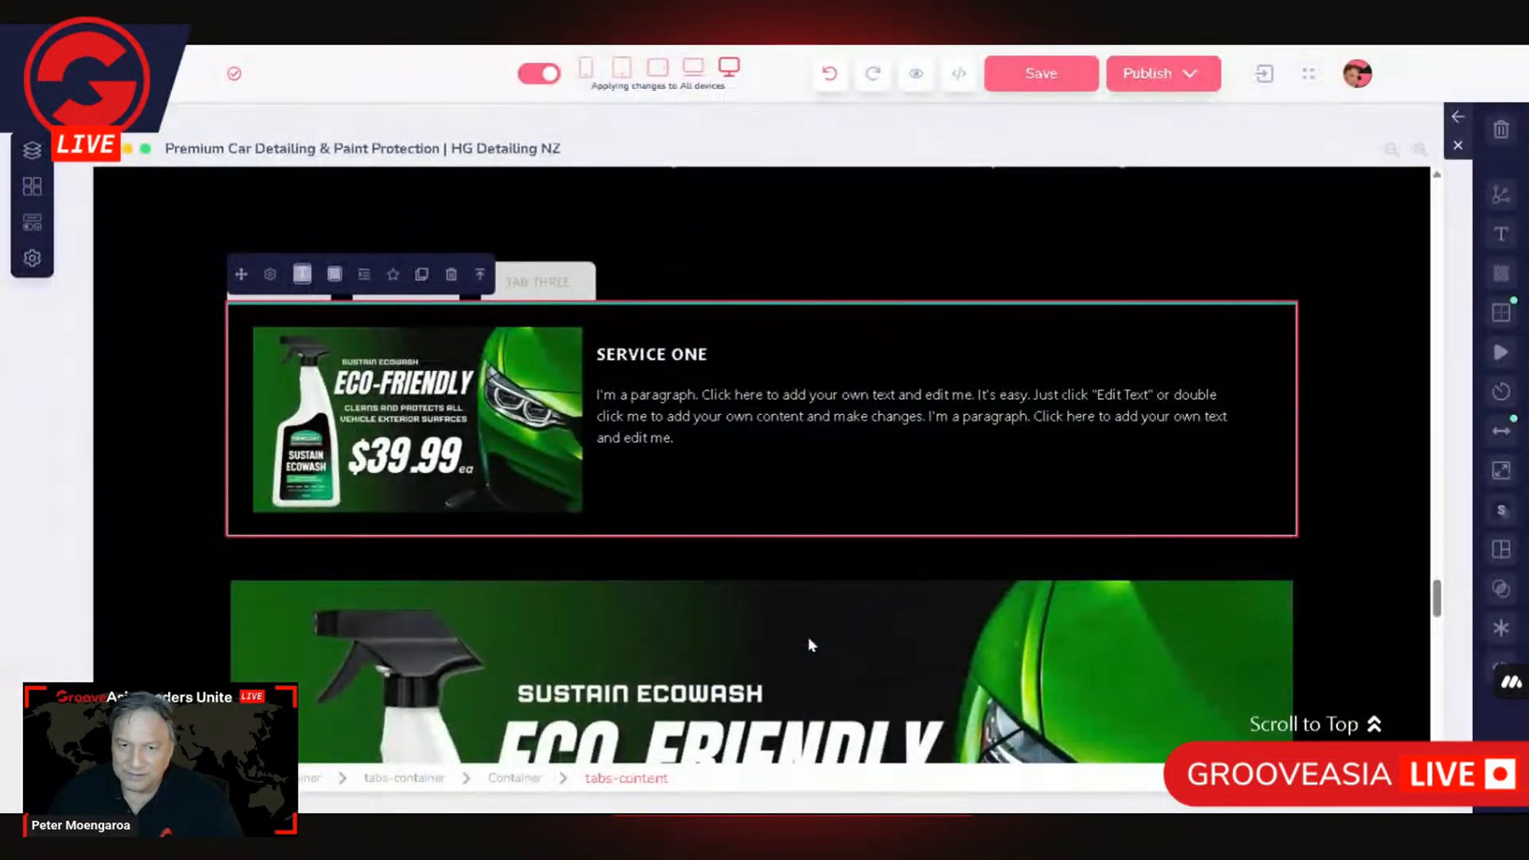
click(758, 264)
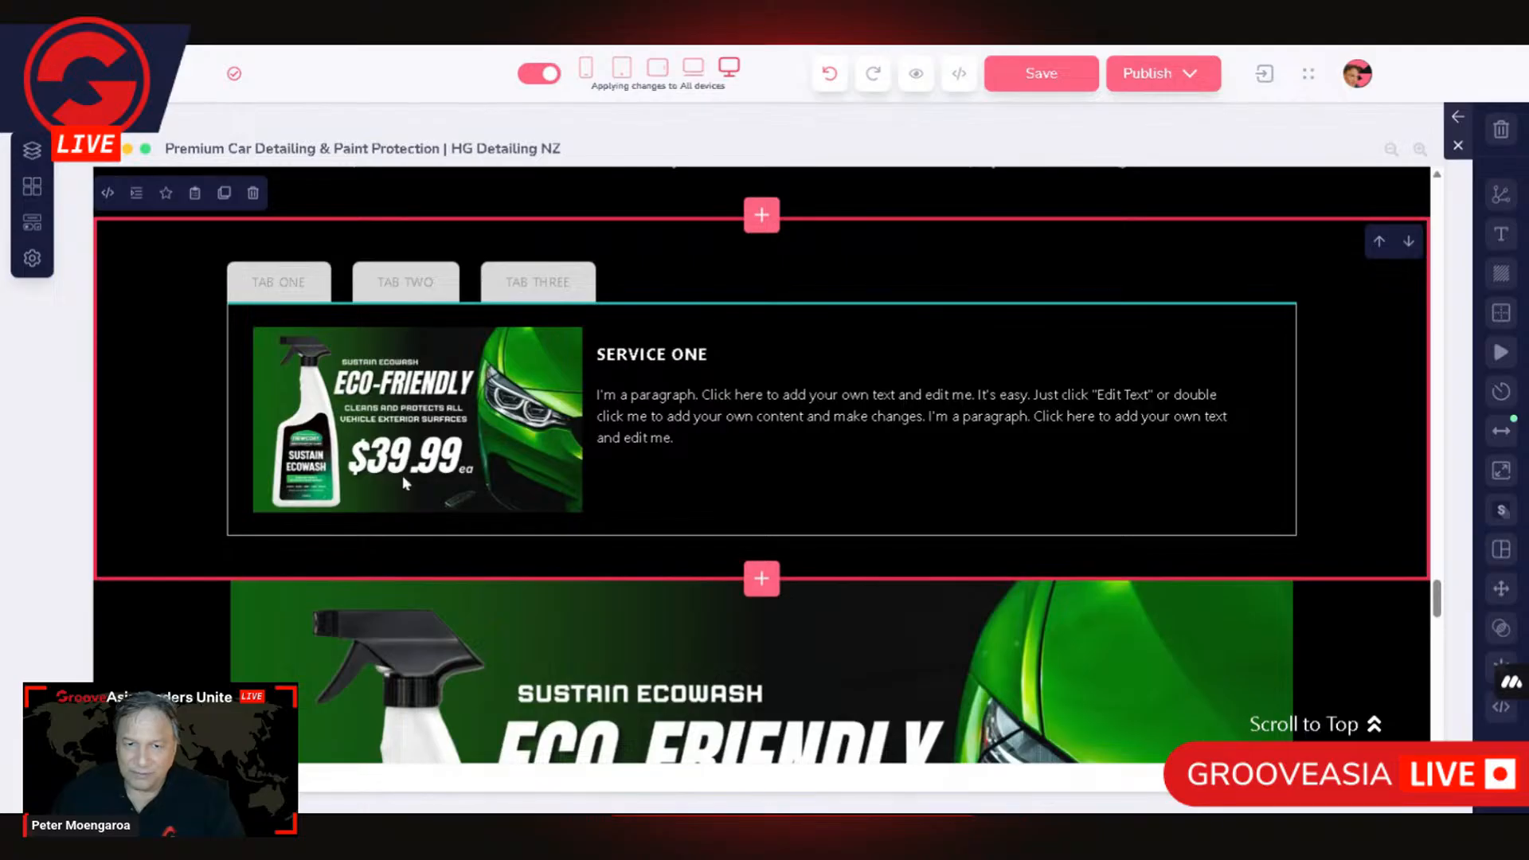
Step: Switch to TAB TWO and open the image library for its 600 x 600 placeholder image
click(409, 280)
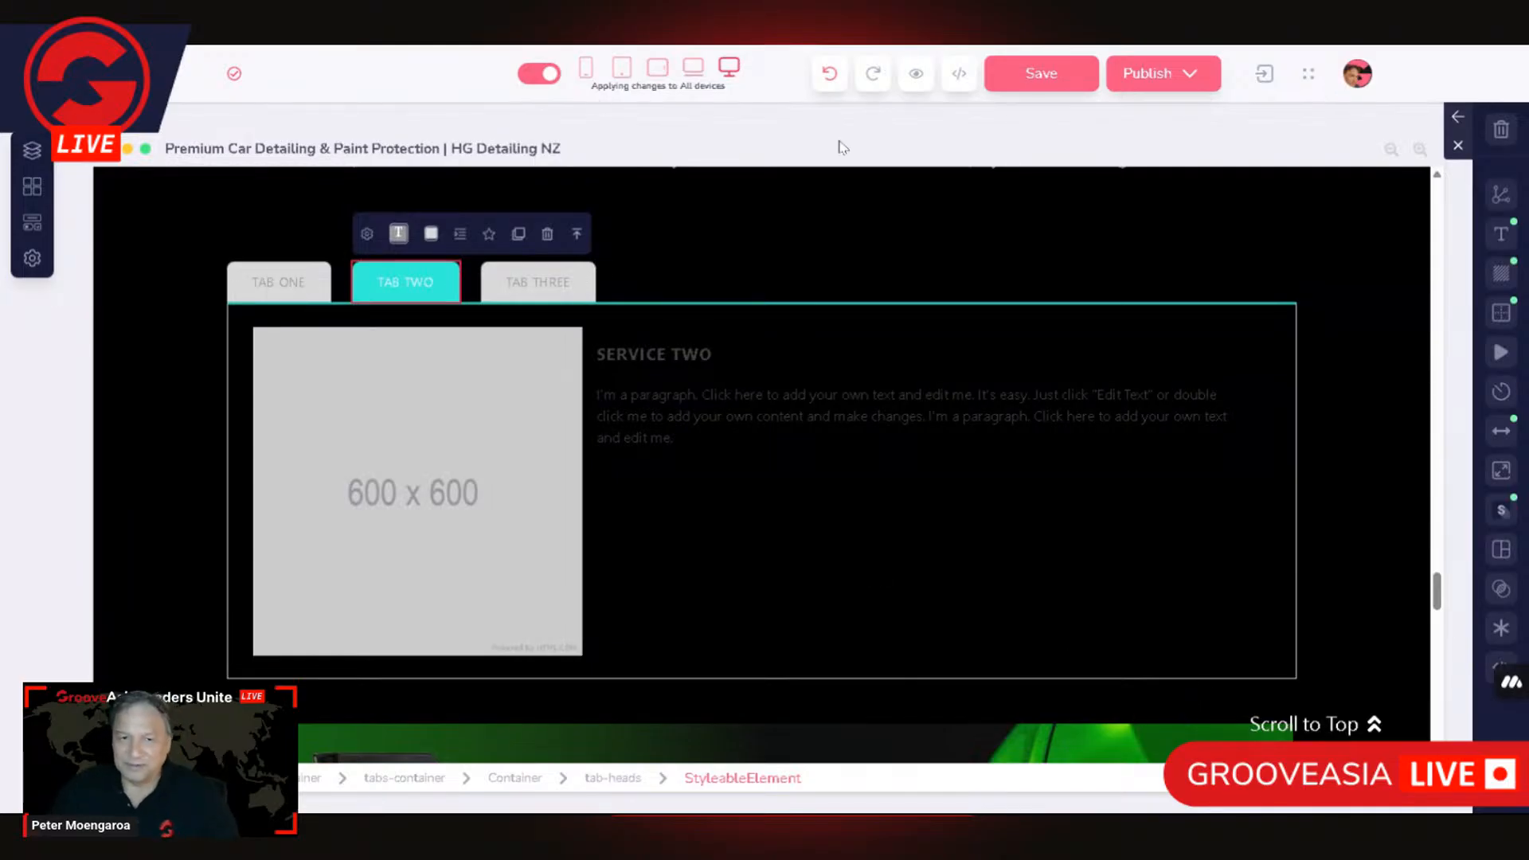
click(366, 234)
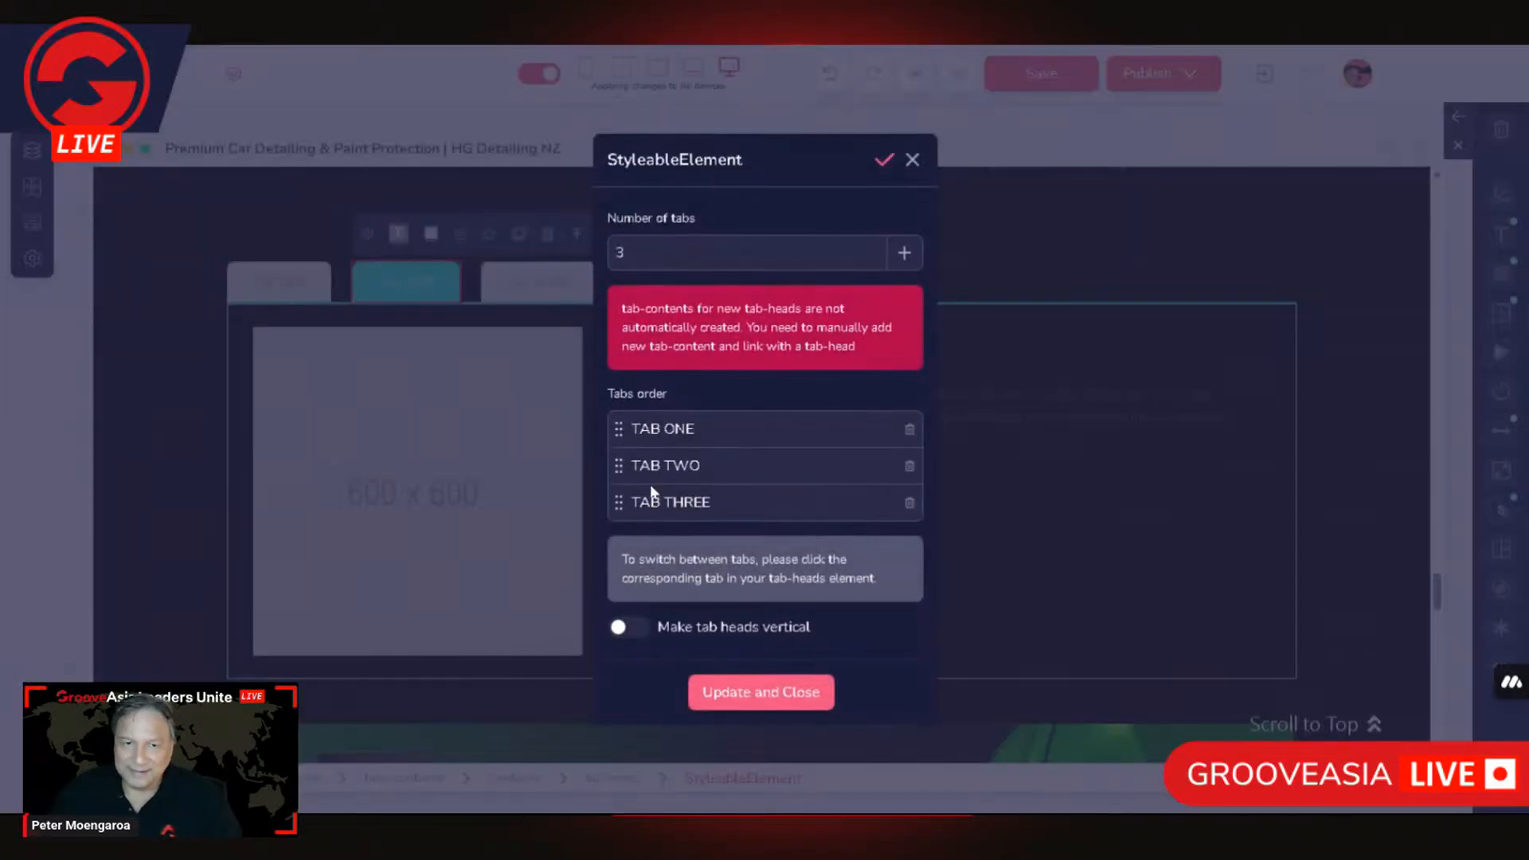
click(913, 159)
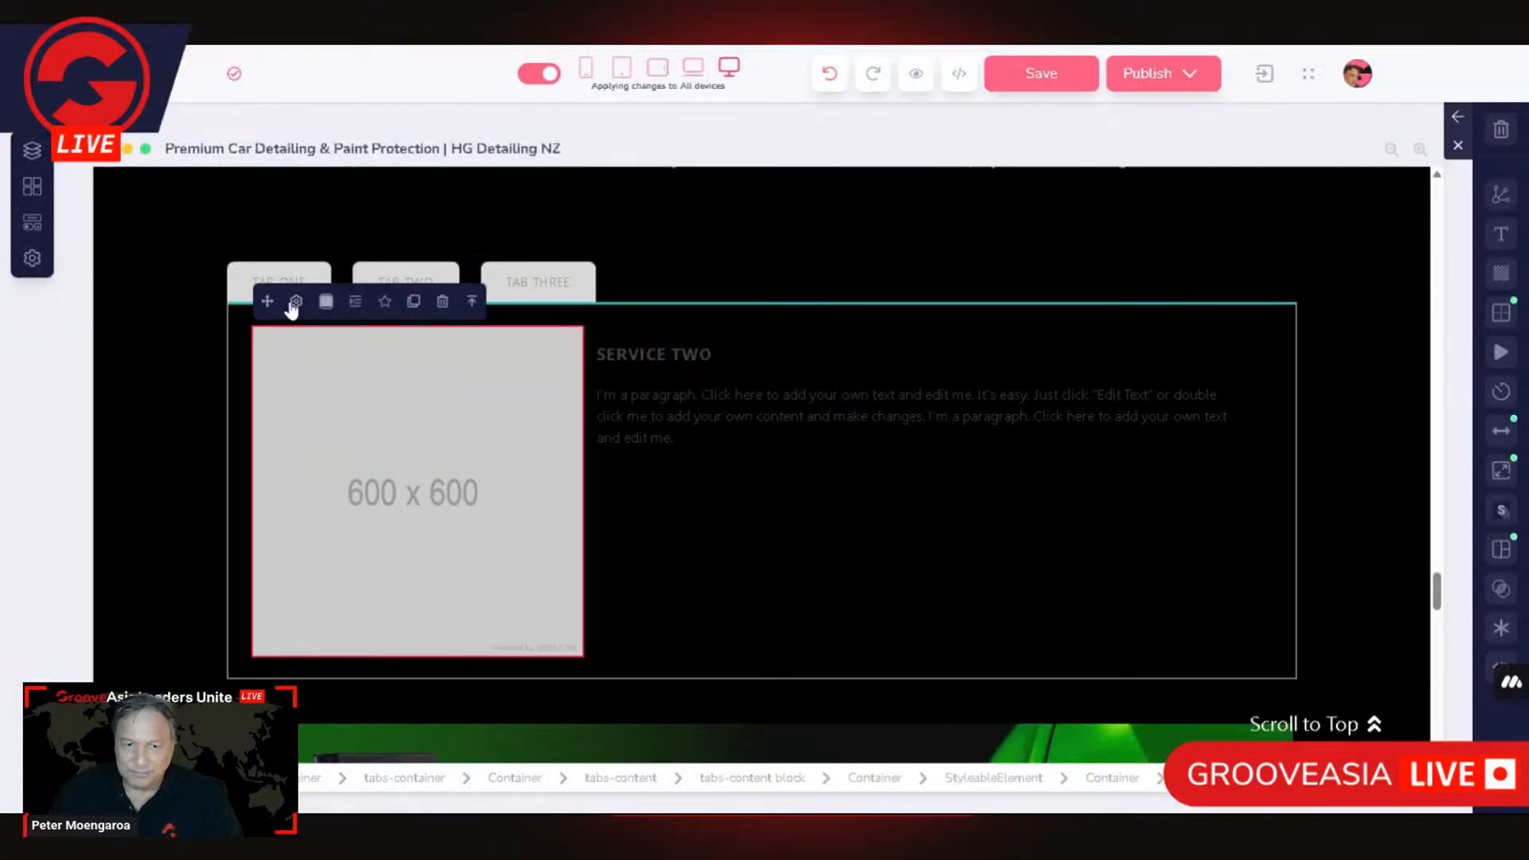
click(296, 303)
click(763, 387)
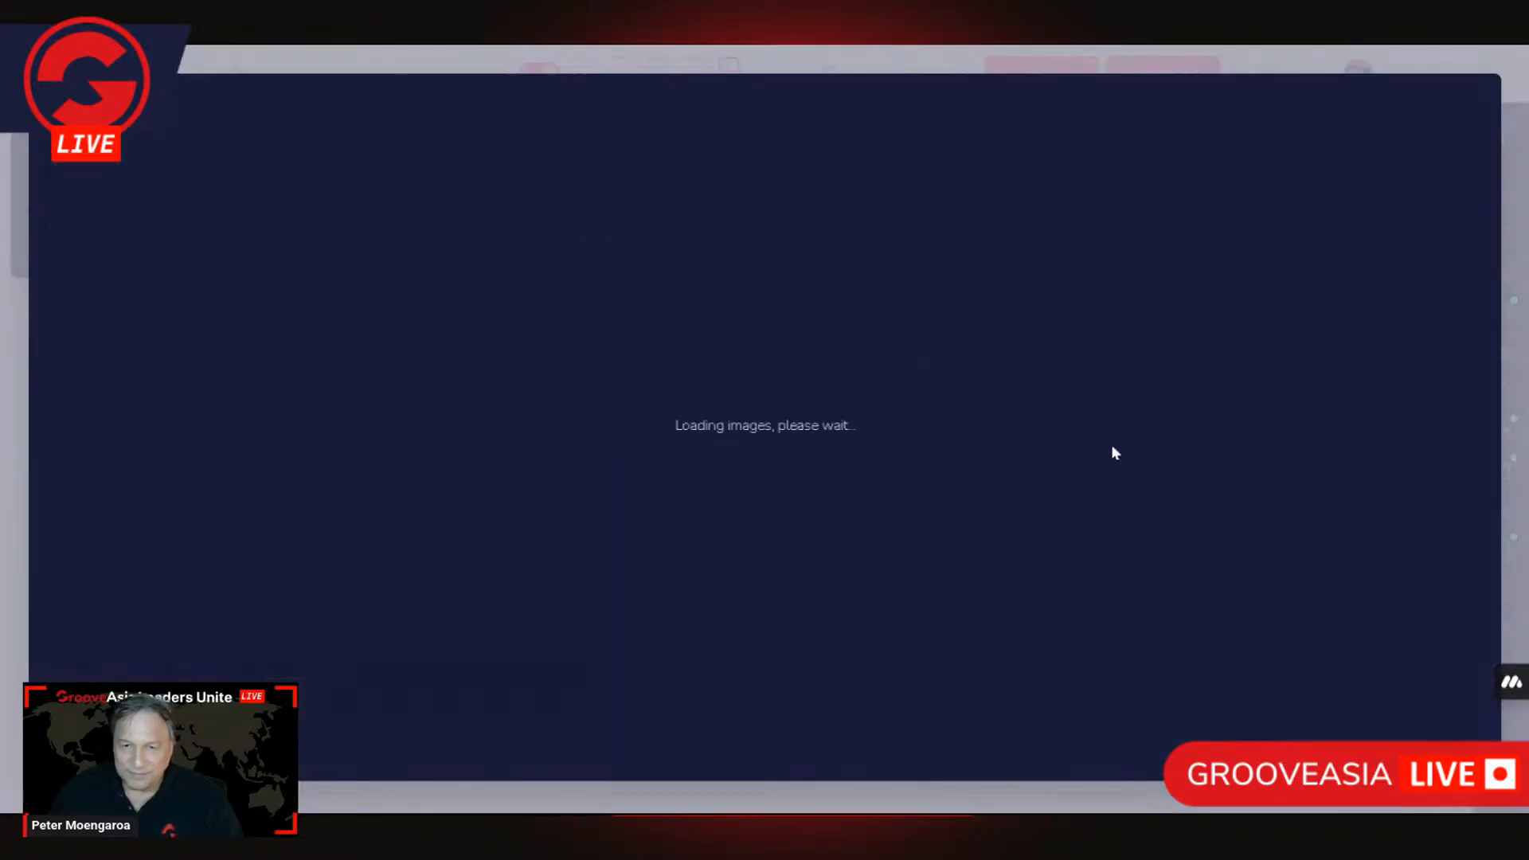
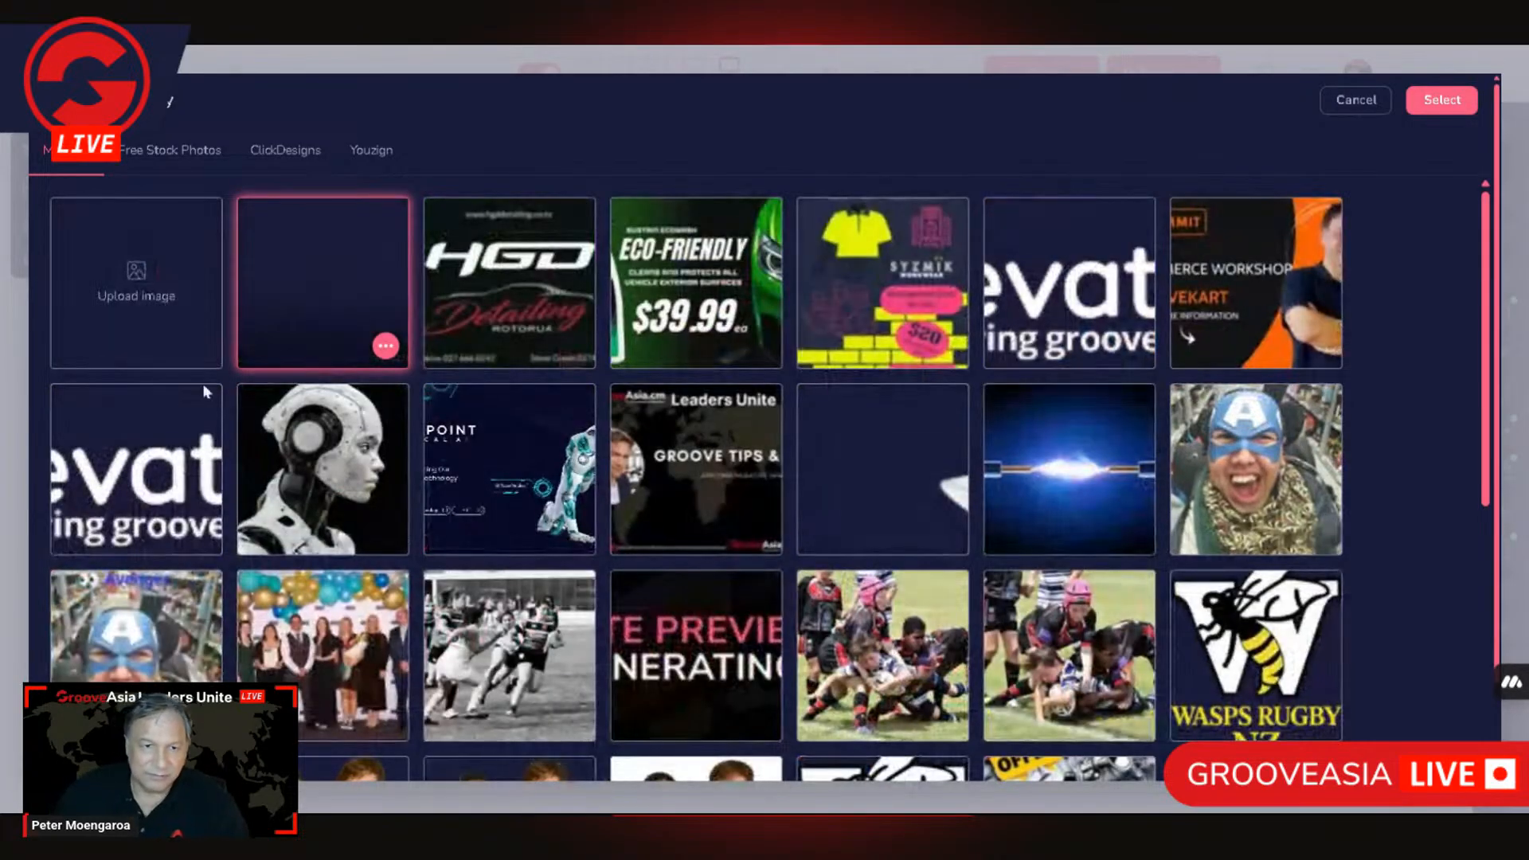
Step: Crop the Newcoat Exterior Kit image to 600 x 600 px with unlocked proportions and apply it as TAB TWO's image
click(386, 345)
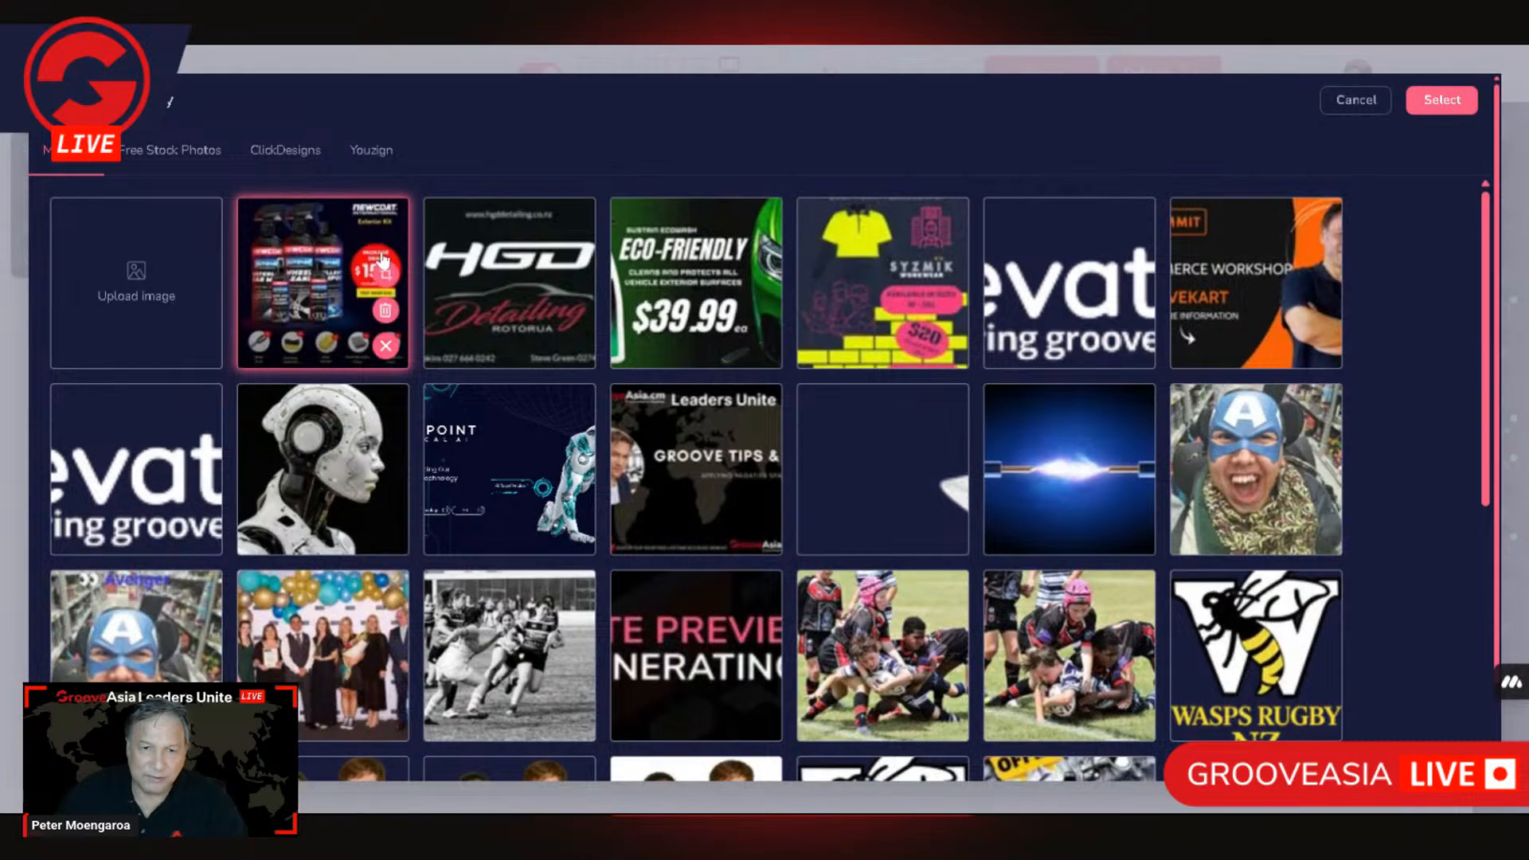
click(385, 273)
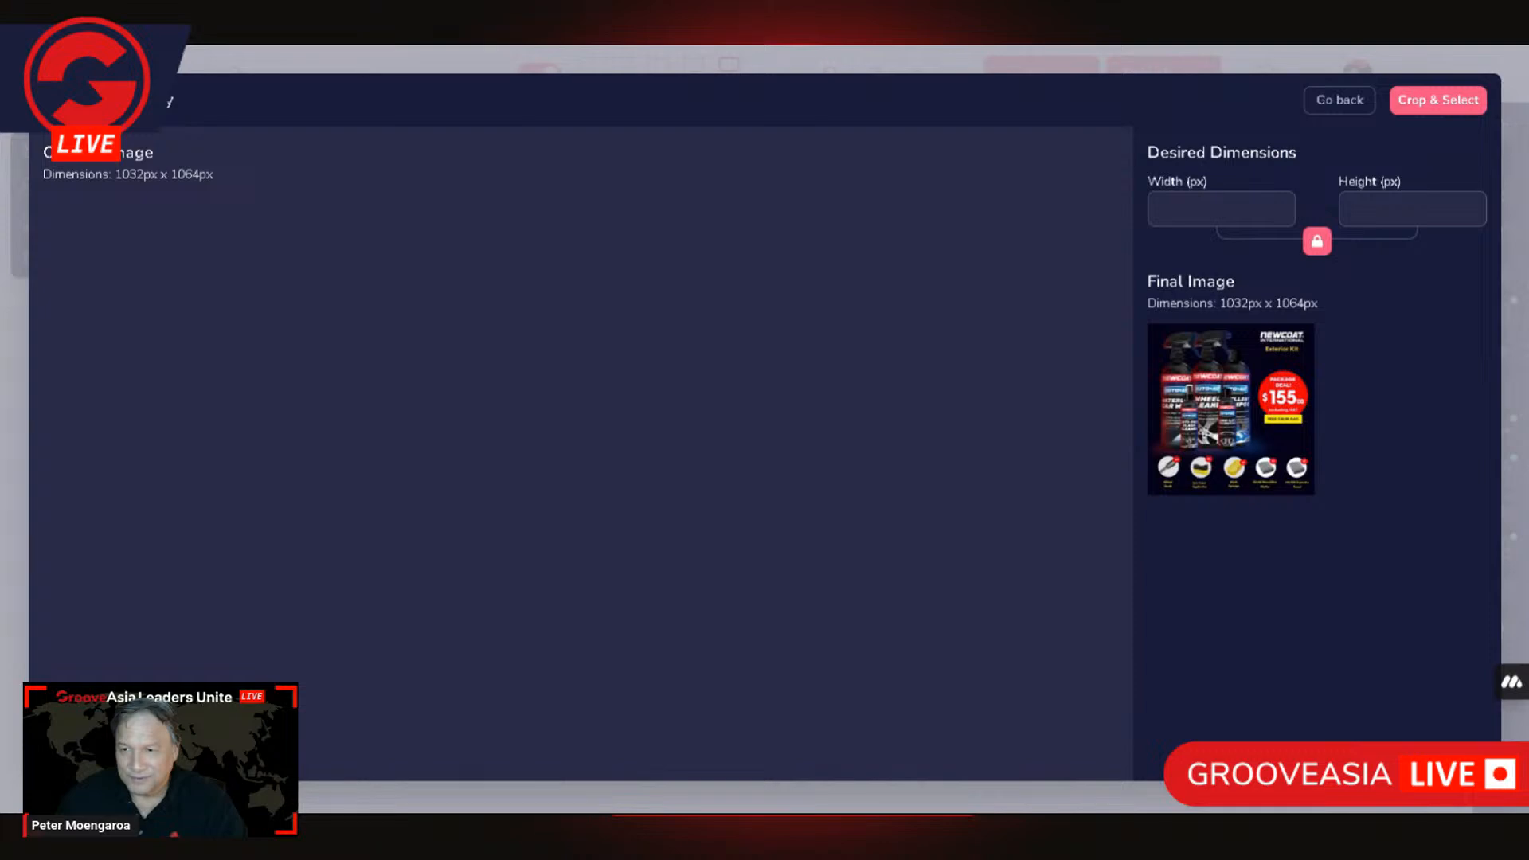
double_click(1182, 209)
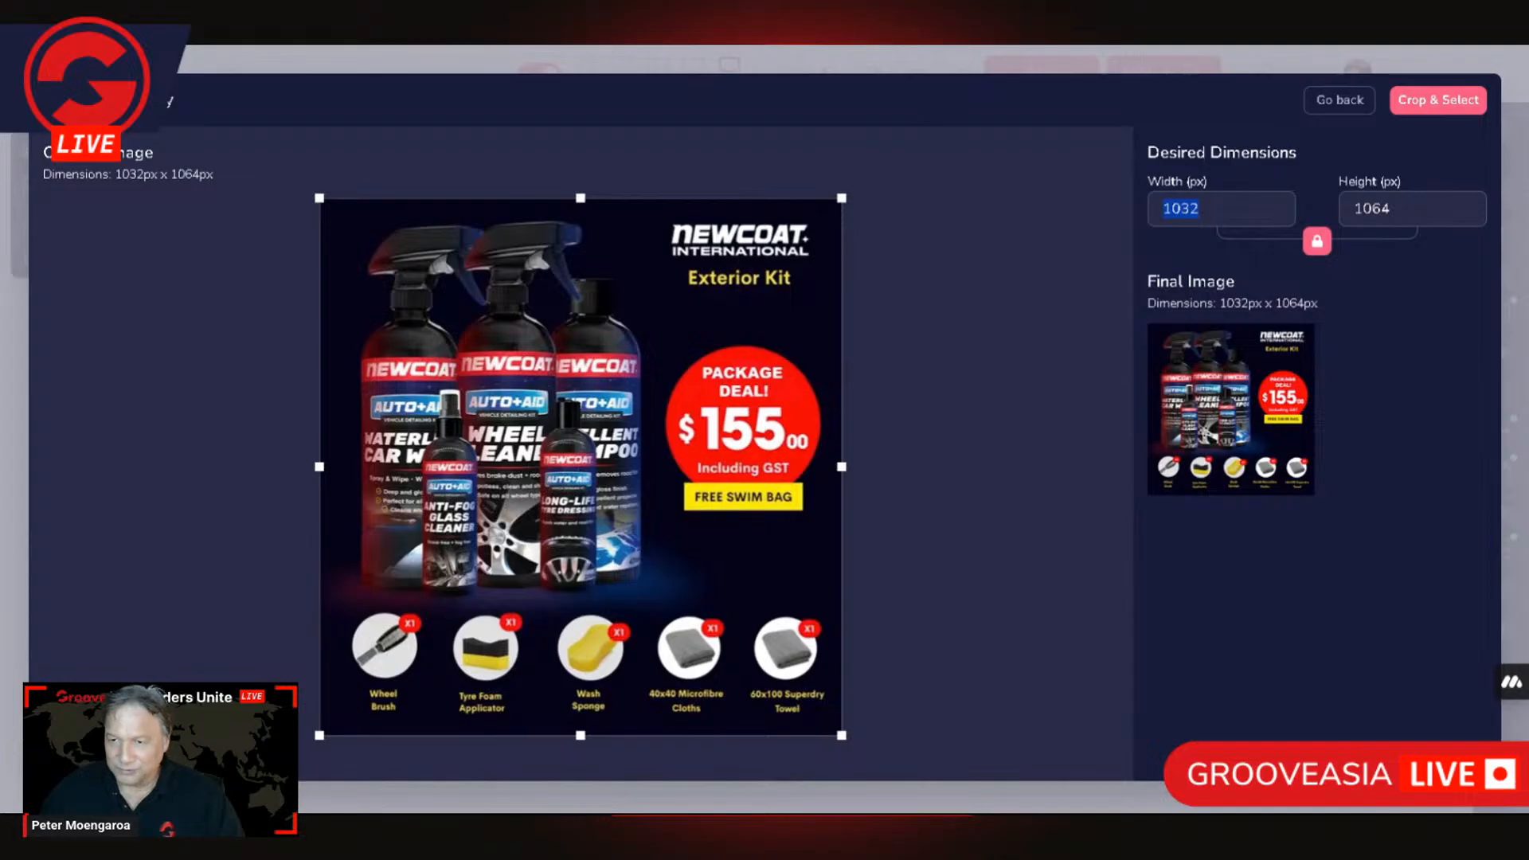
text(600)
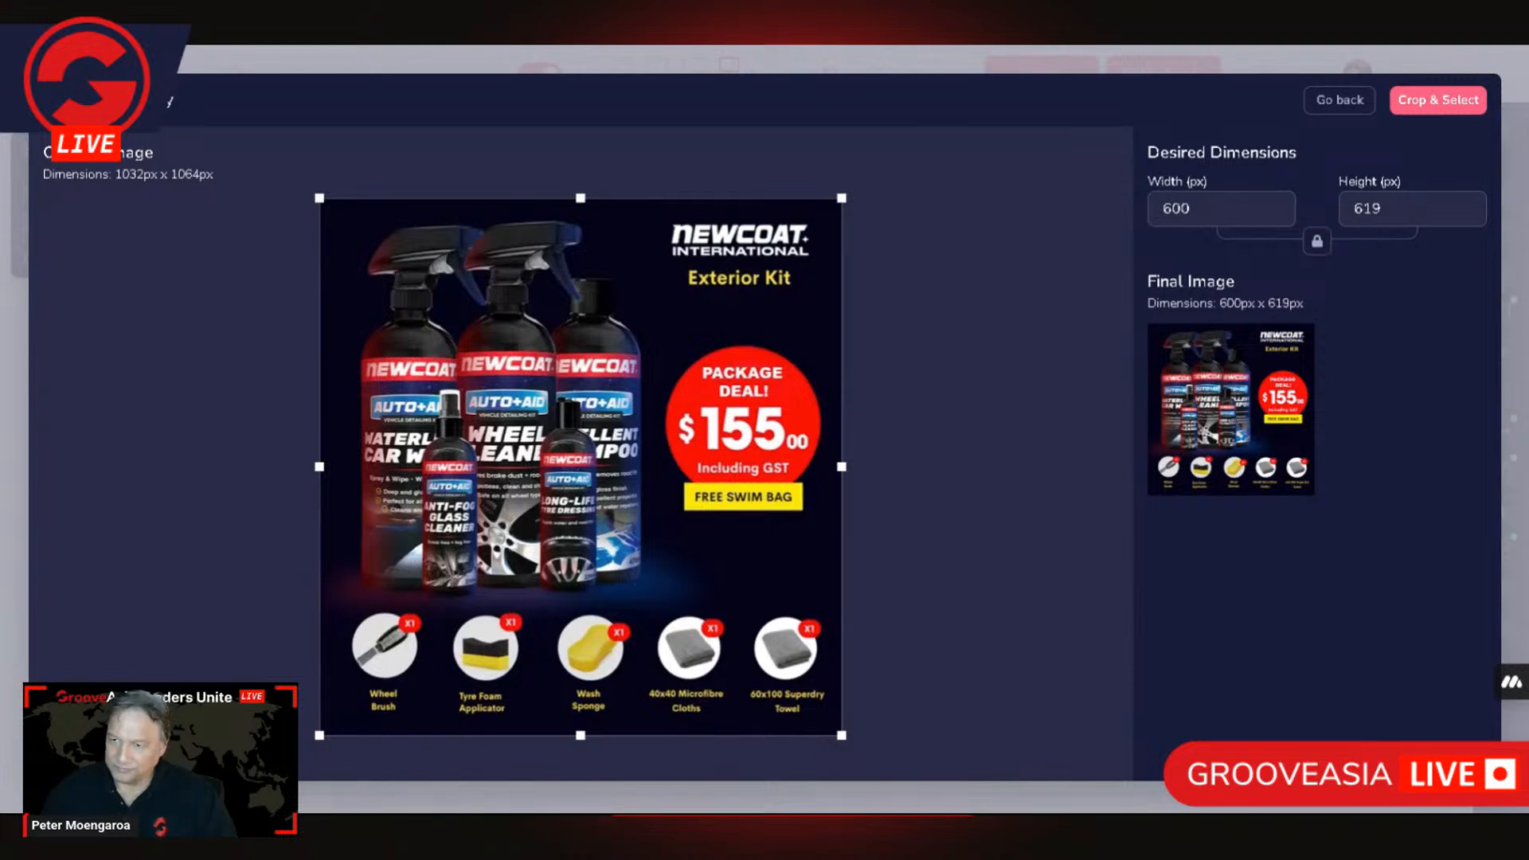
drag(1377, 208, 1362, 208)
text(00)
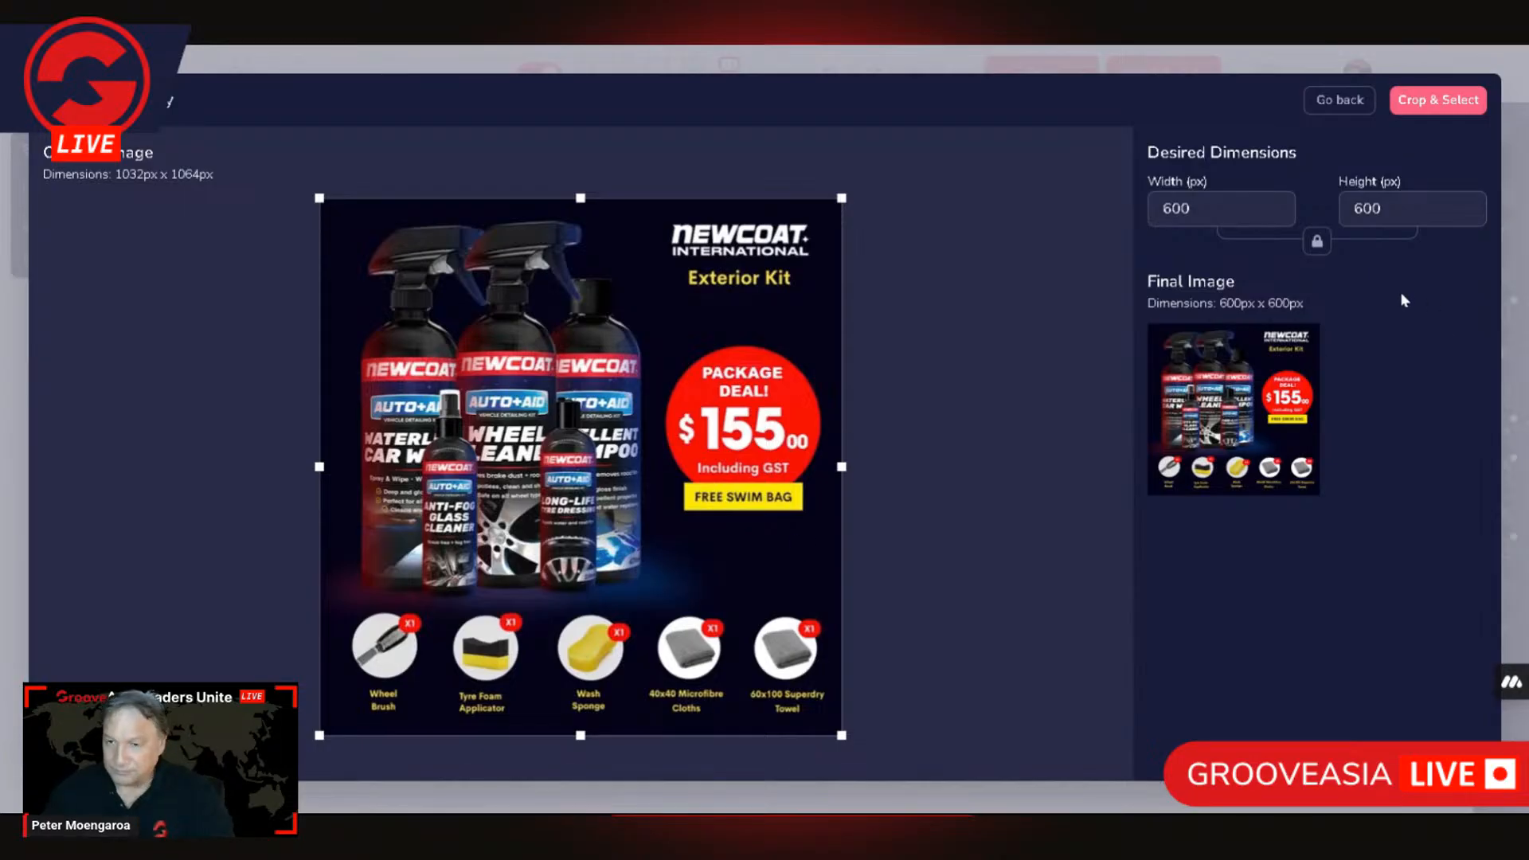
click(1444, 99)
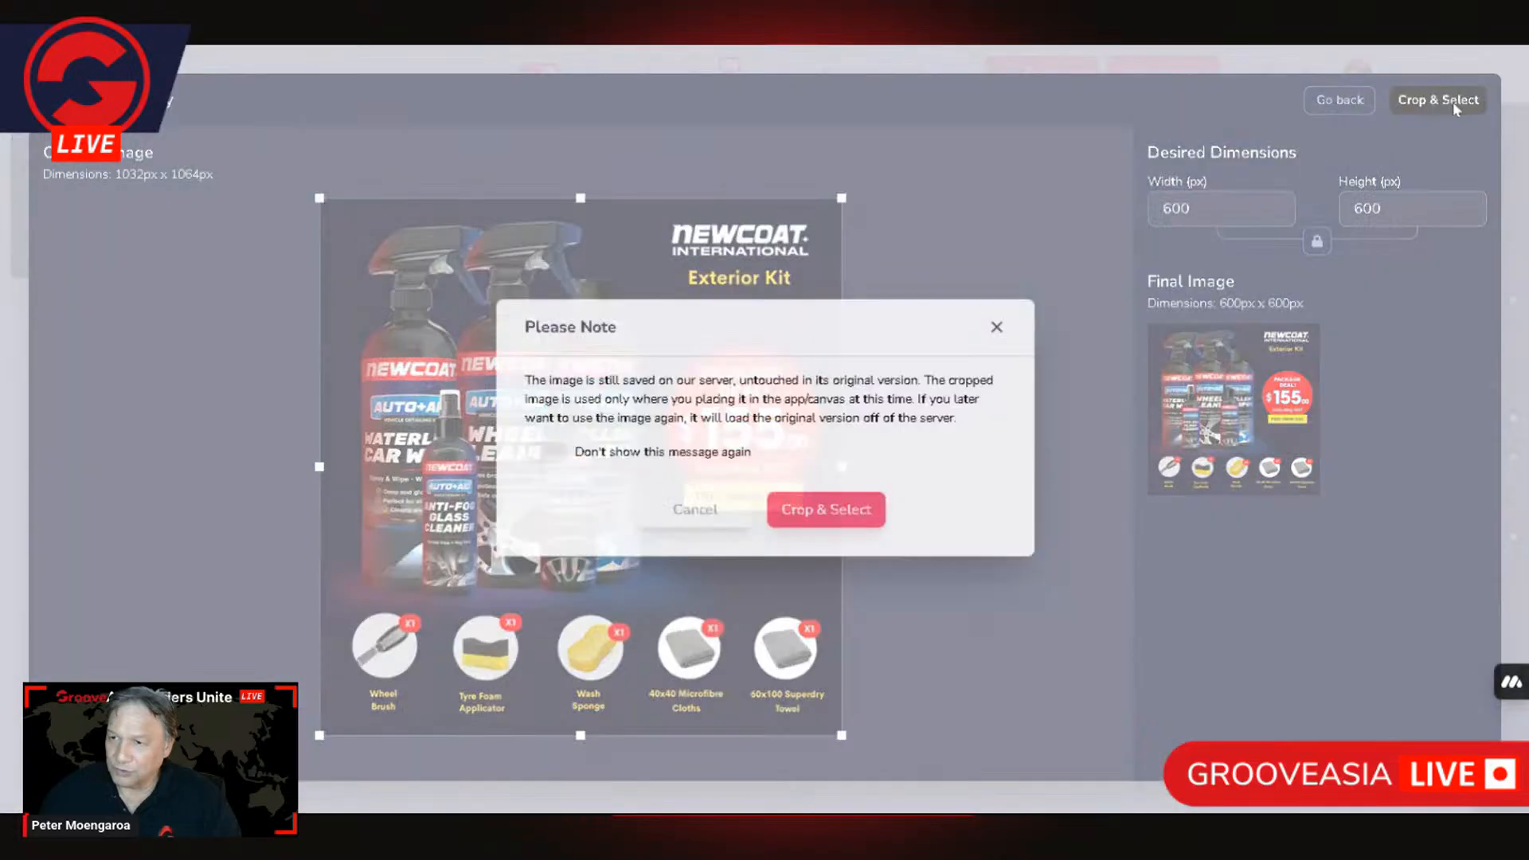
click(842, 513)
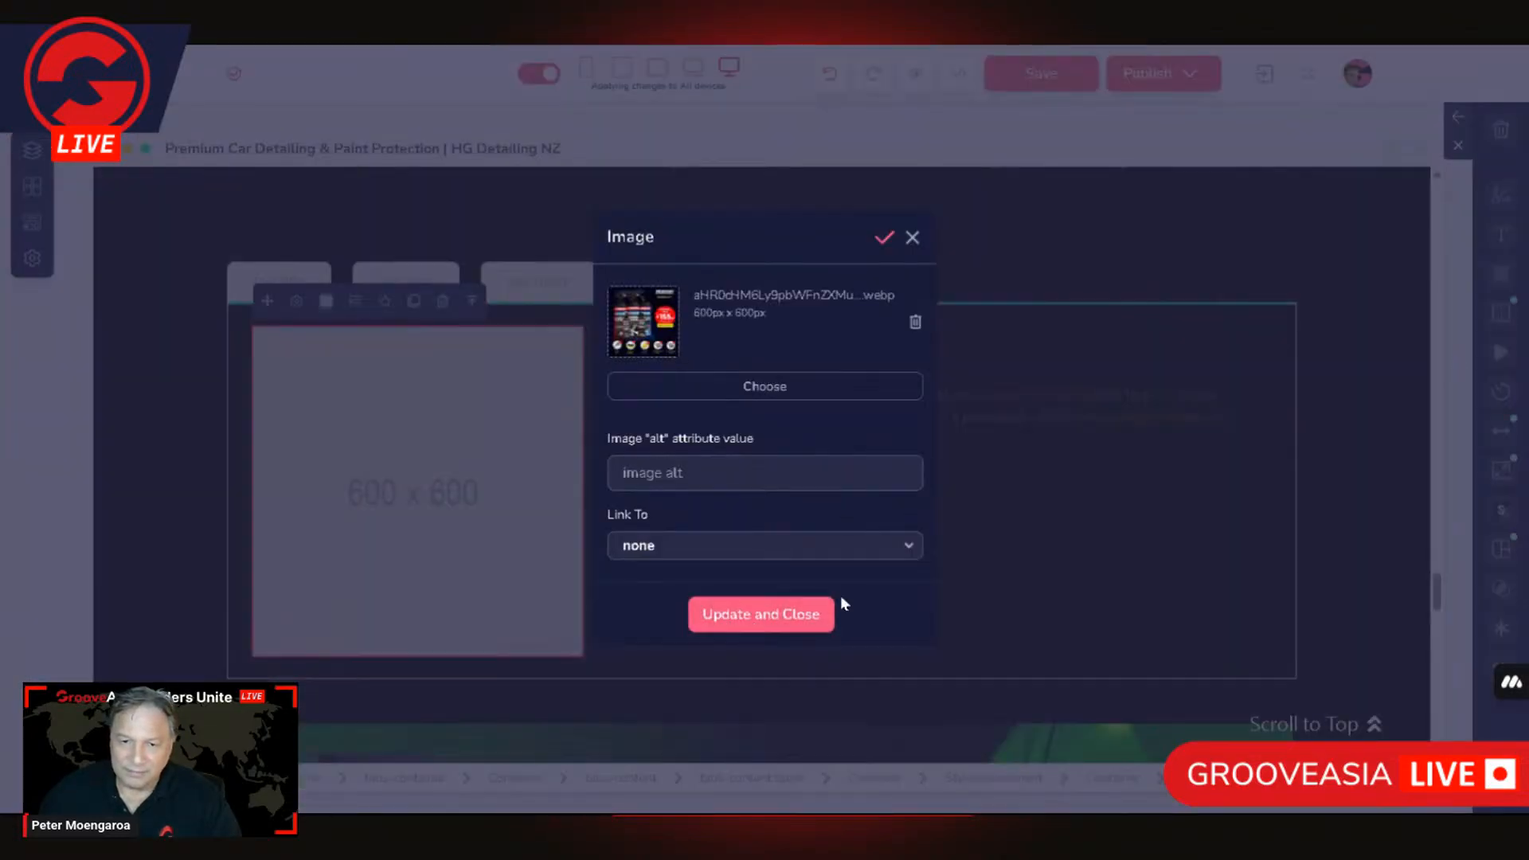
click(805, 620)
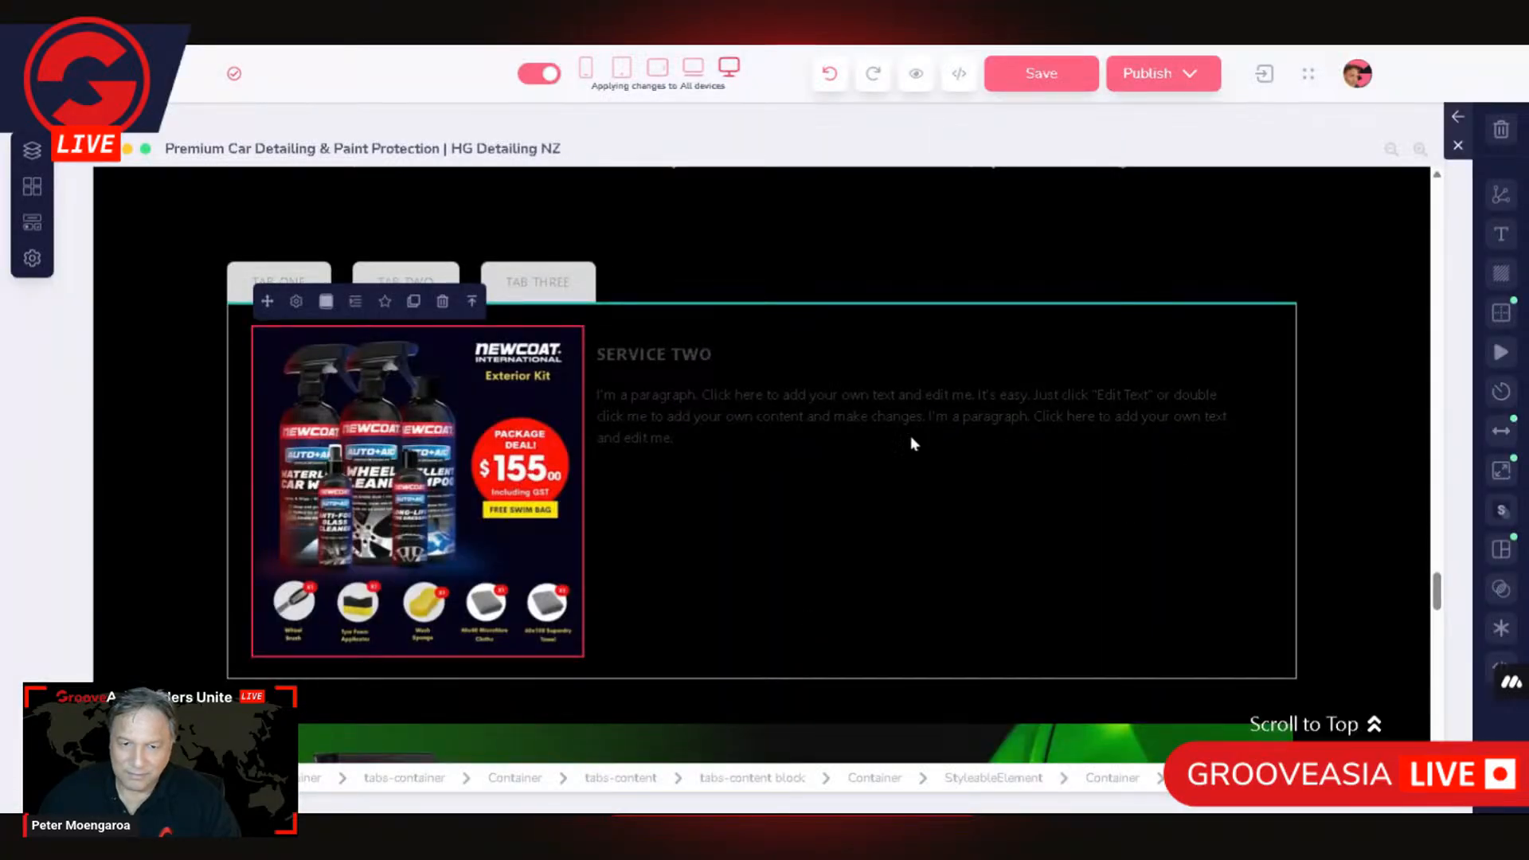
Step: Set the text colour of the paragraph under SERVICE TWO to white
double_click(663, 353)
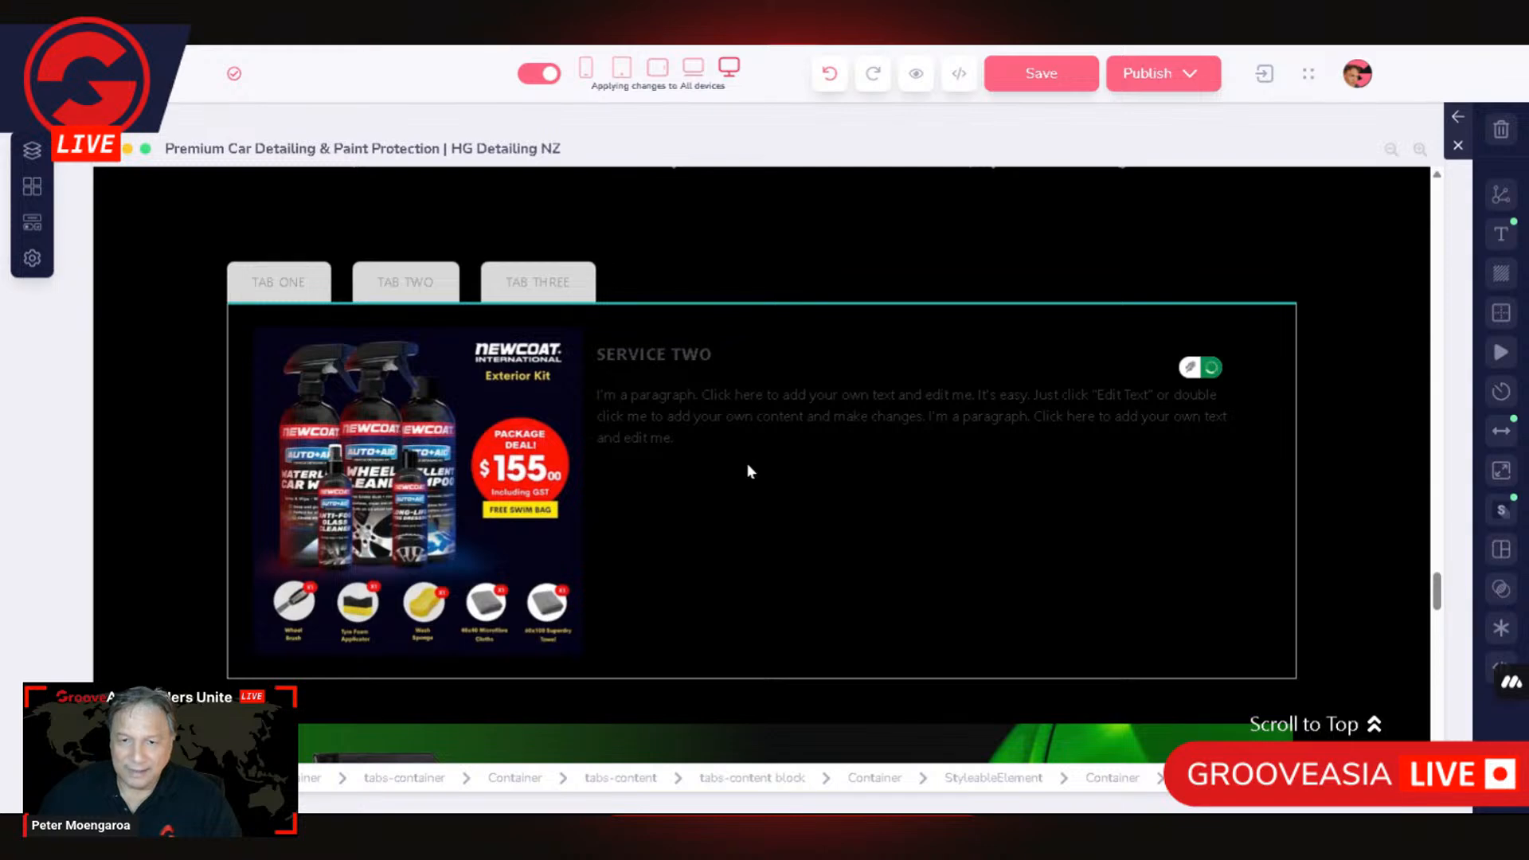
click(712, 416)
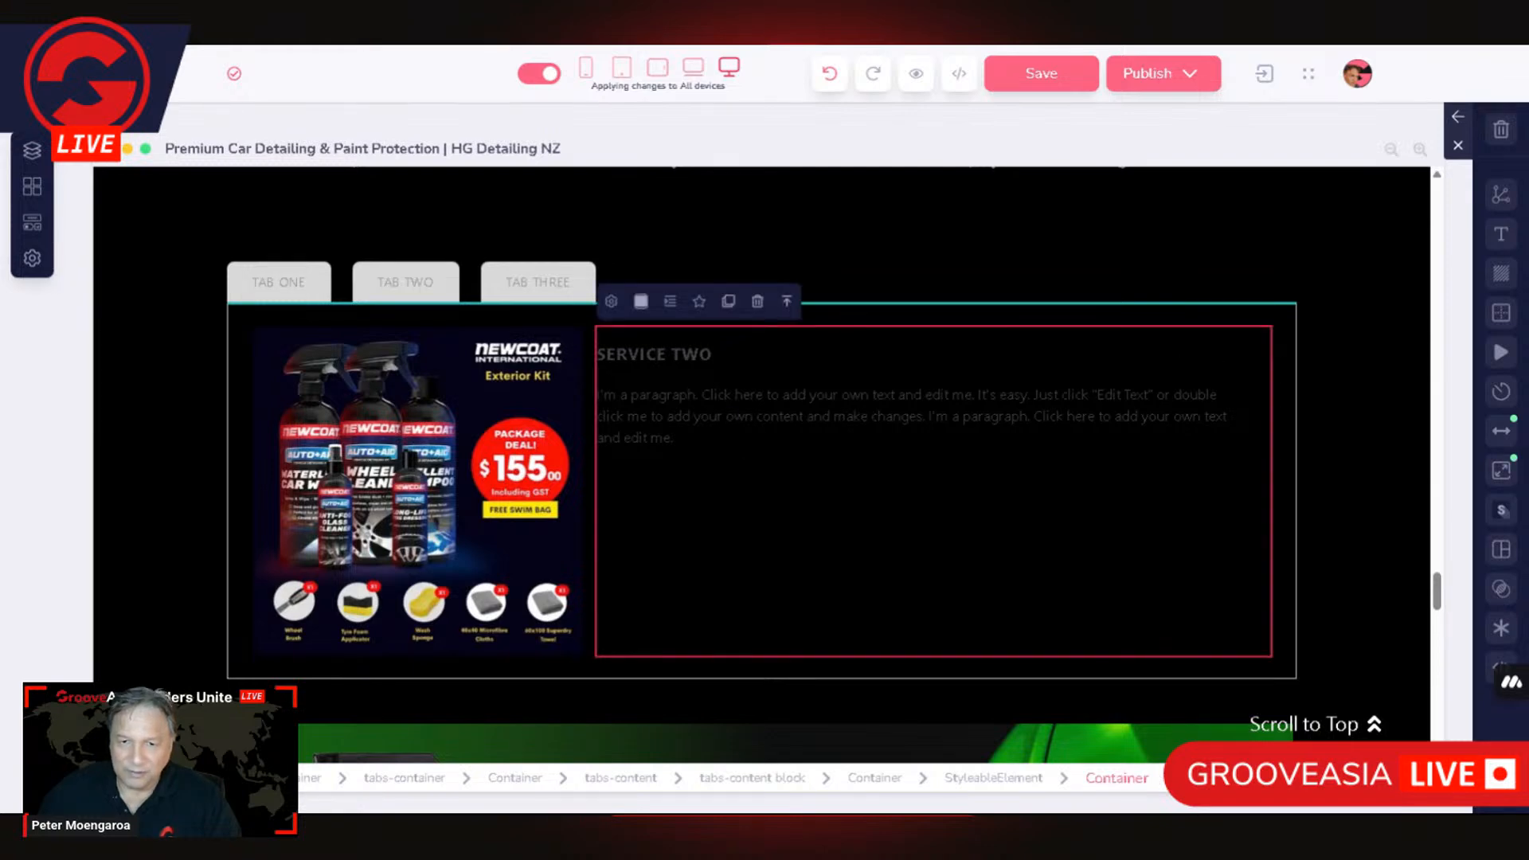
double_click(671, 403)
click(1503, 237)
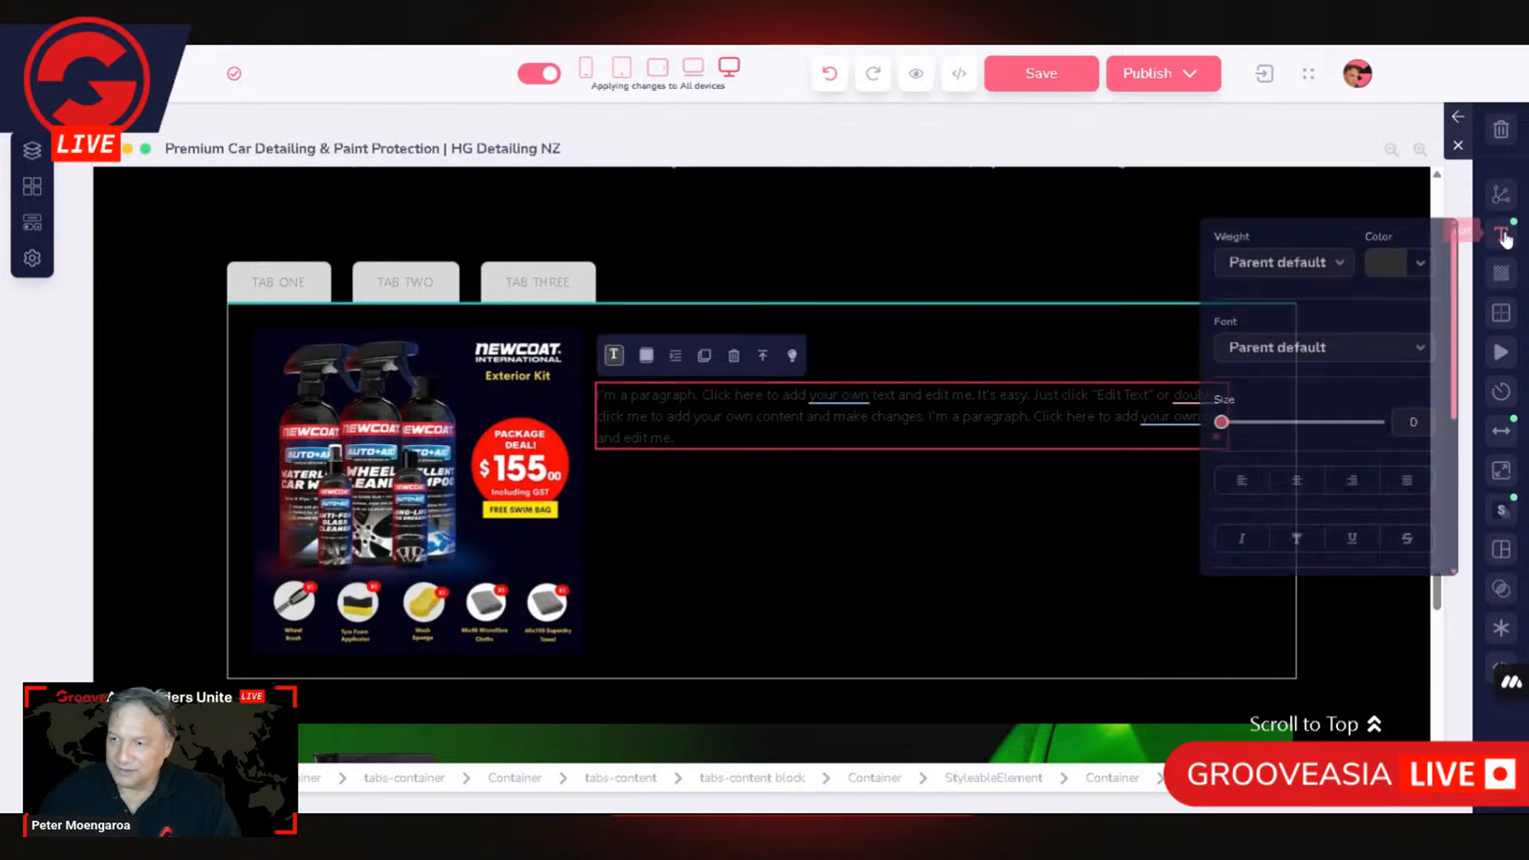
click(1401, 262)
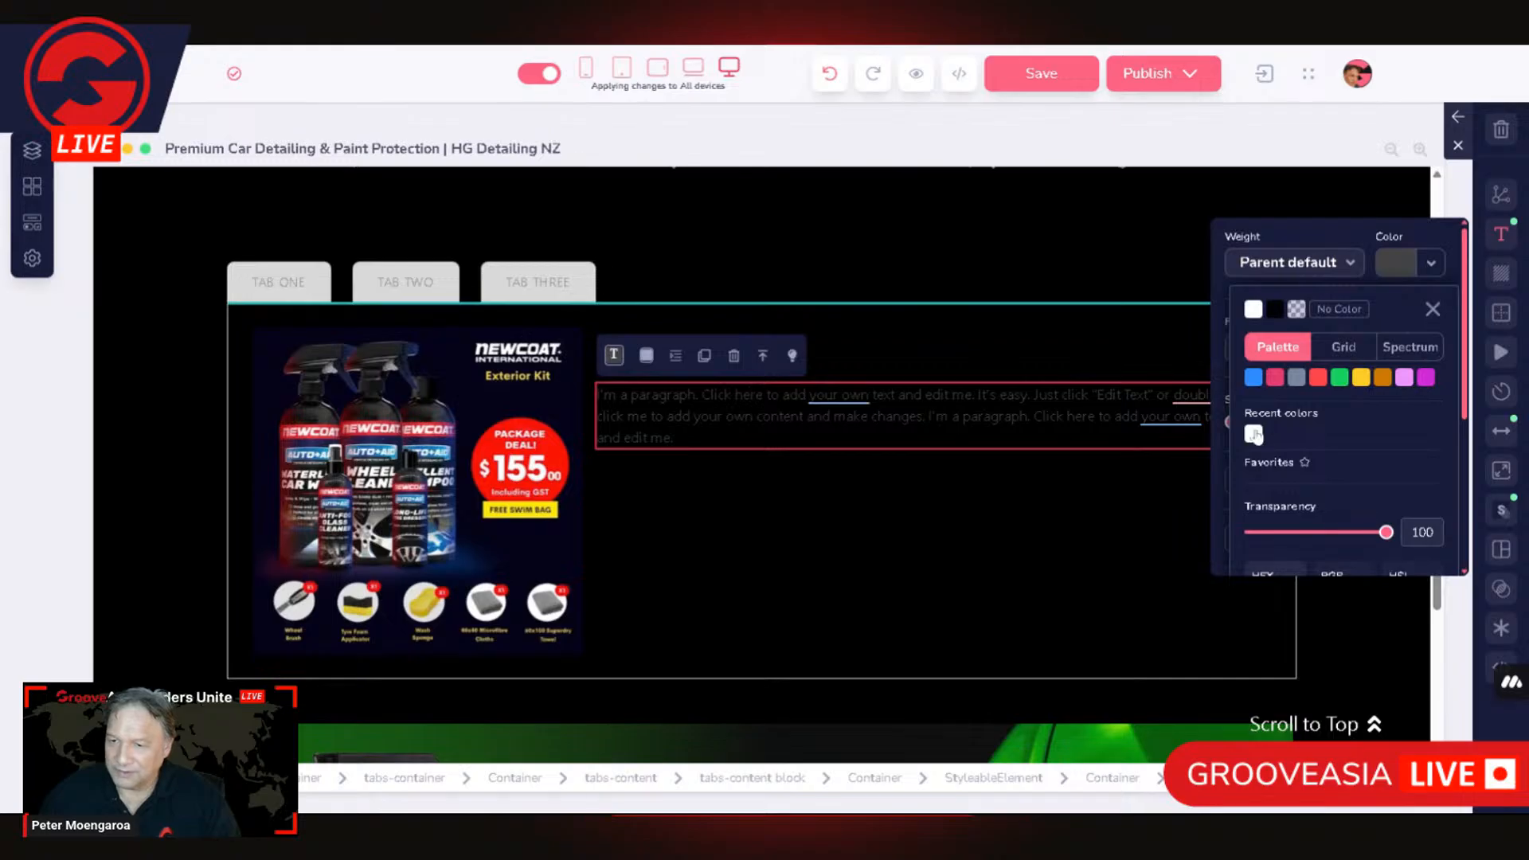
click(1254, 434)
Step: Set the text colour of the SERVICE TWO heading to white
double_click(737, 351)
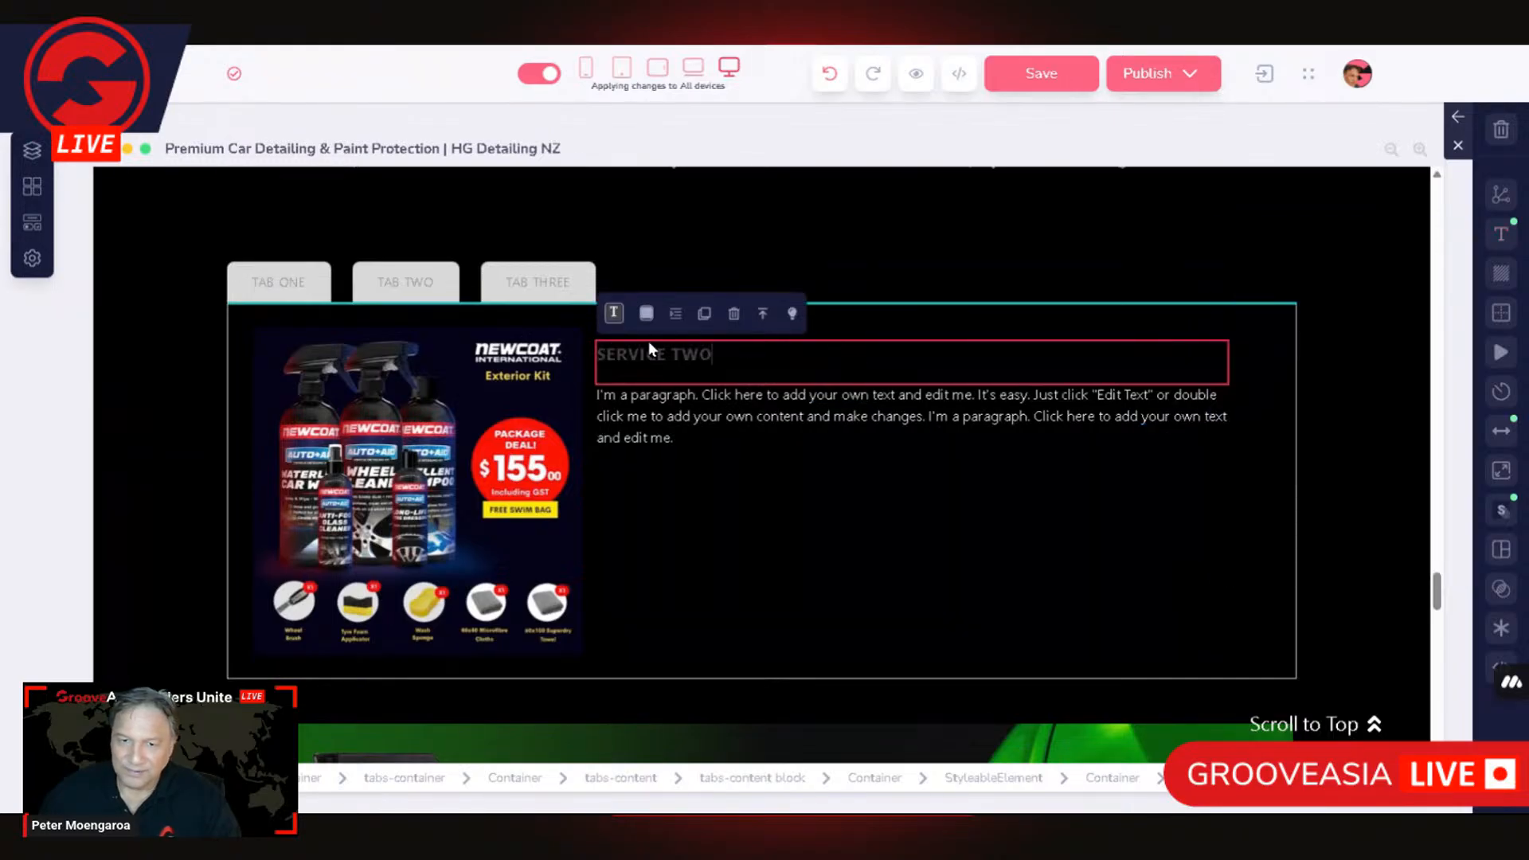
click(1503, 236)
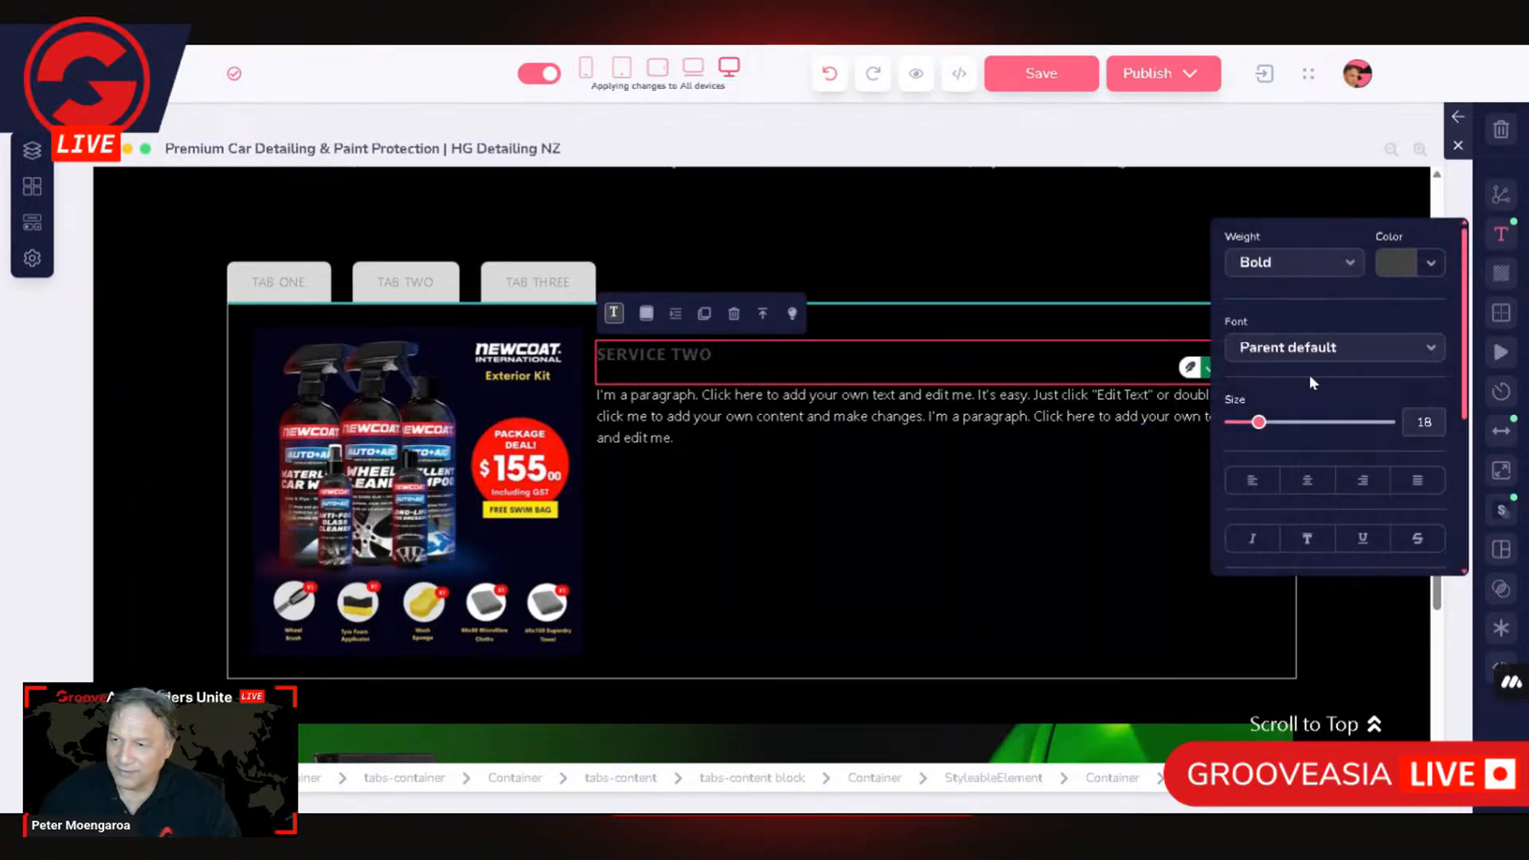
click(1400, 269)
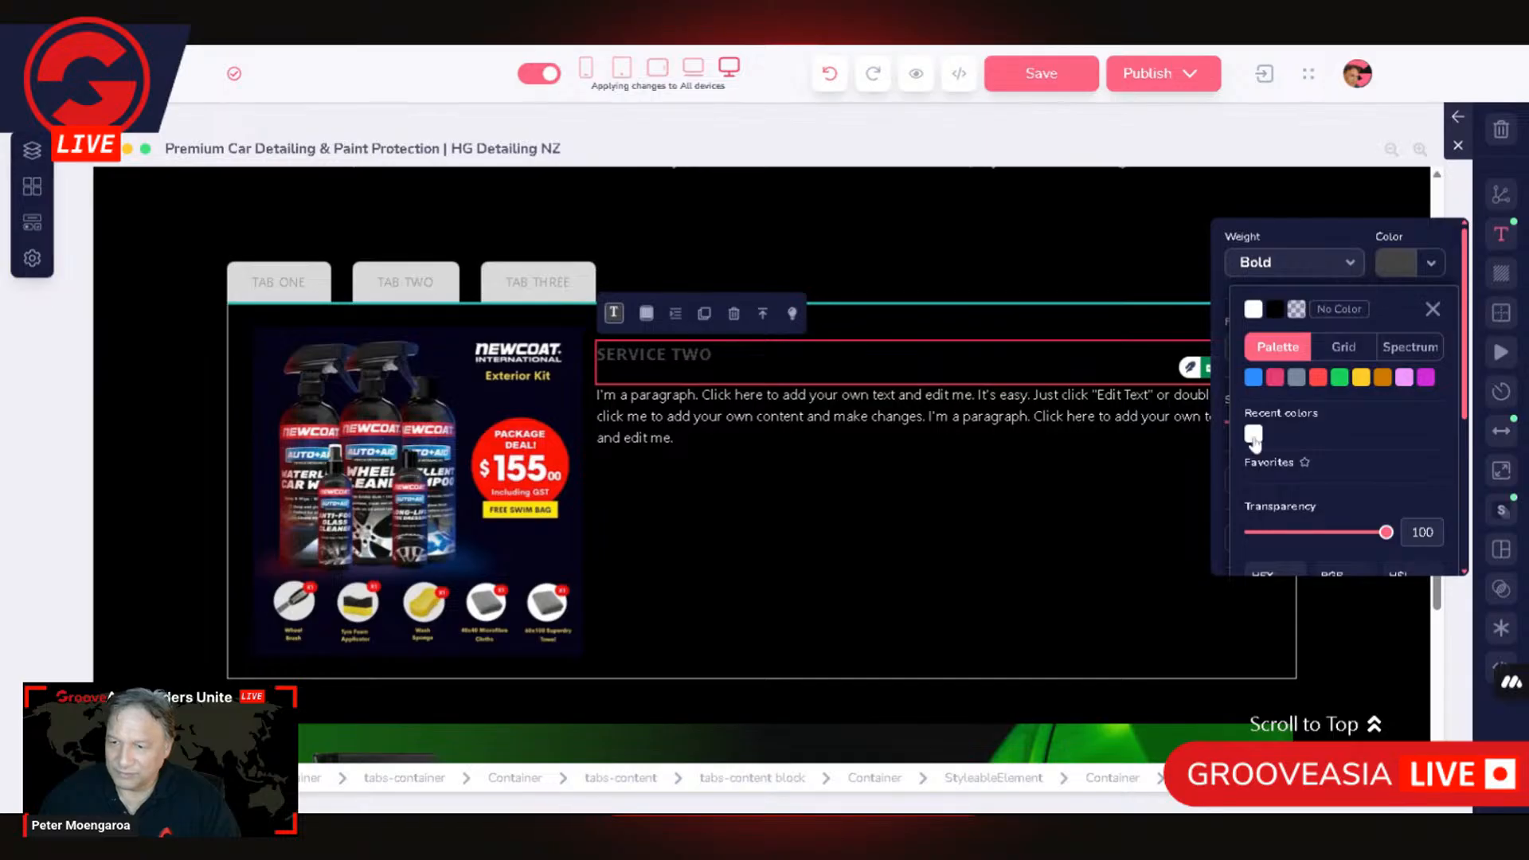
click(1254, 434)
click(1475, 317)
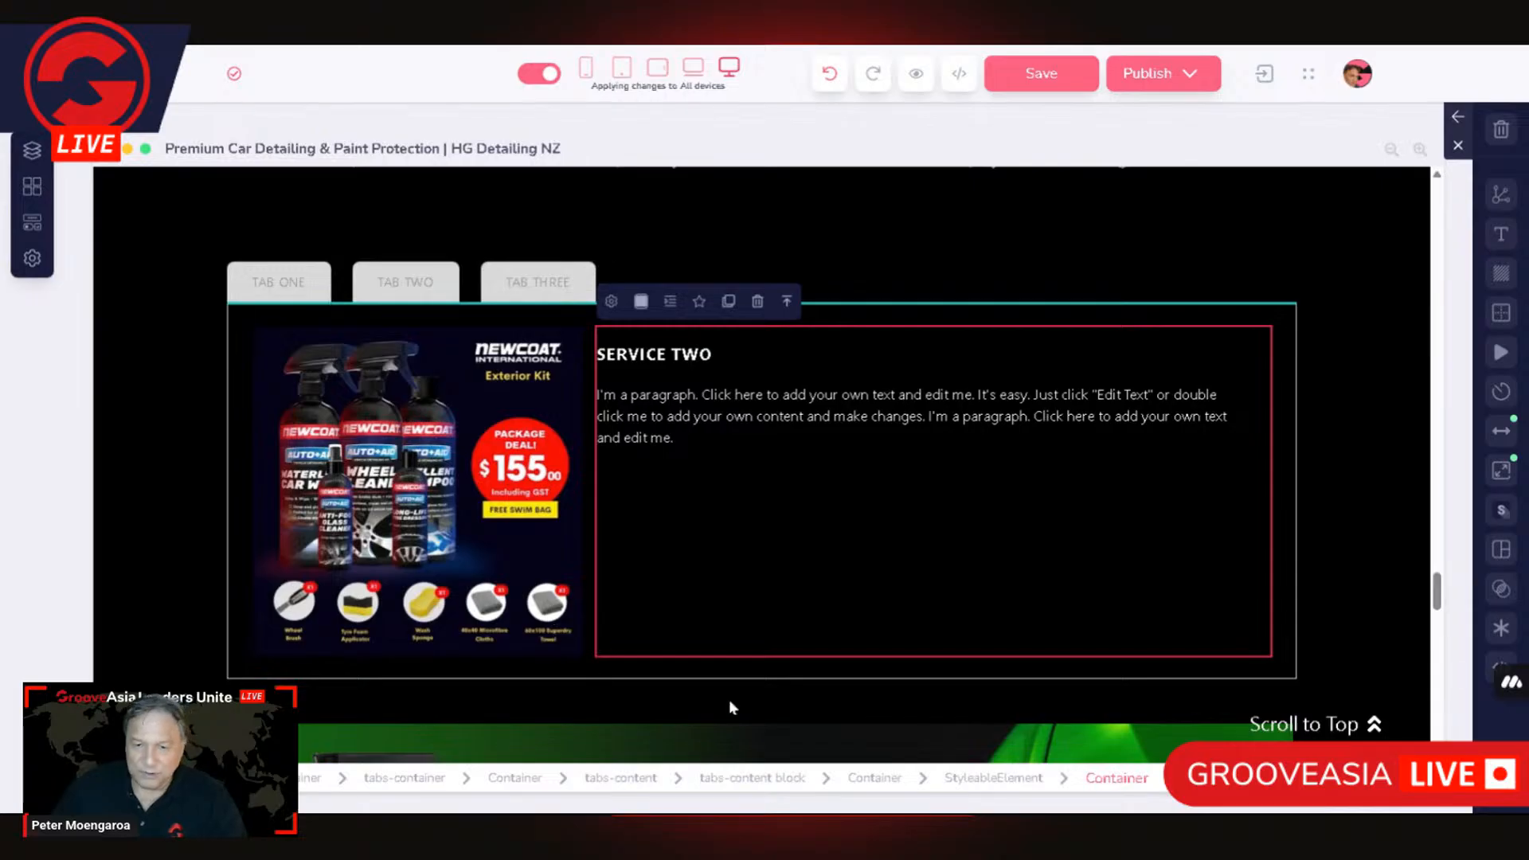
Step: Review which tab head Tab content 2 is linked to in the tabs-content settings, then update and close them
click(643, 787)
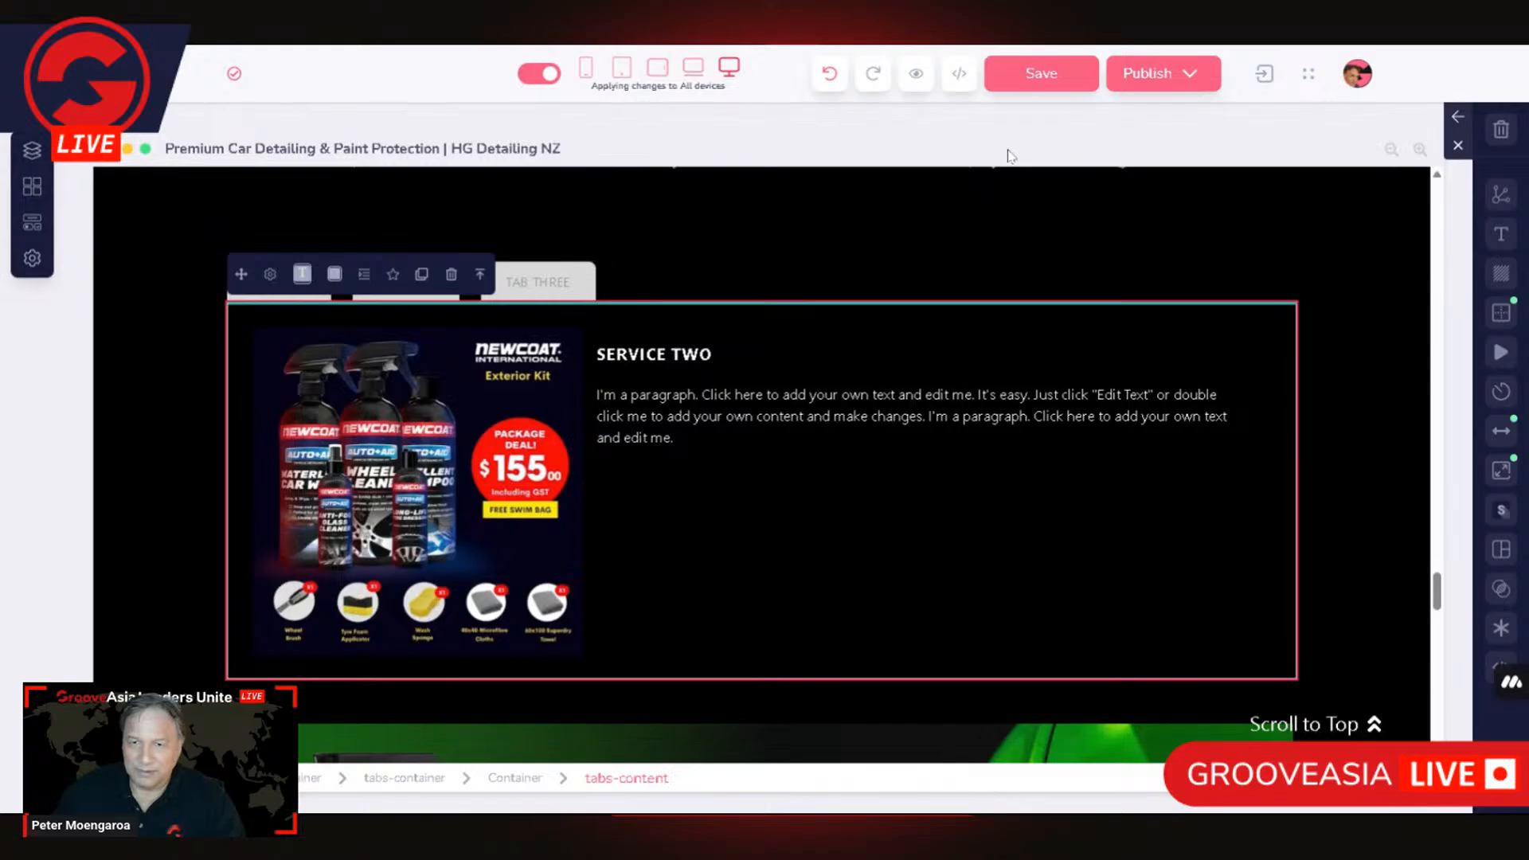
click(1379, 562)
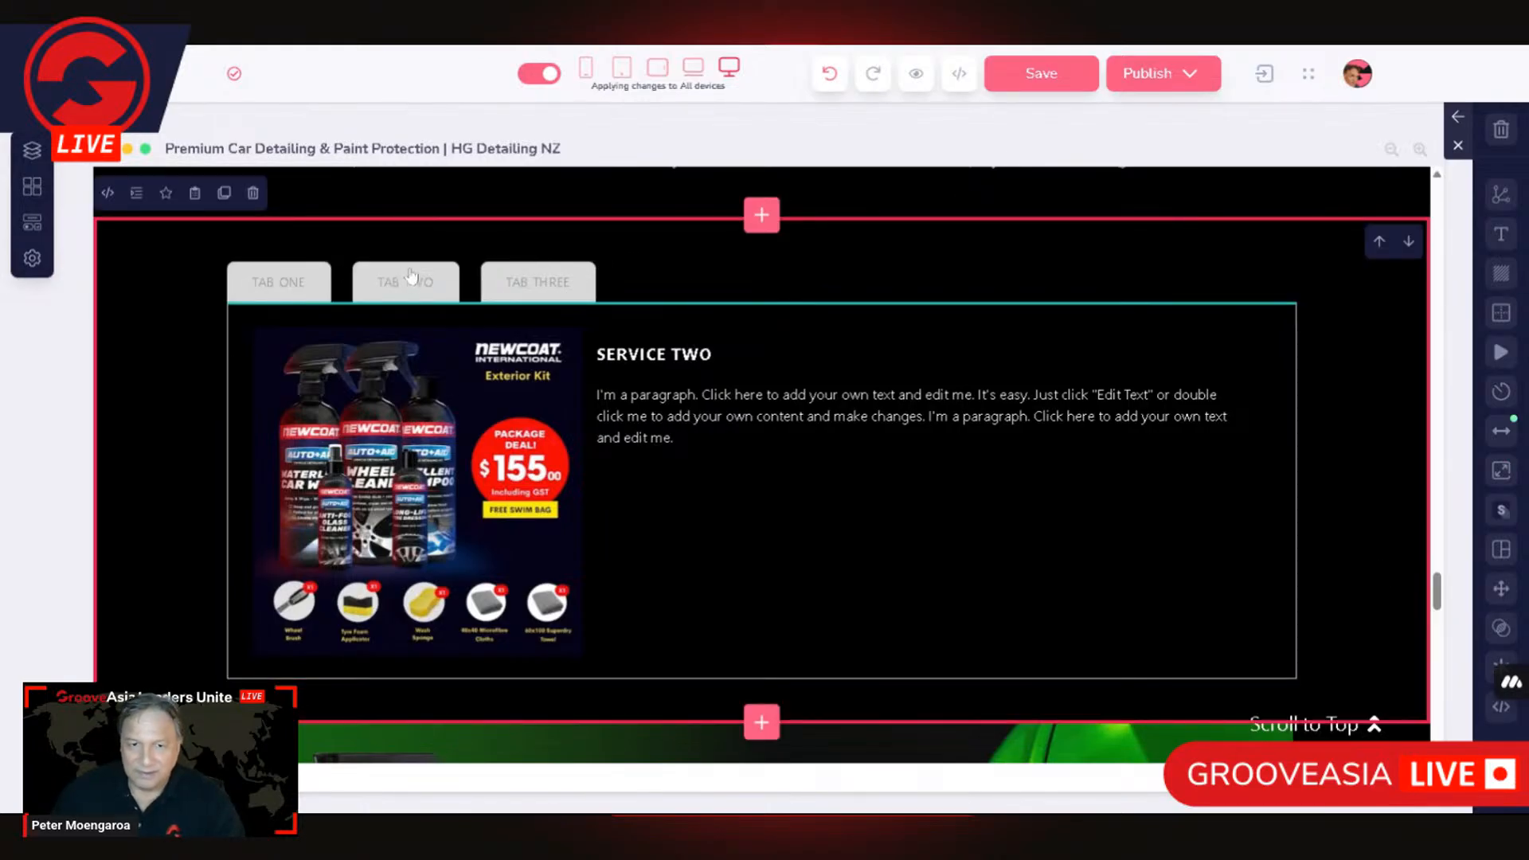
click(1070, 313)
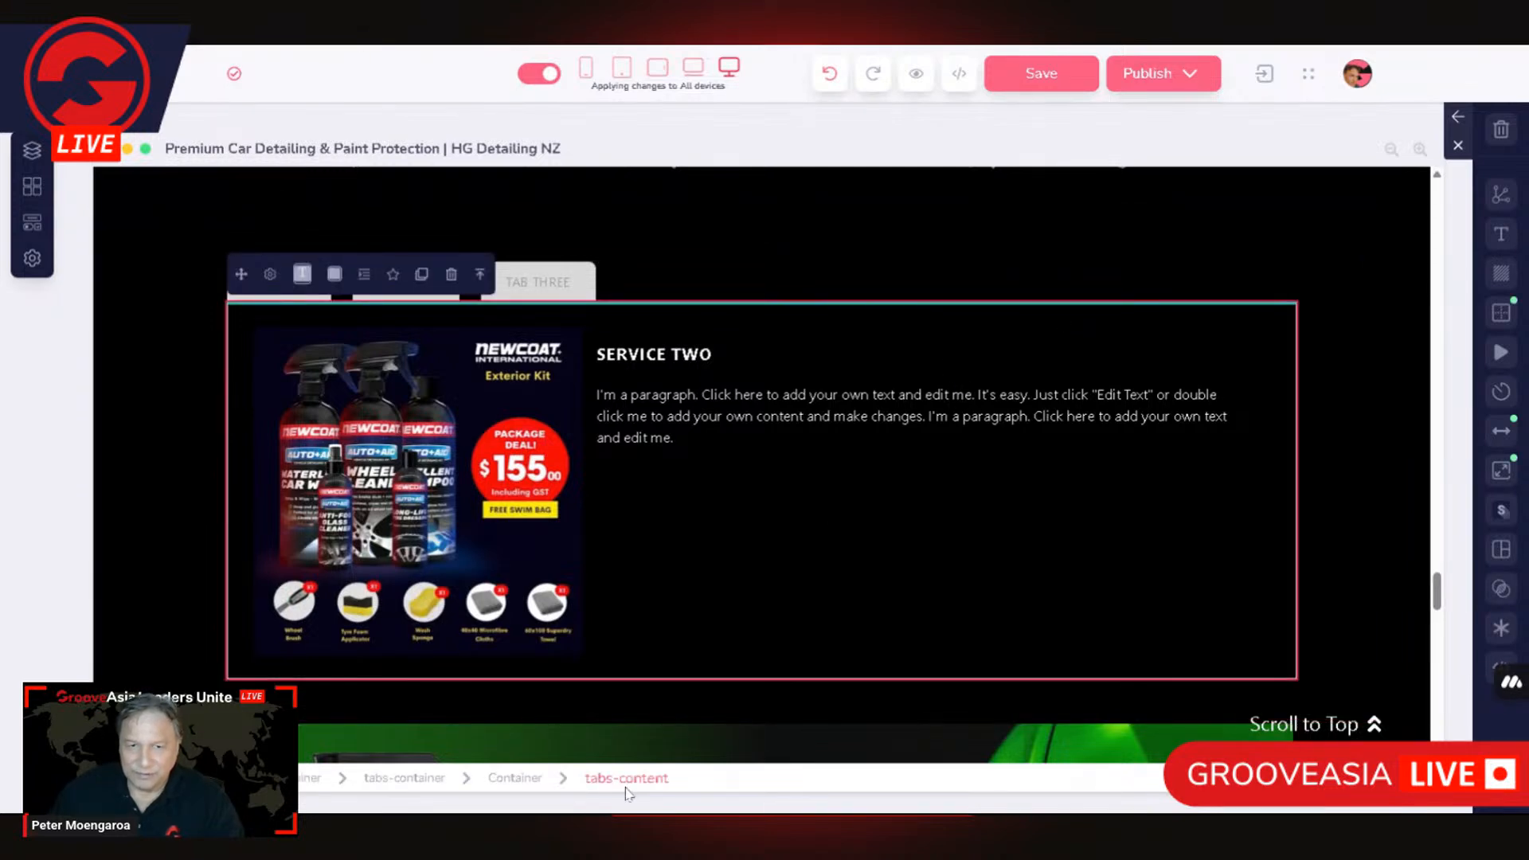
click(270, 274)
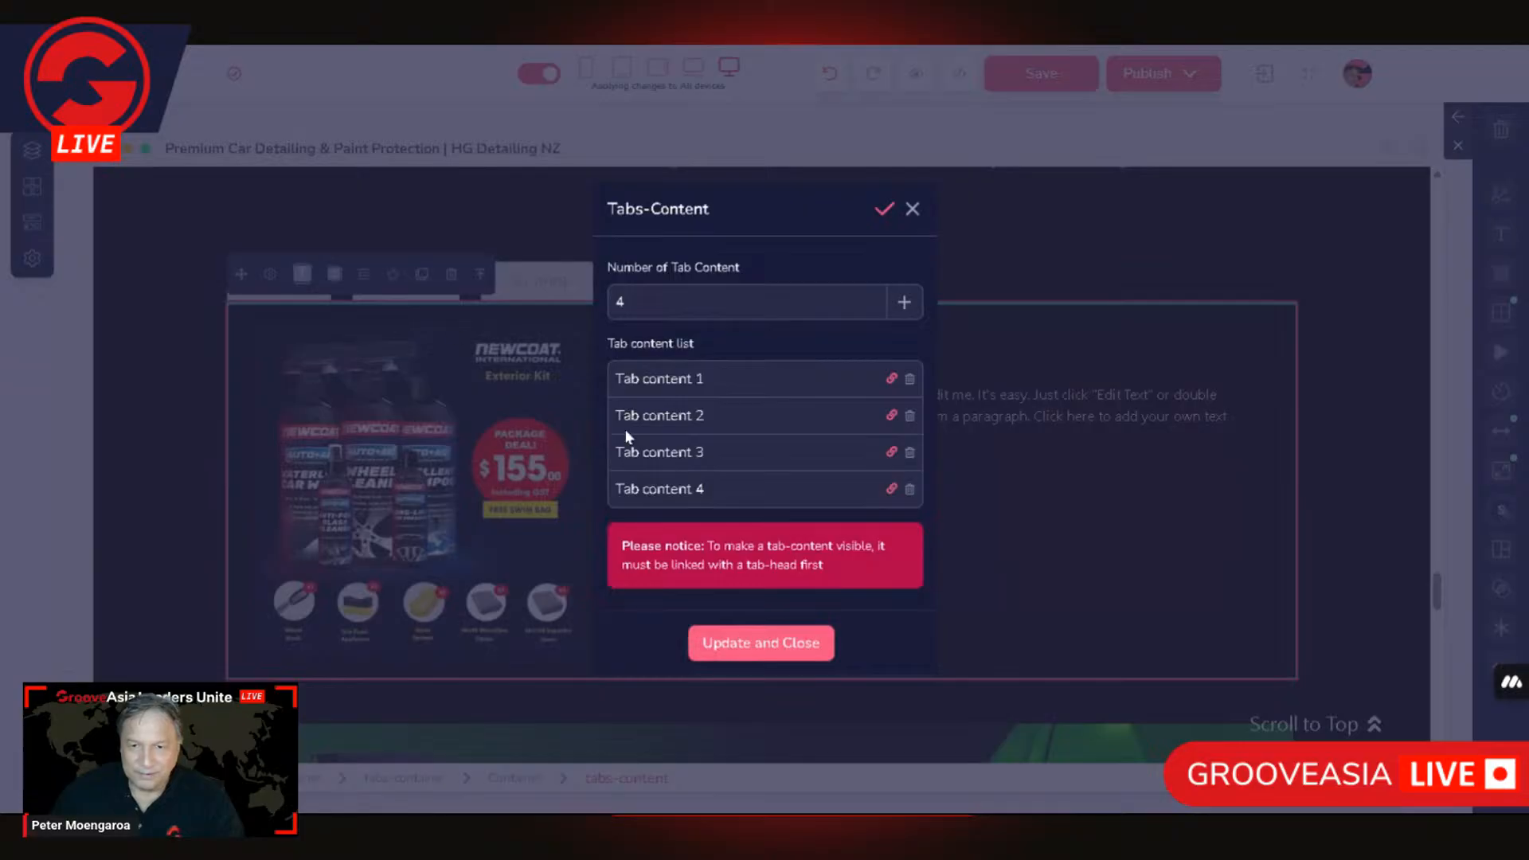
click(891, 415)
scroll(818, 476, down, 2)
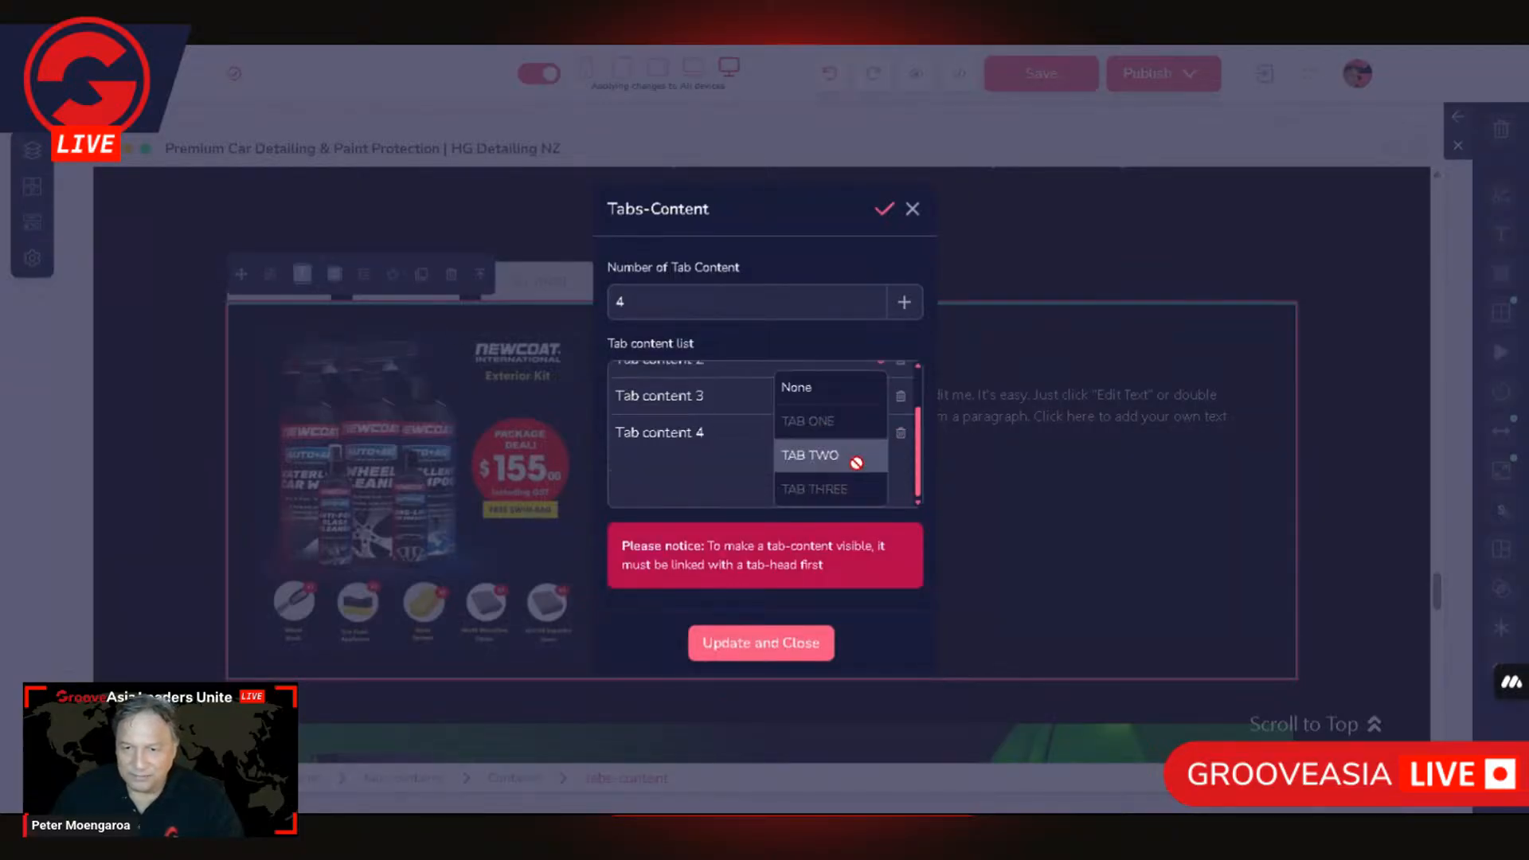
click(806, 461)
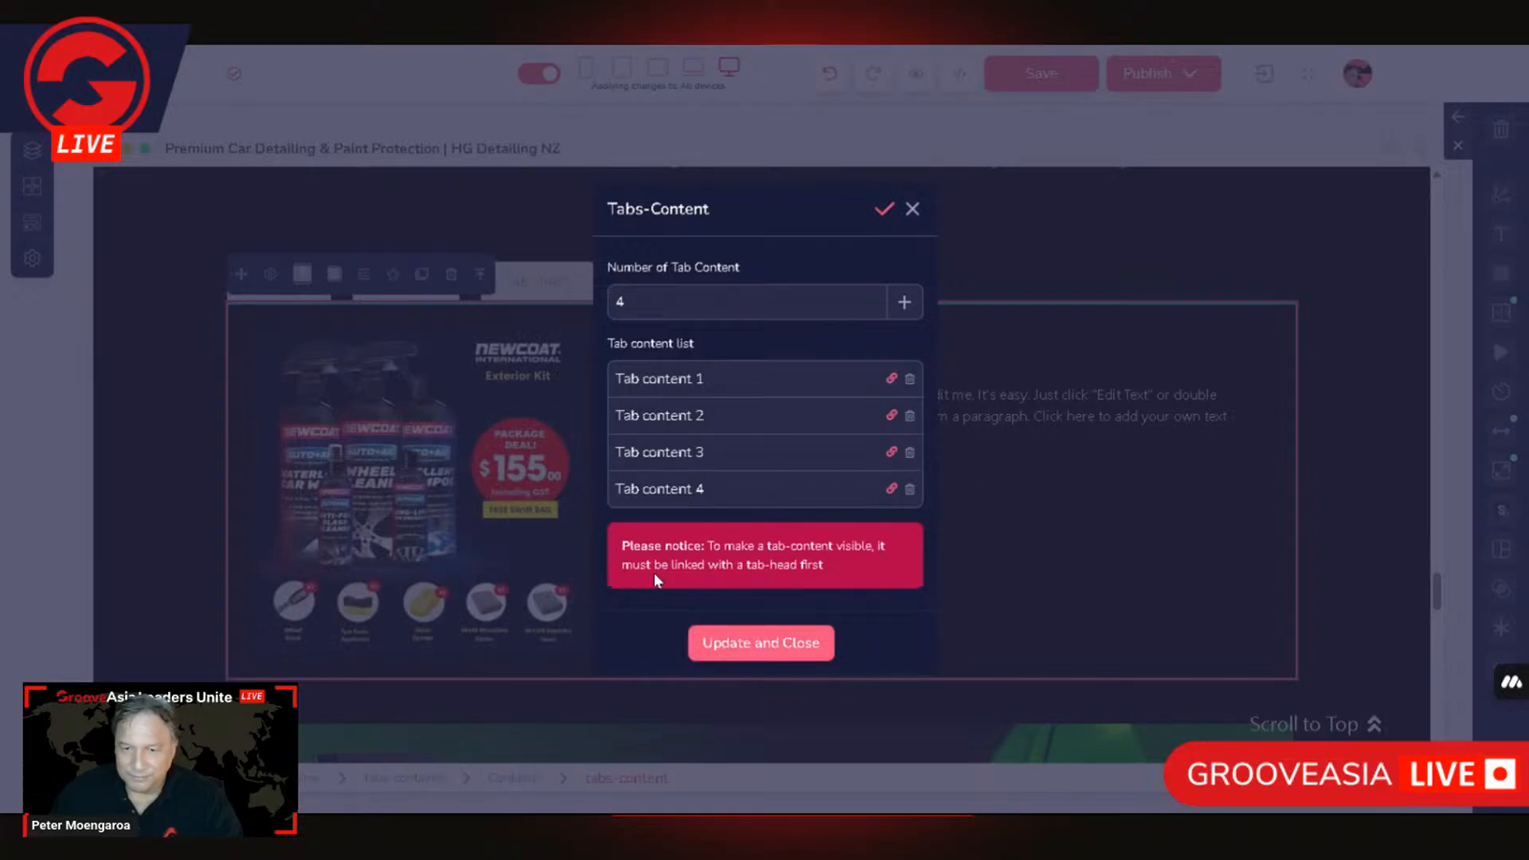
click(782, 642)
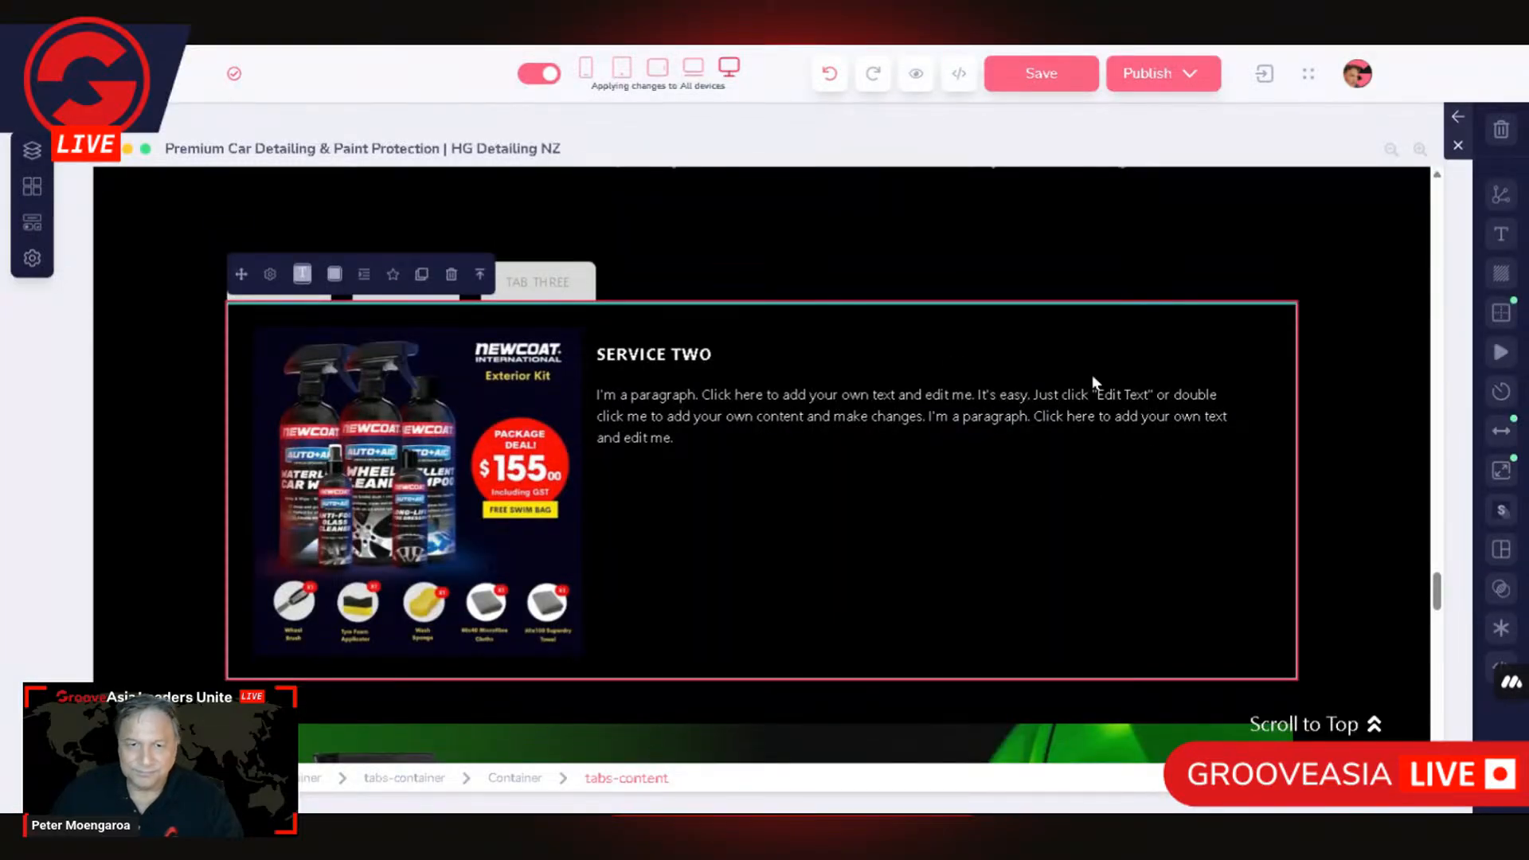
Step: Switch to TAB THREE and open the image library for its 600 x 600 placeholder image
click(551, 286)
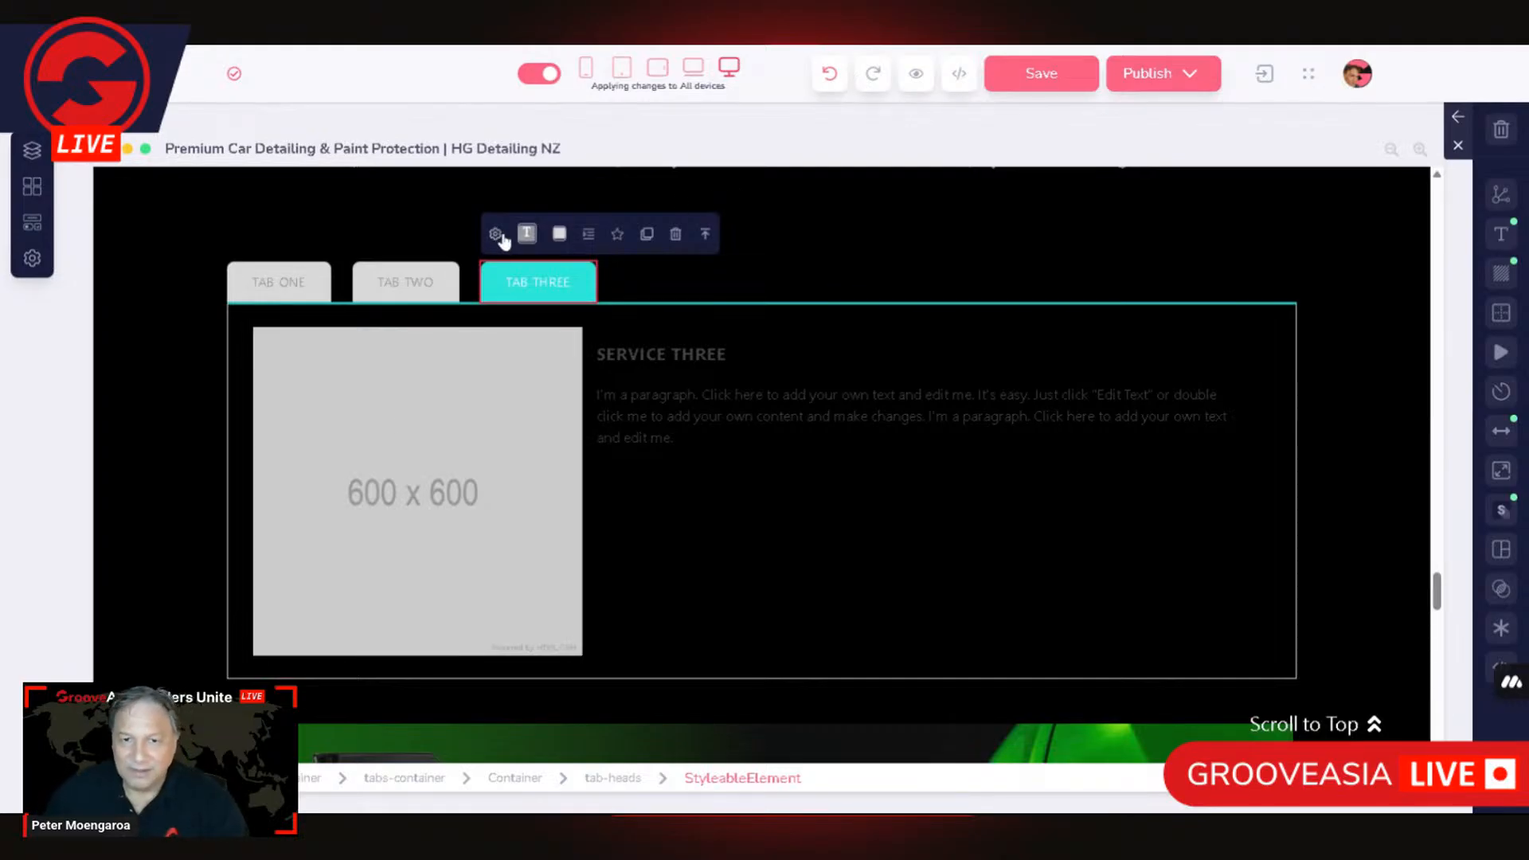
click(500, 469)
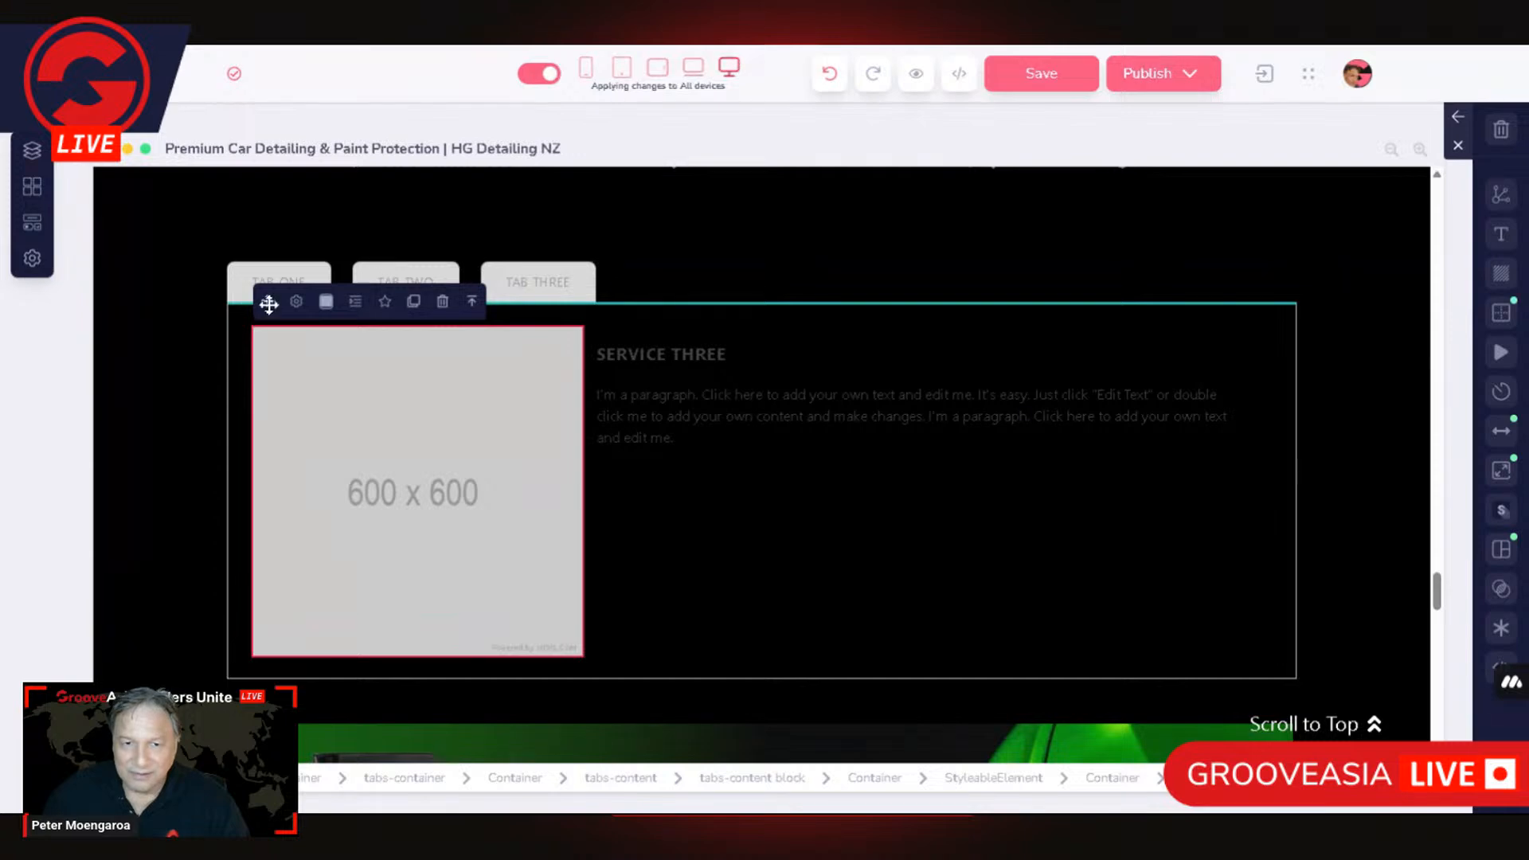
click(296, 301)
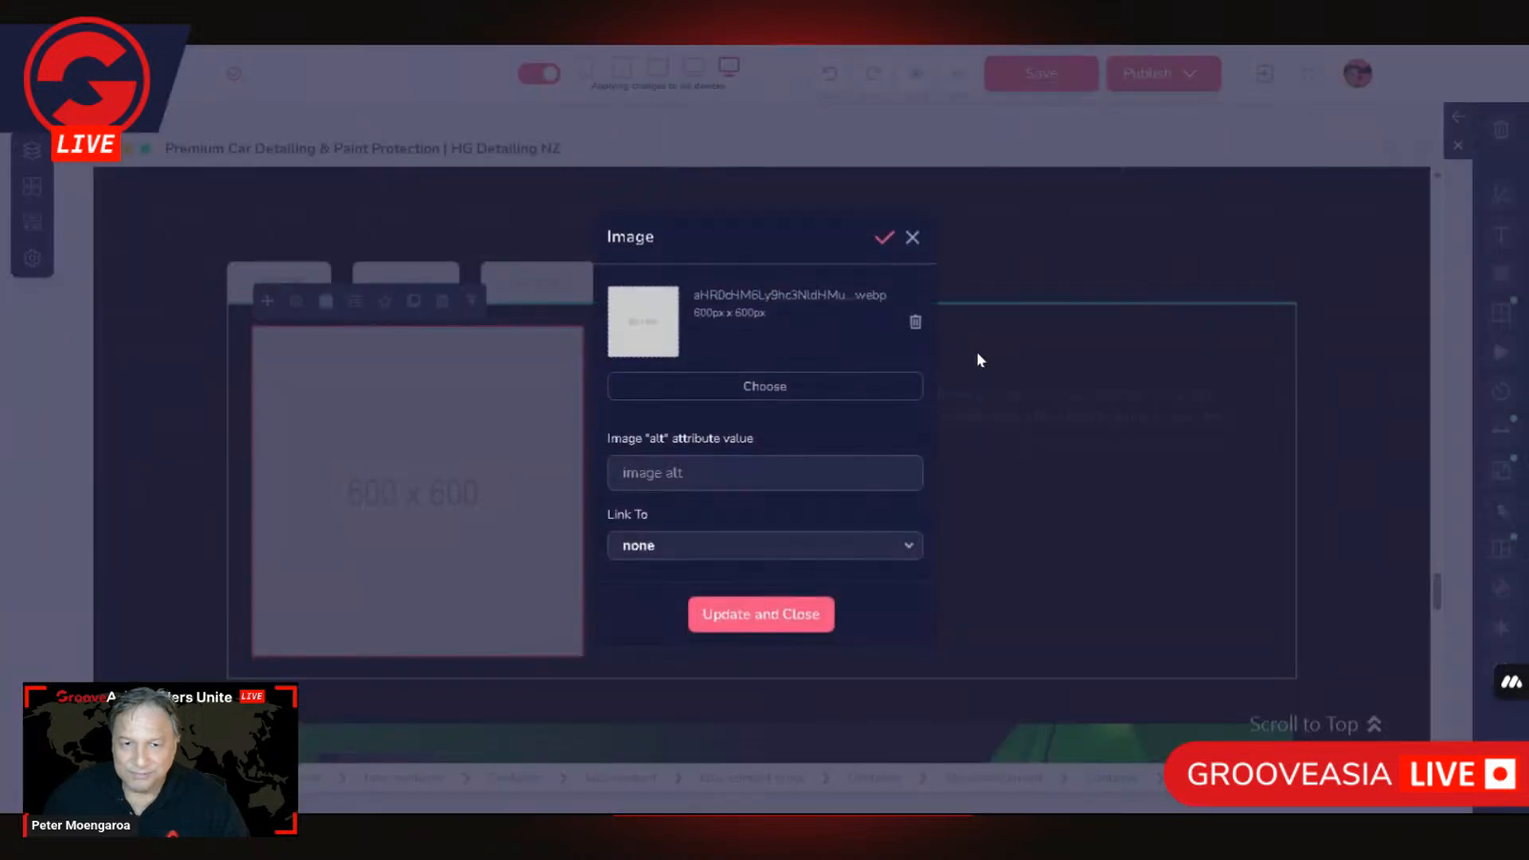
click(806, 391)
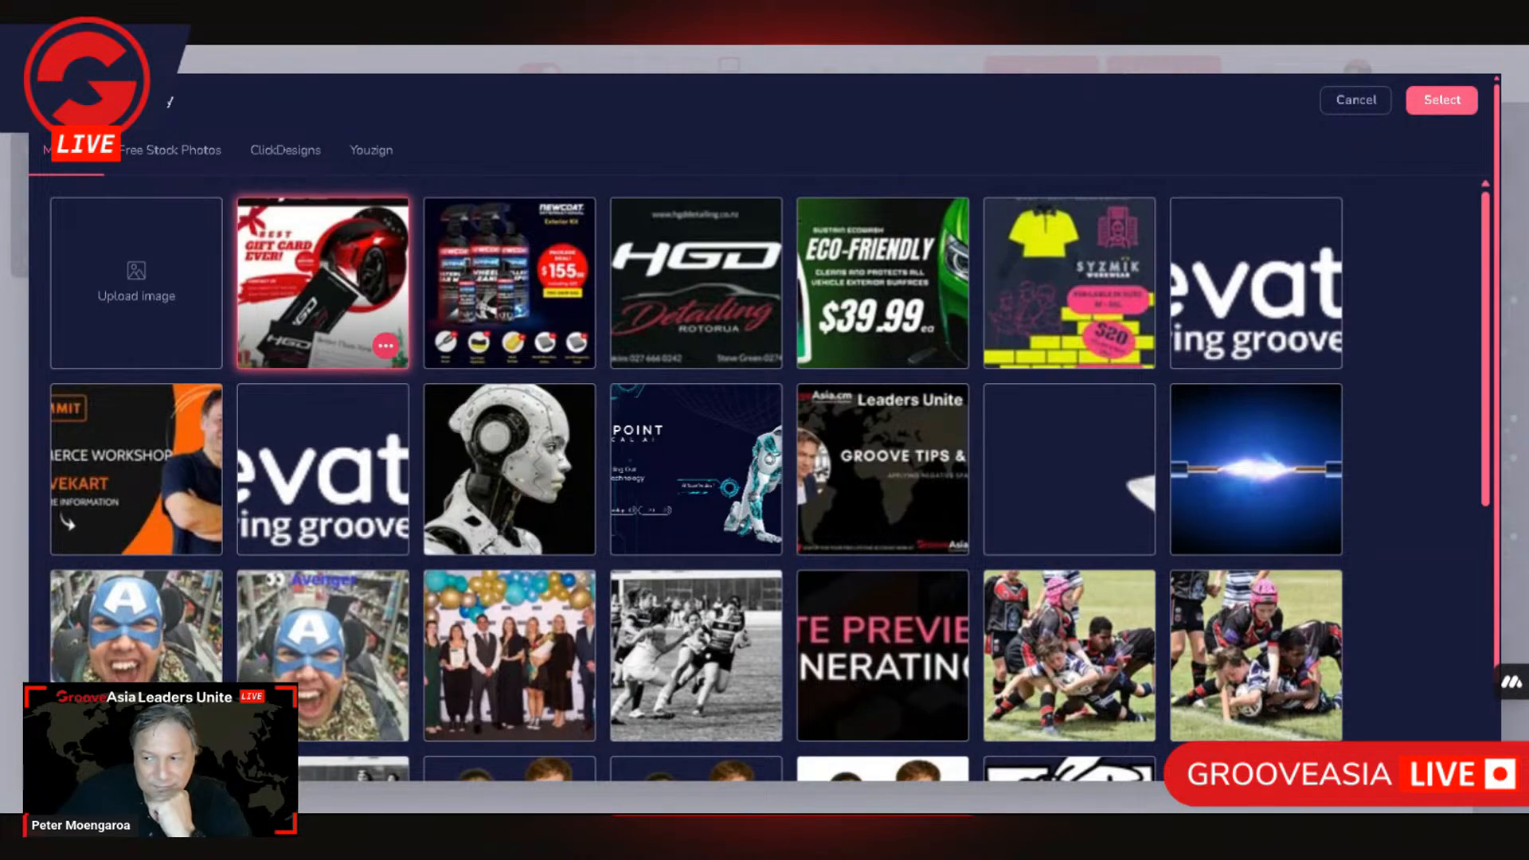
Step: Resize the HGD gift card image to a height of 600 px with locked proportions and apply it as TAB THREE's image
click(386, 348)
click(386, 275)
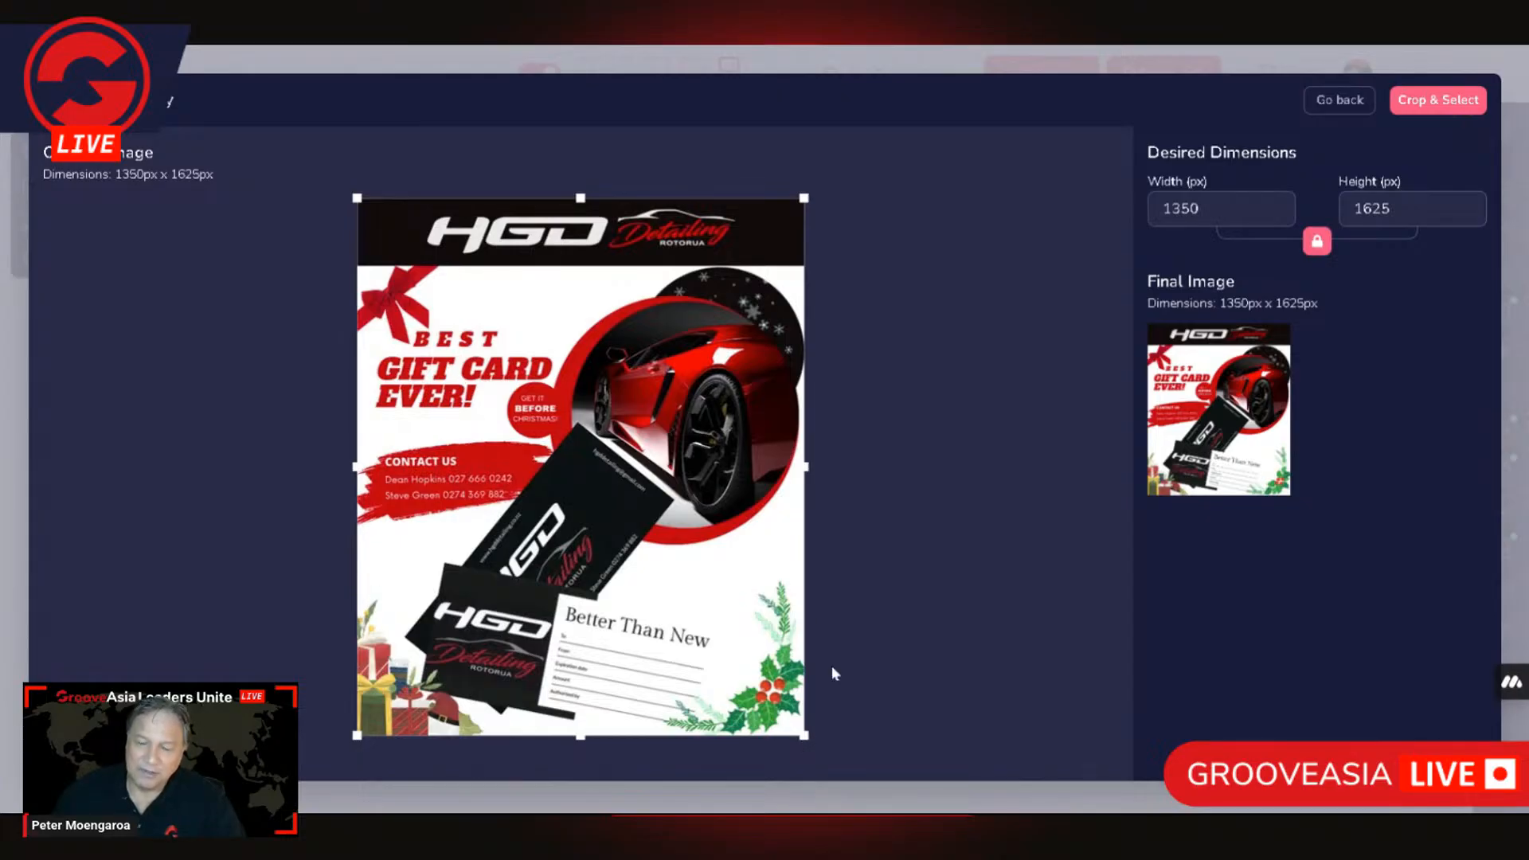
double_click(1182, 209)
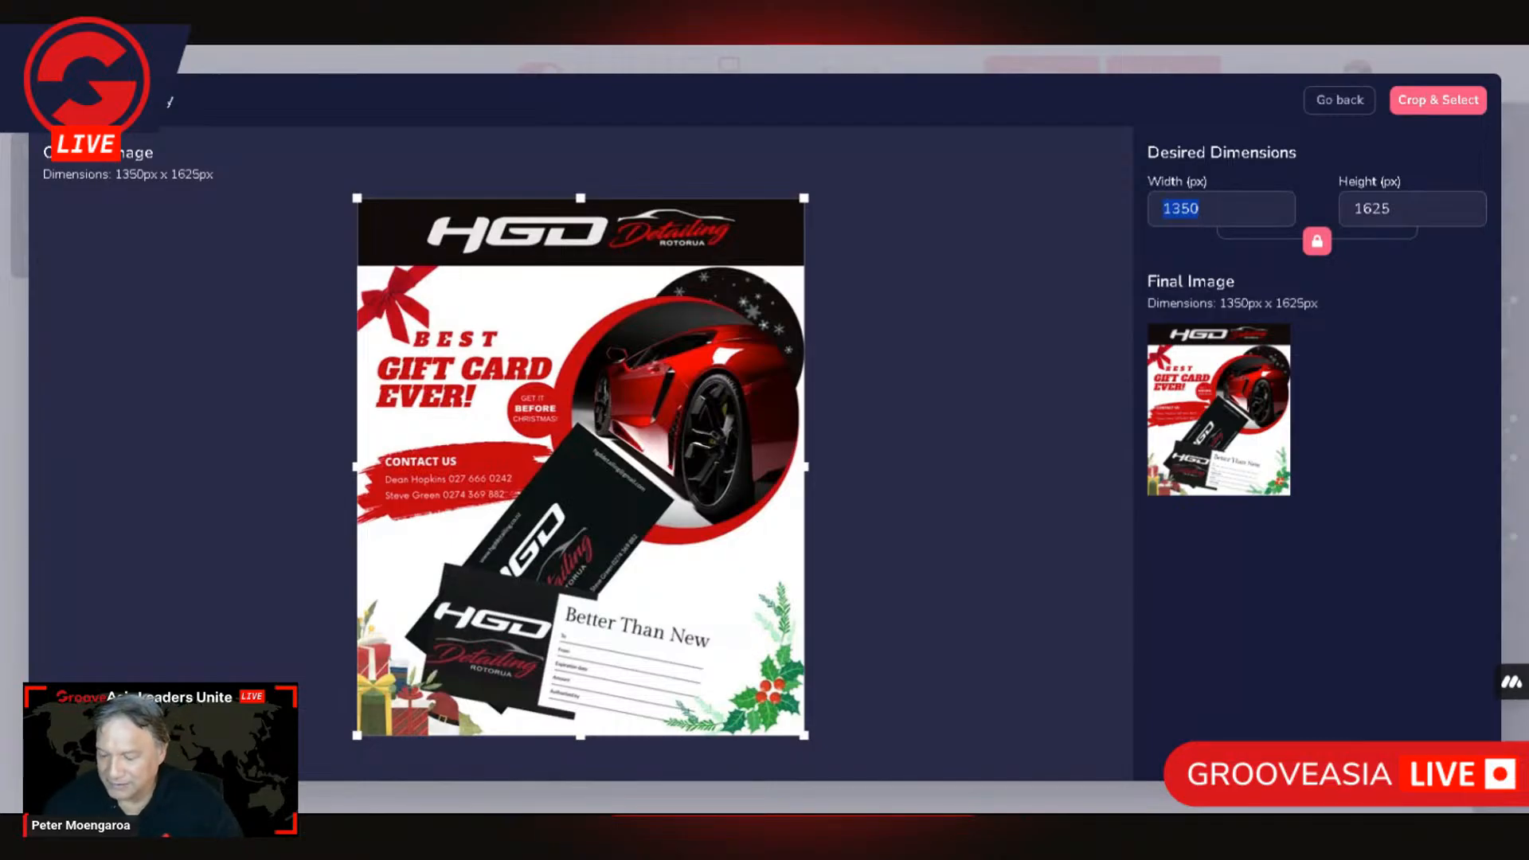
key(Tab)
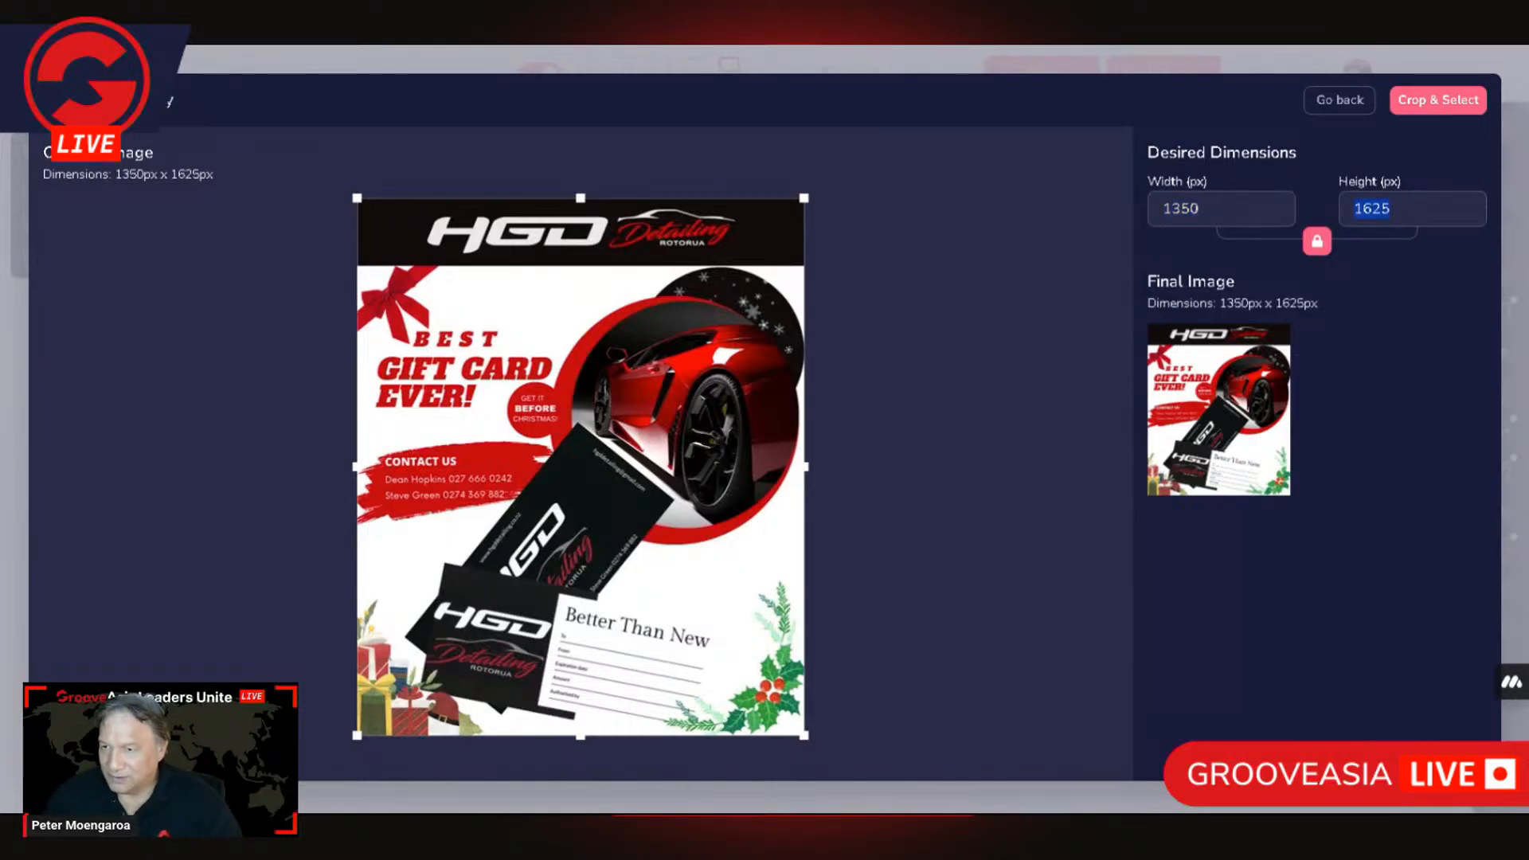
text(600)
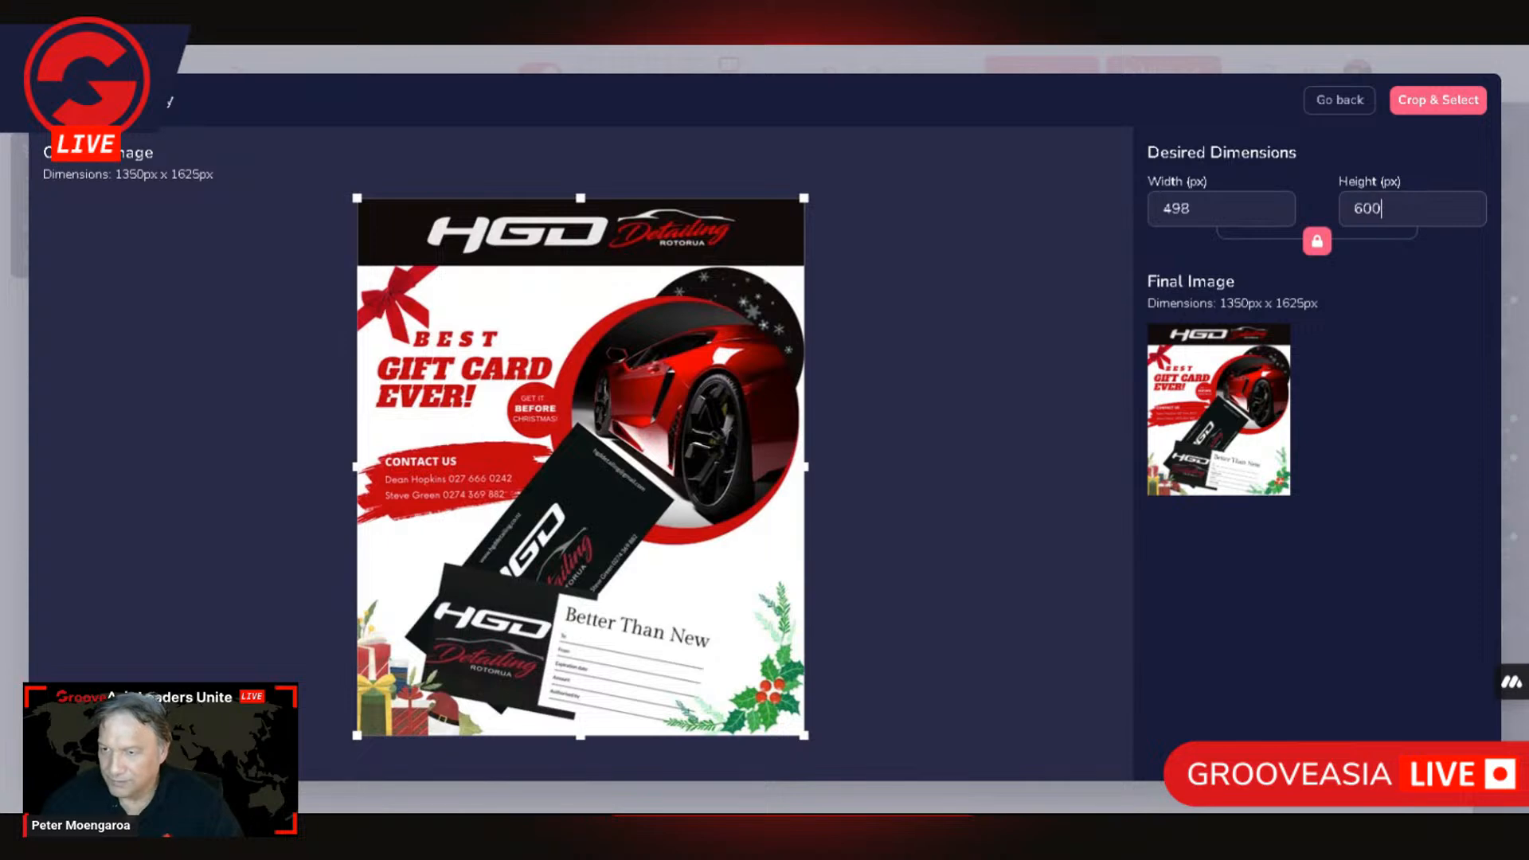
click(1433, 102)
click(846, 517)
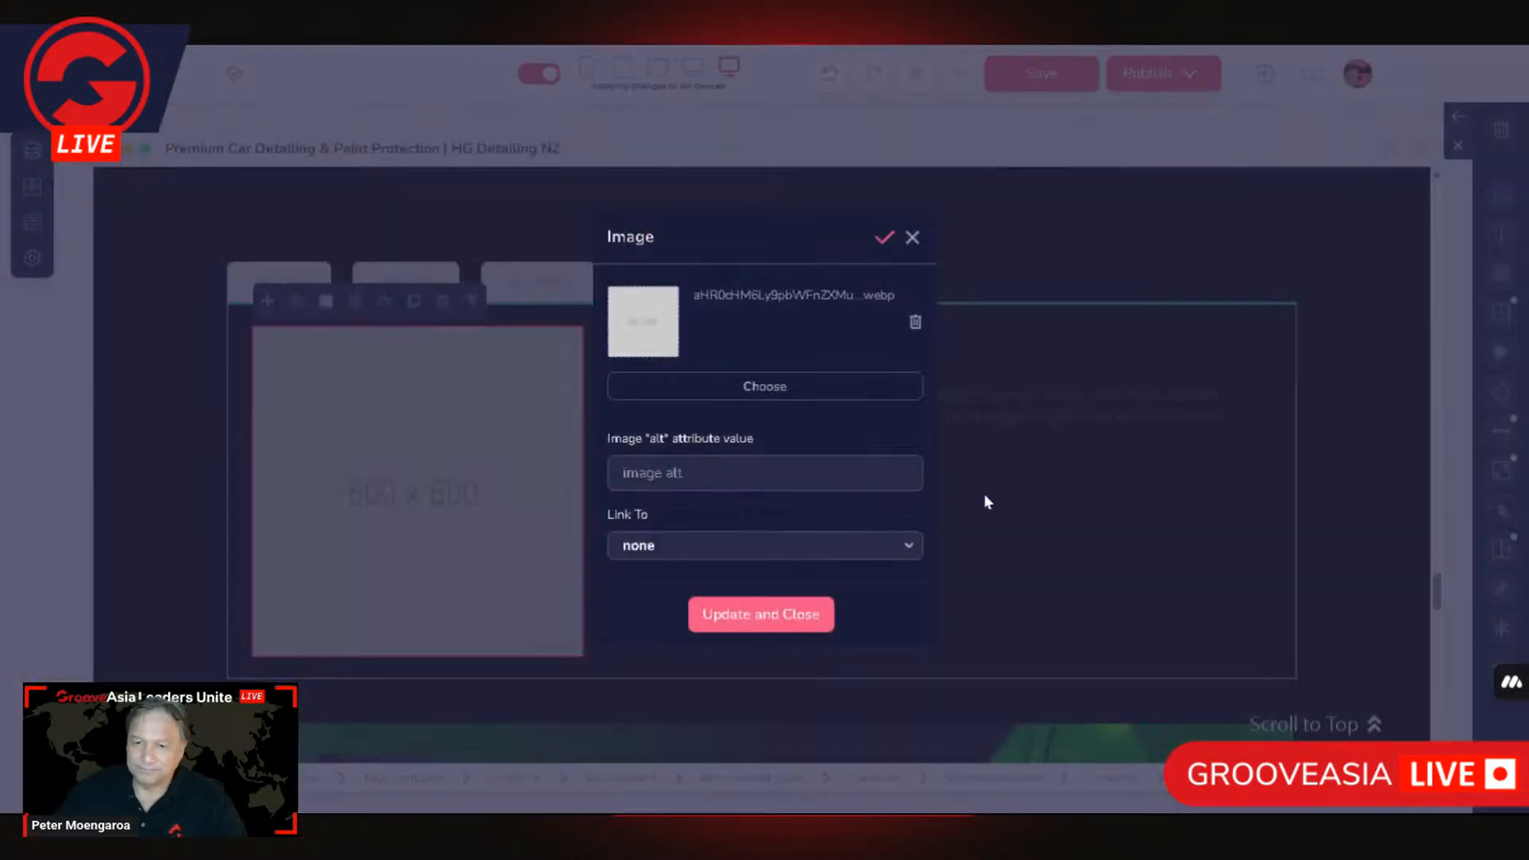
click(797, 621)
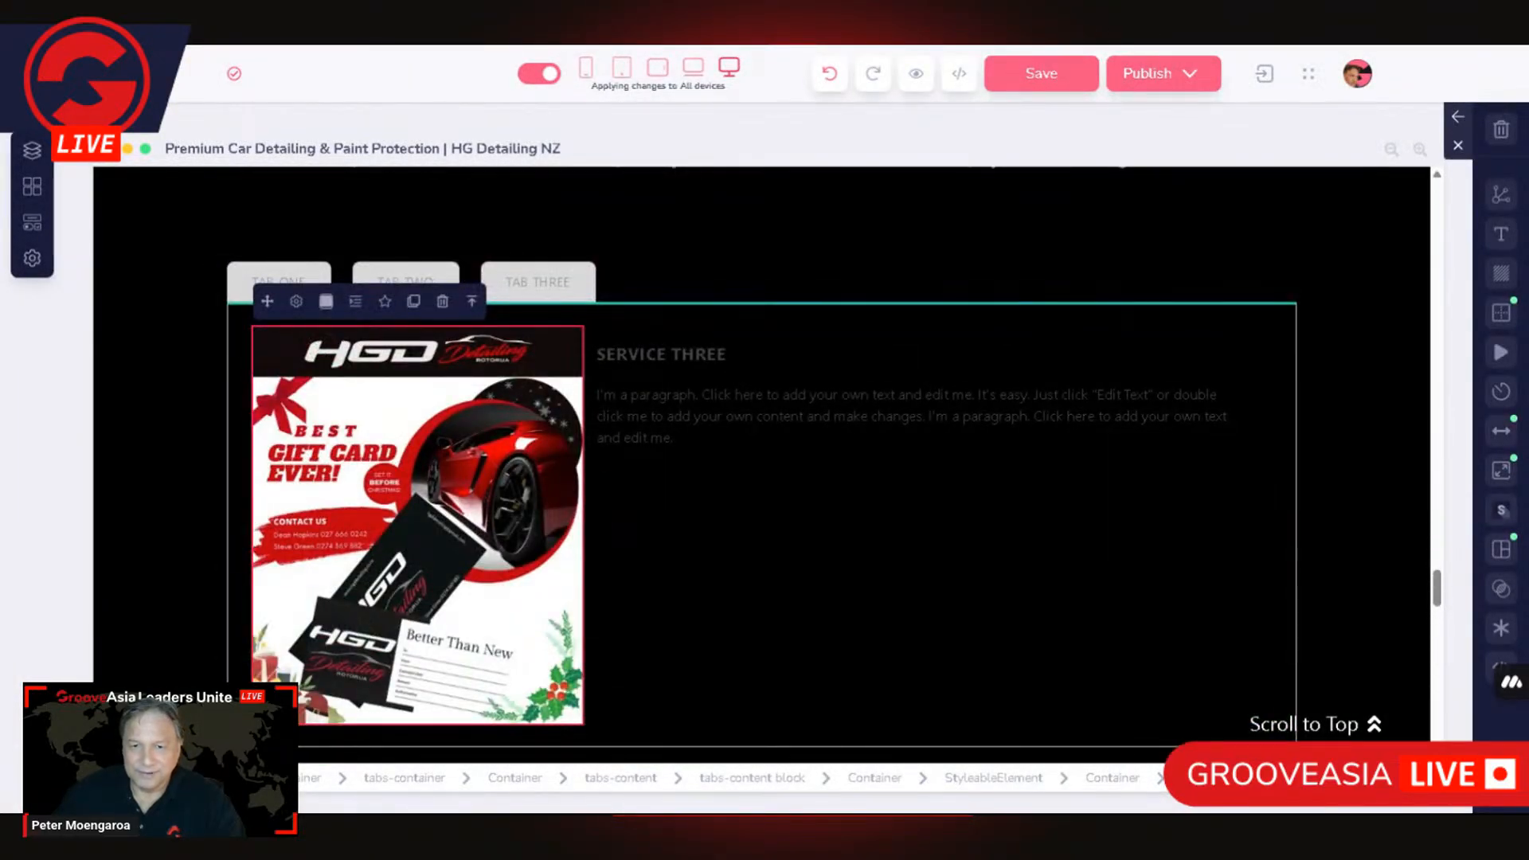
Step: Set the text colour of the SERVICE THREE heading to white
click(661, 355)
click(1502, 233)
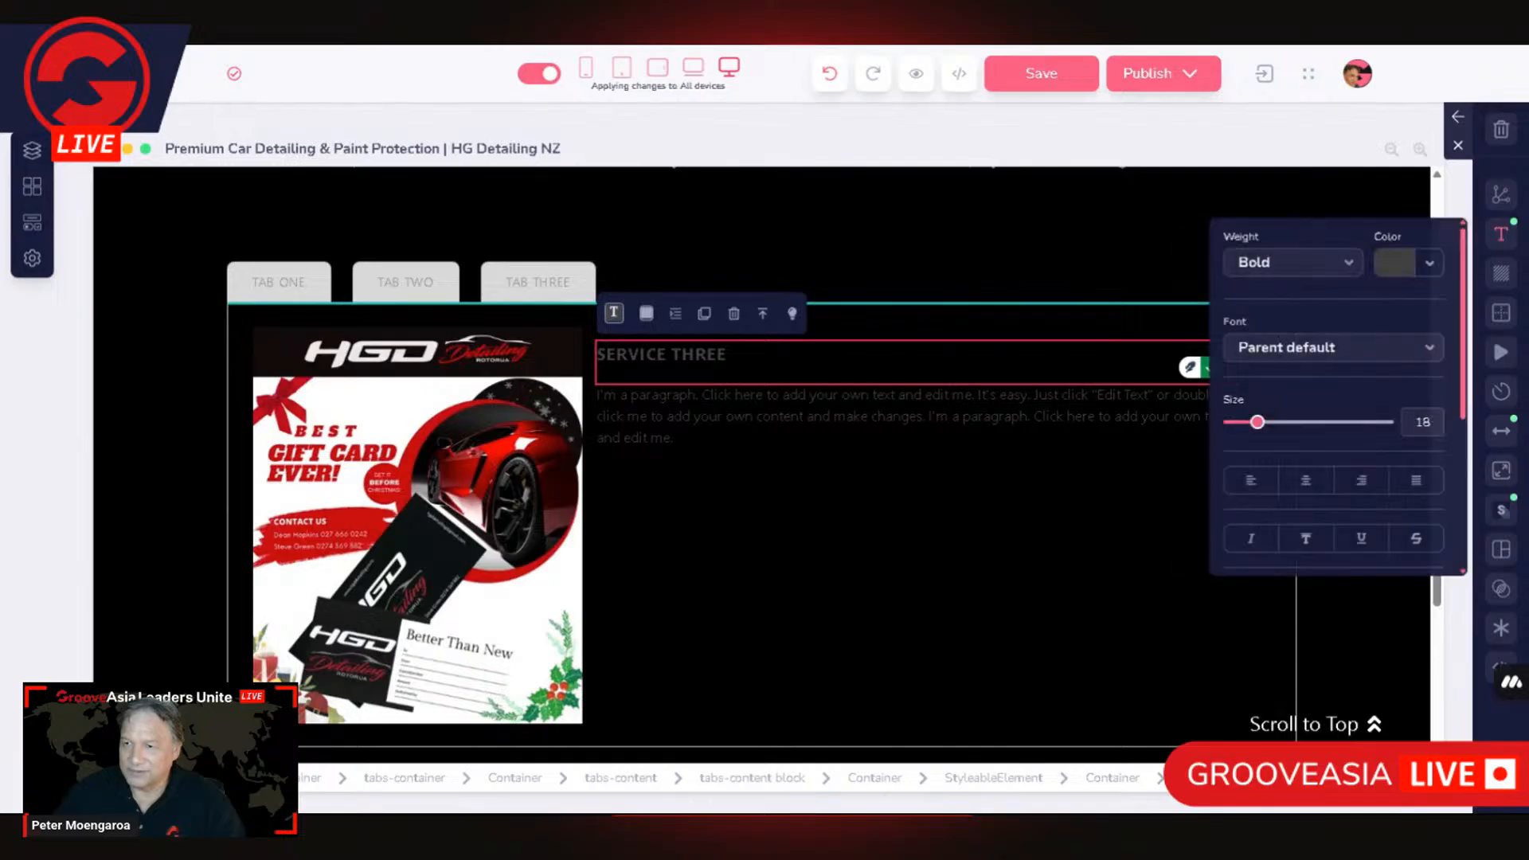
click(1396, 264)
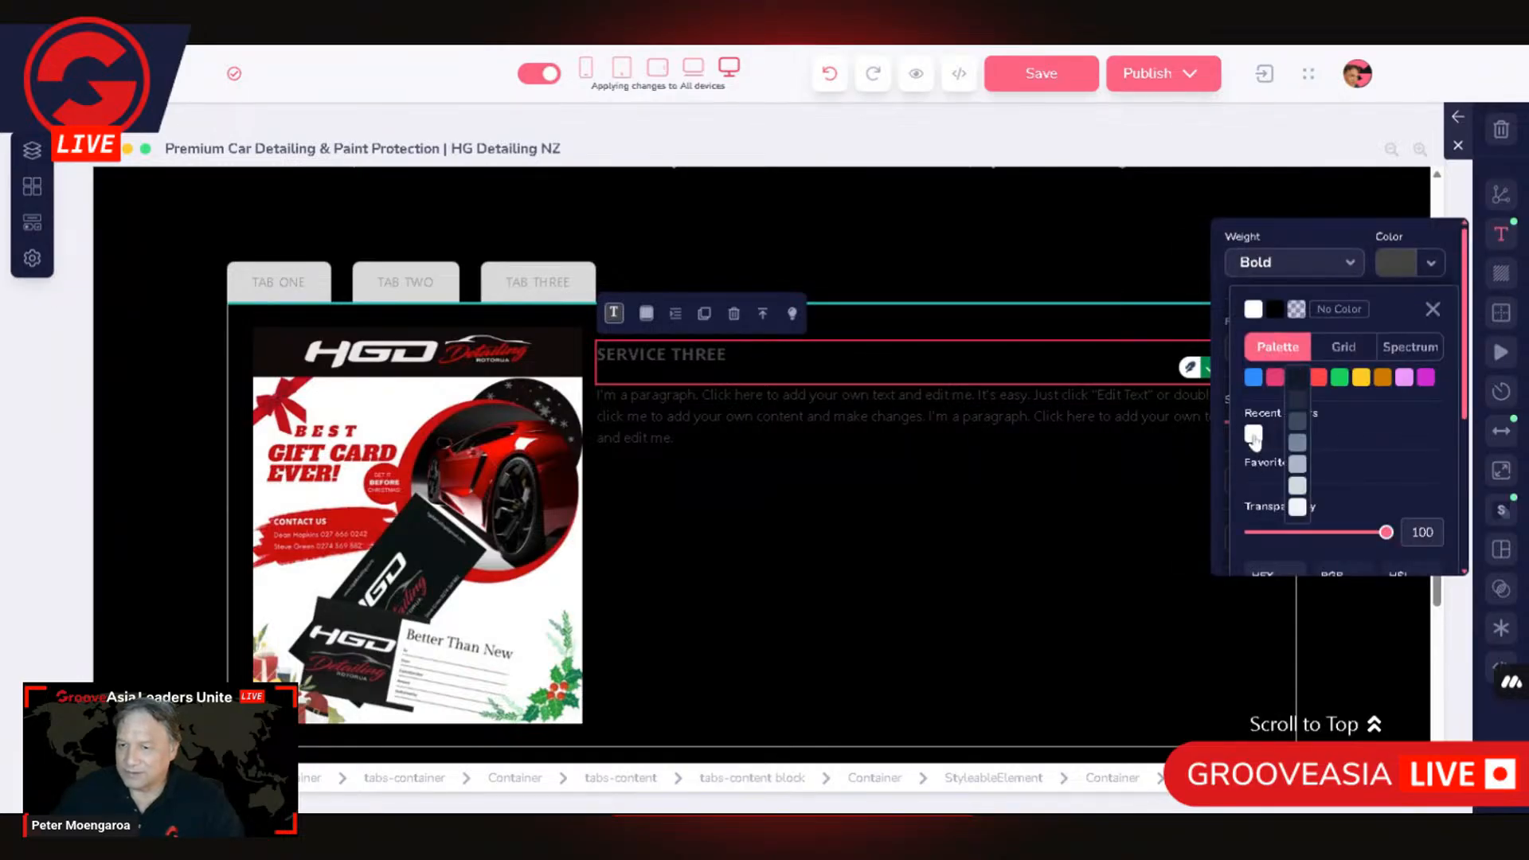
click(1254, 435)
Step: Set the text colour of the paragraph below the SERVICE THREE heading to white
click(1154, 418)
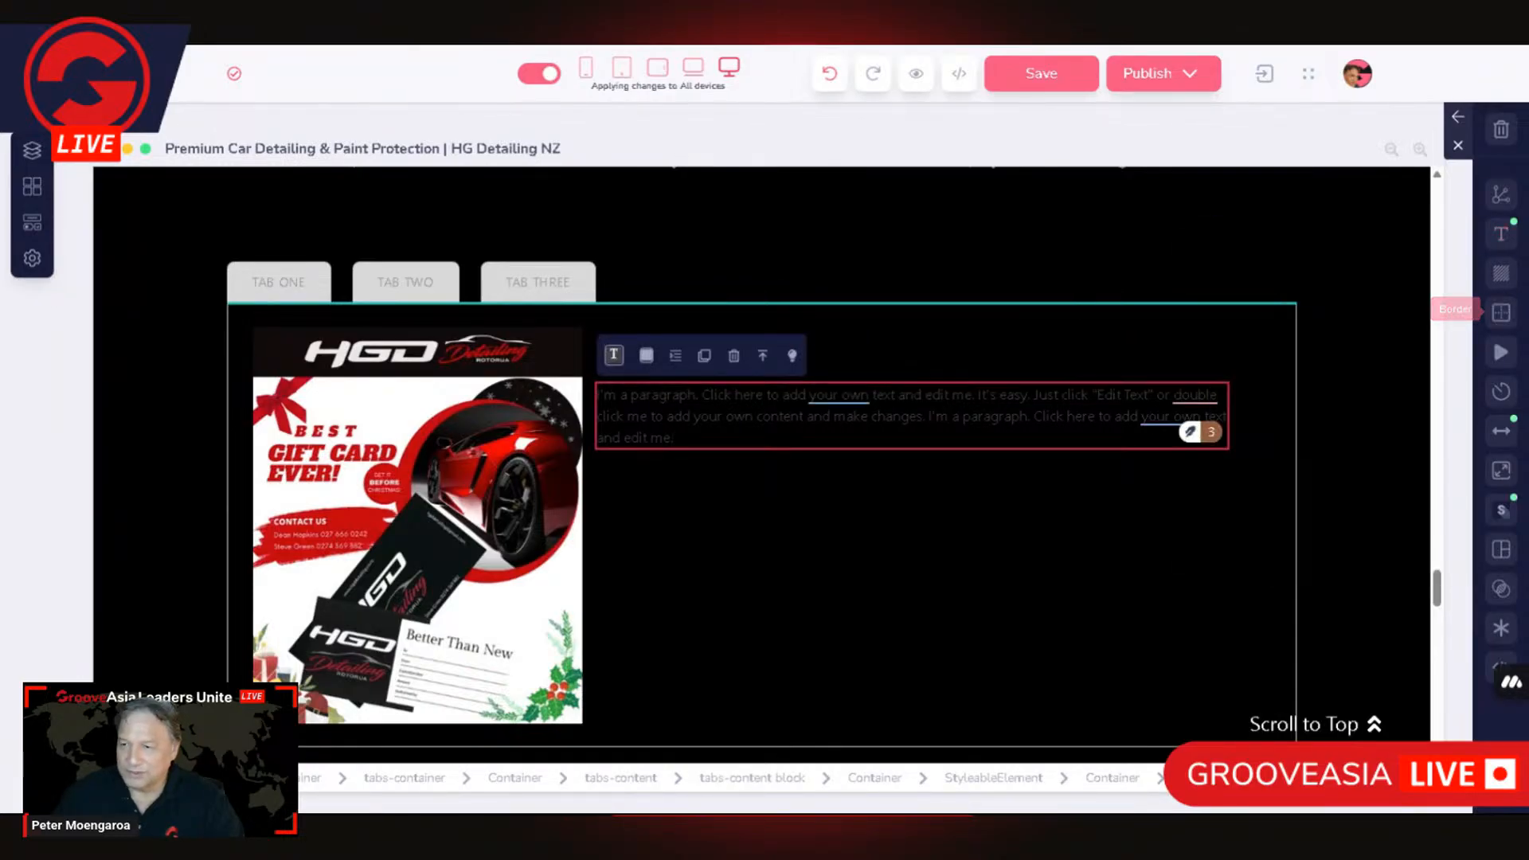
click(1504, 247)
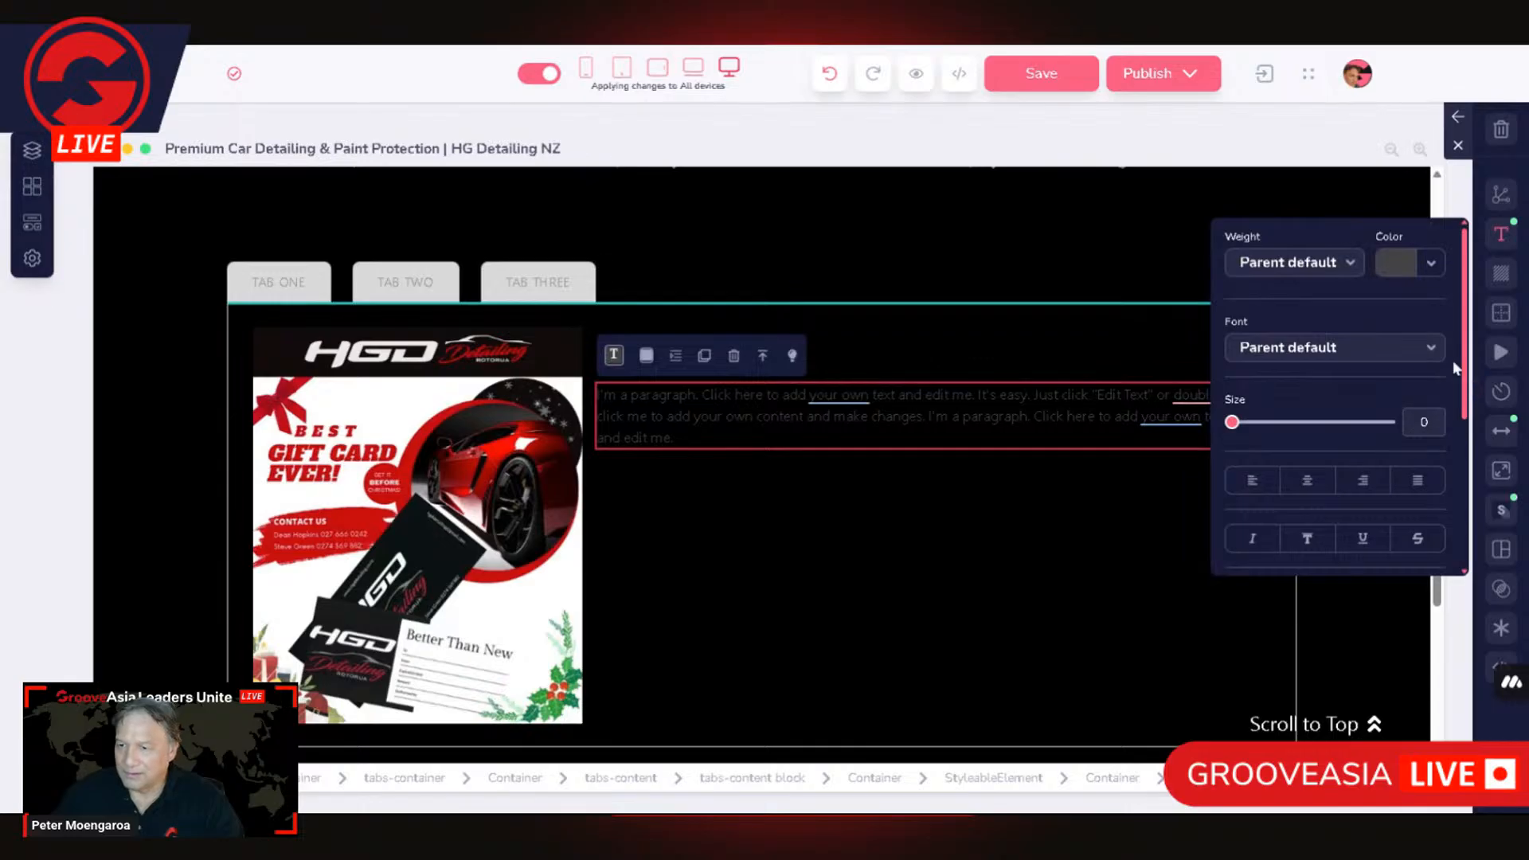
click(1400, 270)
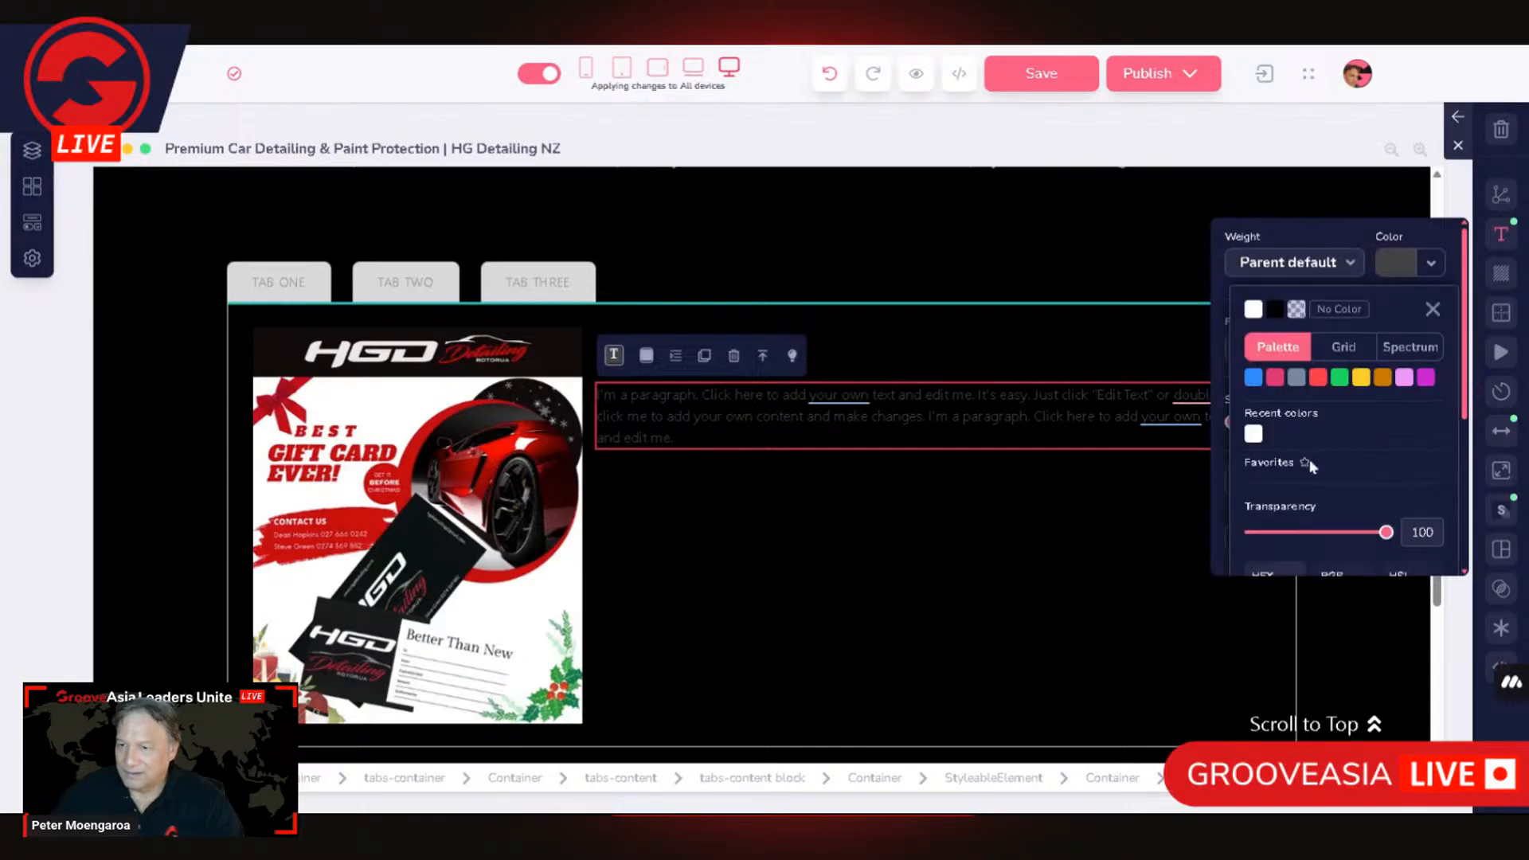
click(1254, 435)
click(852, 340)
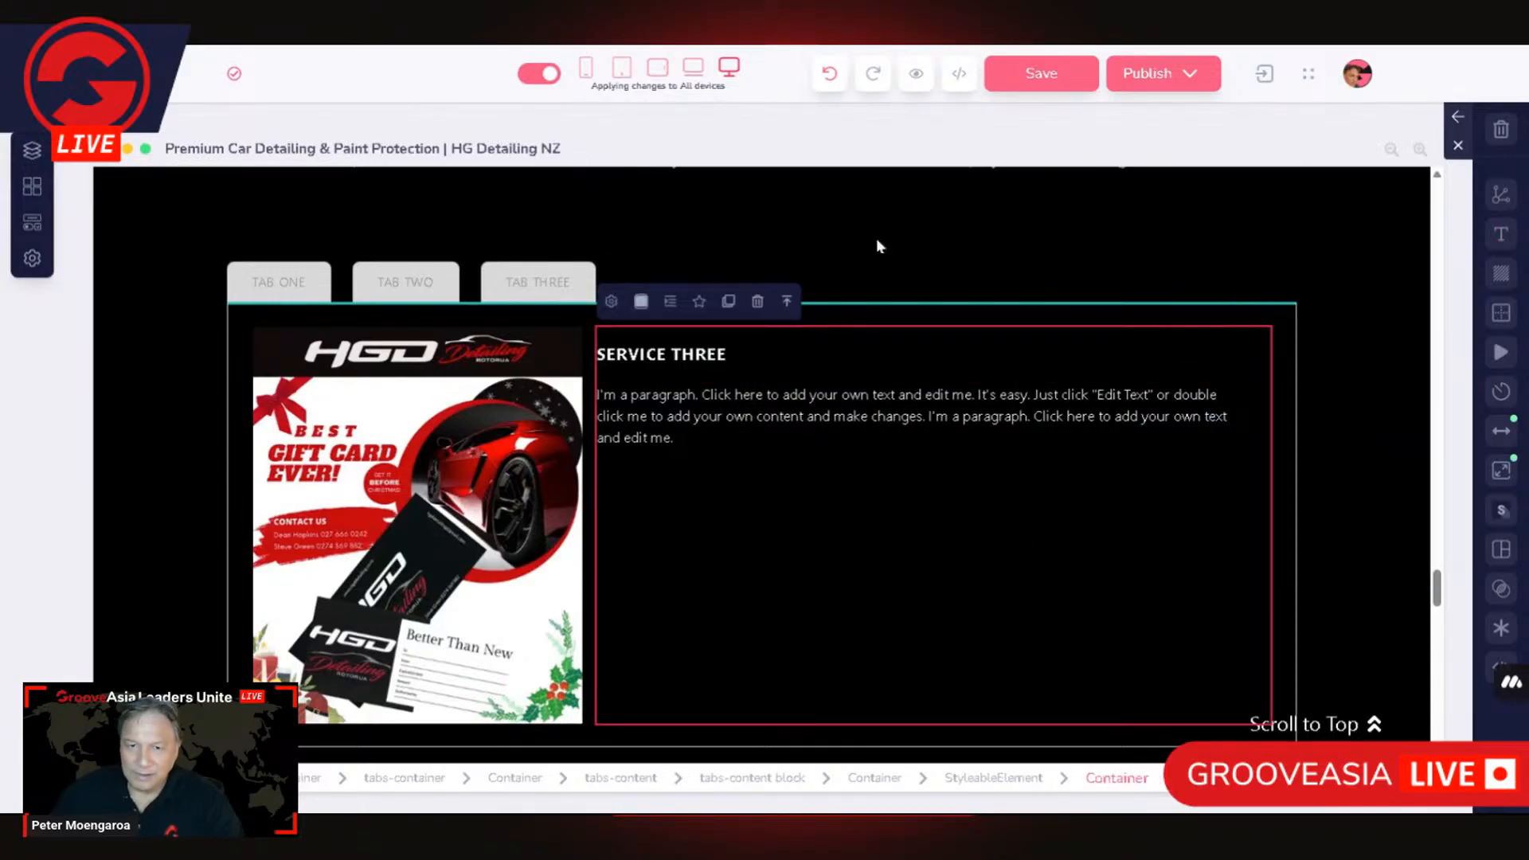
Step: Link Tab content 3 to TAB THREE in the tabs-content settings, then update and close them
click(253, 331)
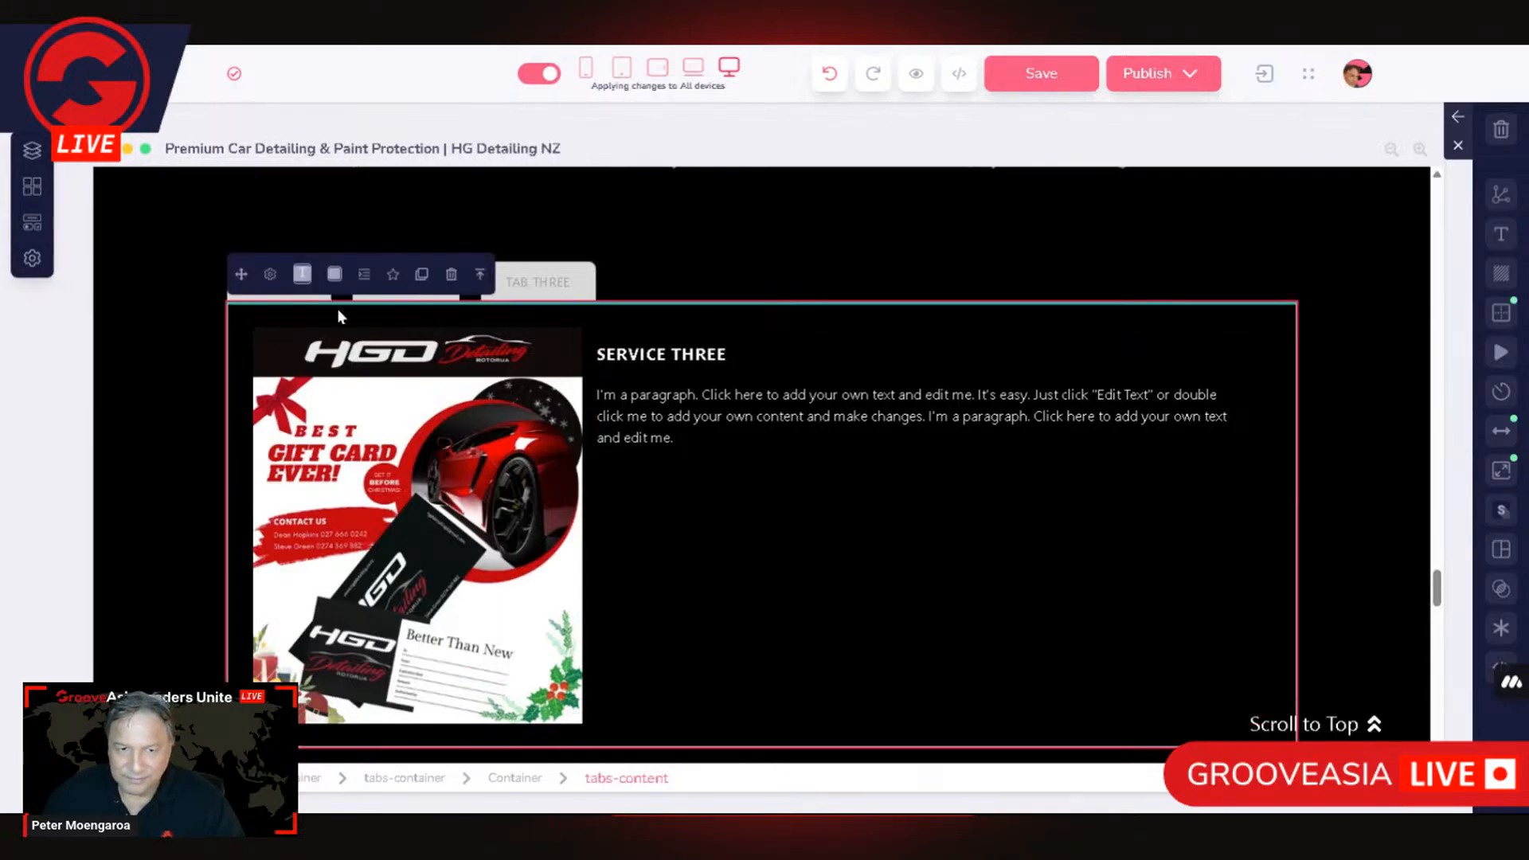
click(270, 275)
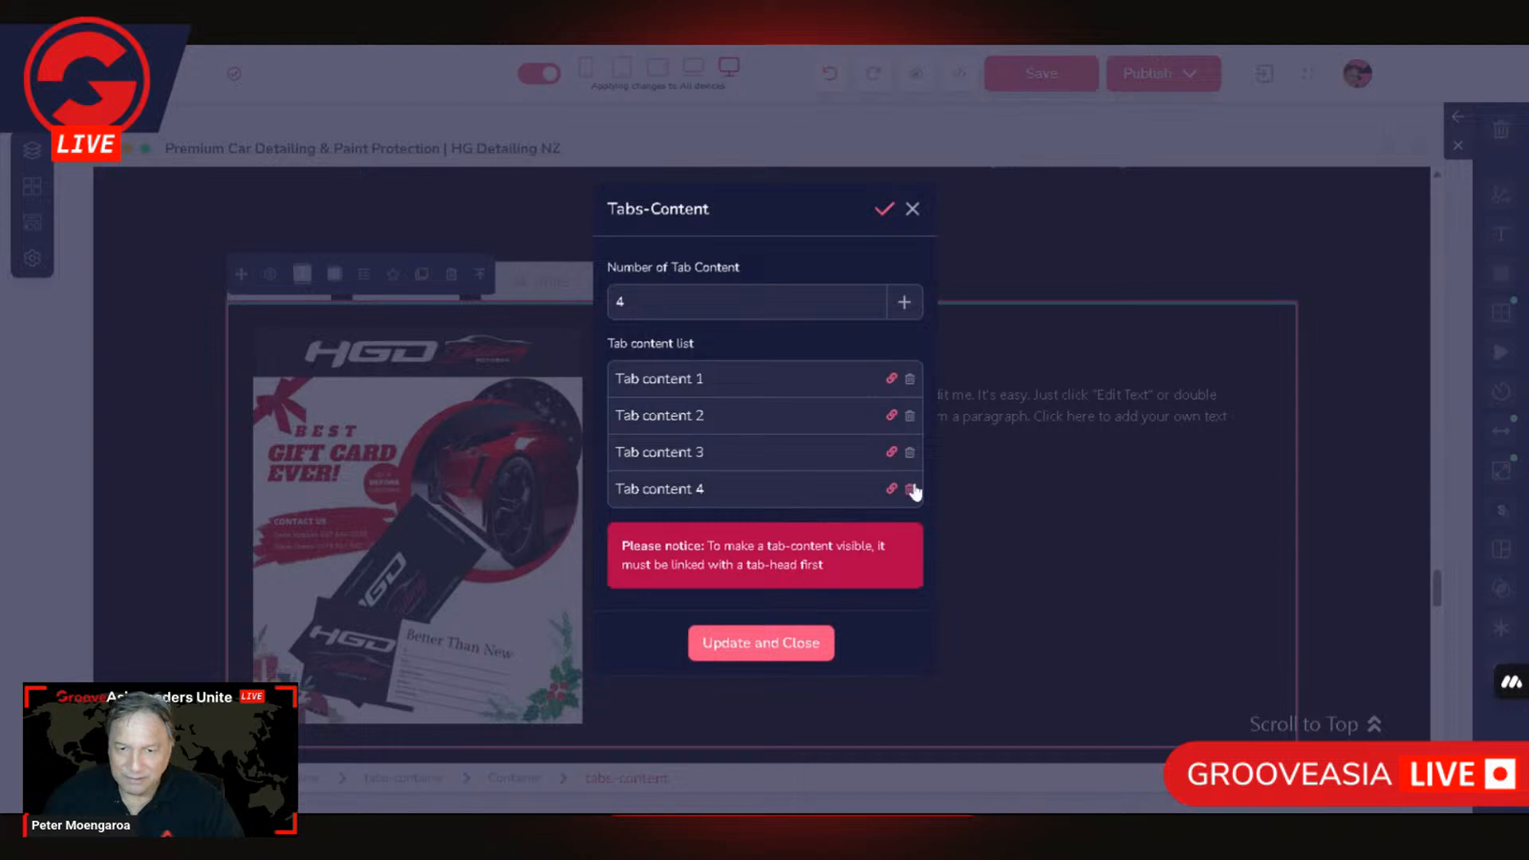
click(892, 453)
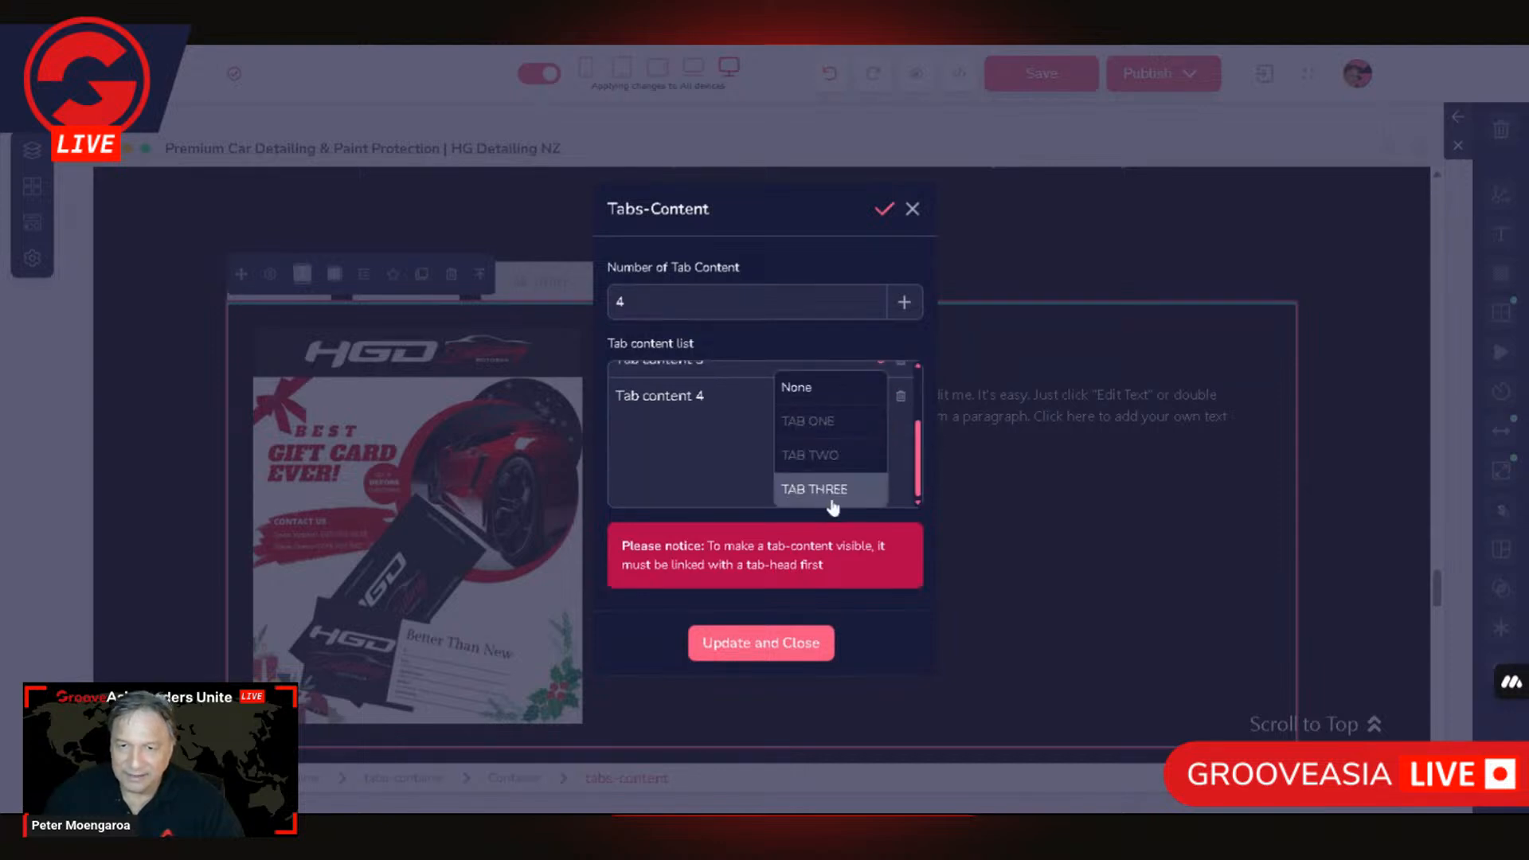
click(833, 498)
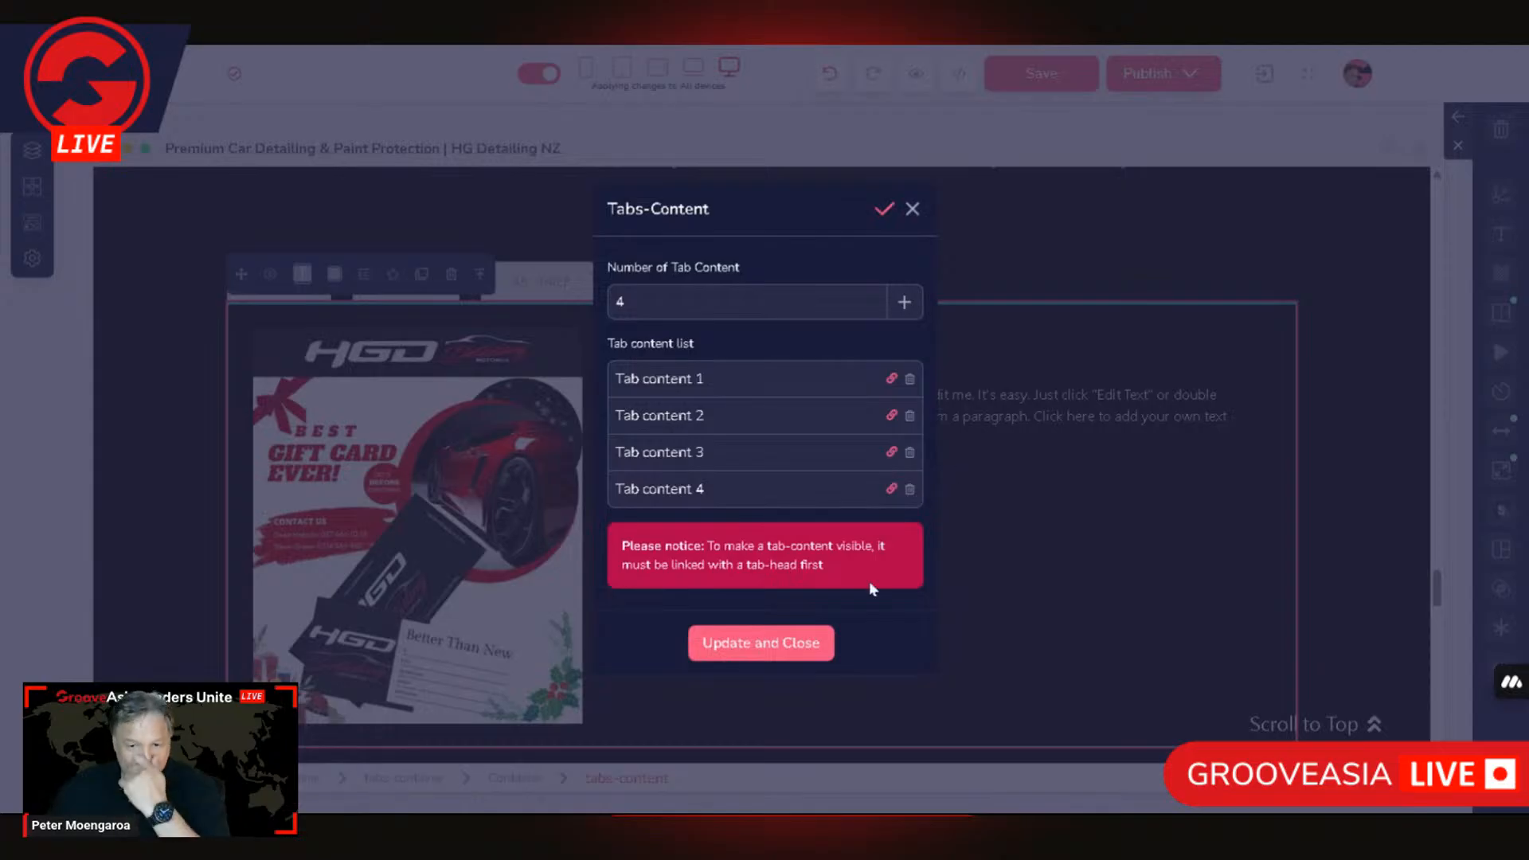
click(806, 642)
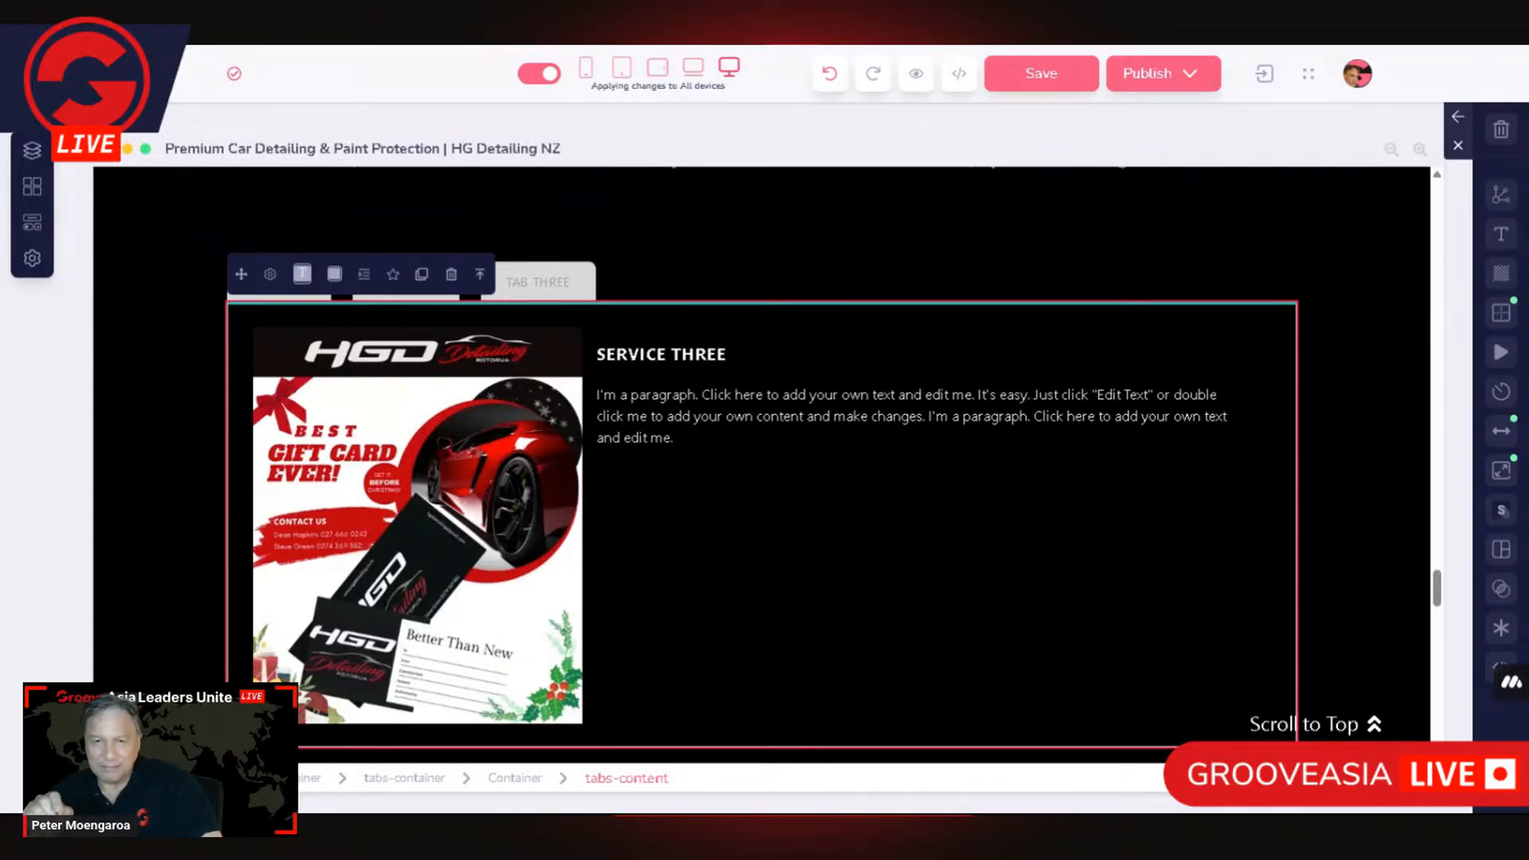
Step: Add a fourth tab to the tab-heads element through its settings
click(562, 287)
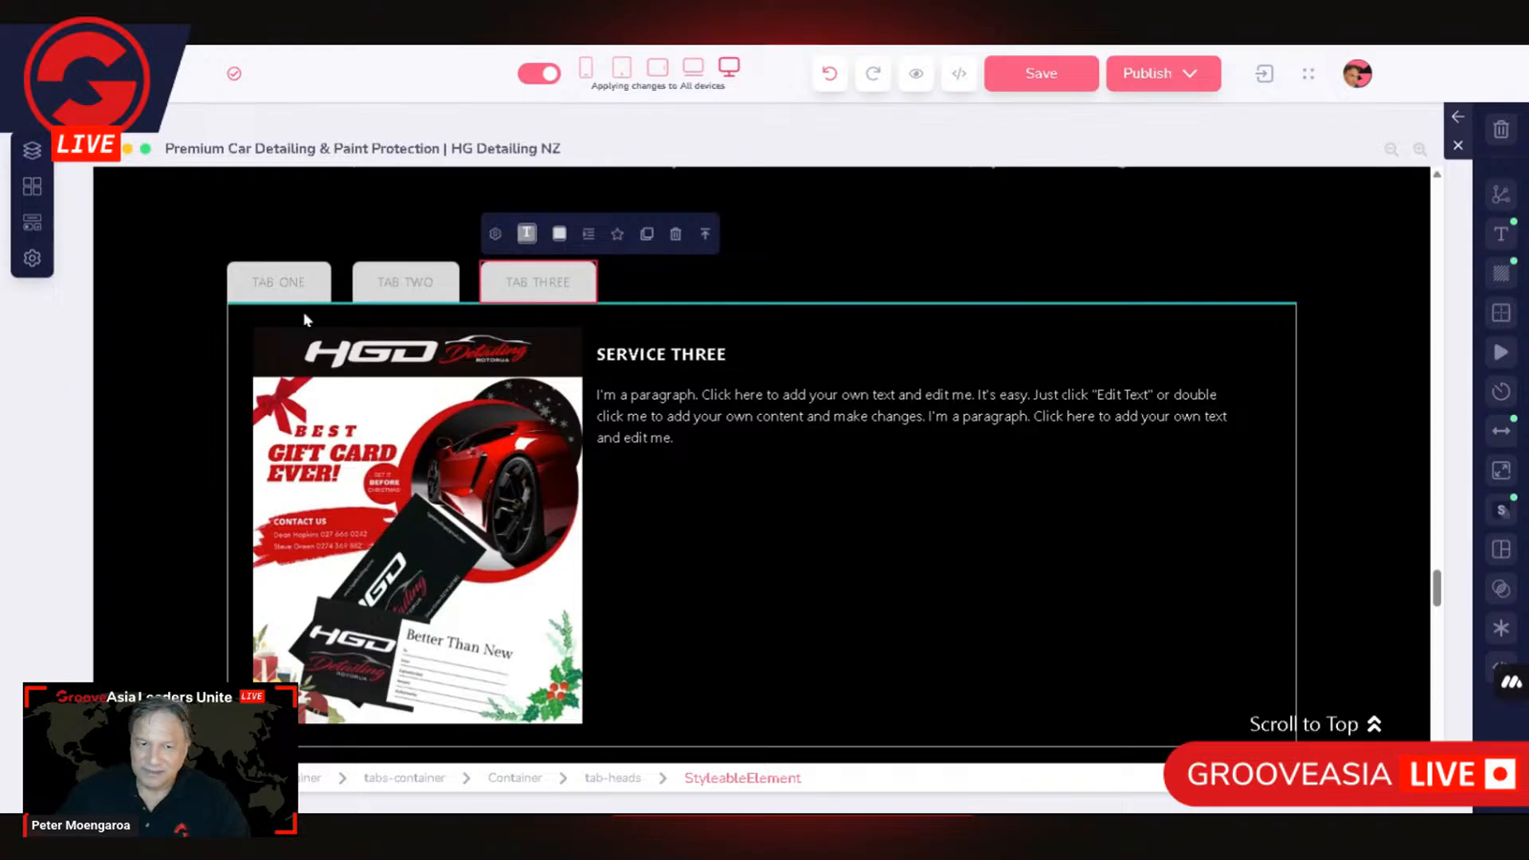
click(626, 780)
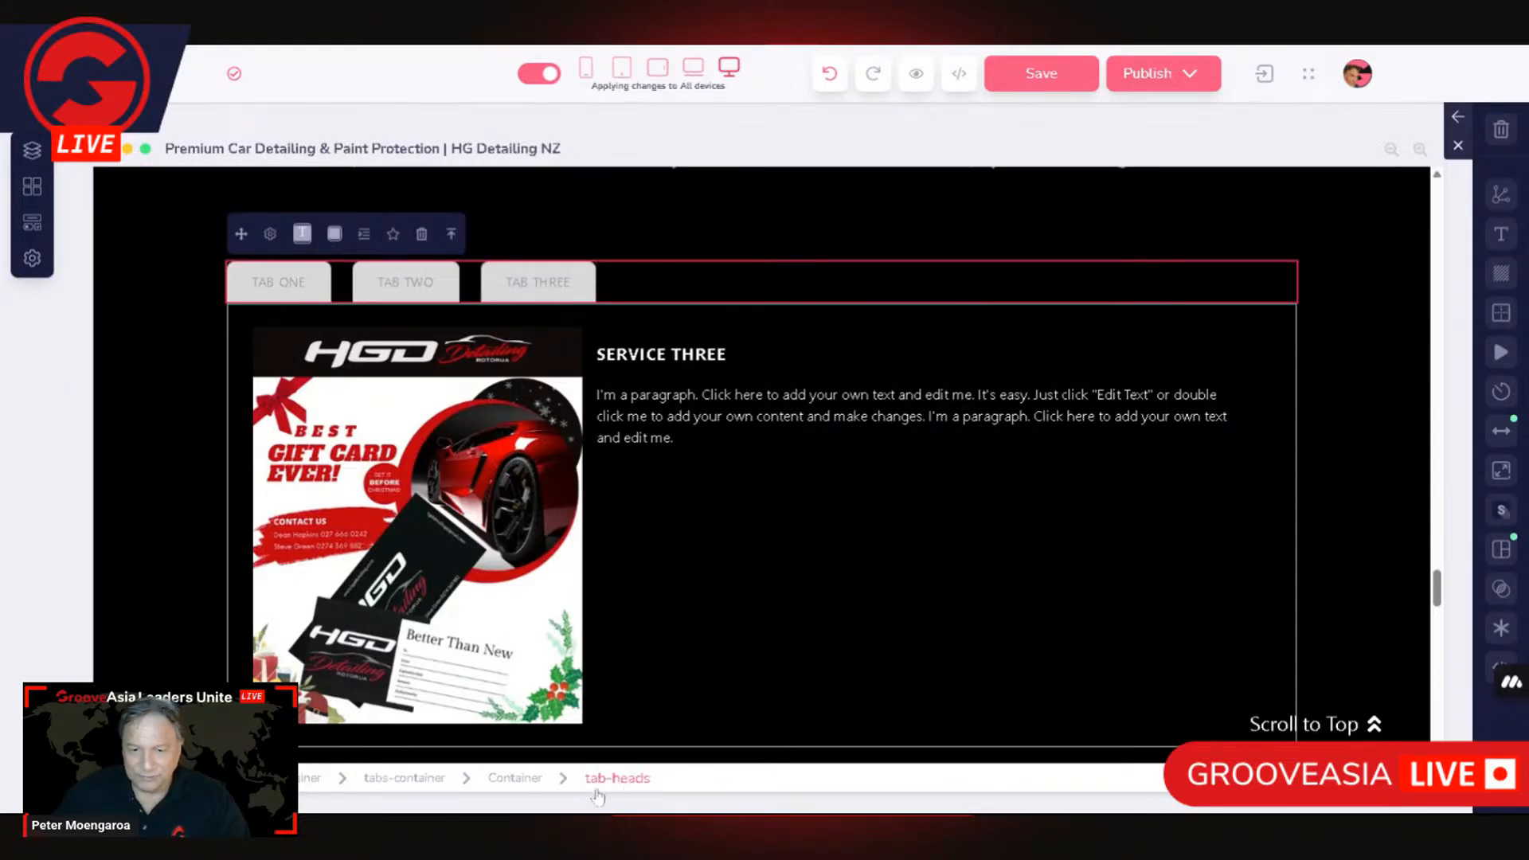
click(271, 236)
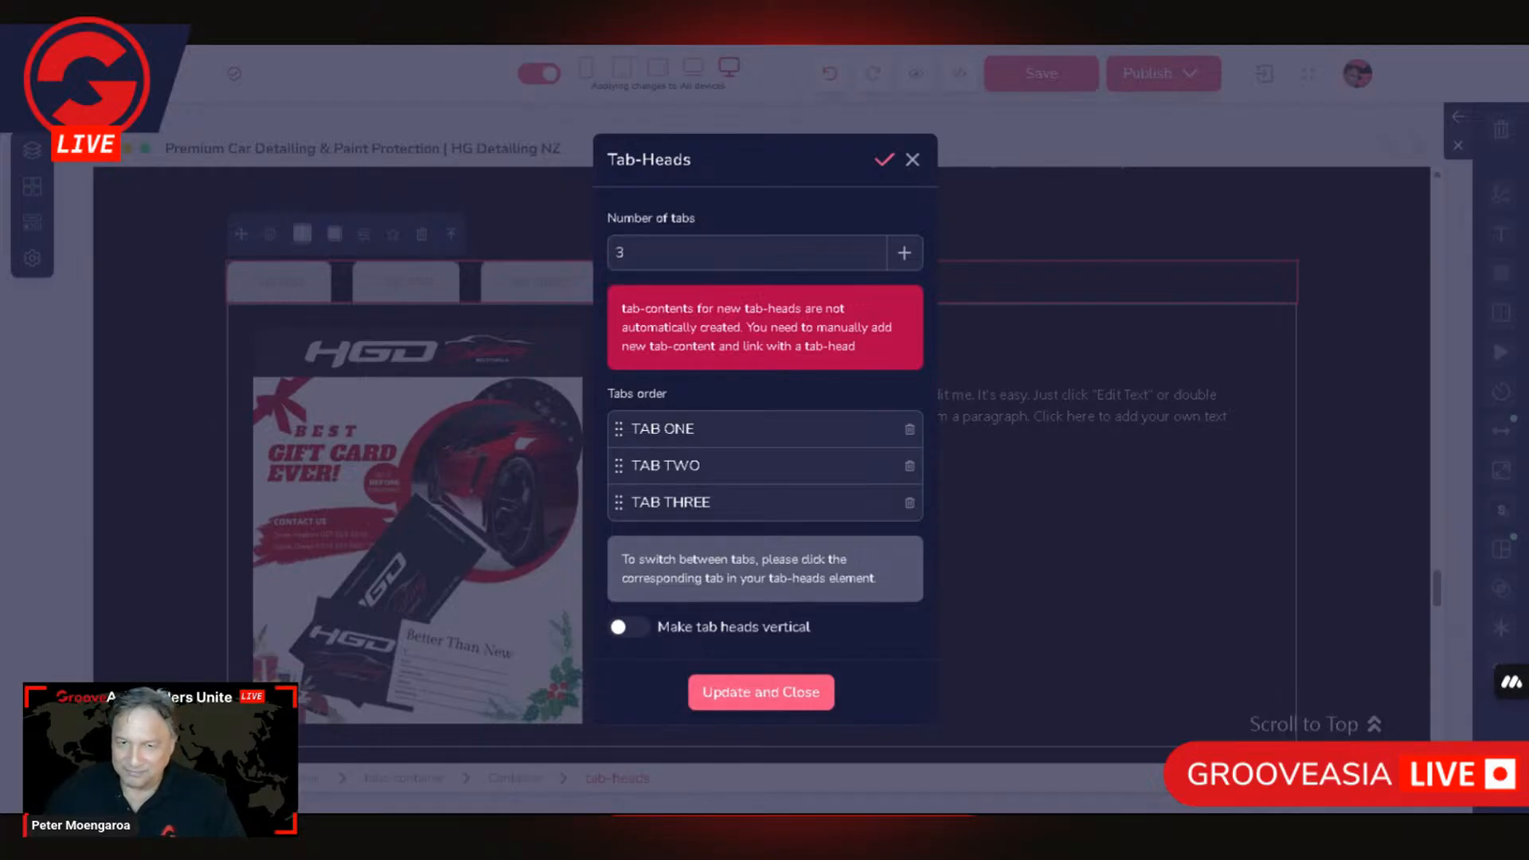
click(904, 253)
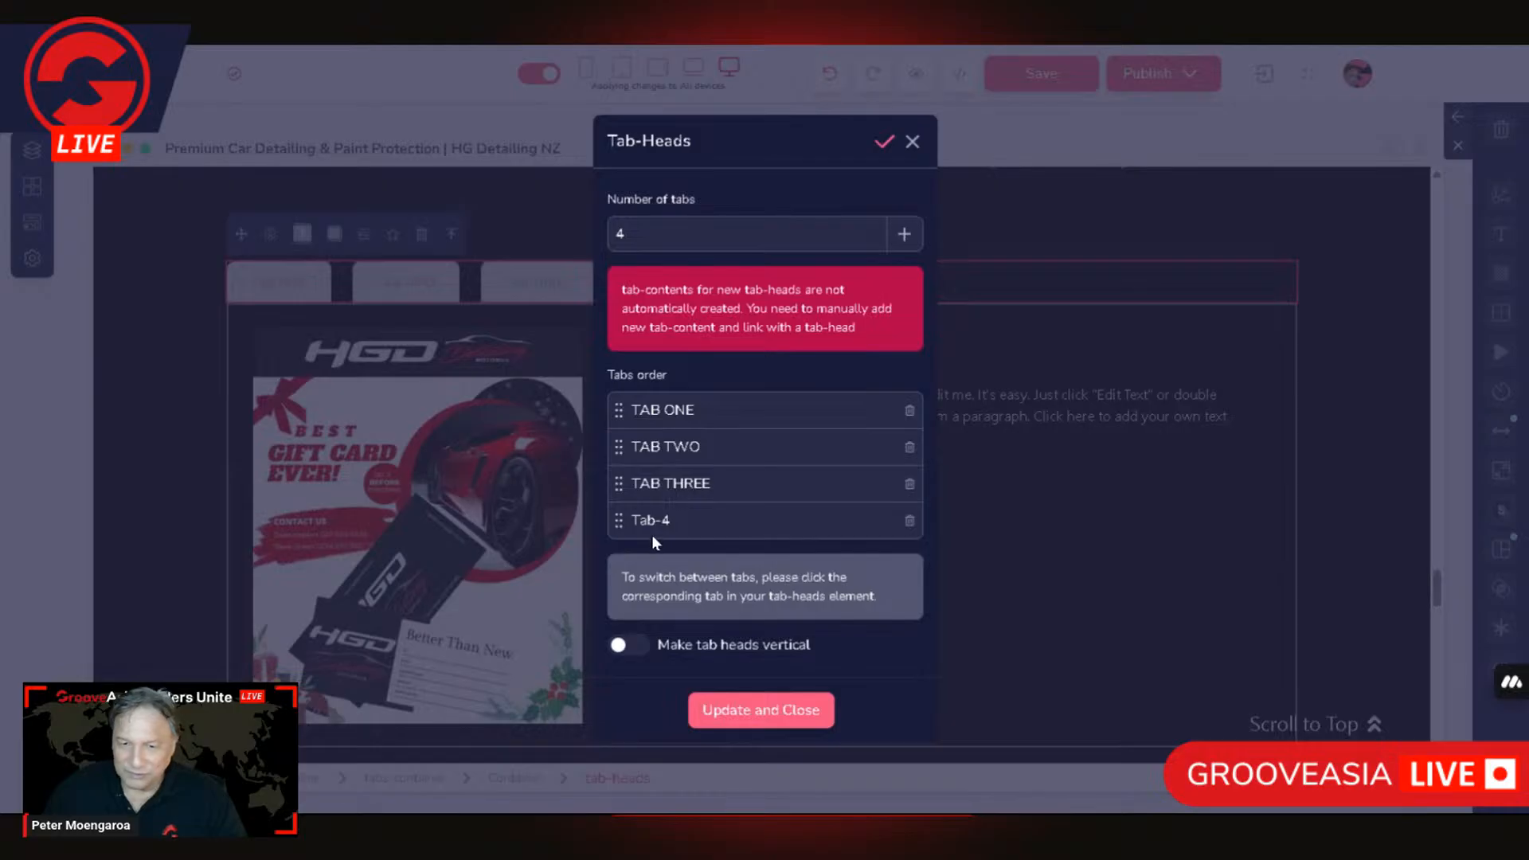
Step: Rename the new tab head TAB FOUR, then update and close the tab-heads settings
triple_click(673, 483)
key(ctrl+c)
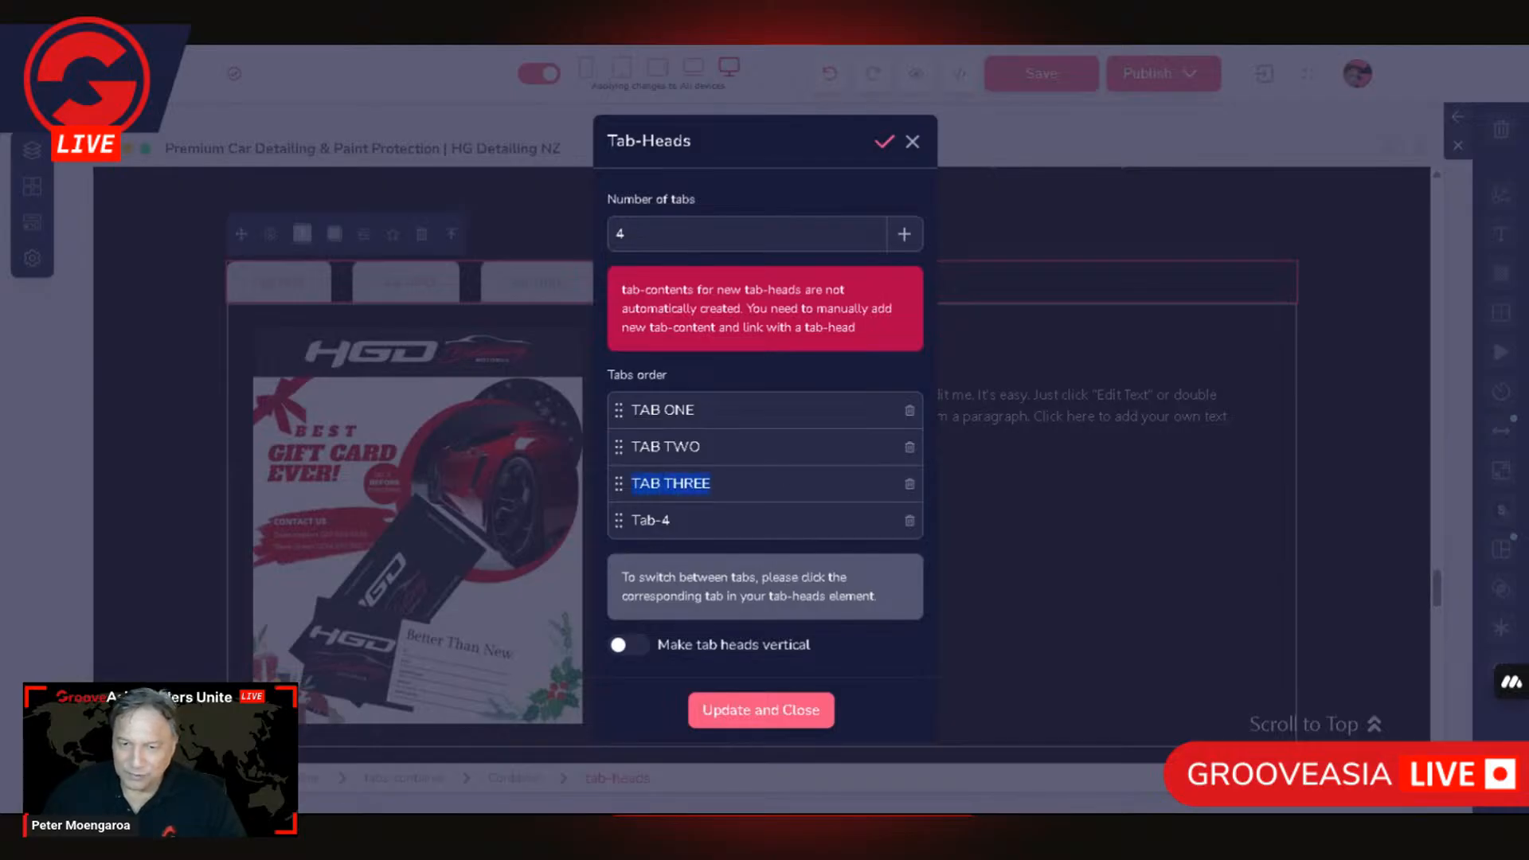
triple_click(658, 520)
key(ctrl+v)
key(ctrl+shift+Left)
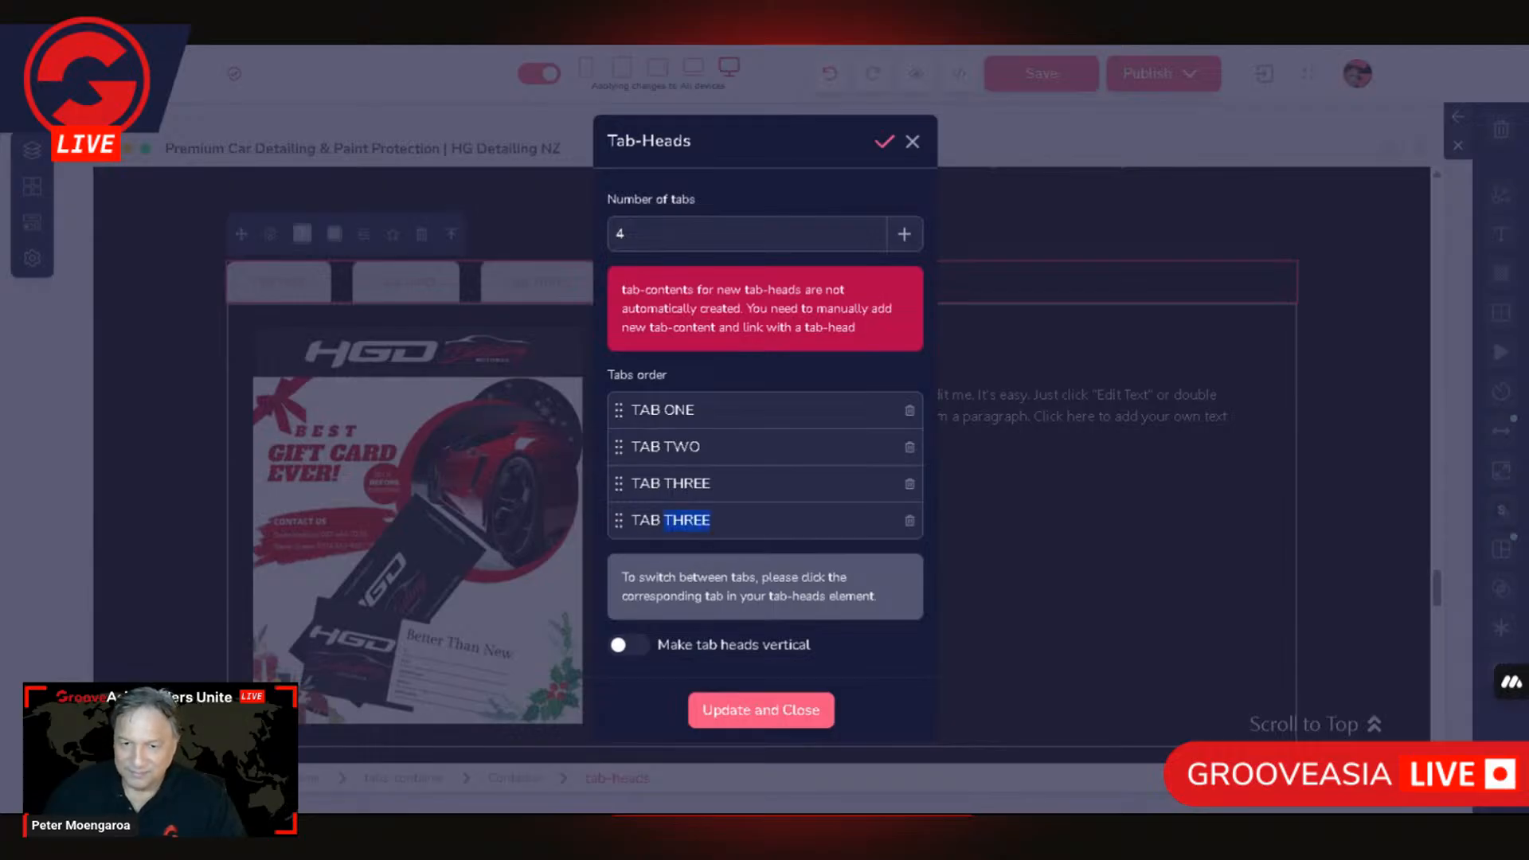
text(FOUR)
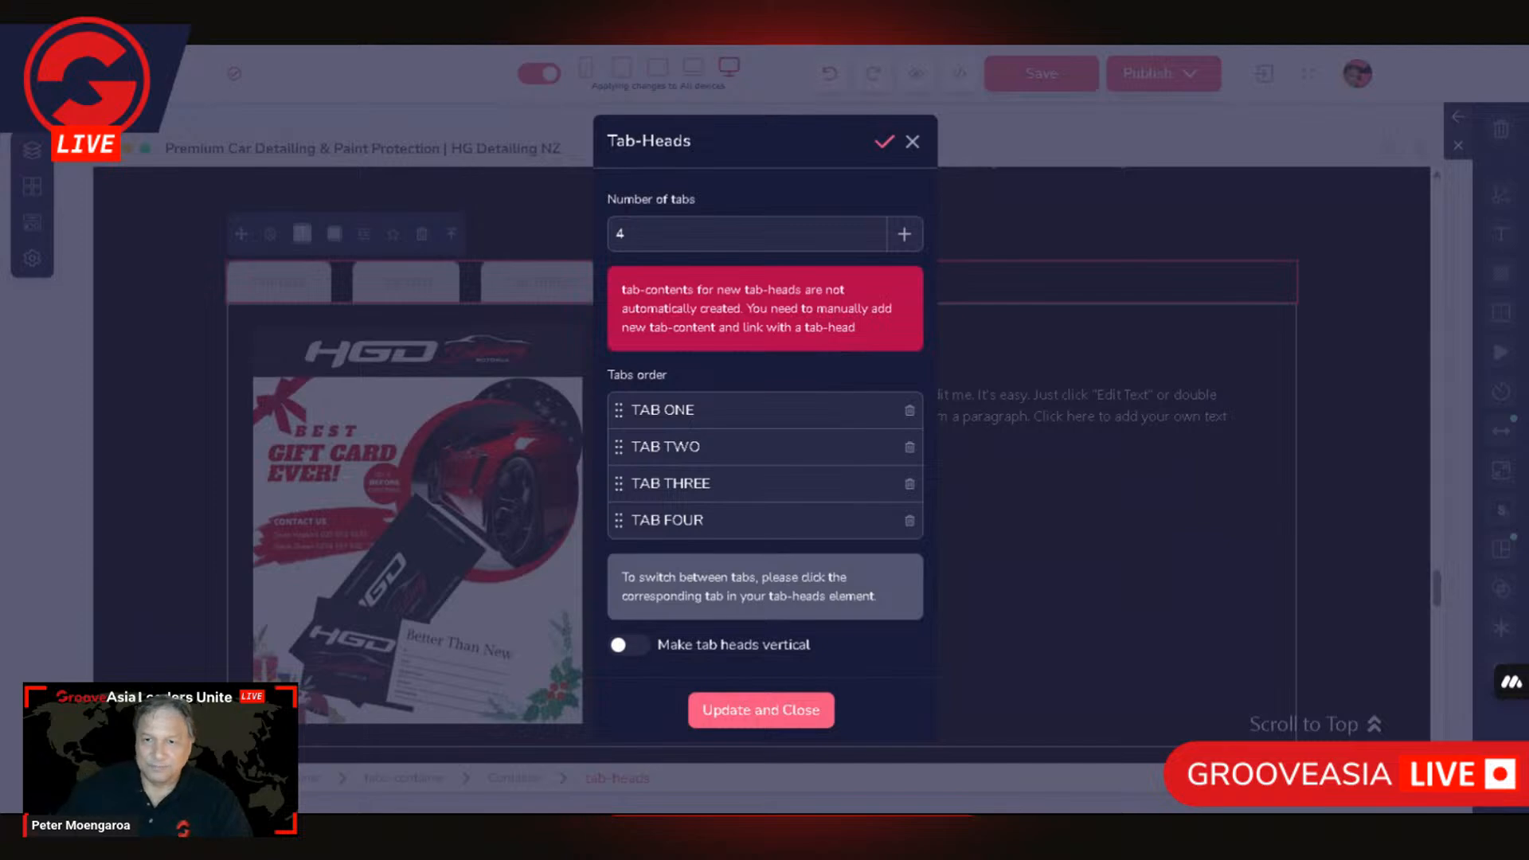
click(781, 716)
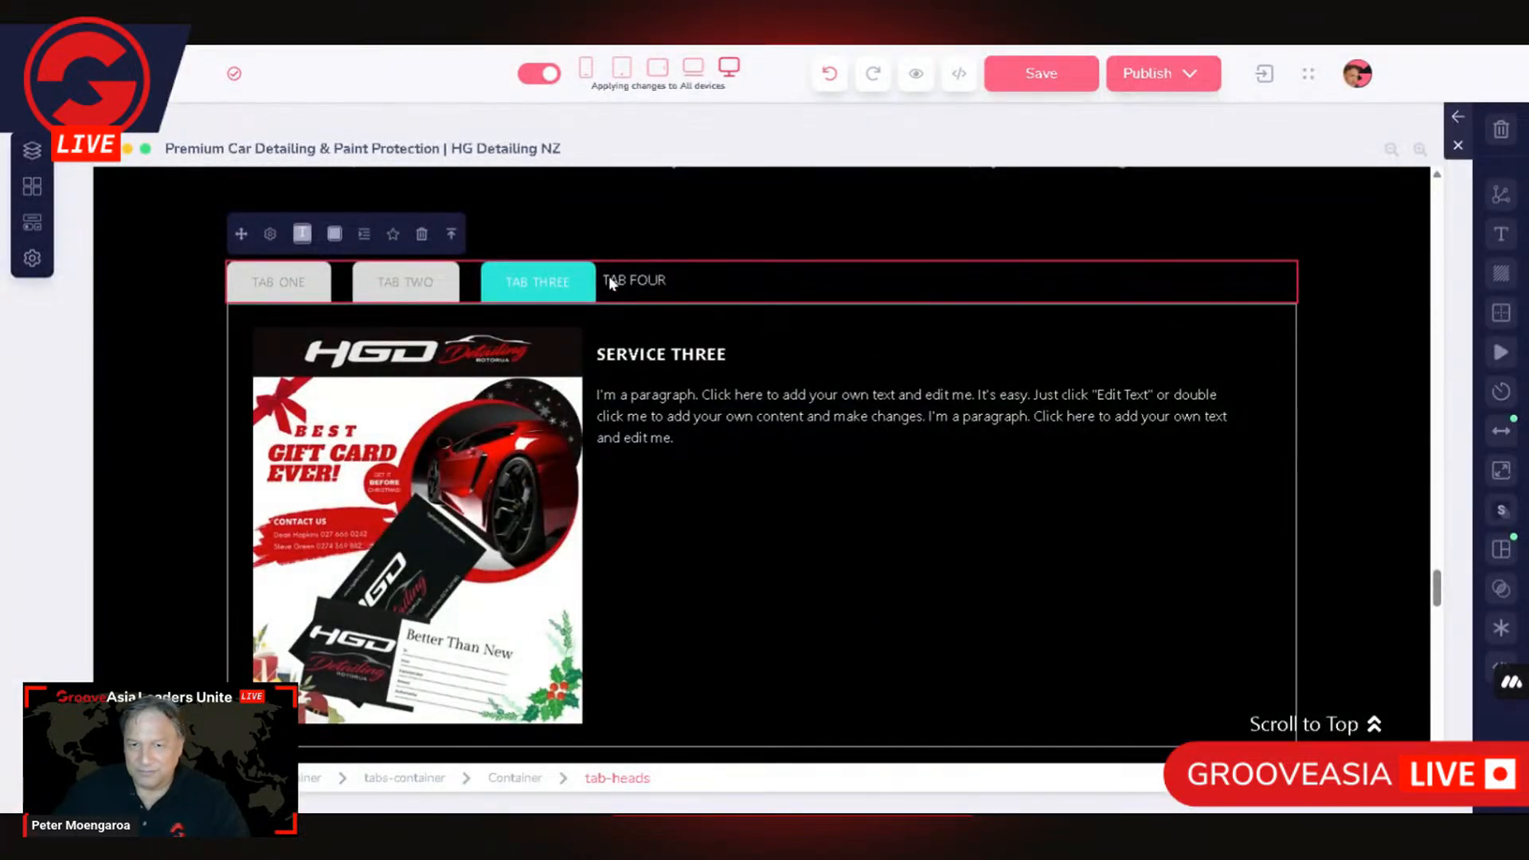
Step: Compare the TAB THREE and TAB FOUR heads and check TAB THREE's padding and margin values
click(519, 287)
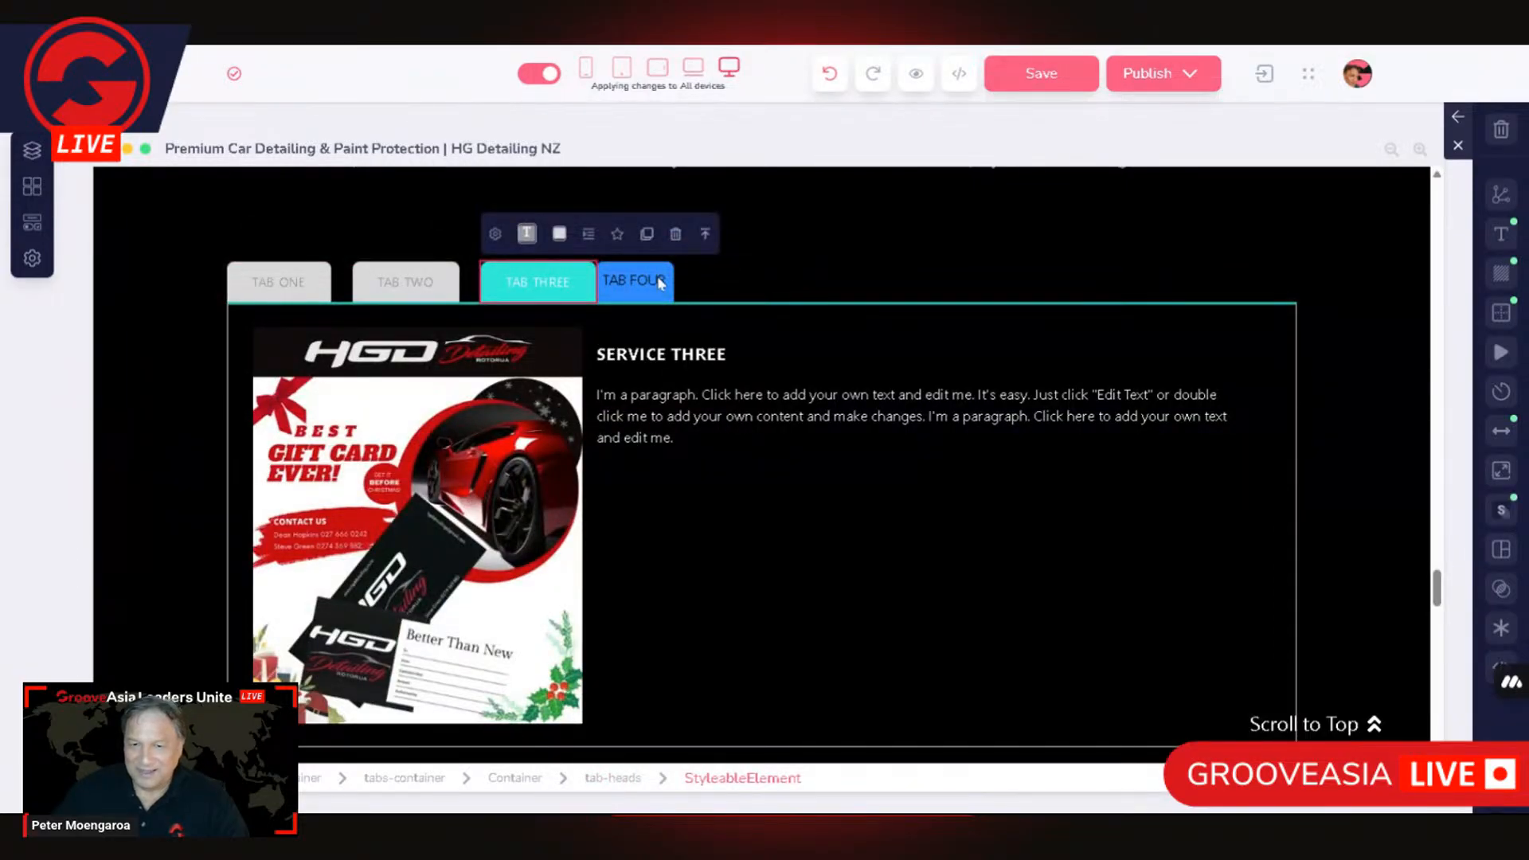
click(645, 295)
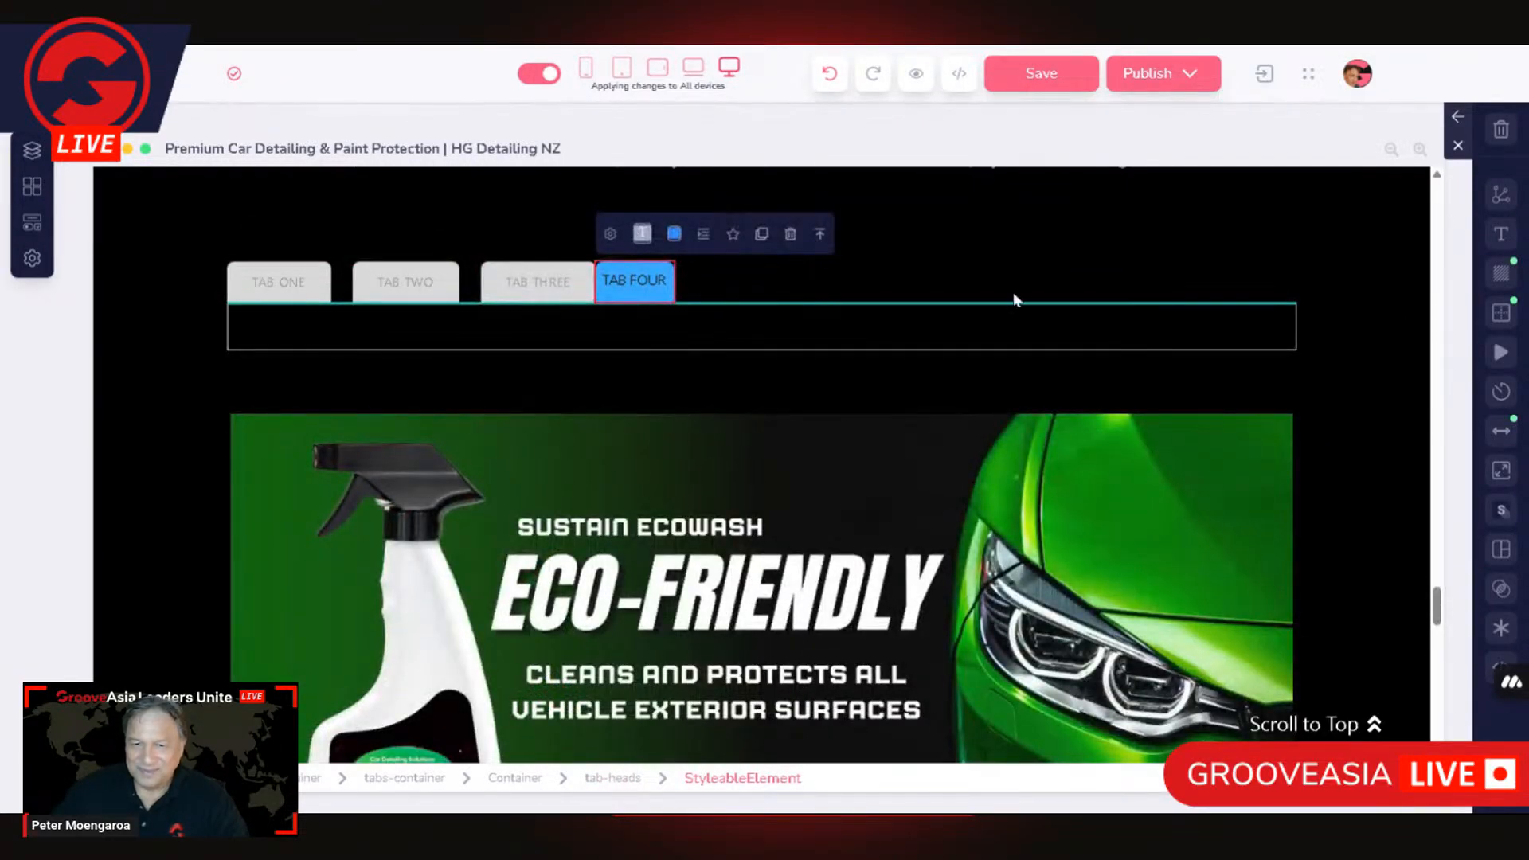
click(535, 302)
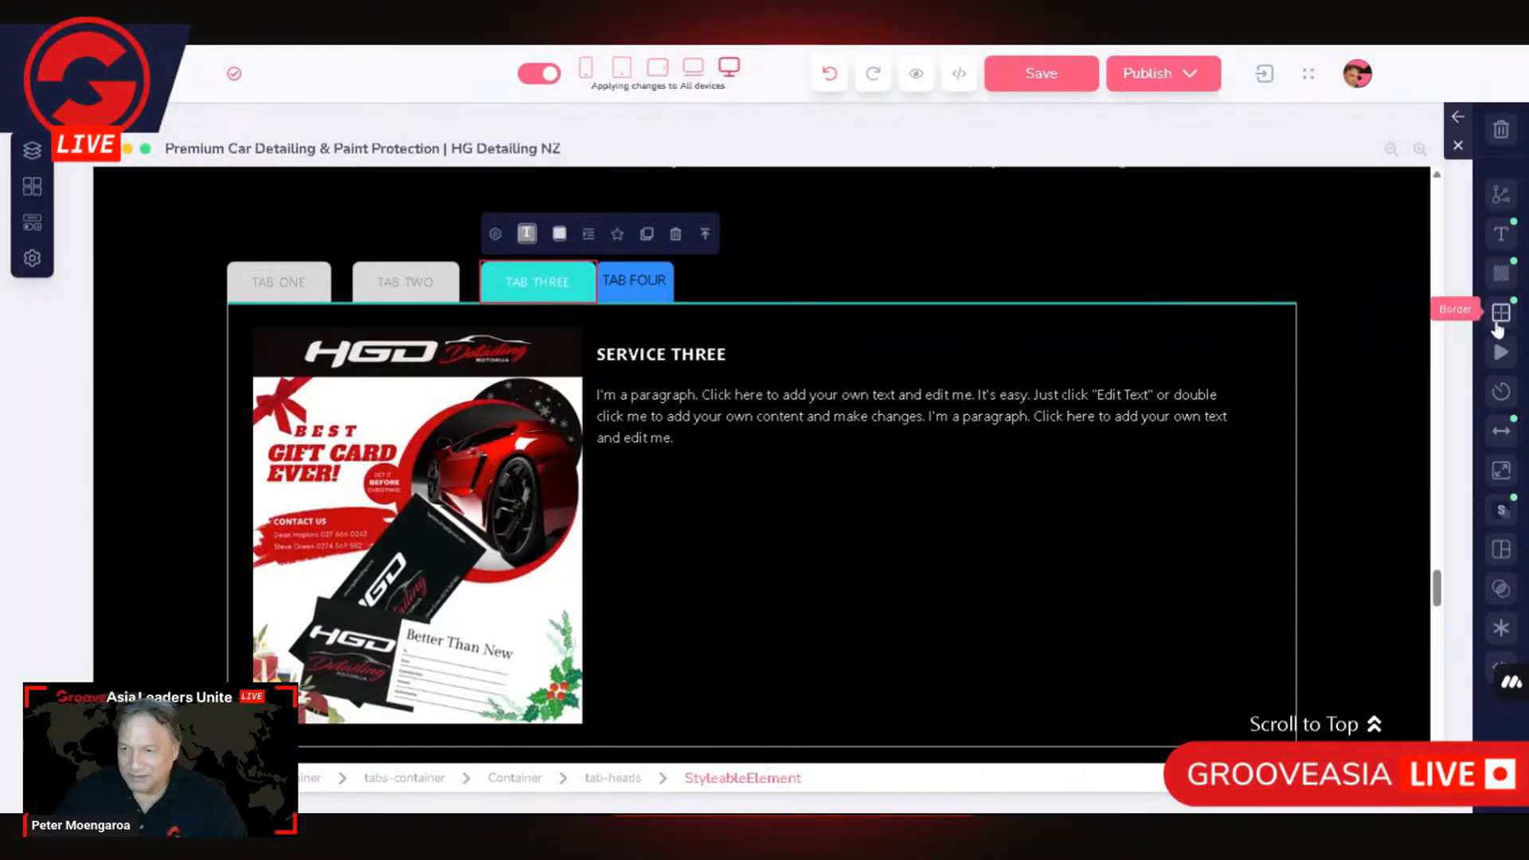
click(1504, 433)
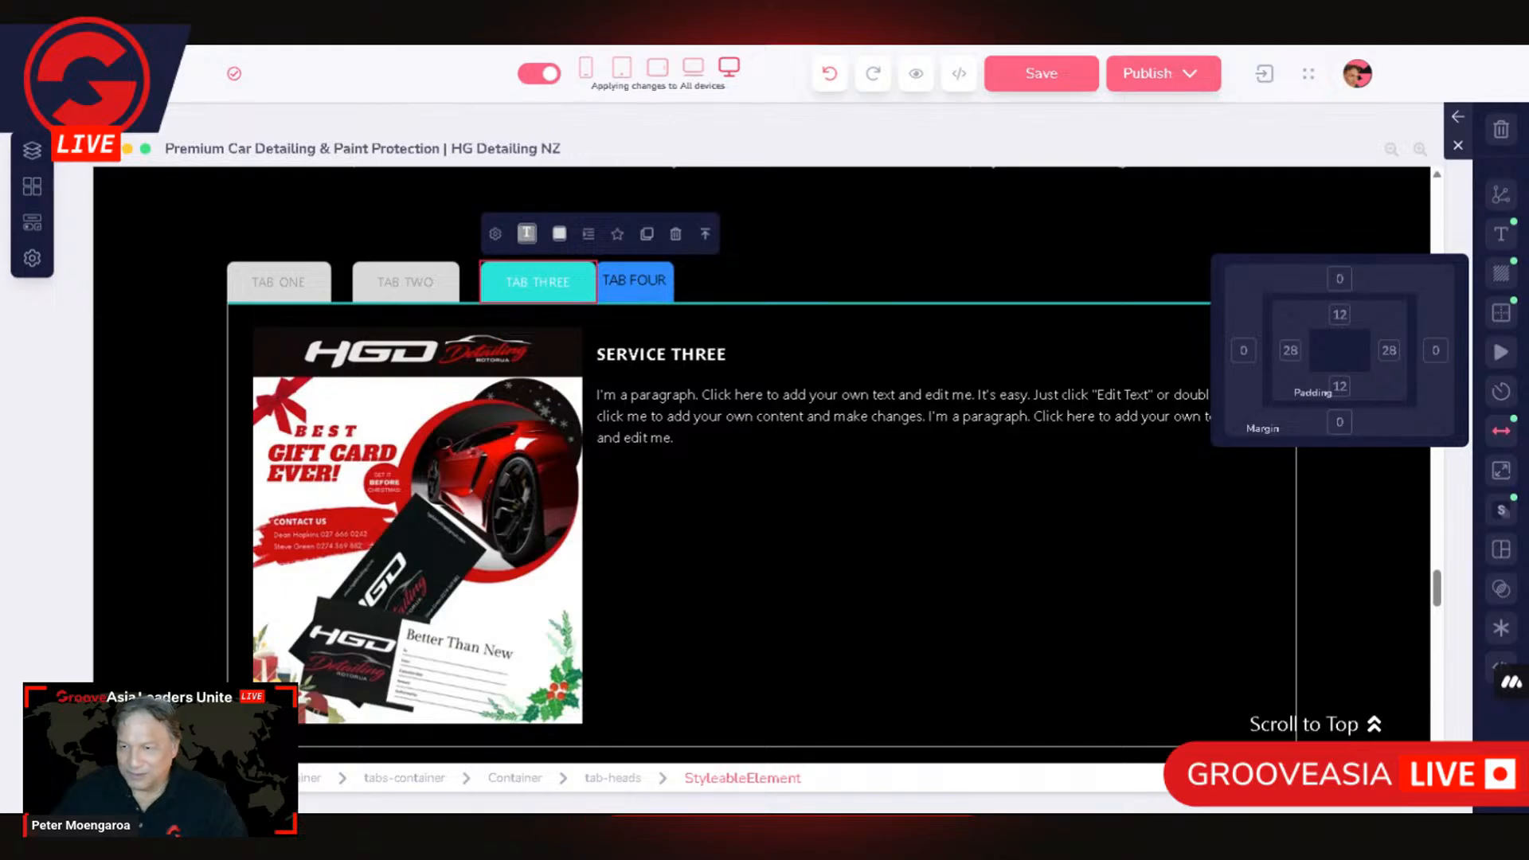
Step: Set the TAB FOUR head's left and right padding to 28 and its top and bottom padding to 12
click(657, 296)
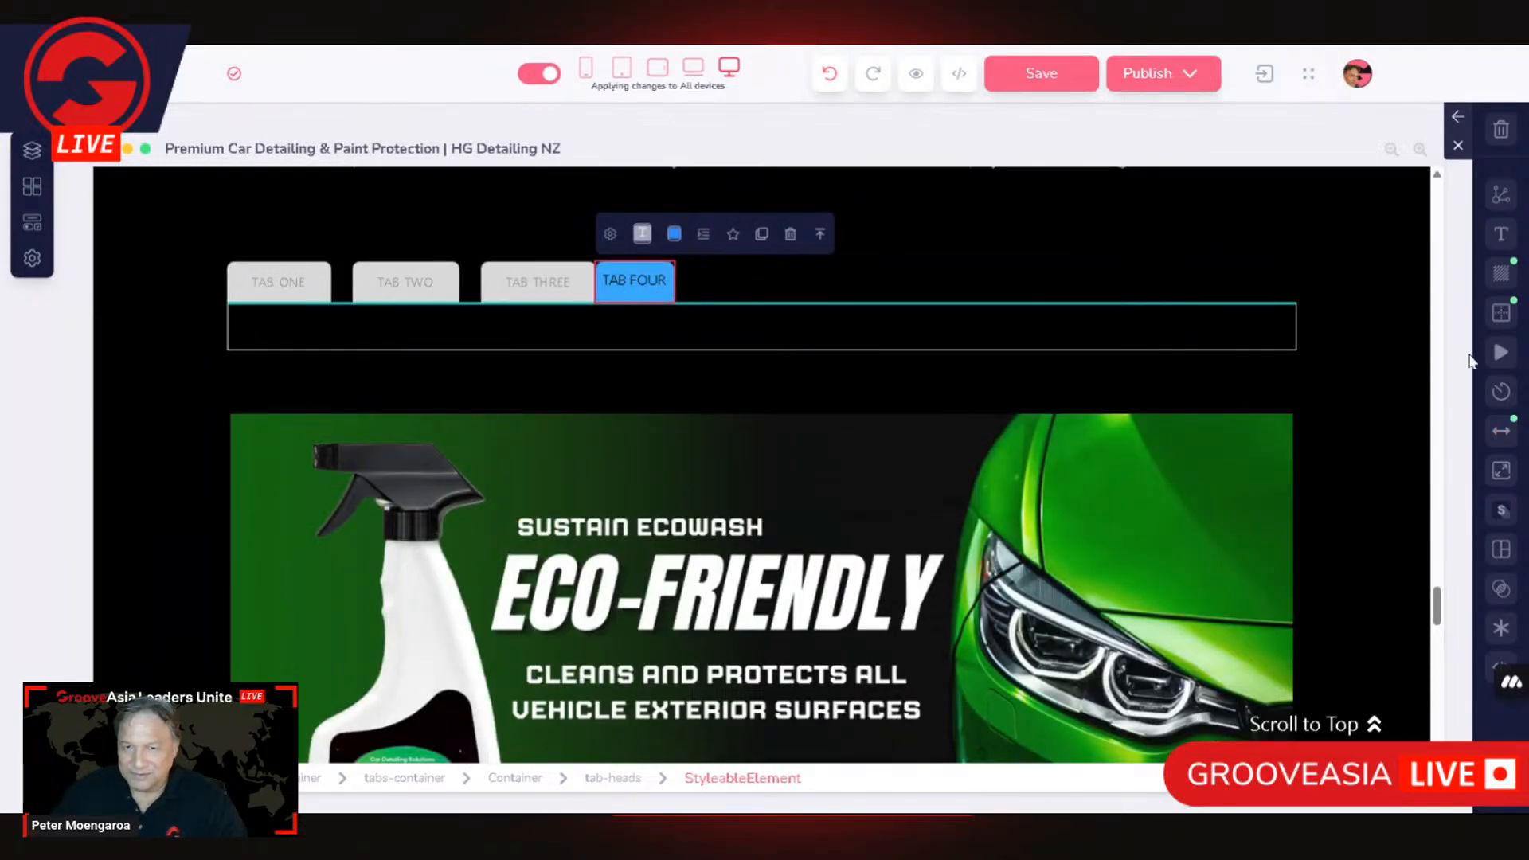
click(1501, 431)
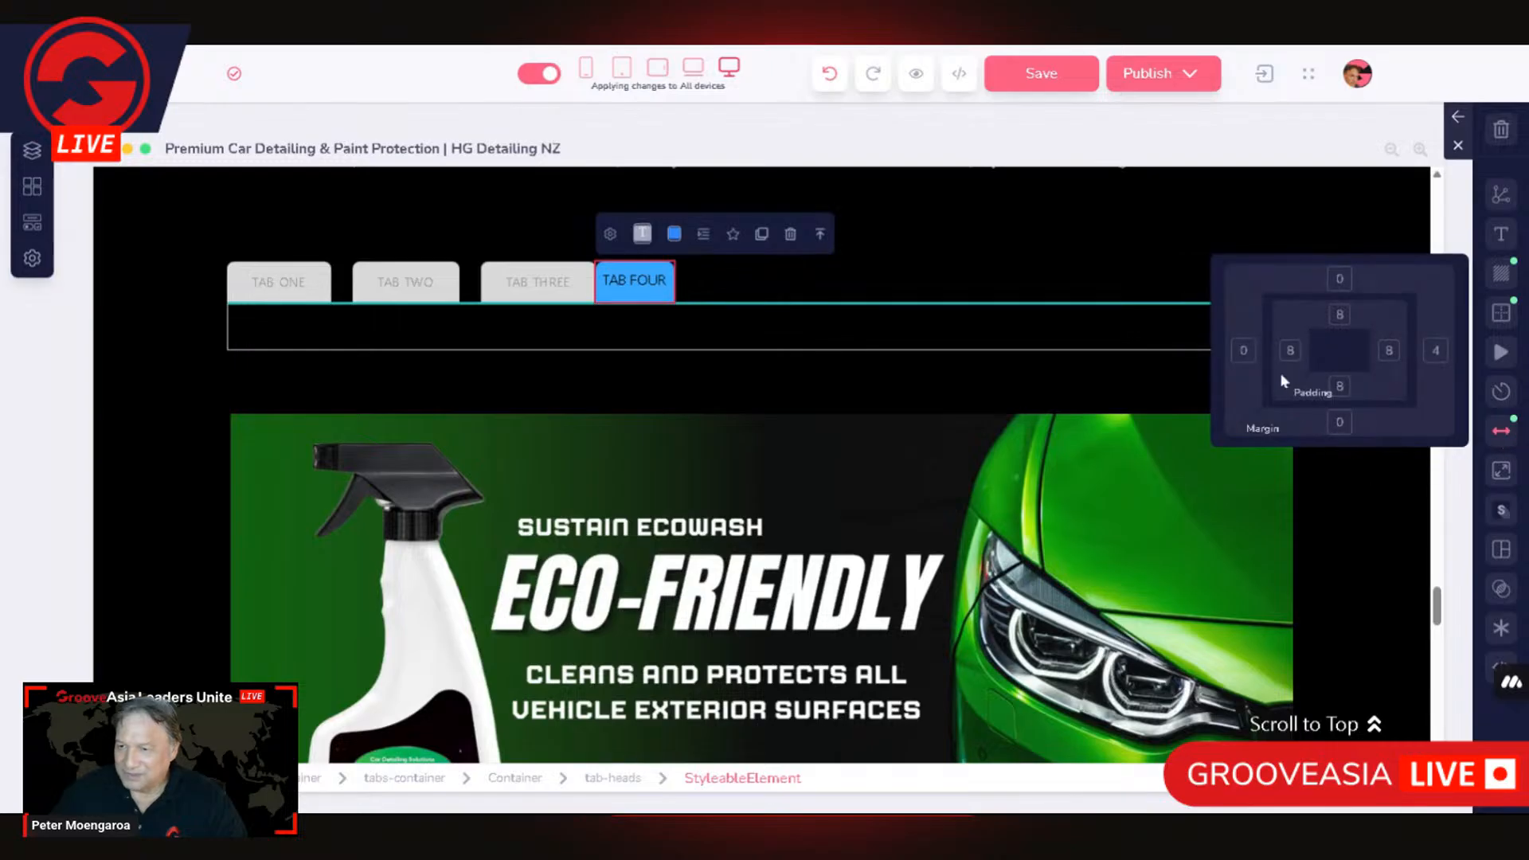
click(1290, 356)
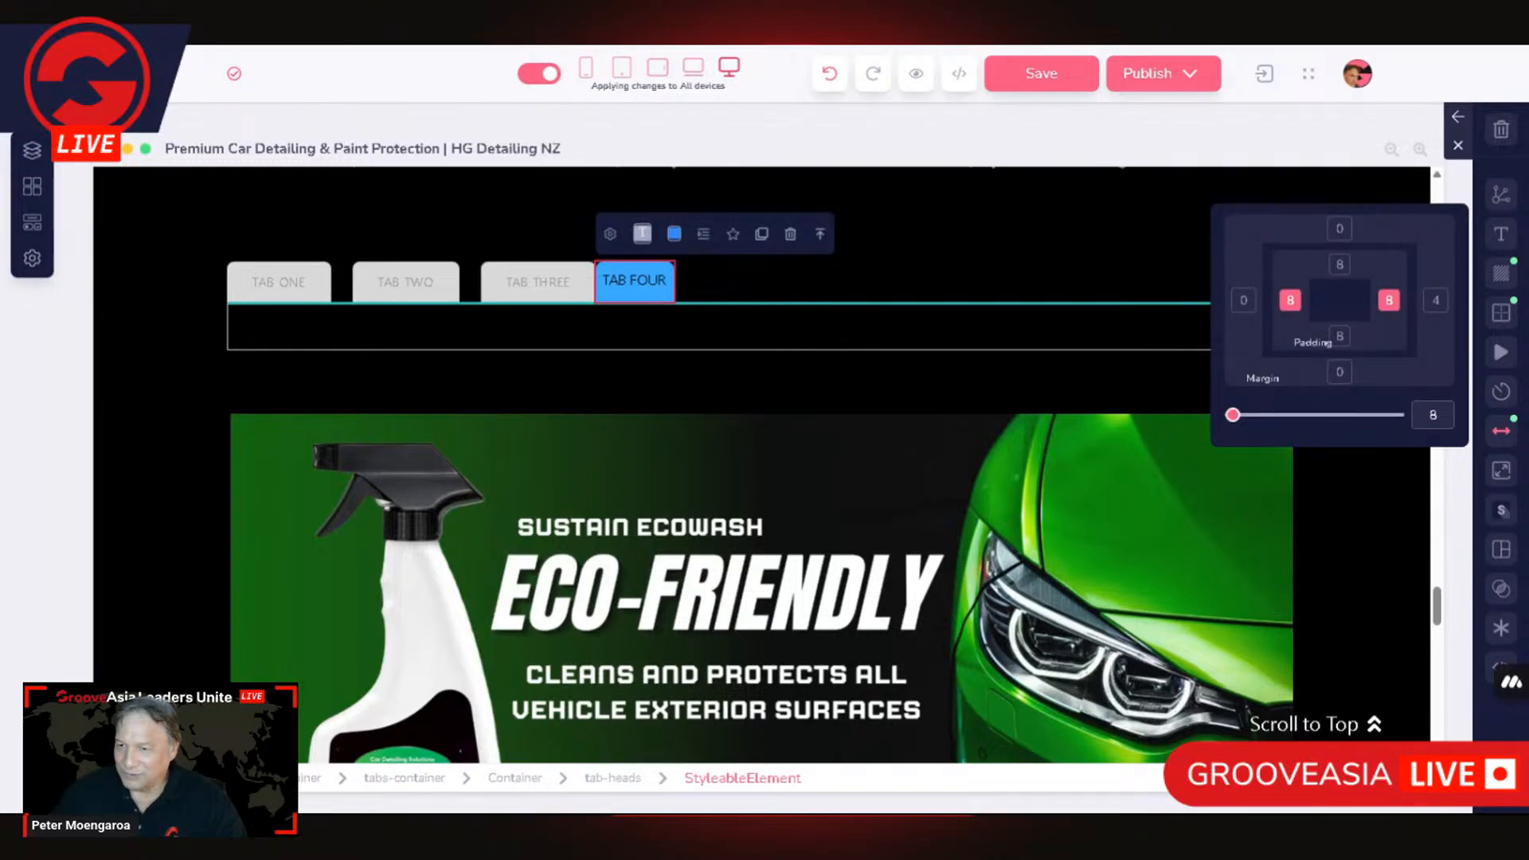
text(28)
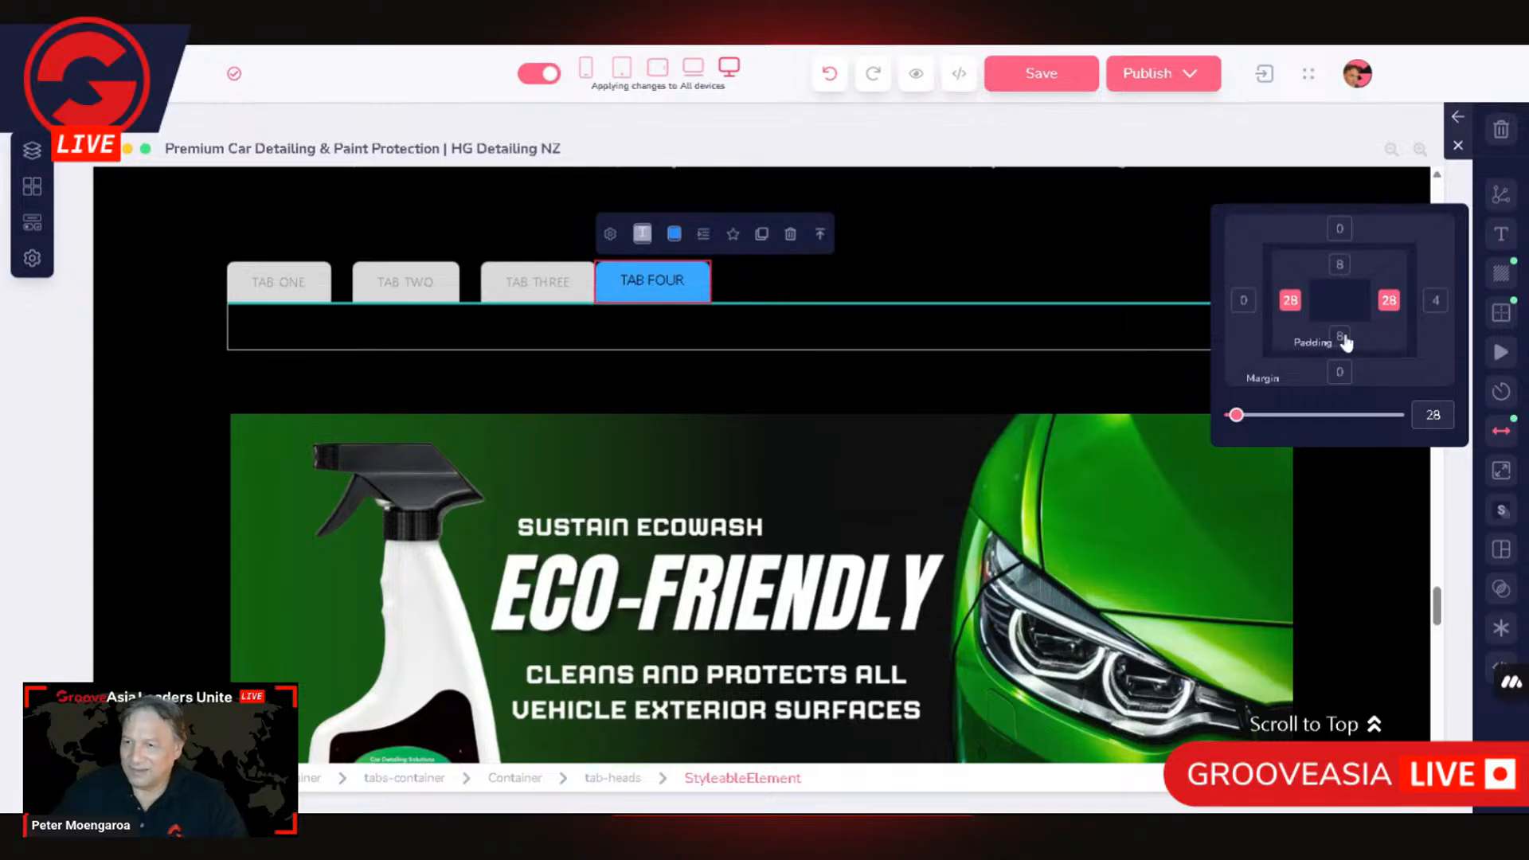
click(1291, 305)
click(1392, 309)
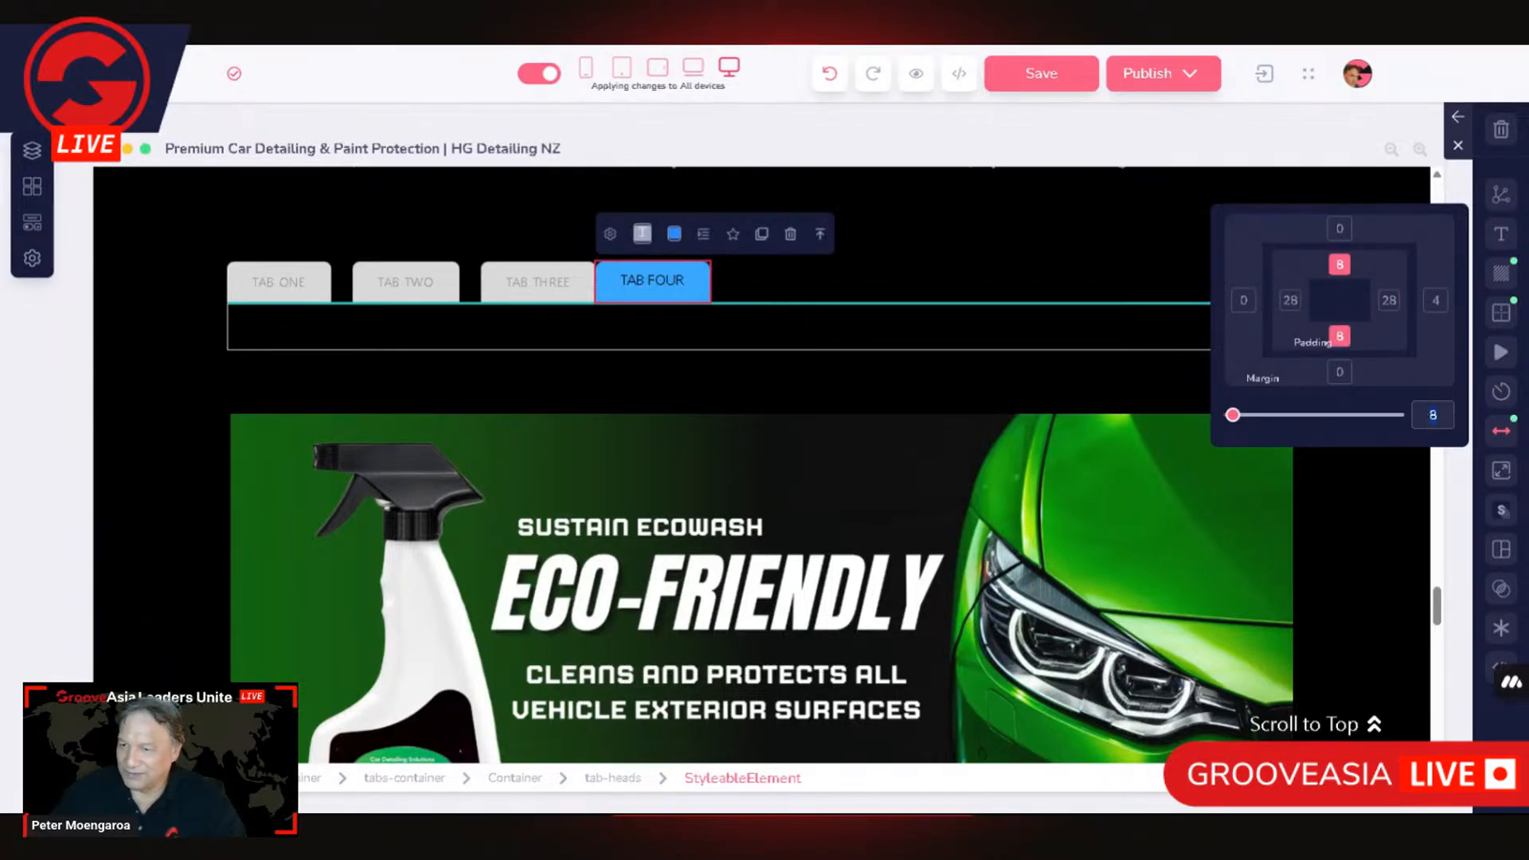
text(12)
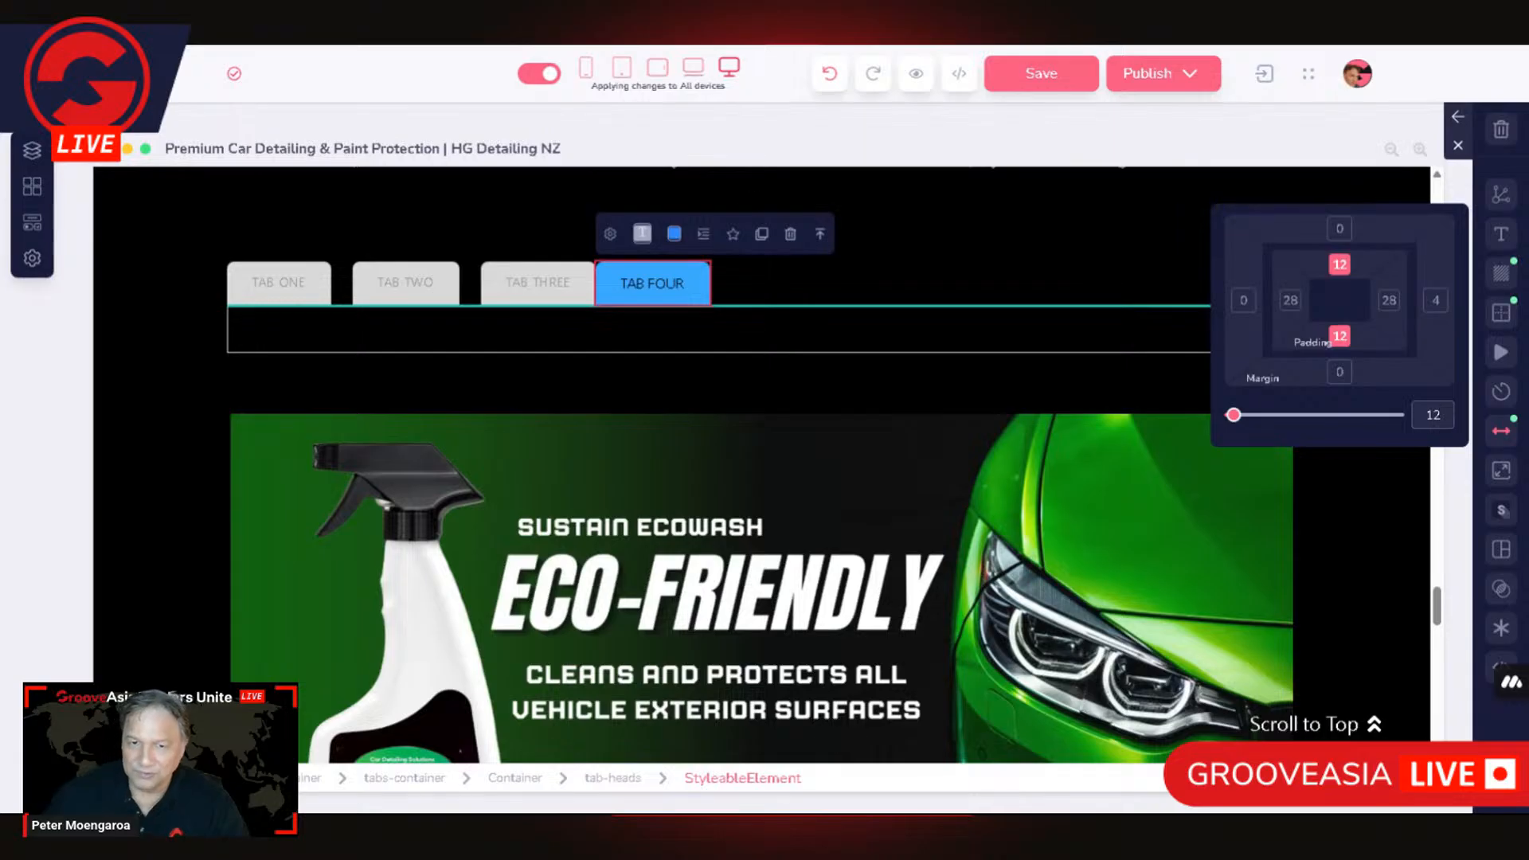
Step: Check the hex code of the TAB THREE head's background colour and close the colour picker
click(541, 293)
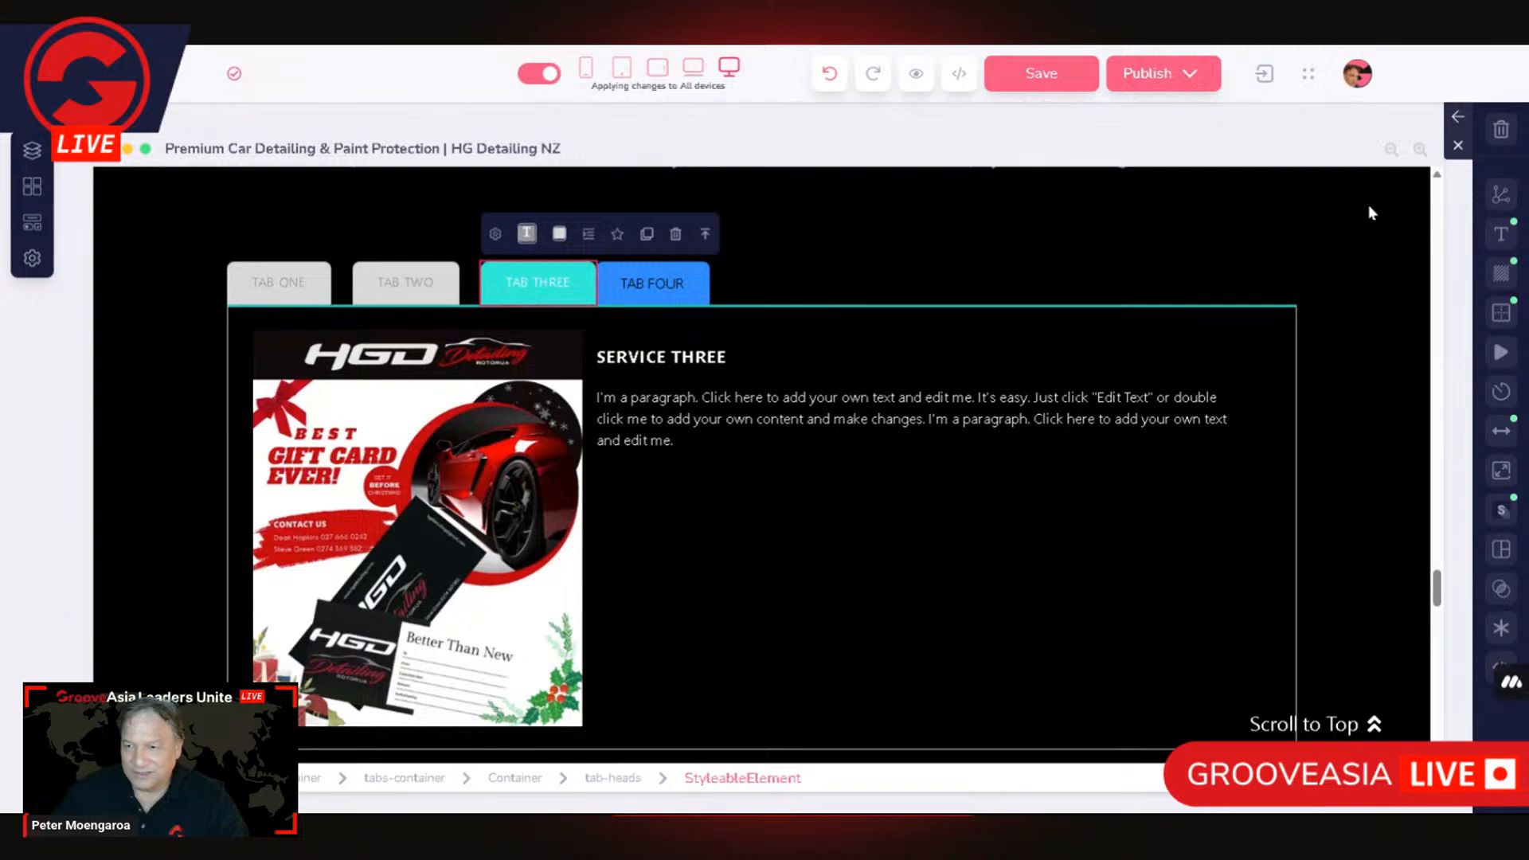
click(1502, 275)
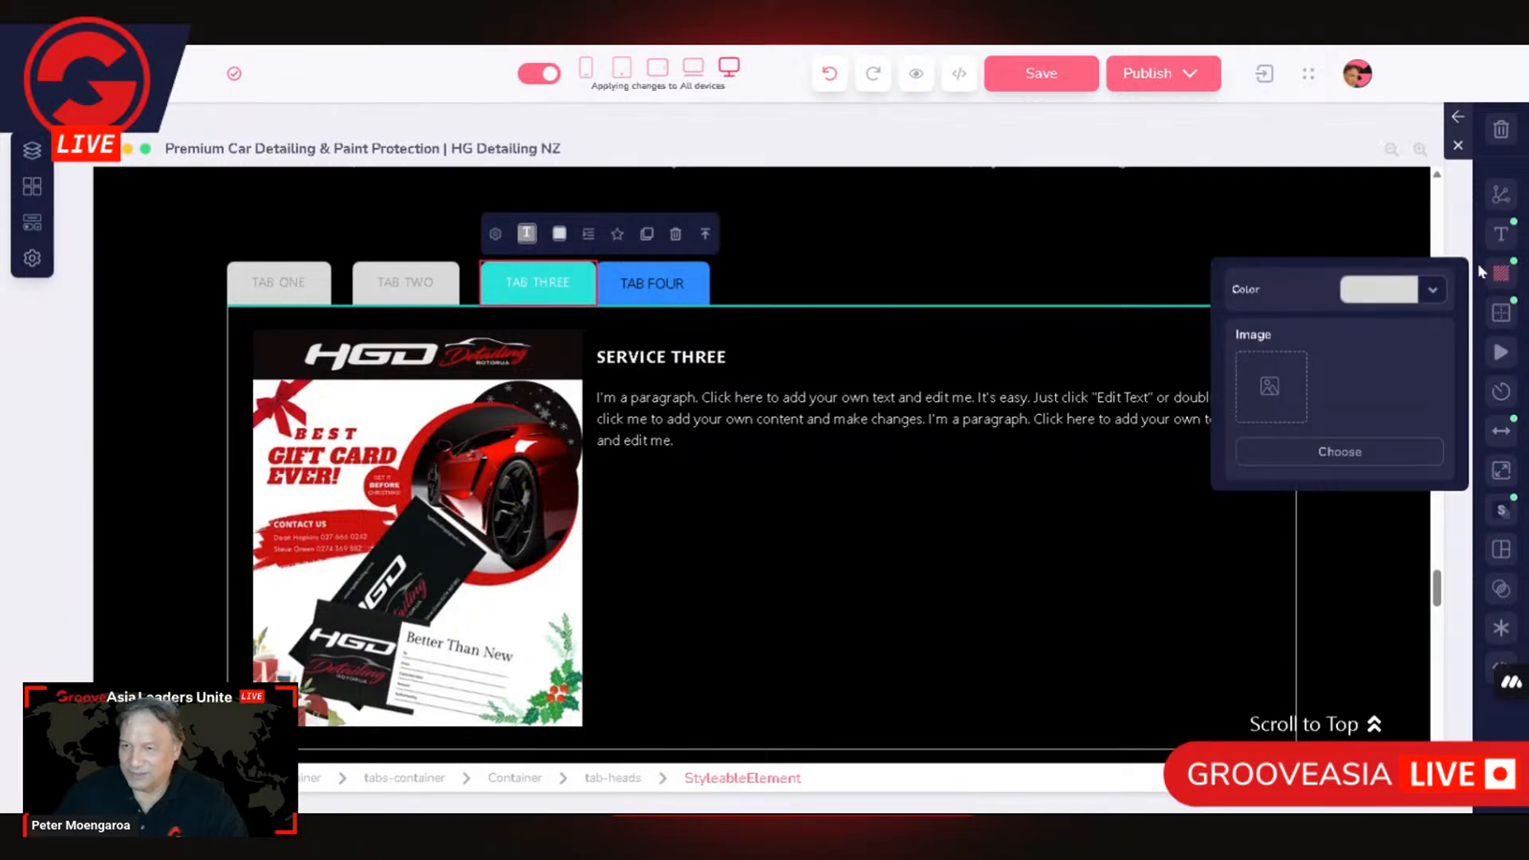
click(1395, 296)
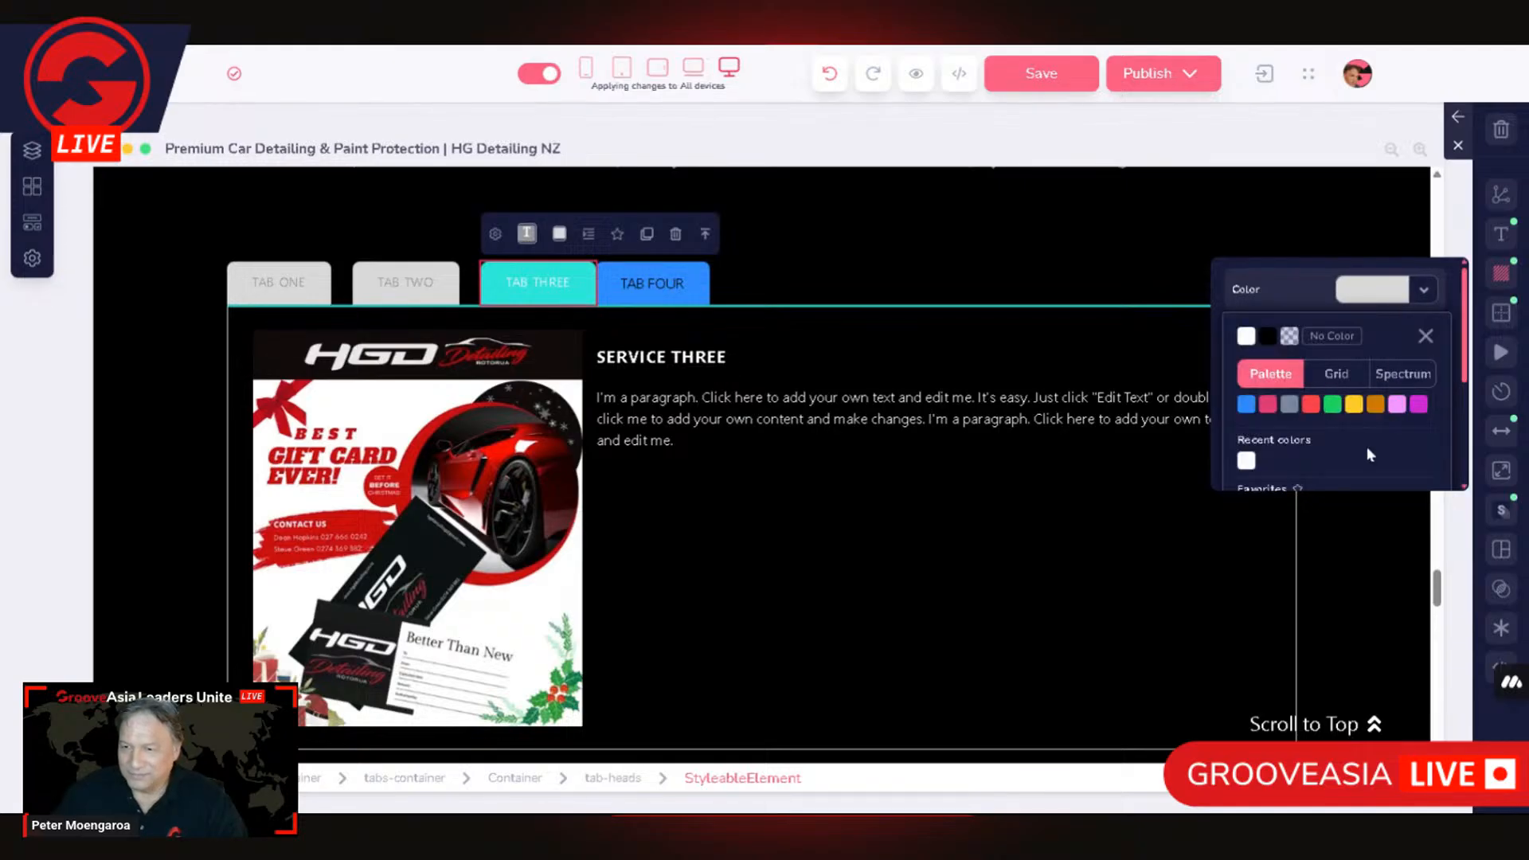
scroll(1385, 406, down, 3)
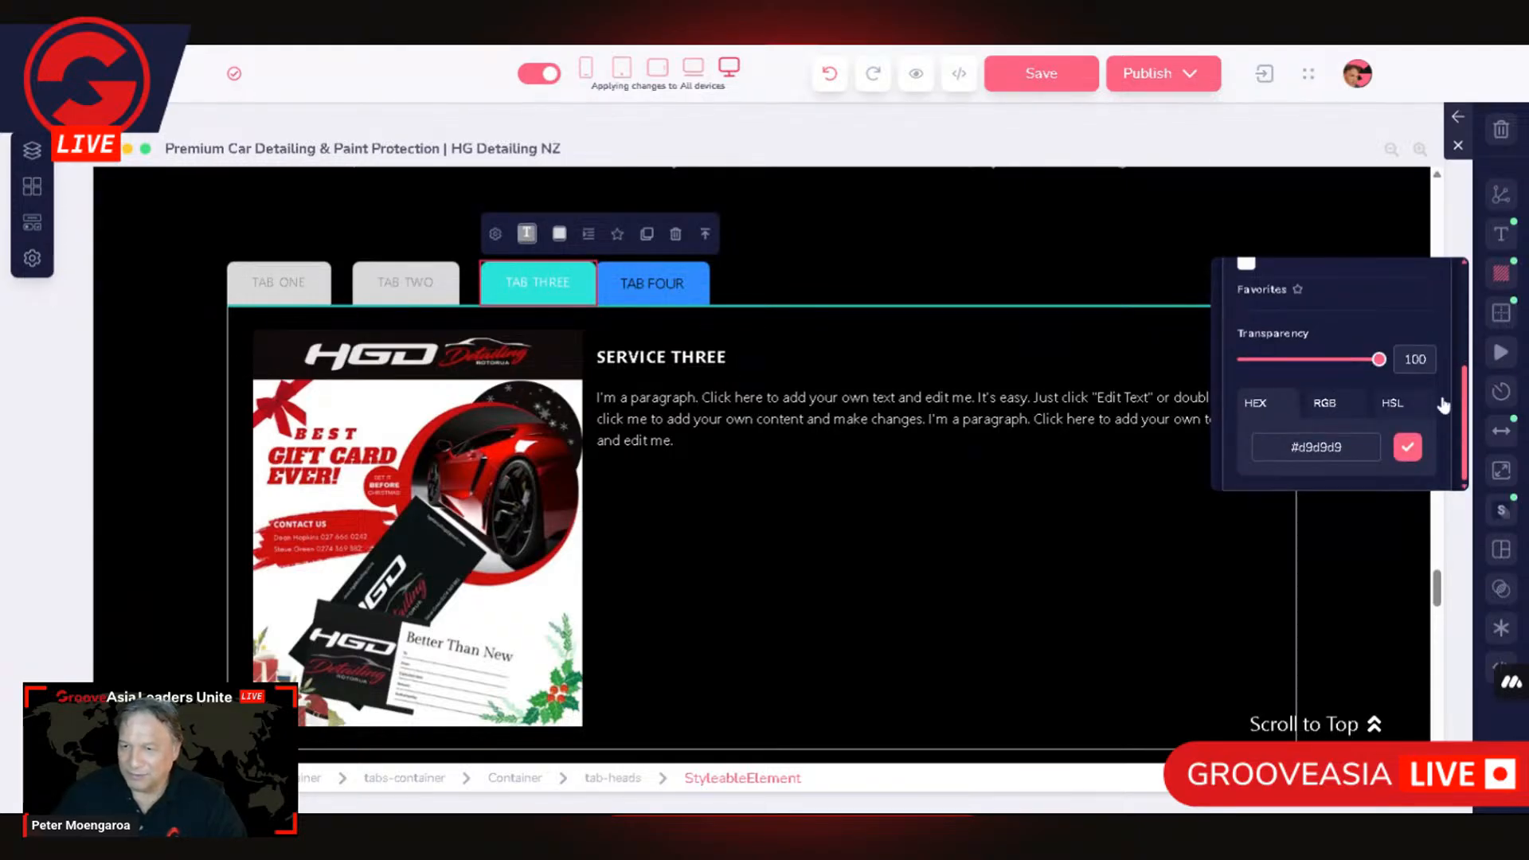
scroll(1370, 374, up, 3)
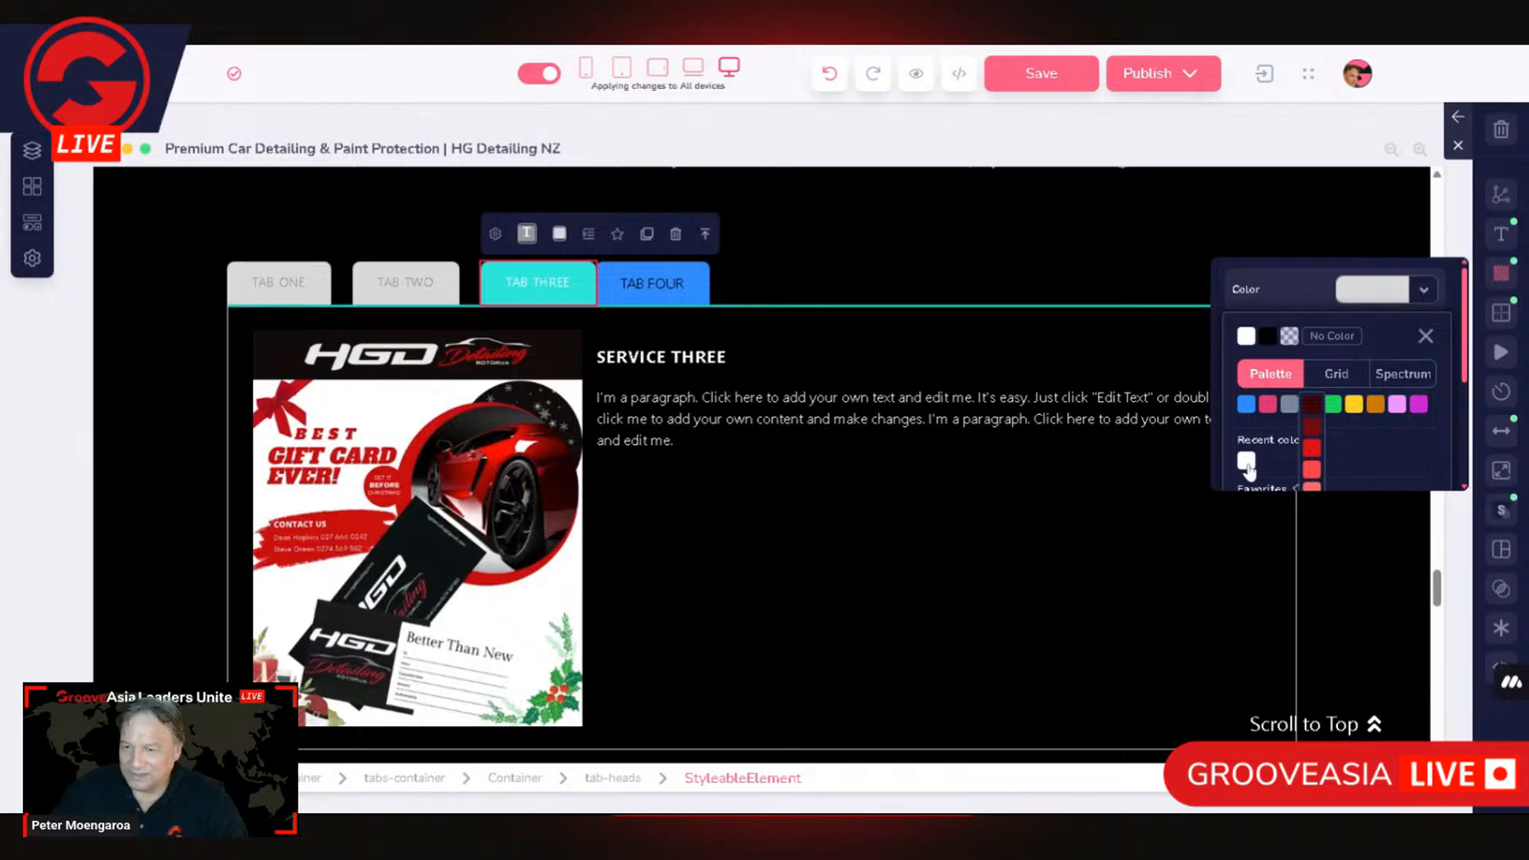
click(1373, 300)
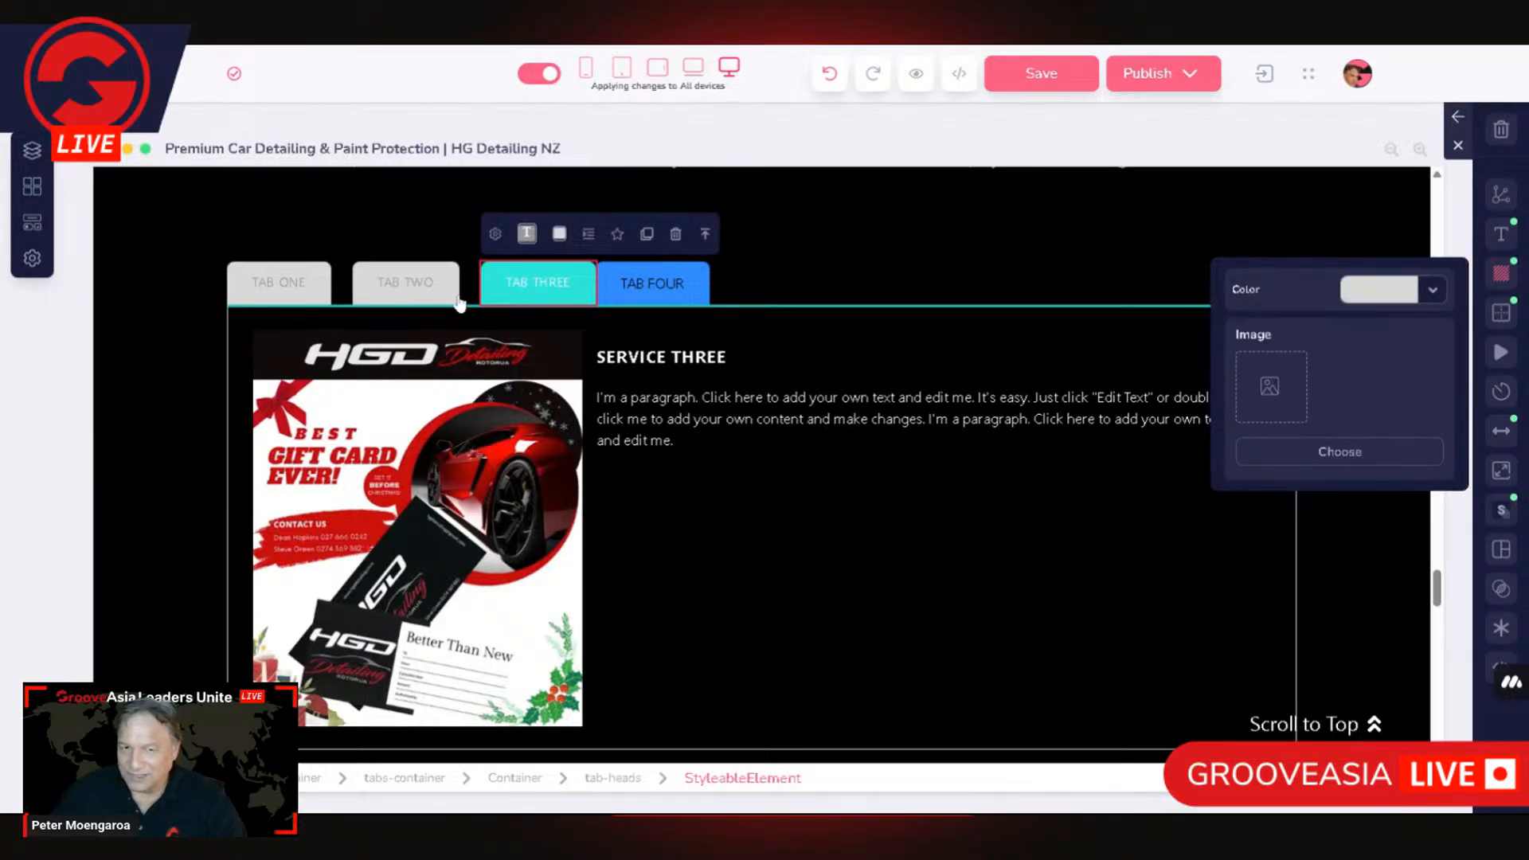
Step: Confirm #d9d9d9 as the TAB THREE head's background colour and save it to the favourite colours
click(1432, 290)
scroll(1354, 383, down, 2)
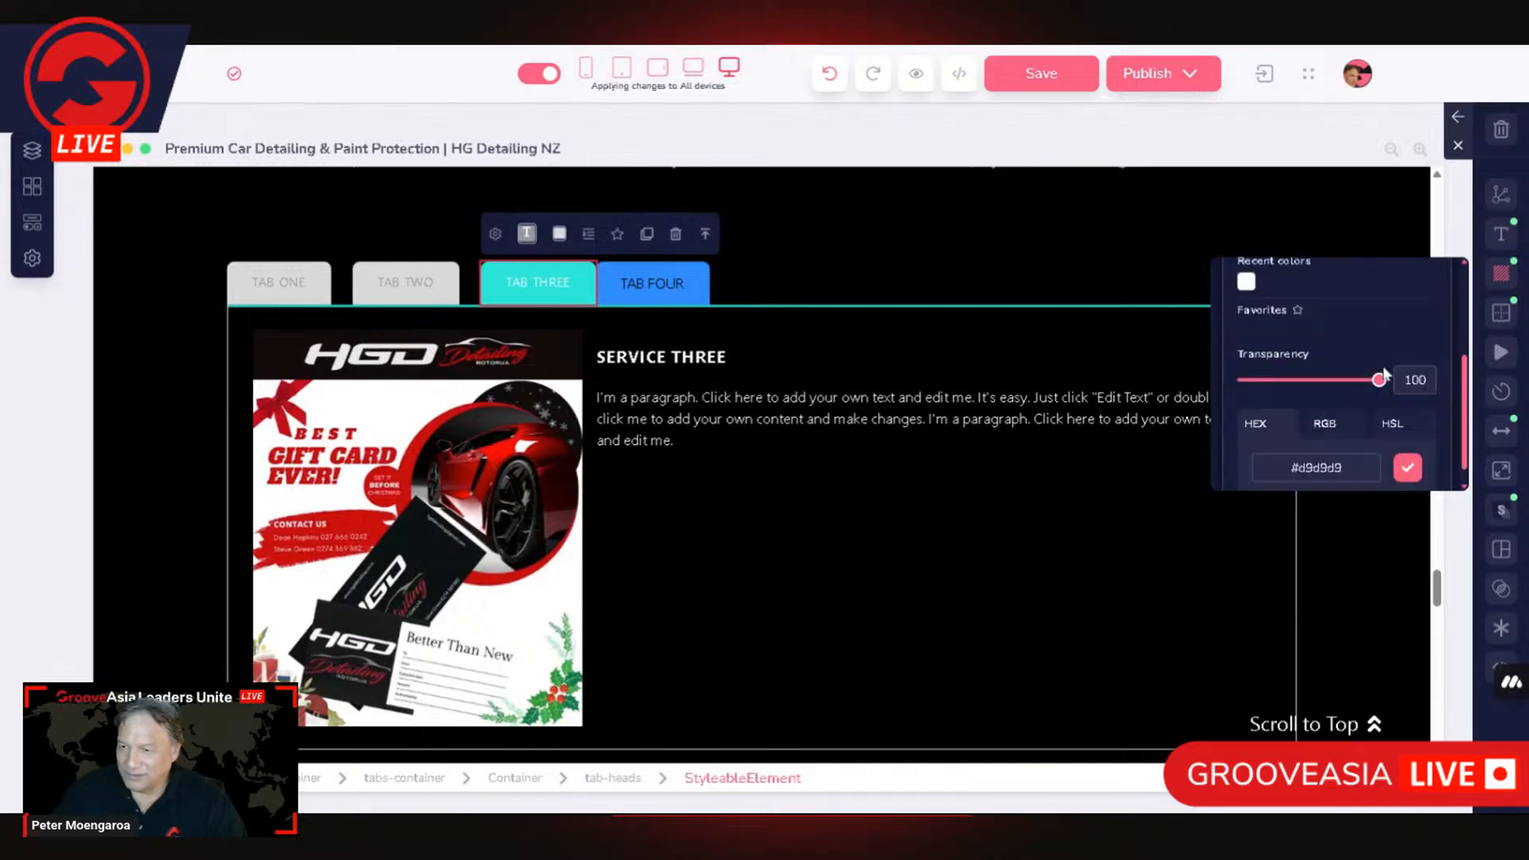
click(1410, 450)
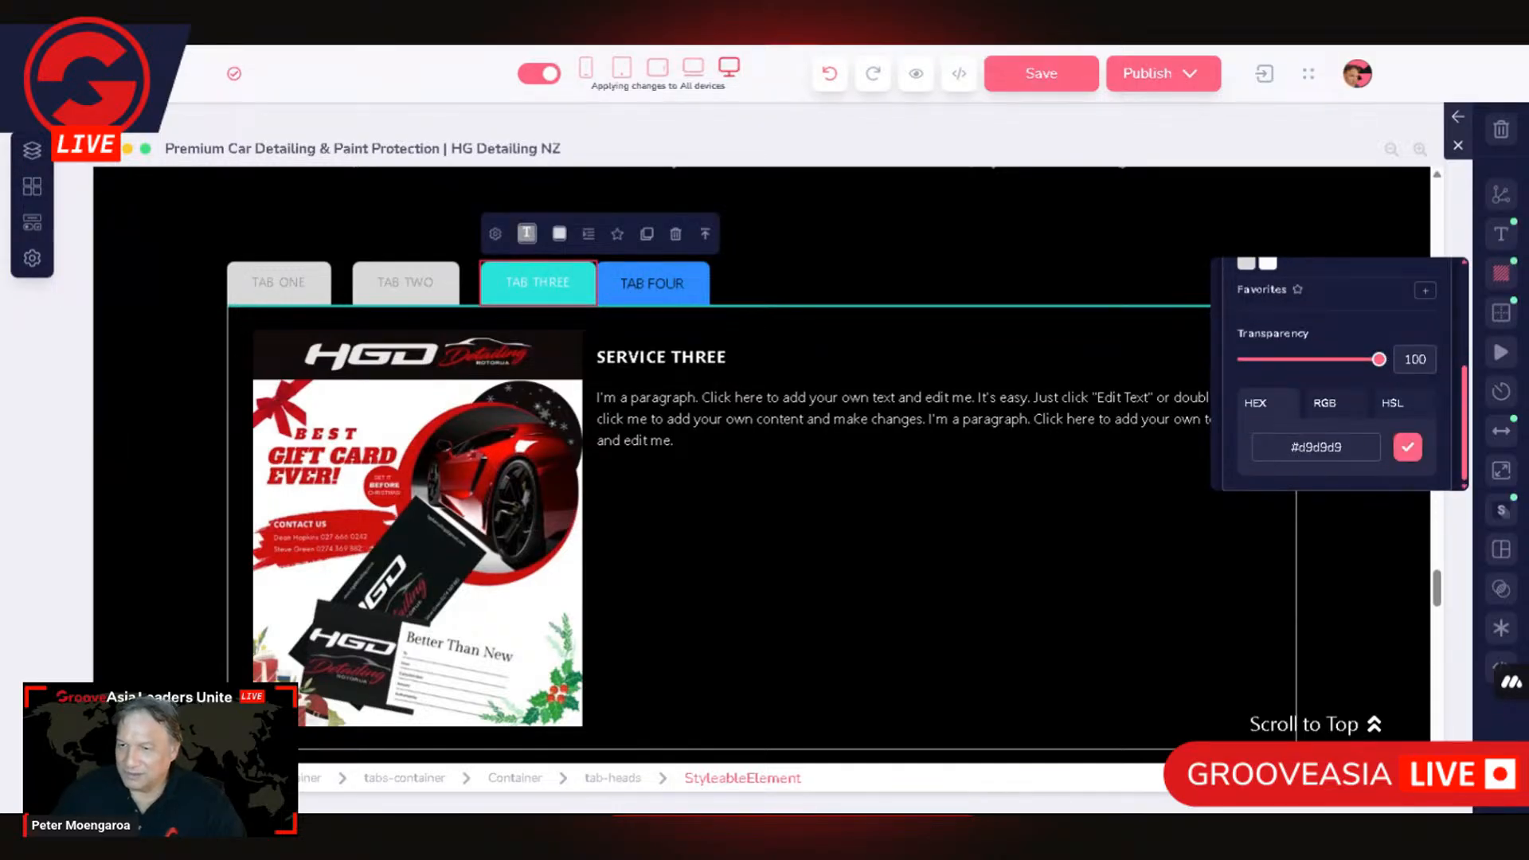
scroll(1268, 441, up, 3)
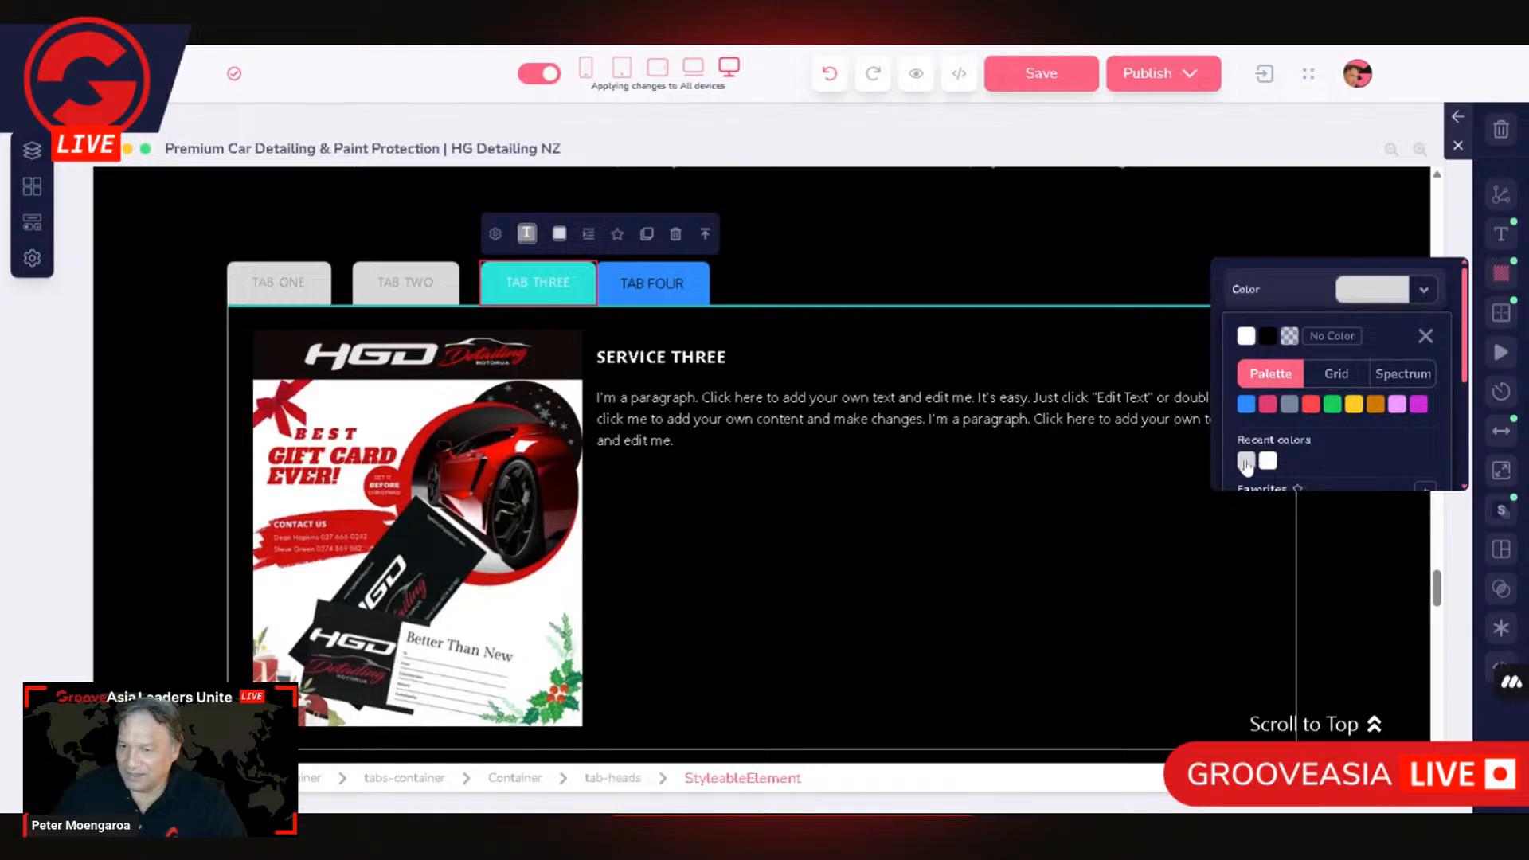
scroll(1306, 446, down, 2)
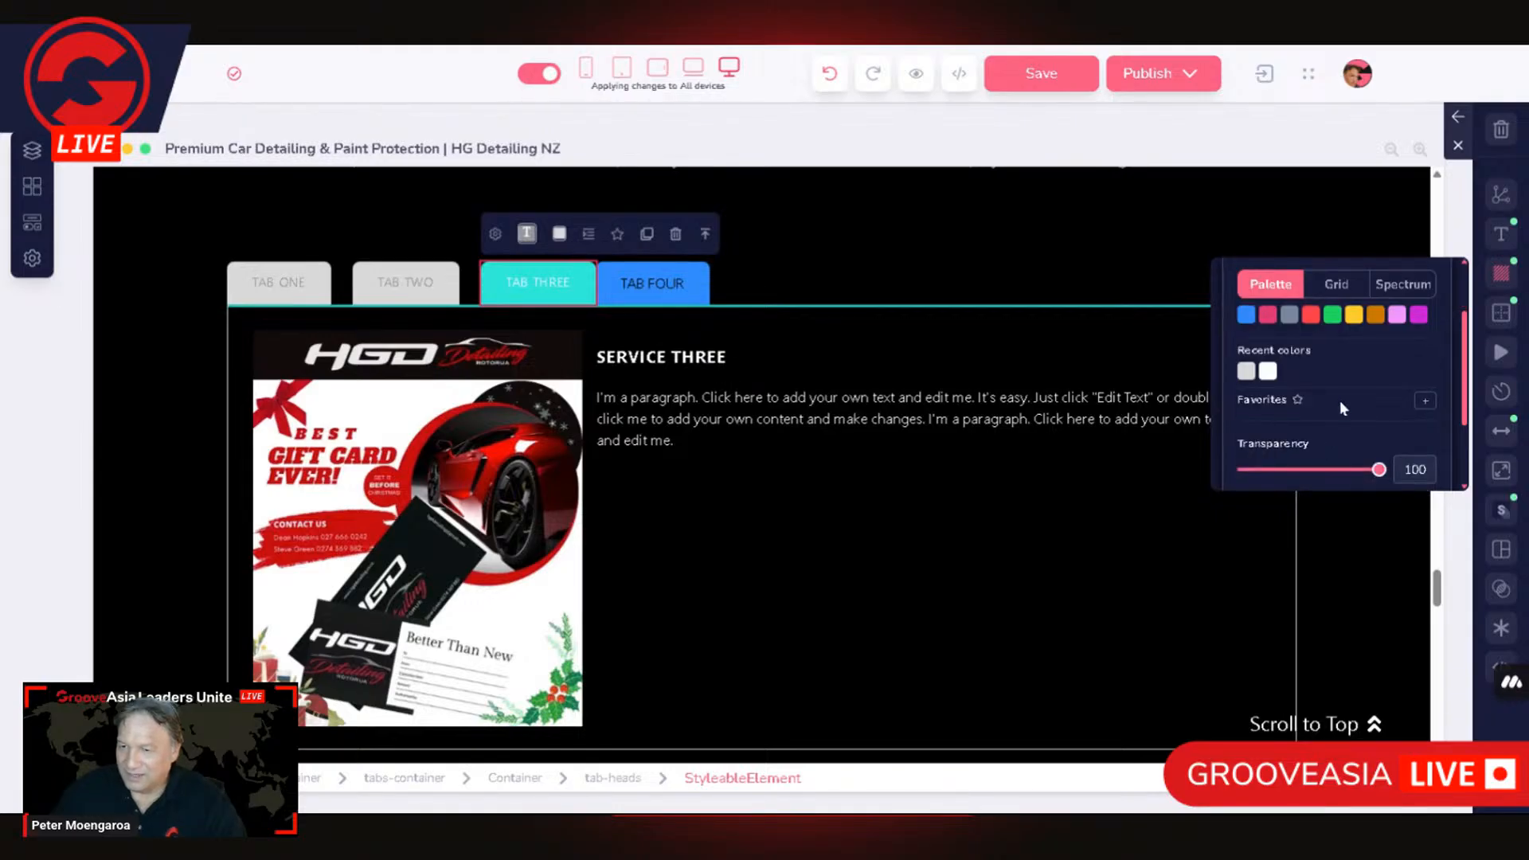
click(1426, 402)
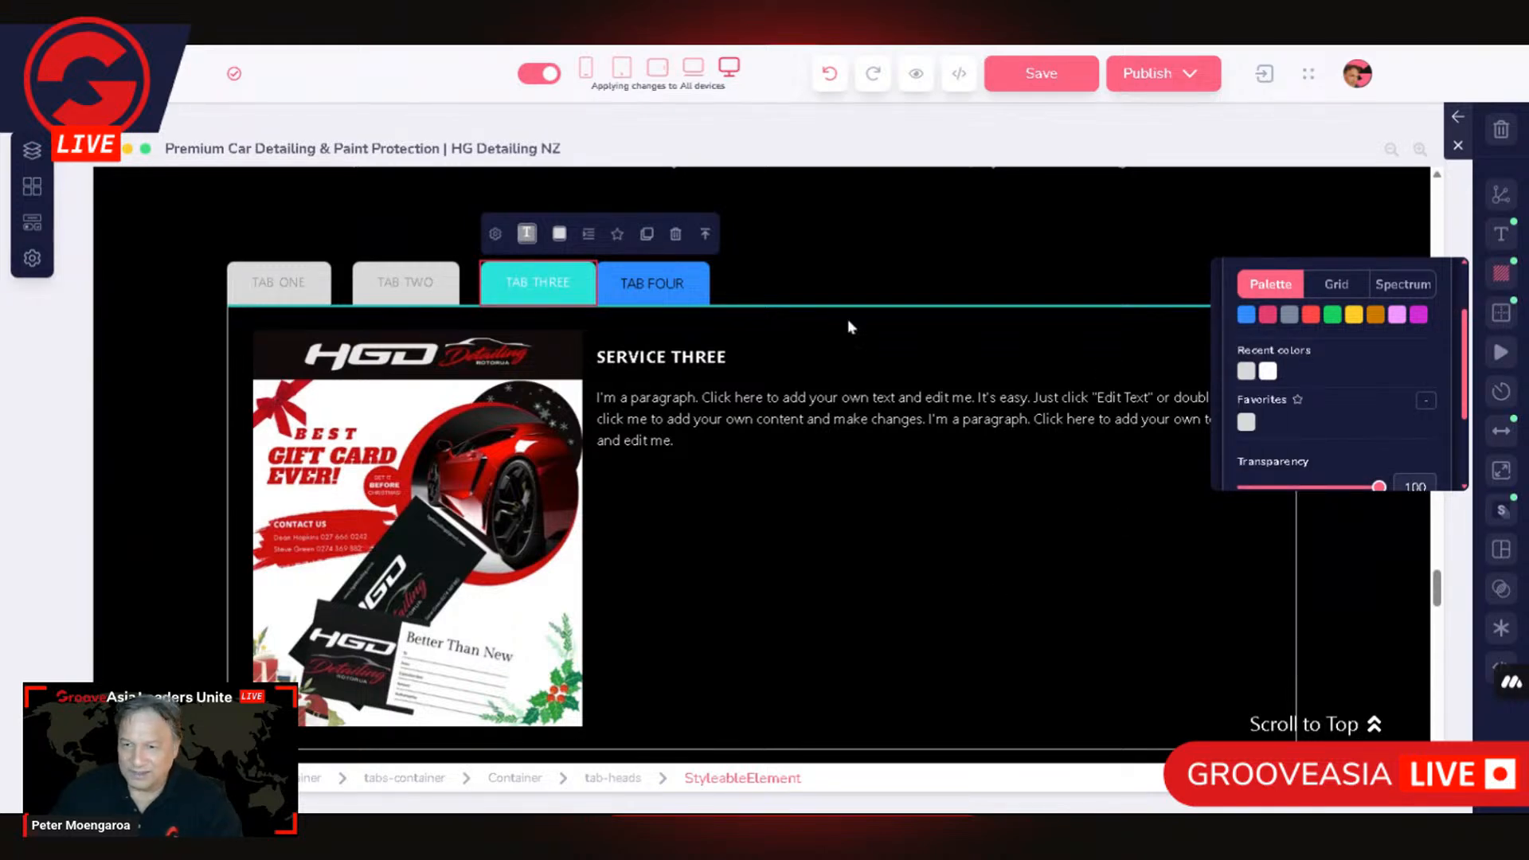
Step: Set the TAB FOUR head's background to the saved favourite grey #d9d9d9
click(683, 309)
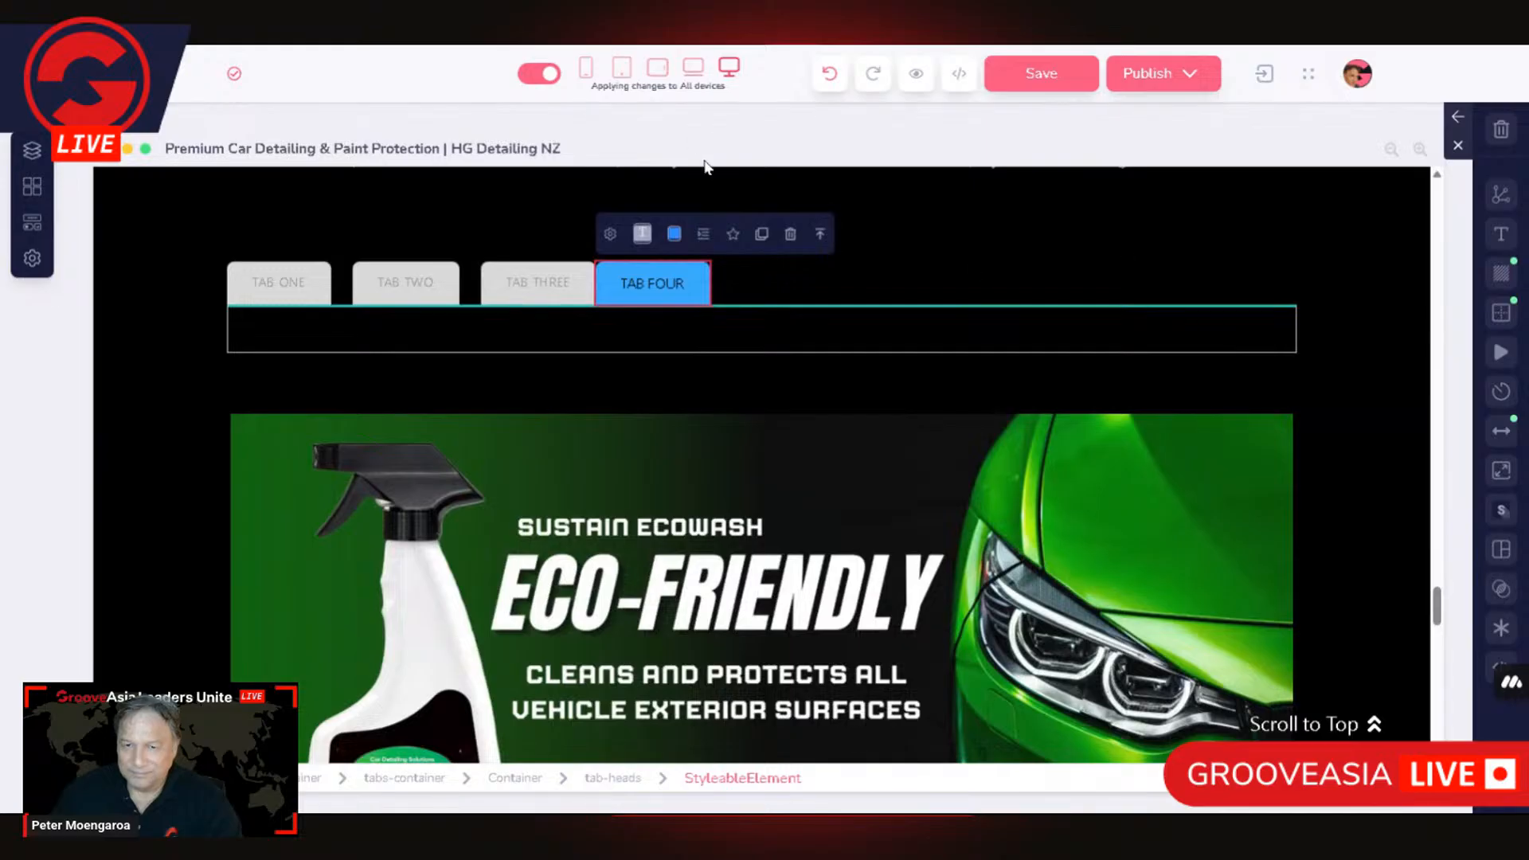
click(674, 233)
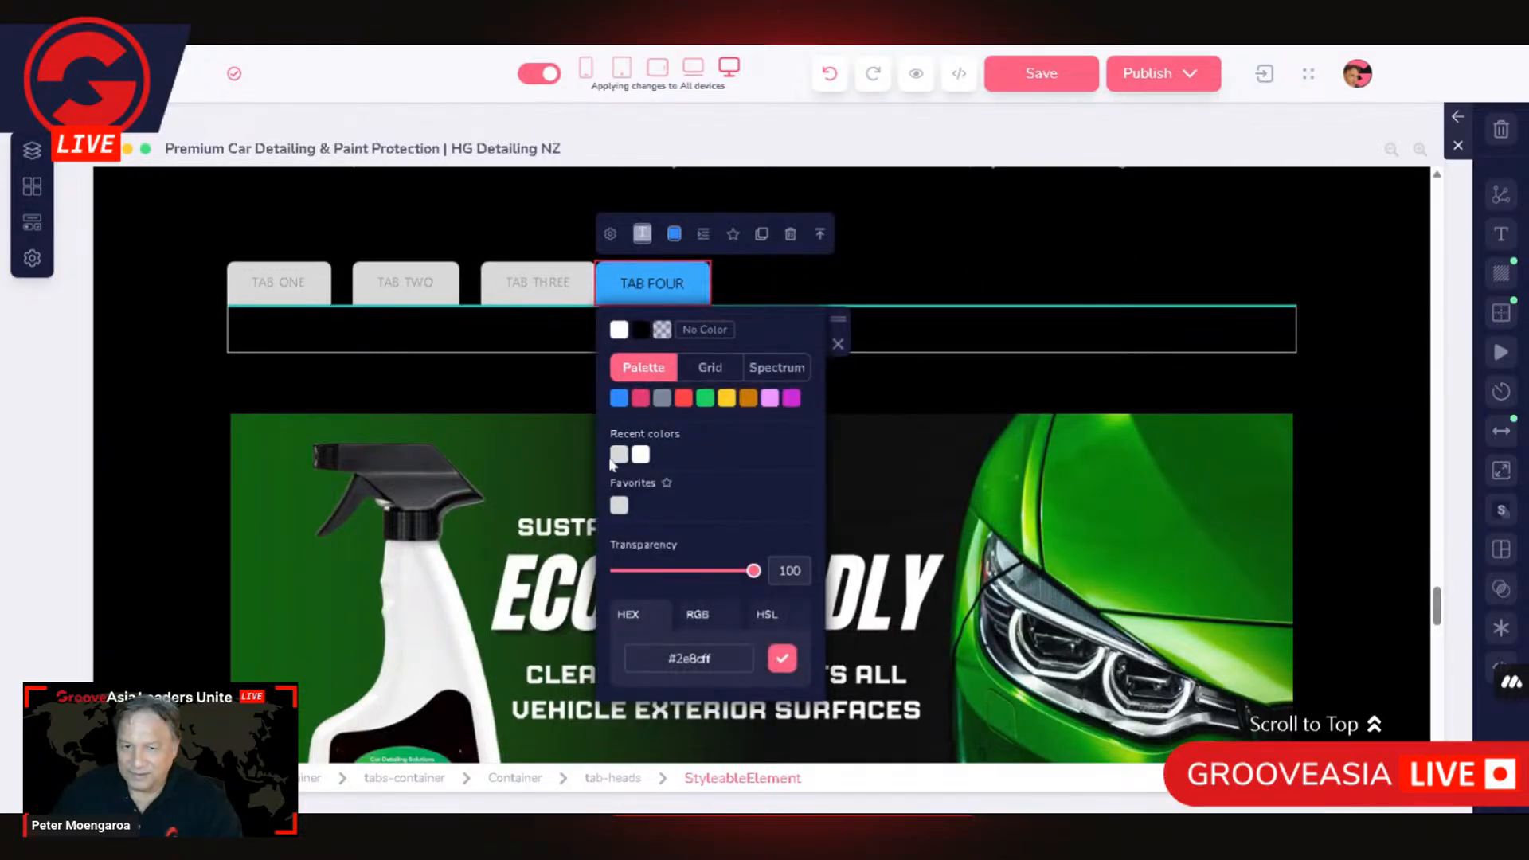
click(619, 506)
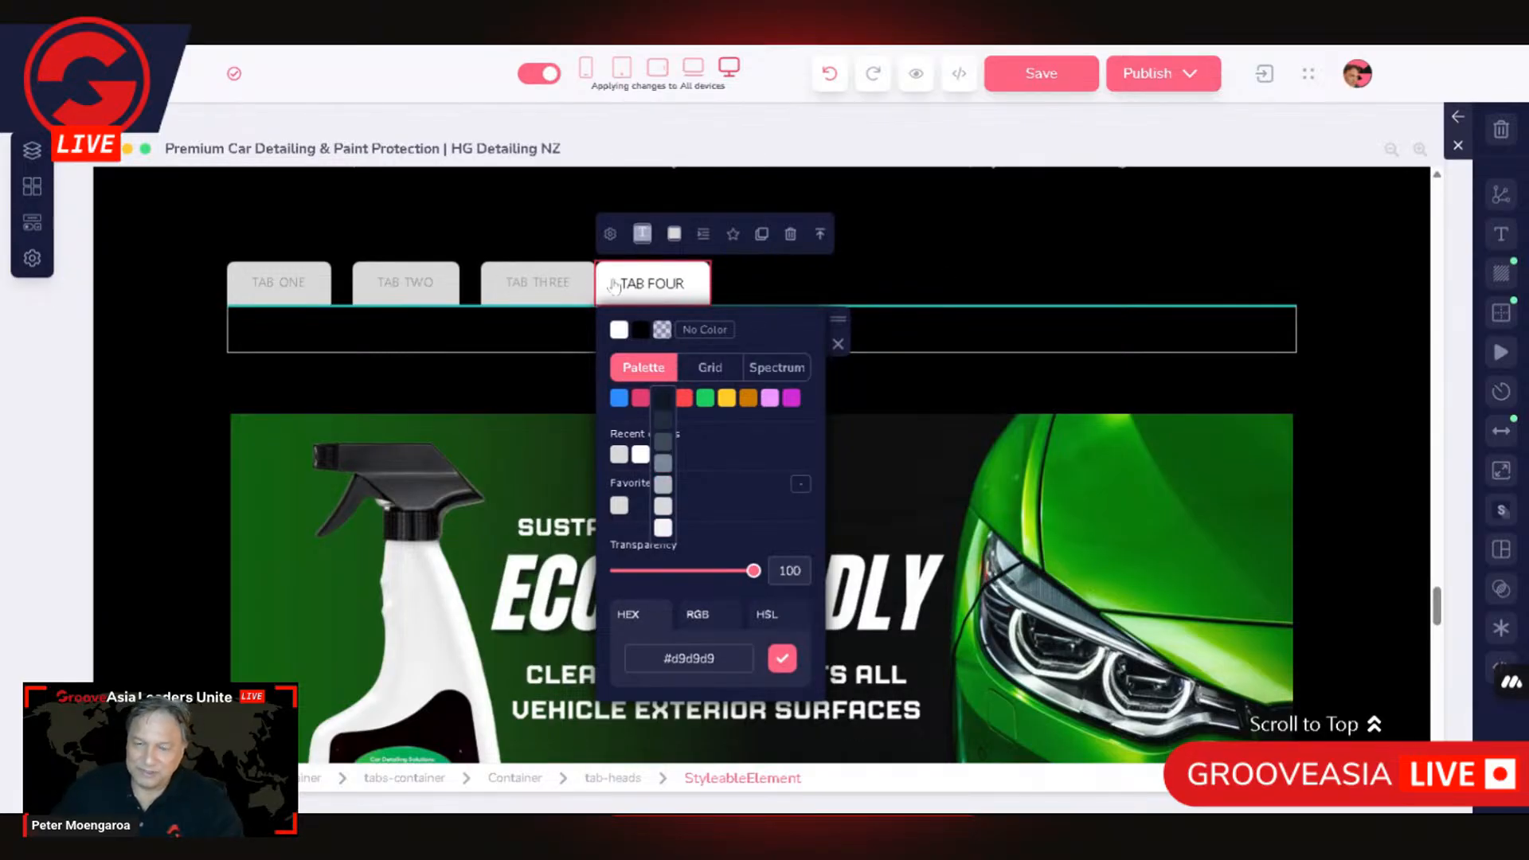
click(906, 283)
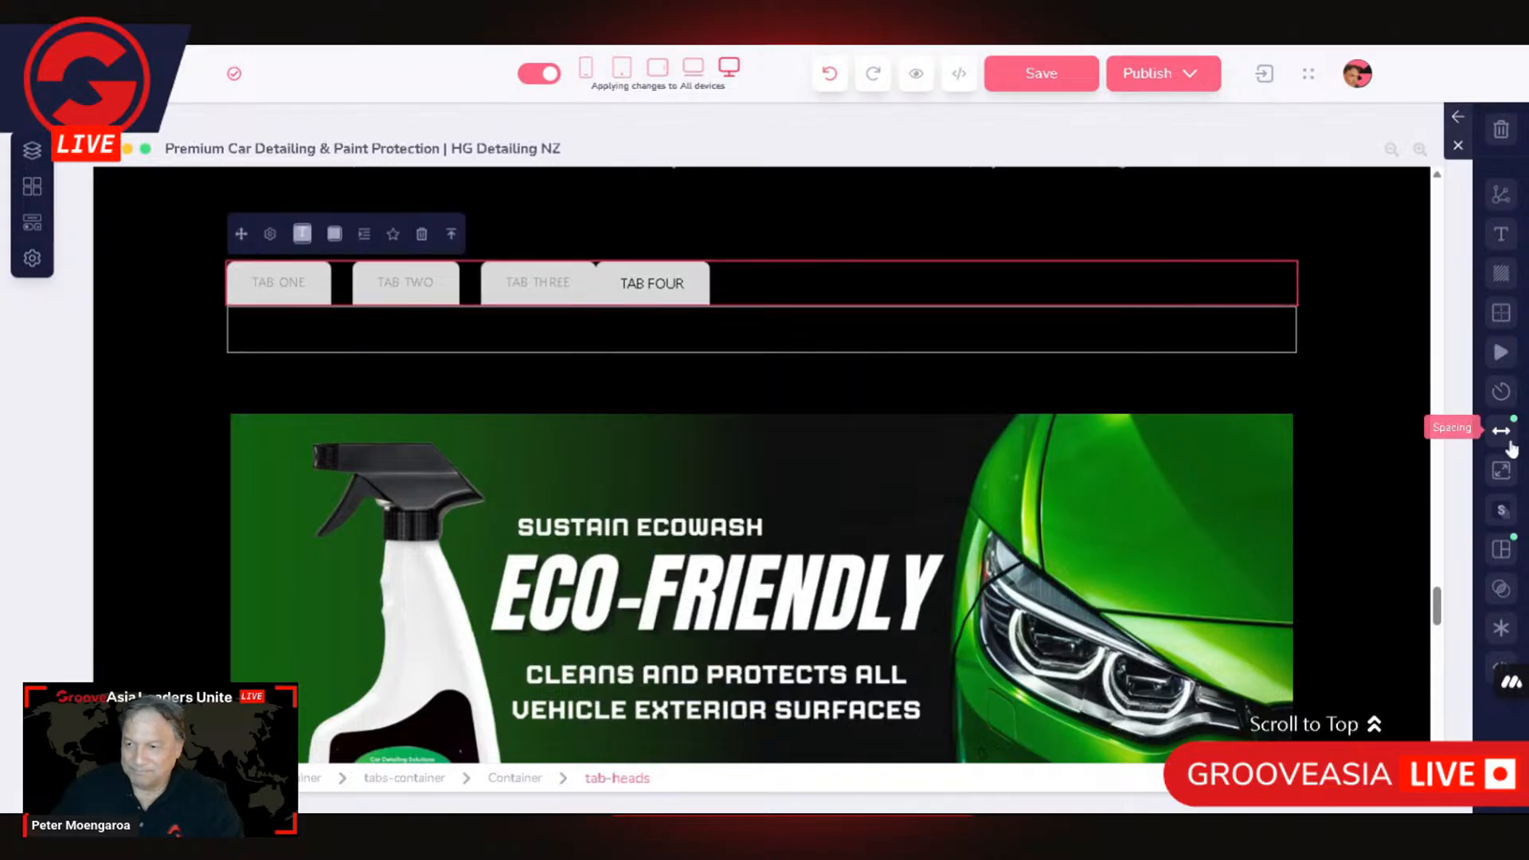
Step: Examine the TAB FOUR head's spacing and the settings of the tab-heads row and its parent containers
click(667, 275)
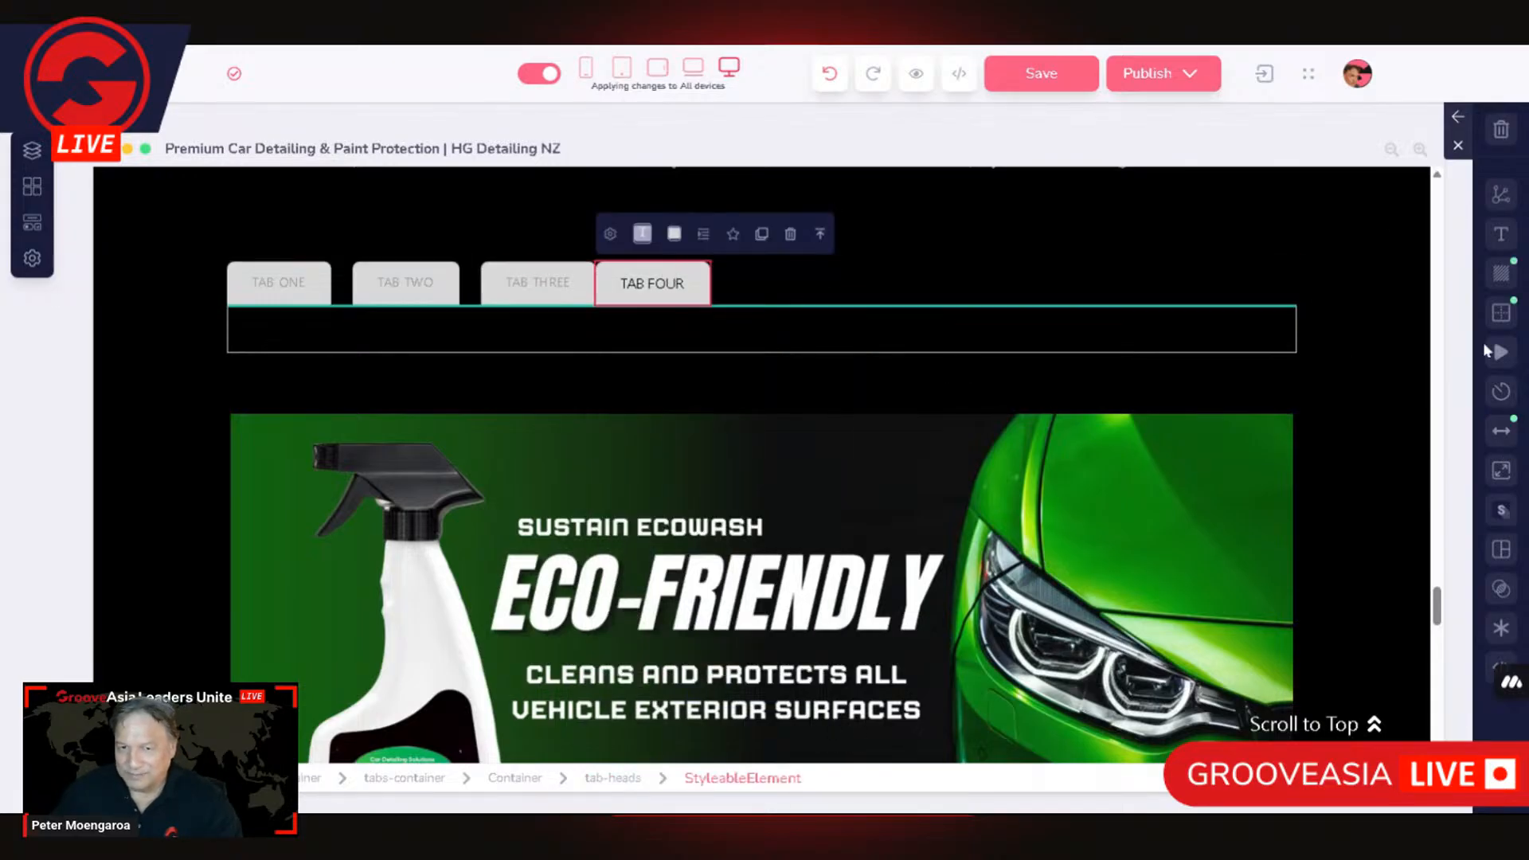
click(1502, 431)
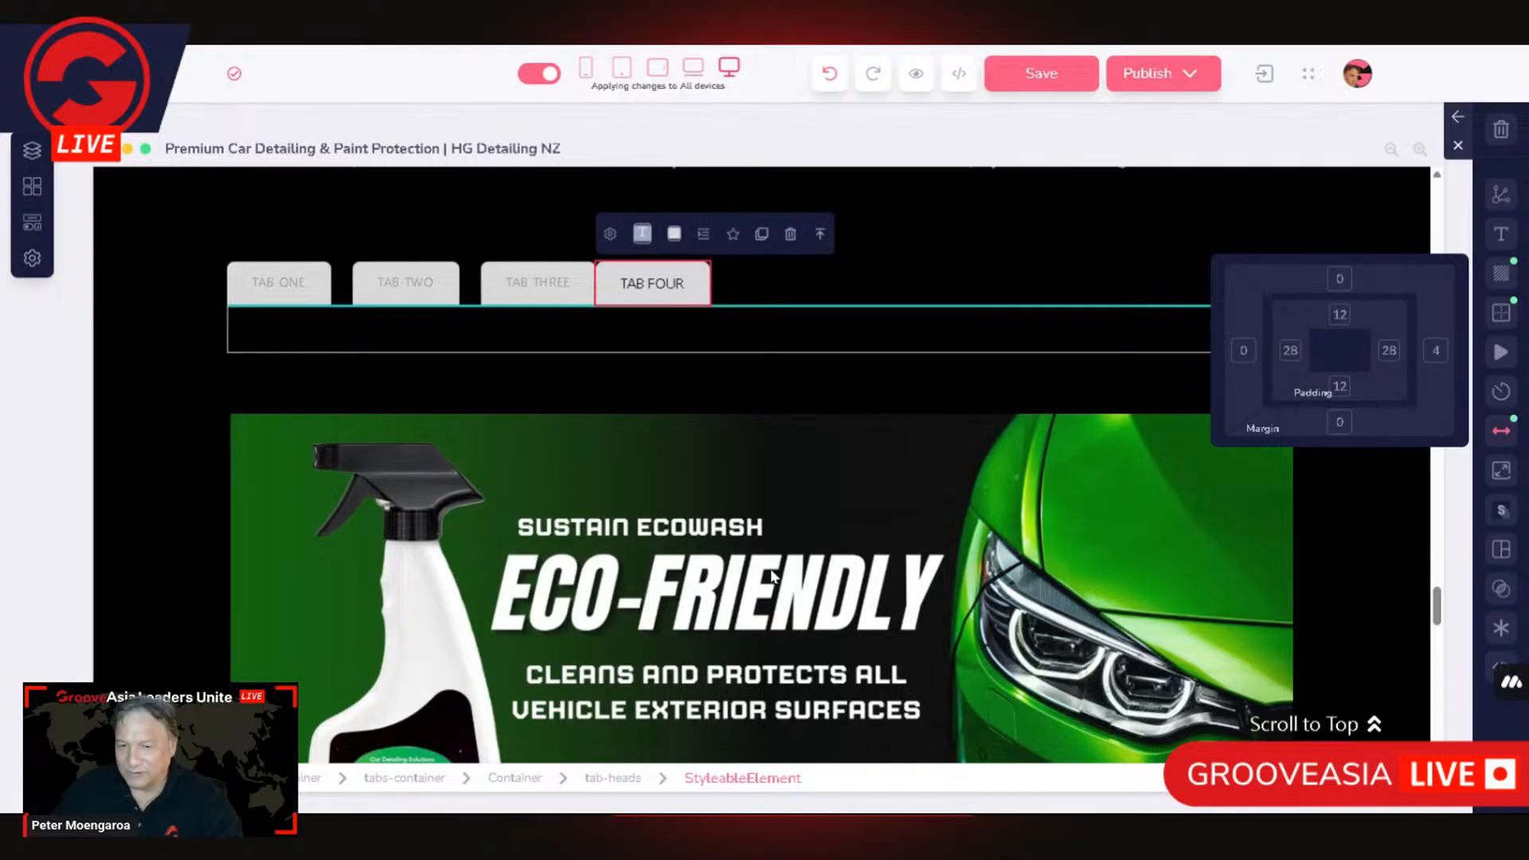
click(615, 779)
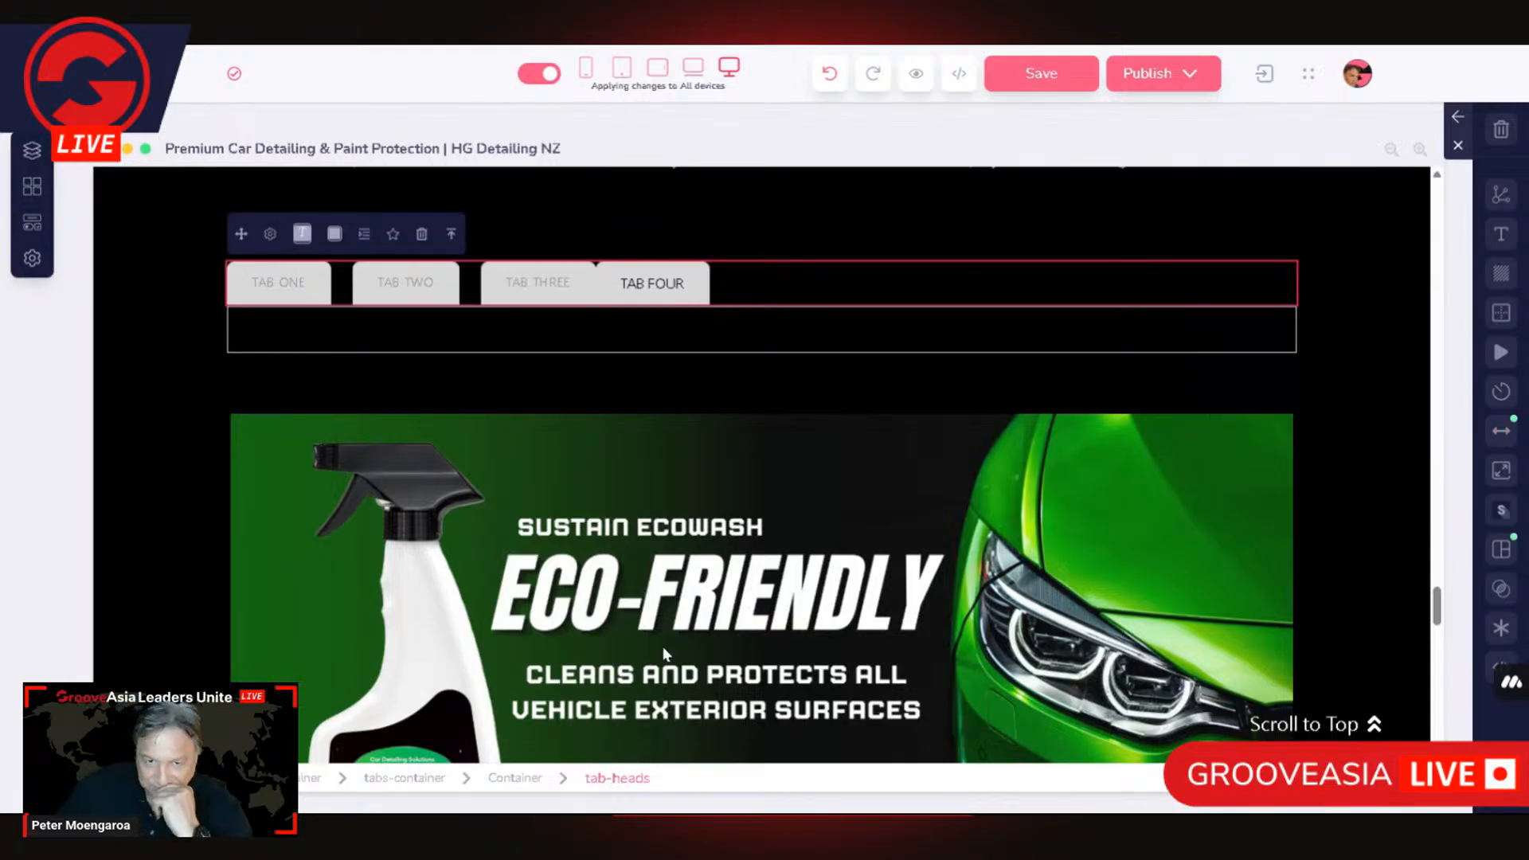
click(273, 235)
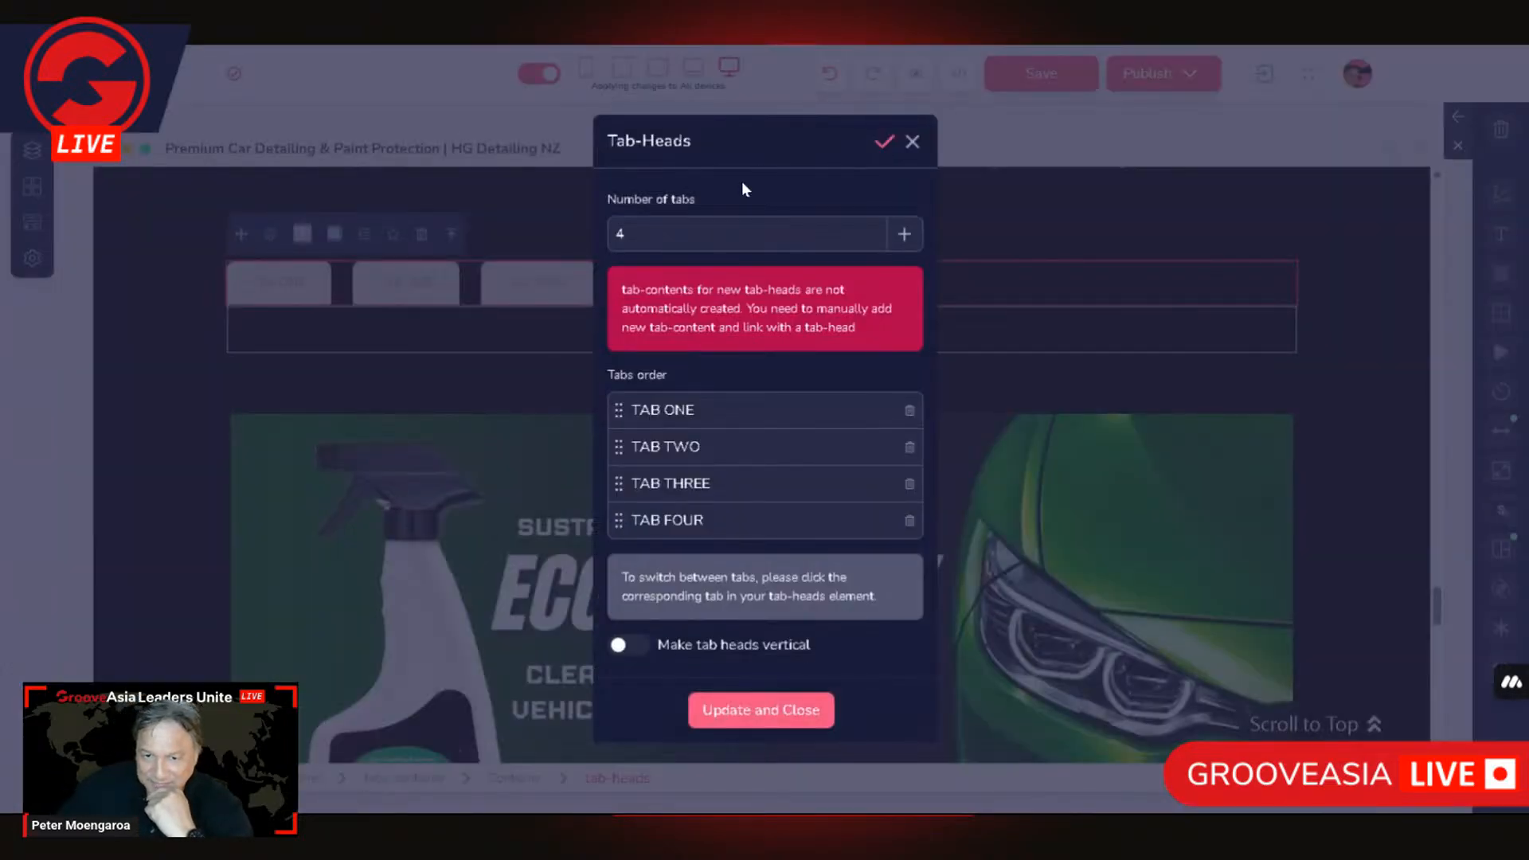
click(525, 782)
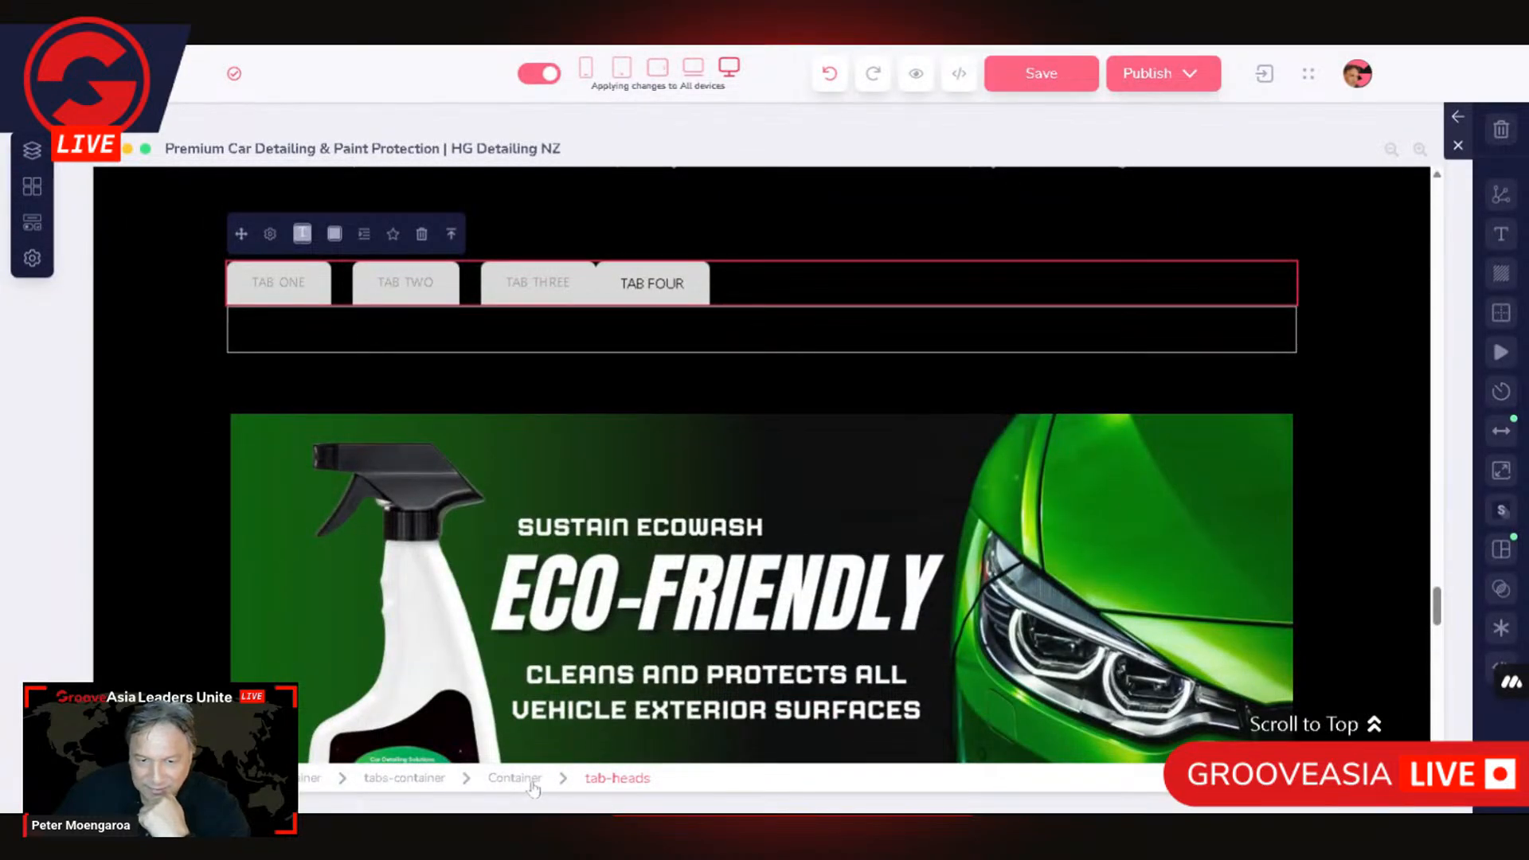
click(527, 782)
click(237, 238)
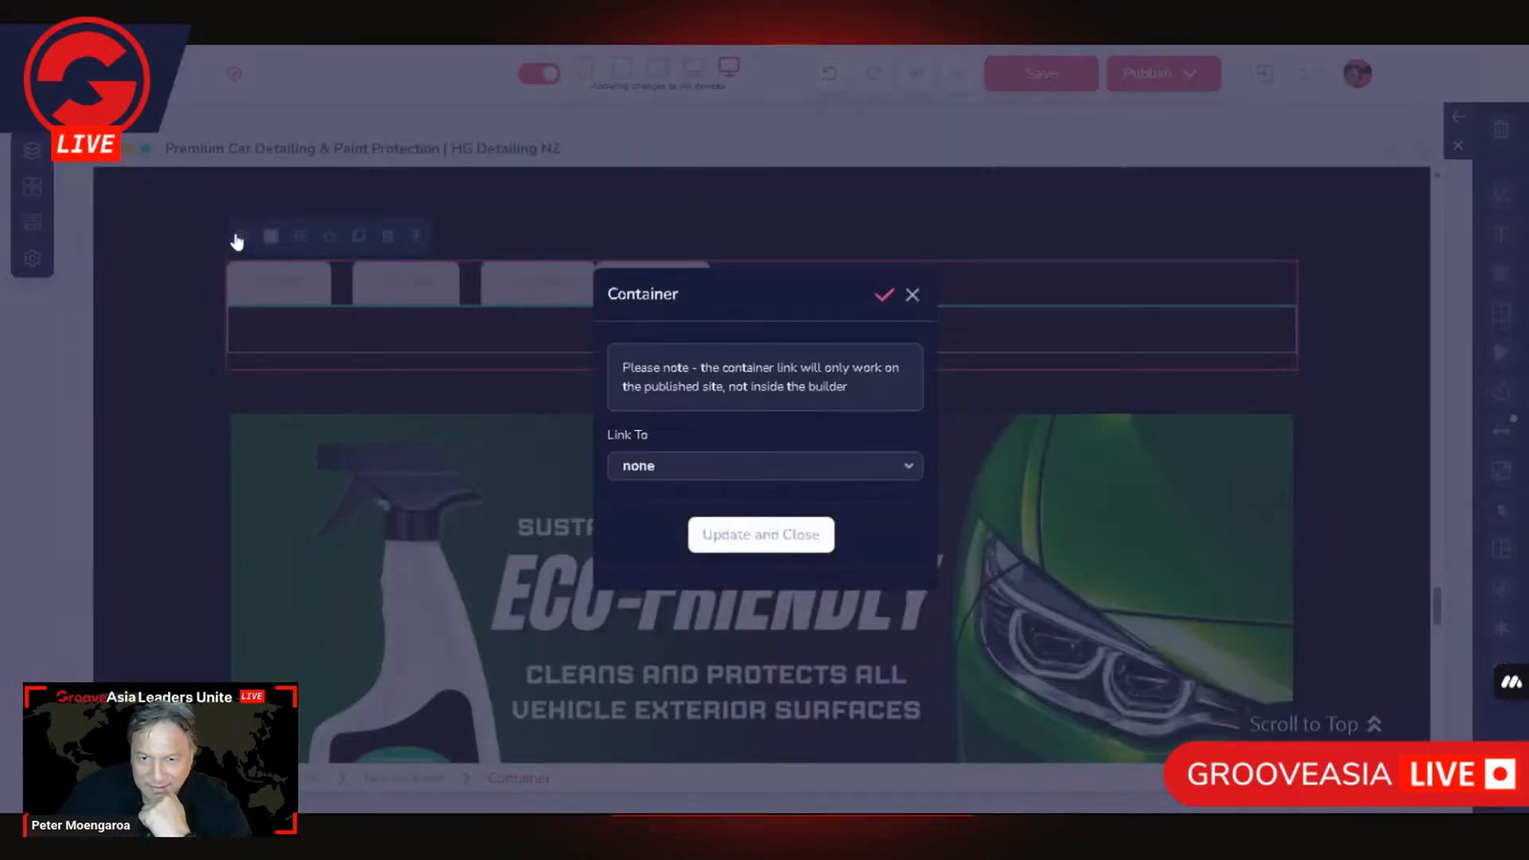
click(510, 777)
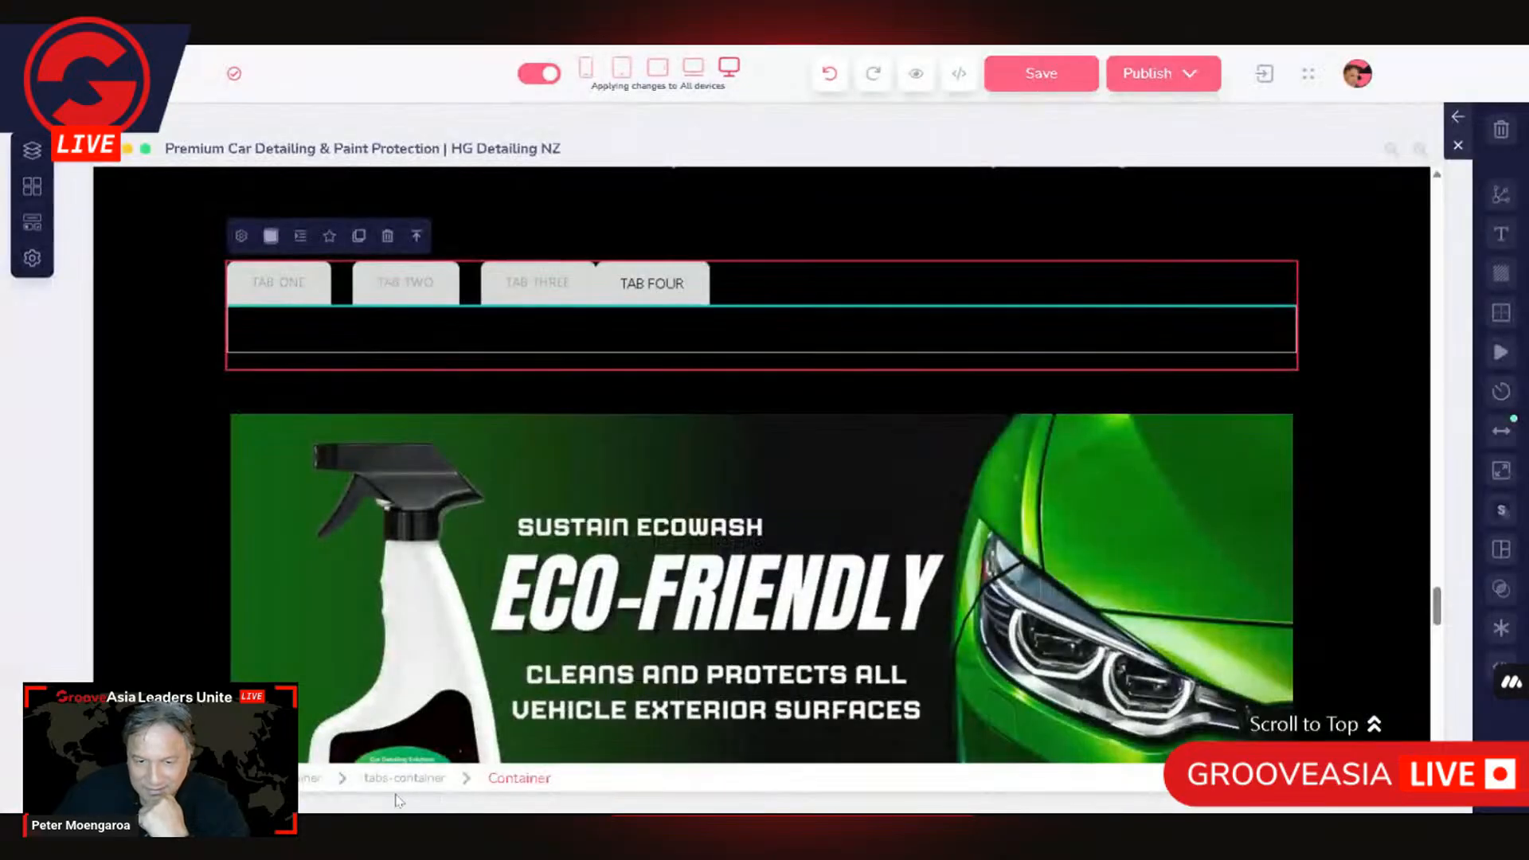
click(408, 778)
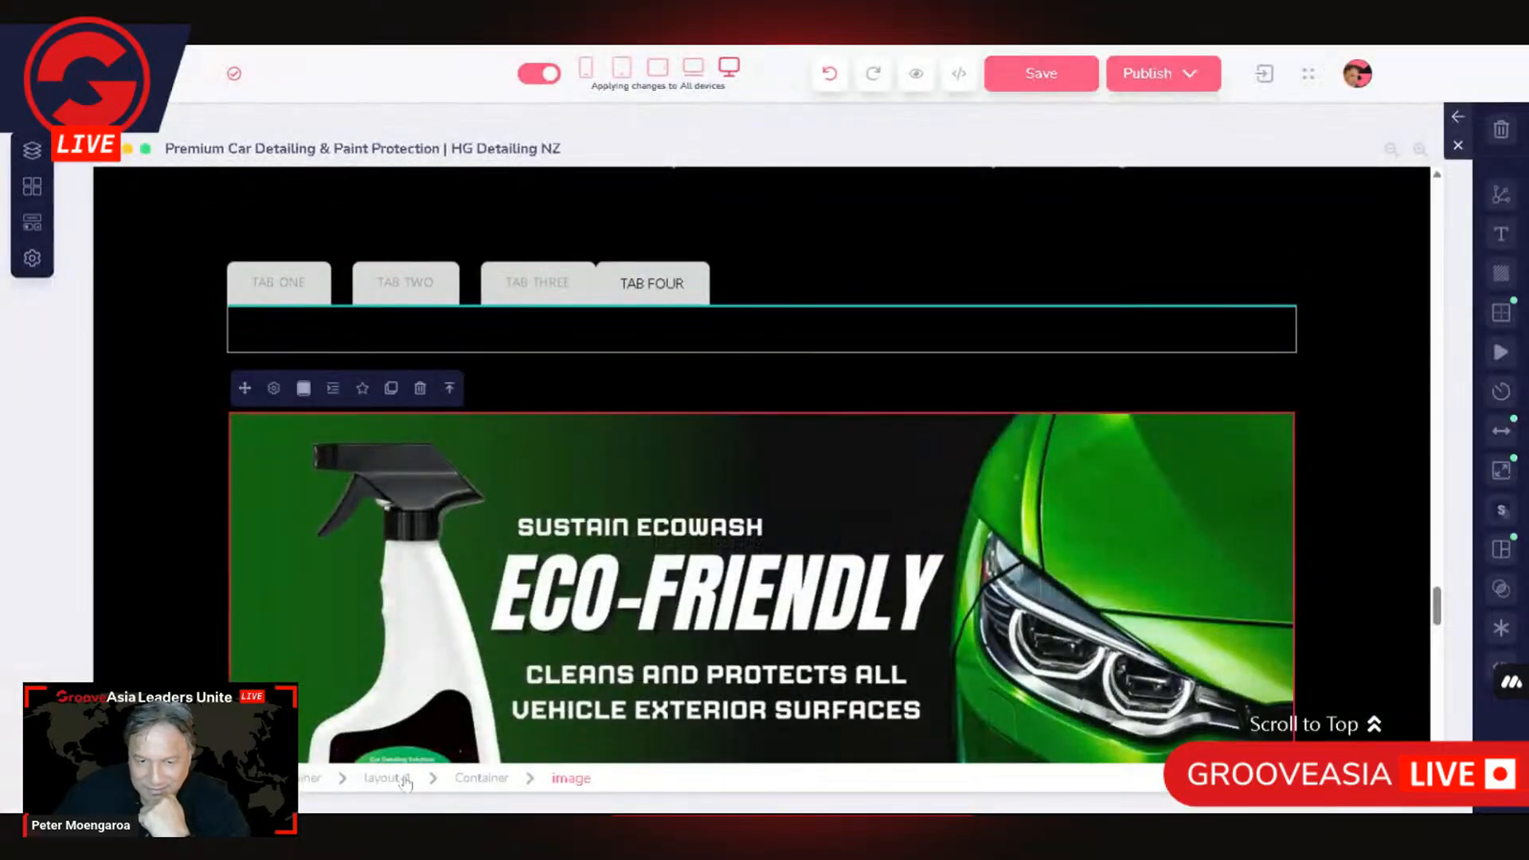
click(430, 275)
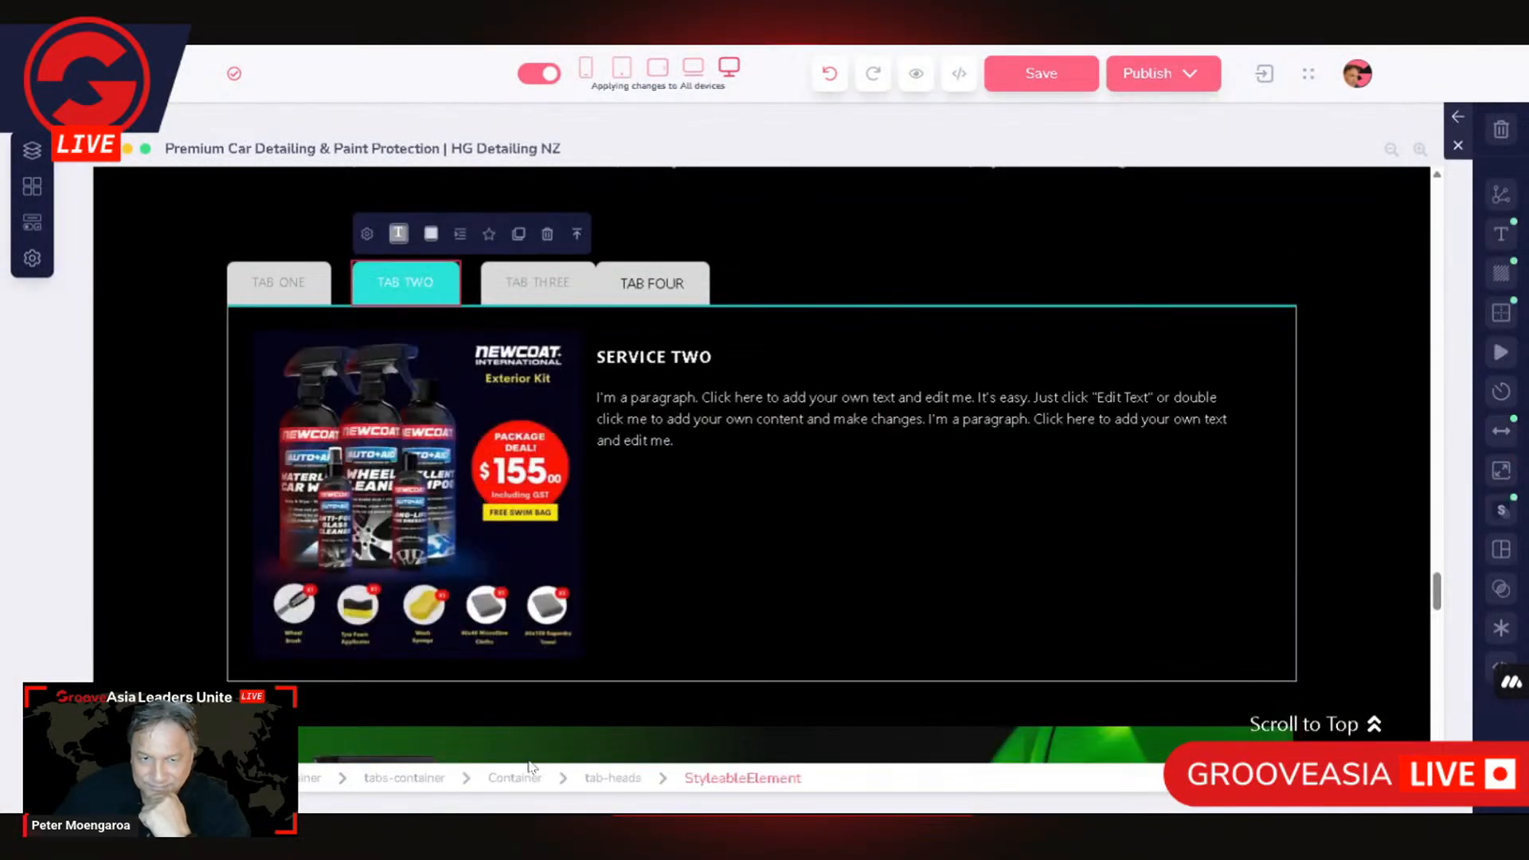
click(422, 778)
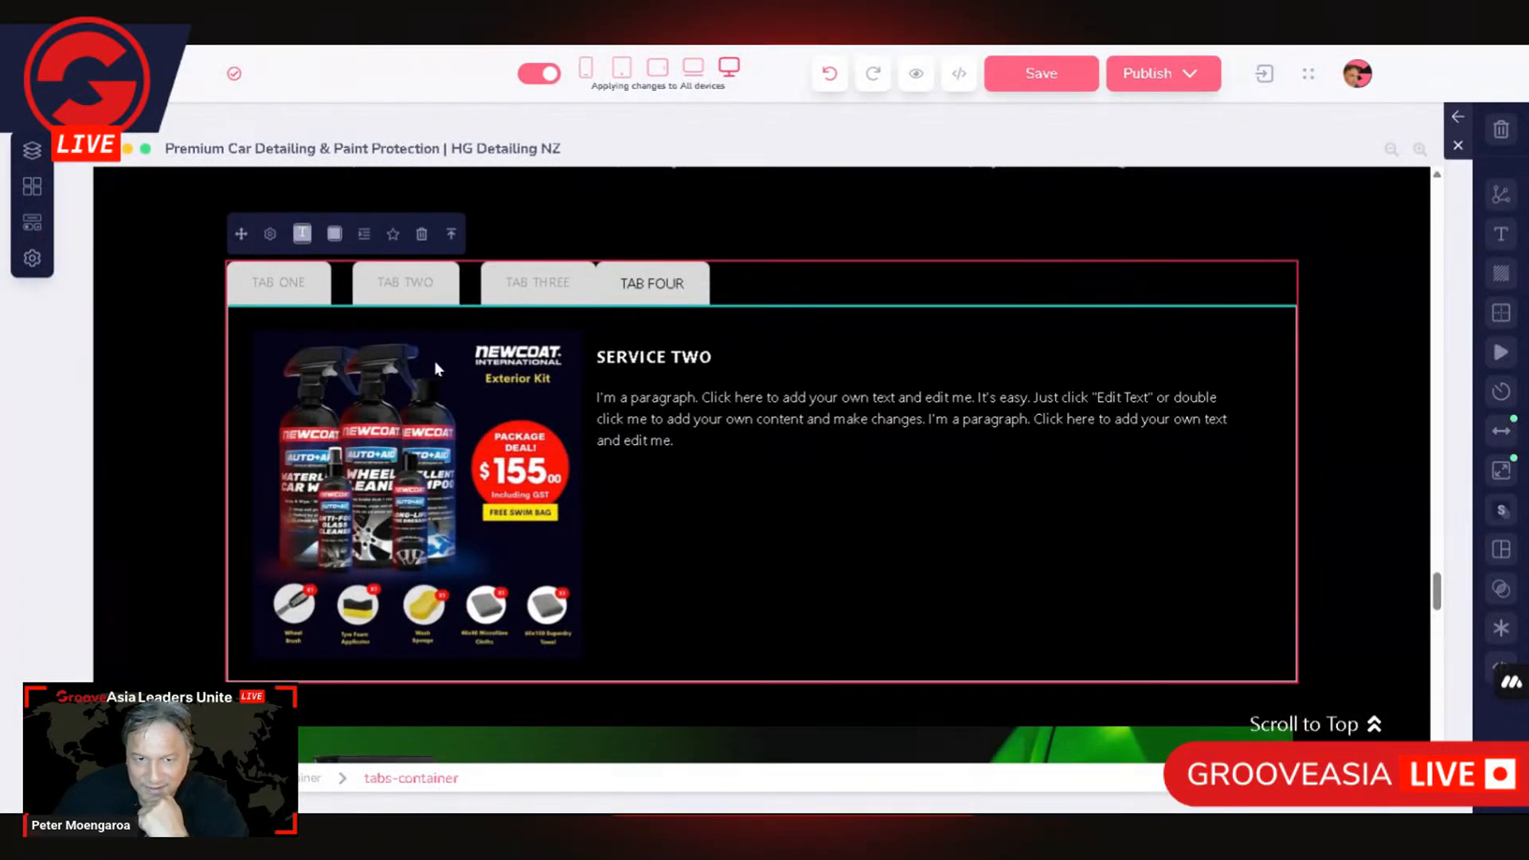
click(699, 283)
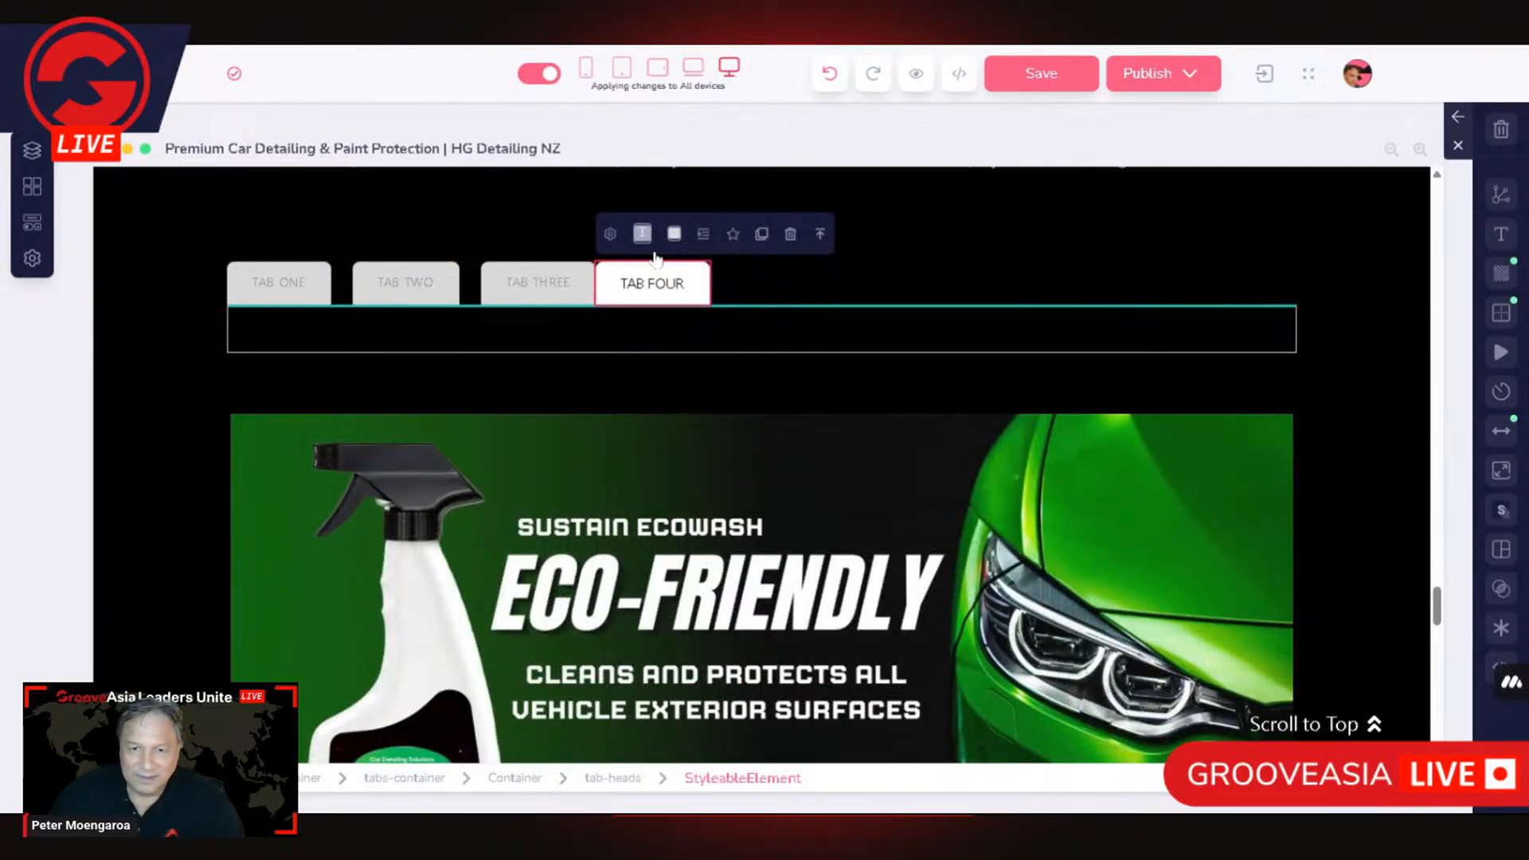
Step: Check the TAB TWO head's spacing and set the TAB THREE head's right margin to 24 to match it
click(448, 287)
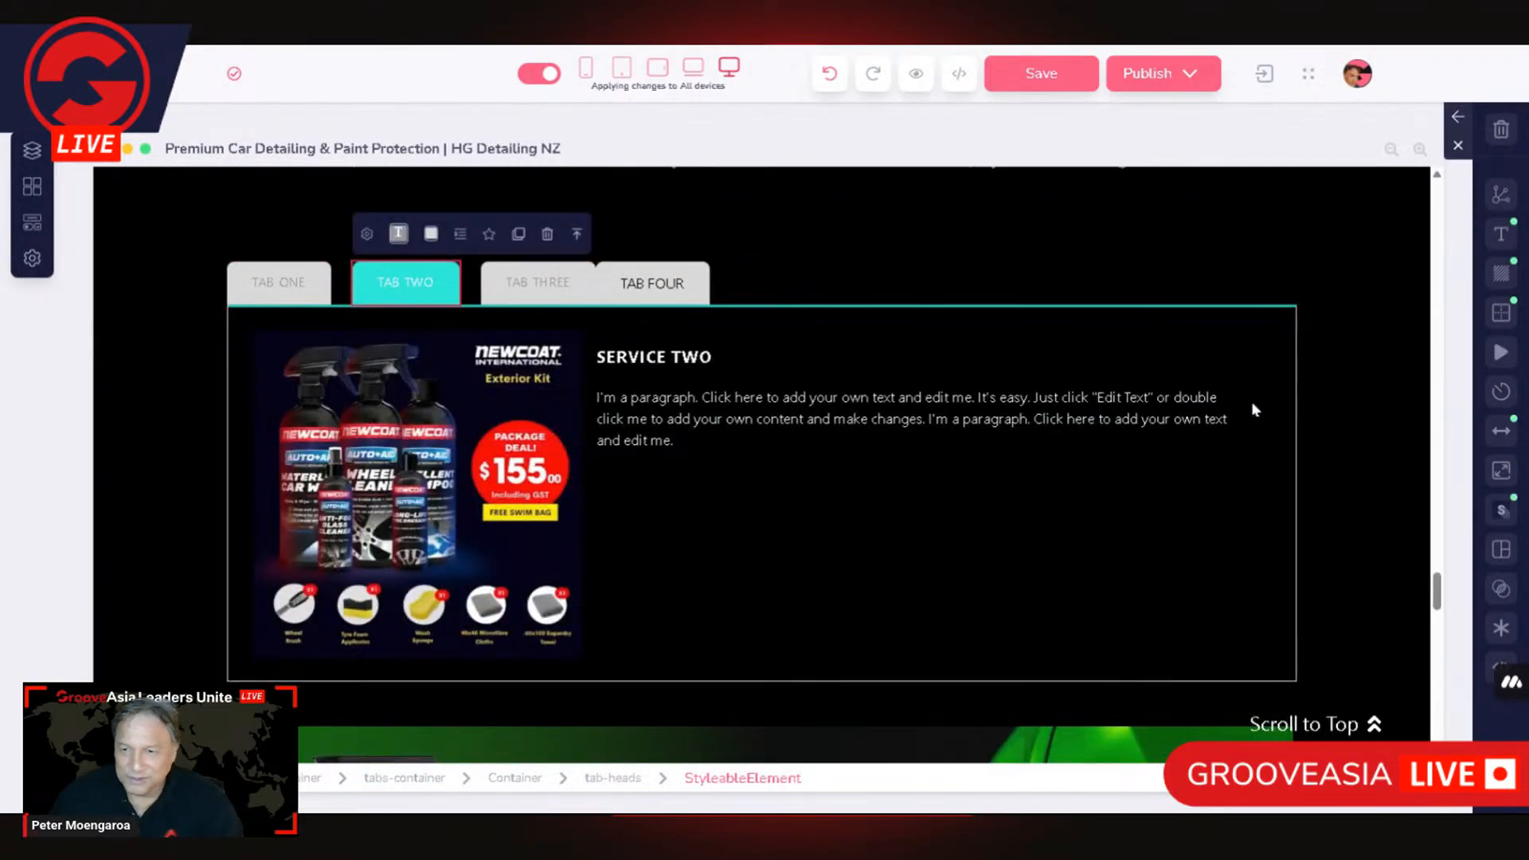
click(1502, 431)
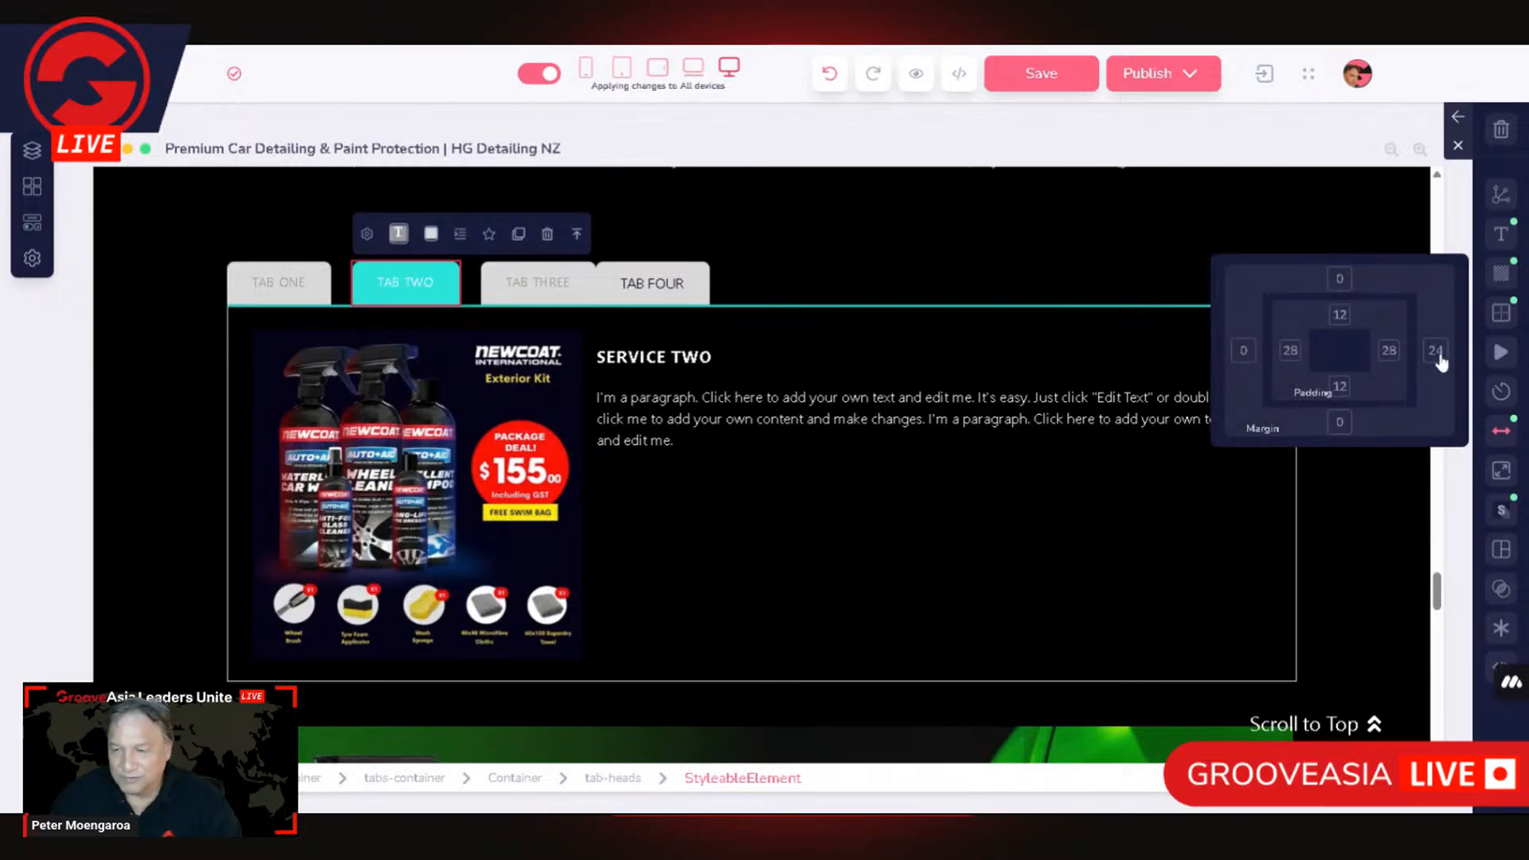
click(571, 276)
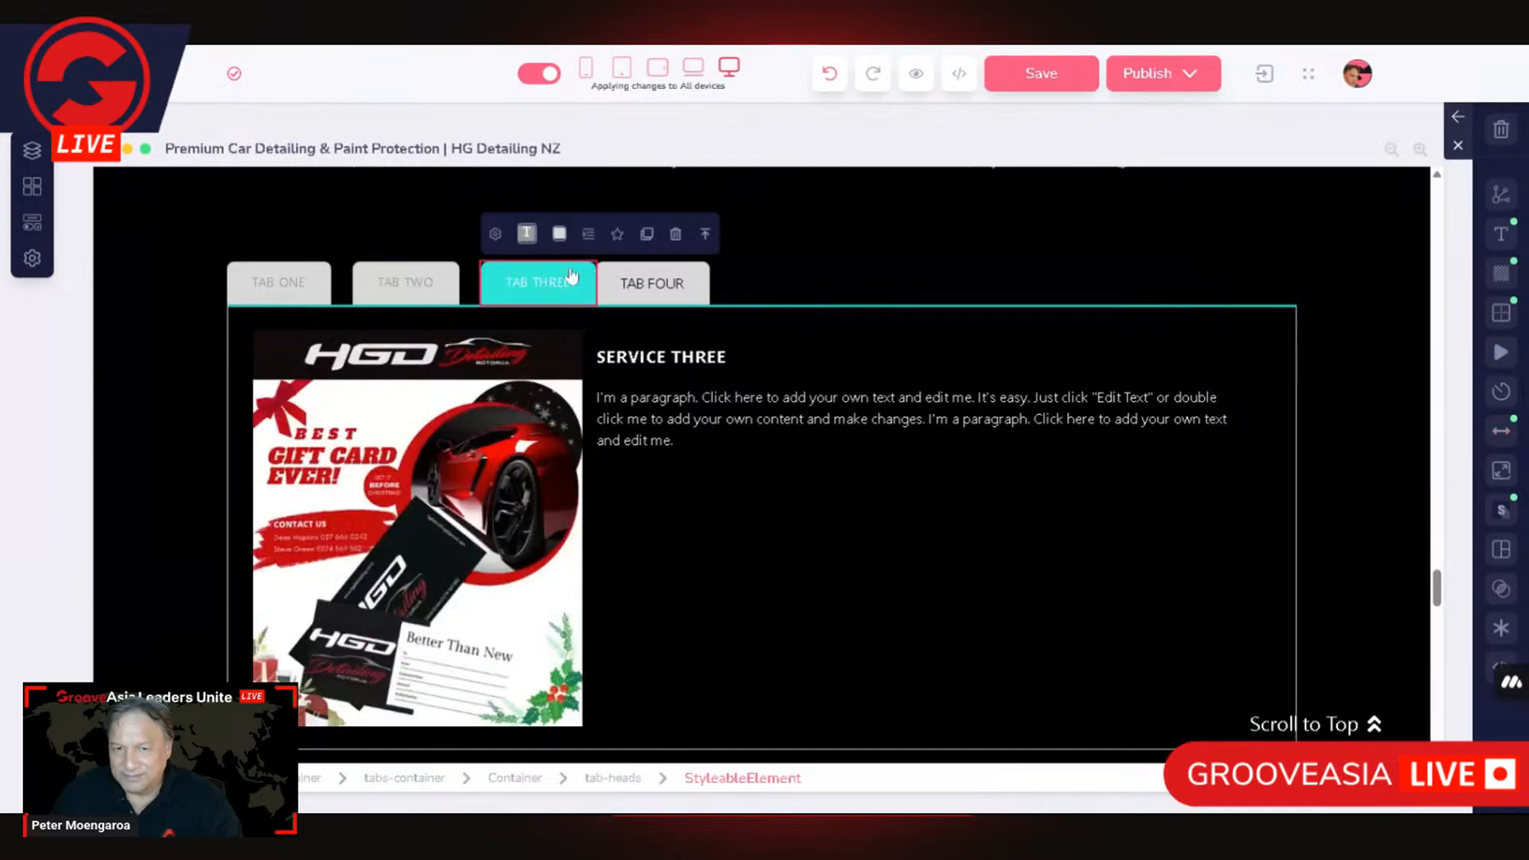
click(1502, 431)
click(1435, 349)
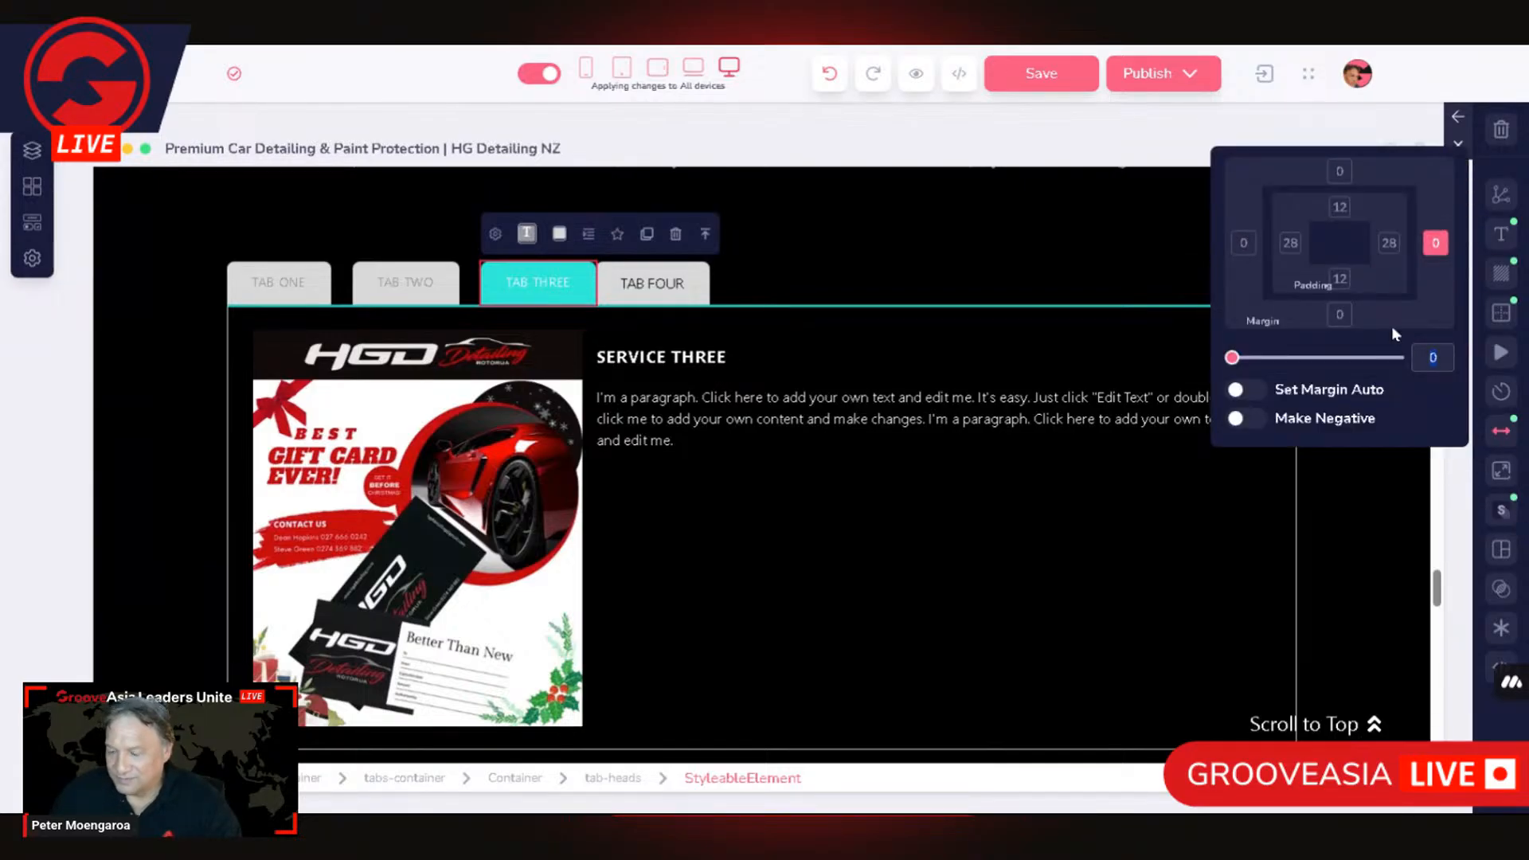
text(24)
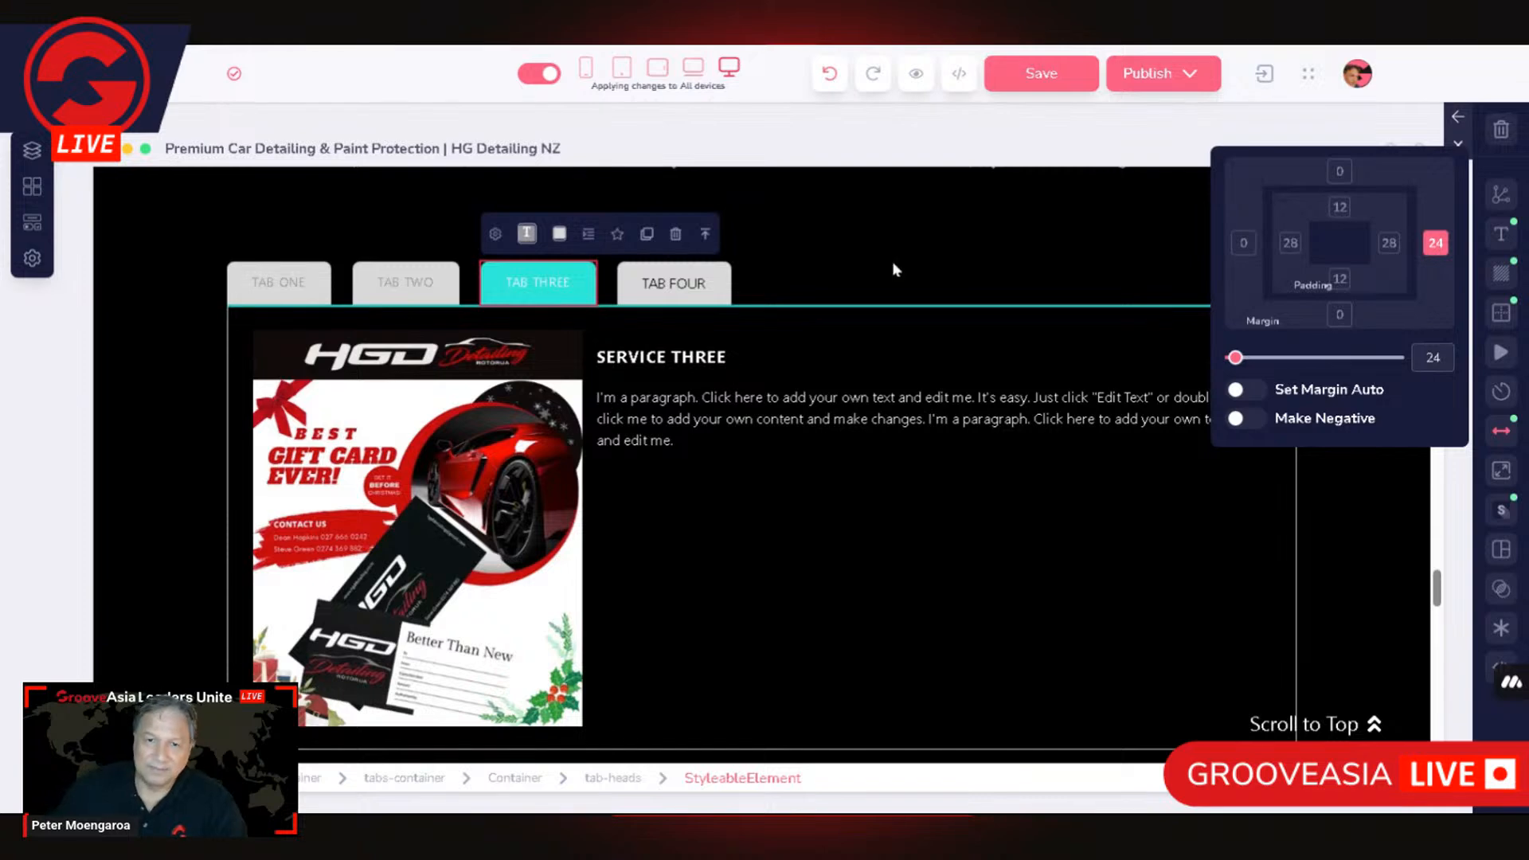
click(871, 273)
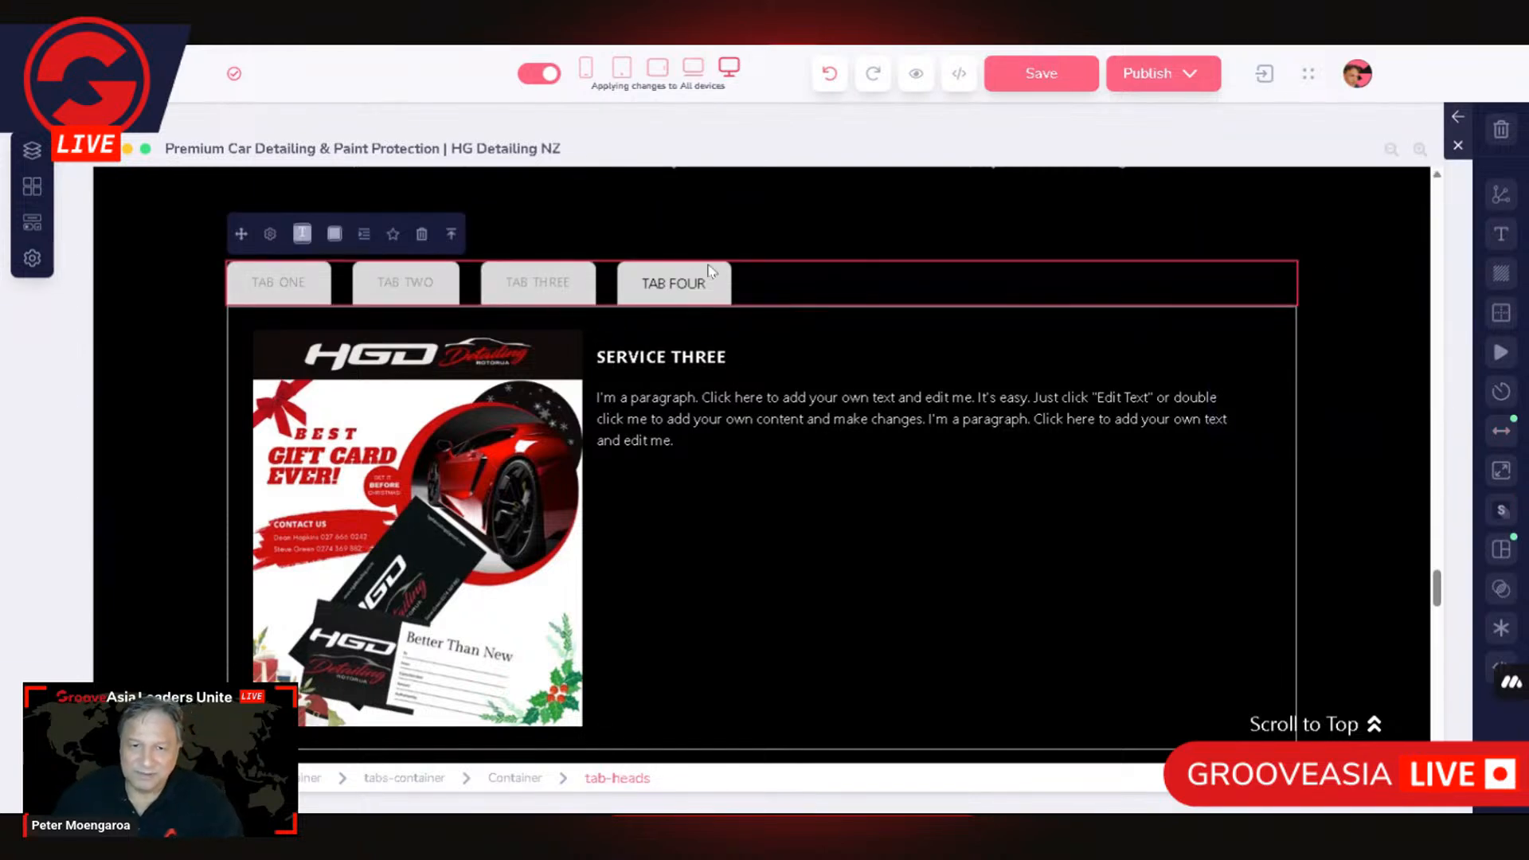
Step: Check the TAB THREE head's text settings and set the TAB FOUR head's text size to 14 to match
click(691, 285)
click(534, 287)
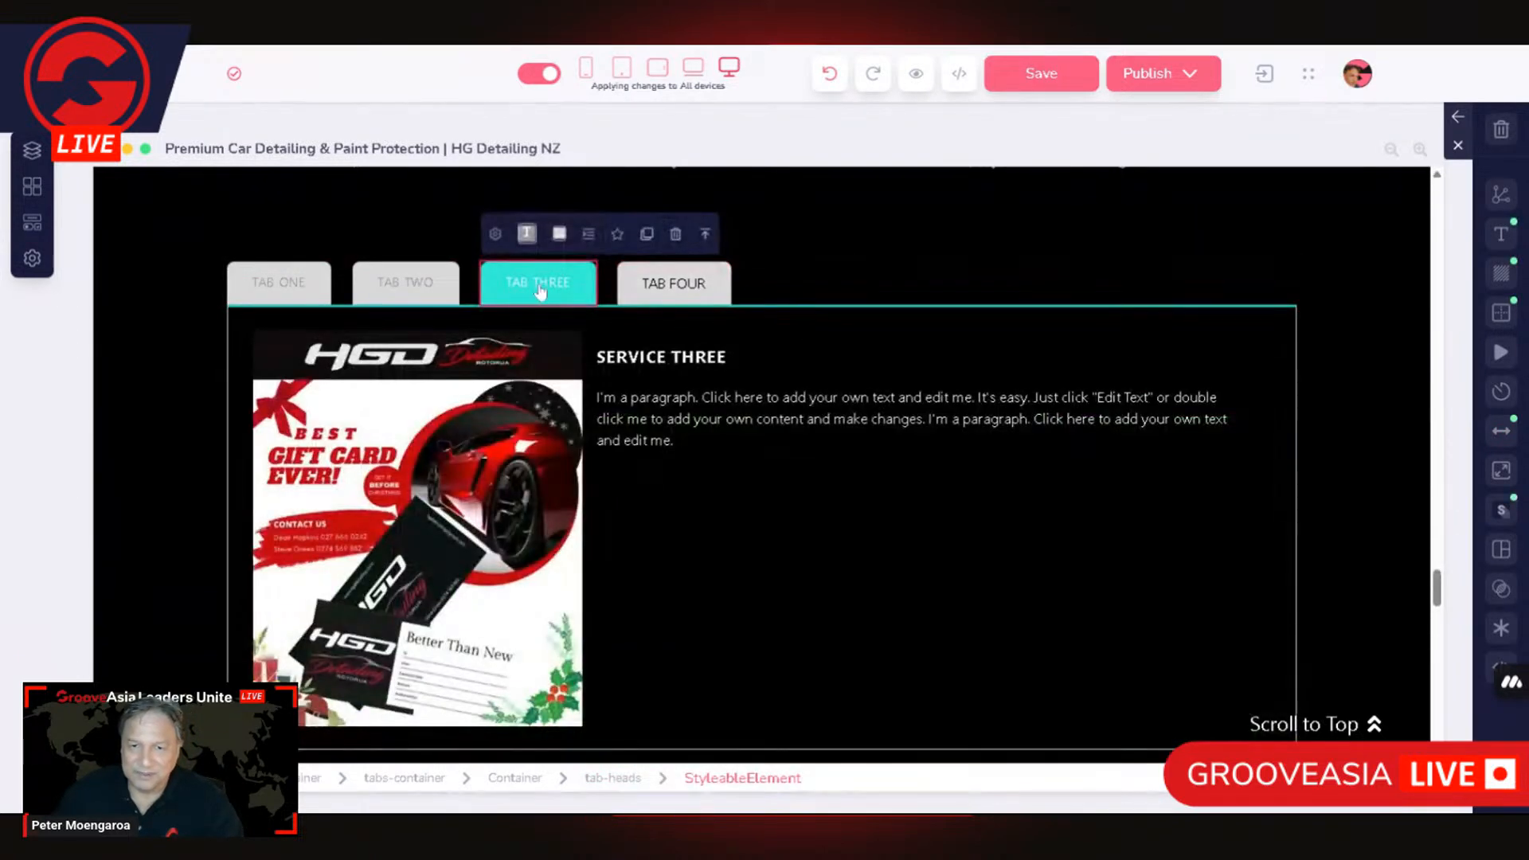
click(1501, 234)
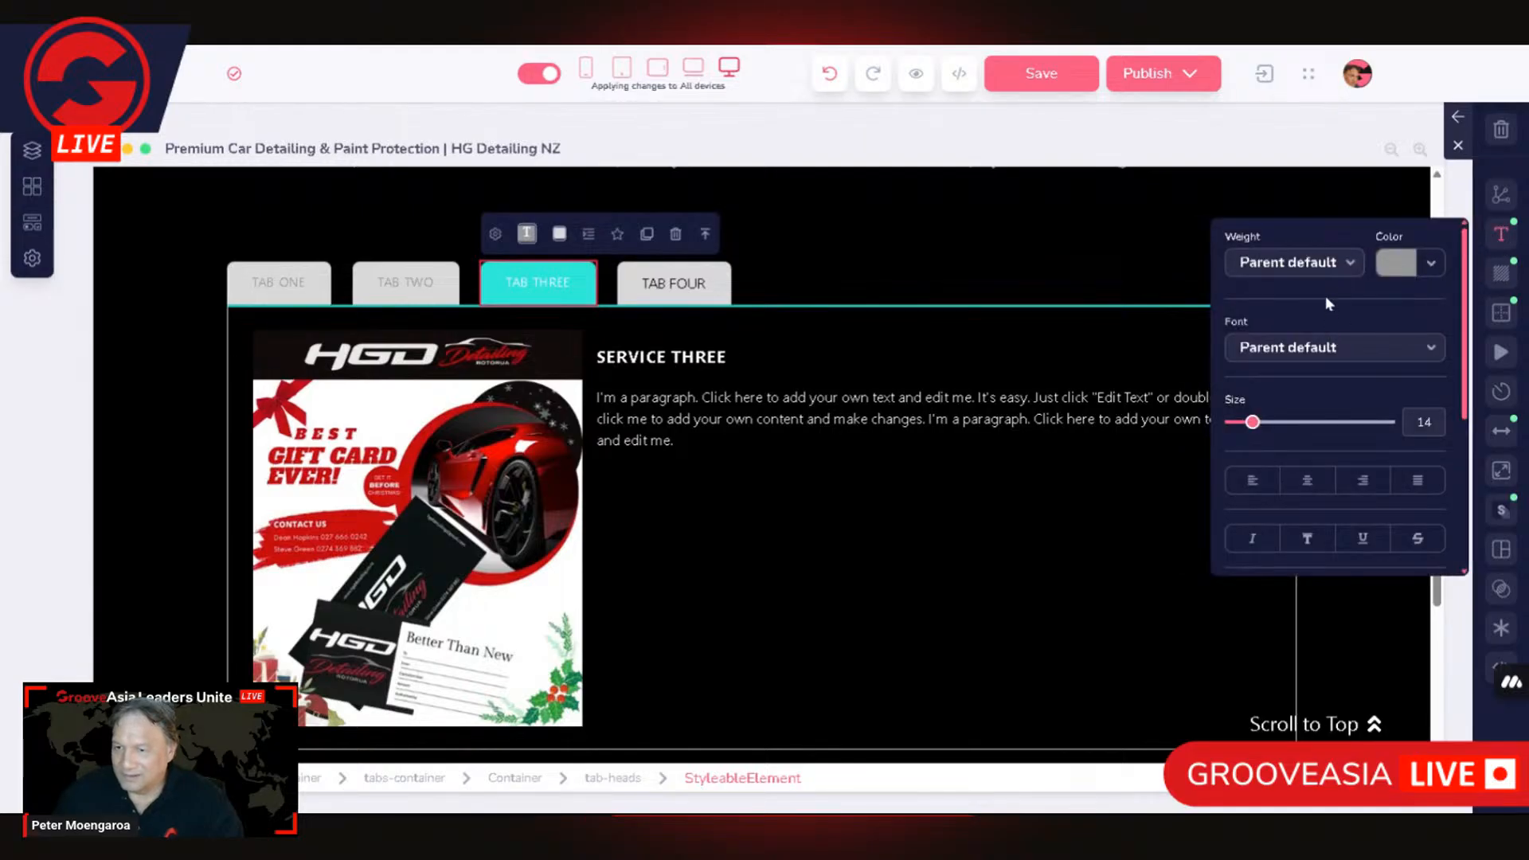
click(666, 305)
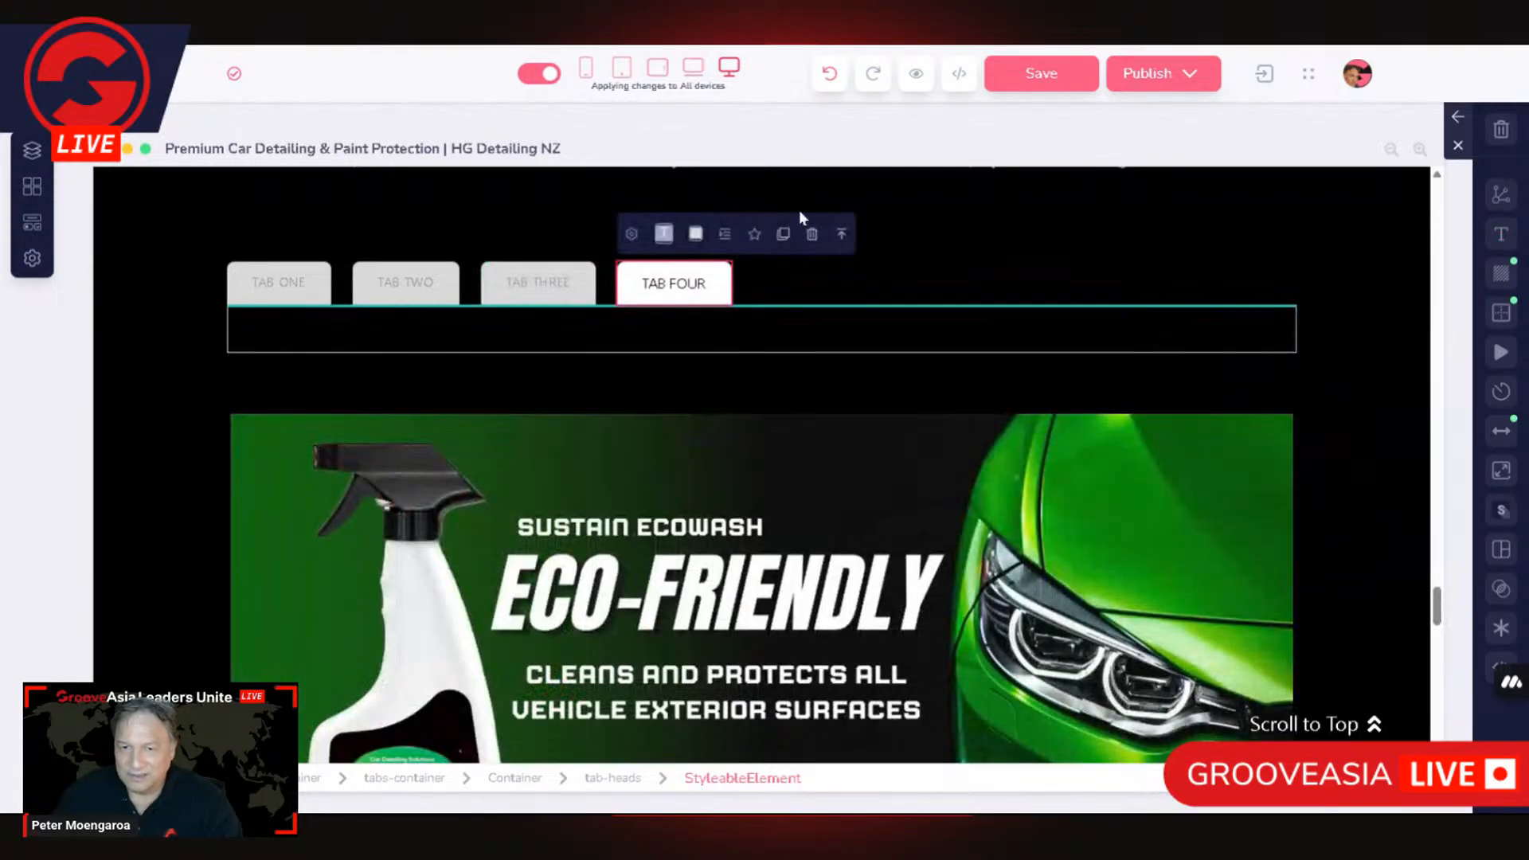
click(1502, 239)
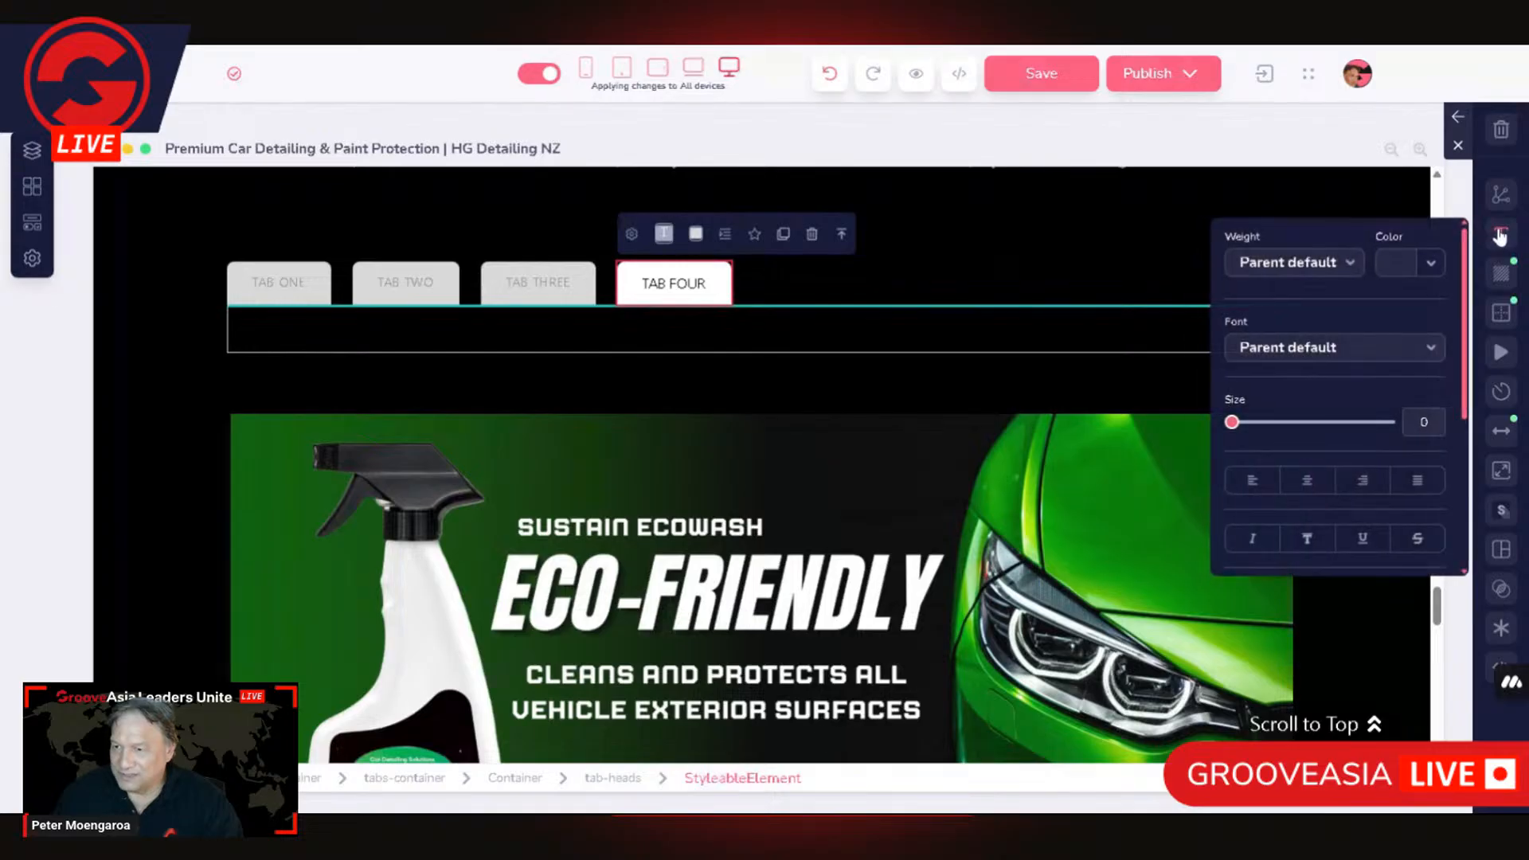
text(14)
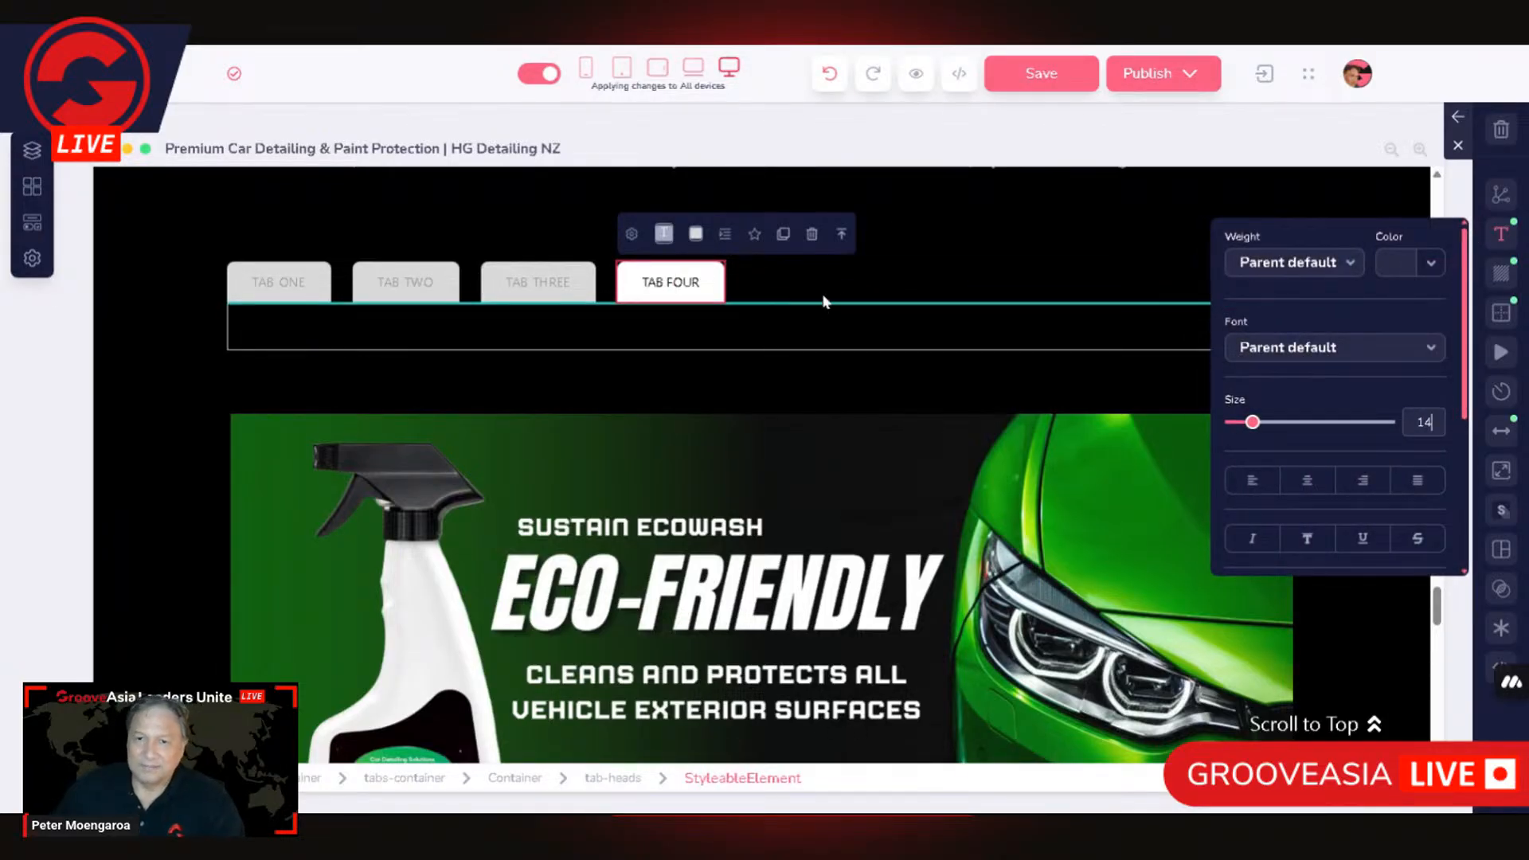
click(837, 277)
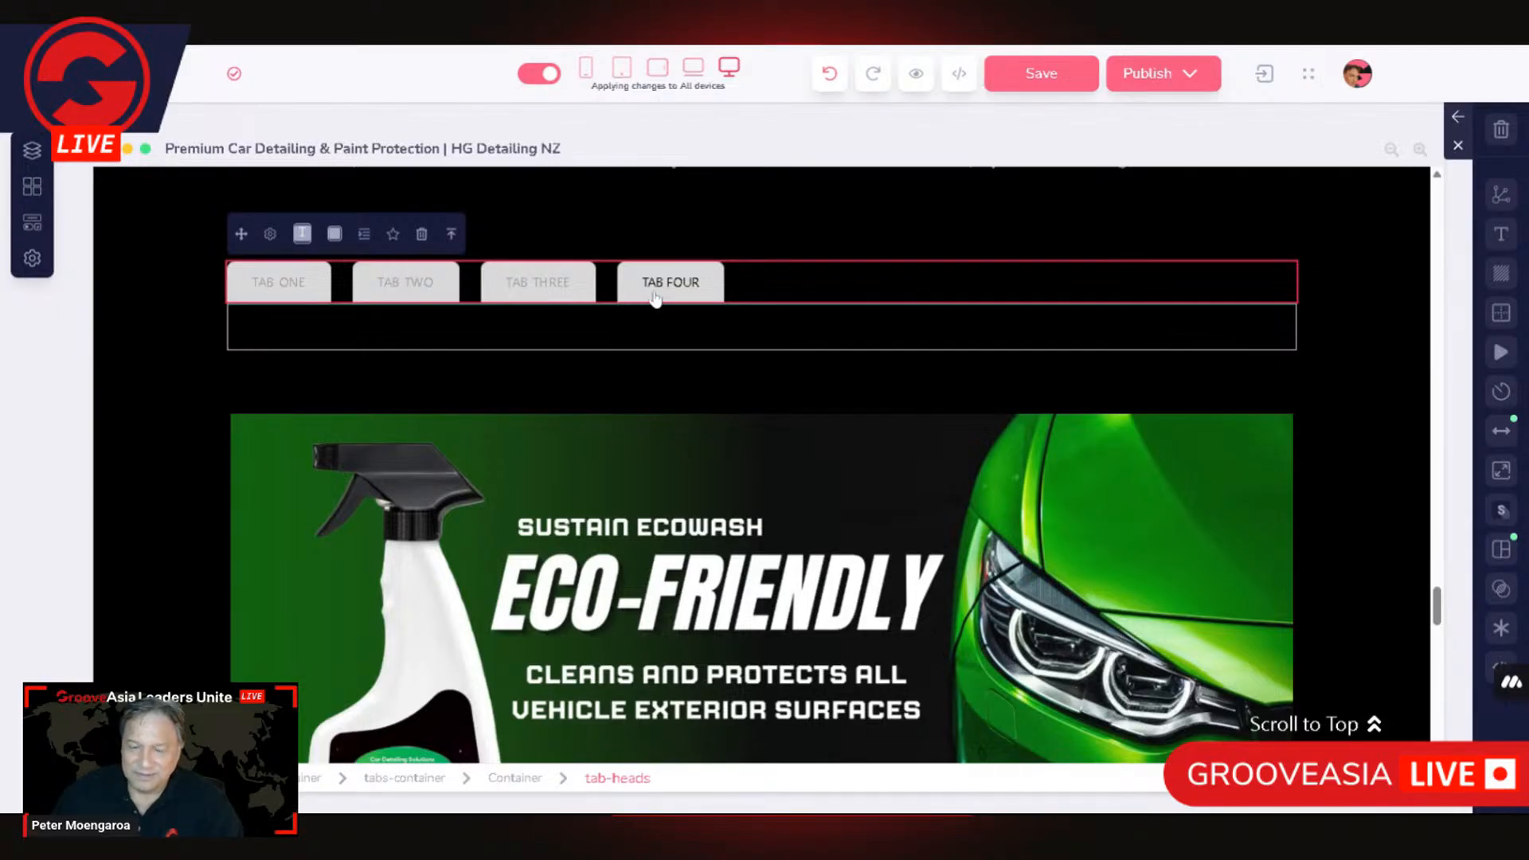
click(715, 281)
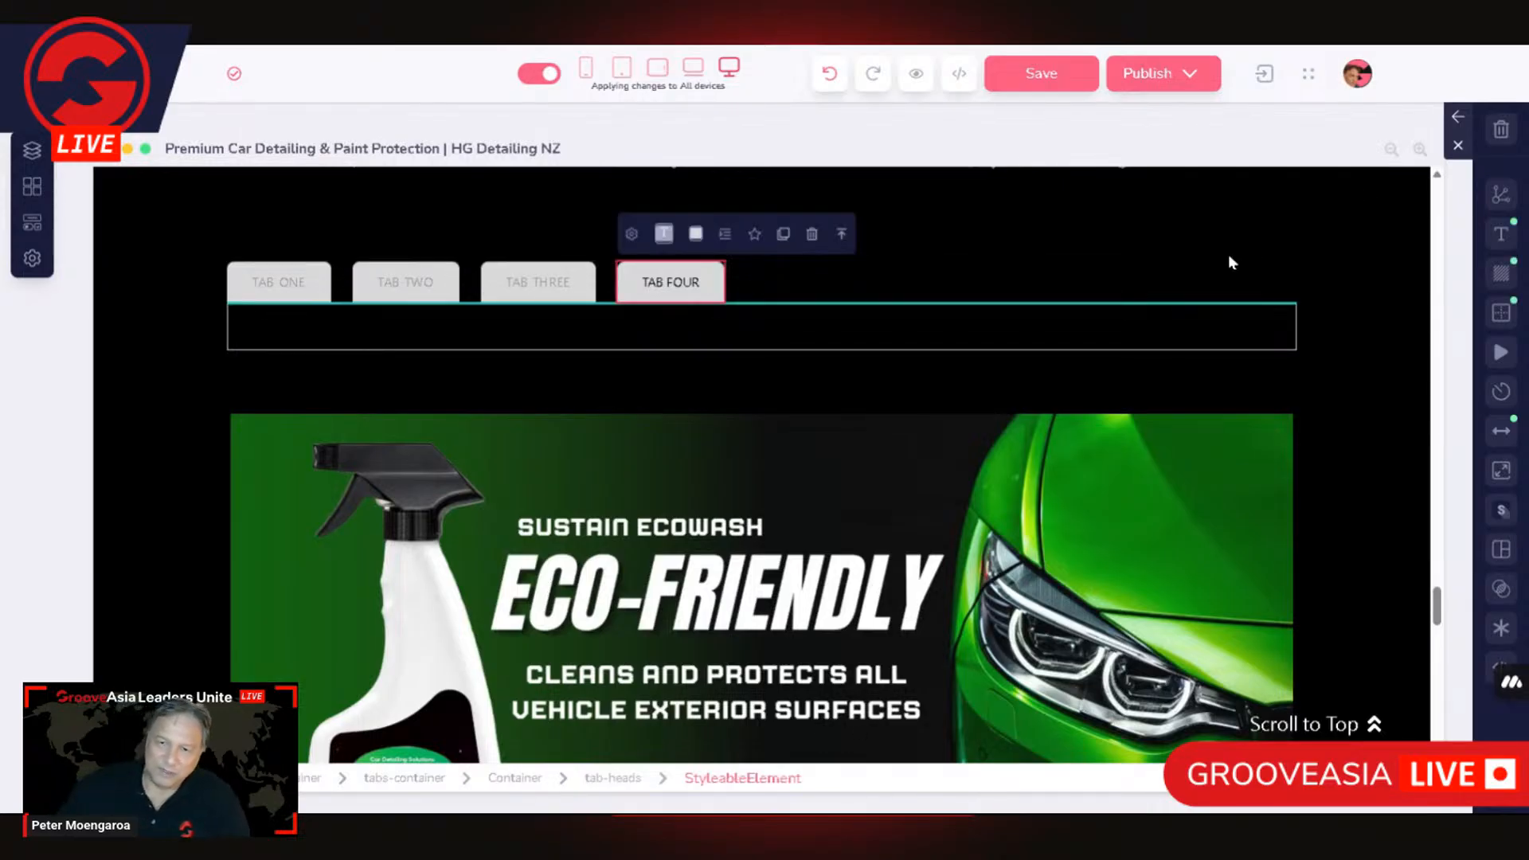
click(1019, 359)
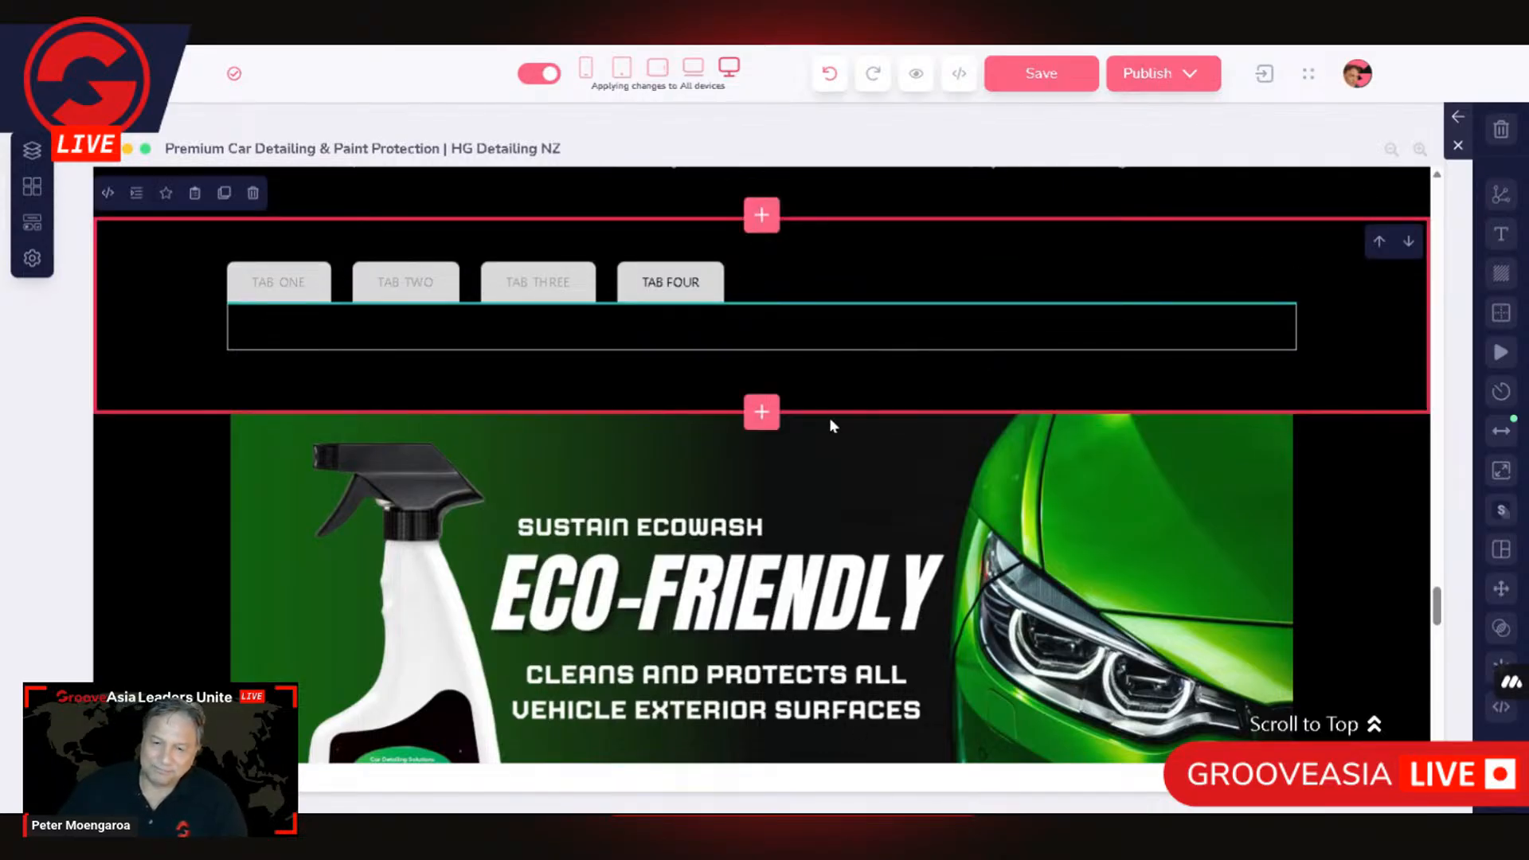
scroll(862, 405, down, 5)
scroll(372, 702, up, 4)
scroll(372, 702, up, 1)
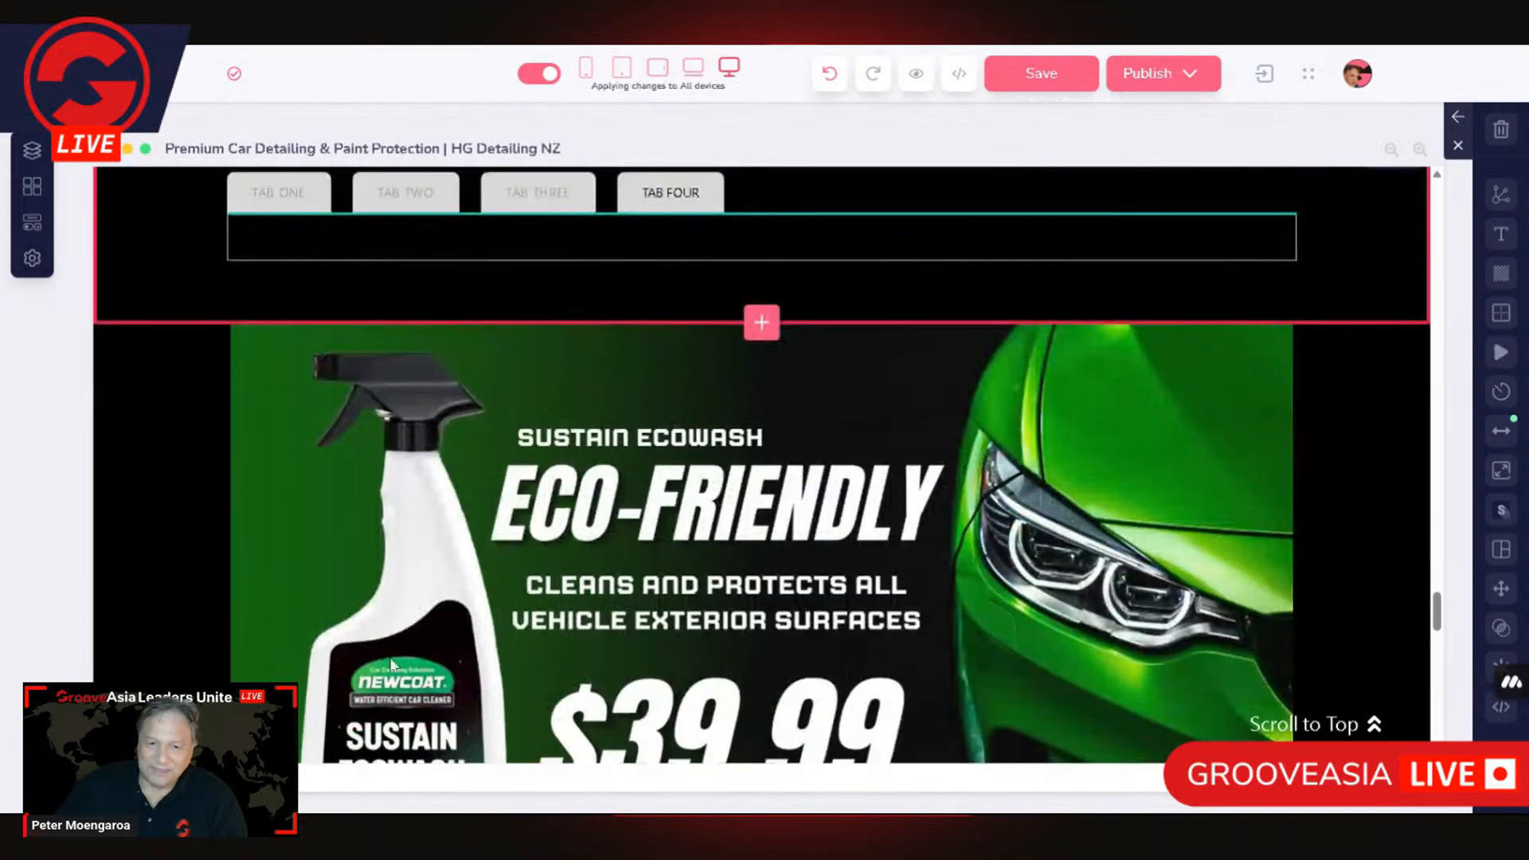
Step: Check the link settings of the container directly around the Sustain Ecowash product image
click(814, 384)
scroll(777, 453, down, 4)
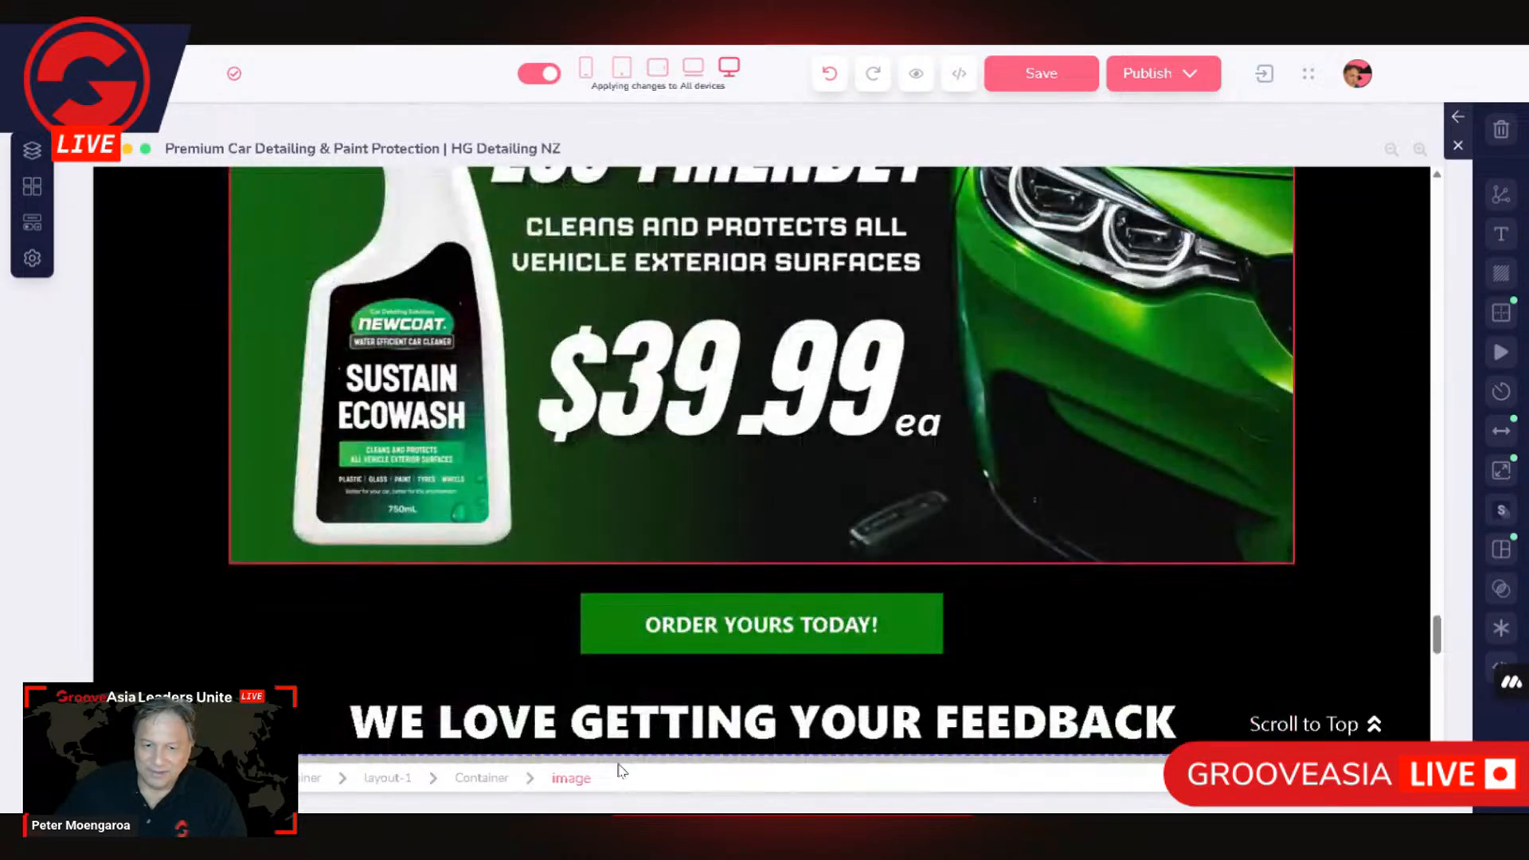
scroll(706, 723, up, 5)
scroll(706, 722, down, 3)
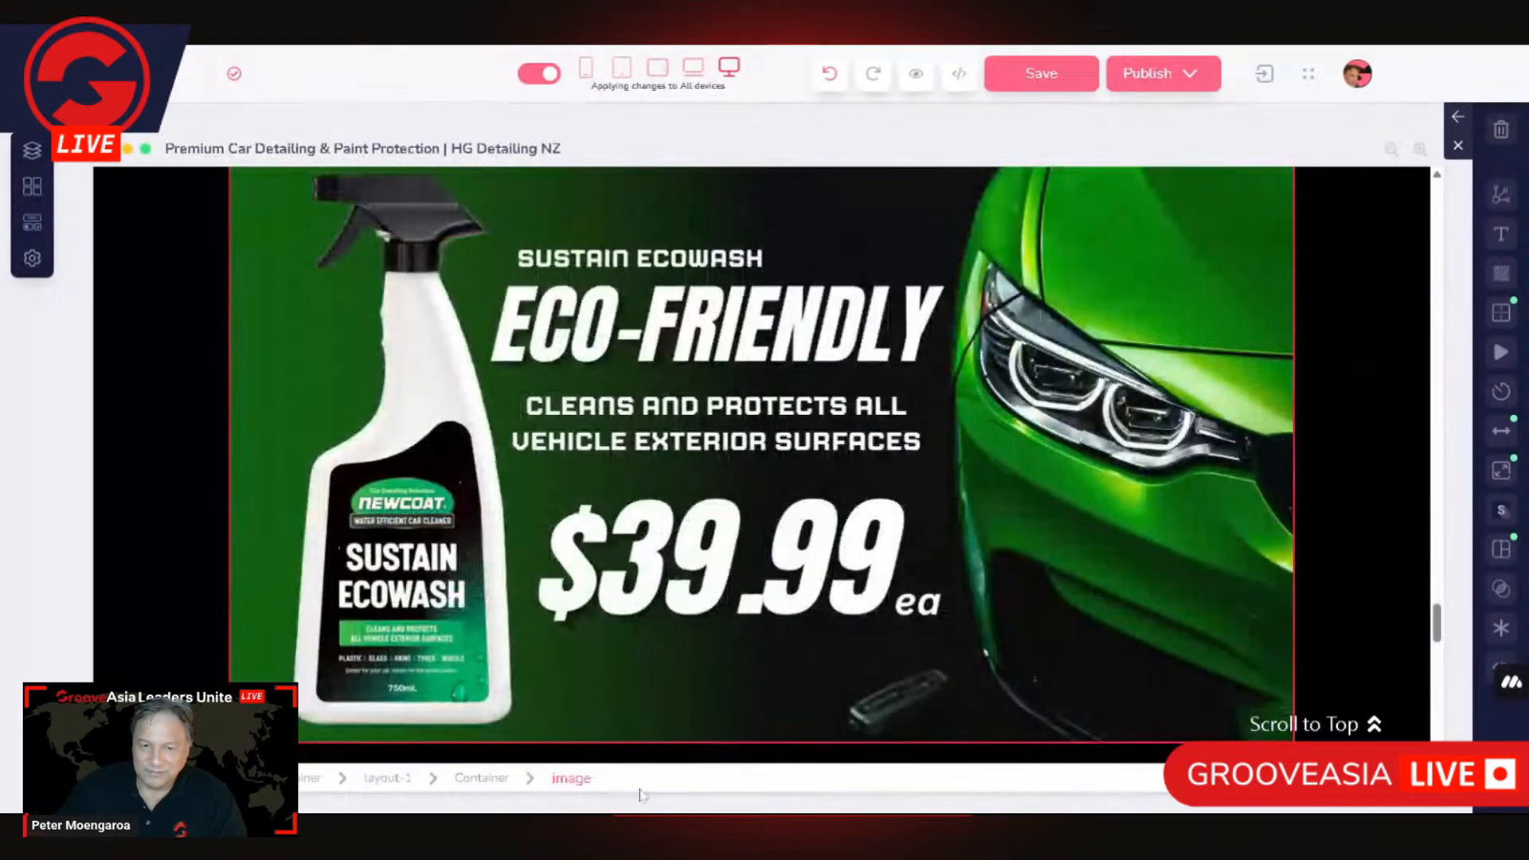
click(480, 779)
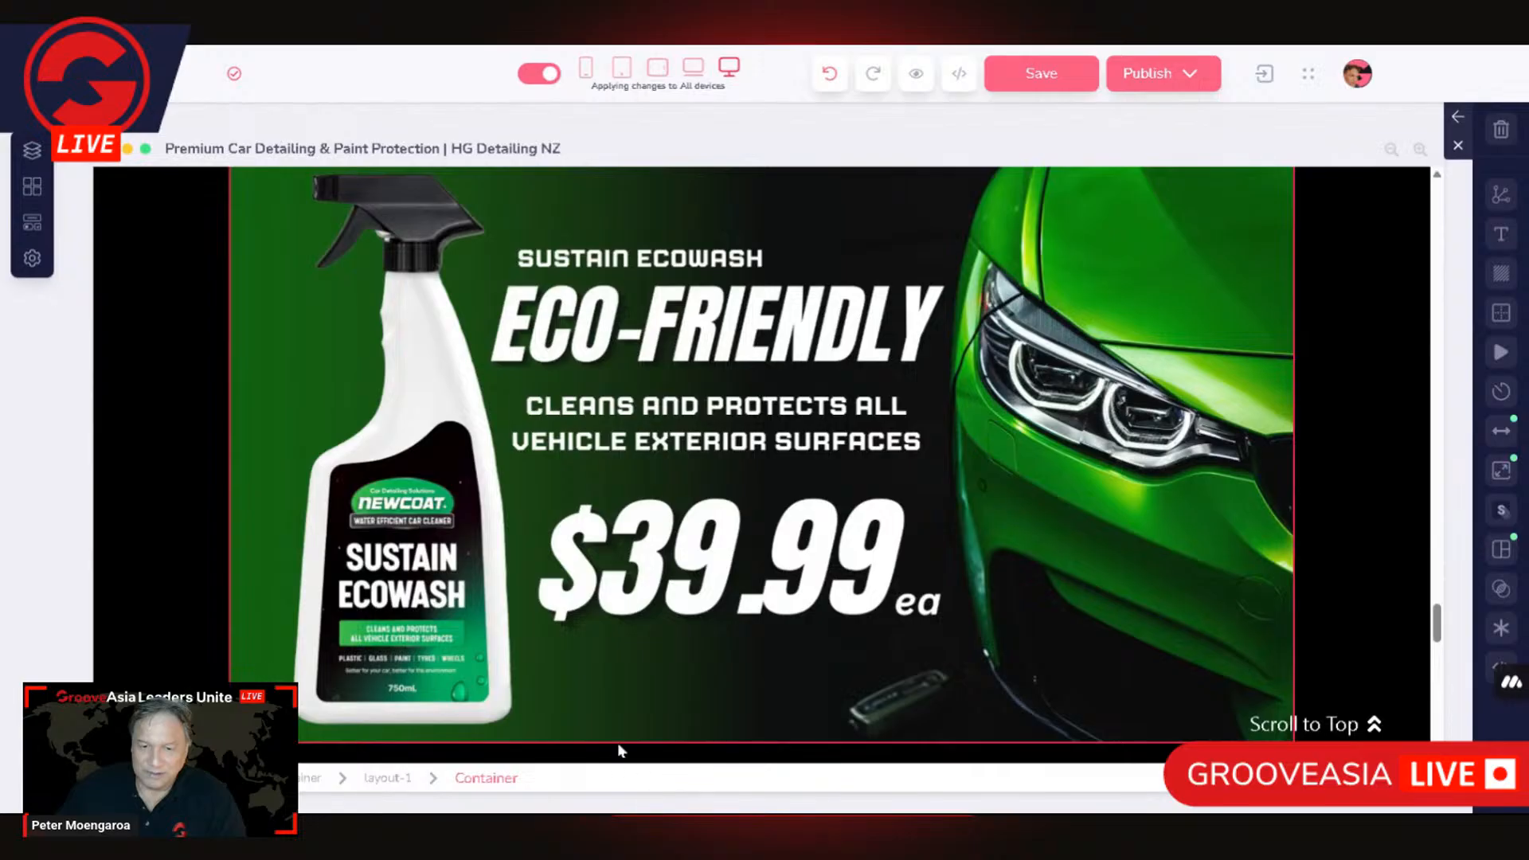
scroll(618, 751, up, 4)
click(247, 479)
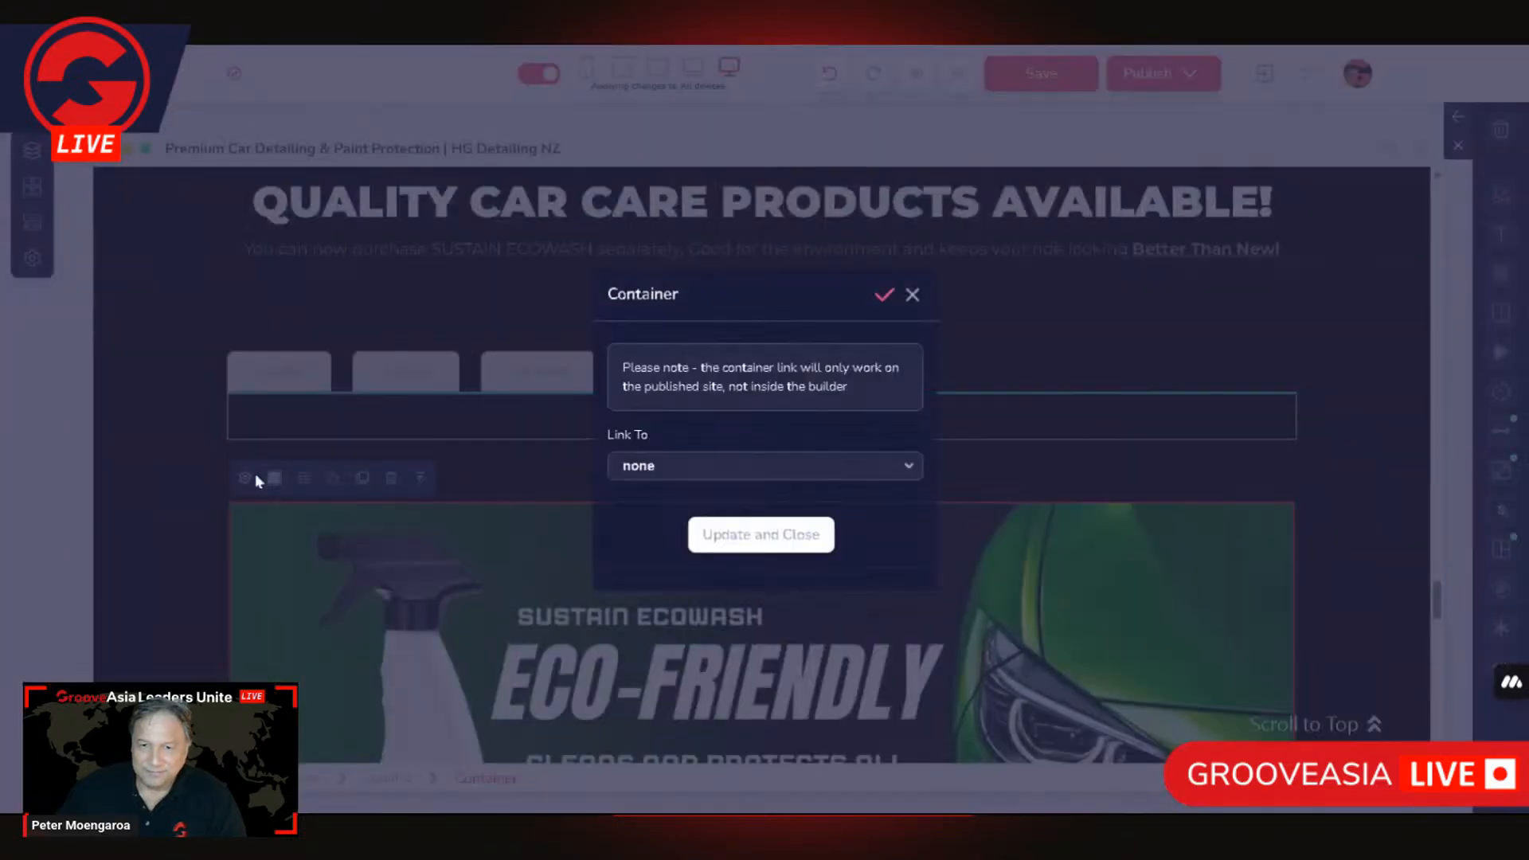
click(332, 575)
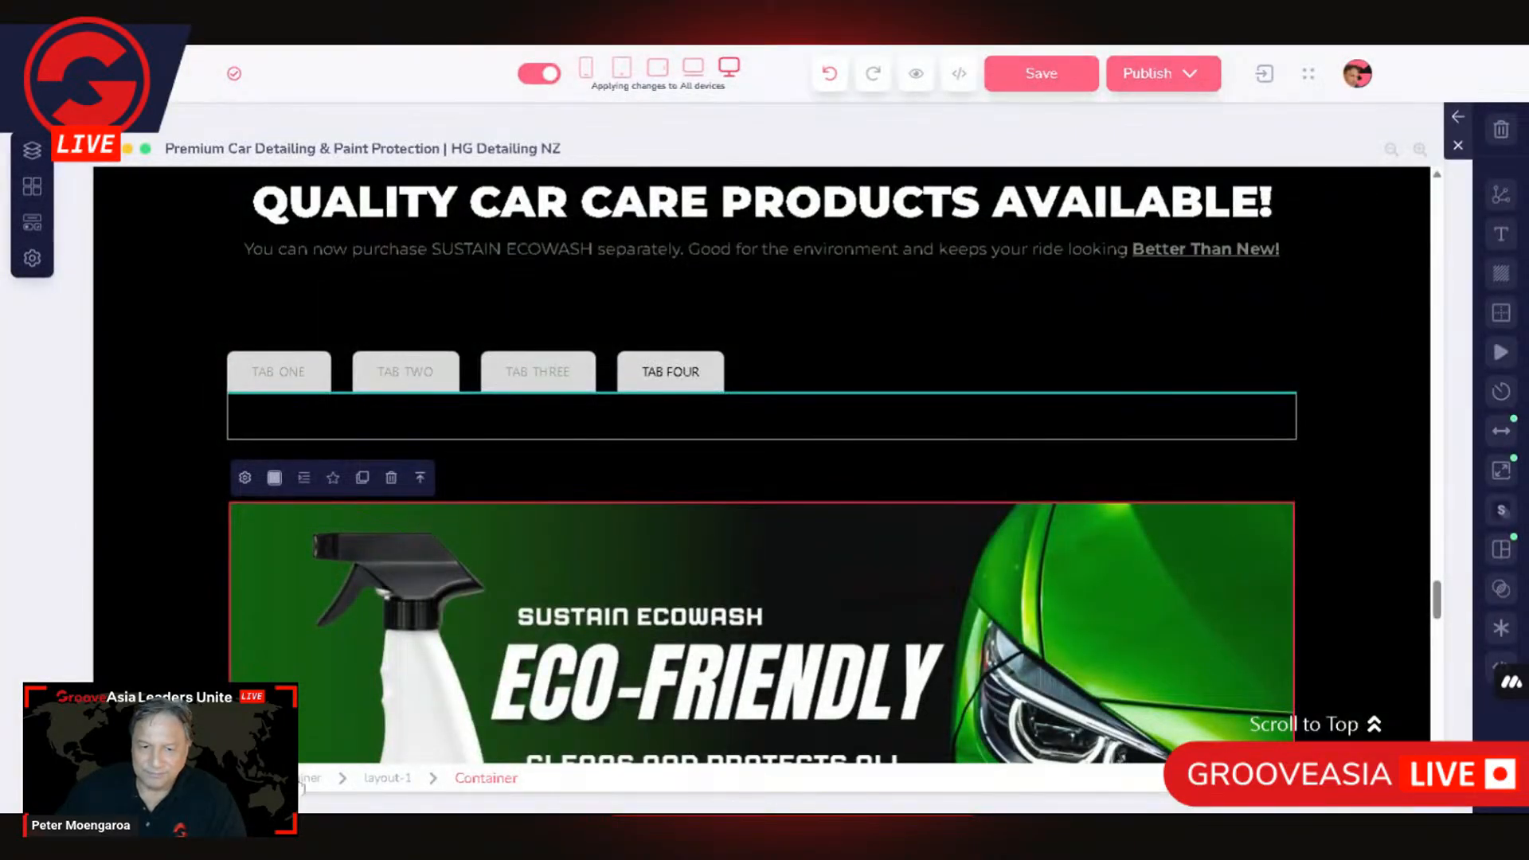
Step: Examine the settings of the Sustain Ecowash image's layout-1 and of the outer container that holds it
click(233, 414)
click(267, 476)
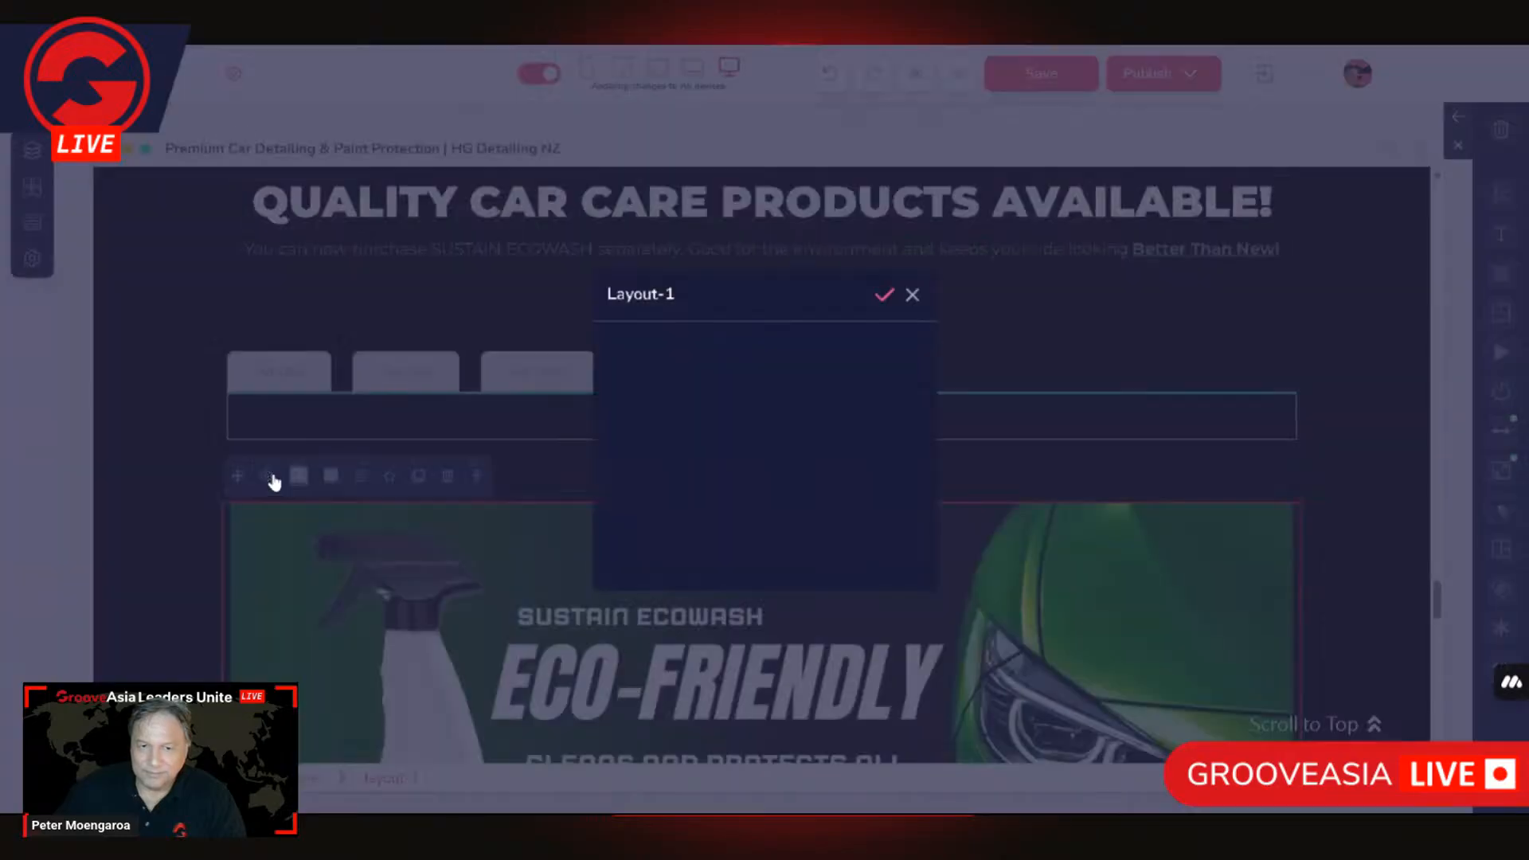
click(448, 616)
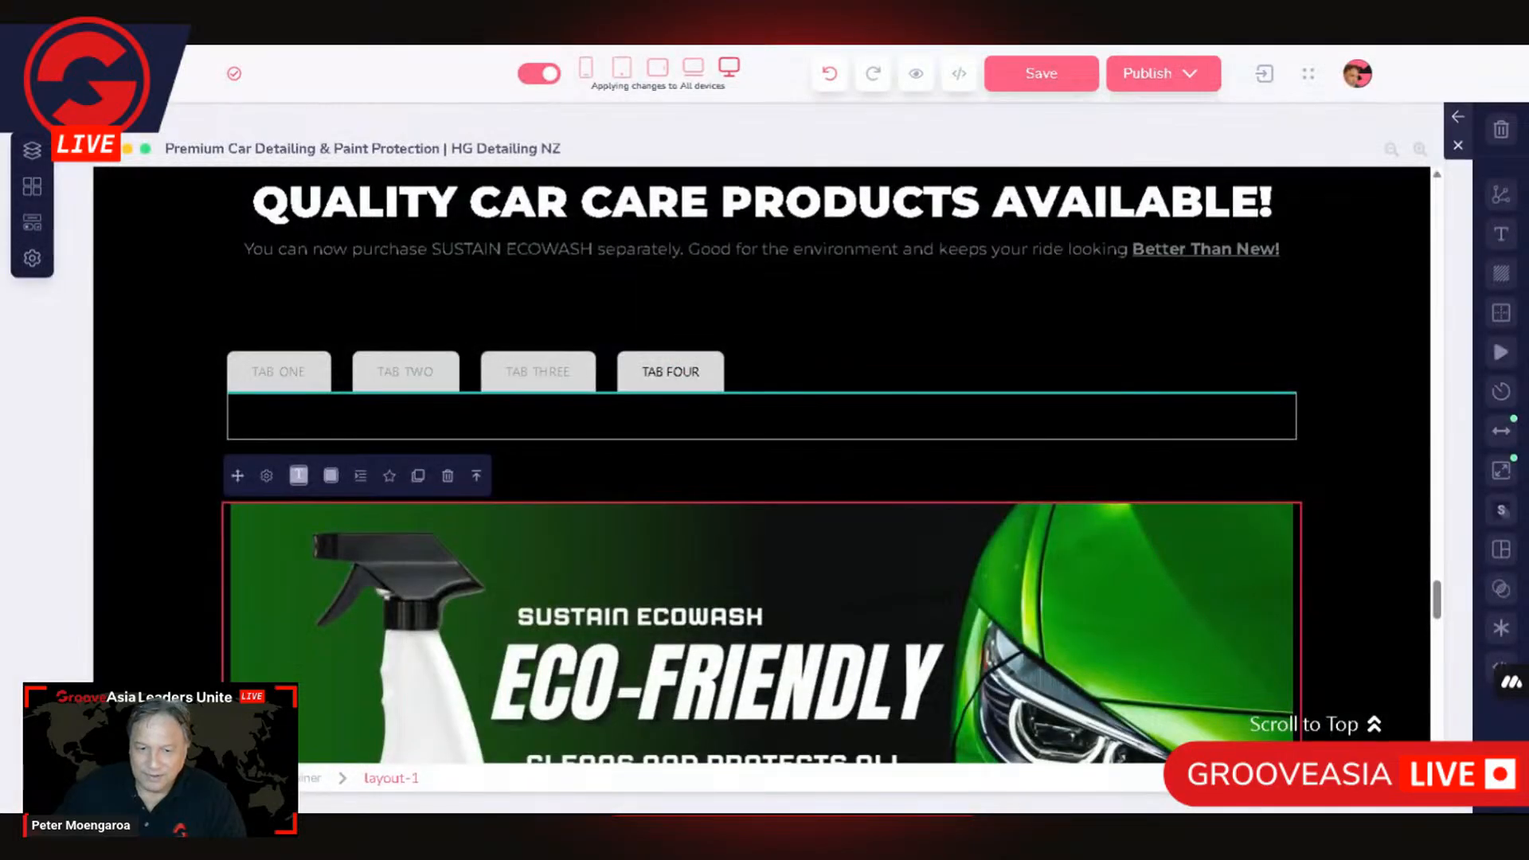
click(287, 392)
click(239, 477)
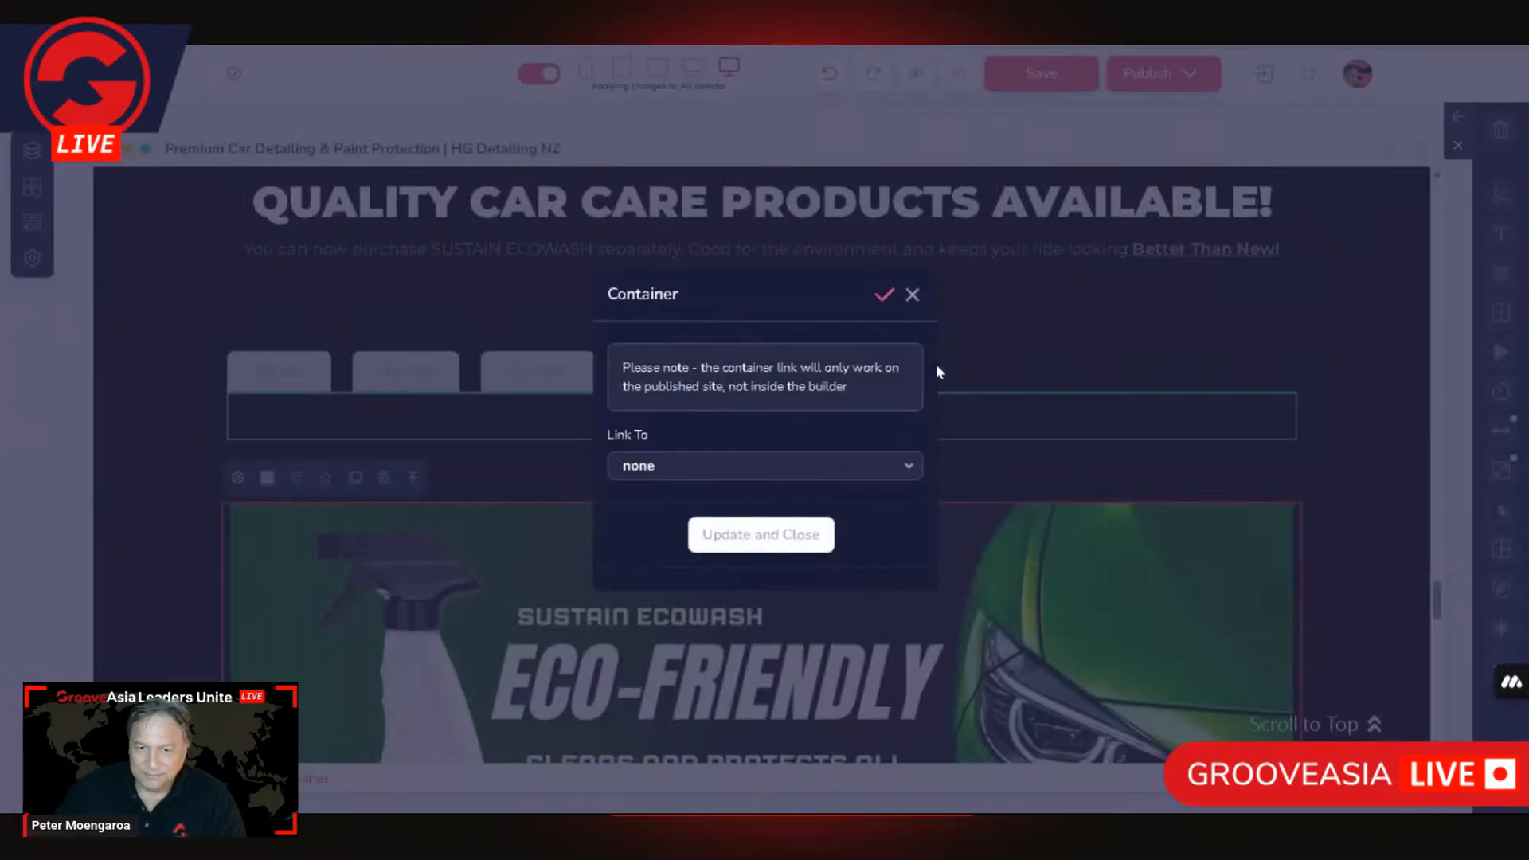
click(1014, 320)
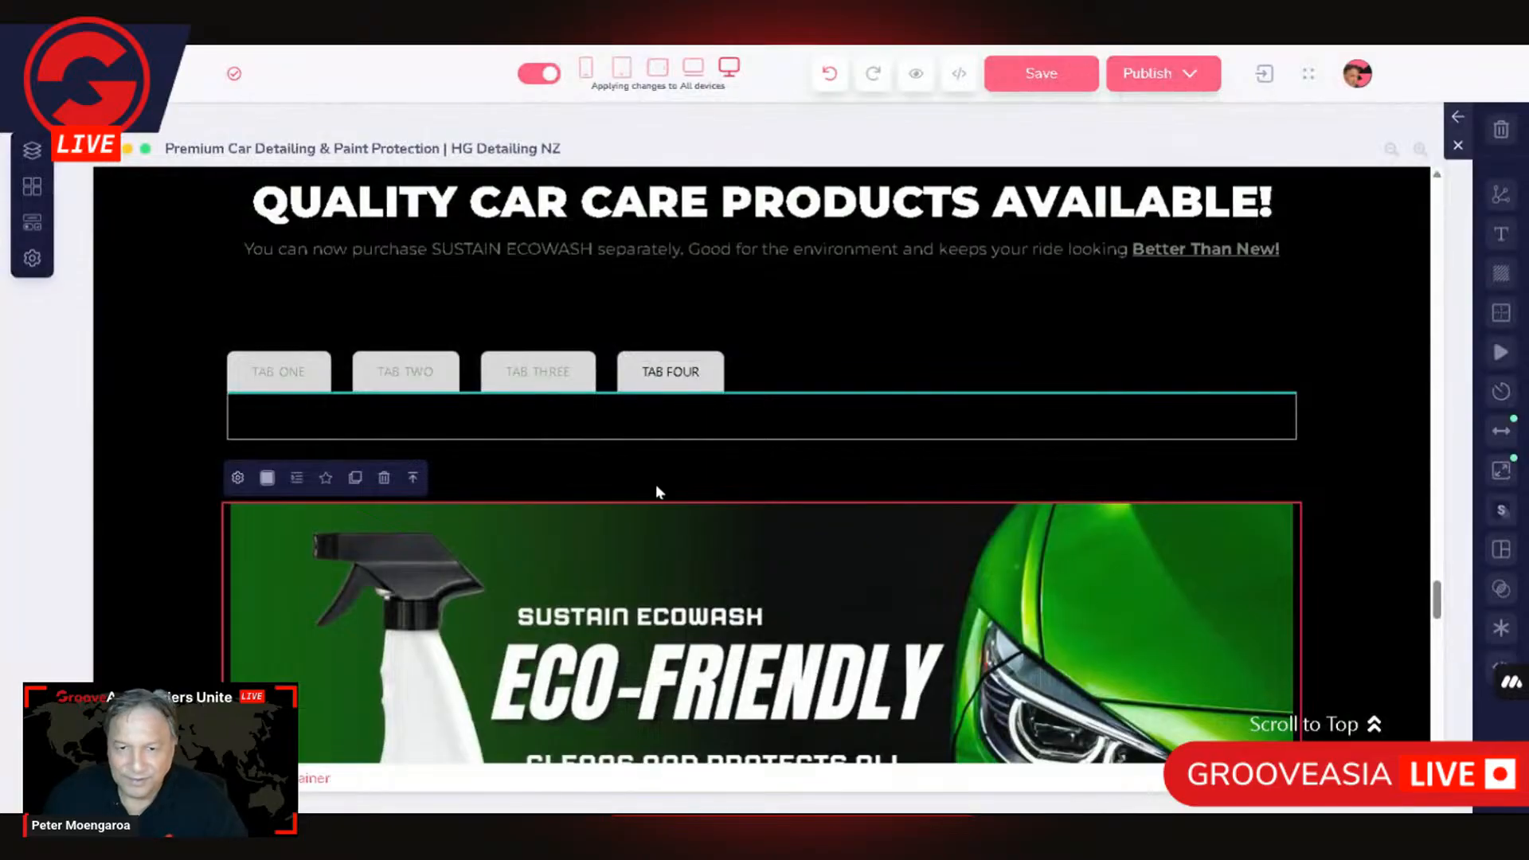
Step: Examine the TAB FOUR head, the tabs section and the tabs-content area above the Sustain Ecowash image
click(673, 389)
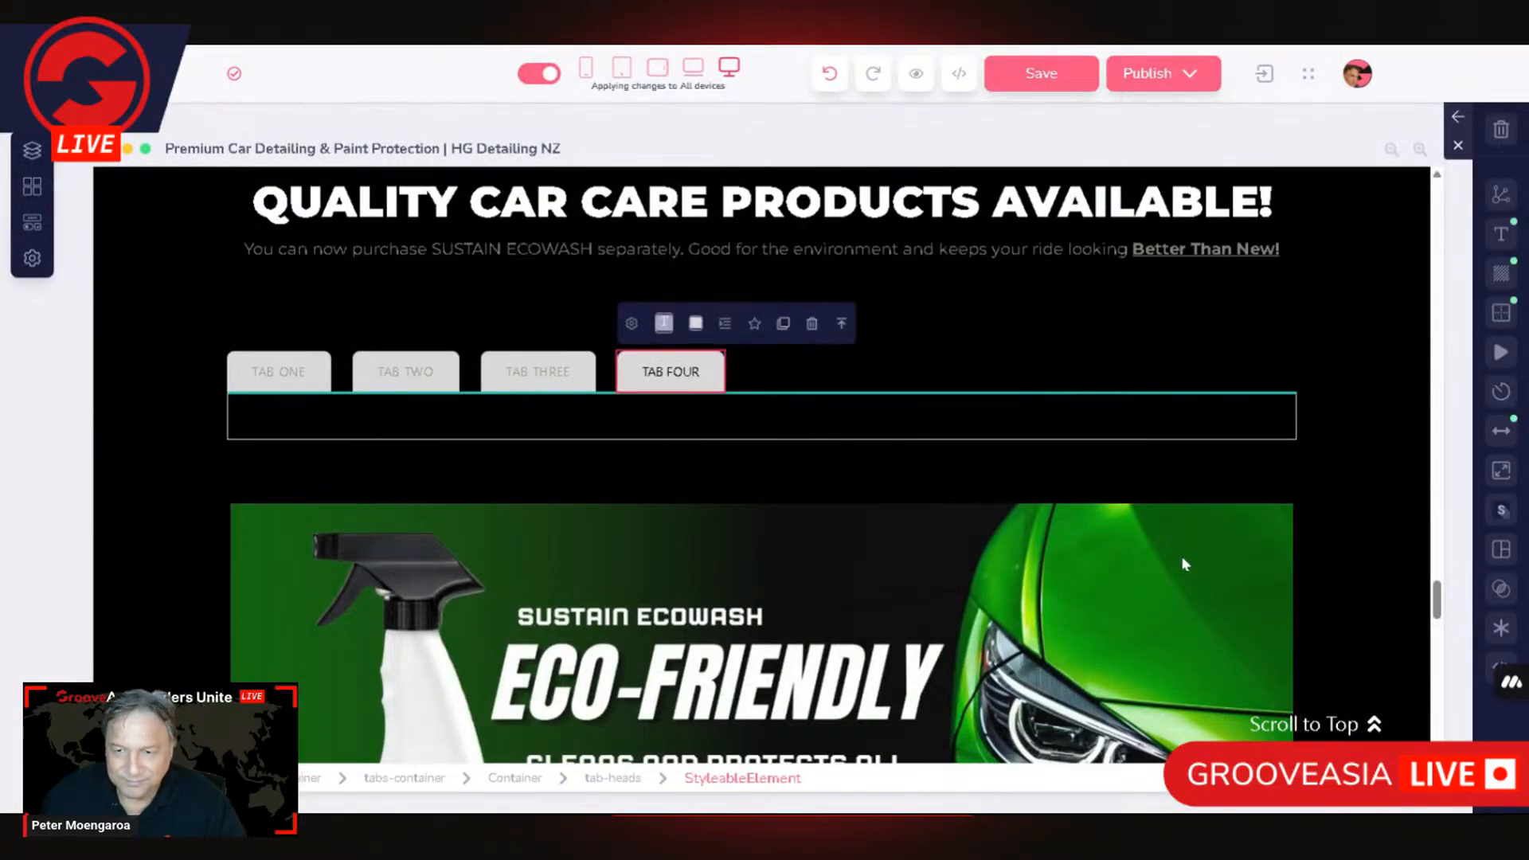
click(1203, 556)
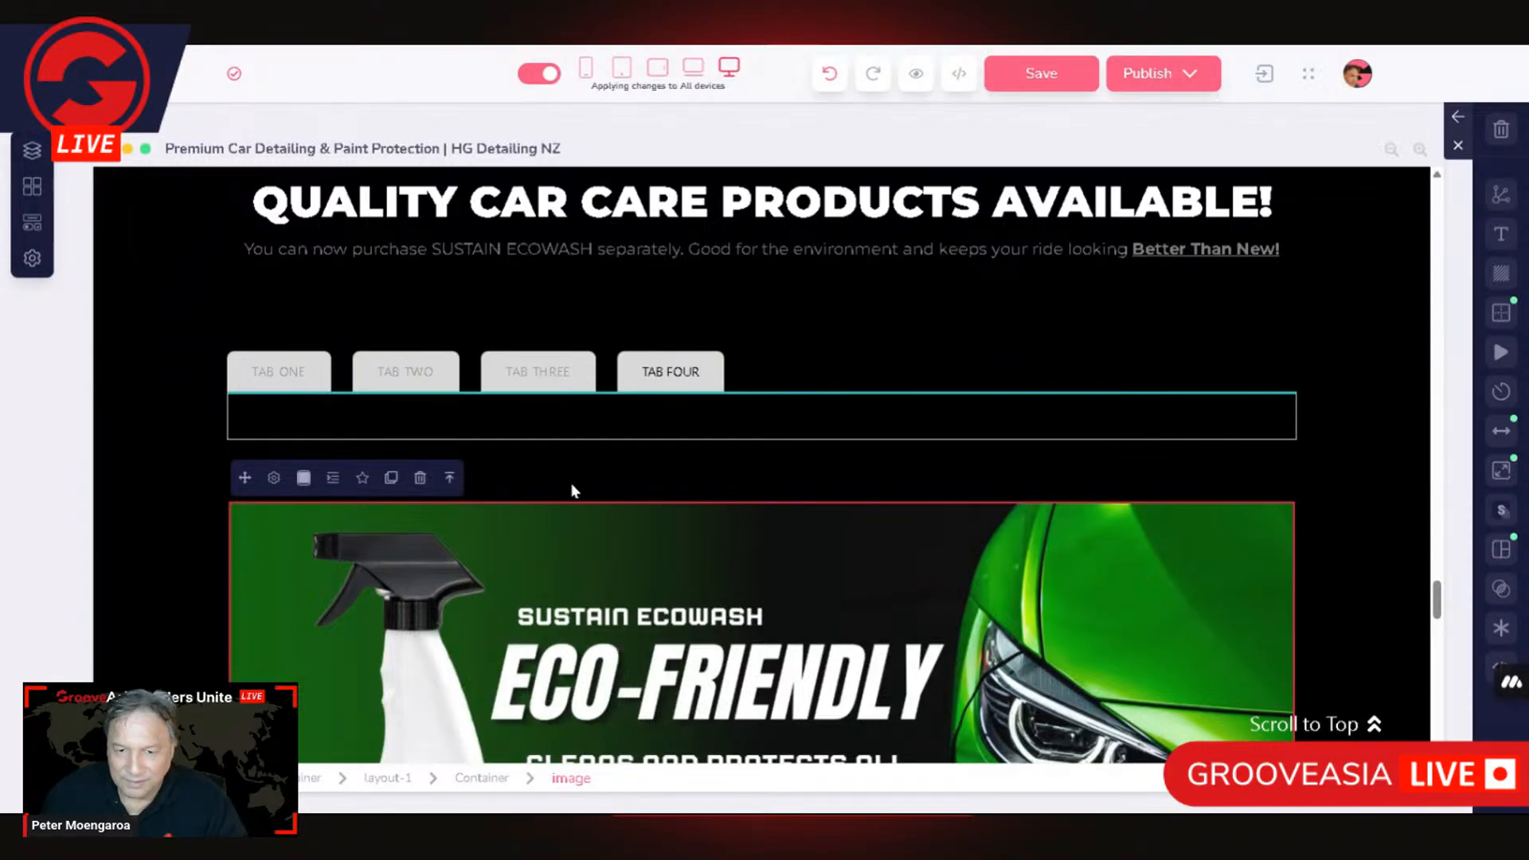
click(510, 476)
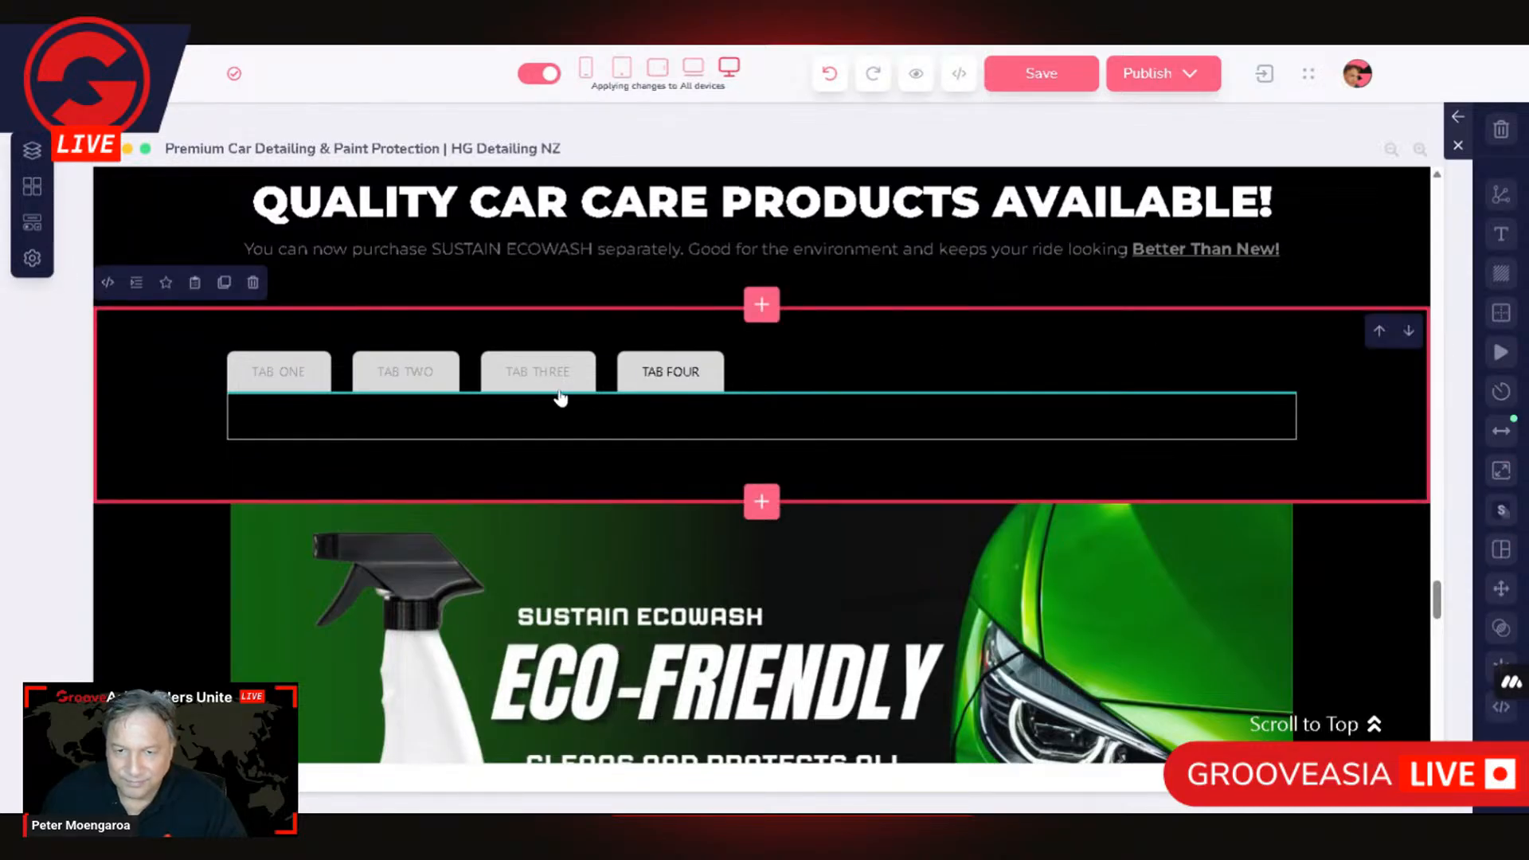
click(886, 411)
scroll(1191, 516, down, 3)
scroll(1191, 516, up, 4)
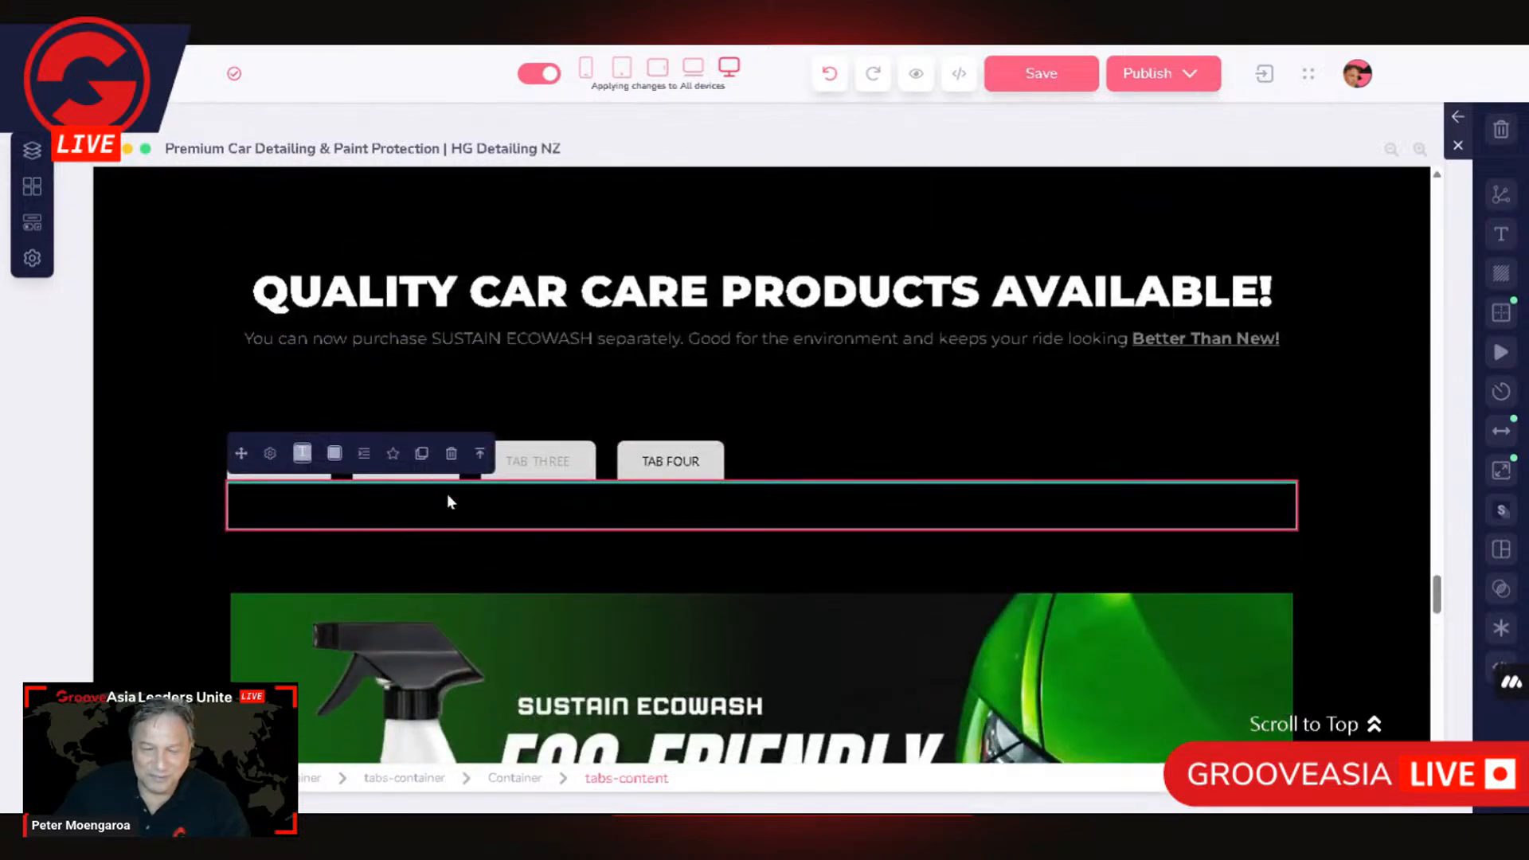
scroll(820, 564, down, 1)
scroll(820, 564, down, 3)
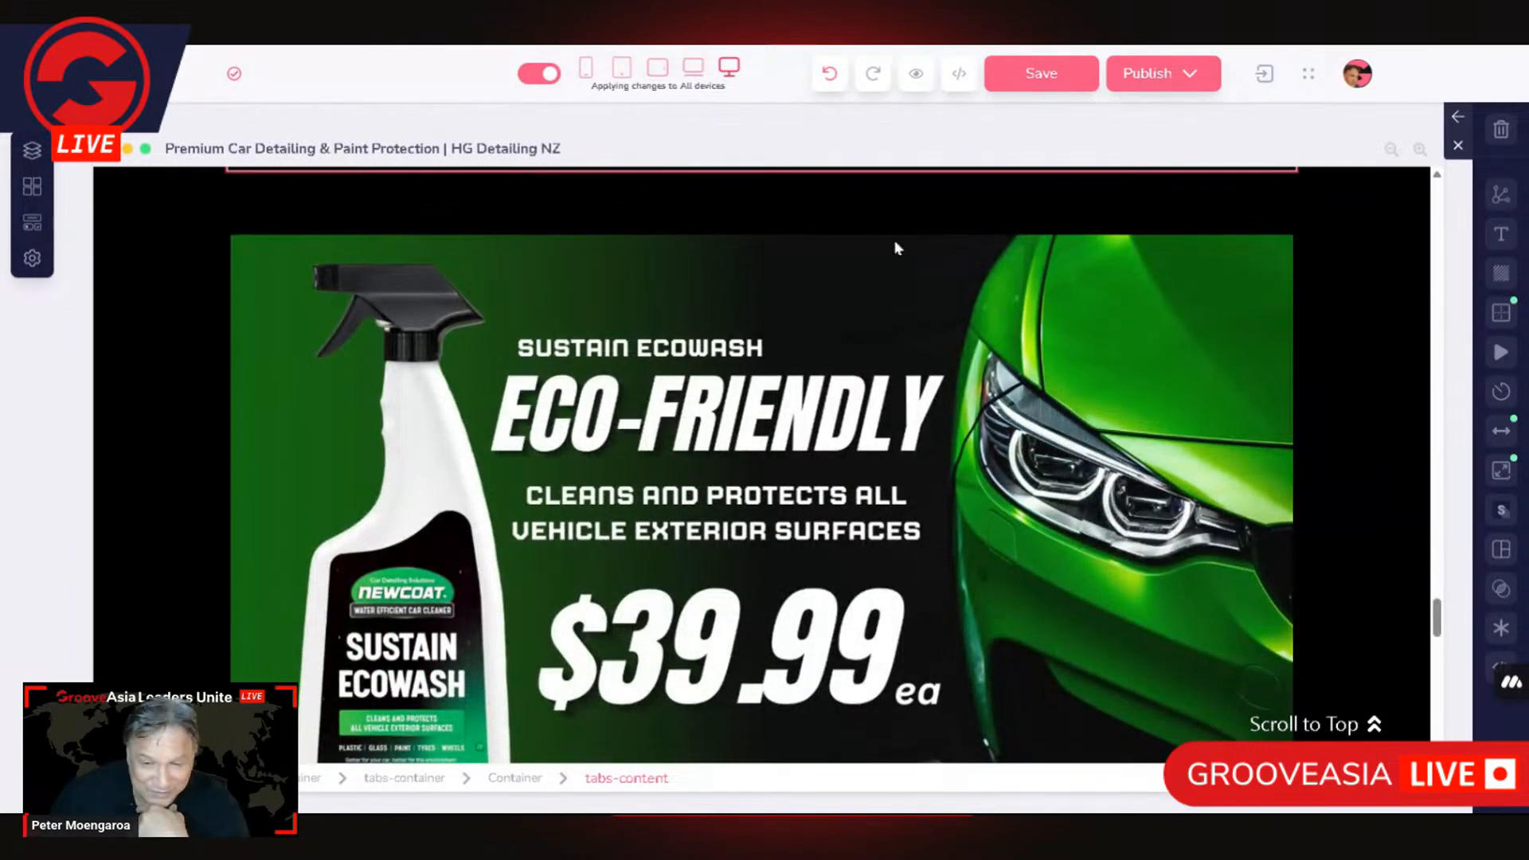
scroll(954, 271, up, 3)
scroll(498, 619, up, 2)
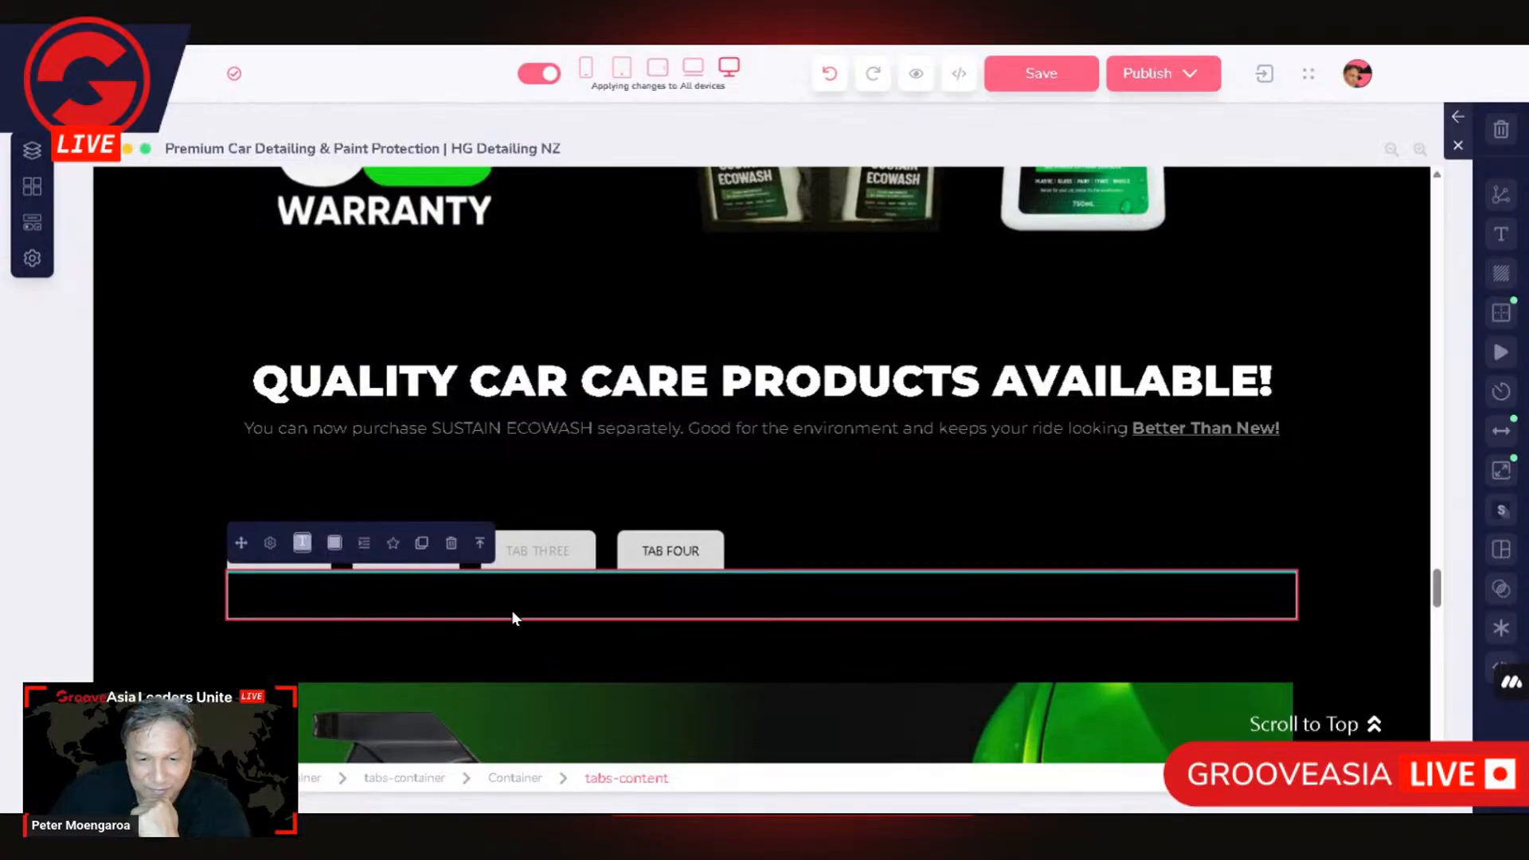
scroll(478, 607, down, 3)
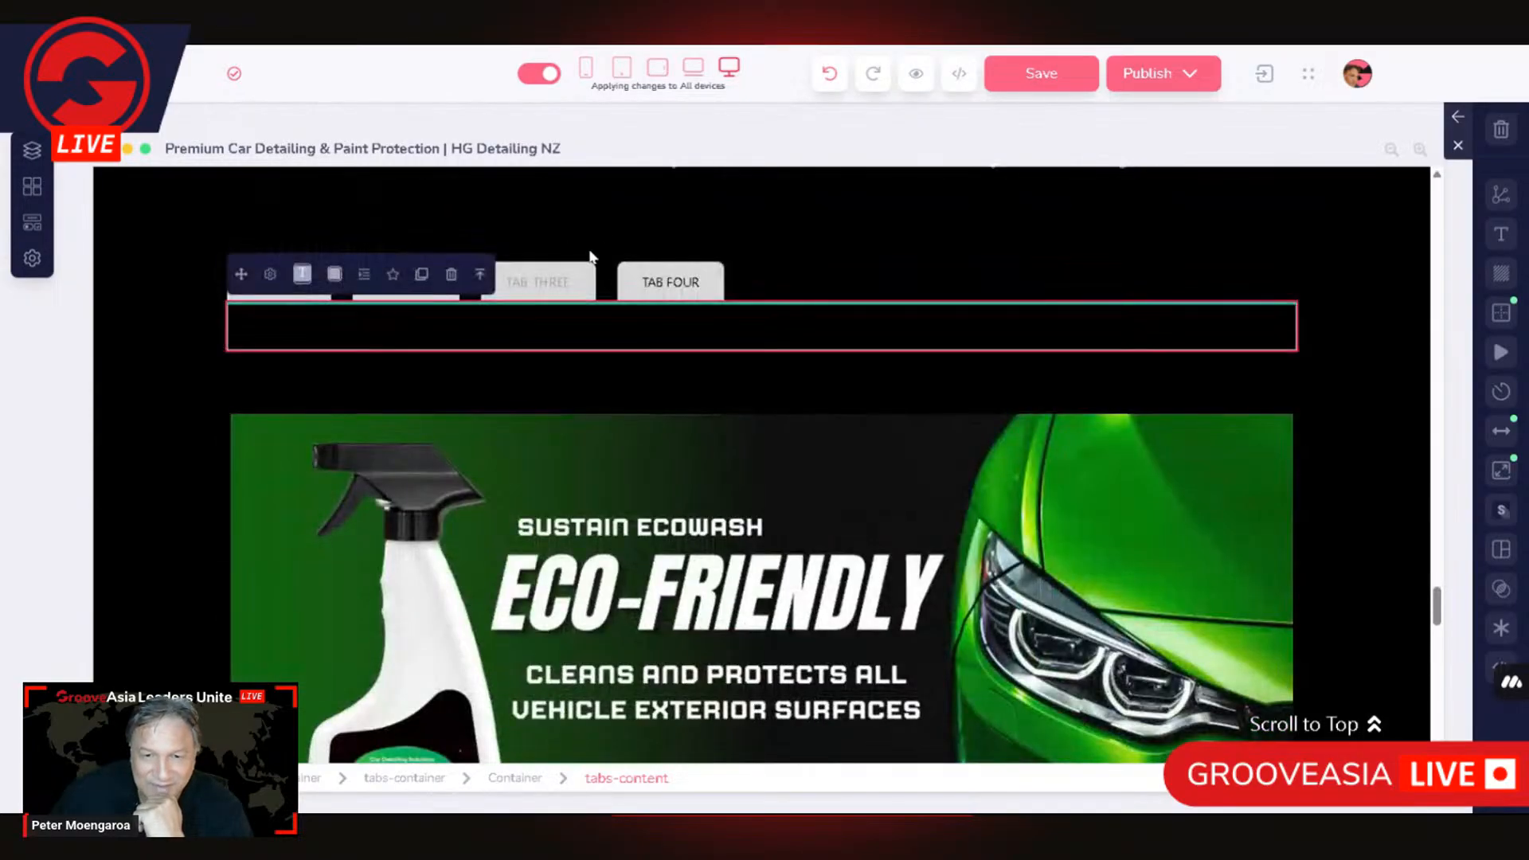
Step: Try to duplicate TAB THREE's tabs-content block and relocate it within the Tabs block, and undo the change
click(538, 281)
click(564, 415)
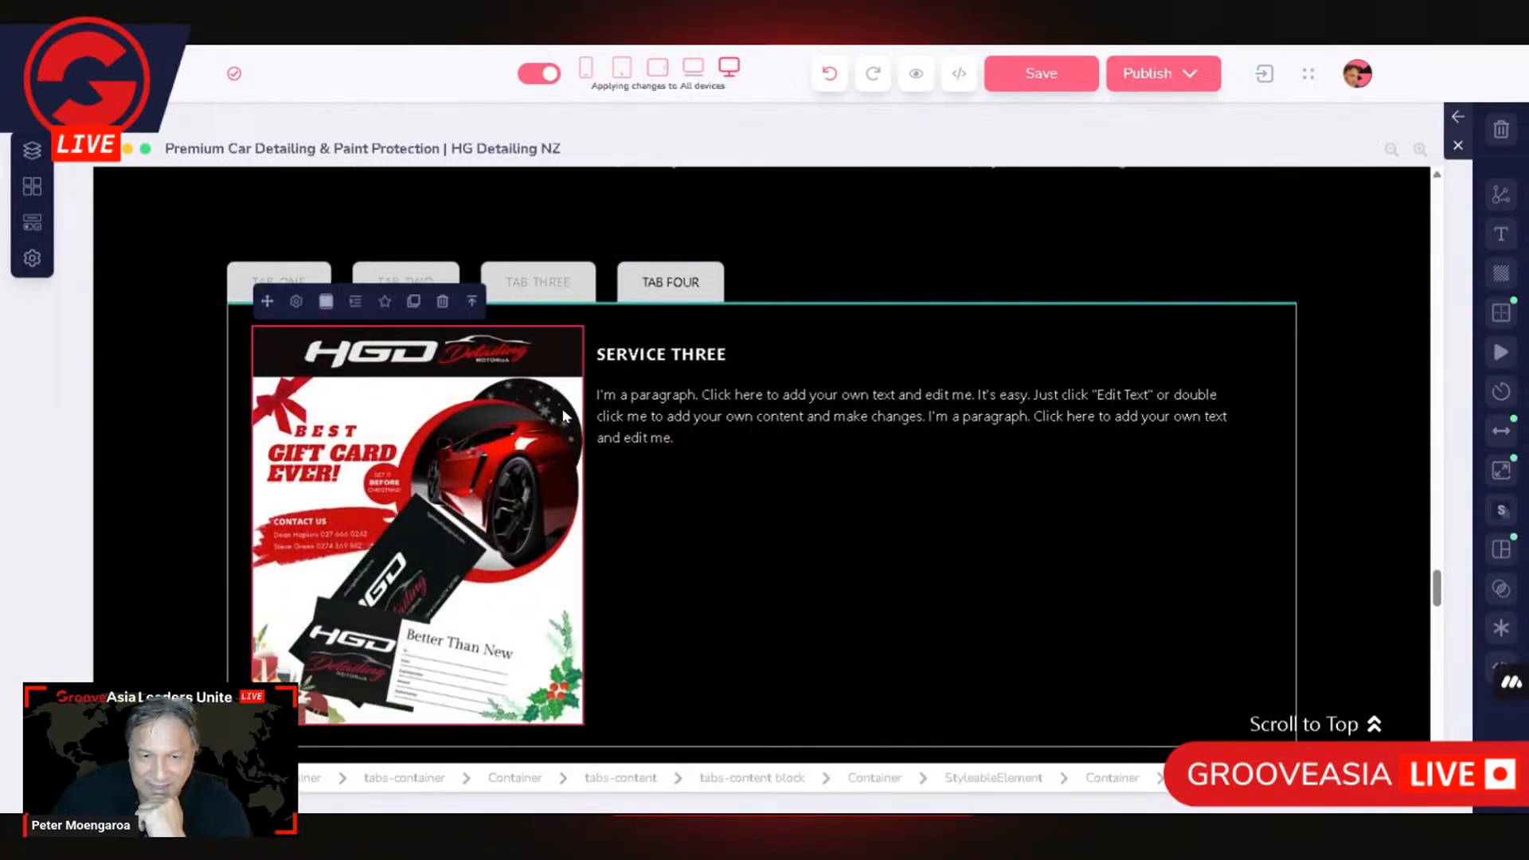
click(503, 416)
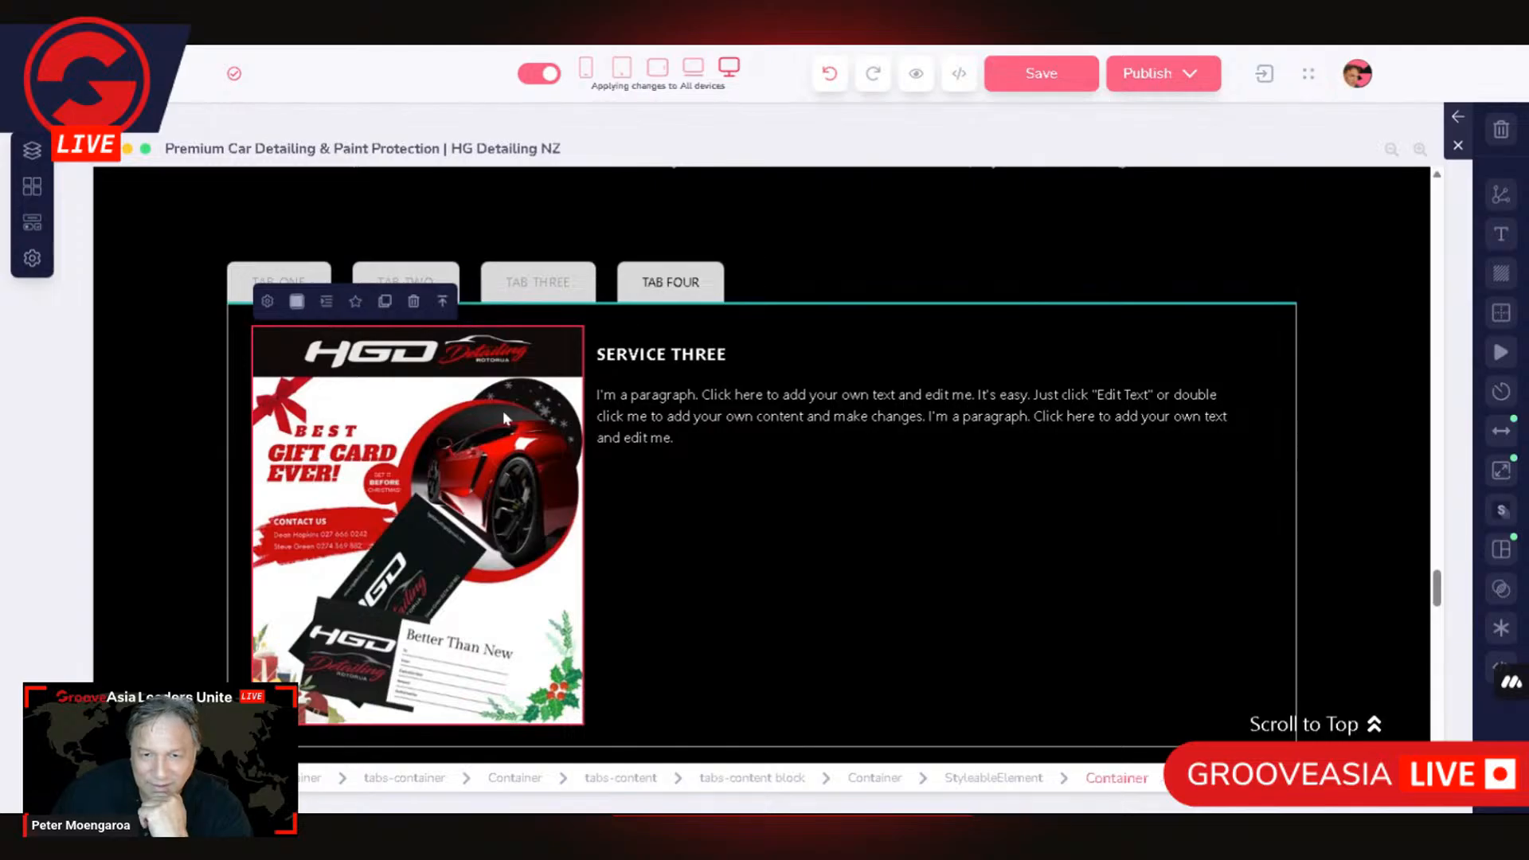
click(442, 302)
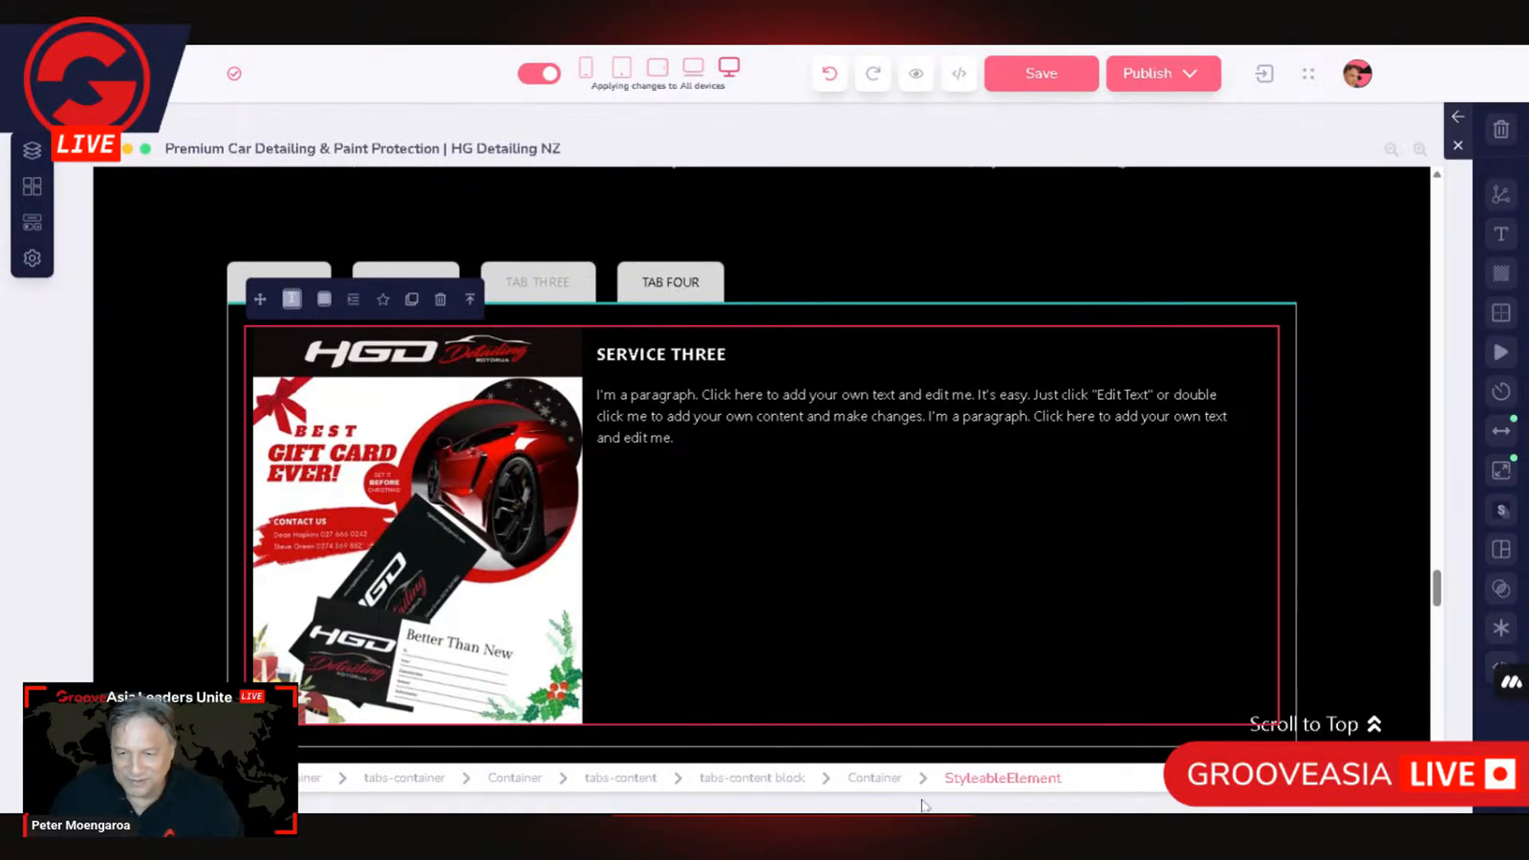
click(897, 788)
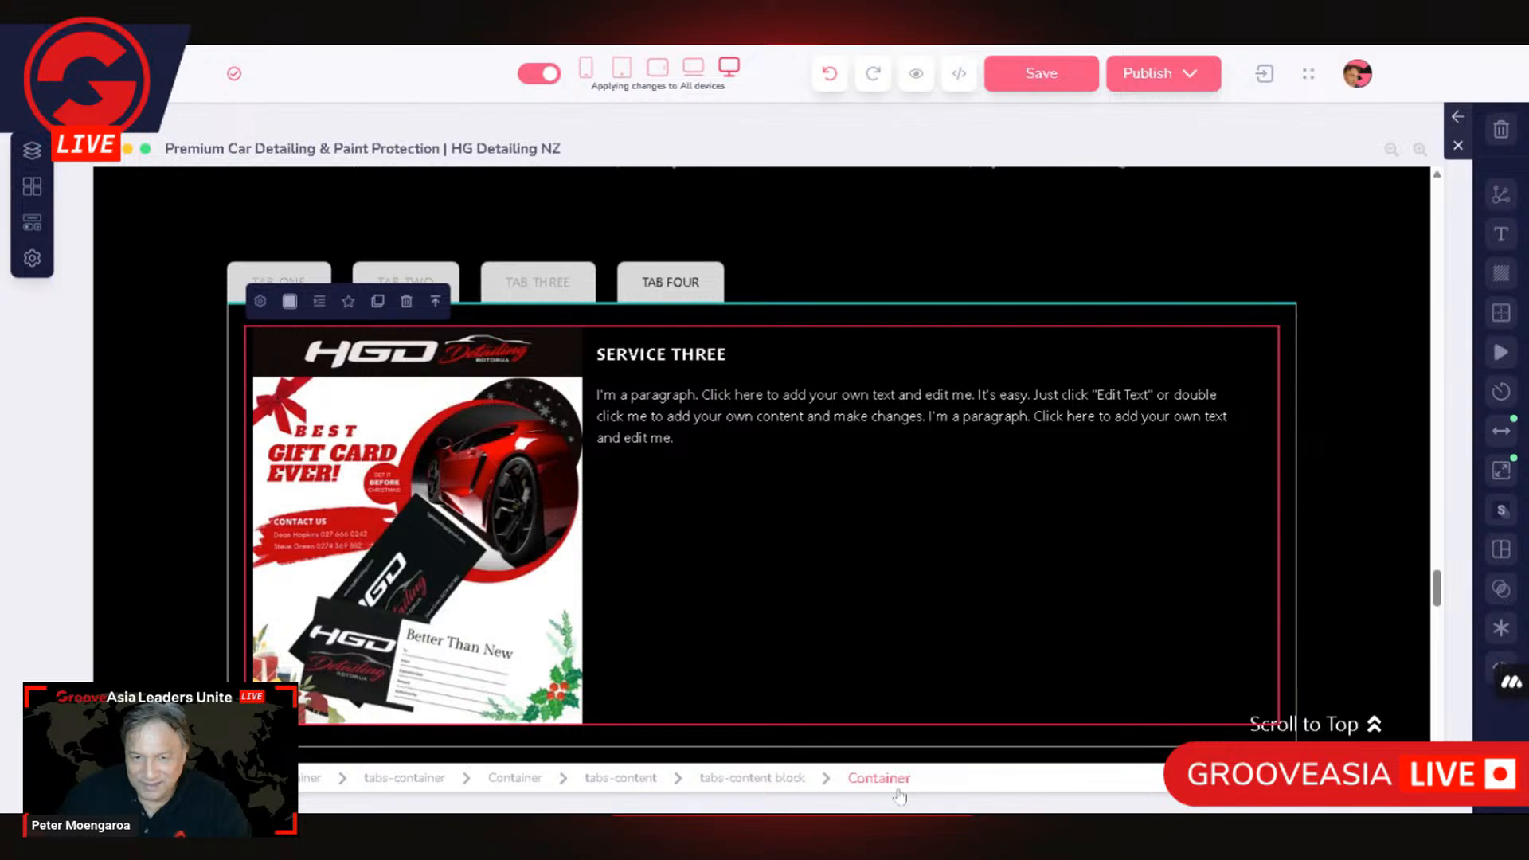
click(749, 778)
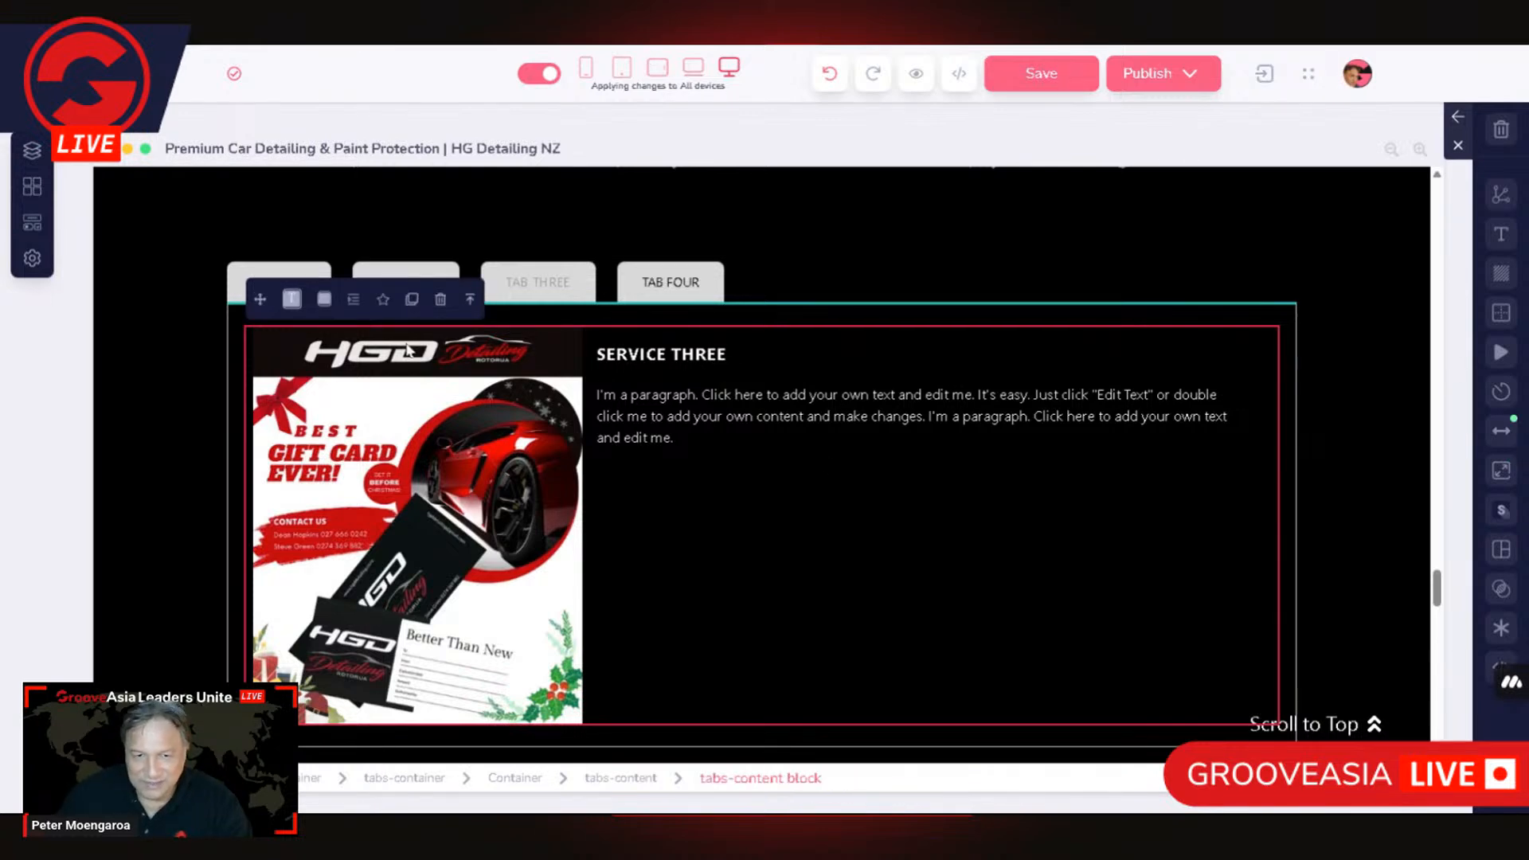
click(413, 301)
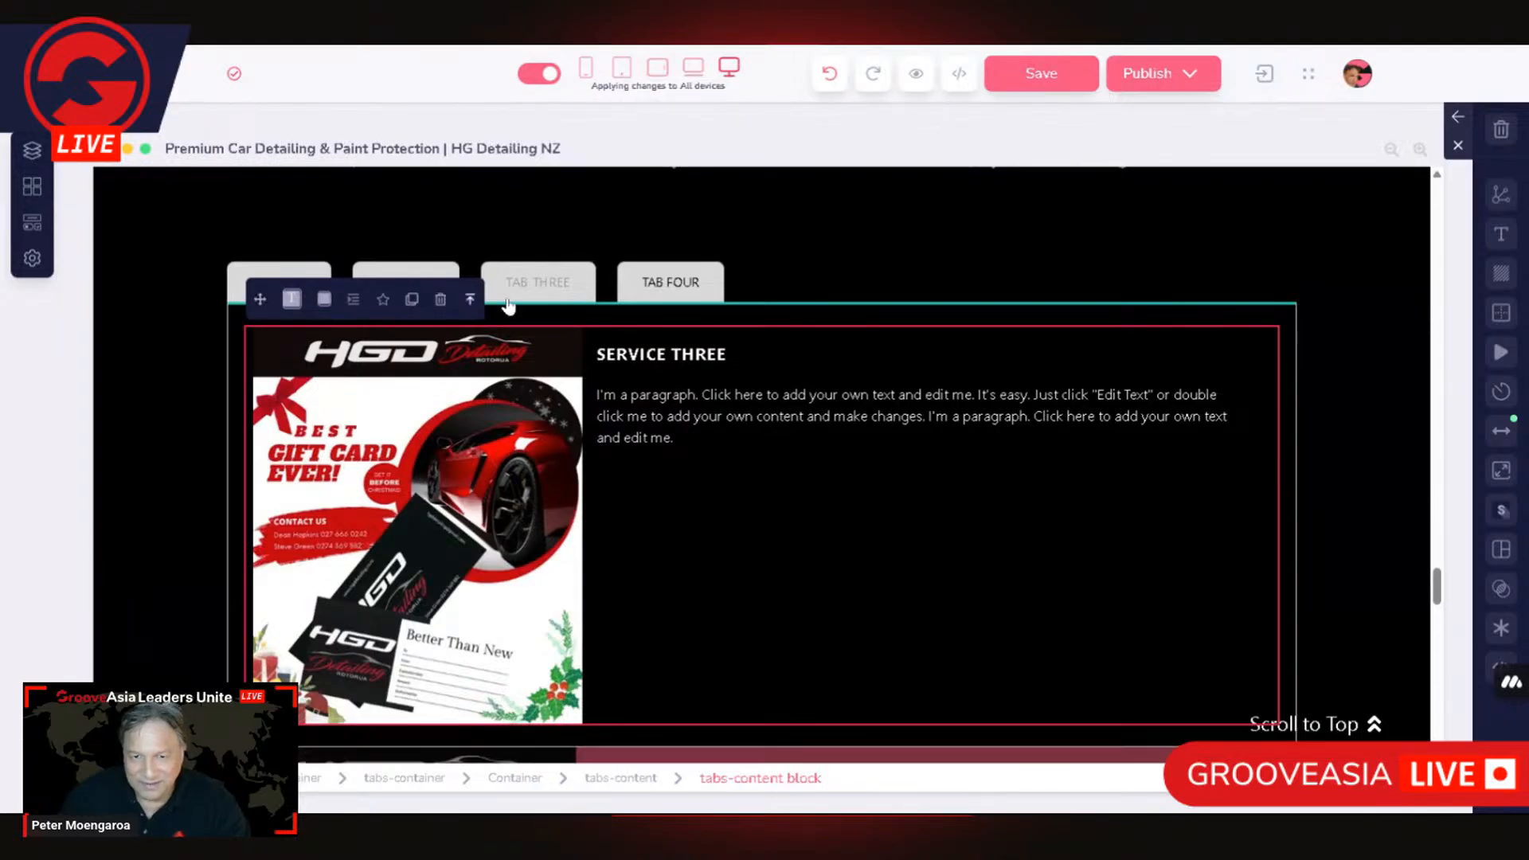
click(469, 299)
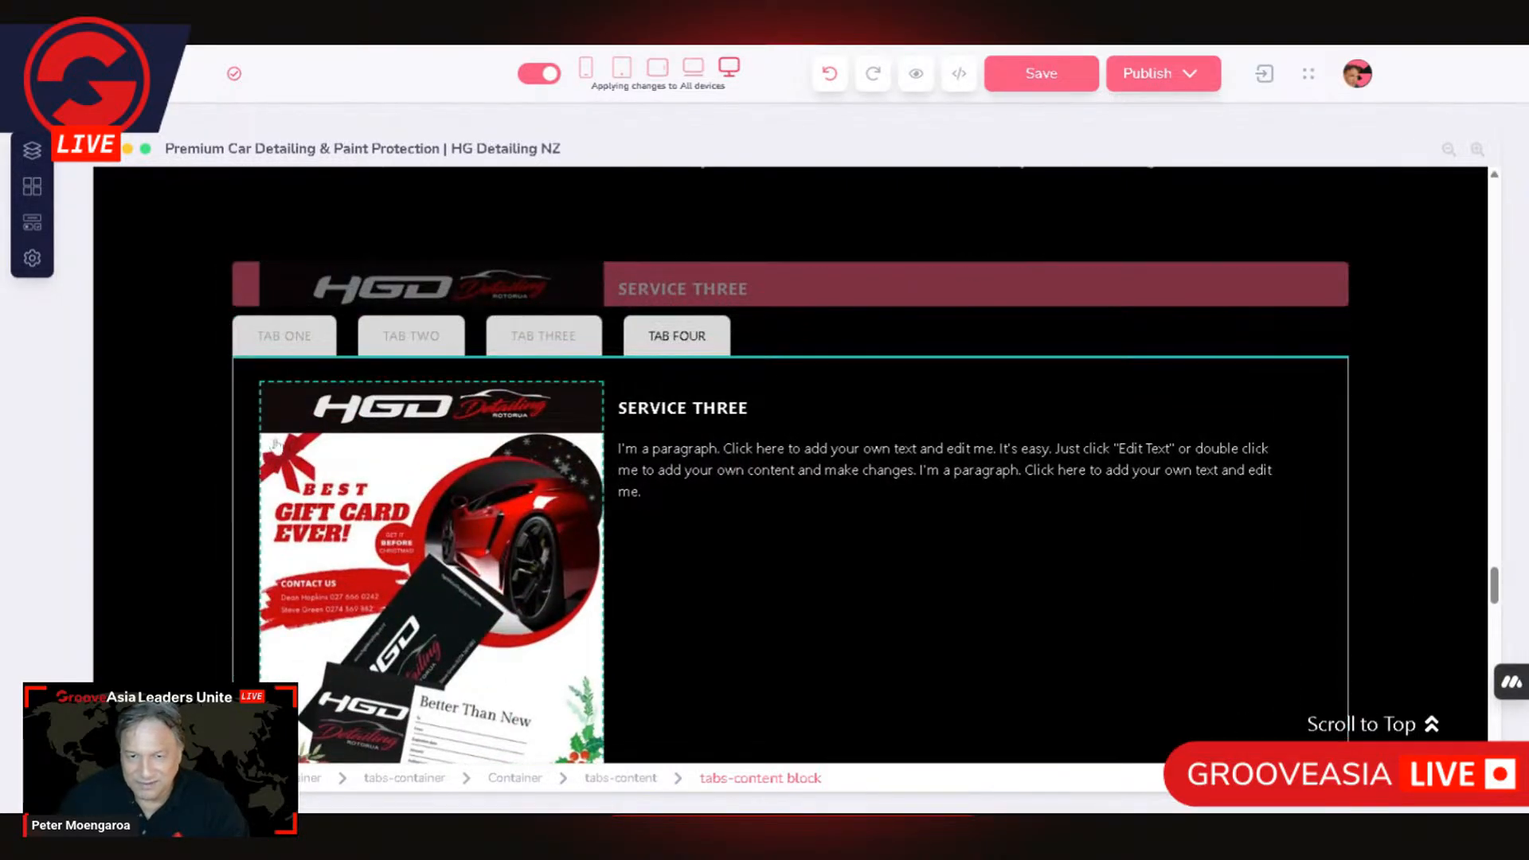
drag(280, 402, 285, 404)
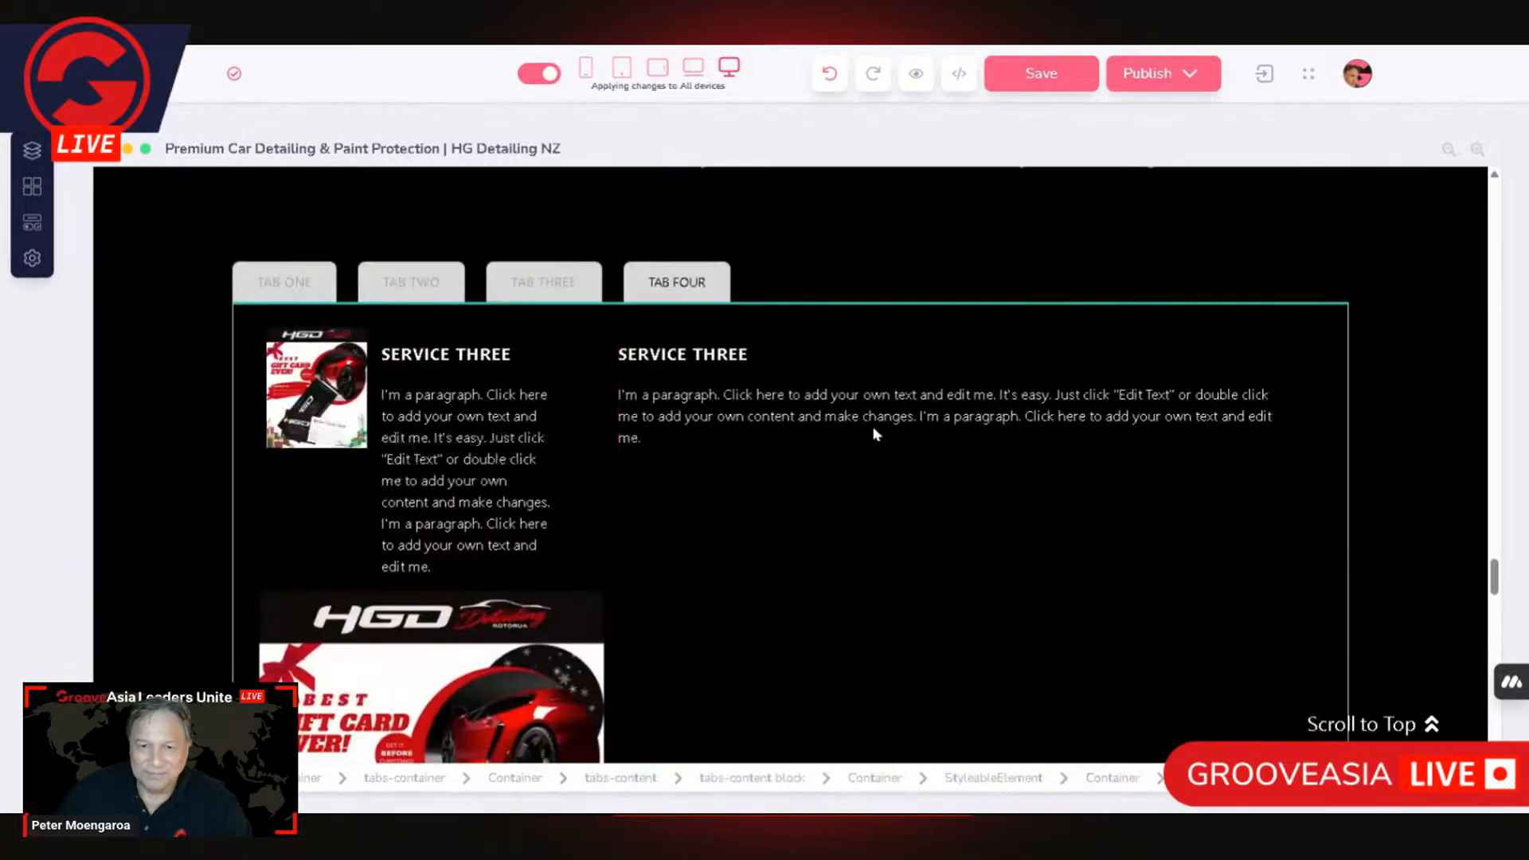
click(829, 74)
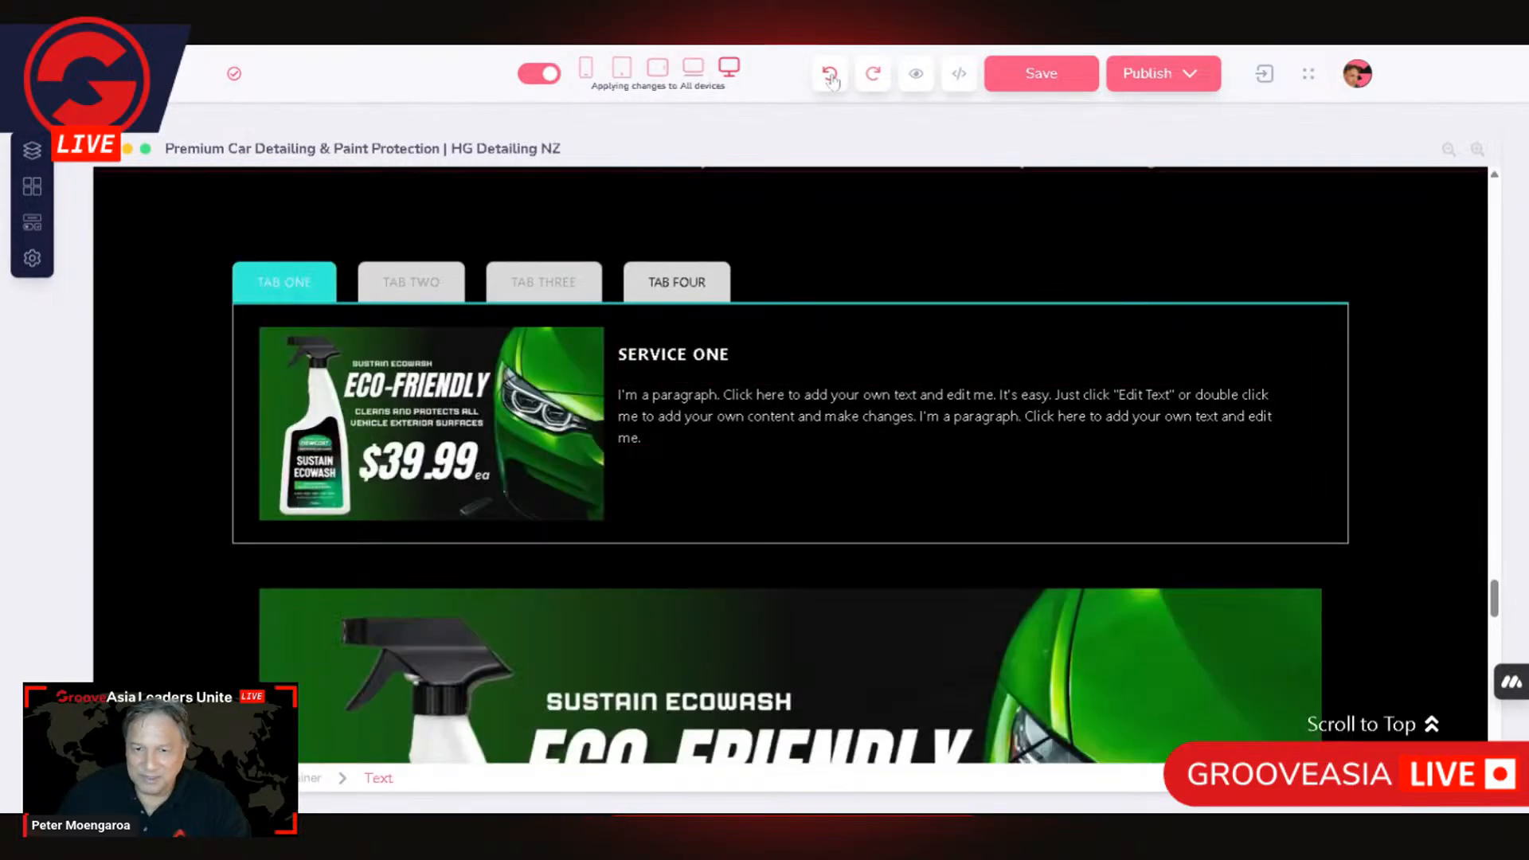
Step: Compare the content areas of TAB FOUR, TAB THREE, TAB TWO and TAB ONE, ending on TAB FOUR
click(669, 289)
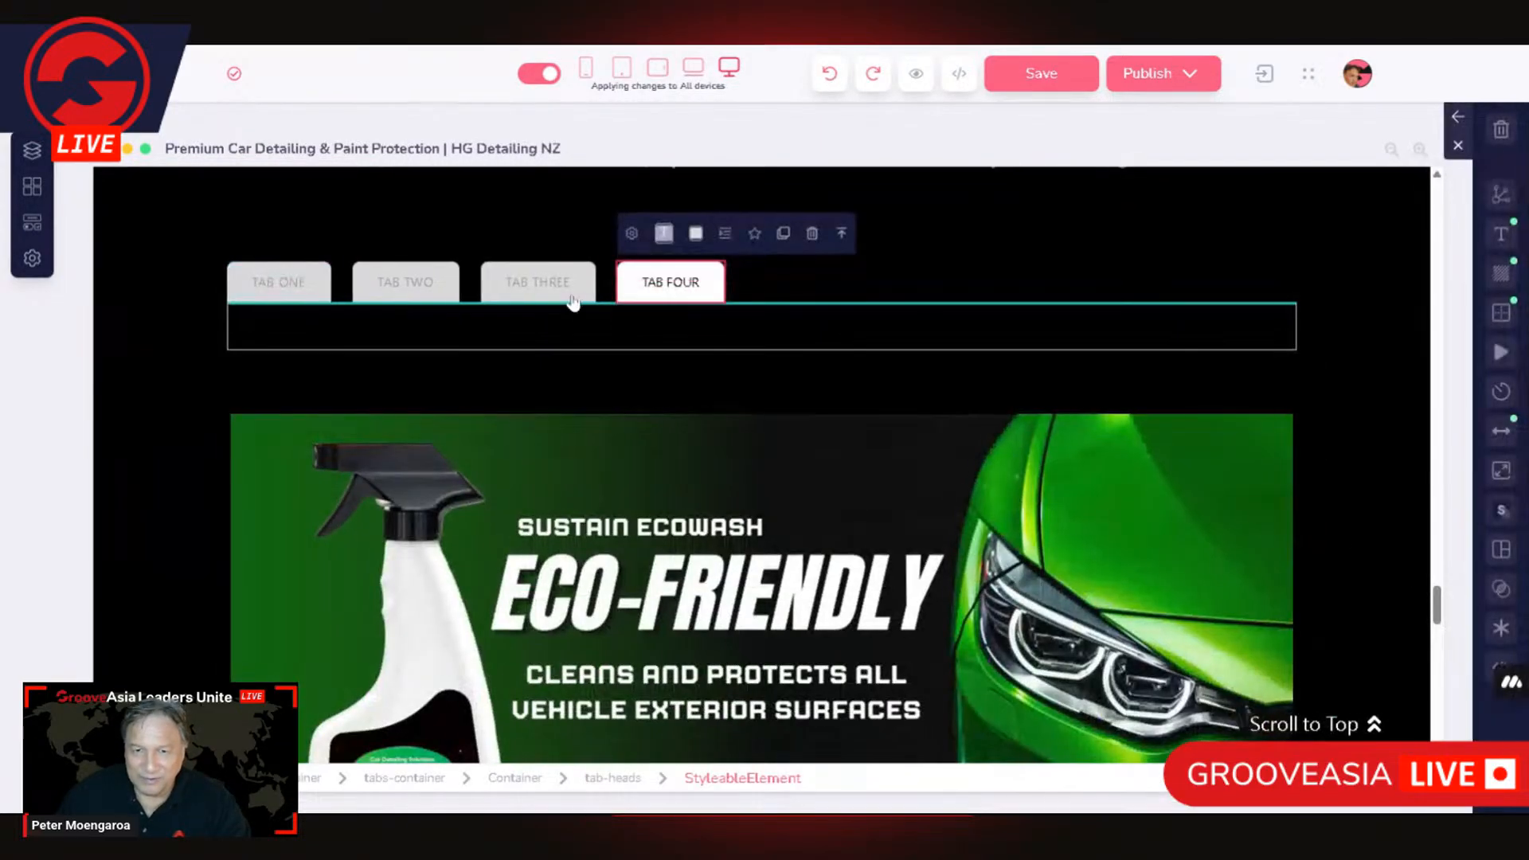
click(557, 288)
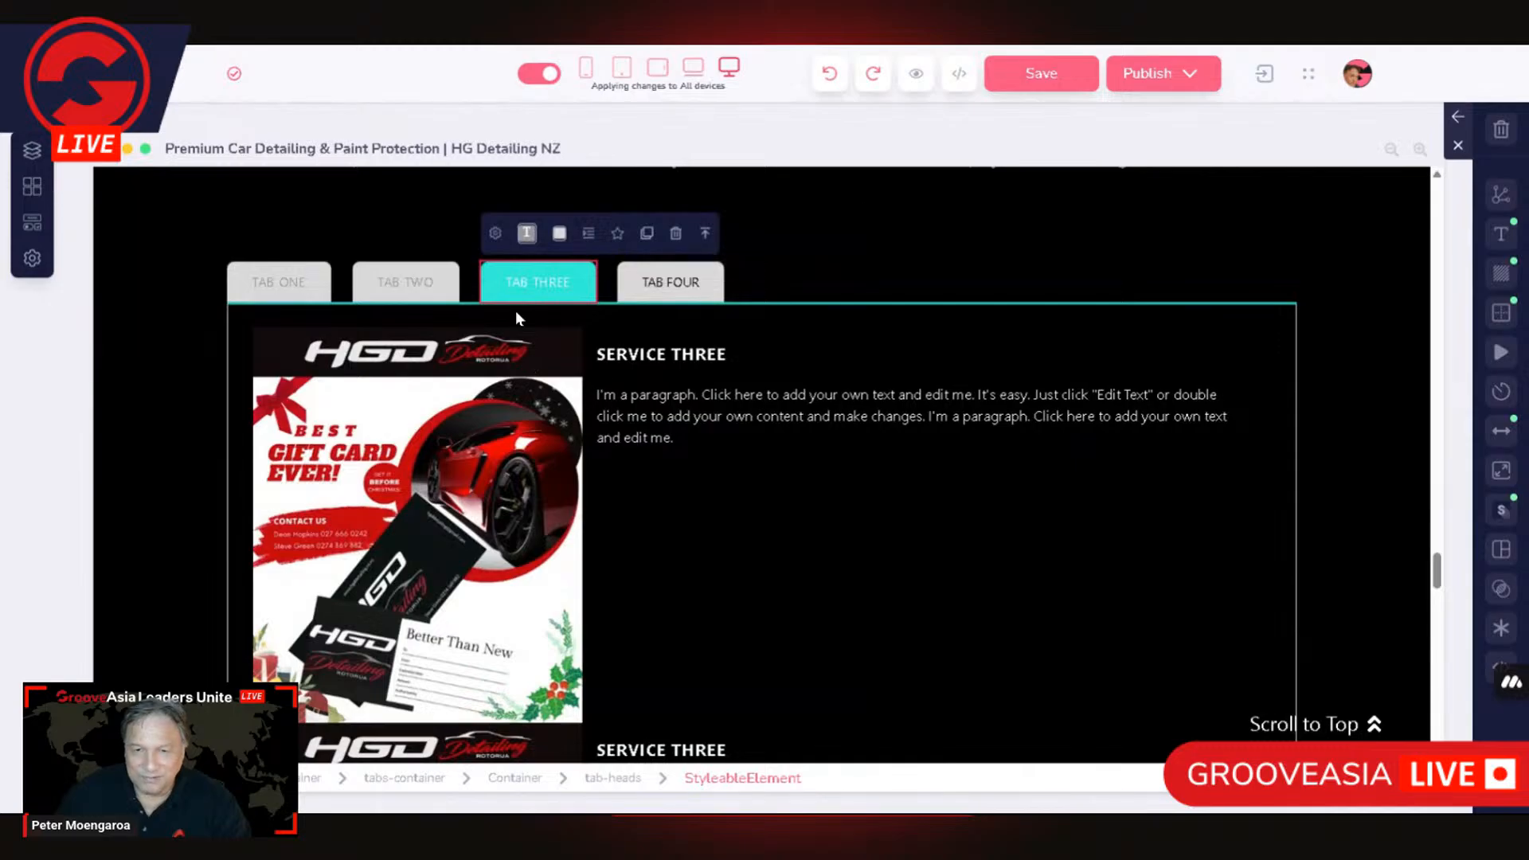
click(406, 286)
click(289, 287)
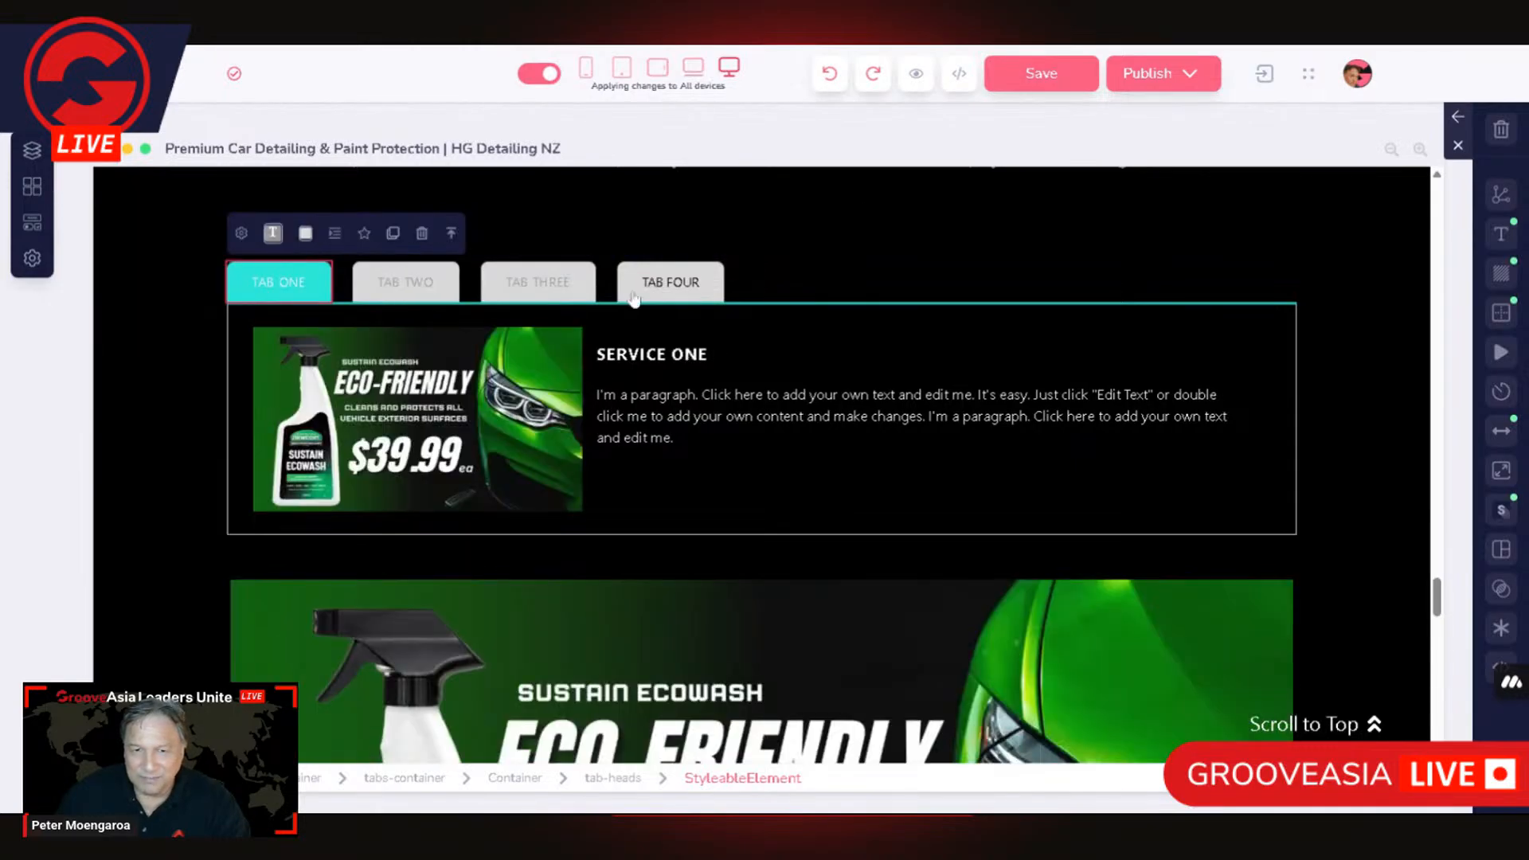
click(679, 285)
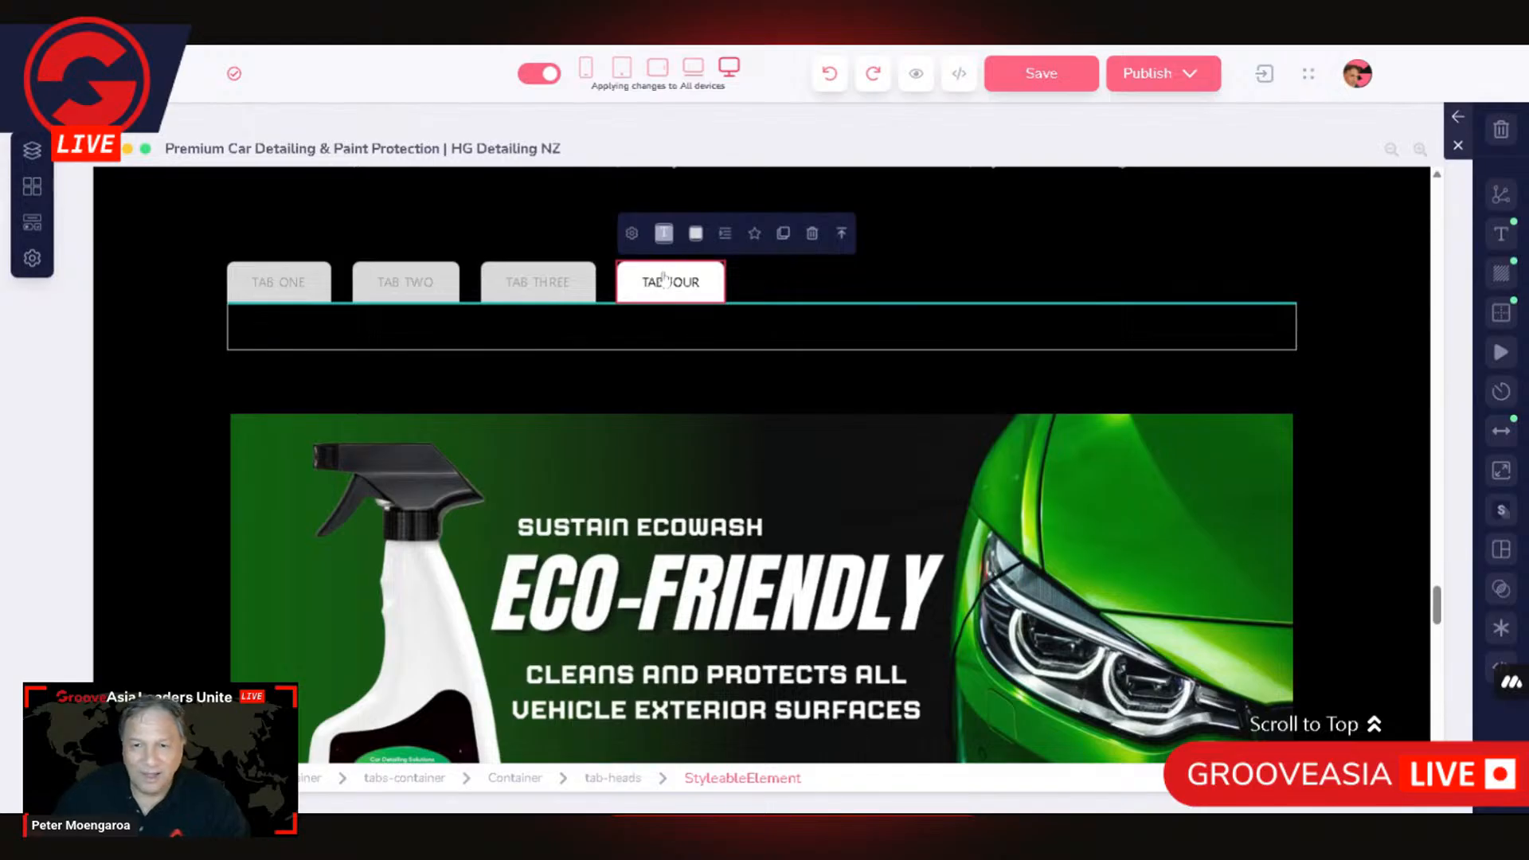
Step: Try to add a 2 Columns layout to TAB FOUR's content area, undo the insertion and reselect TAB FOUR
click(33, 223)
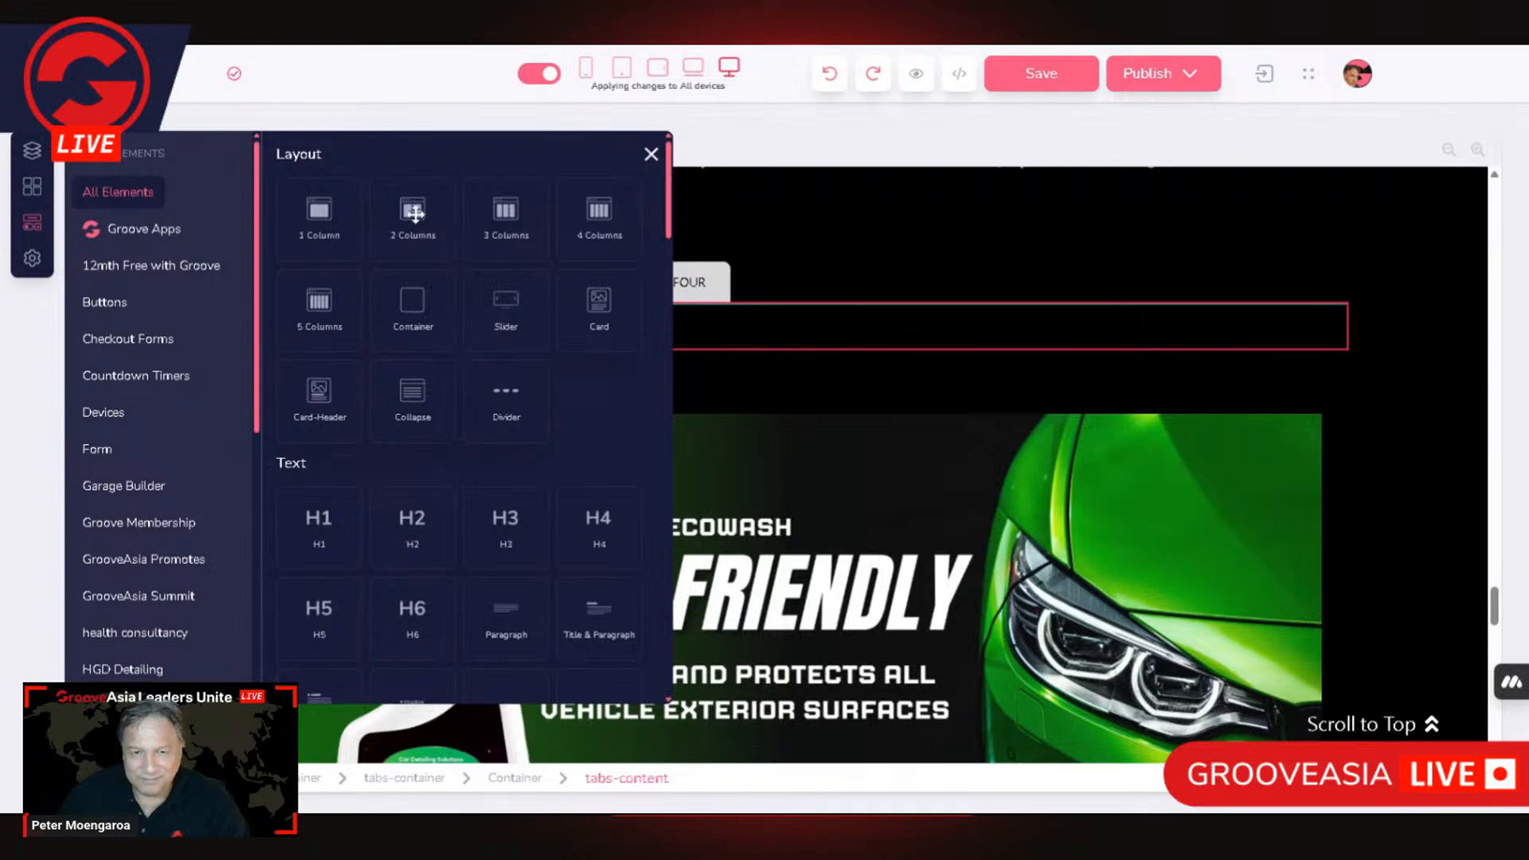
drag(411, 210, 722, 346)
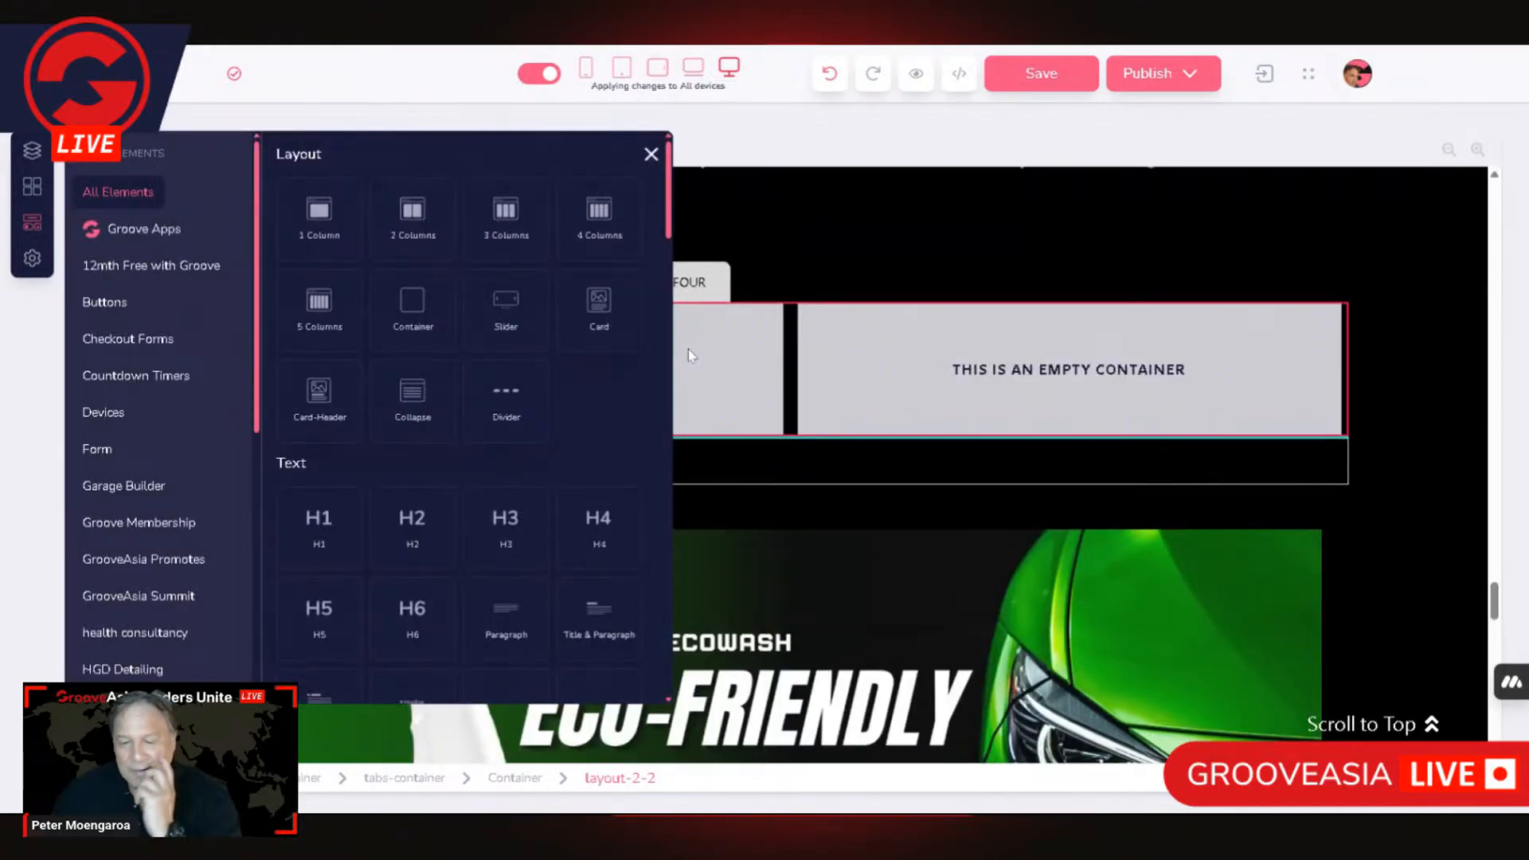
click(1102, 327)
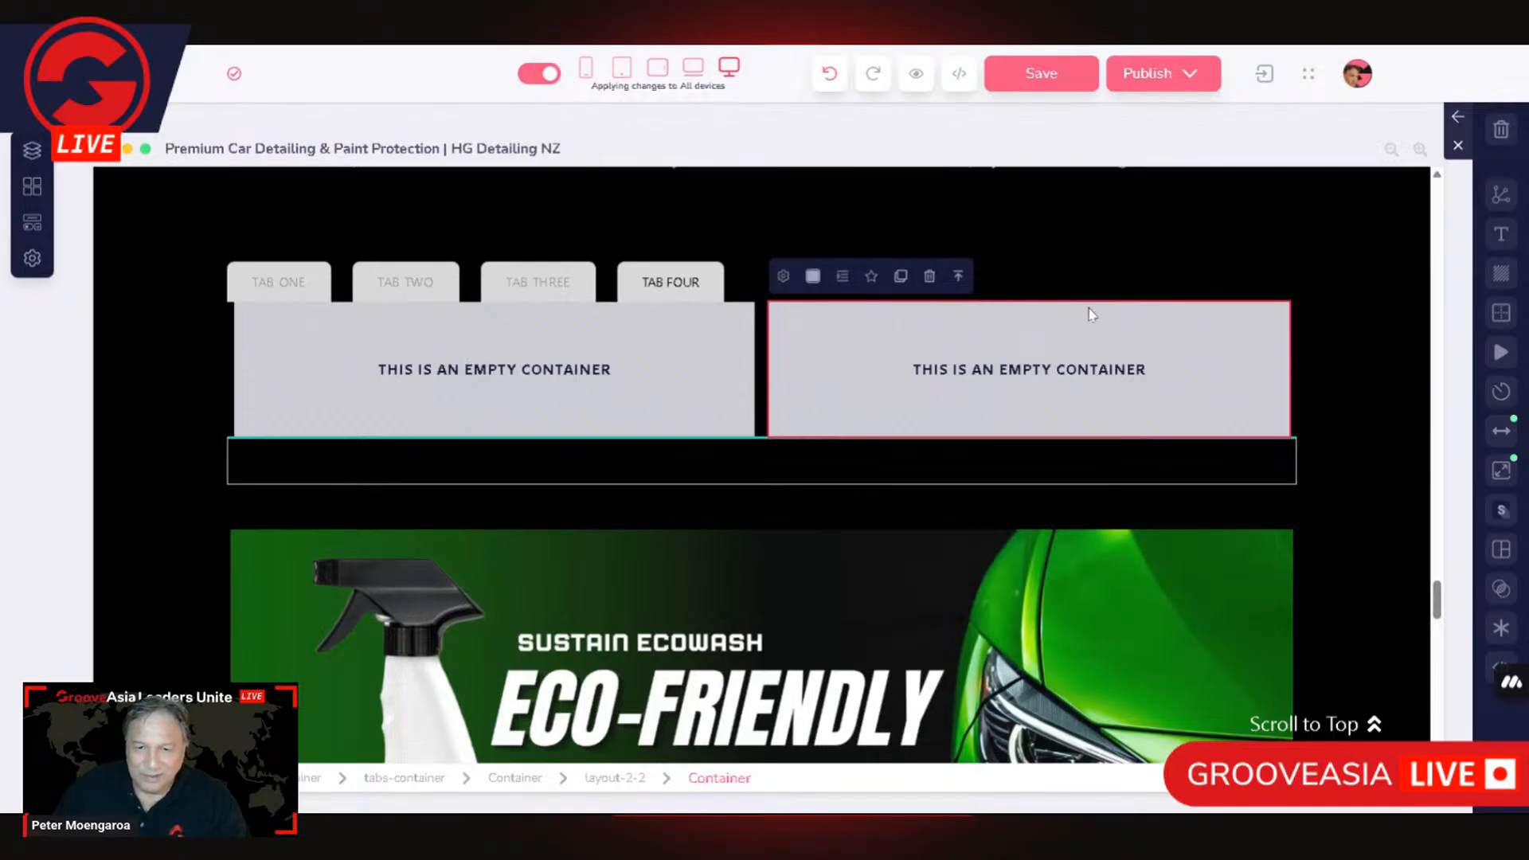
click(1296, 382)
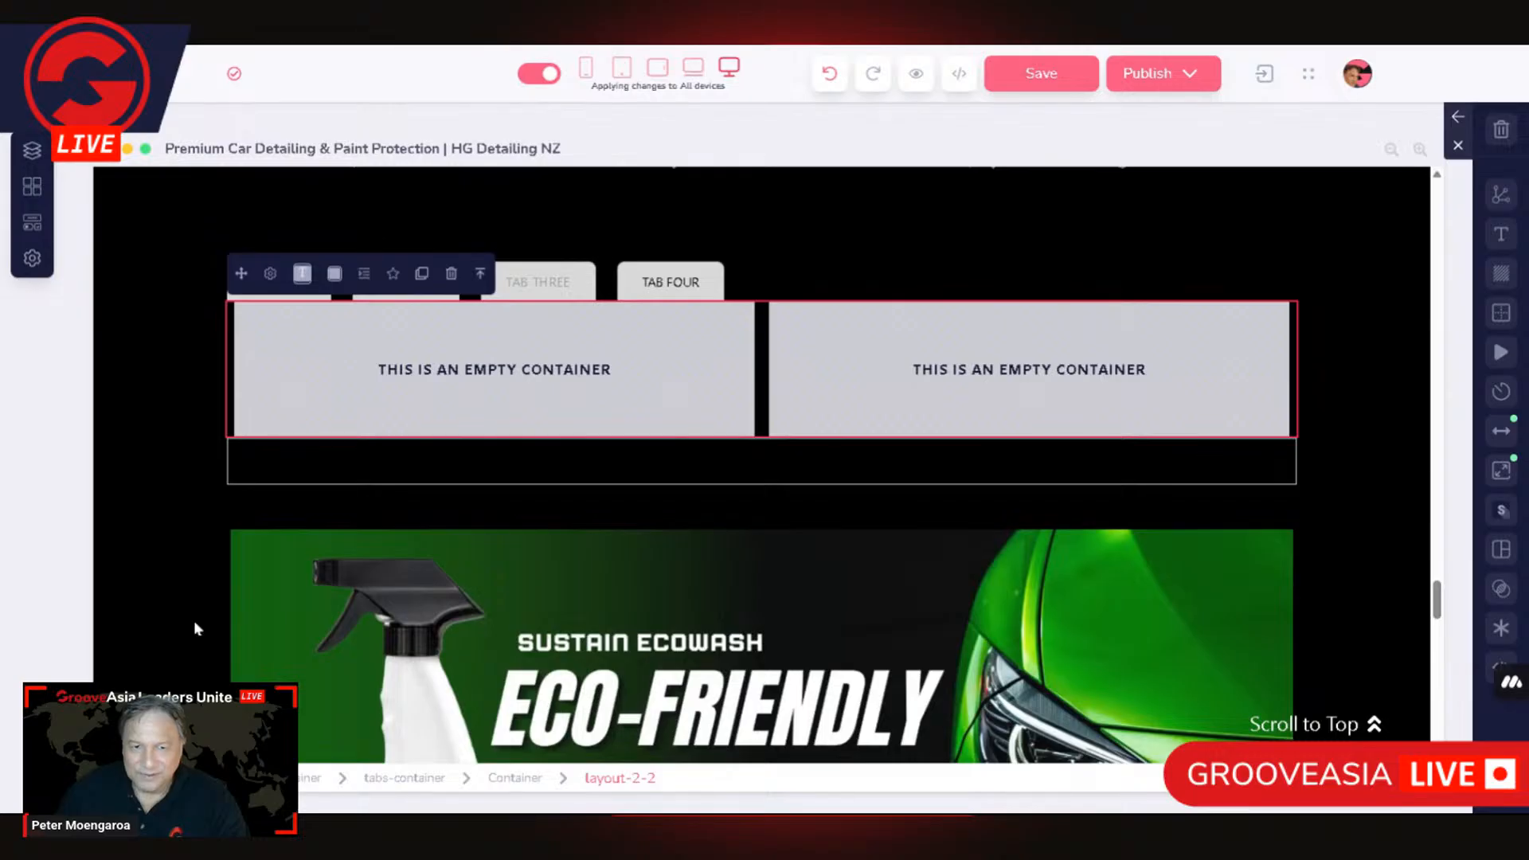
click(481, 285)
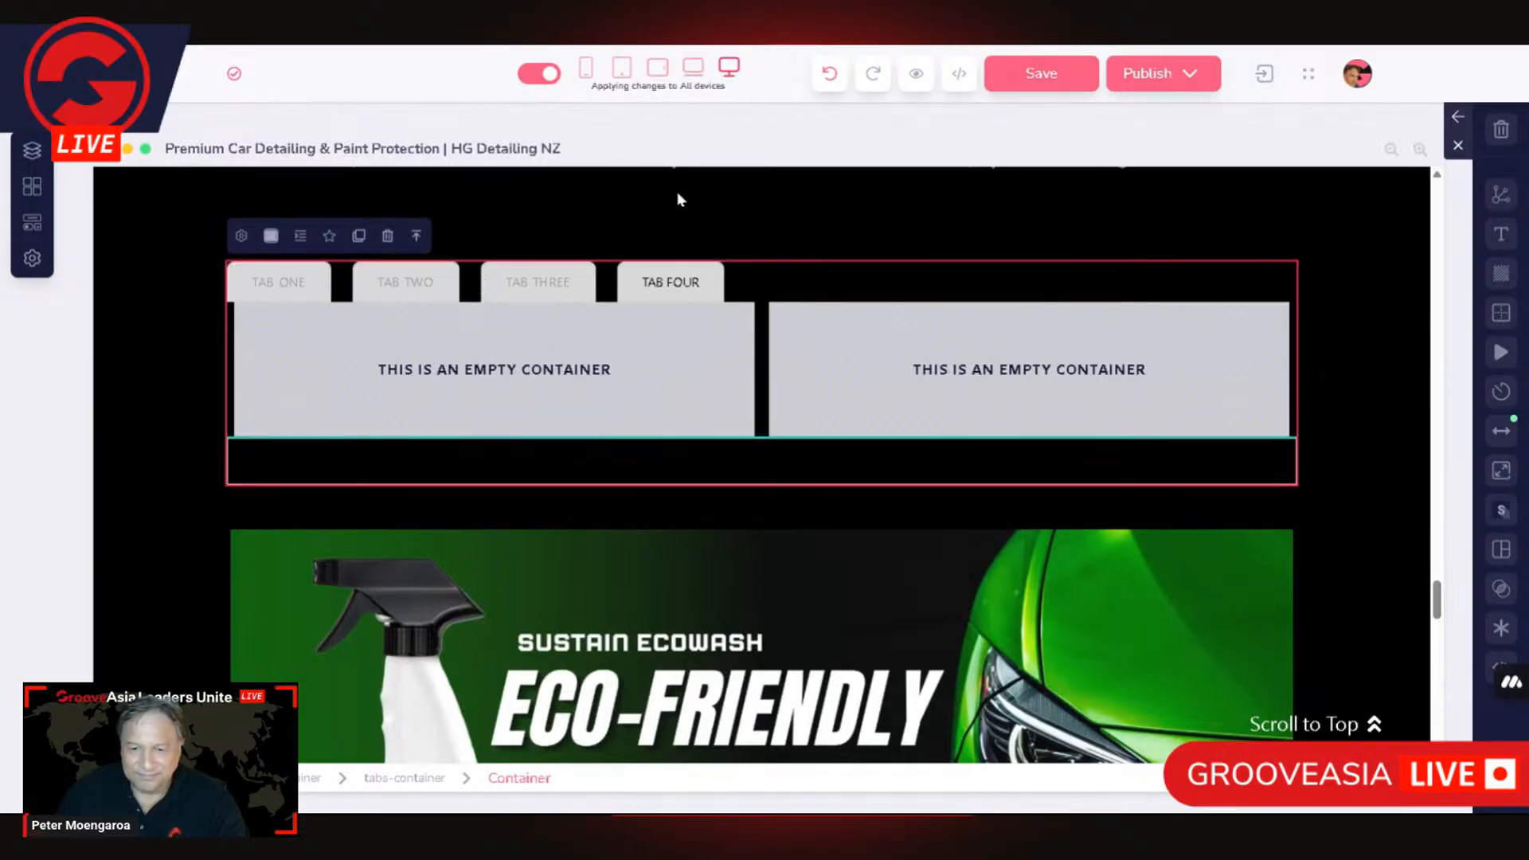
click(828, 74)
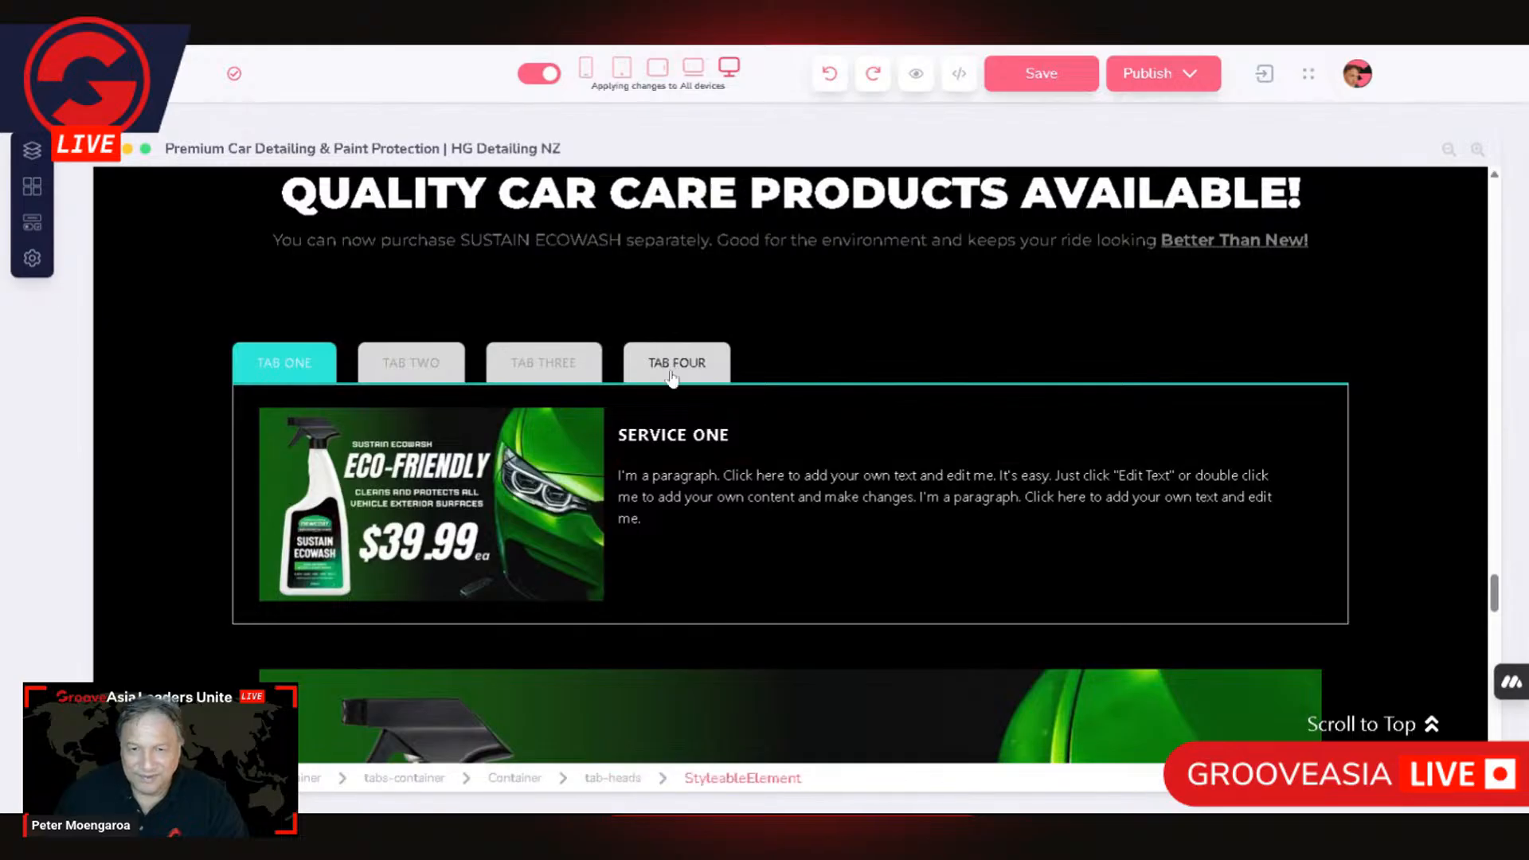
click(724, 373)
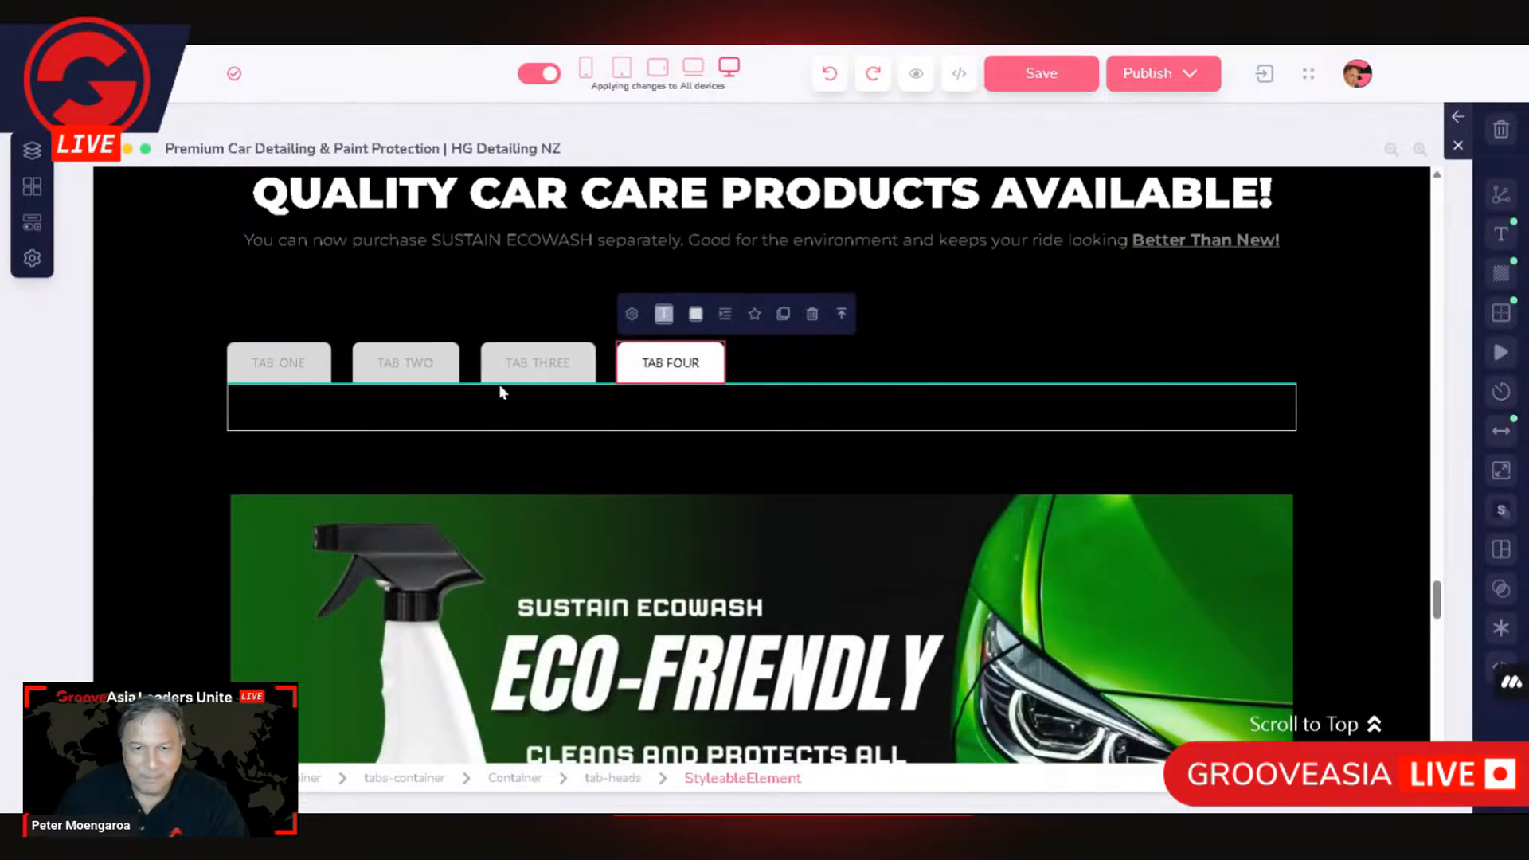
Step: Insert an empty two-column block with a narrow first column and a wide second column while TAB FOUR's tabs-content is selected
click(352, 410)
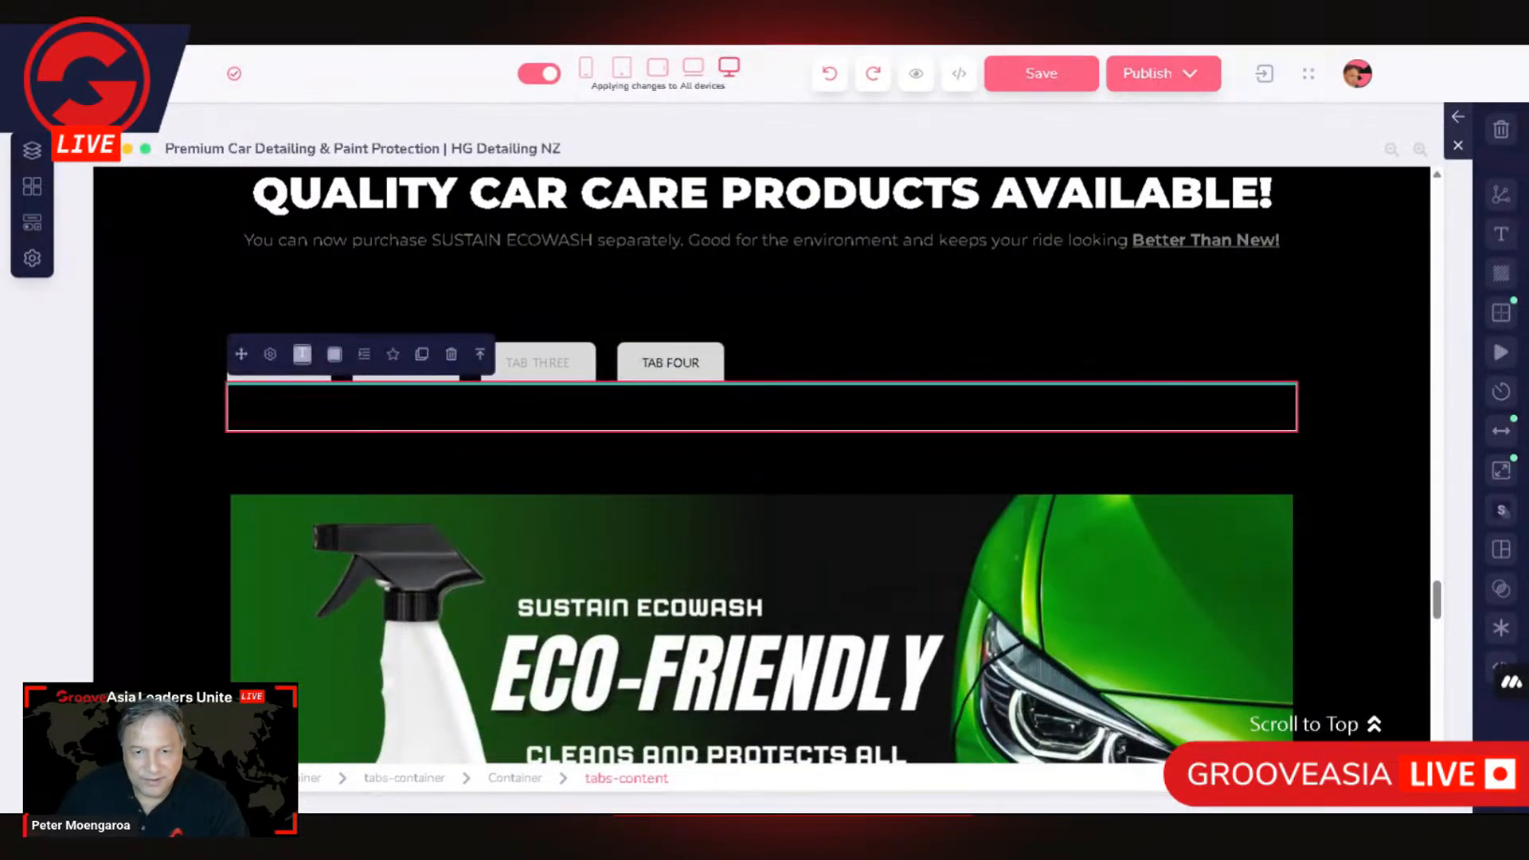
click(32, 190)
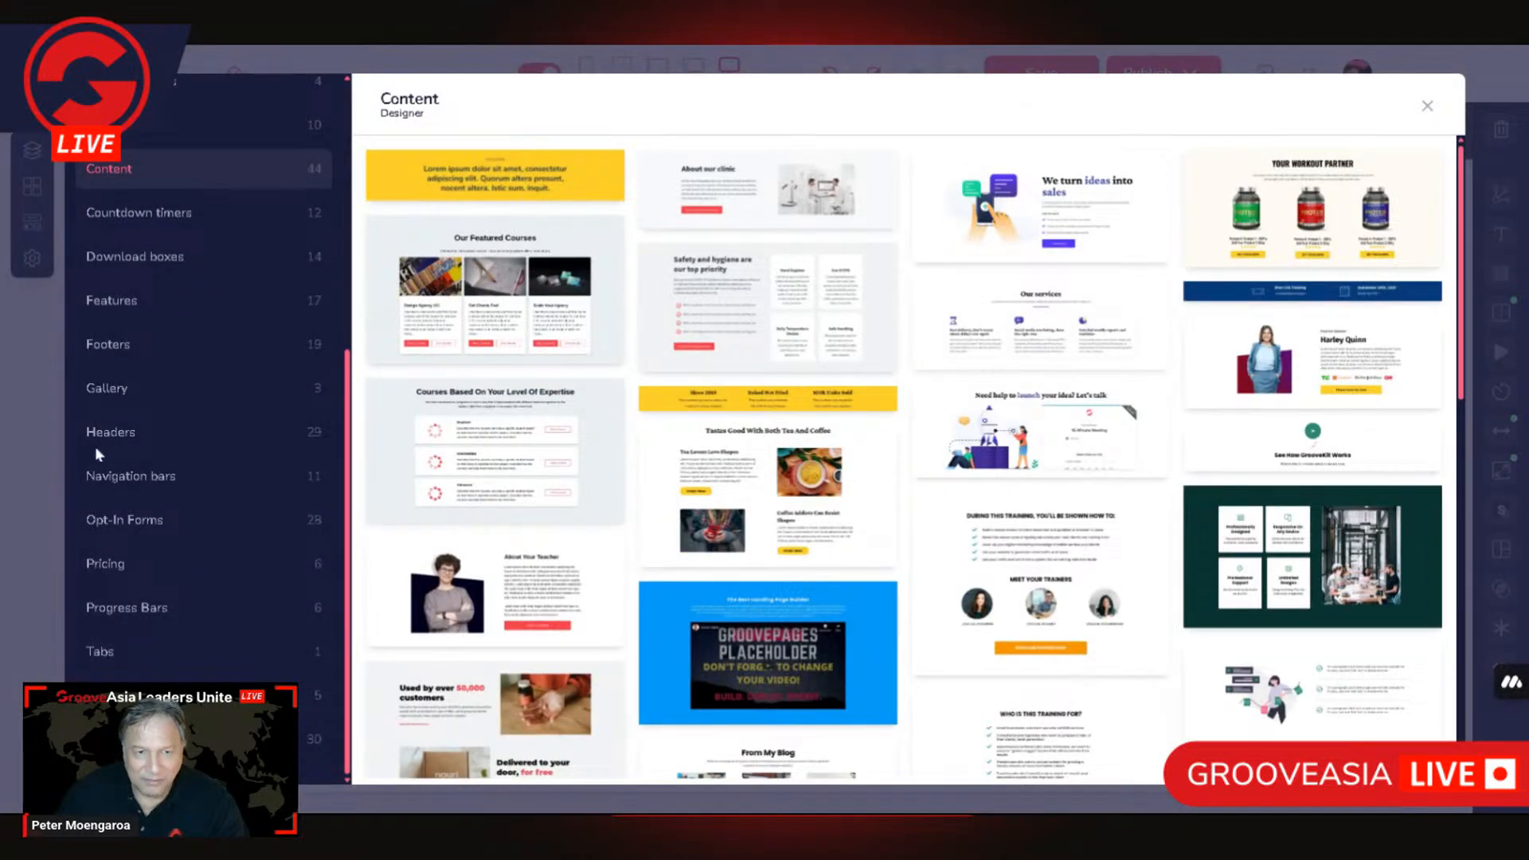
scroll(196, 286, up, 5)
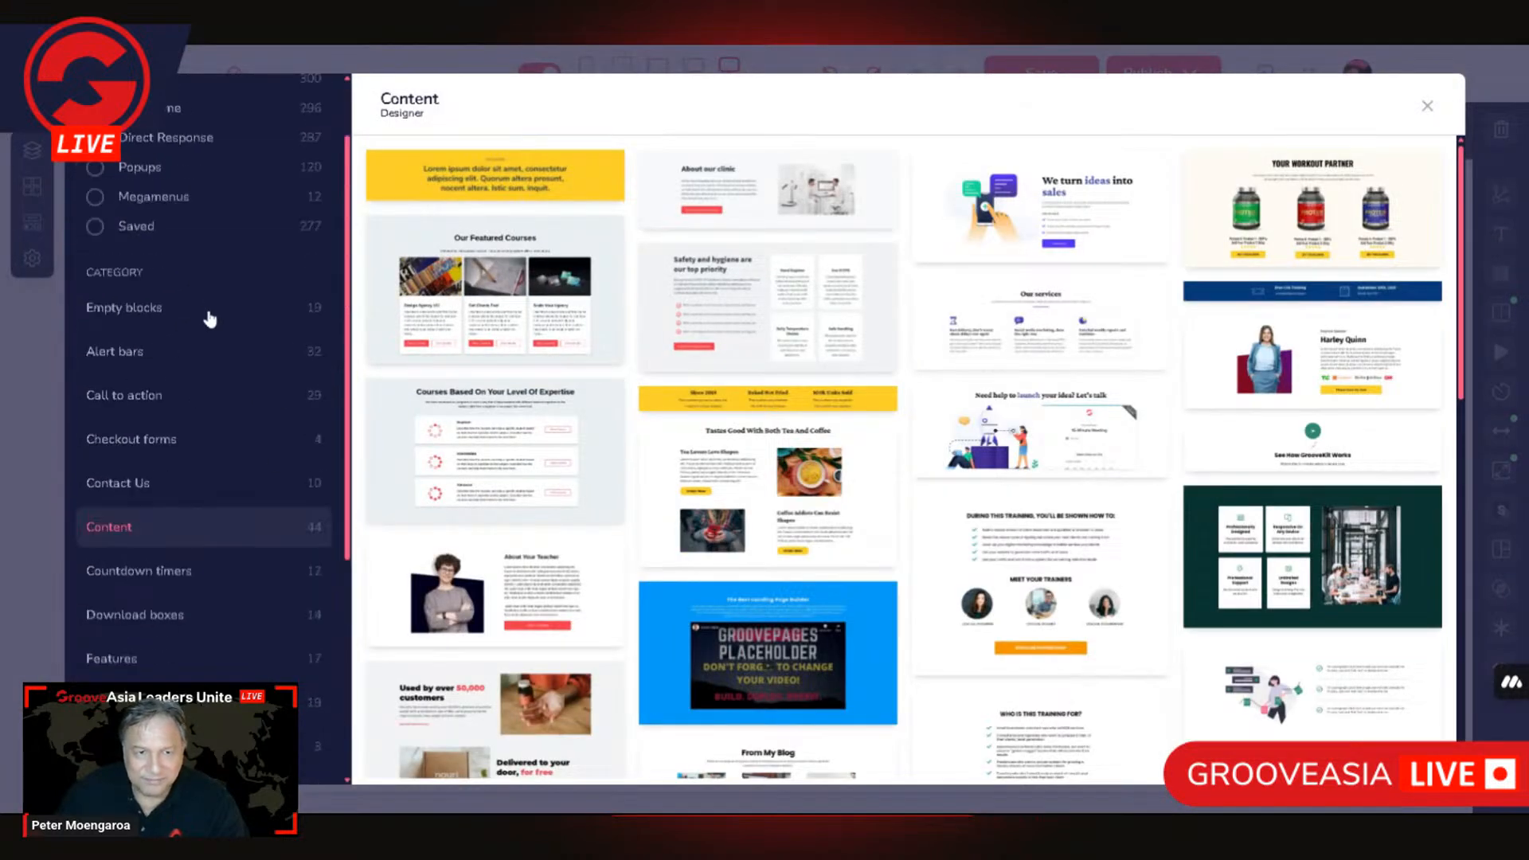
click(160, 322)
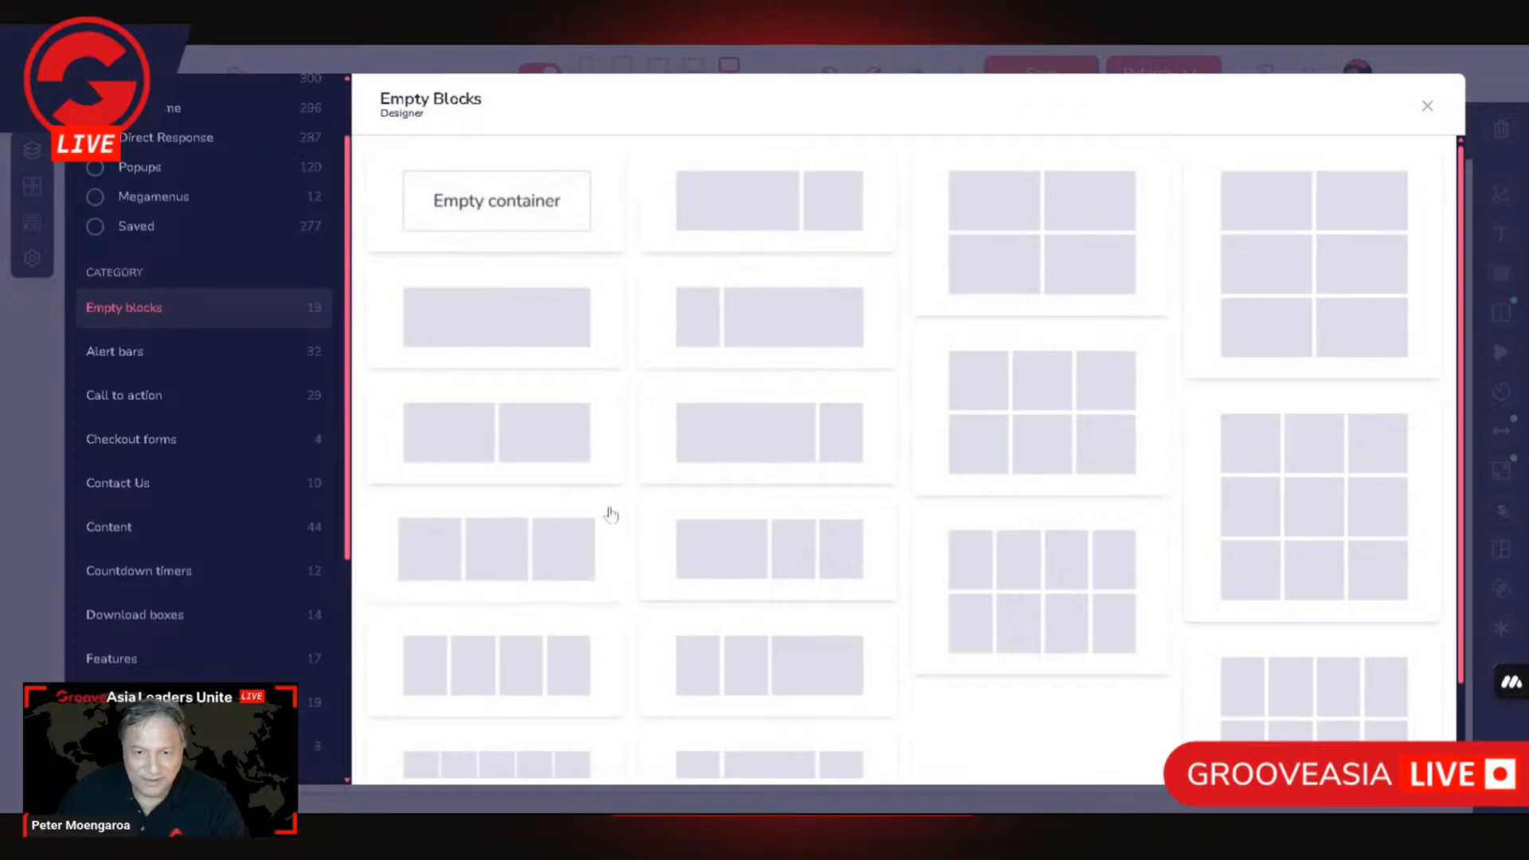
click(694, 342)
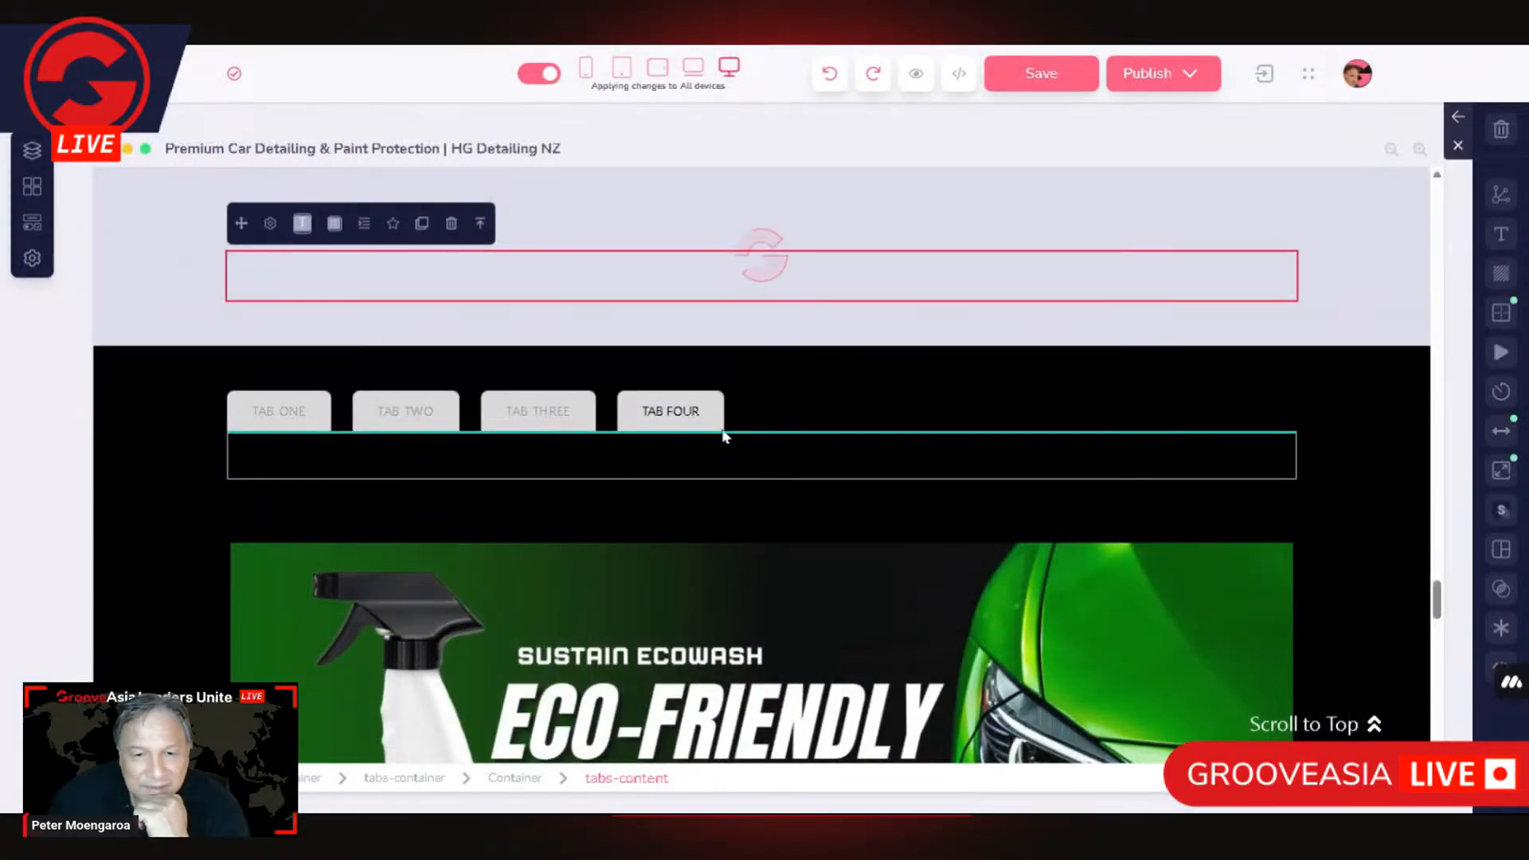
Step: Move the narrow-and-wide two-column layout into the Tabs block, directly below the tabs-content area
click(691, 416)
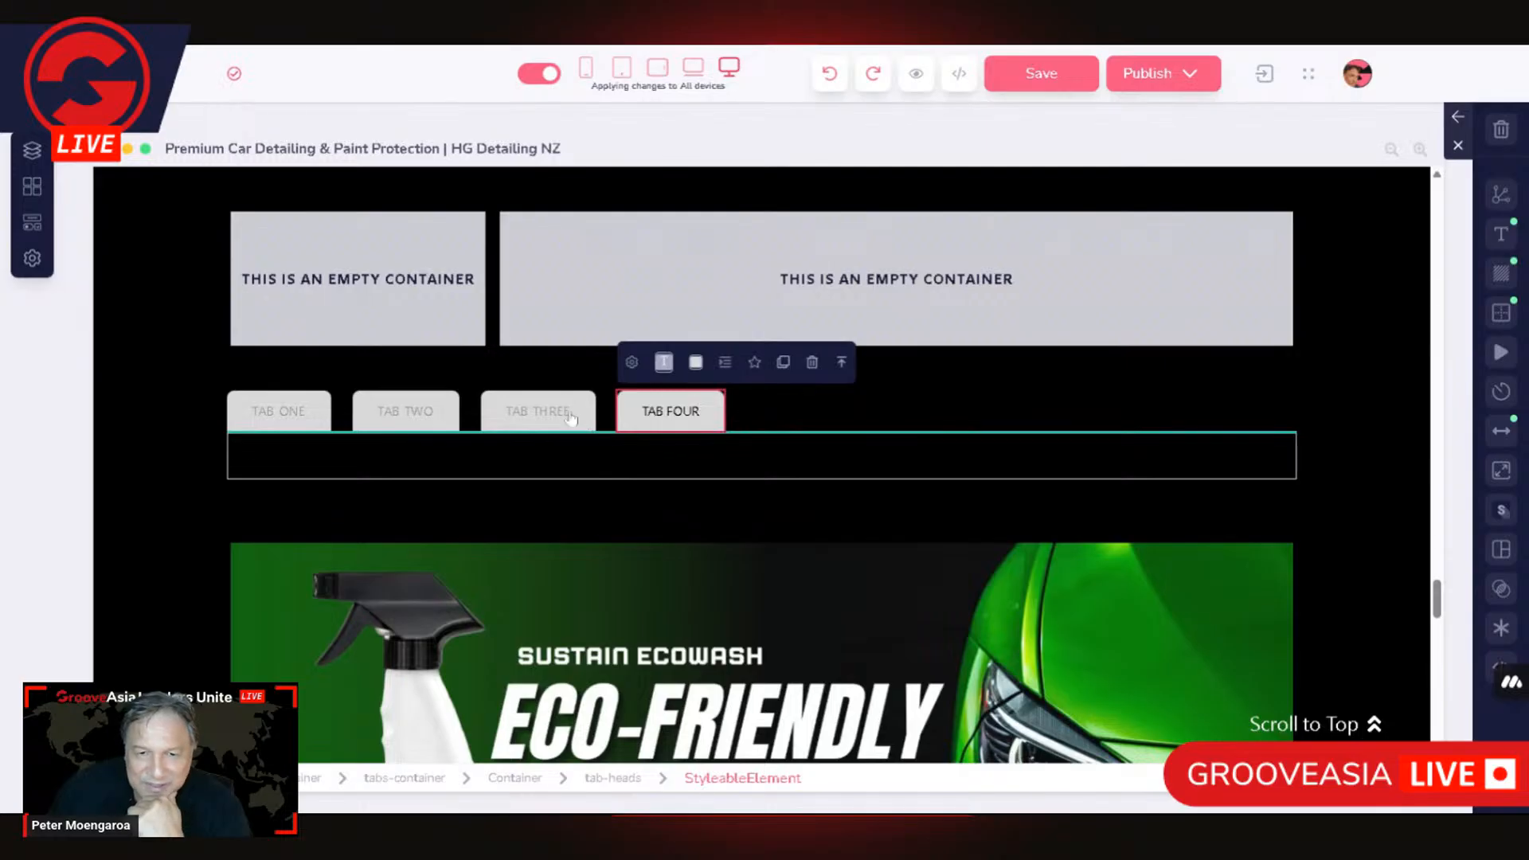
click(380, 275)
click(419, 193)
click(419, 192)
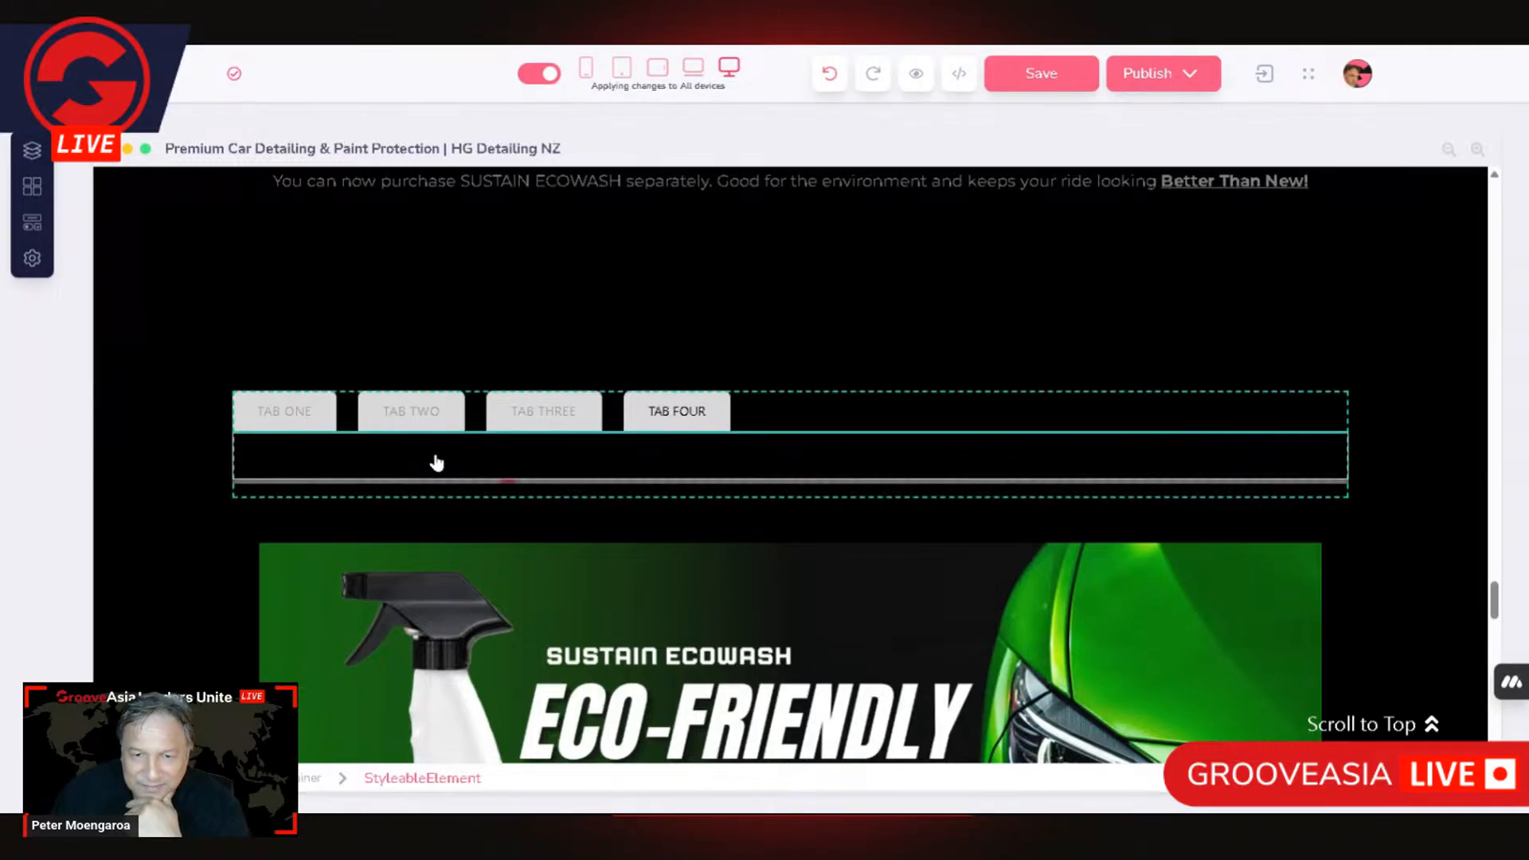
key(ctrl+z)
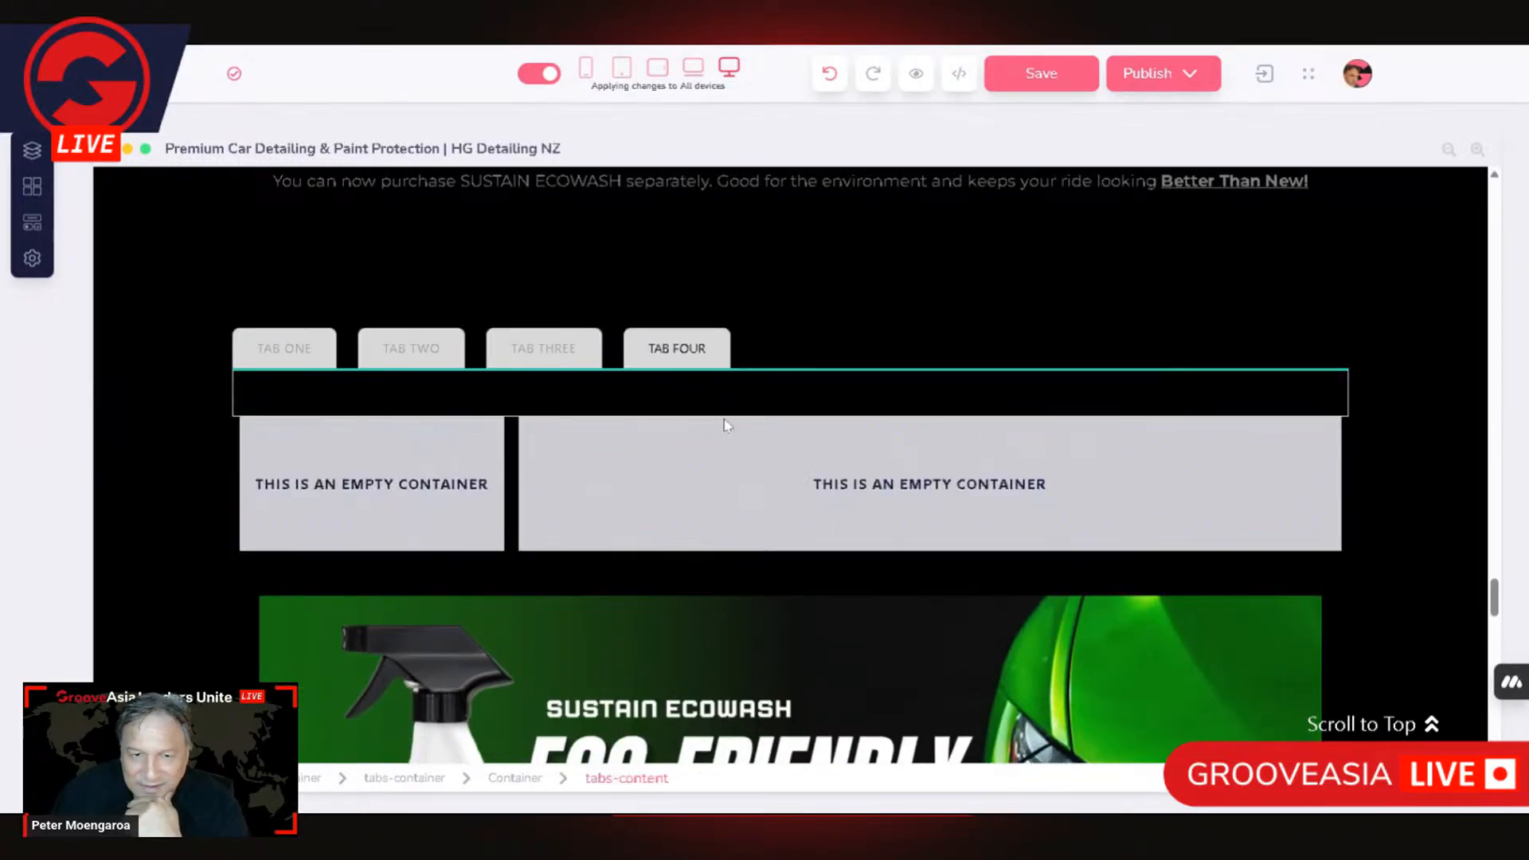
Step: Examine the tabs section, the TAB FOUR head, its parent tab-heads row and the empty tabs-content area
click(236, 452)
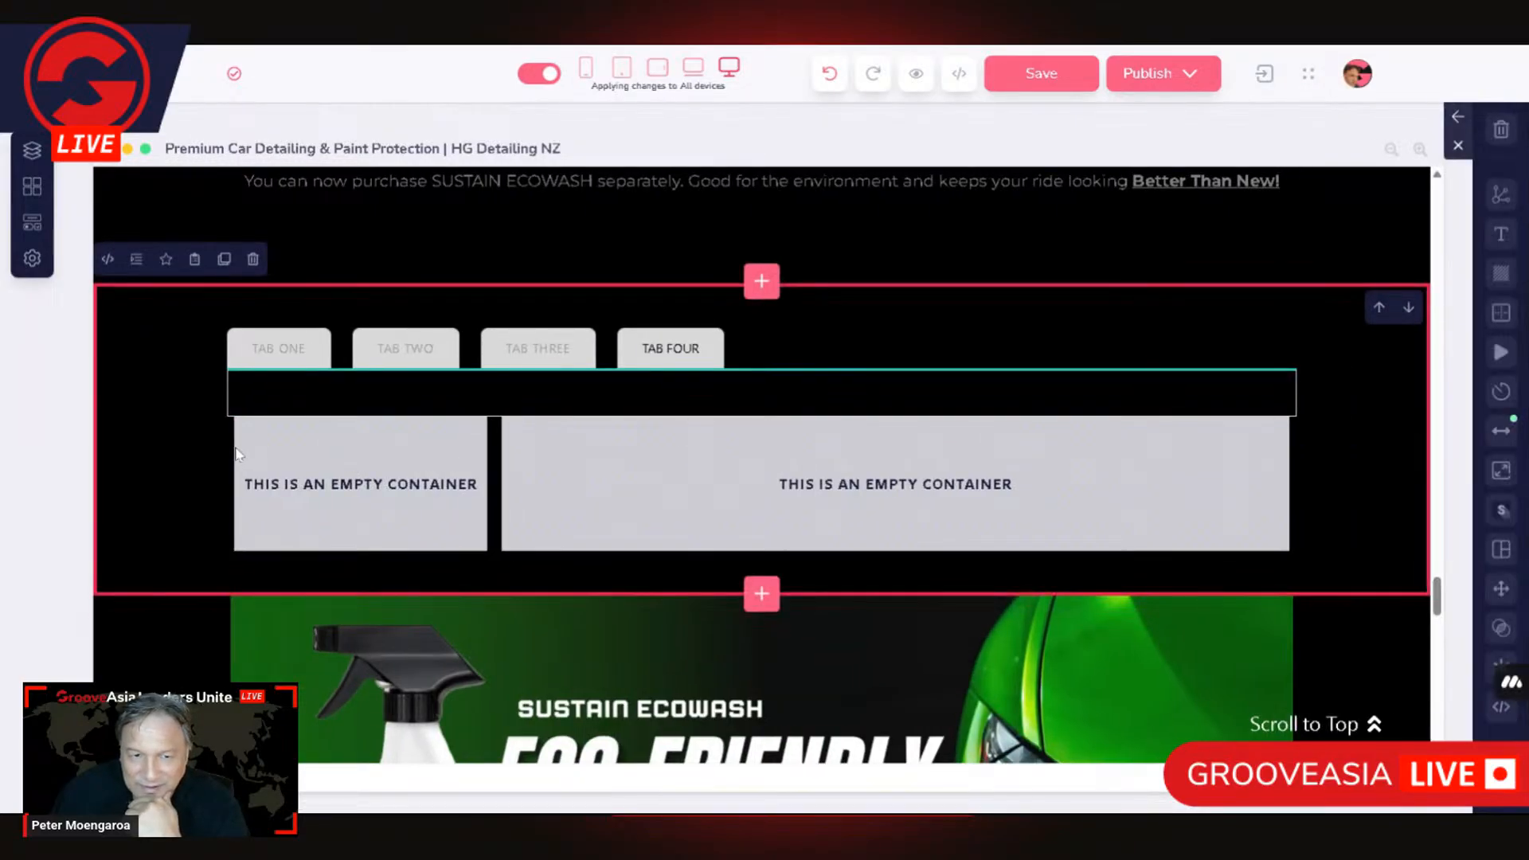
click(423, 390)
click(573, 349)
click(670, 349)
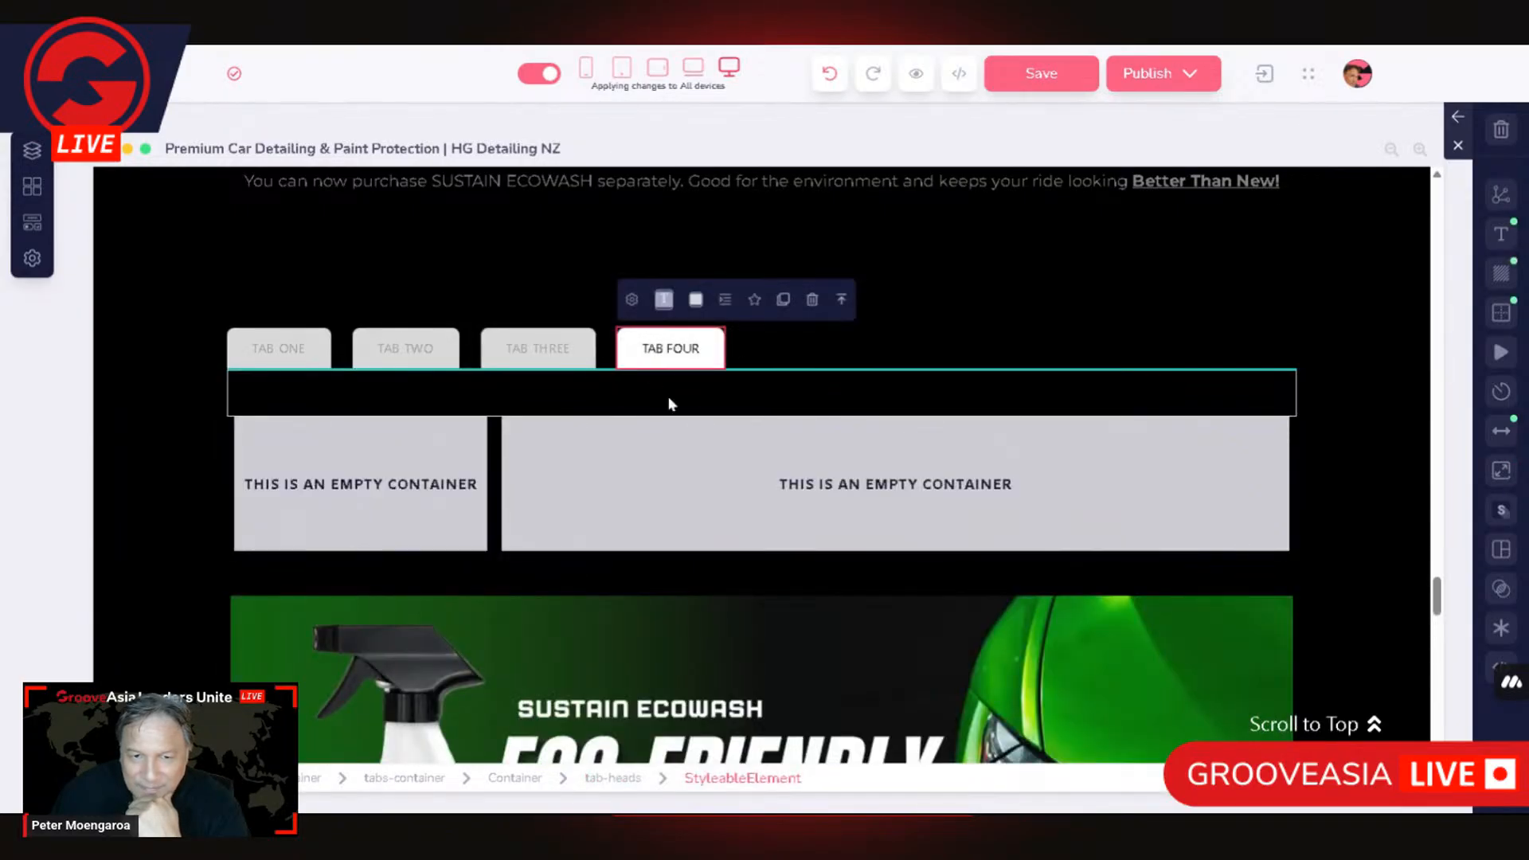
click(842, 300)
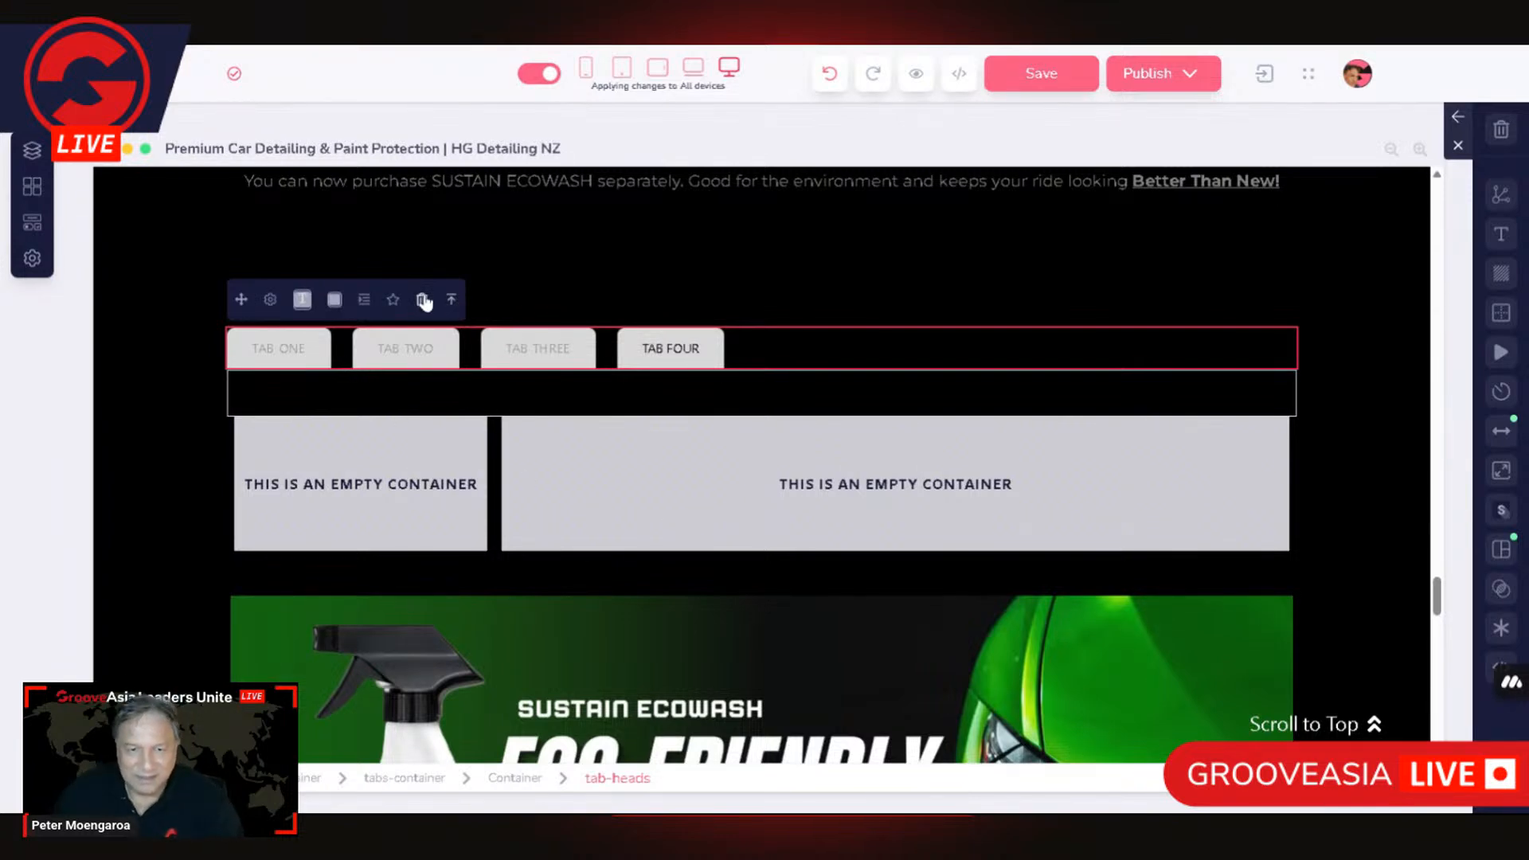
click(317, 388)
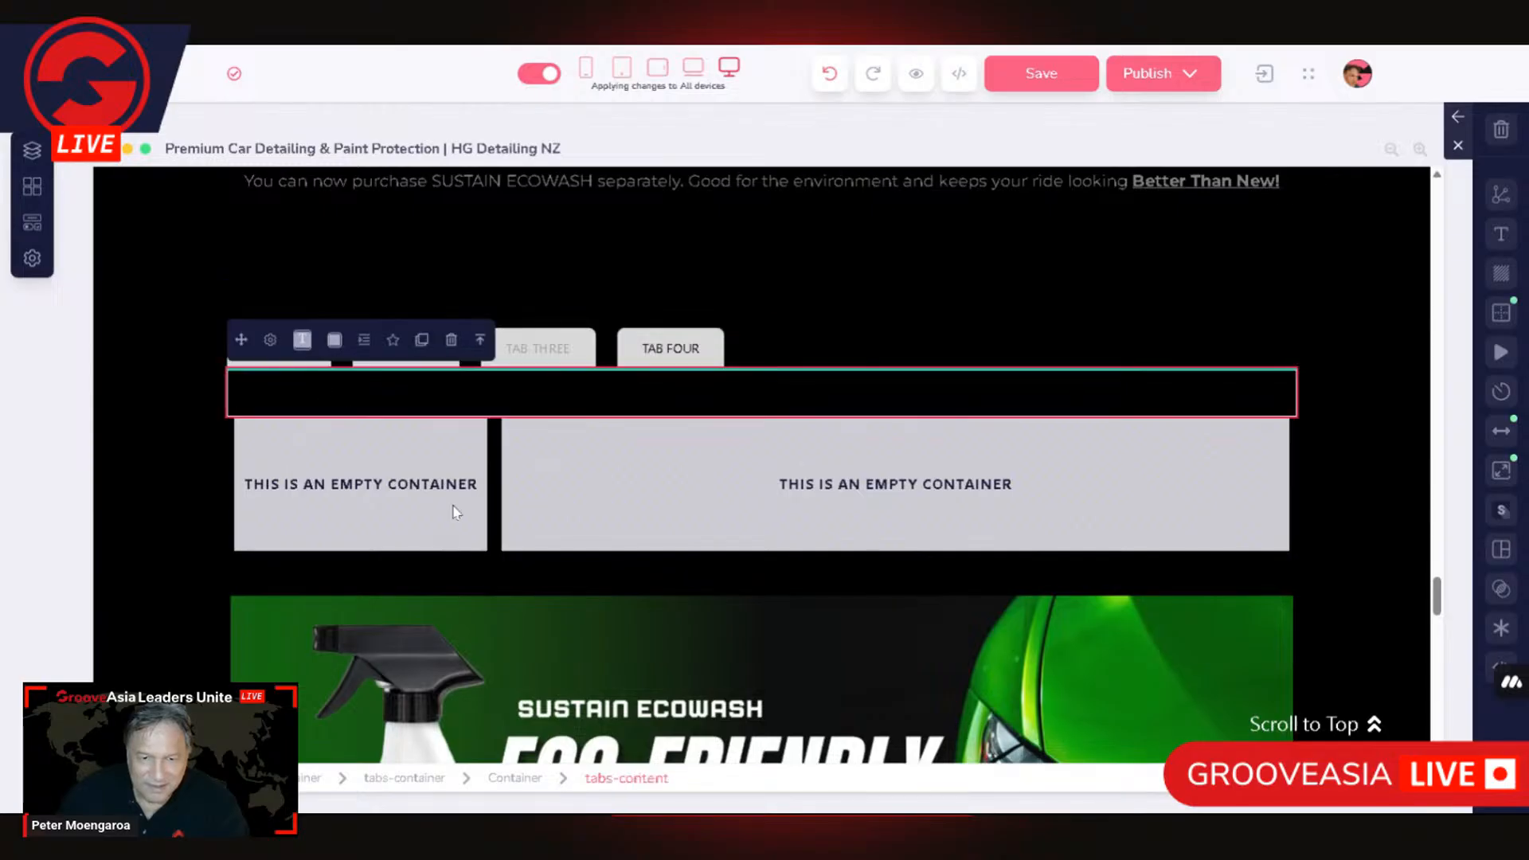
Step: Try to reposition the whole narrow-and-wide two-column layout within the Tabs block
click(373, 493)
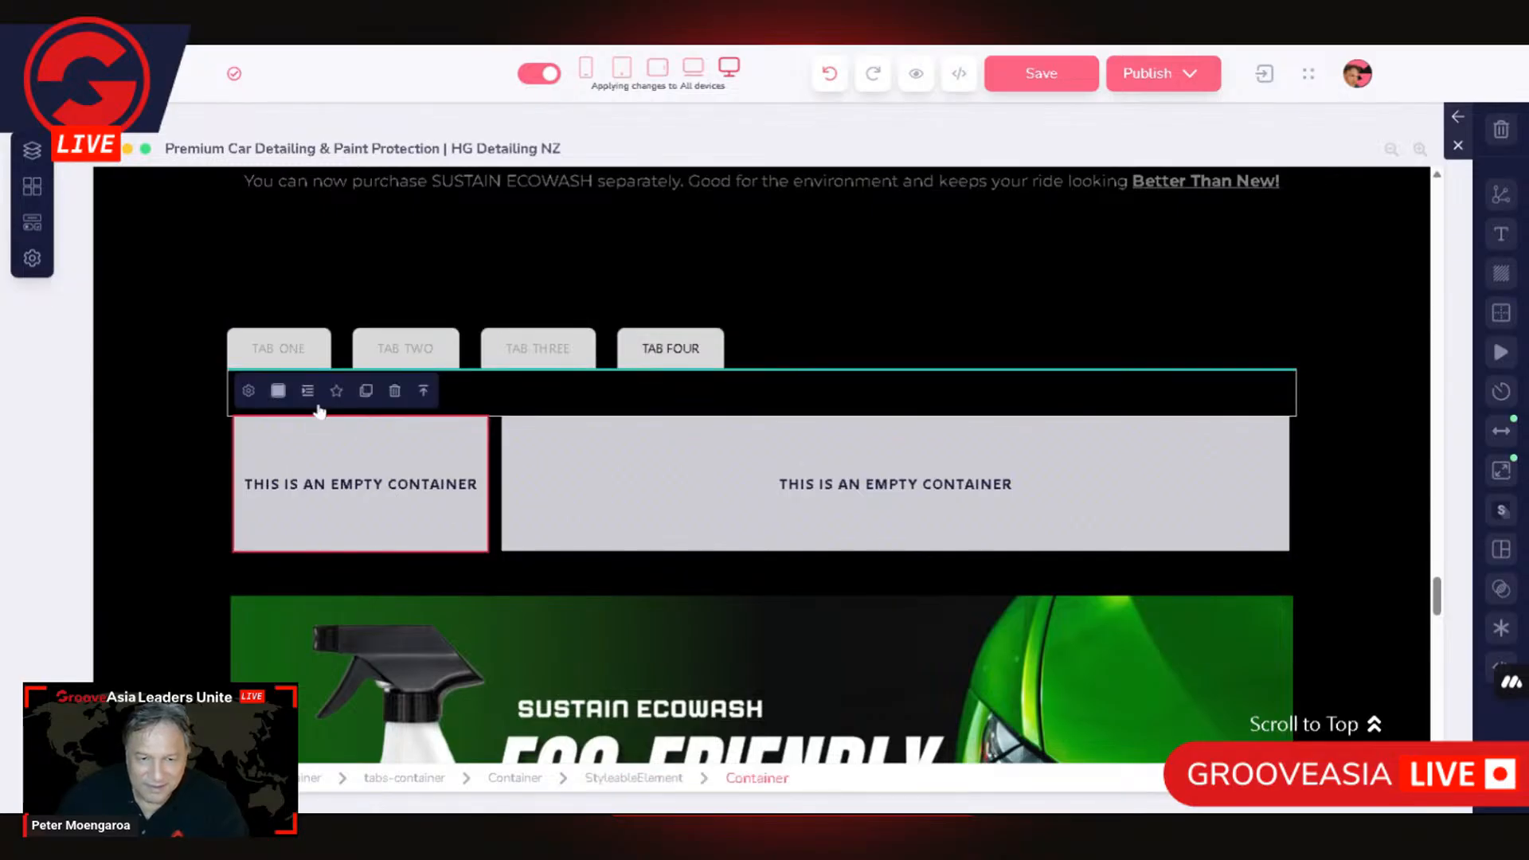
click(423, 390)
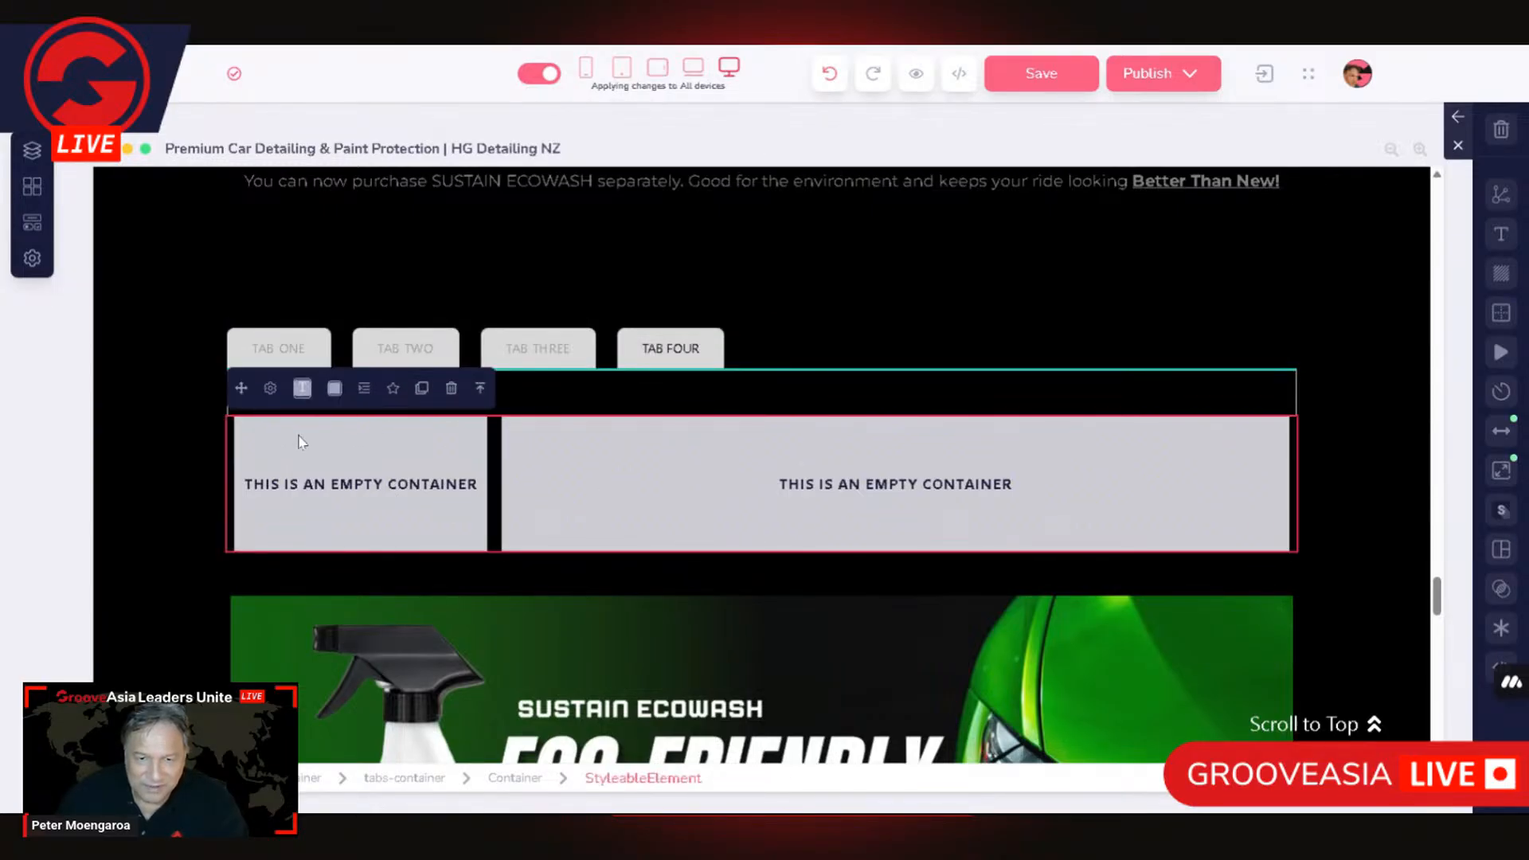
drag(240, 389, 301, 452)
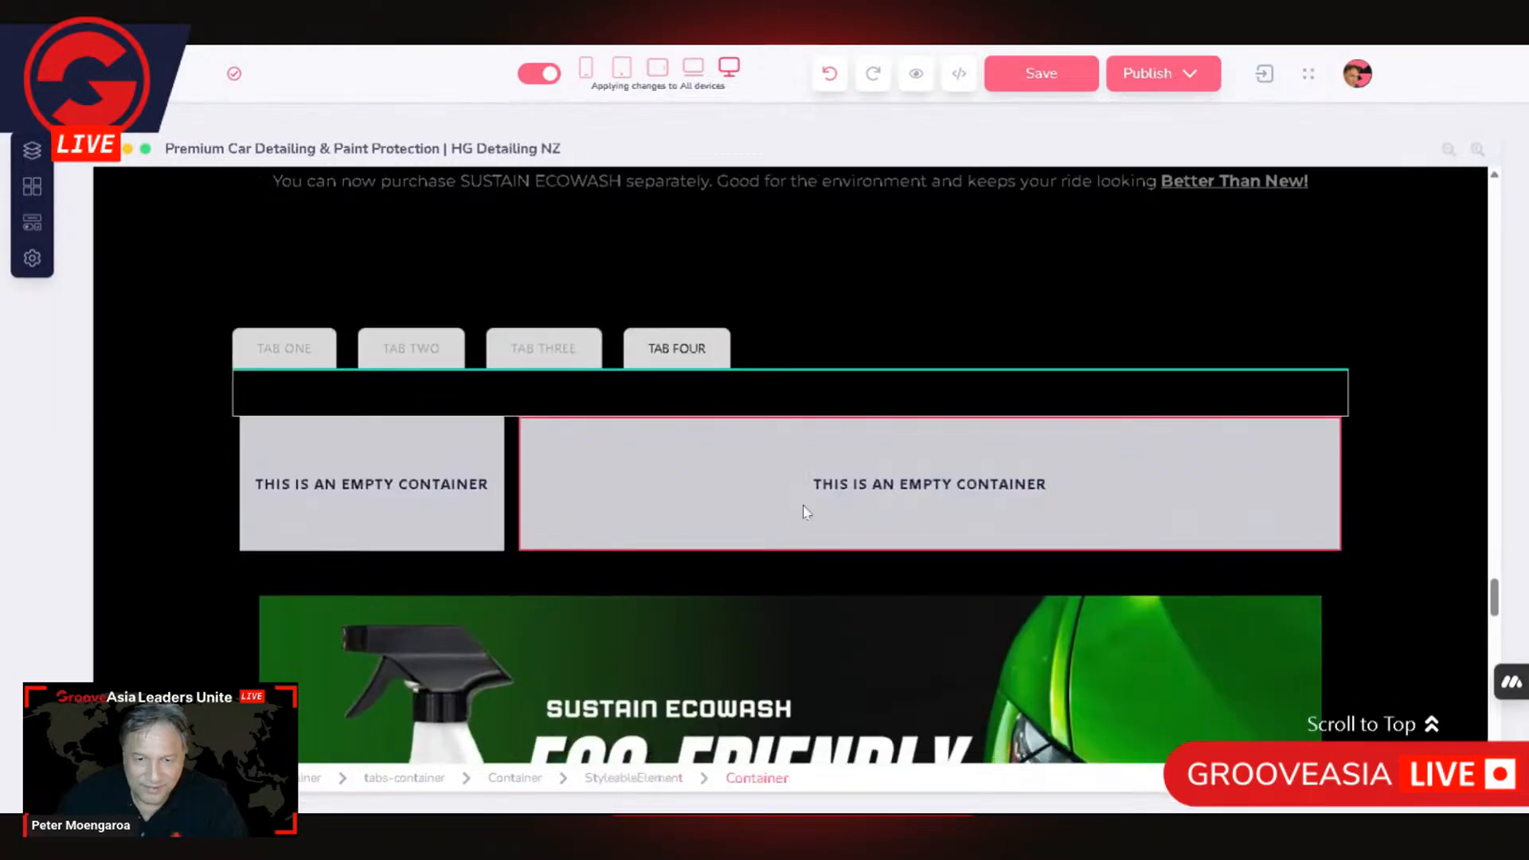
Step: Delete the narrow-and-wide two-column layout from below the tabs-content area
click(222, 482)
click(376, 461)
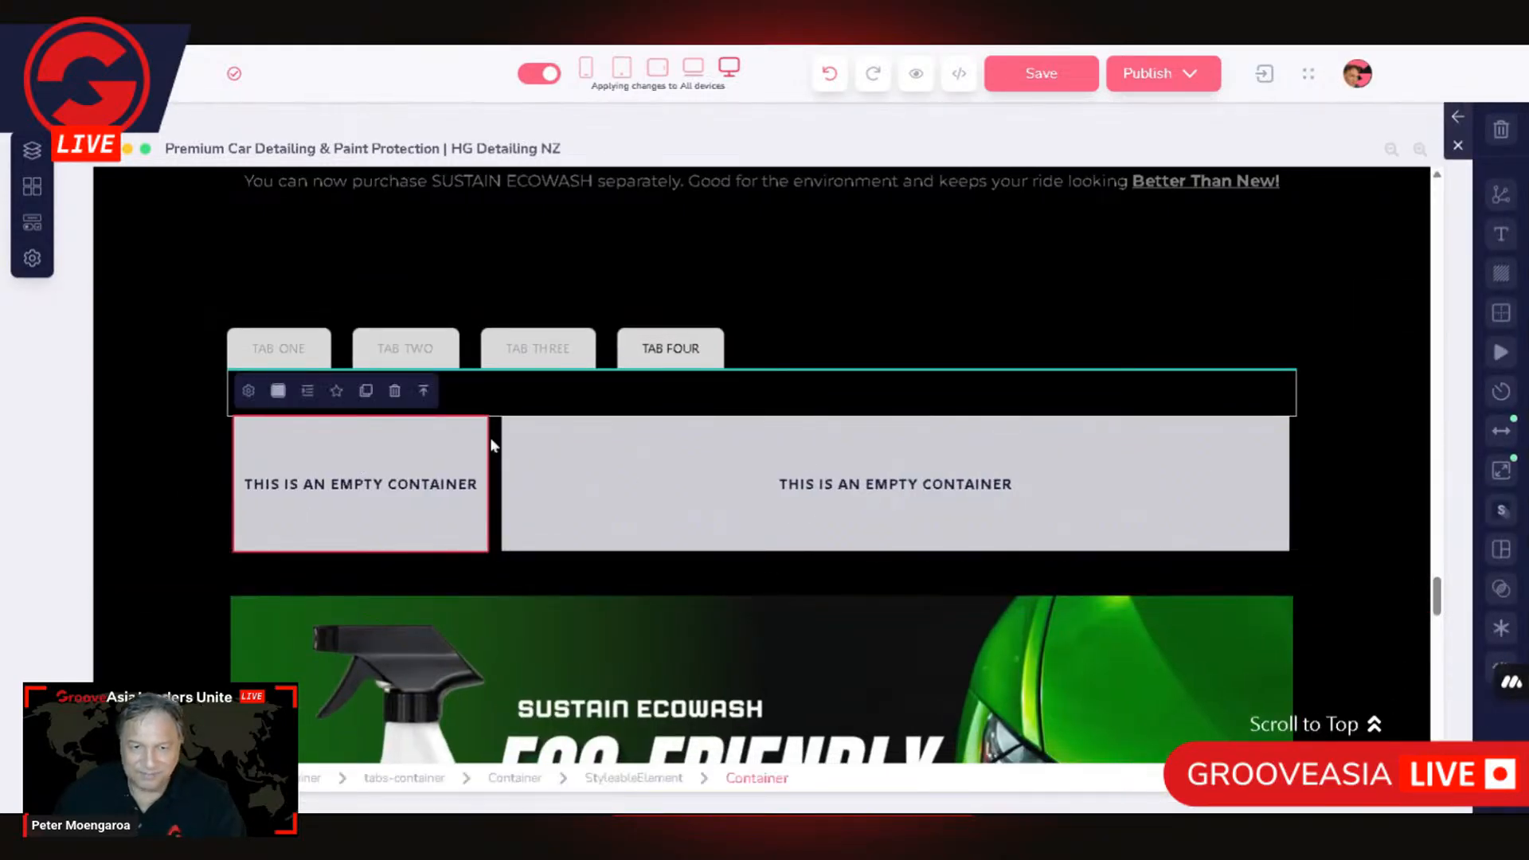
click(920, 475)
click(690, 391)
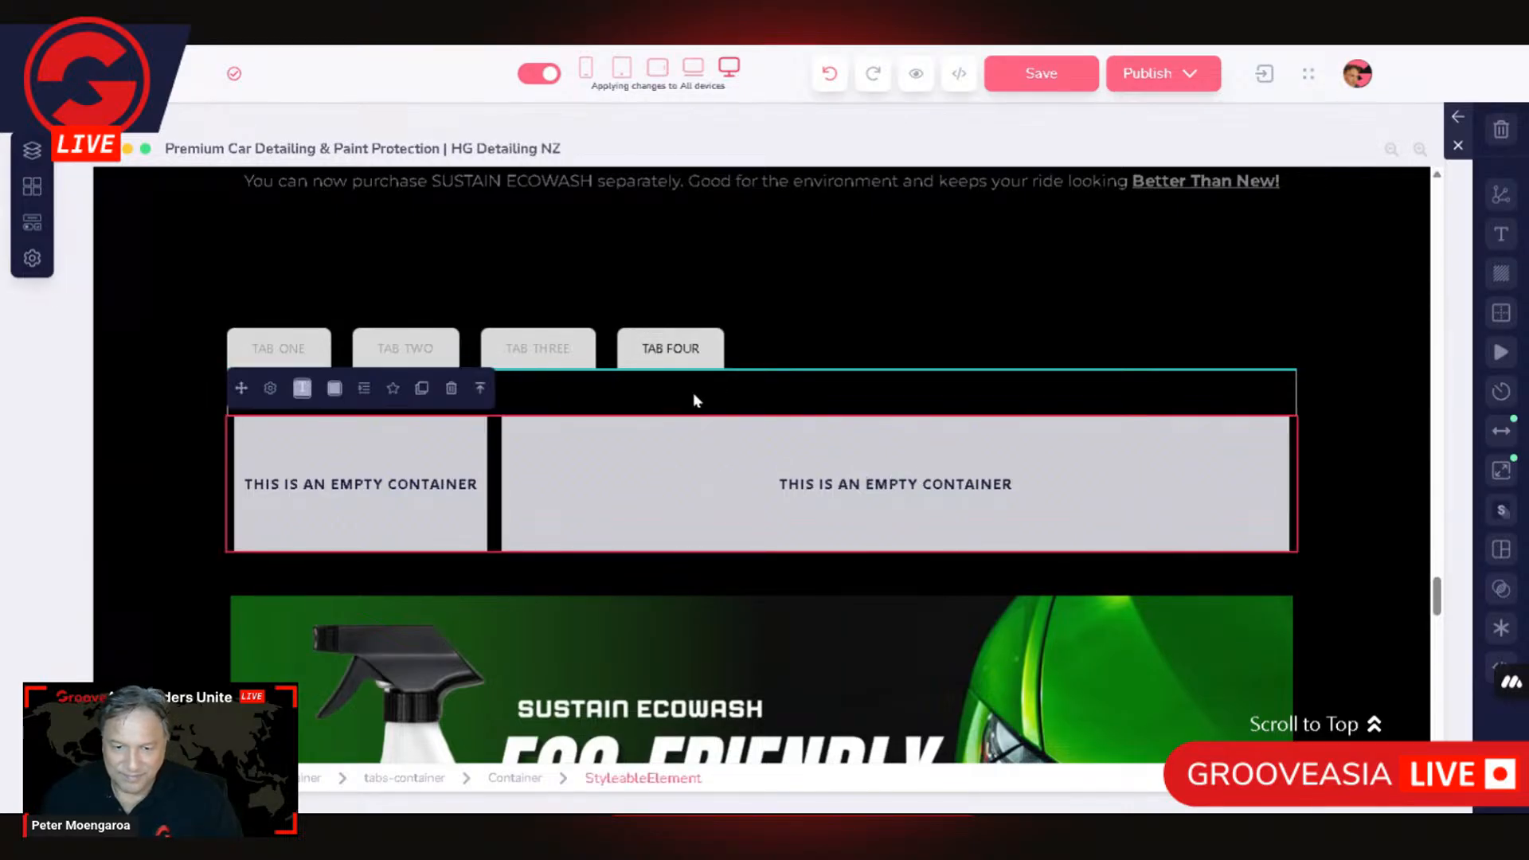
click(480, 388)
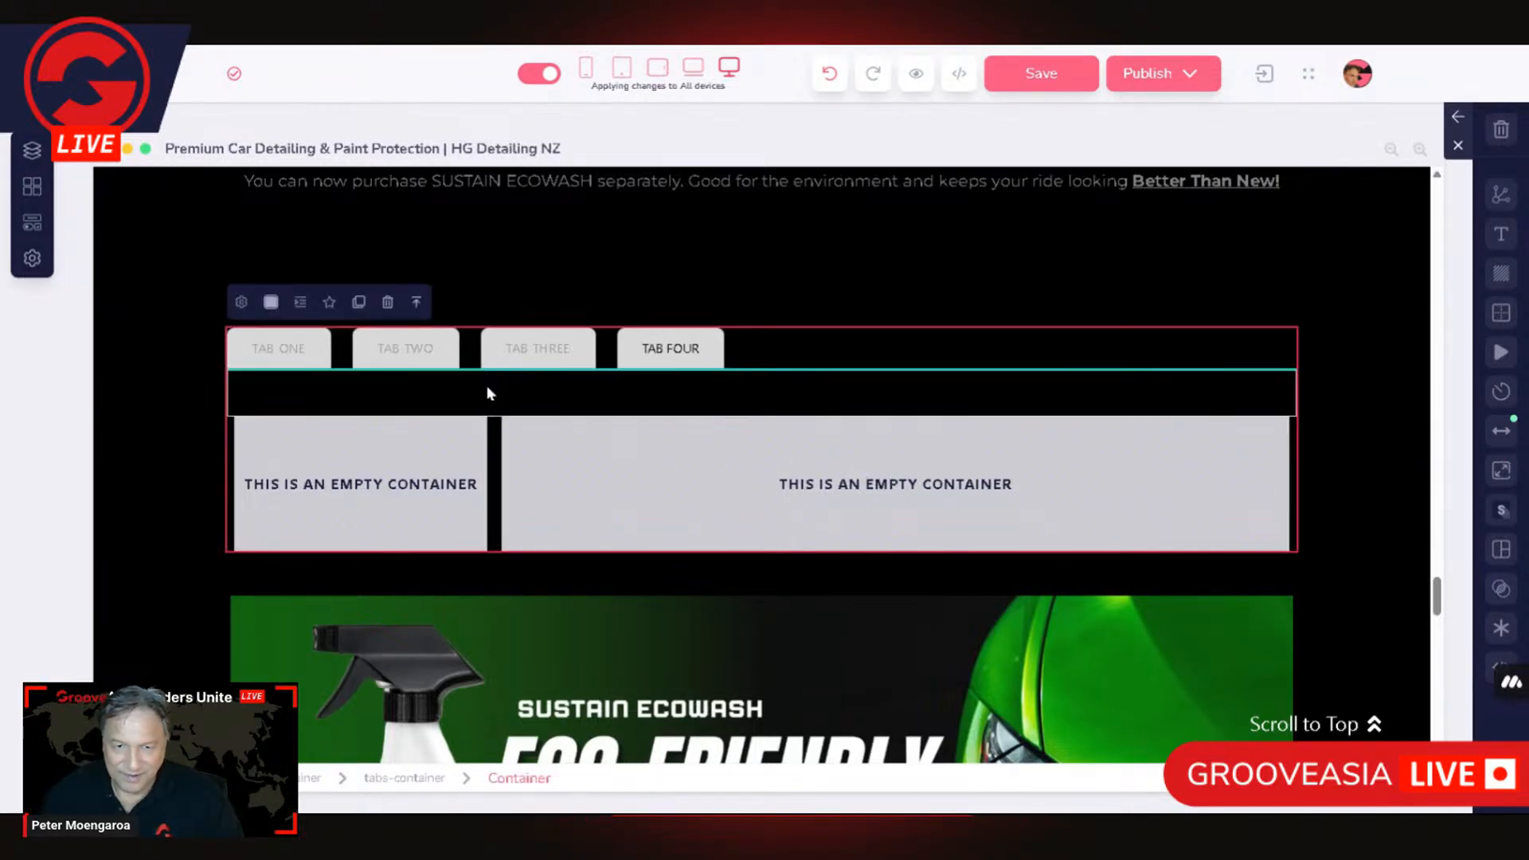
click(423, 513)
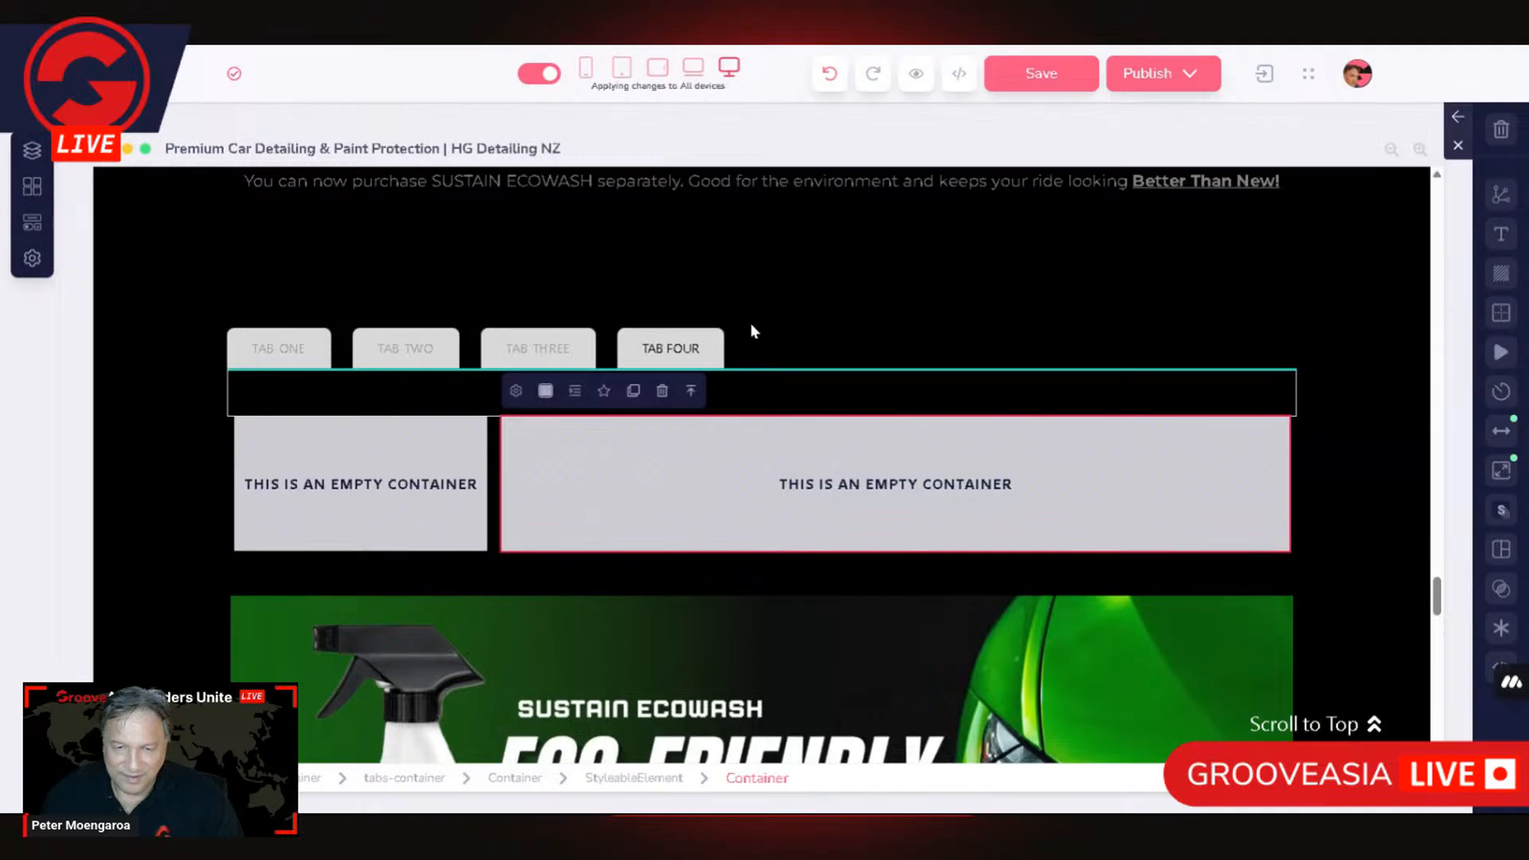
click(692, 391)
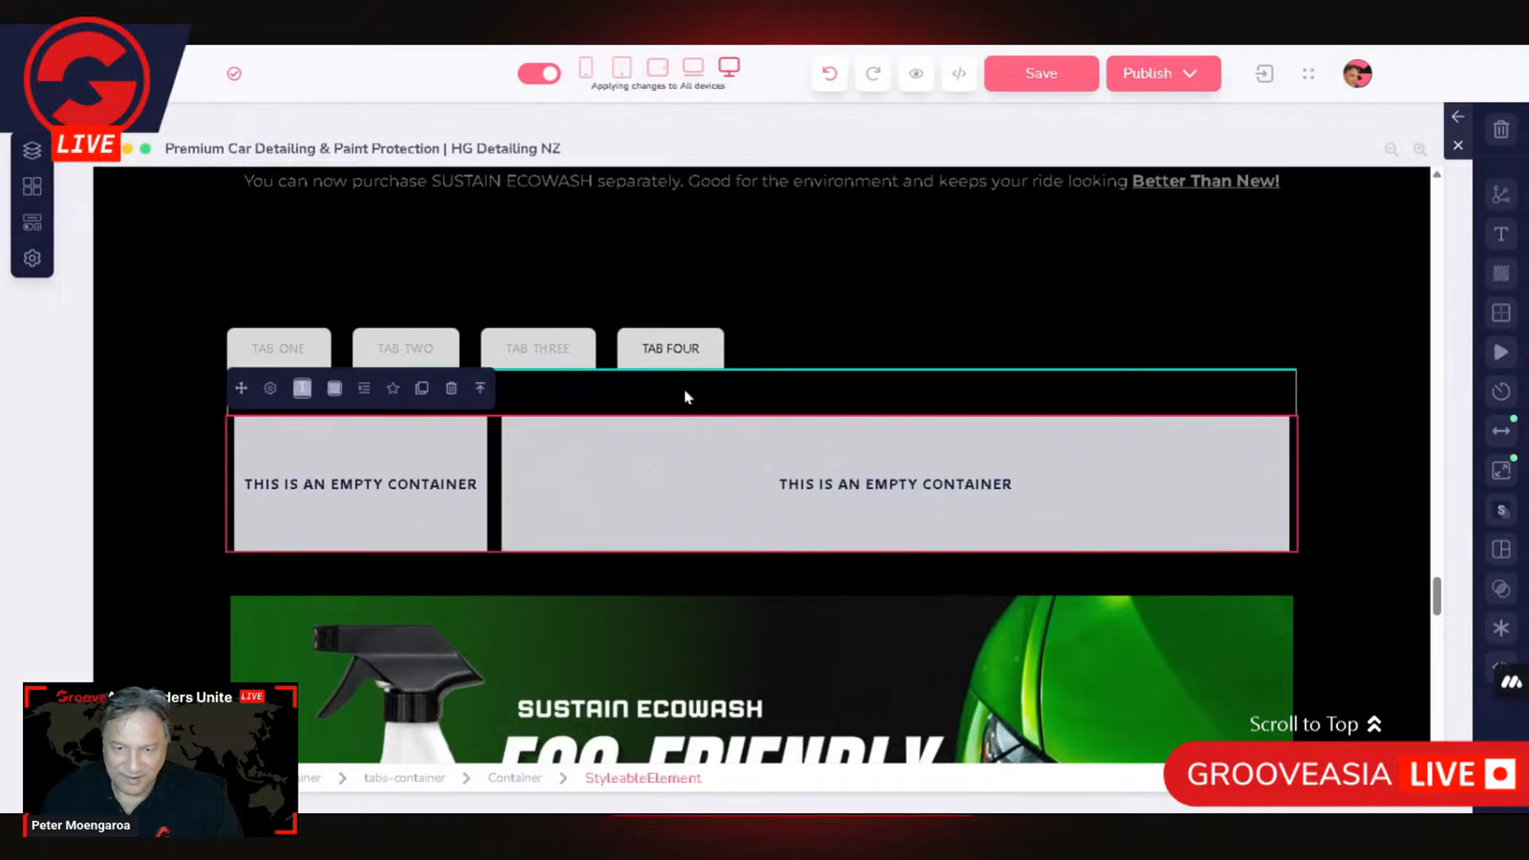
click(451, 389)
click(863, 462)
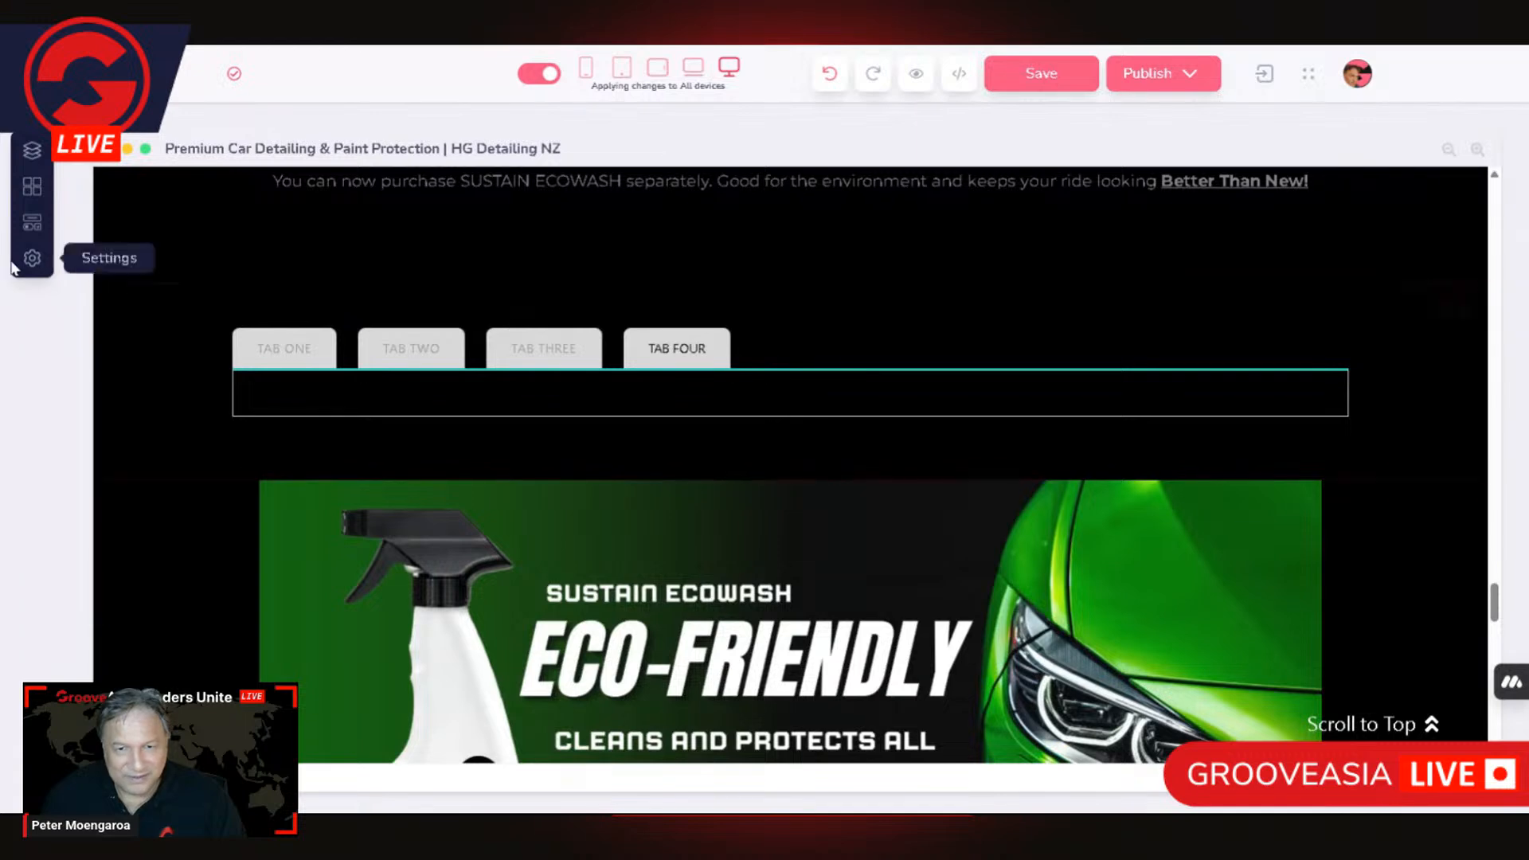
Step: Add a 2 Columns layout to the Tabs block and position it below the tabs-content area
click(34, 227)
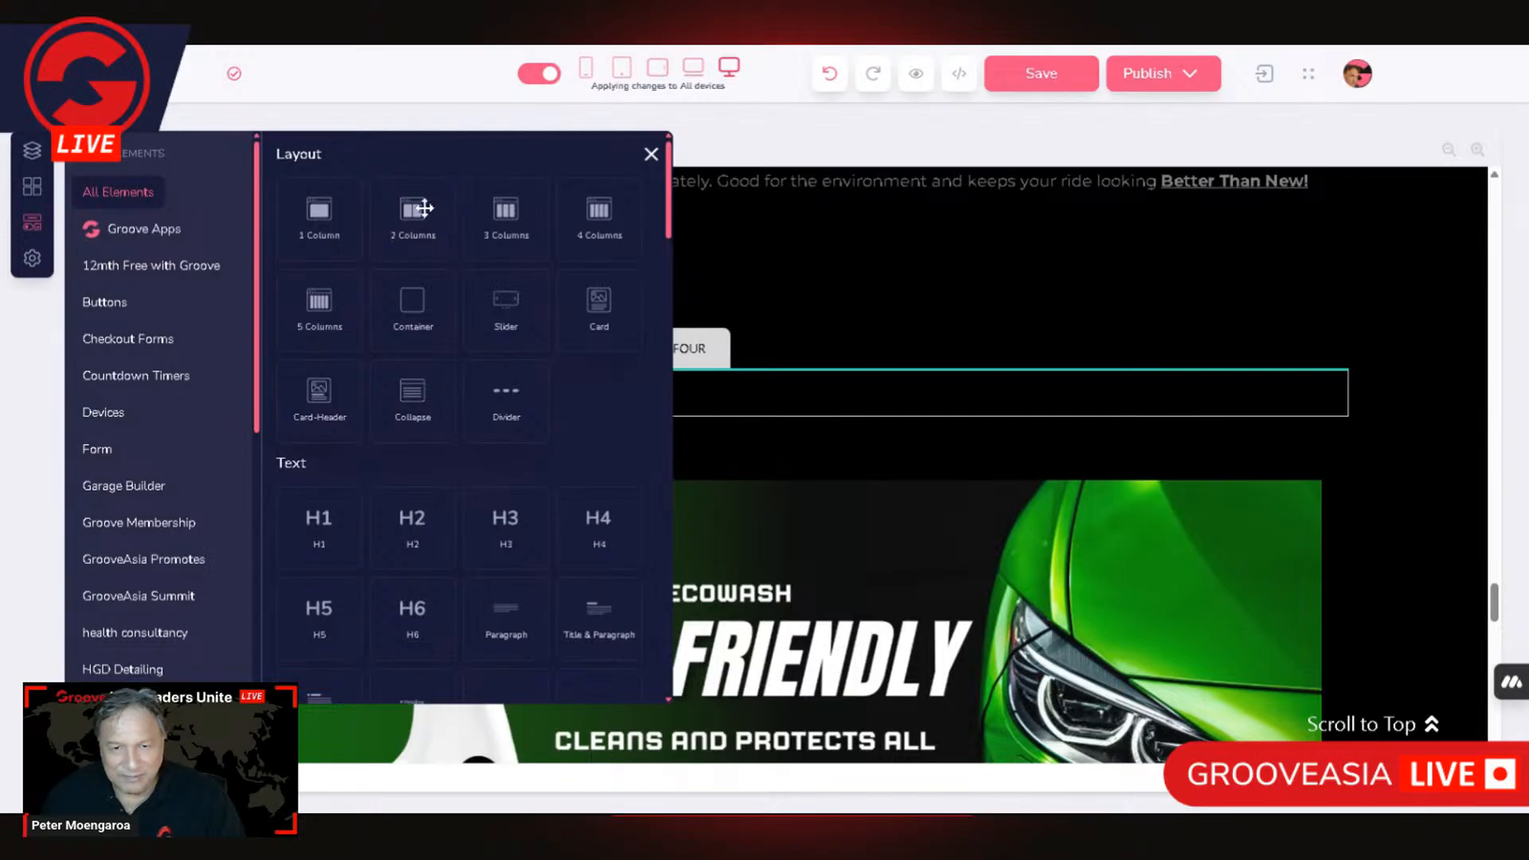
drag(411, 211, 495, 470)
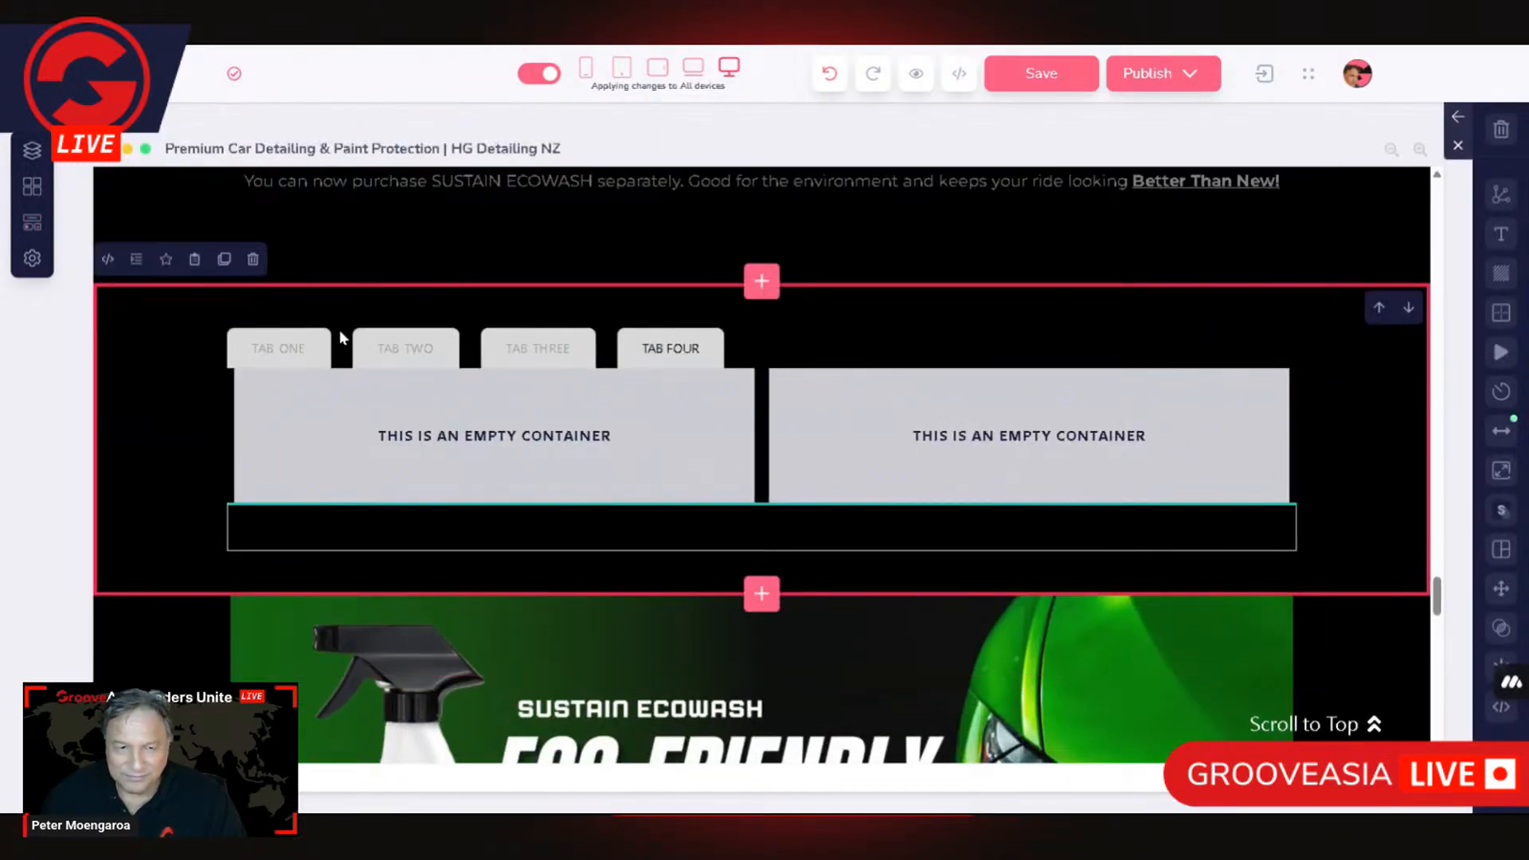
click(274, 419)
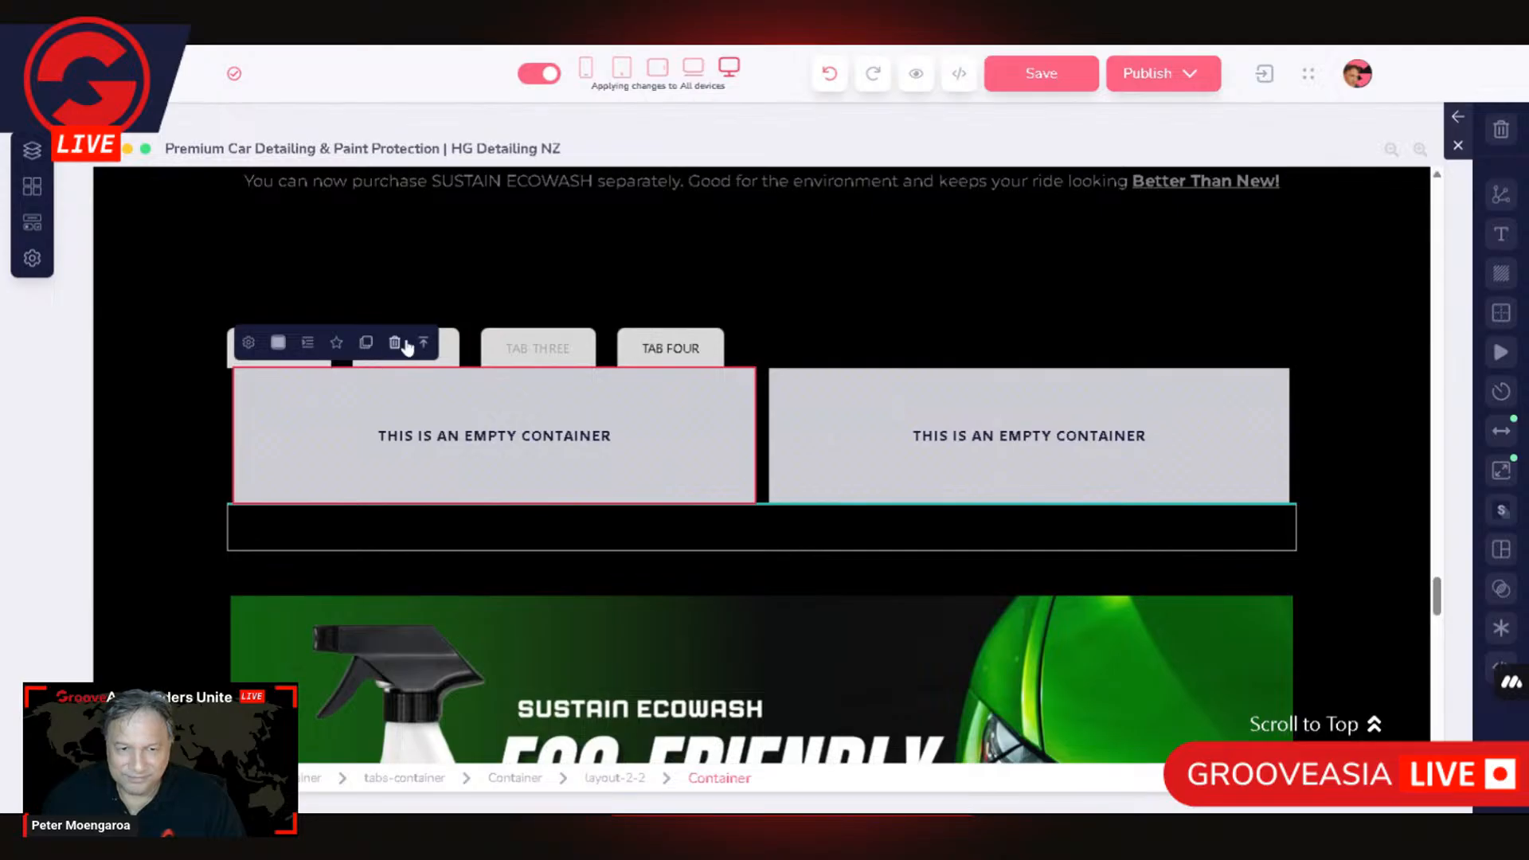
click(423, 342)
drag(241, 342, 530, 463)
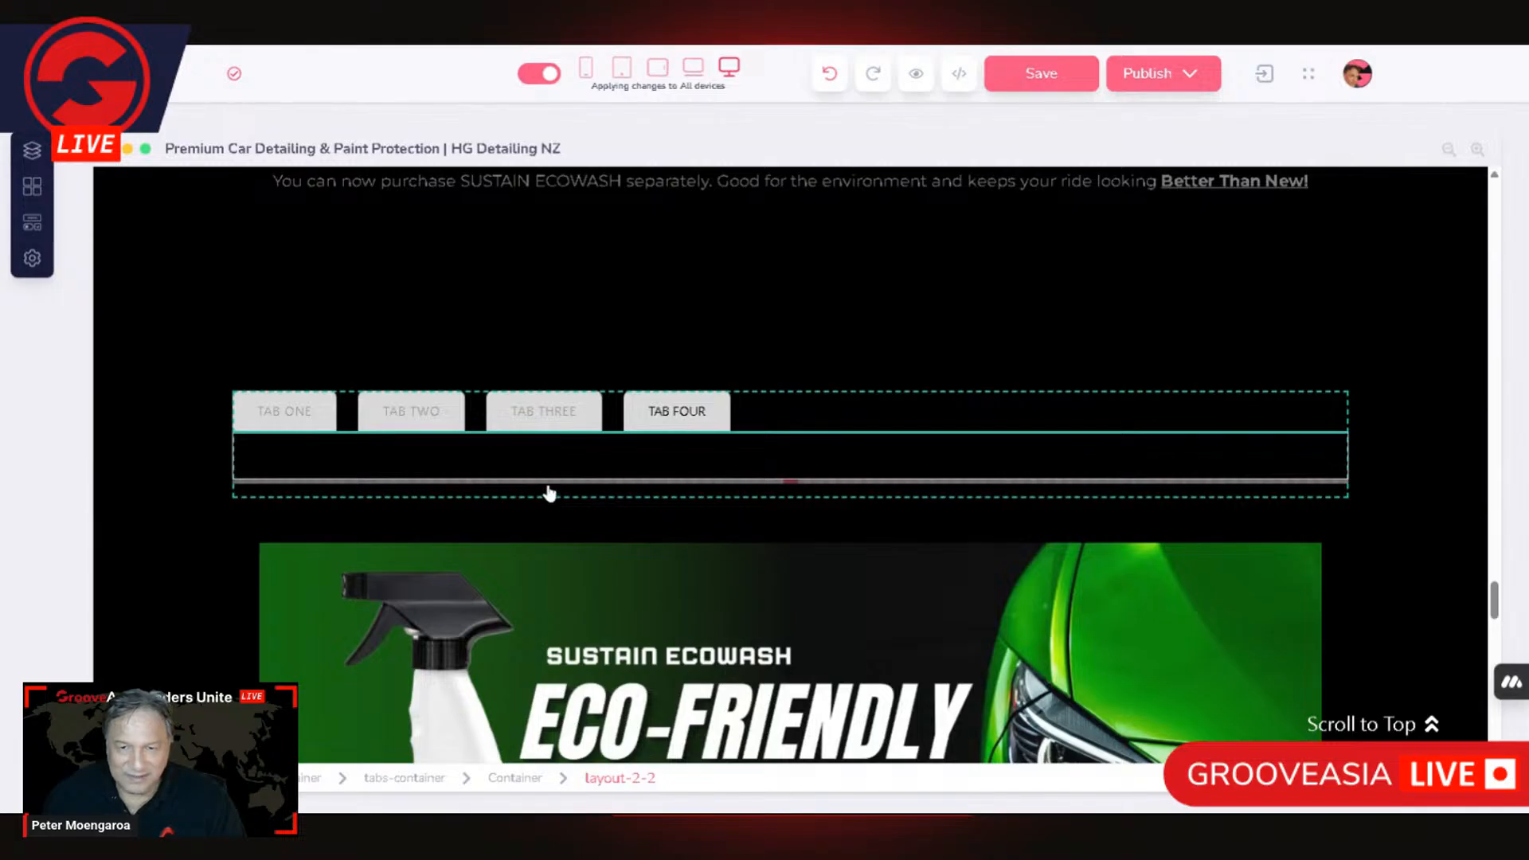
Step: Review the tab settings of the TAB FOUR head, including tab count and order, and close them
click(239, 407)
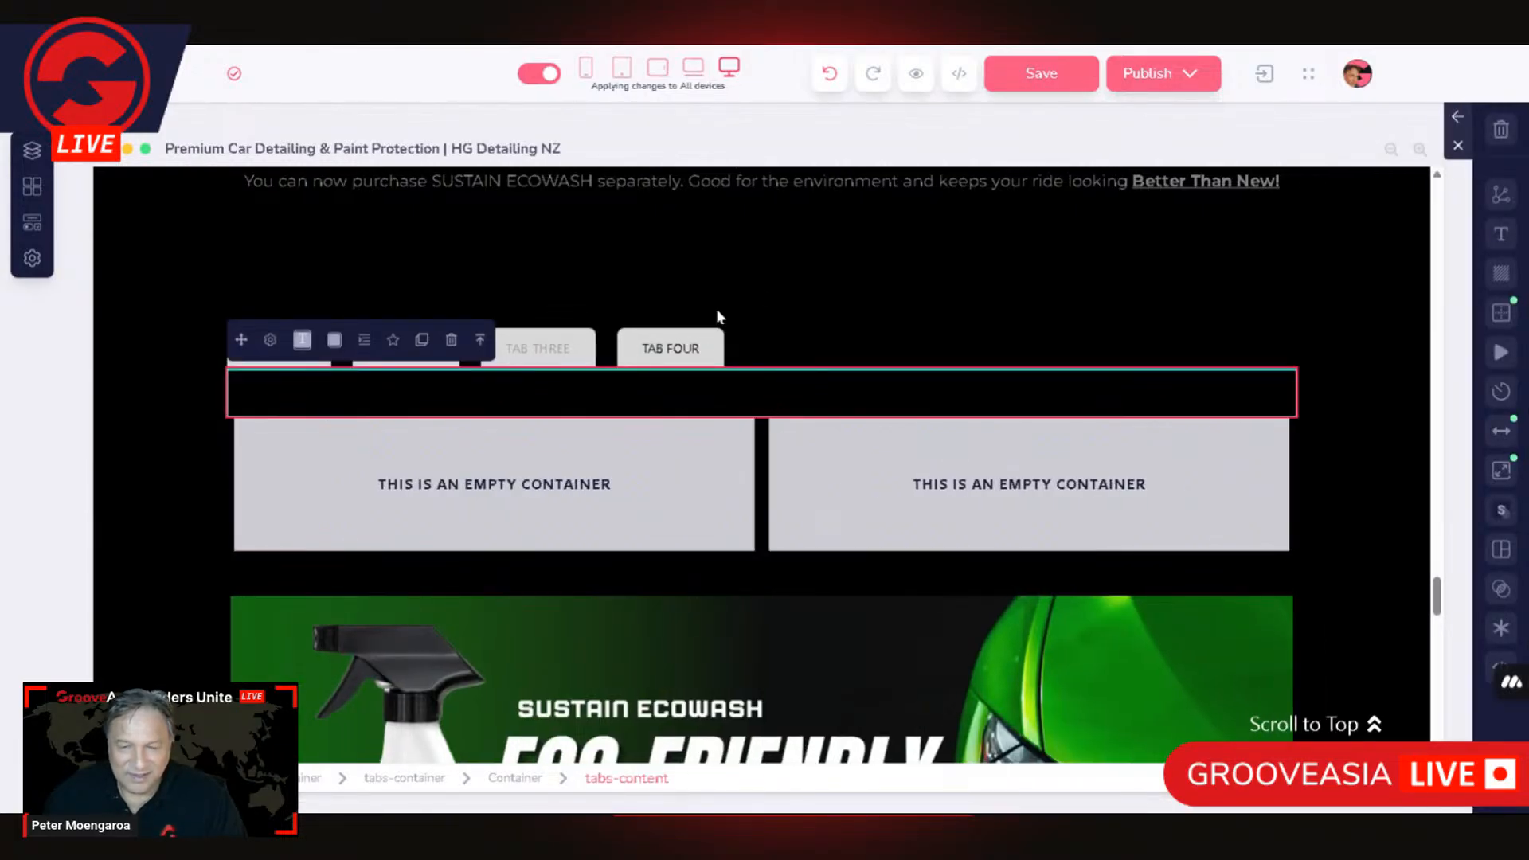
click(479, 340)
click(695, 357)
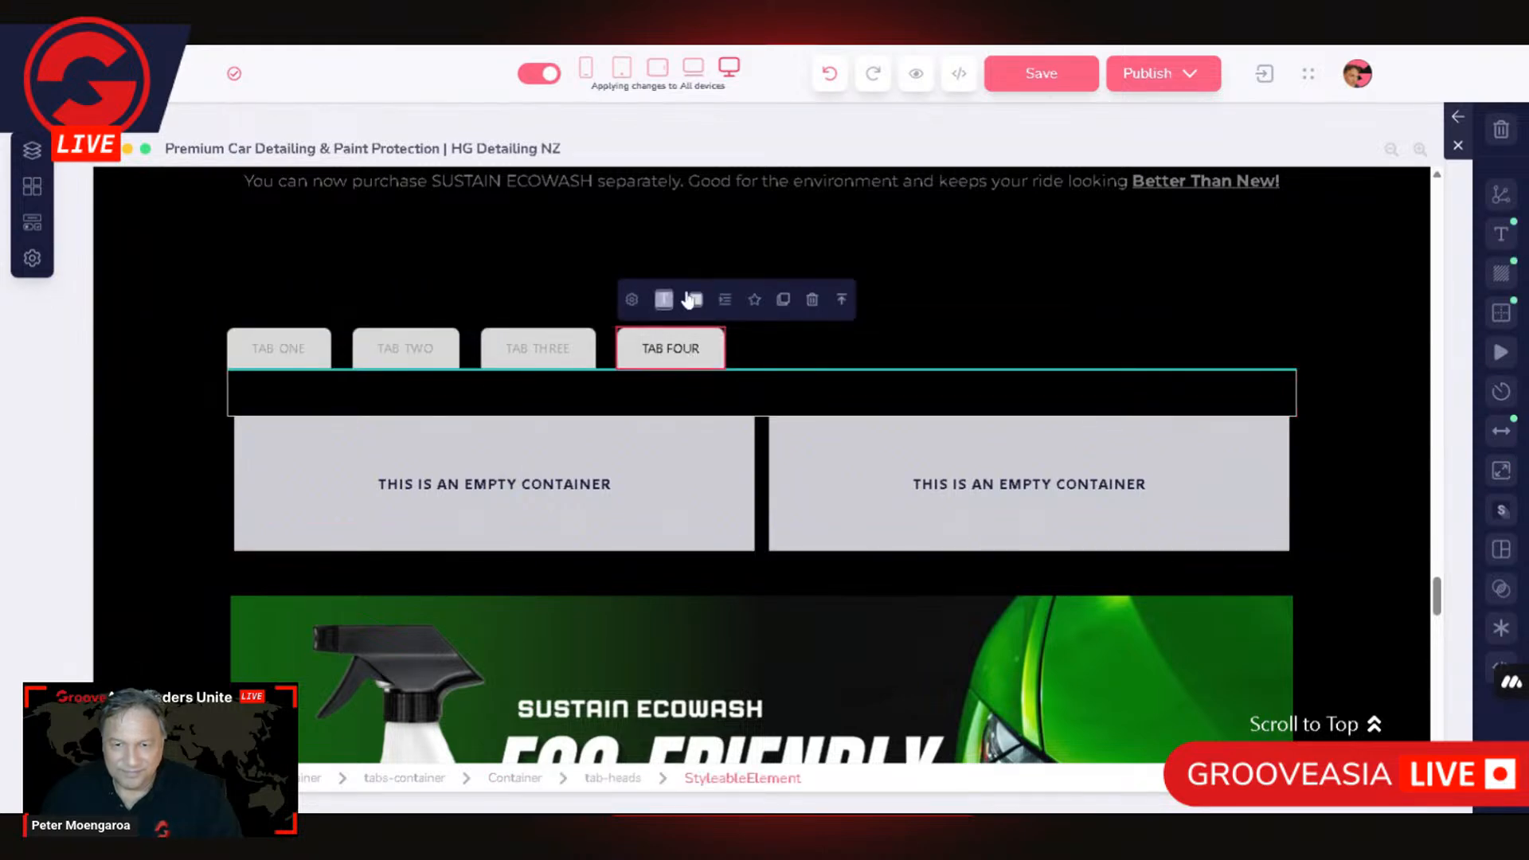
click(632, 300)
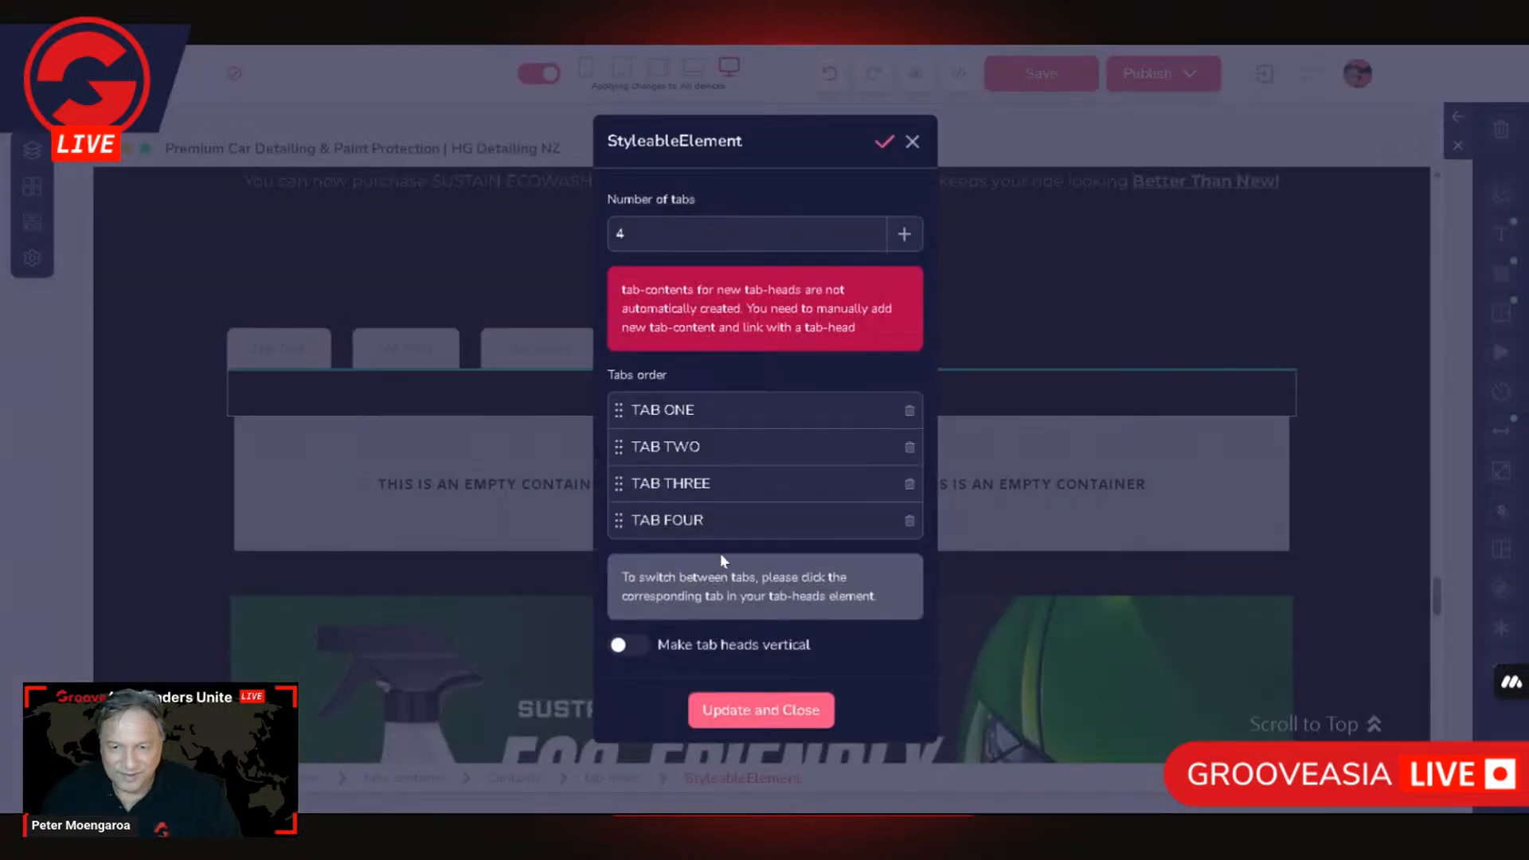
click(787, 721)
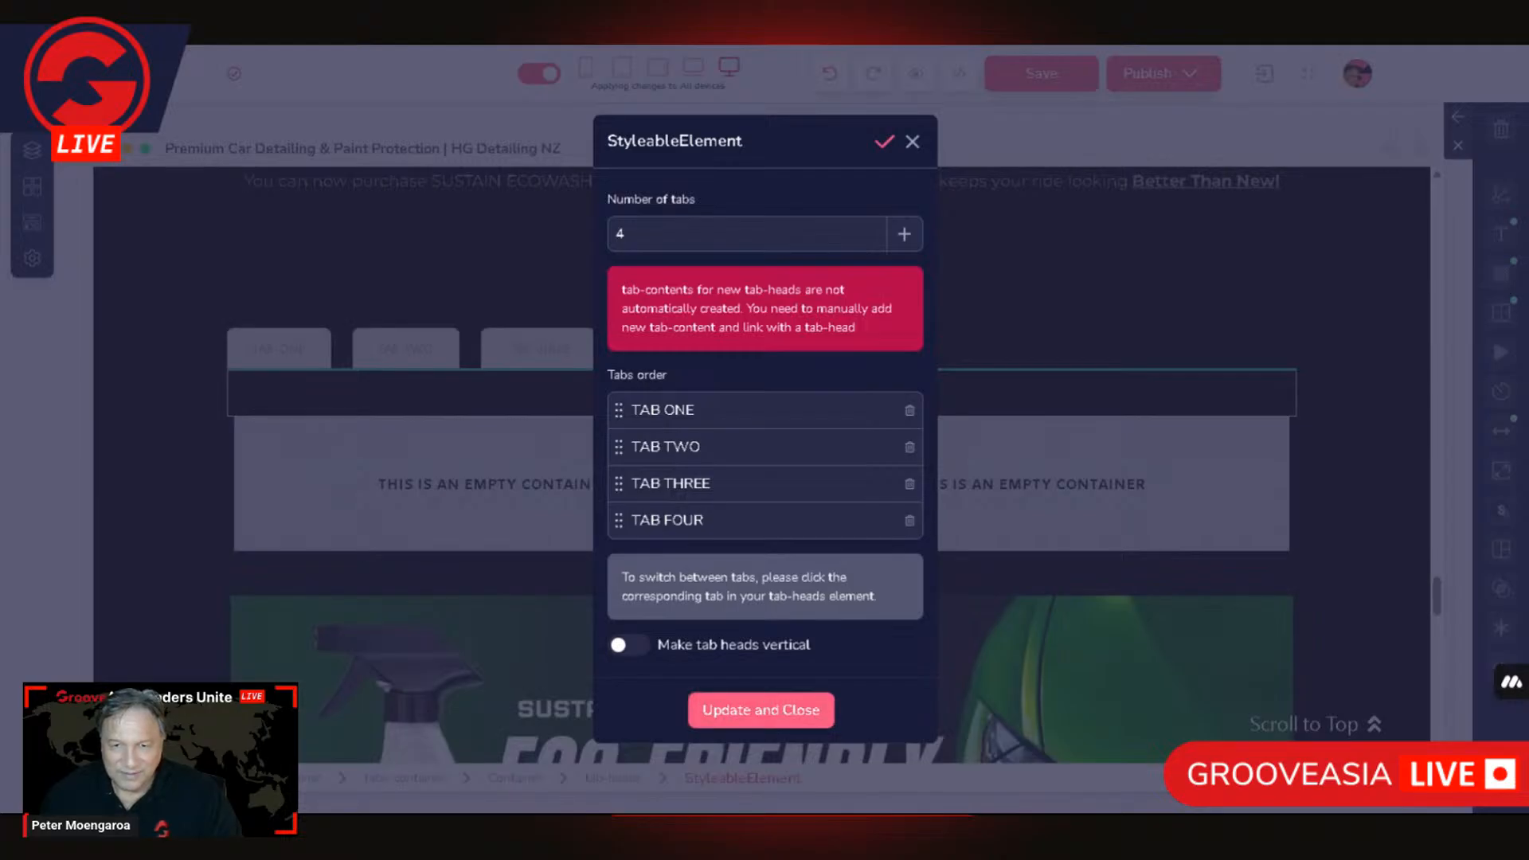
click(886, 144)
Step: Display TAB ONE's content, review the parent Tab-Heads settings and close them without changes
click(254, 354)
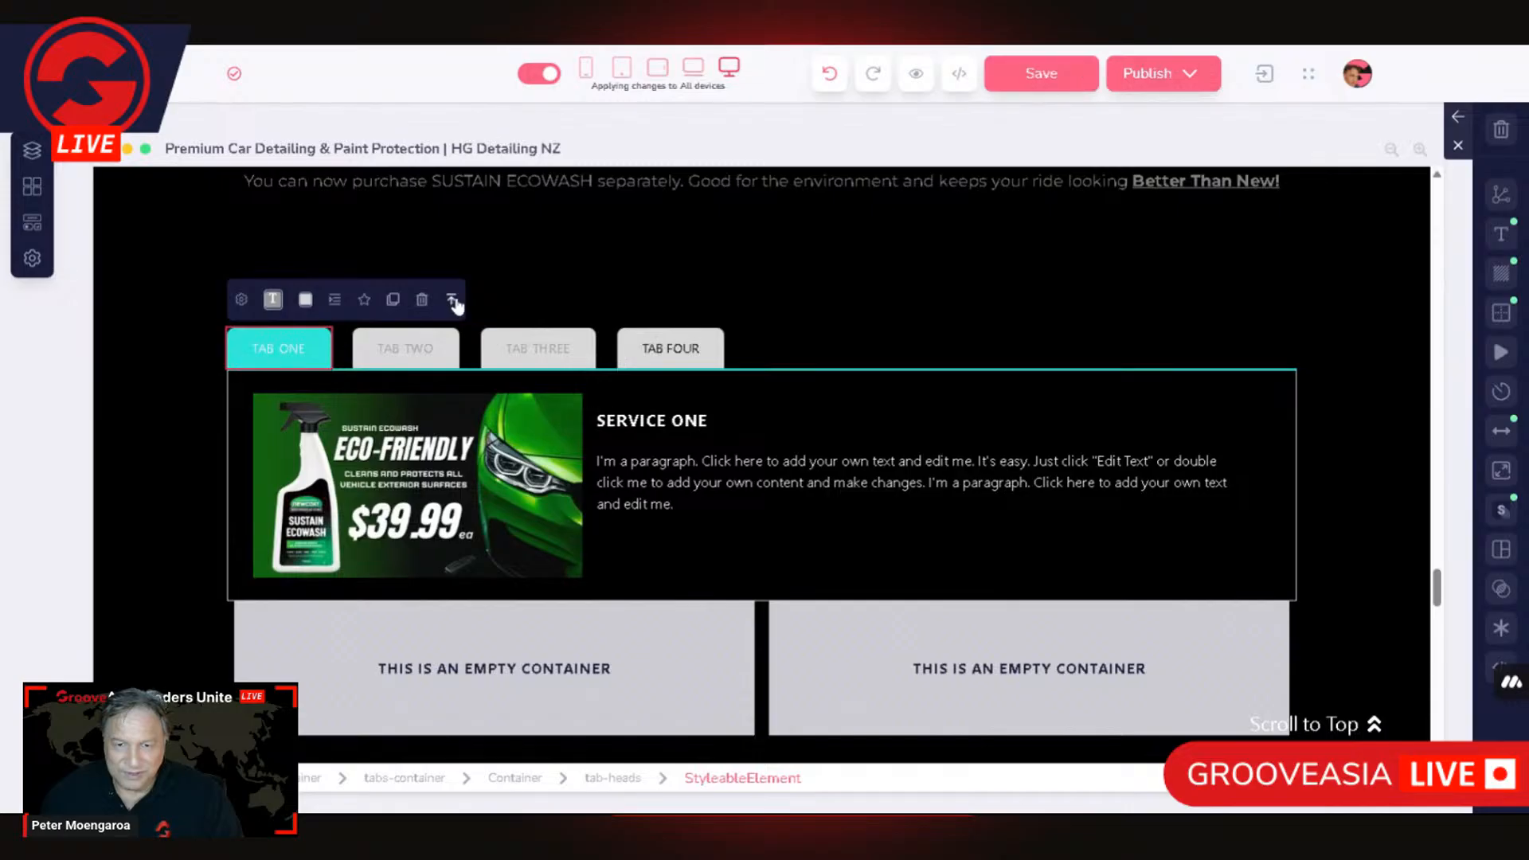
click(452, 303)
click(270, 301)
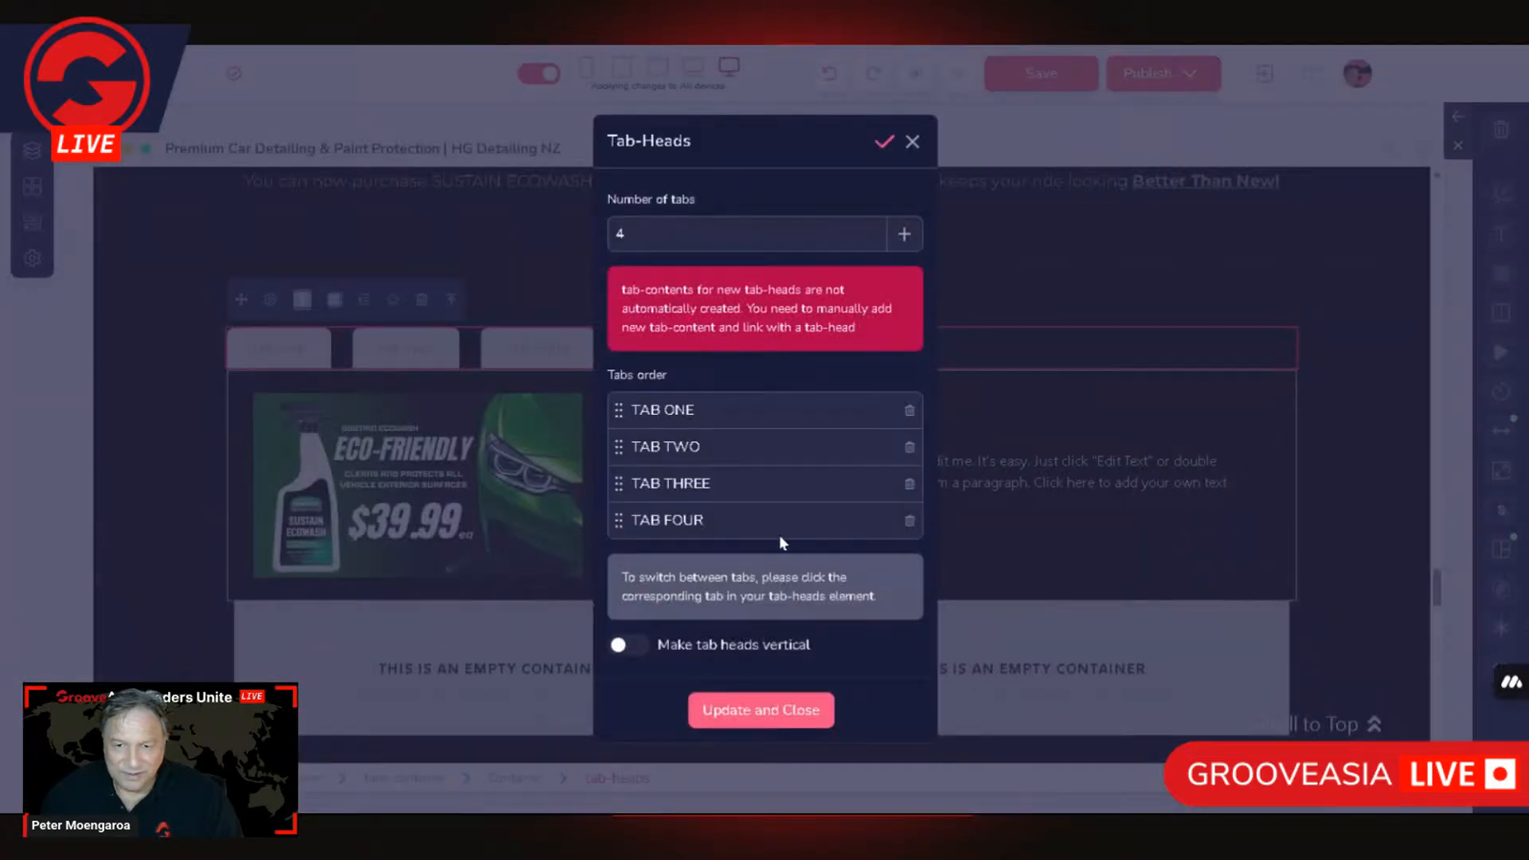
click(912, 142)
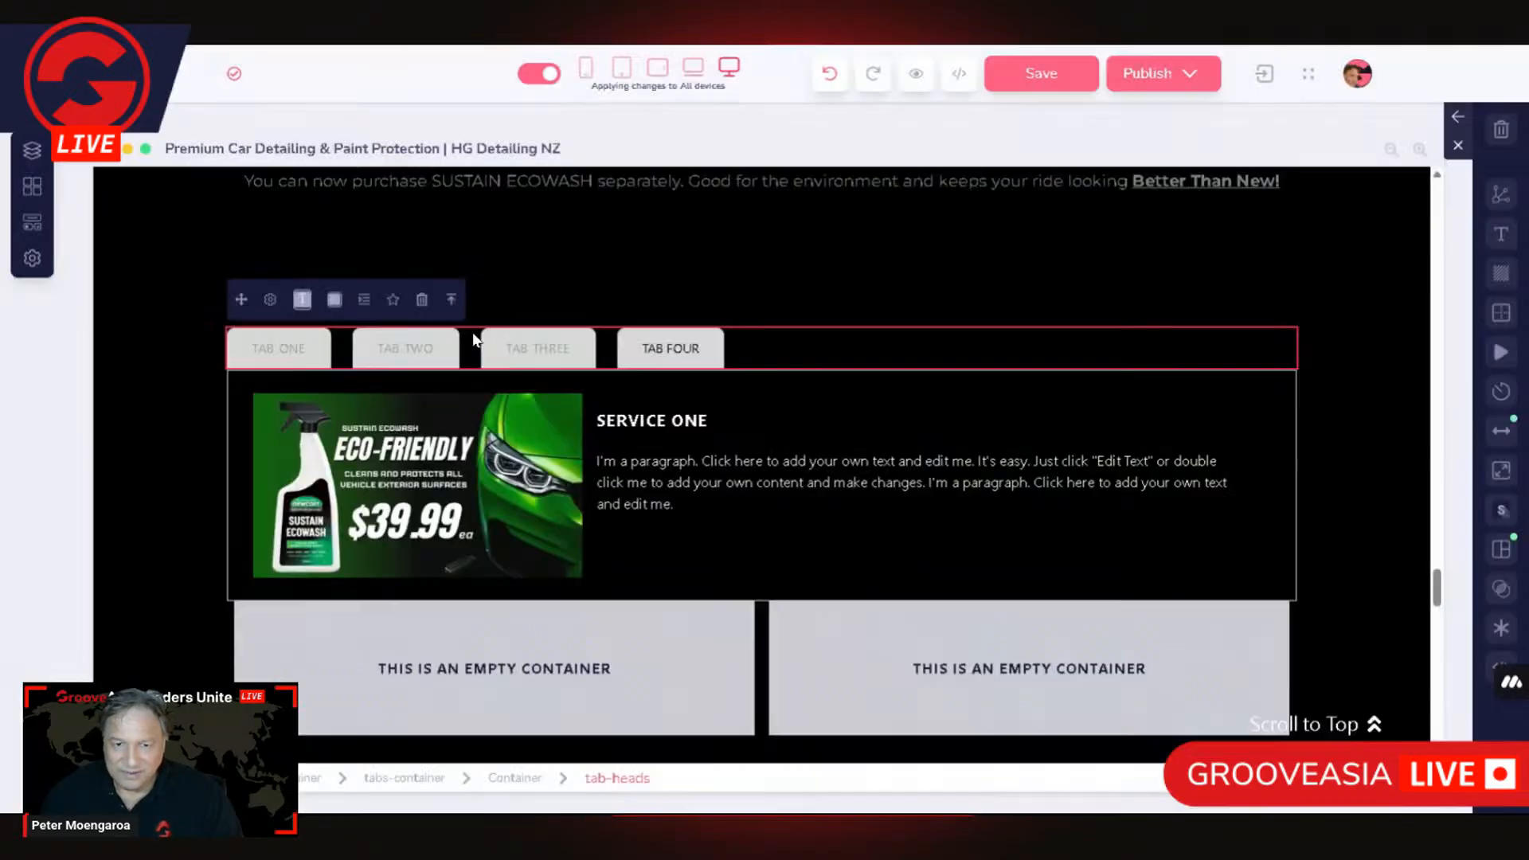
Step: Review the Tabs-Content settings with TAB ONE's content displayed, checking the list of linked tab contents, and close them
click(236, 410)
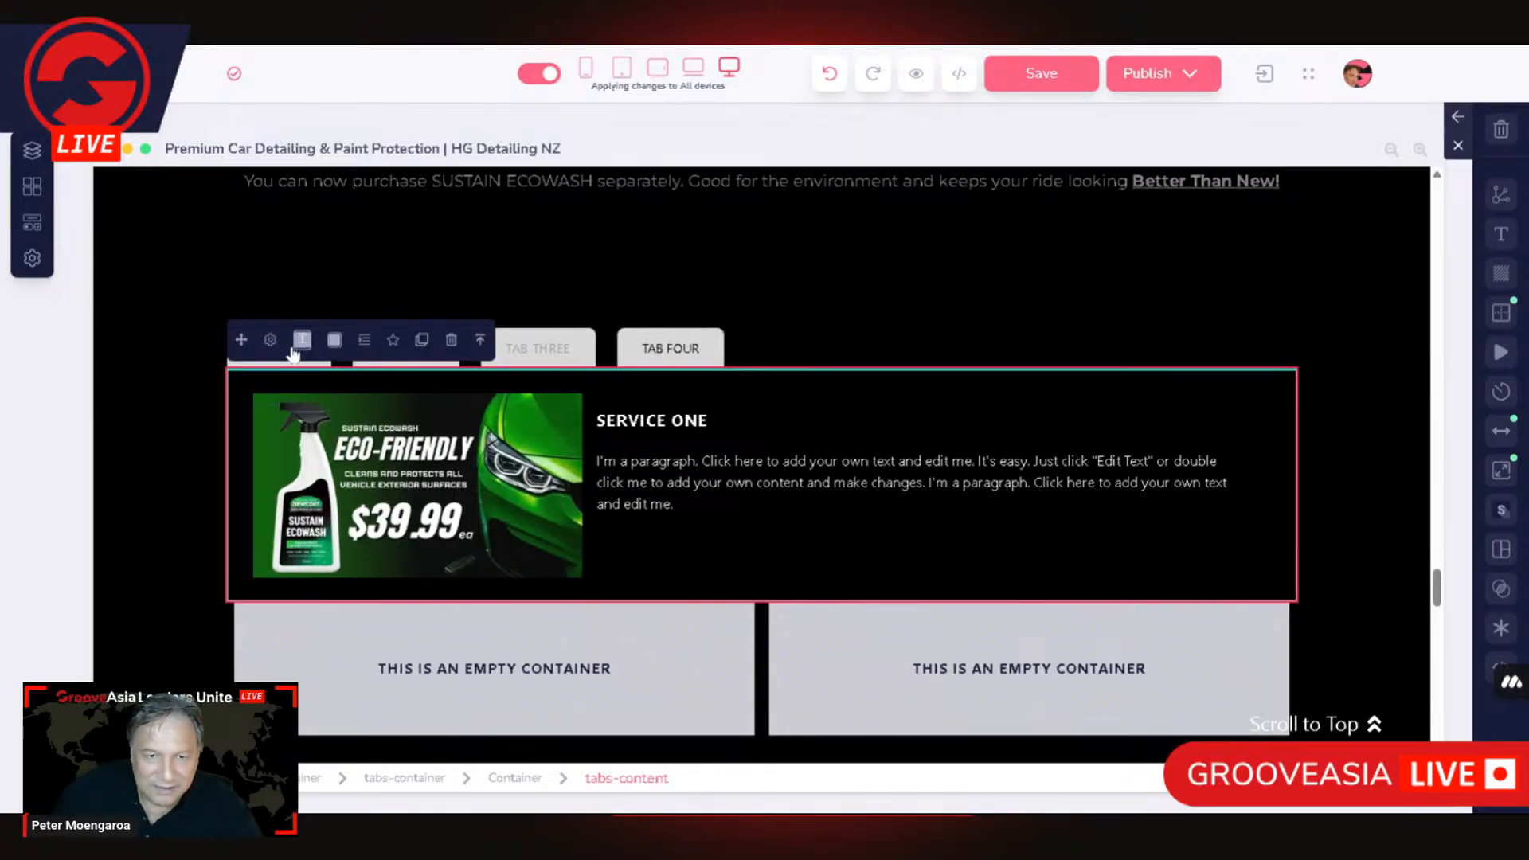
drag(242, 341, 292, 344)
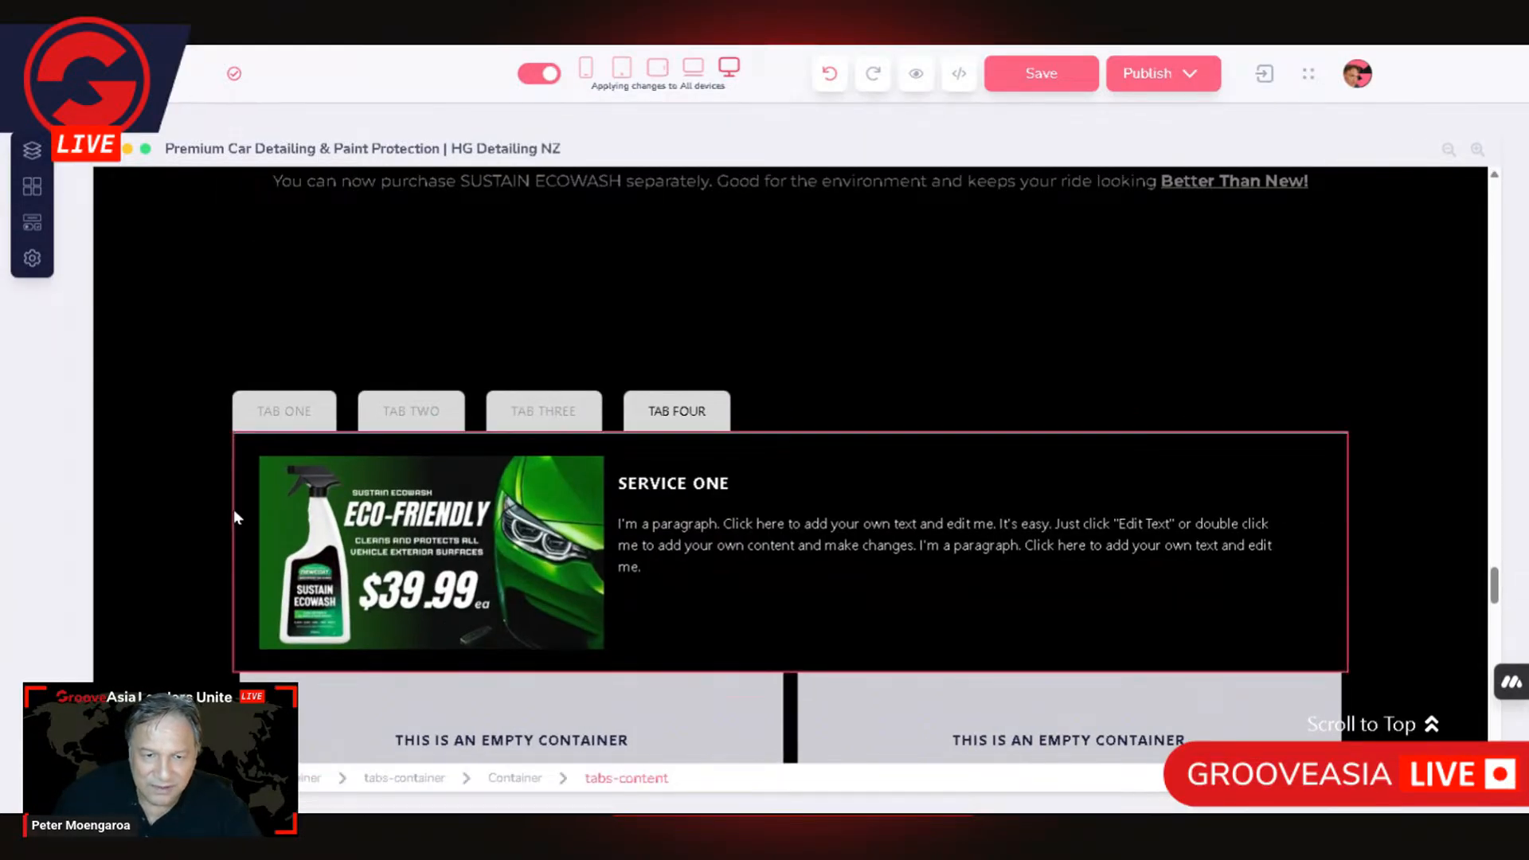
click(272, 403)
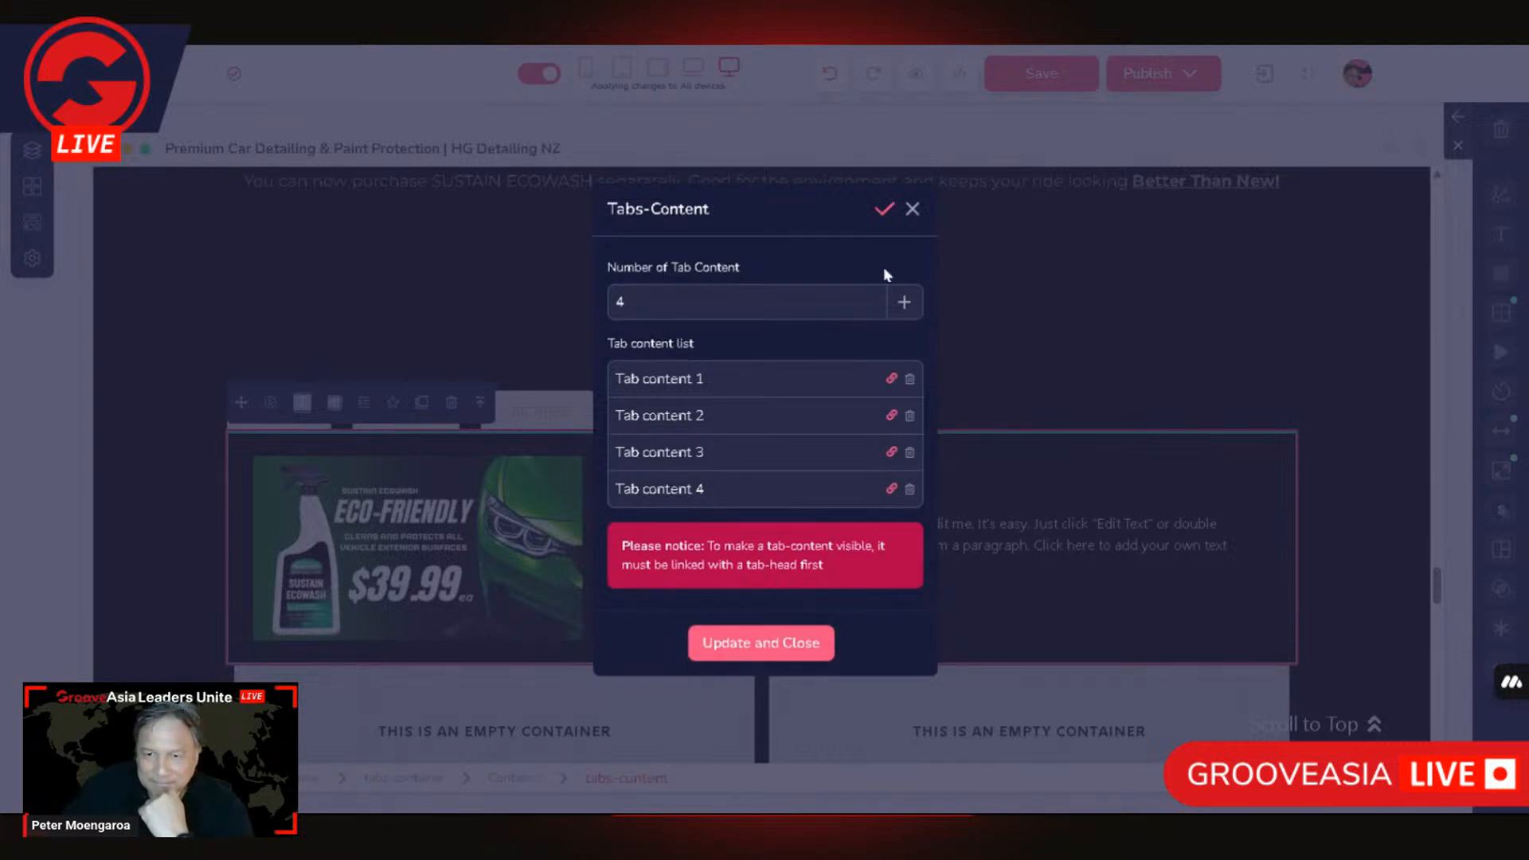
click(885, 211)
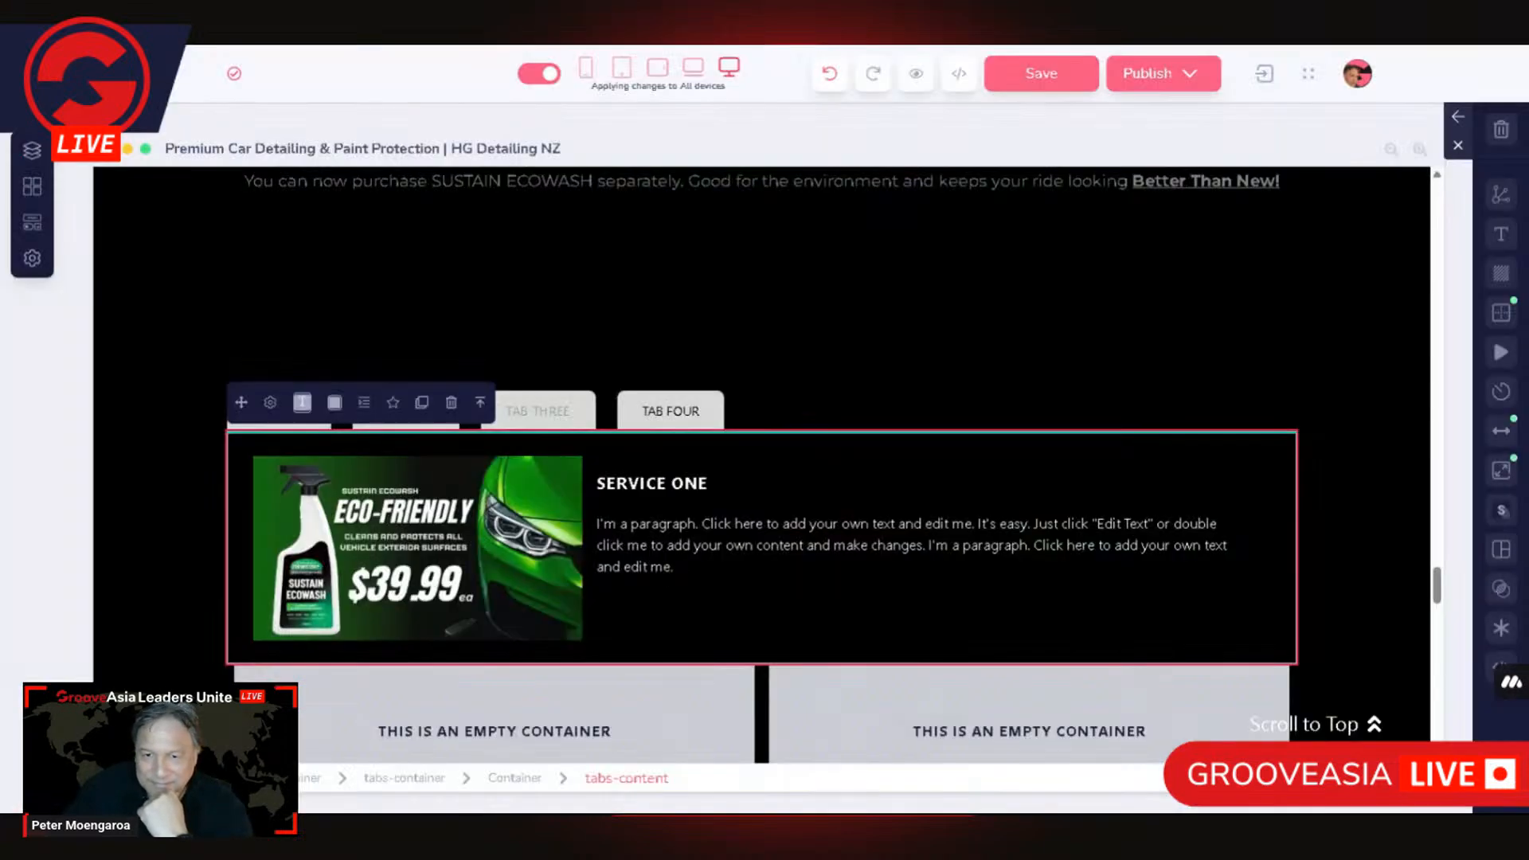
Step: Display TAB FOUR's content, review its Tabs-Content settings and close them without changes
click(663, 416)
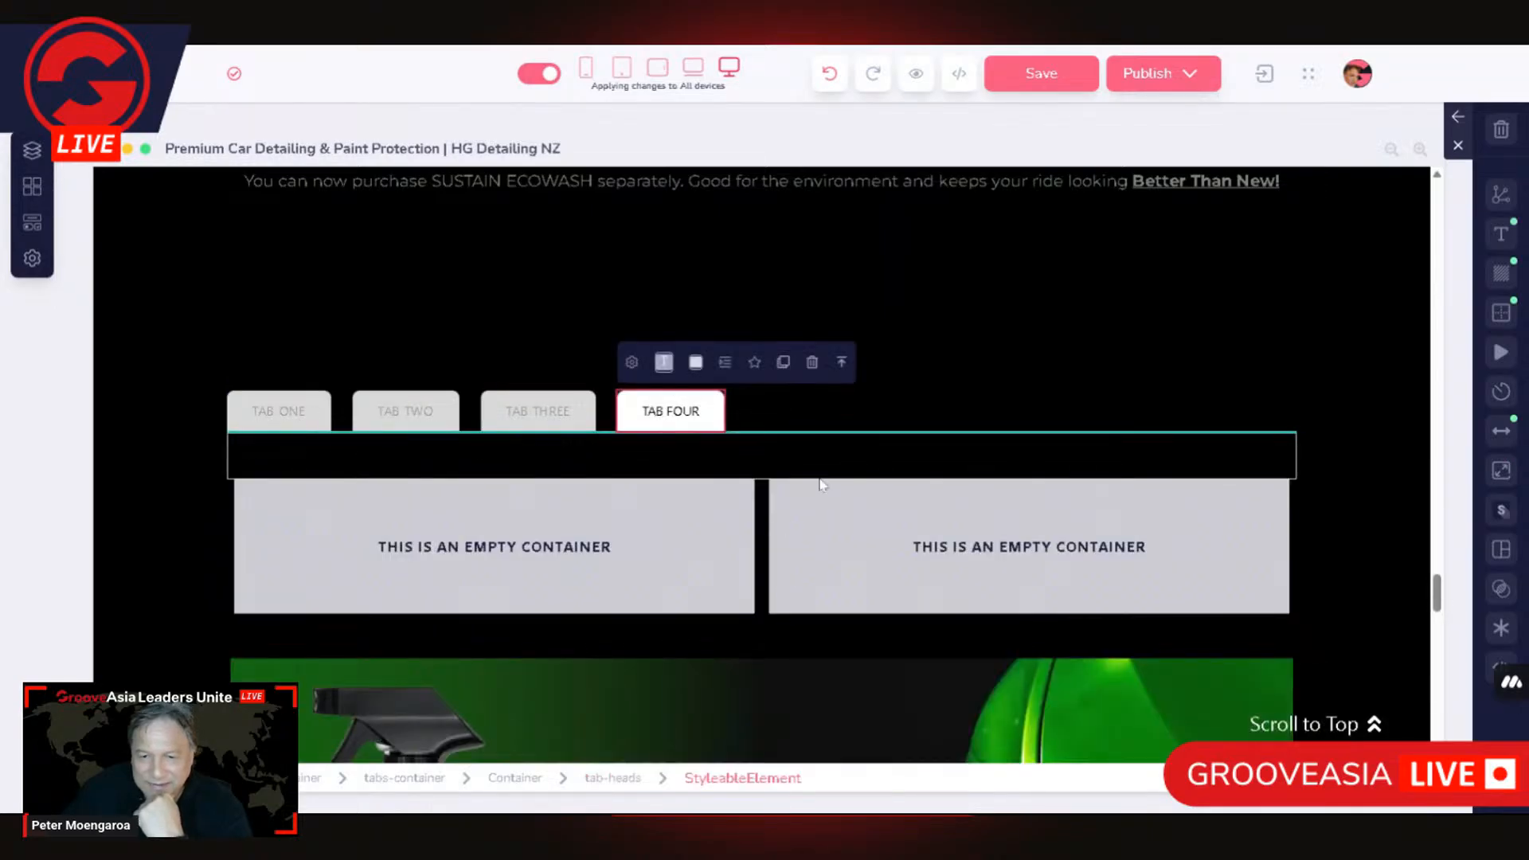
click(428, 468)
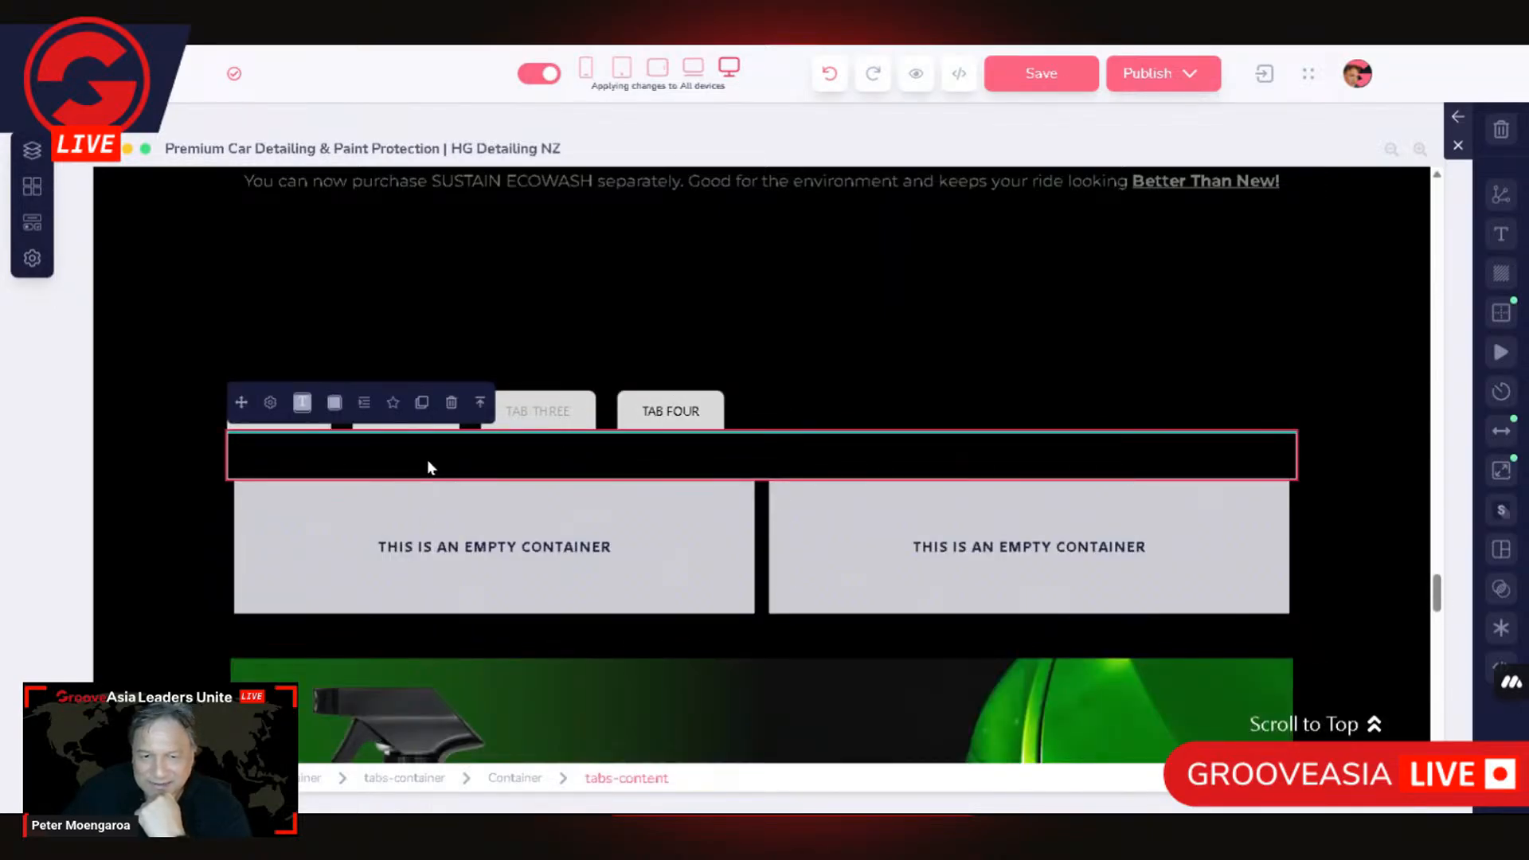
click(271, 403)
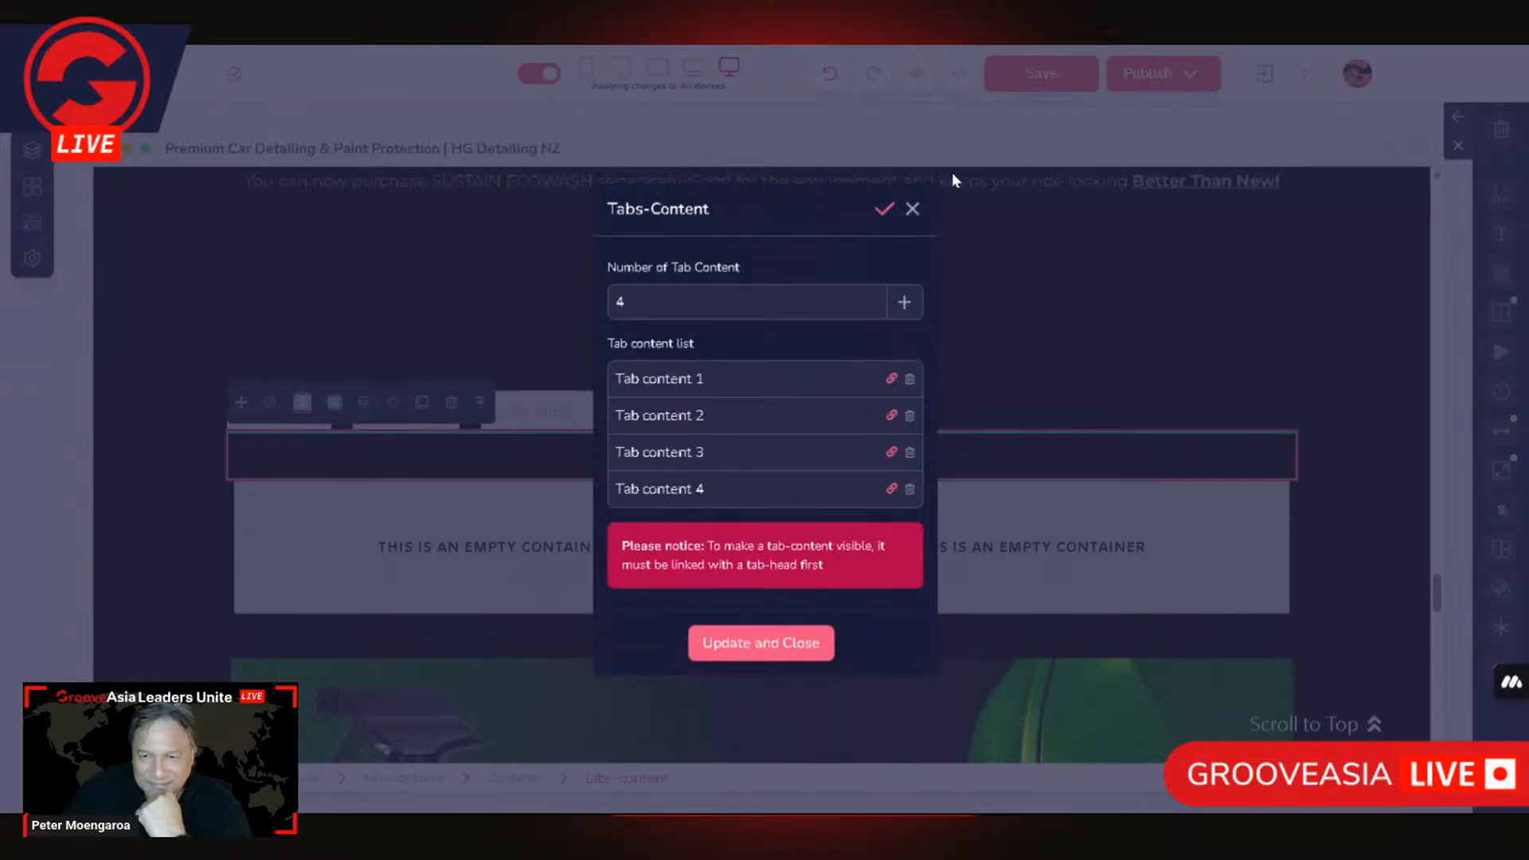
click(912, 209)
Step: Move the empty 2 Columns layout up between the tab heads and the tabs-content area
click(641, 541)
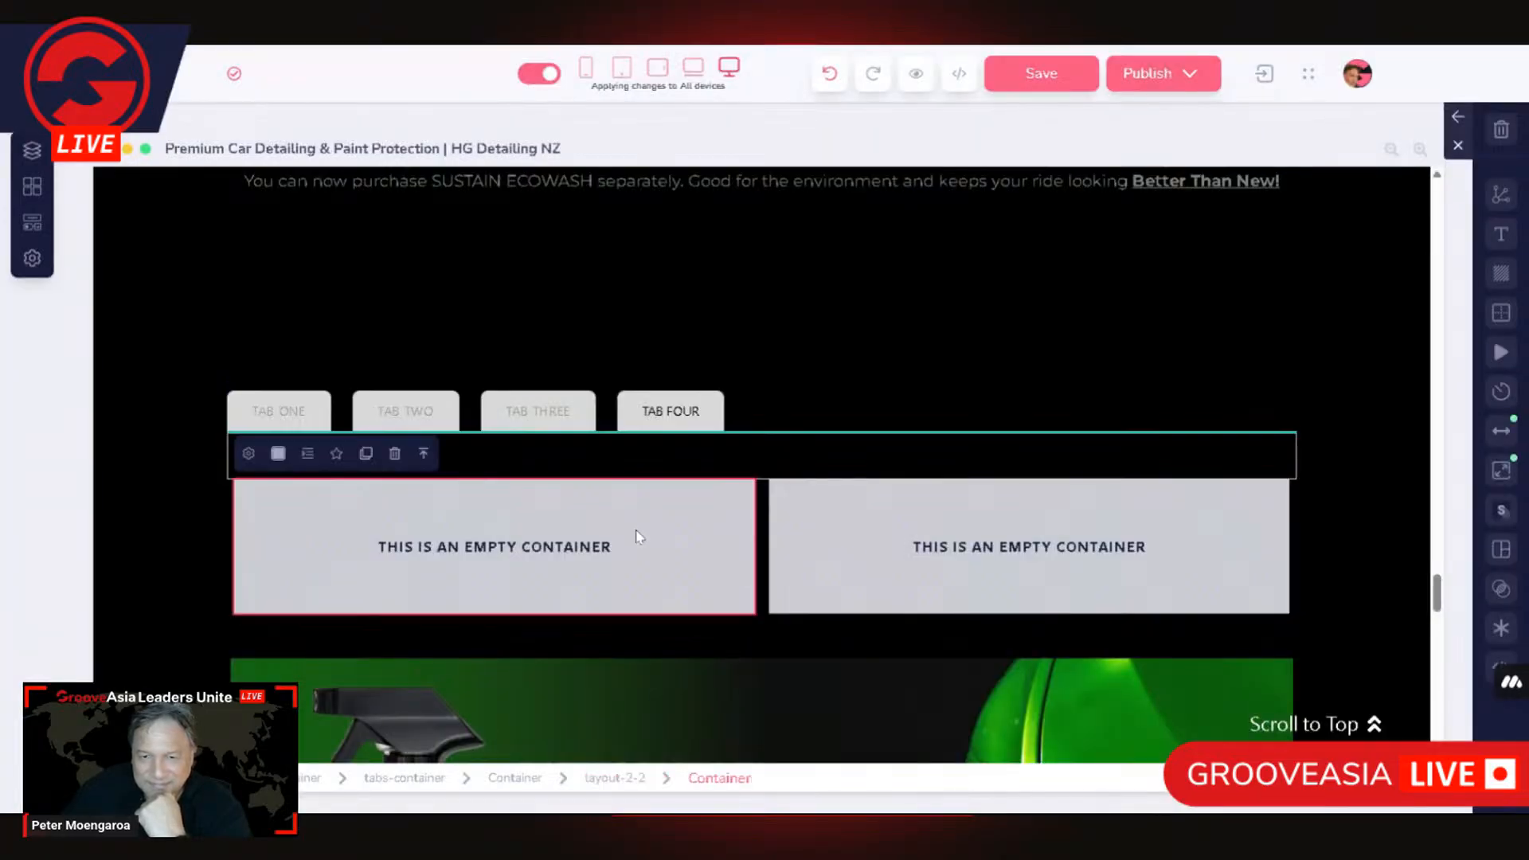
click(303, 454)
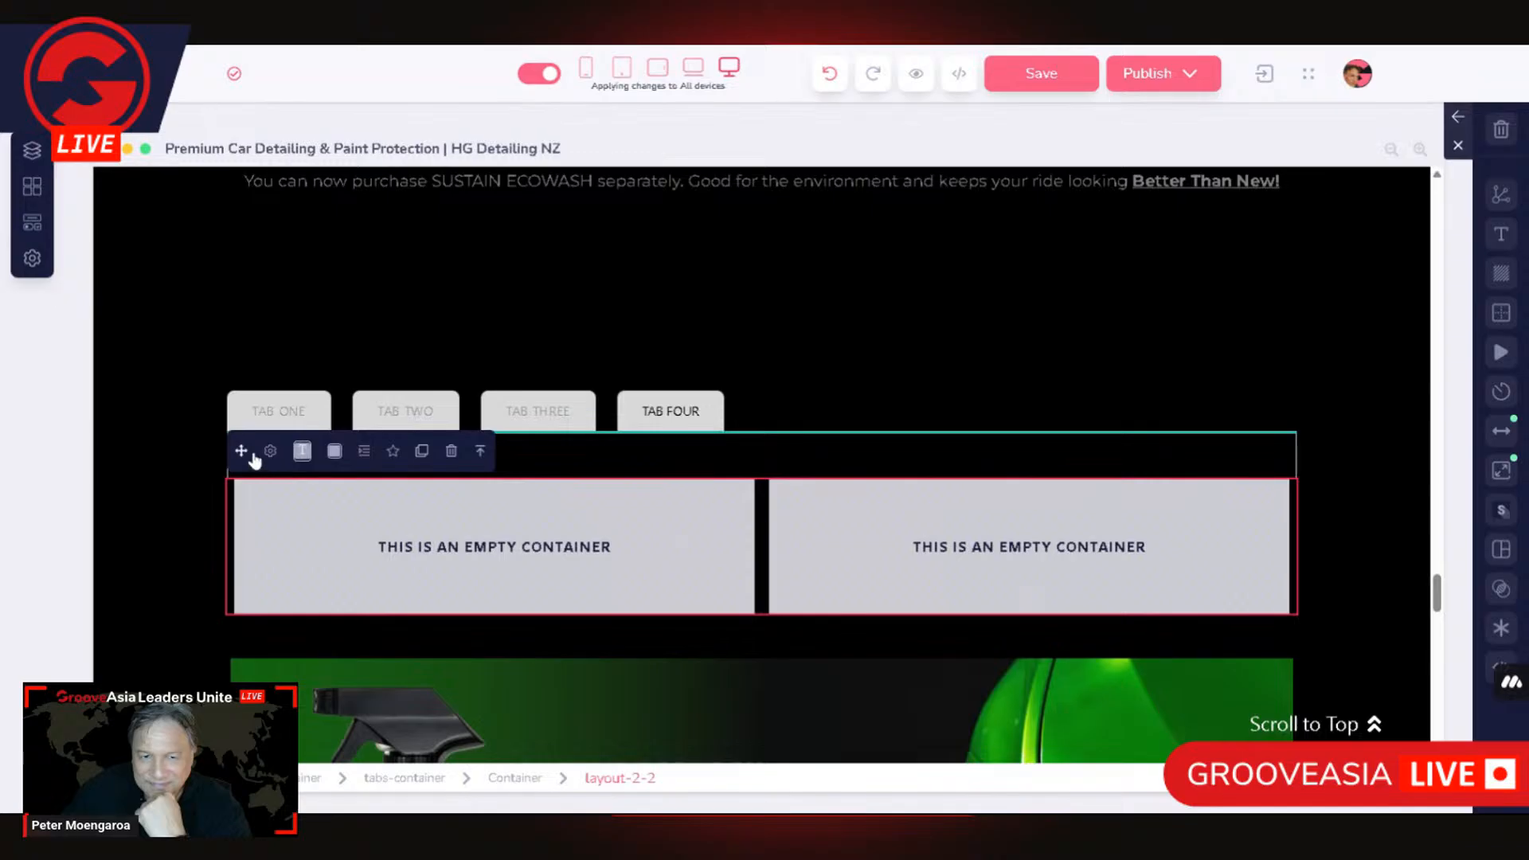
key(Delete)
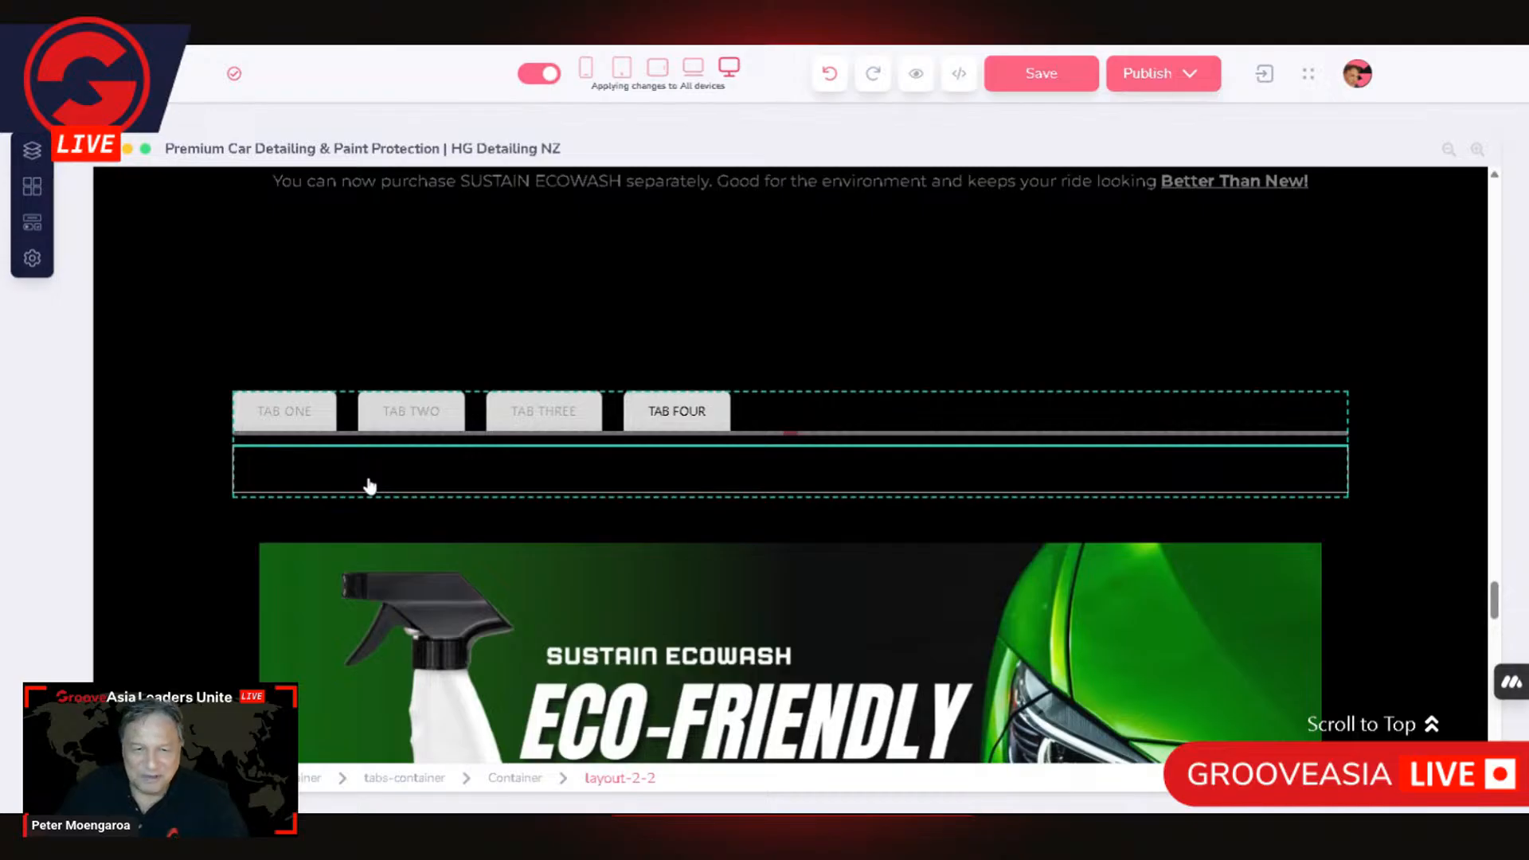
key(ctrl+z)
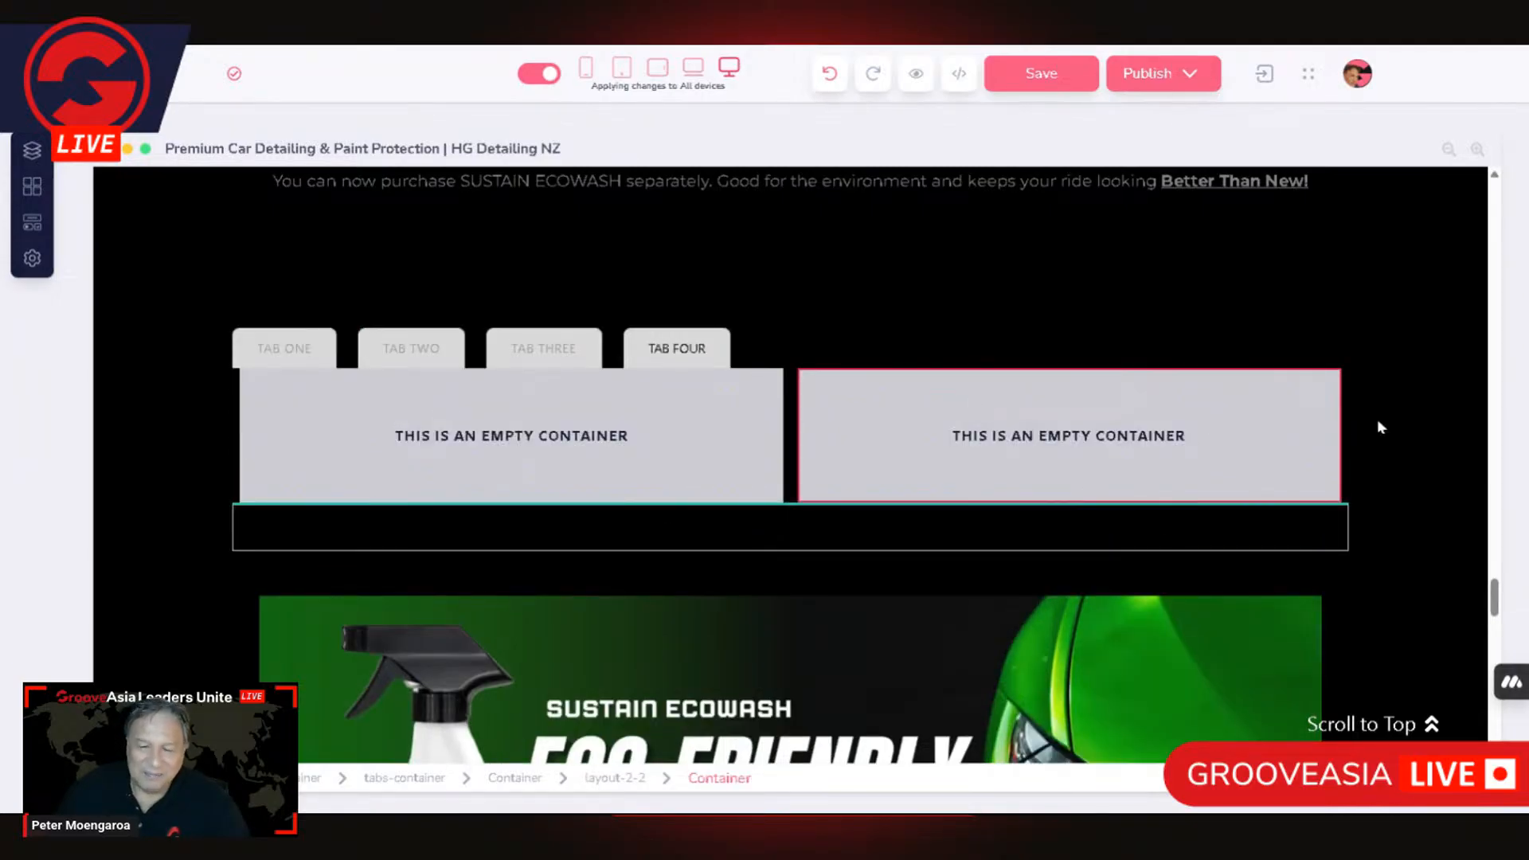
click(1346, 432)
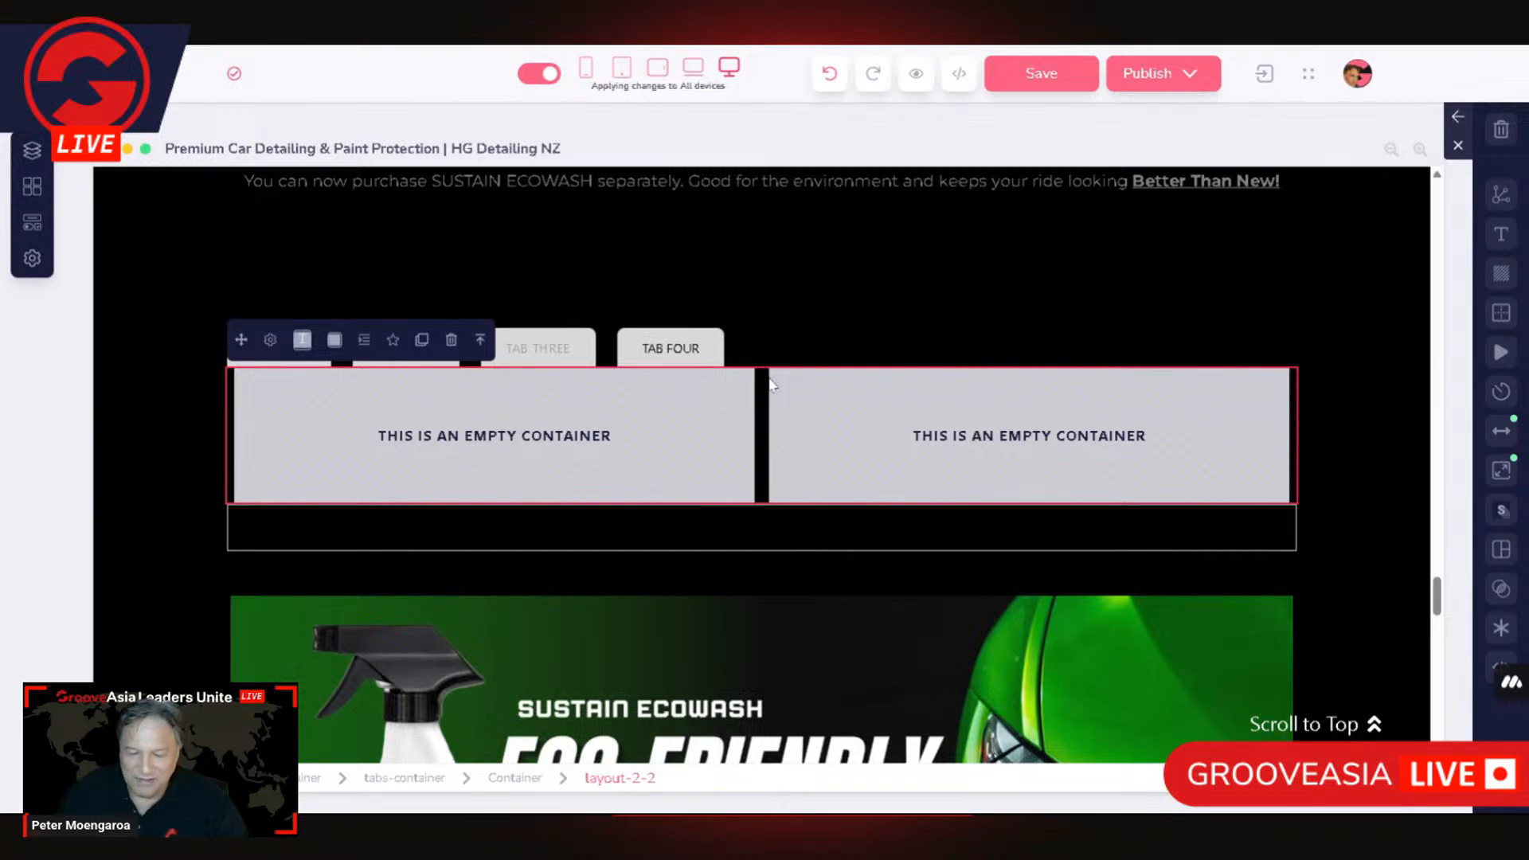
Step: Go up from the TAB FOUR head to its enclosing container, review the container's link settings and dismiss them
click(677, 351)
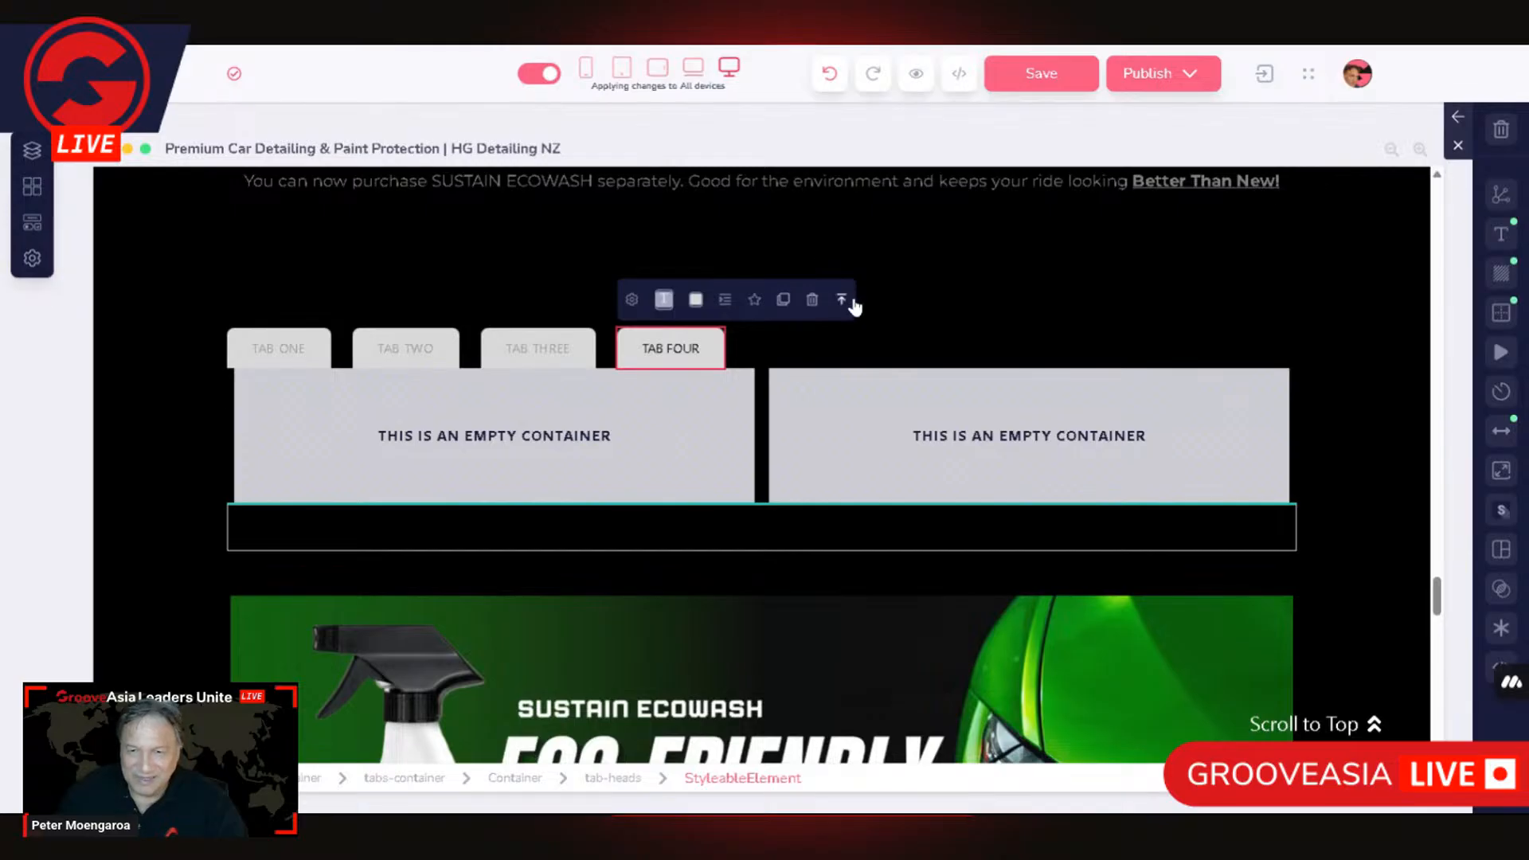
click(842, 301)
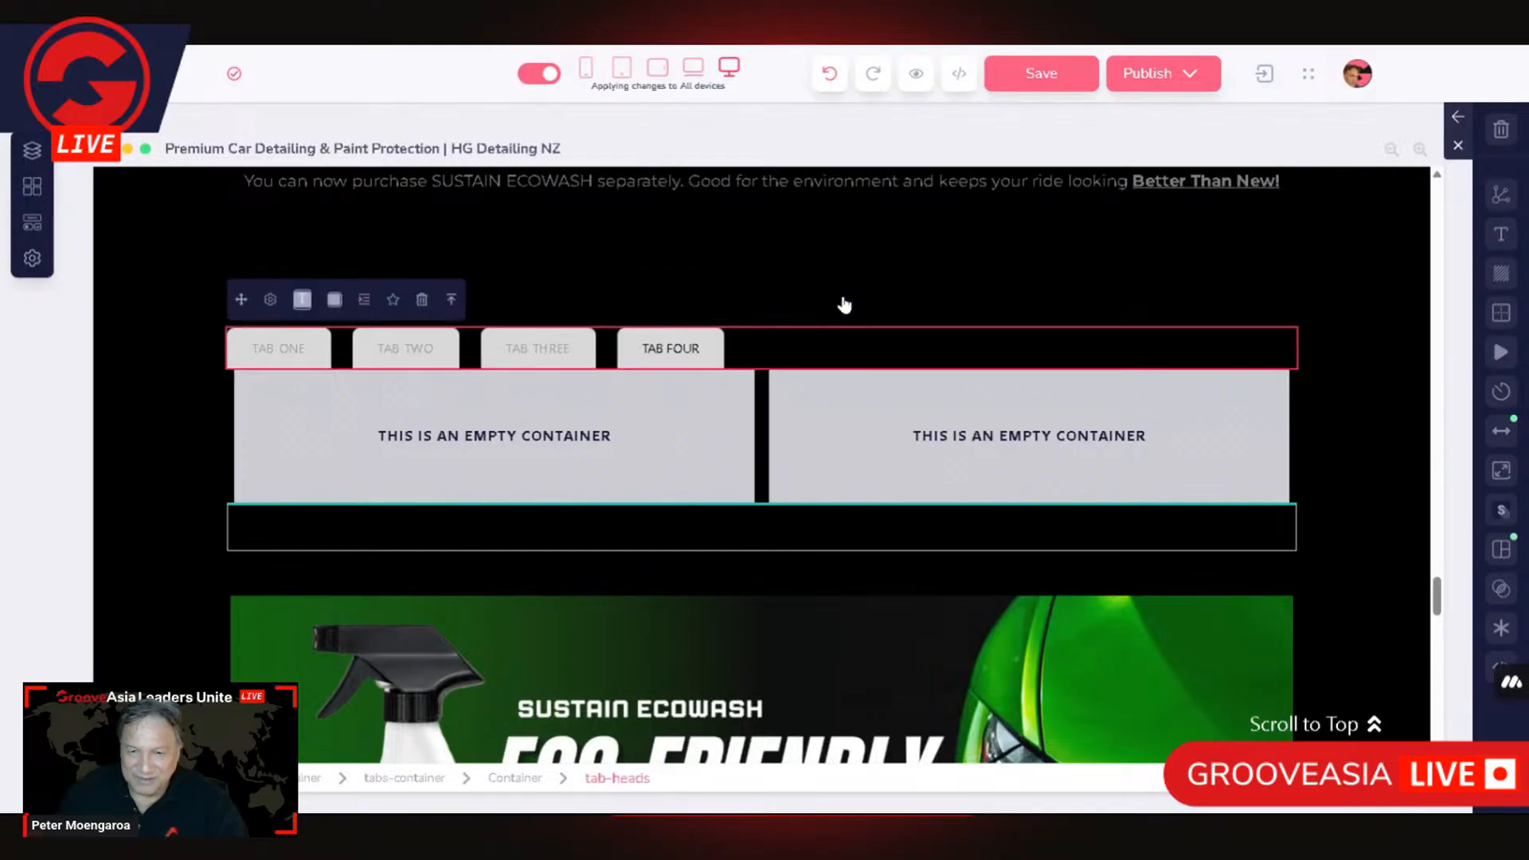
click(451, 302)
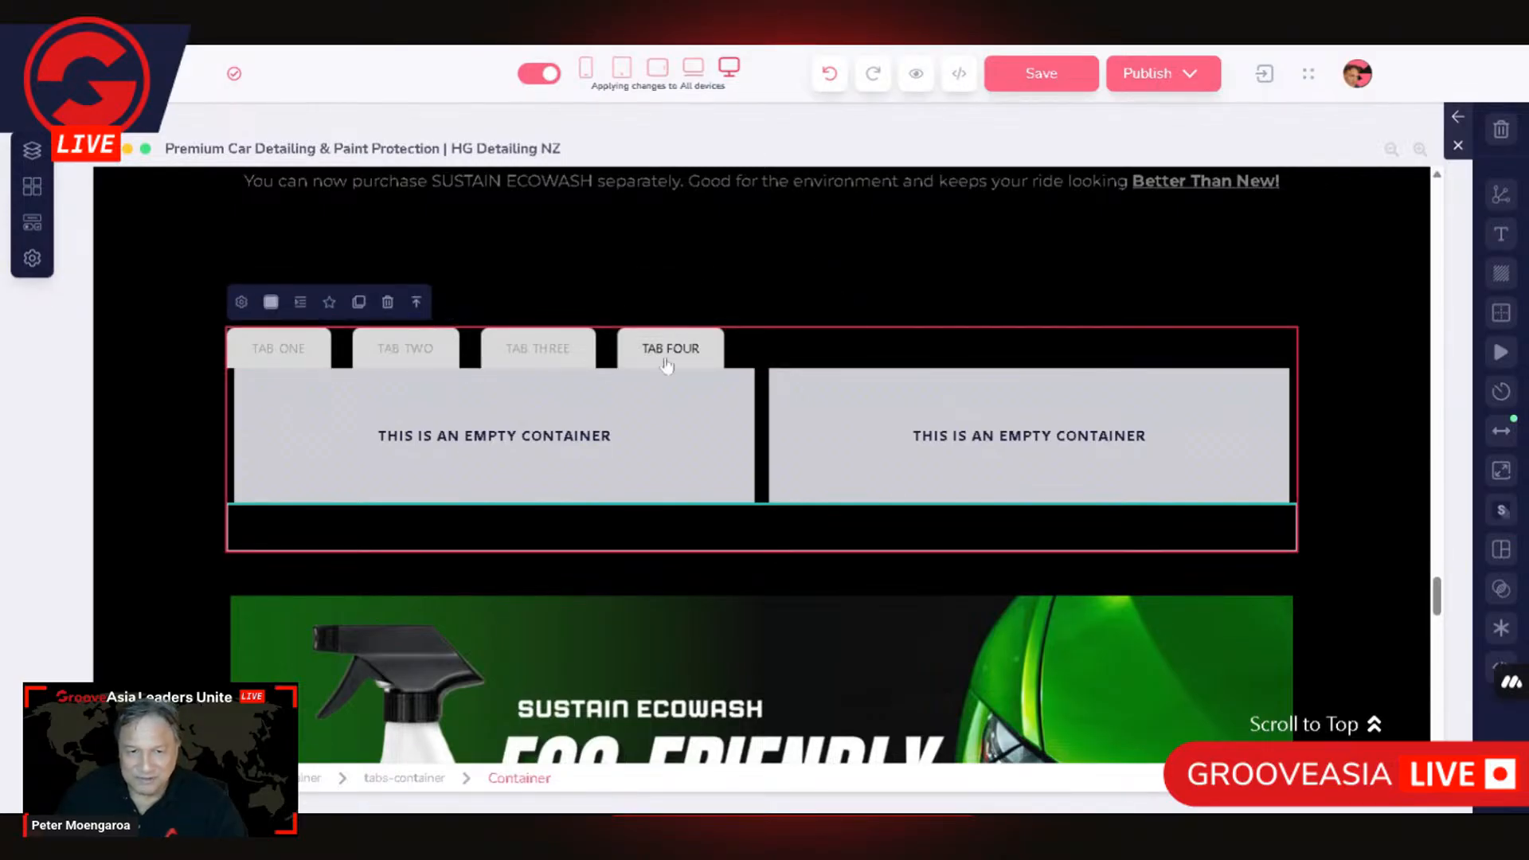
click(241, 303)
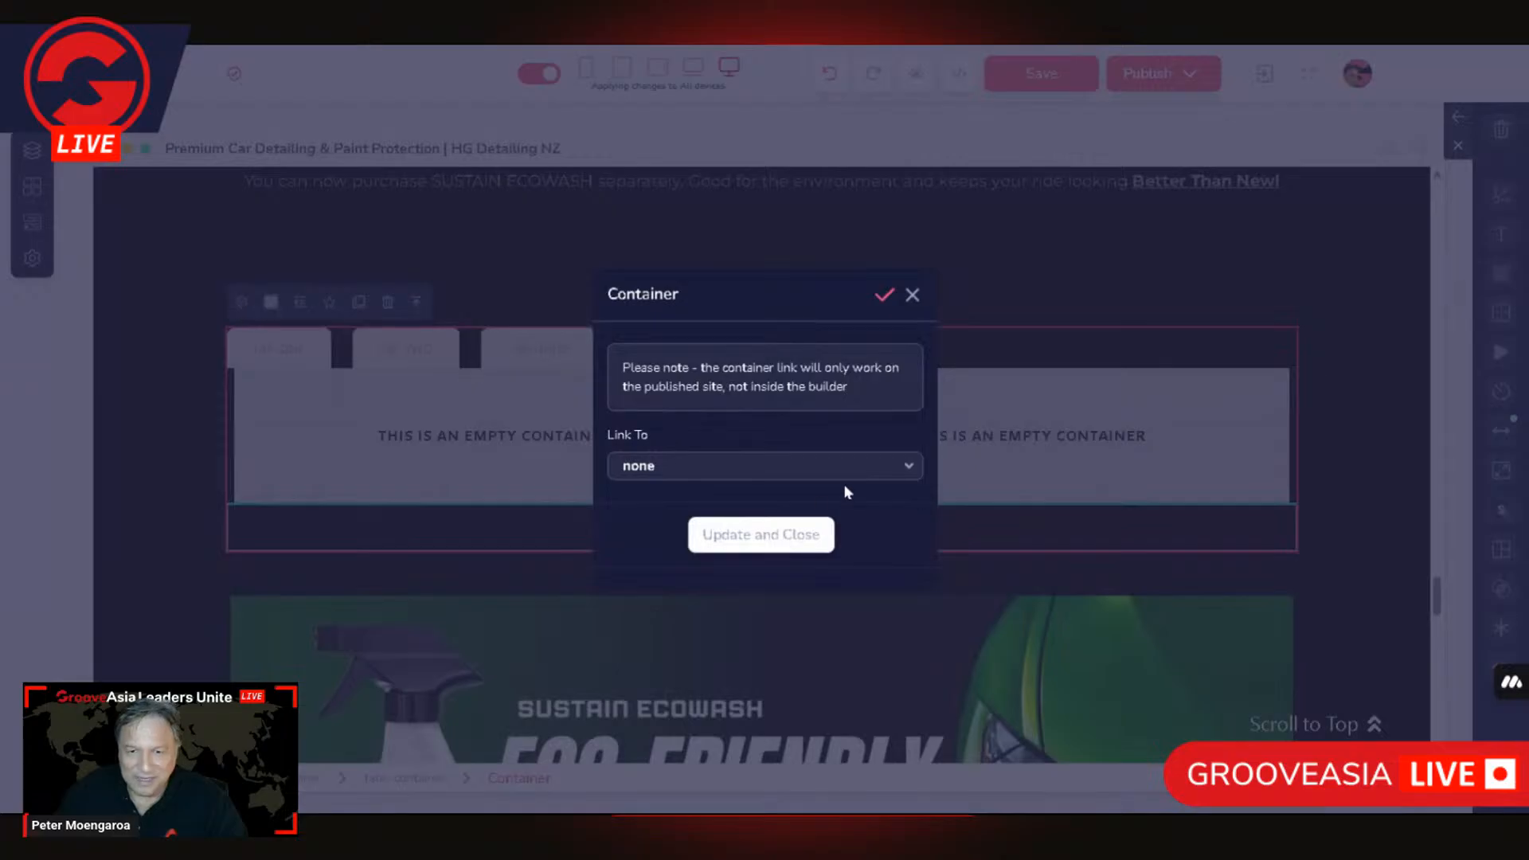
click(498, 303)
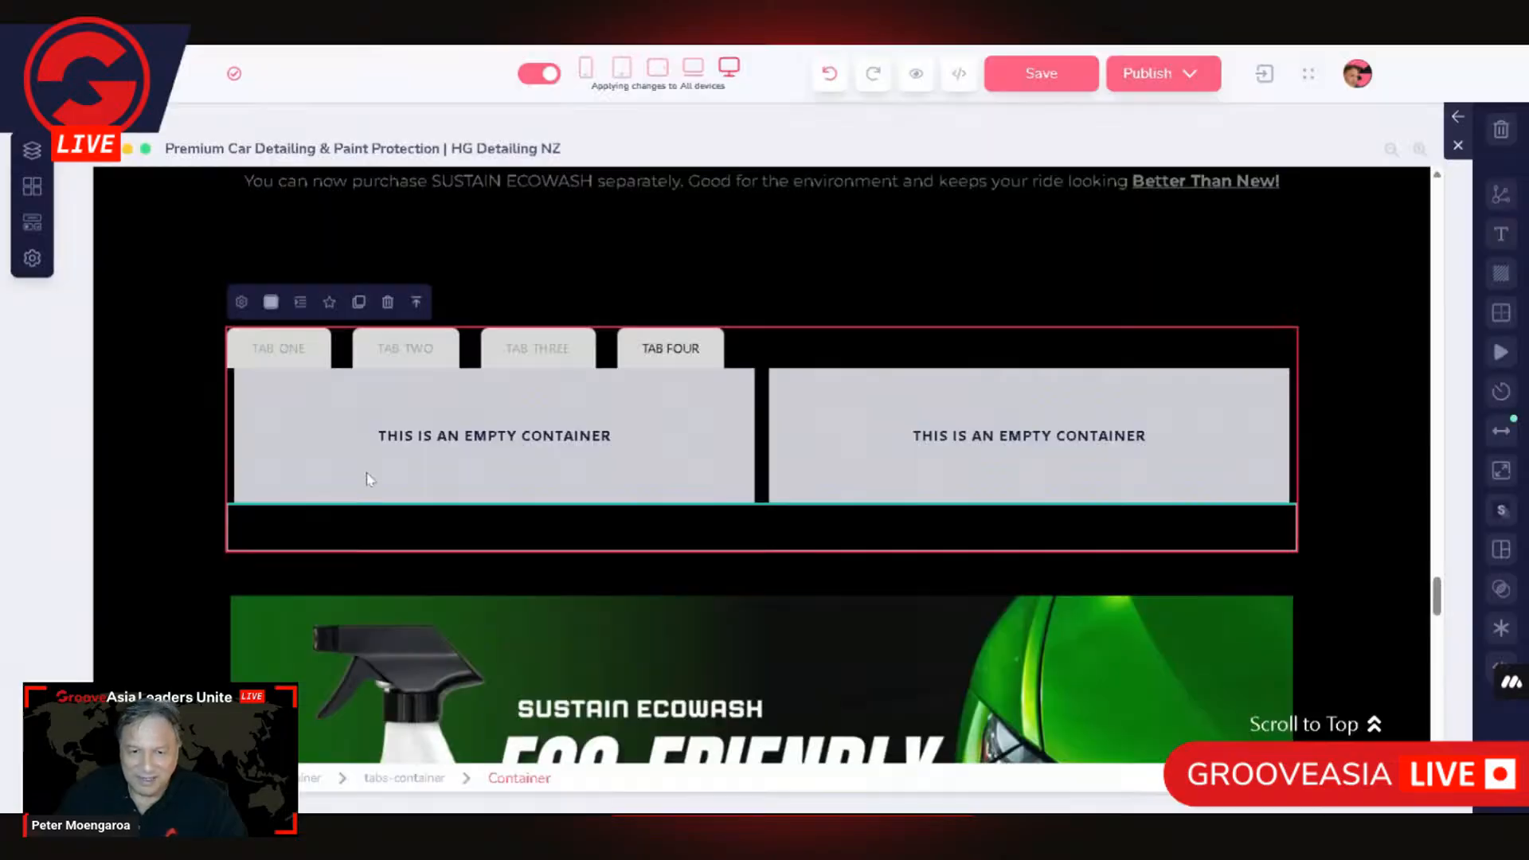
Step: Review the Tabs-Container's default active tab setting and the settings of the container around it, leaving both unchanged
click(410, 781)
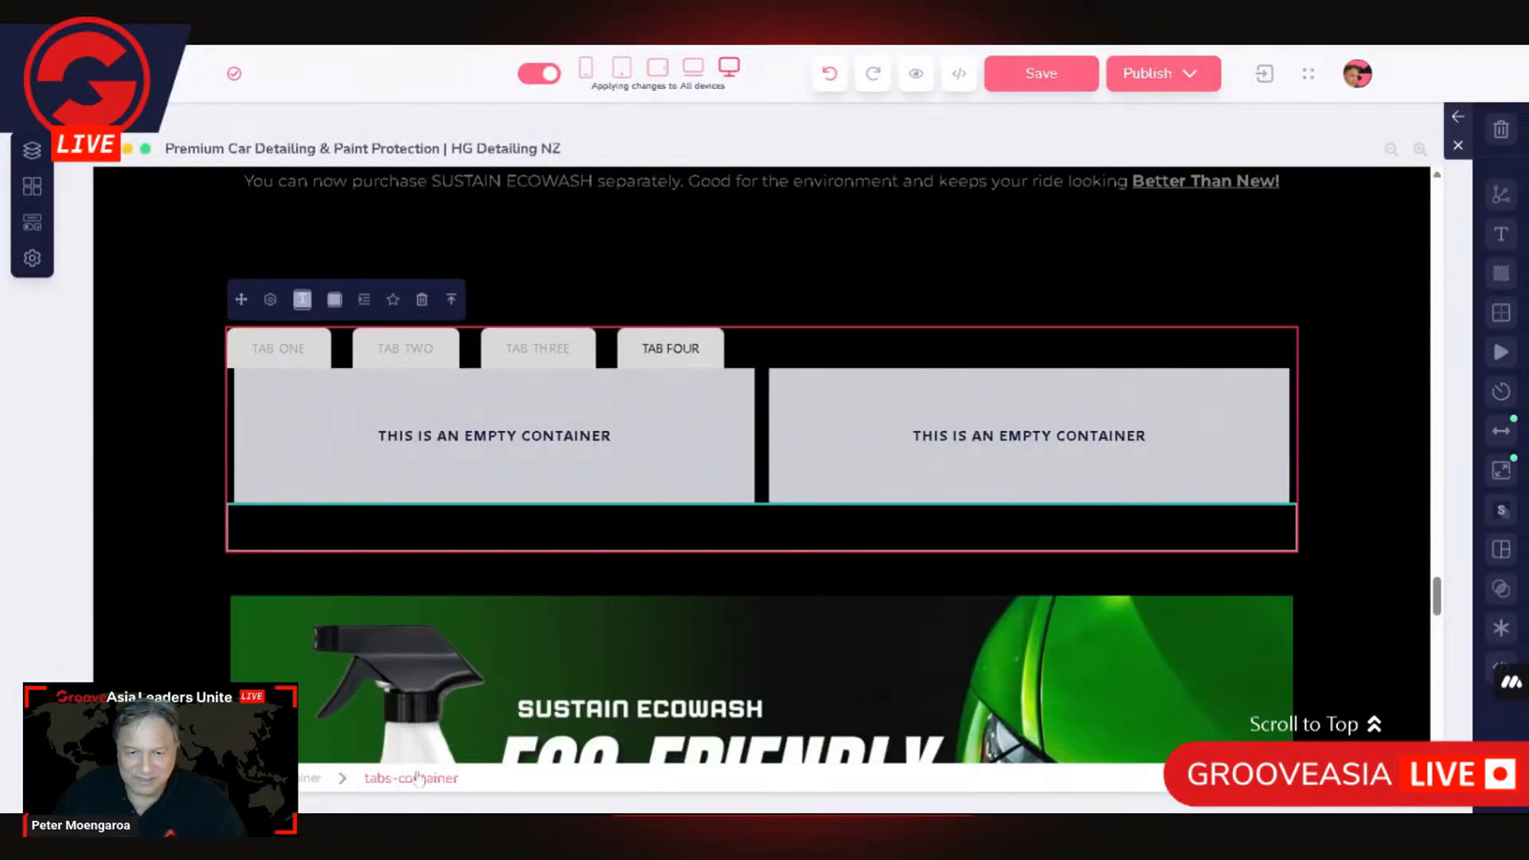
click(271, 301)
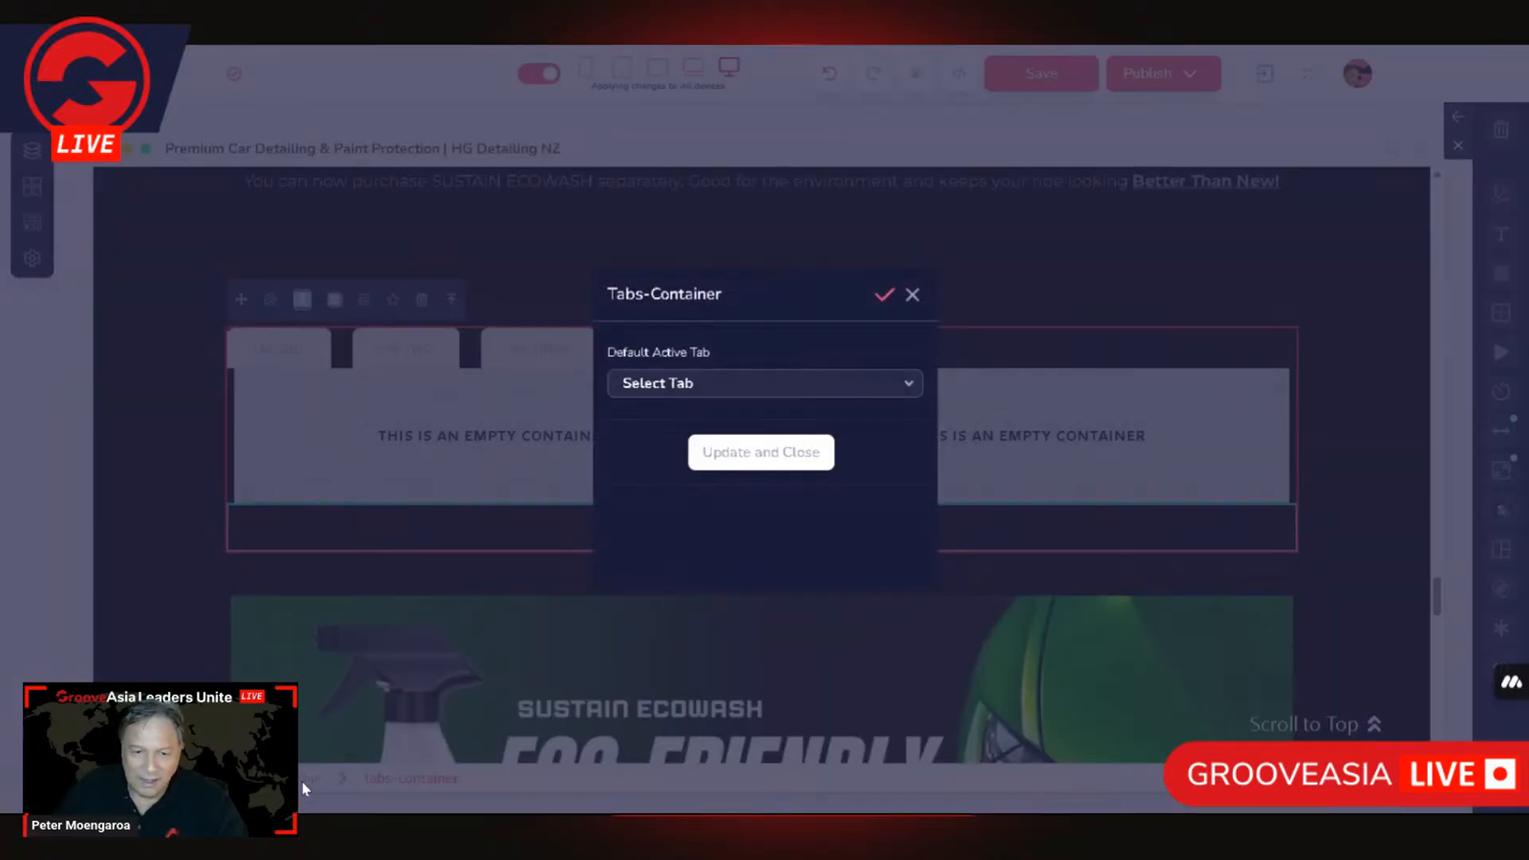
click(303, 782)
click(242, 304)
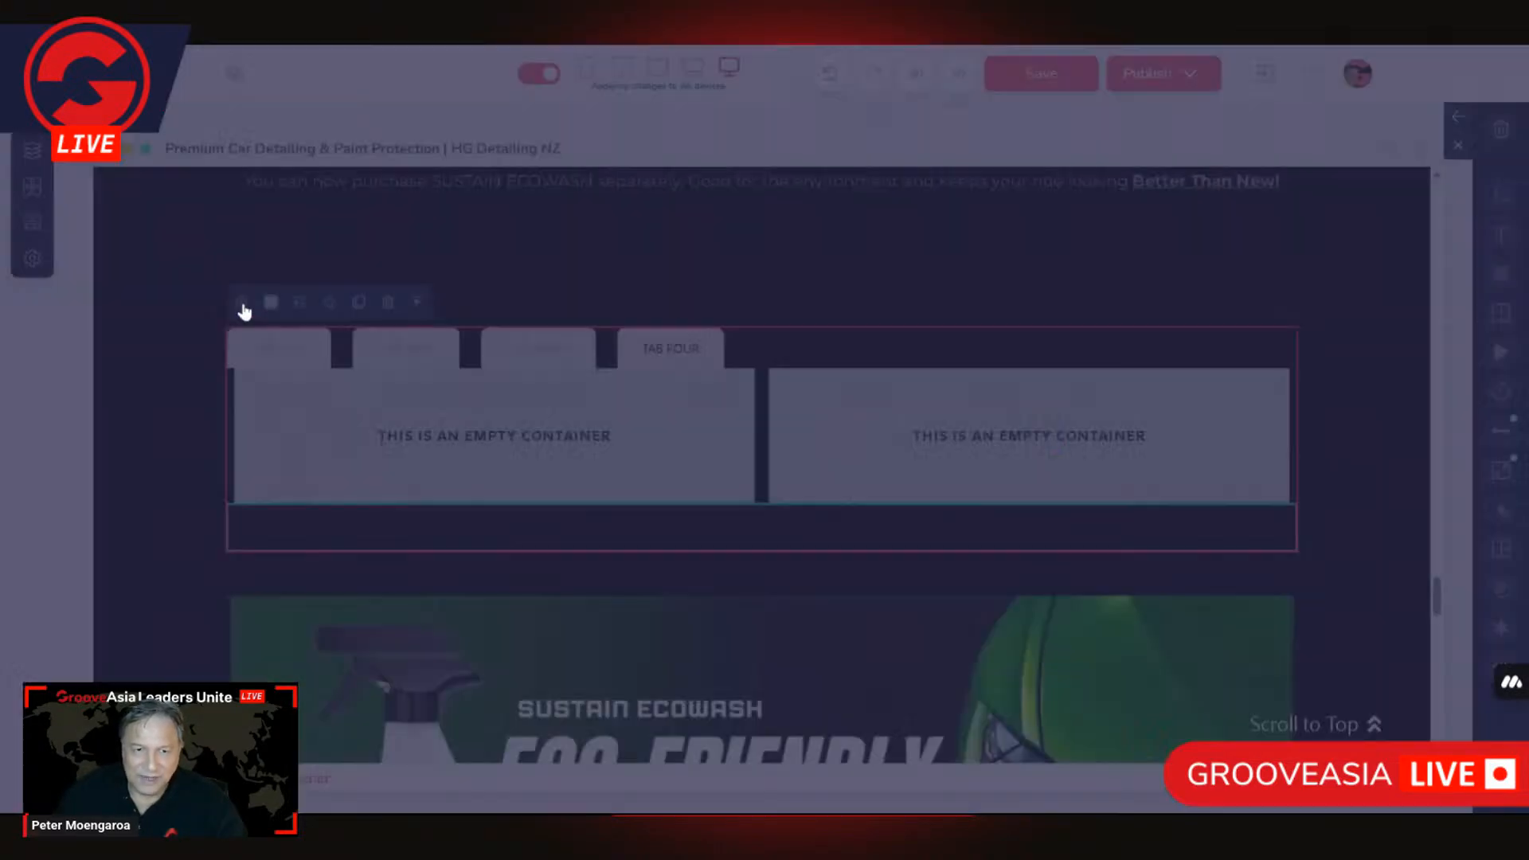
click(1139, 396)
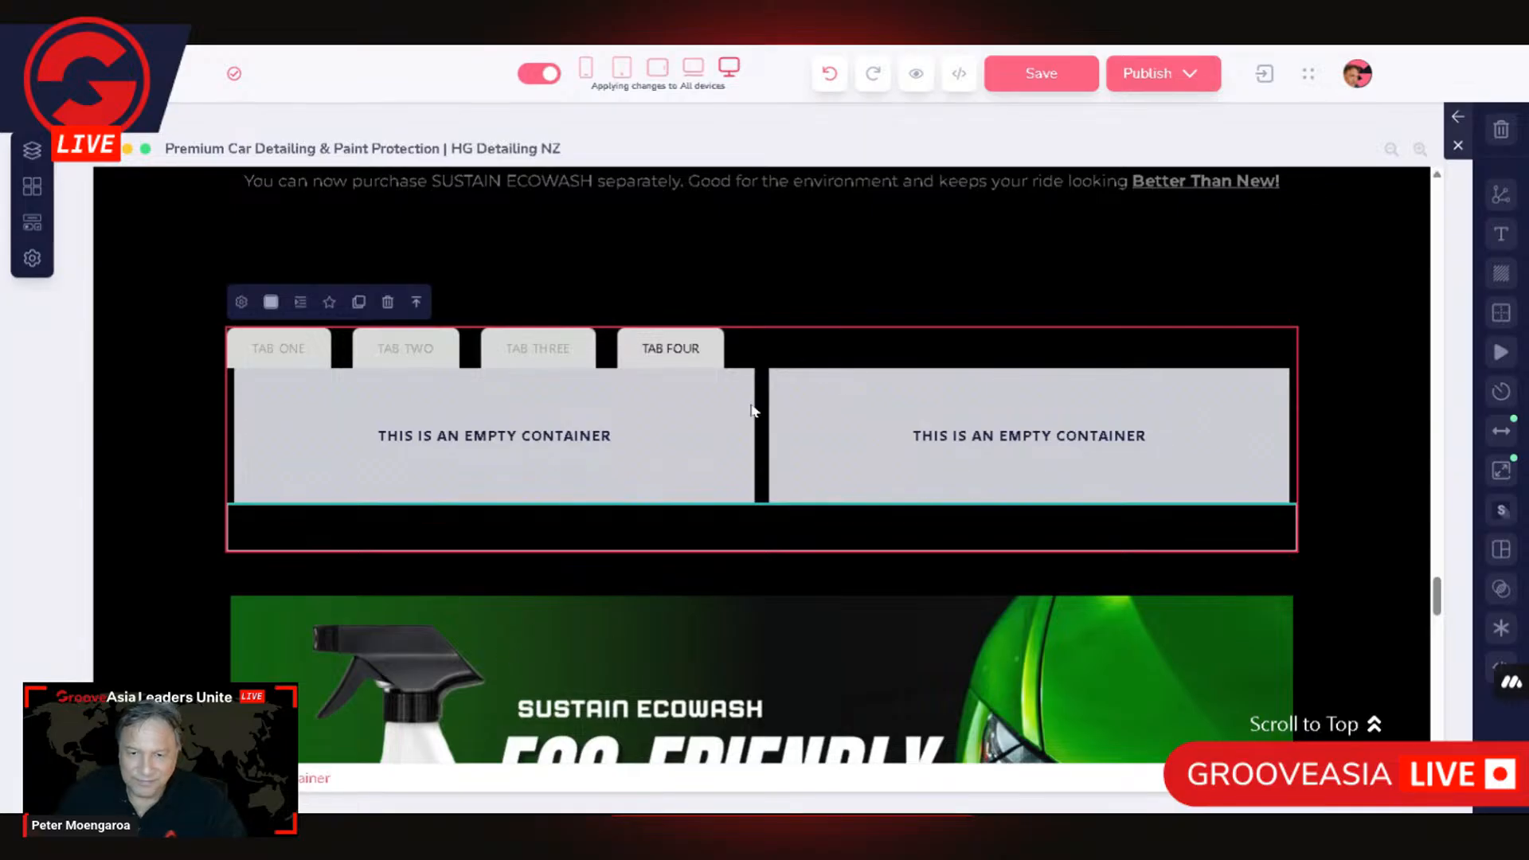
Step: Delete the empty 2 Columns layout between the tab heads and the tabs-content area
click(653, 423)
click(660, 339)
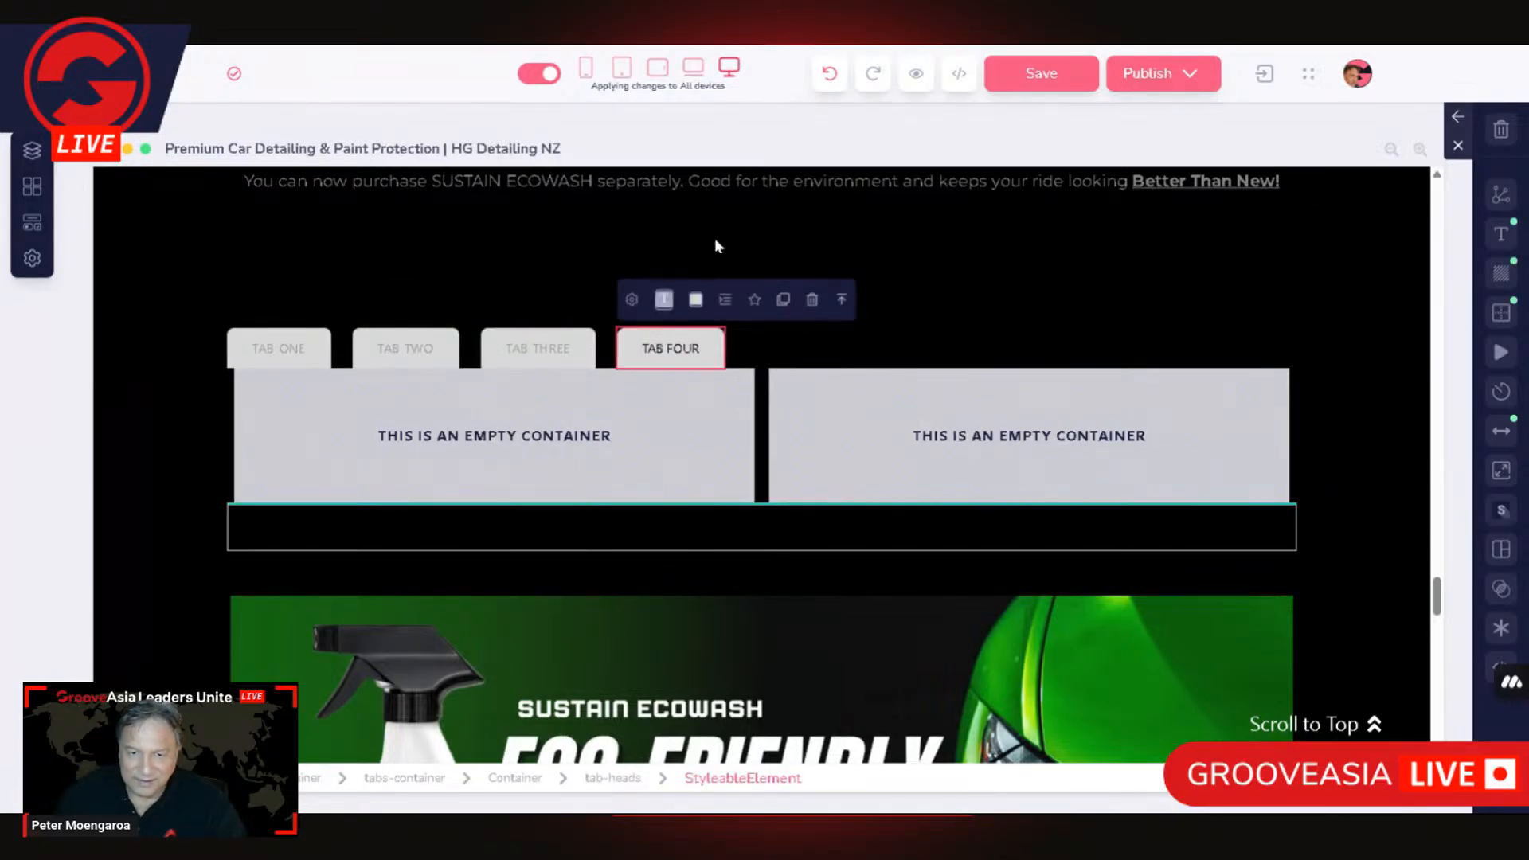
click(281, 423)
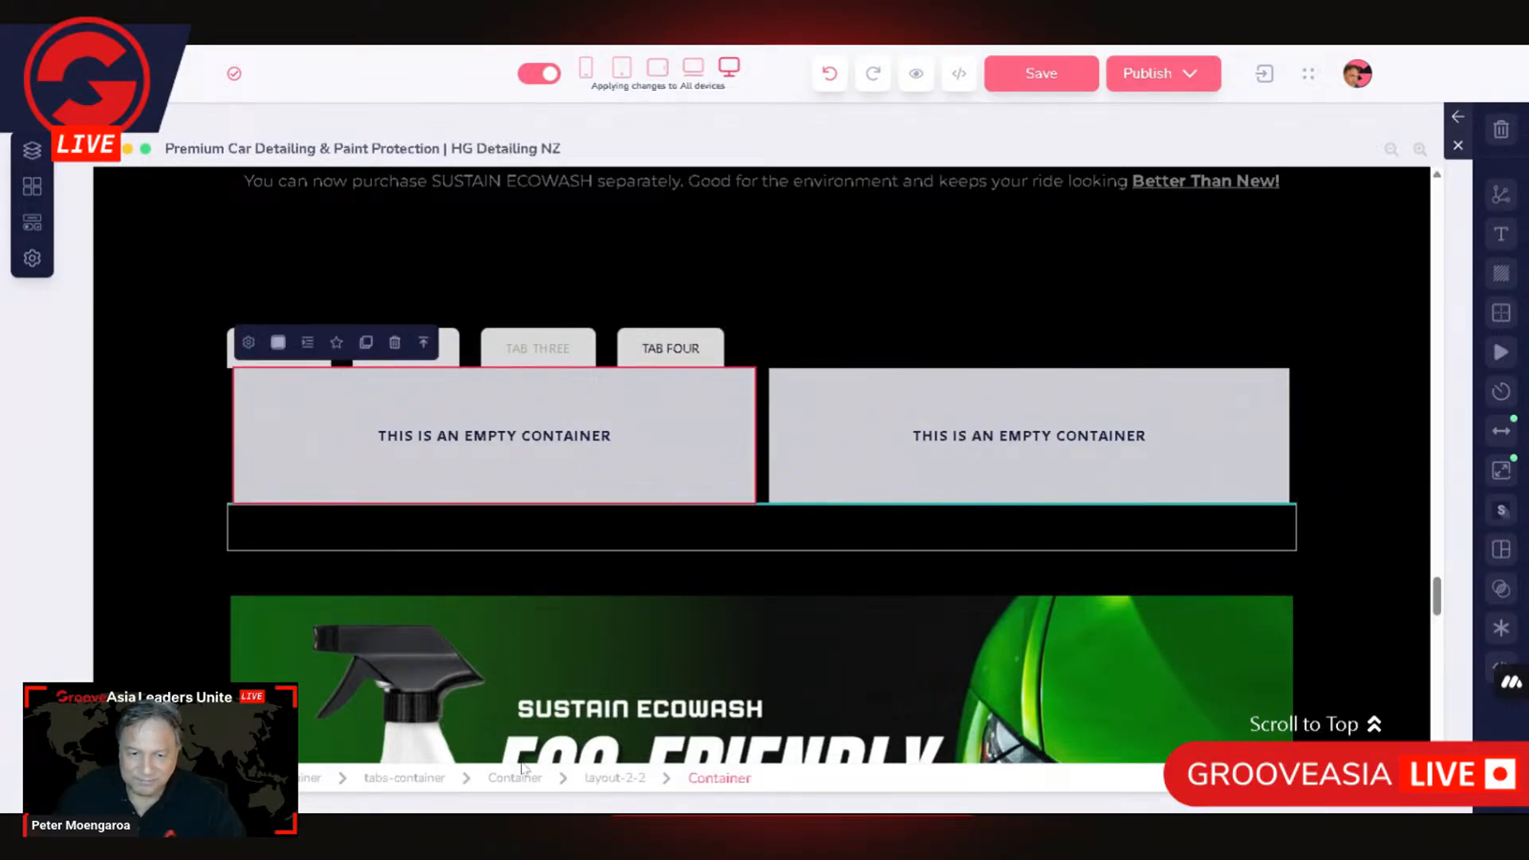
click(617, 778)
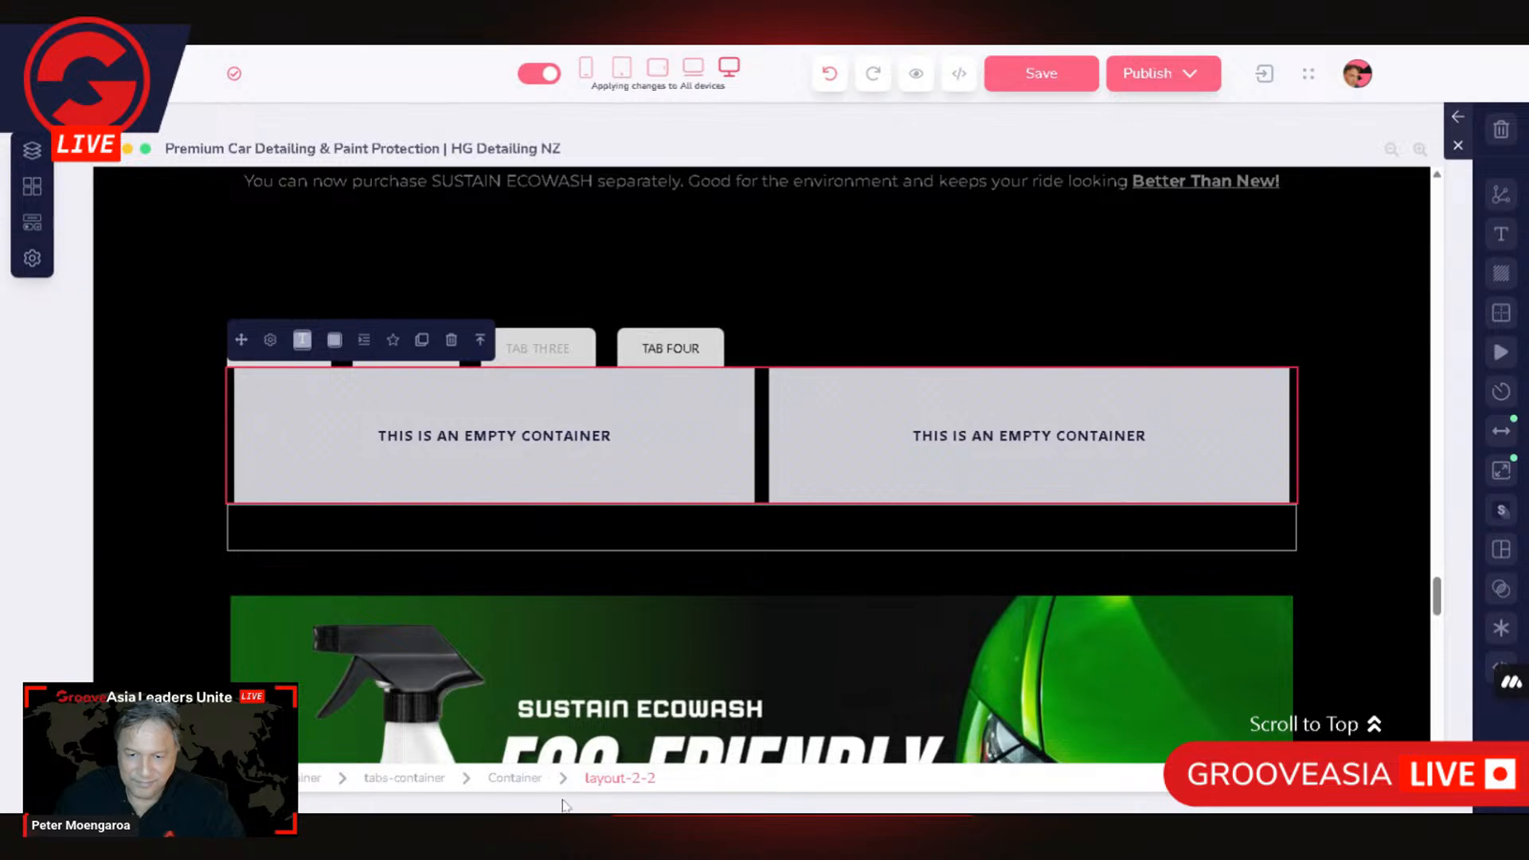
click(517, 779)
click(474, 469)
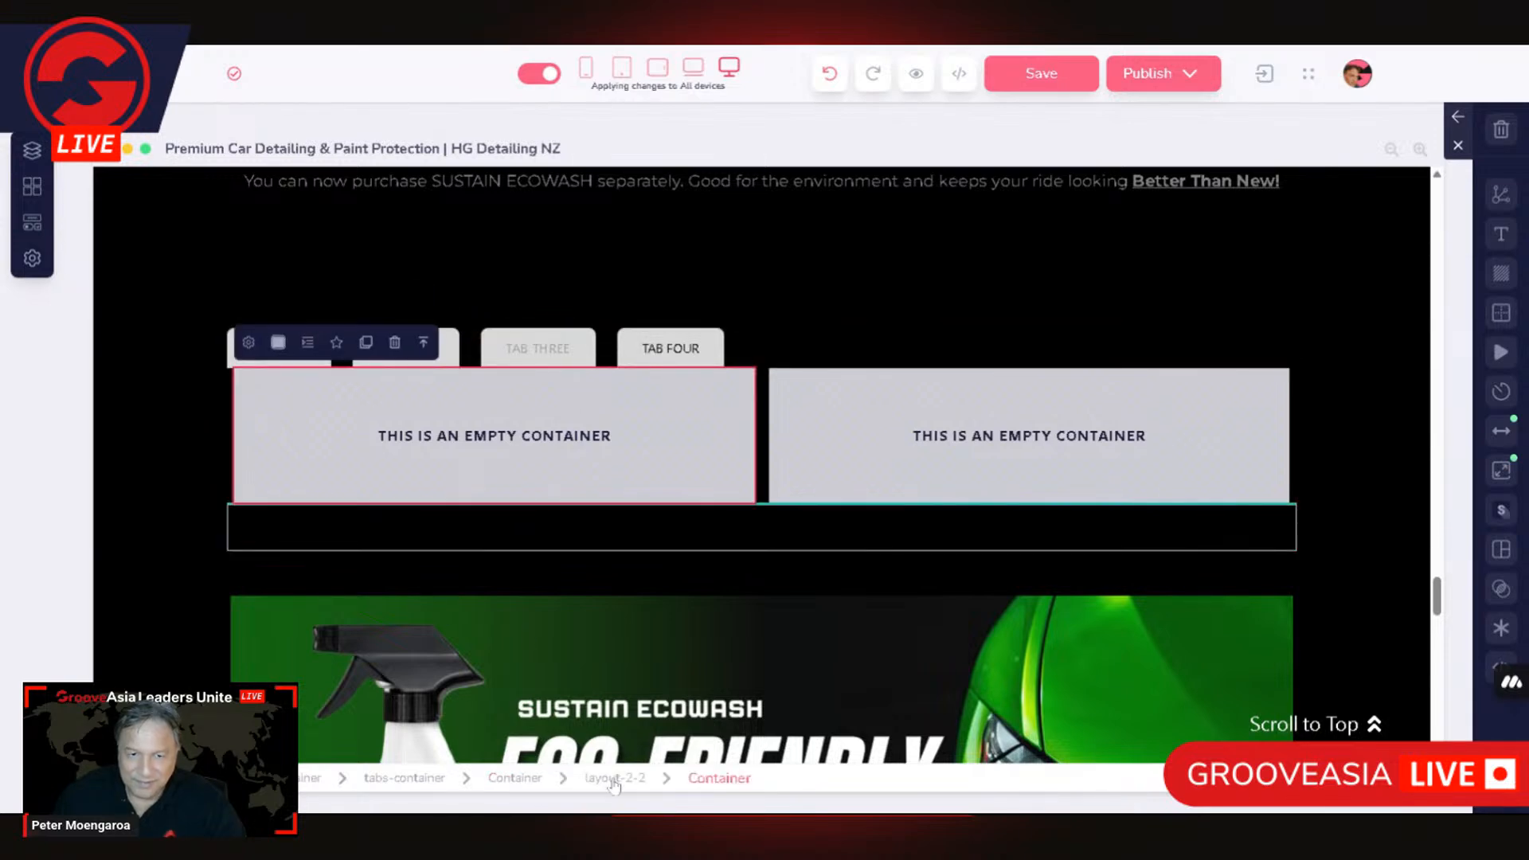
click(614, 778)
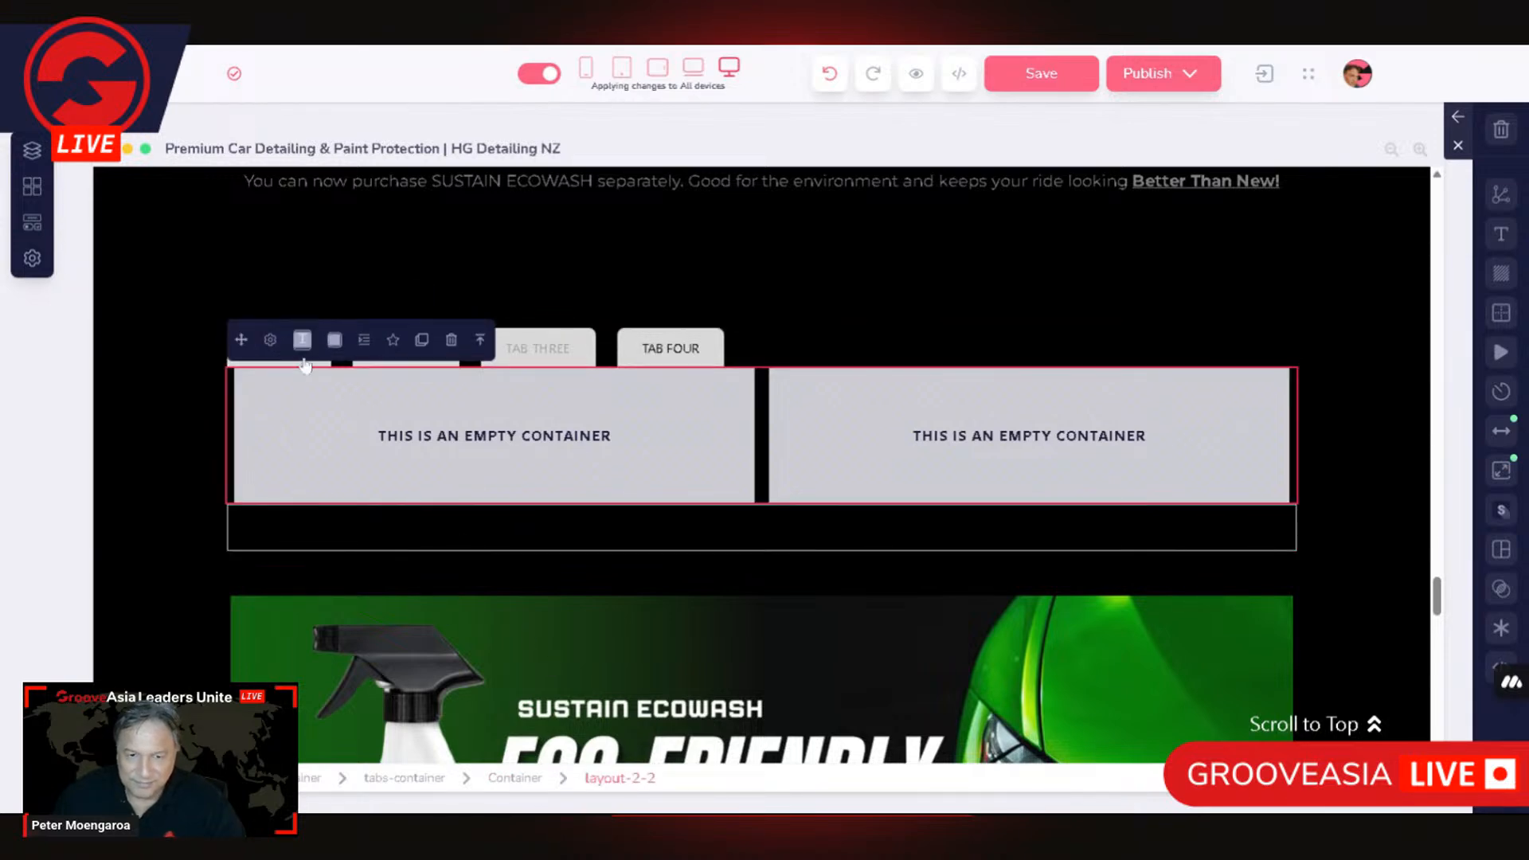
click(452, 341)
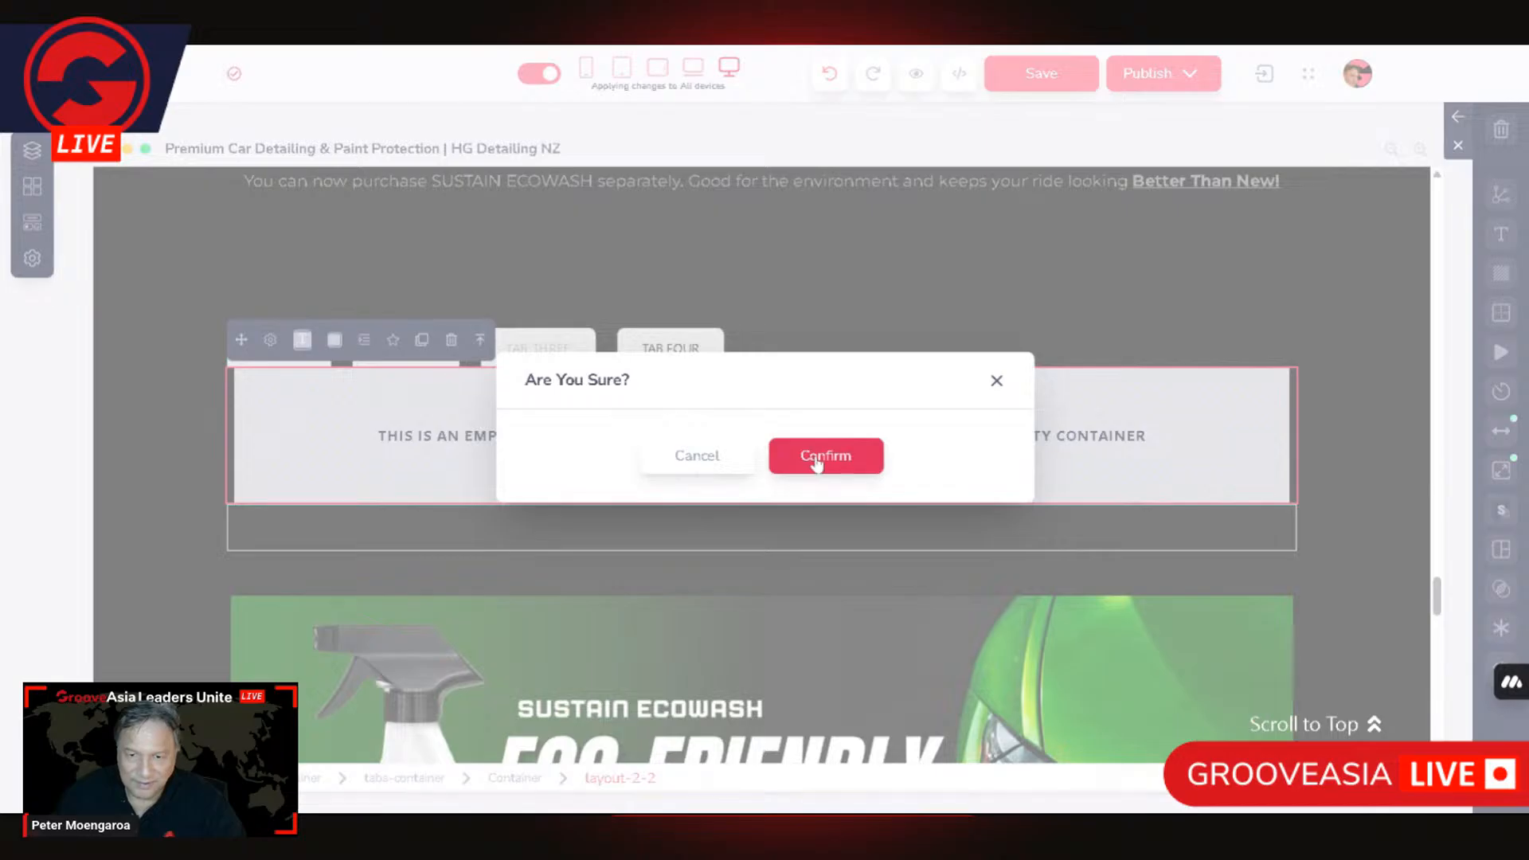
click(822, 455)
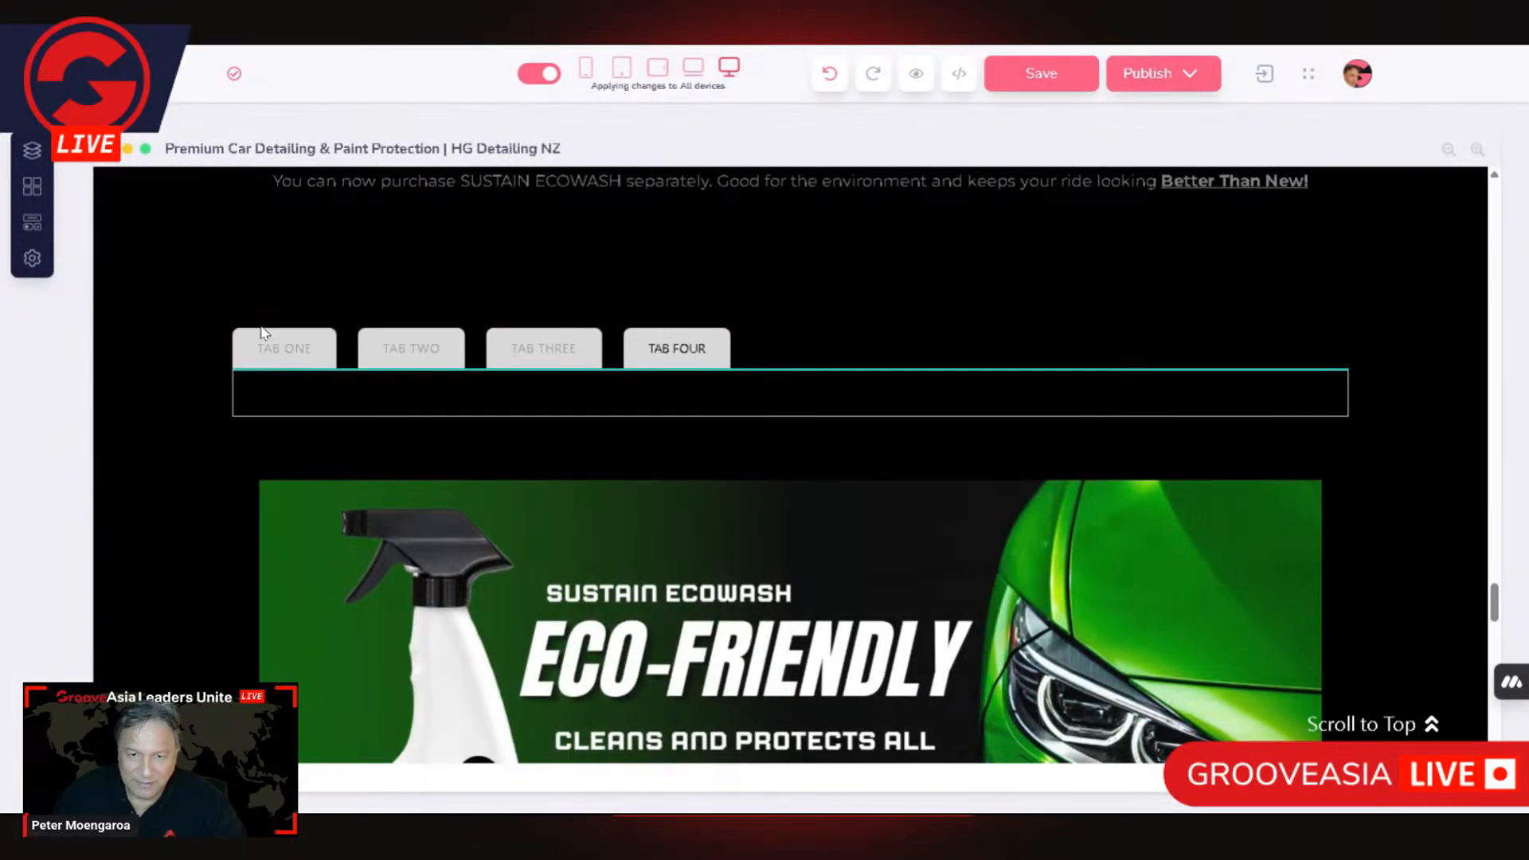
Step: Remove TAB FOUR from the Tab-Heads settings and apply the update
click(241, 346)
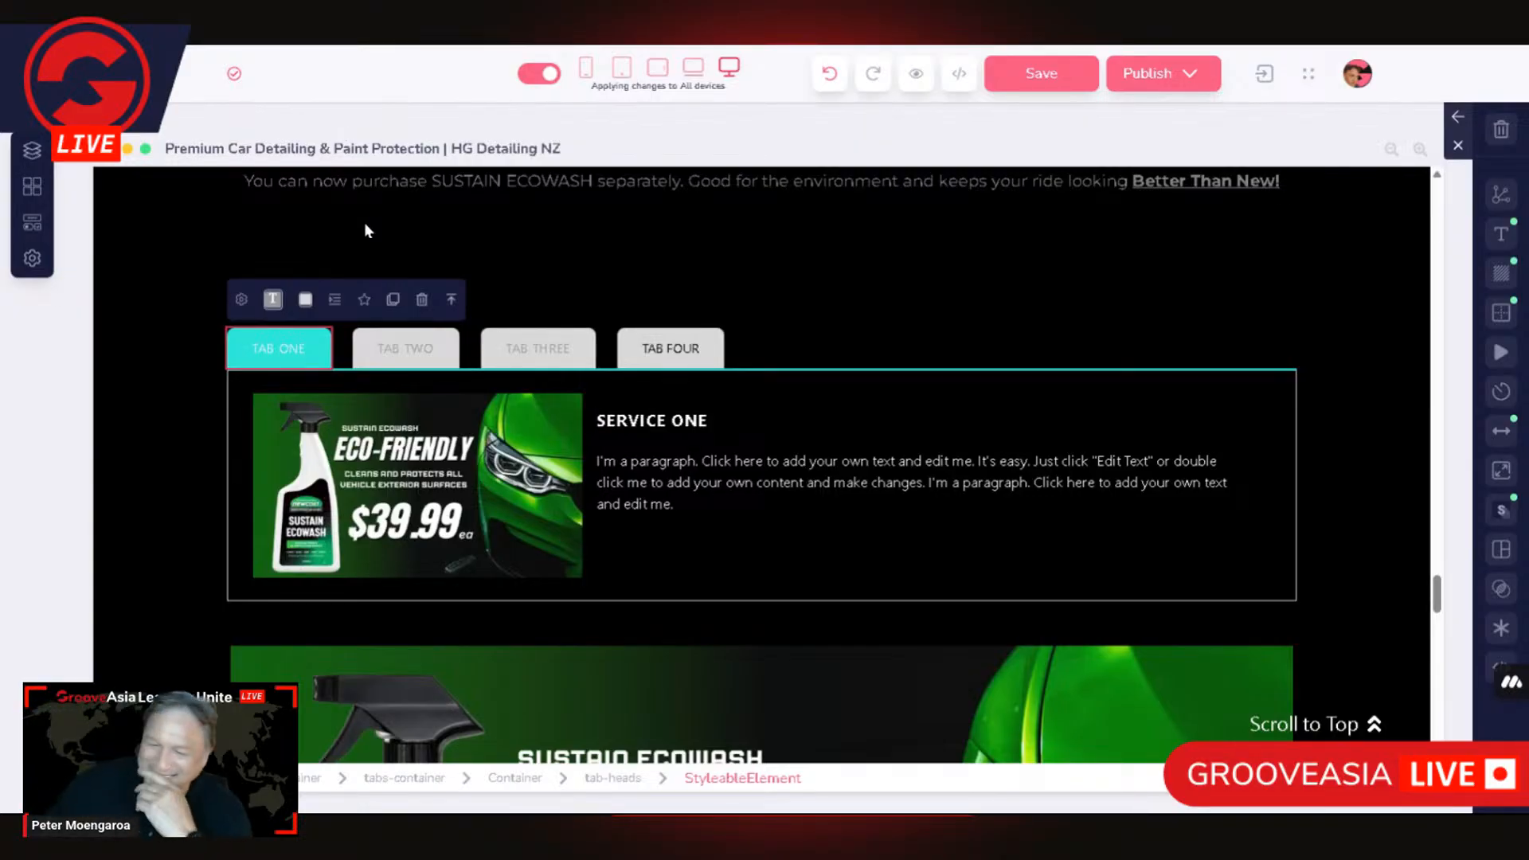
click(450, 300)
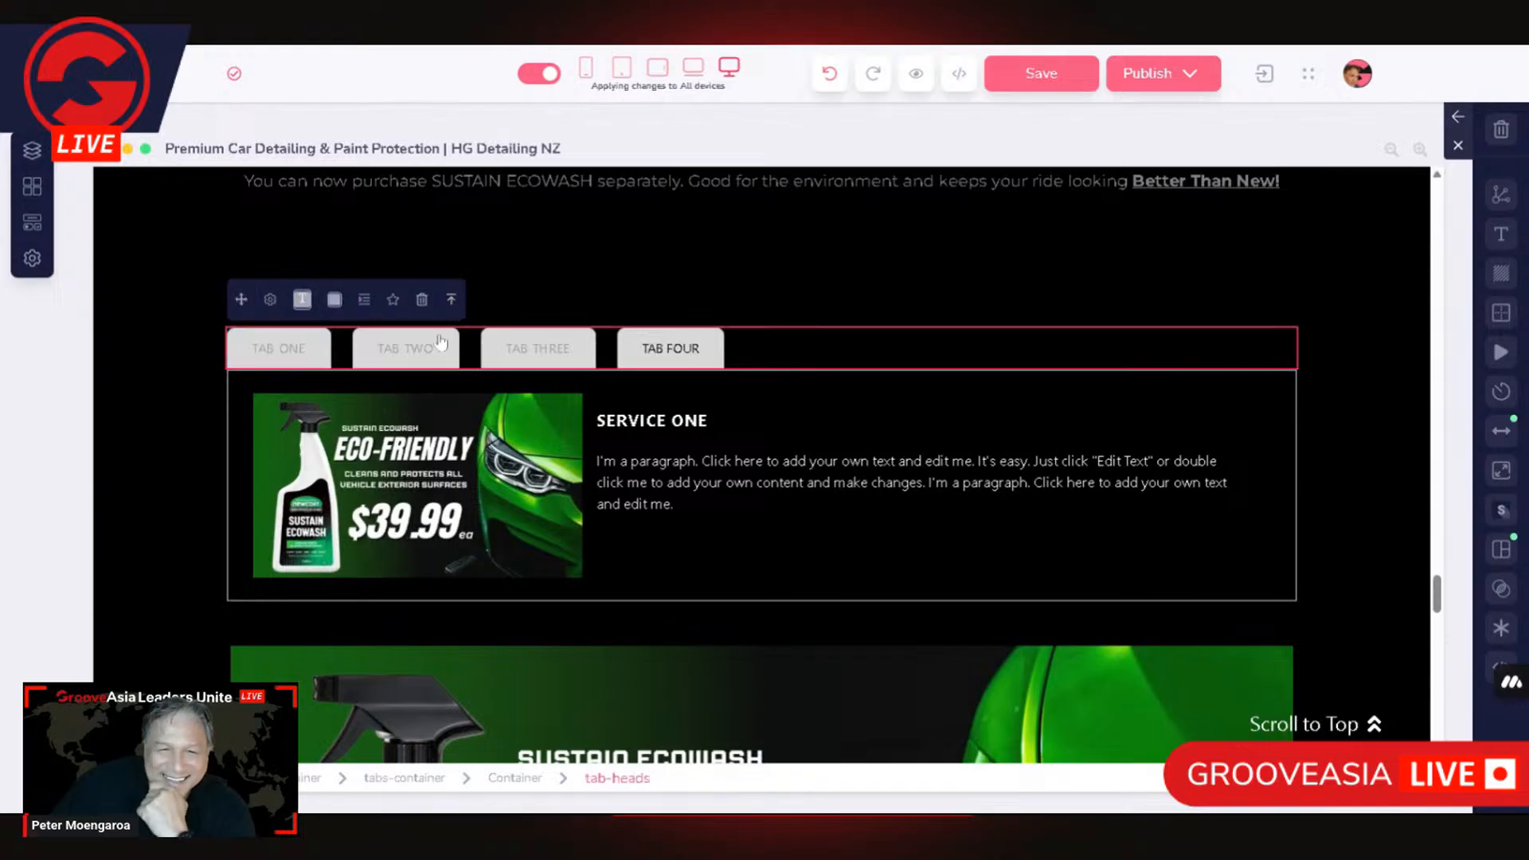
click(272, 303)
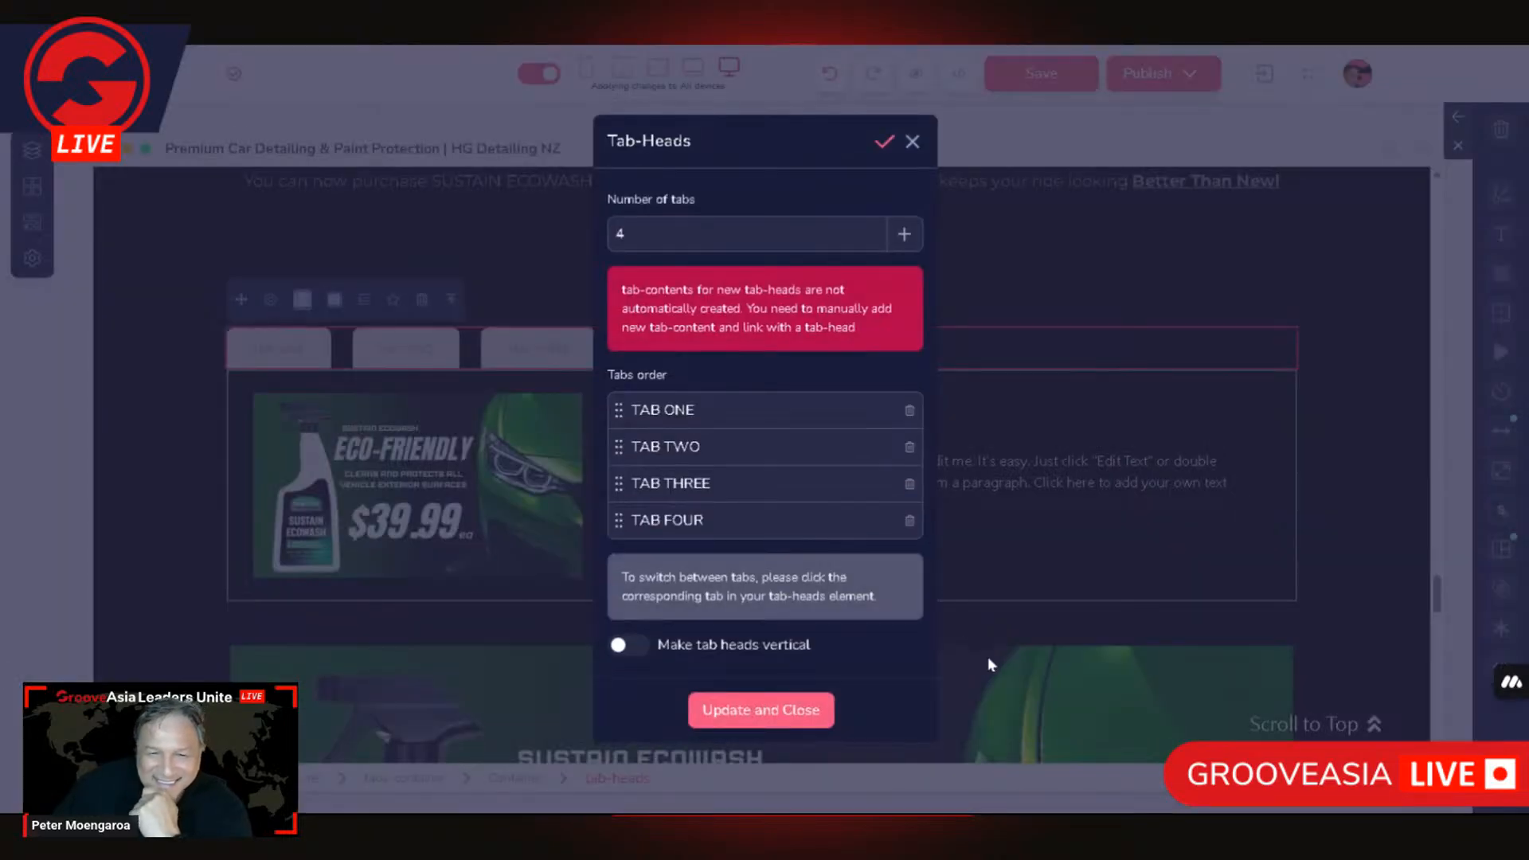
click(910, 520)
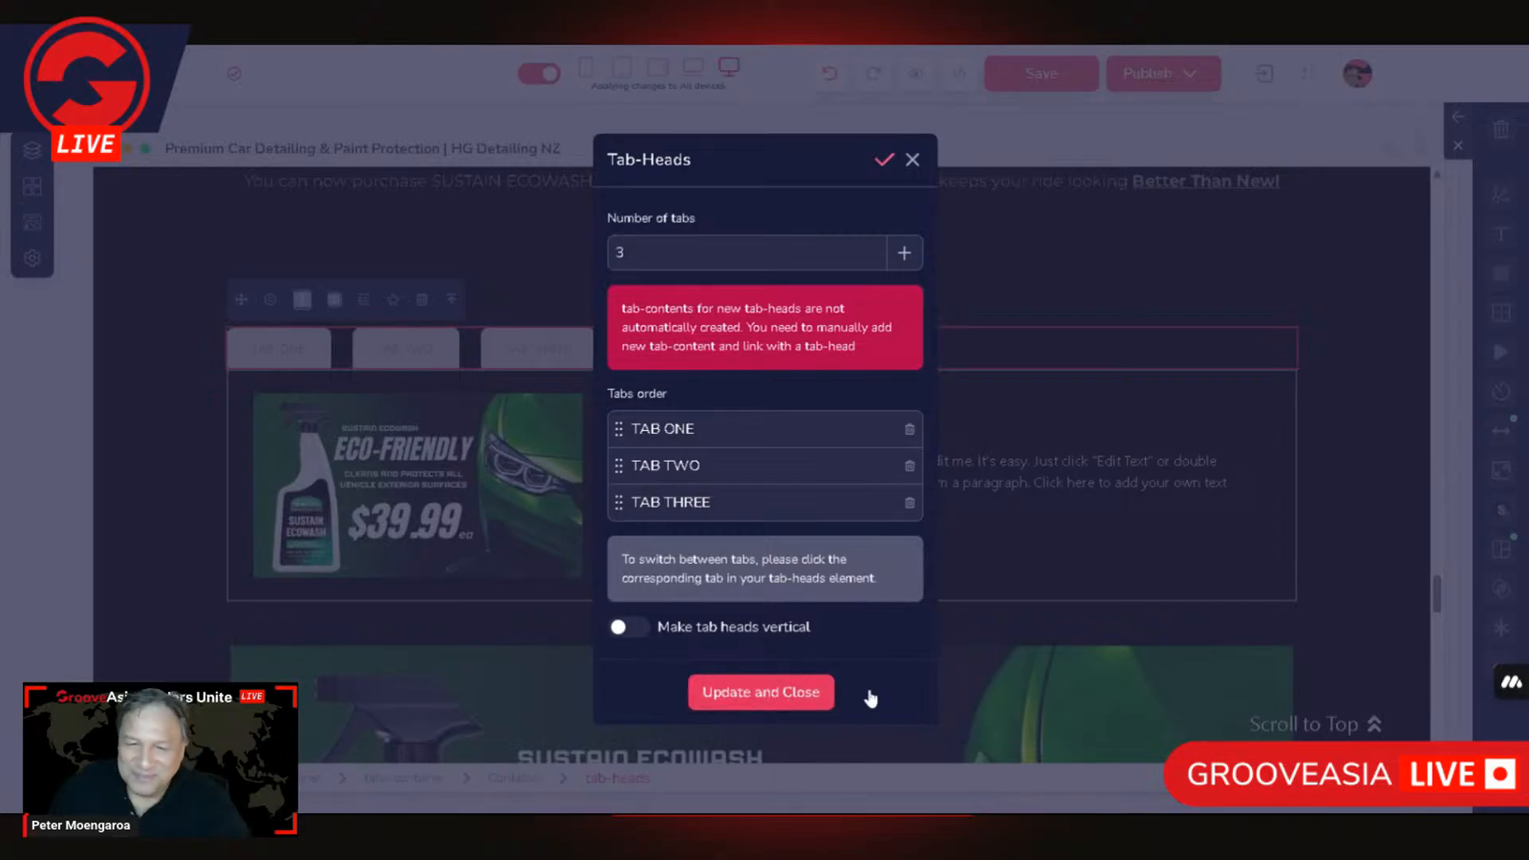
click(789, 694)
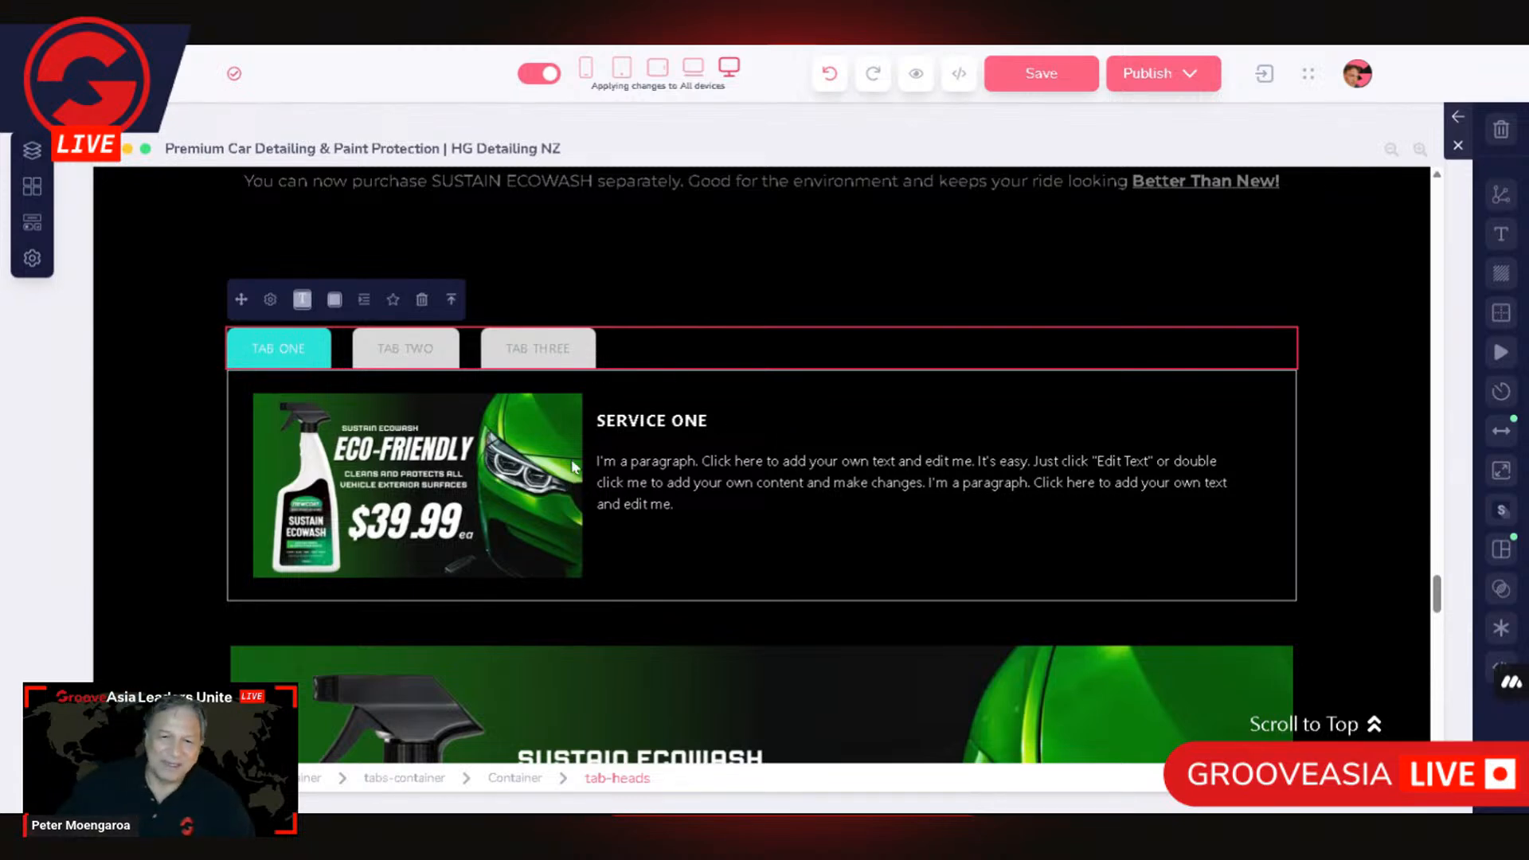
Step: Switch the Tabs block to TAB TWO and back to TAB ONE to check their contents
scroll(575, 474, up, 1)
click(398, 444)
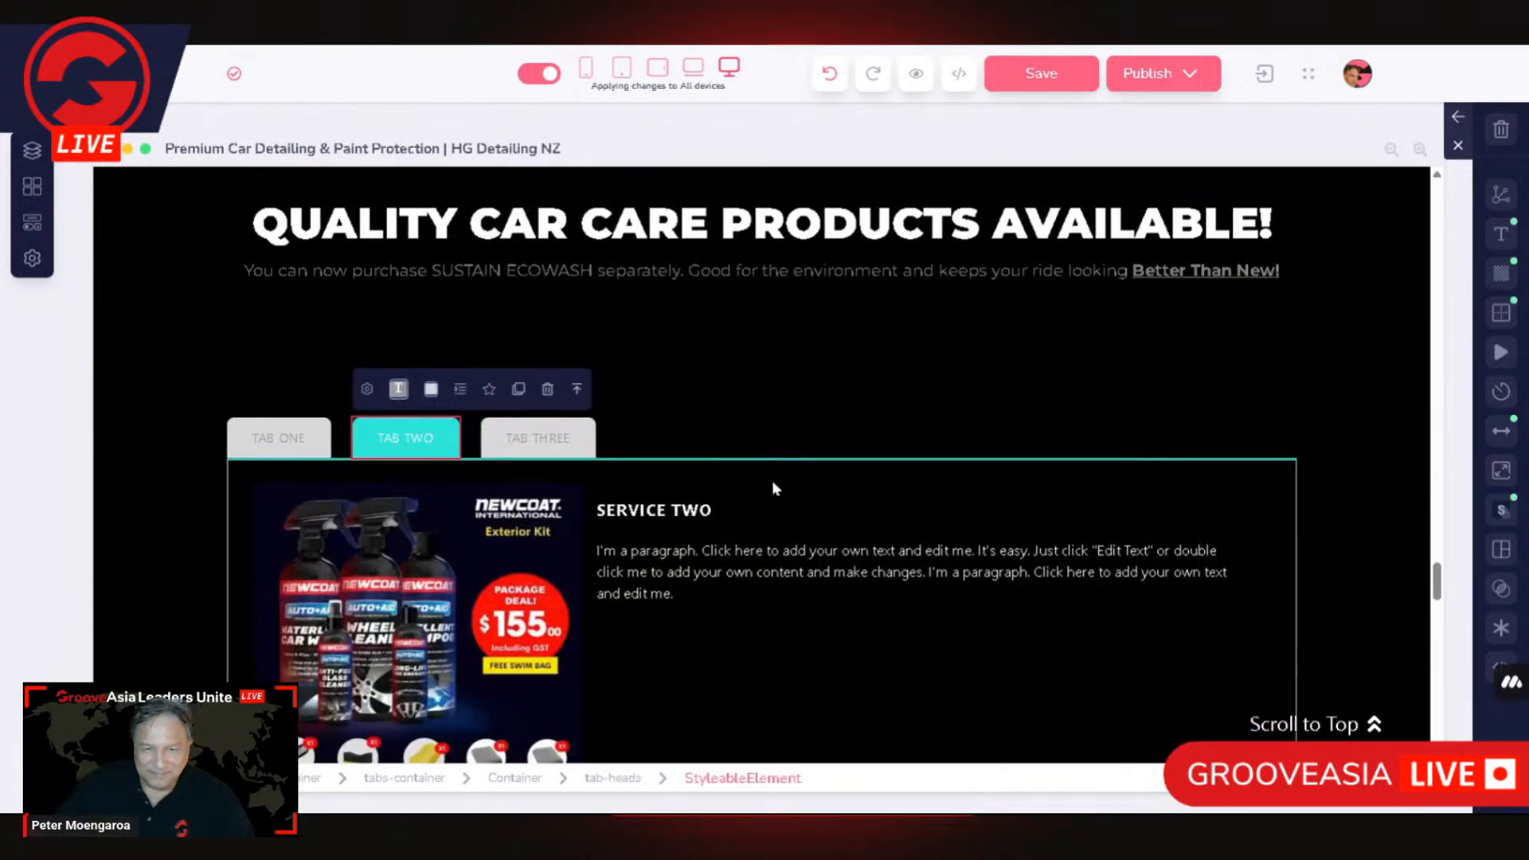
scroll(399, 500, down, 2)
click(278, 254)
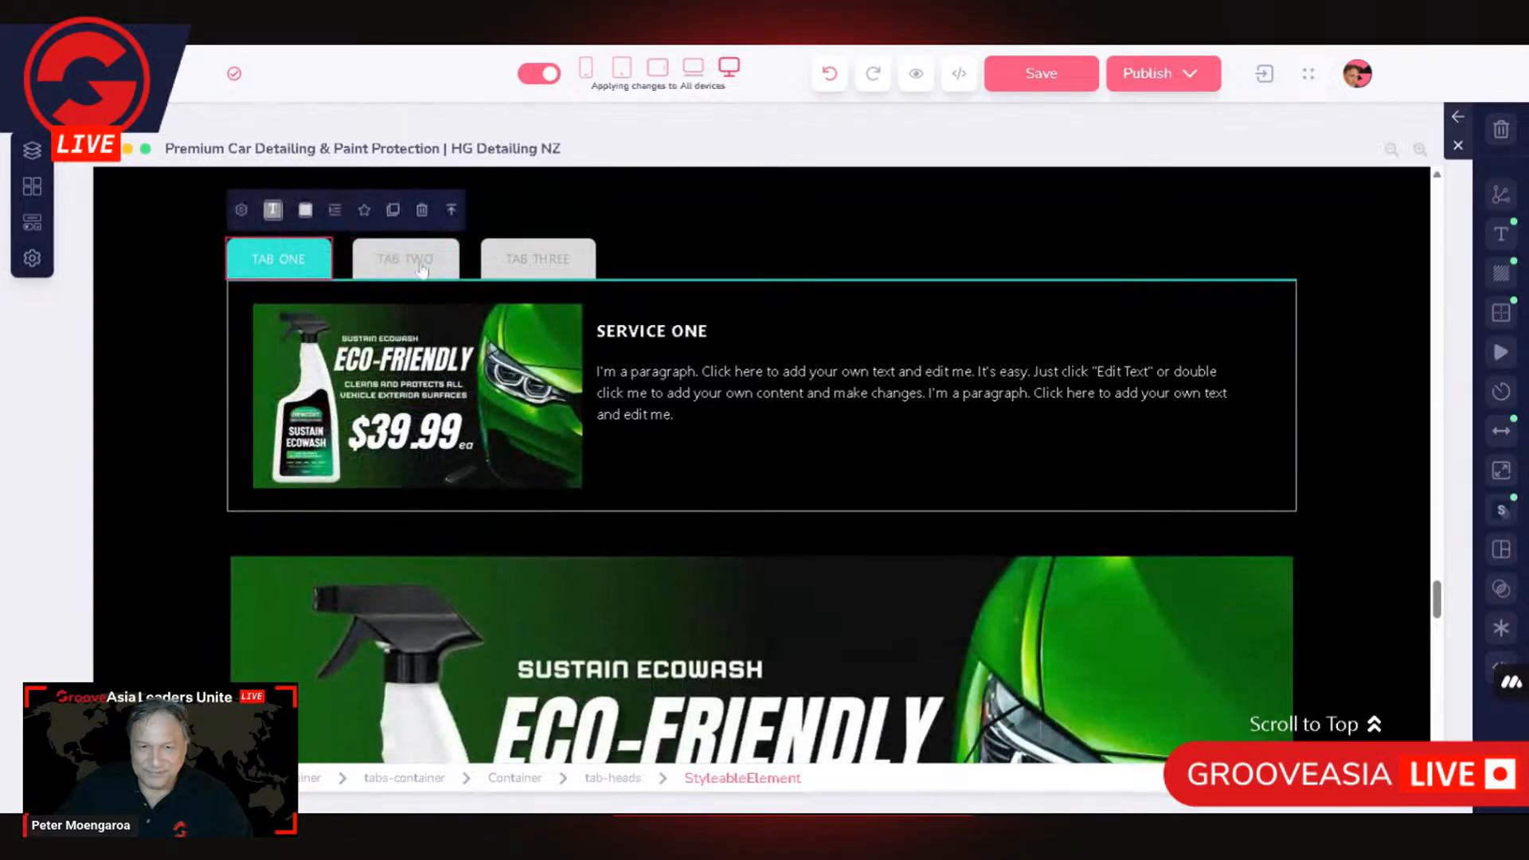
Step: Check TAB TWO and TAB THREE, and delete the duplicate SERVICE THREE row from TAB THREE's content
click(402, 269)
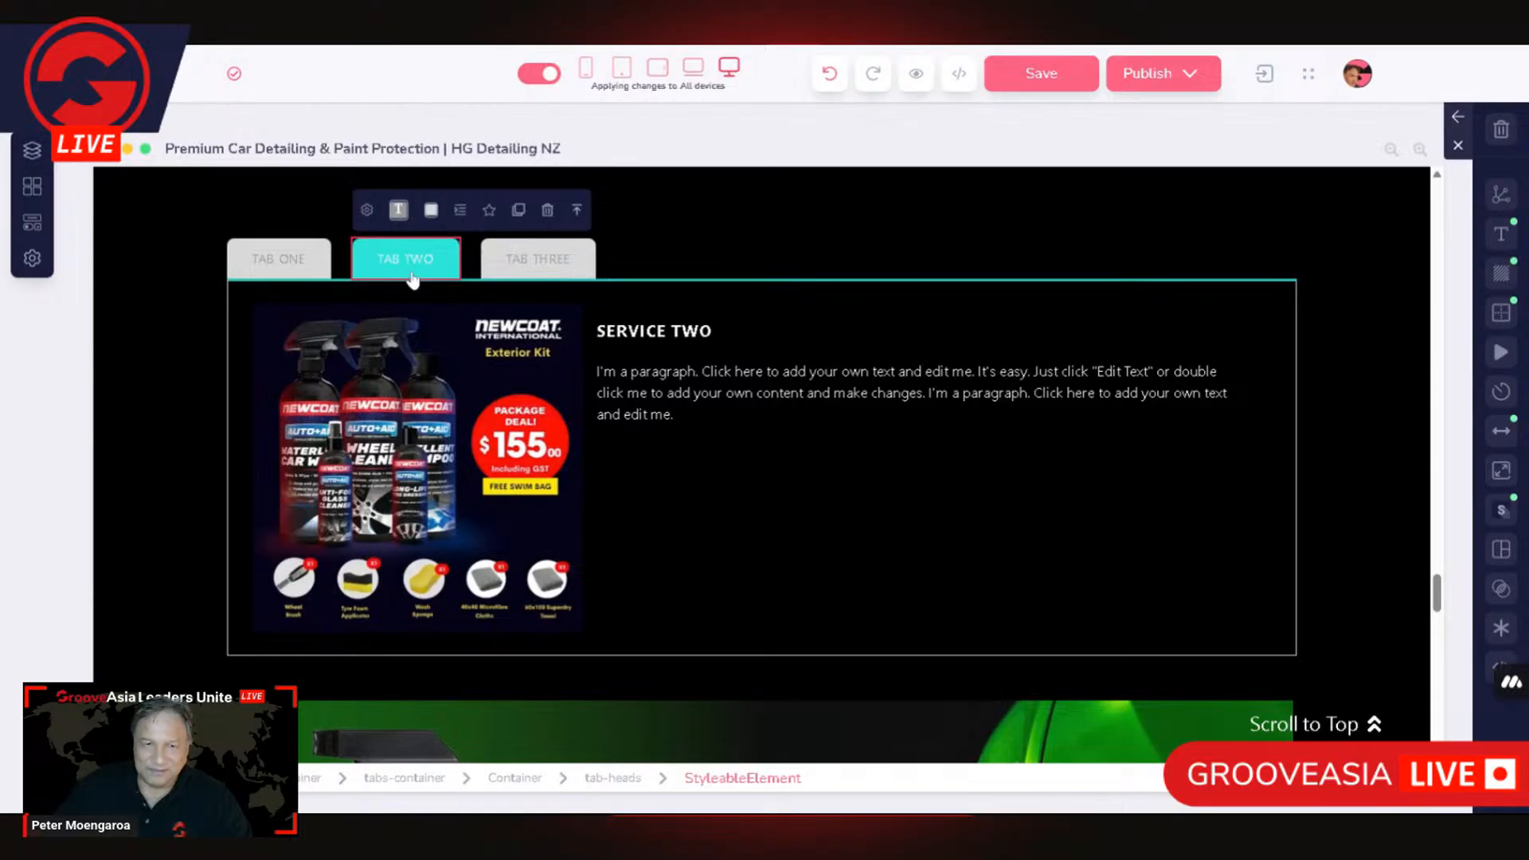
click(562, 273)
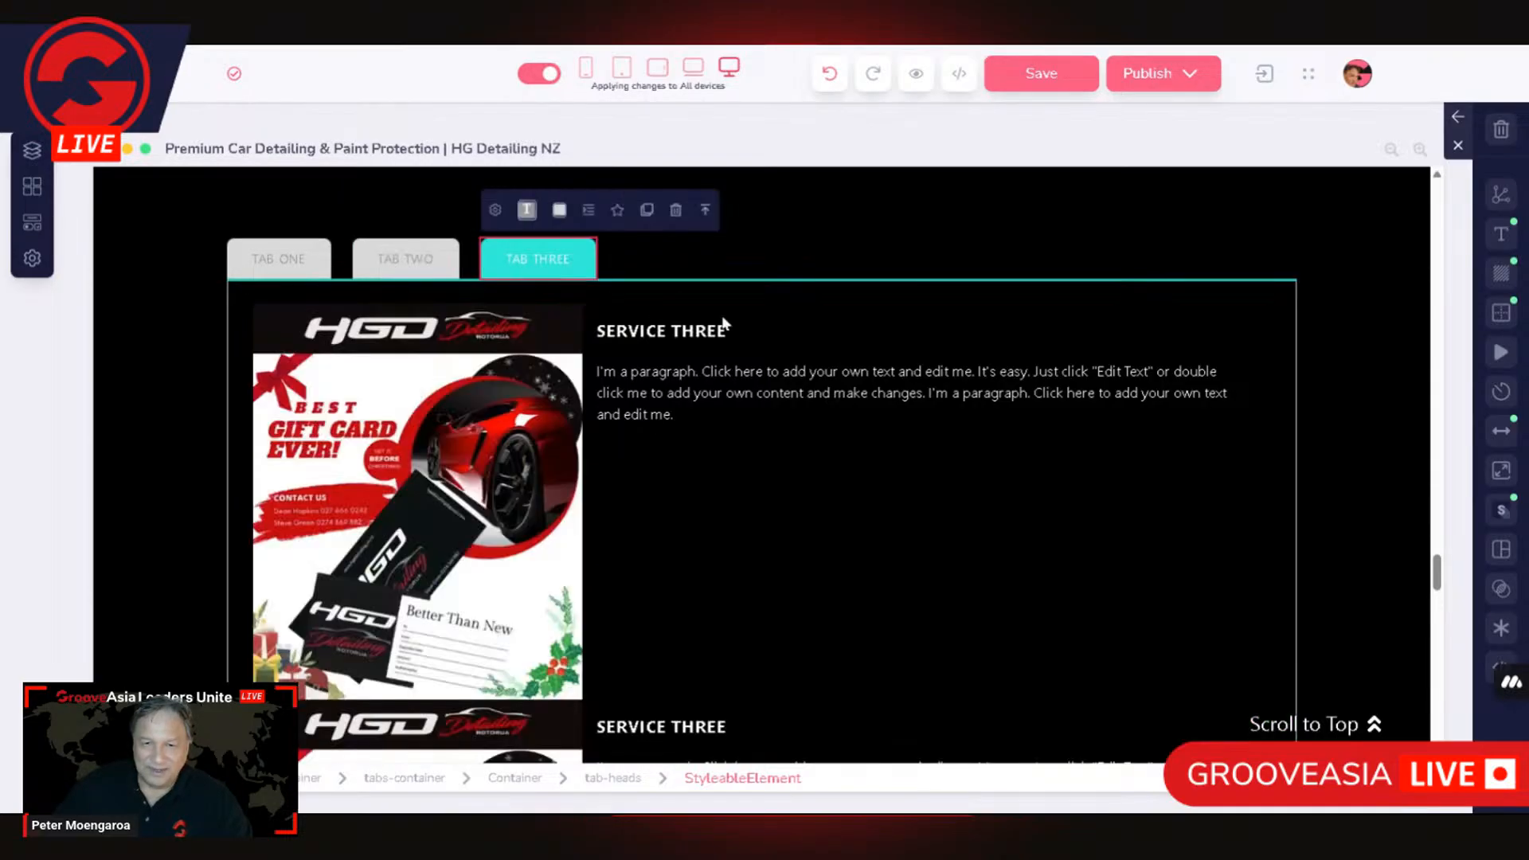
scroll(891, 454, down, 3)
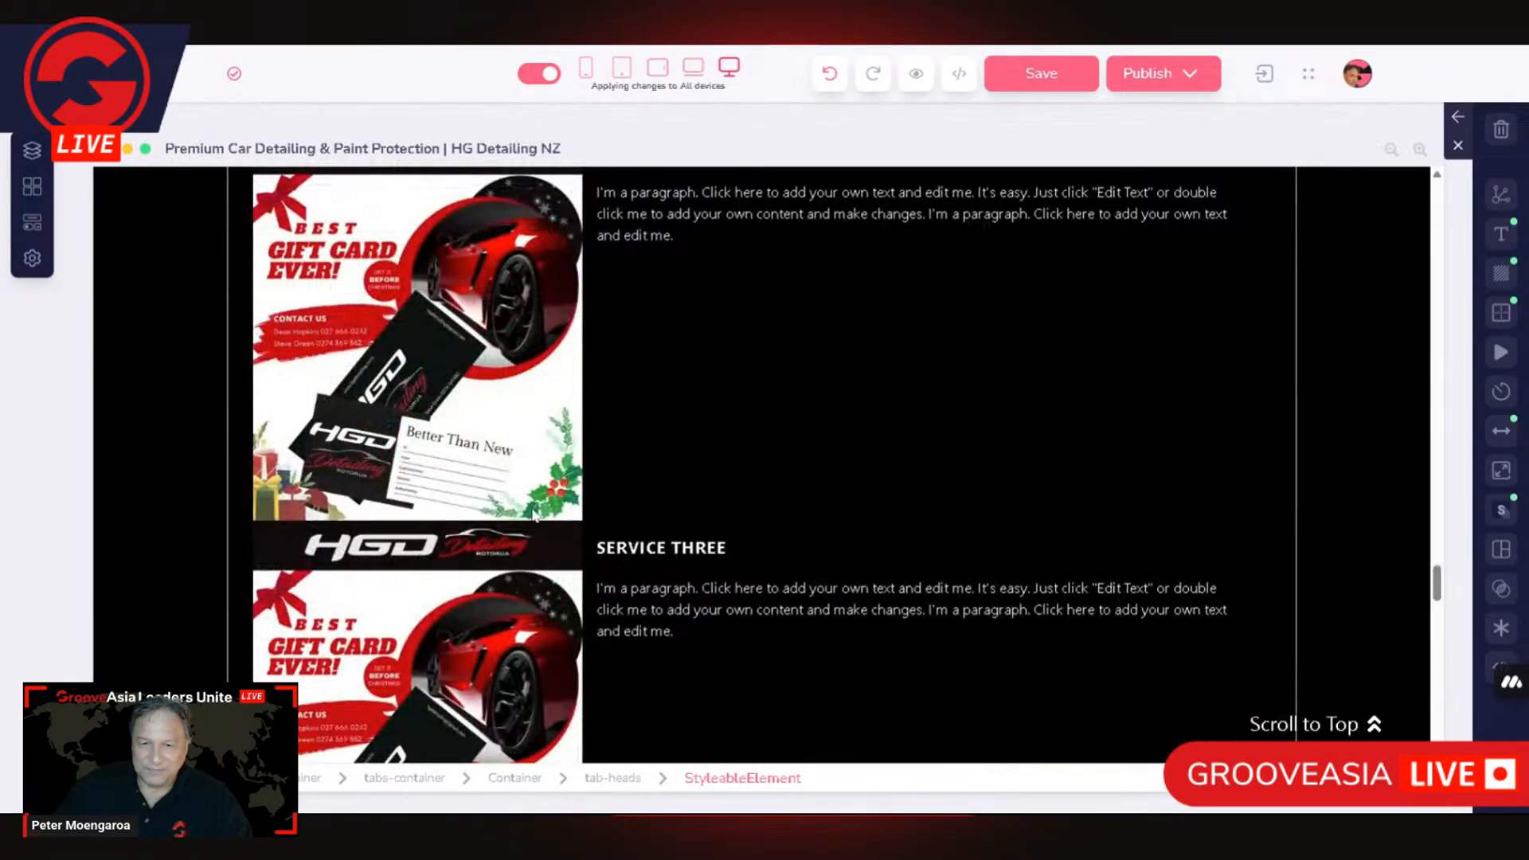
click(1064, 681)
scroll(771, 411, down, 4)
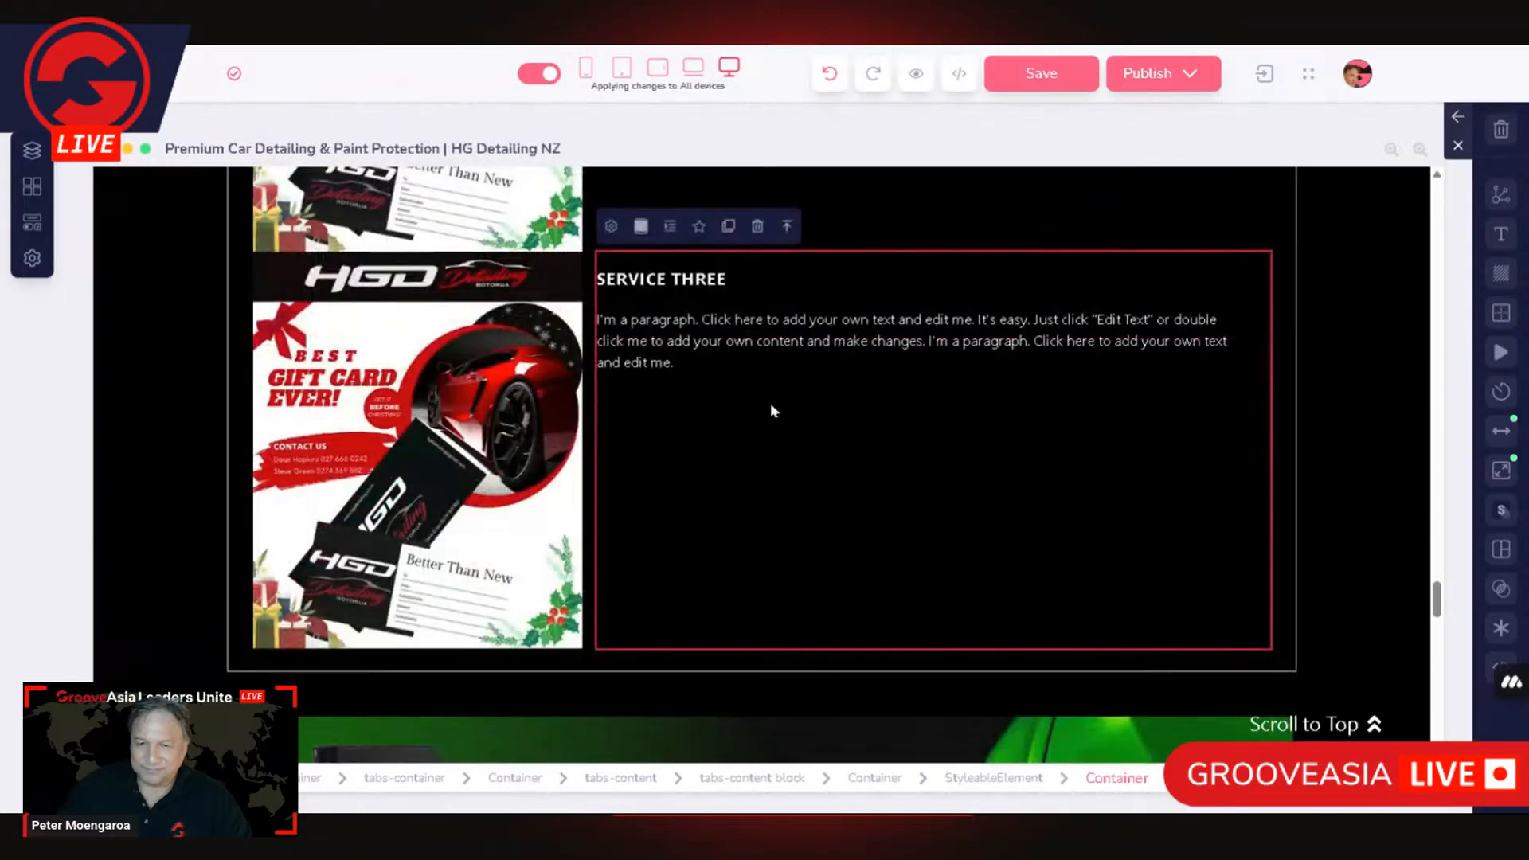
click(787, 226)
click(440, 225)
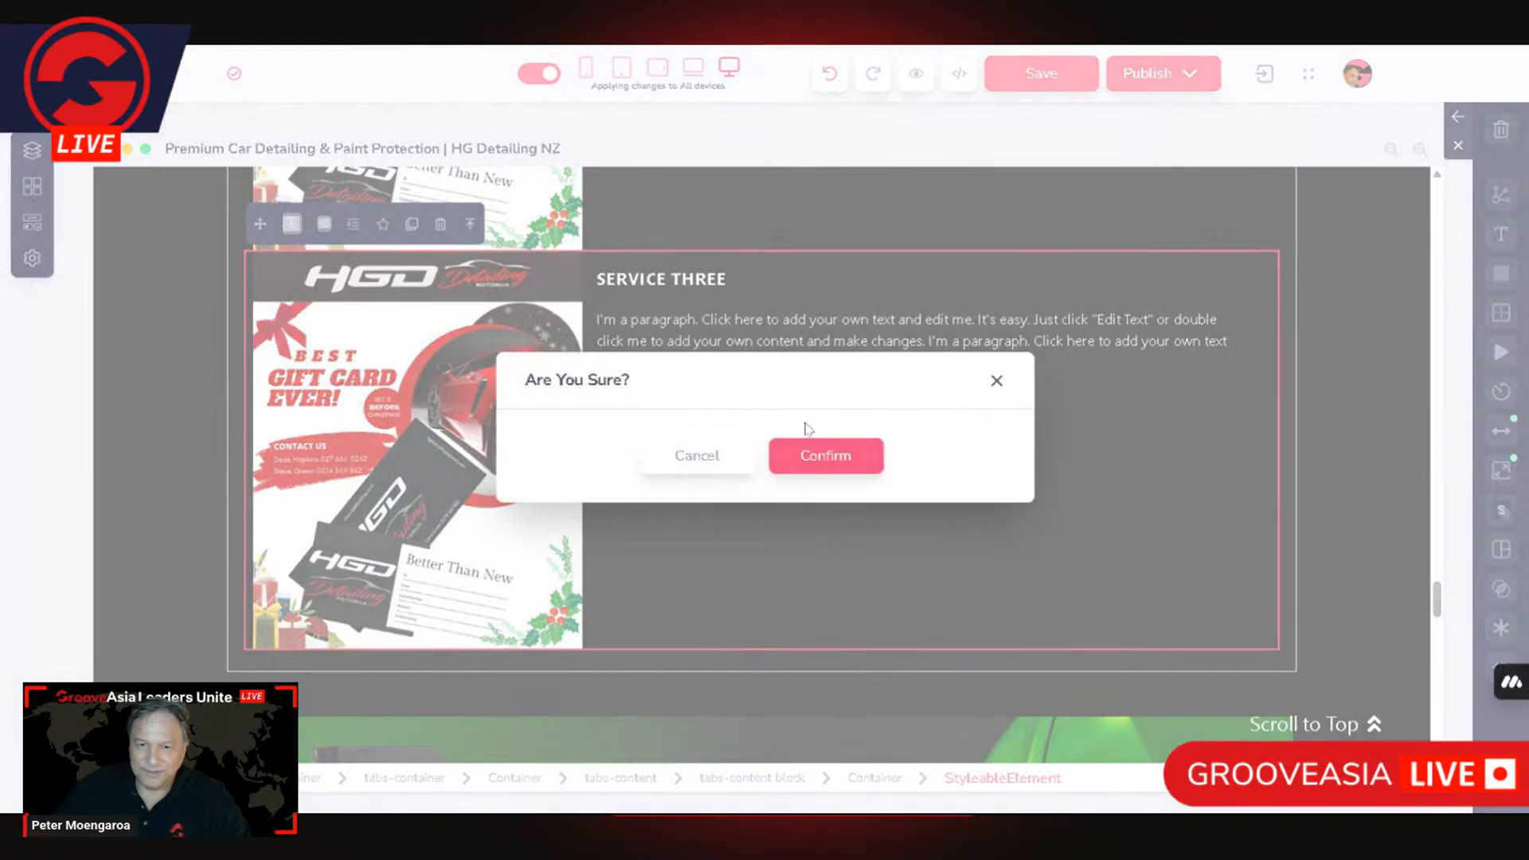
click(828, 454)
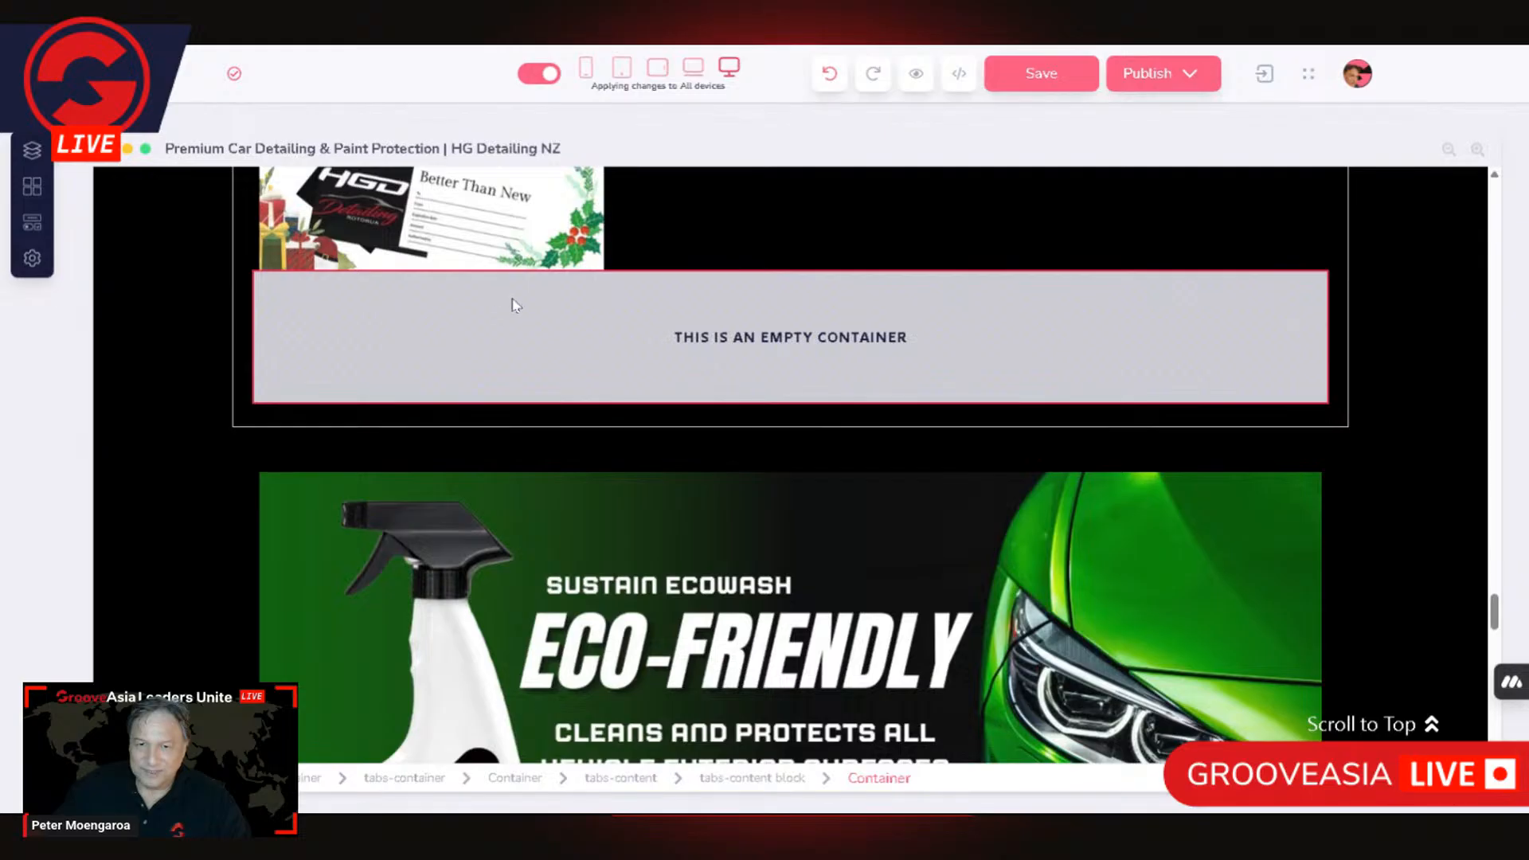
Step: Delete the leftover empty container beneath the SERVICE THREE content in TAB THREE
click(494, 294)
click(406, 226)
click(843, 466)
Step: Review the remaining SERVICE THREE content in TAB THREE and its spacing above the Eco-Friendly banner
scroll(1153, 381, down, 10)
scroll(1151, 376, up, 3)
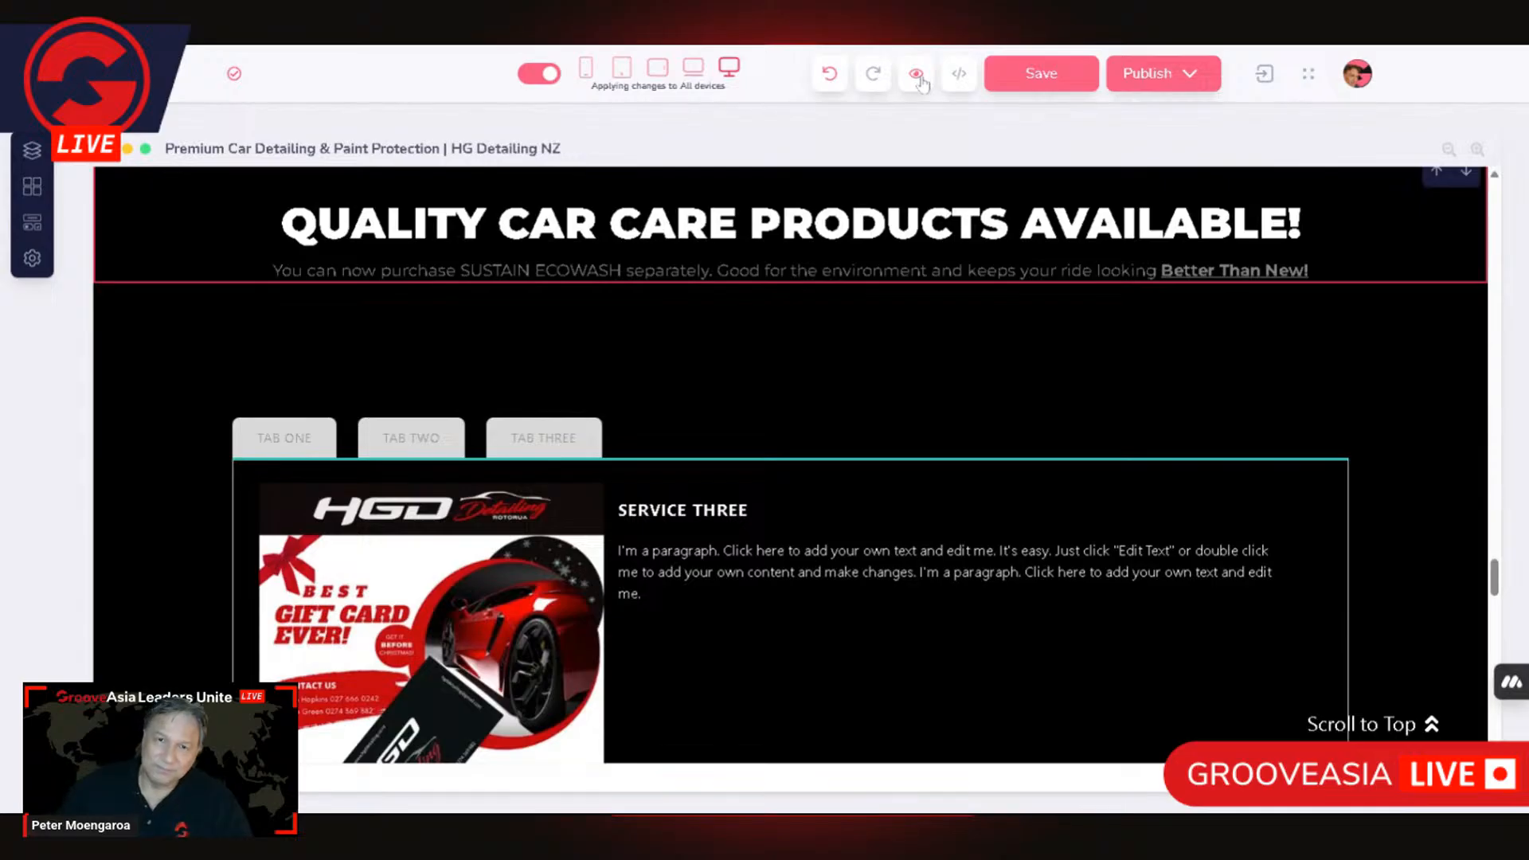
scroll(662, 602, down, 5)
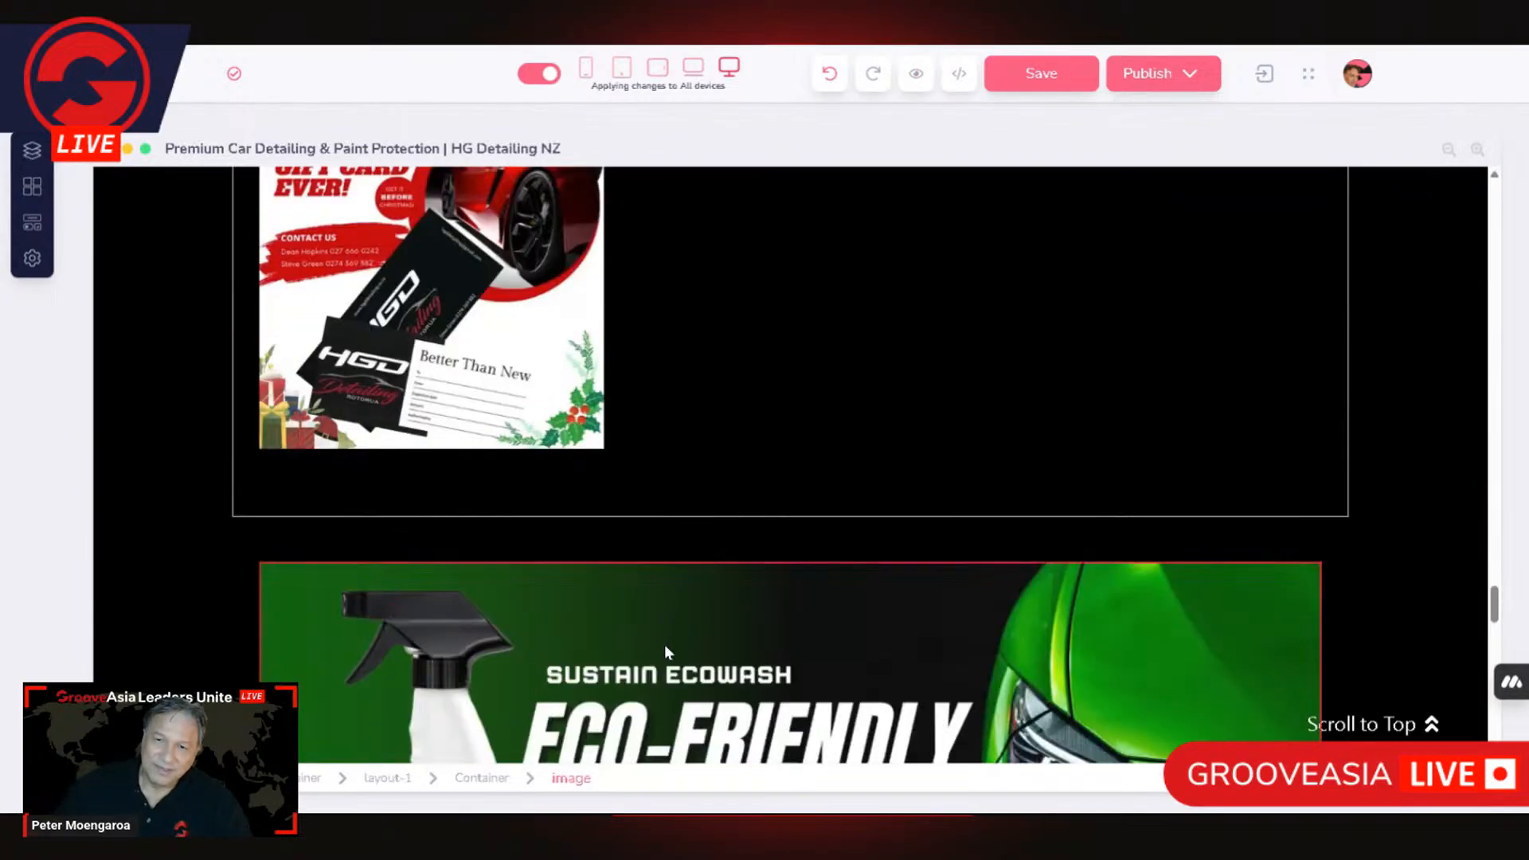
scroll(662, 646, up, 2)
scroll(663, 647, up, 2)
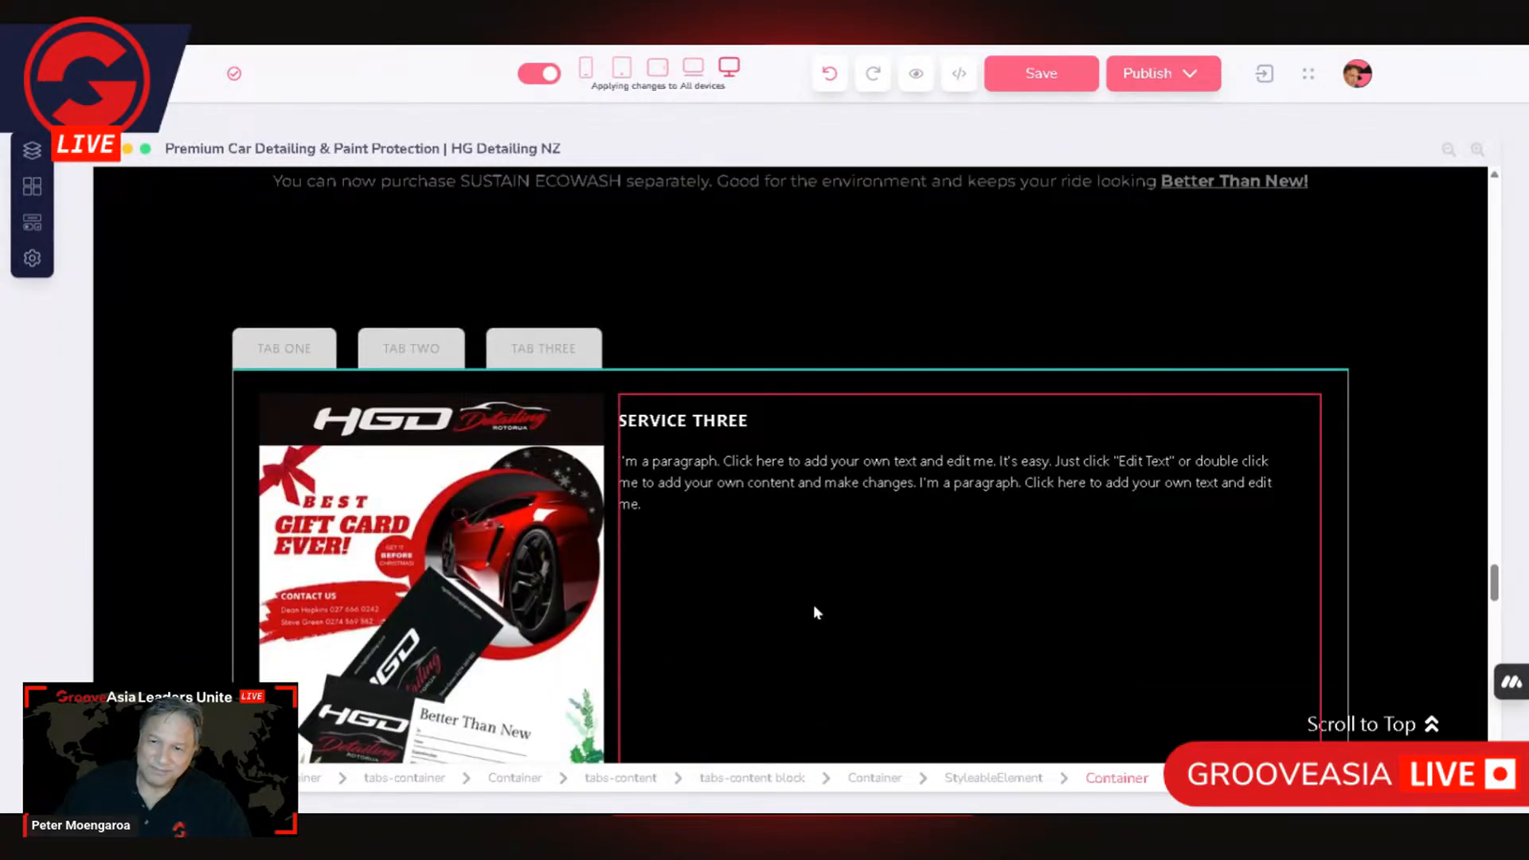
scroll(814, 611, down, 4)
scroll(812, 610, up, 2)
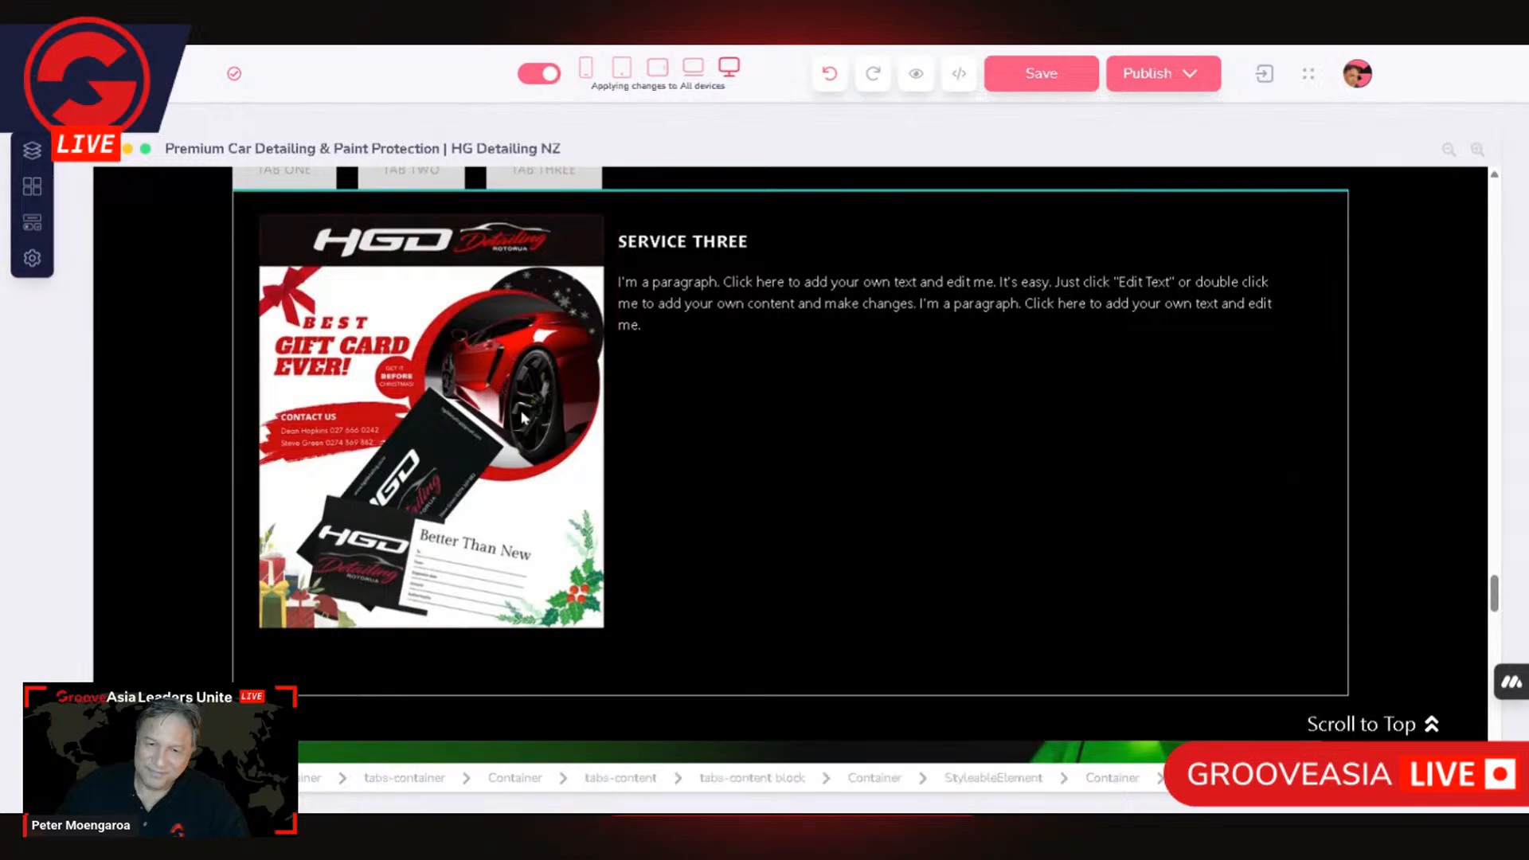
scroll(719, 450, up, 2)
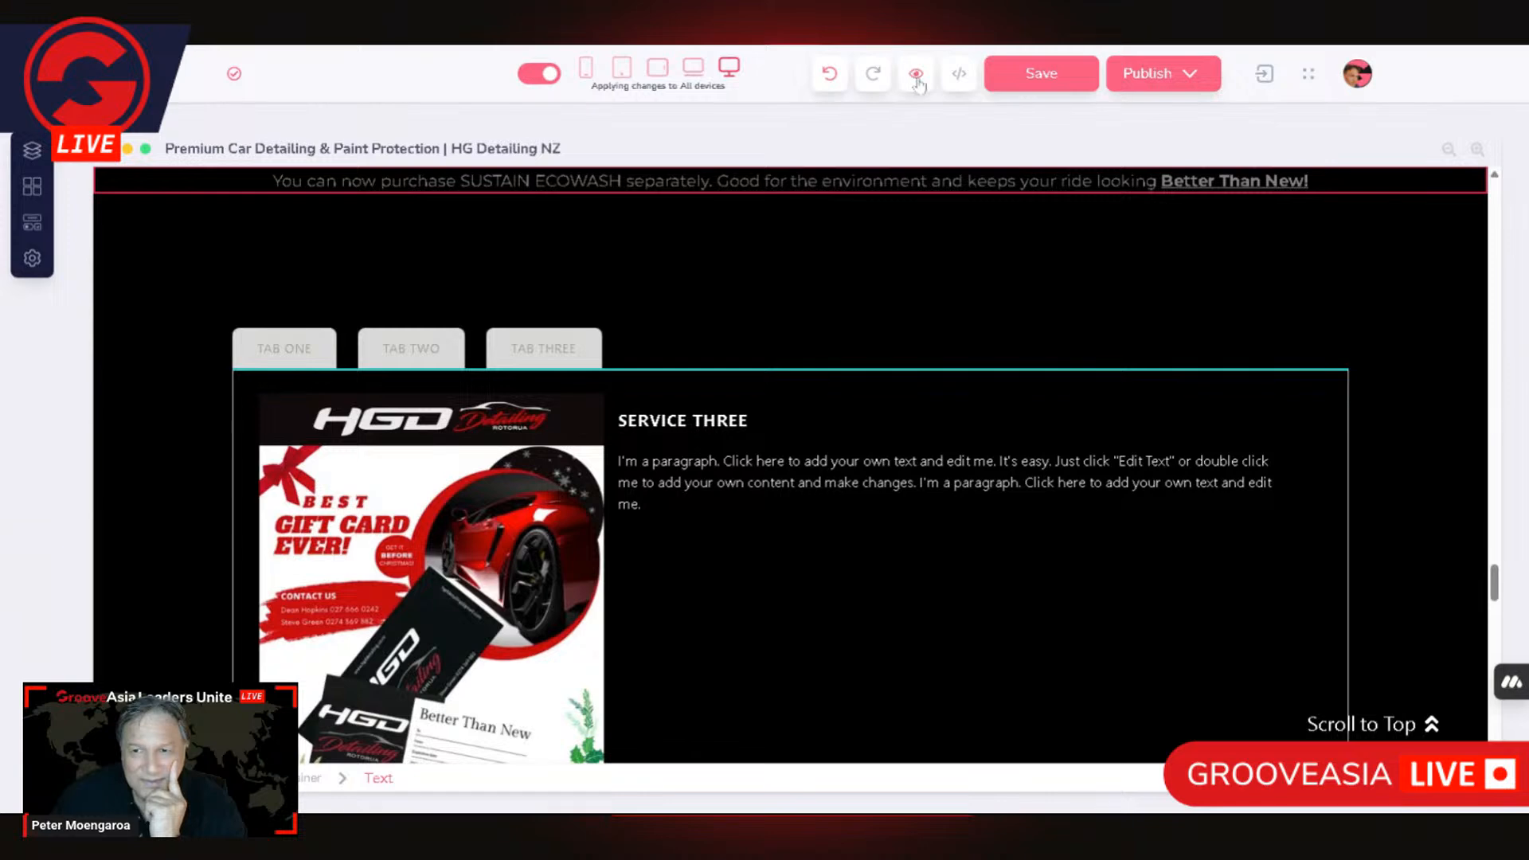
Step: Save the page and open its preview at the tabs in the Quality Car Care Products section
click(1045, 79)
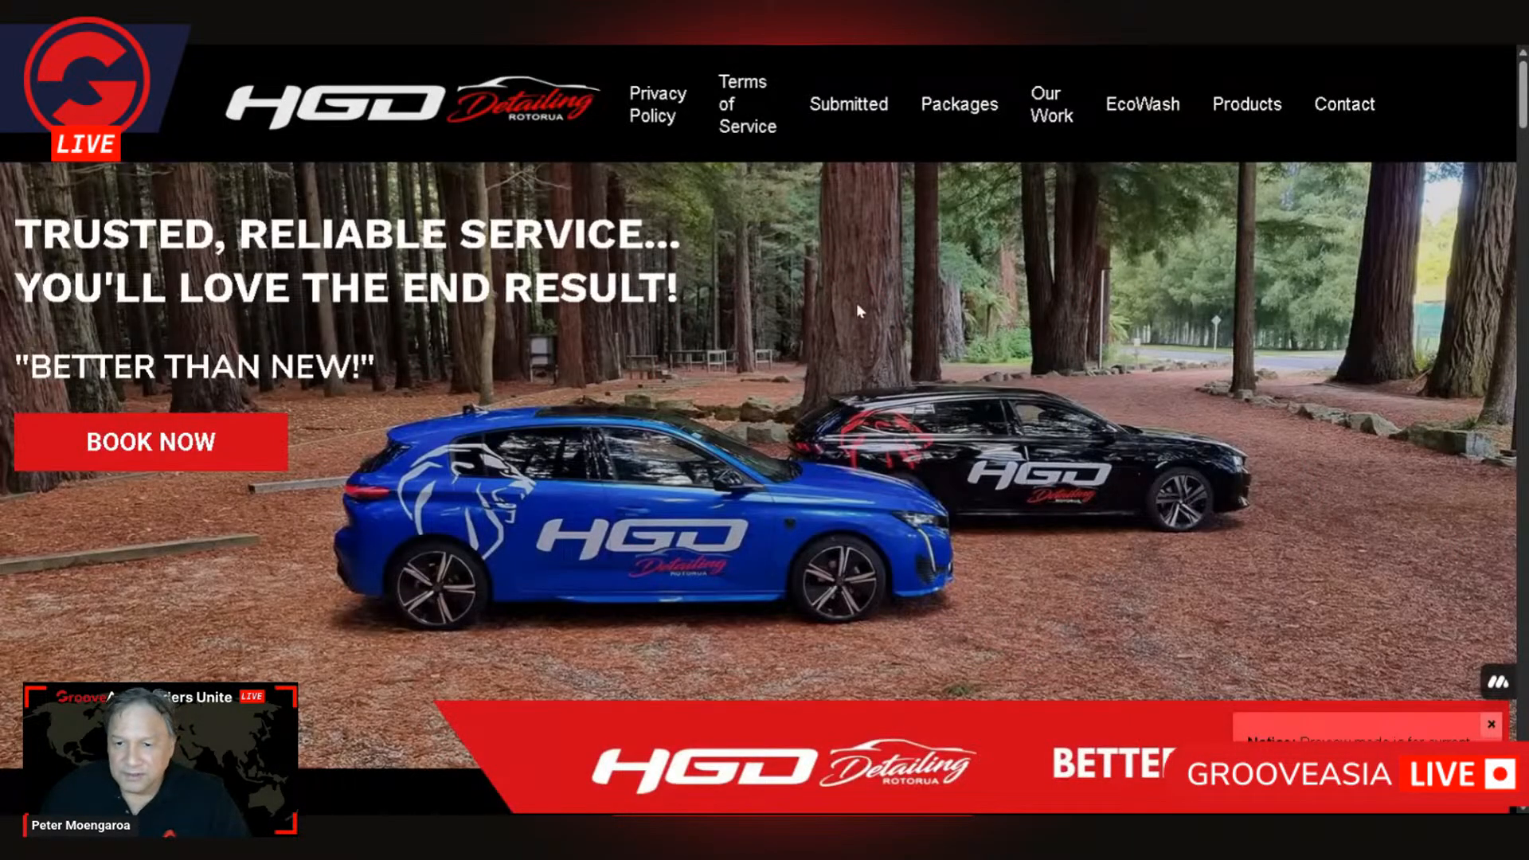
scroll(859, 311, down, 2)
scroll(857, 303, down, 15)
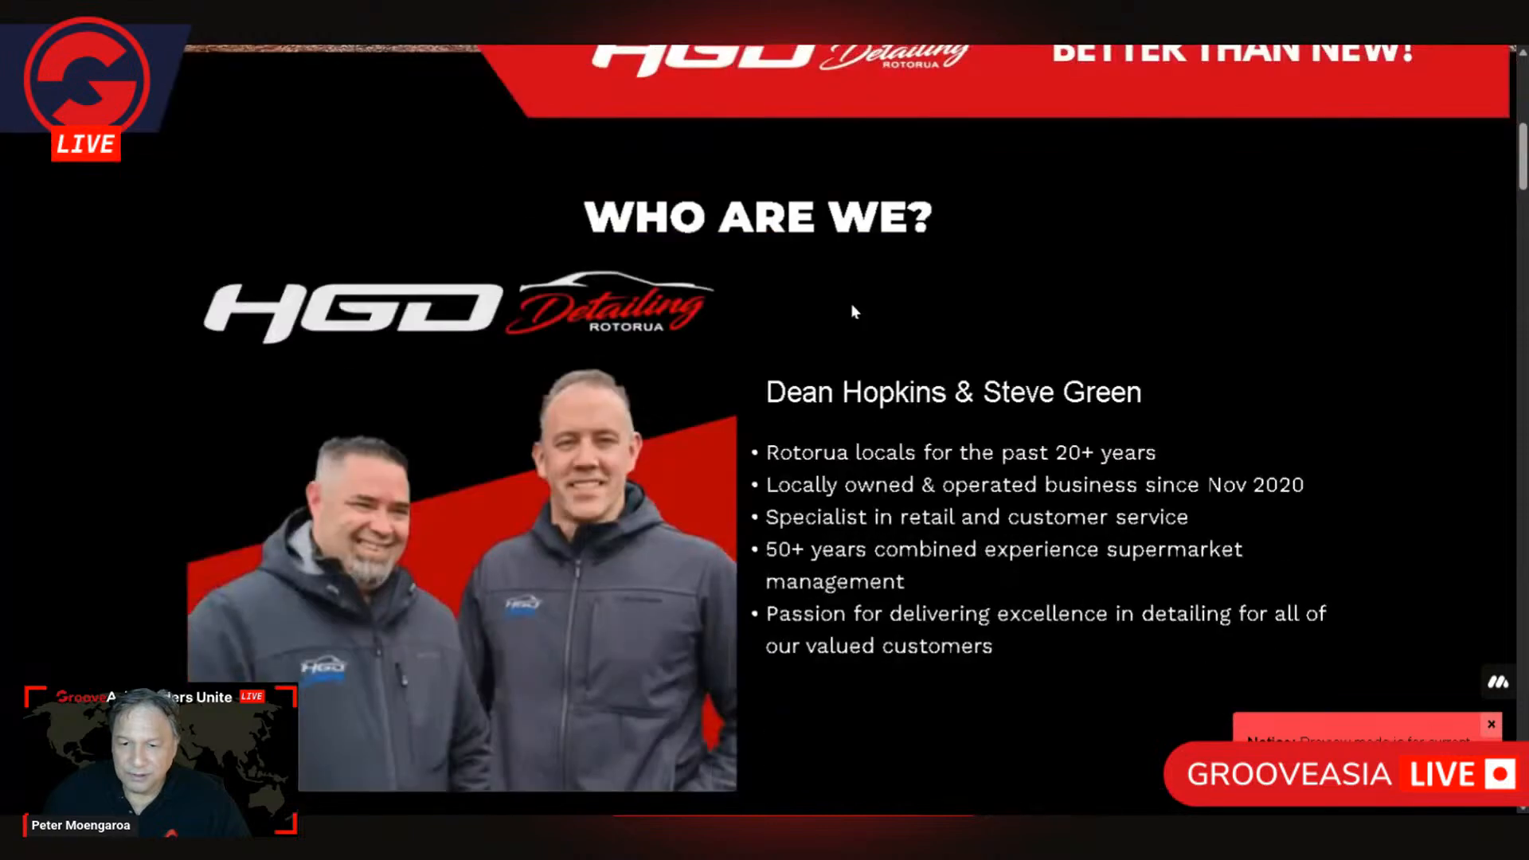
scroll(853, 315, down, 20)
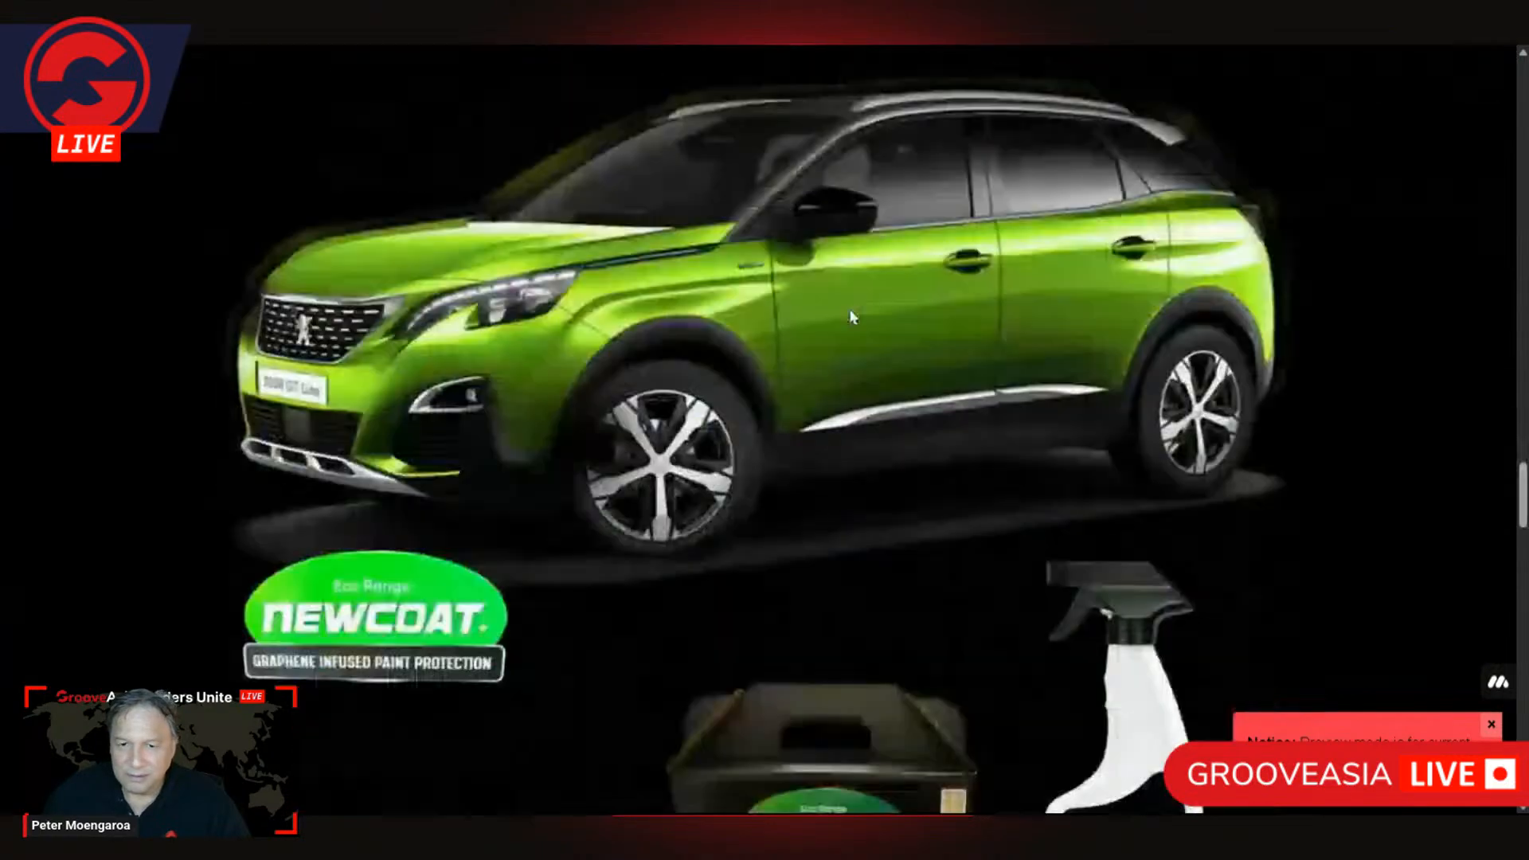
scroll(851, 314, down, 2)
scroll(558, 334, up, 2)
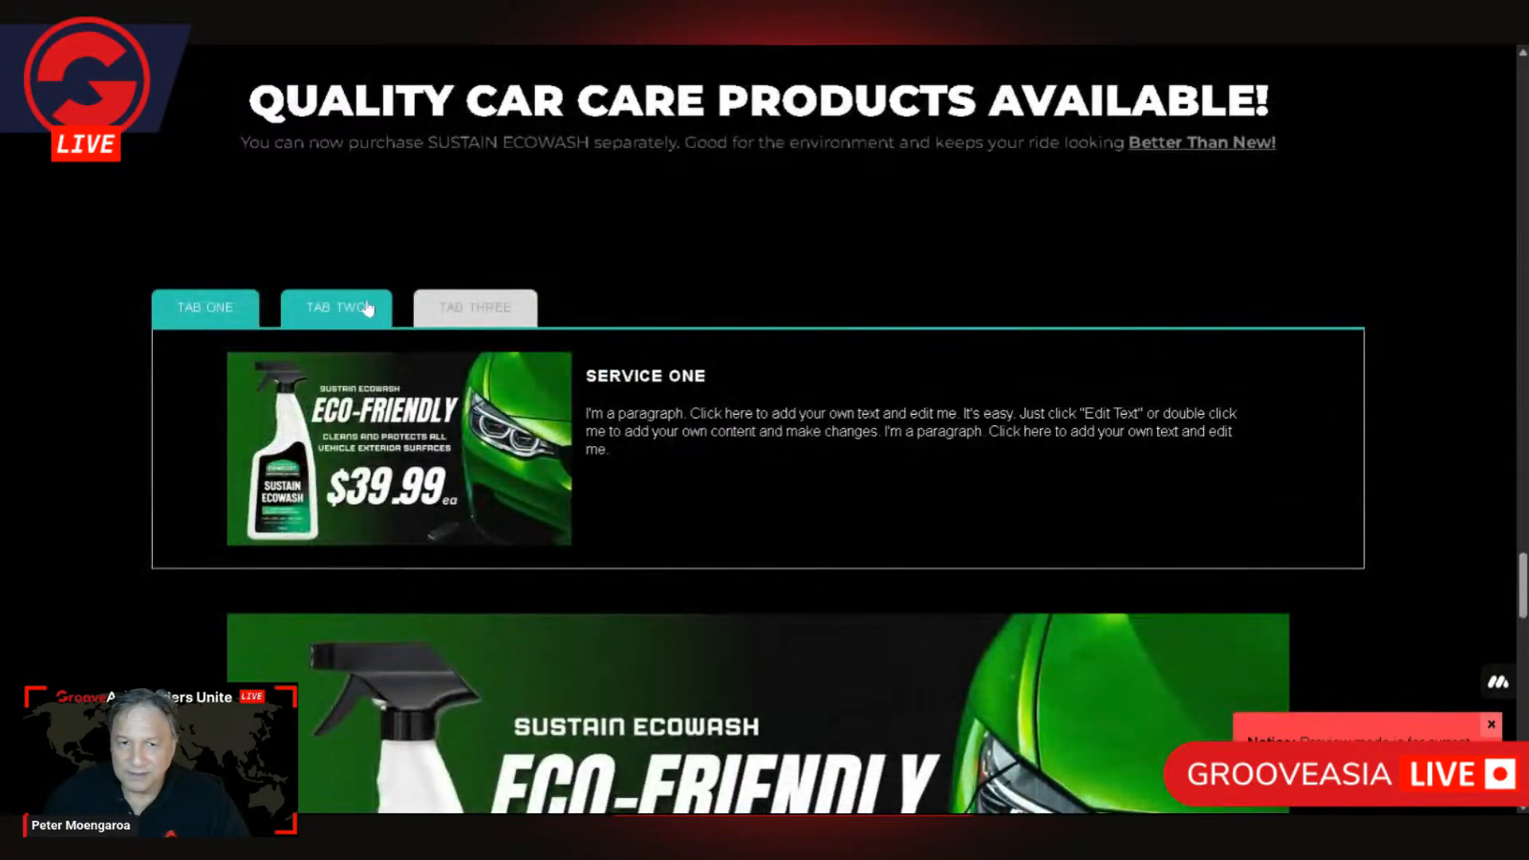
Step: Switch through all three tabs in the preview and inspect TAB THREE's content down to its lower border
click(373, 317)
click(491, 310)
click(184, 312)
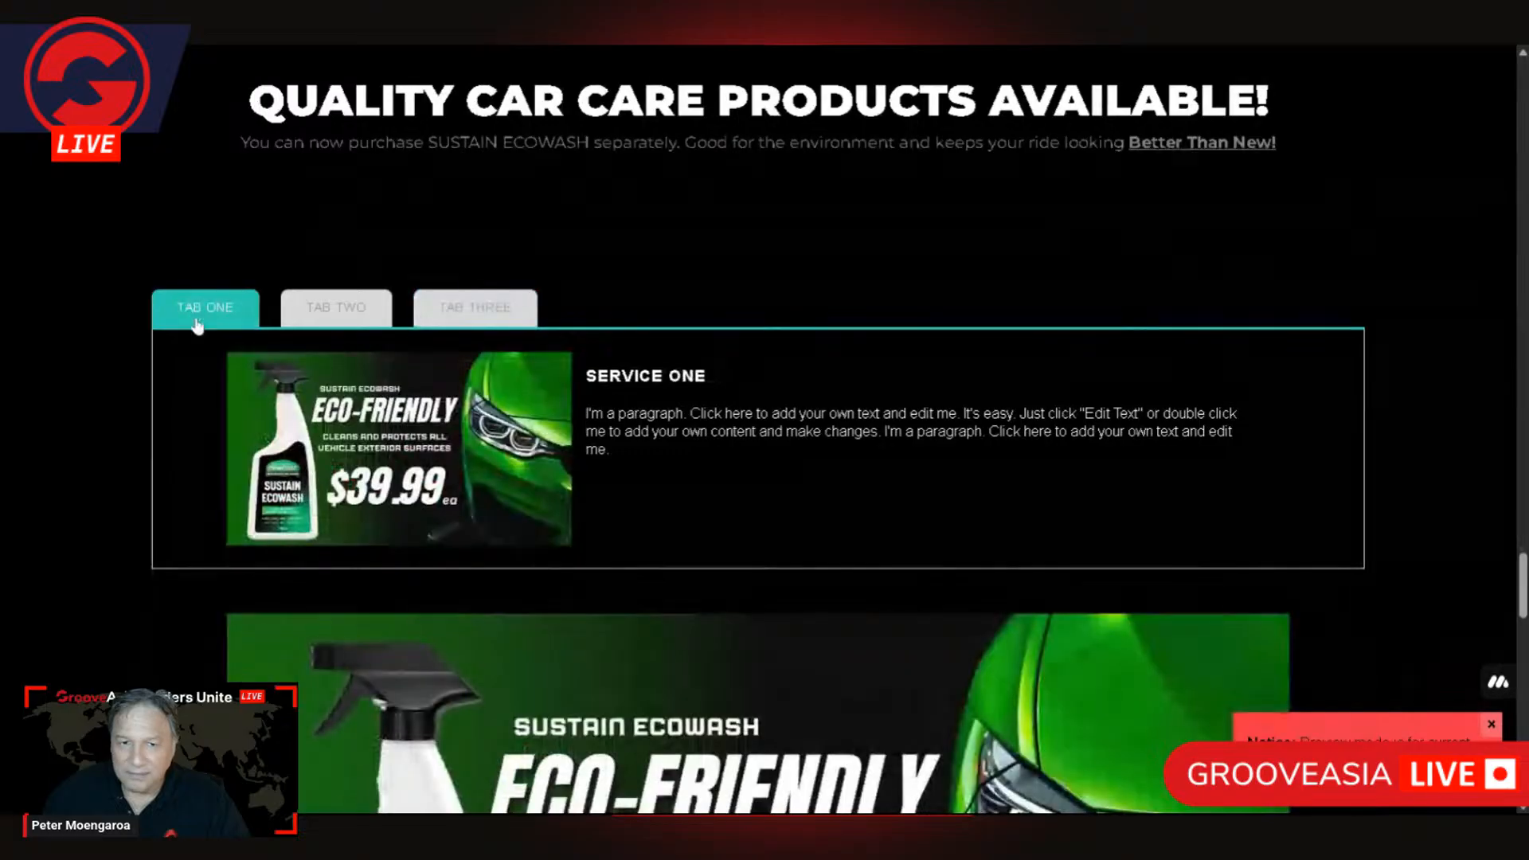
click(362, 312)
click(506, 314)
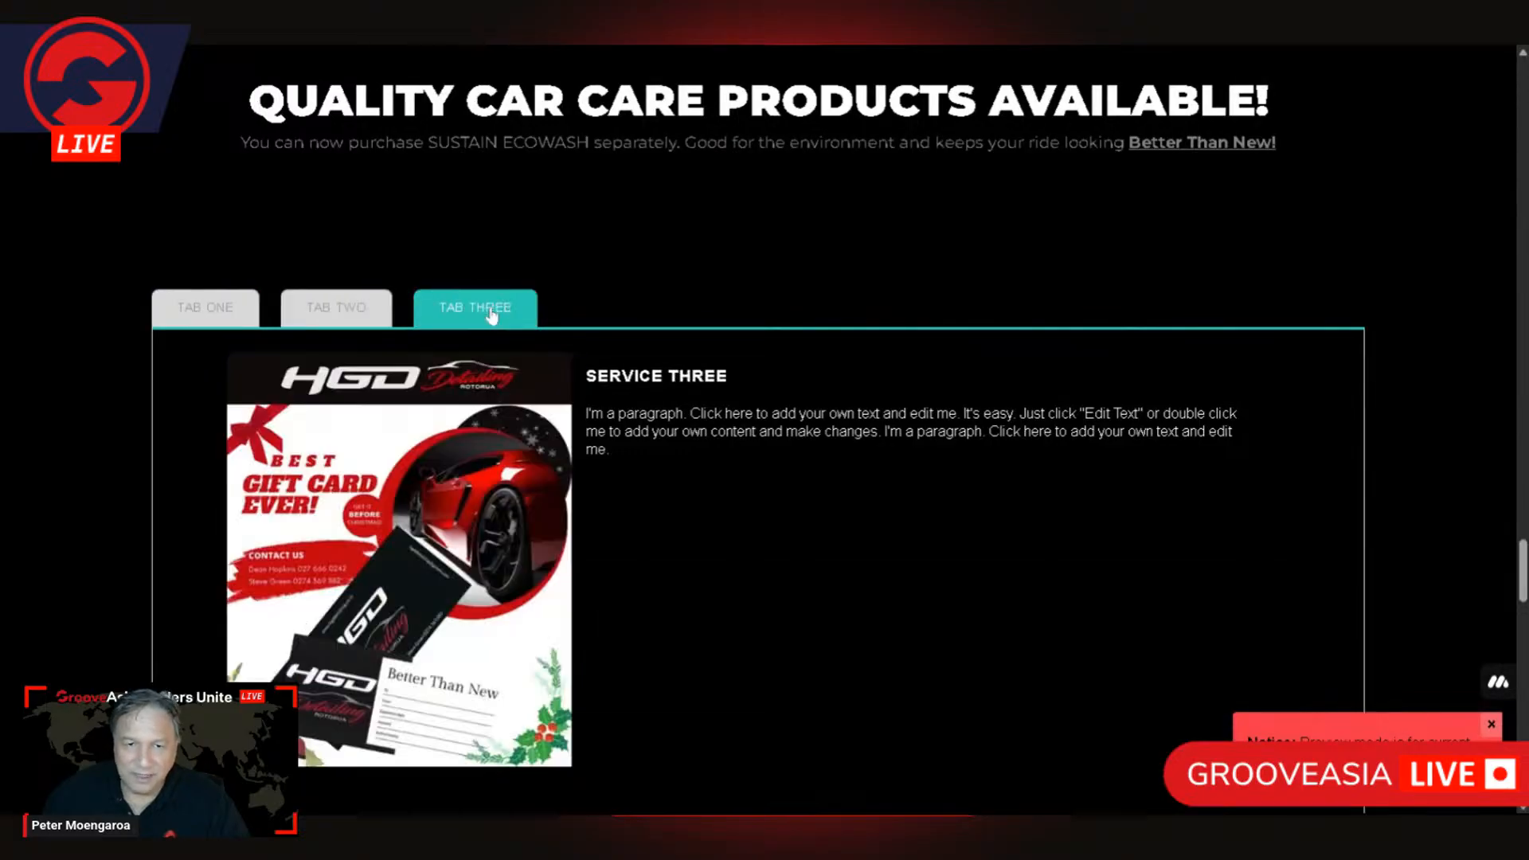
scroll(231, 394, down, 2)
scroll(251, 381, up, 2)
scroll(311, 373, down, 3)
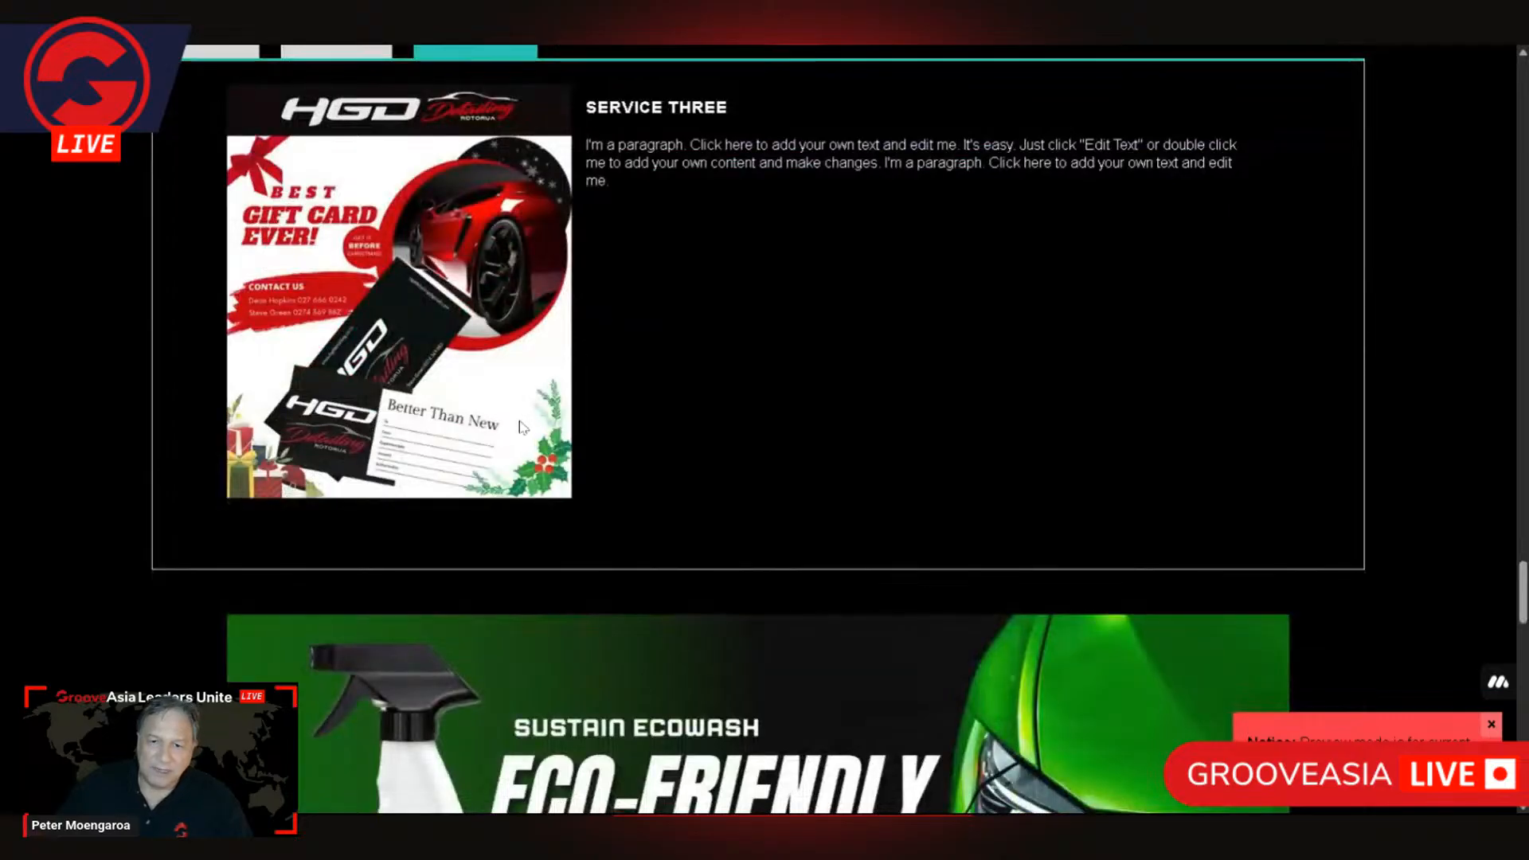
scroll(502, 423, up, 3)
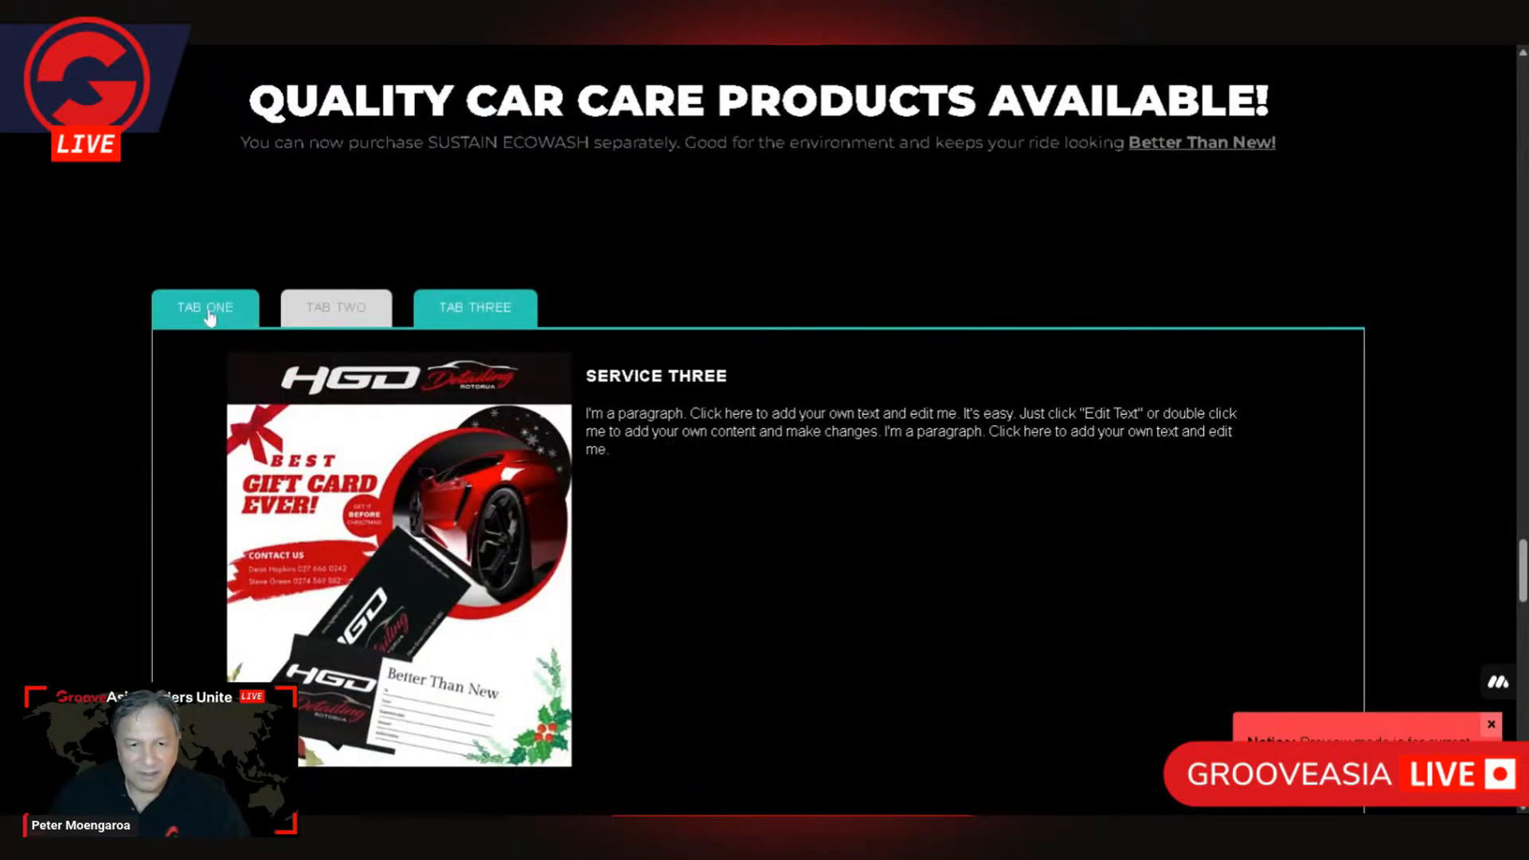
Step: Recheck TAB ONE, TAB TWO and TAB THREE in order, and return from the preview to the page editor
click(210, 317)
click(328, 308)
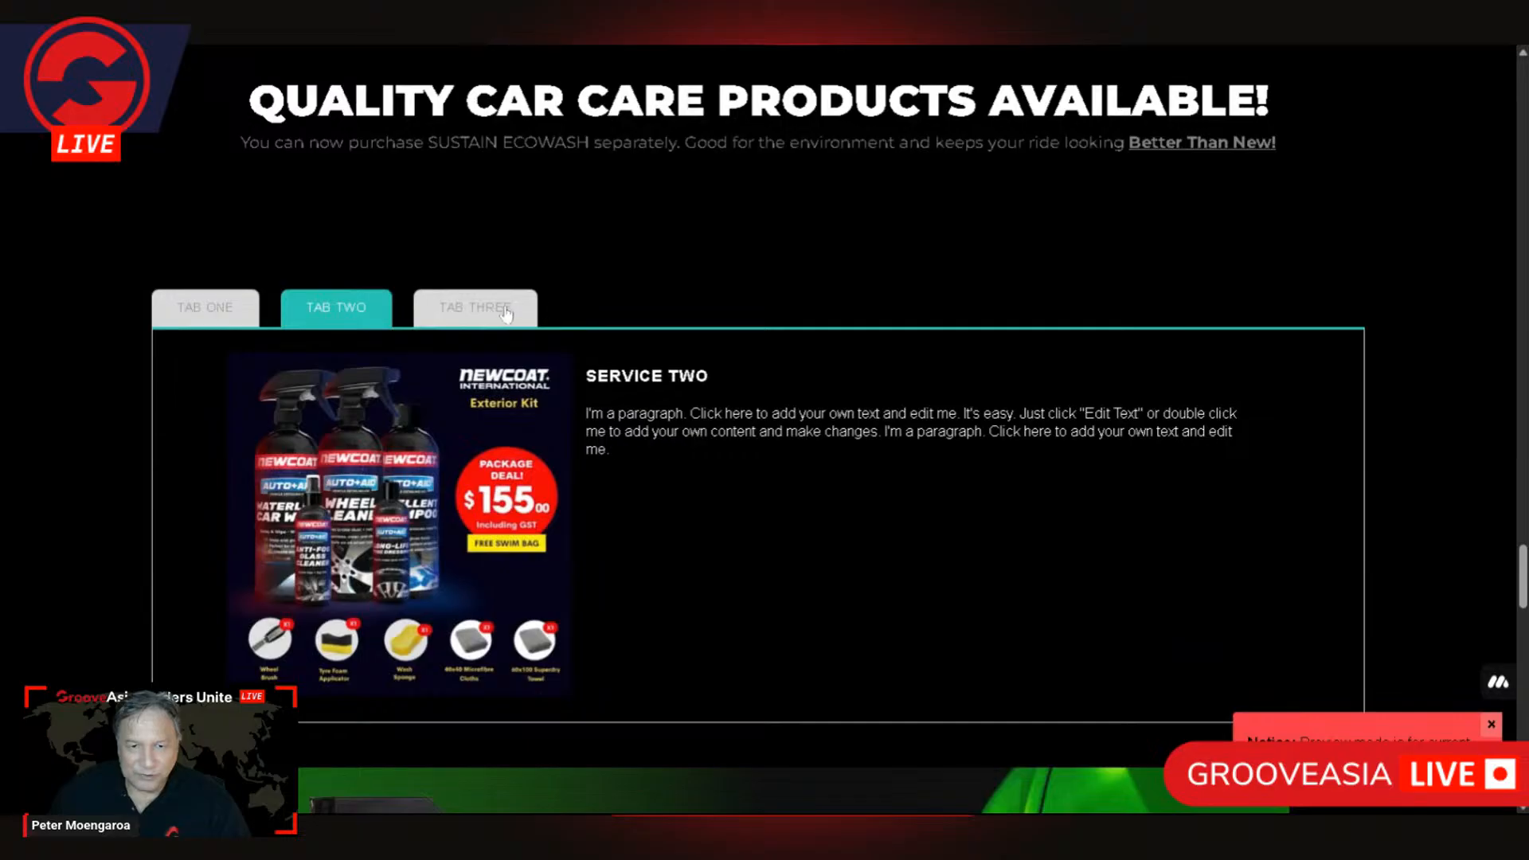
click(505, 312)
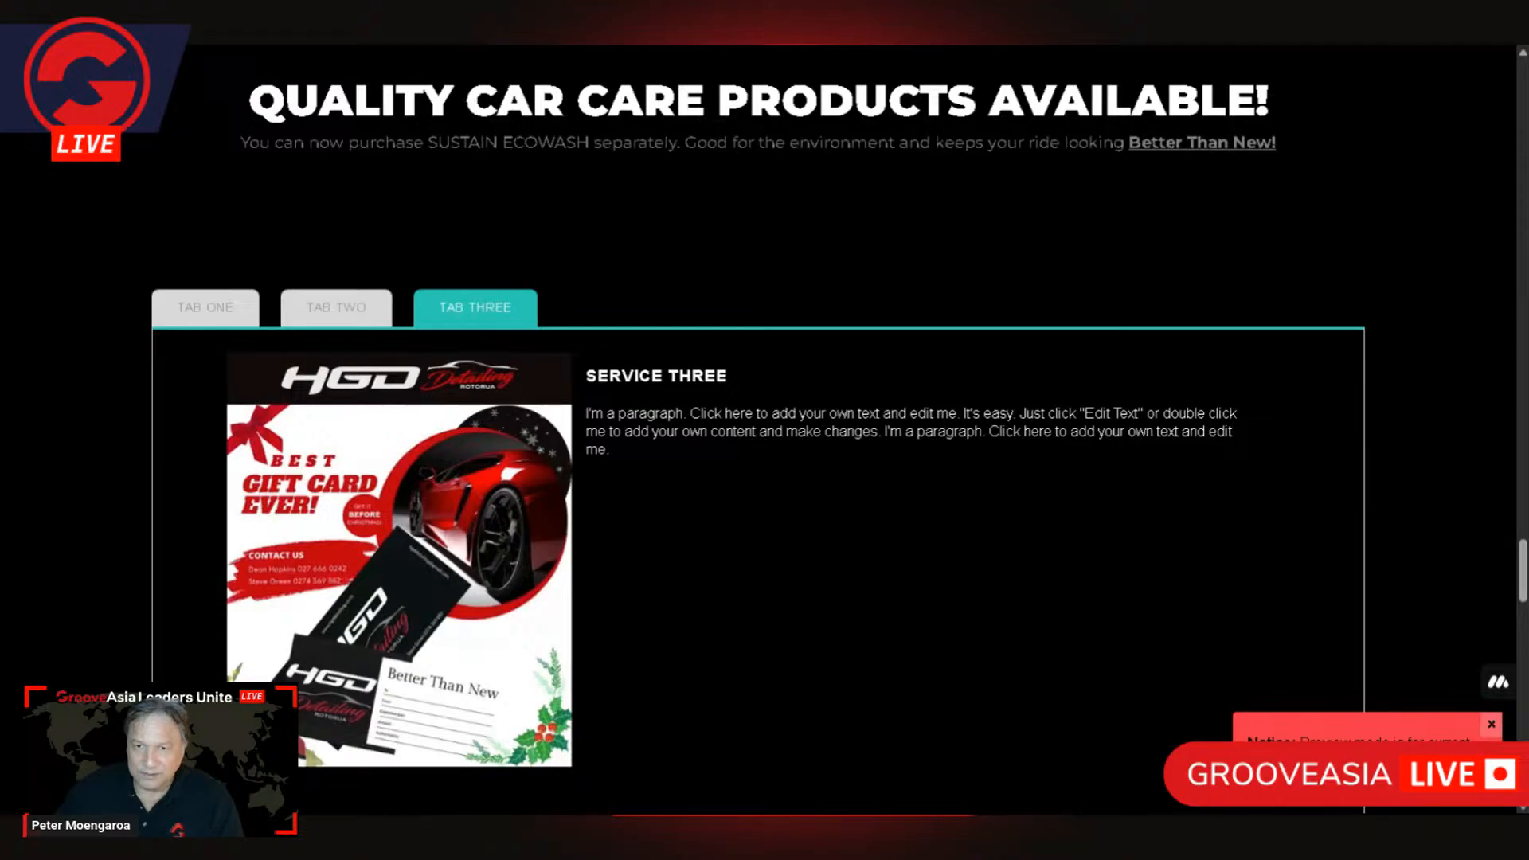
key(Escape)
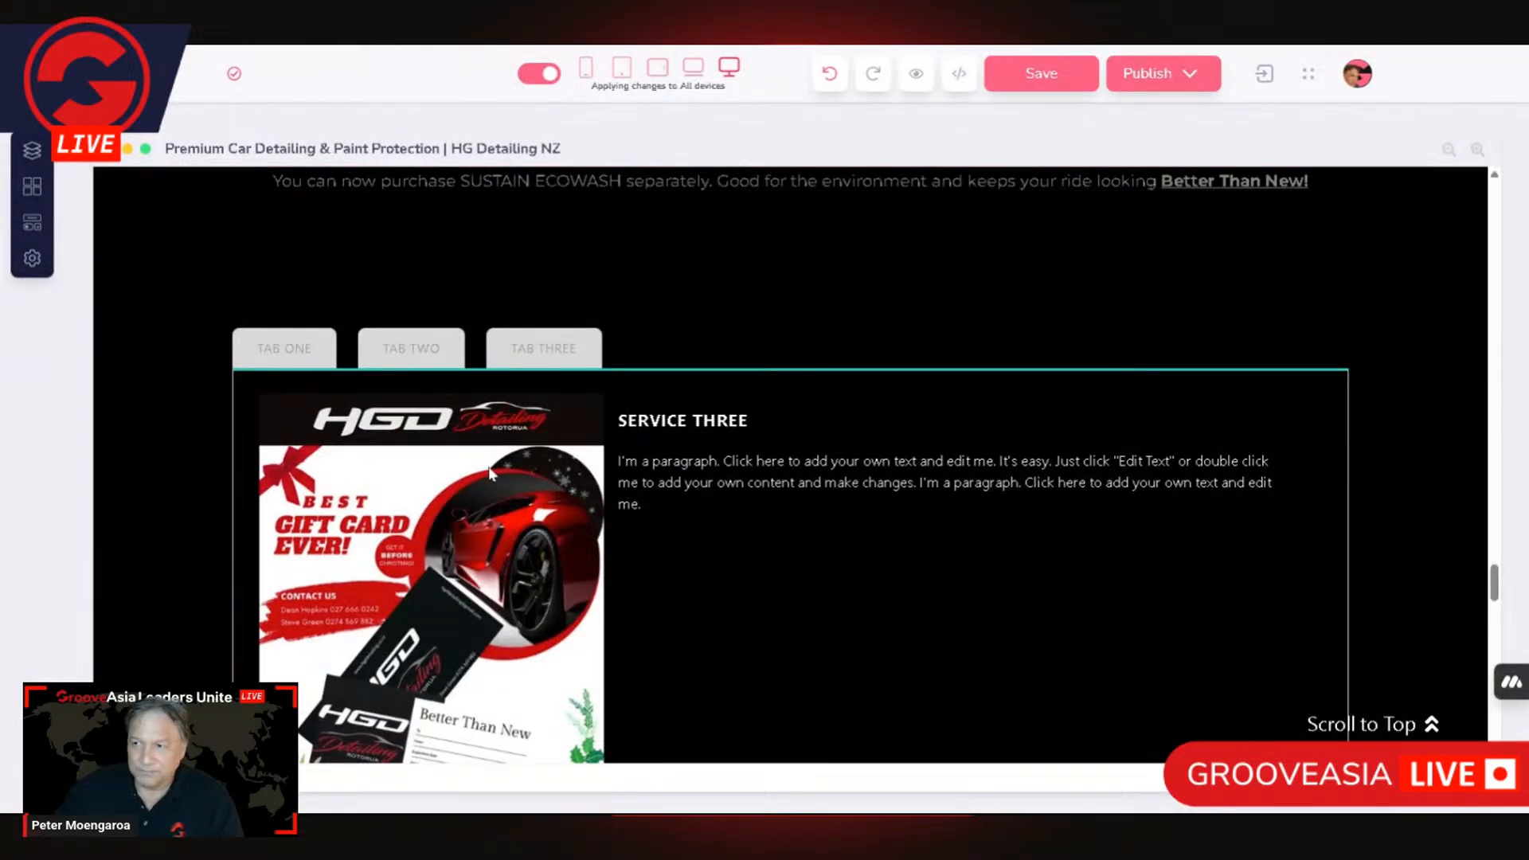
Step: Select the TAB ONE head and examine its background colour in the default, Active and Hover states
click(278, 345)
click(278, 346)
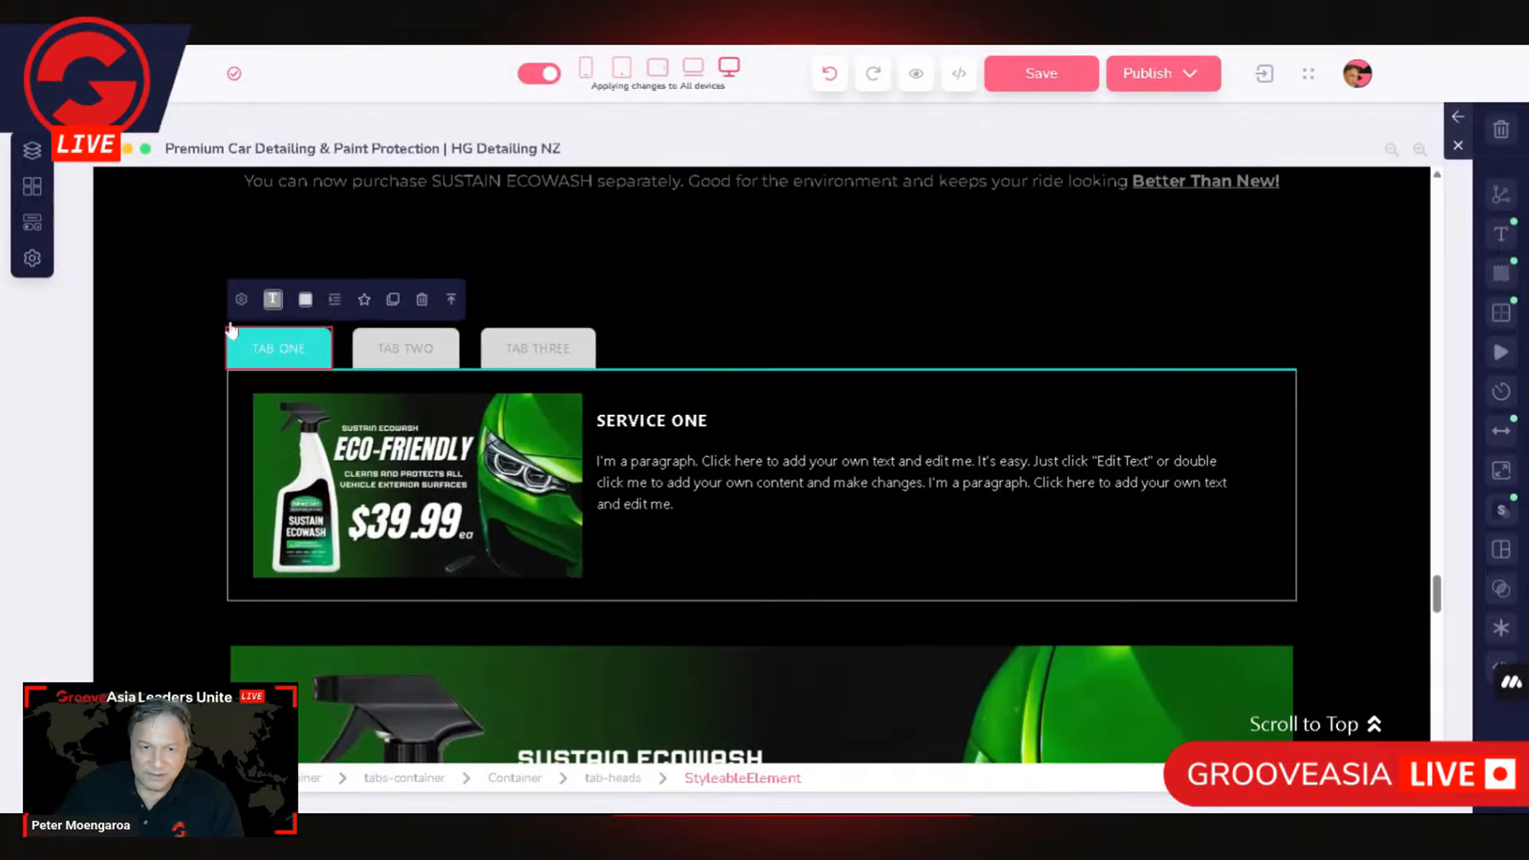
click(1502, 274)
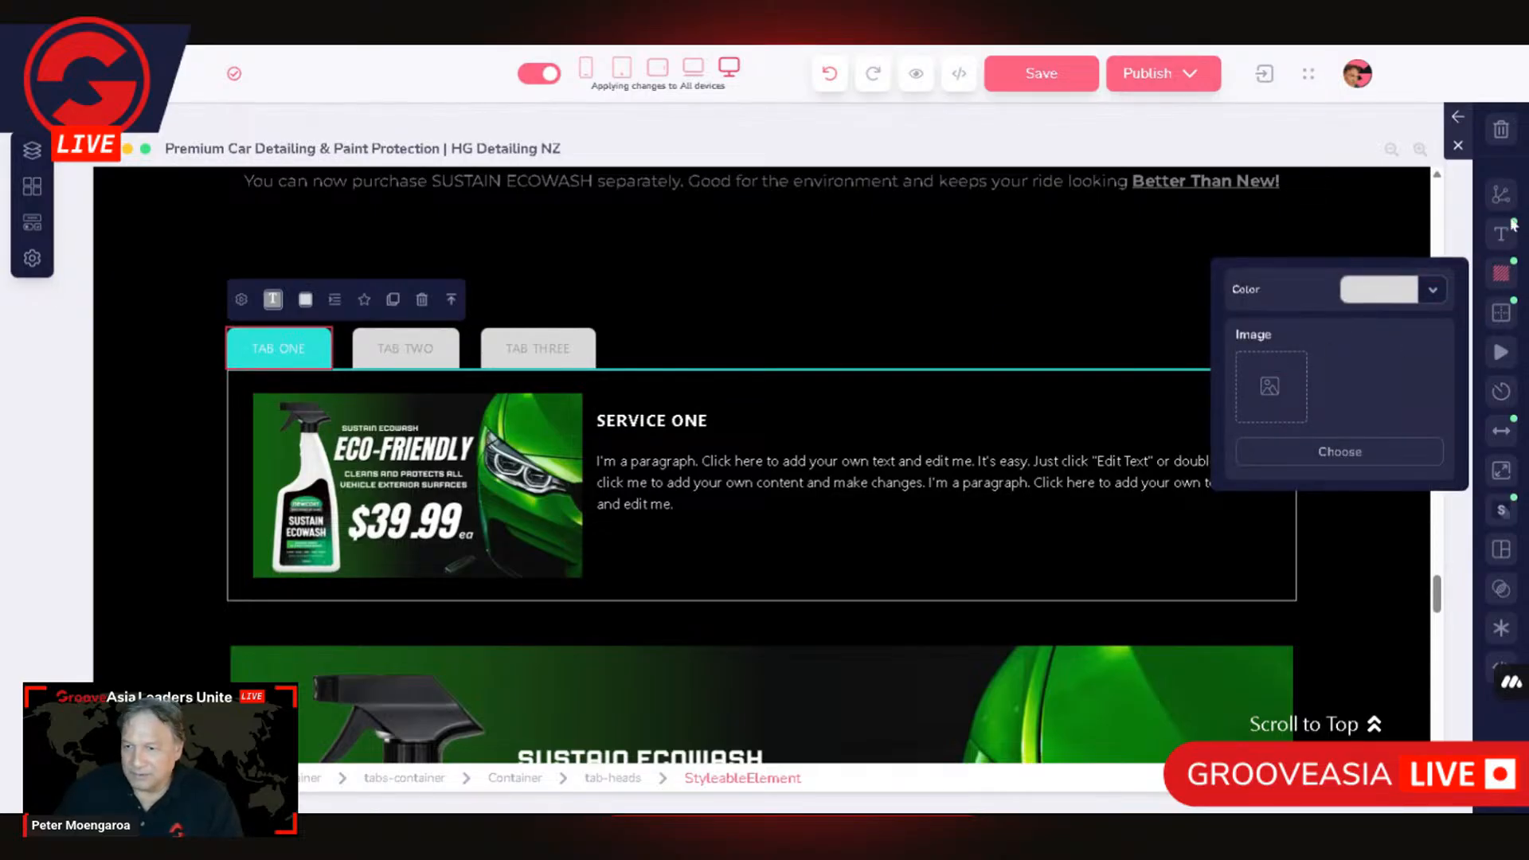
click(1457, 121)
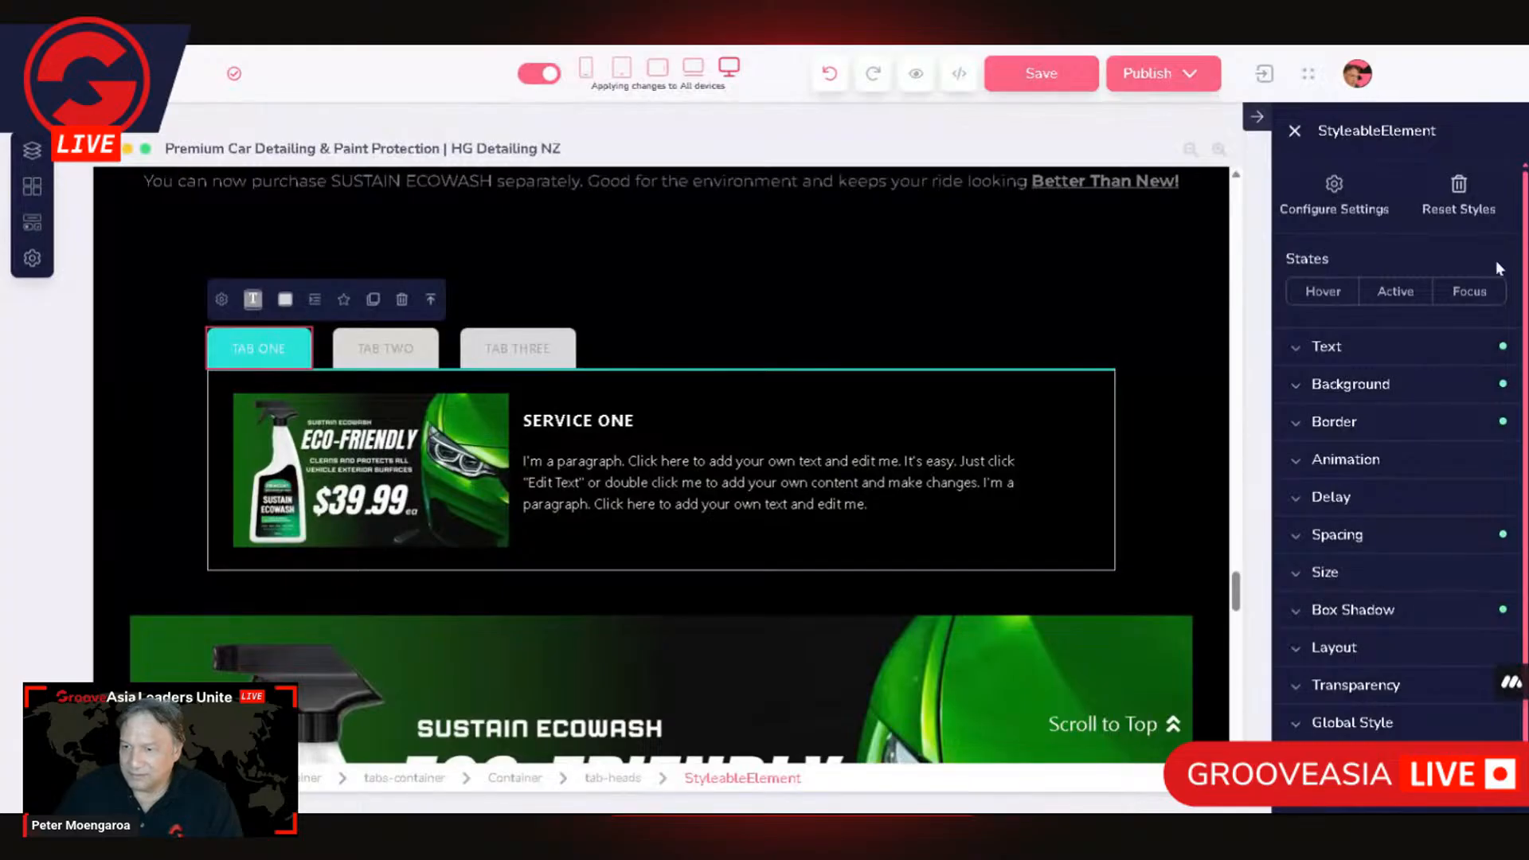
click(1348, 386)
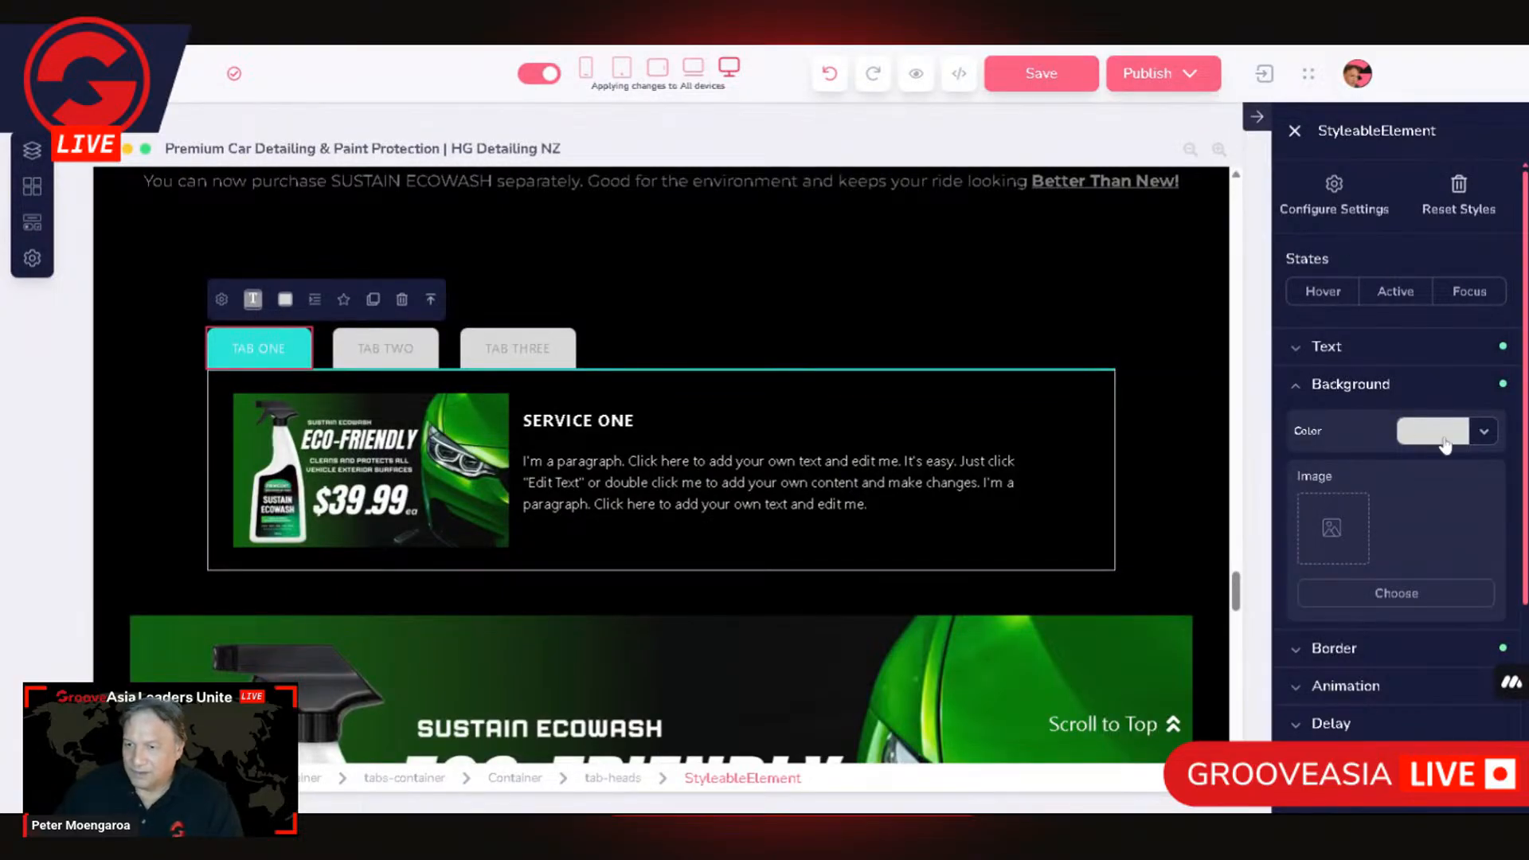
click(1396, 293)
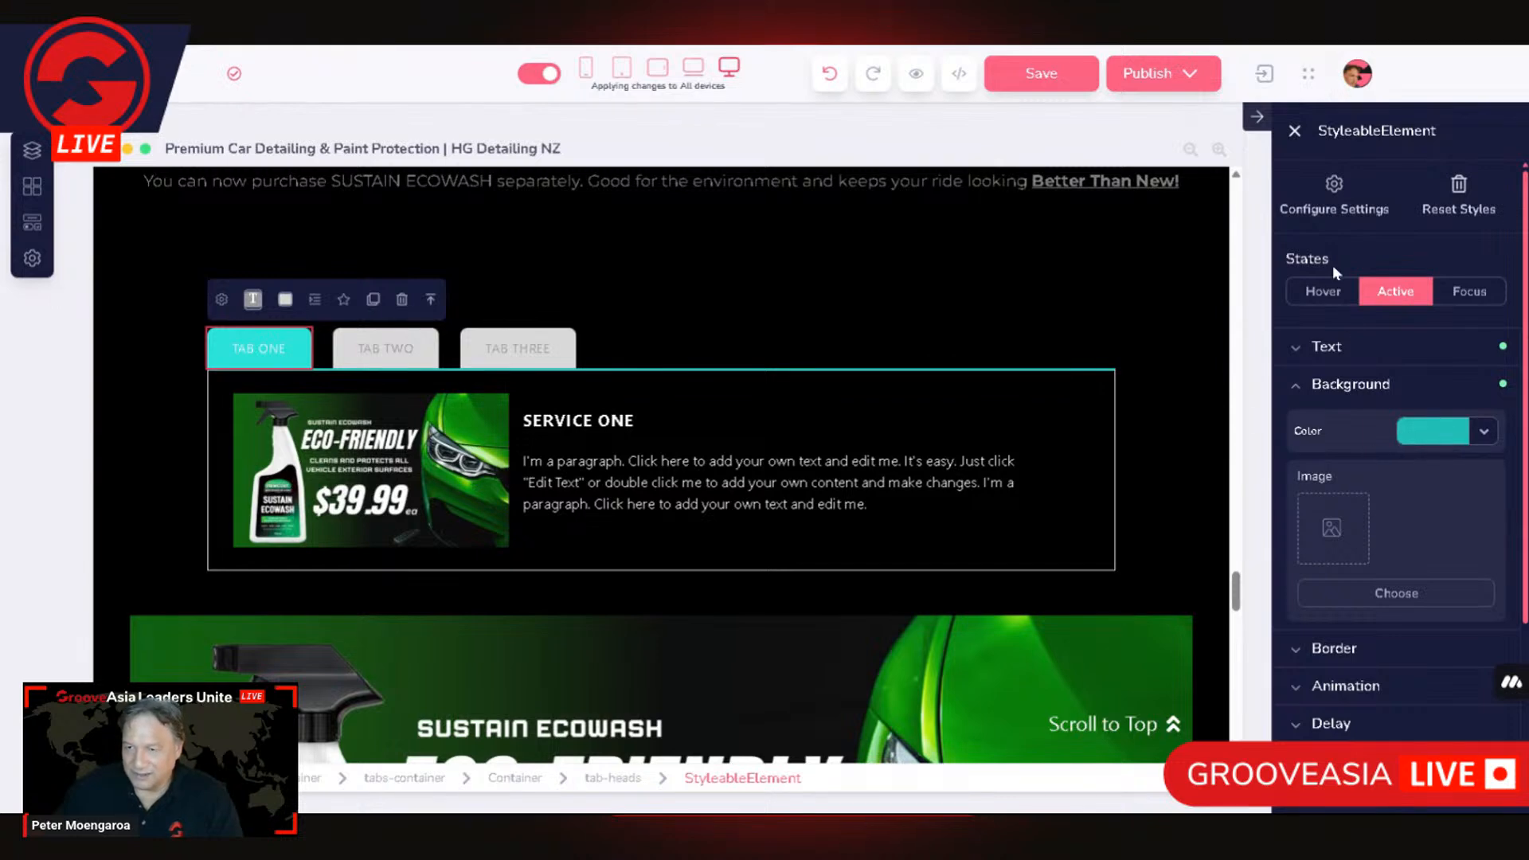
click(1326, 292)
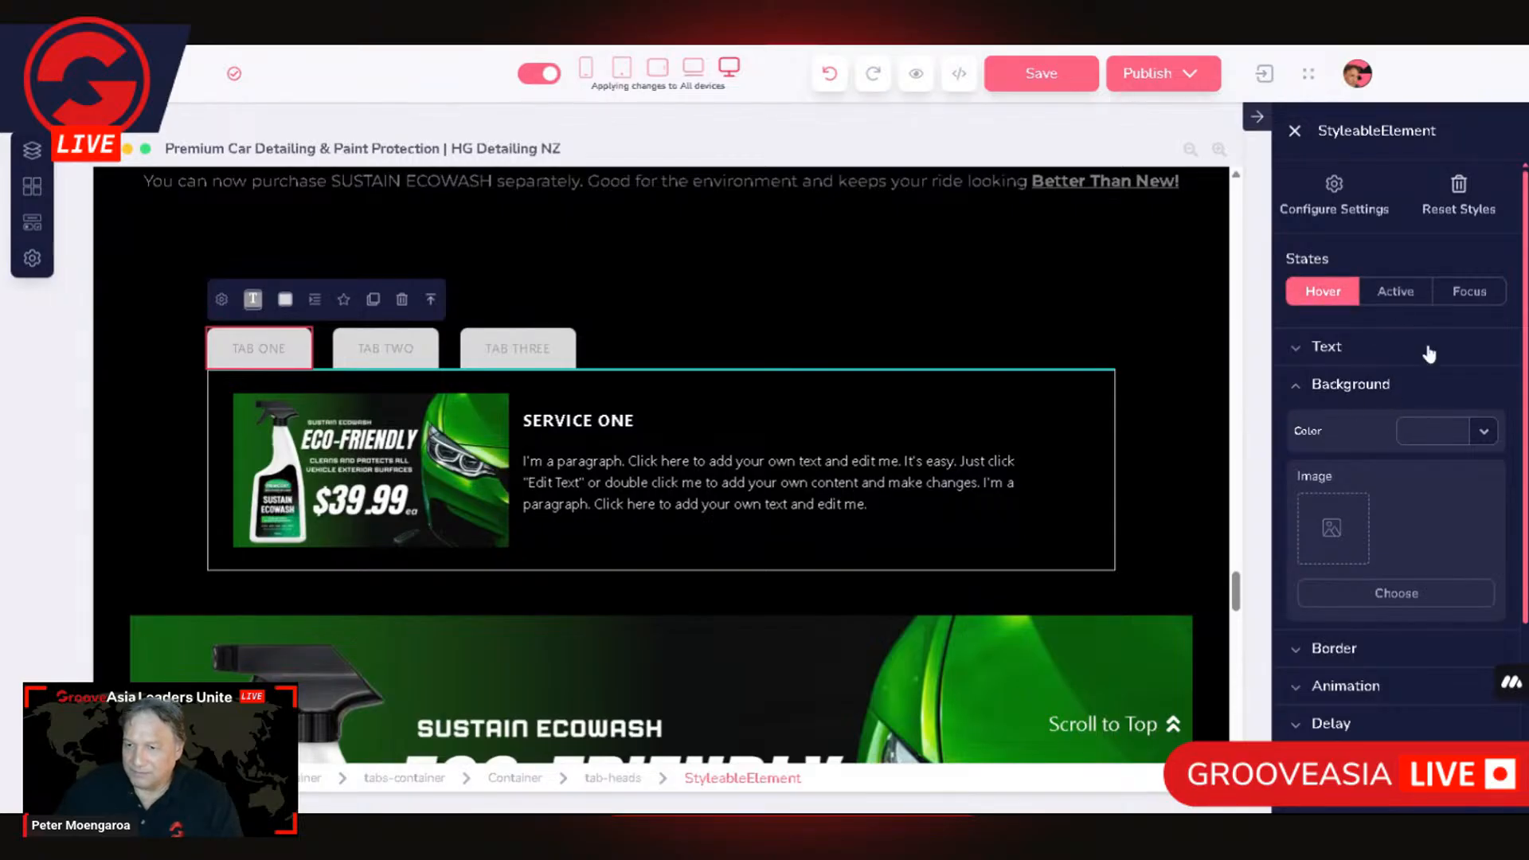
click(1324, 294)
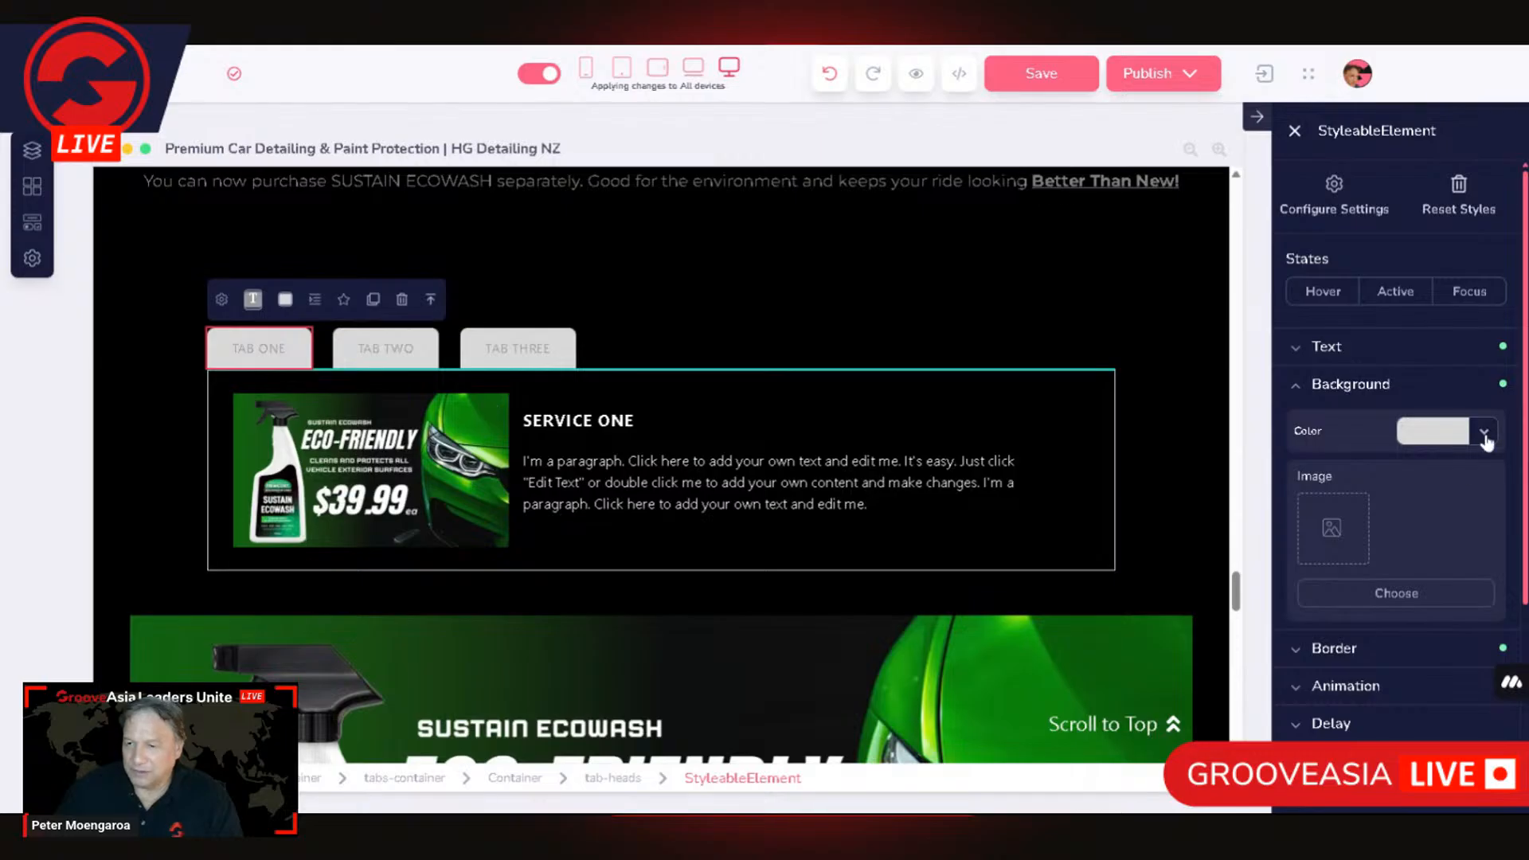
Step: Set the TAB ONE head's default background colour to red and its text colour to white
click(1438, 434)
mouse_move(1357, 567)
click(1373, 590)
click(1358, 354)
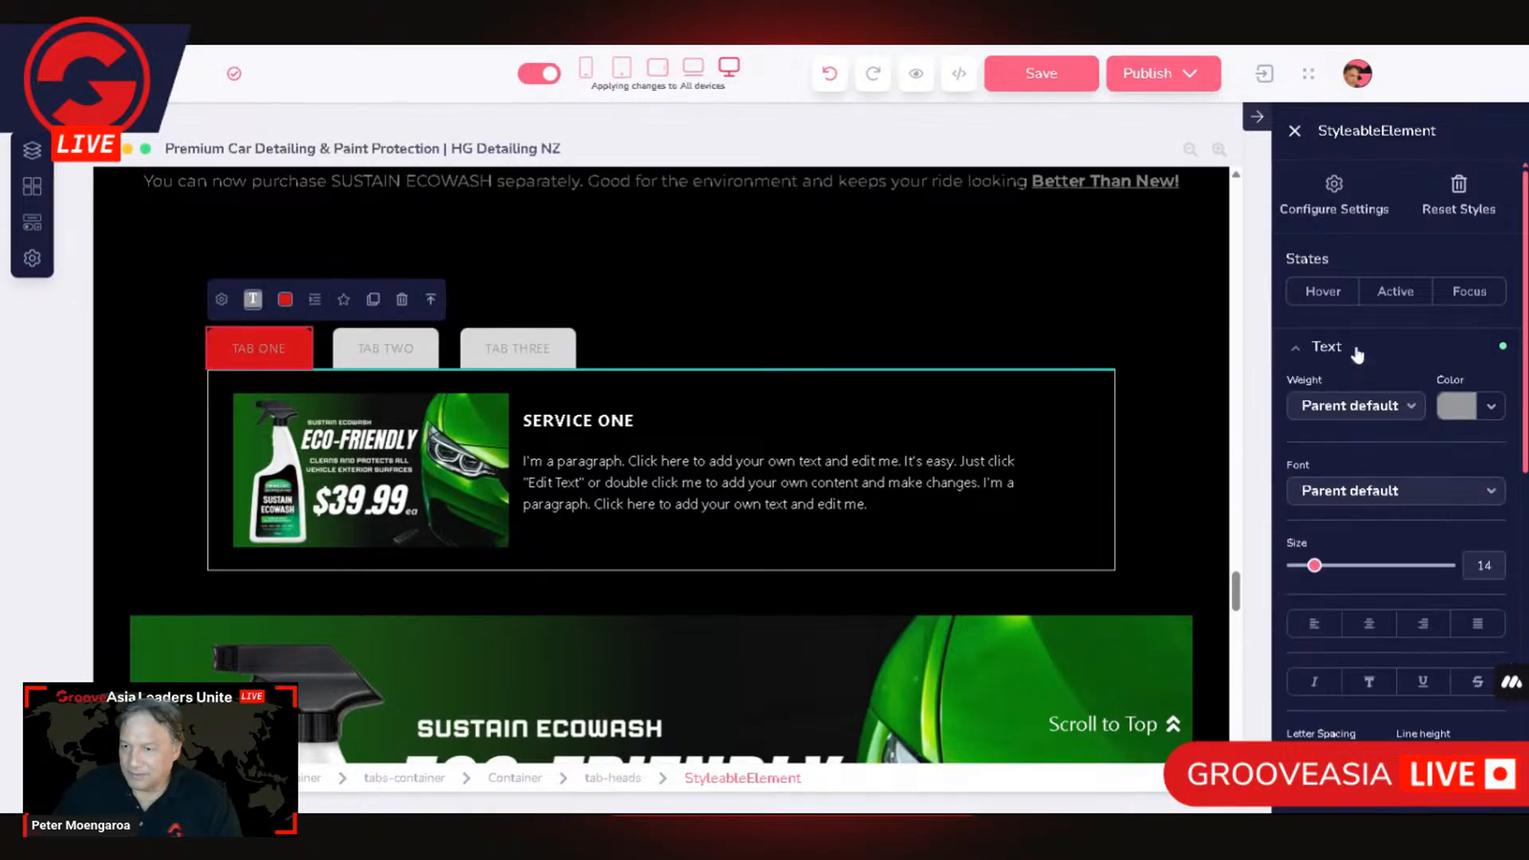
click(1460, 408)
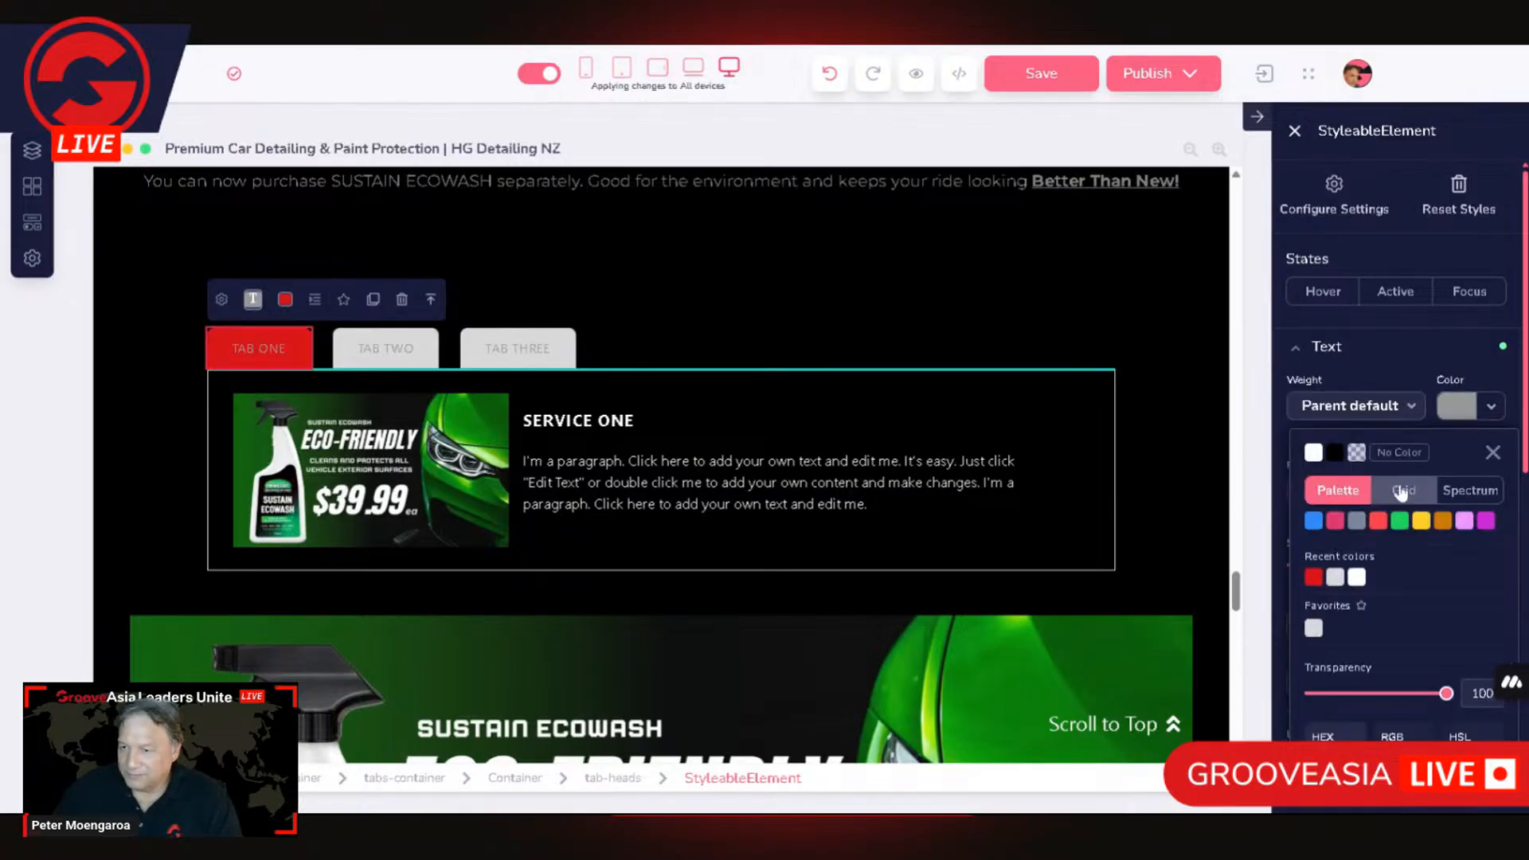
click(1314, 453)
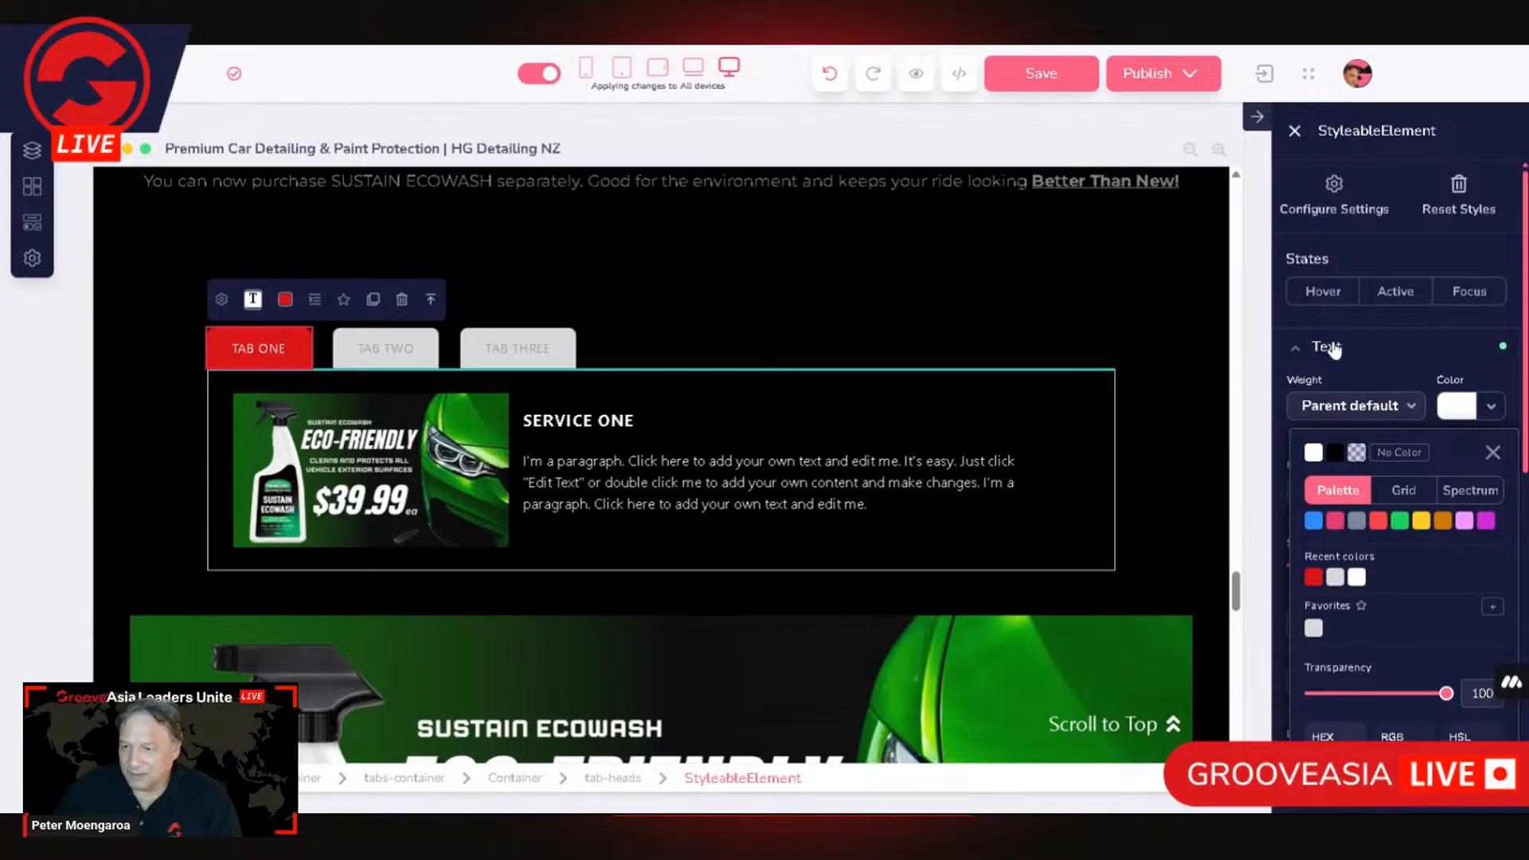
click(1300, 350)
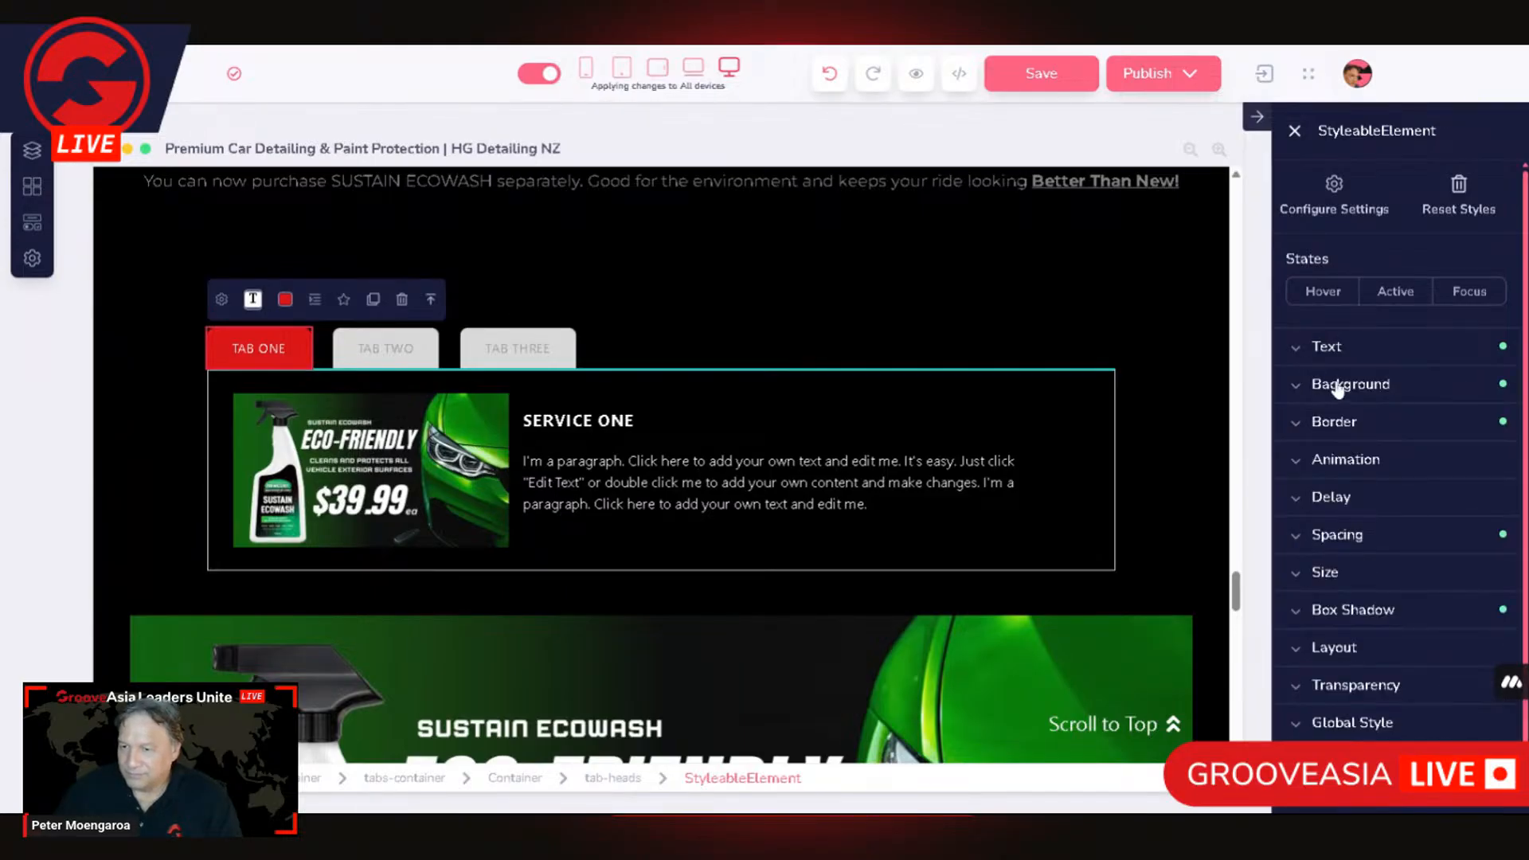
Step: Set the TAB ONE head's default text weight to Bold
click(1344, 352)
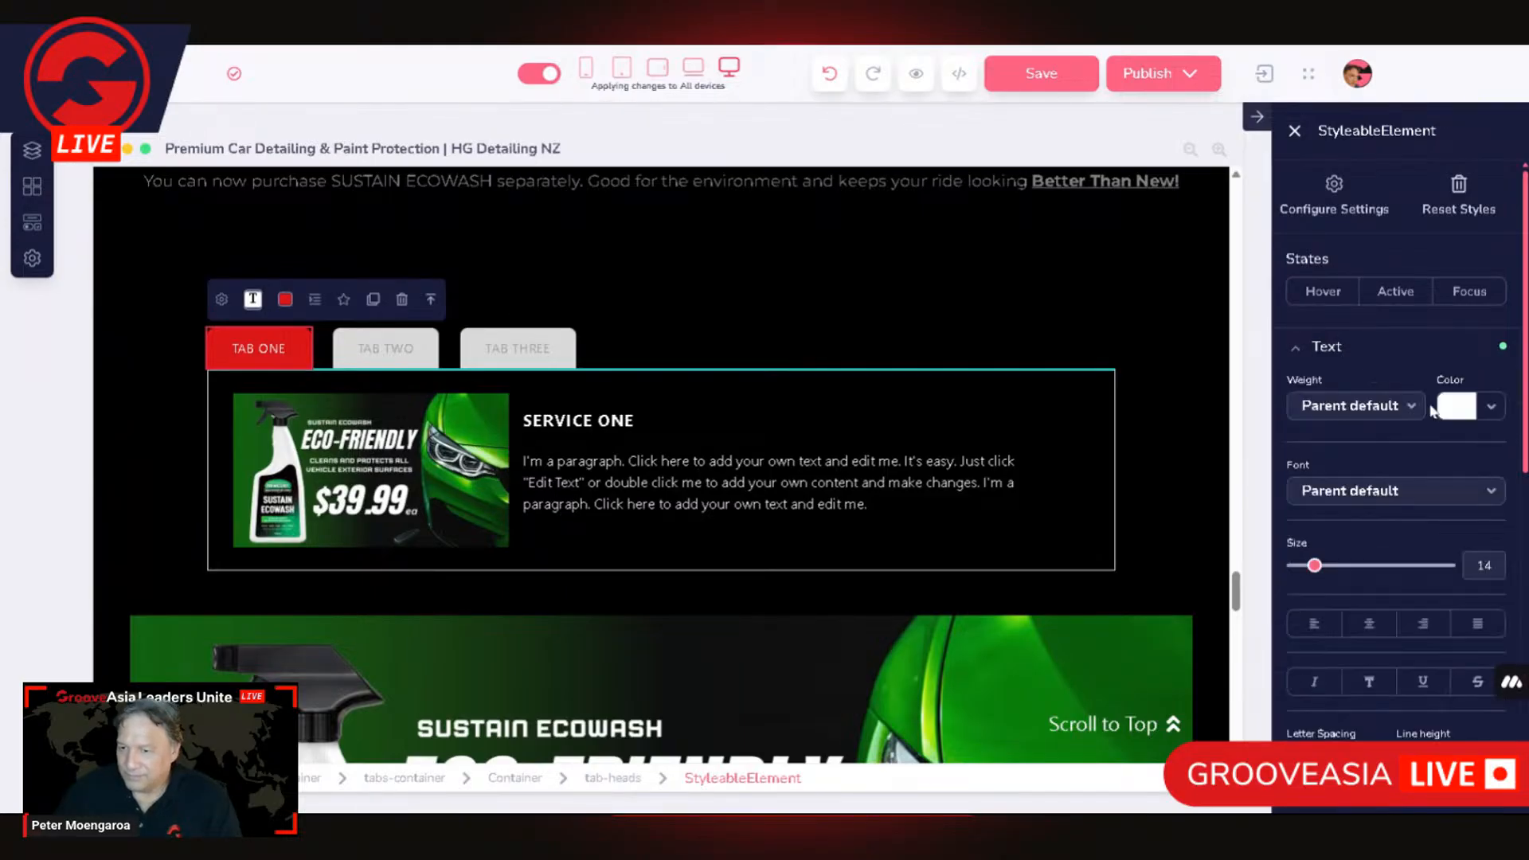
click(1373, 409)
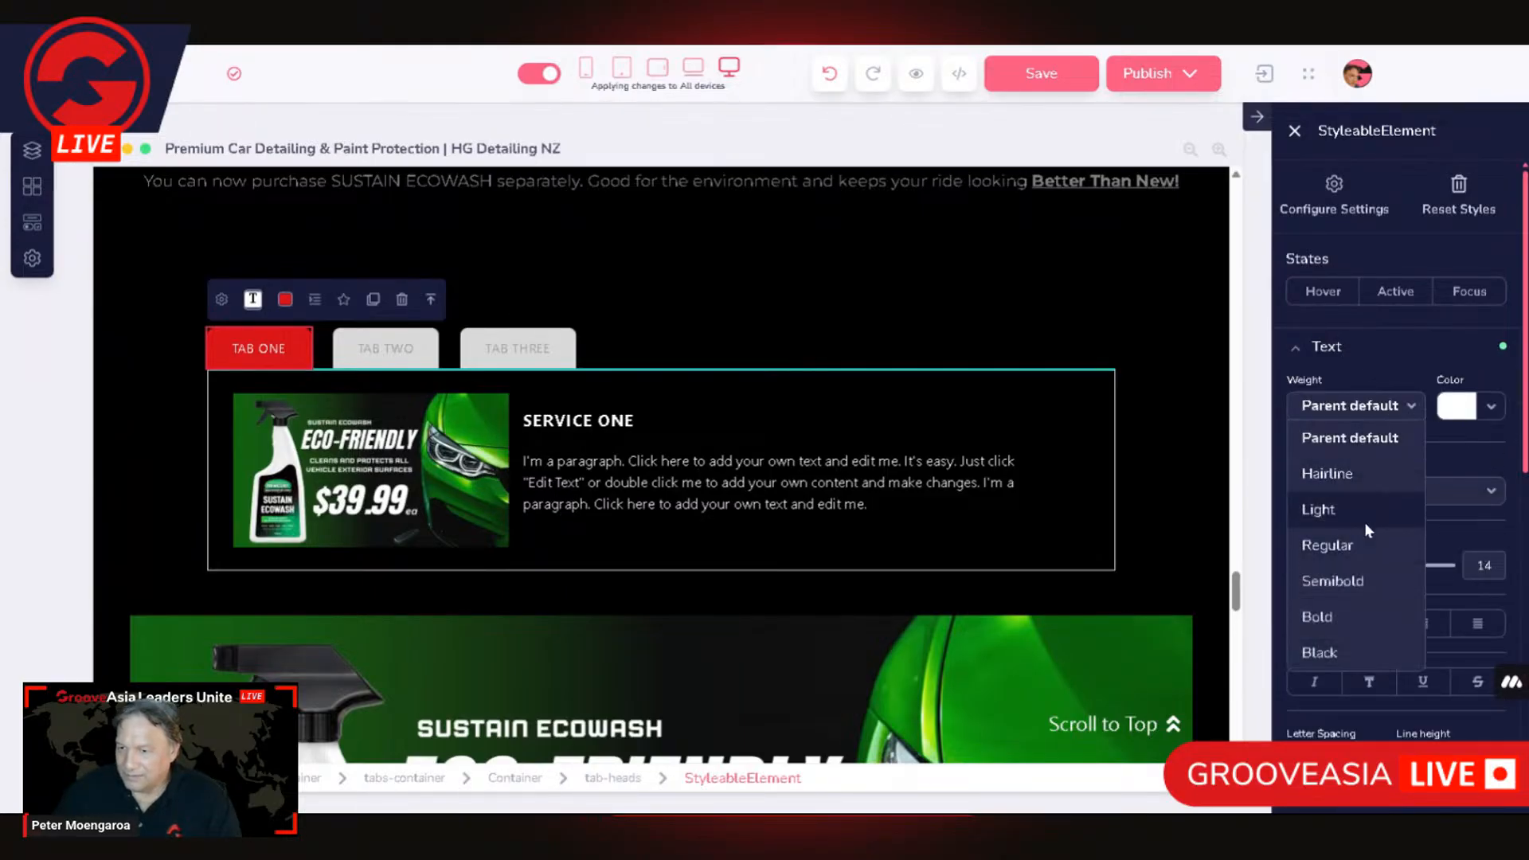
click(1329, 617)
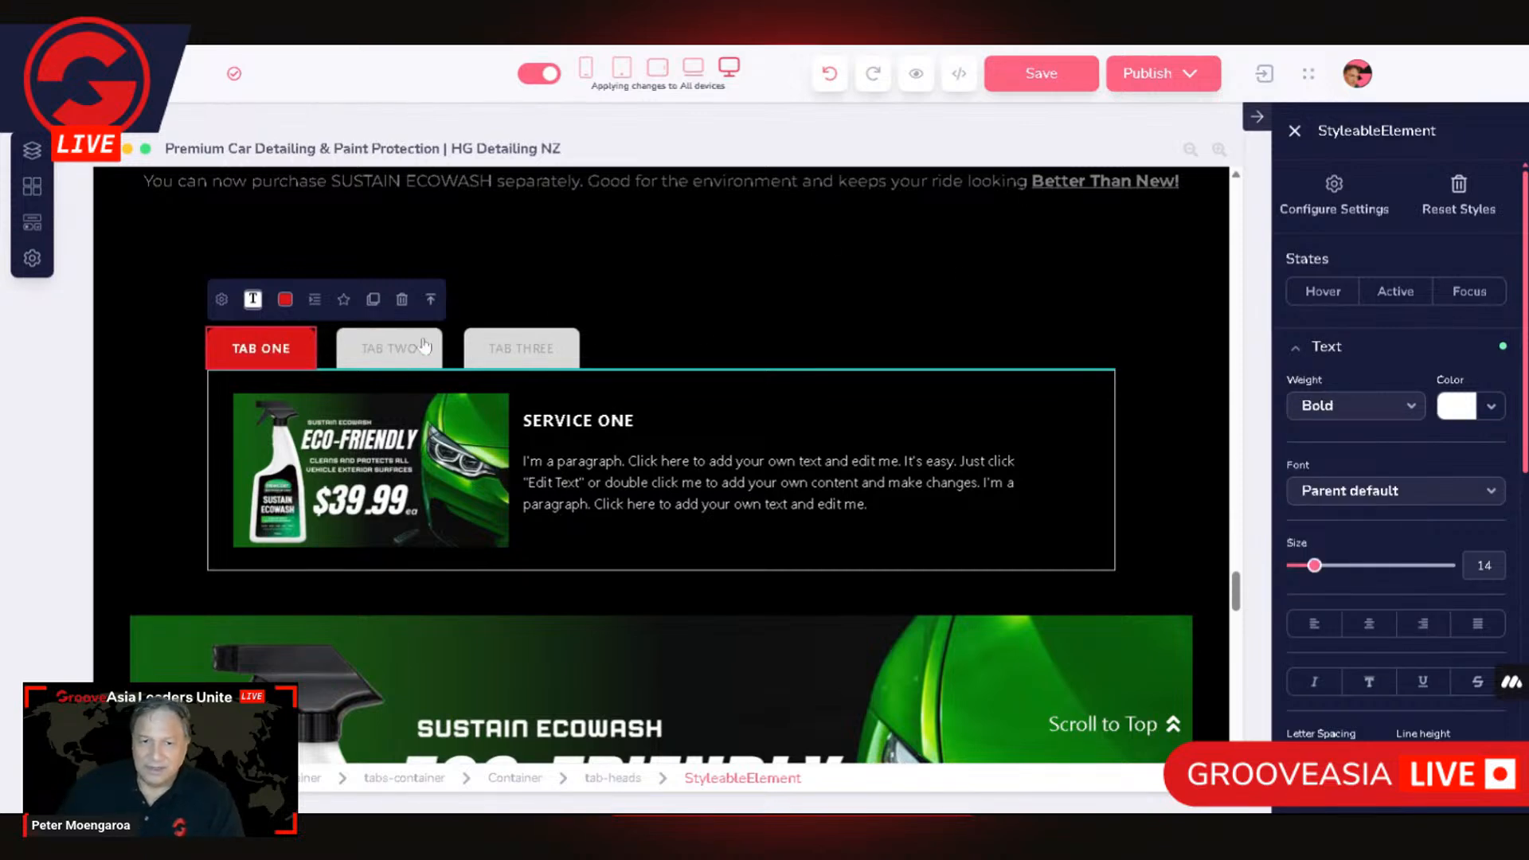
Step: Set the TAB ONE head's Active-state background to dark slate grey and reselect the head to check its default styling
click(1403, 299)
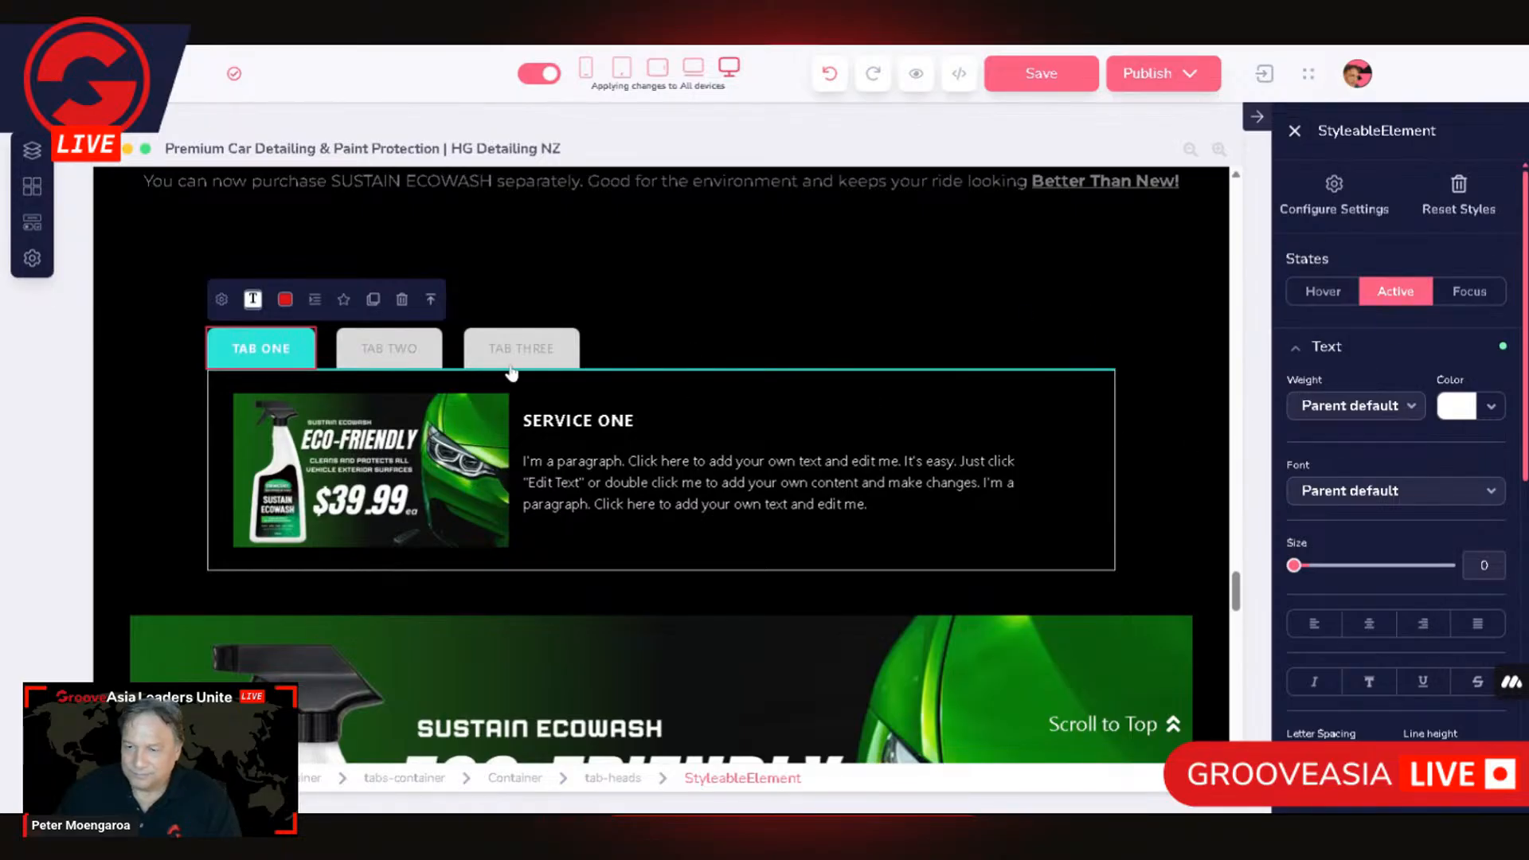
click(275, 352)
click(1398, 292)
click(1398, 292)
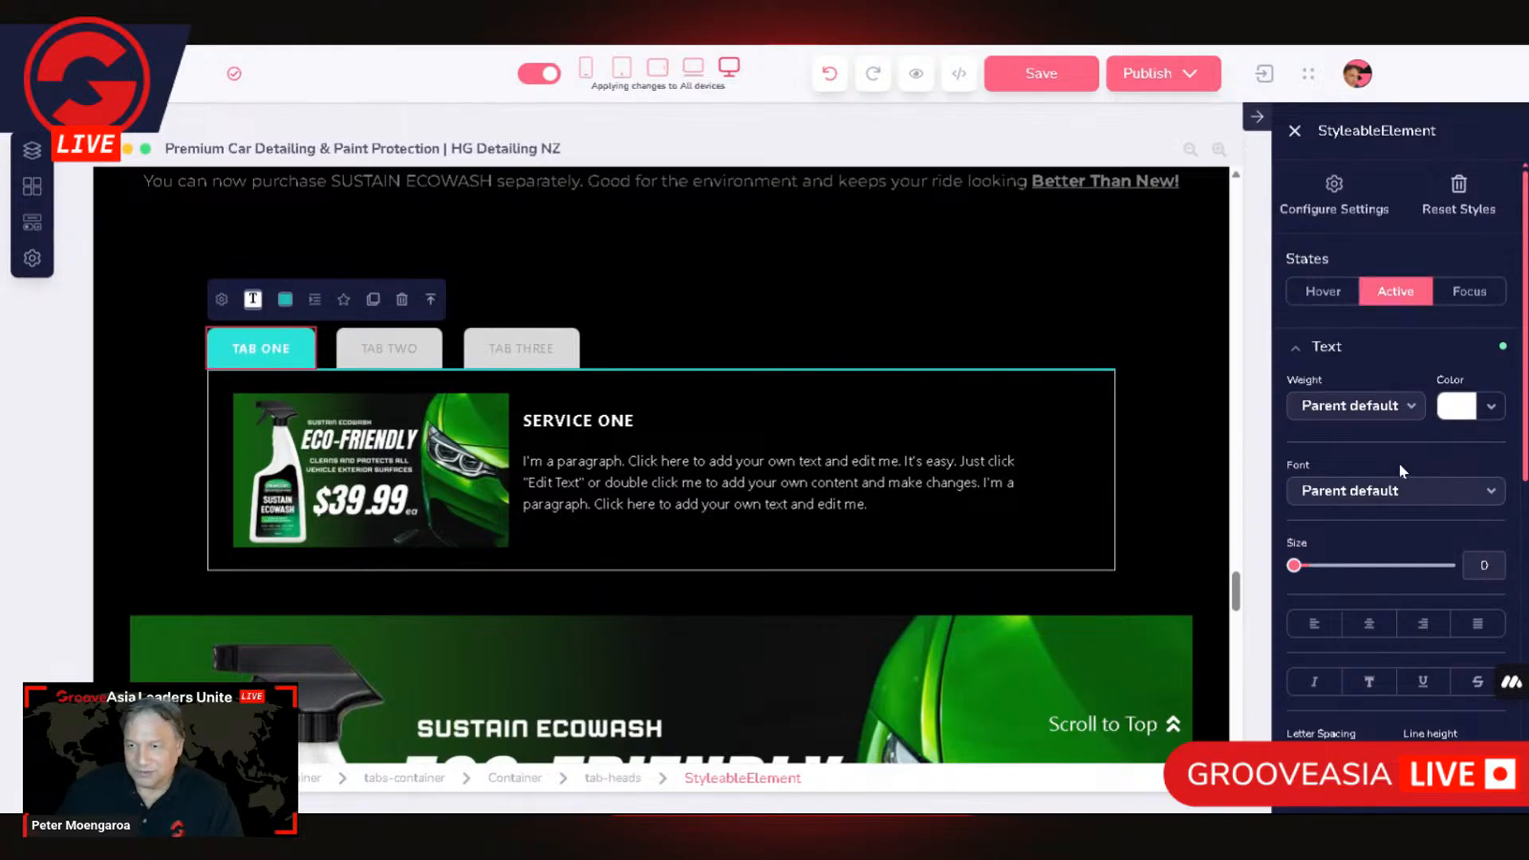
click(1301, 358)
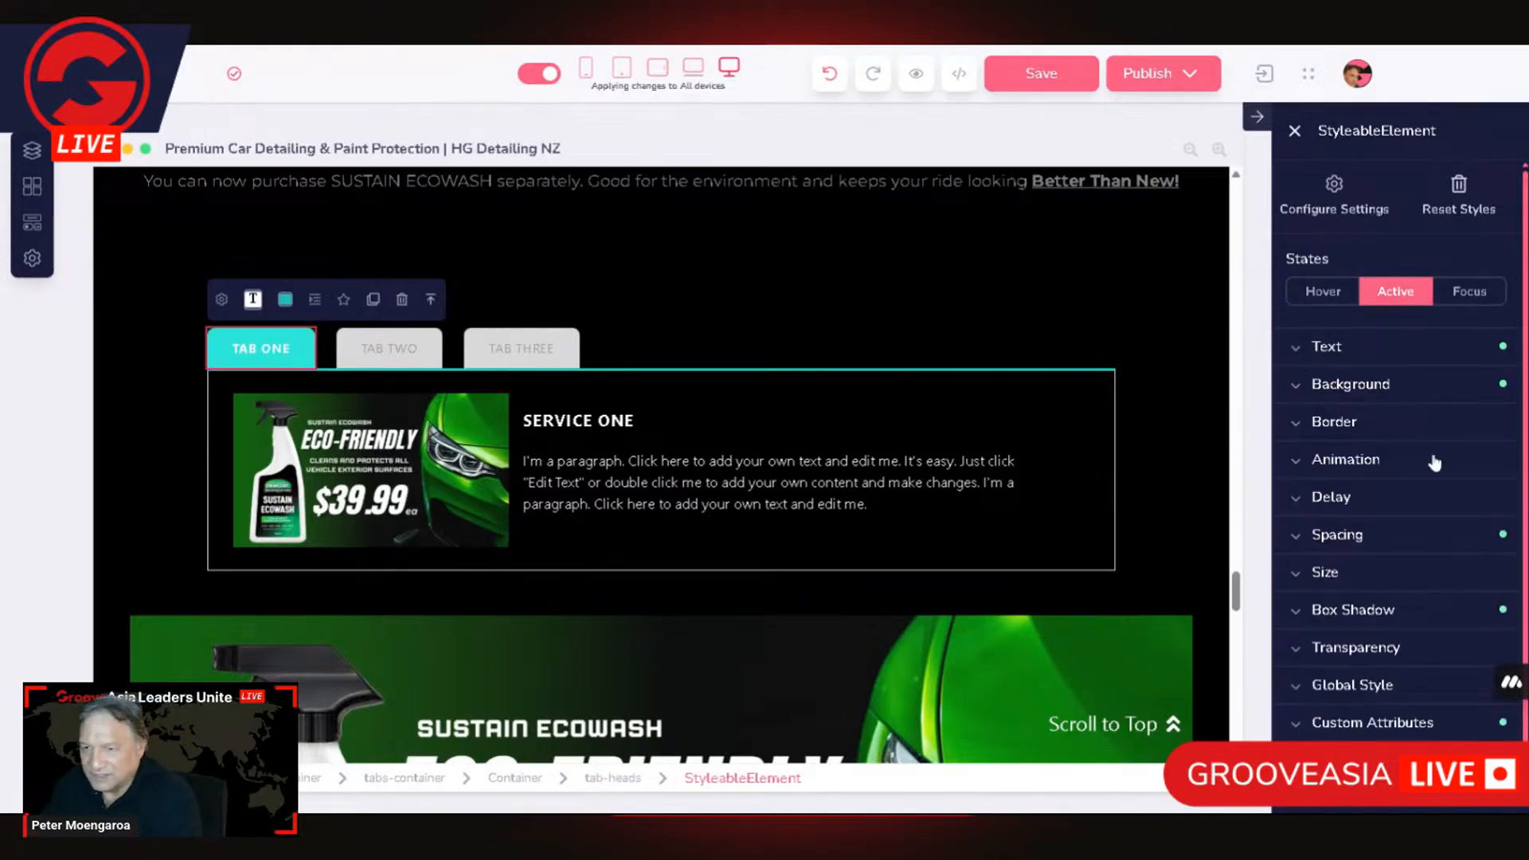
click(1353, 388)
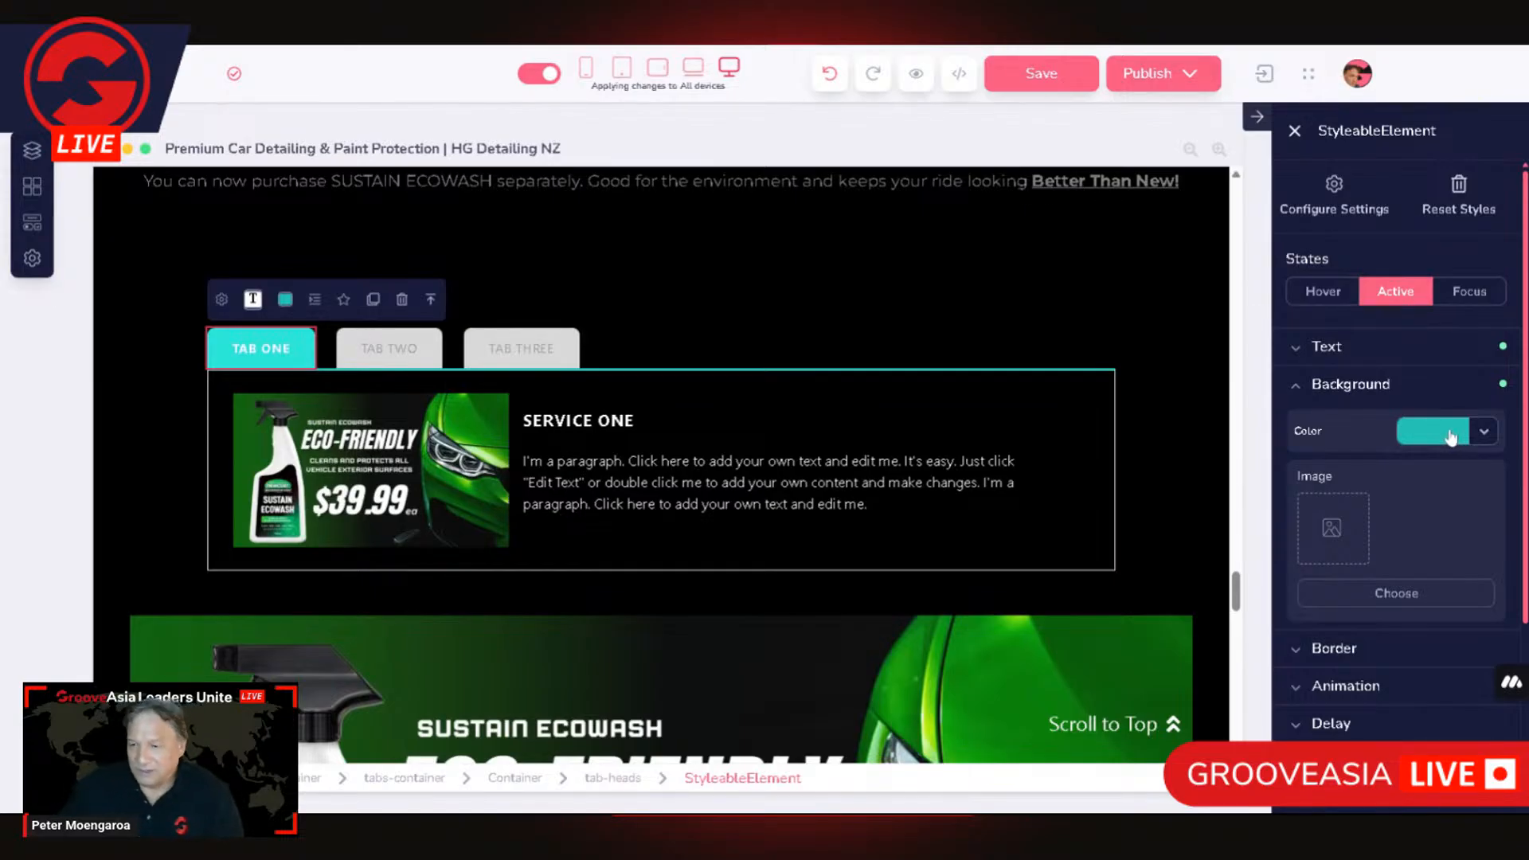
click(1450, 437)
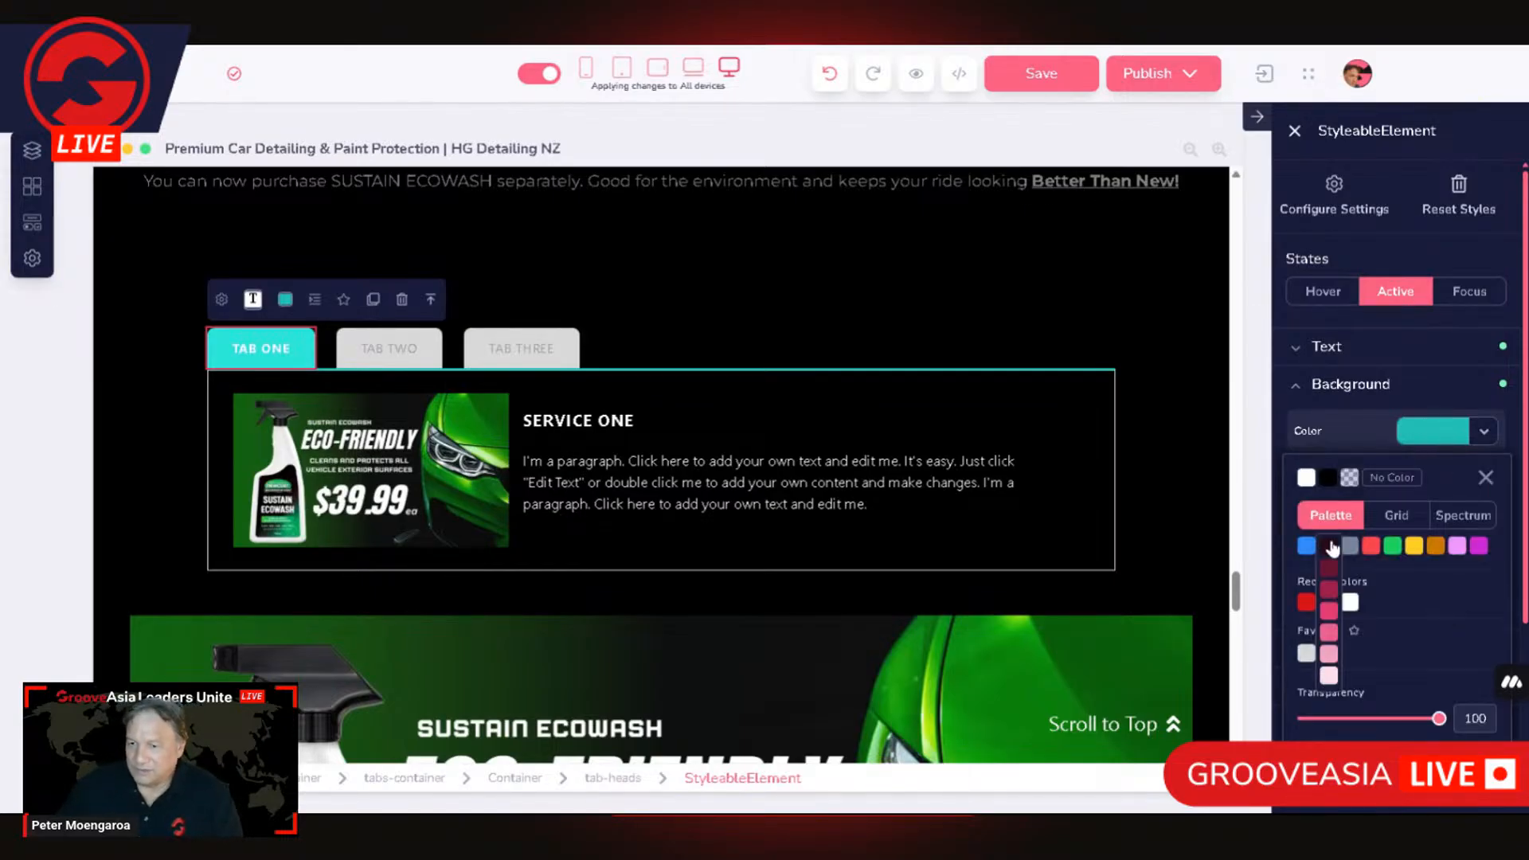
mouse_move(1351, 550)
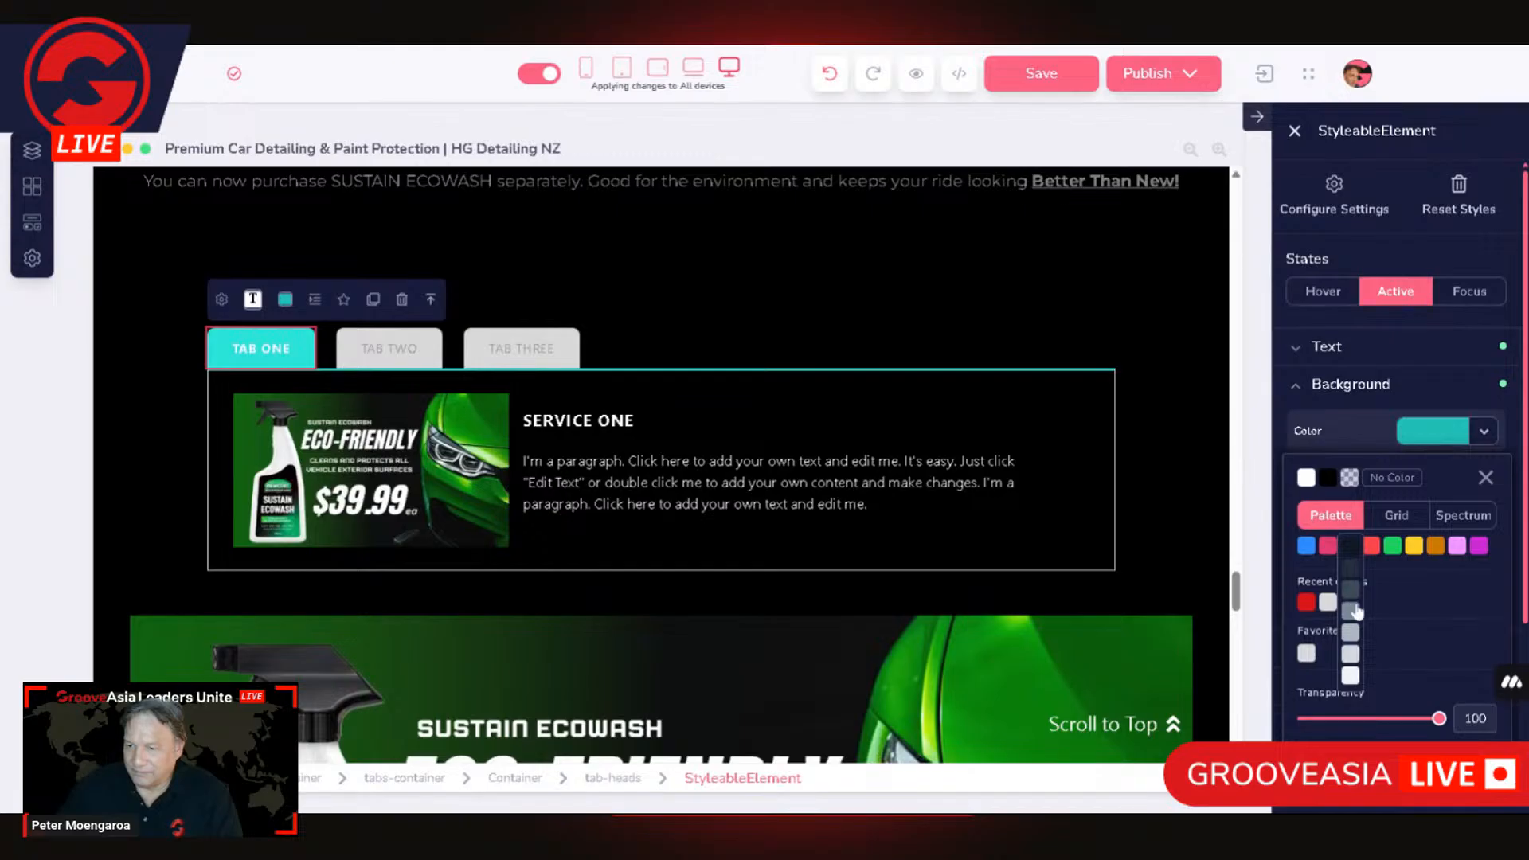
click(1352, 591)
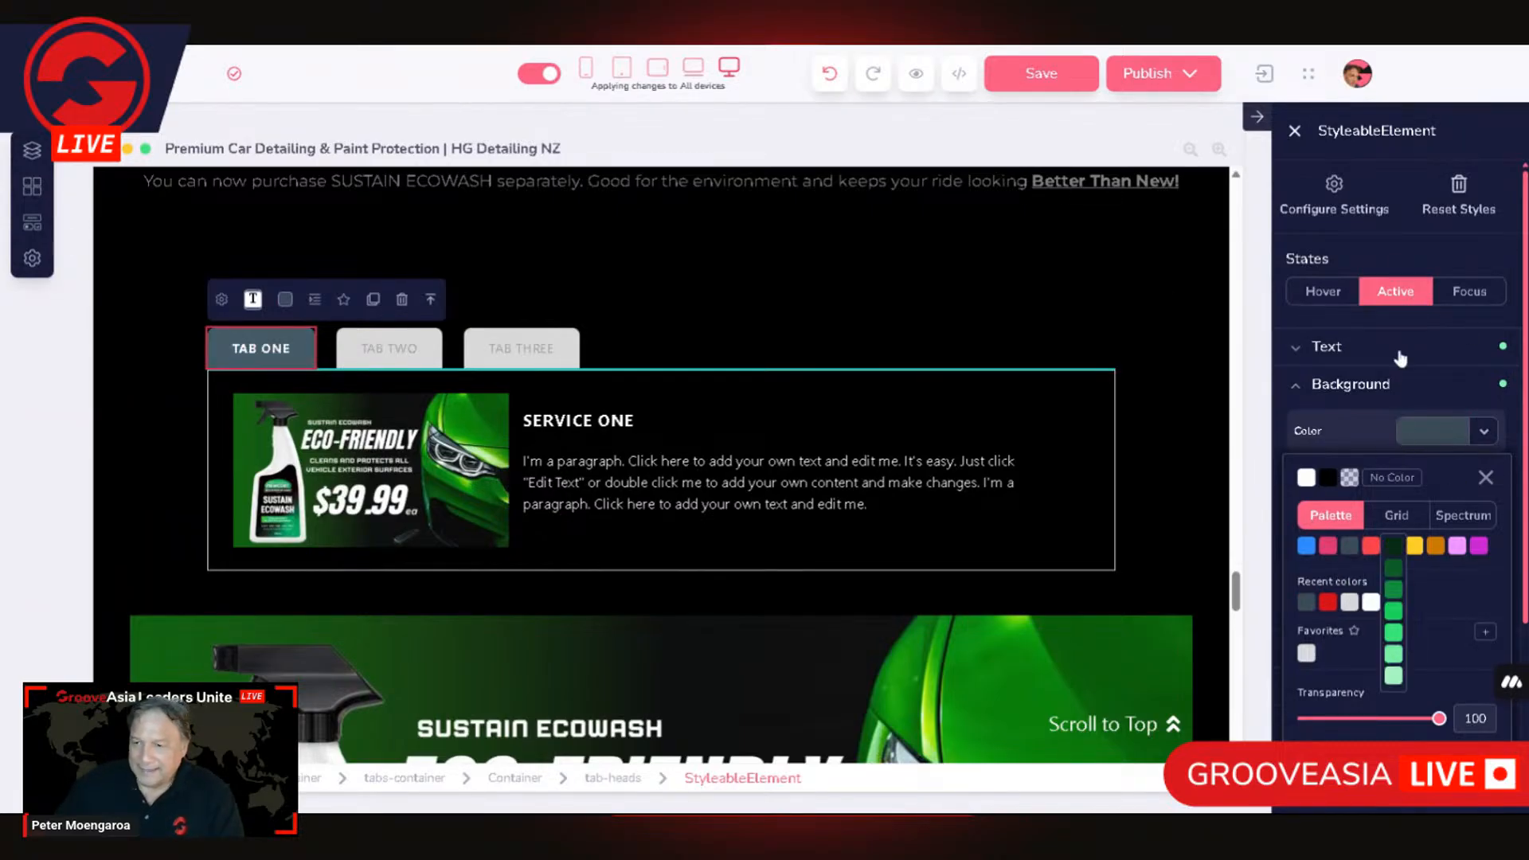
click(989, 303)
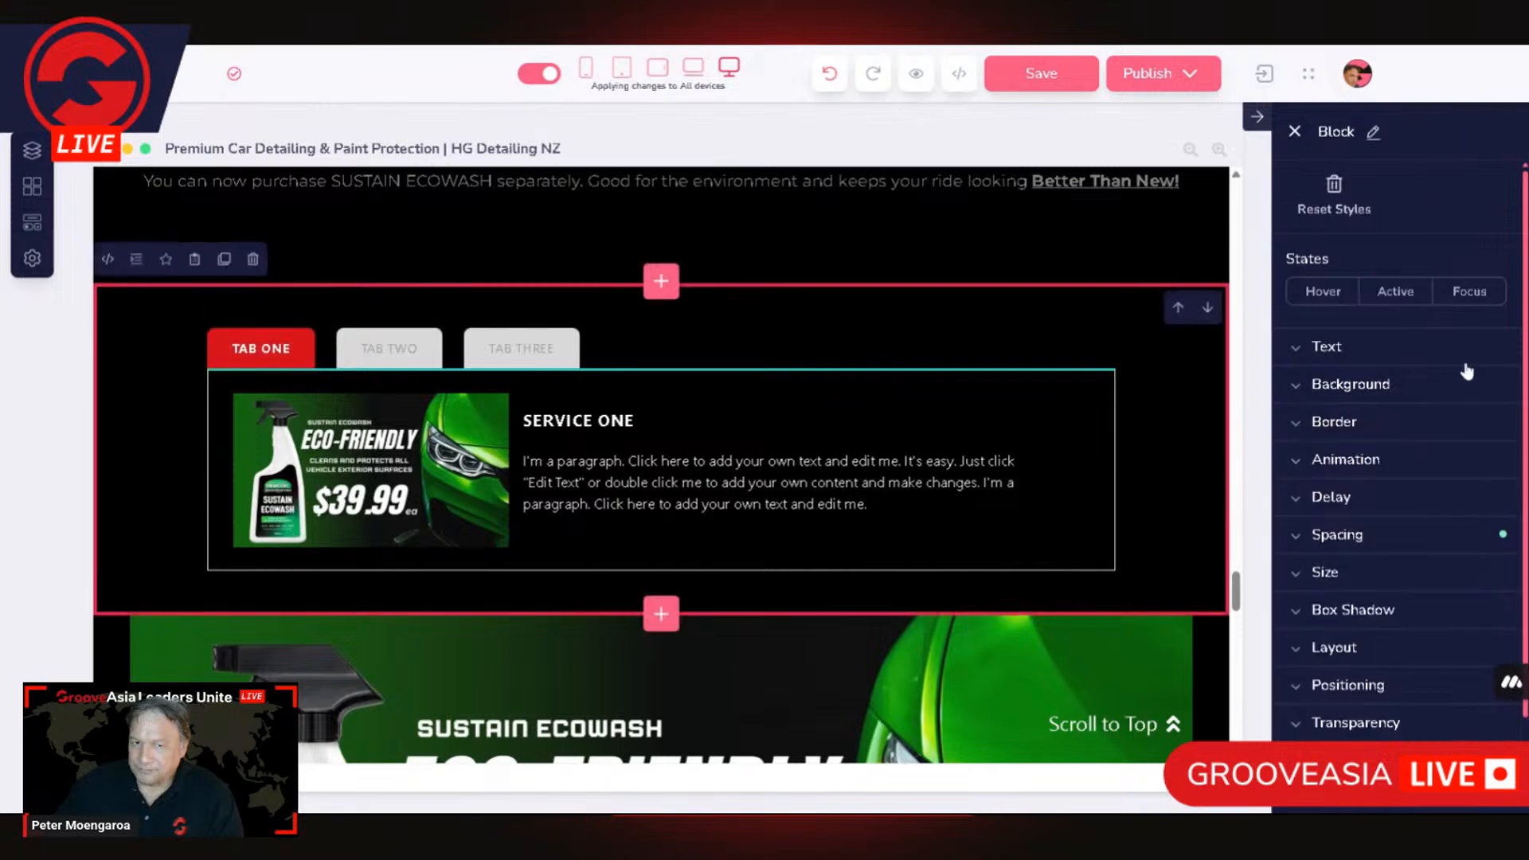
click(264, 362)
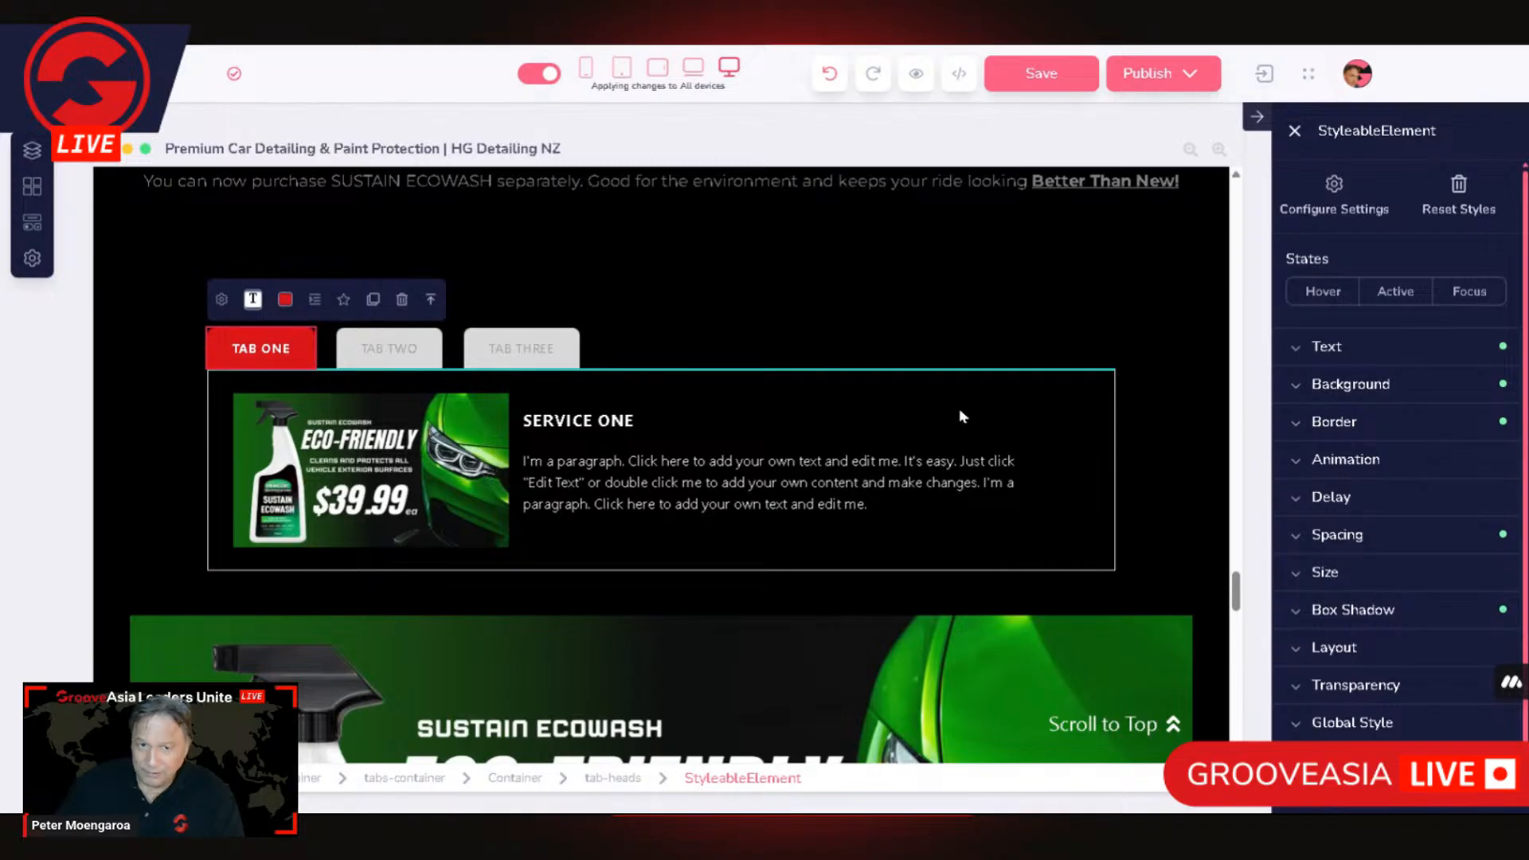
Step: Set the TAB TWO head's default background colour to the red used on TAB ONE
click(407, 350)
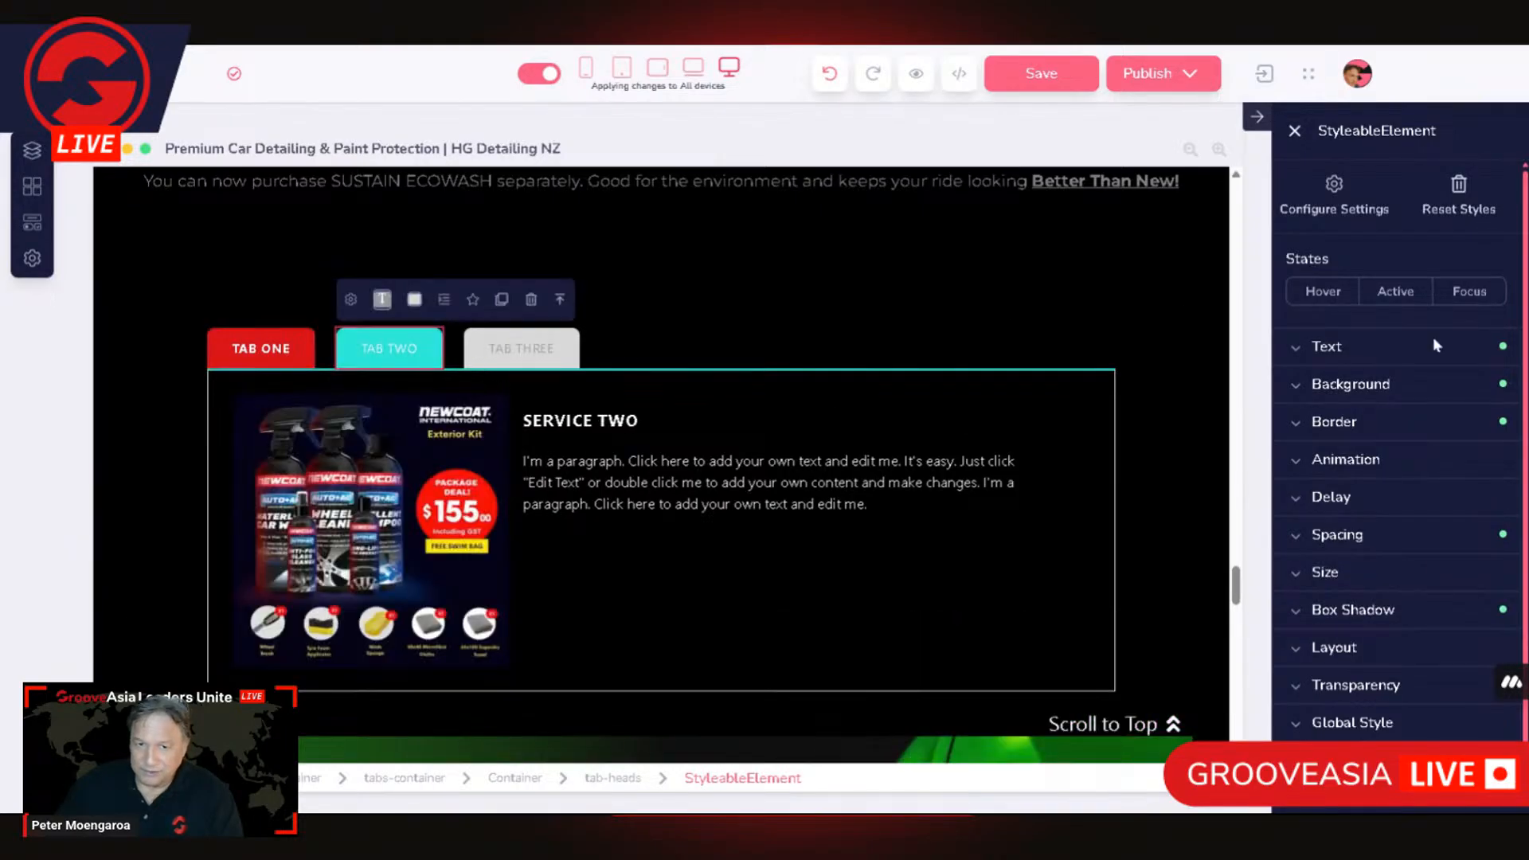
click(1374, 393)
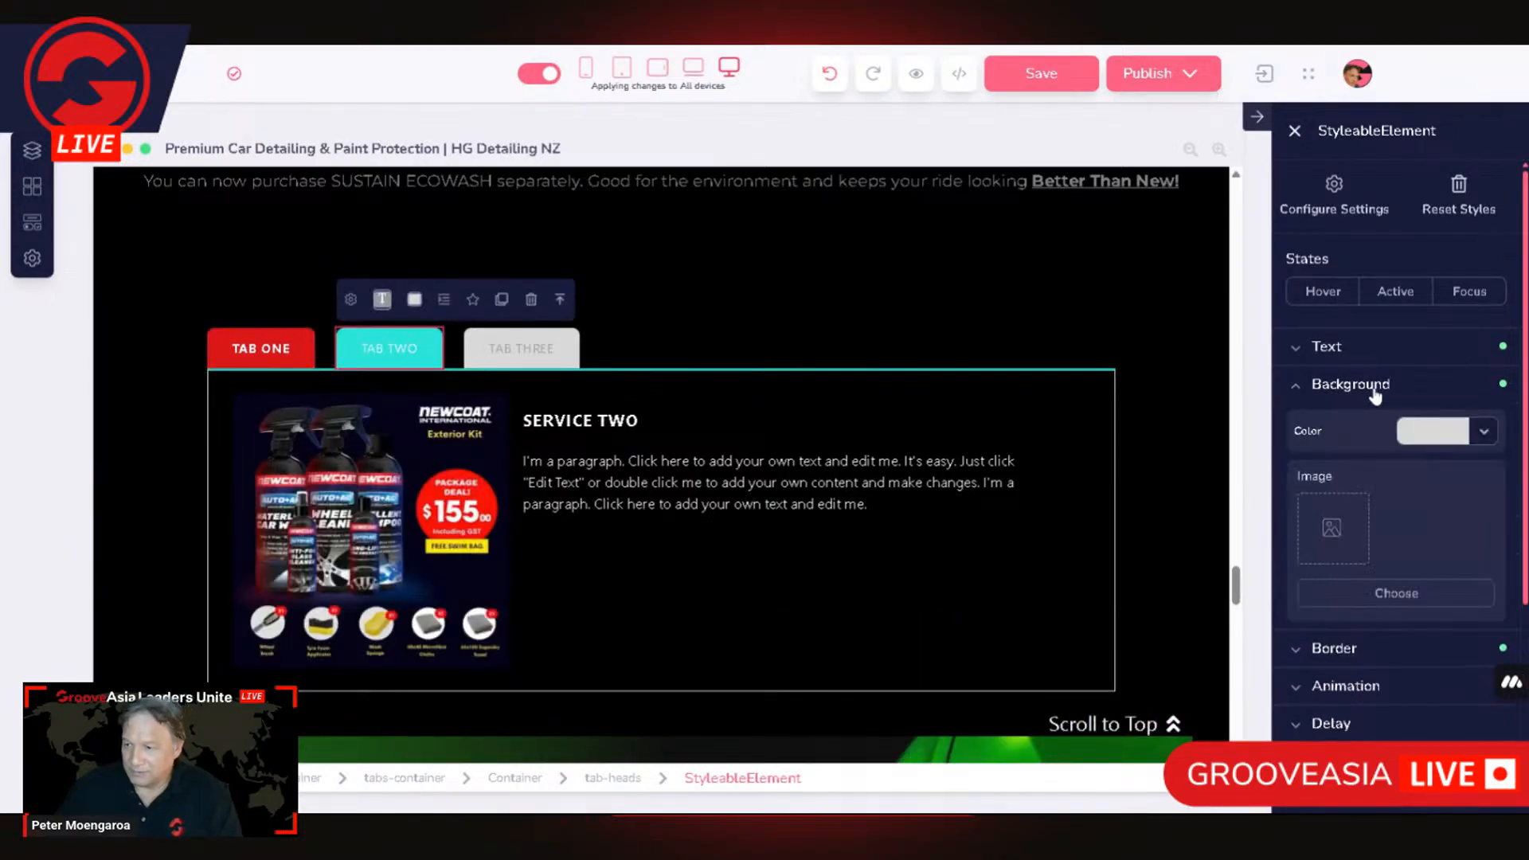
click(1454, 436)
mouse_move(1372, 548)
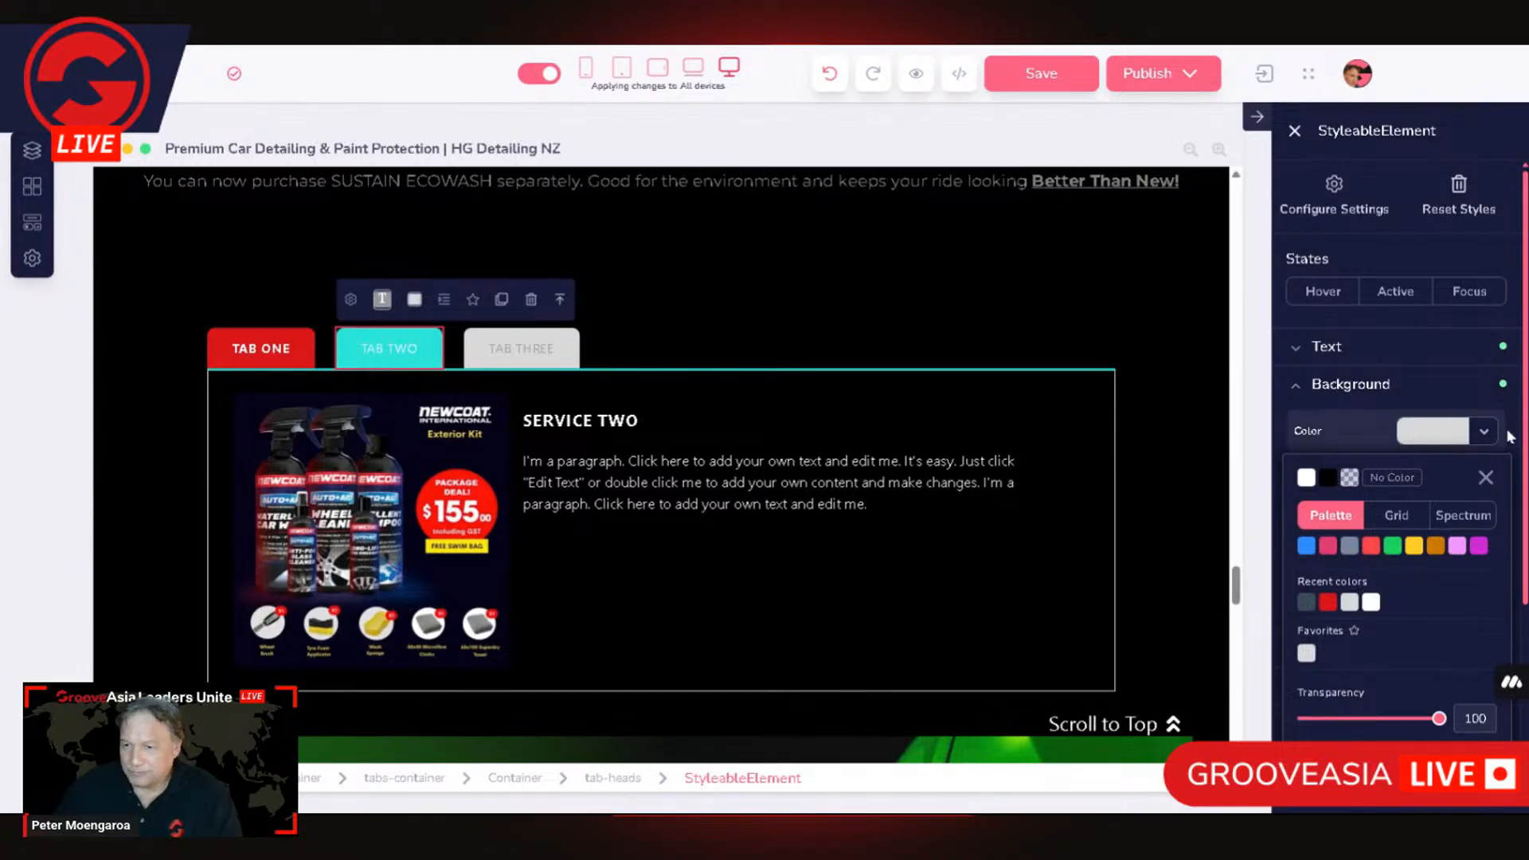
click(1328, 603)
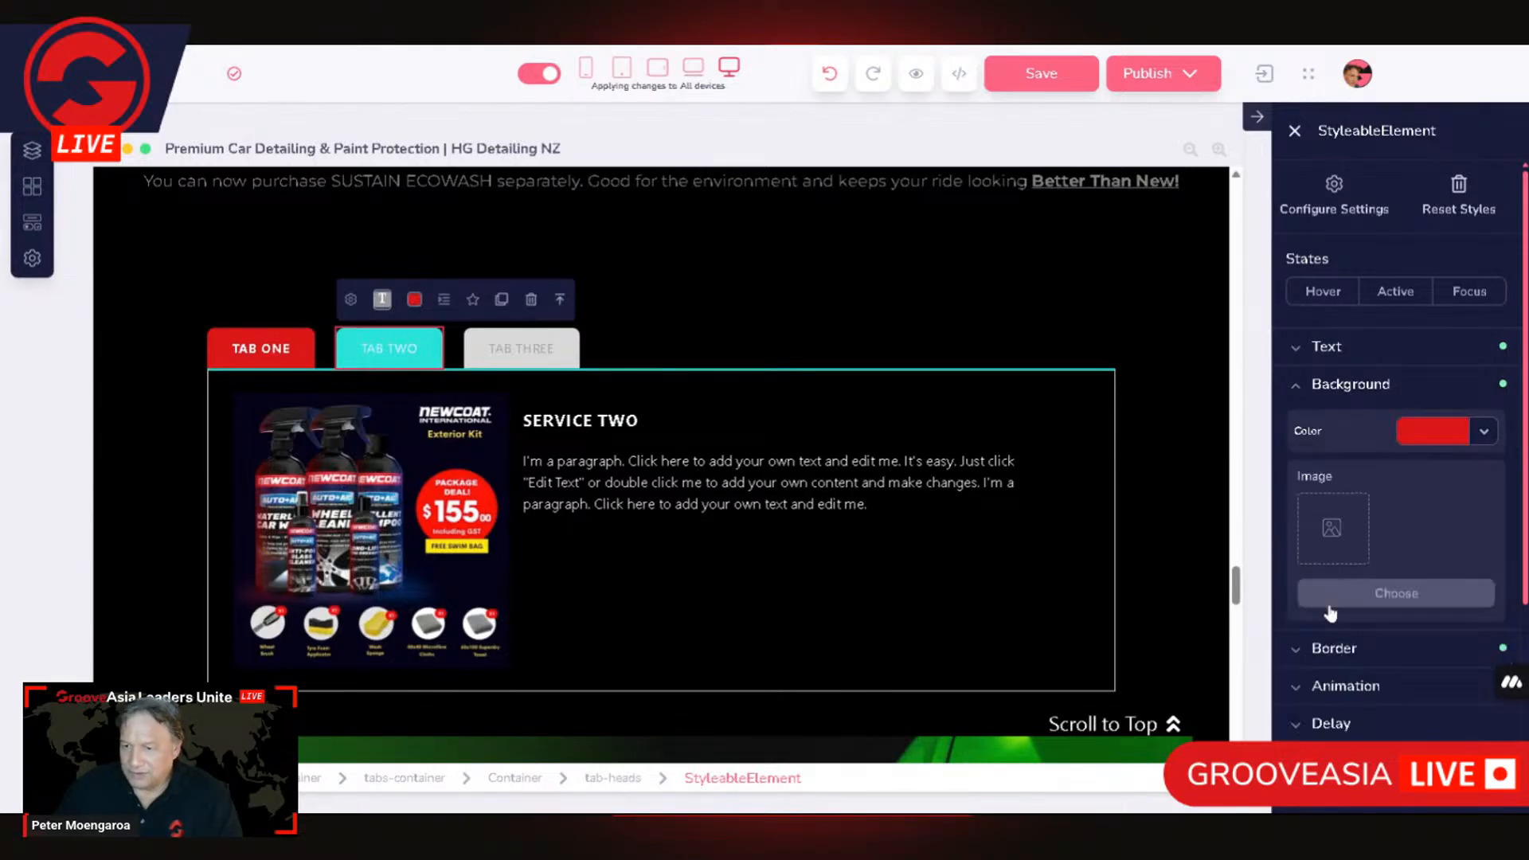
Step: Set the TAB TWO head's default text colour to white and its weight to Bold
click(1318, 349)
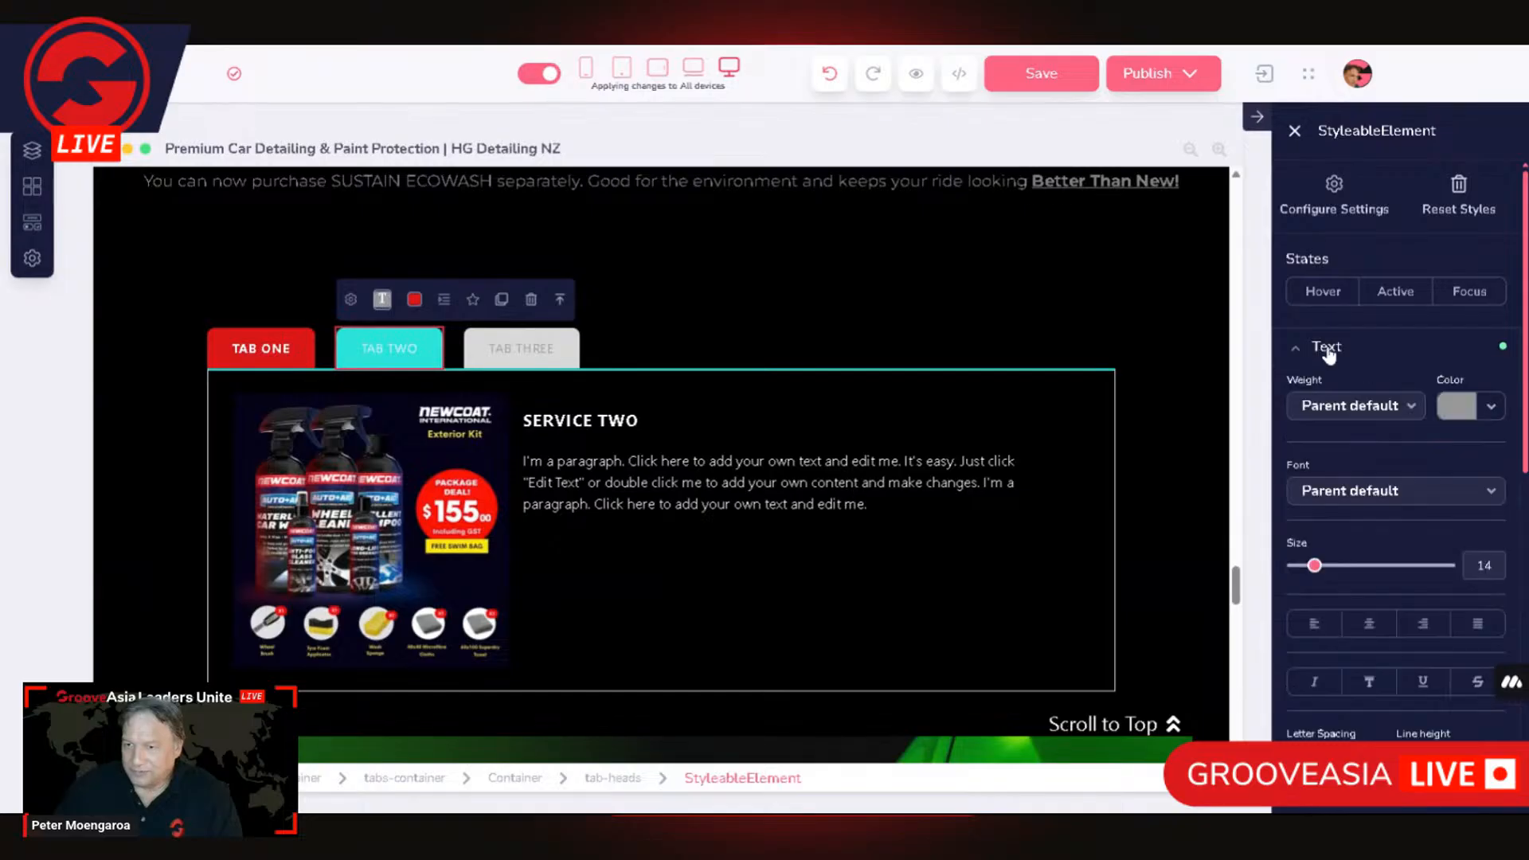
click(1471, 408)
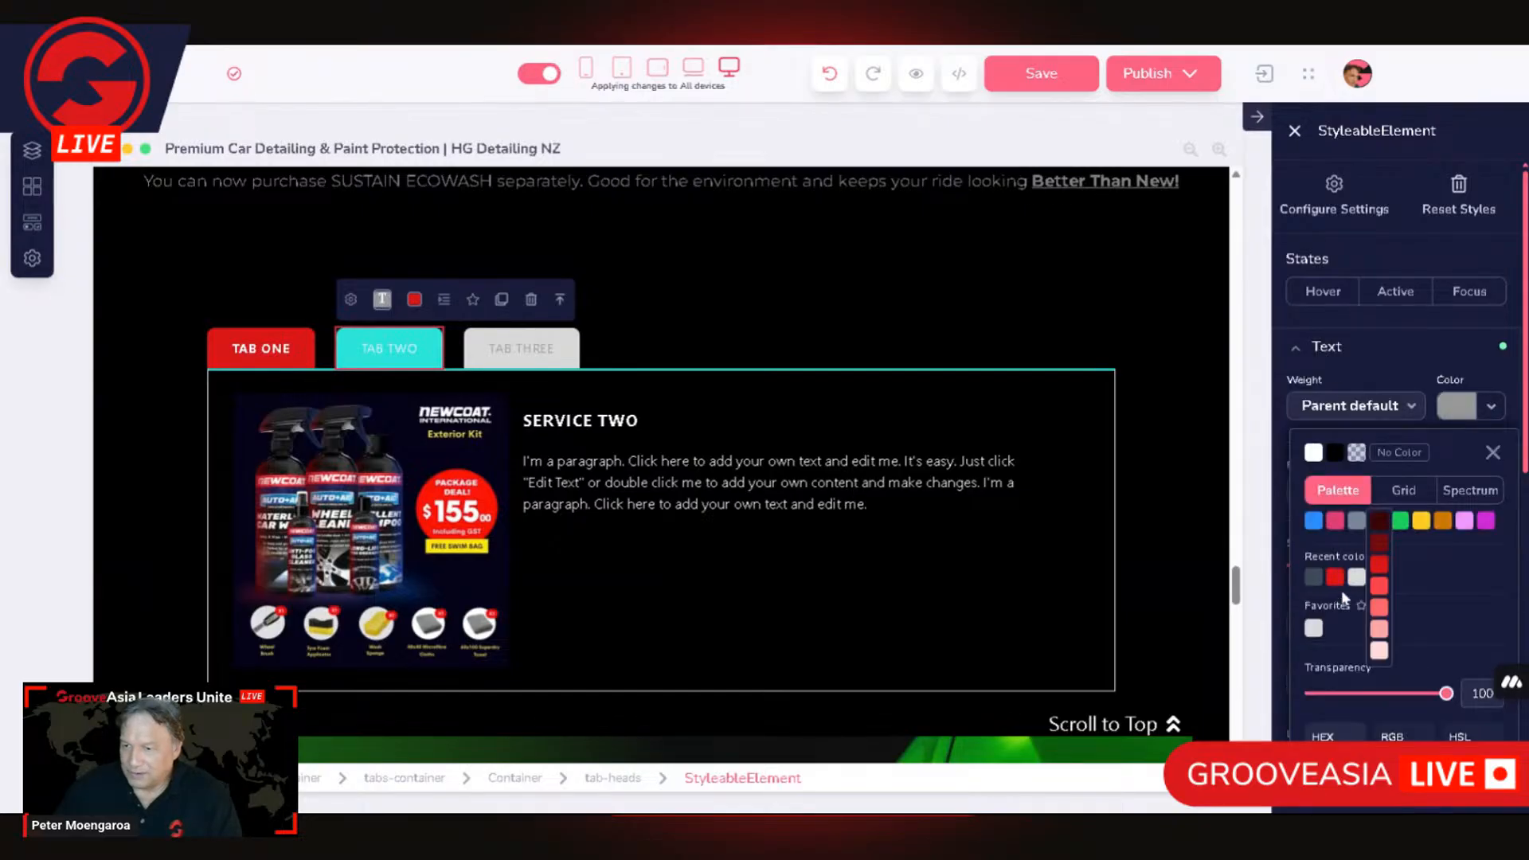
click(1313, 453)
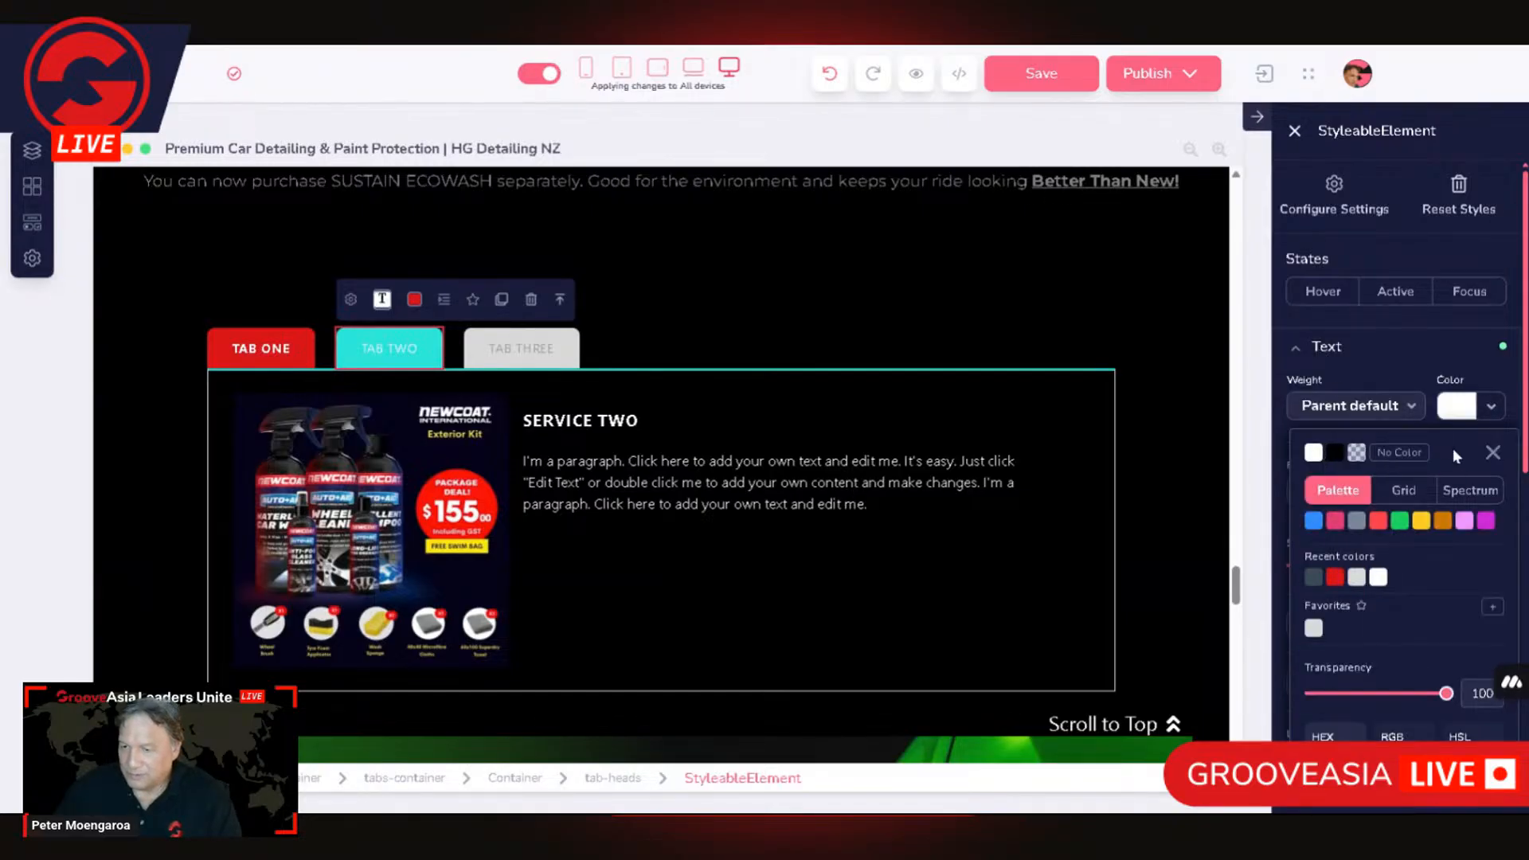
click(1343, 408)
click(1324, 618)
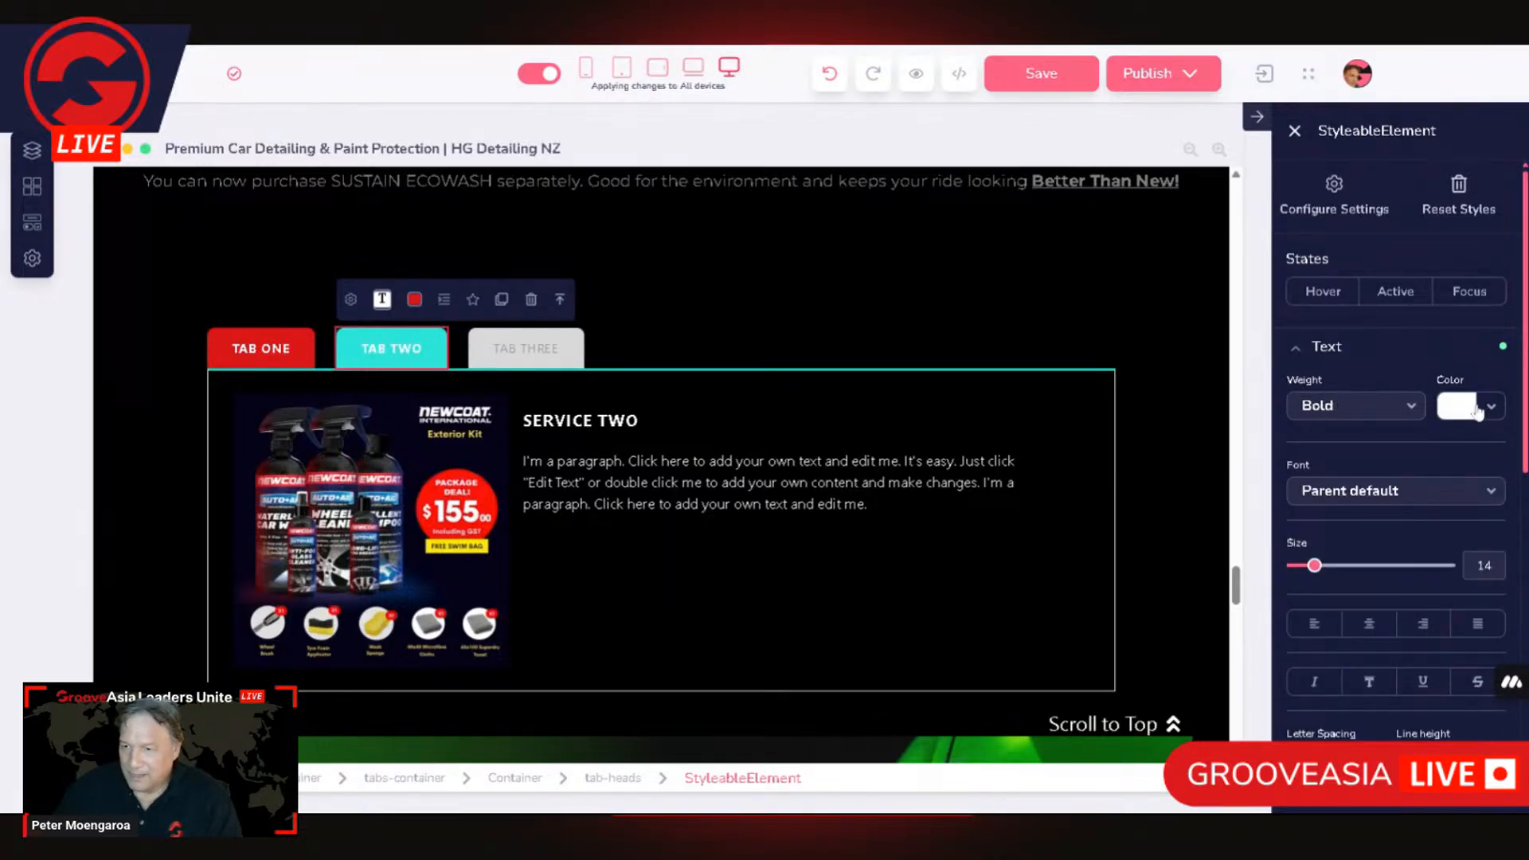
Step: Set the TAB TWO head's Active-state background to the same dark slate grey as TAB ONE
click(1405, 299)
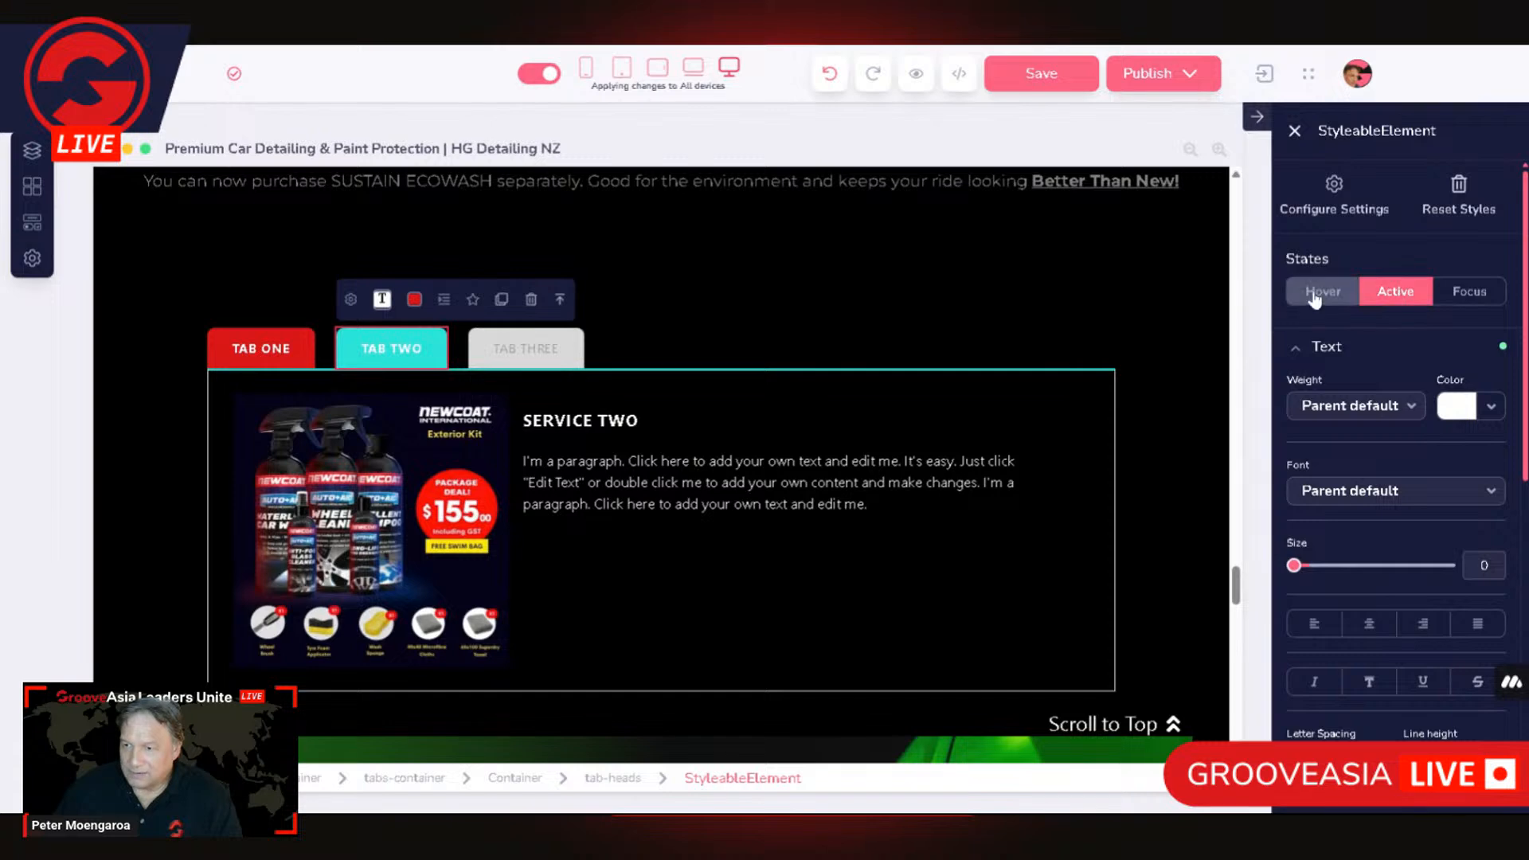
click(1068, 273)
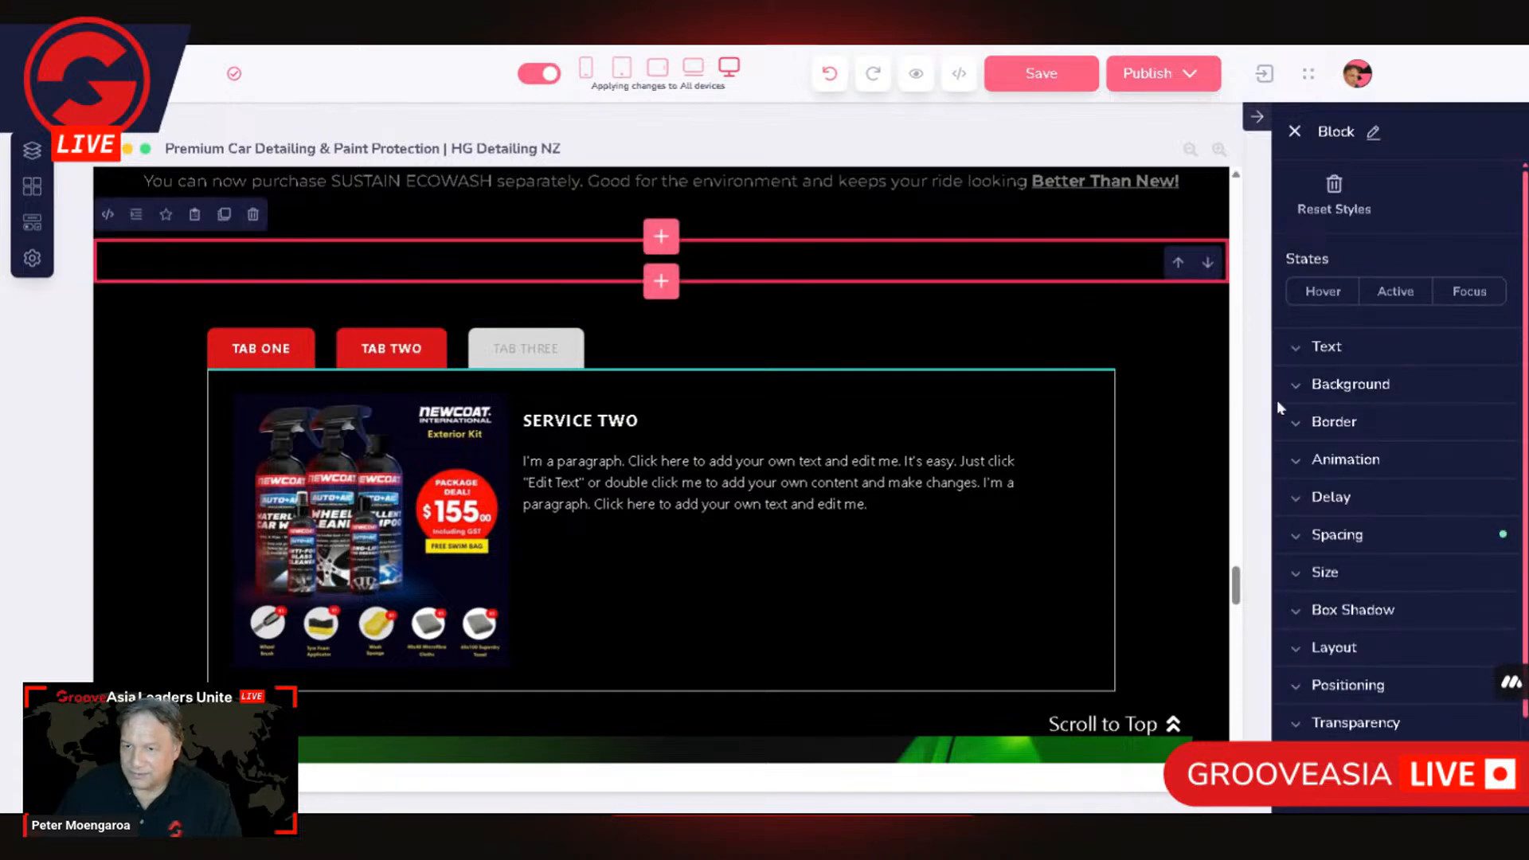
click(1336, 386)
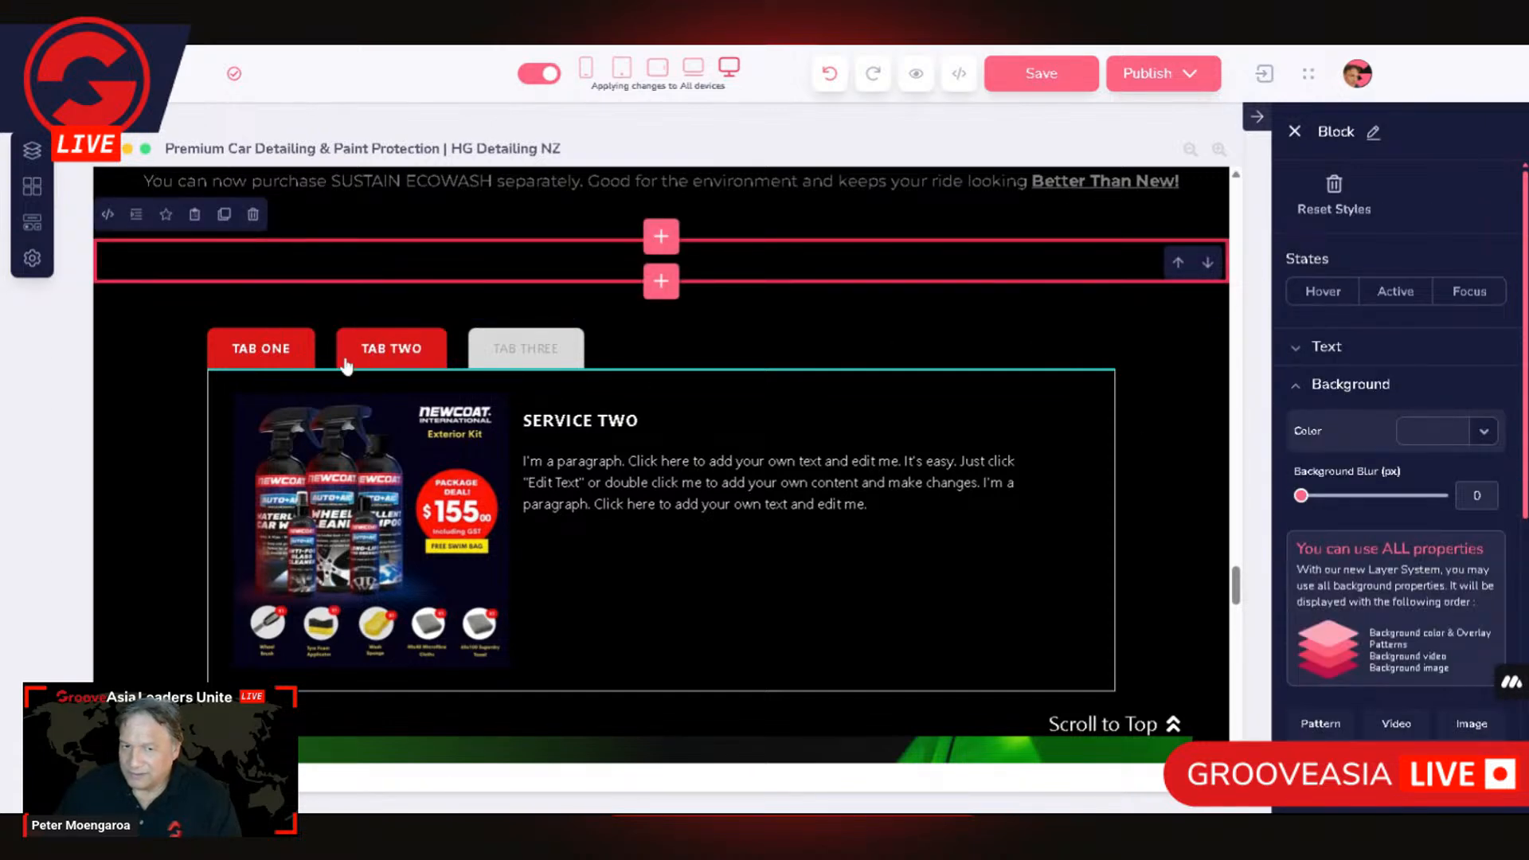
click(412, 368)
click(1346, 388)
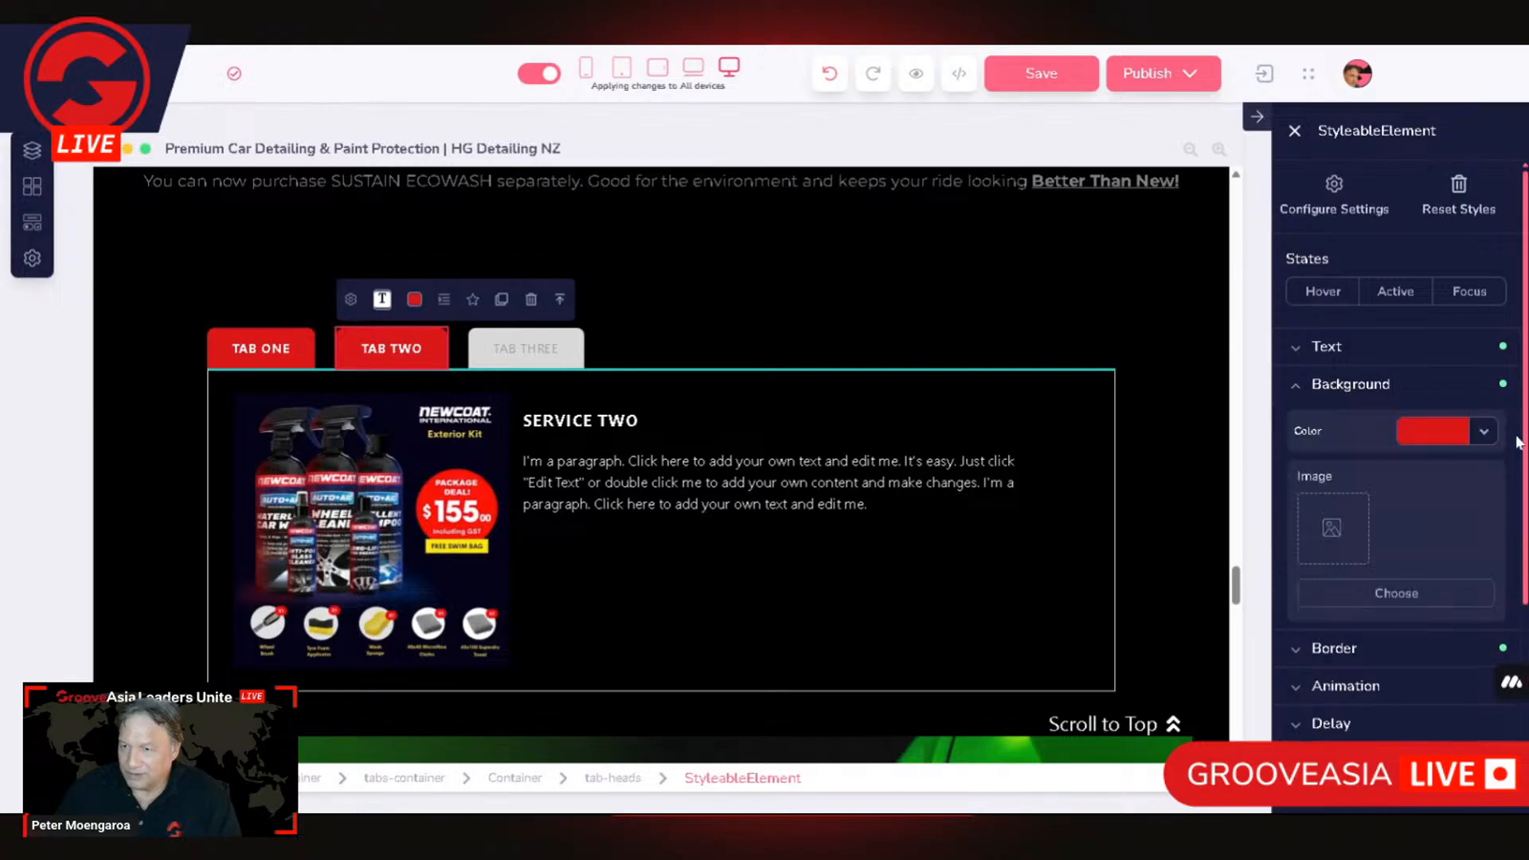
click(1396, 292)
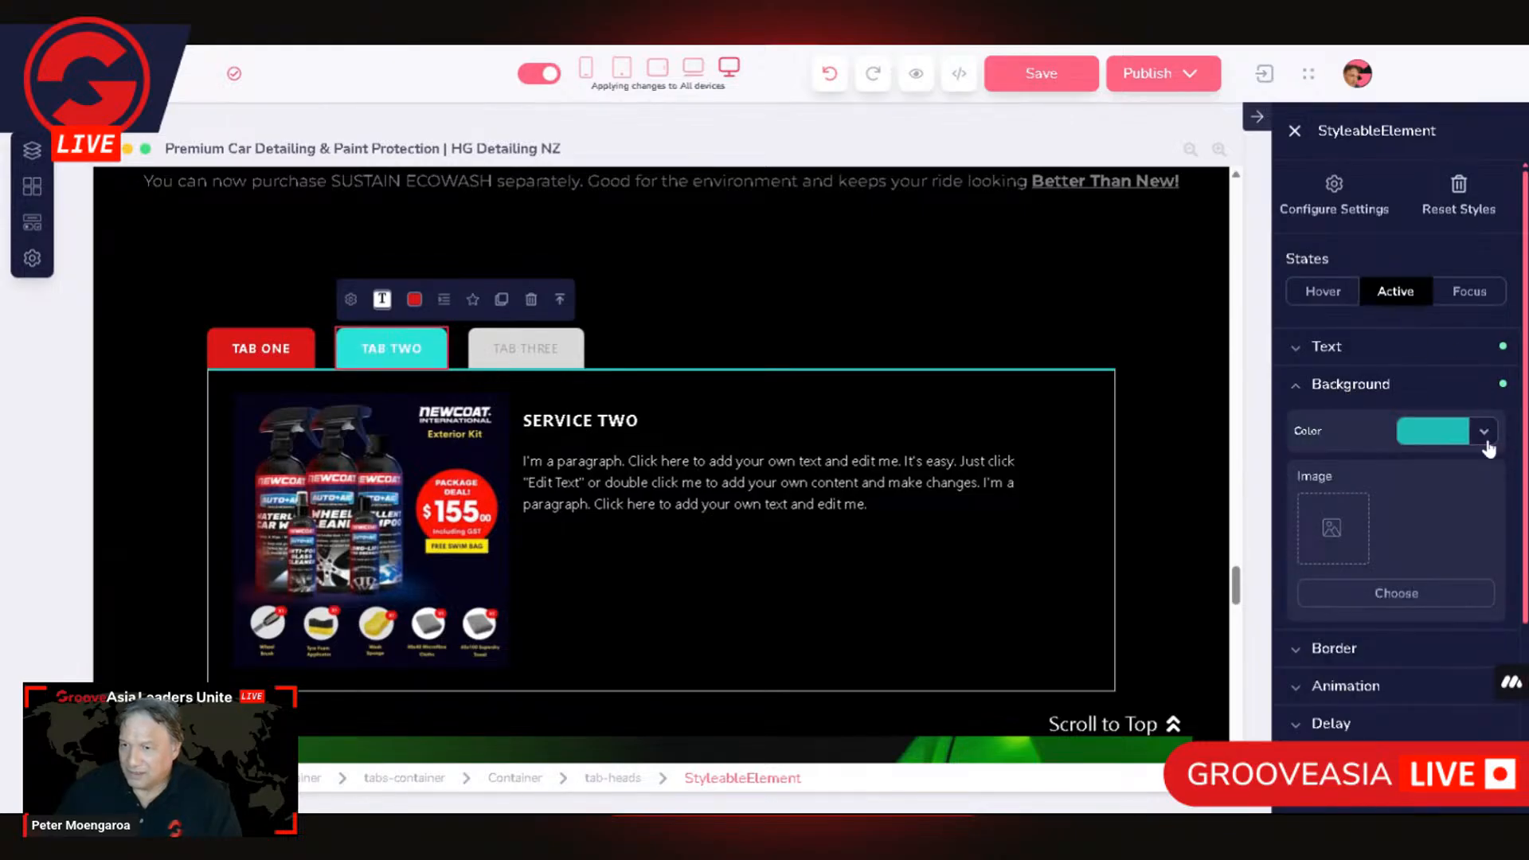
click(1448, 431)
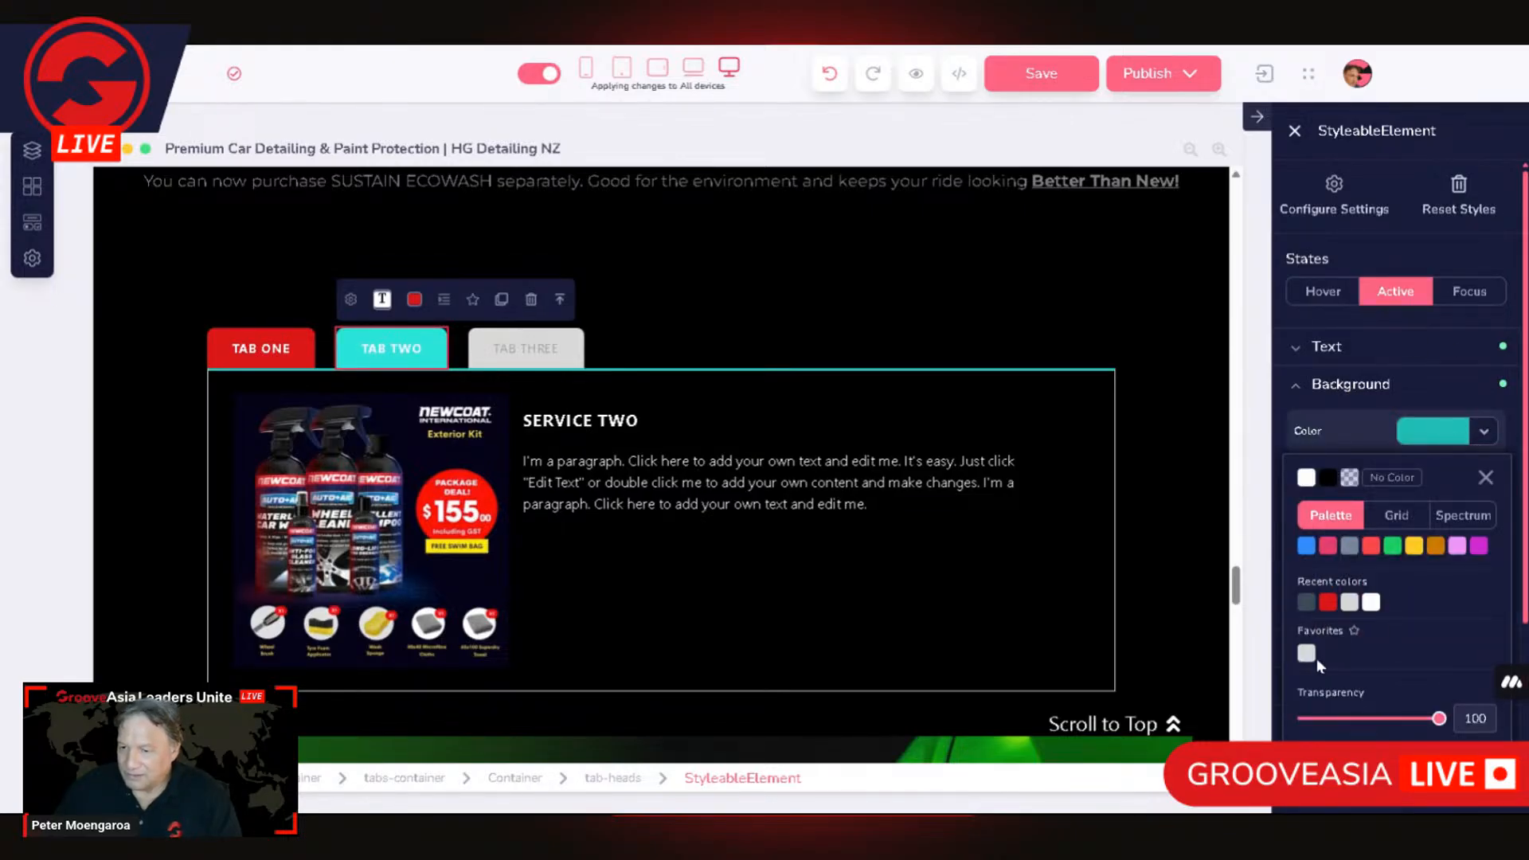
click(1306, 605)
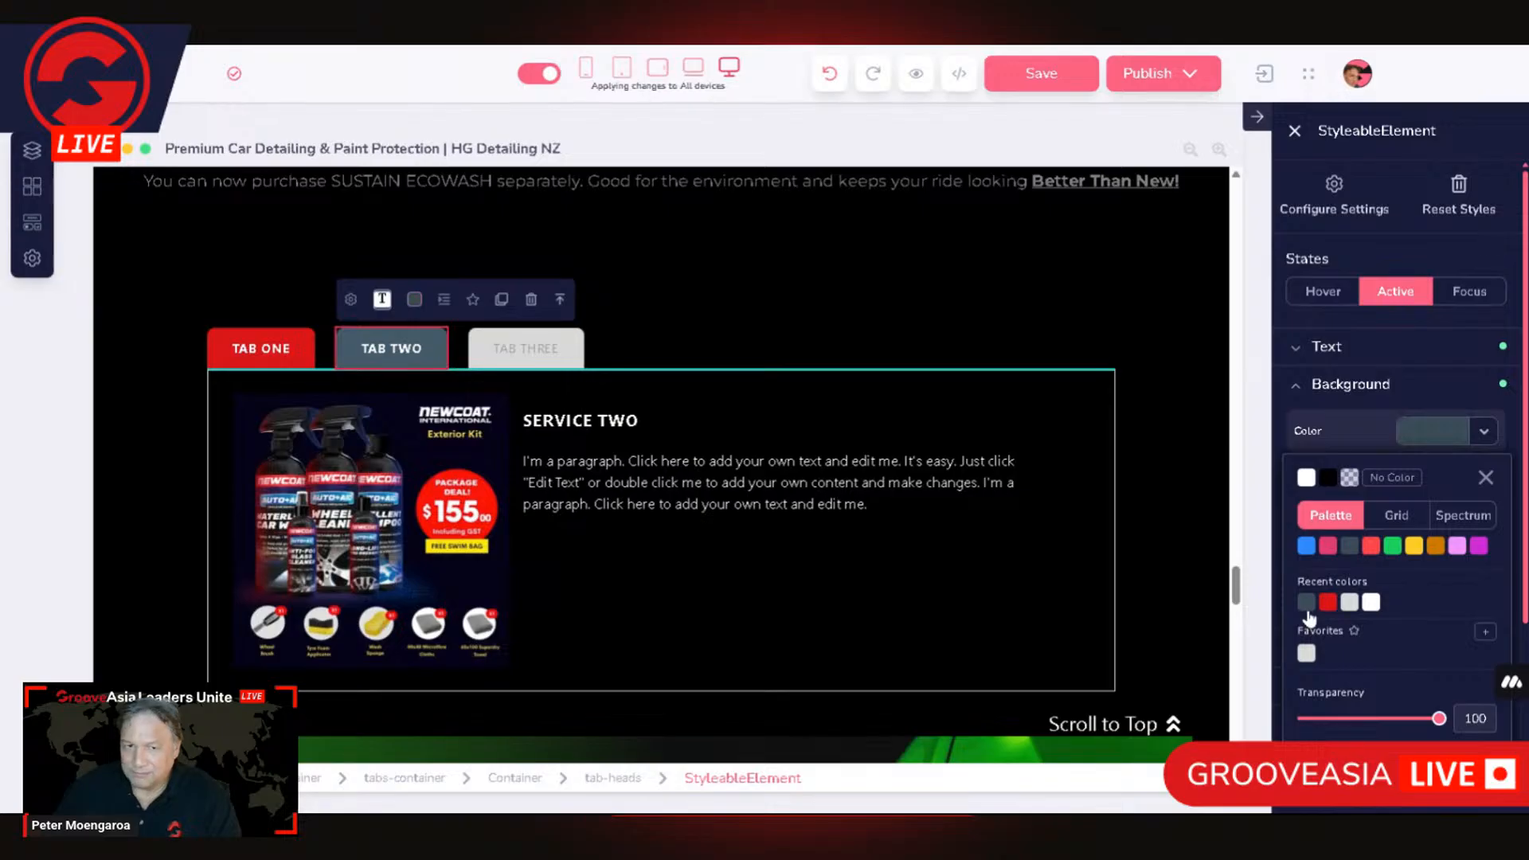
Step: Set the TAB THREE head's default background colour to the same red as the other two tab heads
click(555, 362)
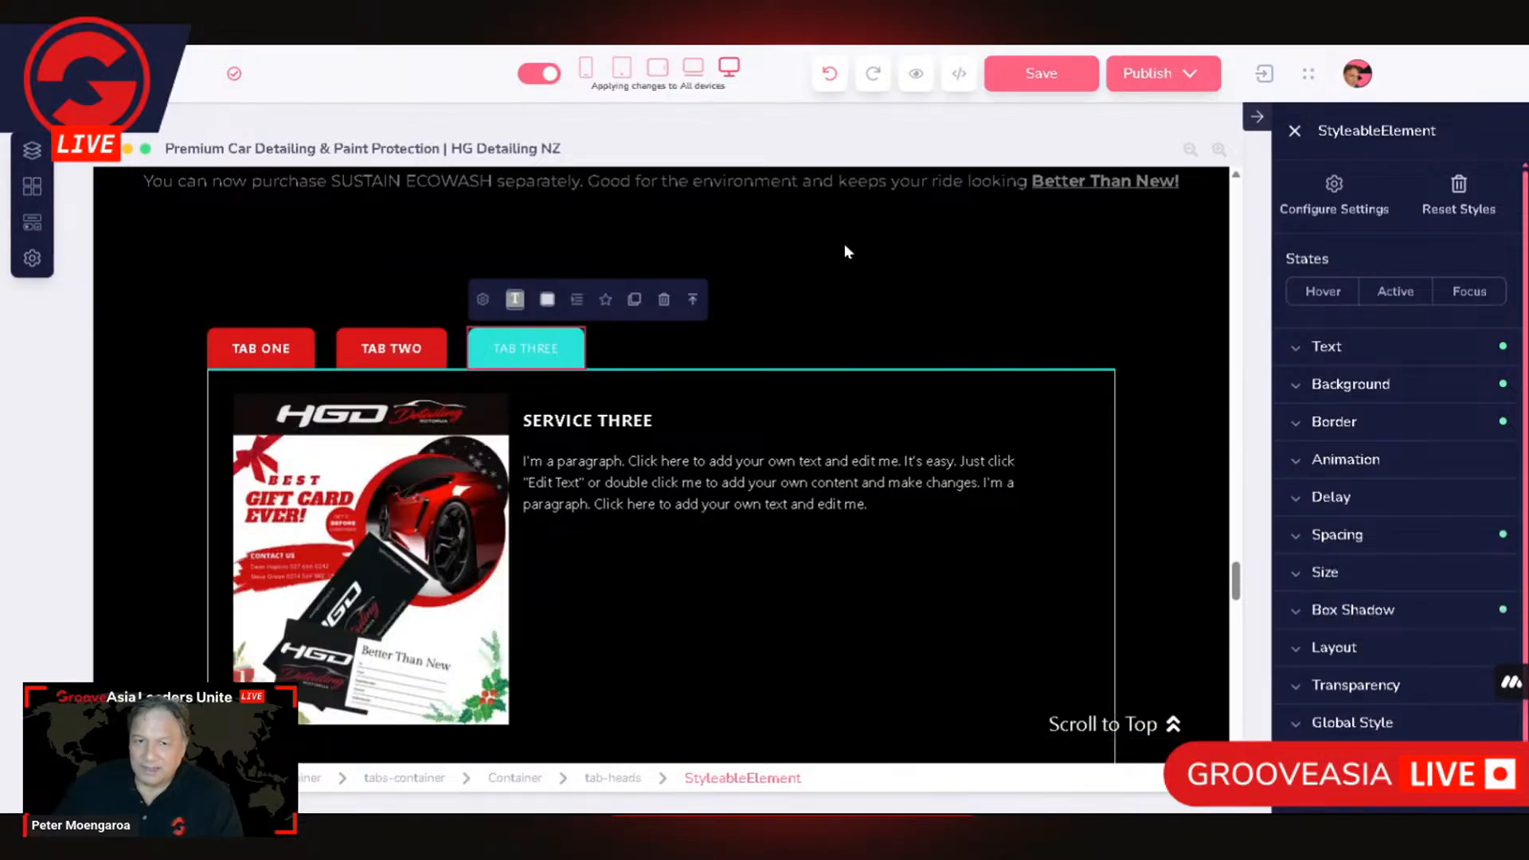
click(868, 257)
click(557, 368)
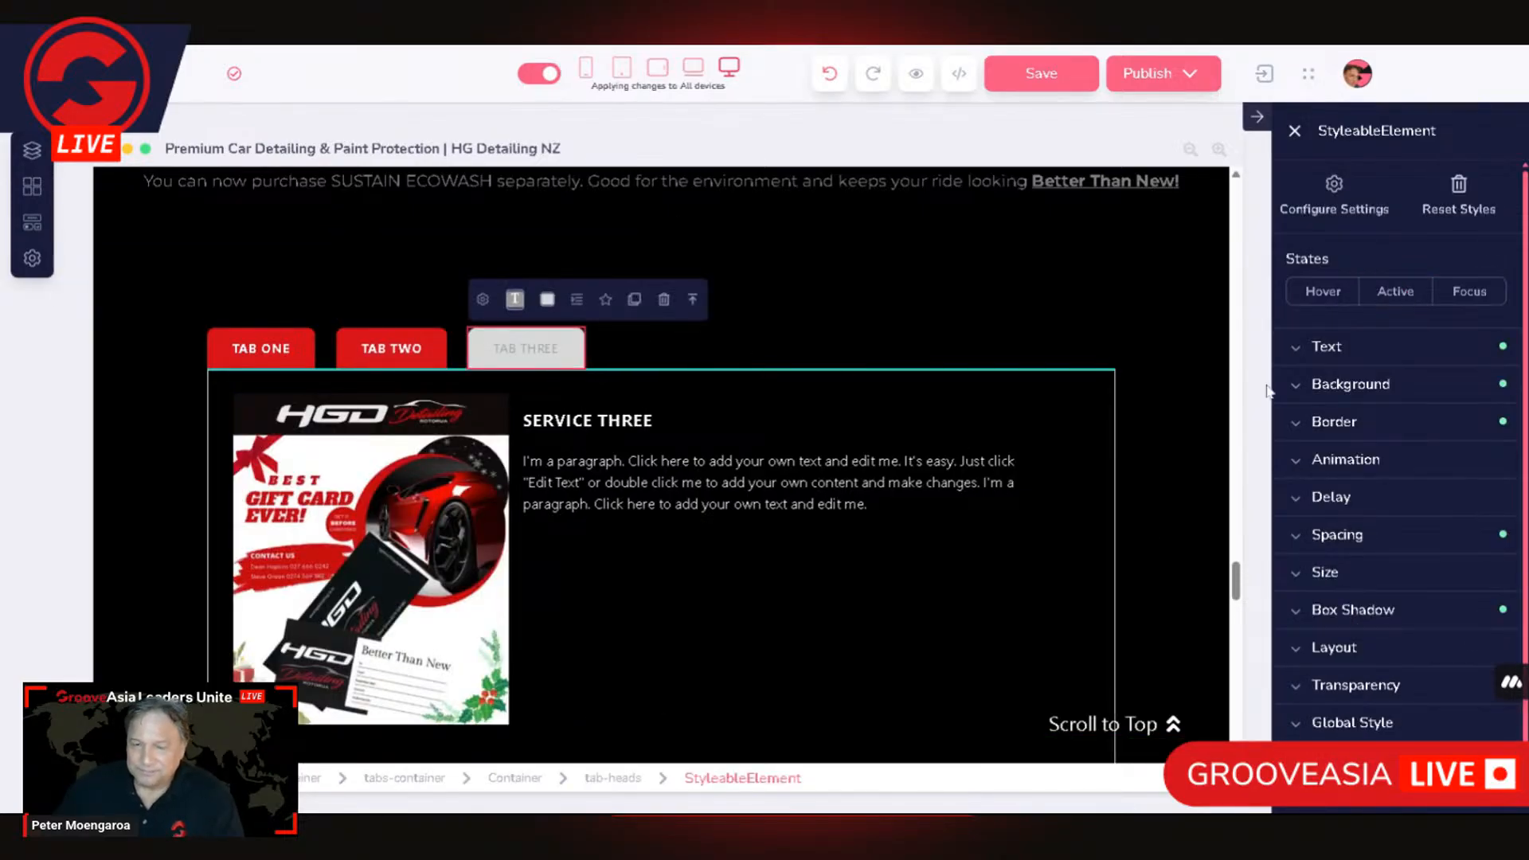
click(1386, 388)
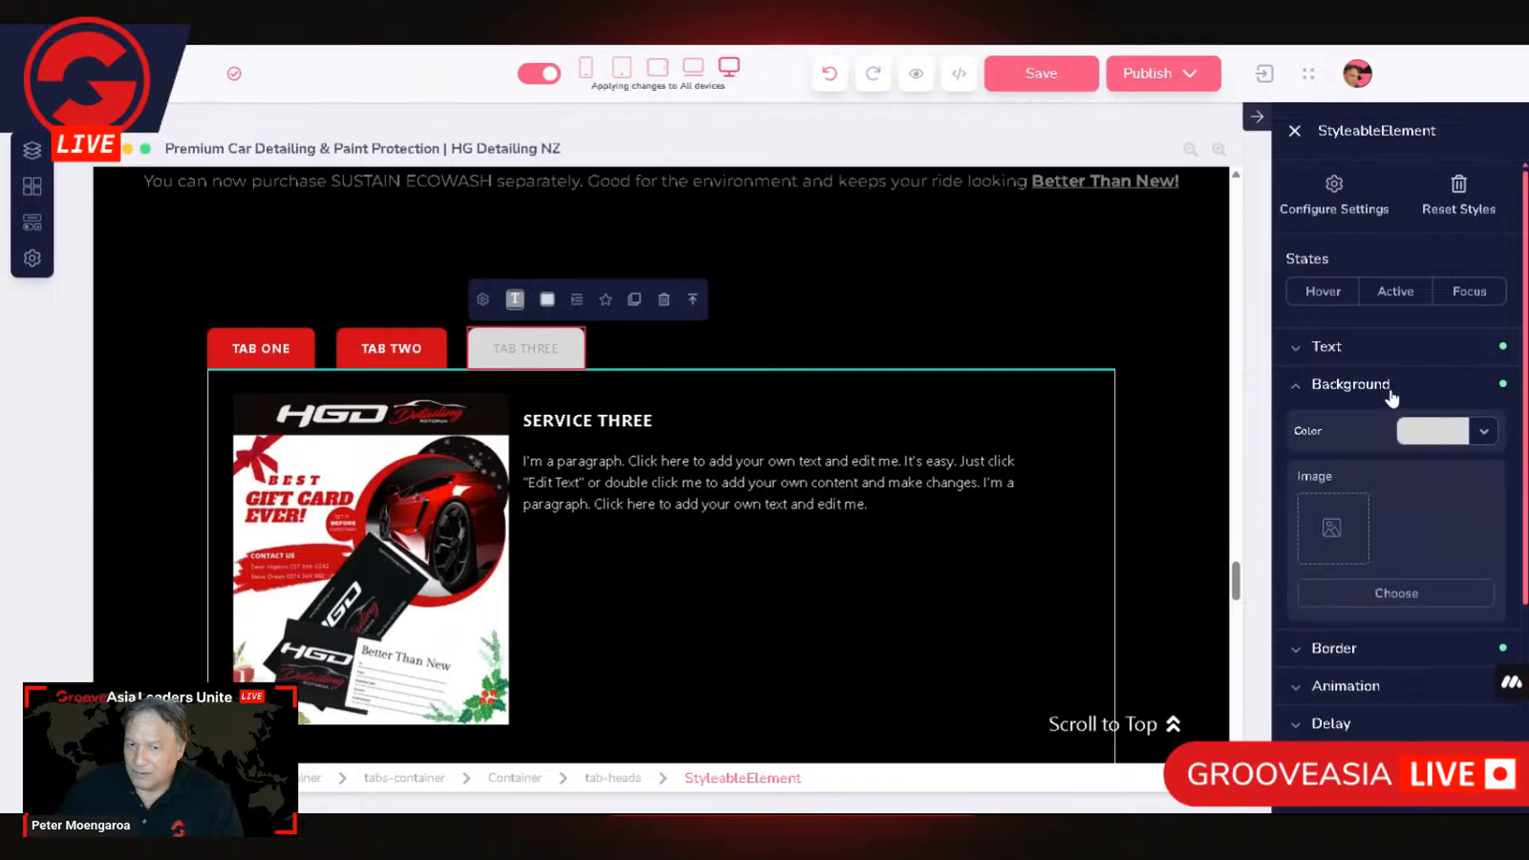
click(1448, 440)
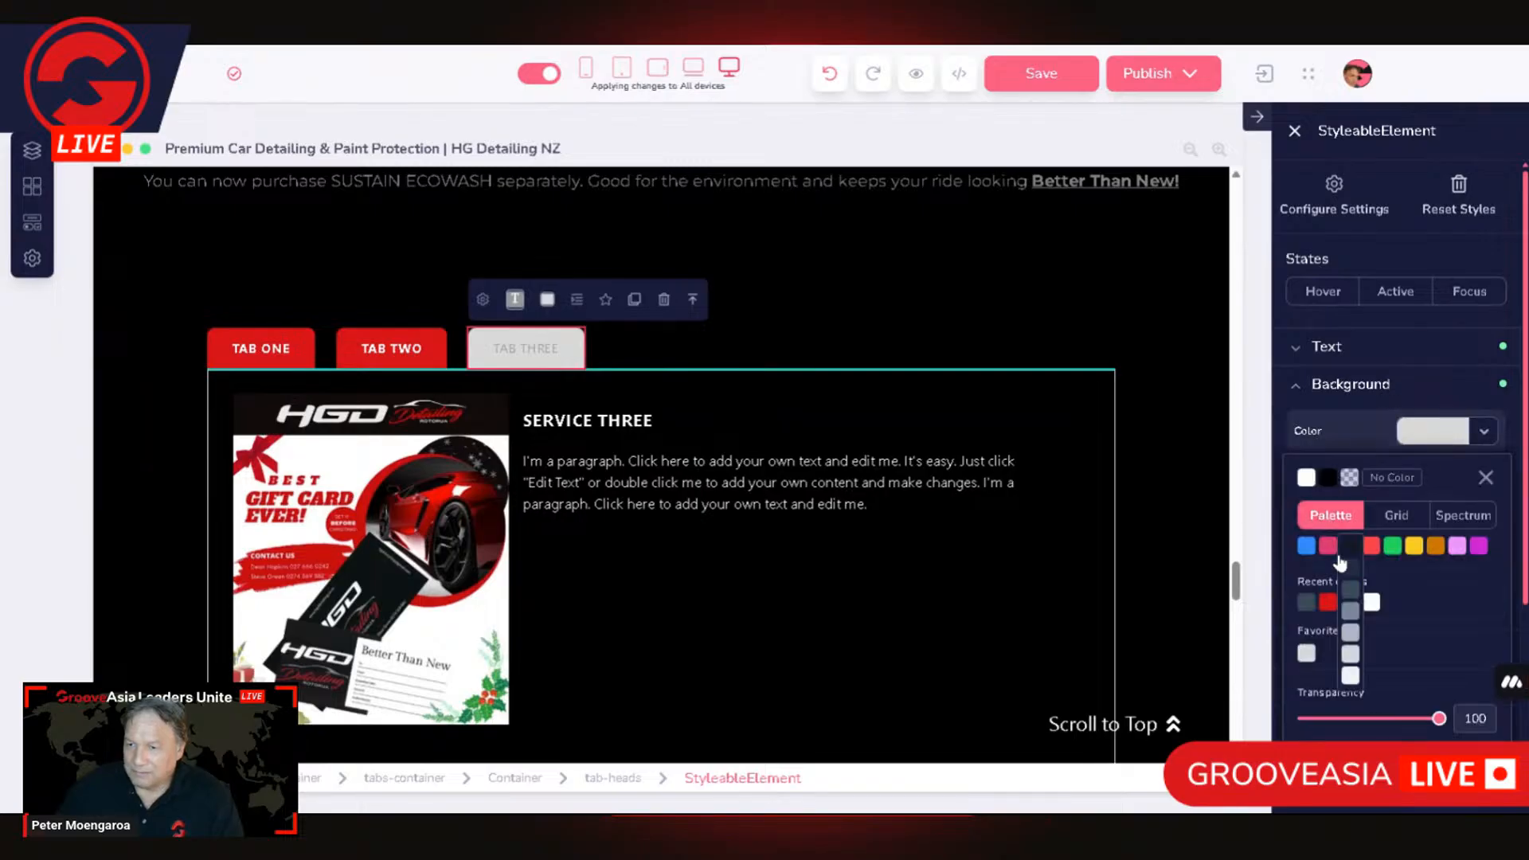
click(1328, 603)
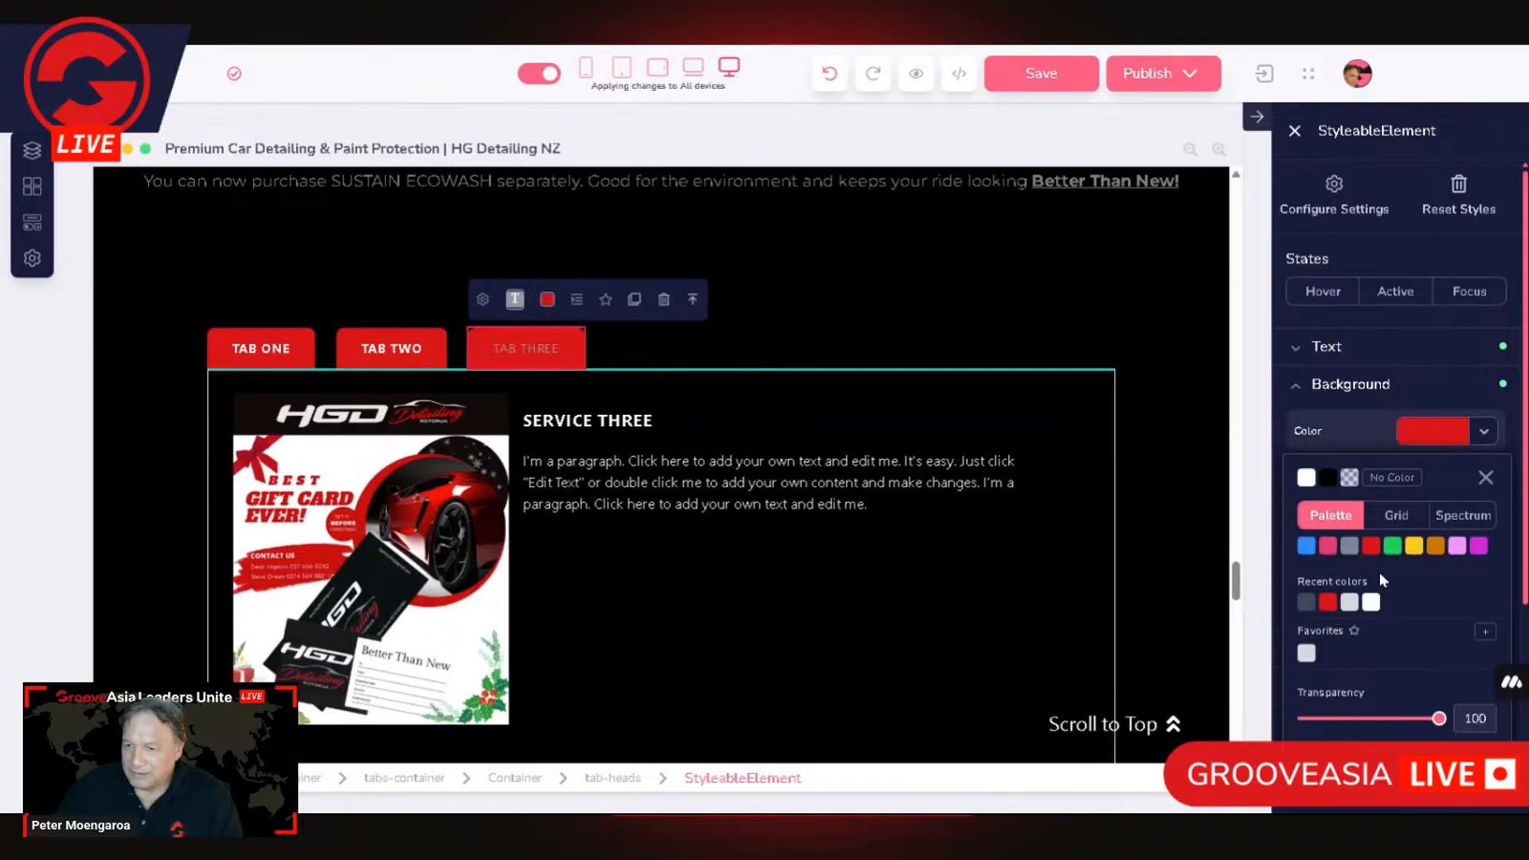
Step: Set the TAB THREE head's Active-state background to the recently used dark slate grey
click(1403, 291)
click(1438, 441)
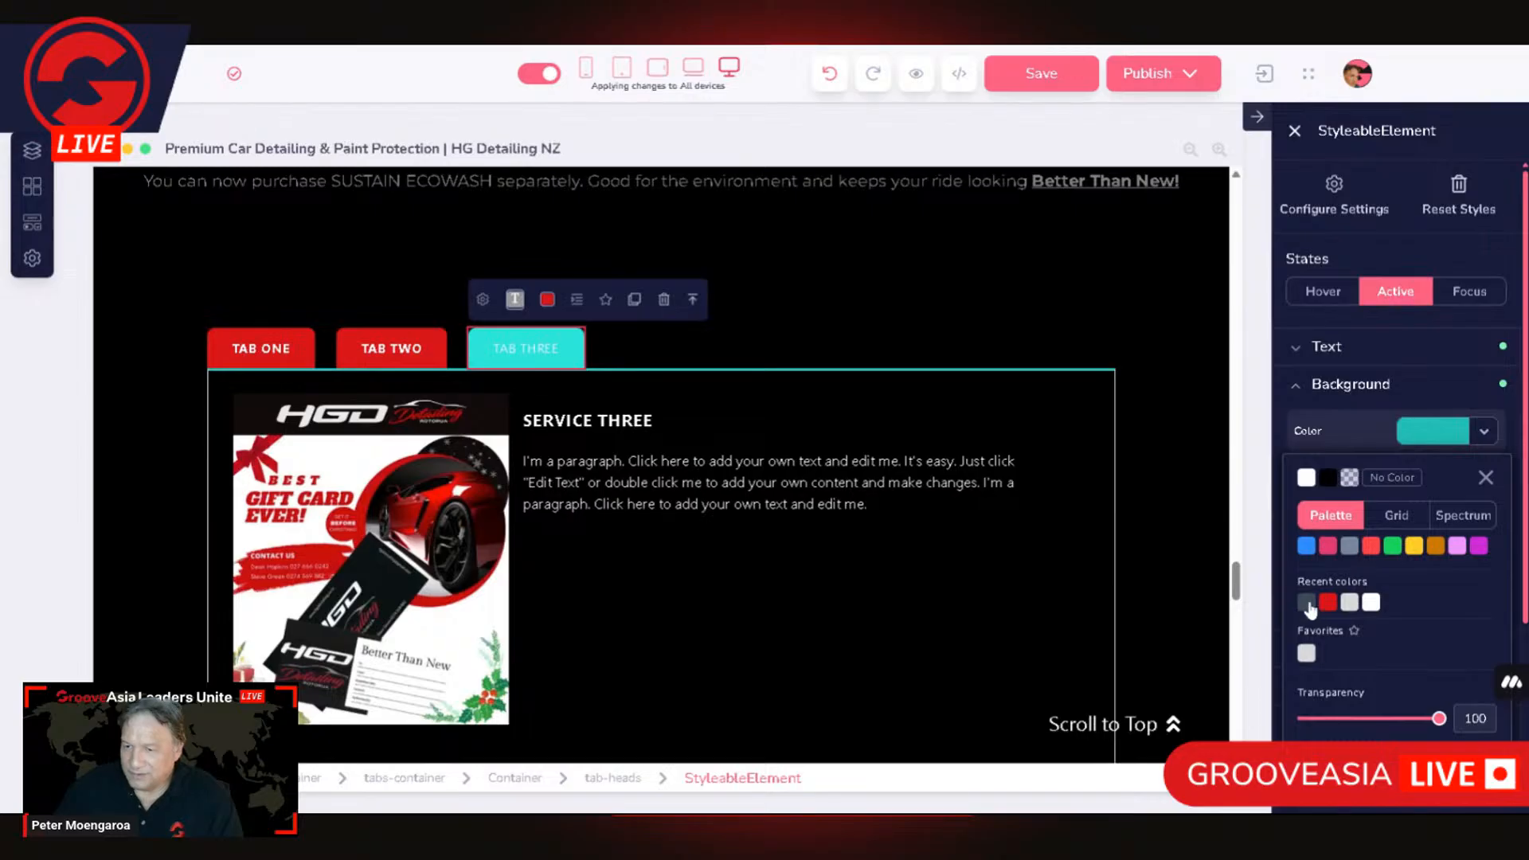
click(1306, 603)
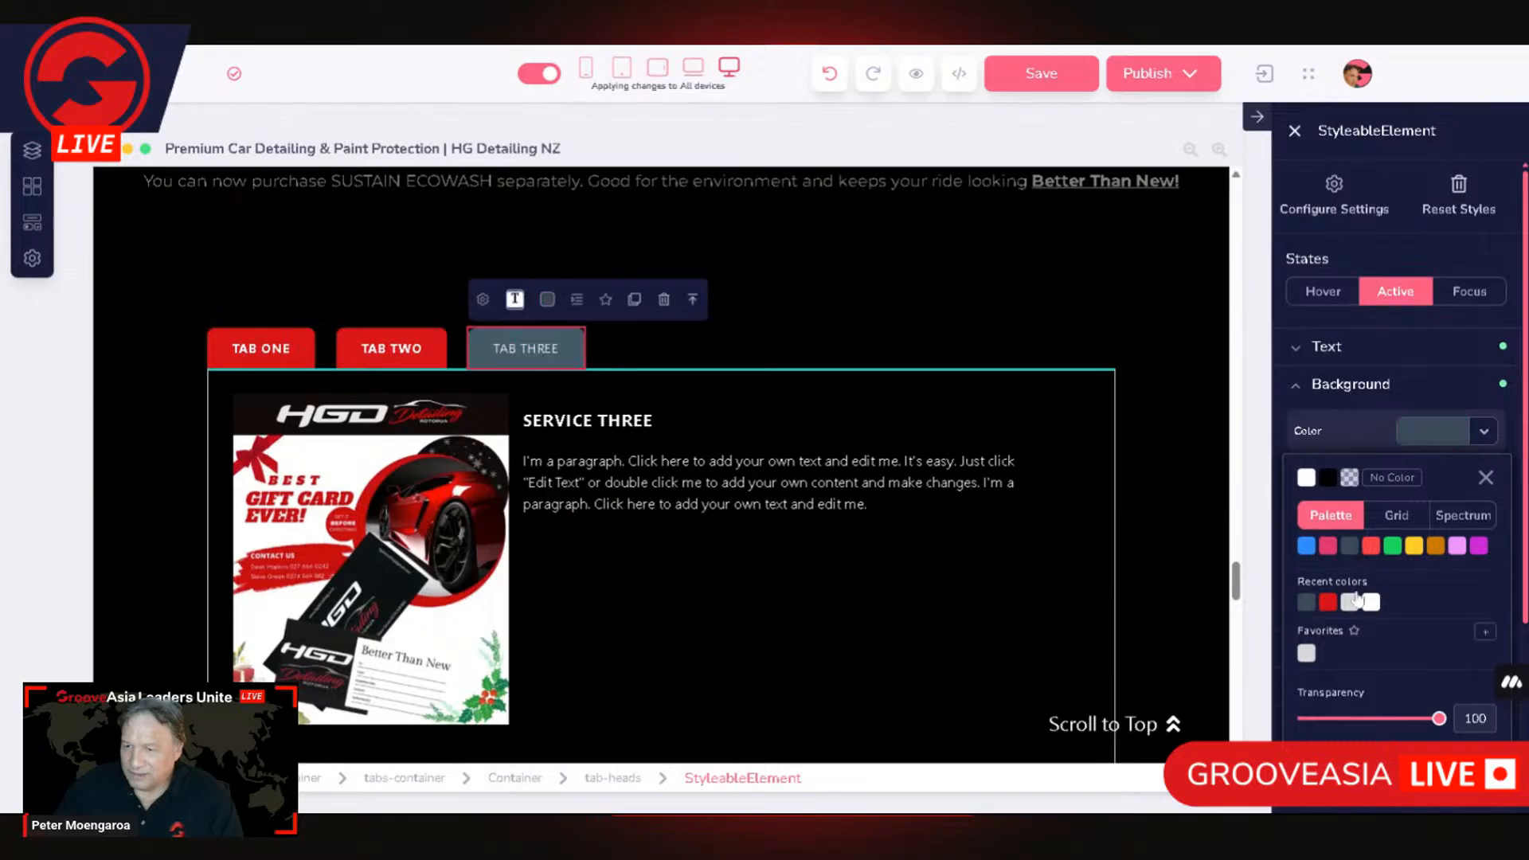
Step: Set the TAB THREE head's Active-state text weight to Bold
click(1308, 355)
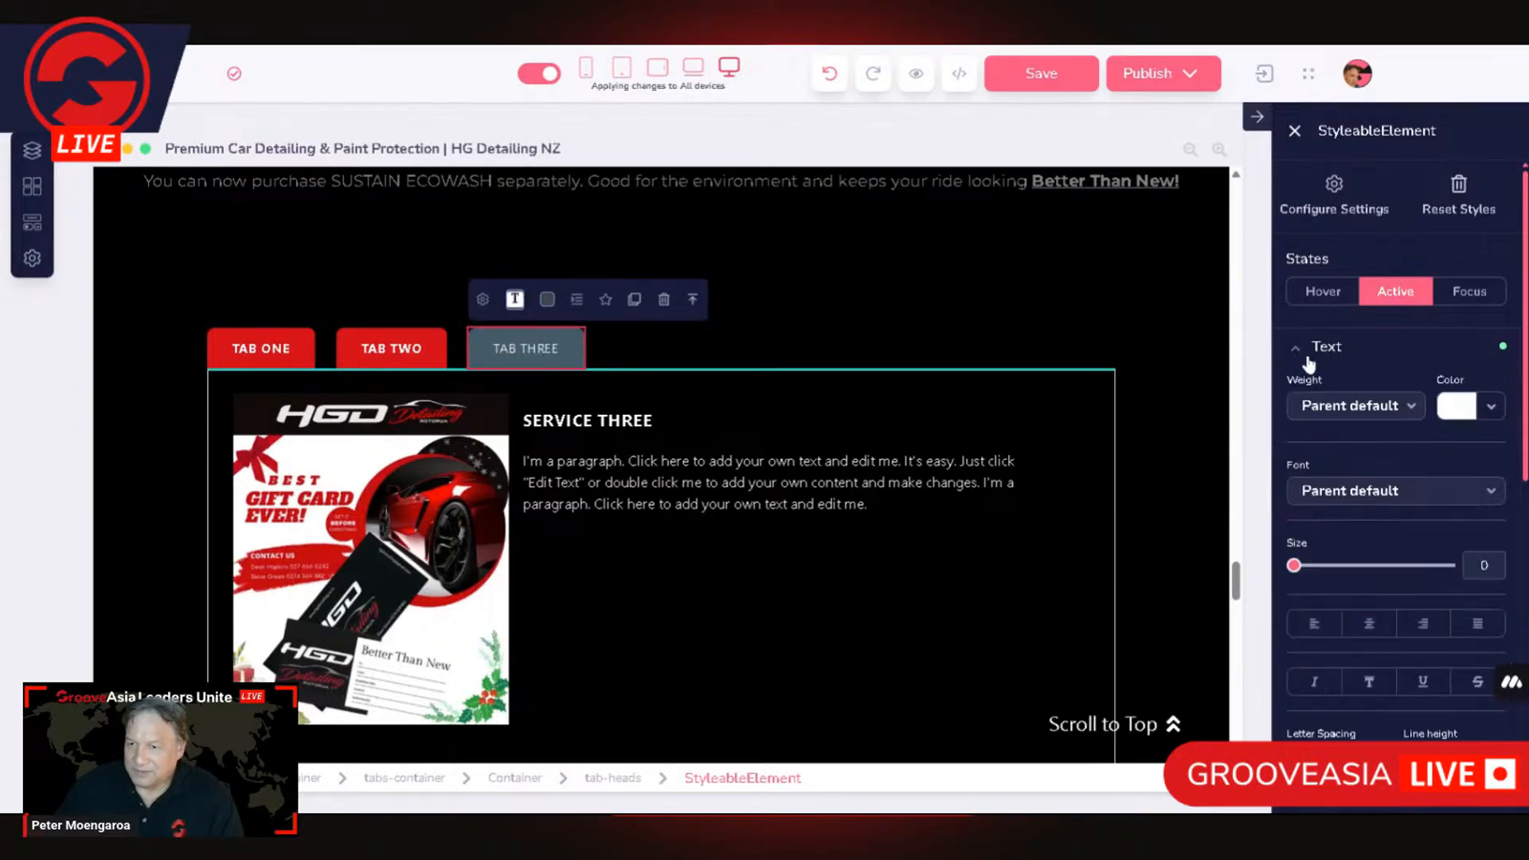
click(1461, 410)
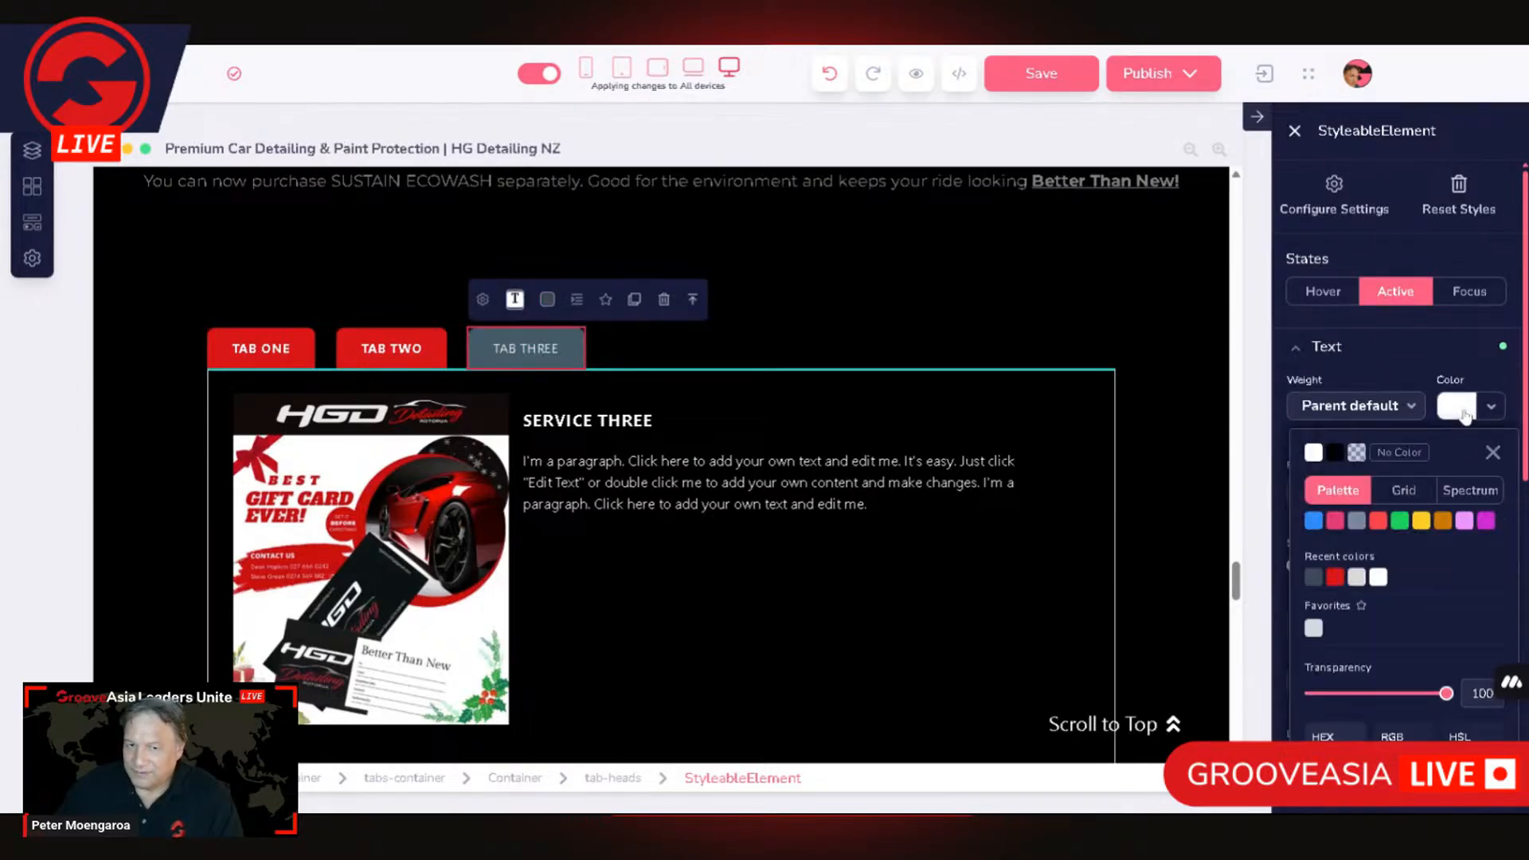
click(1365, 410)
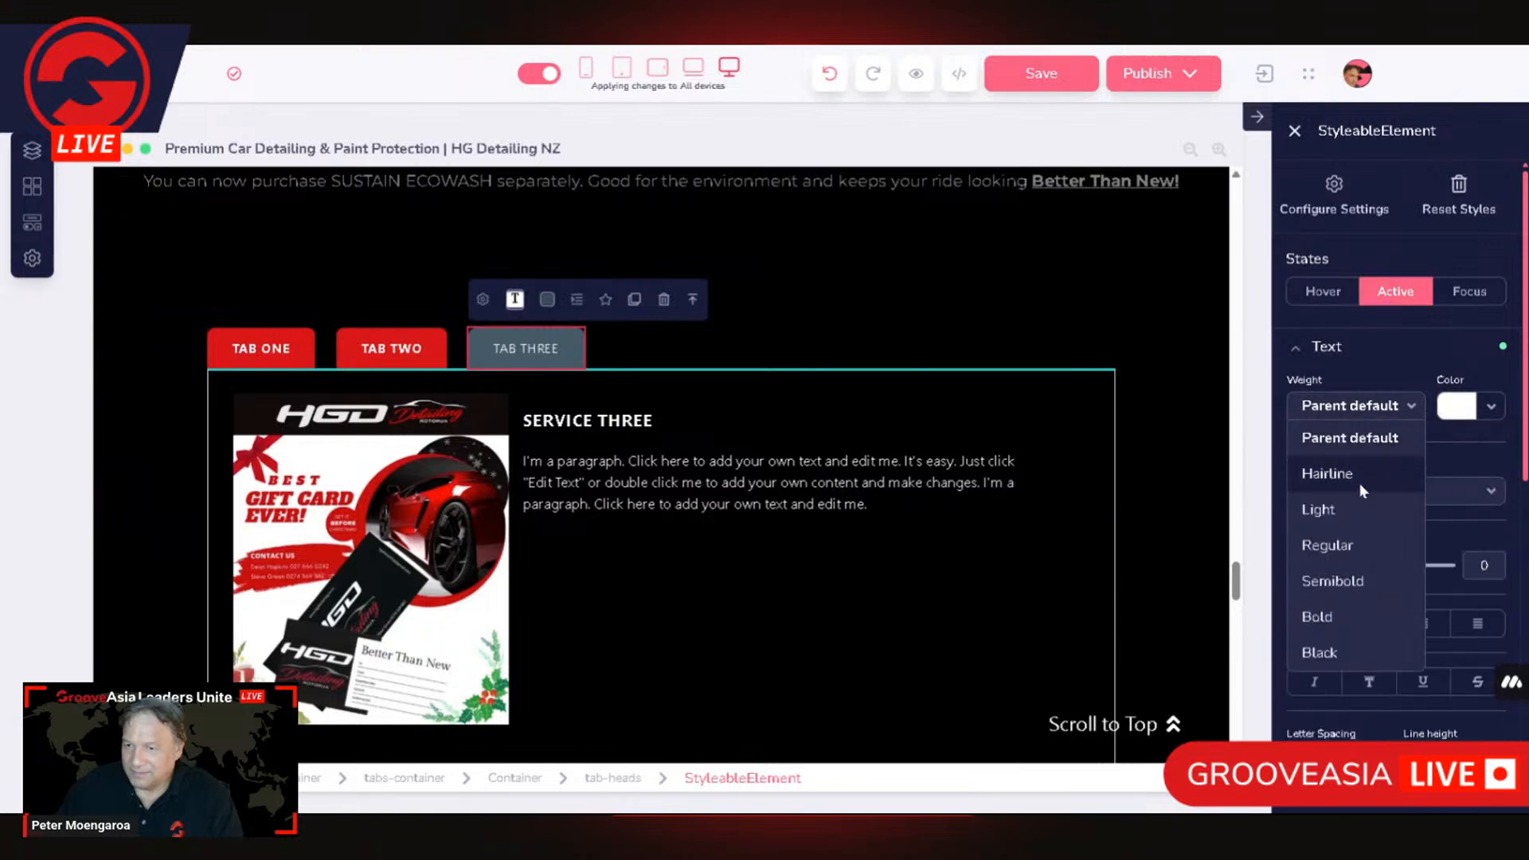
click(1325, 615)
click(941, 353)
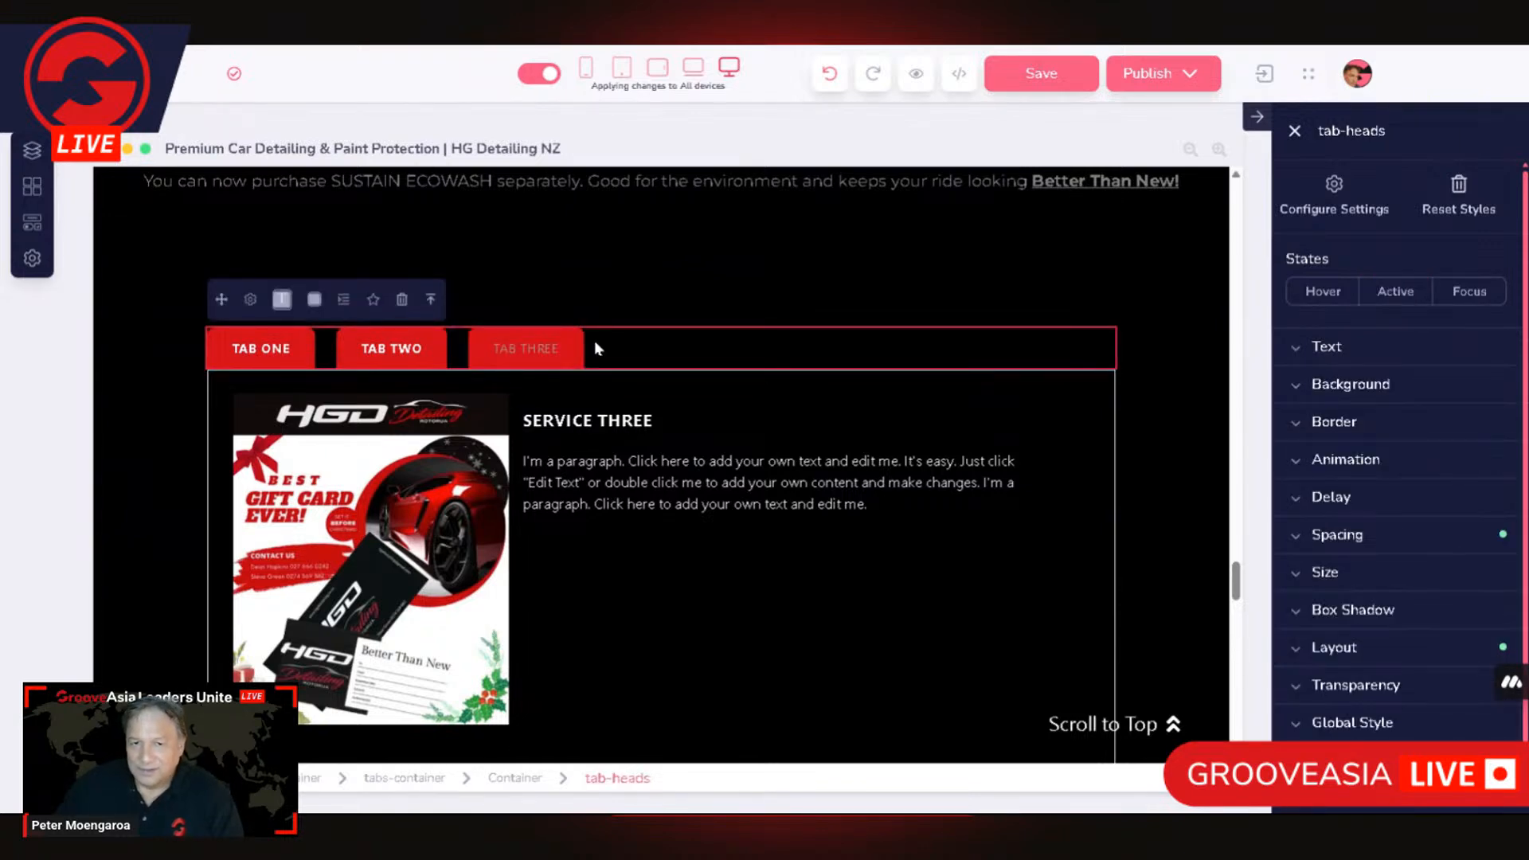
Step: Set the TAB THREE head's default text colour to white and its weight to Bold
click(504, 362)
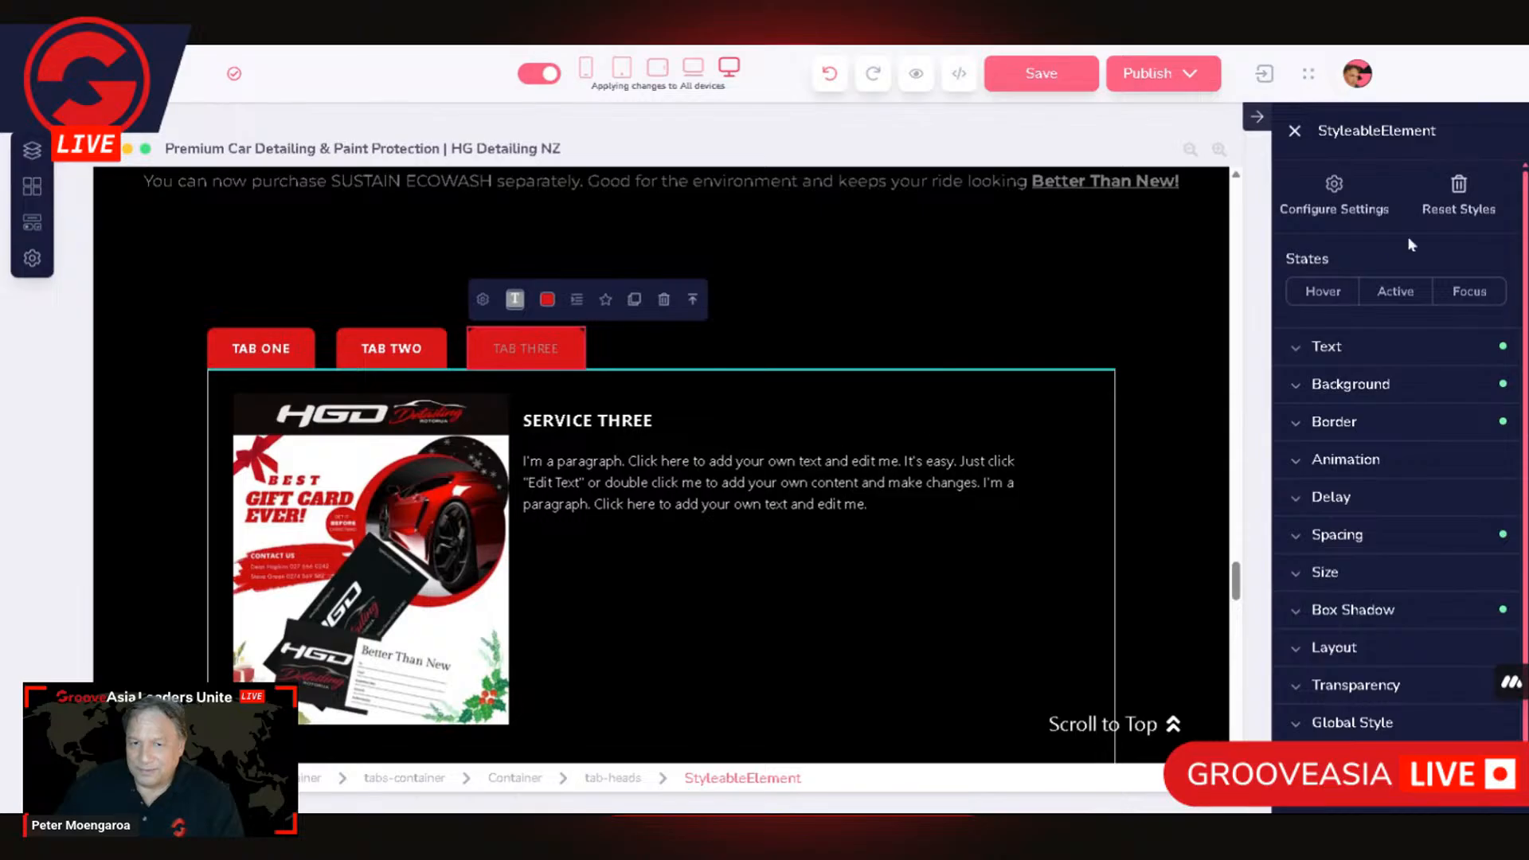
click(1408, 387)
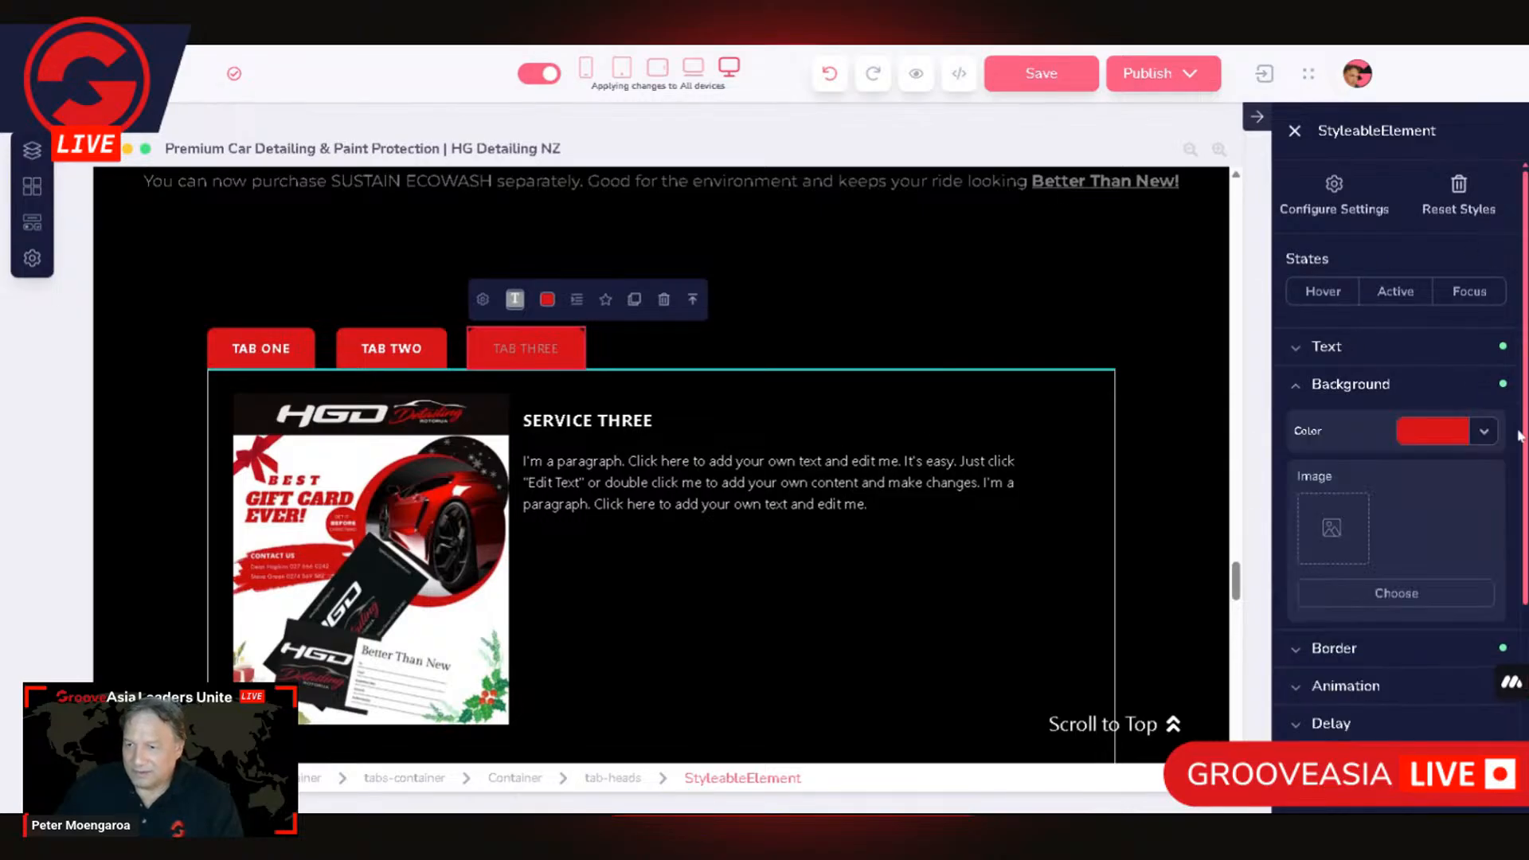
click(1326, 350)
click(1456, 407)
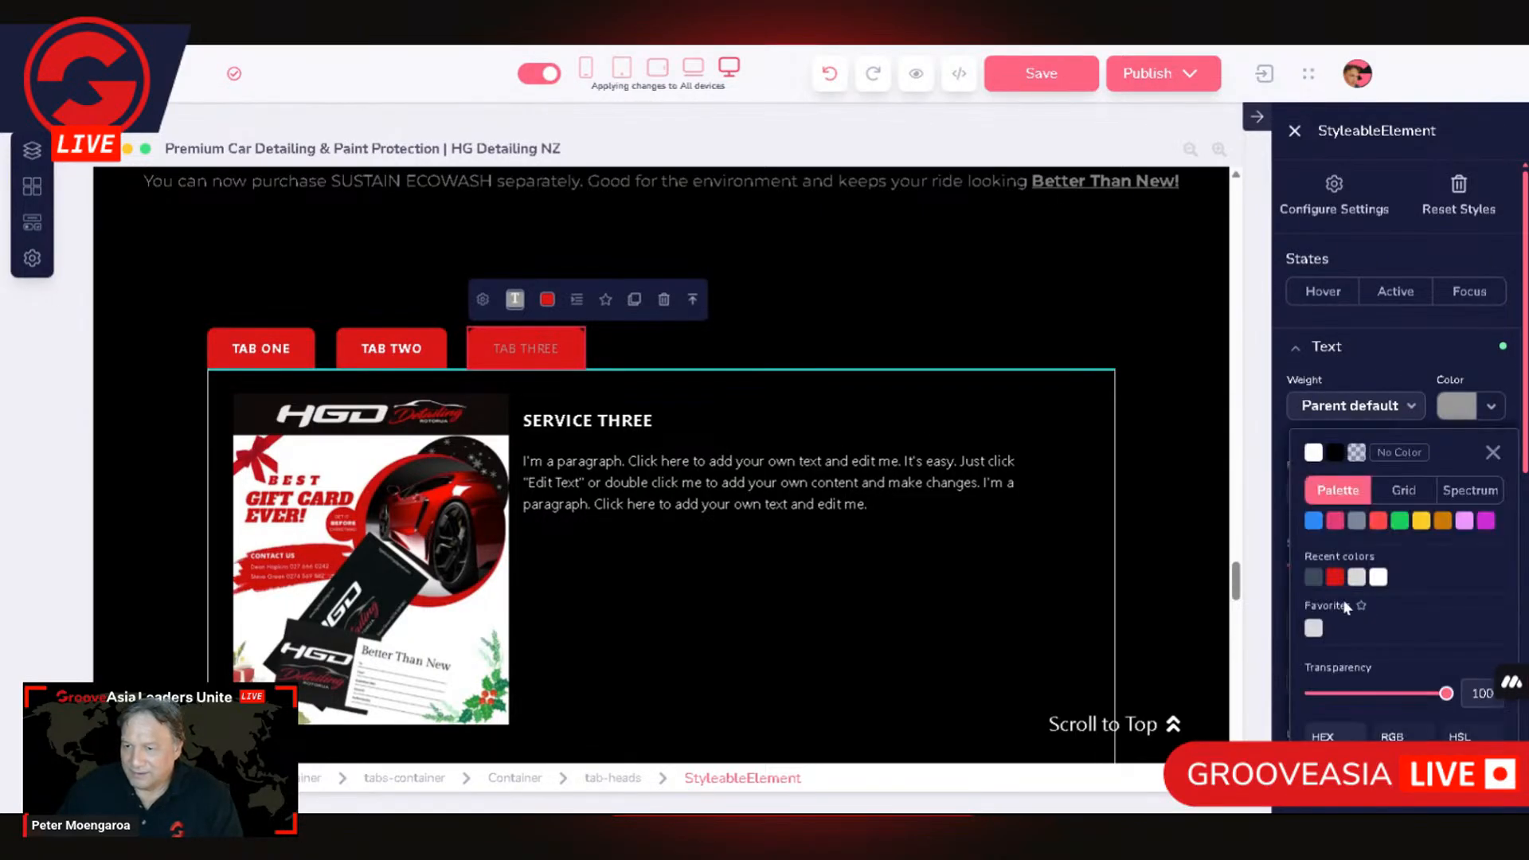
click(1313, 628)
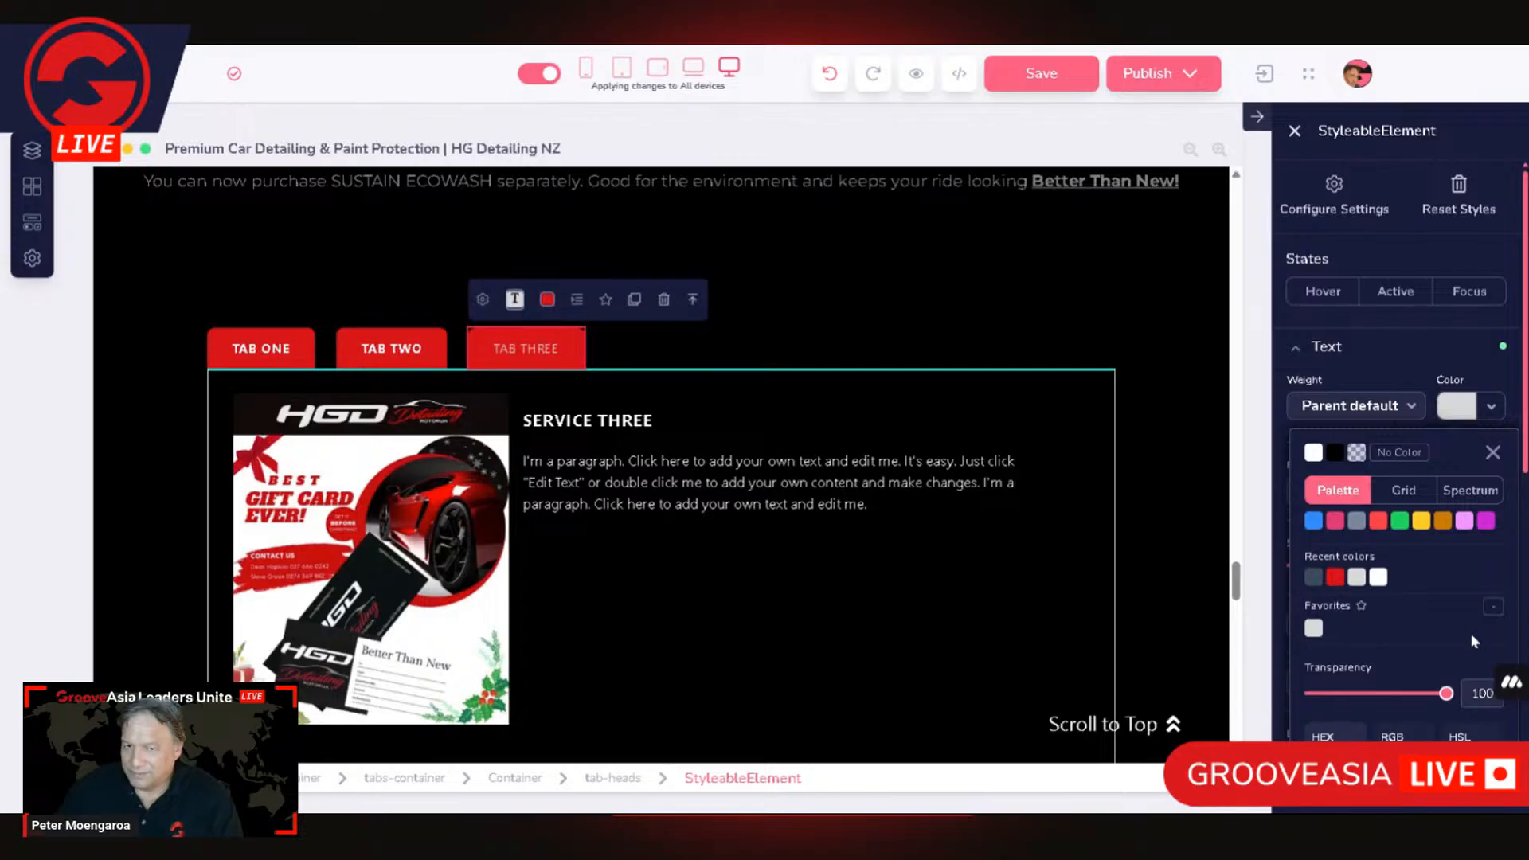
click(1313, 452)
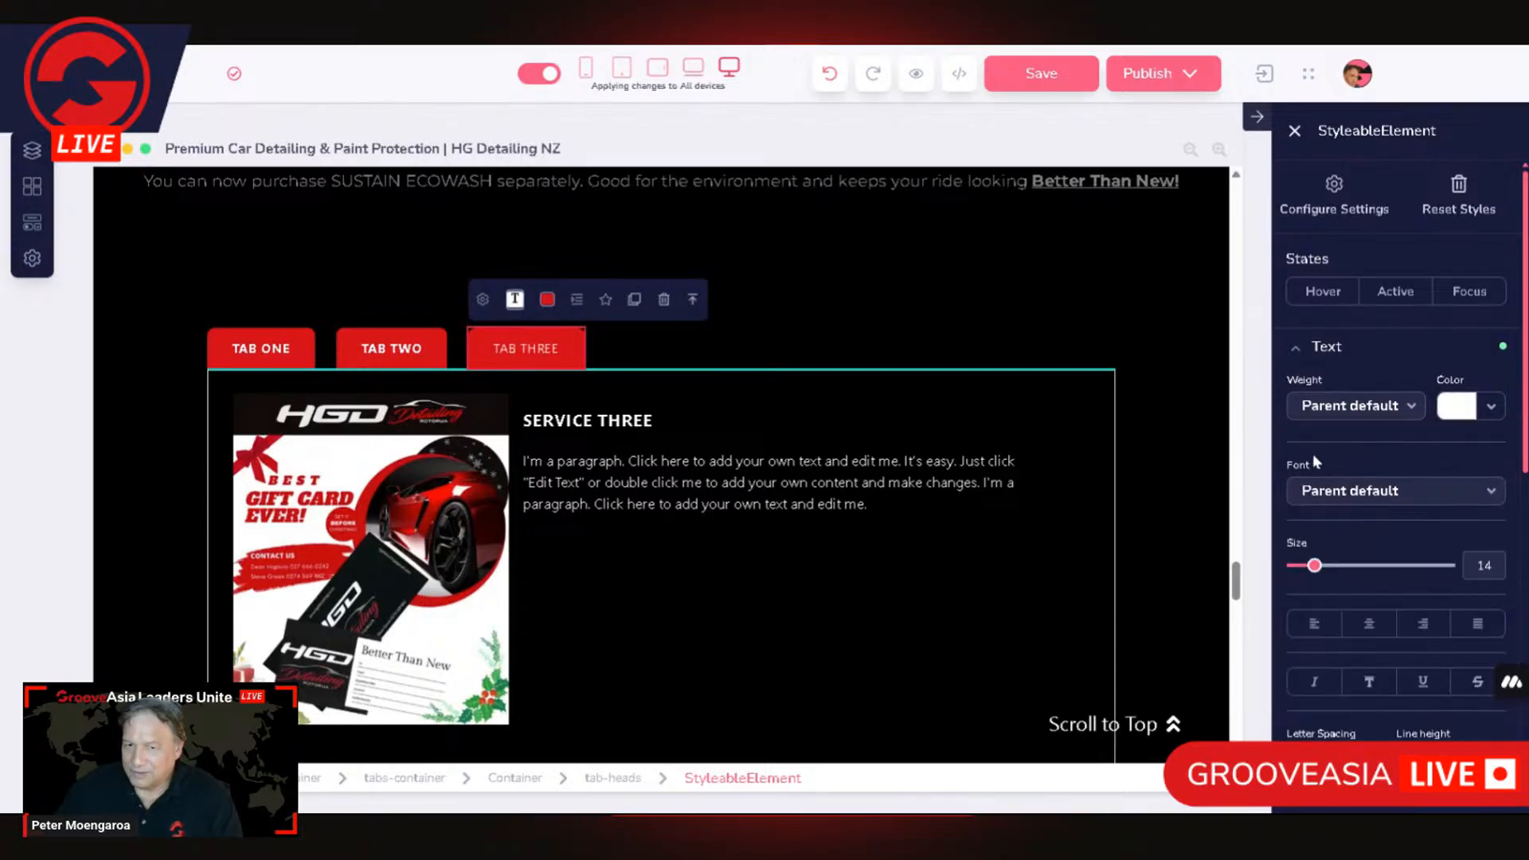
click(1373, 411)
click(1328, 615)
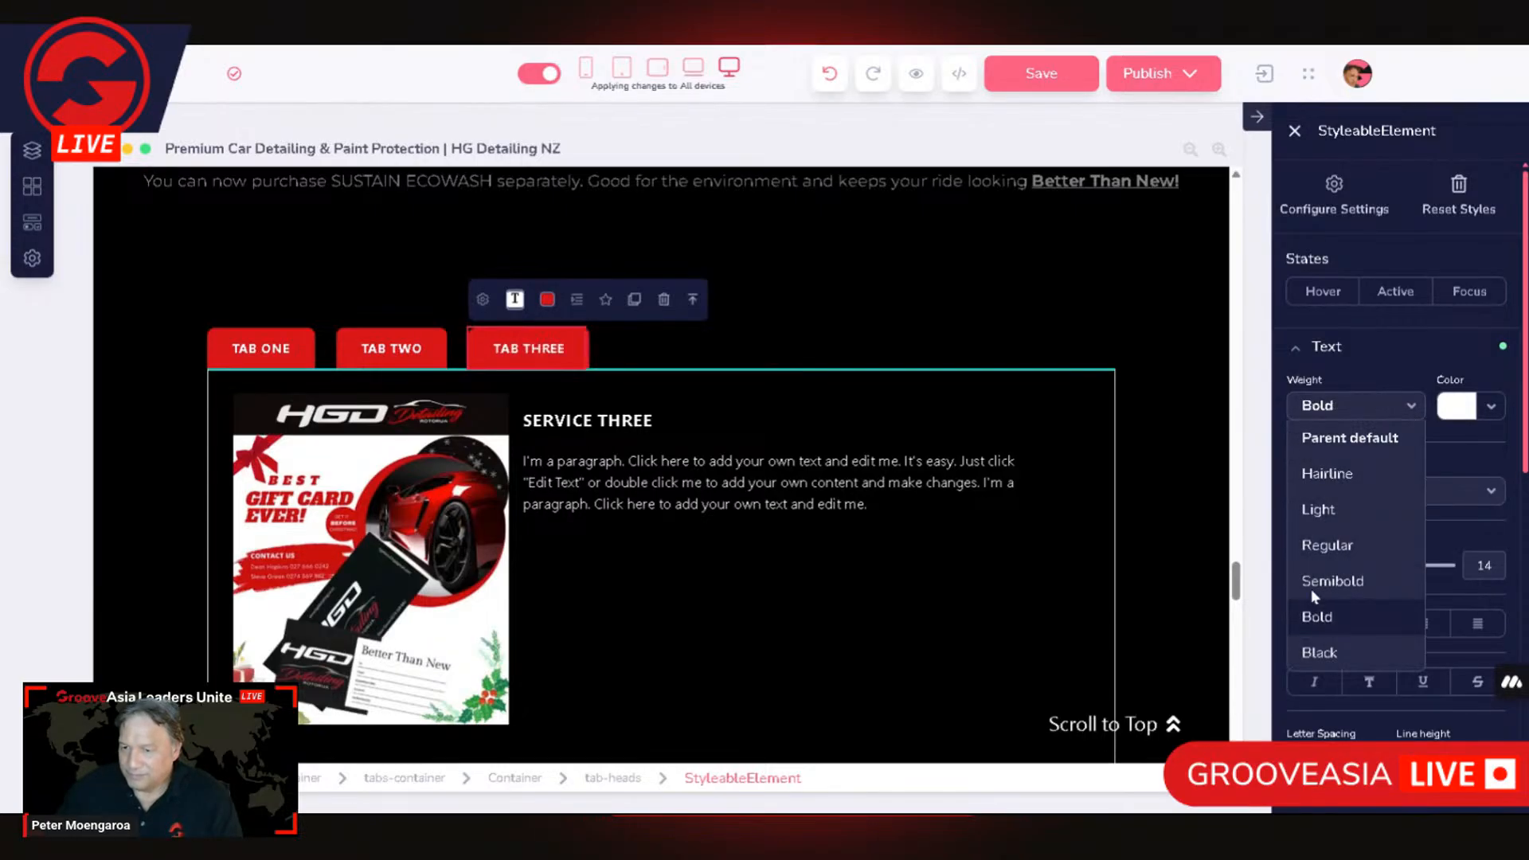
click(943, 339)
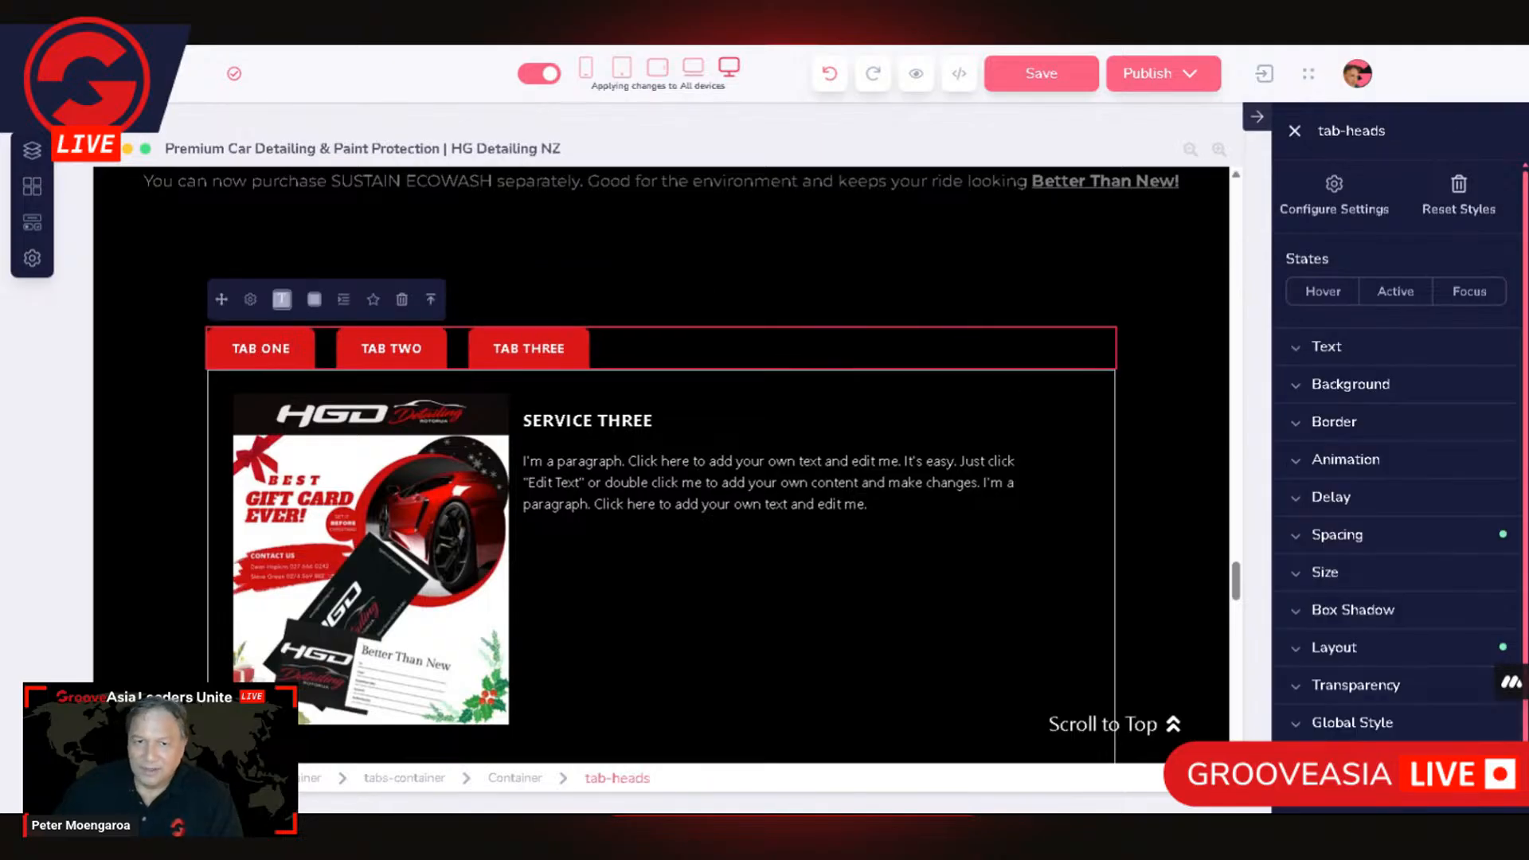
click(1185, 483)
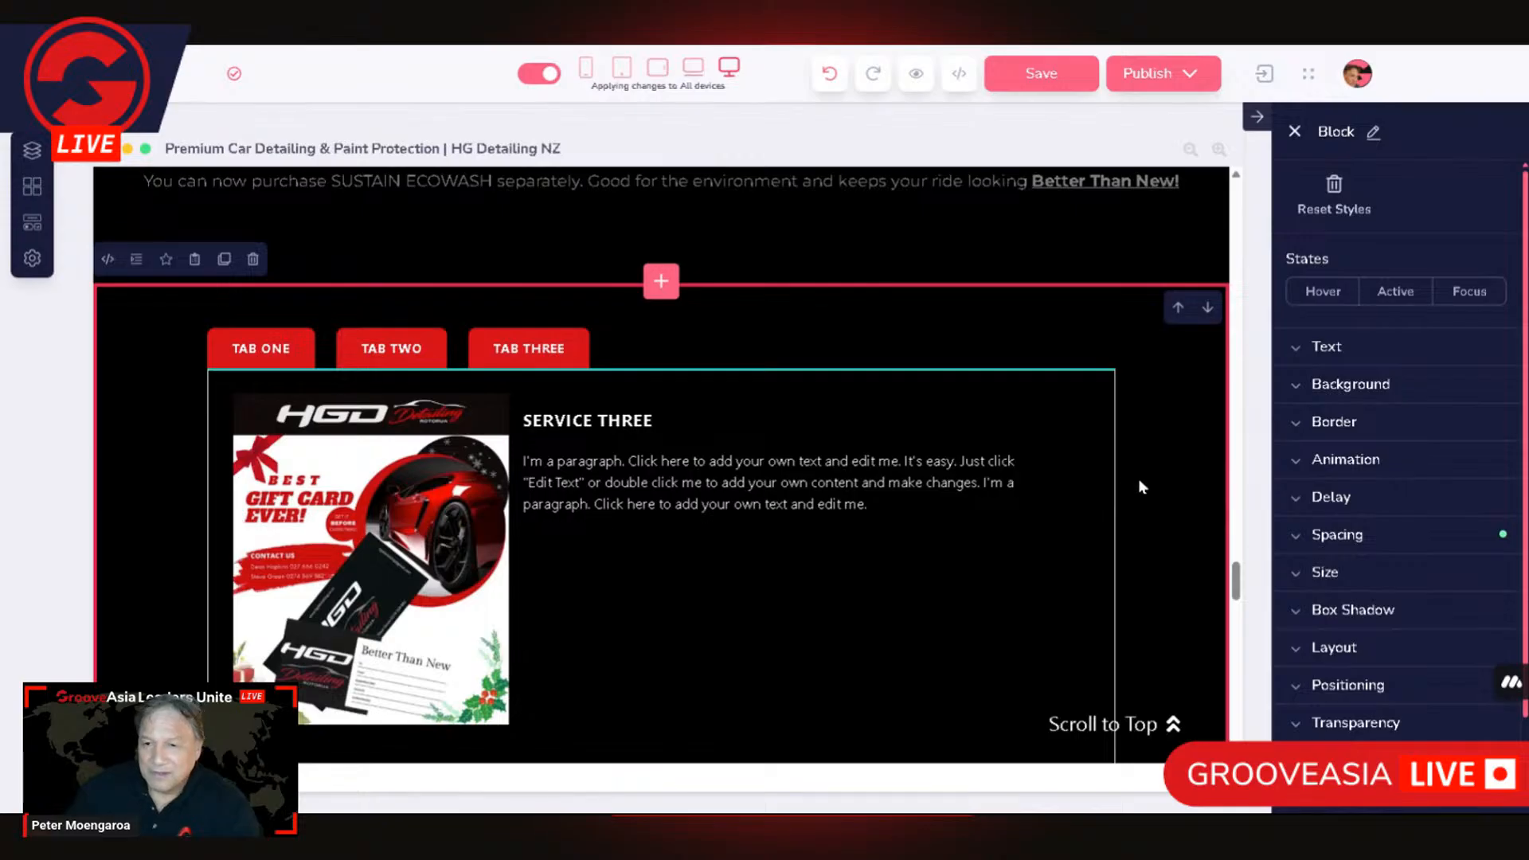
scroll(1139, 485, down, 5)
scroll(1111, 493, up, 2)
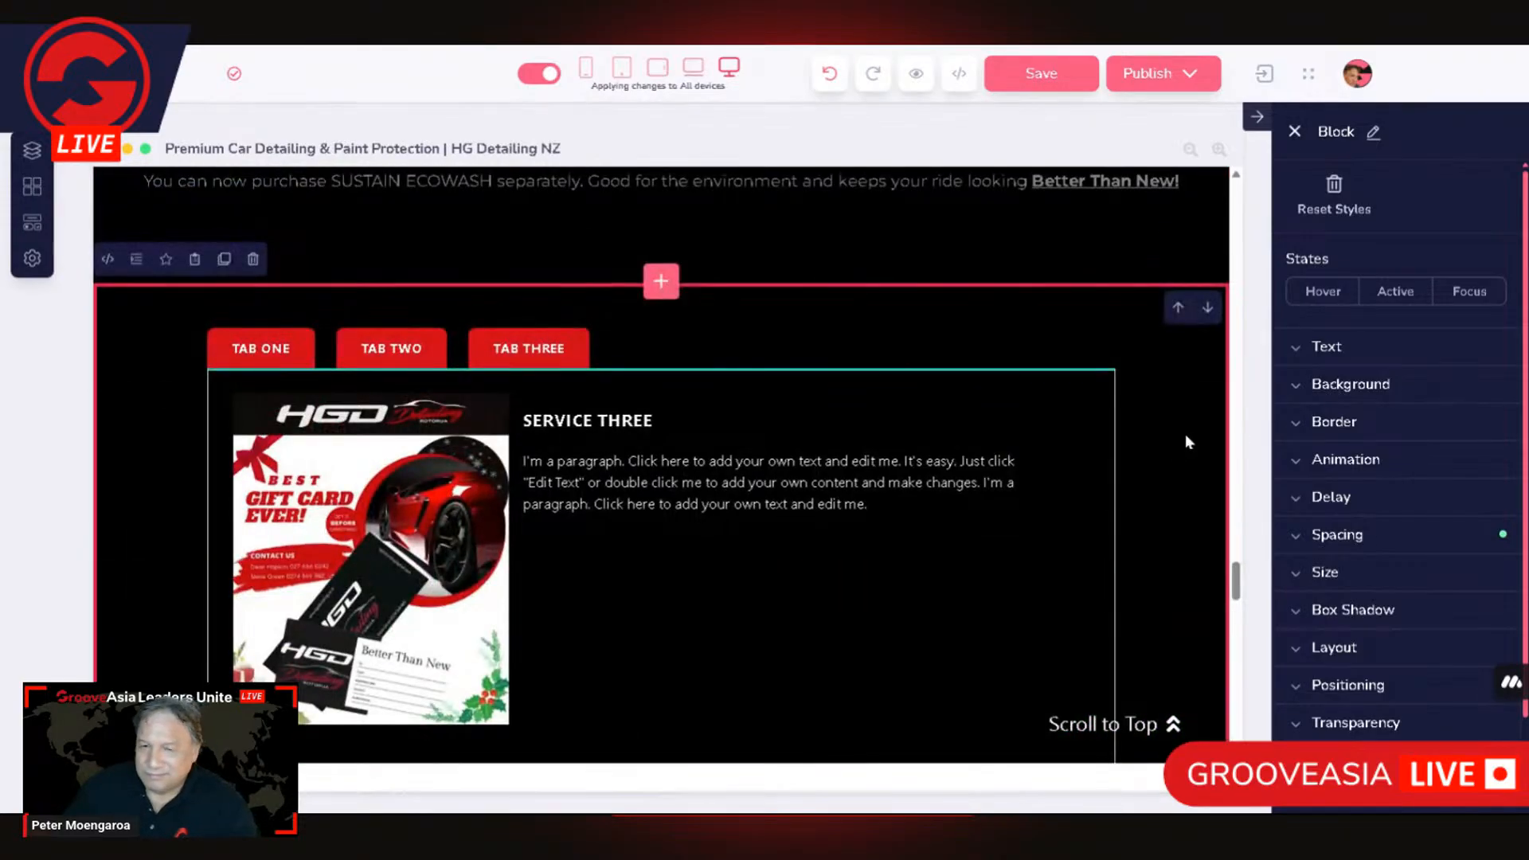
scroll(1161, 494, down, 1)
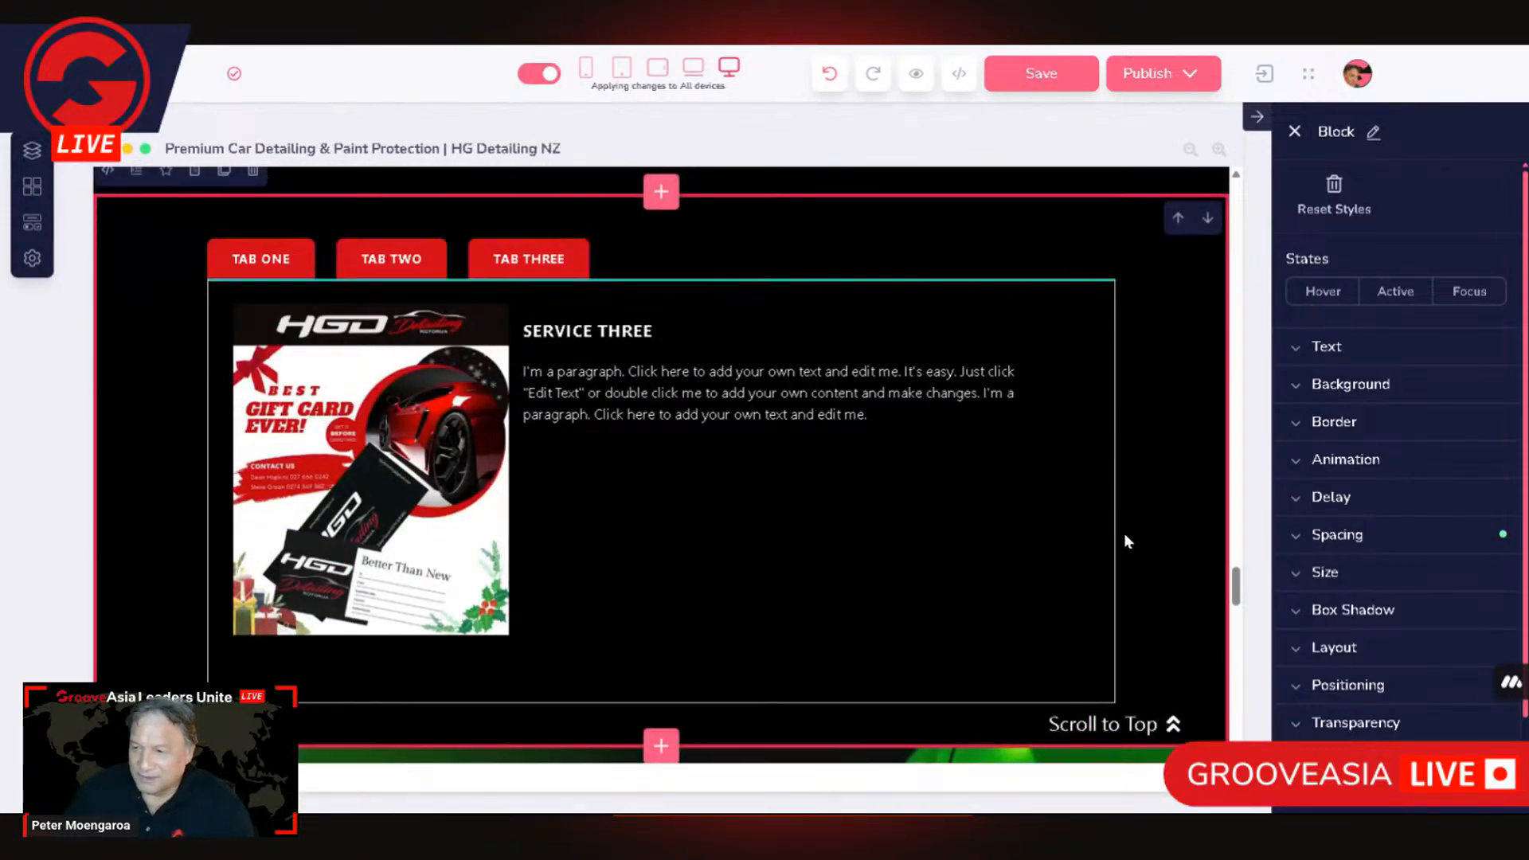
scroll(1153, 529, up, 1)
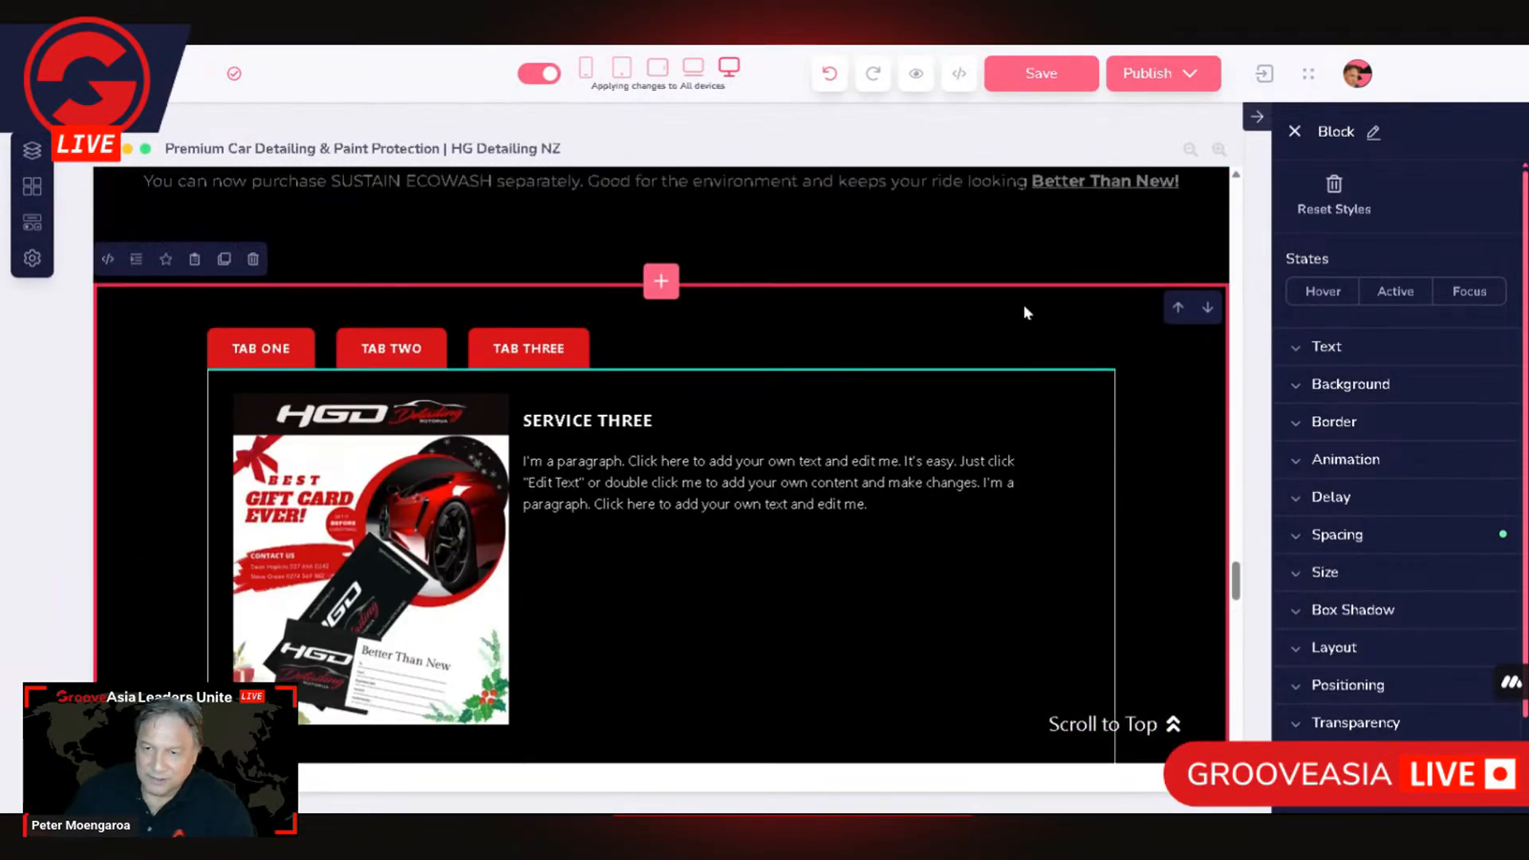
Step: Remove the border around the tabs-content area by setting its width to 0 on all sides and its colour to No Color
click(924, 374)
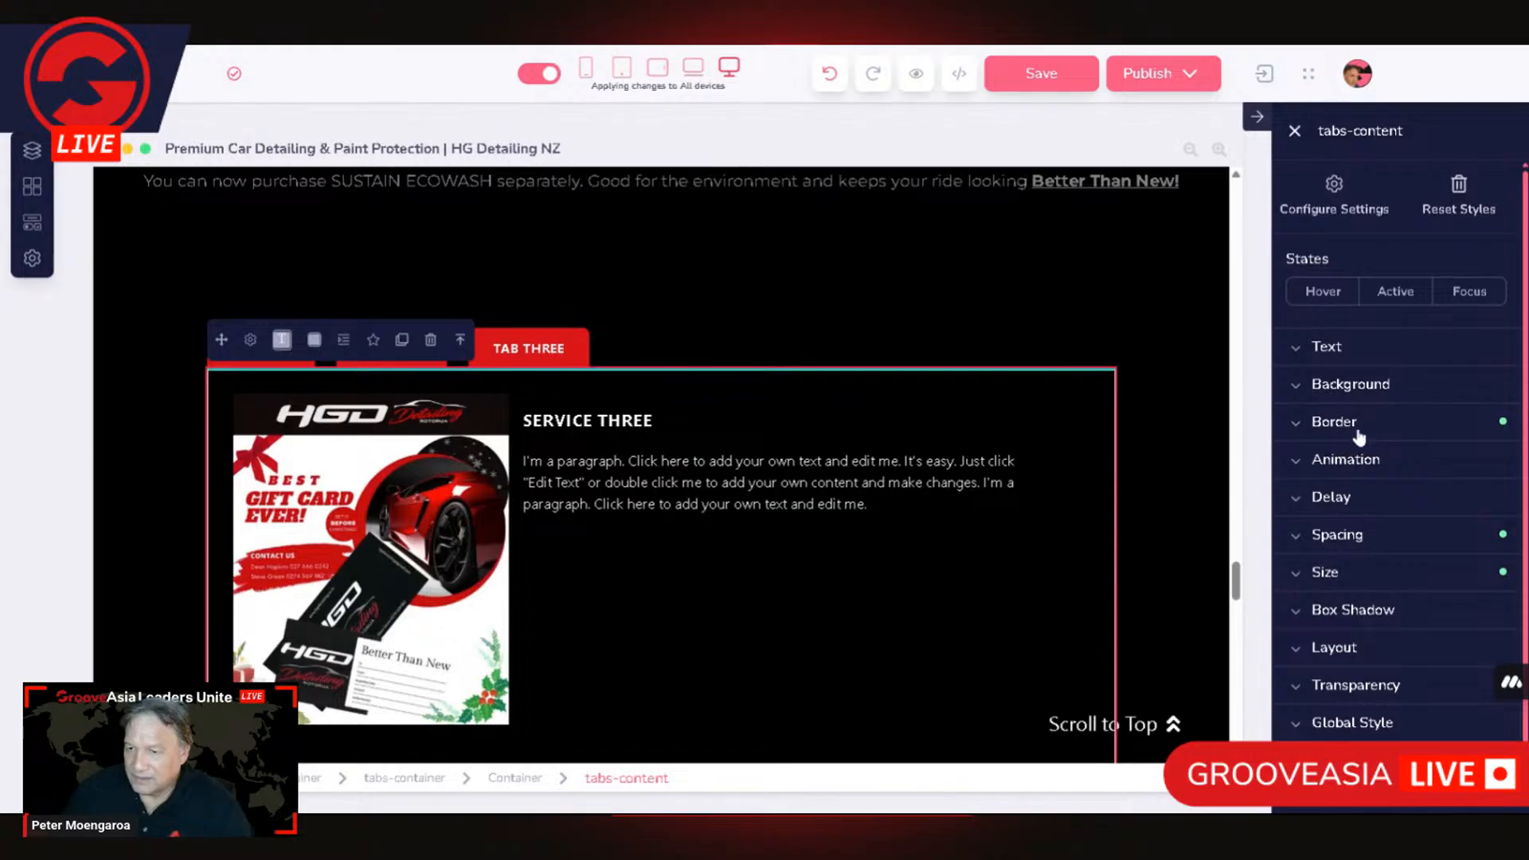
click(1334, 421)
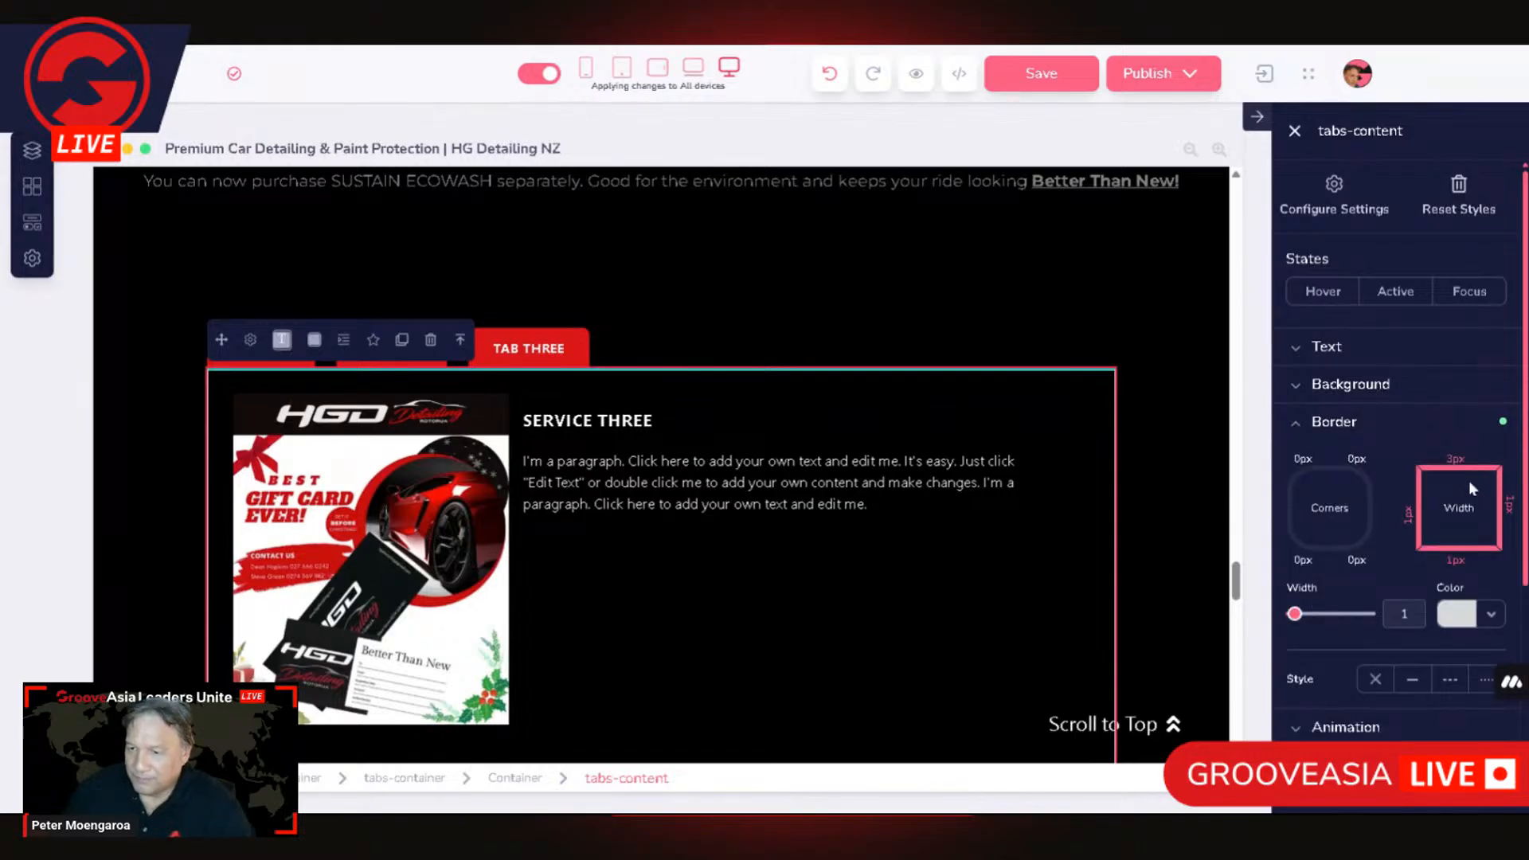
scroll(1469, 481, down, 2)
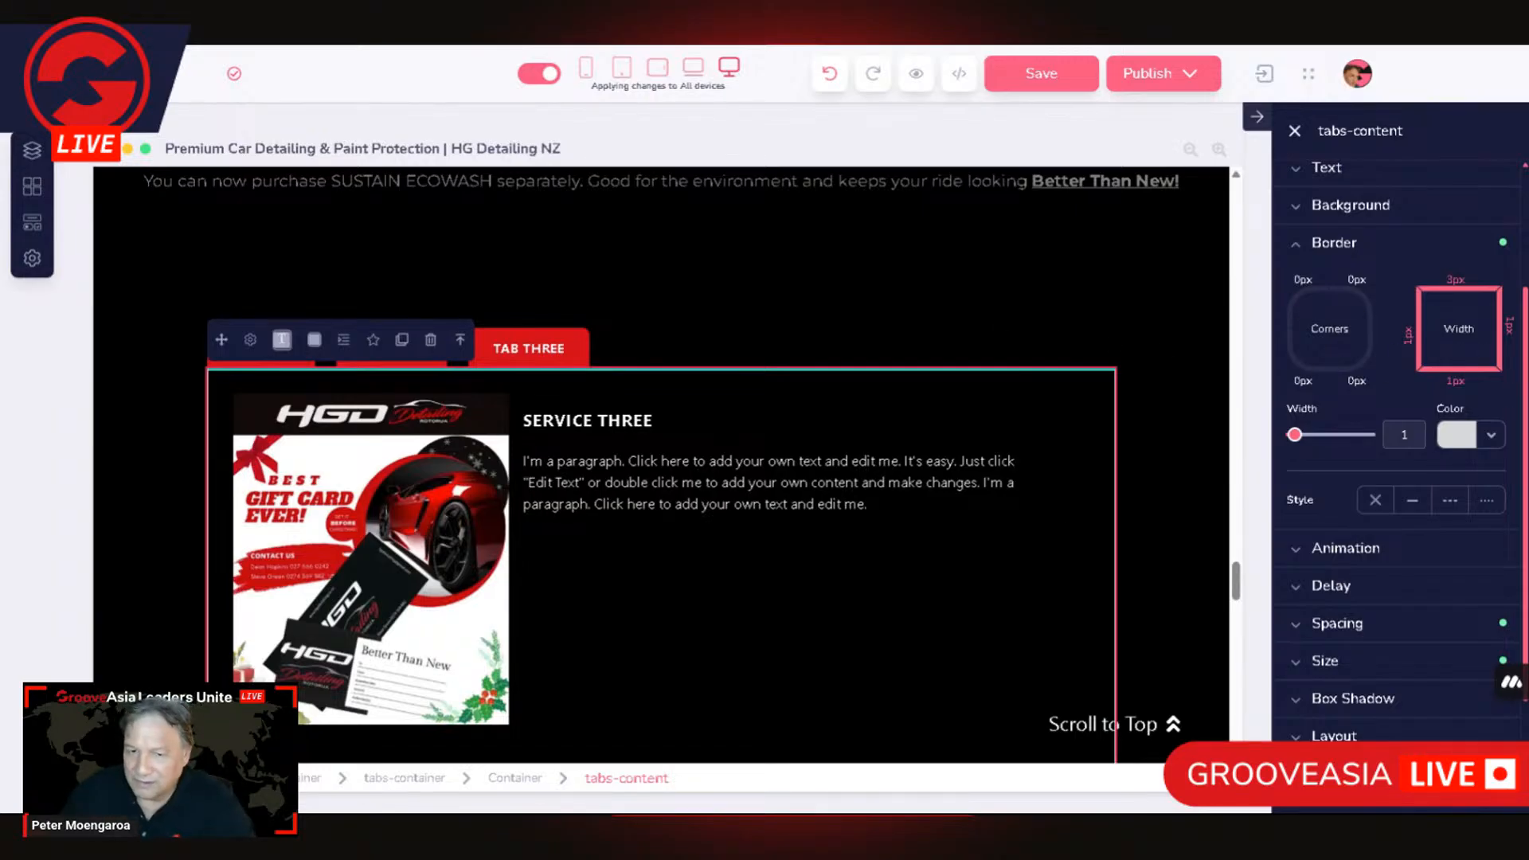
click(1465, 338)
click(1466, 339)
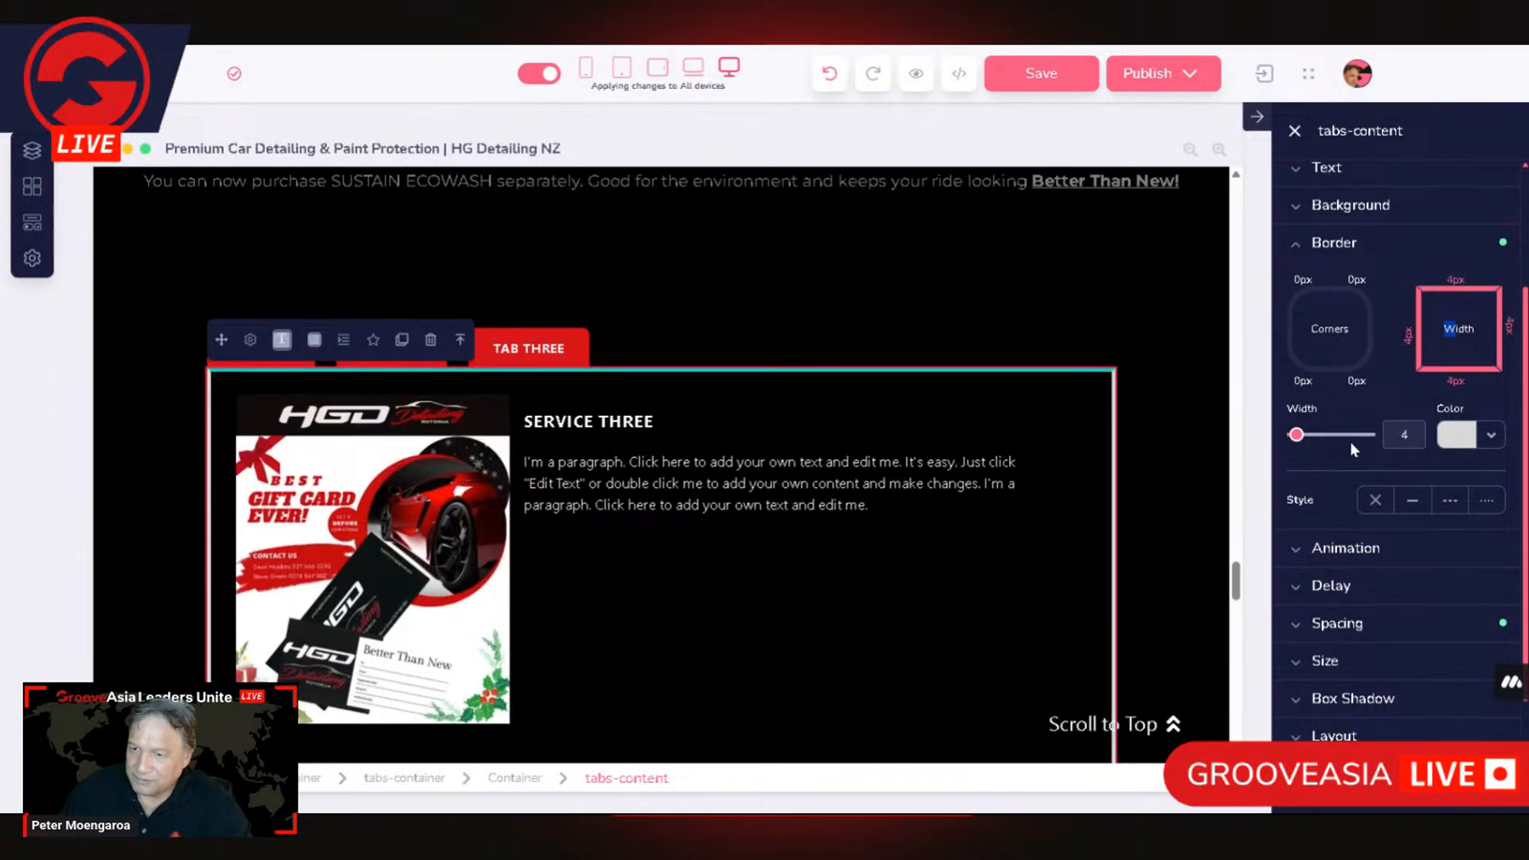
drag(1350, 441, 1236, 442)
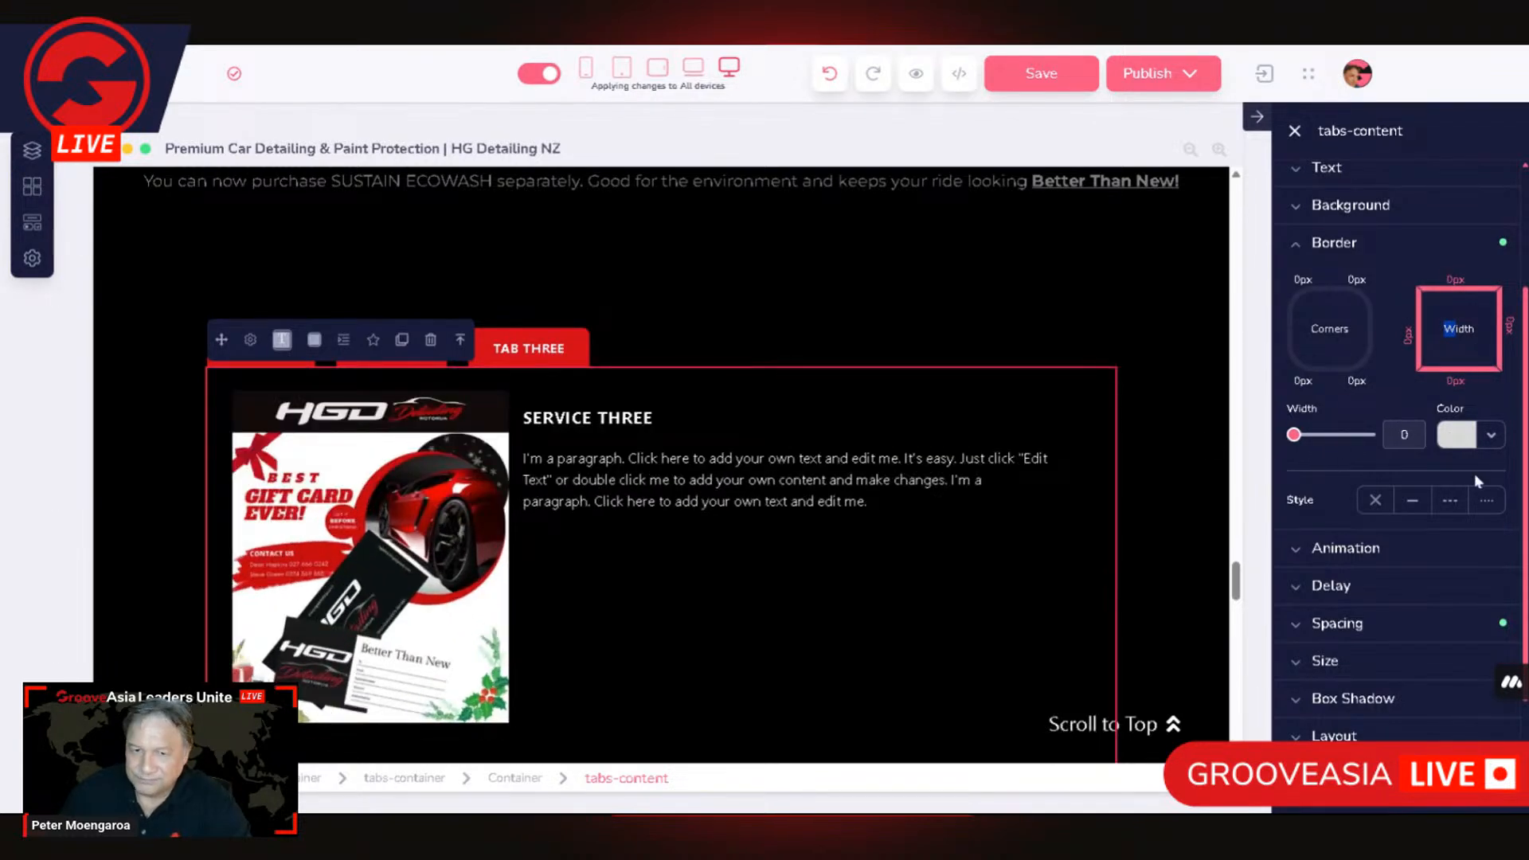
click(1451, 439)
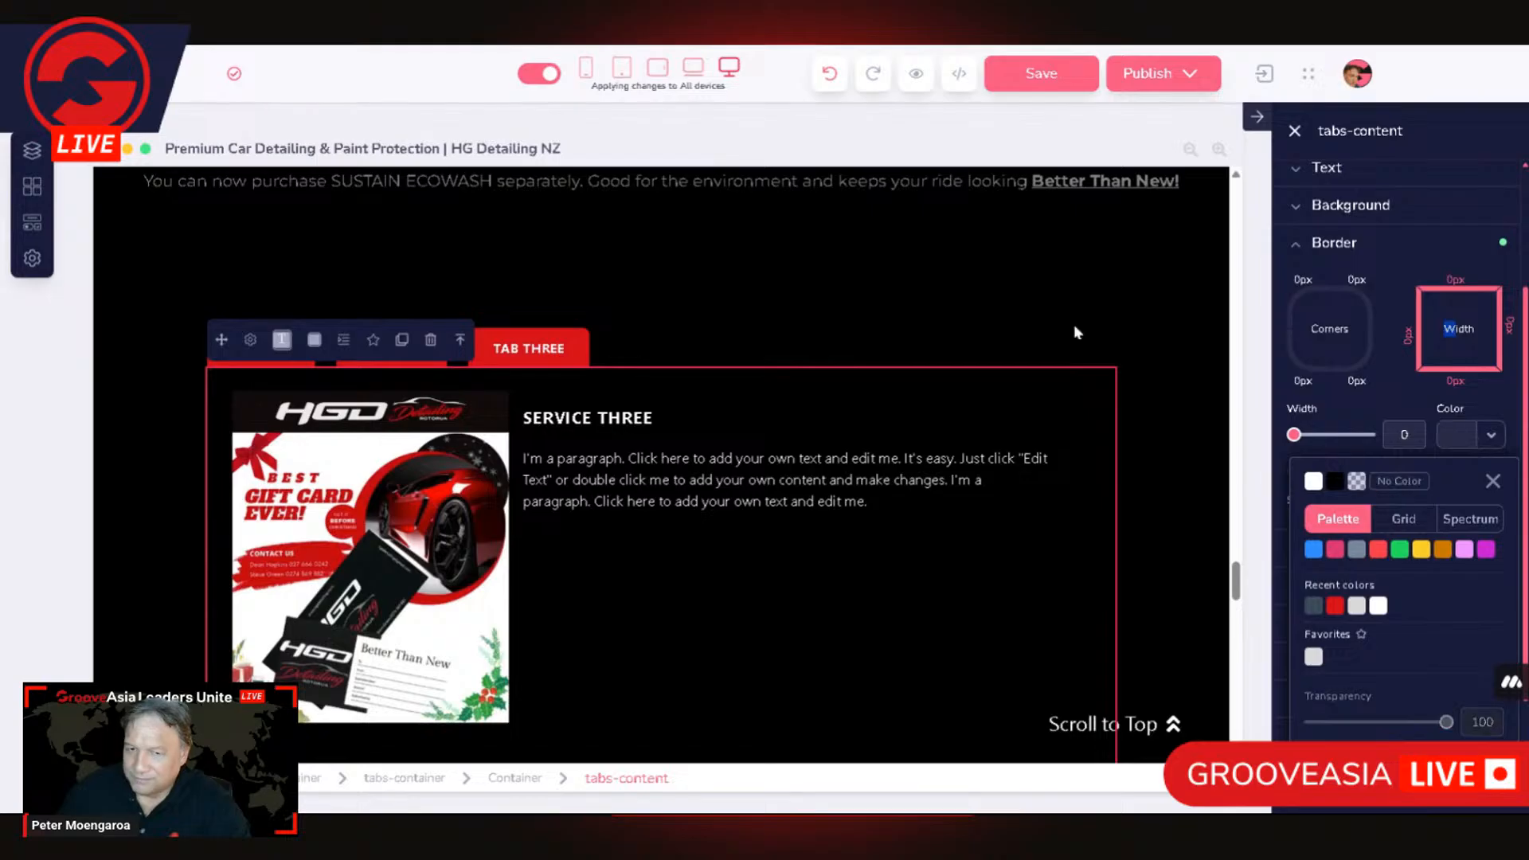
click(977, 294)
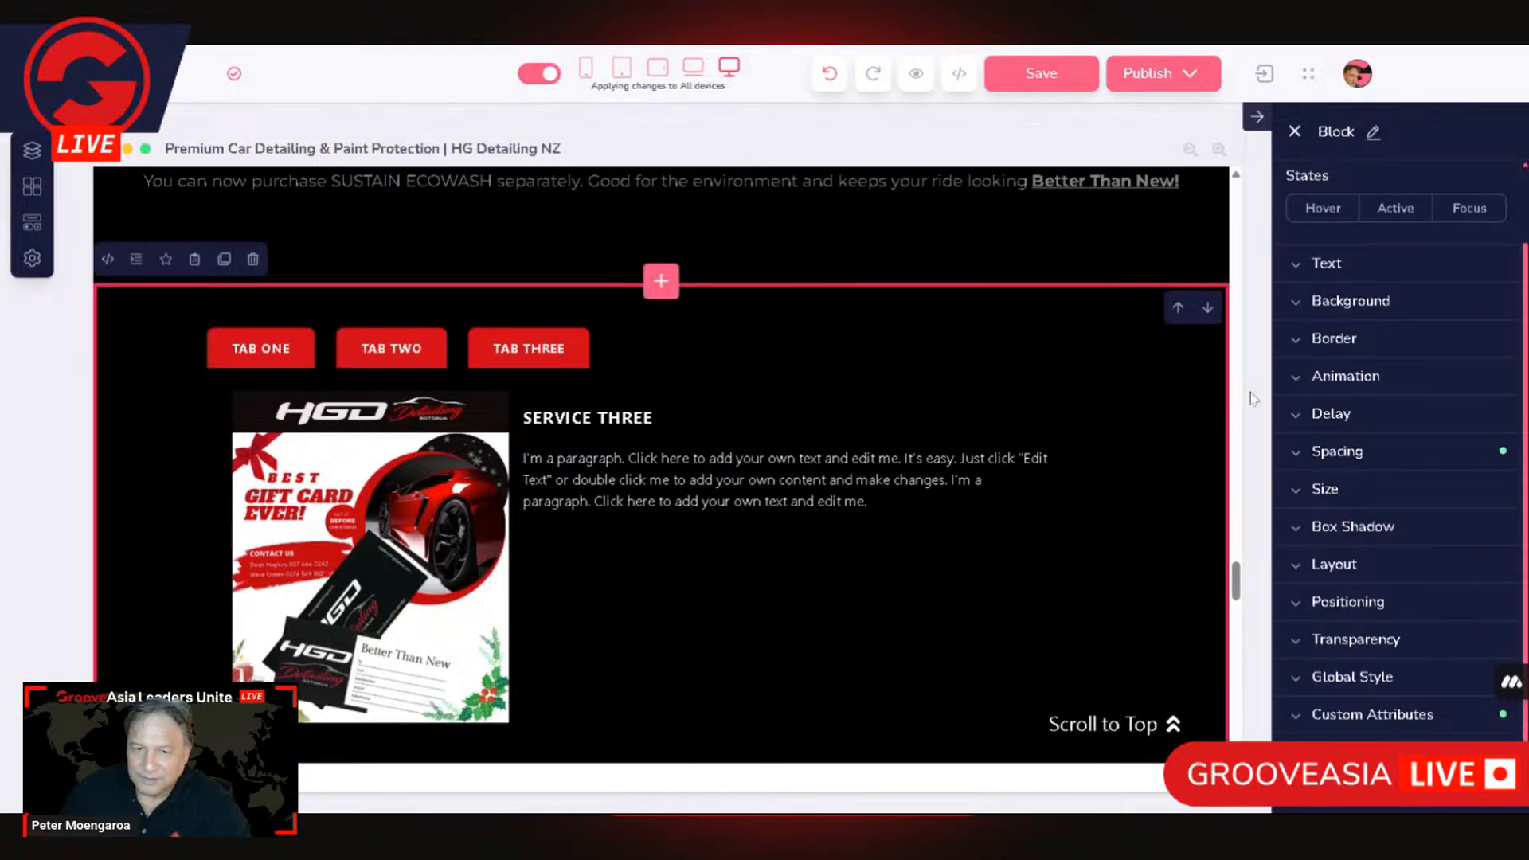
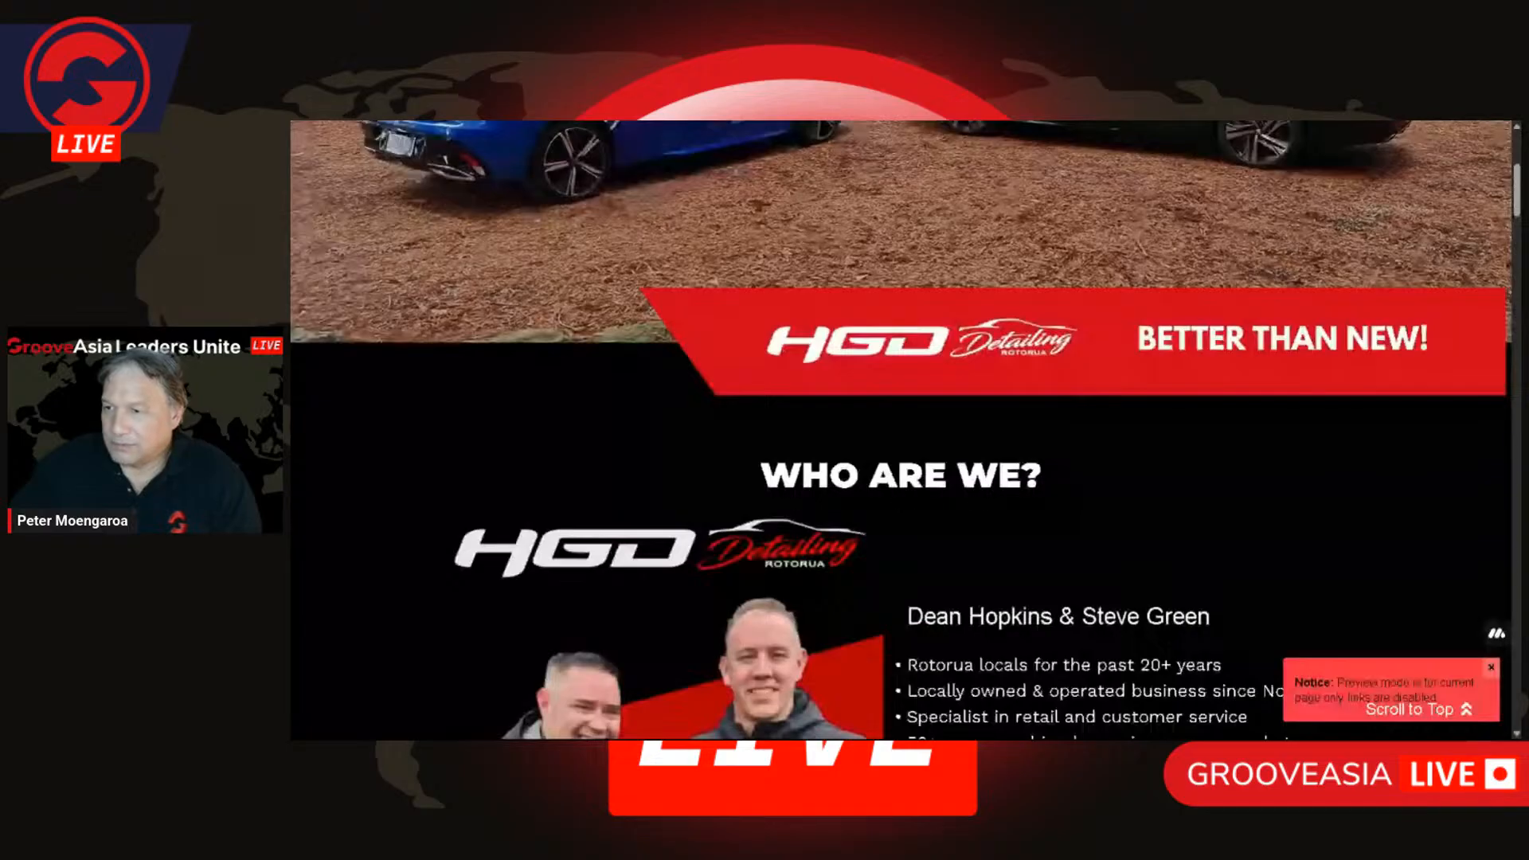
Step: Review the page preview down to the car care products section and check the content of TAB TWO and TAB THREE
scroll(1039, 396, up, 5)
scroll(1039, 396, down, 6)
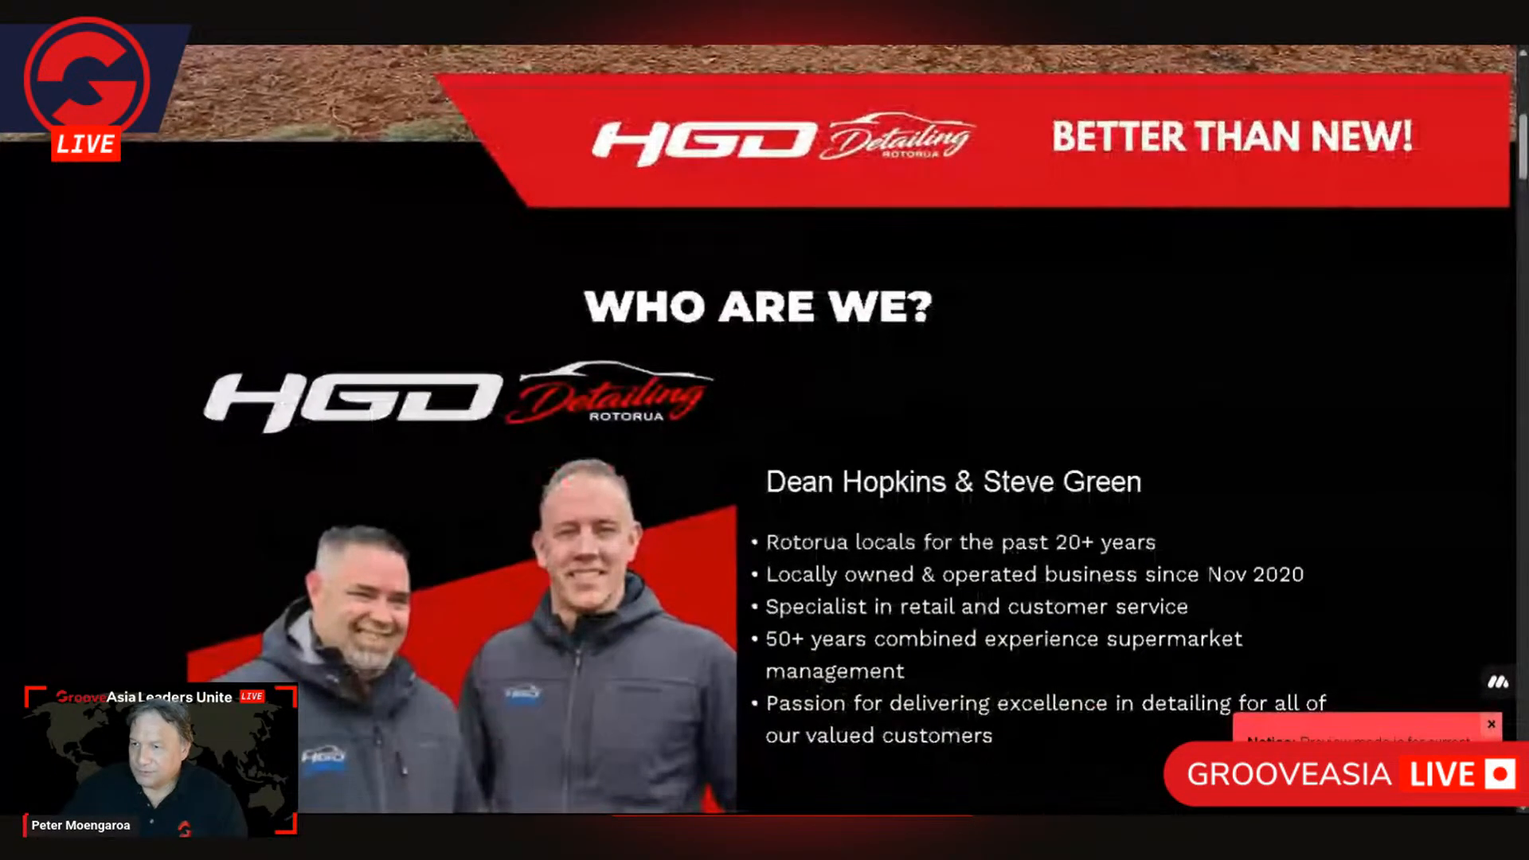
scroll(765, 430, down, 15)
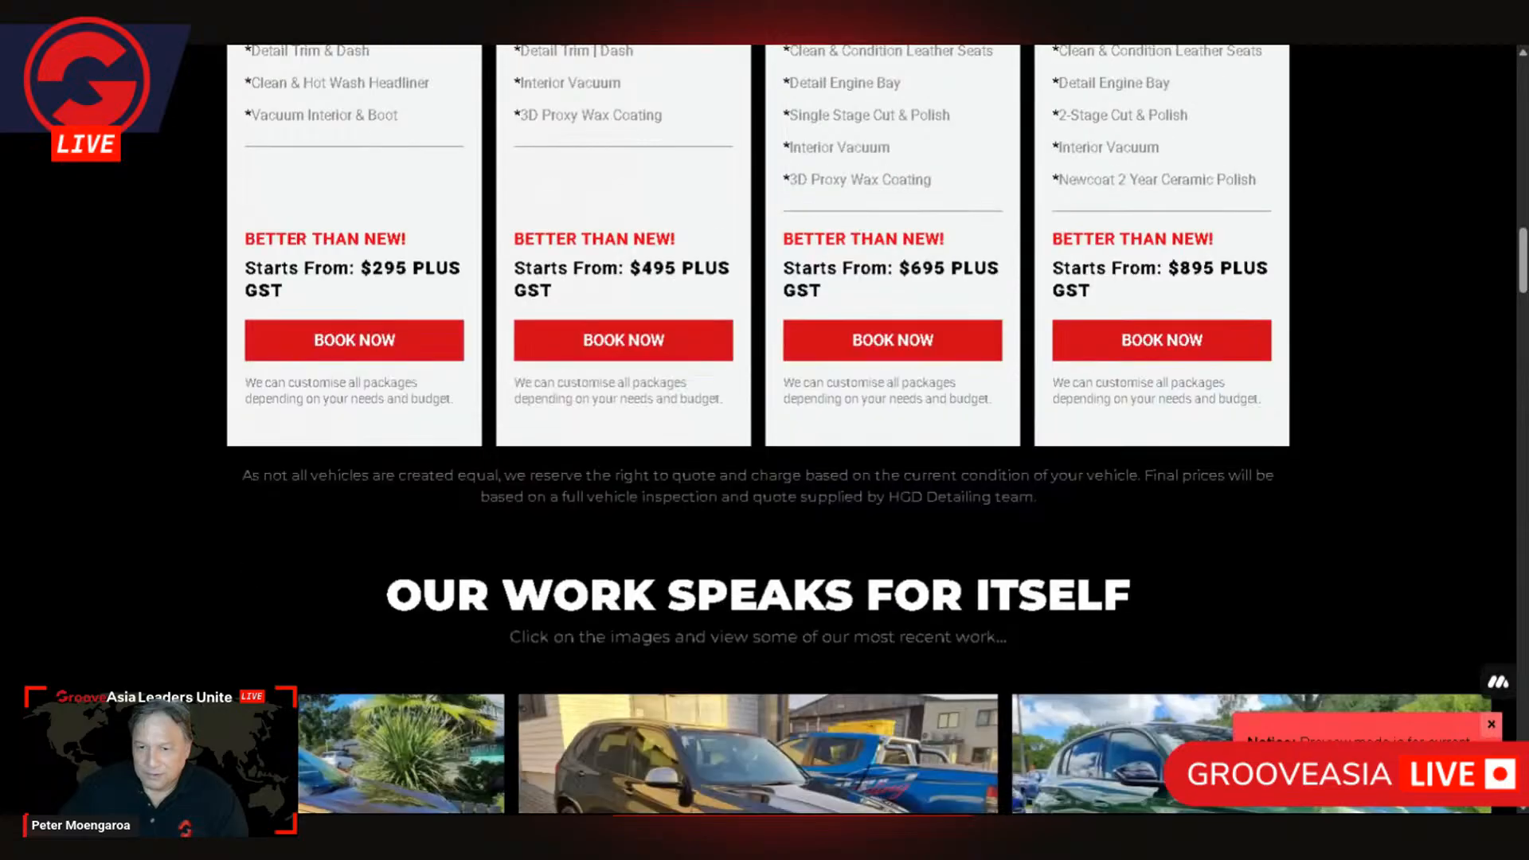
scroll(779, 506, down, 18)
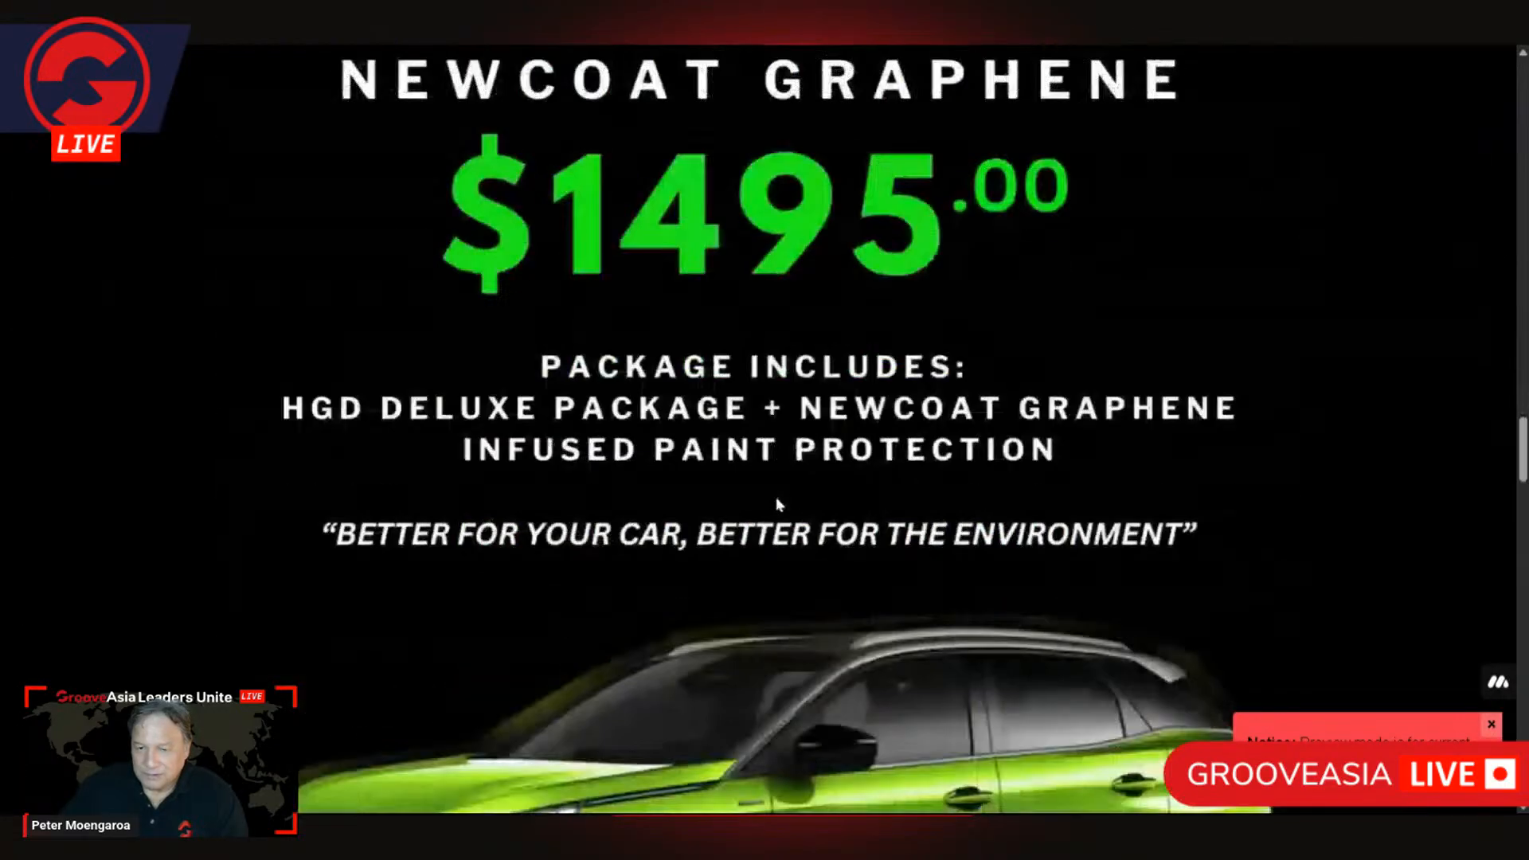
scroll(779, 507, down, 12)
scroll(779, 508, up, 4)
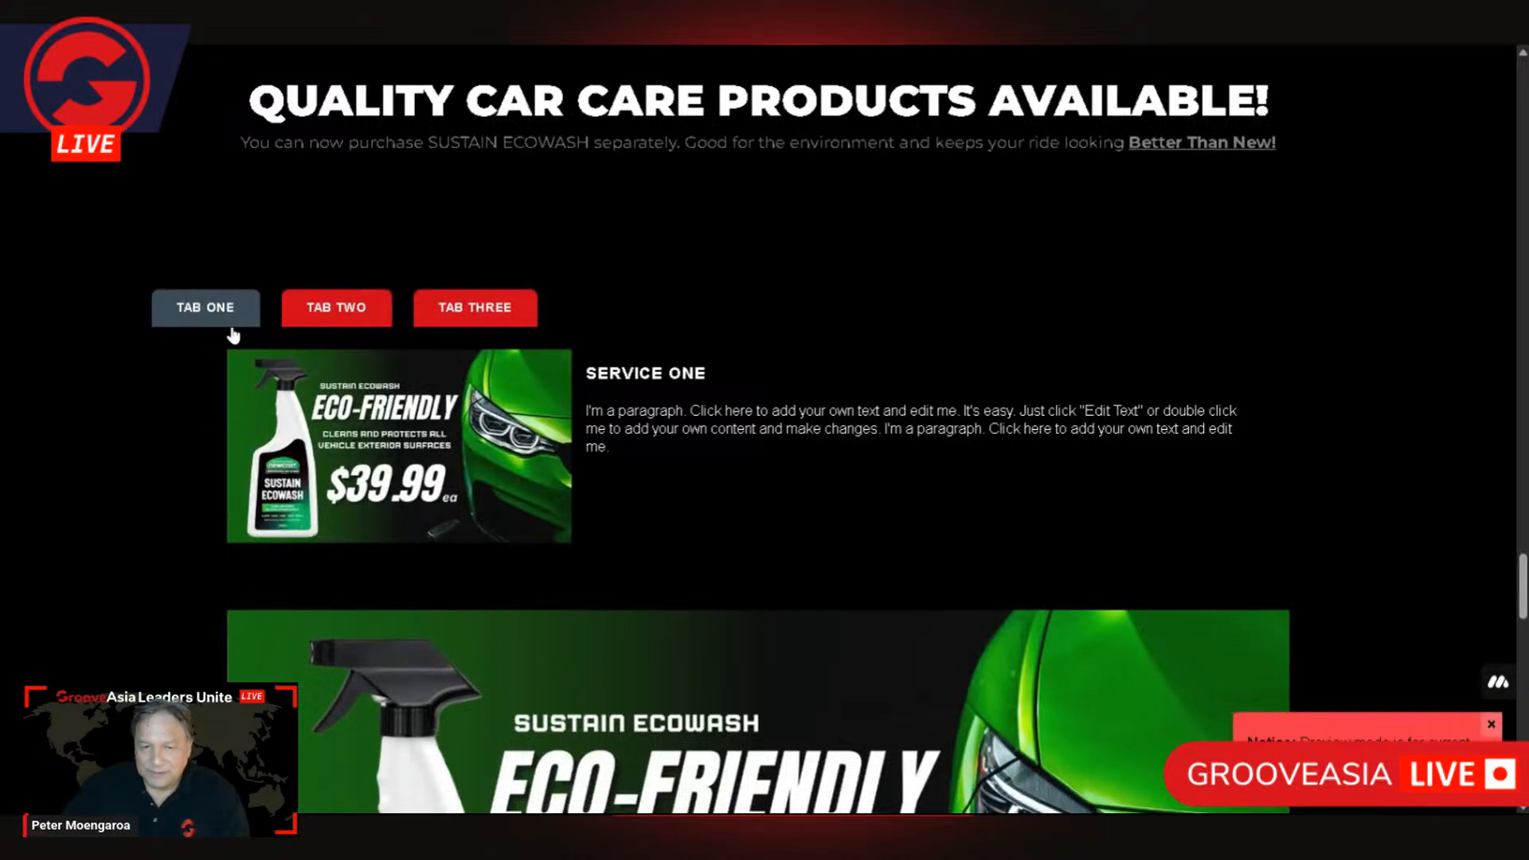
click(357, 312)
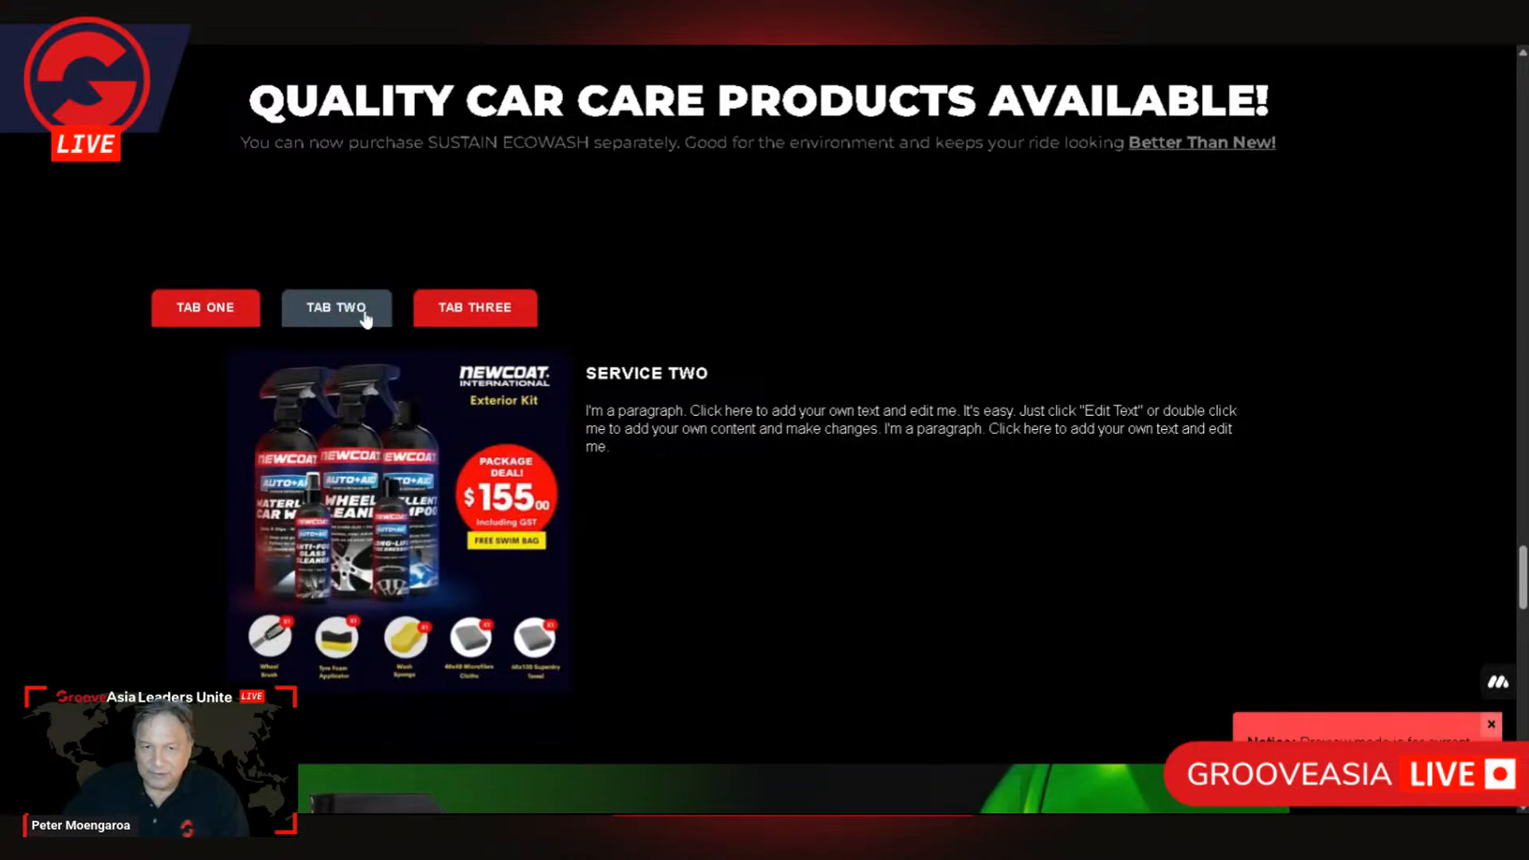
click(488, 309)
scroll(923, 341, down, 3)
scroll(908, 339, up, 3)
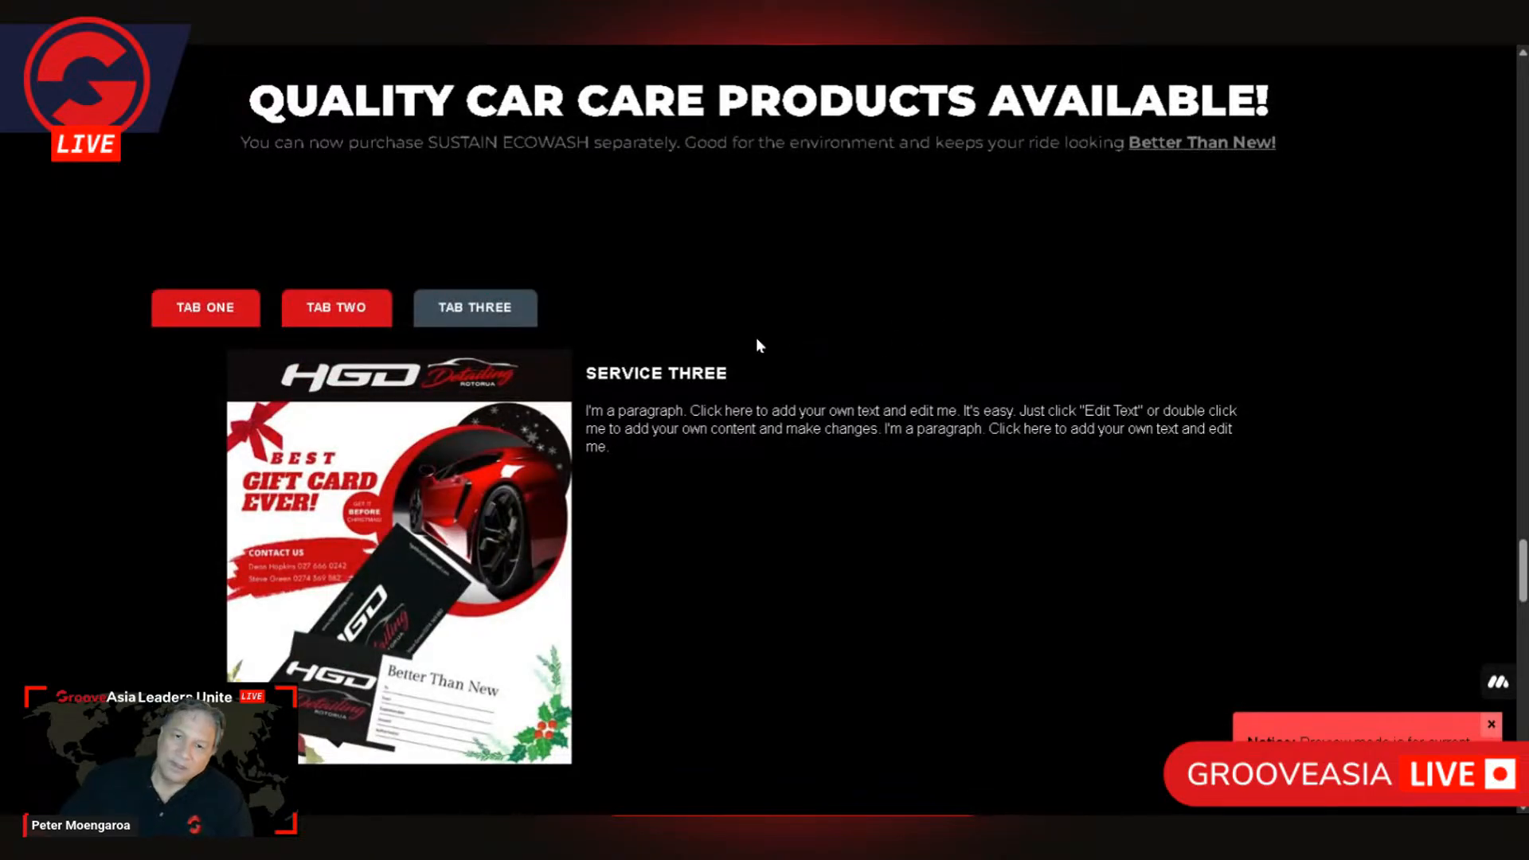
scroll(681, 353, down, 2)
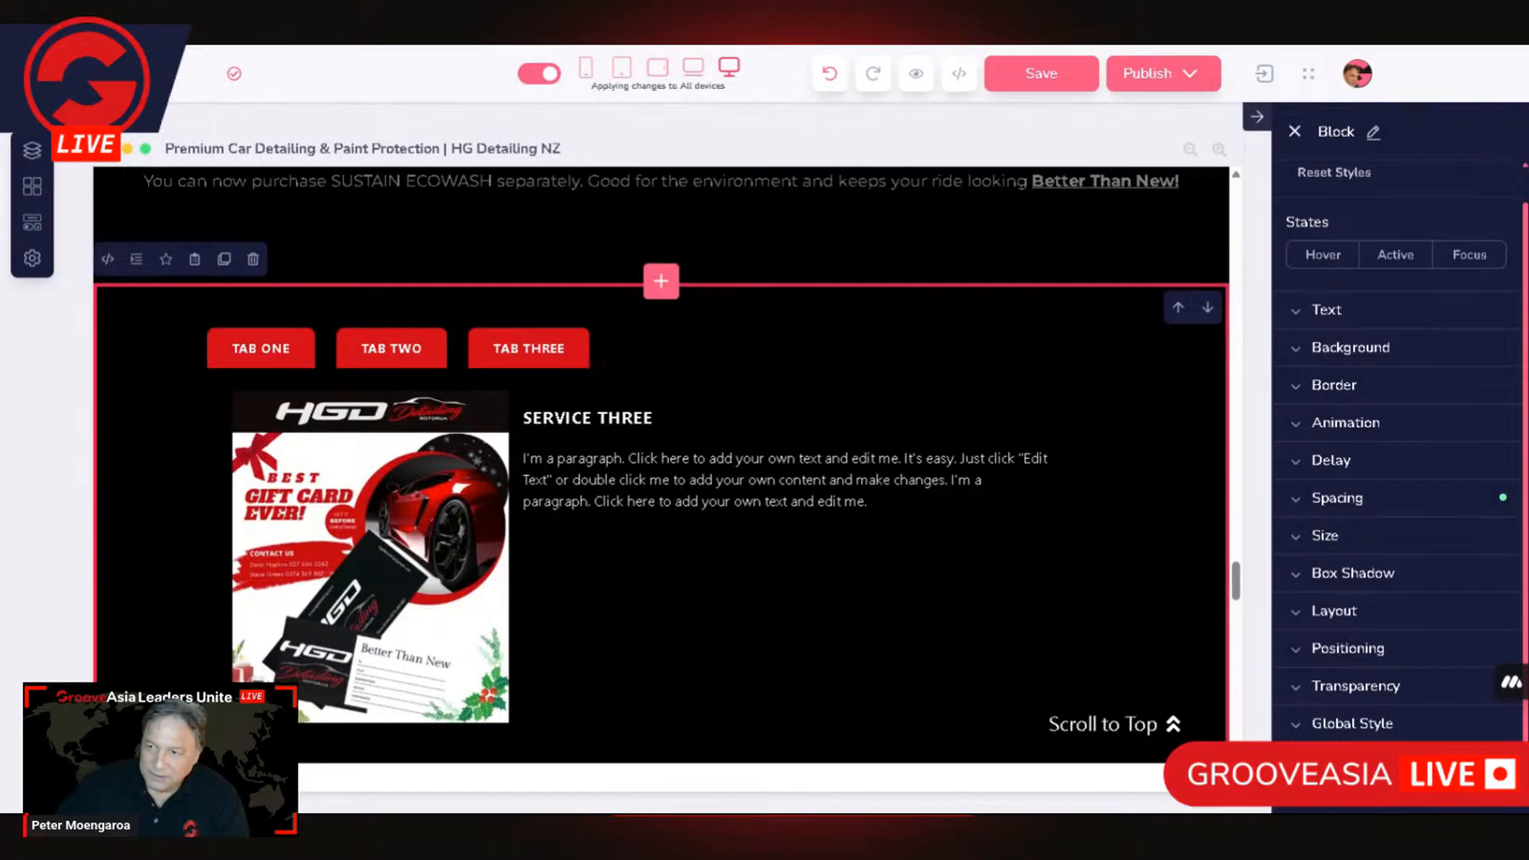
Step: Insert a single-column empty block between the Quality Car Care Products heading and the existing tabs block
scroll(413, 650, down, 3)
scroll(413, 642, up, 5)
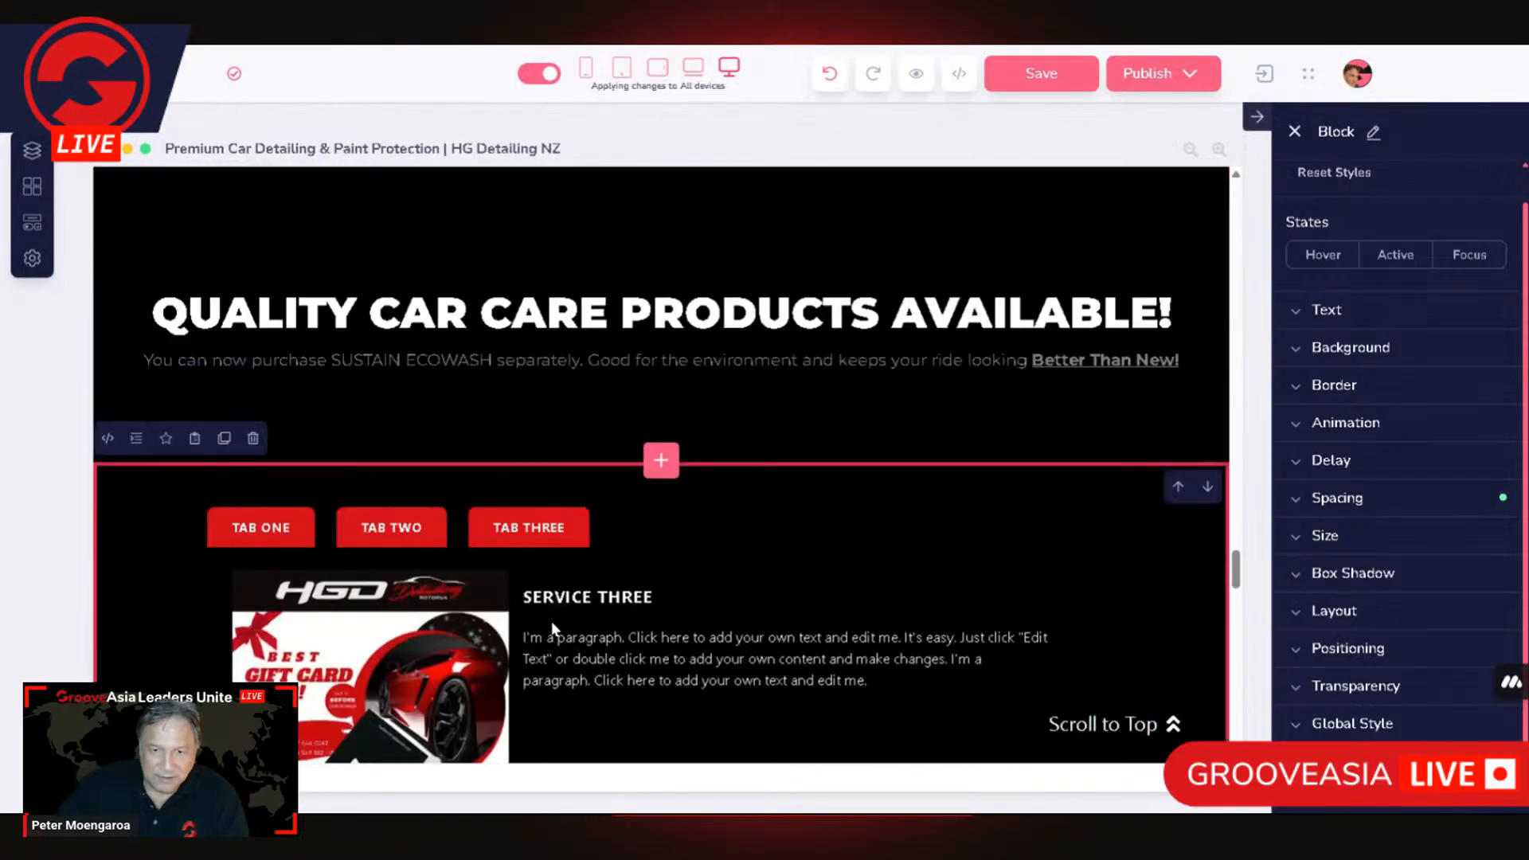
scroll(637, 653, up, 1)
scroll(723, 673, down, 4)
scroll(722, 673, up, 4)
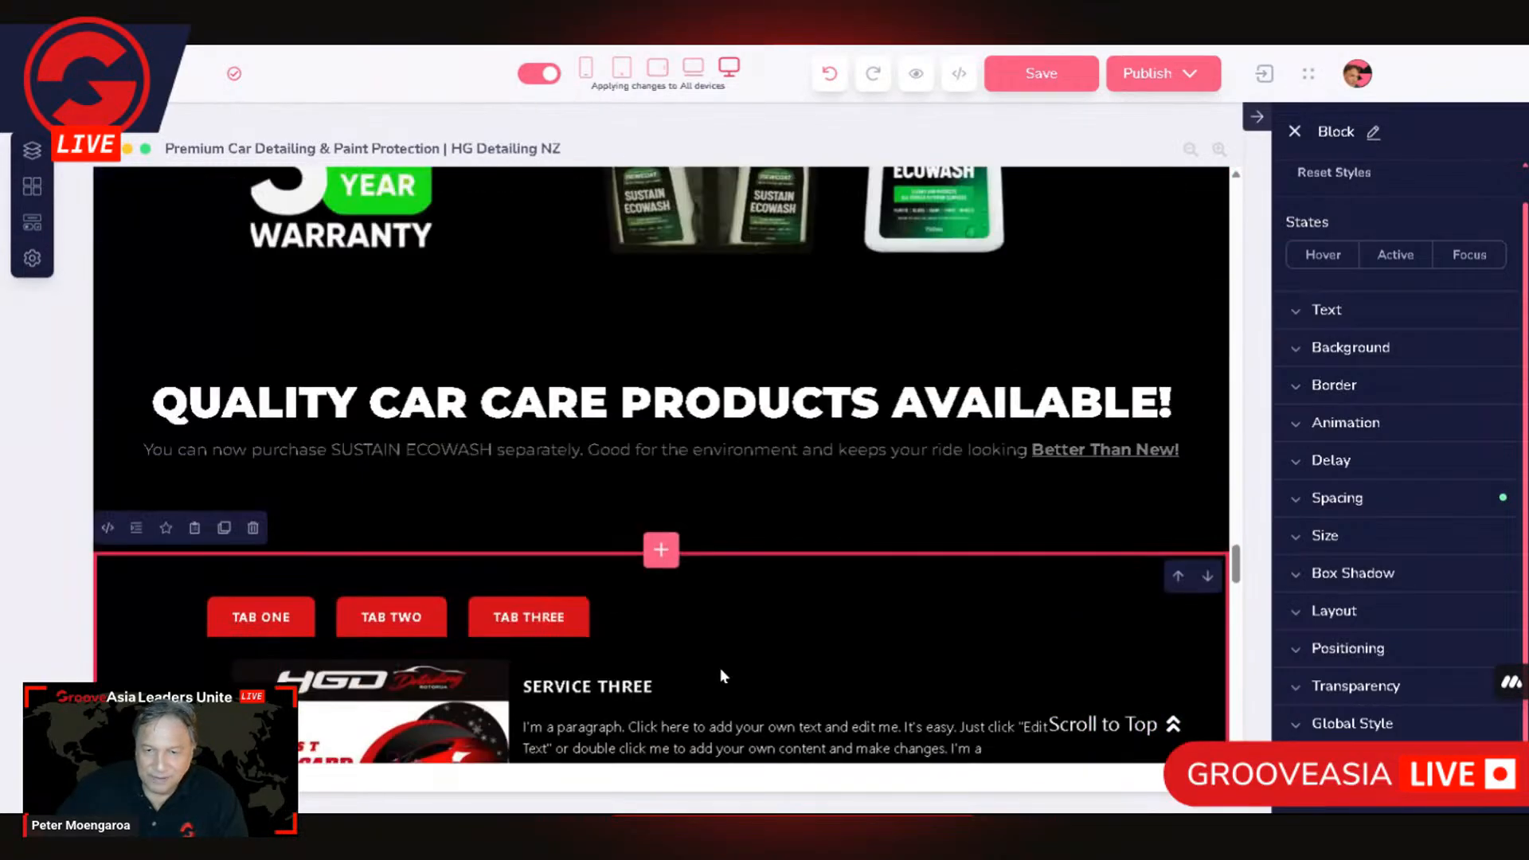
click(661, 550)
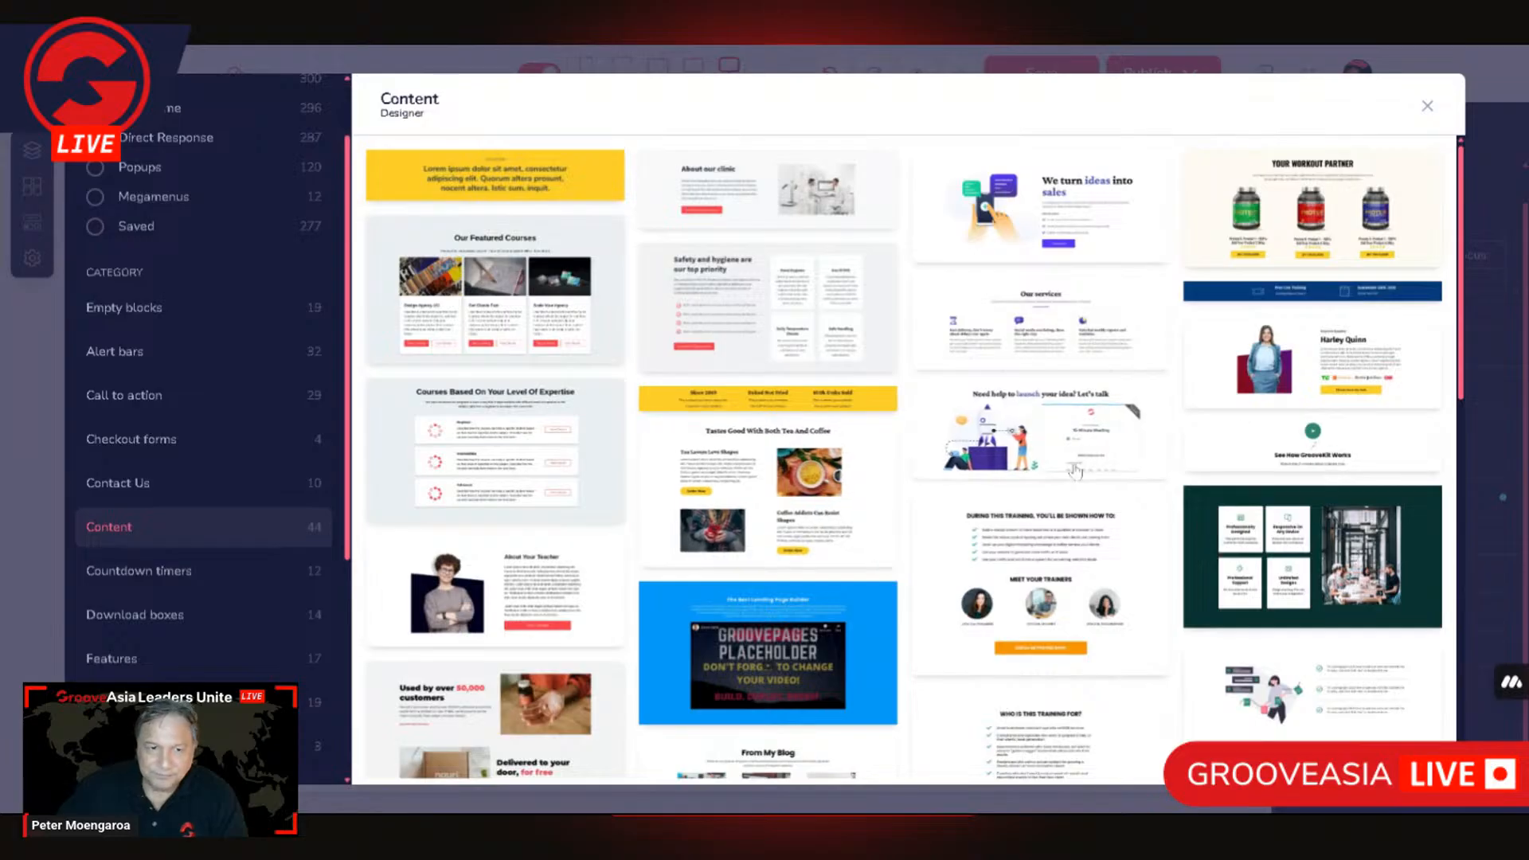
click(148, 314)
click(500, 326)
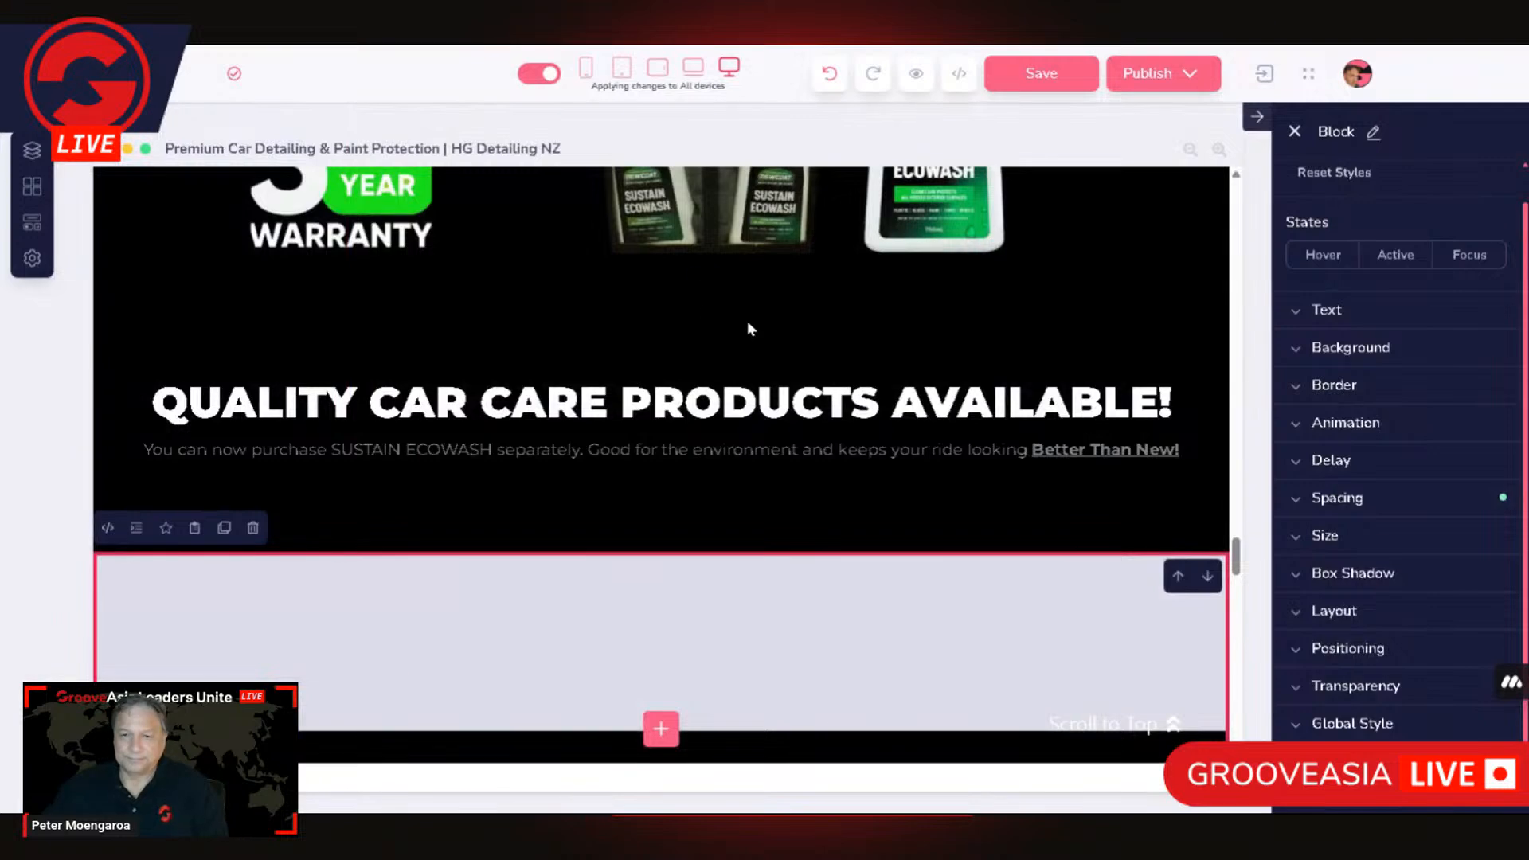
Step: Place a Tabs Container element inside the new block's empty container
scroll(823, 592, down, 3)
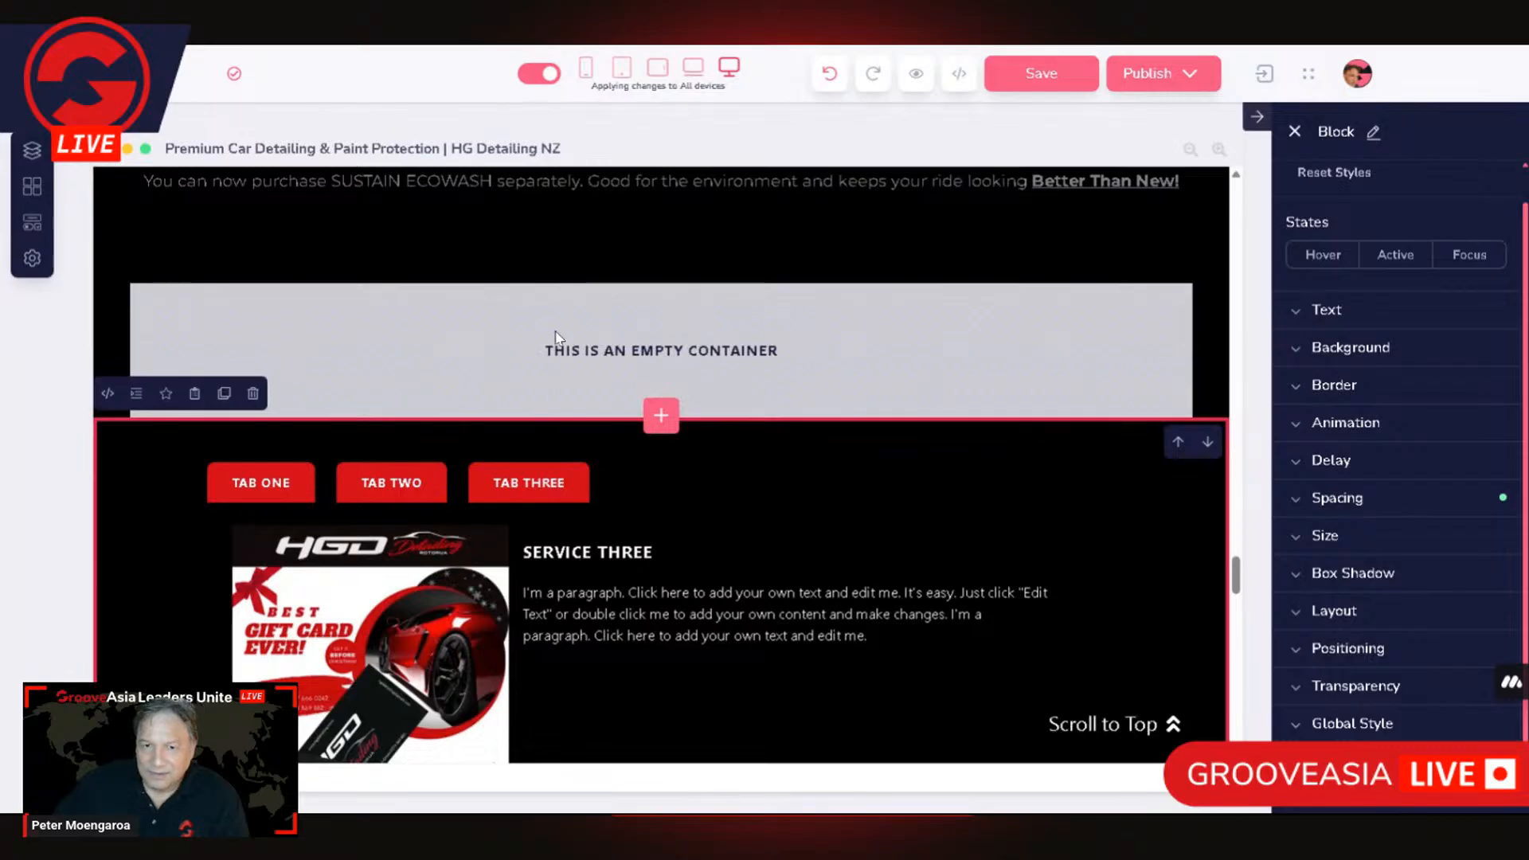
scroll(723, 379, up, 5)
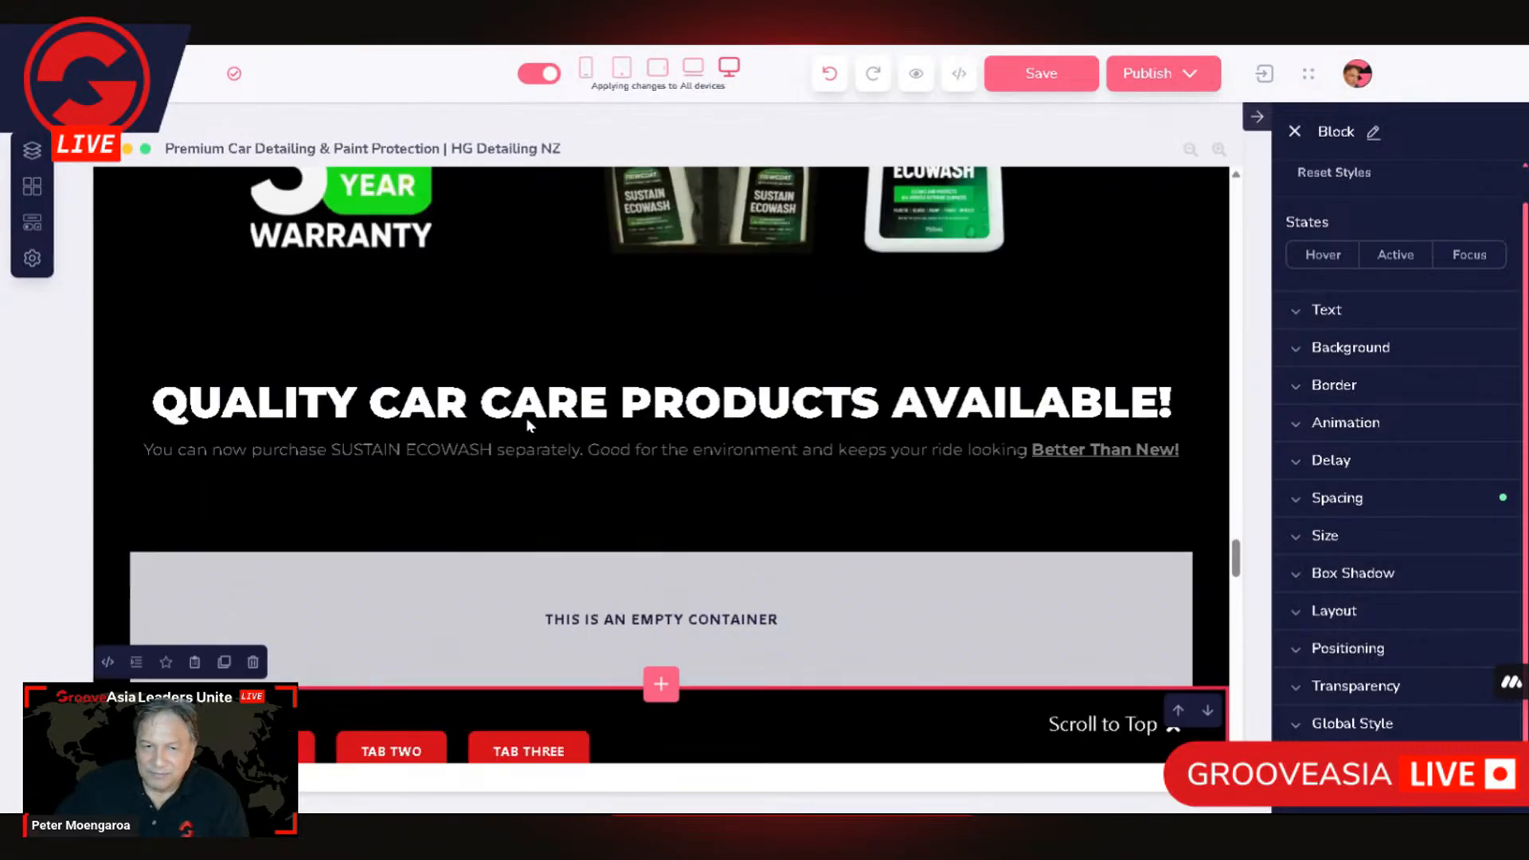
click(30, 228)
scroll(546, 560, down, 5)
scroll(546, 558, down, 5)
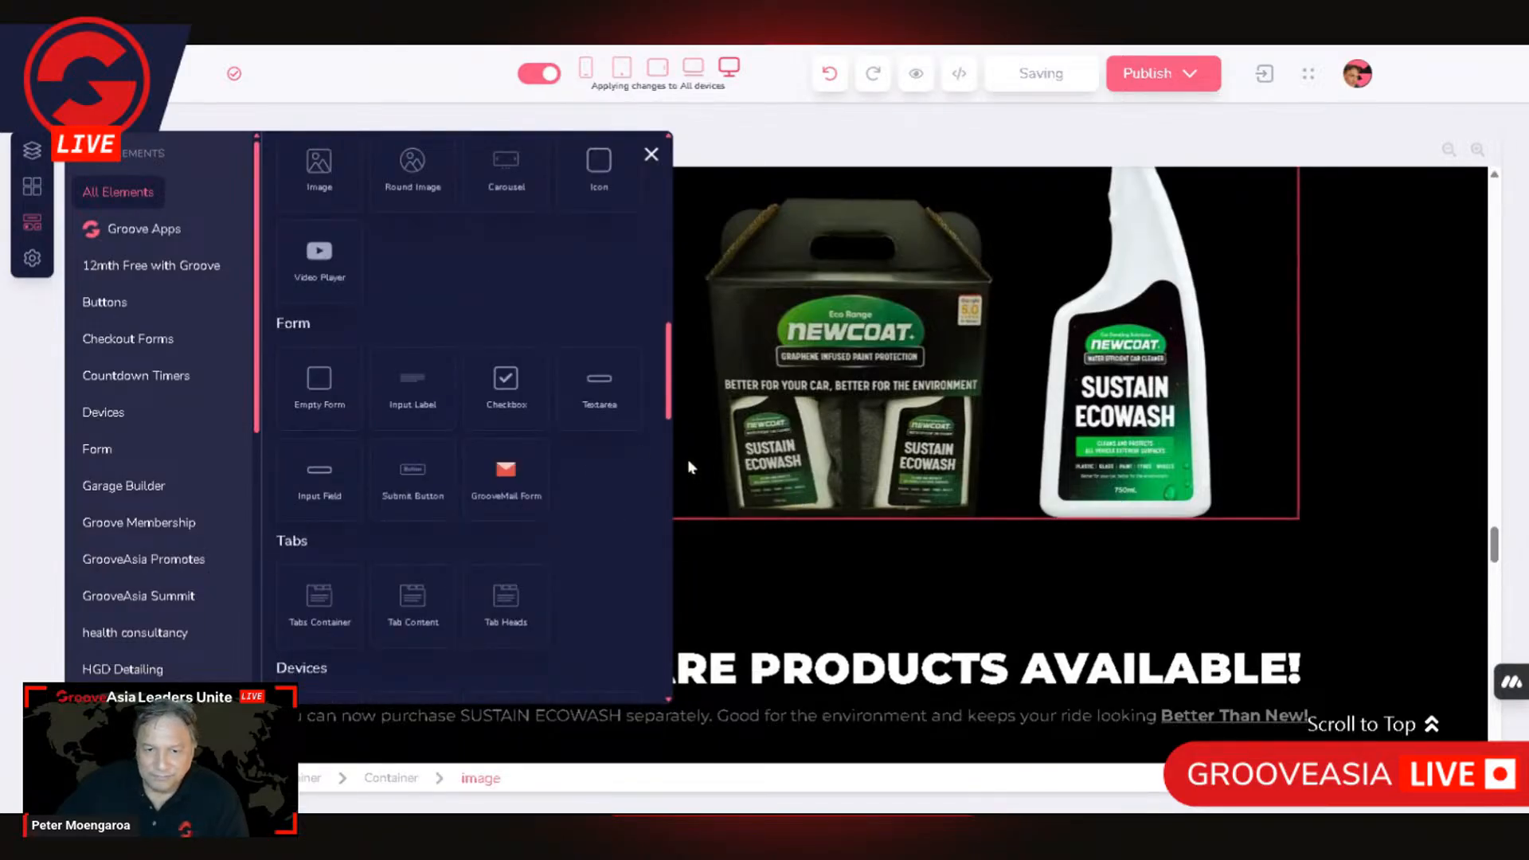
scroll(630, 478, down, 1)
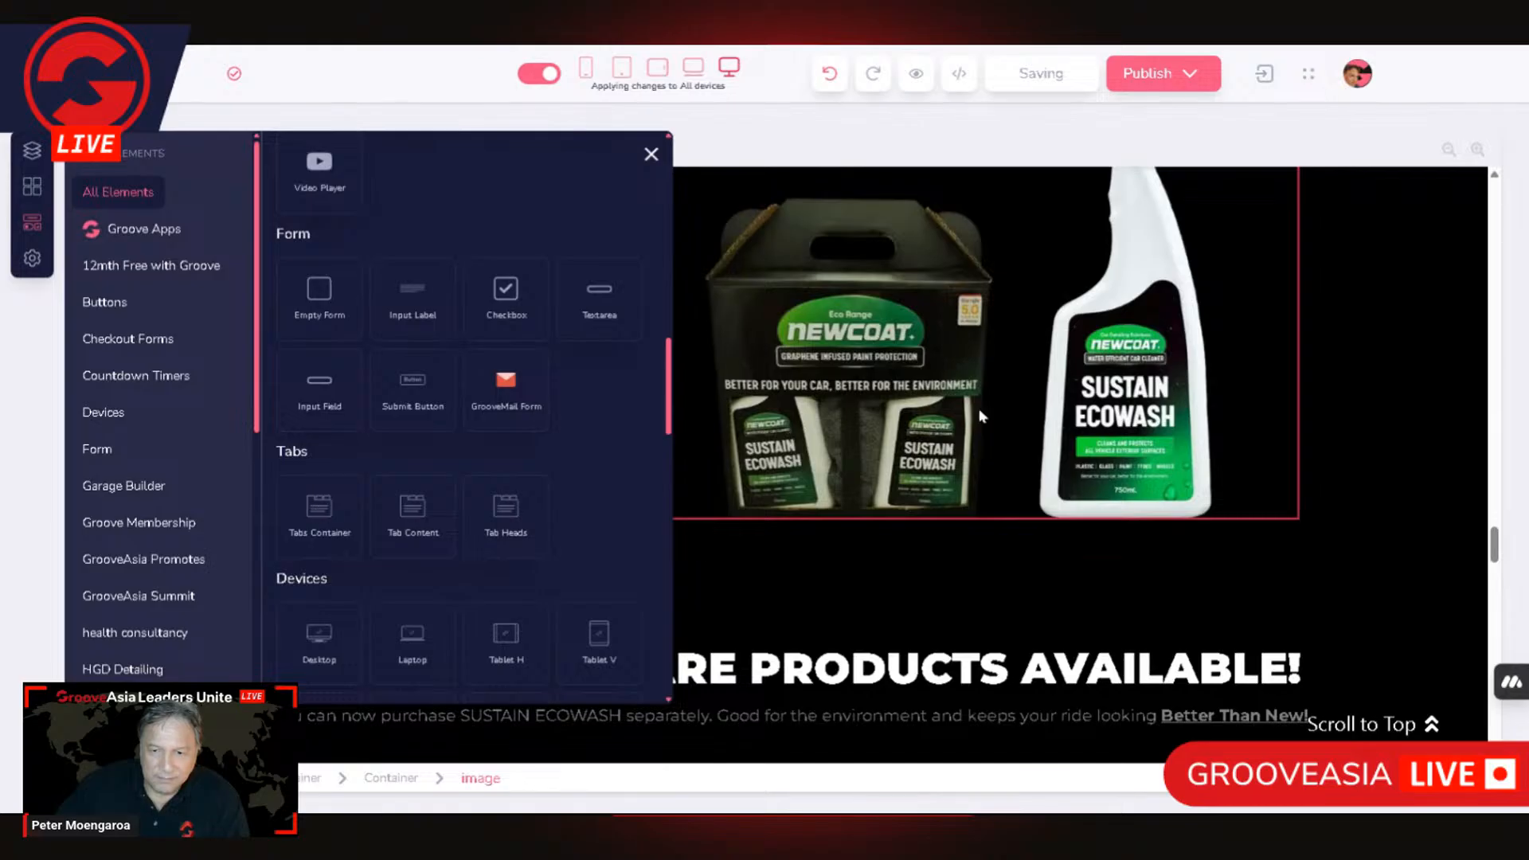
scroll(861, 448, down, 3)
drag(345, 514, 752, 653)
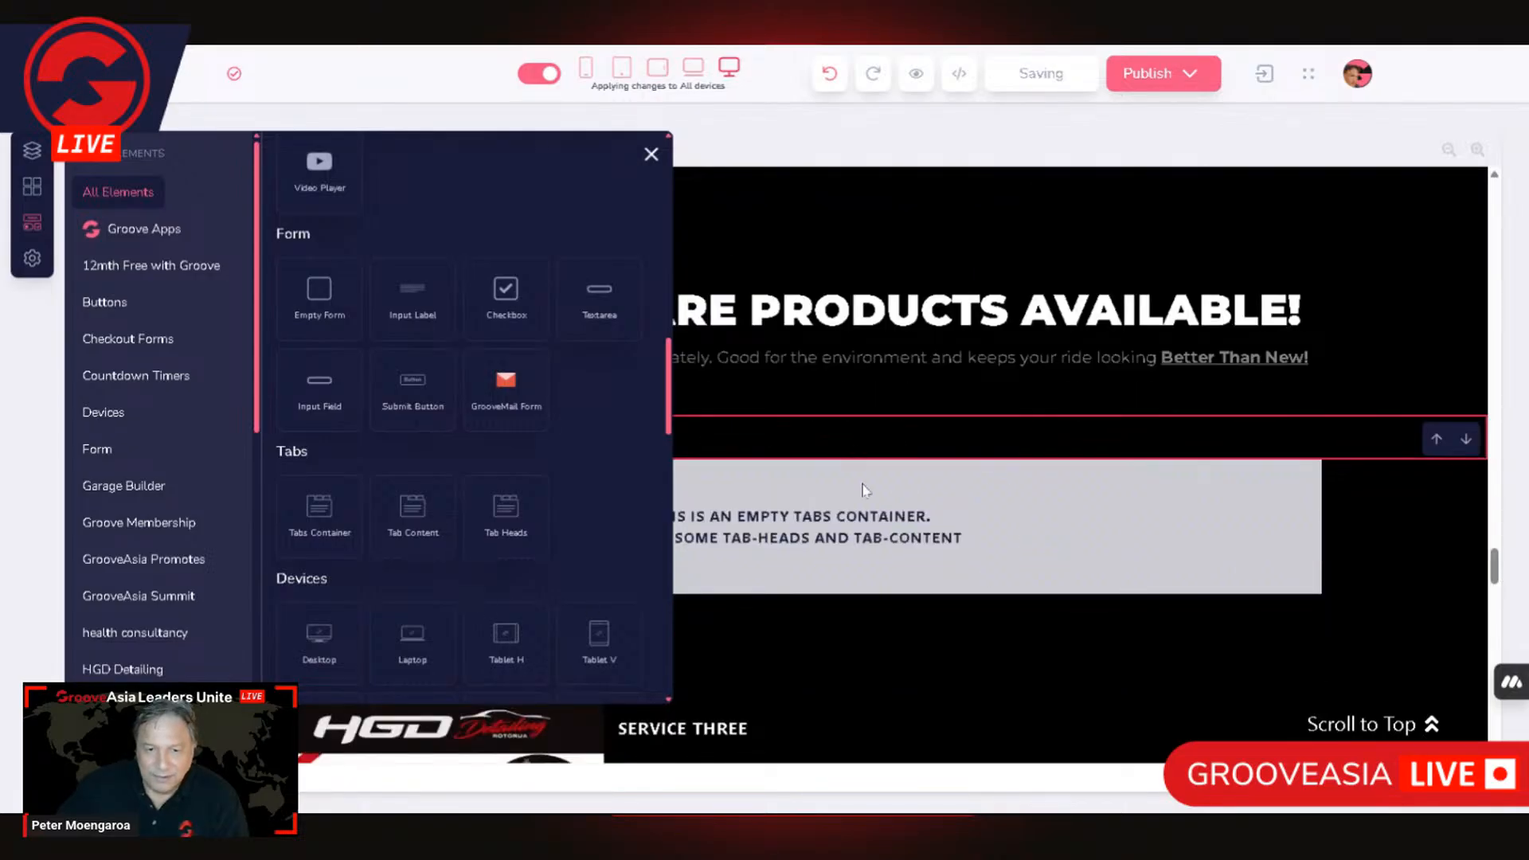
Step: Add a Tab Content element inside the empty tabs container and close the element library
drag(417, 502, 684, 579)
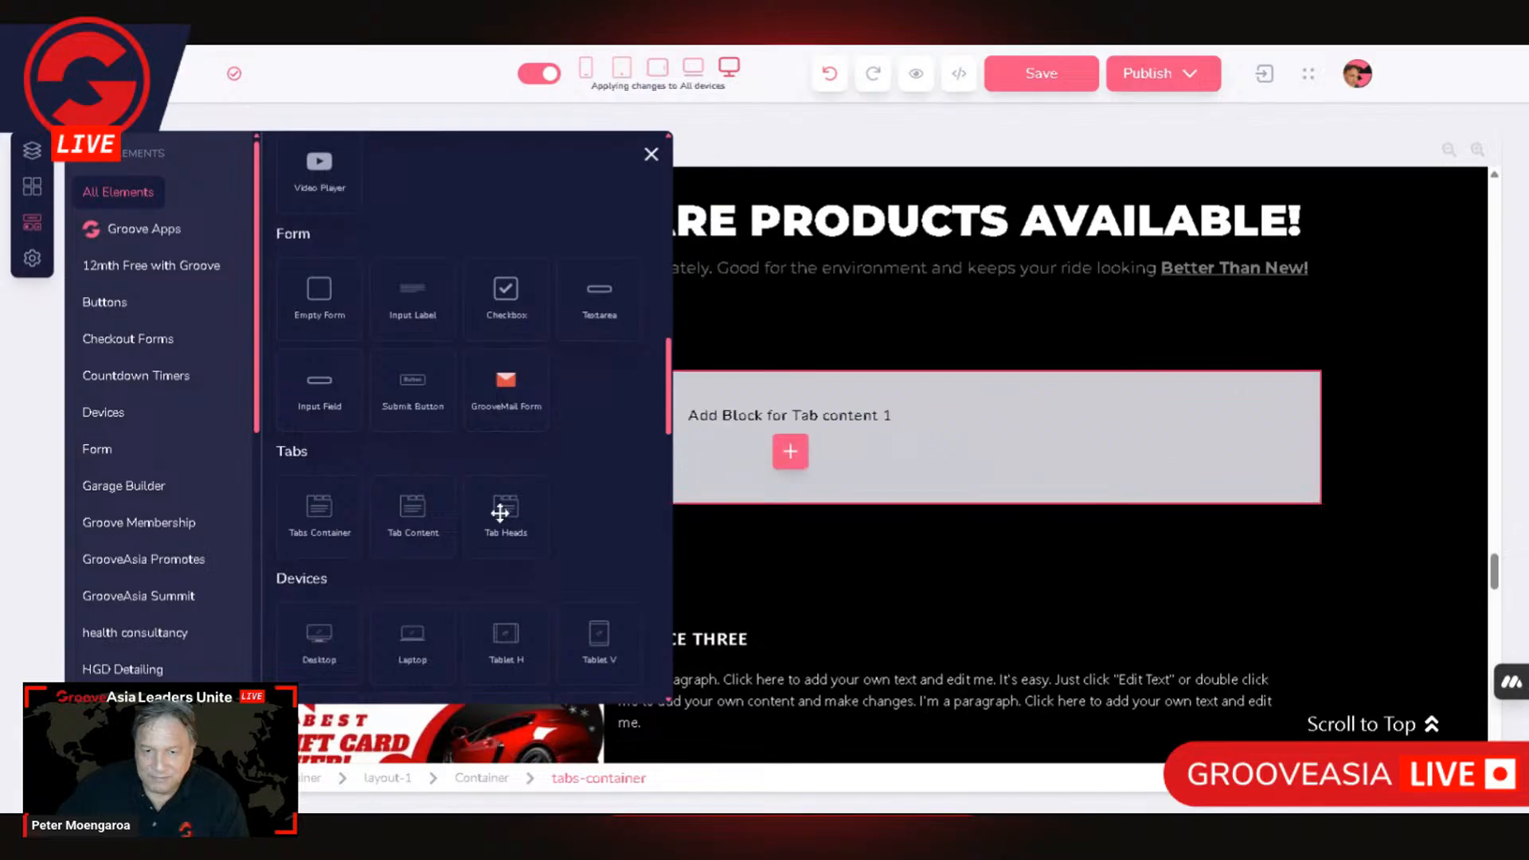
drag(810, 372, 904, 506)
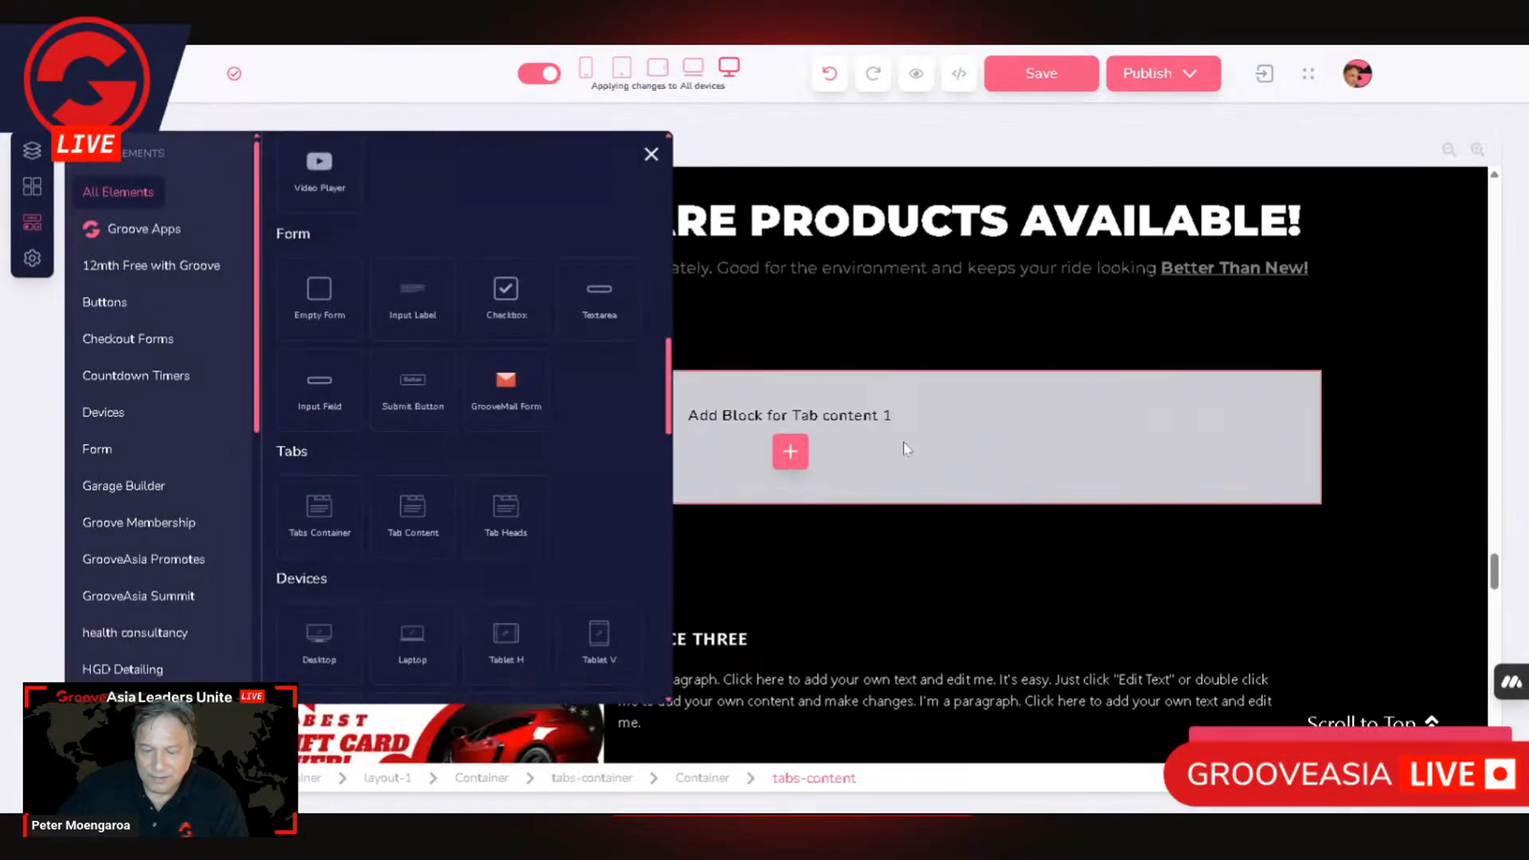
click(1060, 463)
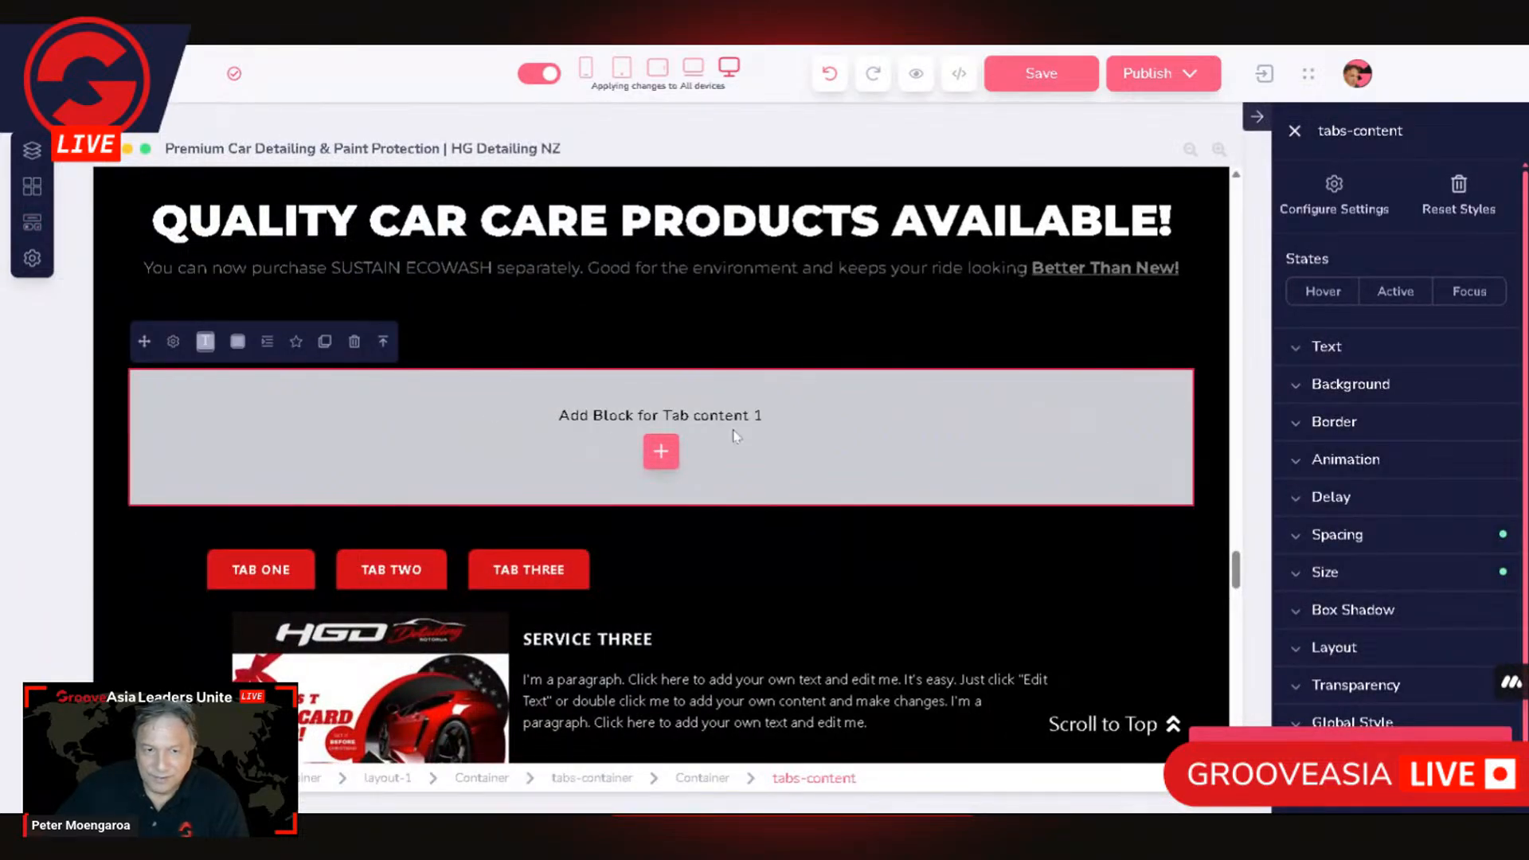
scroll(494, 495, down, 5)
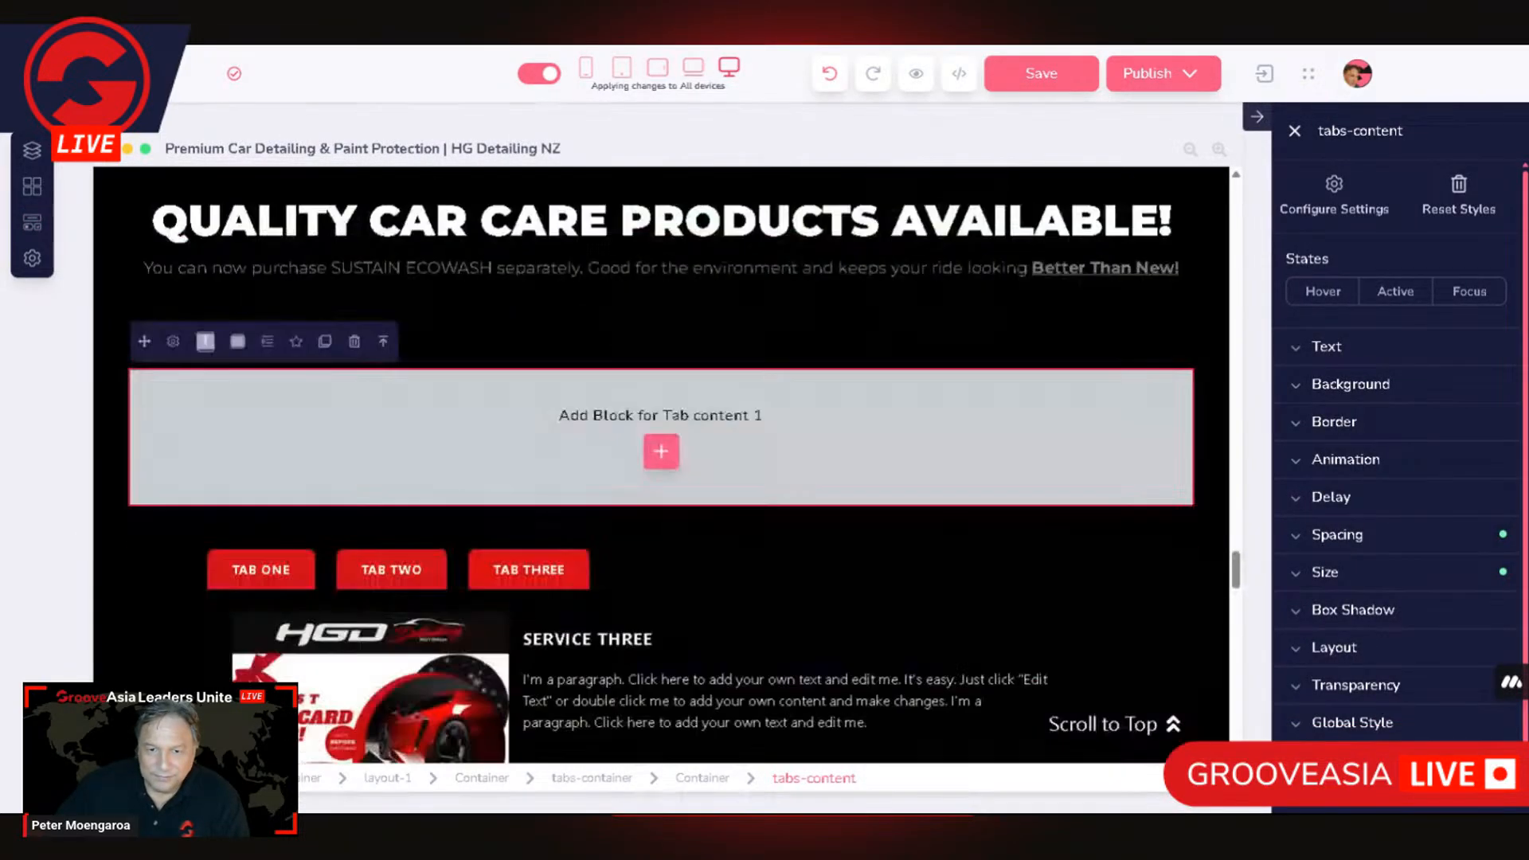
Step: Set the text colour of the block holding the new tabs container to white
click(591, 239)
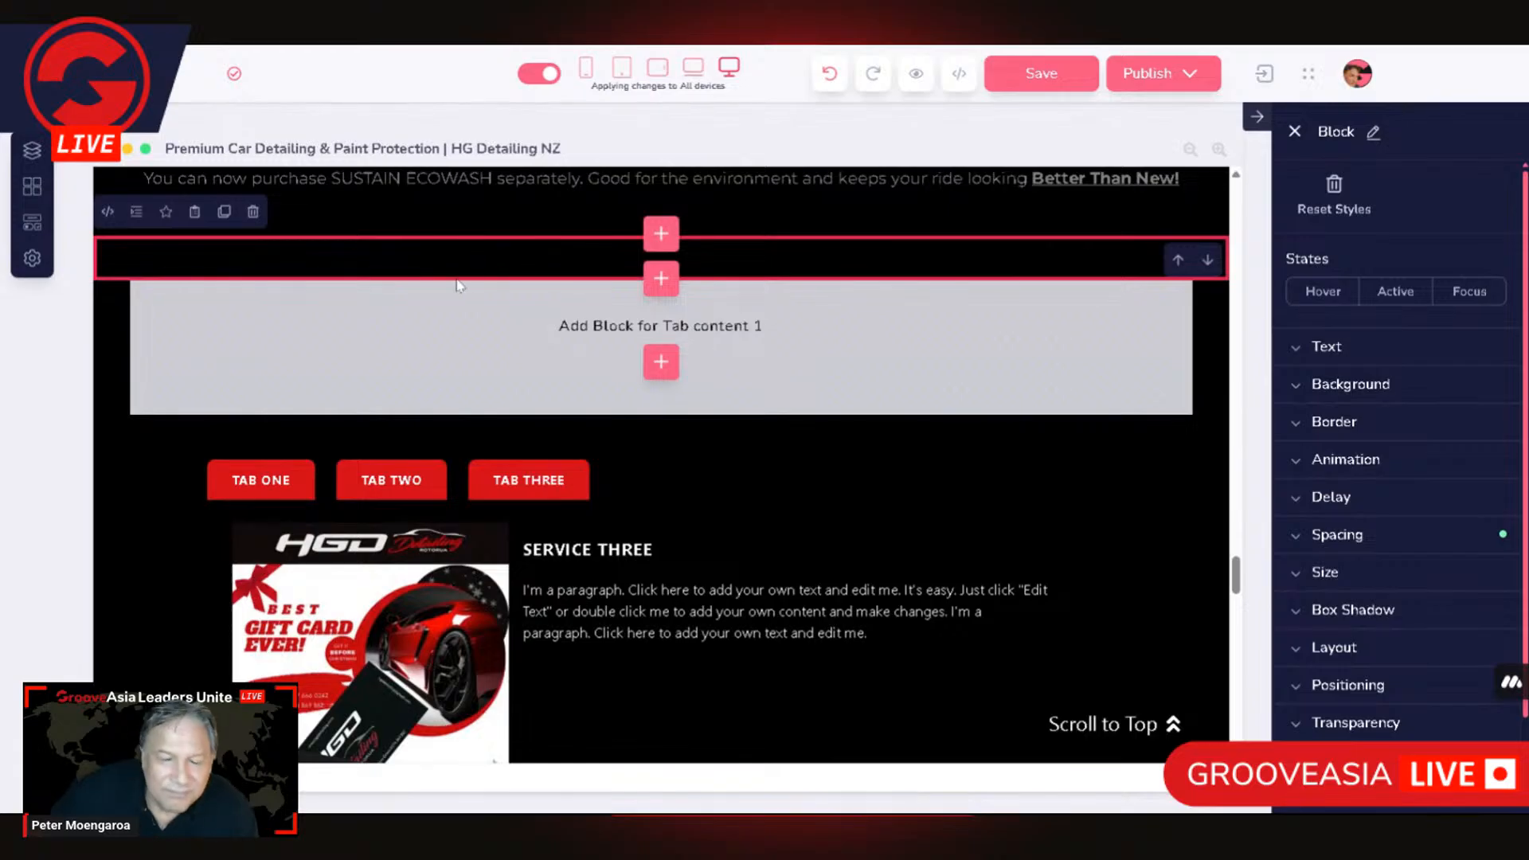
scroll(321, 271, up, 2)
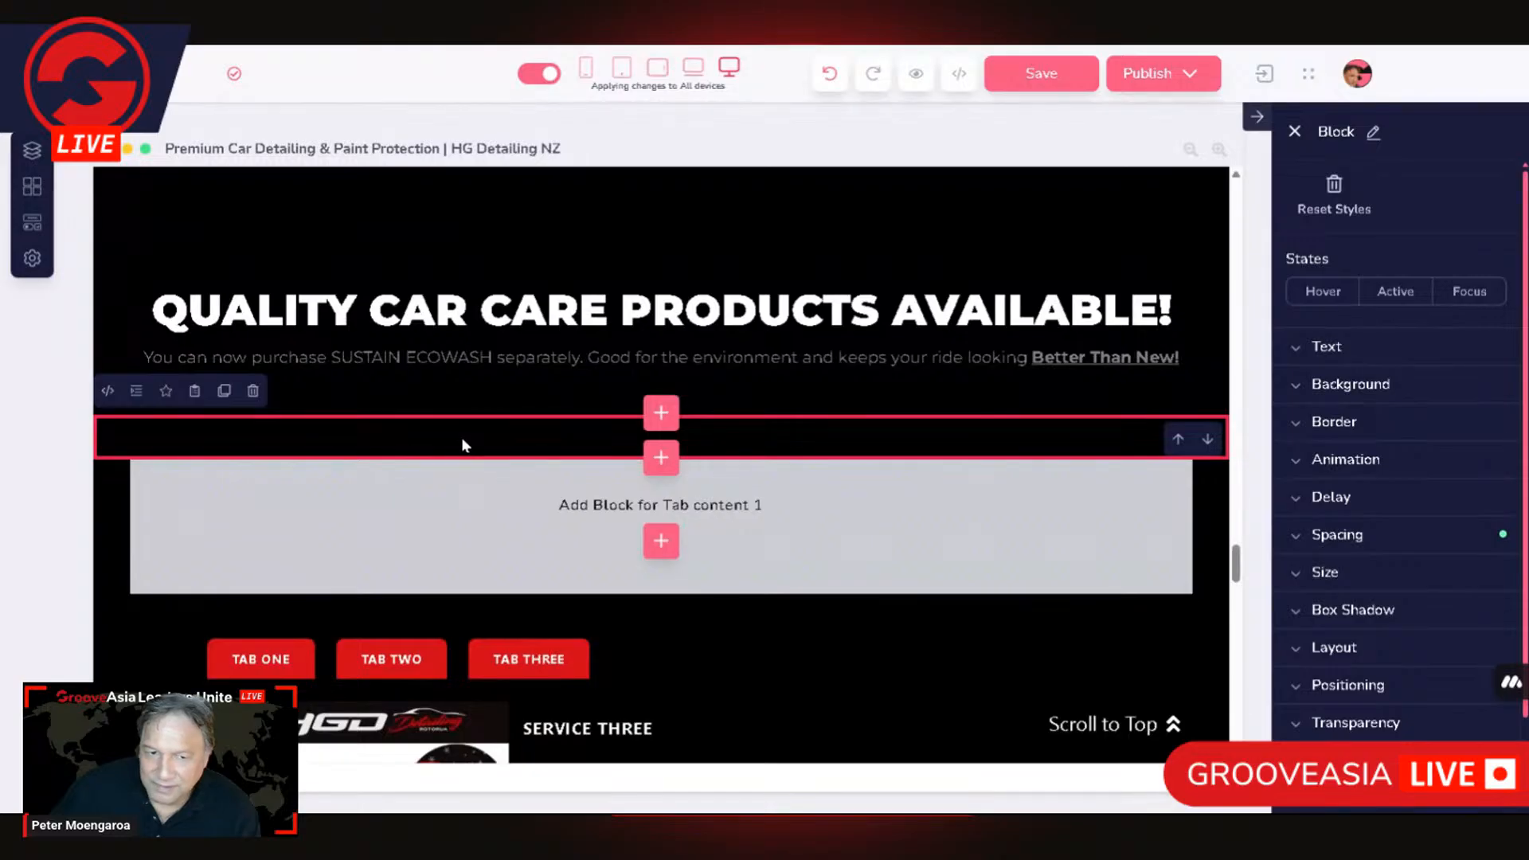
click(1329, 347)
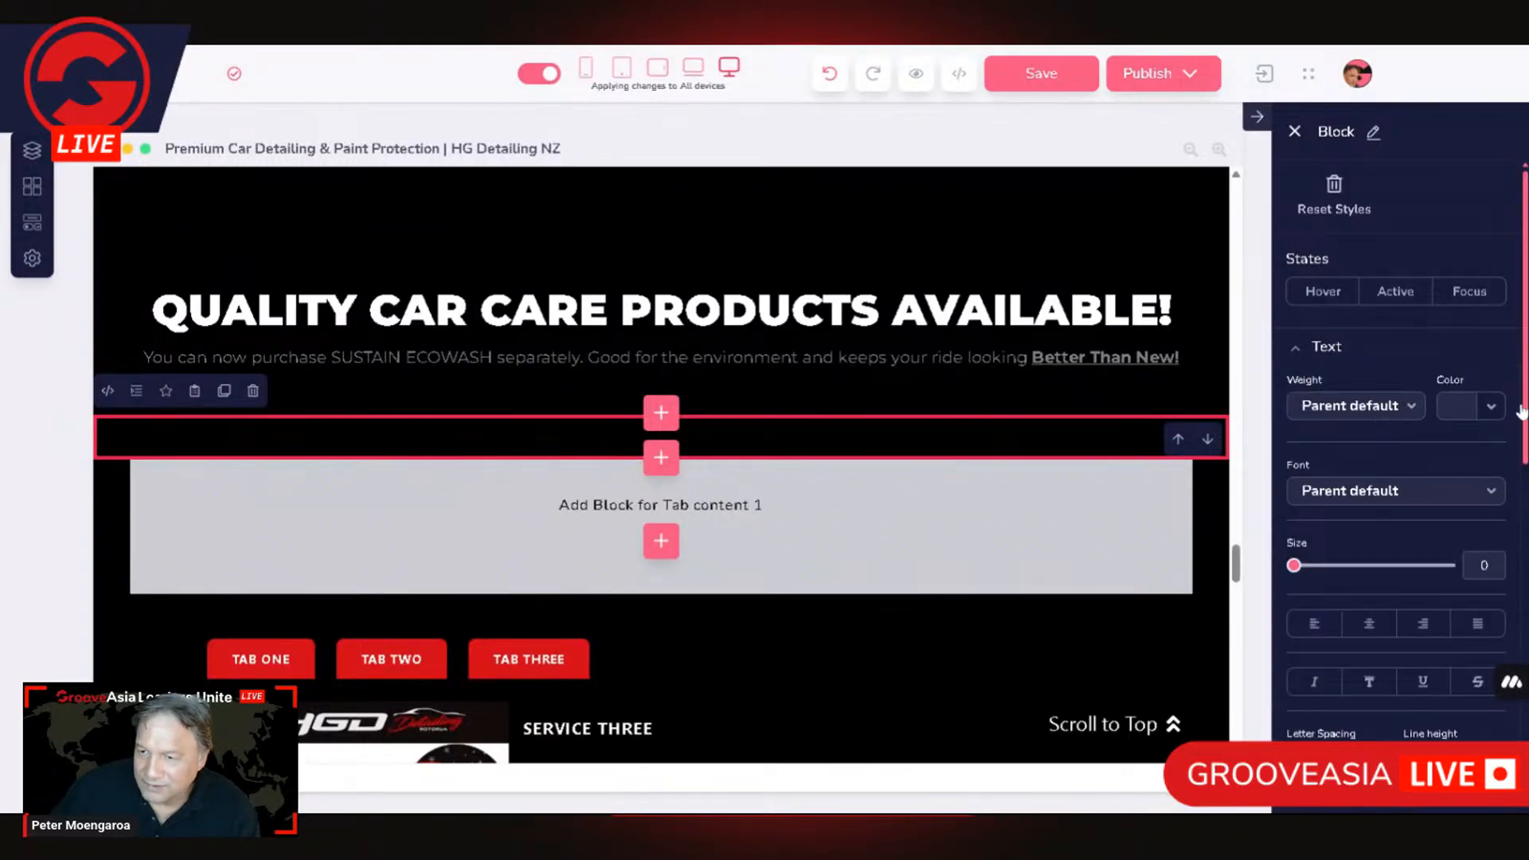
click(1471, 406)
click(1314, 453)
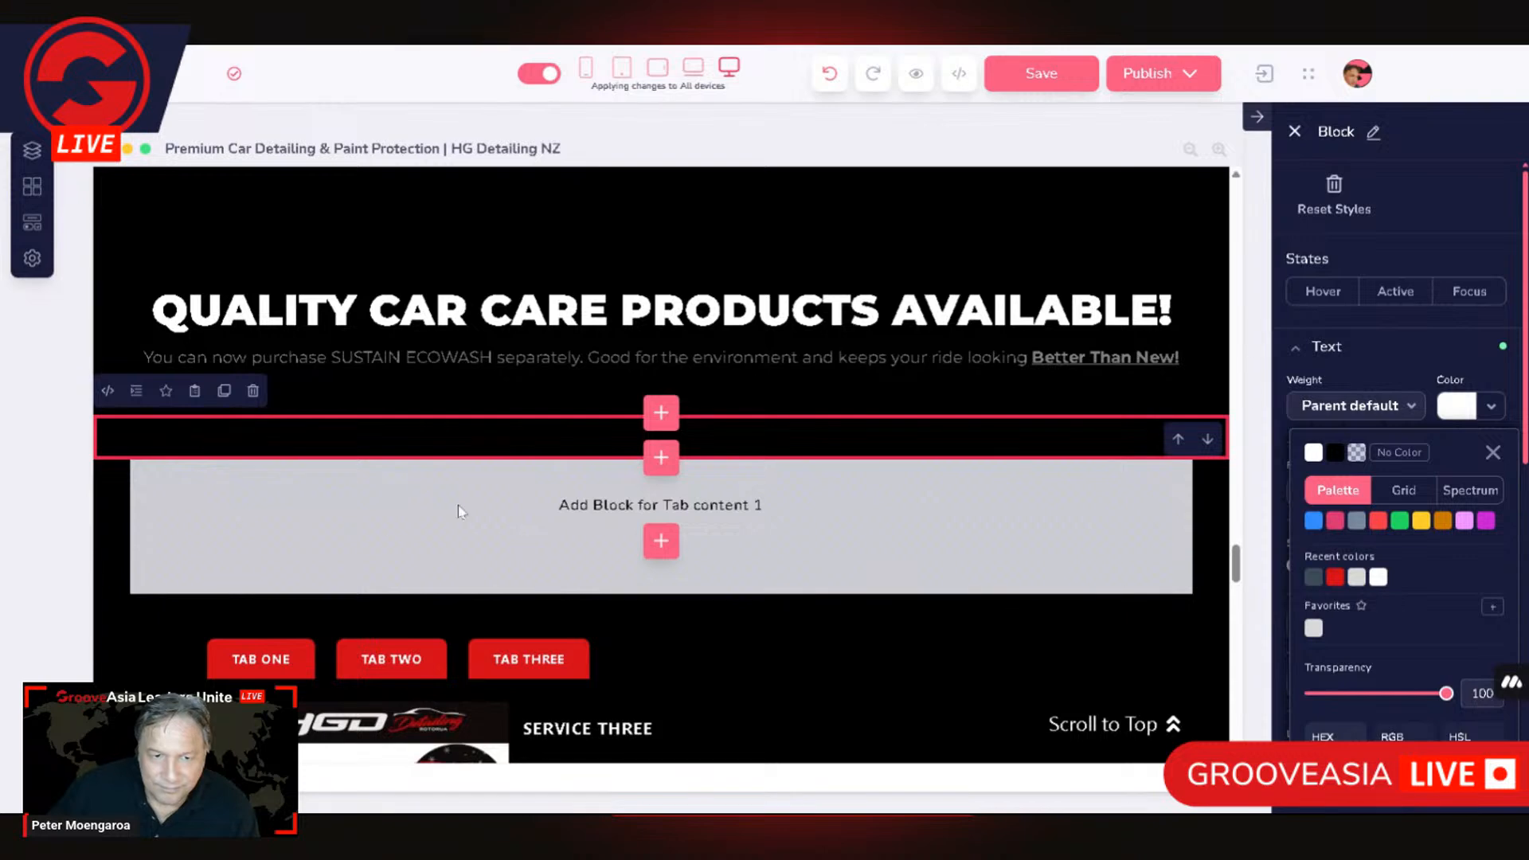
Step: Insert a two-column empty block into Tab content 1 of the new tabs container
click(611, 534)
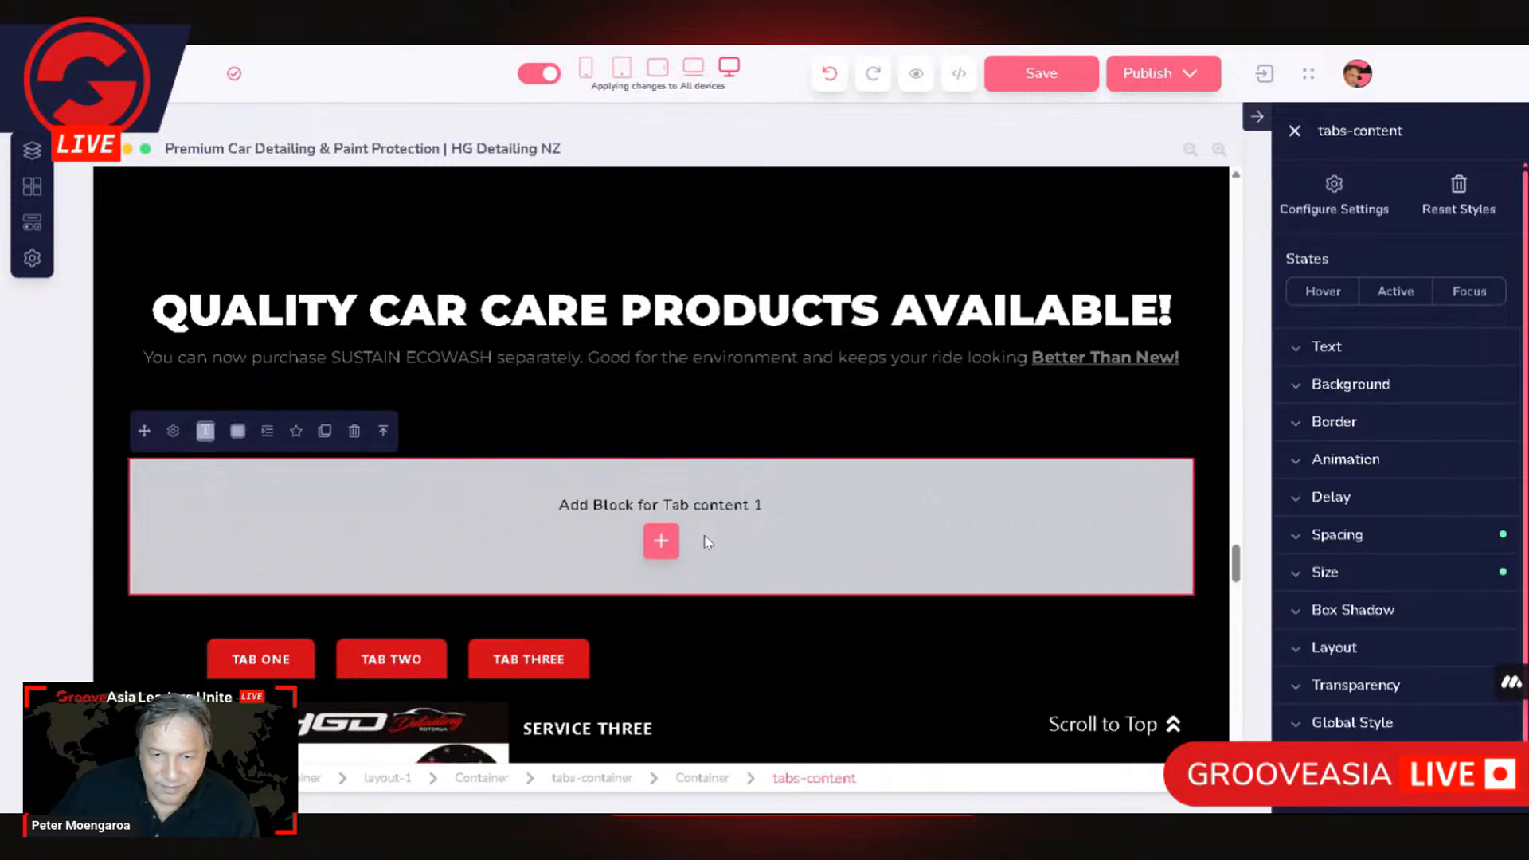
click(661, 541)
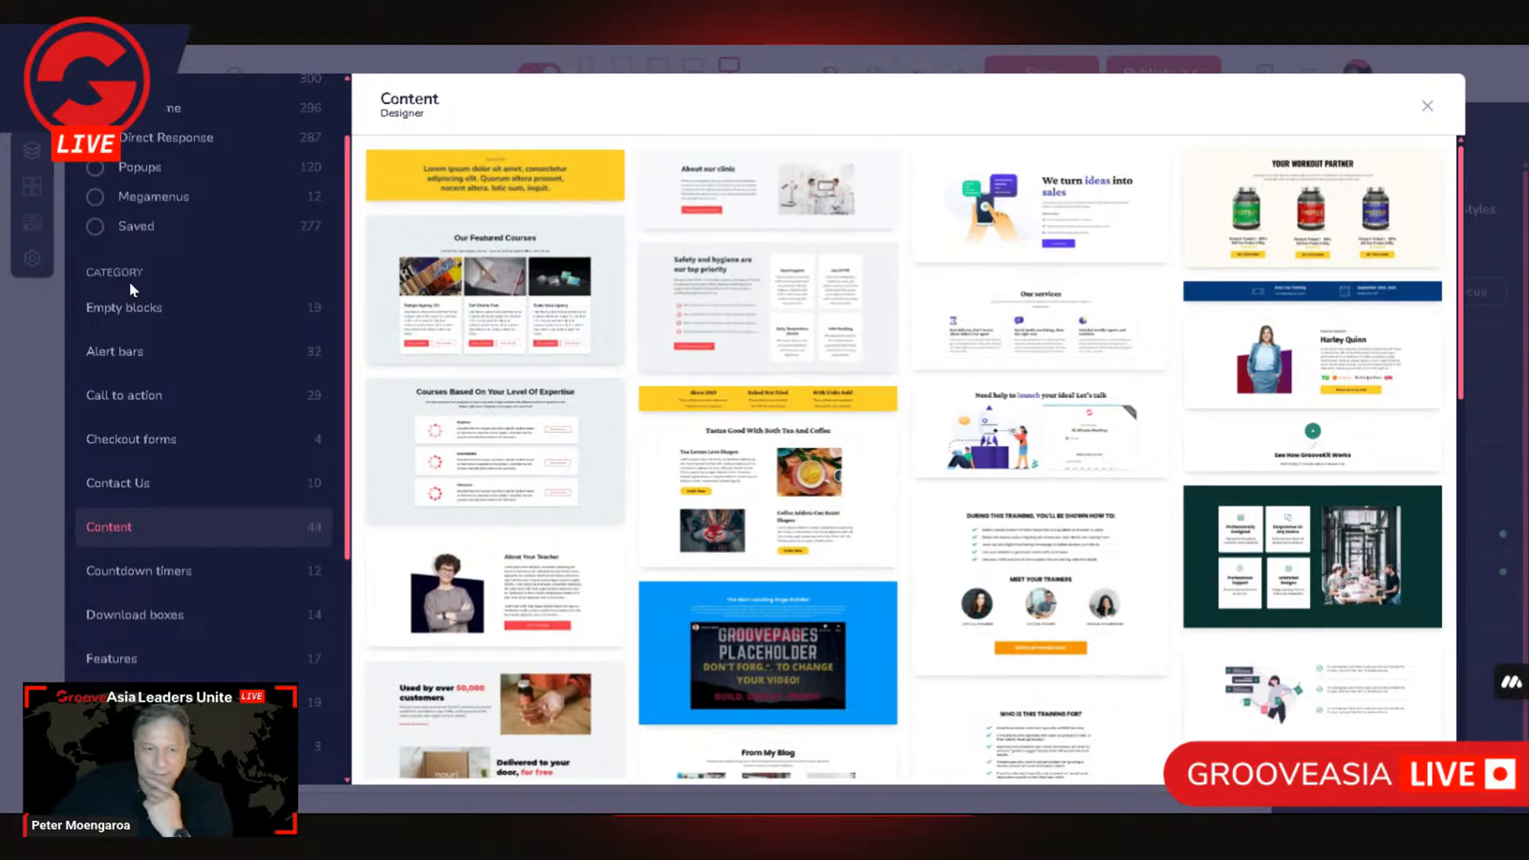
click(162, 313)
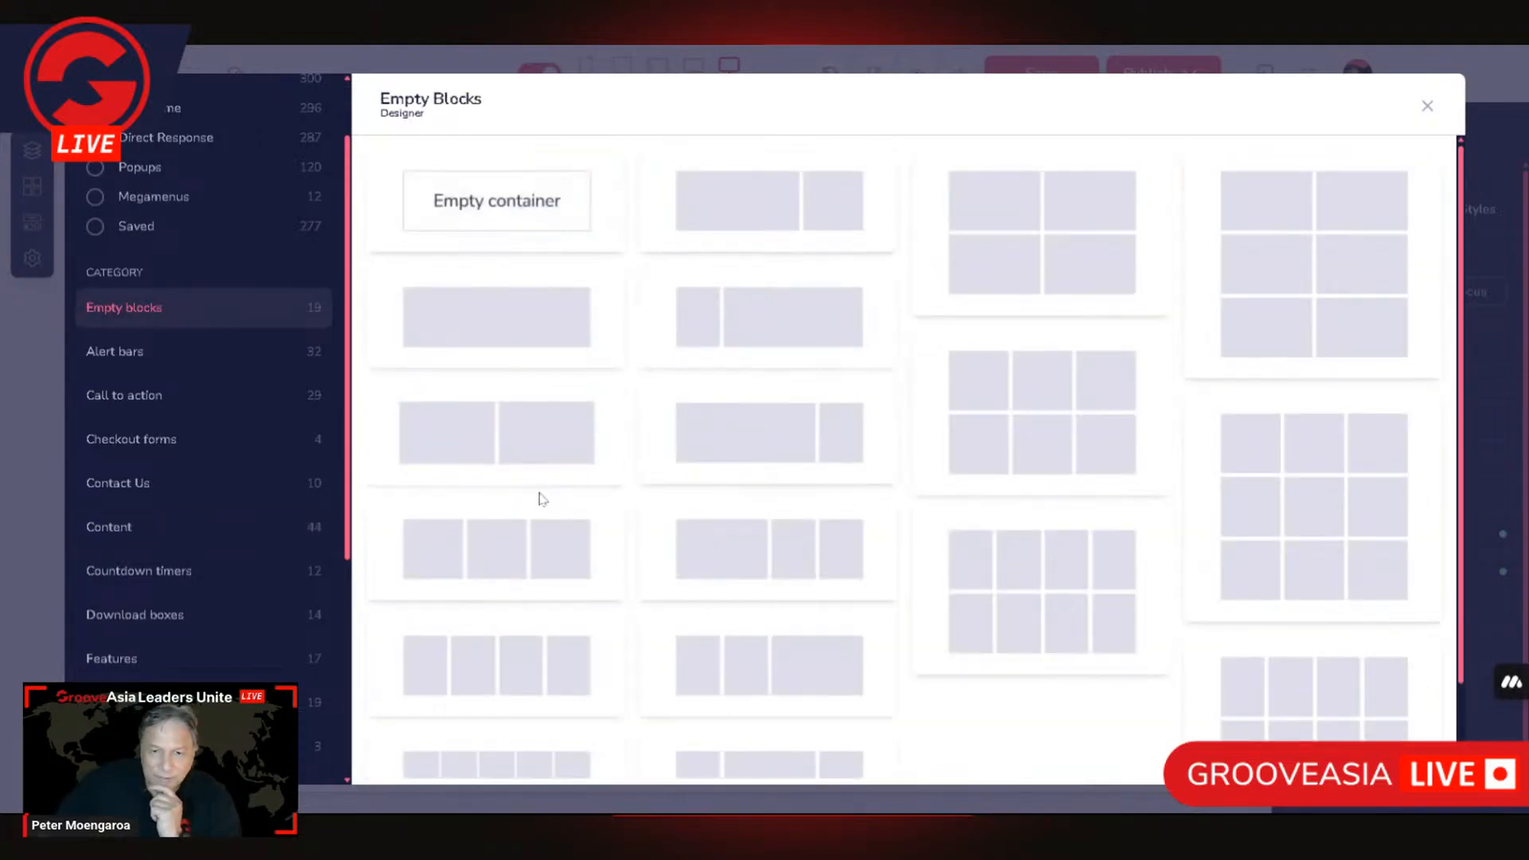
click(530, 437)
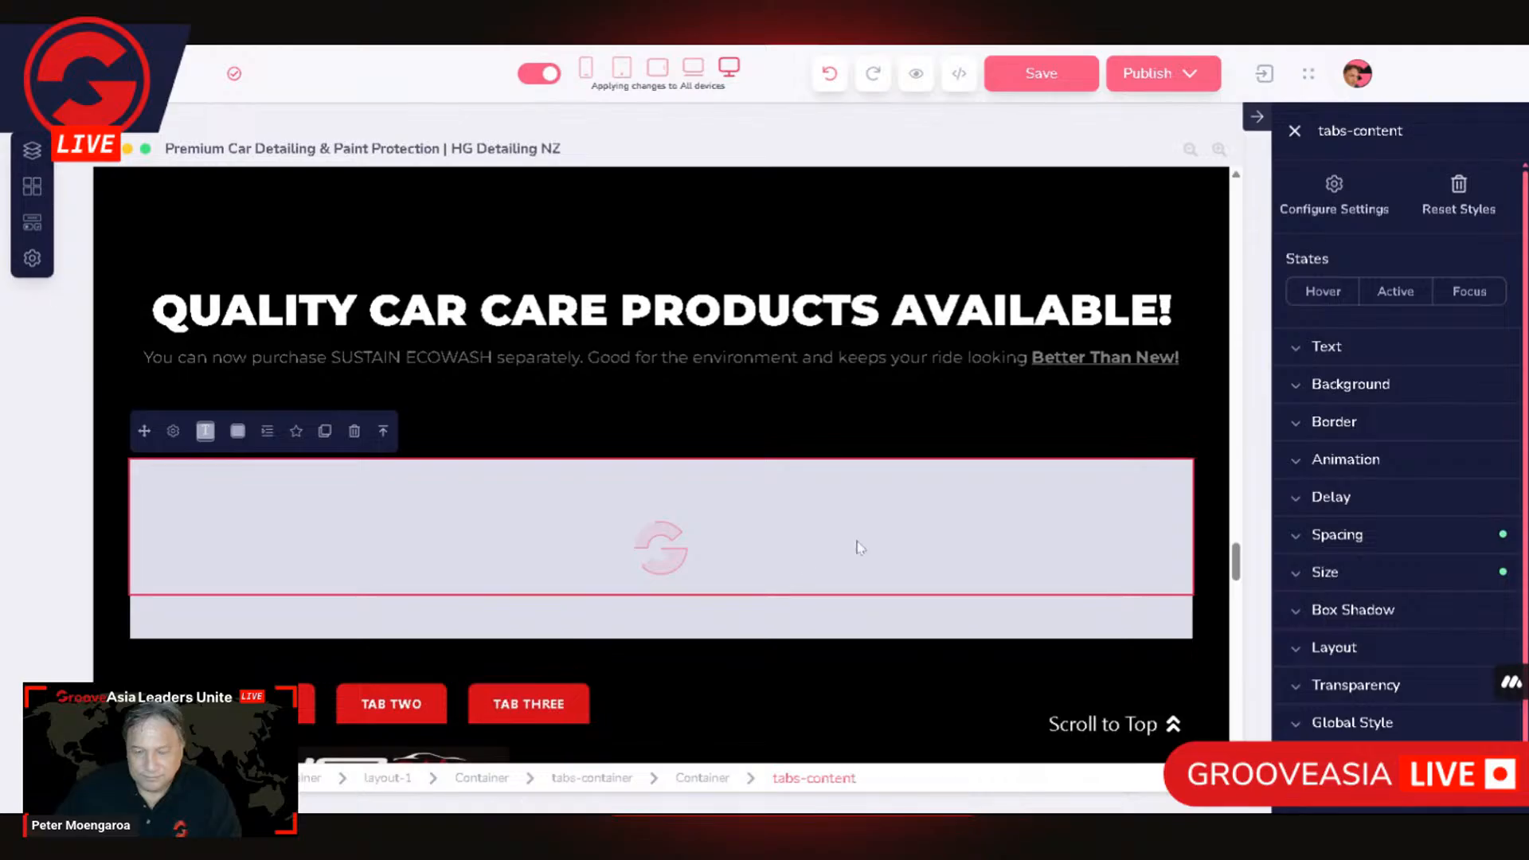
Step: Examine the parent elements around the two-column layout and the link settings of the container holding the tab content
click(383, 431)
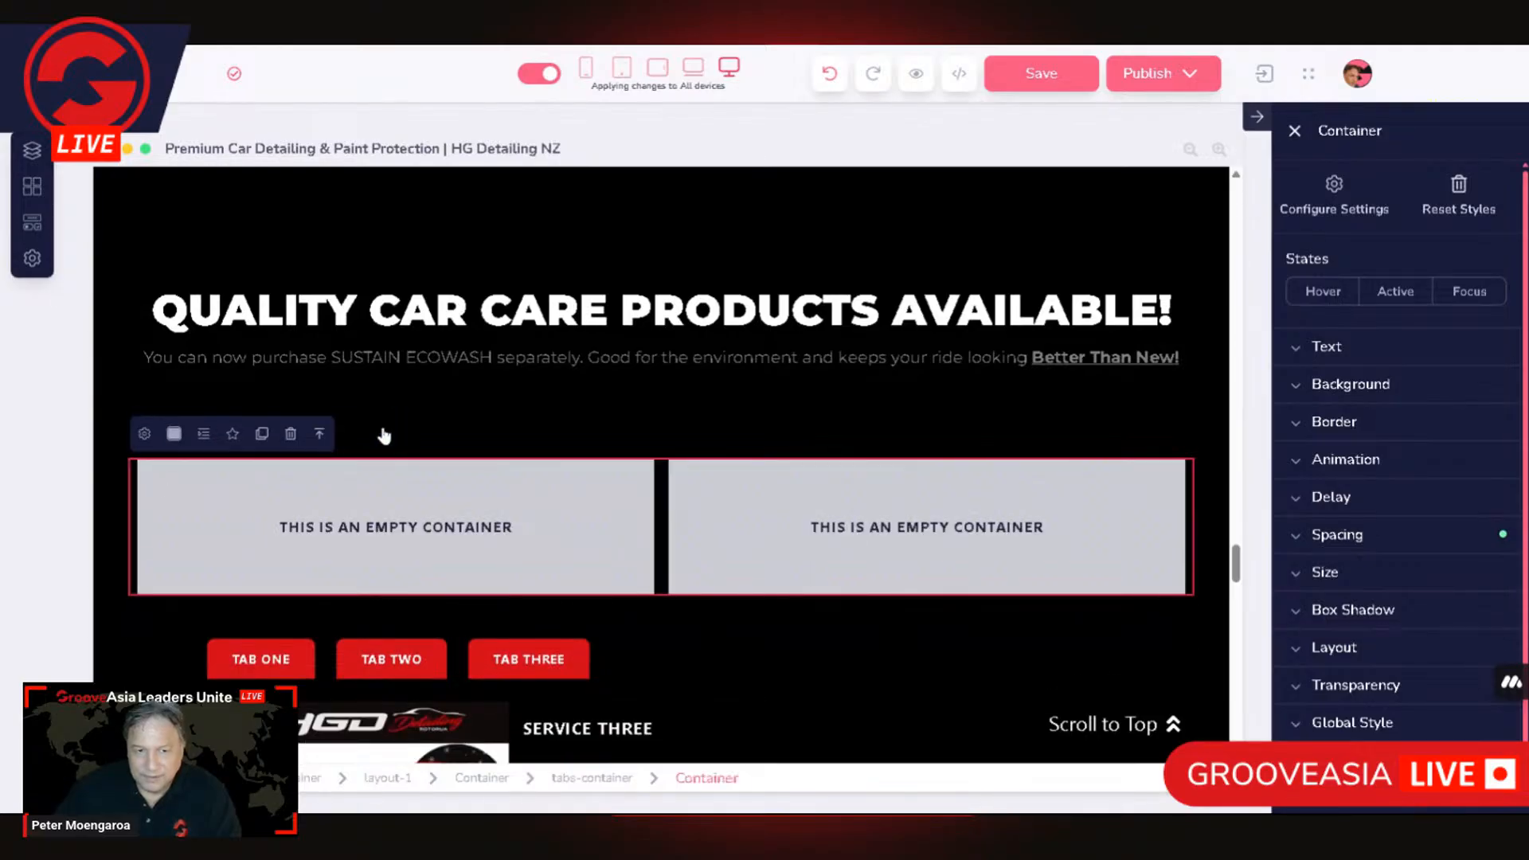
click(147, 437)
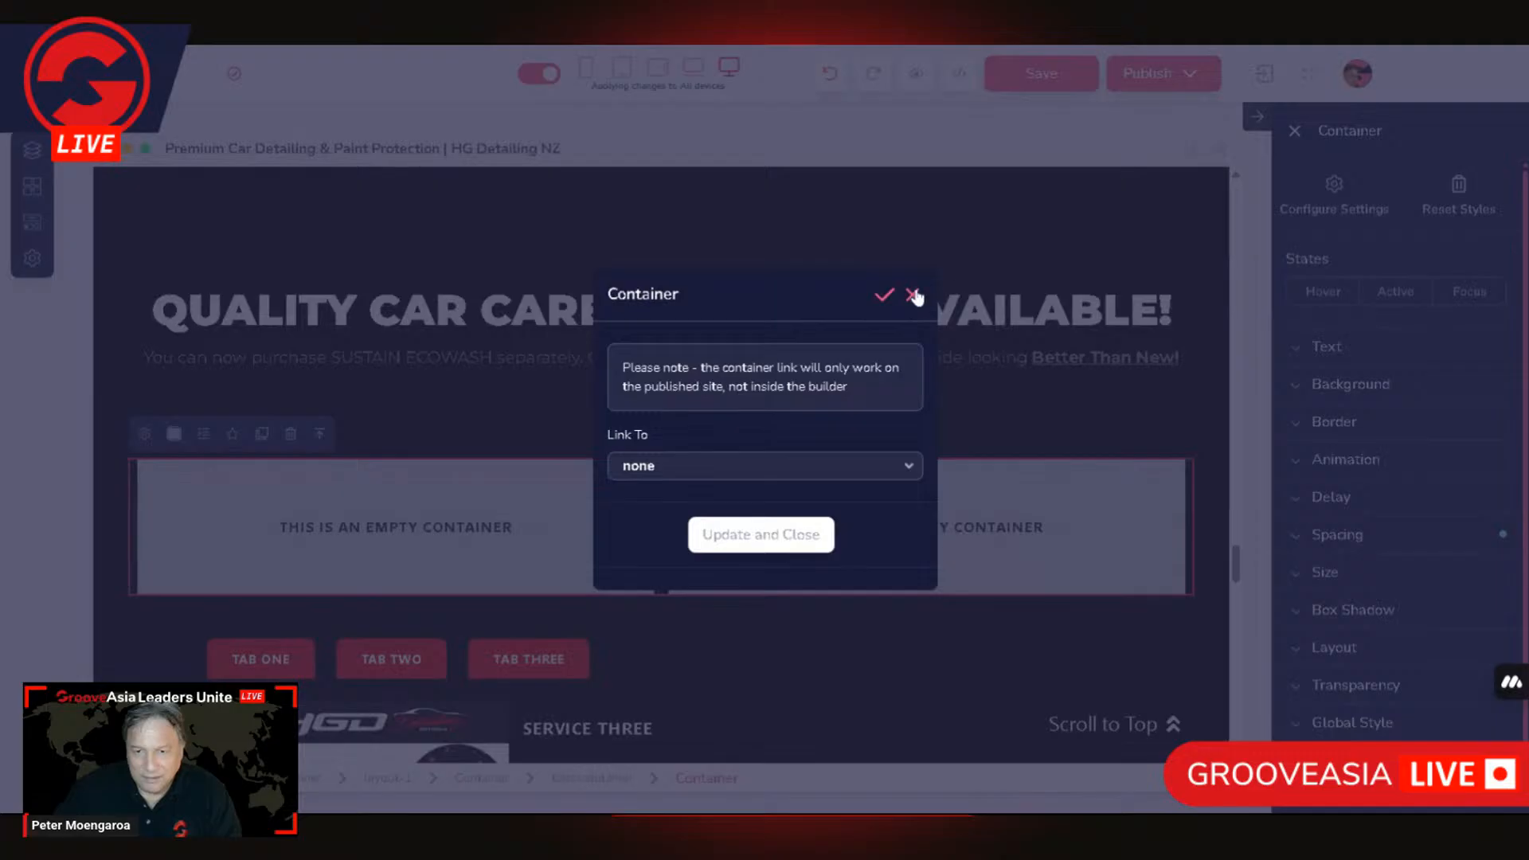
click(913, 295)
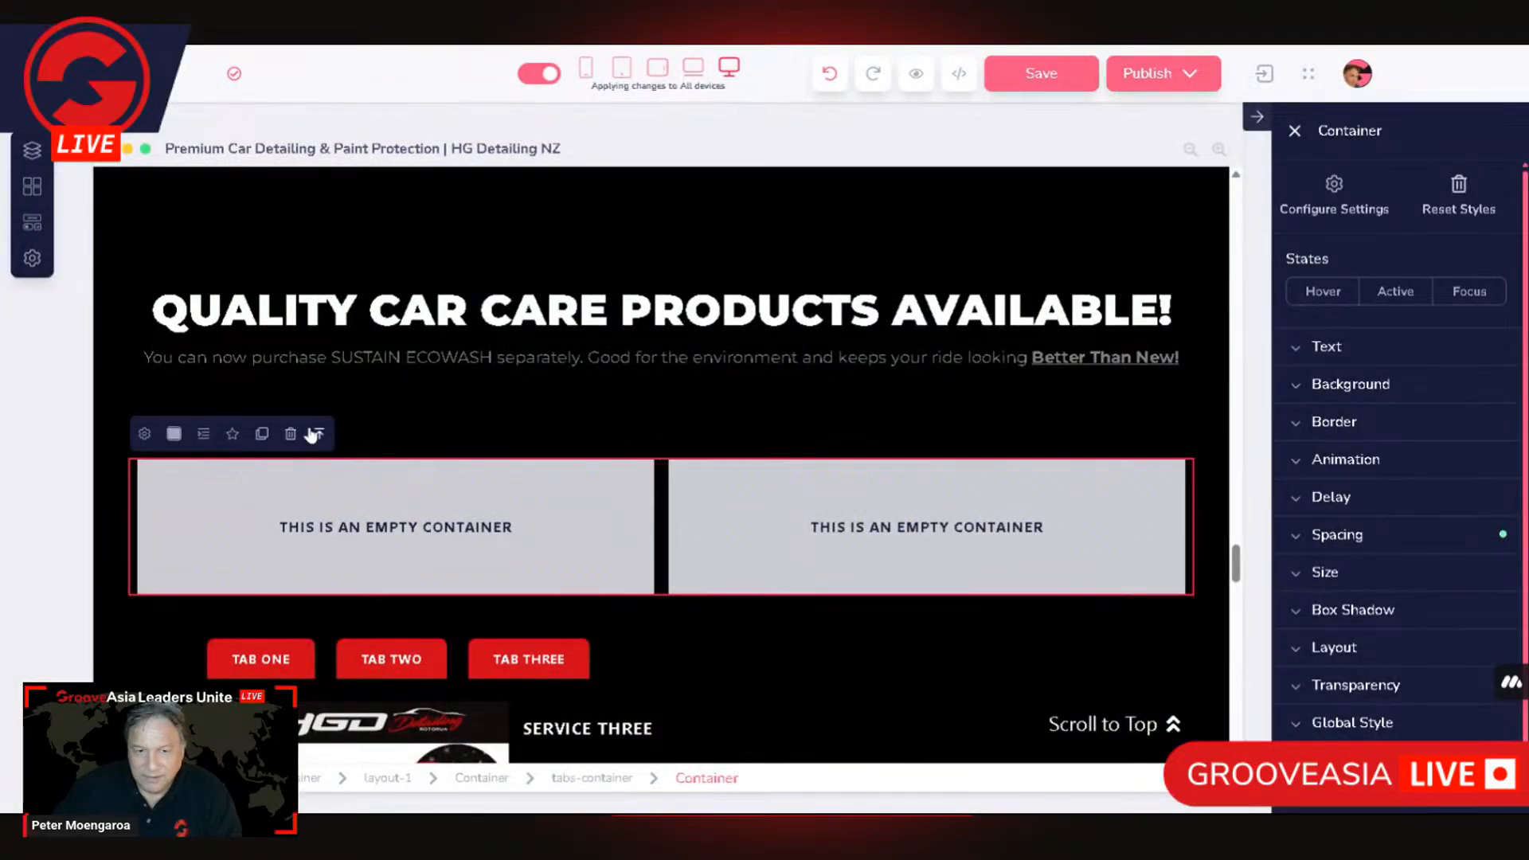
click(317, 435)
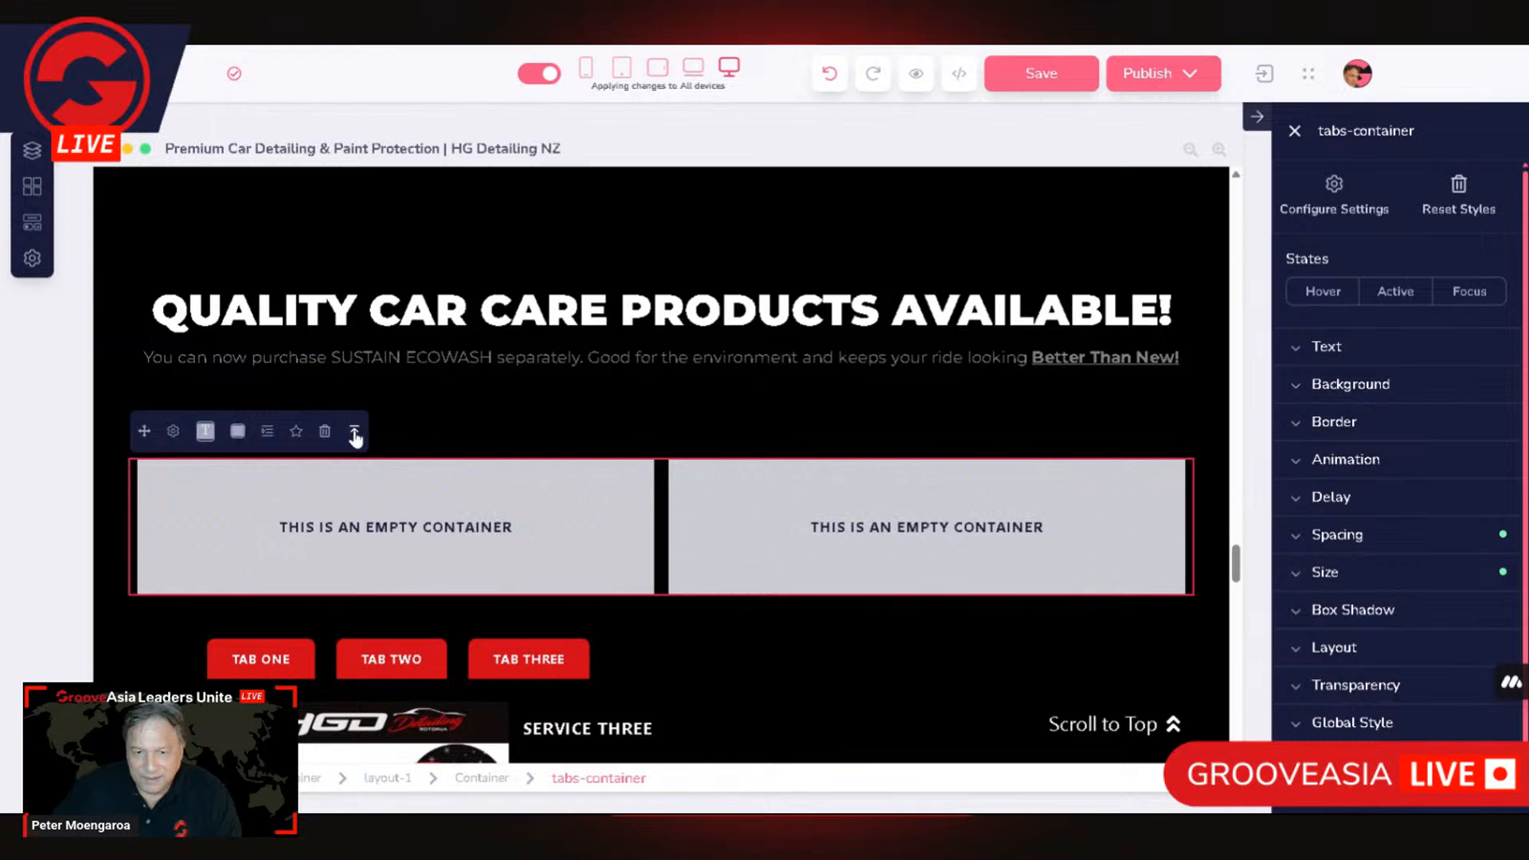
click(354, 436)
click(355, 435)
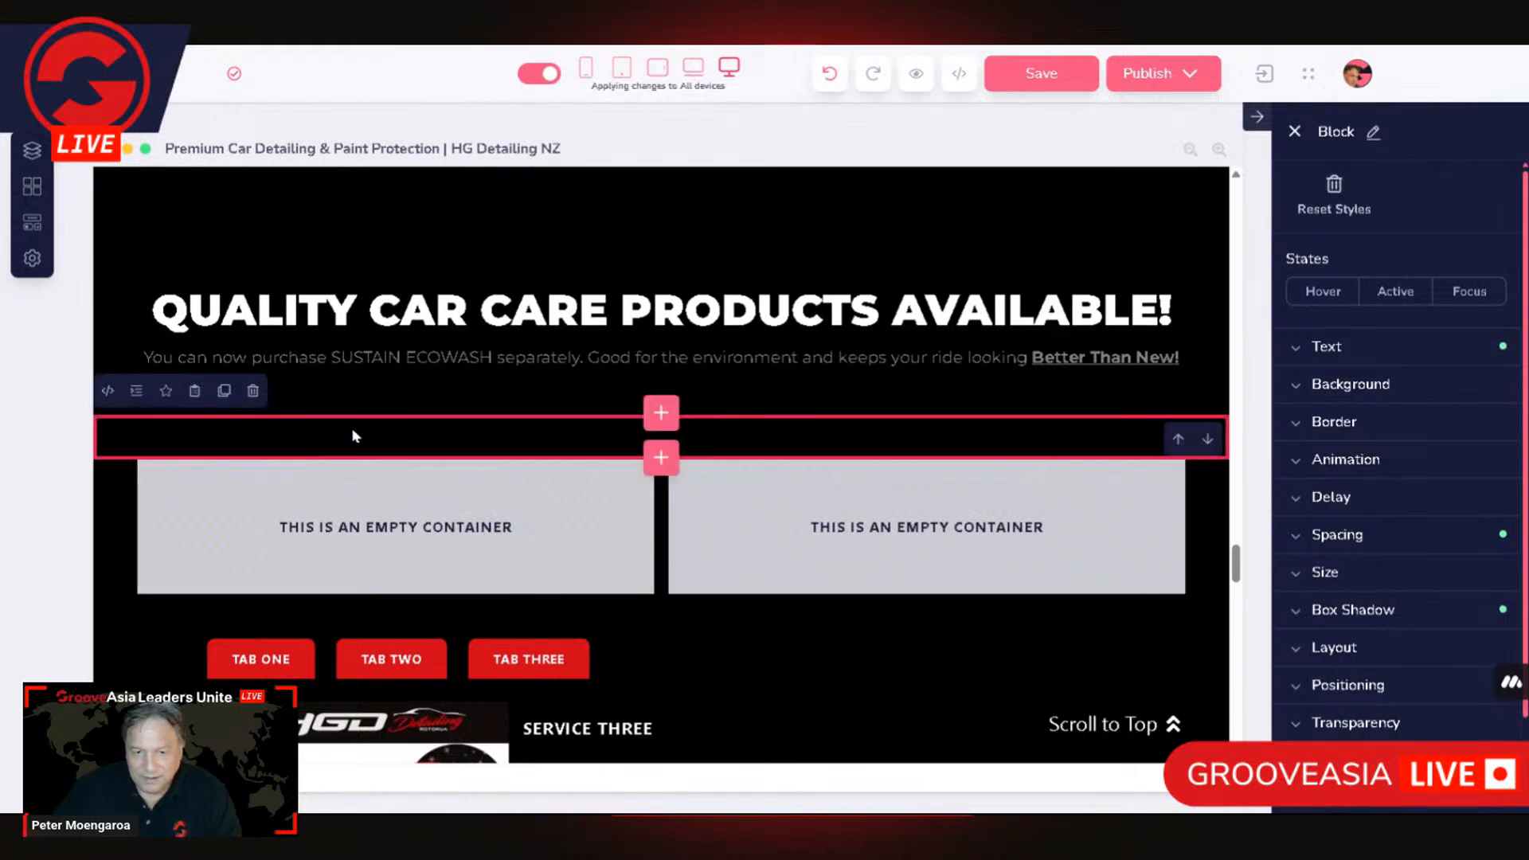
click(356, 537)
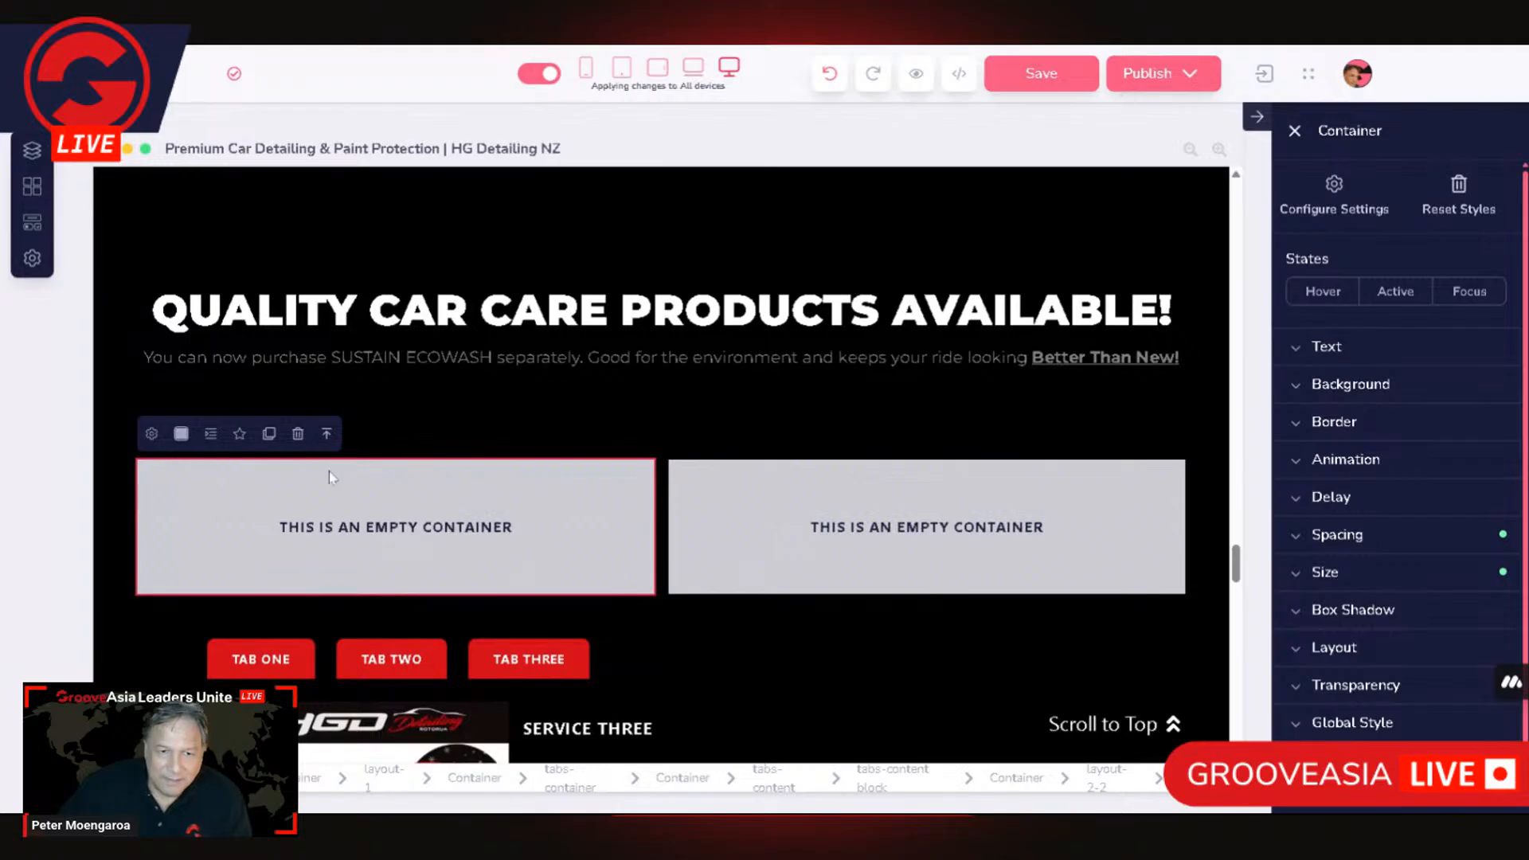
click(327, 433)
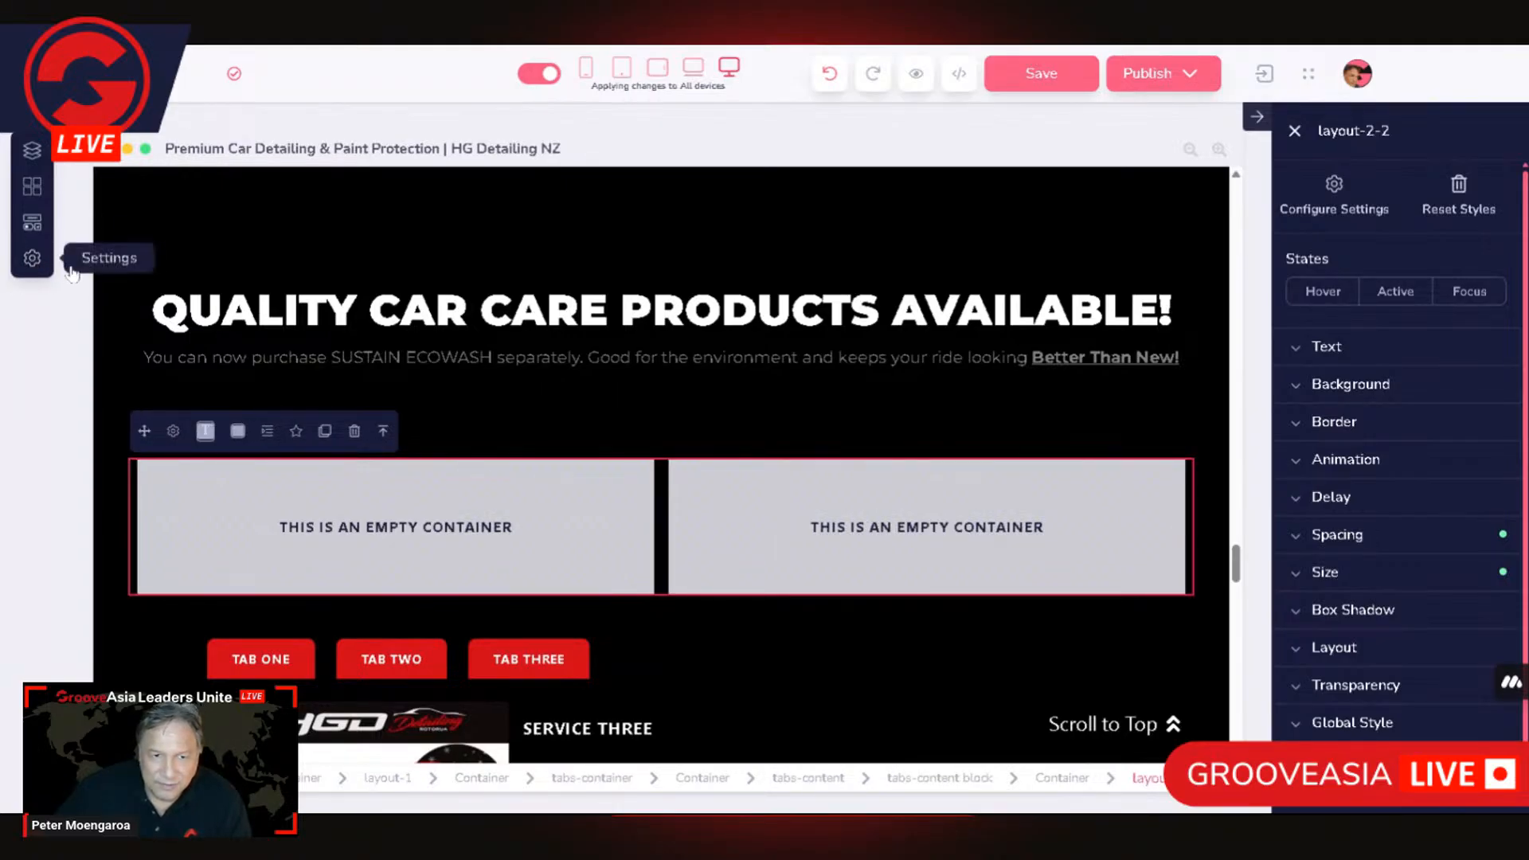
Step: Try to add a Tab Heads element to the tabs container around the two-column layout
click(32, 227)
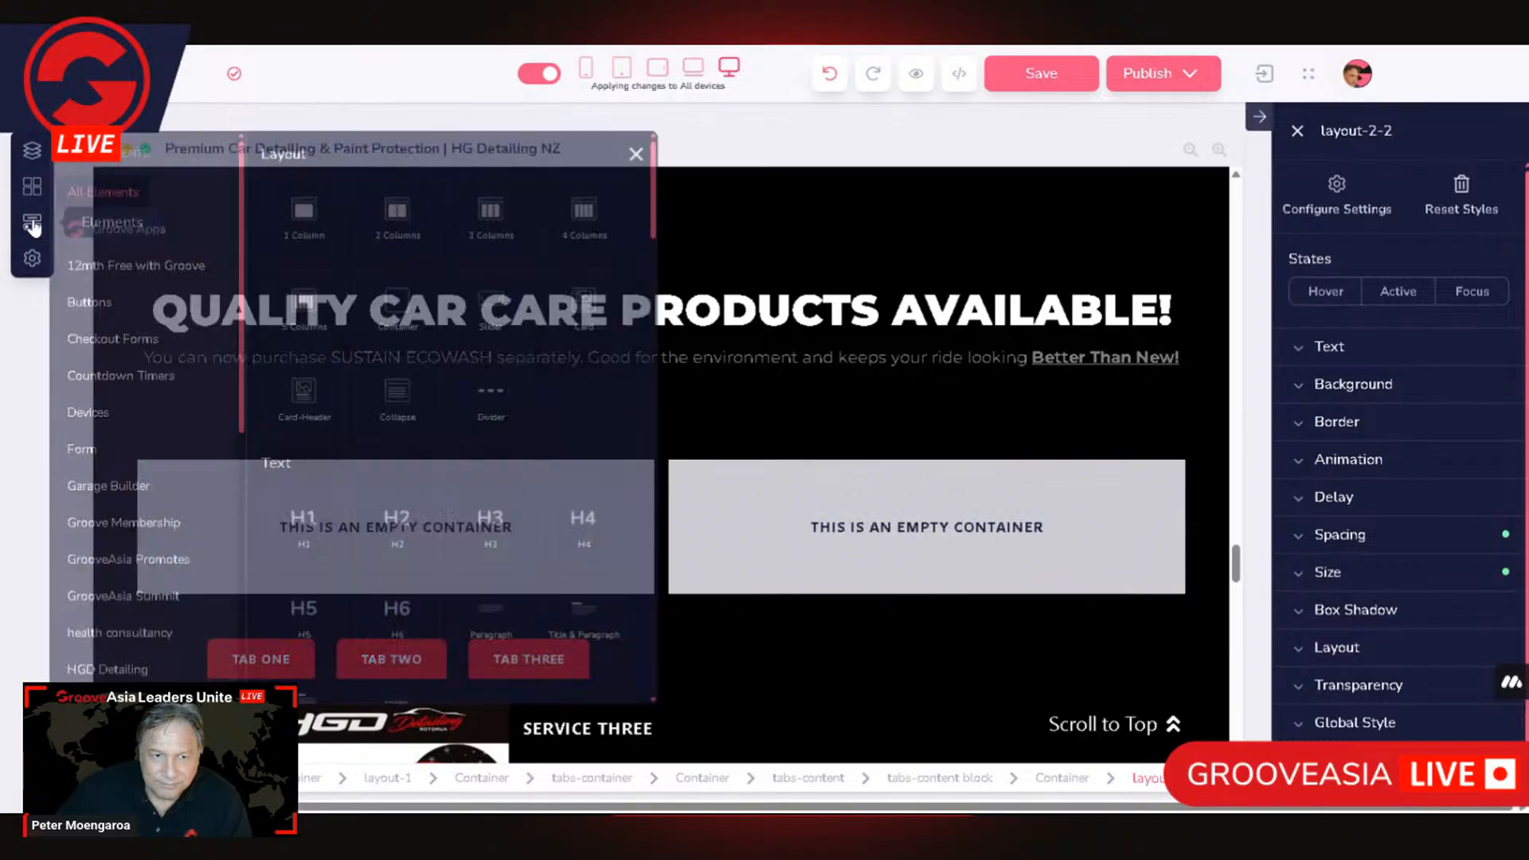
scroll(535, 528, down, 5)
scroll(575, 524, down, 5)
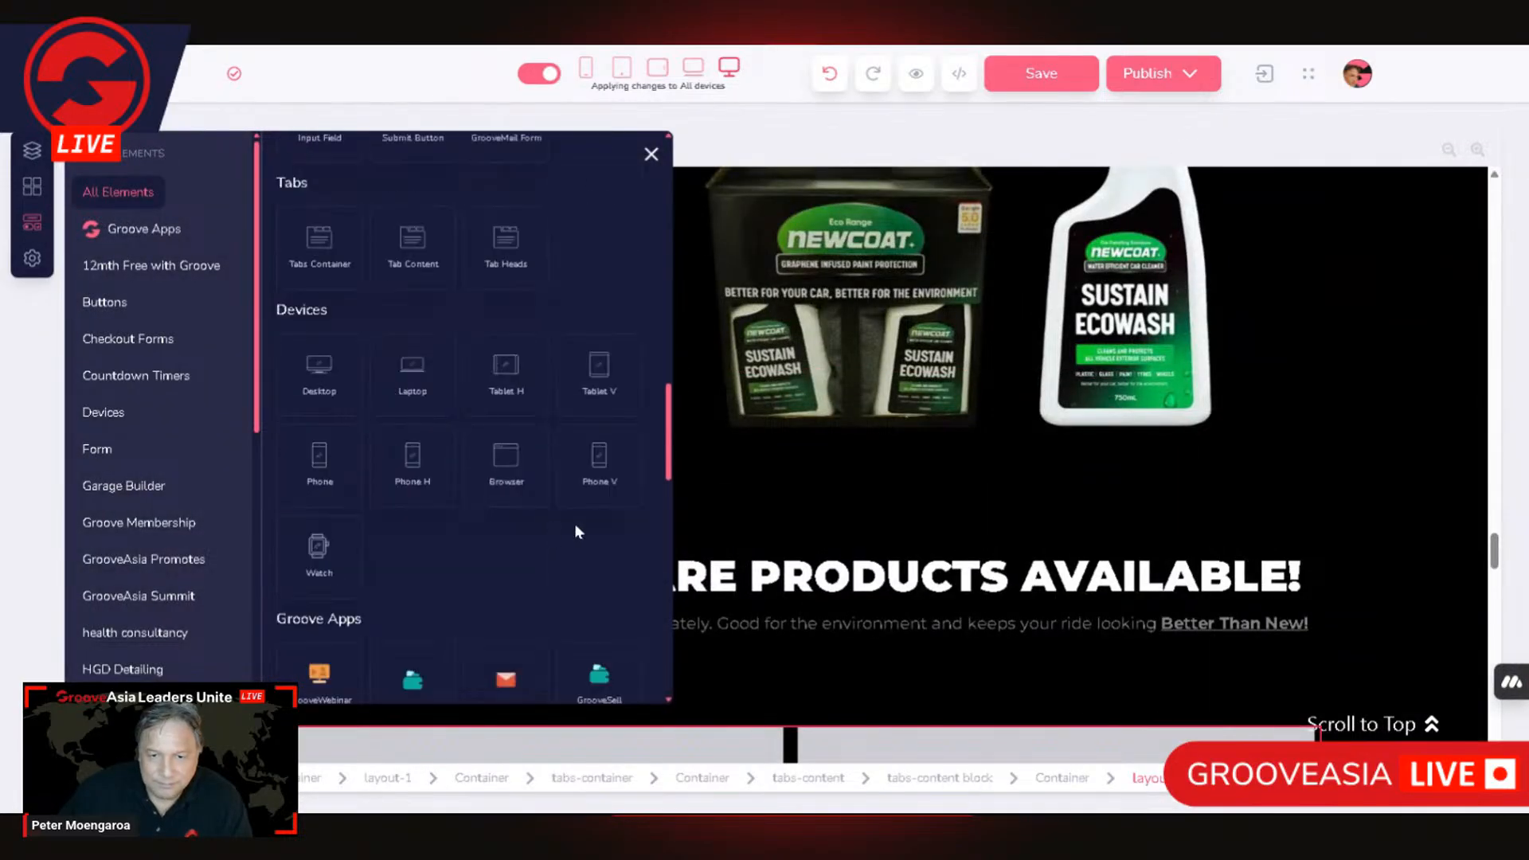
scroll(589, 522, up, 4)
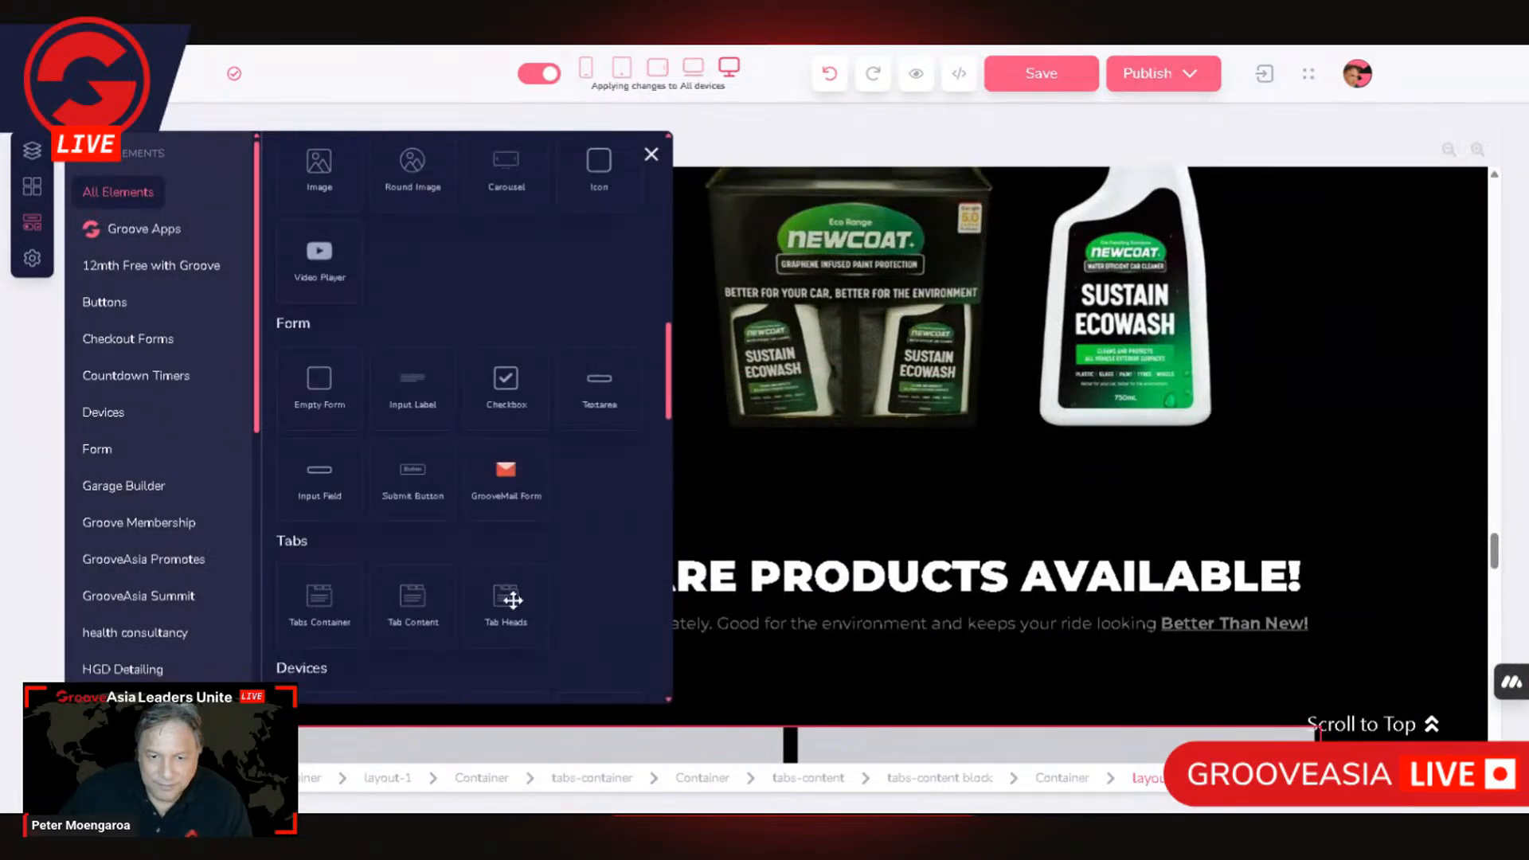
drag(622, 735, 690, 717)
drag(571, 728, 468, 744)
scroll(935, 571, down, 3)
scroll(932, 562, up, 3)
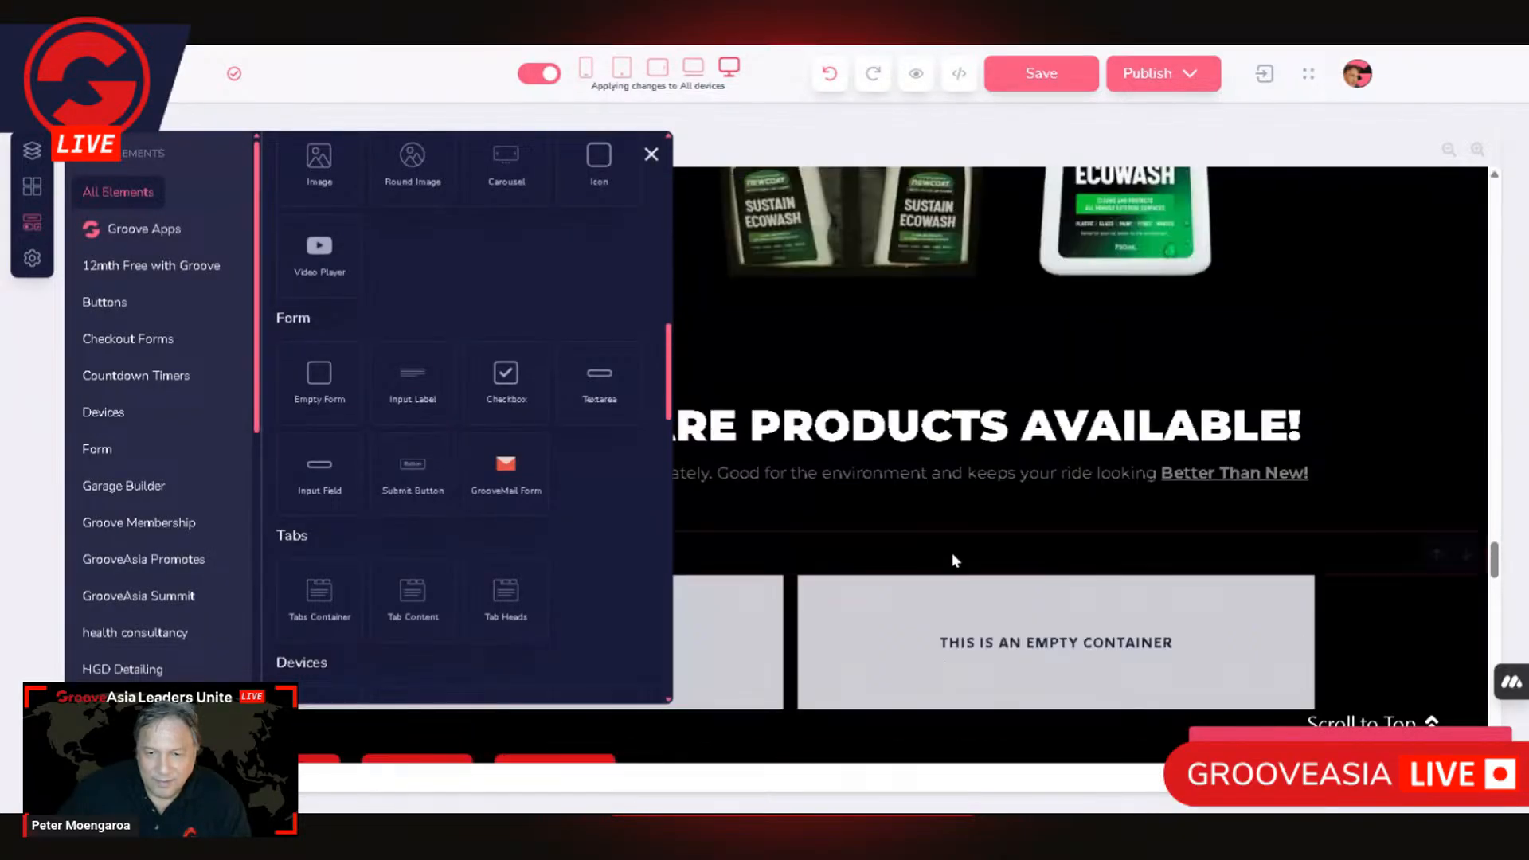
click(866, 610)
scroll(588, 548, up, 3)
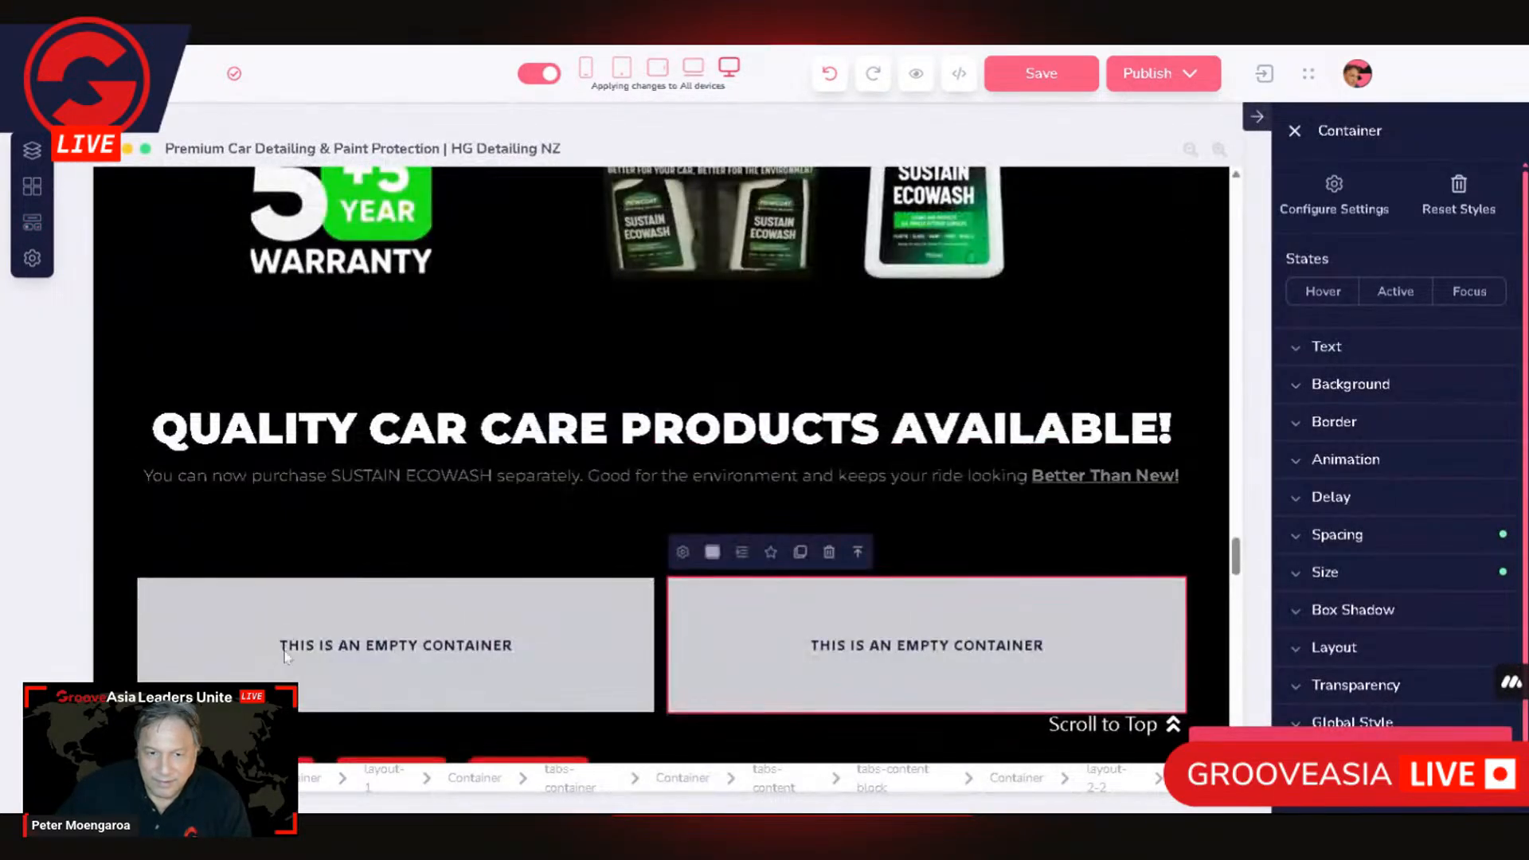
Step: Examine the parent elements of the empty columns, including the tabs container's default-tab, container's link and outer layout's gutter settings
click(269, 618)
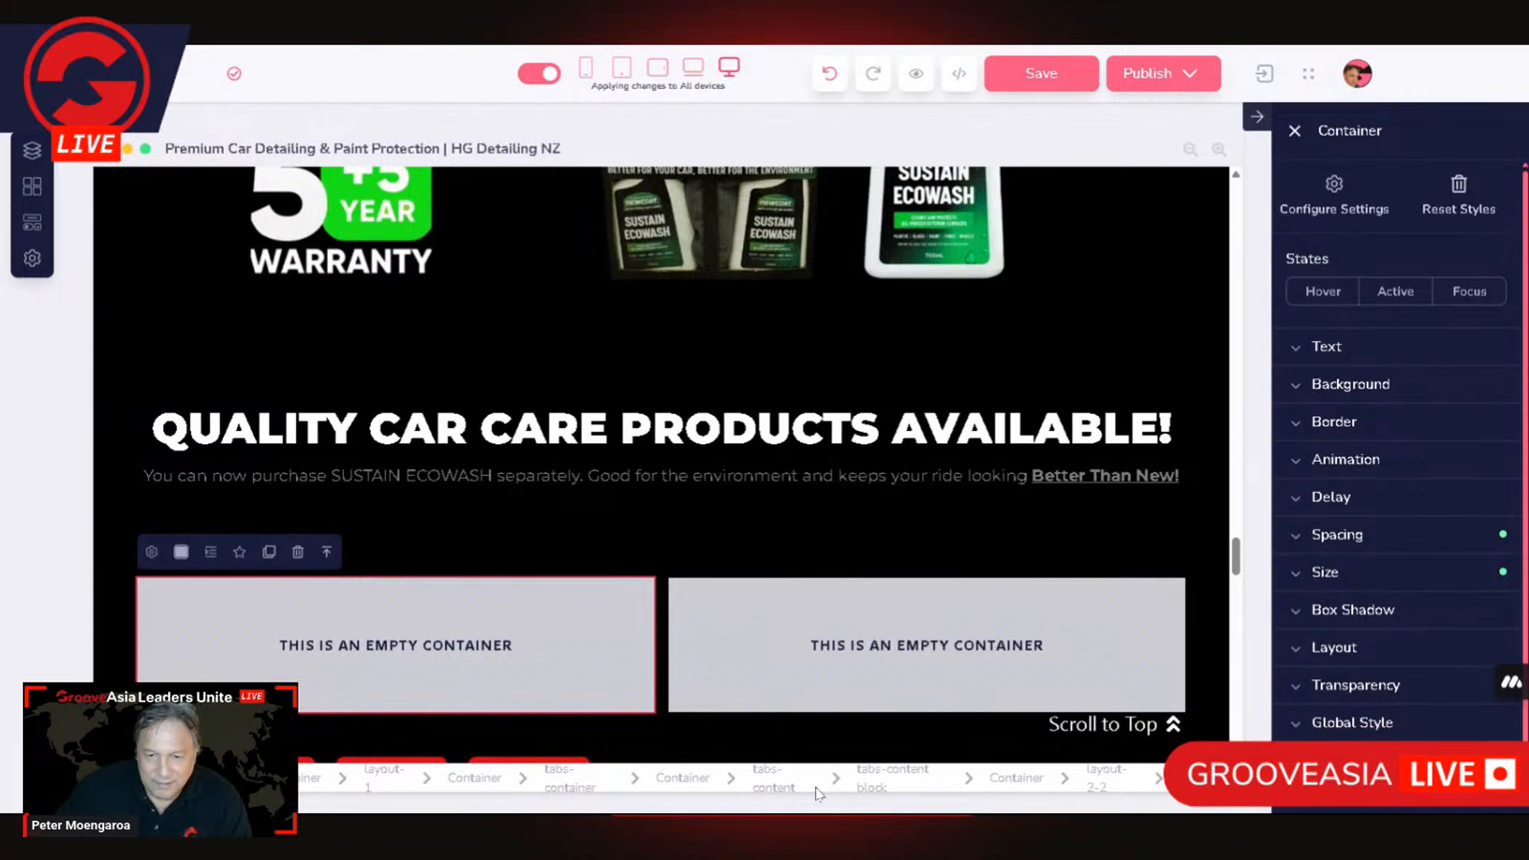
click(896, 792)
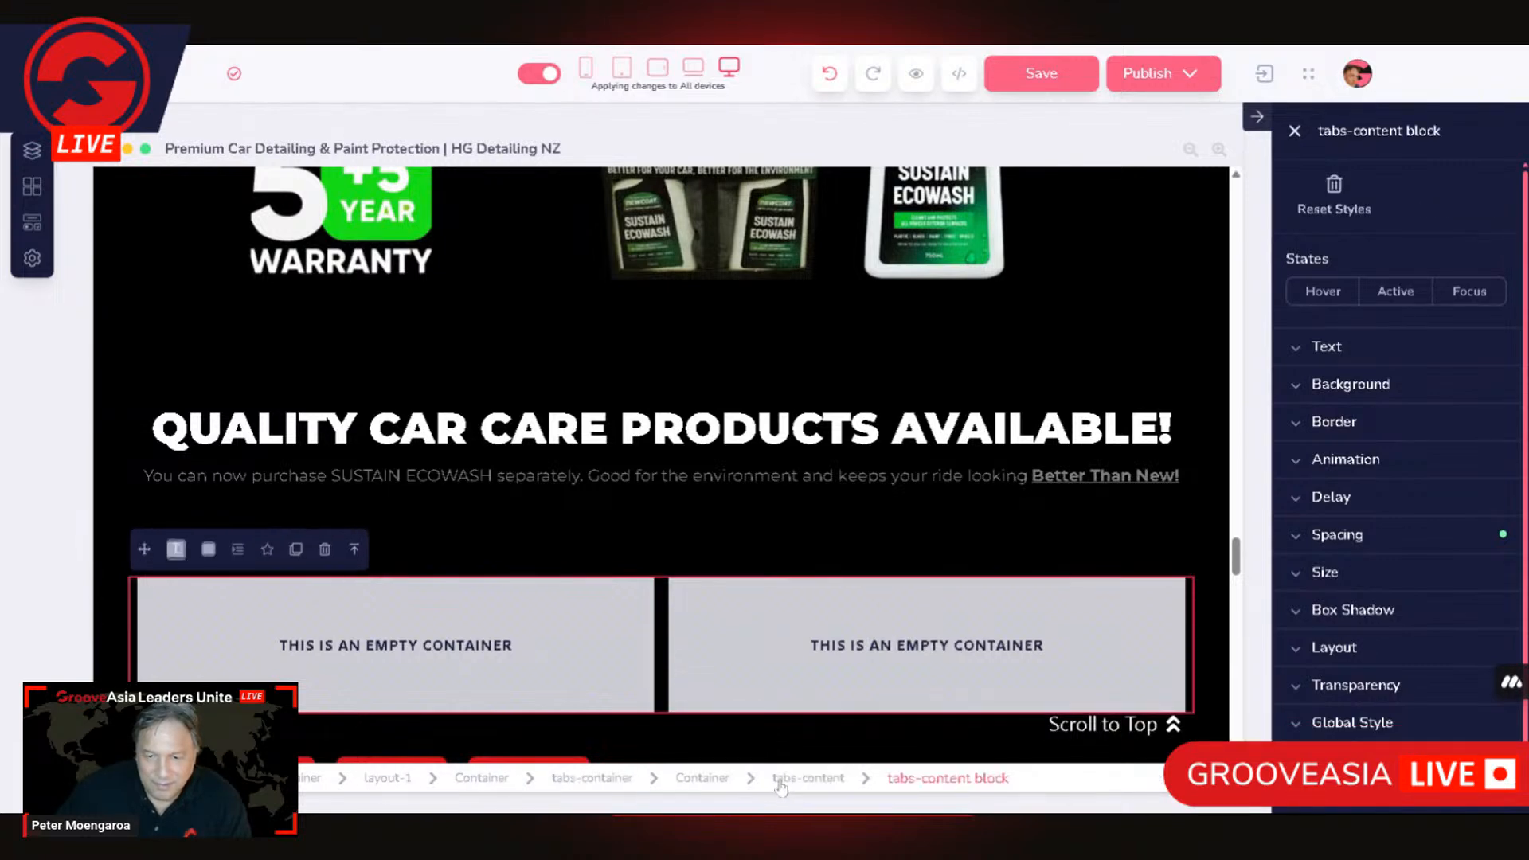
click(817, 784)
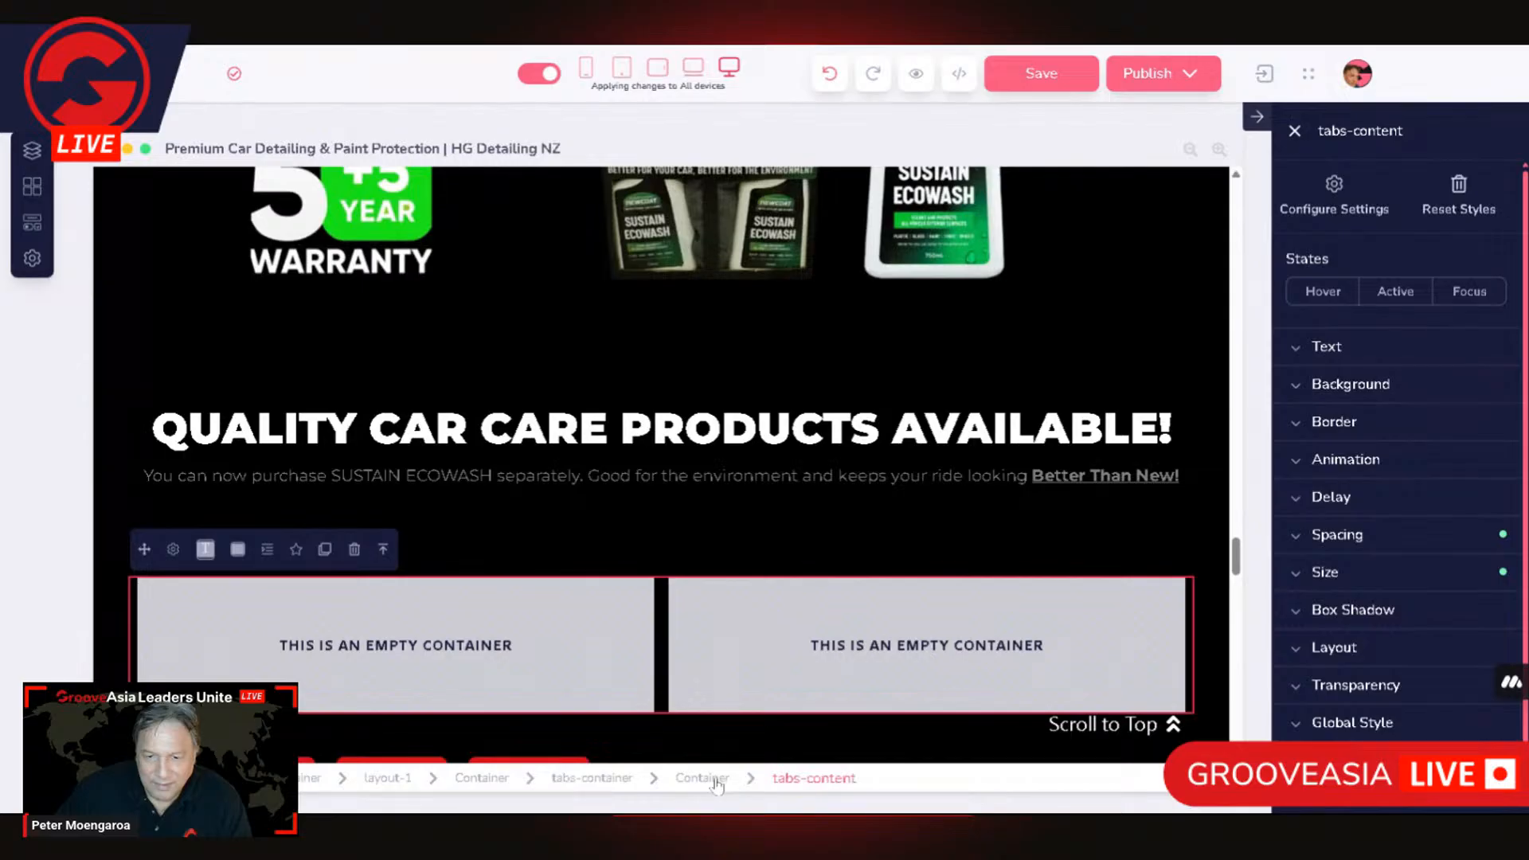
click(605, 779)
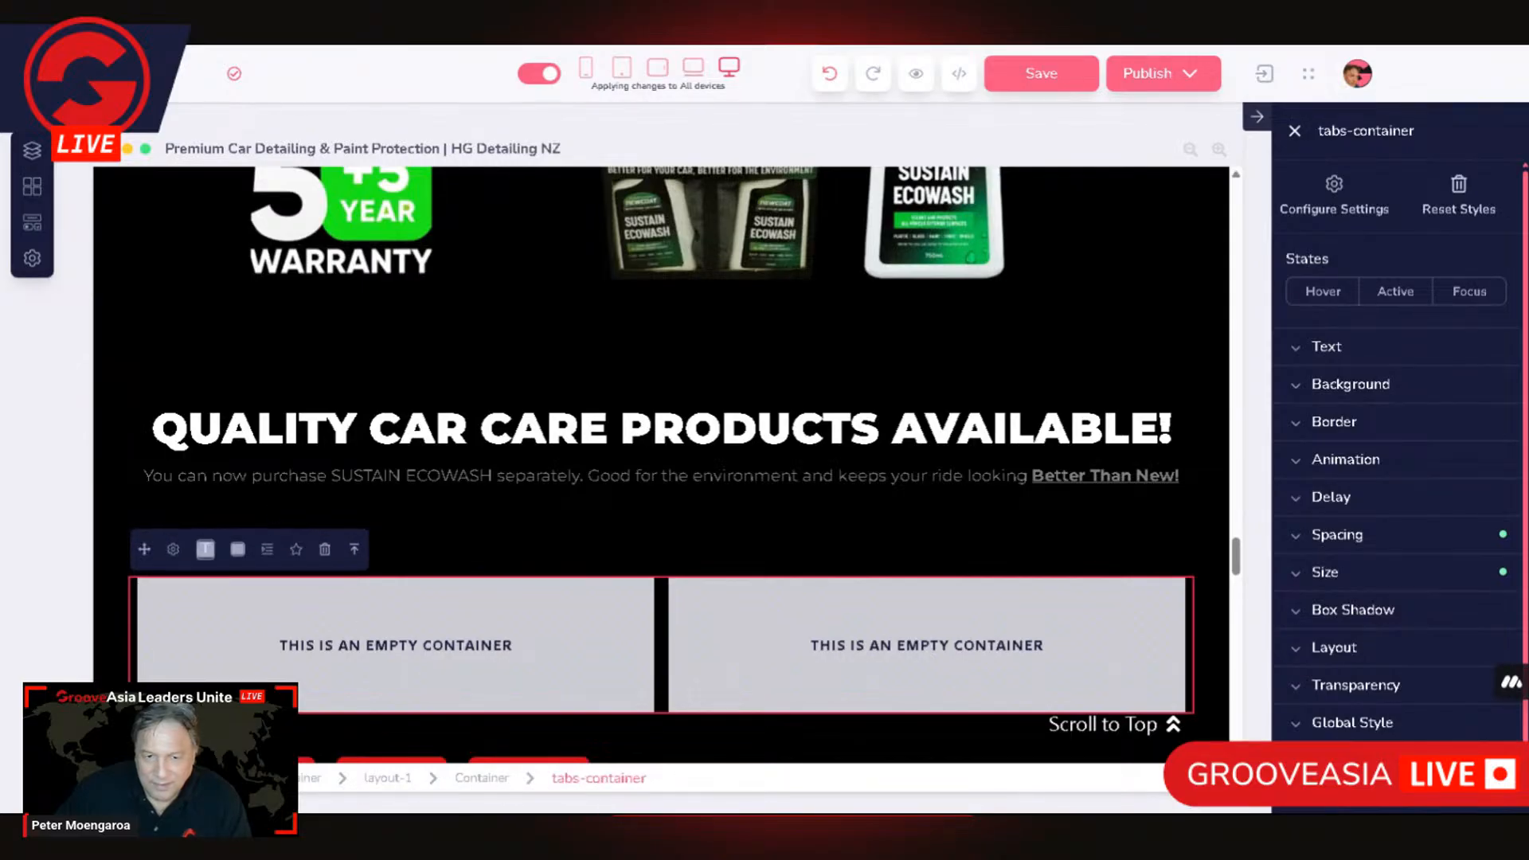
click(175, 551)
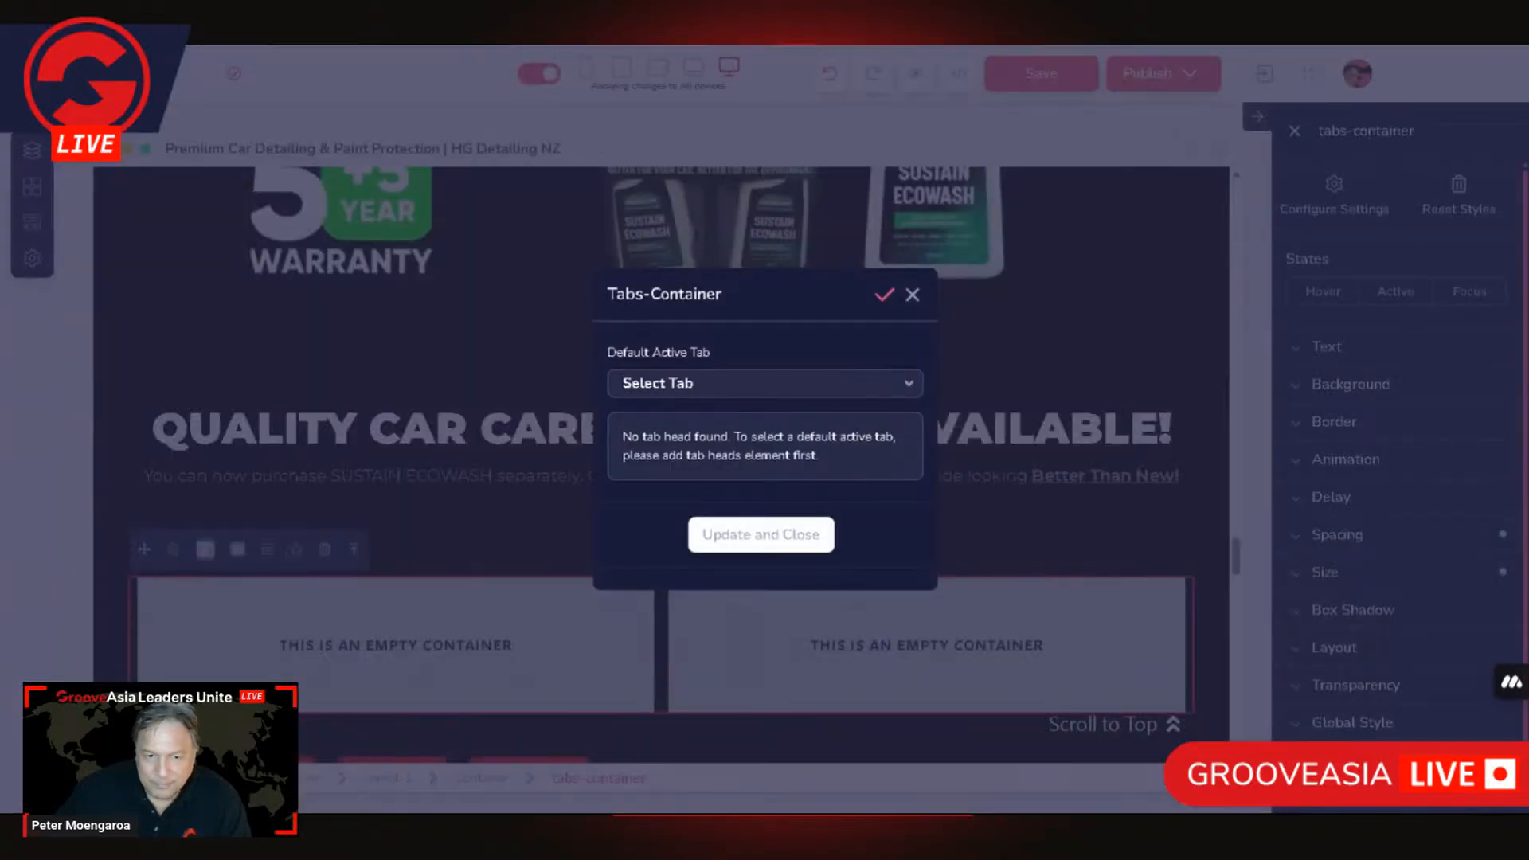
click(915, 297)
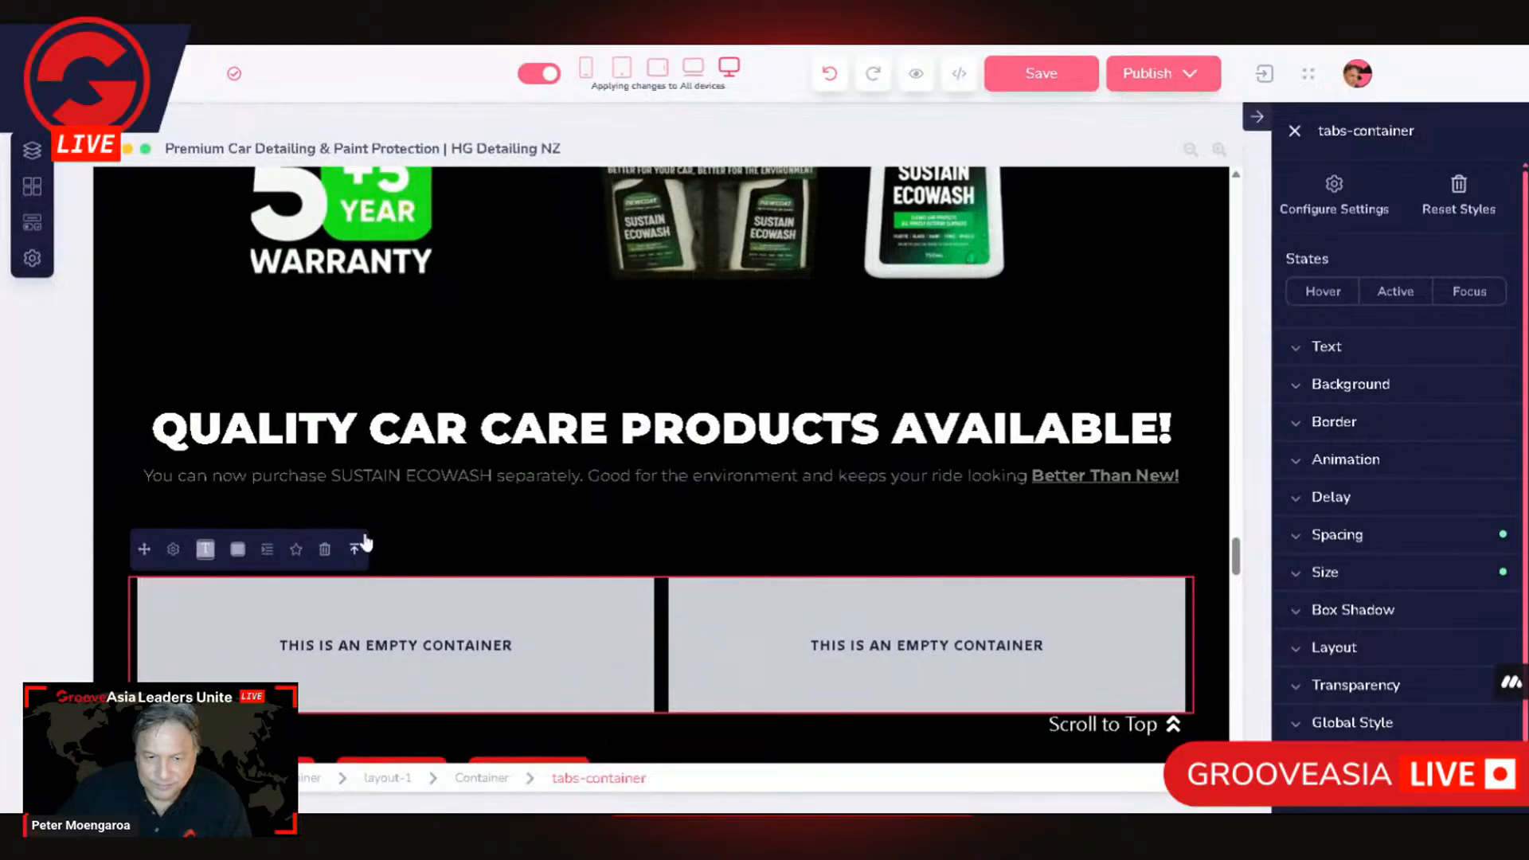
click(356, 551)
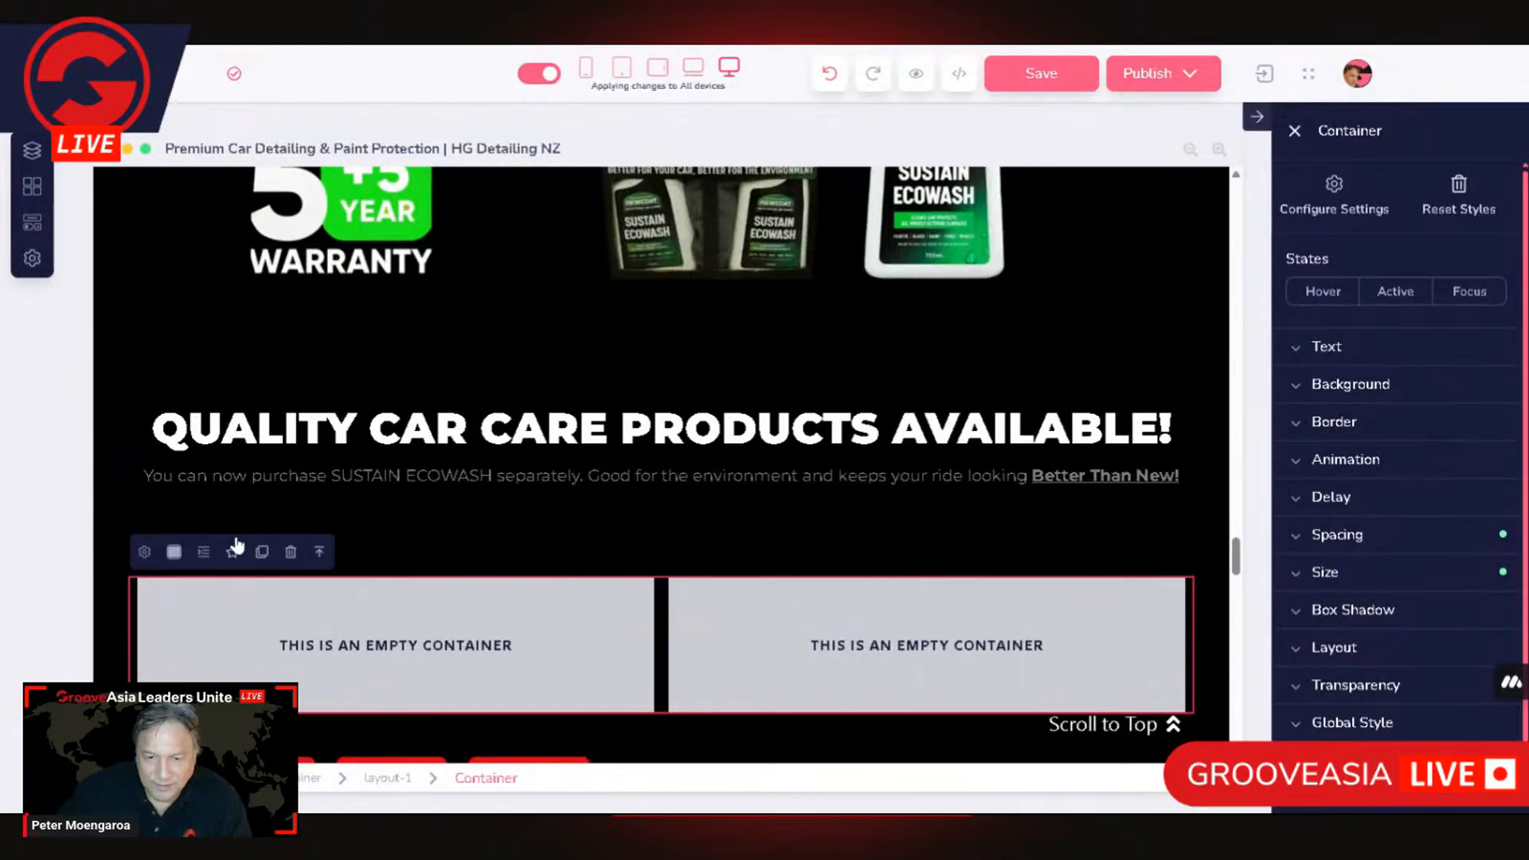
click(146, 558)
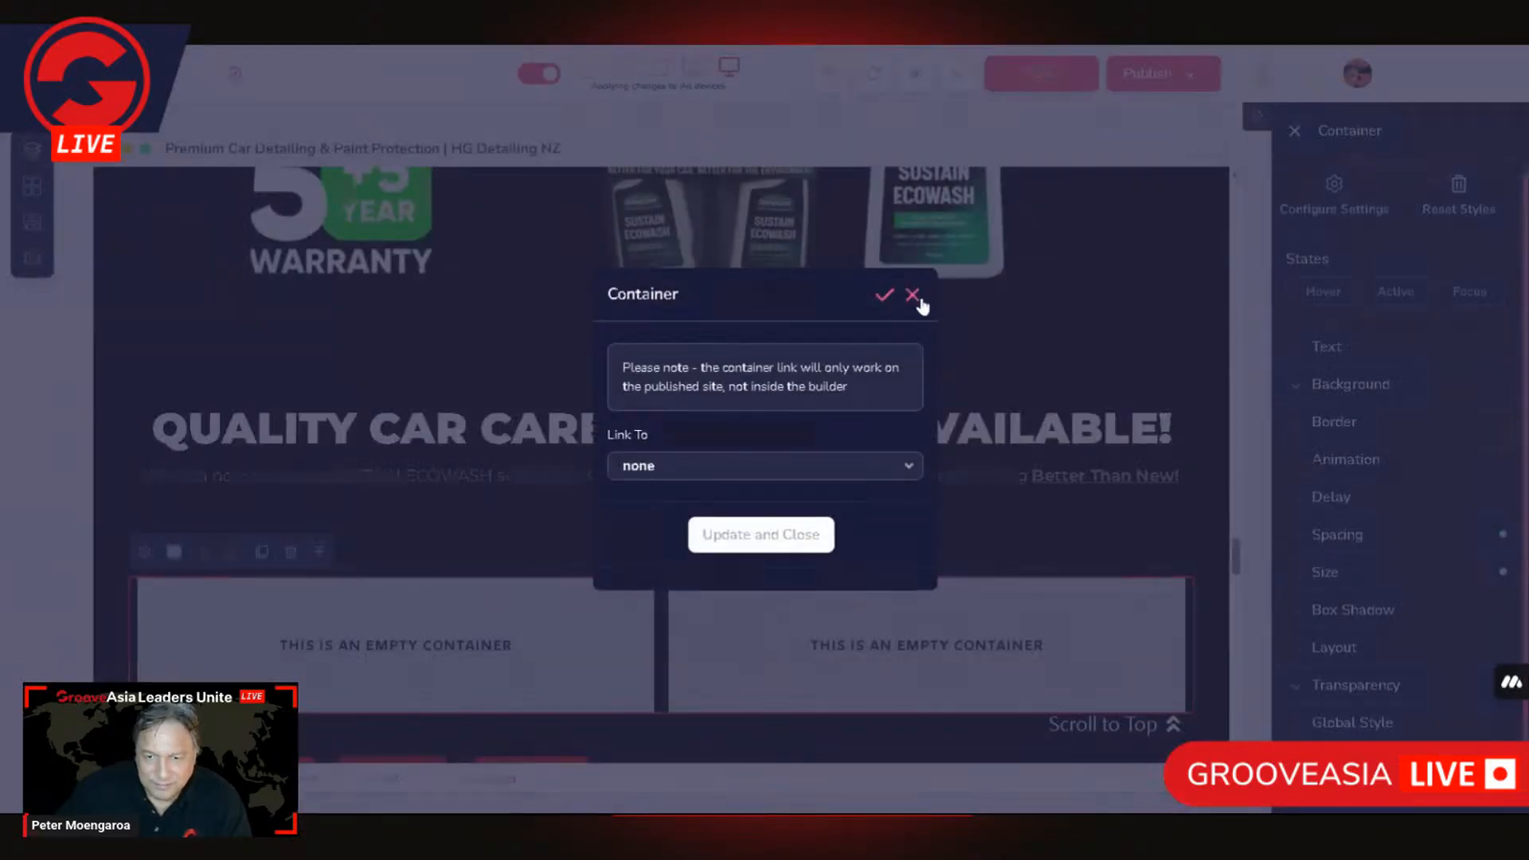
click(912, 302)
click(320, 553)
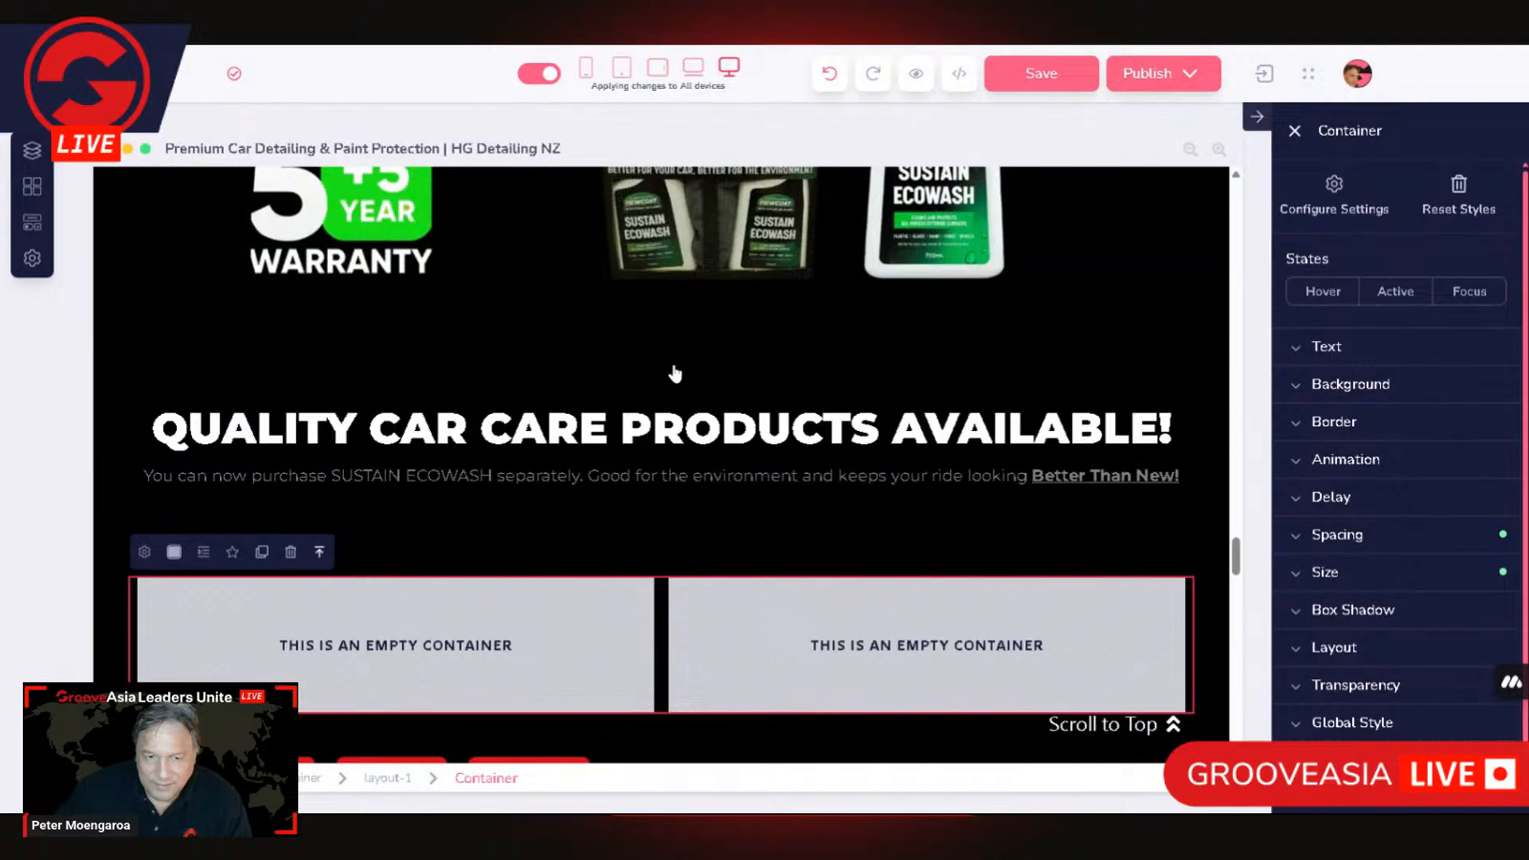
click(166, 552)
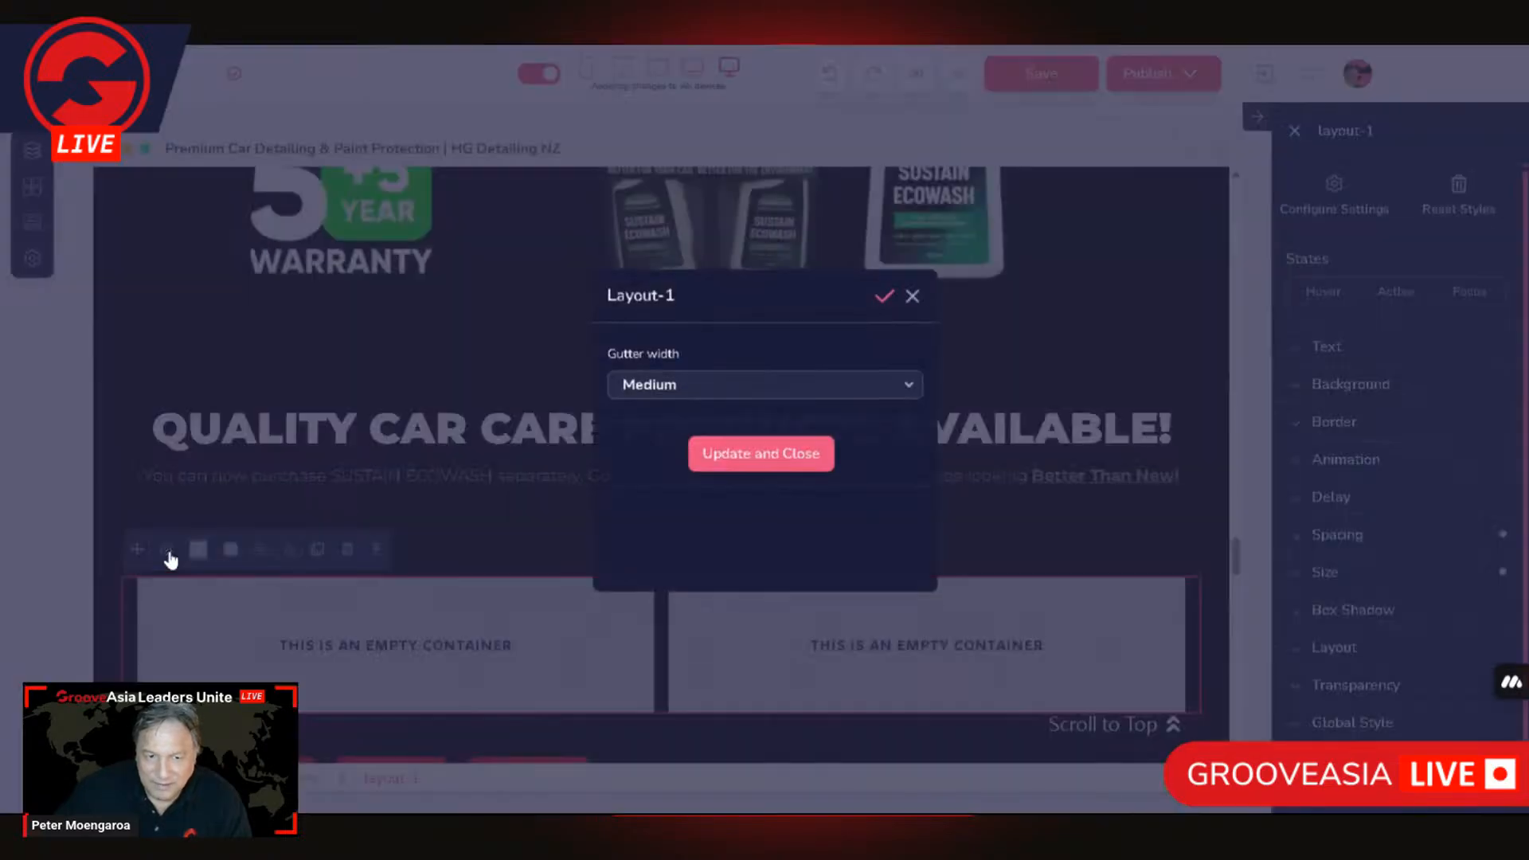
click(913, 295)
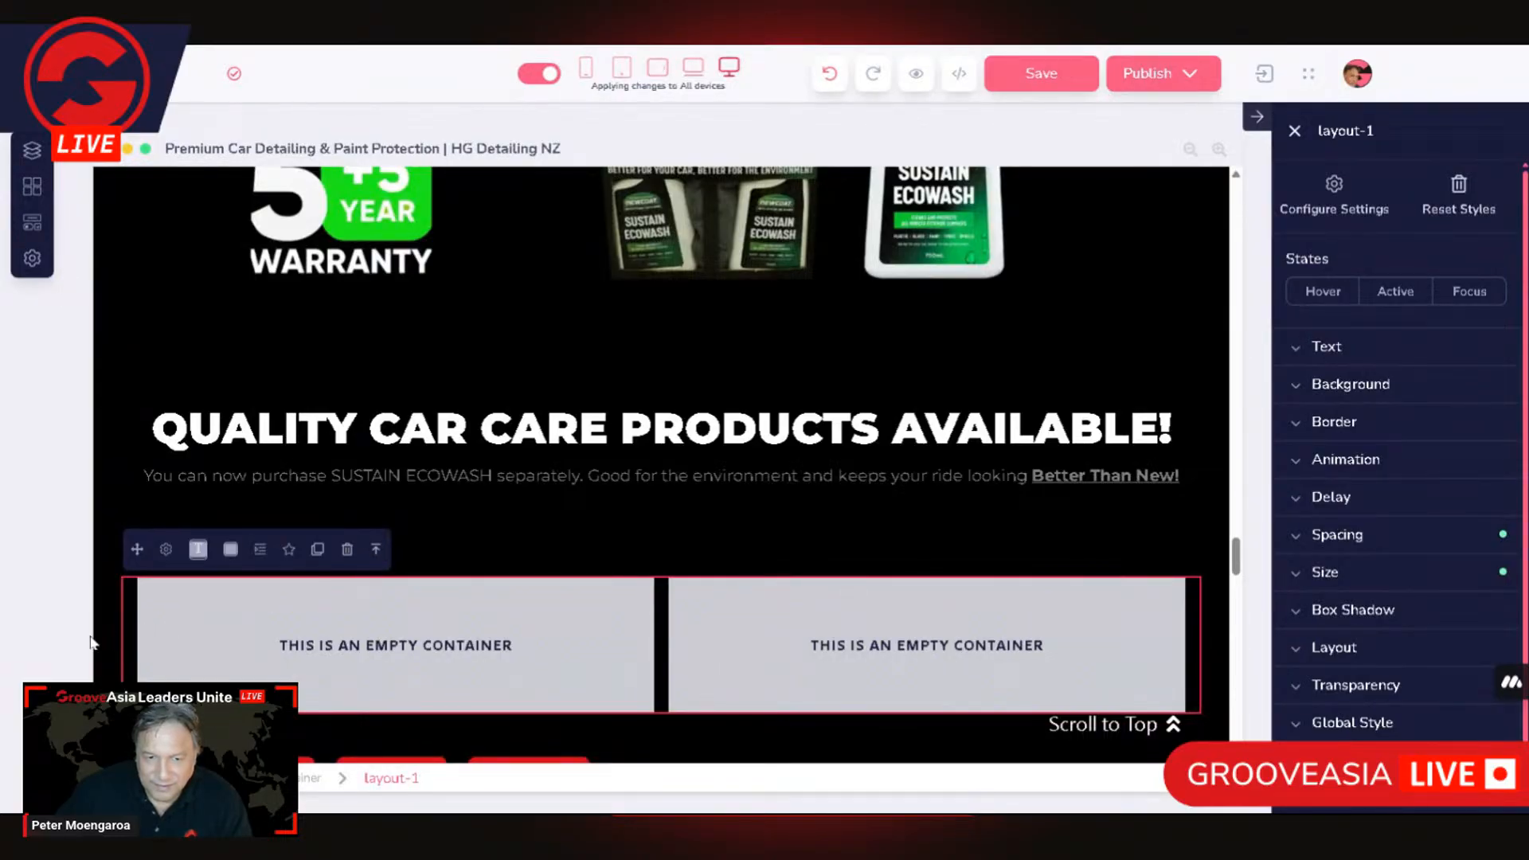
Step: Delete the block holding the new tabs container and its two-column layout
click(122, 639)
click(278, 557)
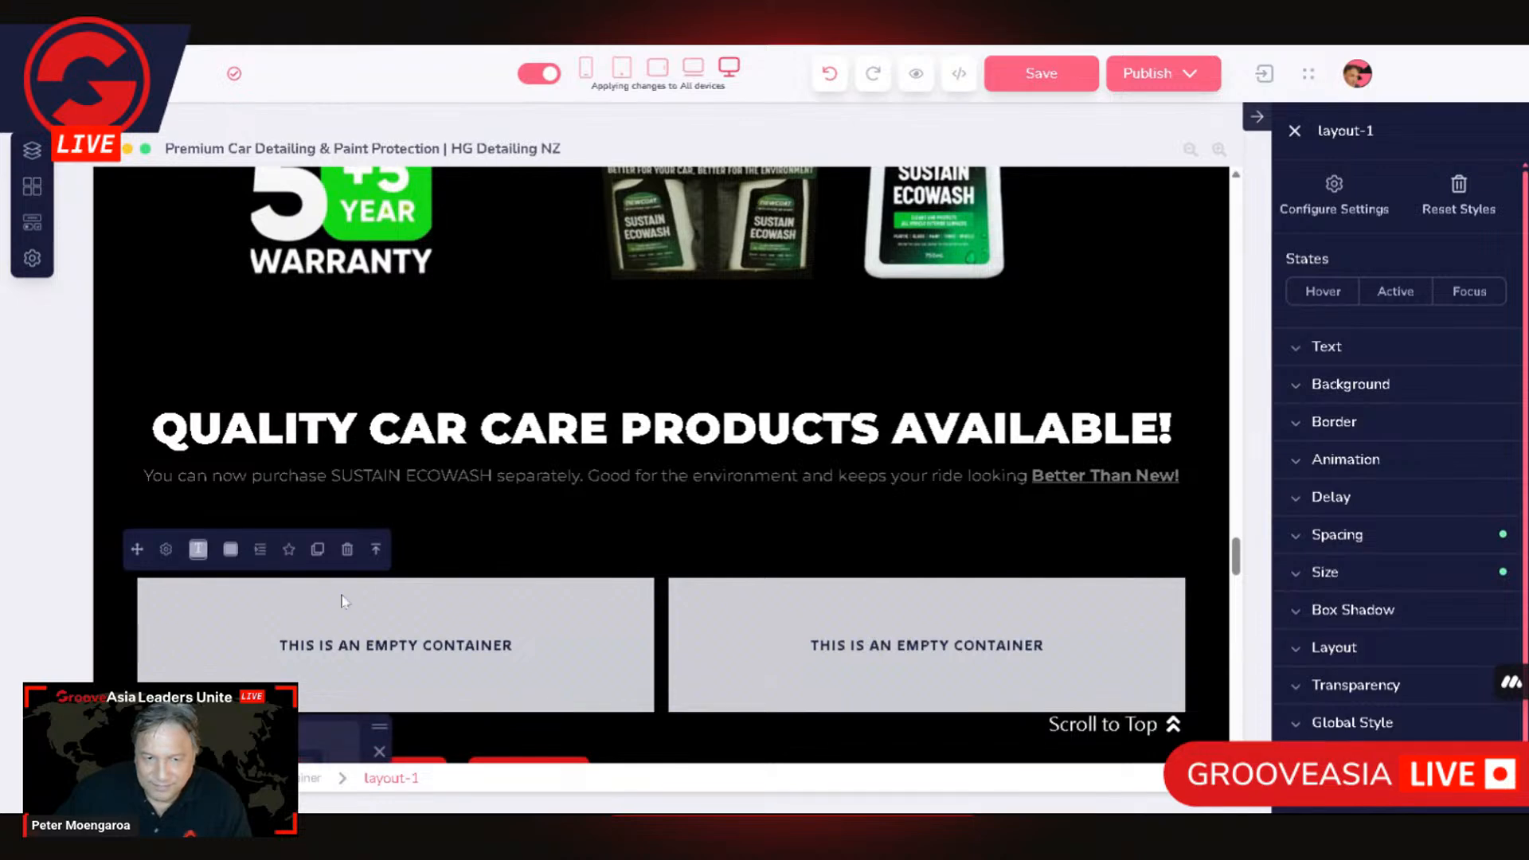
click(539, 571)
click(291, 559)
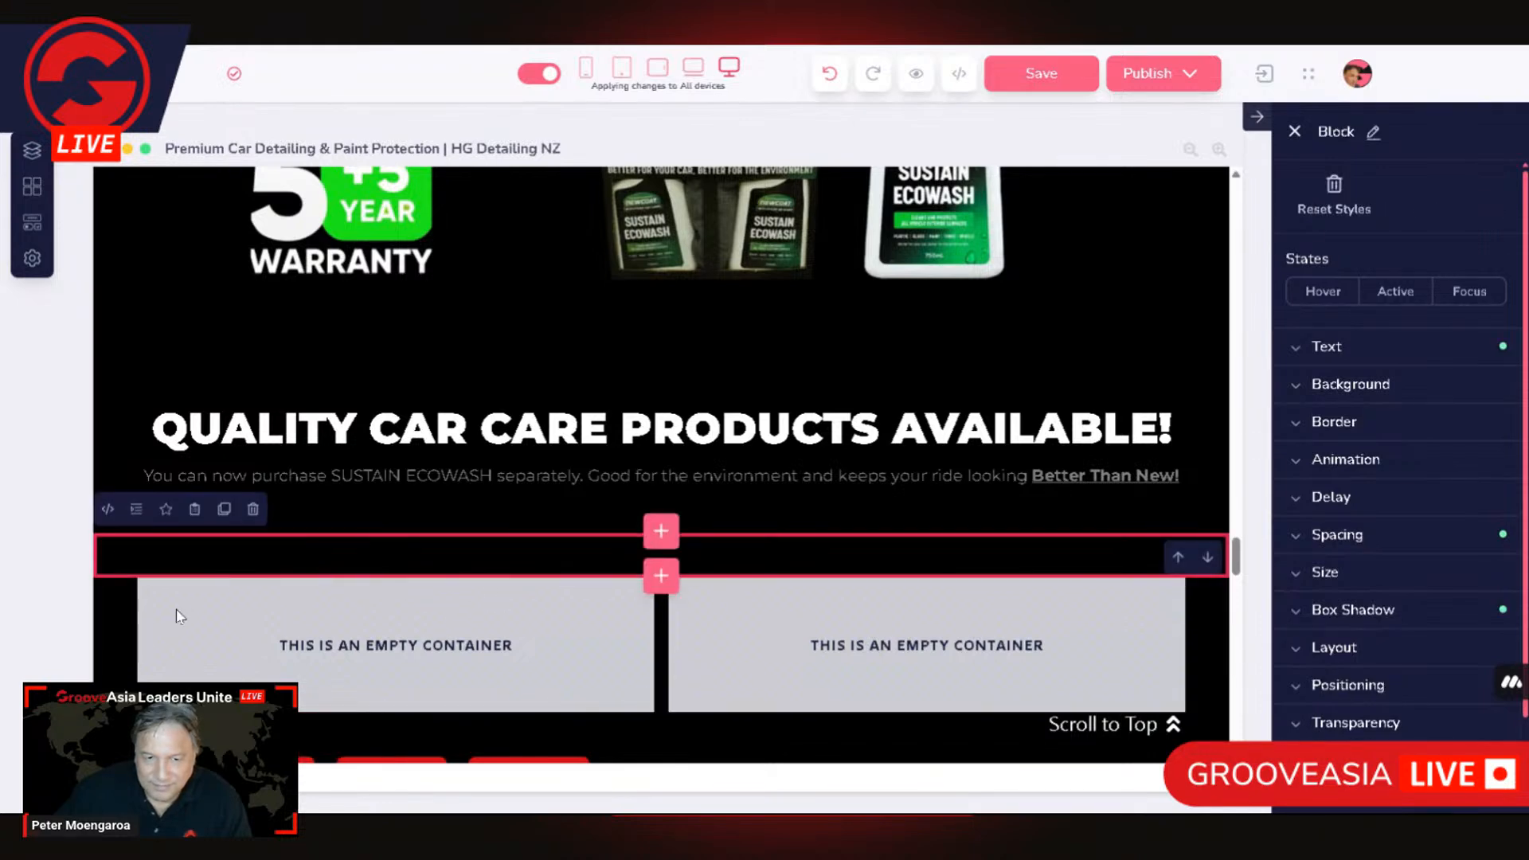
click(111, 649)
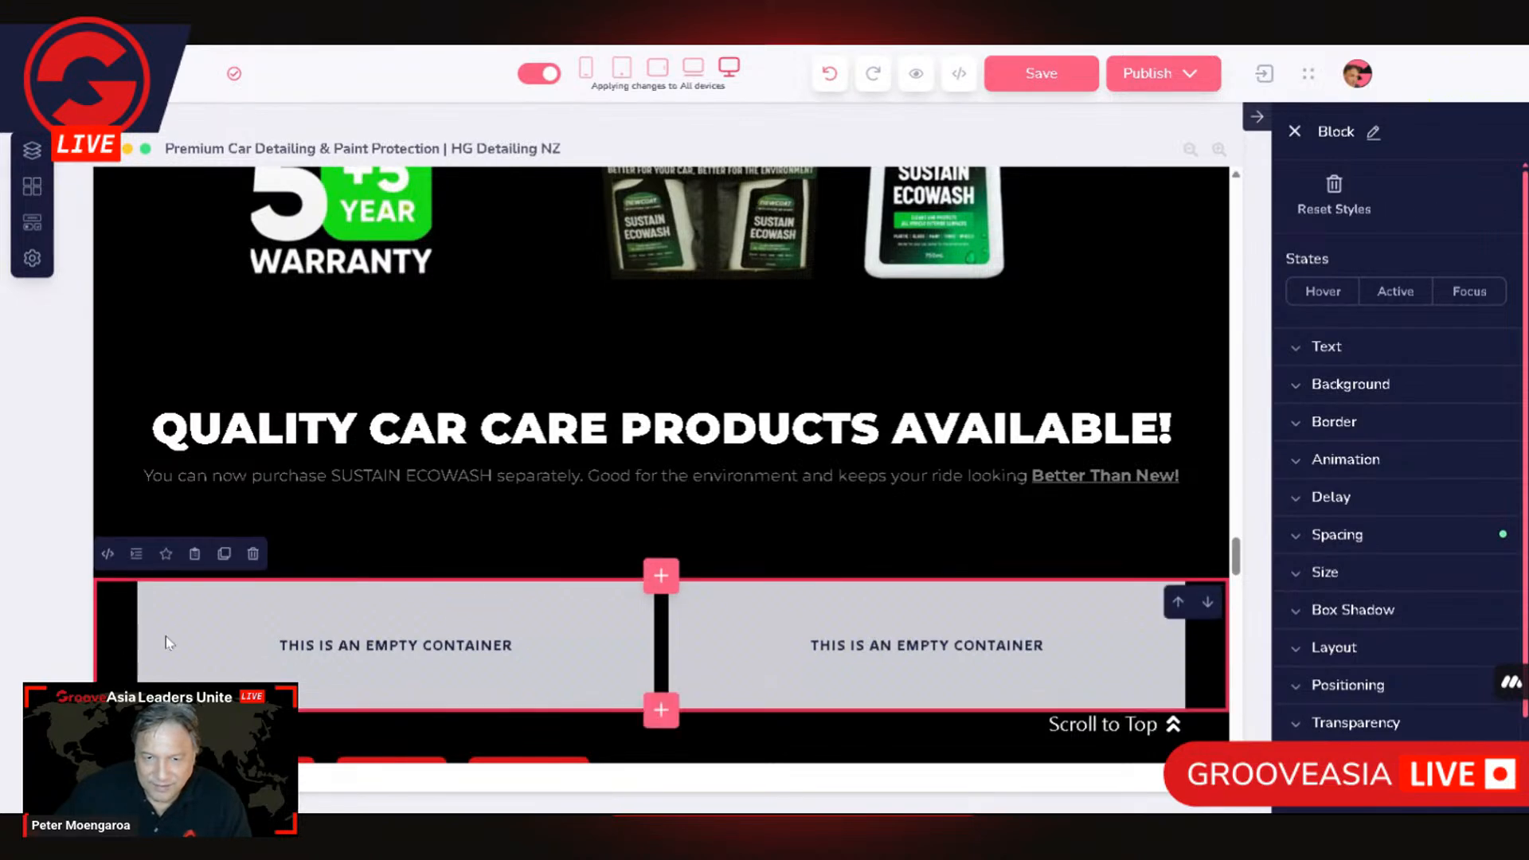
click(253, 554)
click(836, 456)
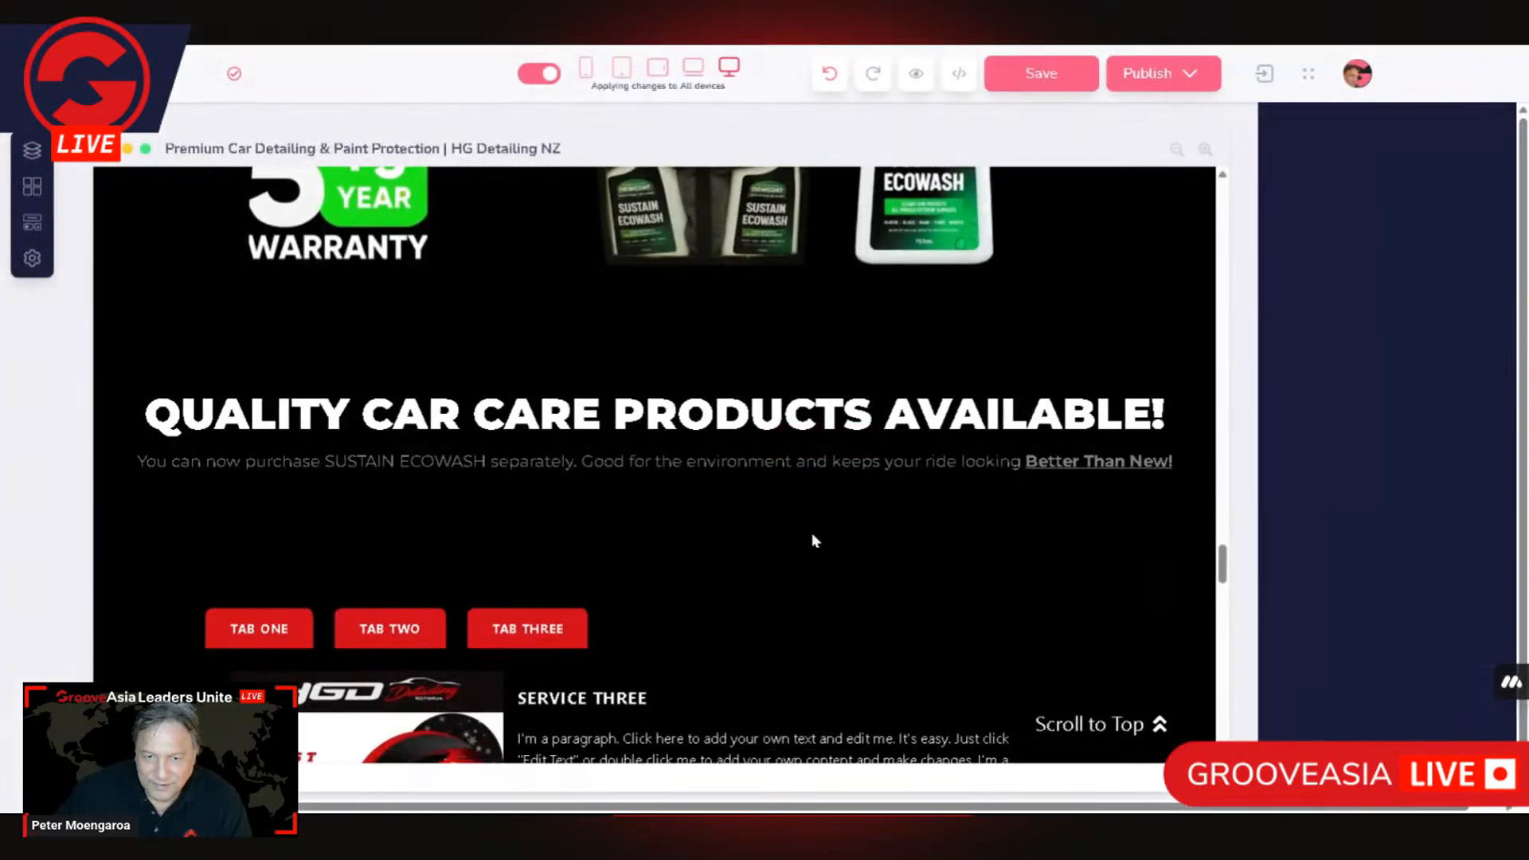
Step: Delete the leftover empty block between the car care products heading and the red tabs
scroll(471, 631, down, 5)
scroll(334, 664, up, 1)
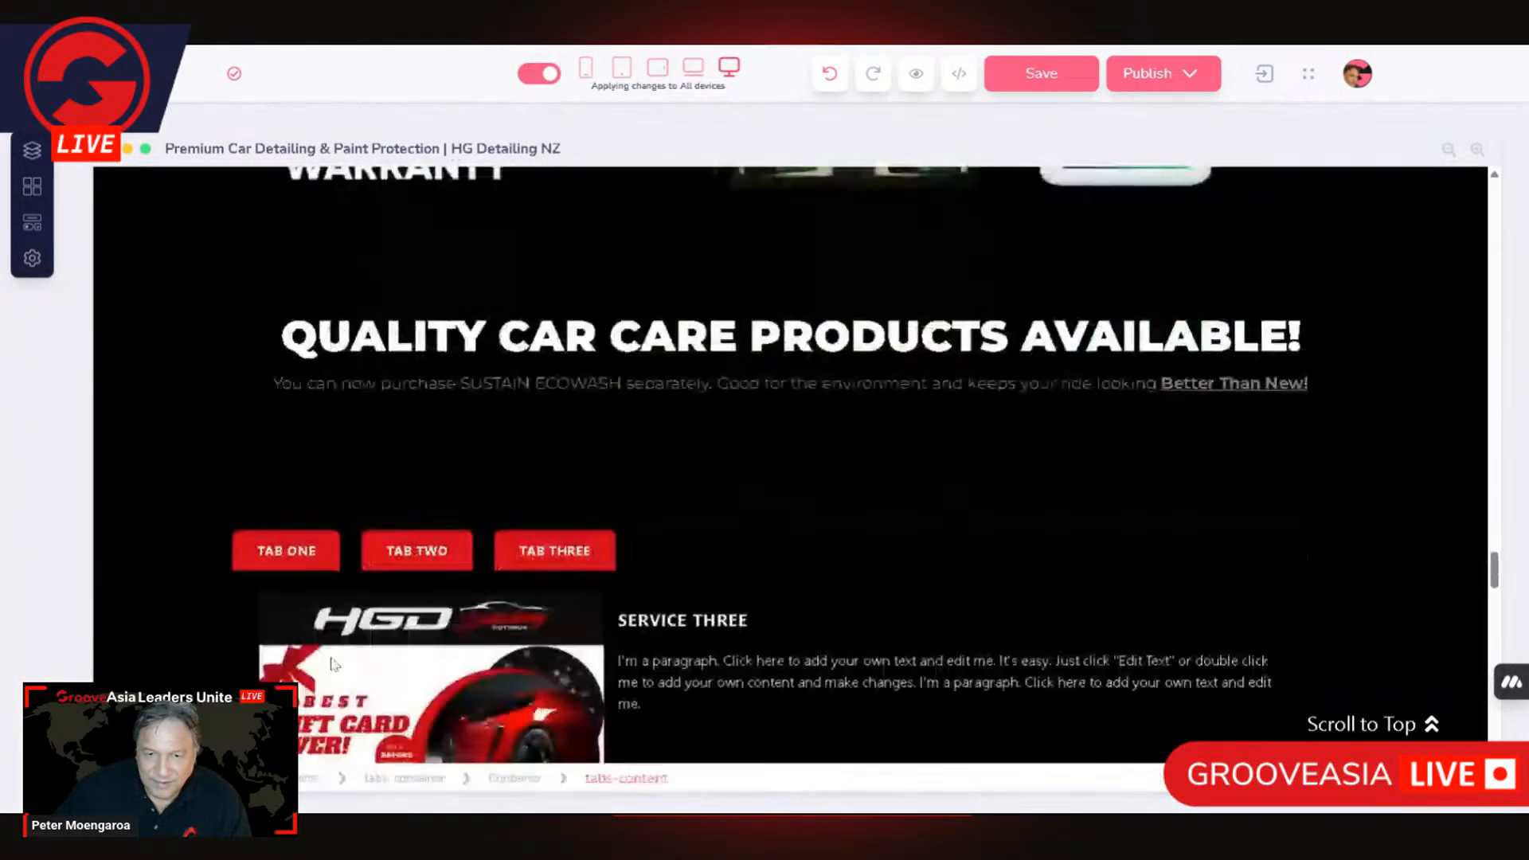
click(154, 469)
scroll(557, 359, up, 2)
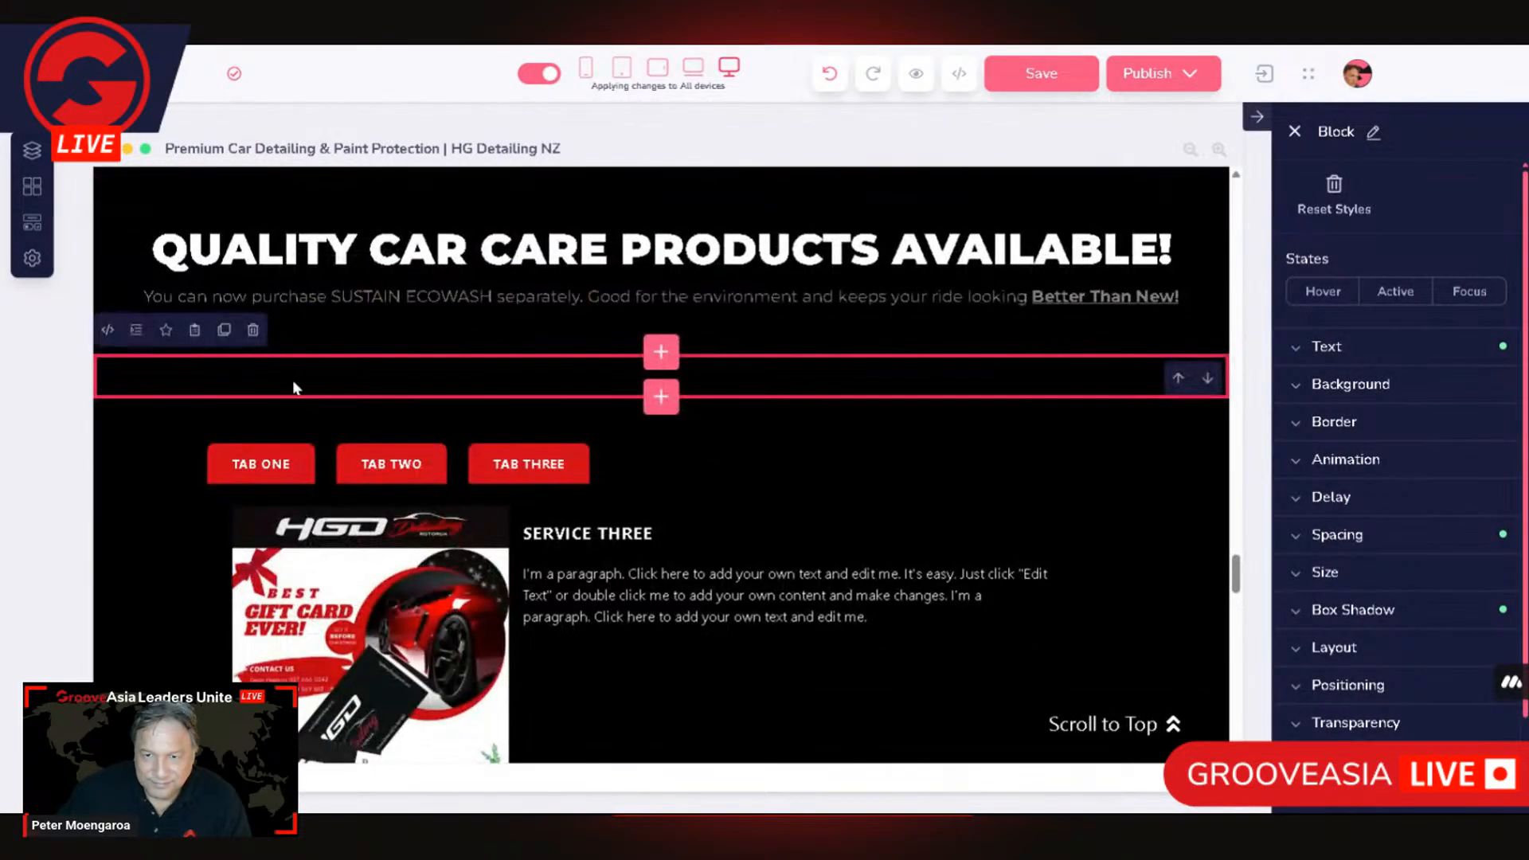
click(253, 330)
click(825, 456)
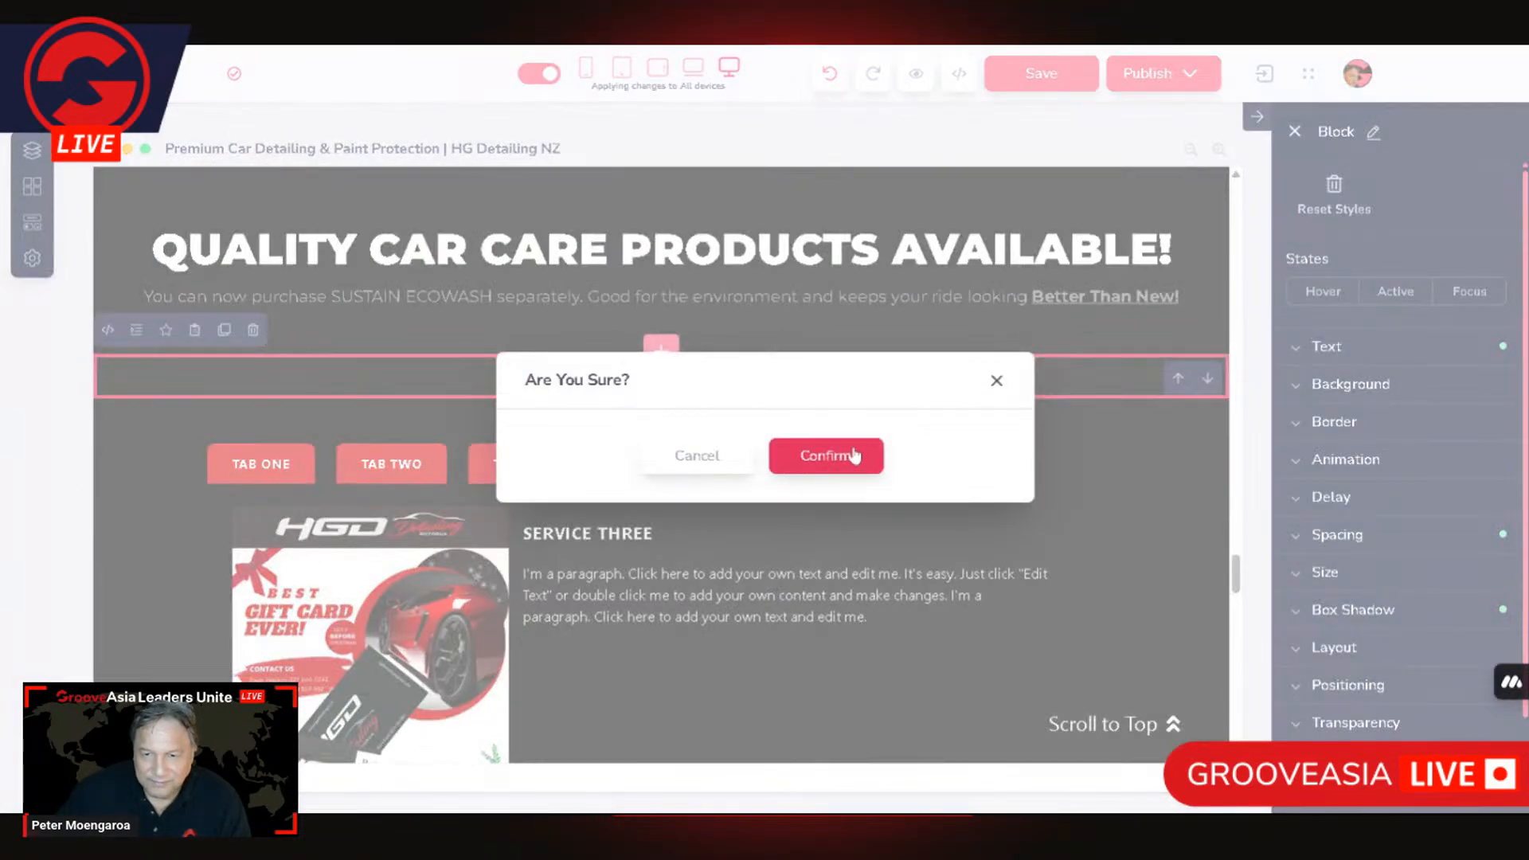
Step: Insert a single-column empty block from the Designer collection between the car care products heading and the red tabs
click(131, 452)
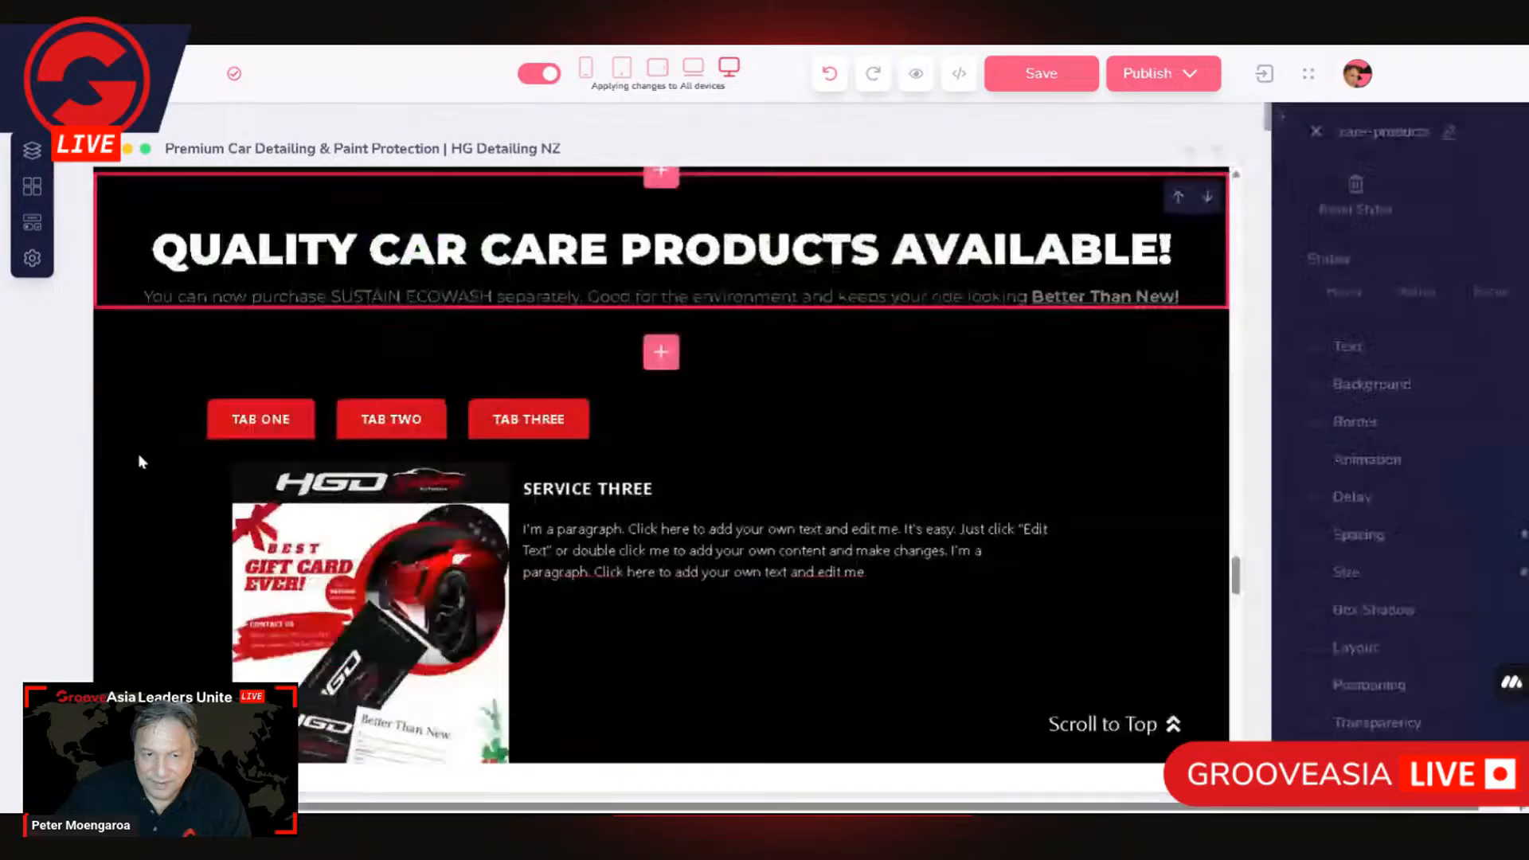
click(662, 354)
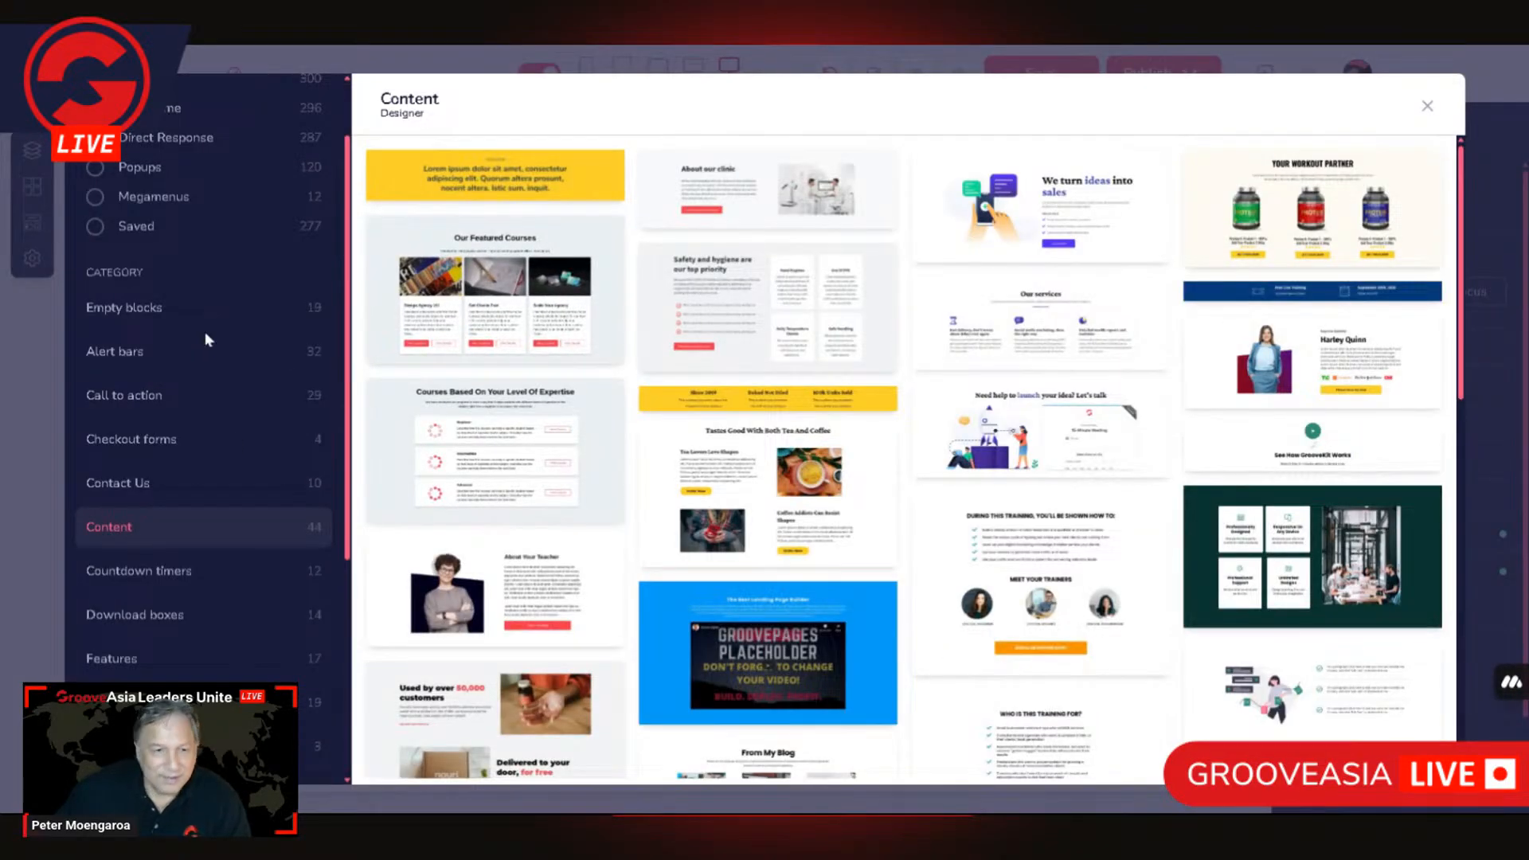
scroll(205, 330, down, 5)
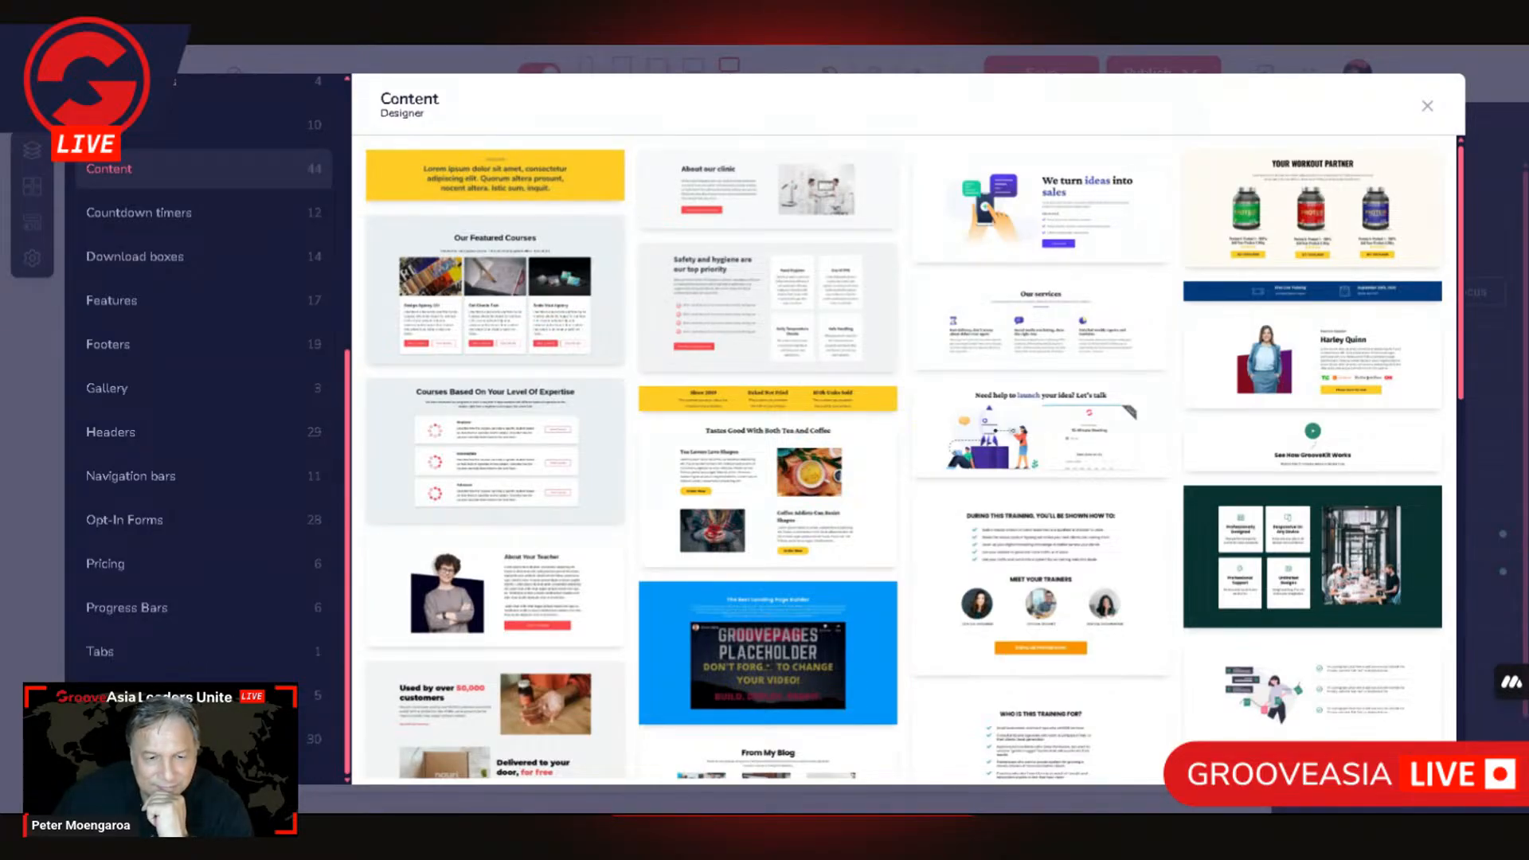
scroll(234, 631, up, 6)
click(160, 194)
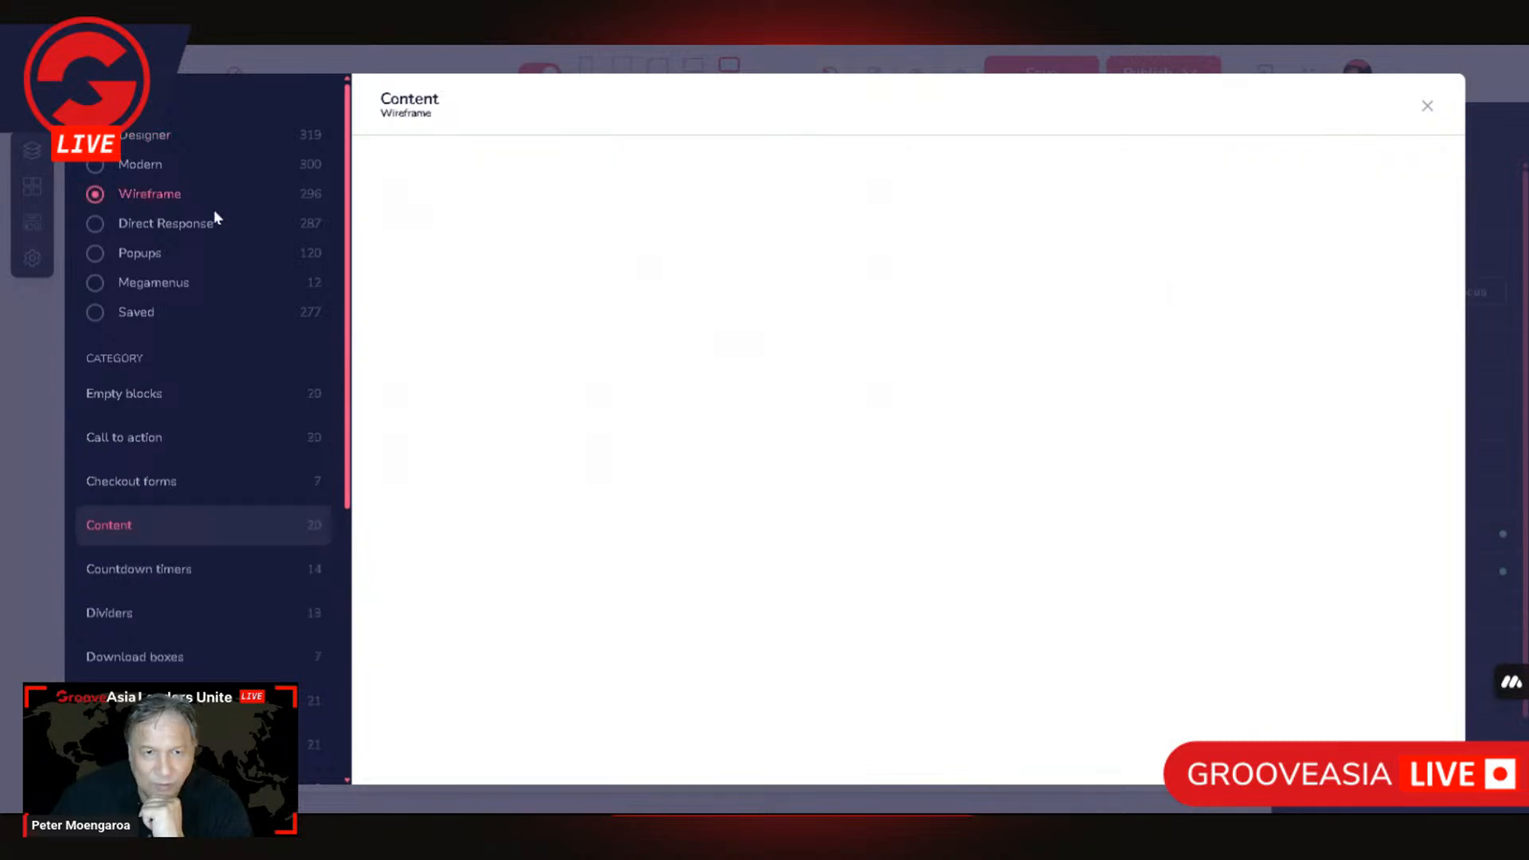
scroll(219, 673, down, 5)
scroll(219, 673, down, 2)
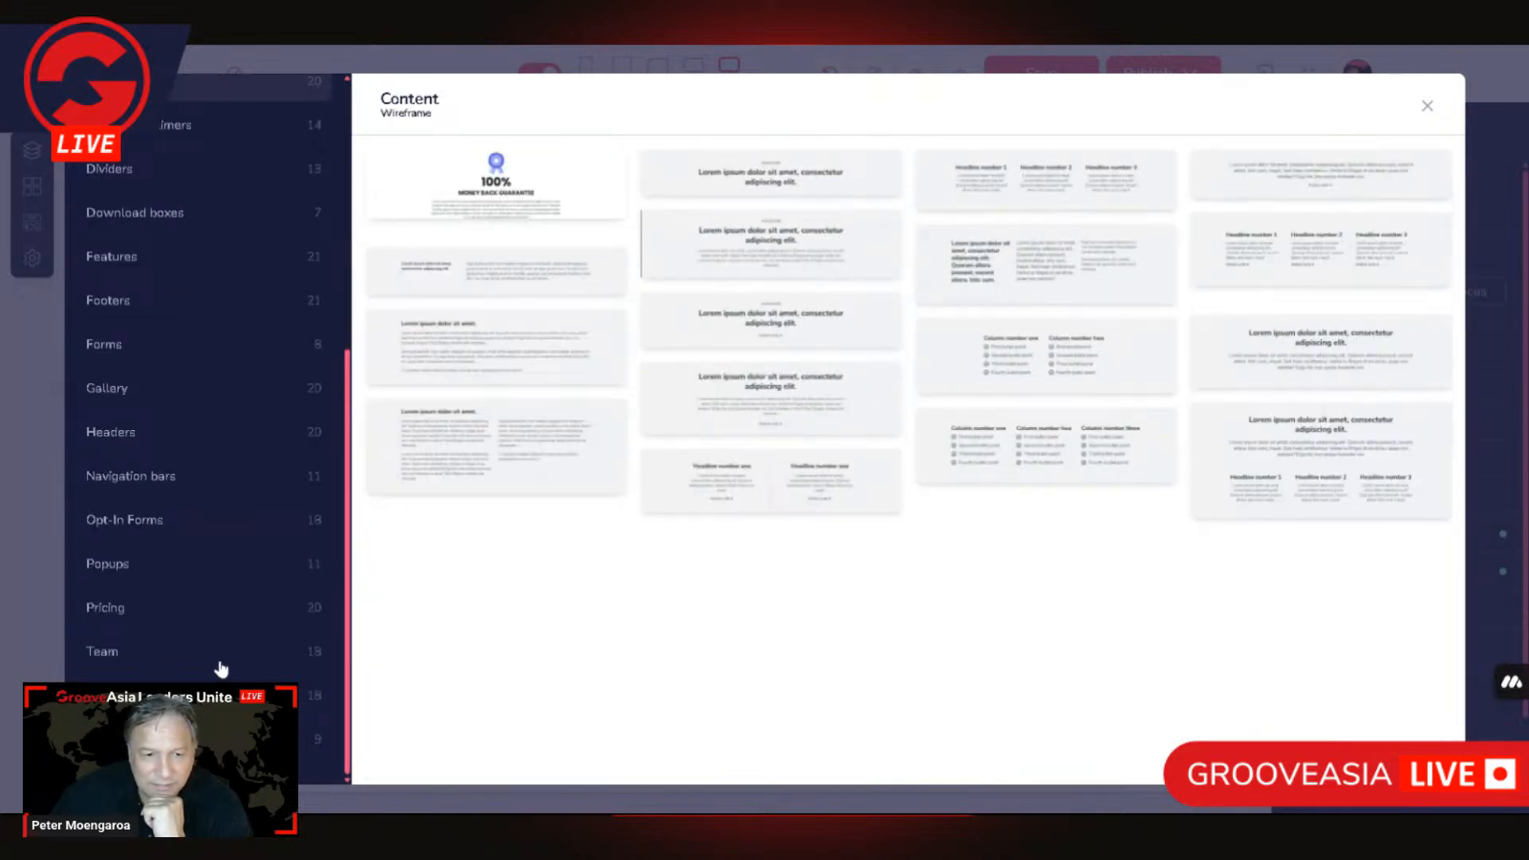
scroll(207, 430, up, 6)
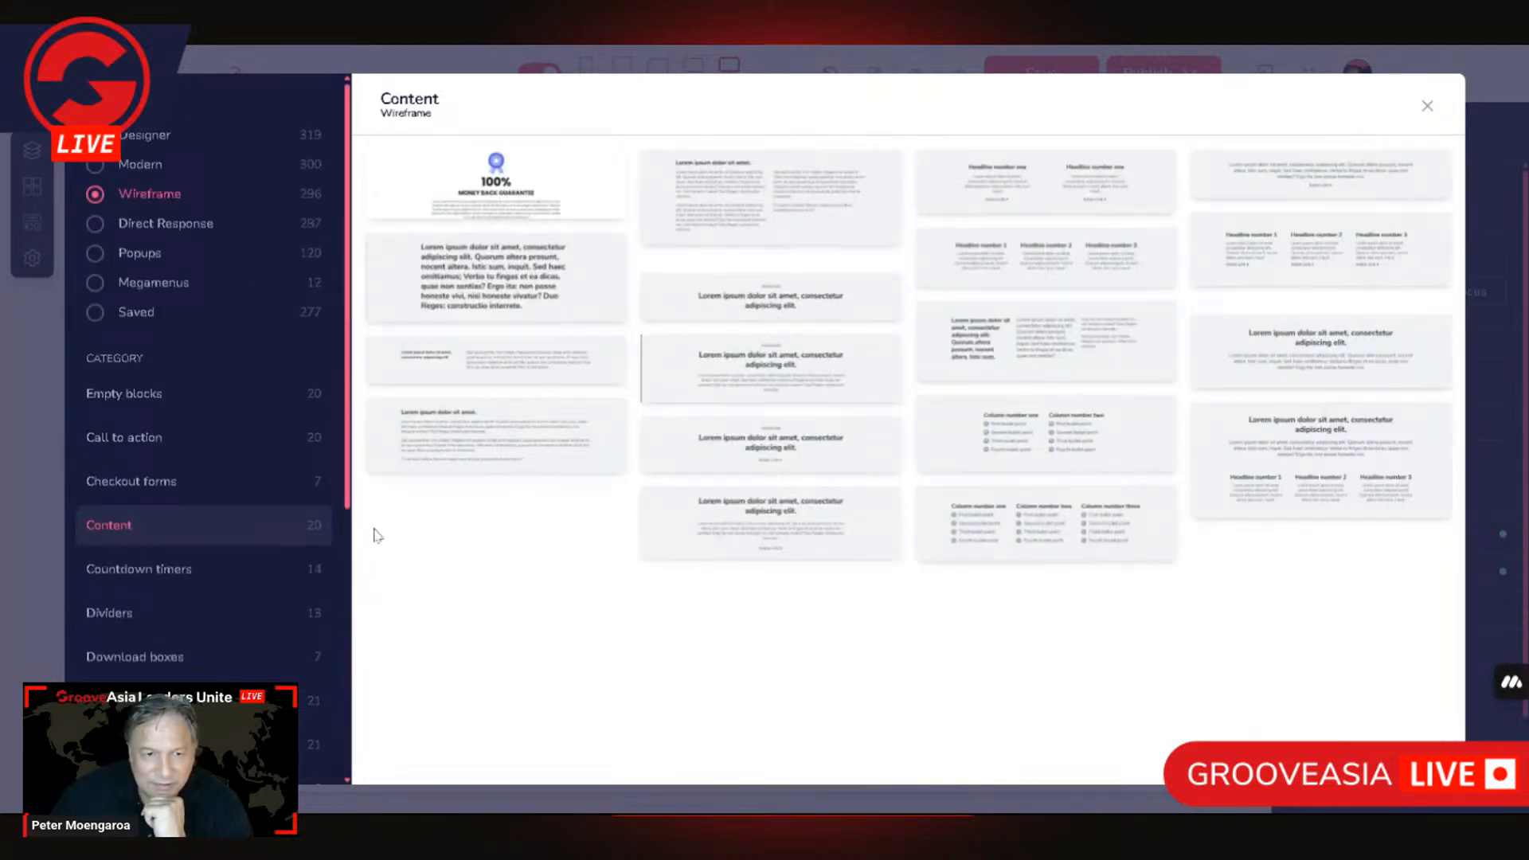
click(163, 396)
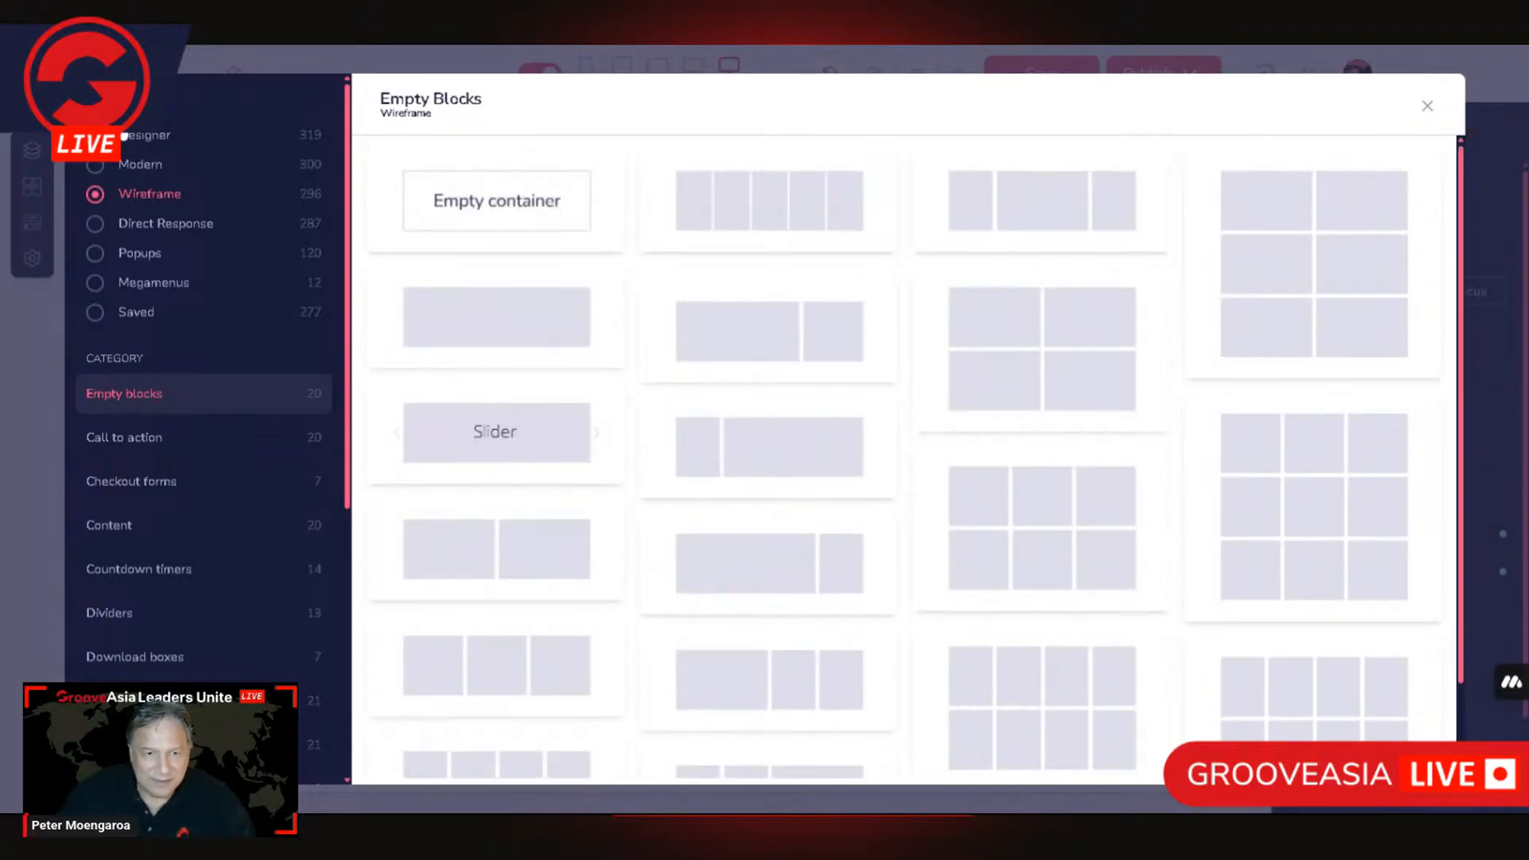
click(124, 136)
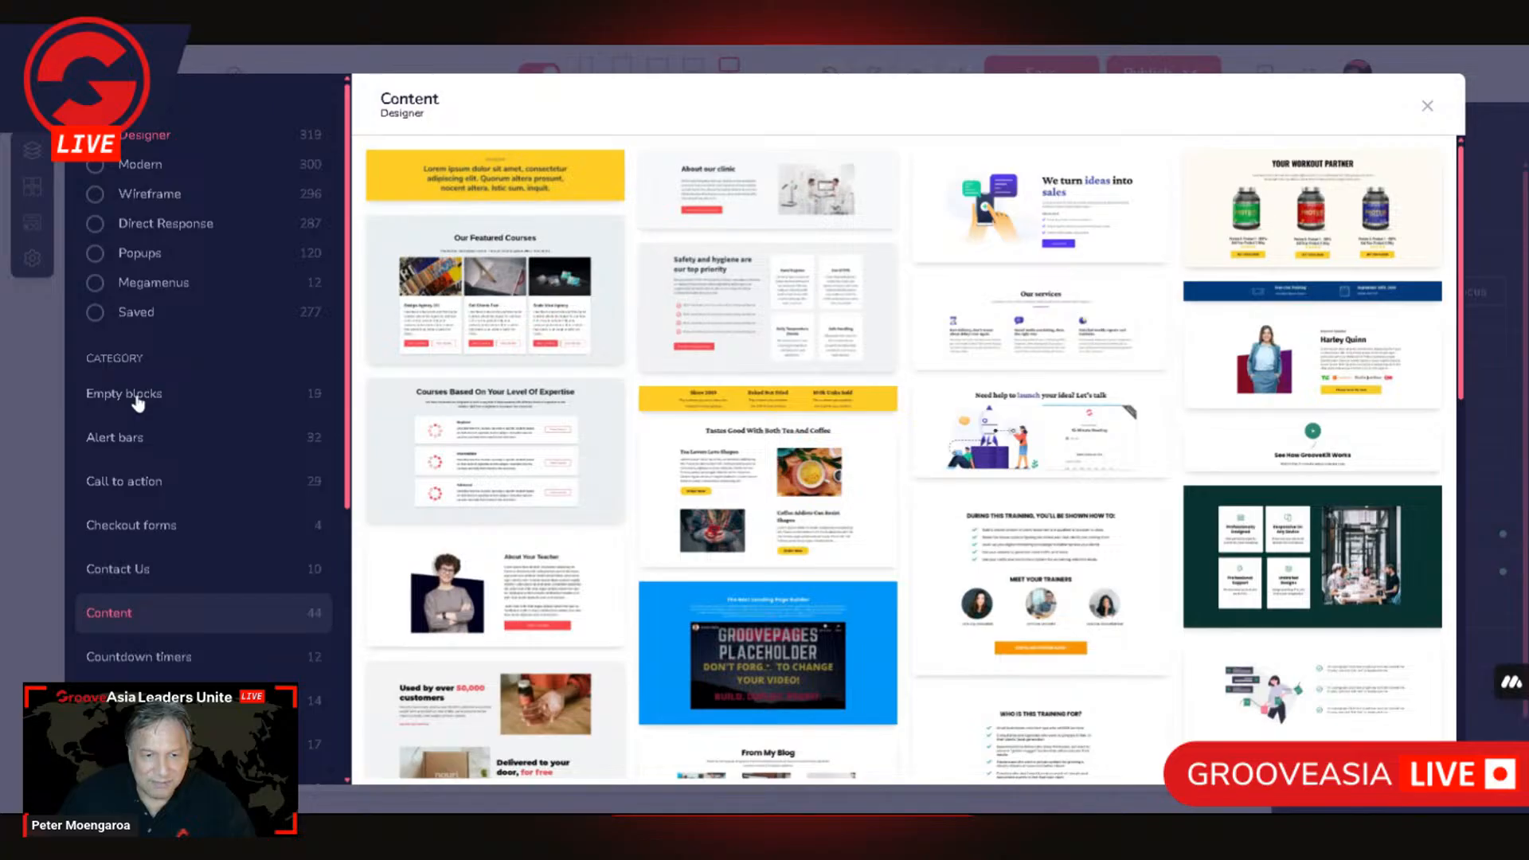
click(139, 402)
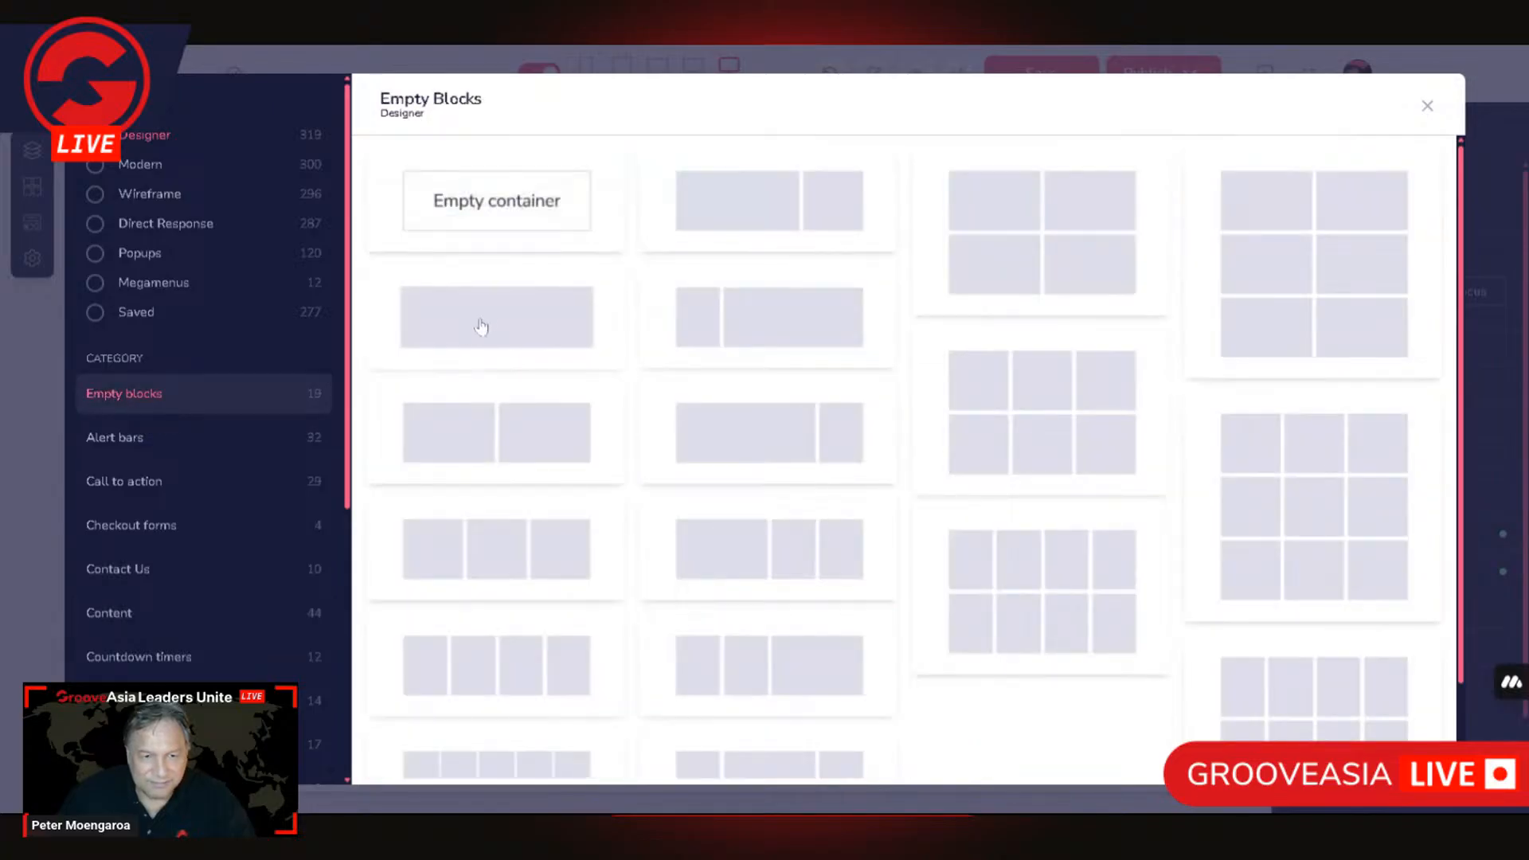
click(467, 332)
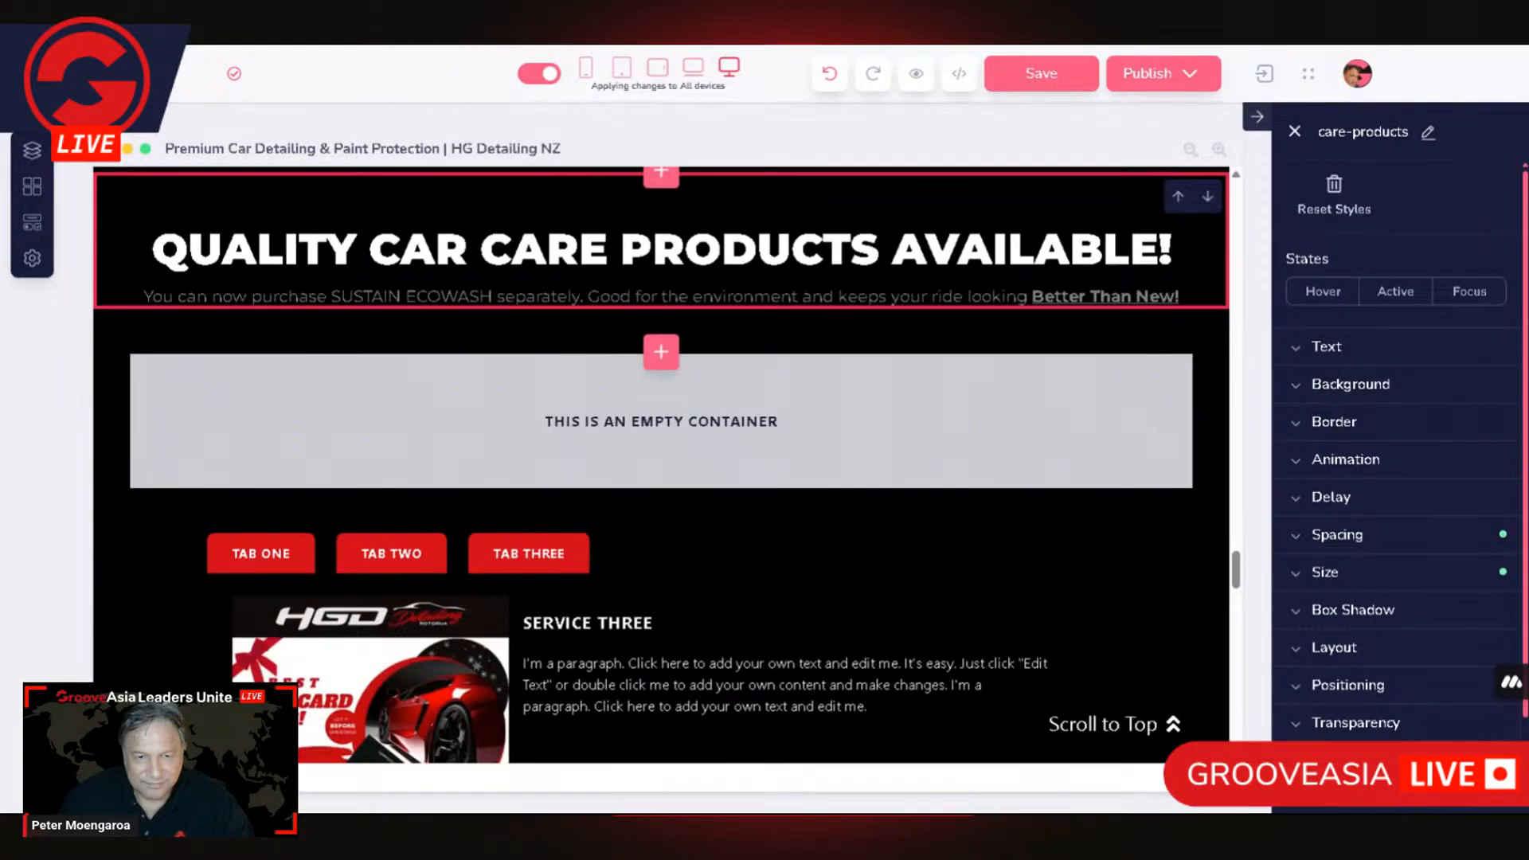
Step: Look through the element library for the tab elements available for the new empty container
click(355, 373)
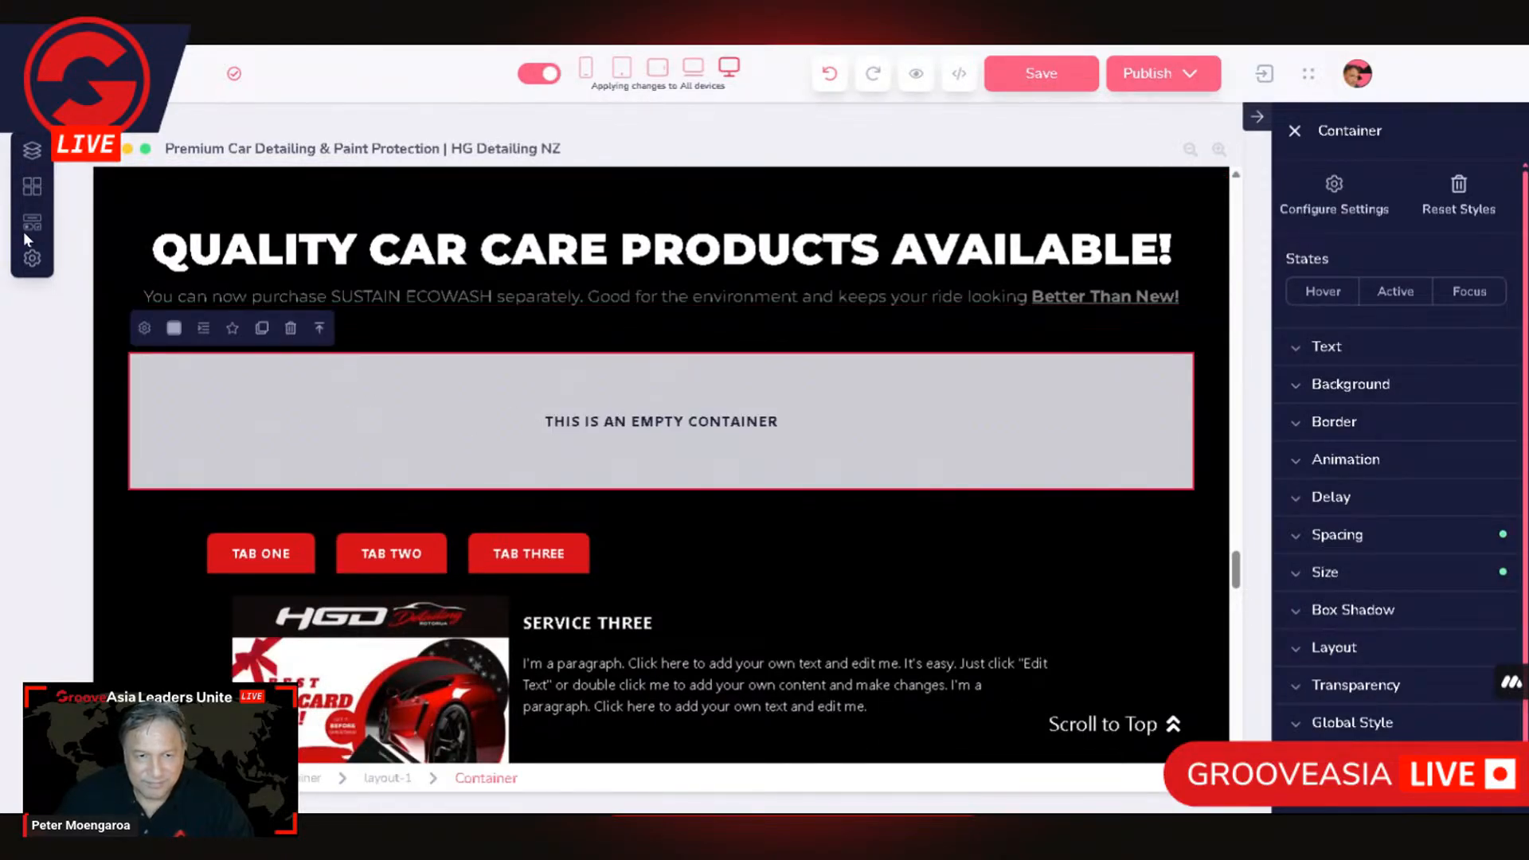
click(32, 222)
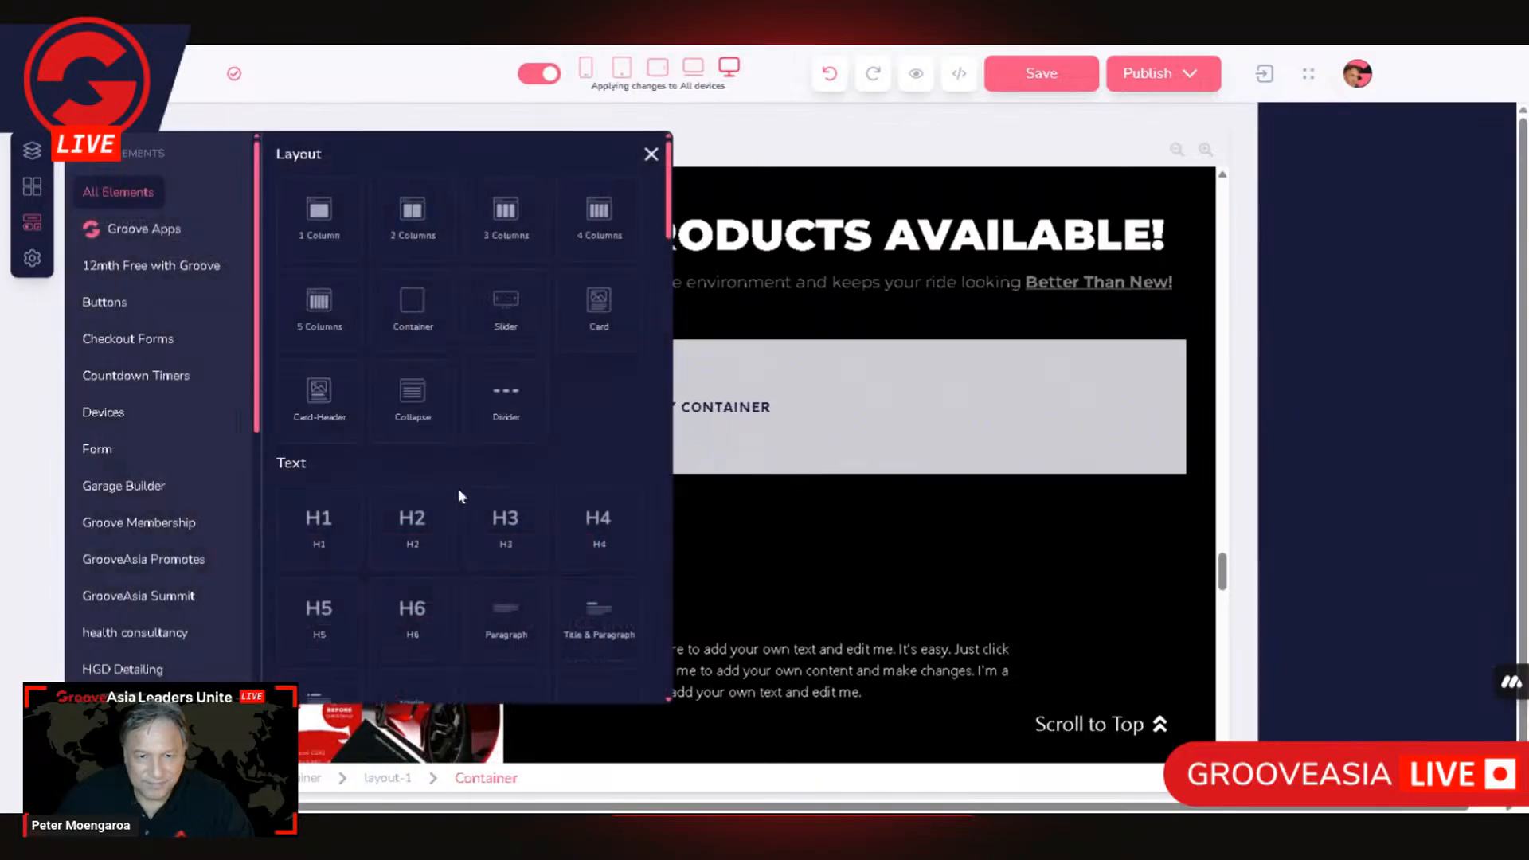
scroll(579, 553, down, 5)
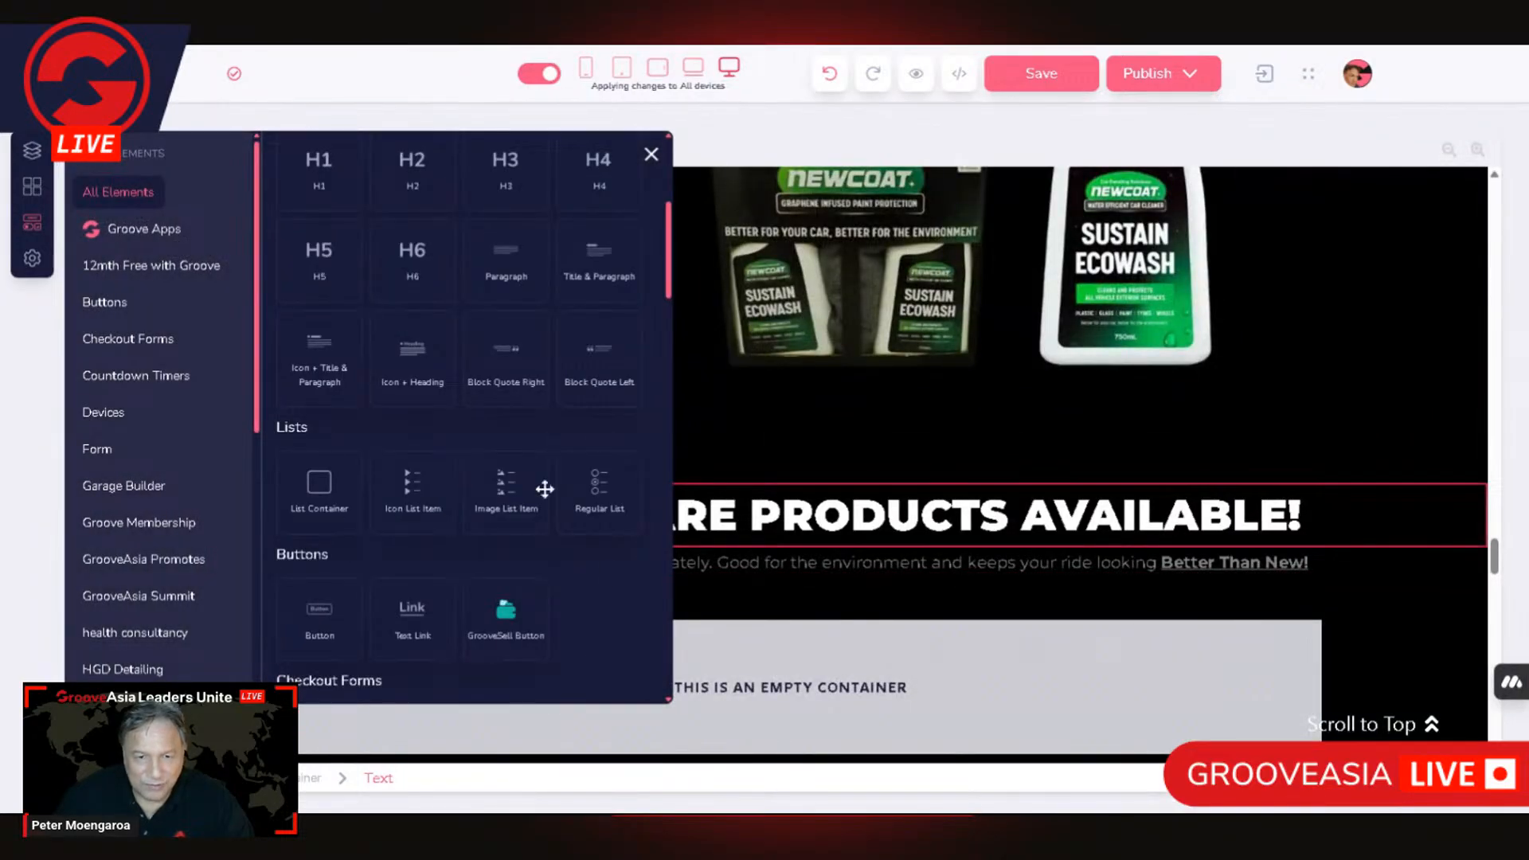
scroll(505, 563, down, 1)
scroll(547, 523, up, 3)
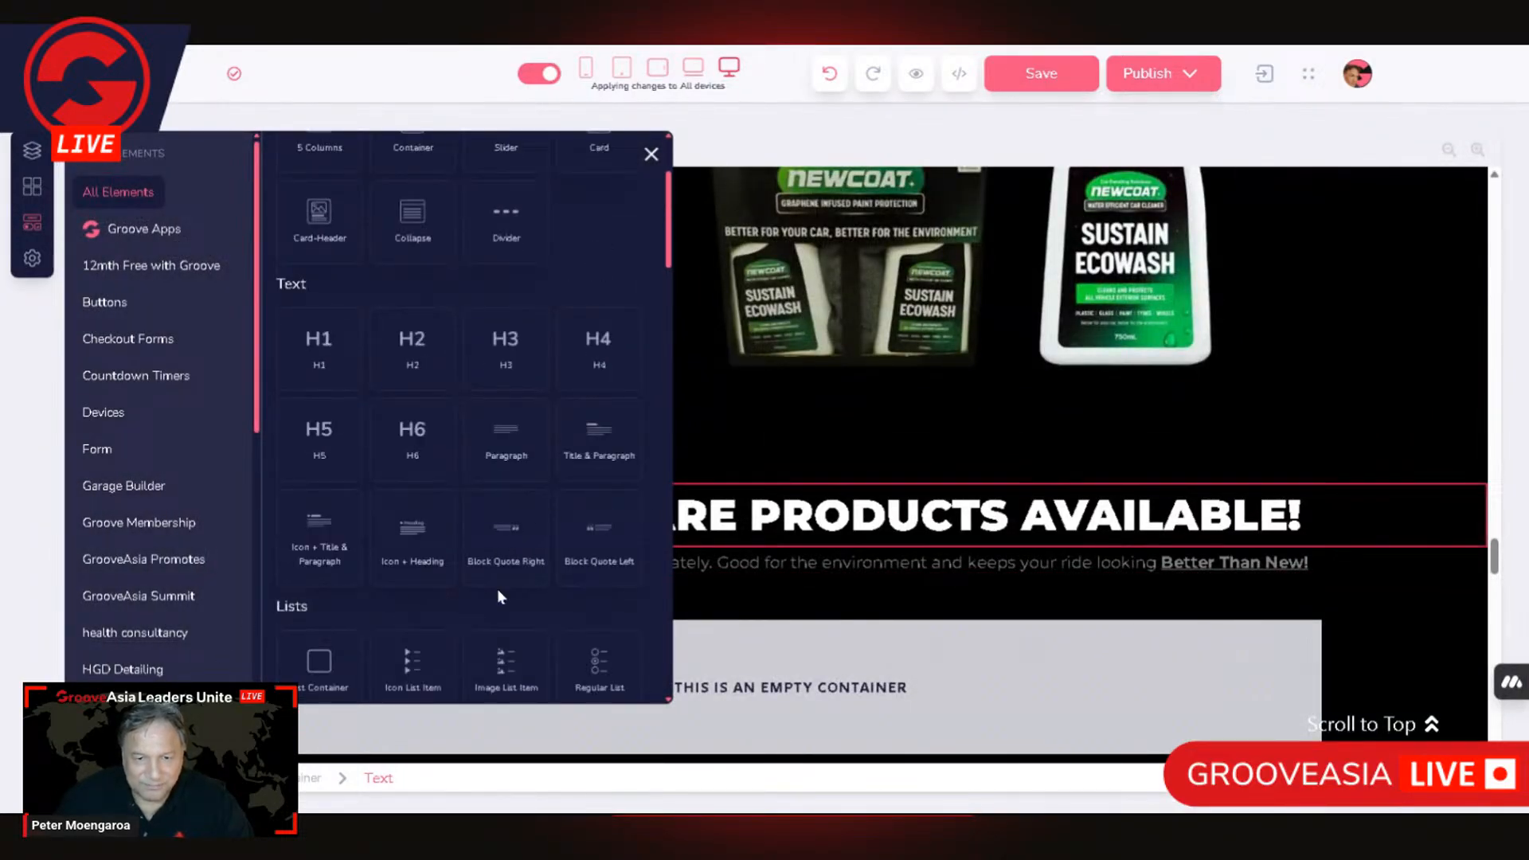
scroll(472, 595, up, 3)
scroll(587, 468, down, 10)
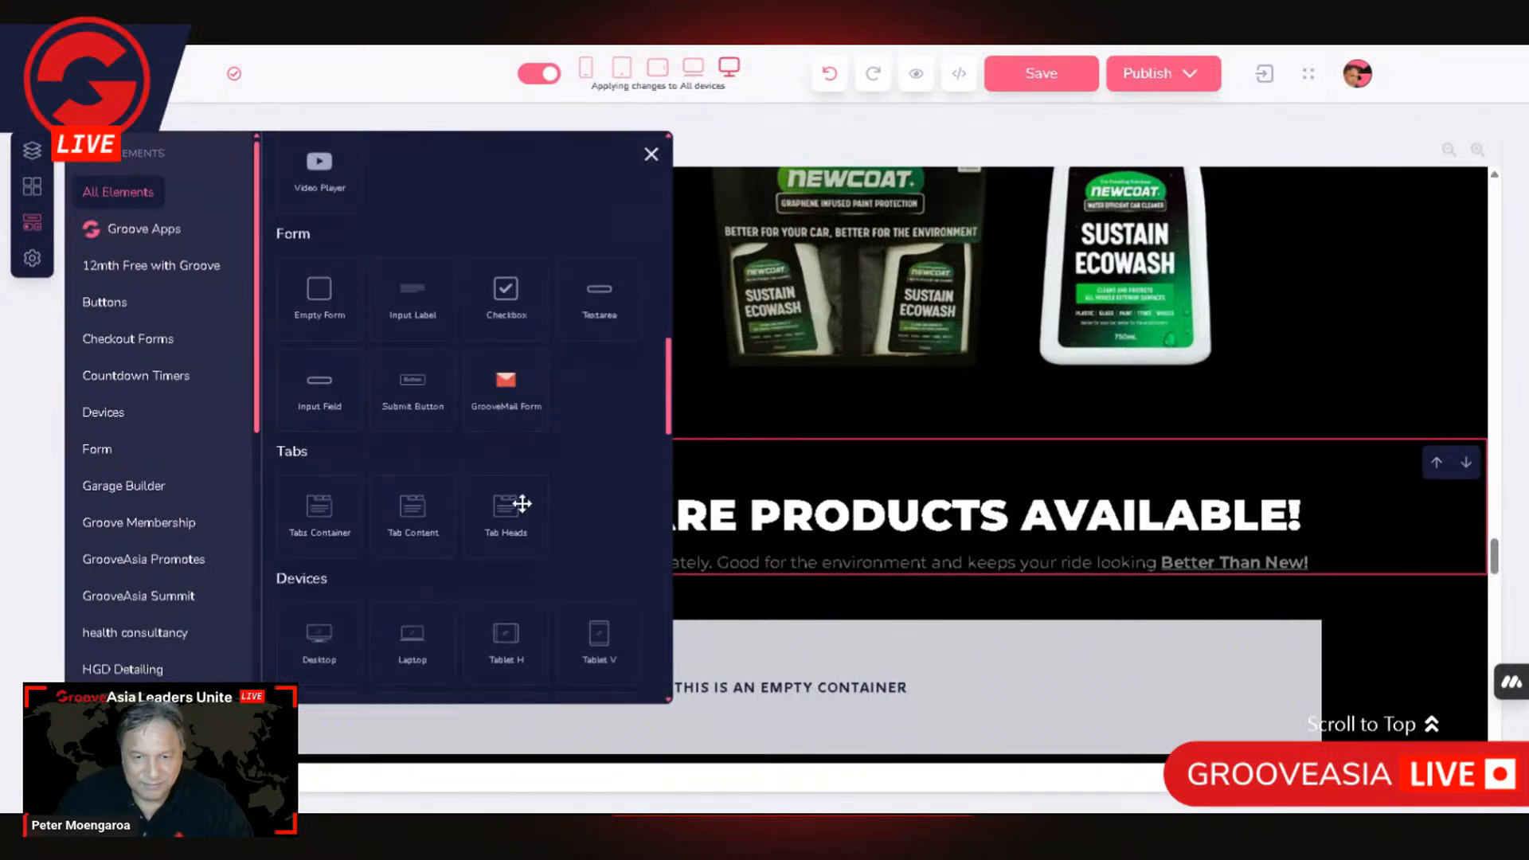
drag(666, 658, 754, 653)
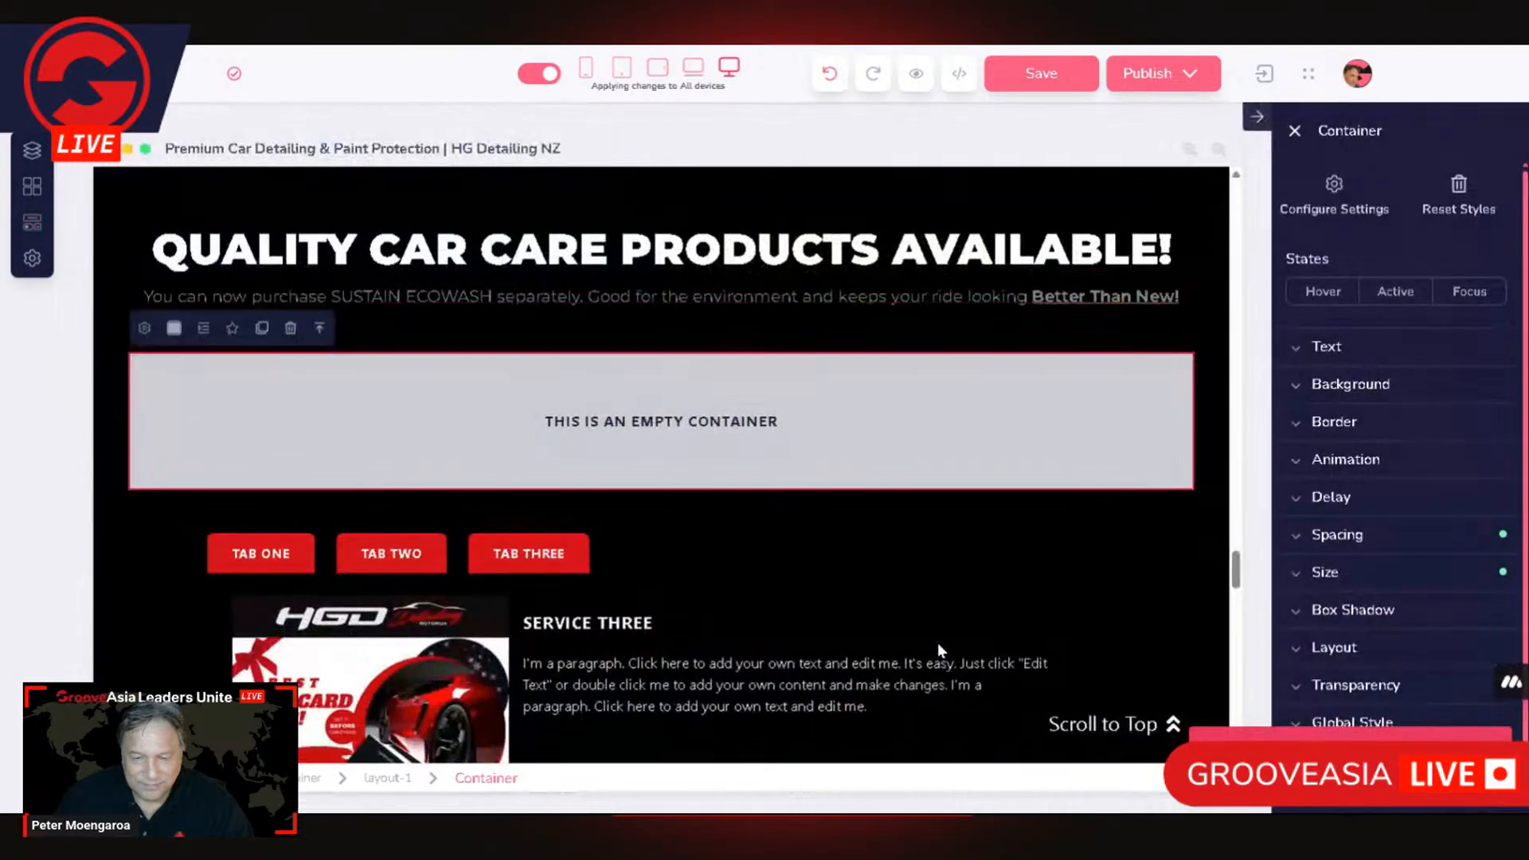
Step: Examine the empty container's link settings and its parent layout
click(145, 328)
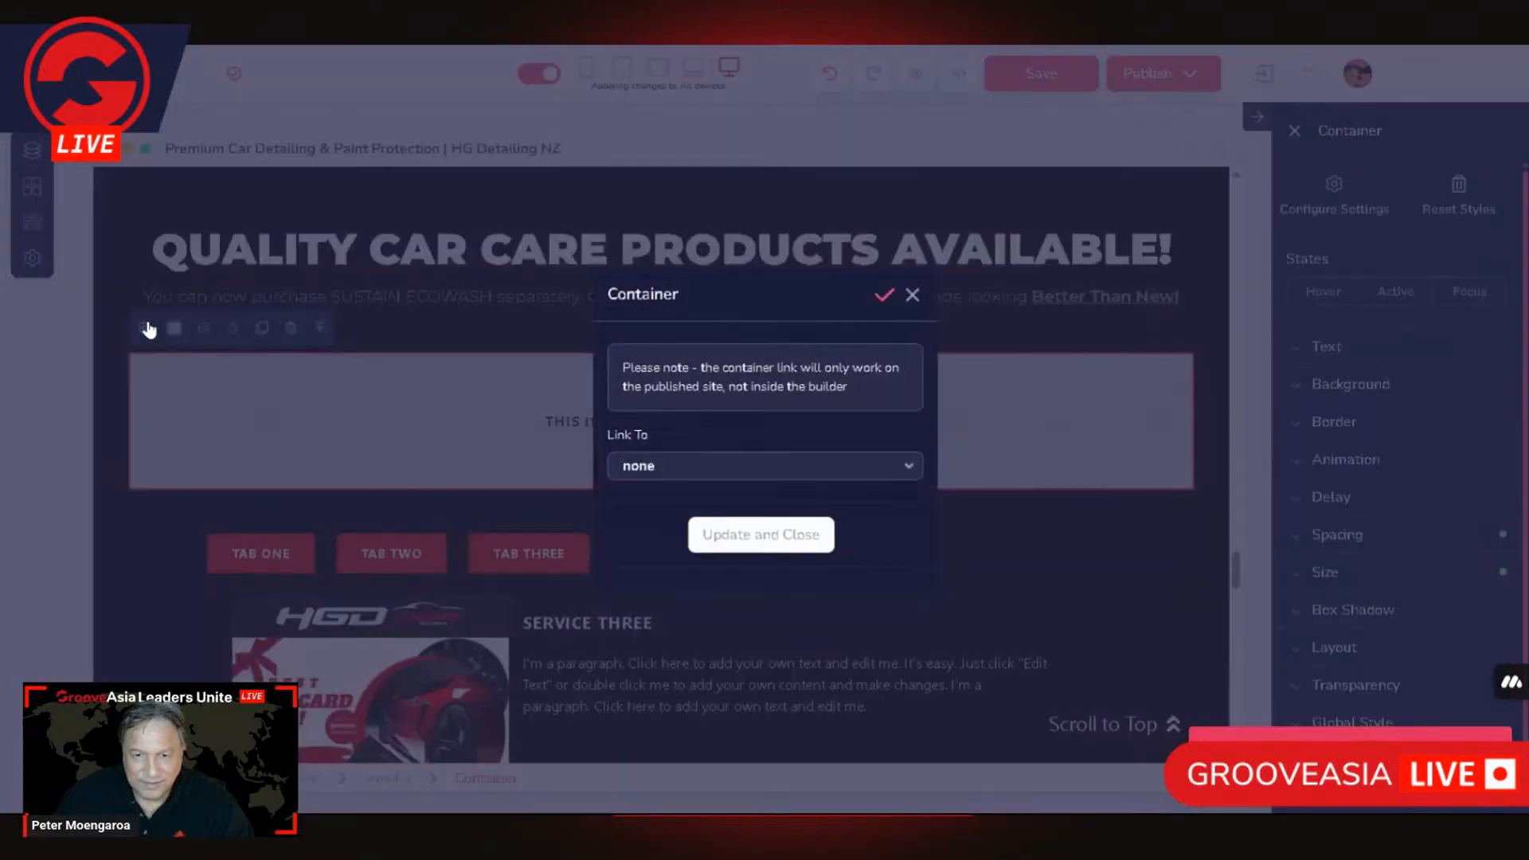
click(455, 397)
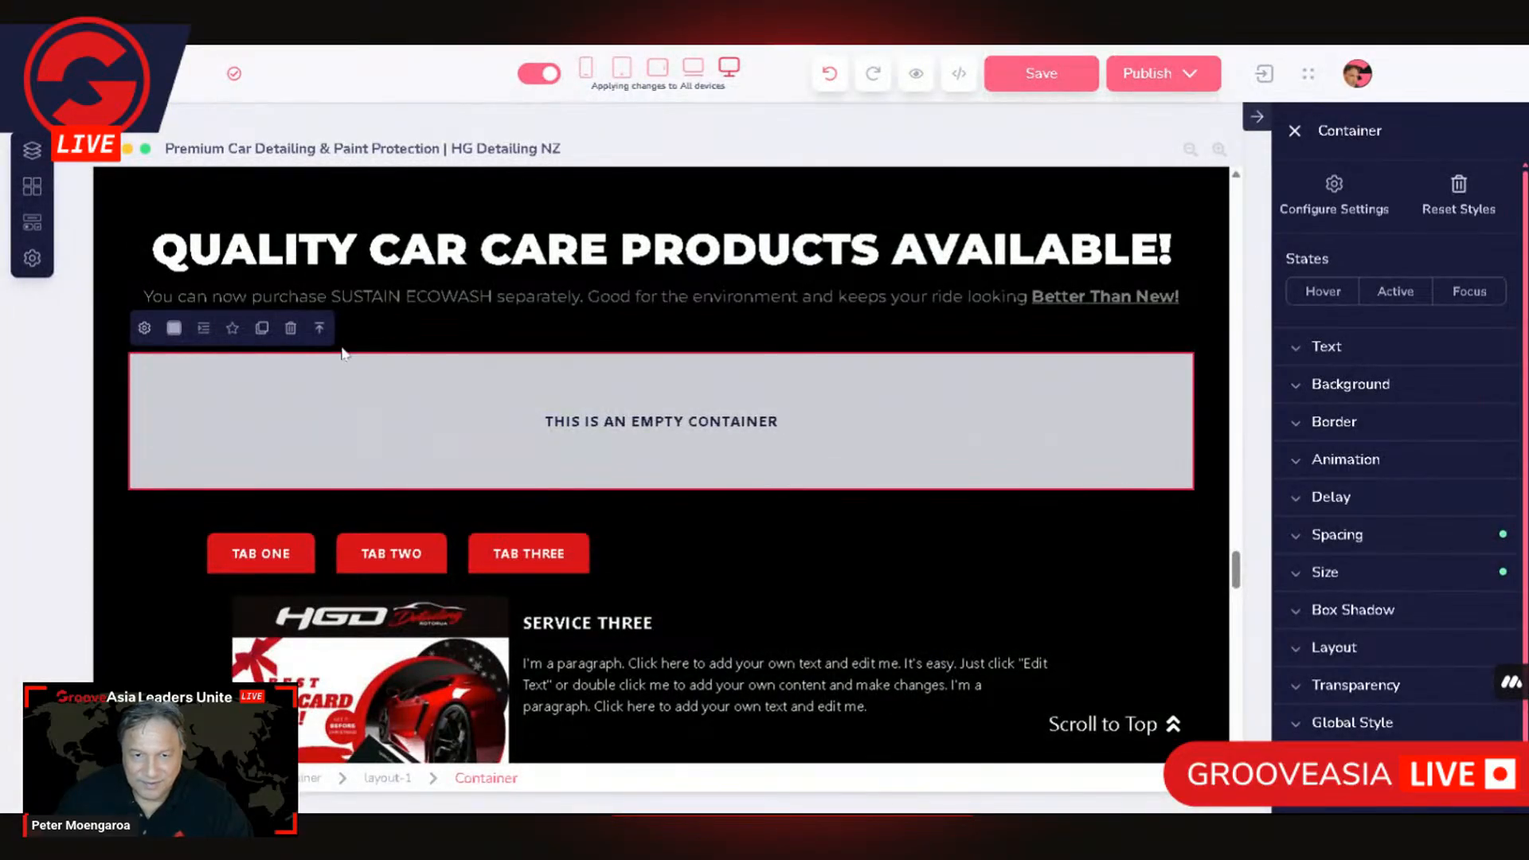
click(319, 328)
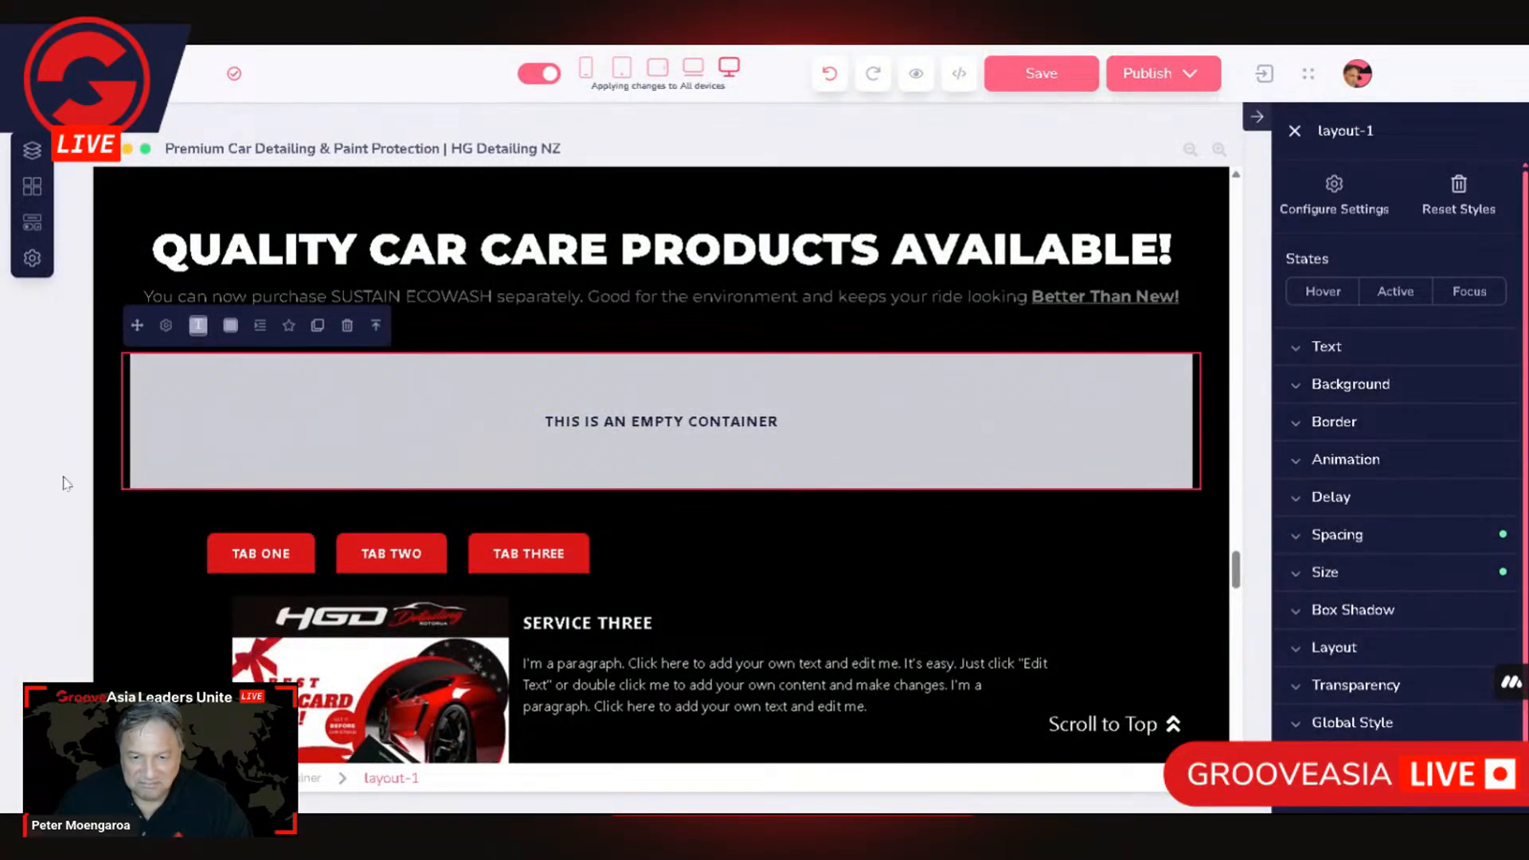
Step: Add a Tabs Container element inside the empty container below the car care products heading
click(371, 399)
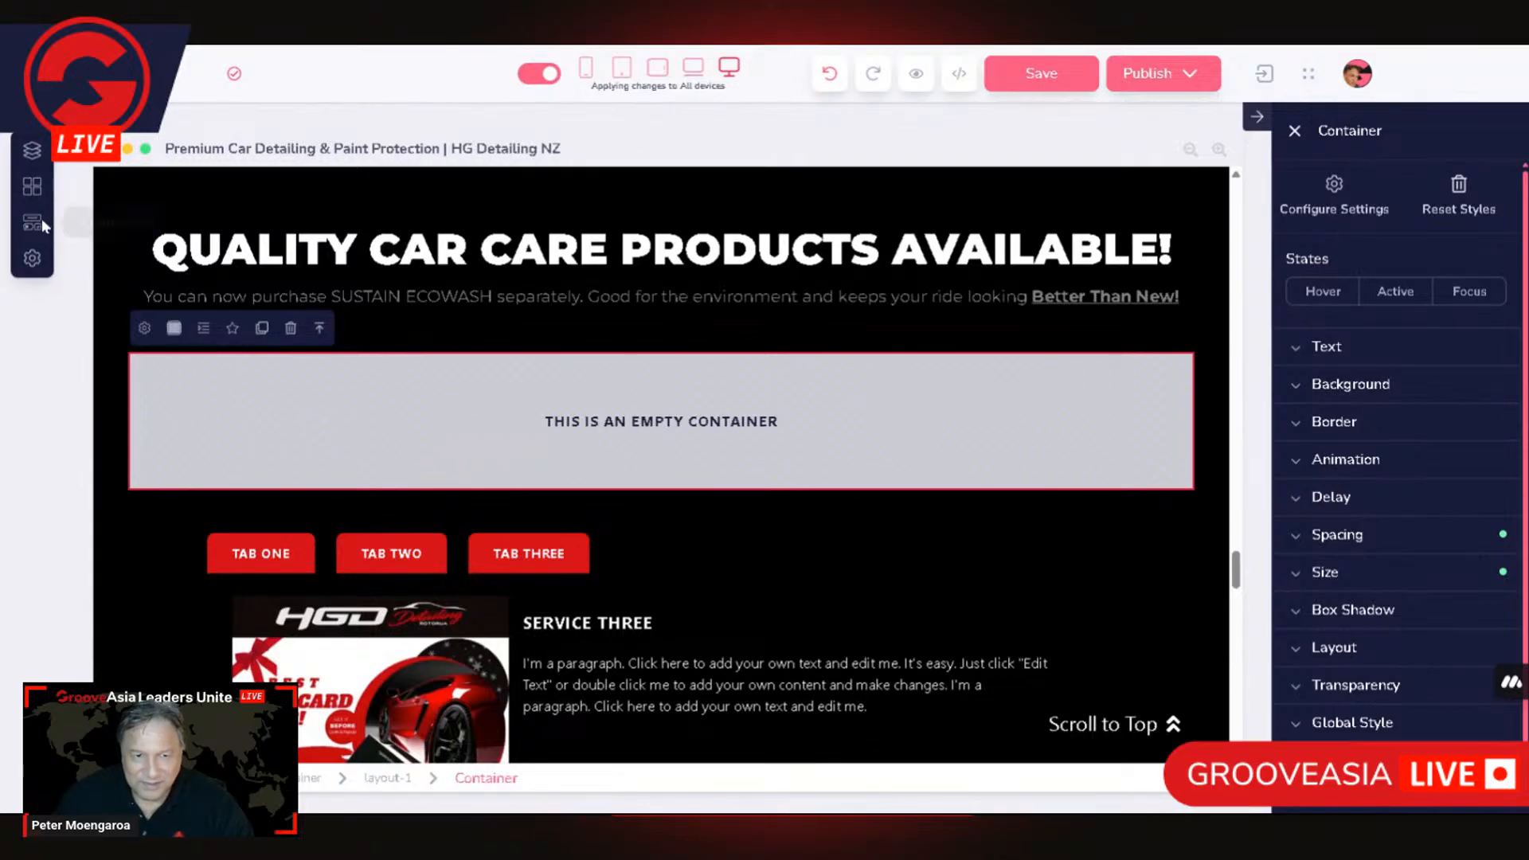
scroll(719, 442, down, 1)
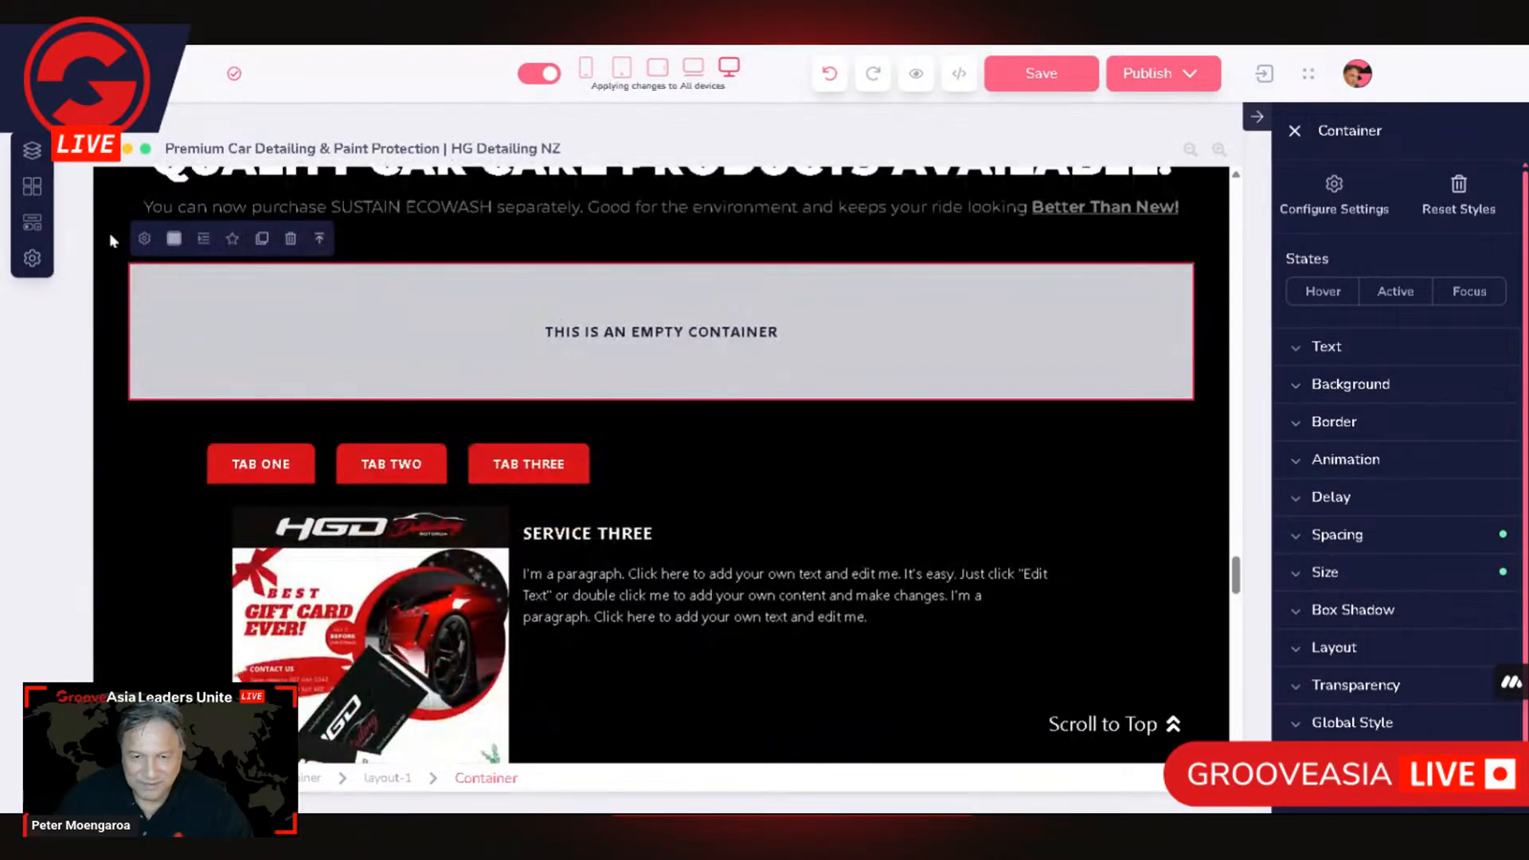
click(31, 225)
scroll(587, 470, down, 10)
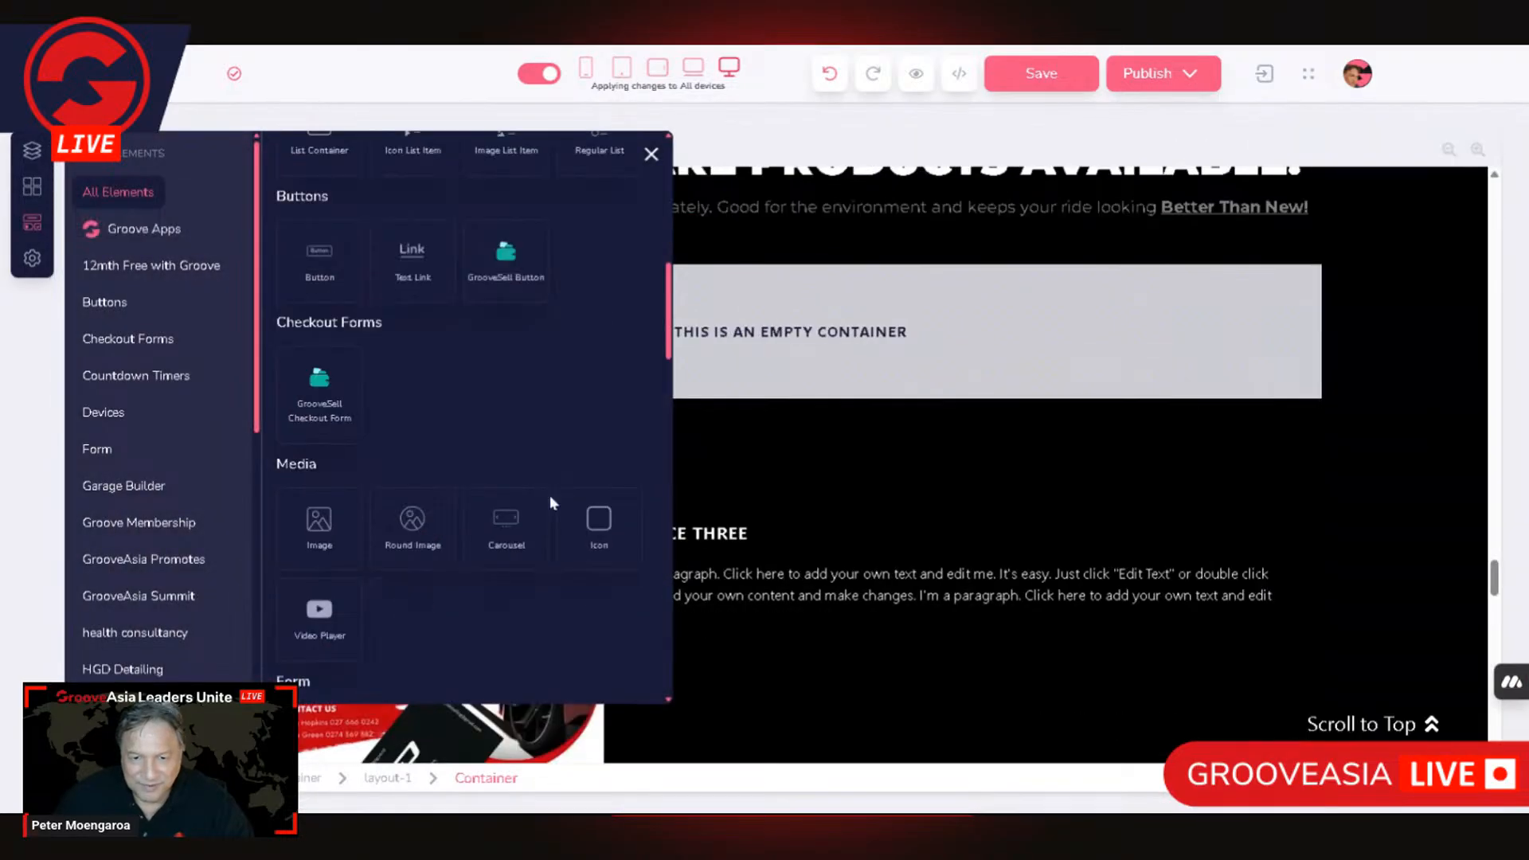
scroll(547, 503, down, 7)
scroll(547, 504, up, 5)
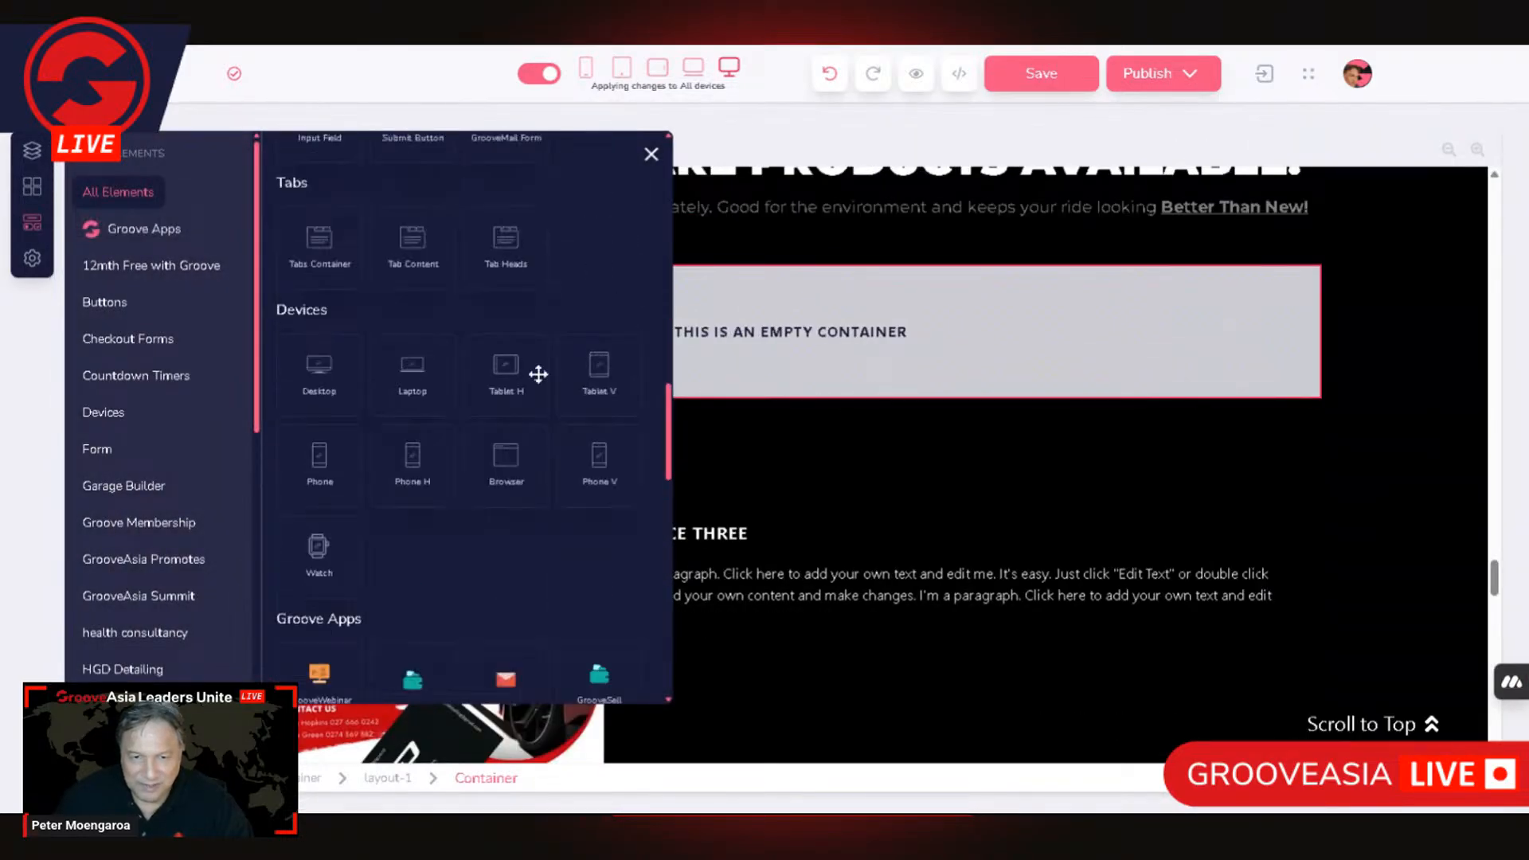
scroll(565, 483, down, 8)
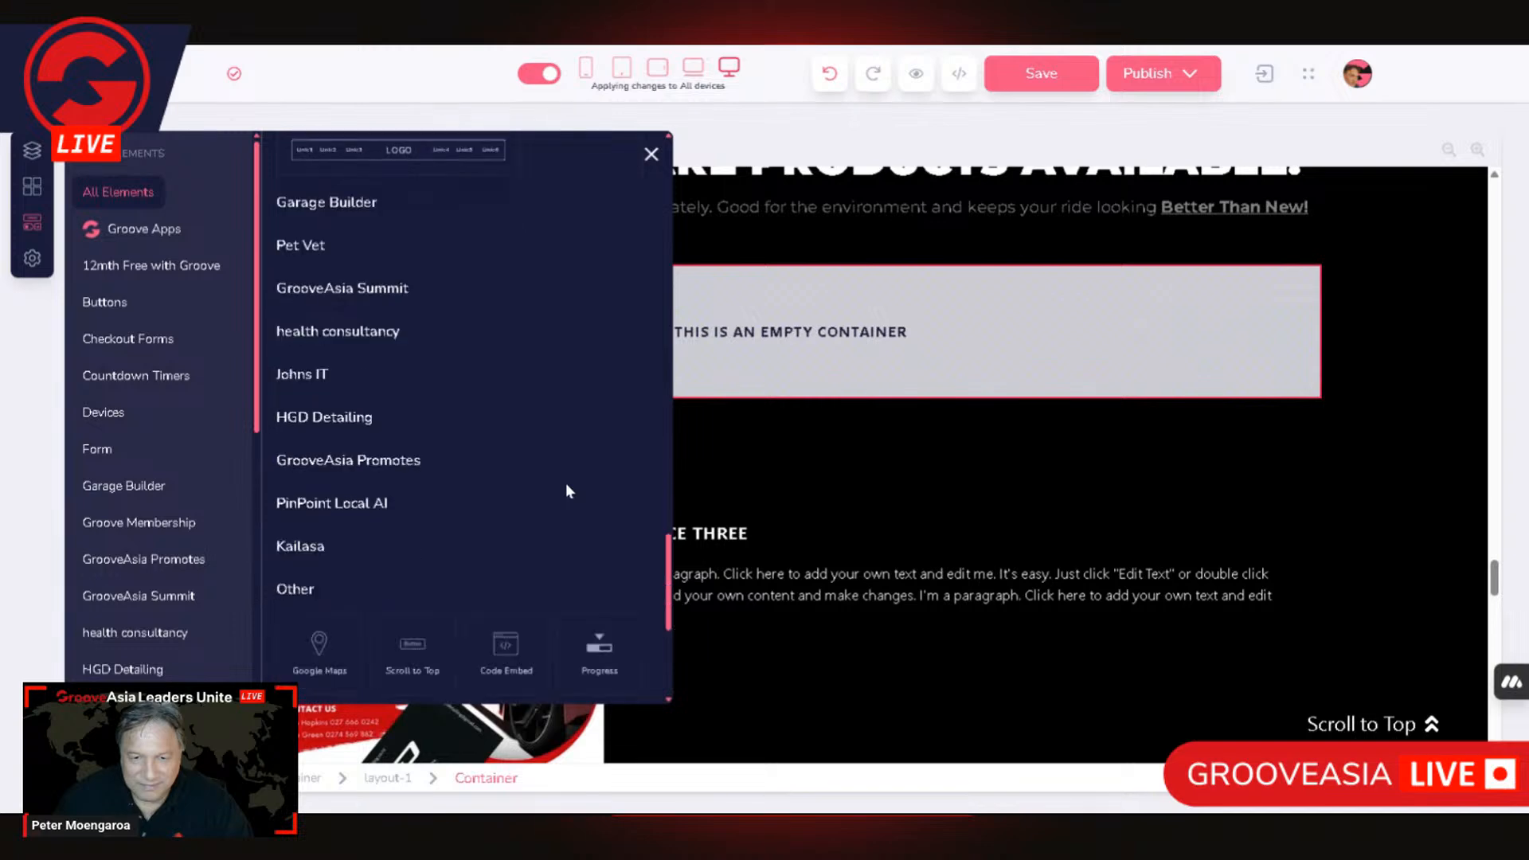
scroll(561, 469, up, 9)
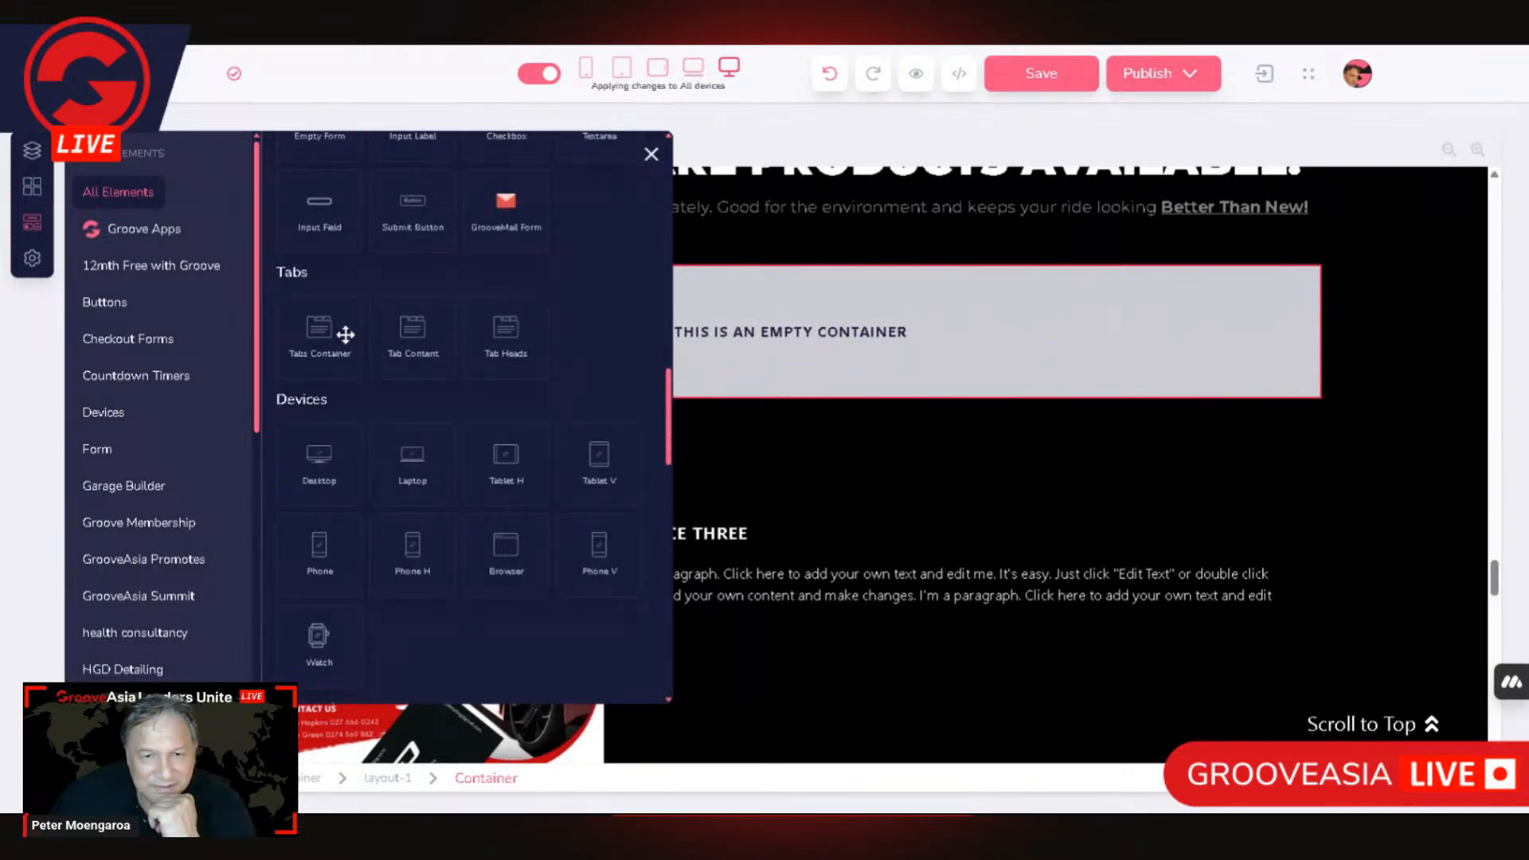
drag(323, 335, 836, 351)
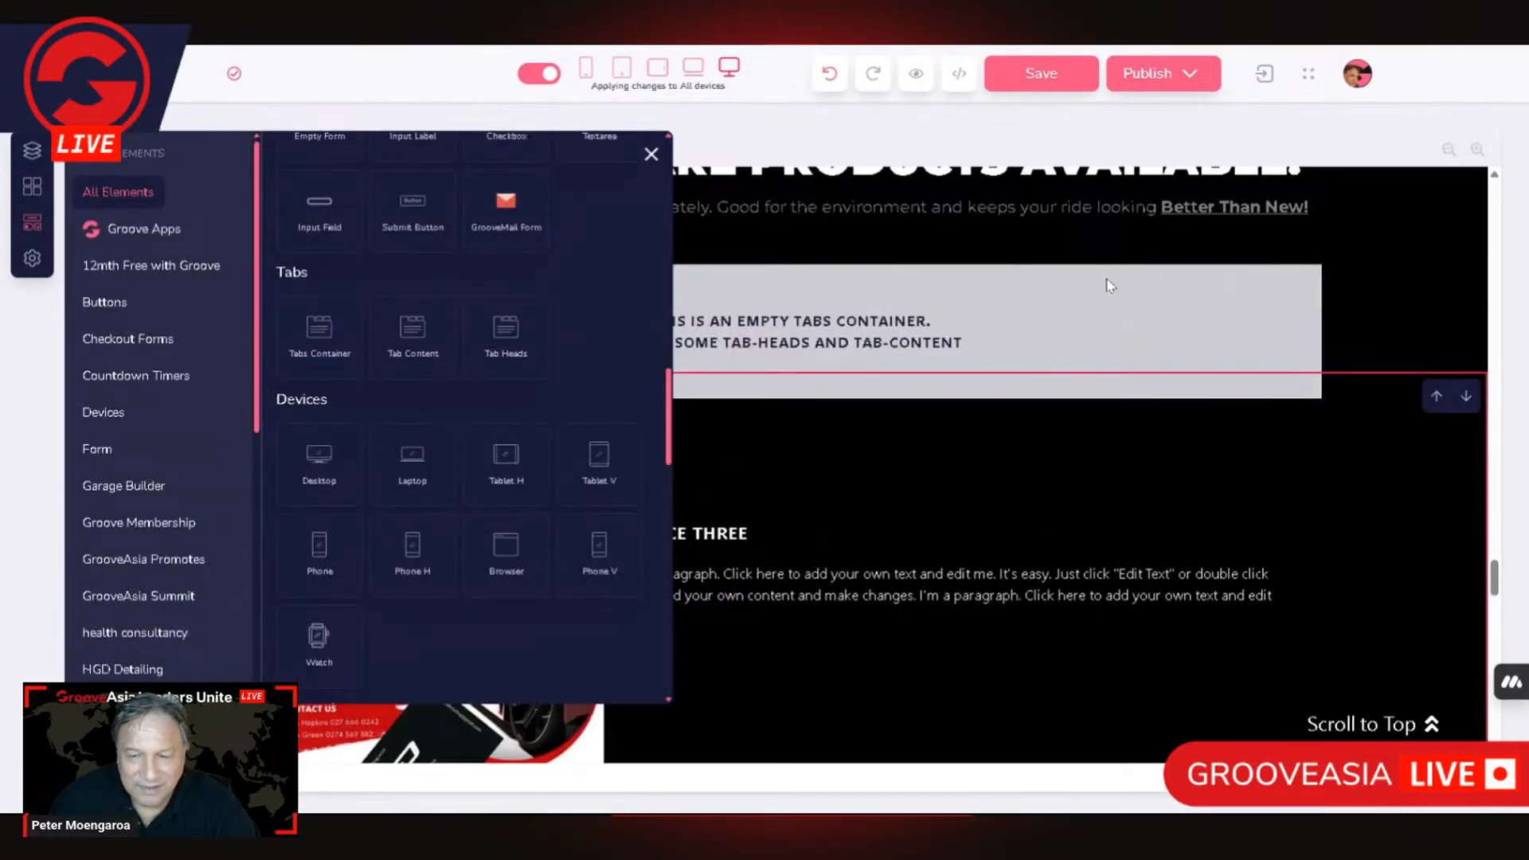
Step: Check the new tabs container and the settings of its parent container
click(935, 285)
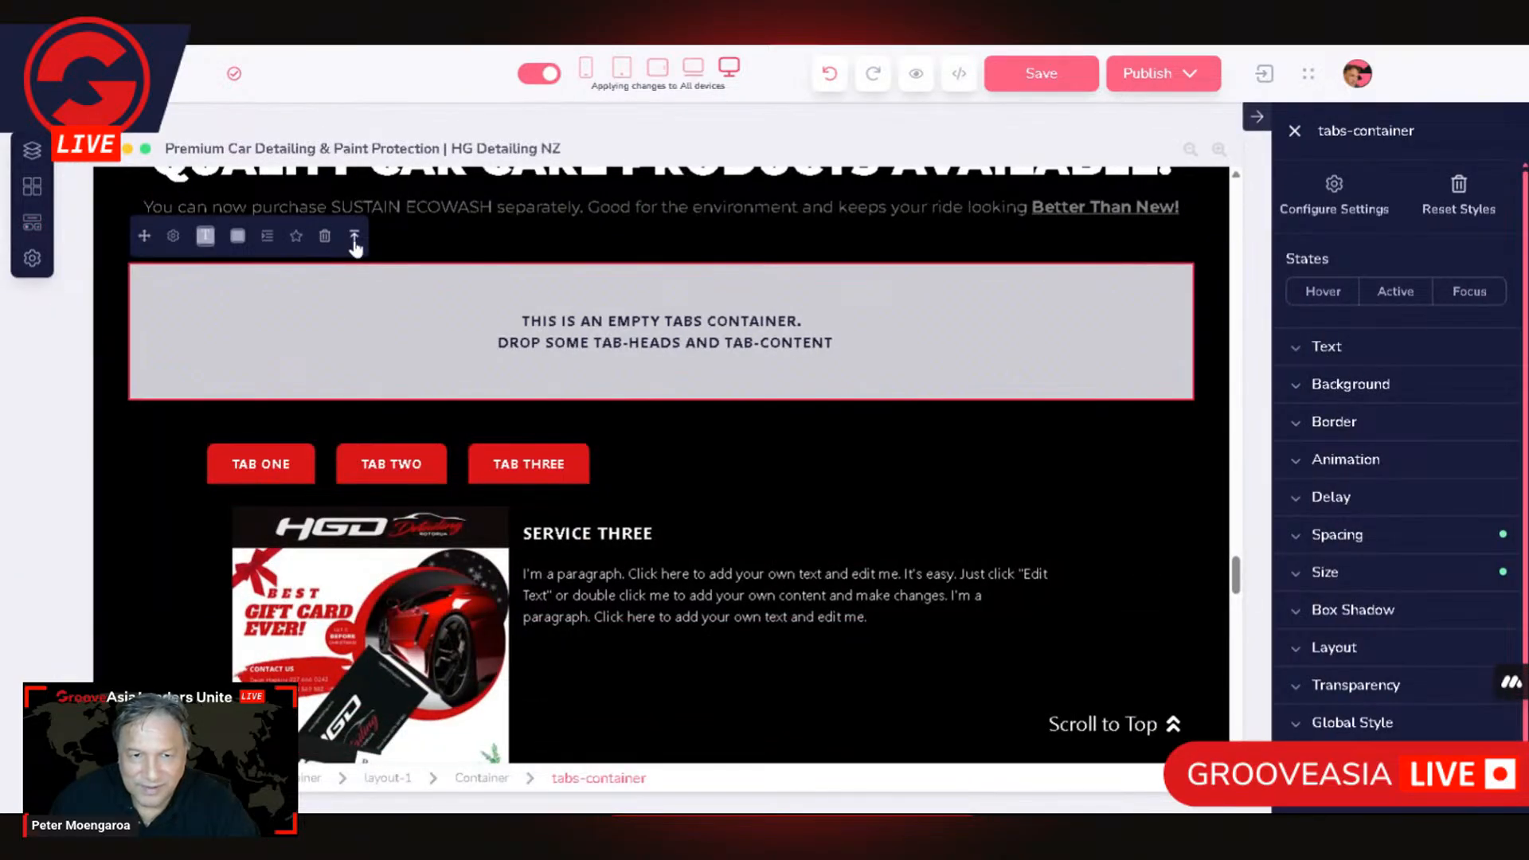
click(354, 239)
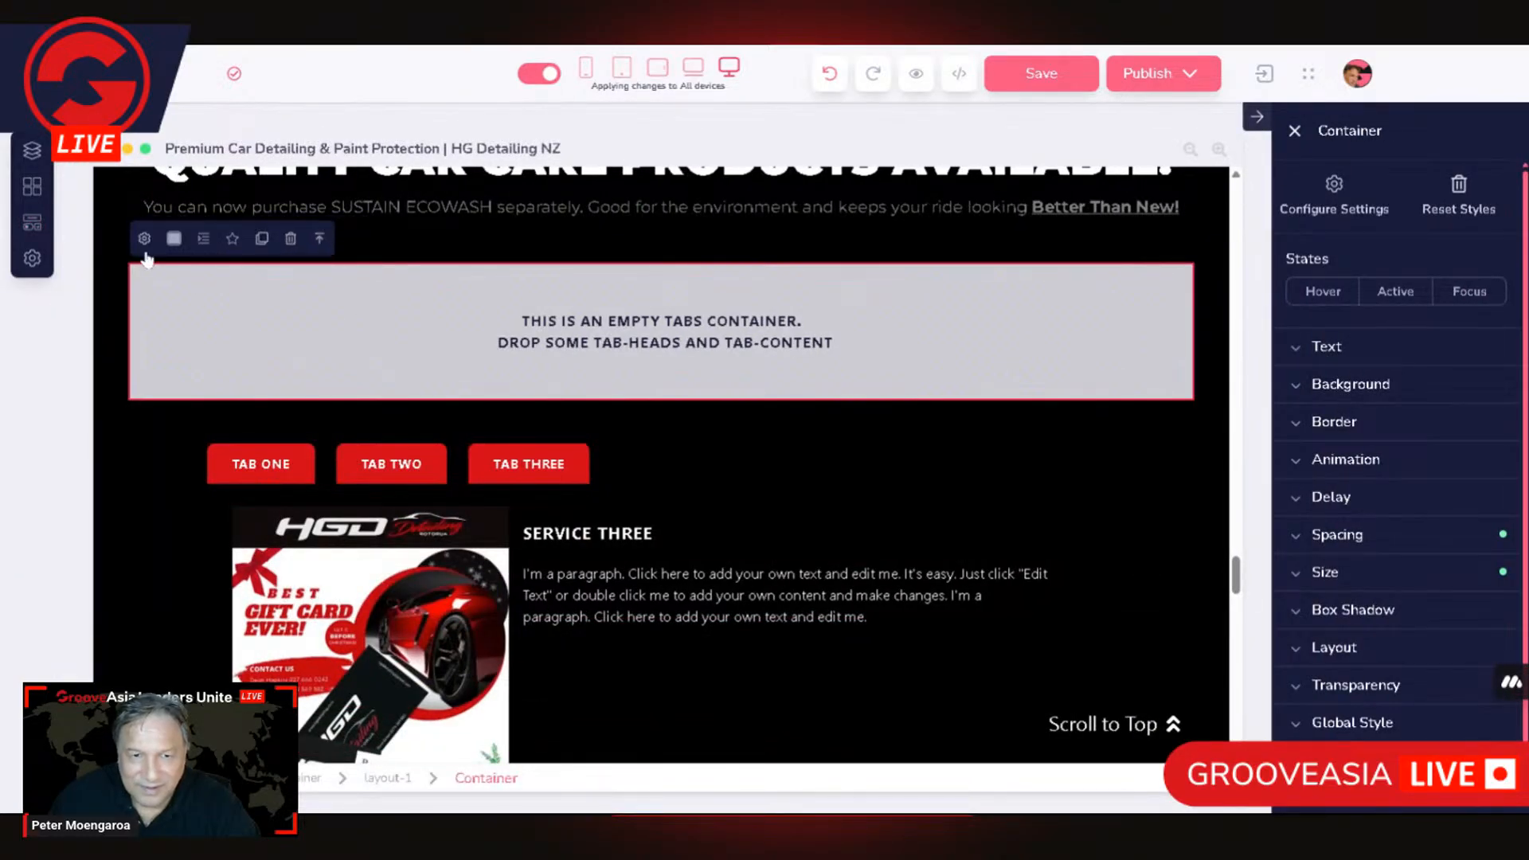
click(144, 241)
click(462, 342)
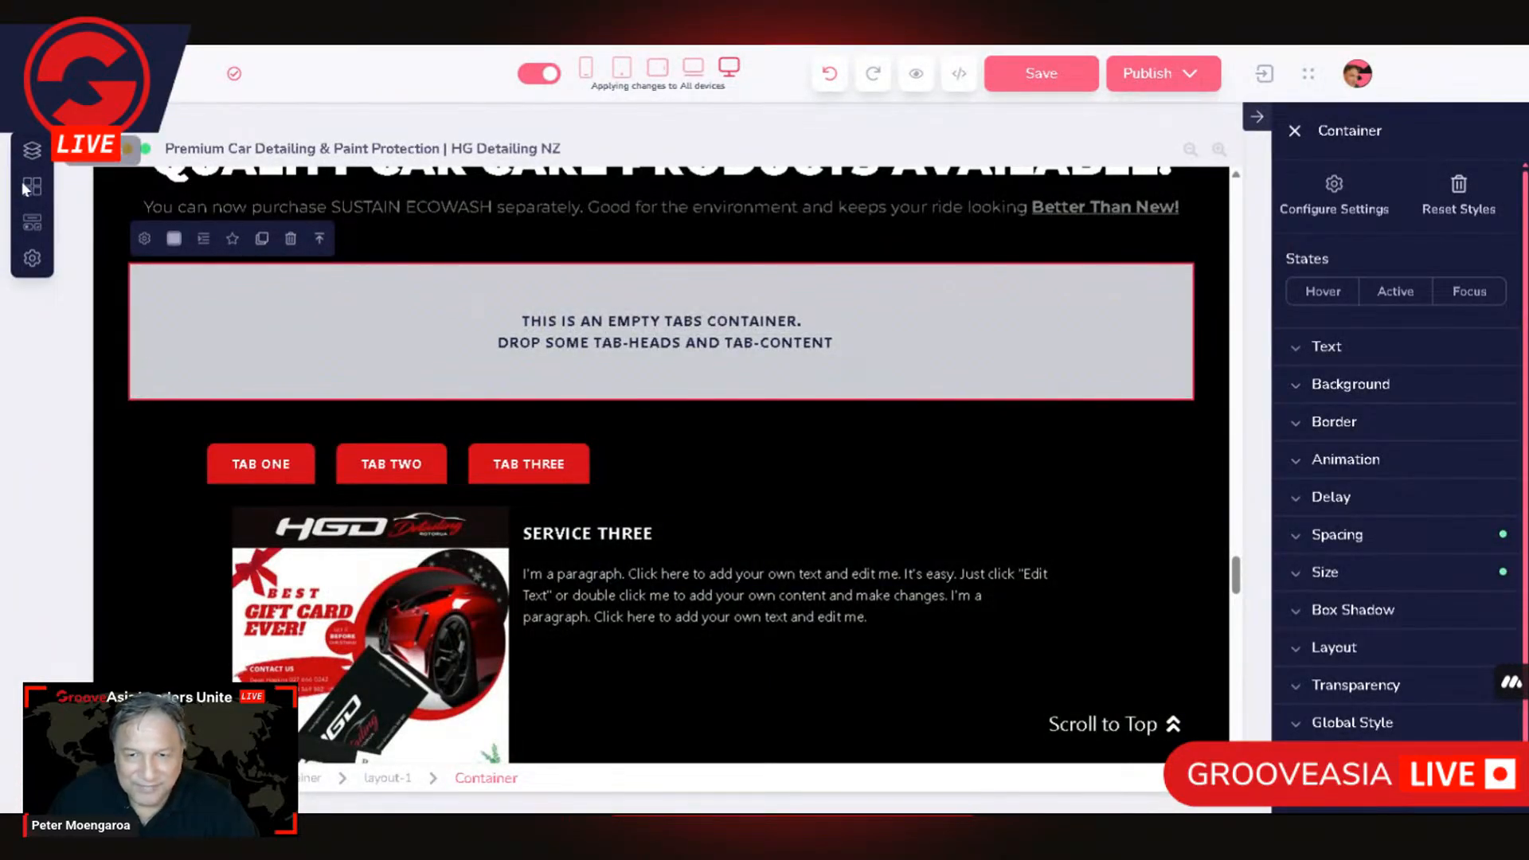
Step: Add a Tab Content element inside the empty tabs container
click(32, 221)
scroll(481, 448, down, 10)
scroll(536, 422, down, 6)
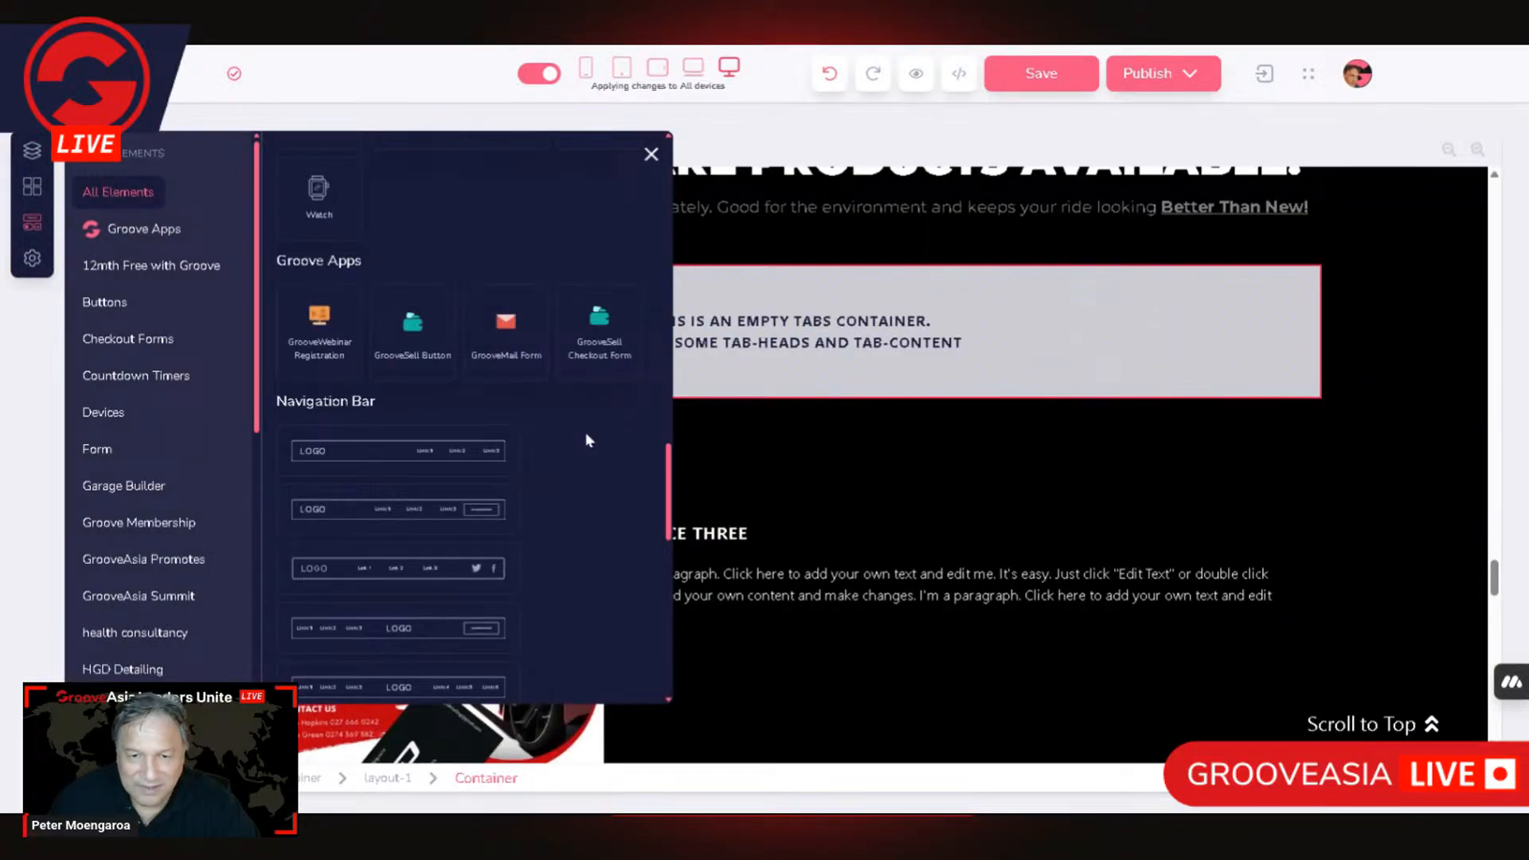
scroll(589, 437, up, 5)
scroll(615, 521, up, 2)
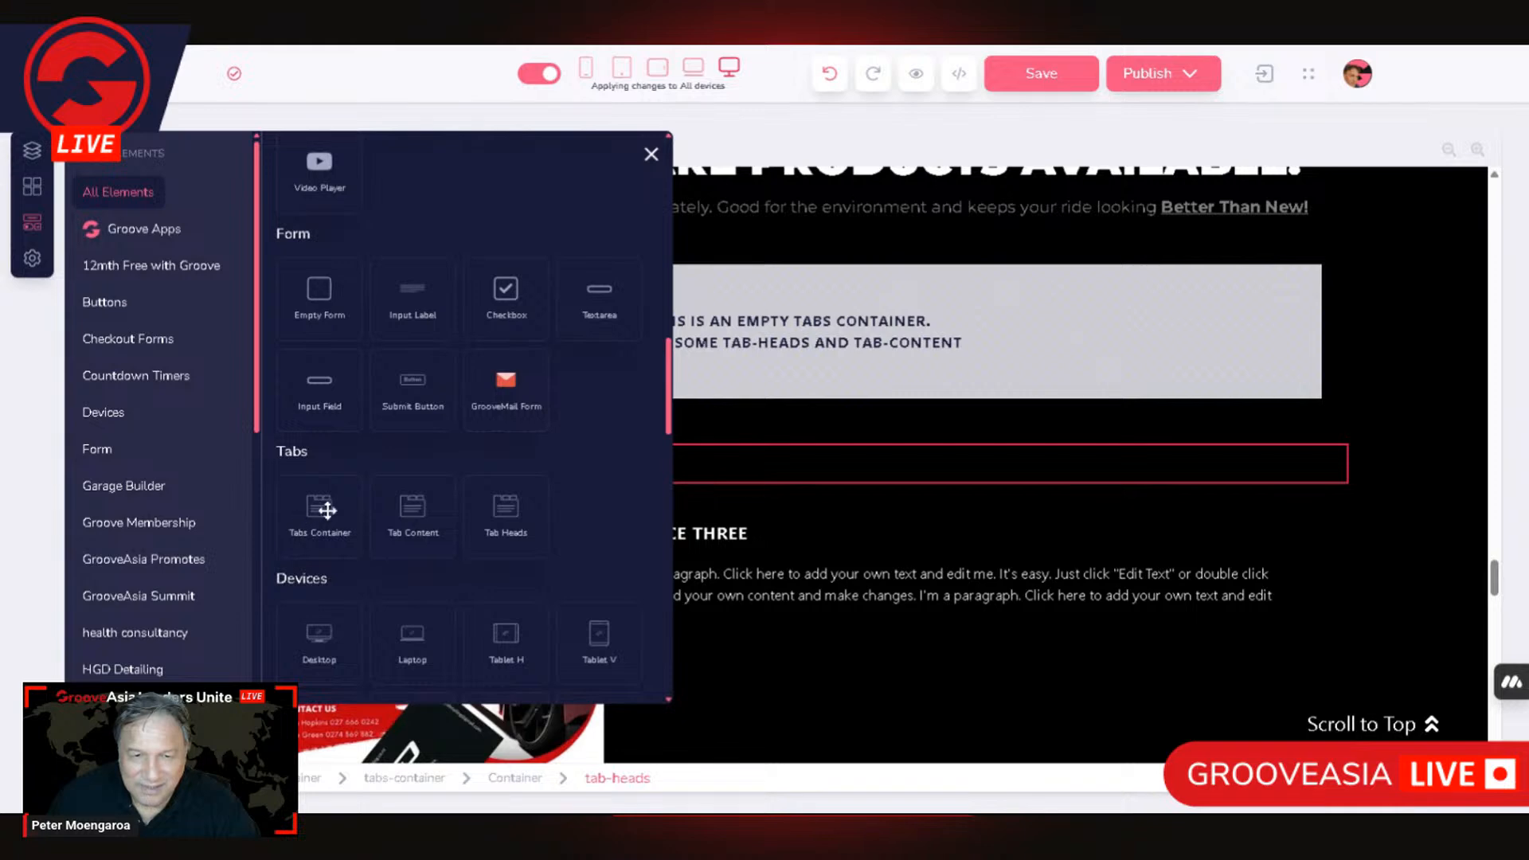
drag(408, 507, 814, 347)
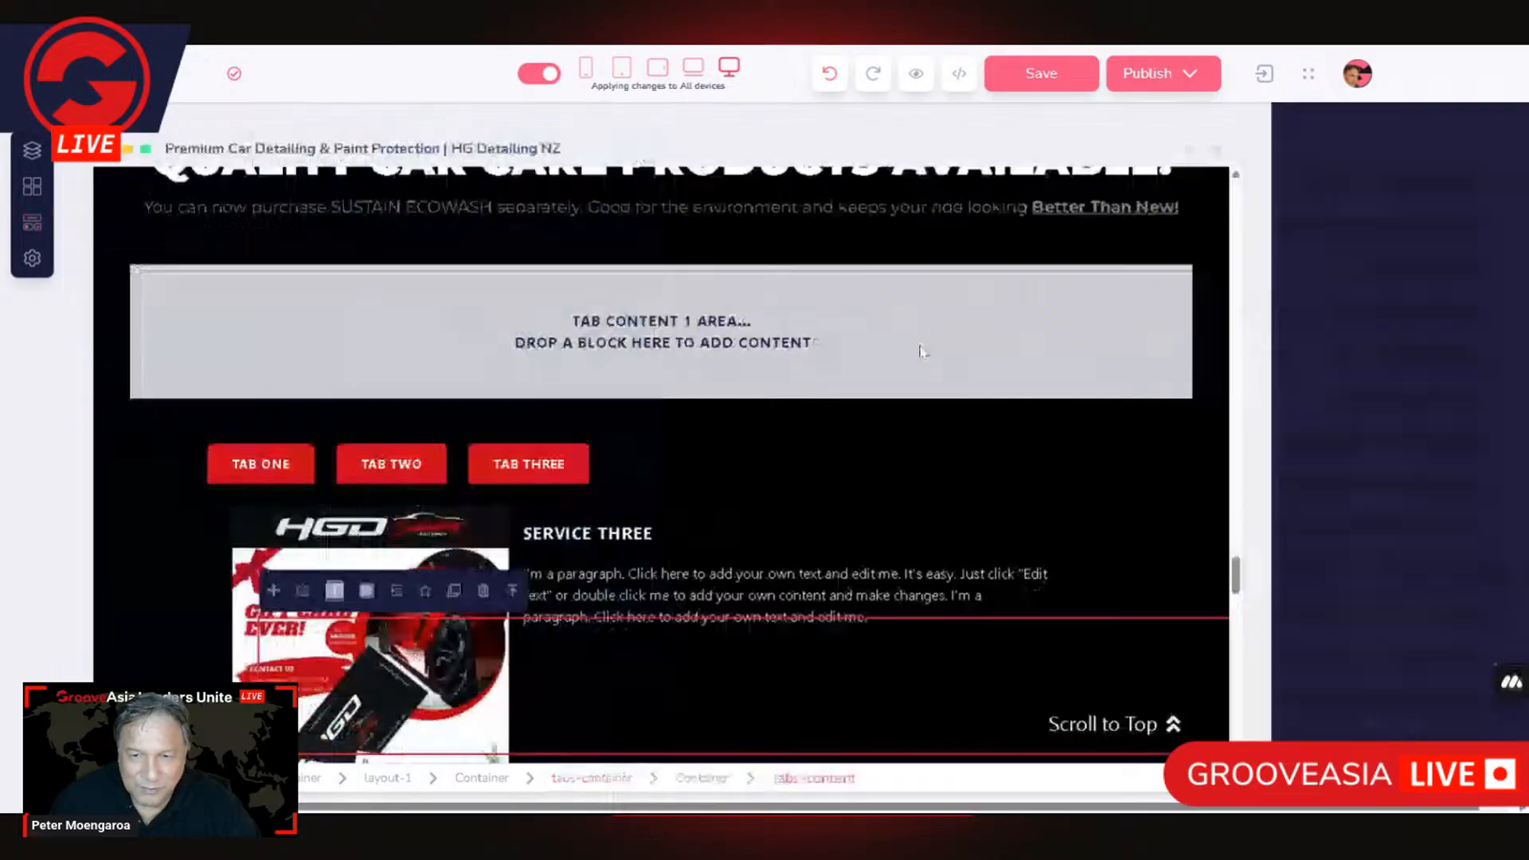
click(990, 335)
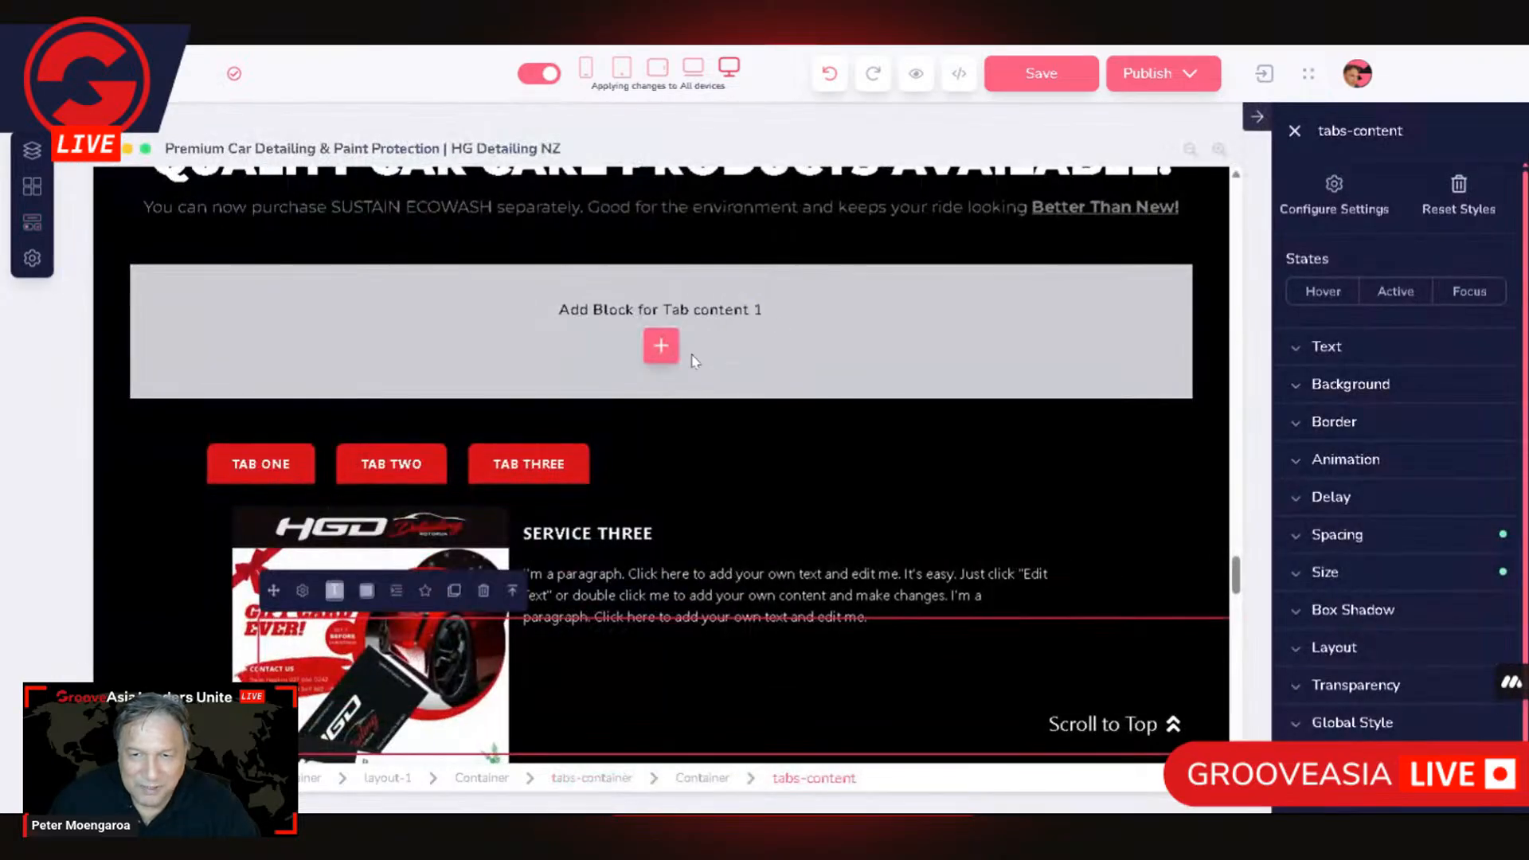
Step: Insert a two-column empty block from the Designer collection into Tab content 1
click(678, 350)
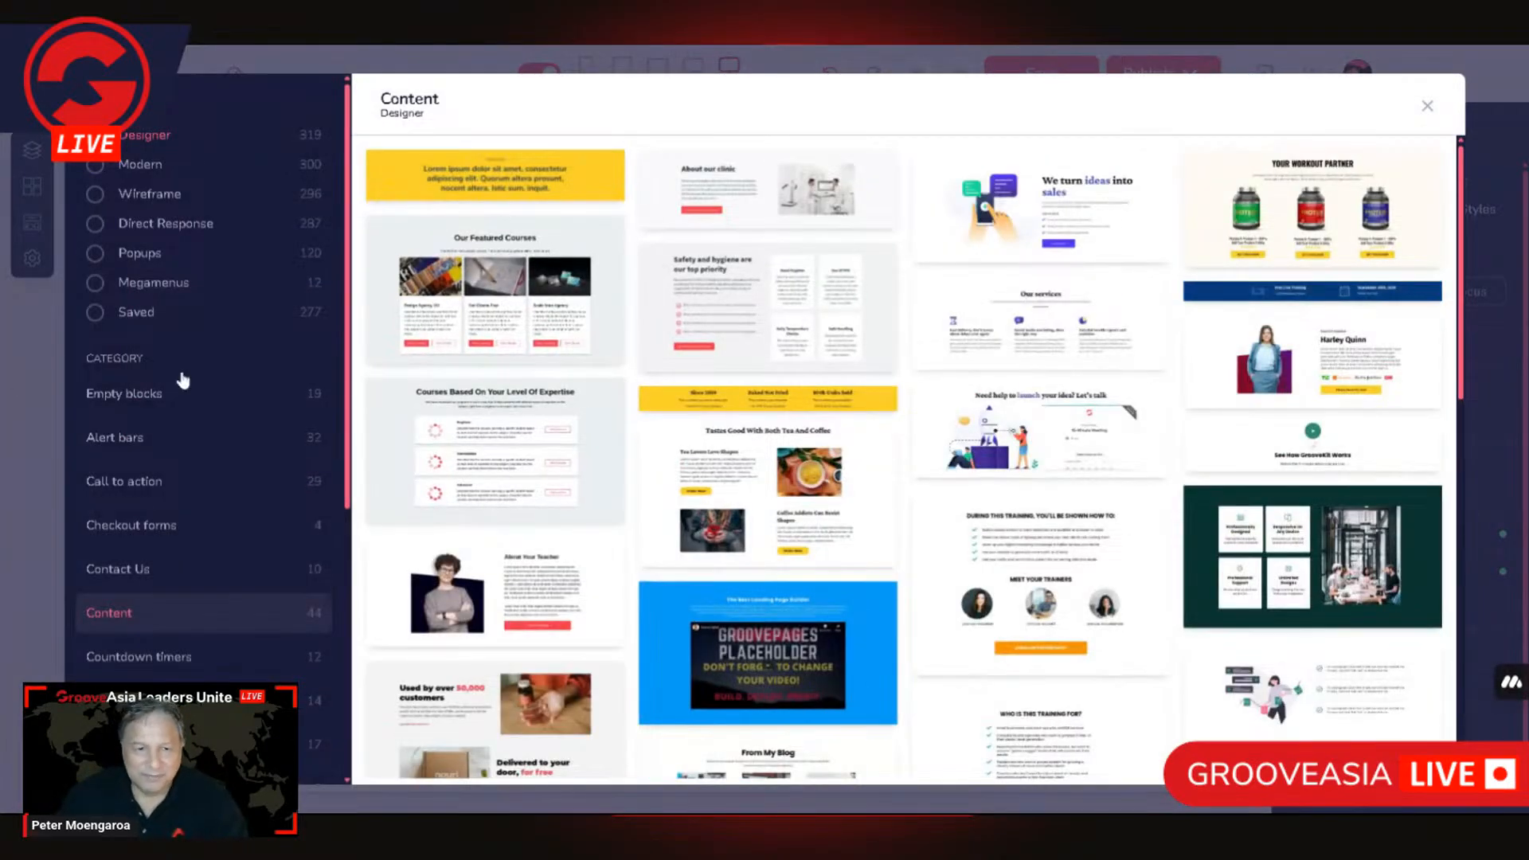
click(196, 397)
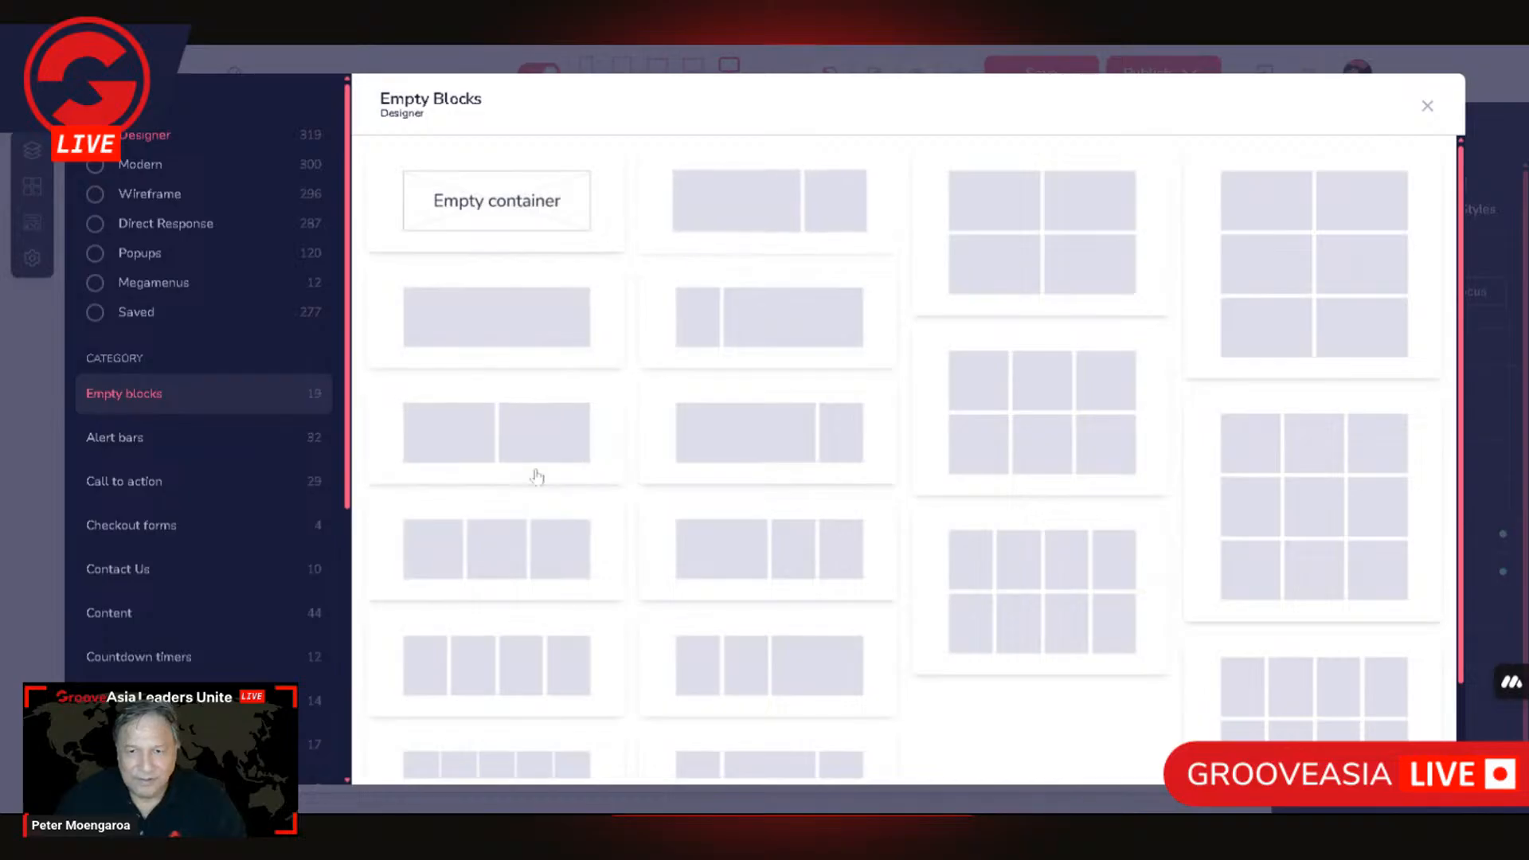
click(431, 444)
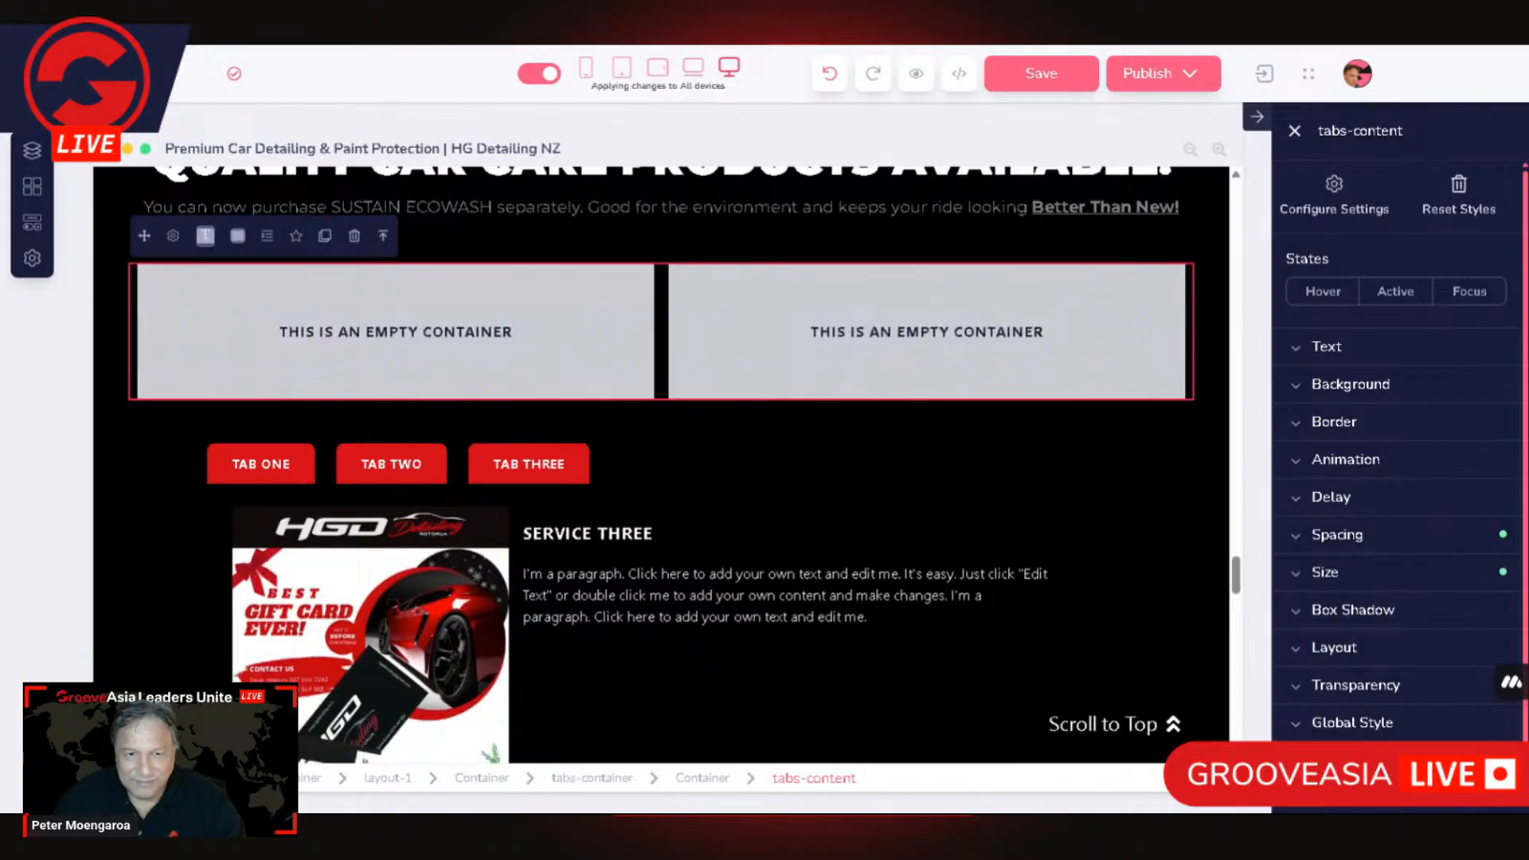
Step: Raise the number of tab contents to 4 in the tabs-content settings
click(174, 237)
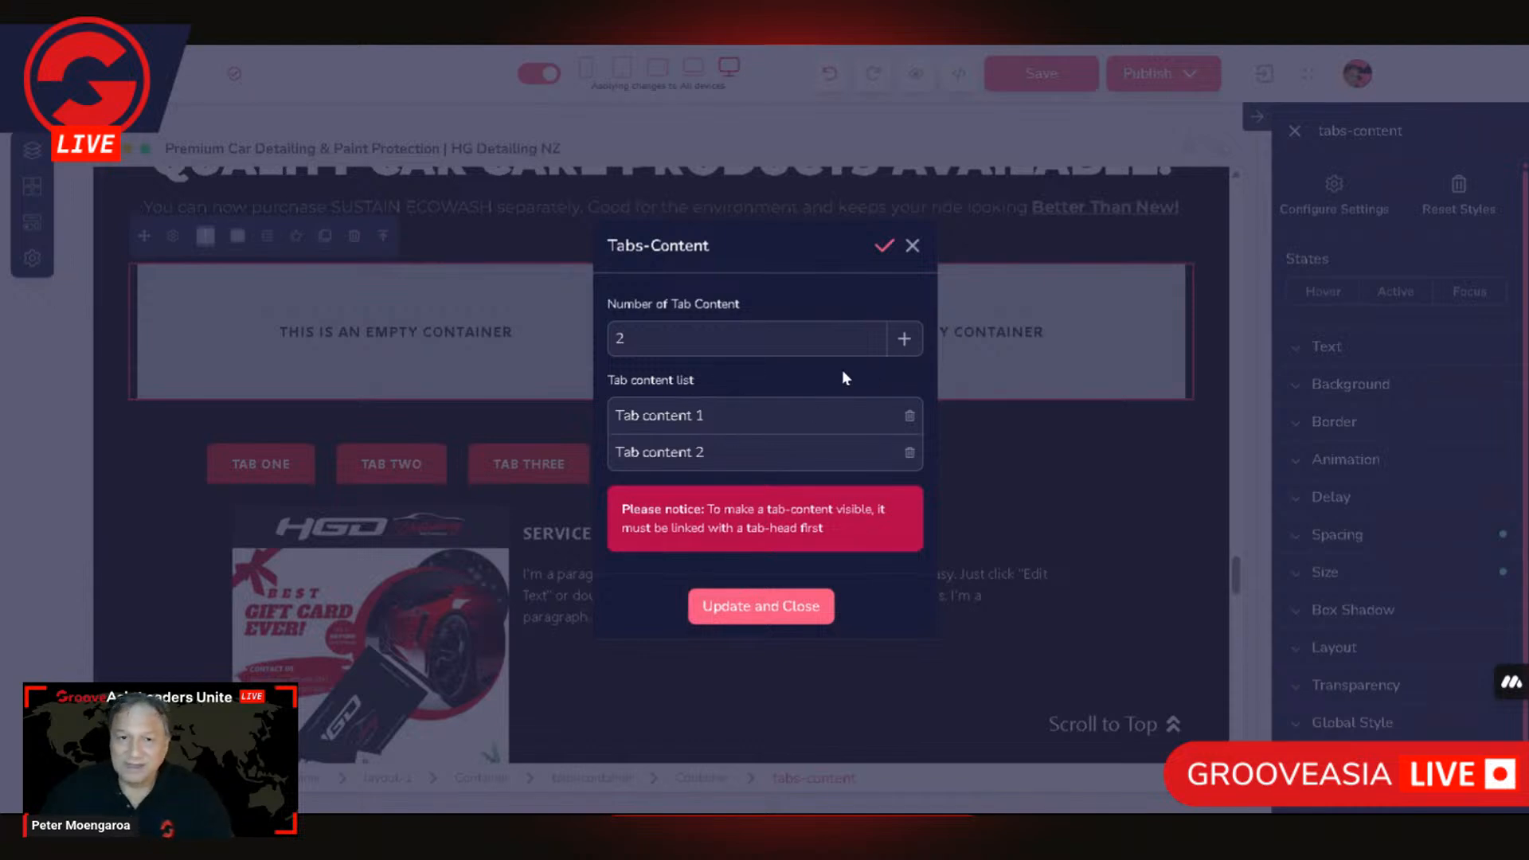
click(904, 338)
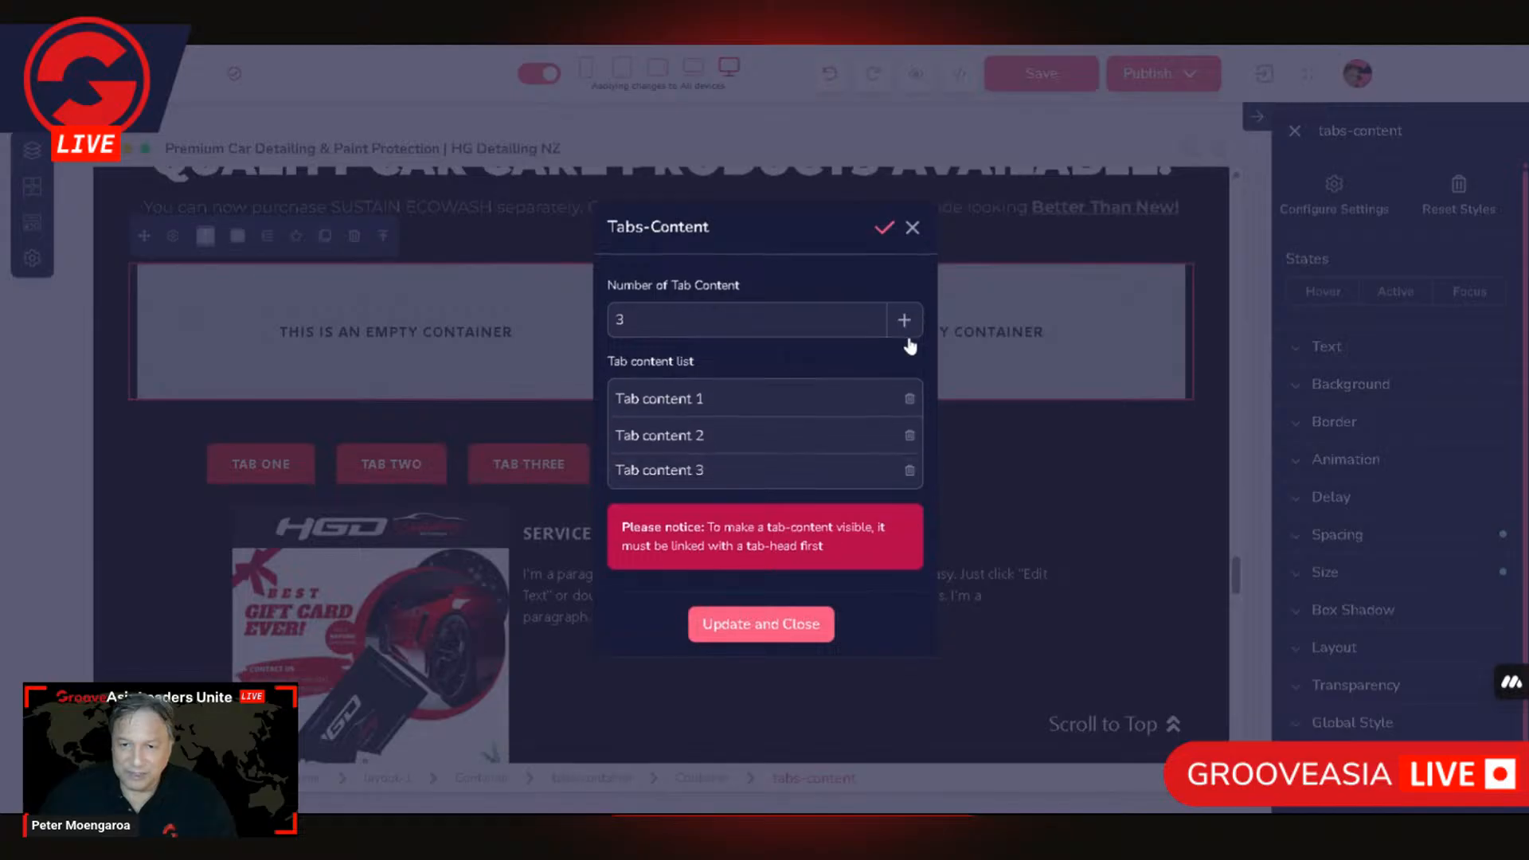
click(904, 338)
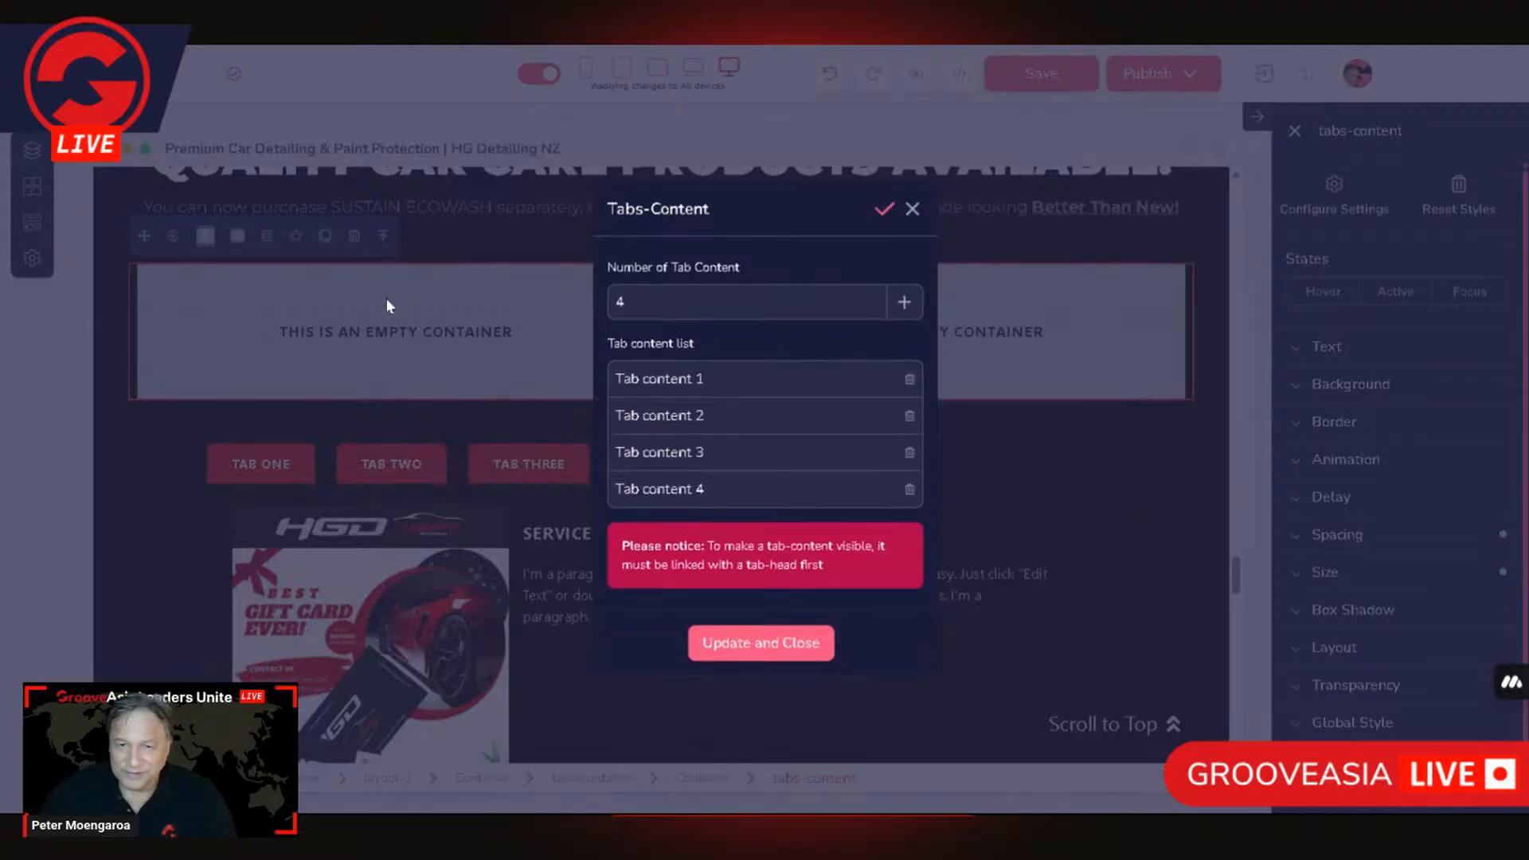
click(172, 344)
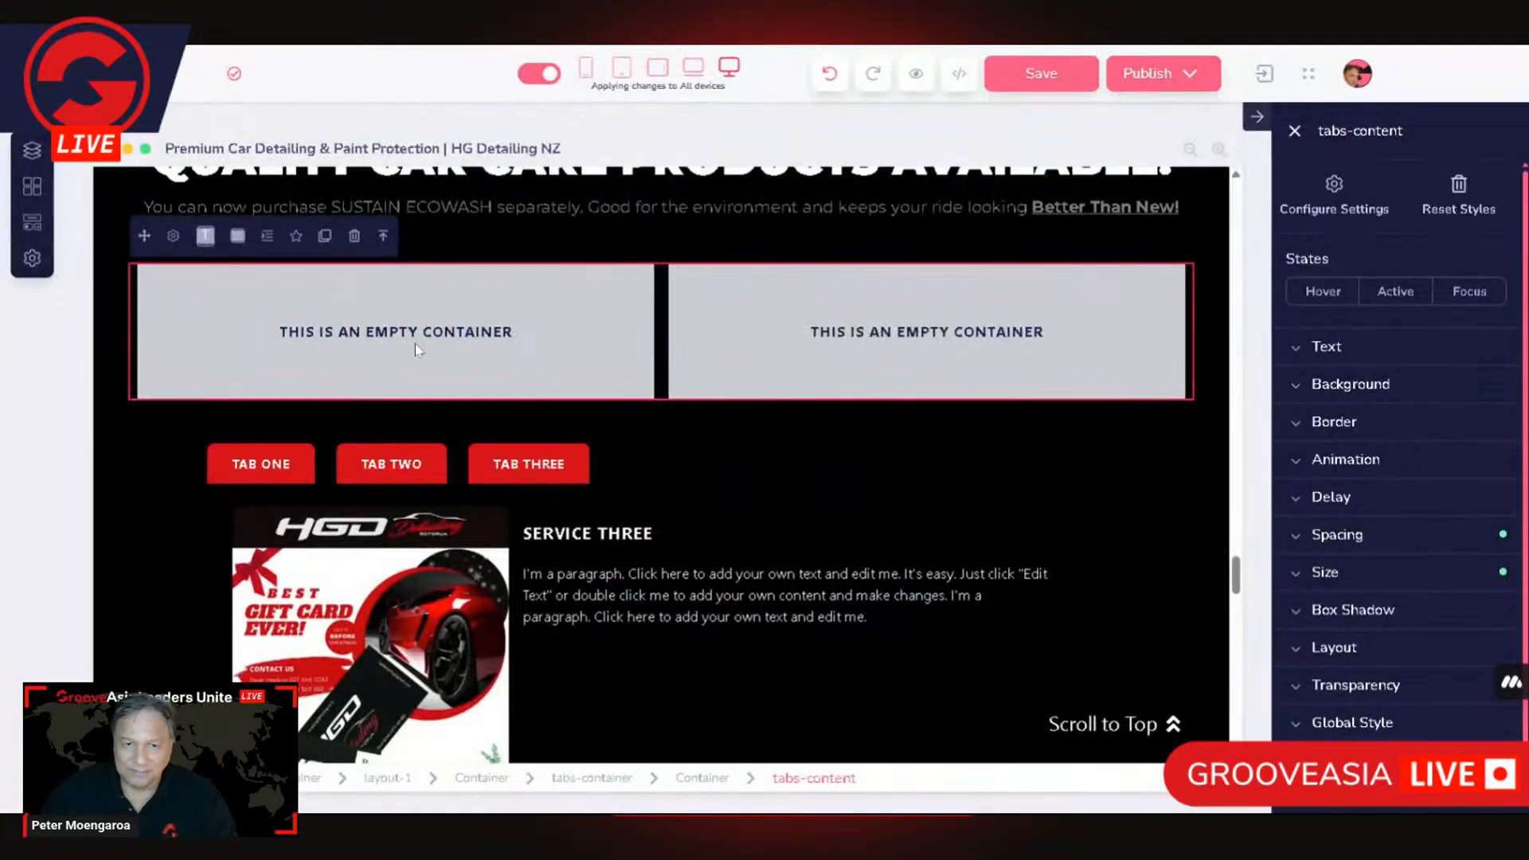
Step: Examine the left empty column and the settings of the outer layout surrounding the tab content
scroll(415, 343, up, 3)
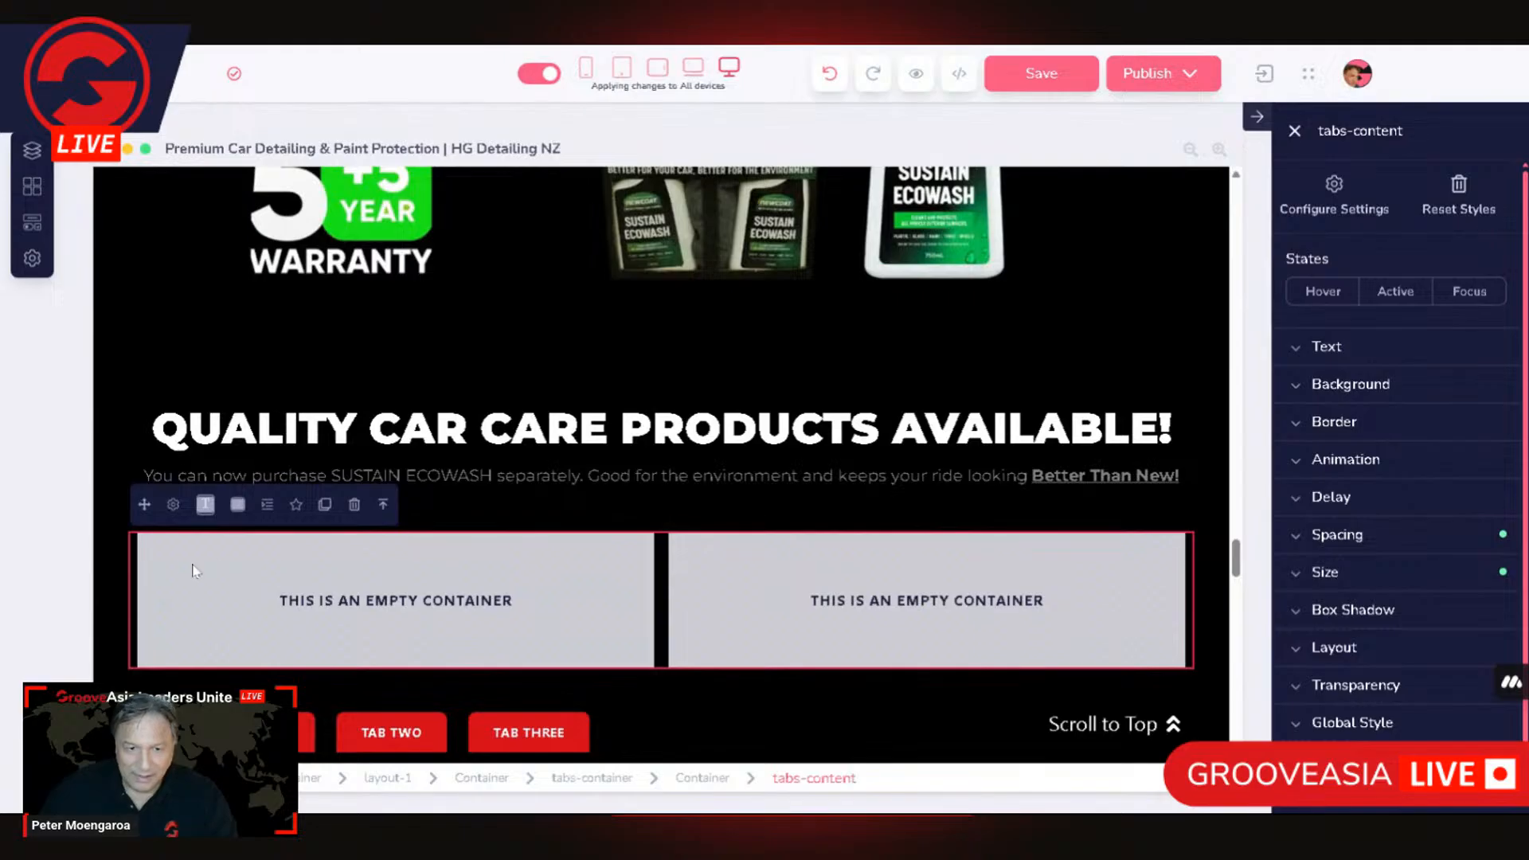
scroll(514, 567, down, 2)
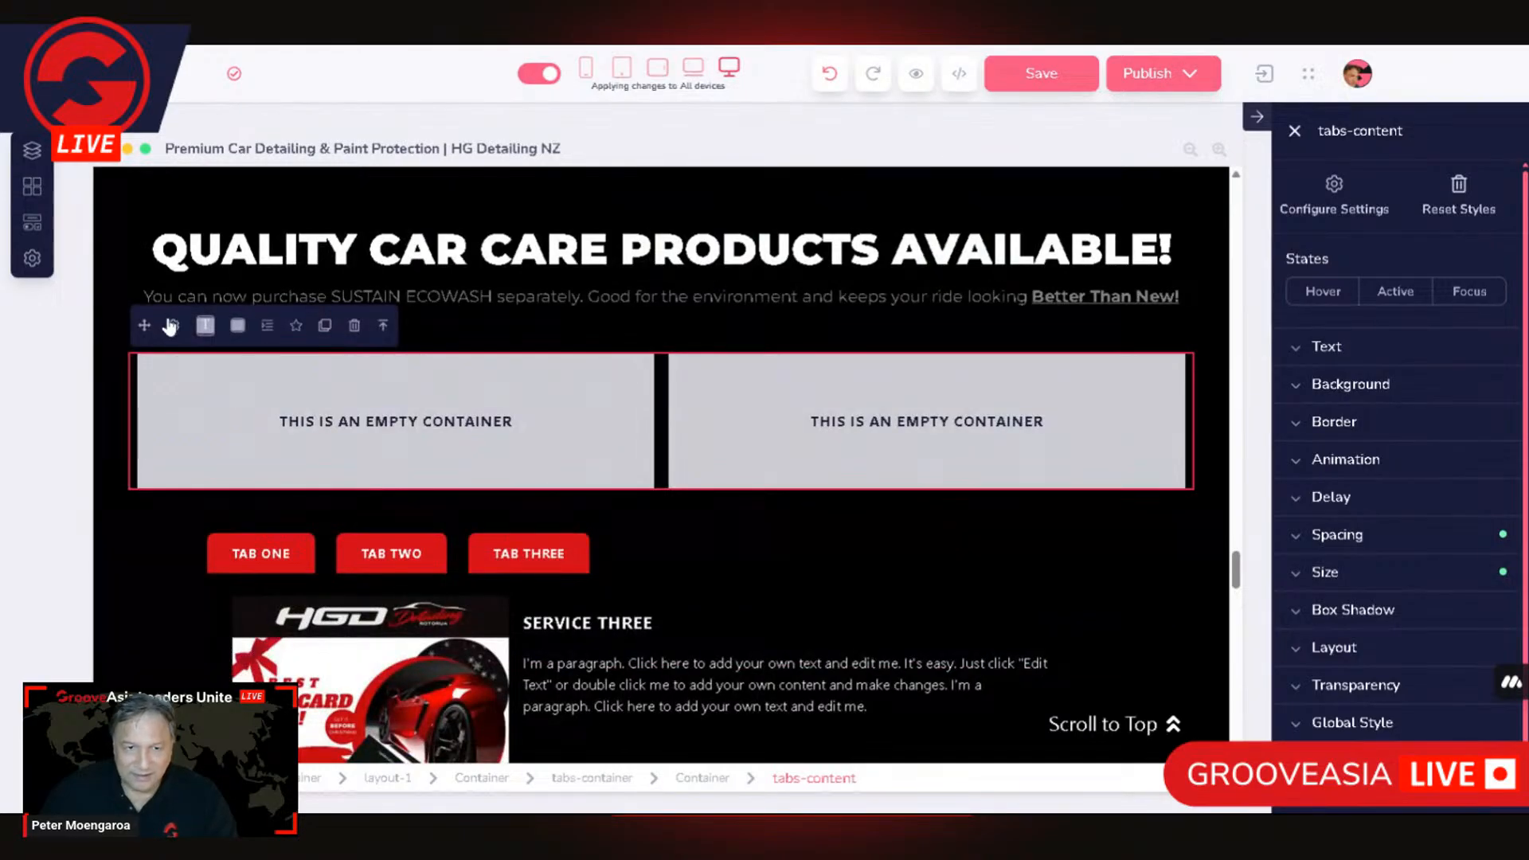
click(144, 357)
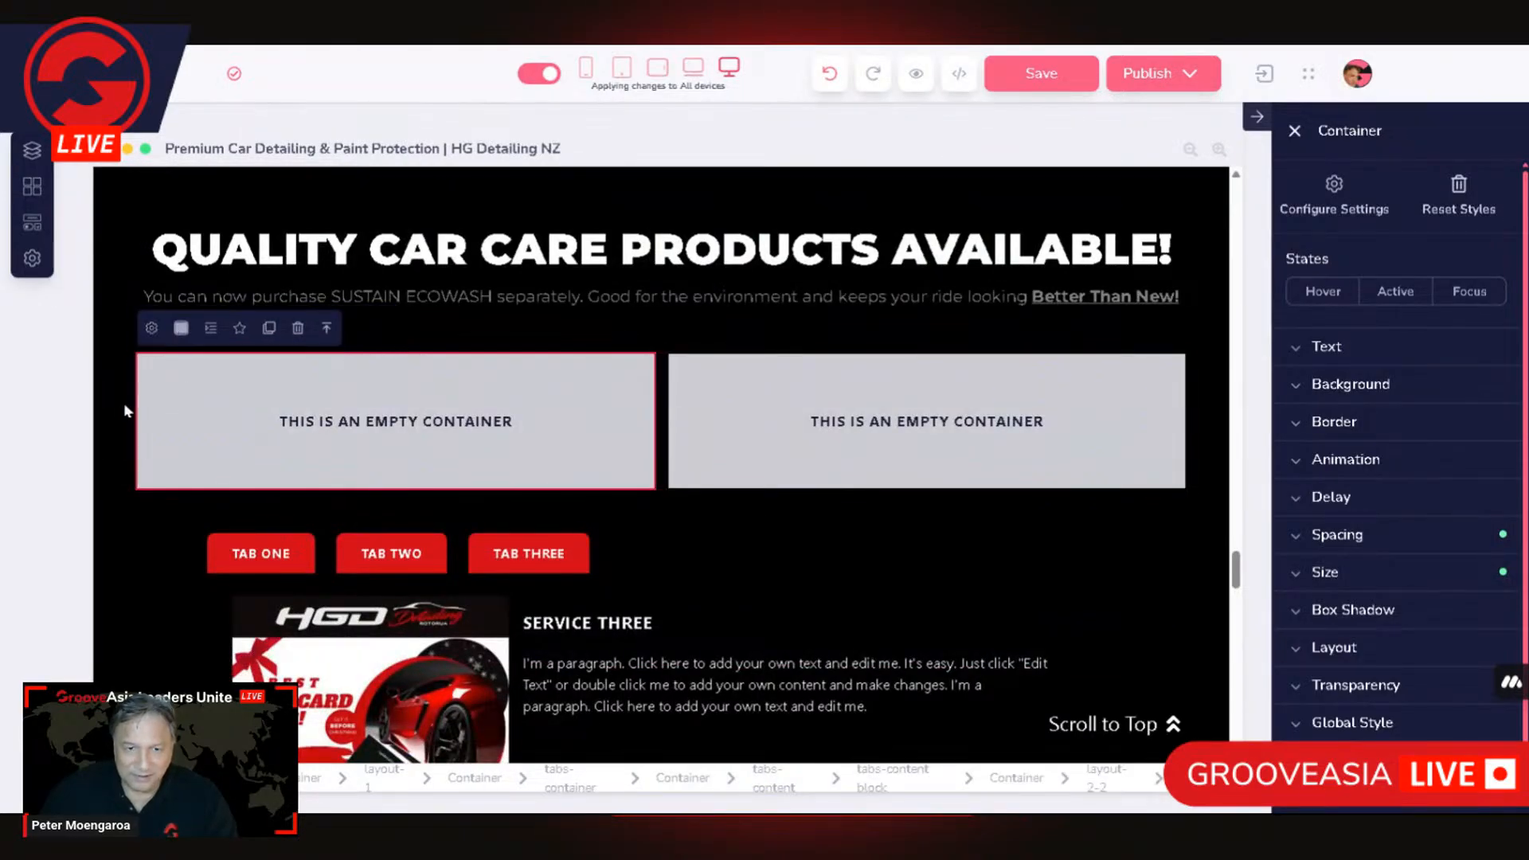
click(157, 379)
click(166, 326)
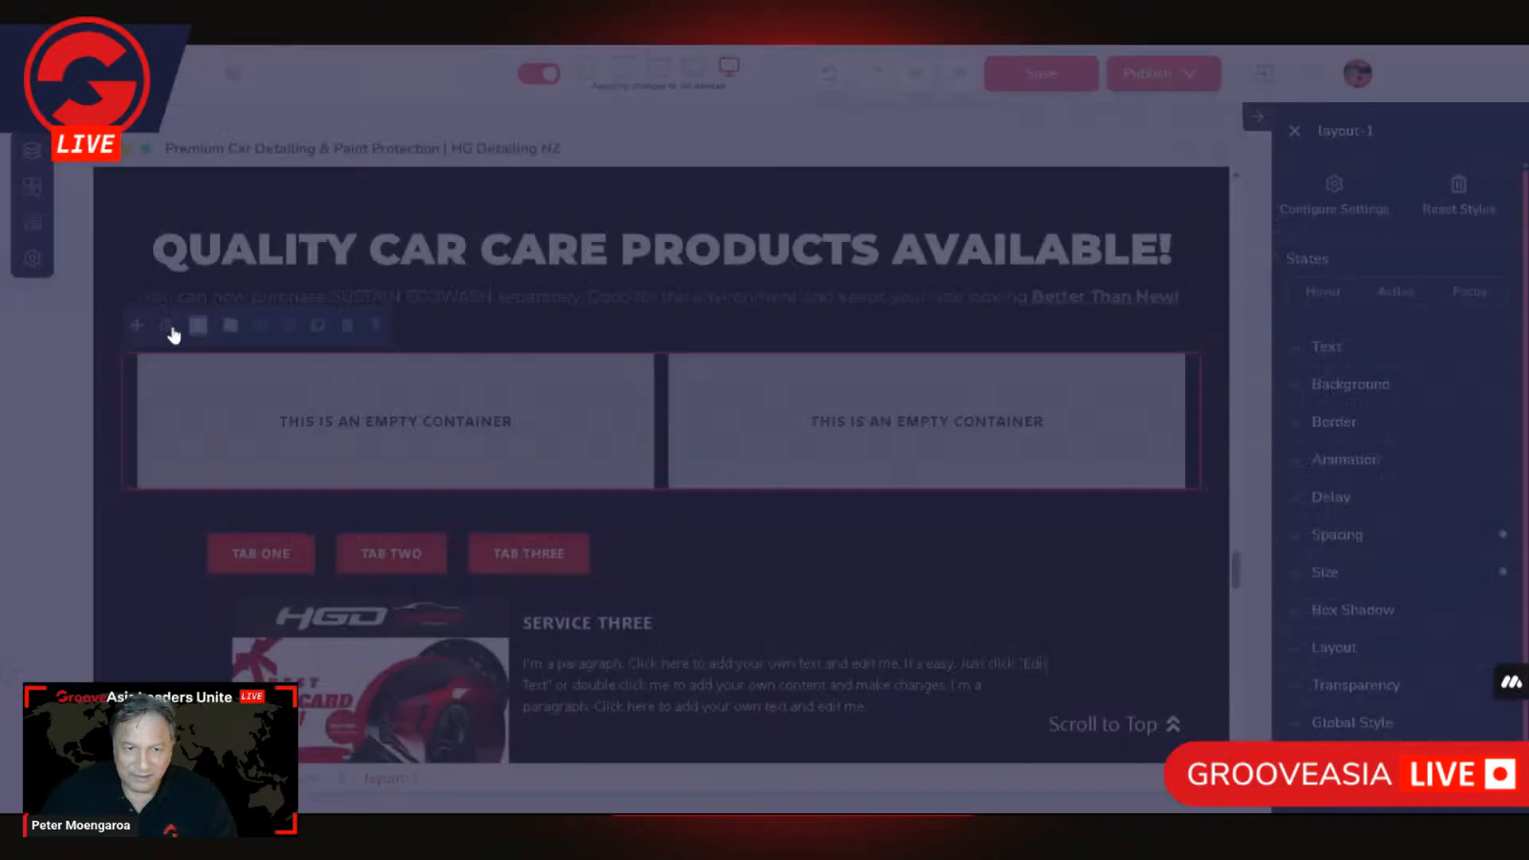
click(762, 452)
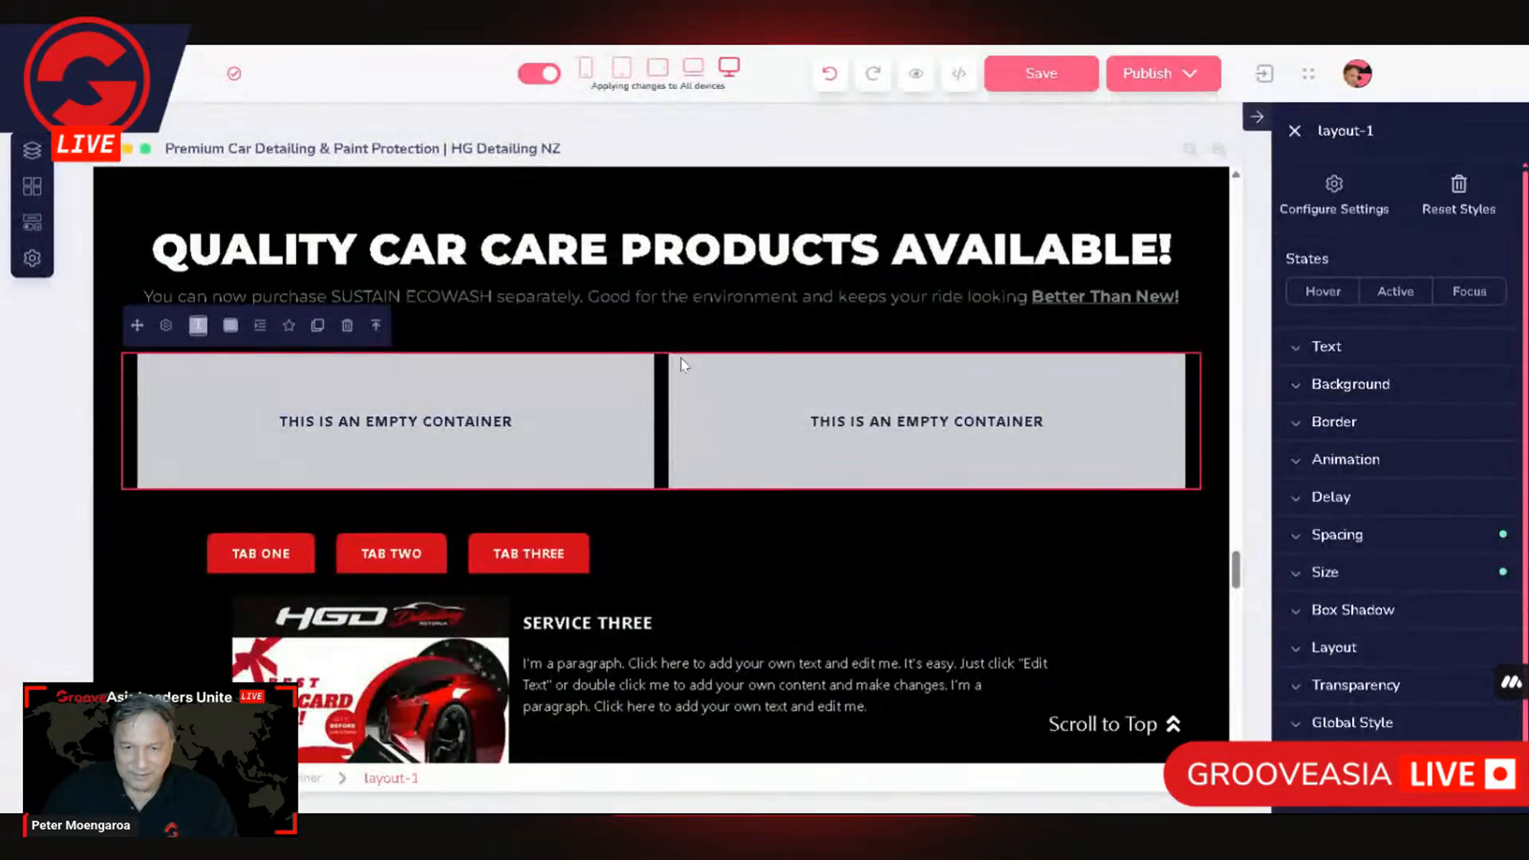
Step: Check the default active tab options in the settings of the tabs container around the two empty columns
click(561, 463)
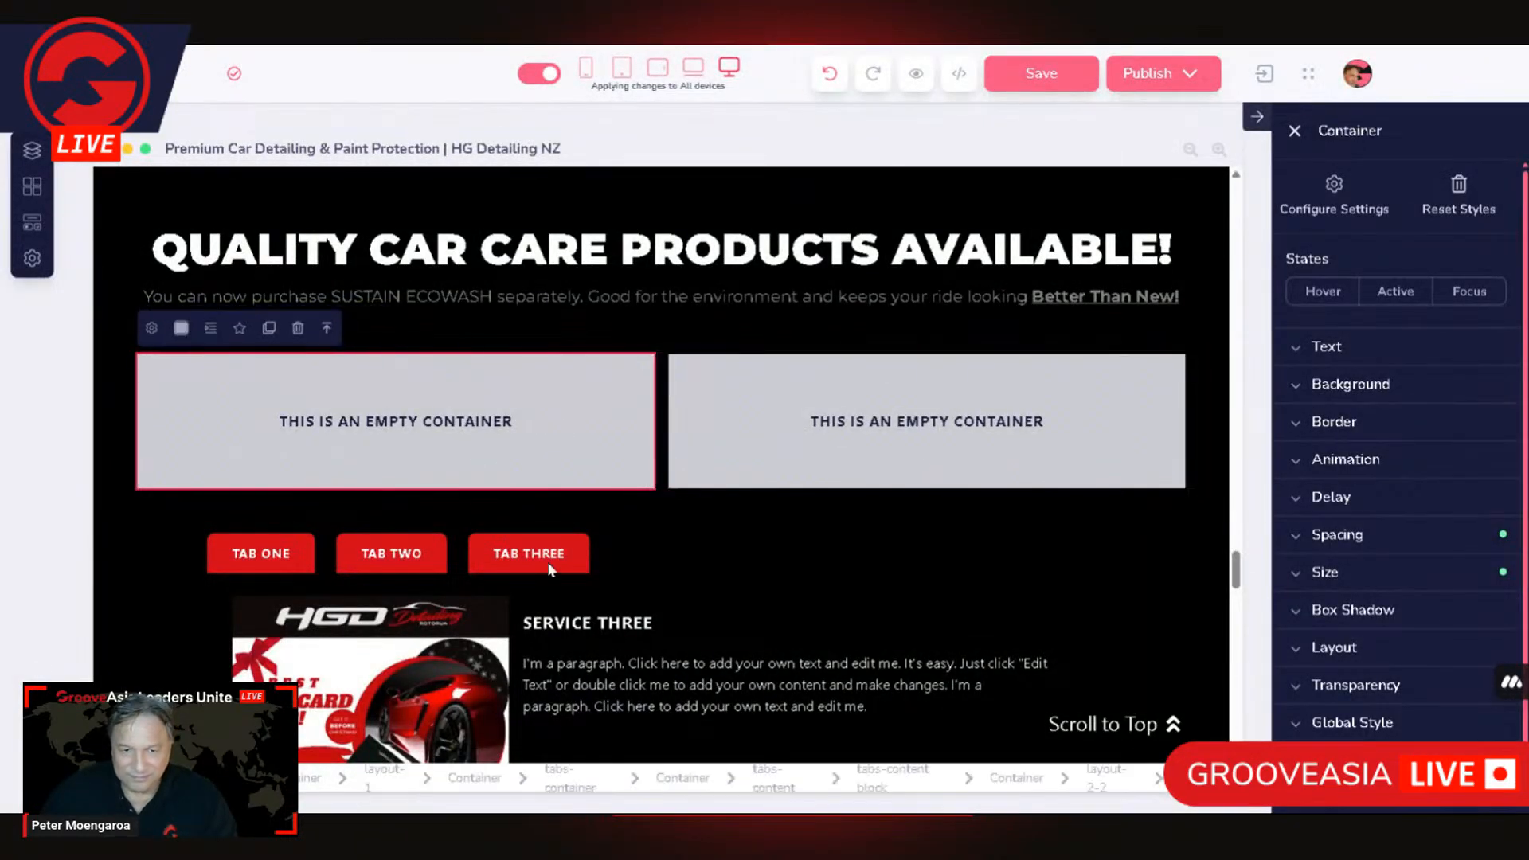
click(558, 777)
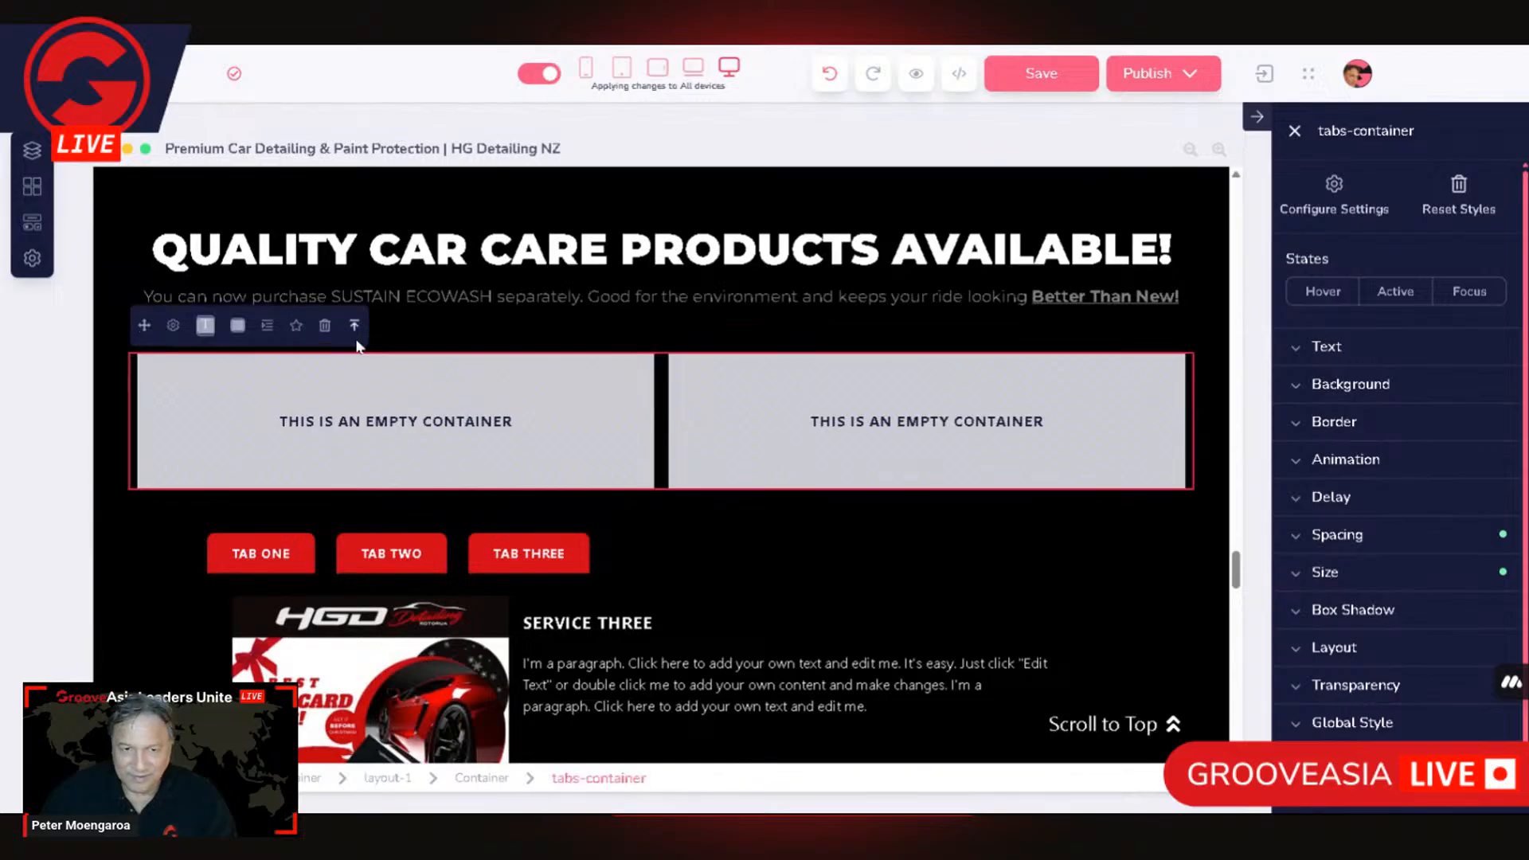
click(177, 330)
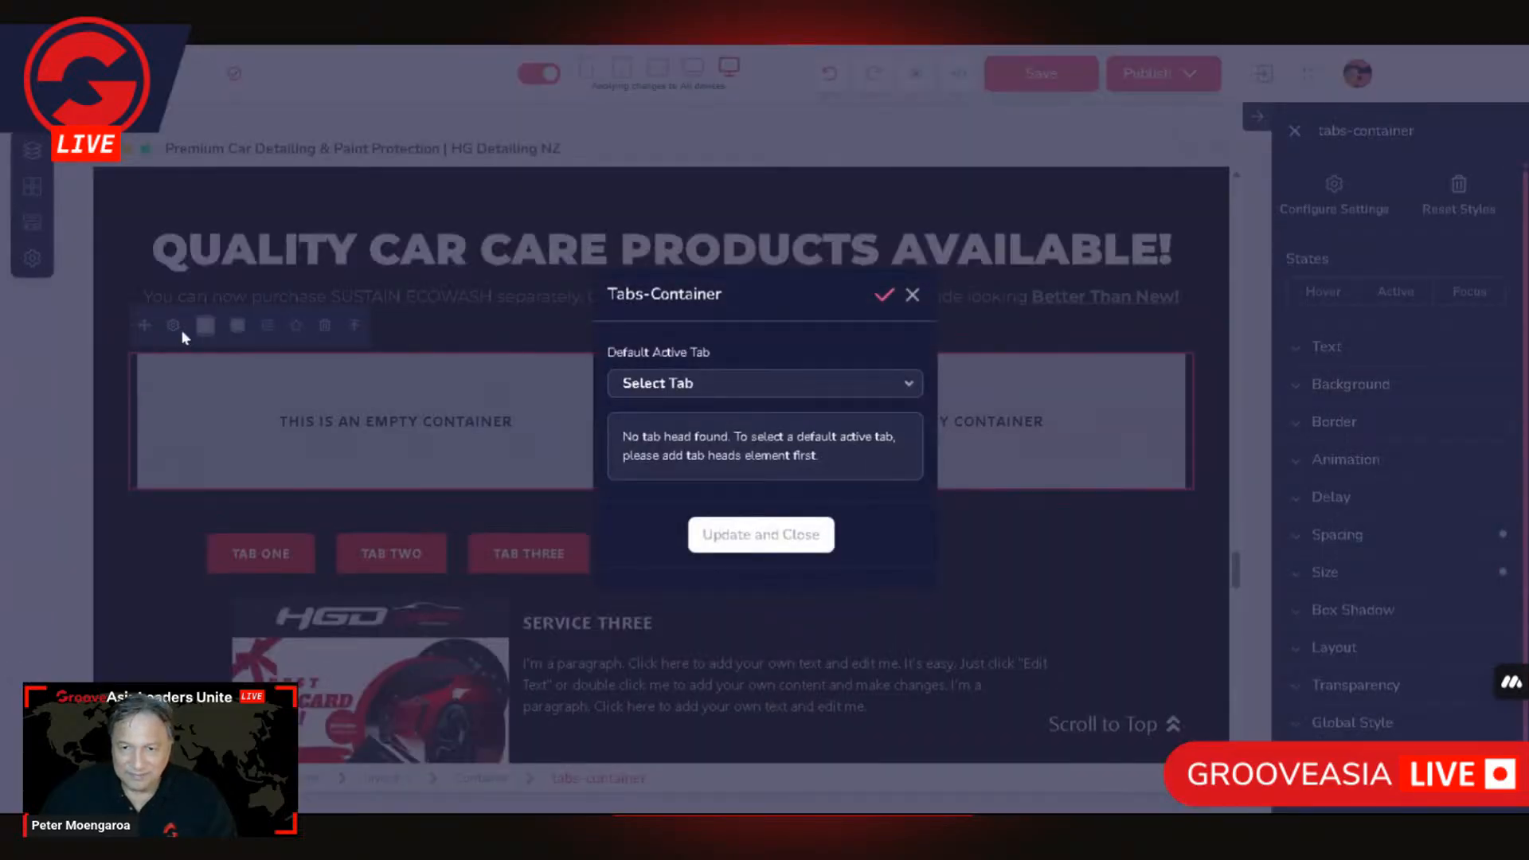
click(780, 389)
click(443, 427)
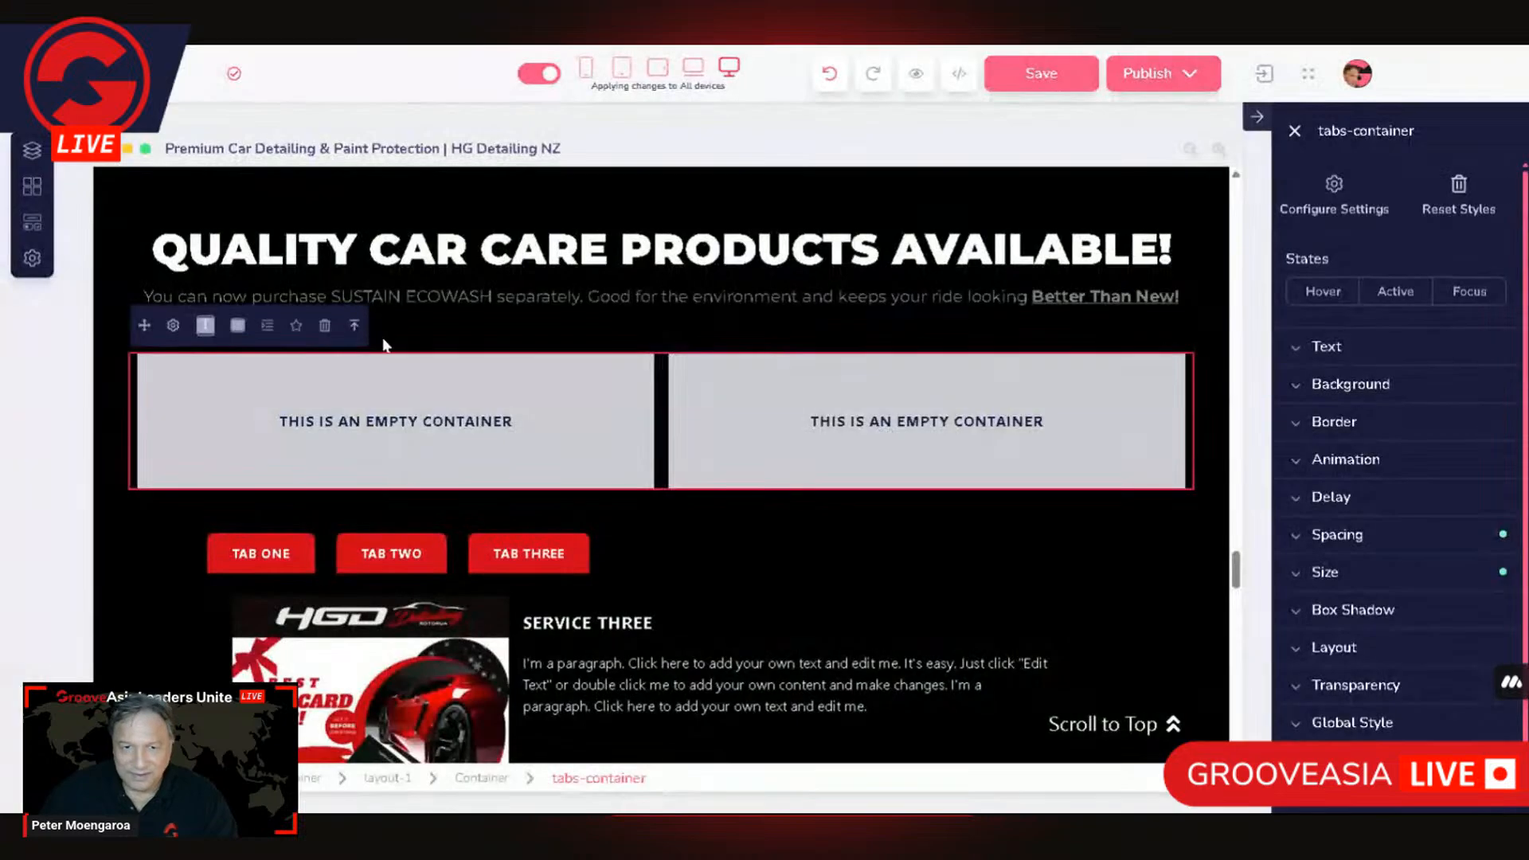
Step: Examine the settings of the container, layout-1 and outermost container that enclose the tabs container
click(354, 327)
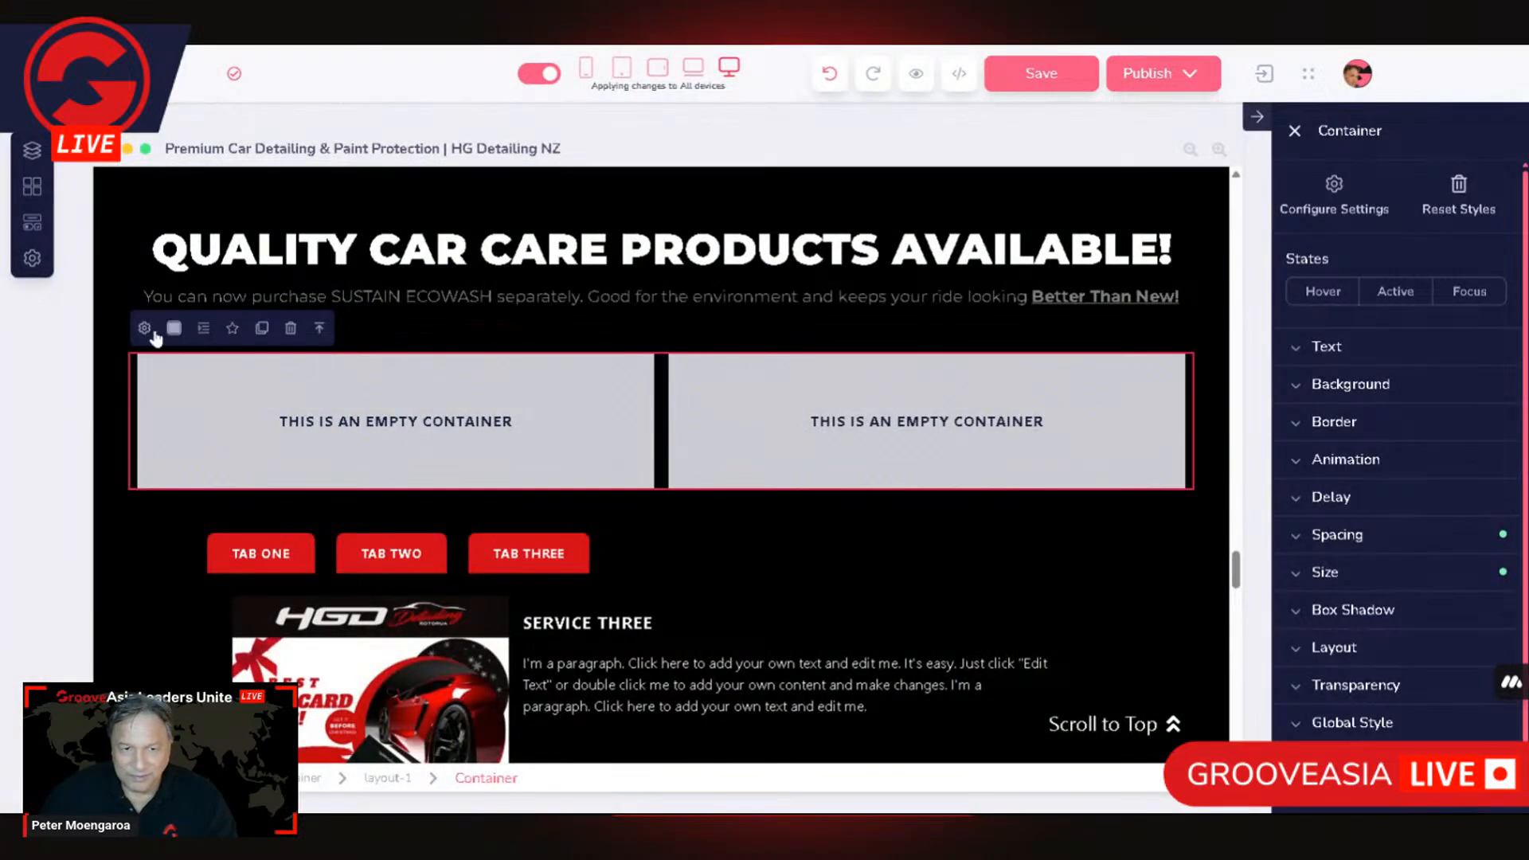
click(148, 329)
click(477, 394)
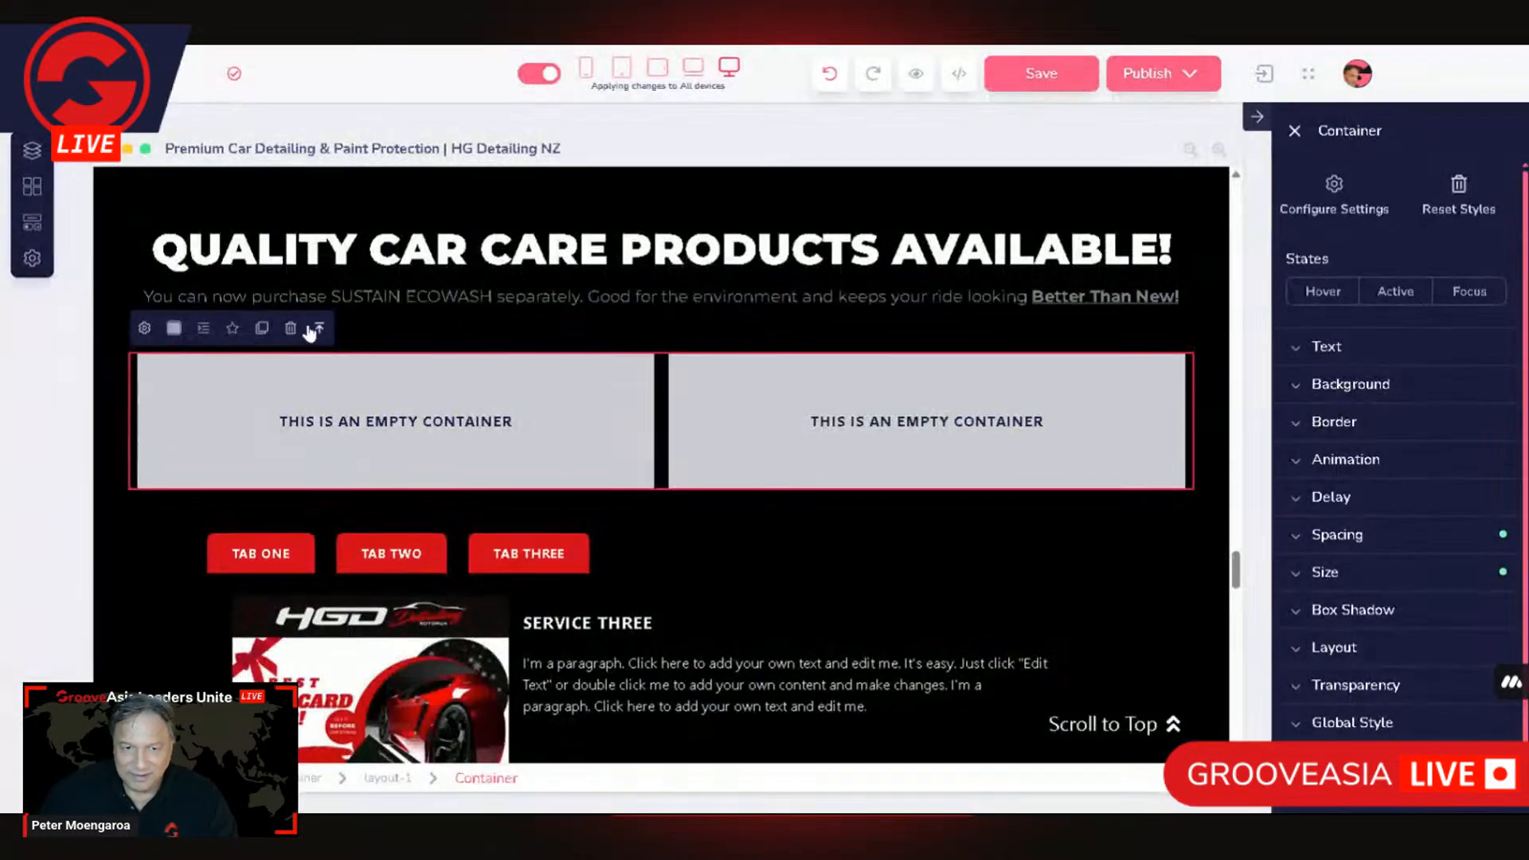
click(323, 330)
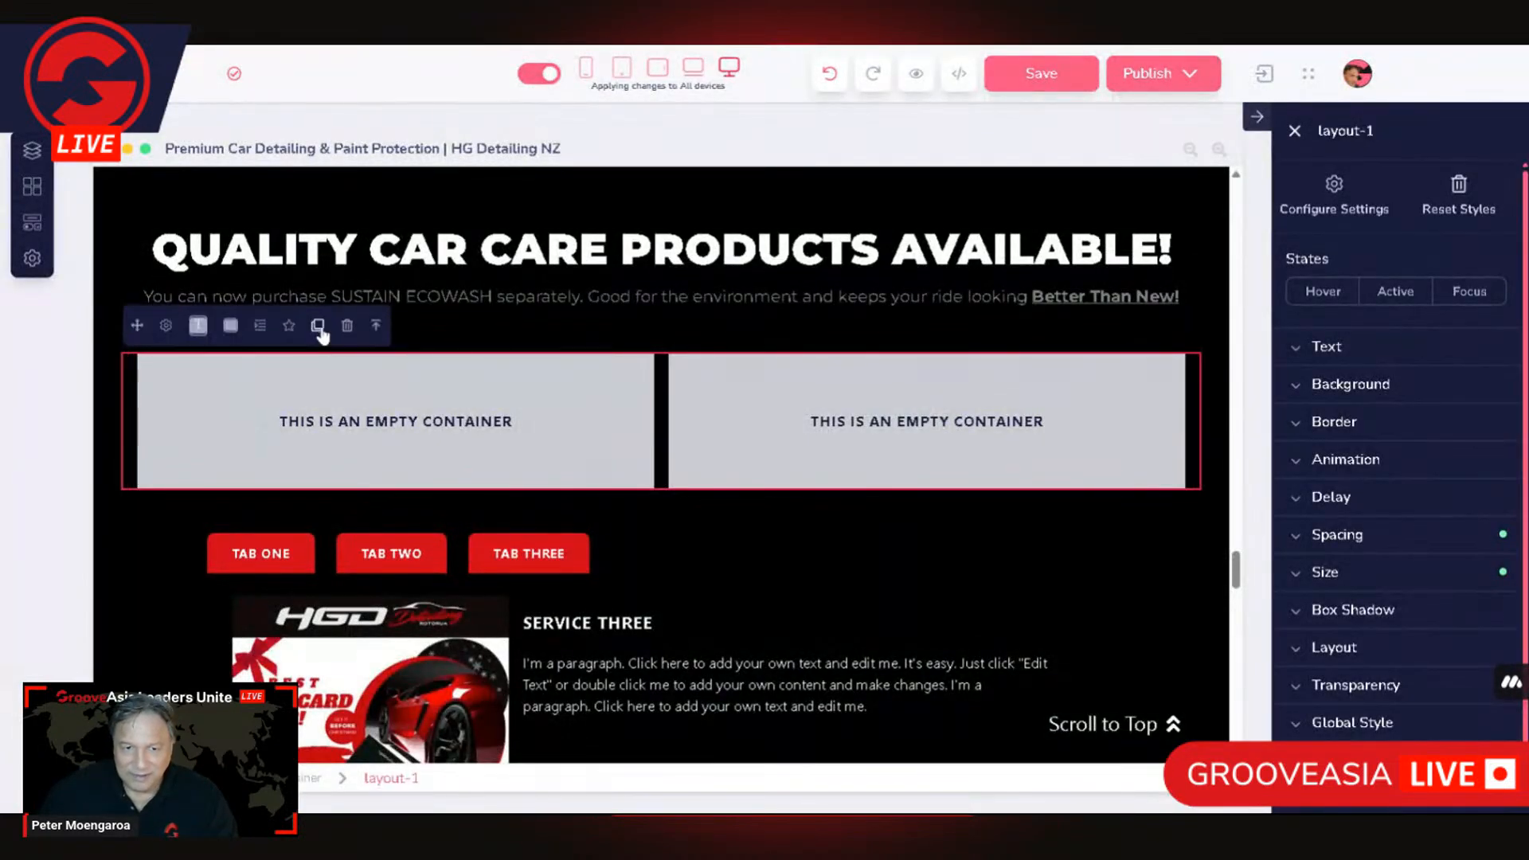
click(169, 328)
click(188, 350)
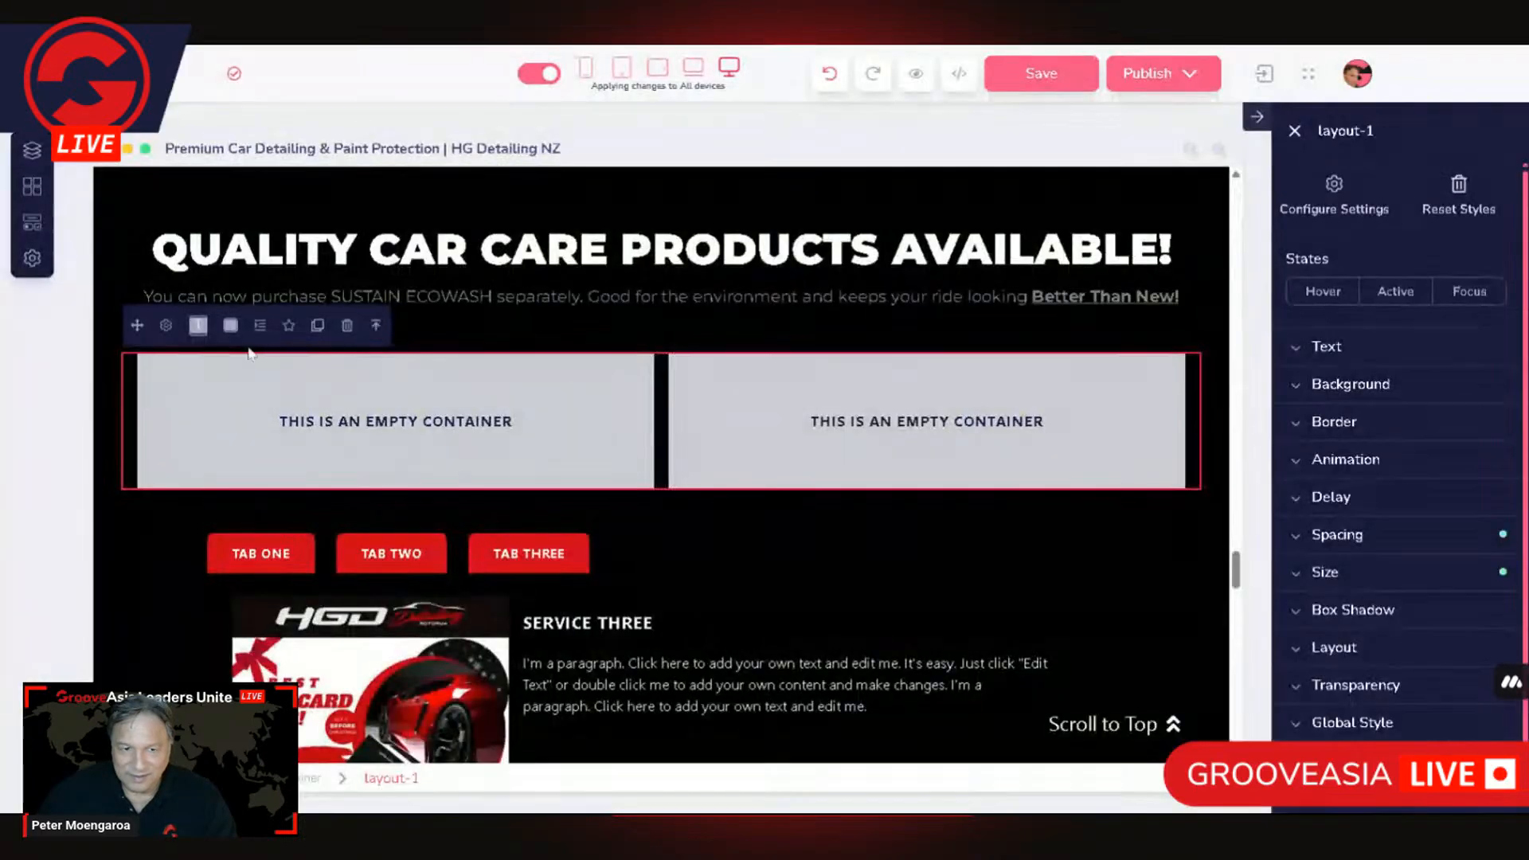
click(375, 327)
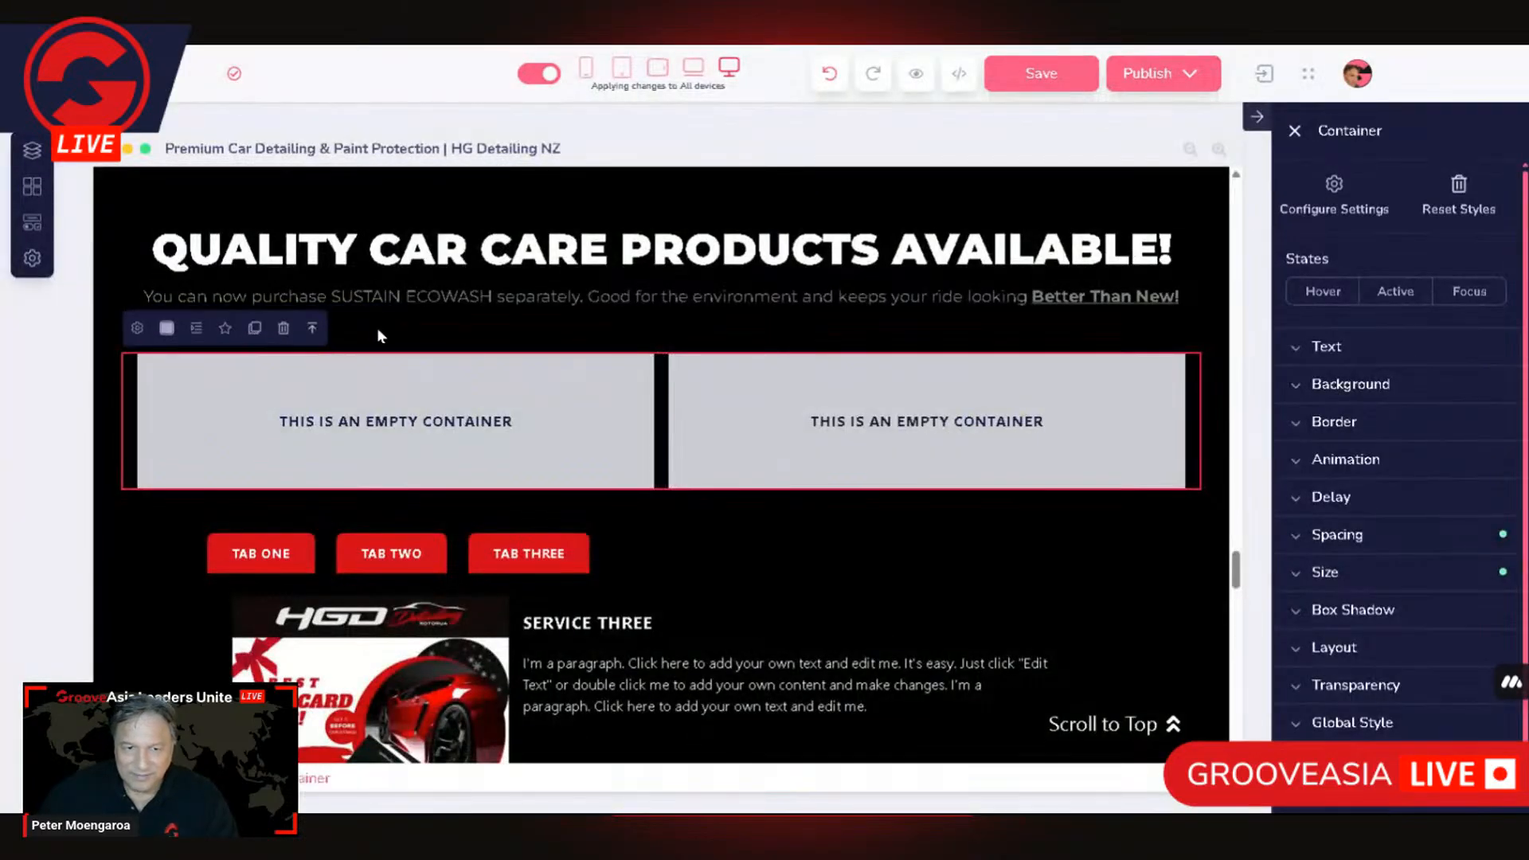
click(137, 328)
key(Escape)
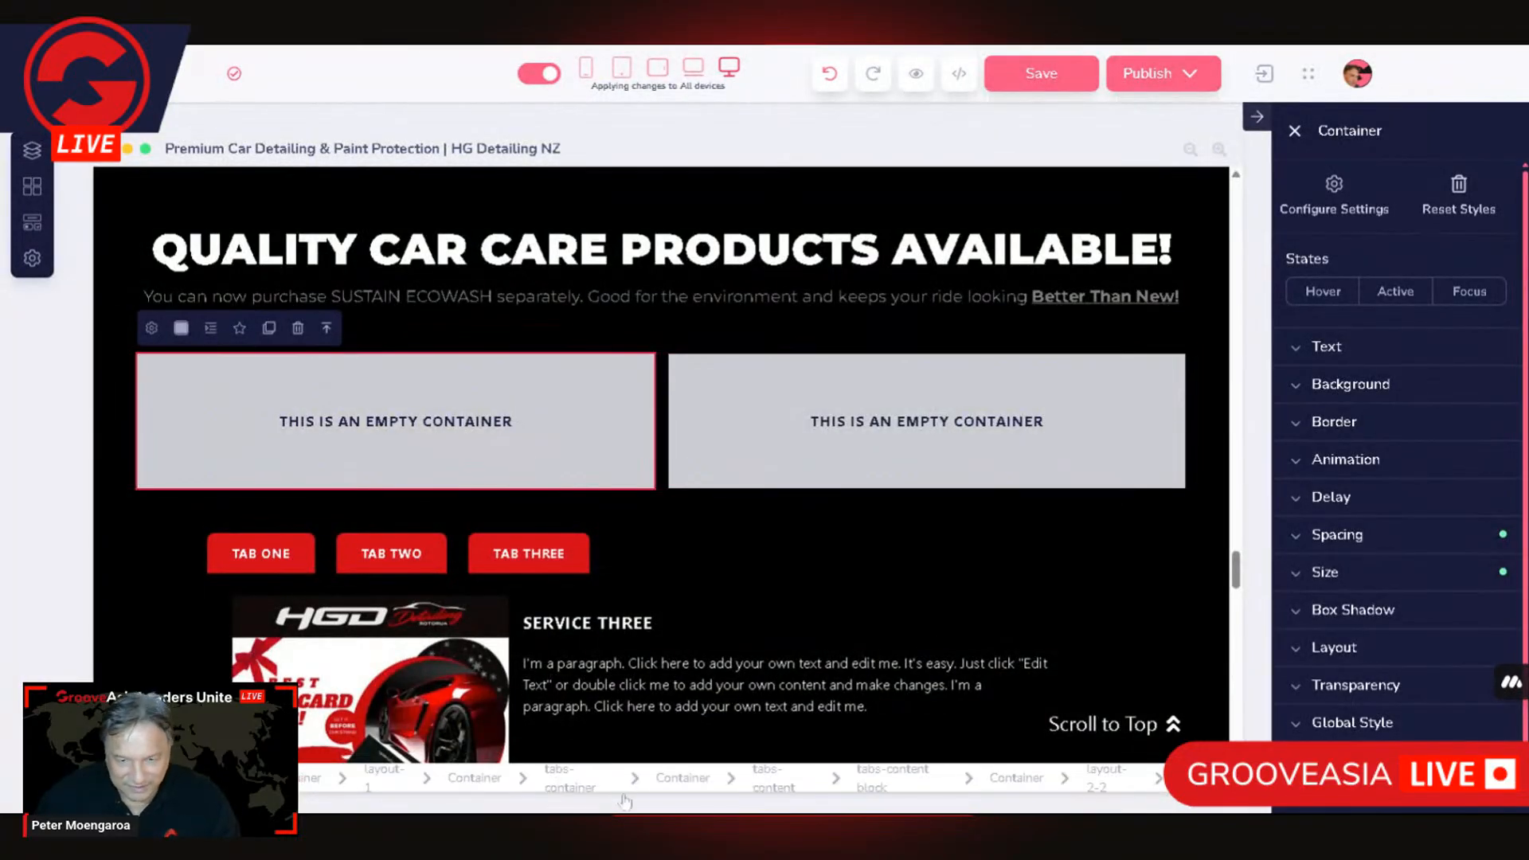
Step: Try to raise the number of tab contents to 4 in the tabs-content settings
click(787, 782)
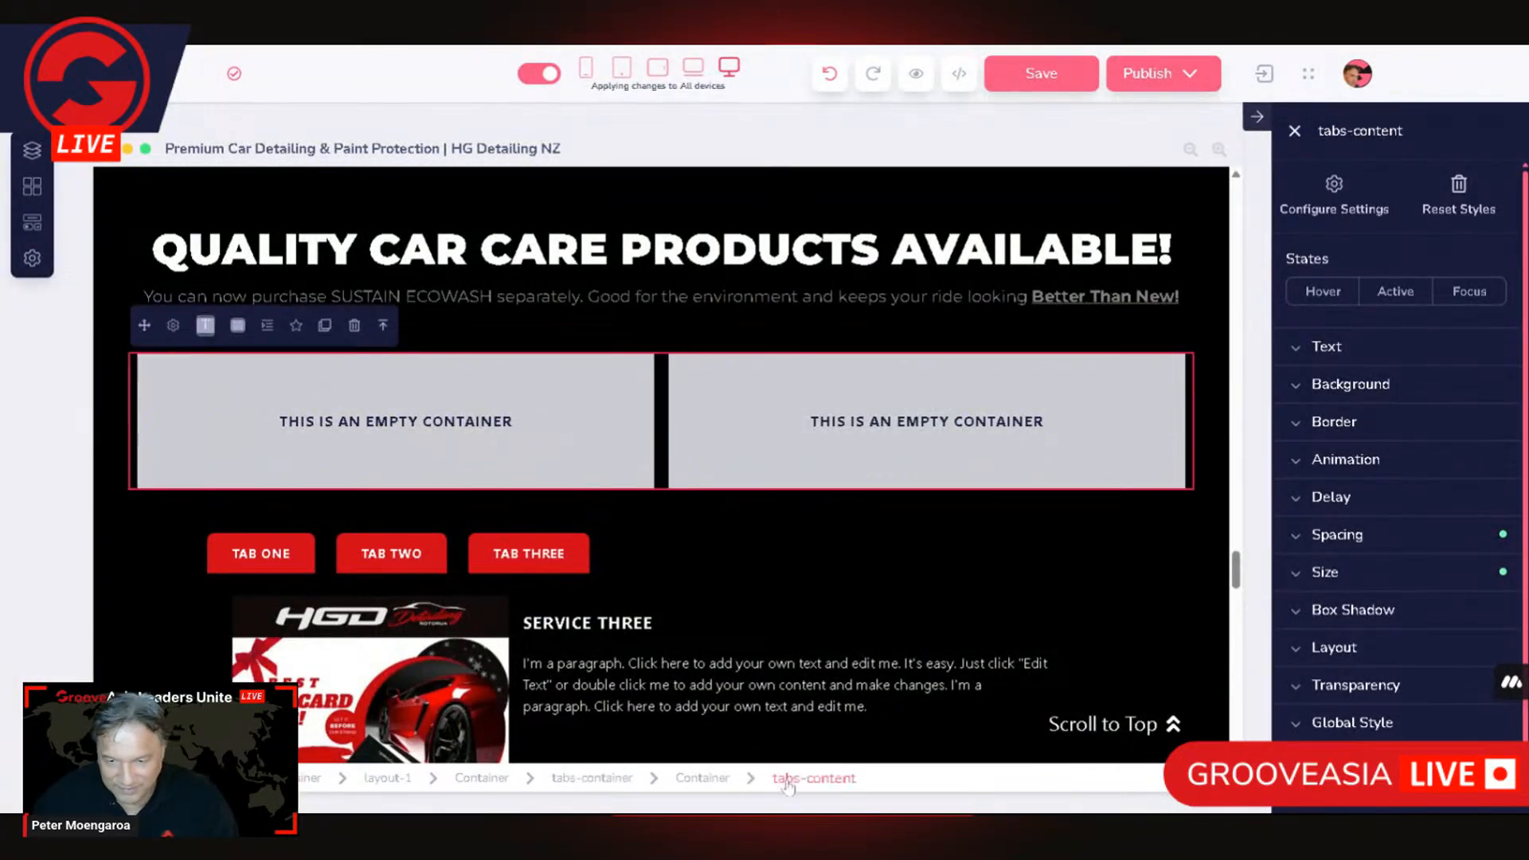
click(174, 333)
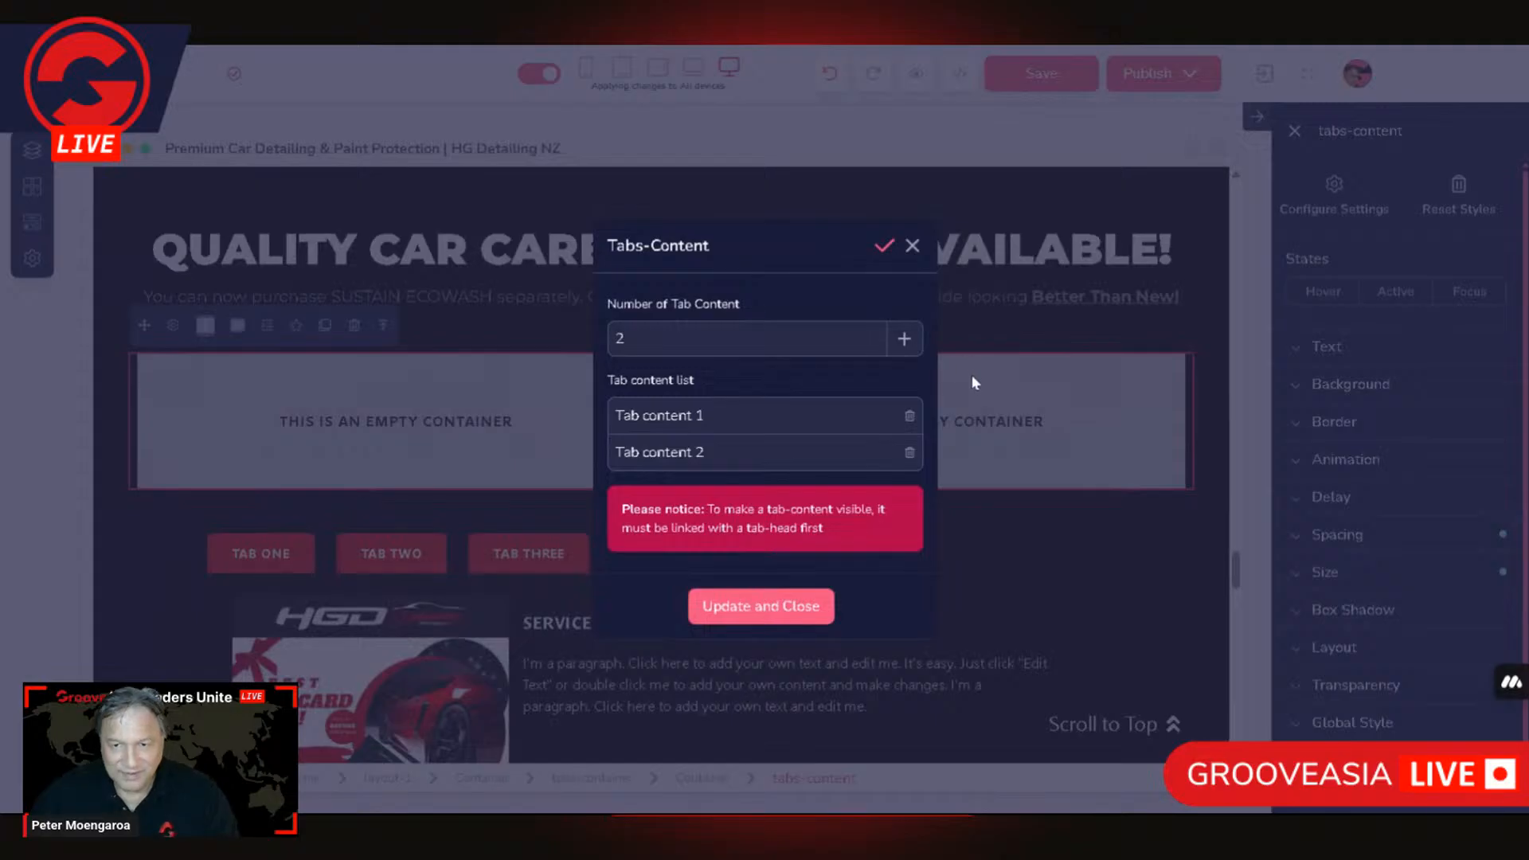
click(906, 341)
click(908, 323)
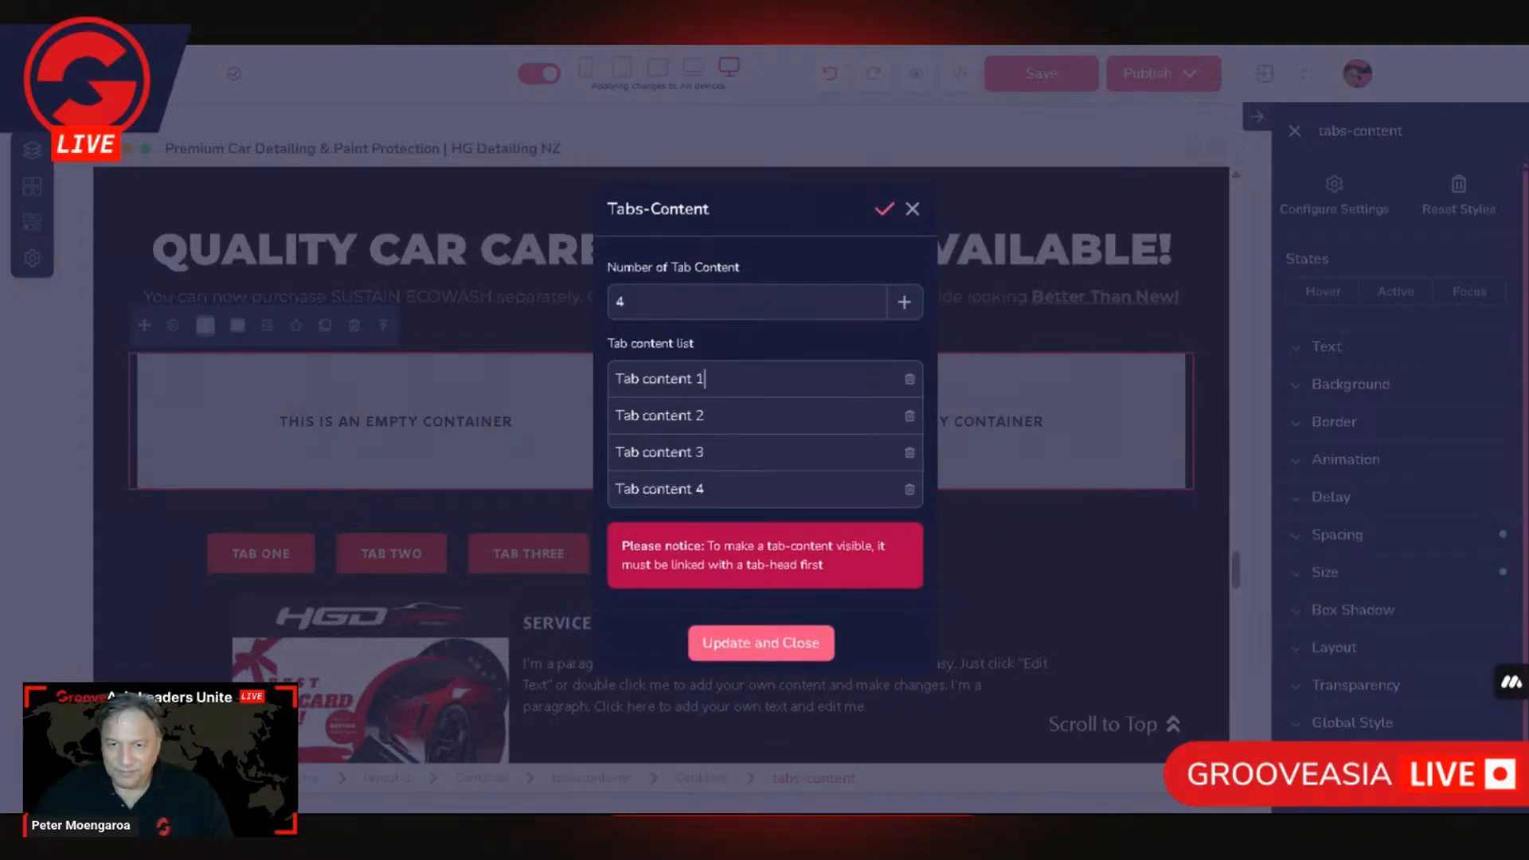
click(788, 643)
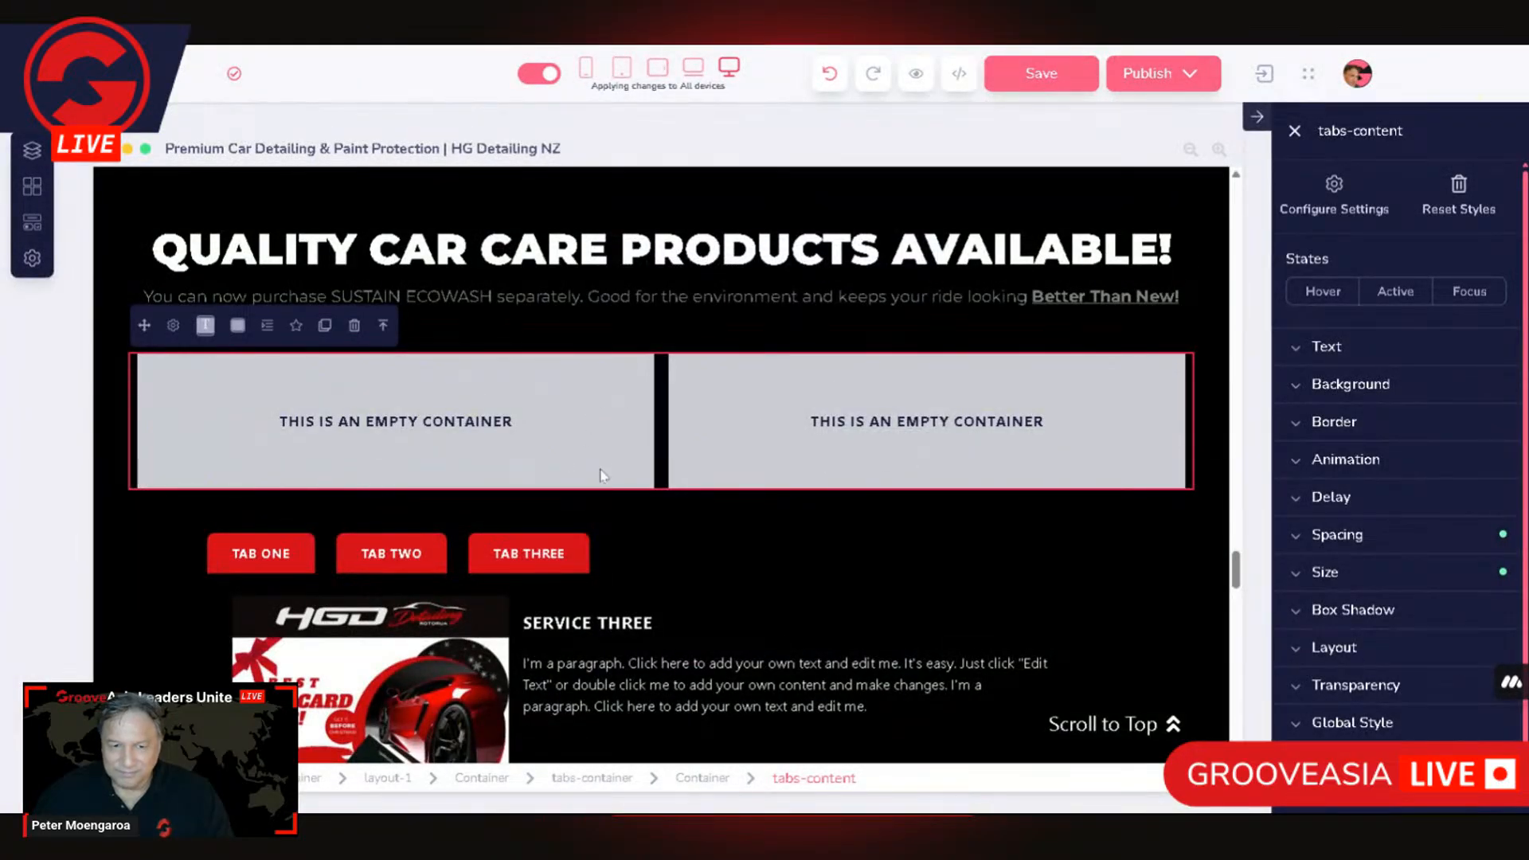
scroll(599, 475, up, 2)
scroll(573, 474, down, 1)
scroll(512, 475, up, 1)
scroll(540, 420, down, 2)
scroll(540, 418, up, 1)
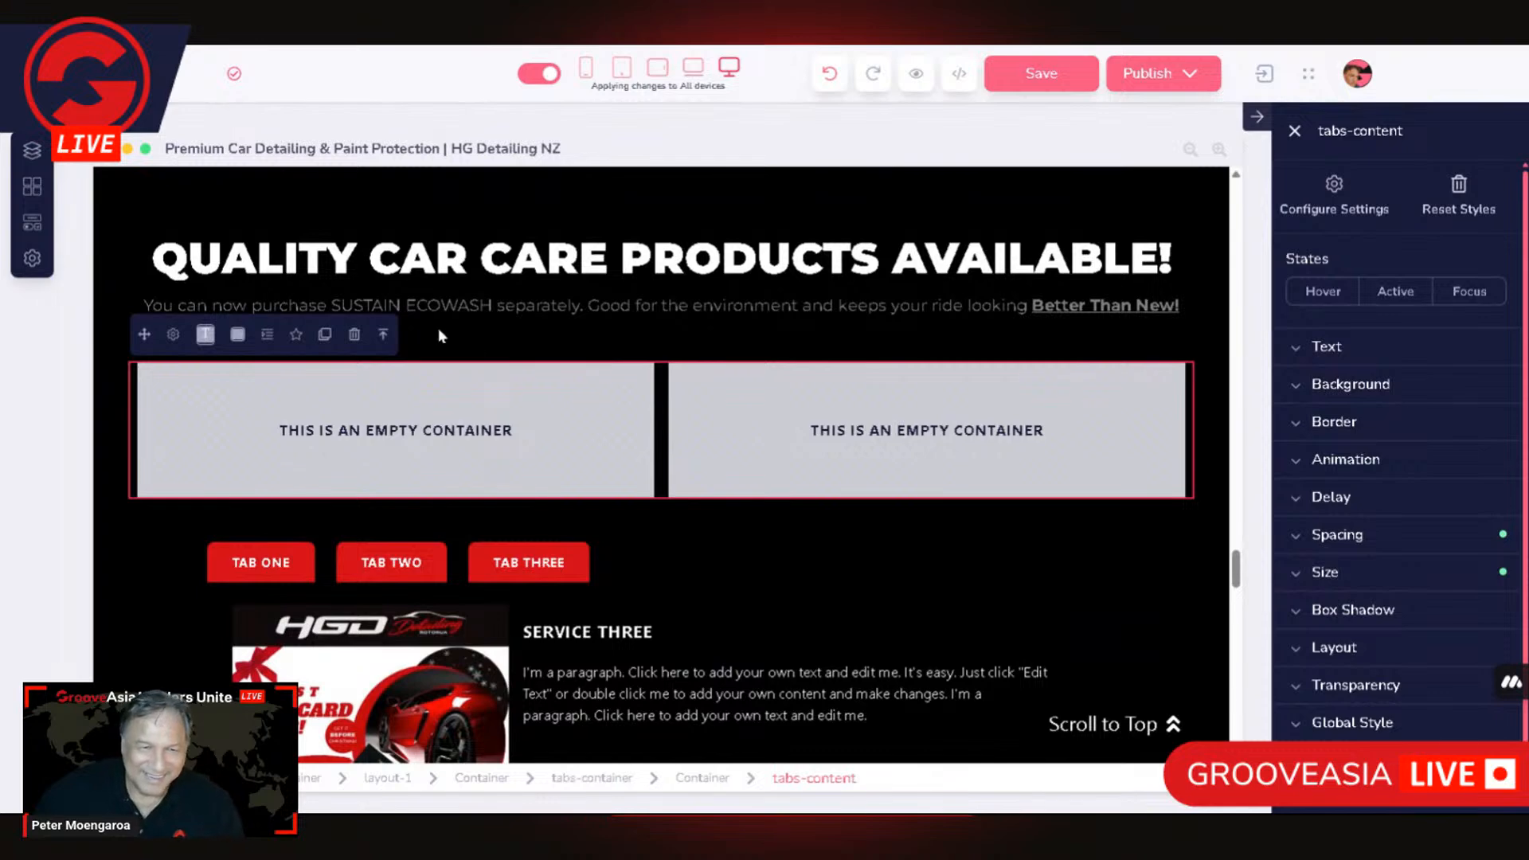
Step: Set the number of tab contents to 4 in the tabs-content settings again and apply the update
click(173, 333)
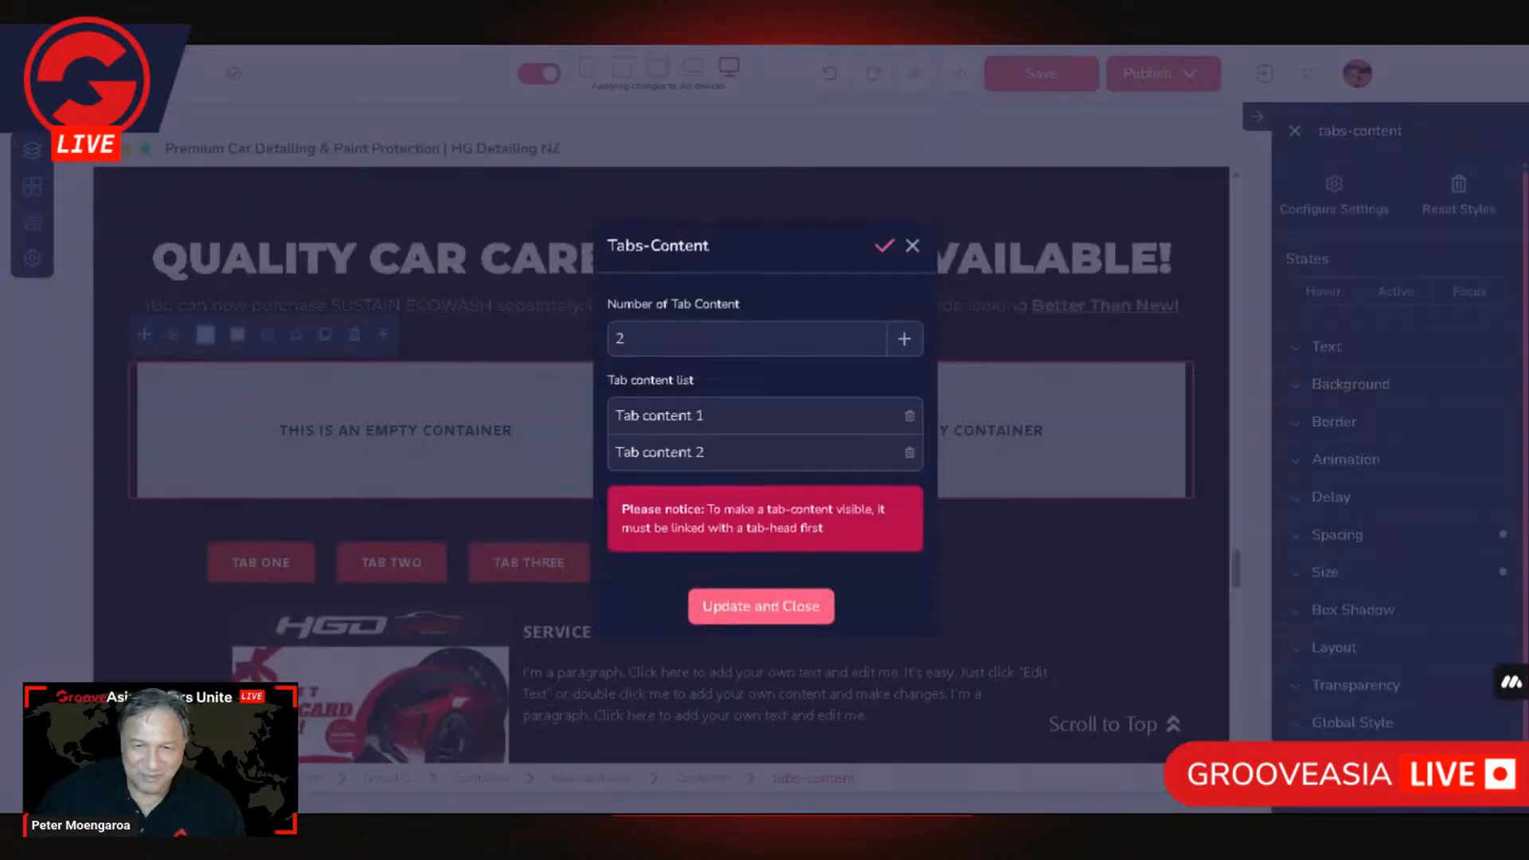
click(906, 337)
click(906, 321)
click(822, 637)
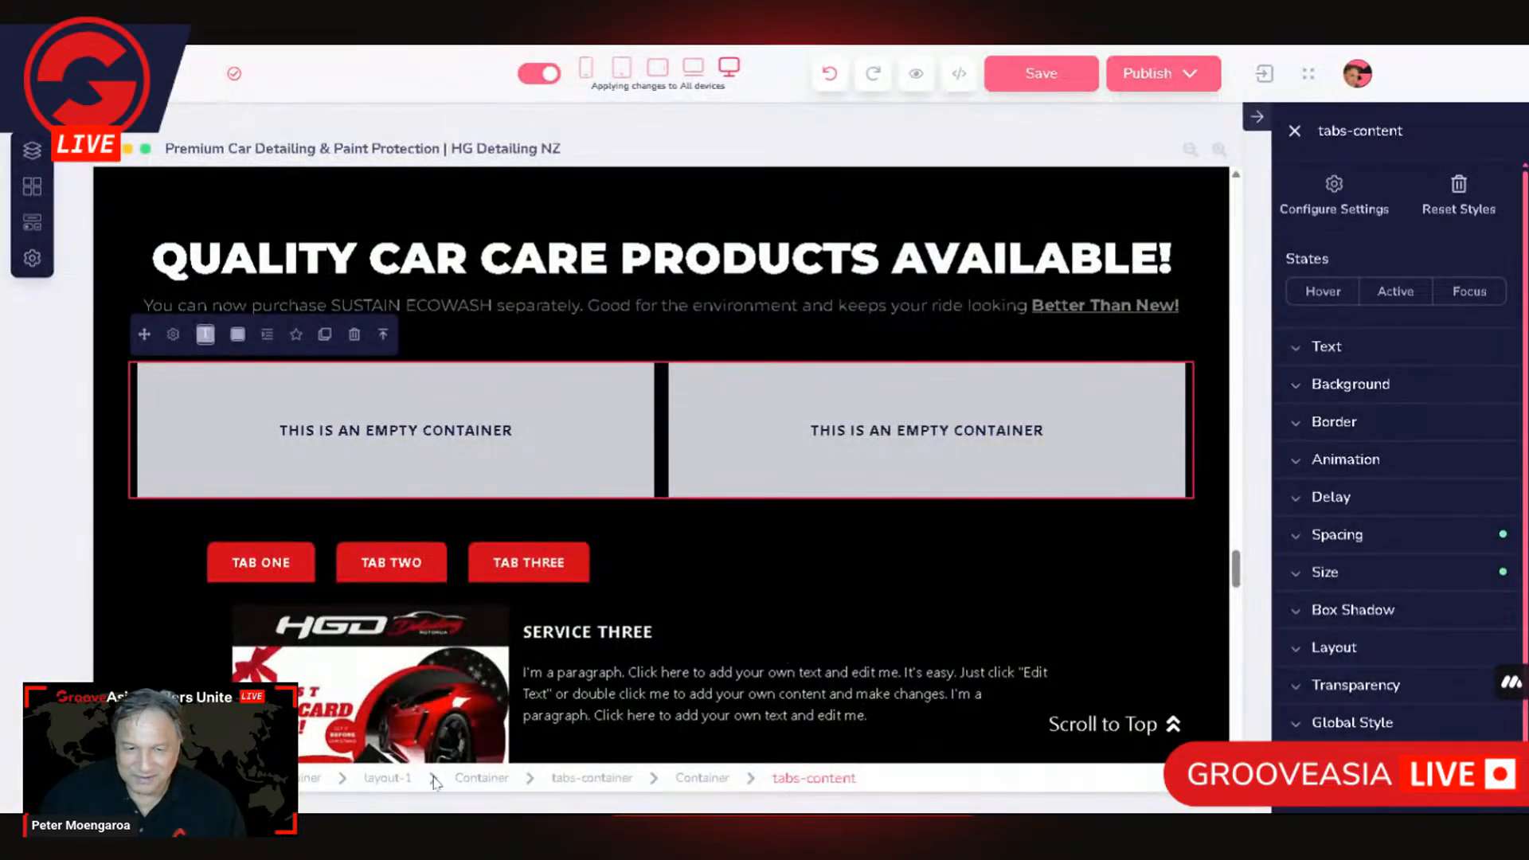
Step: Check the link settings of the container holding the tabs-content element, and review the tab content list
click(721, 784)
click(150, 335)
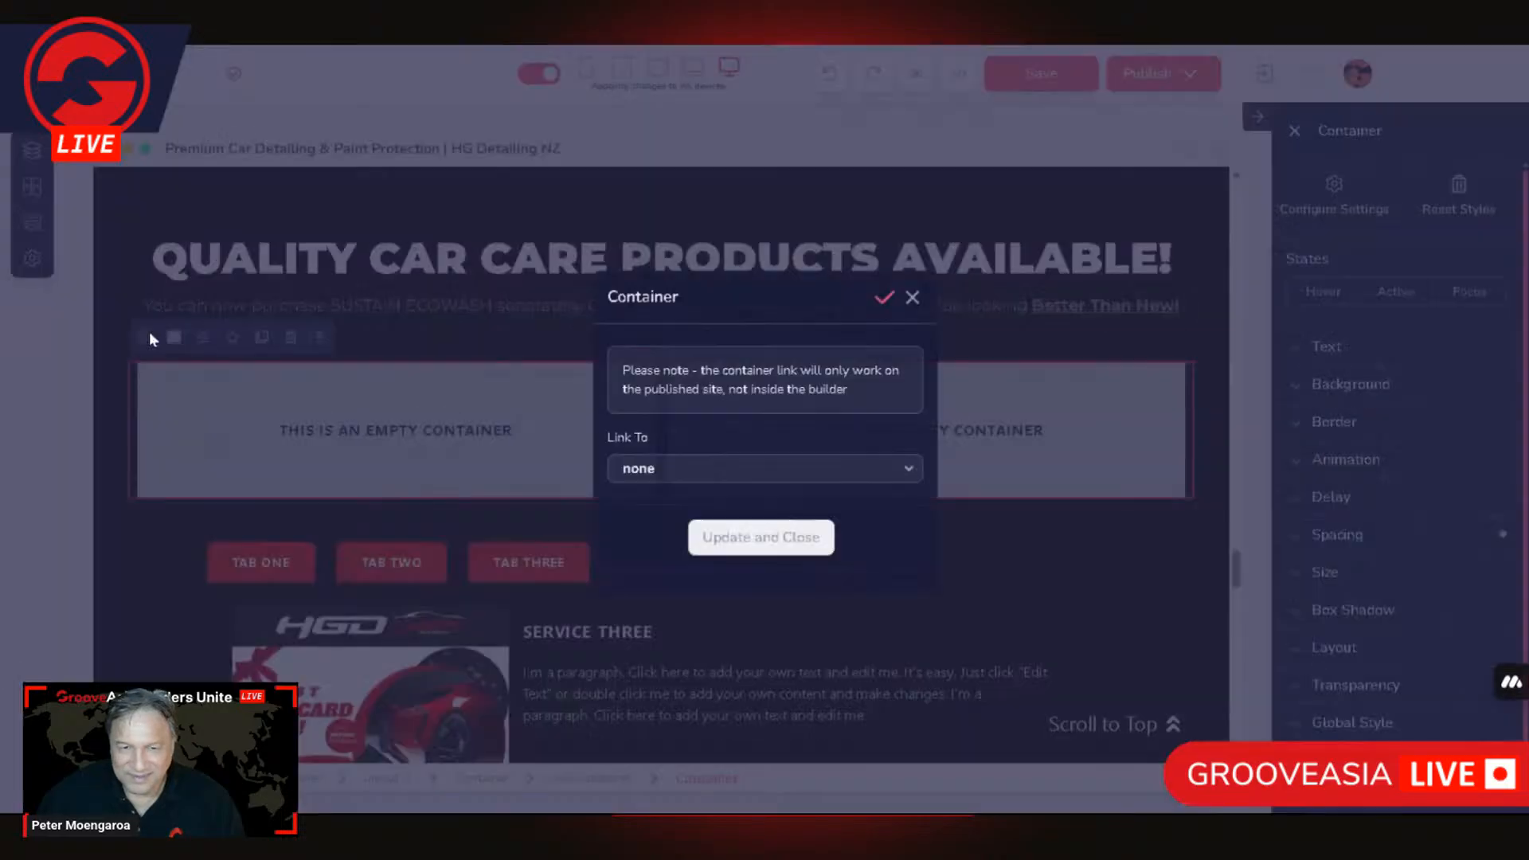
click(995, 401)
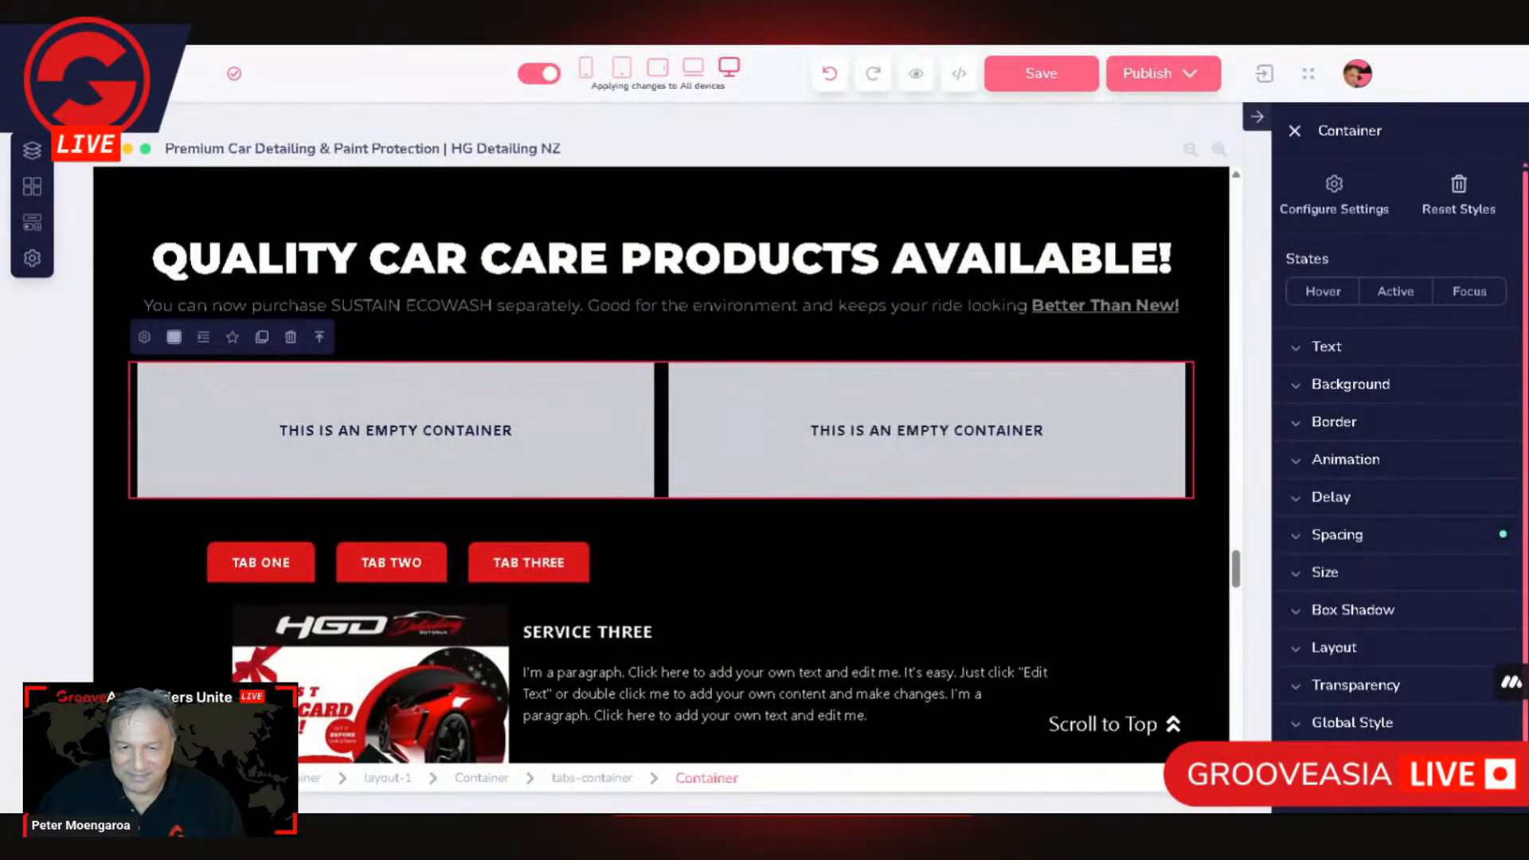
click(319, 337)
click(816, 779)
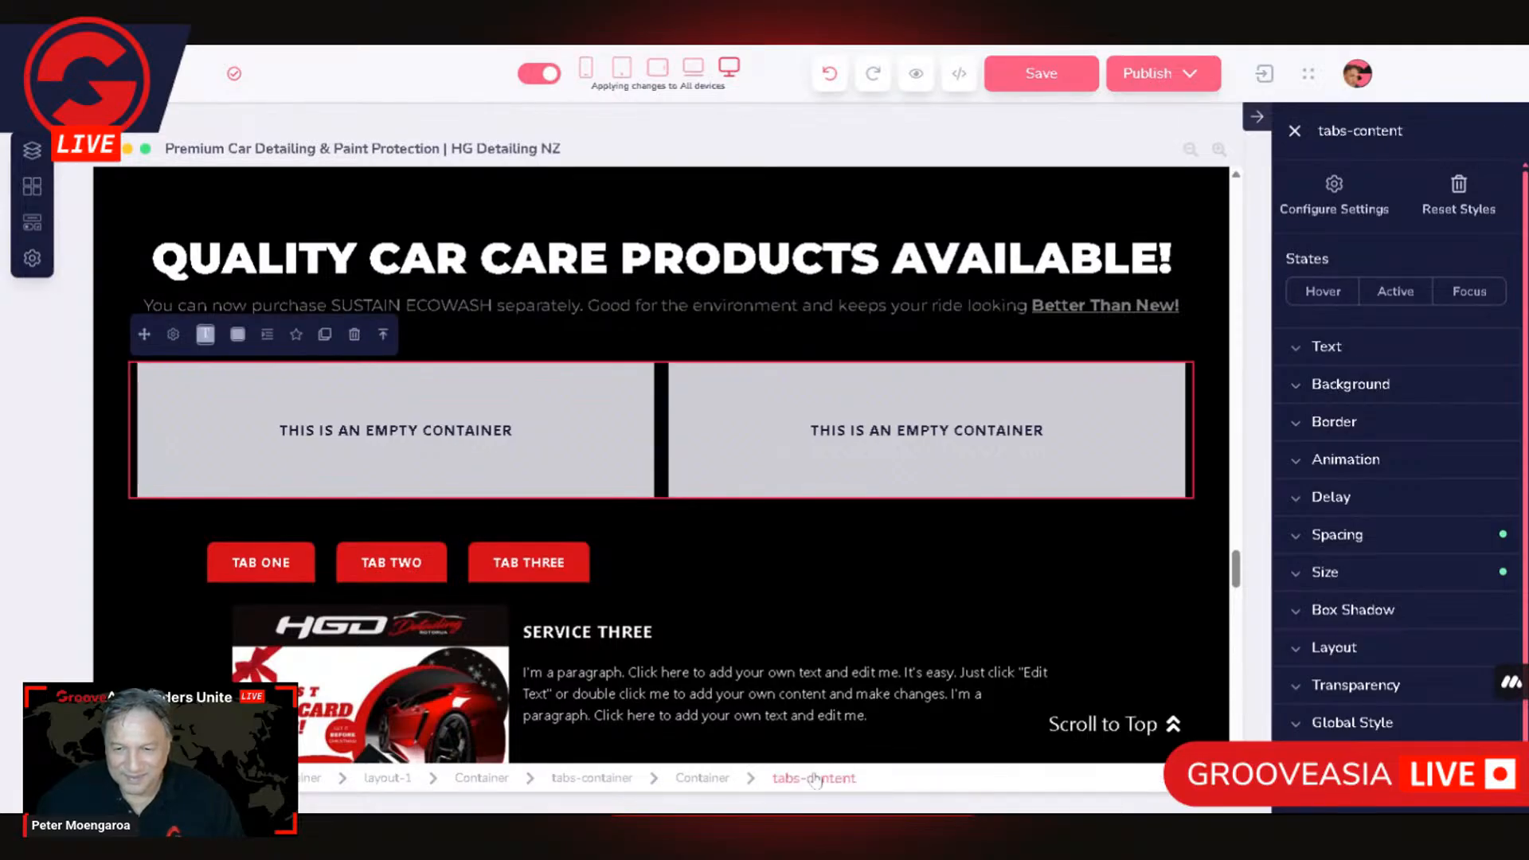
click(173, 335)
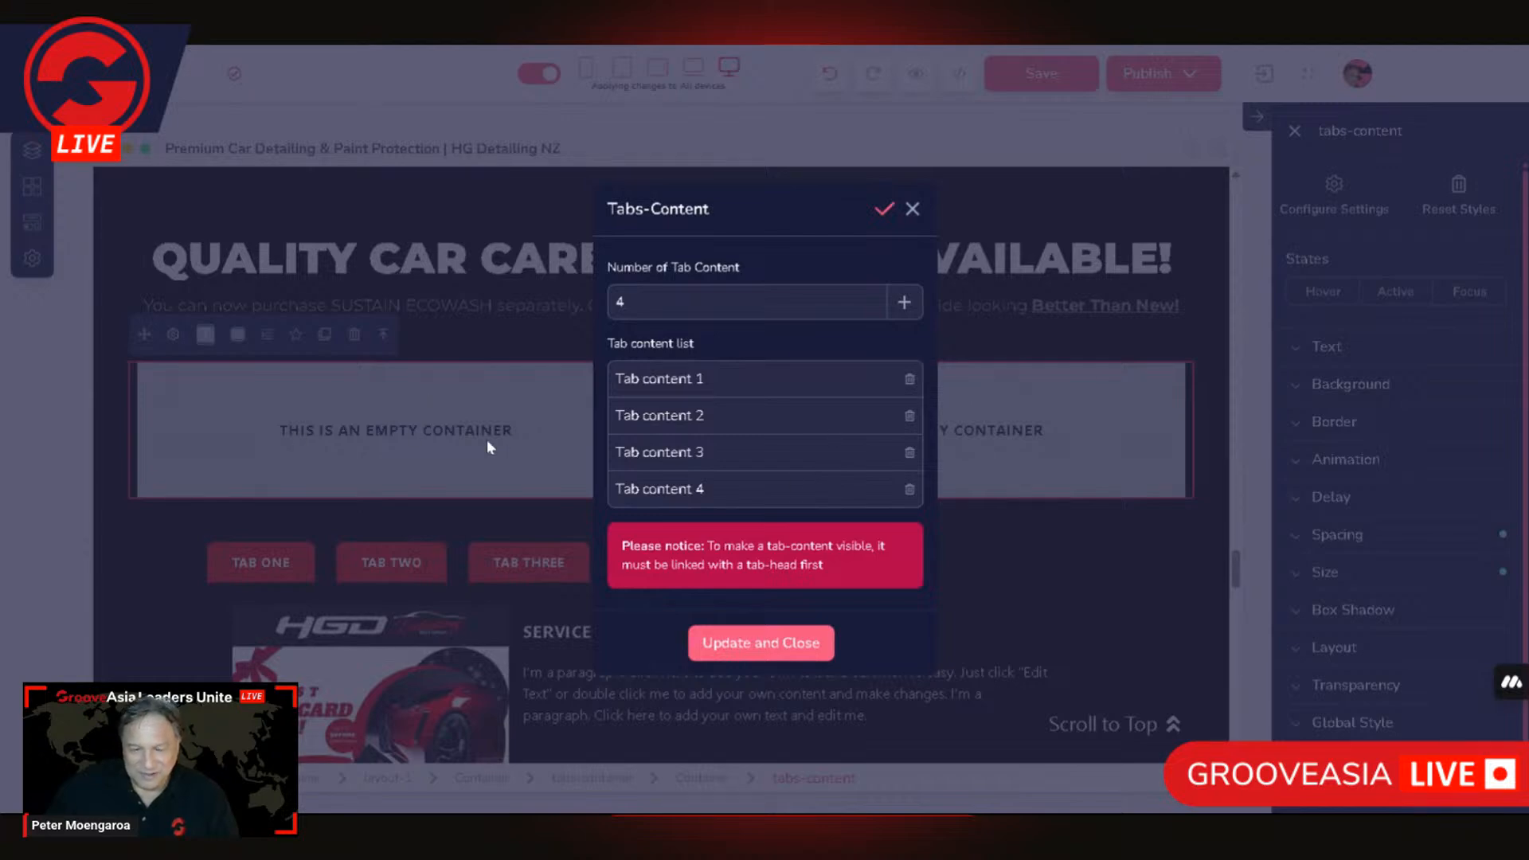
click(394, 464)
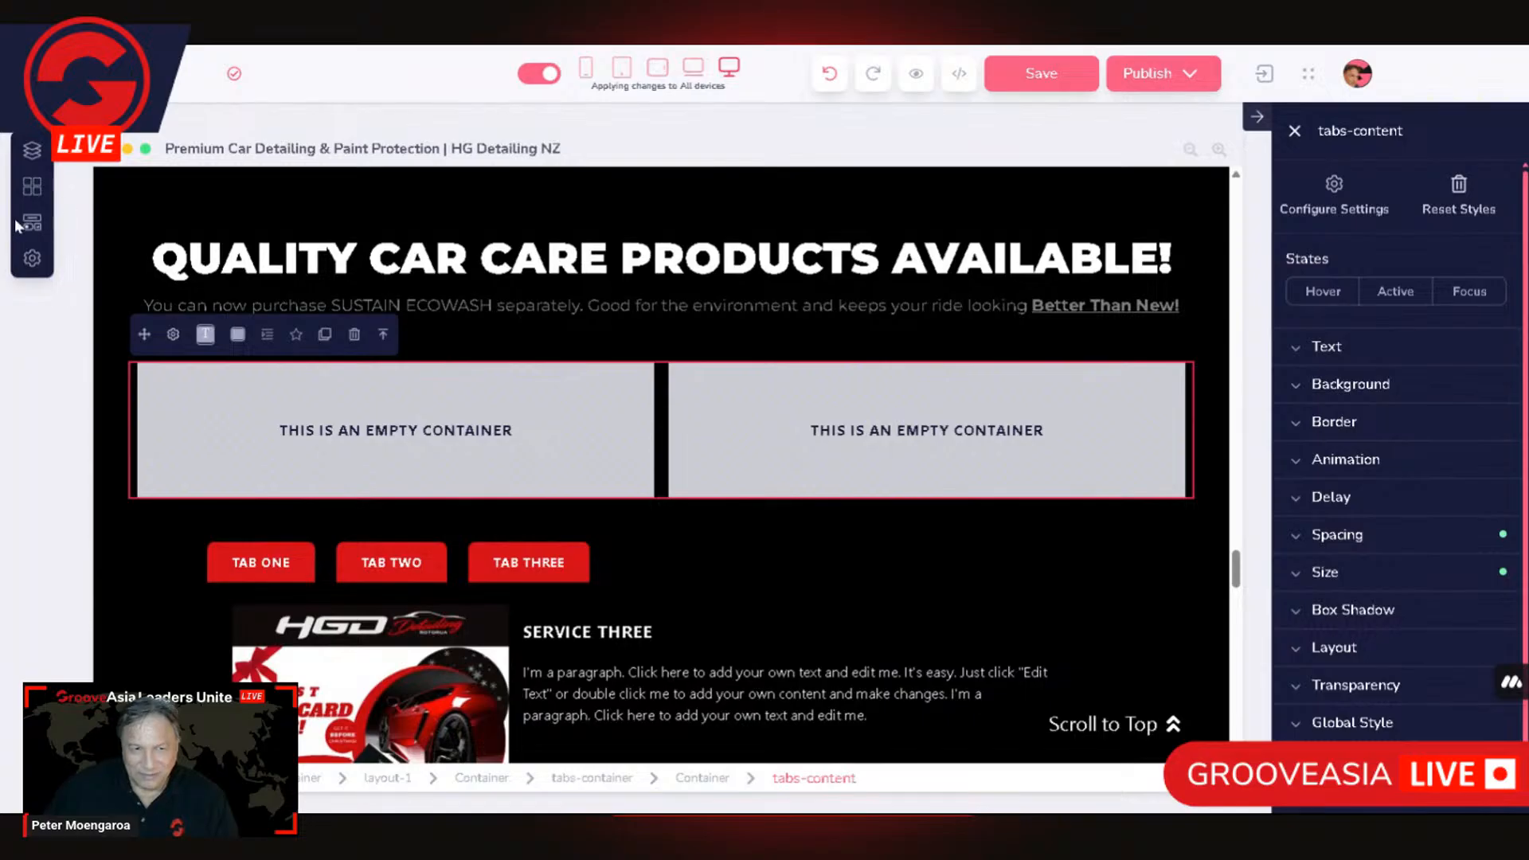
Step: Add an Image element from the Media group to the left empty column of the tab content
click(40, 73)
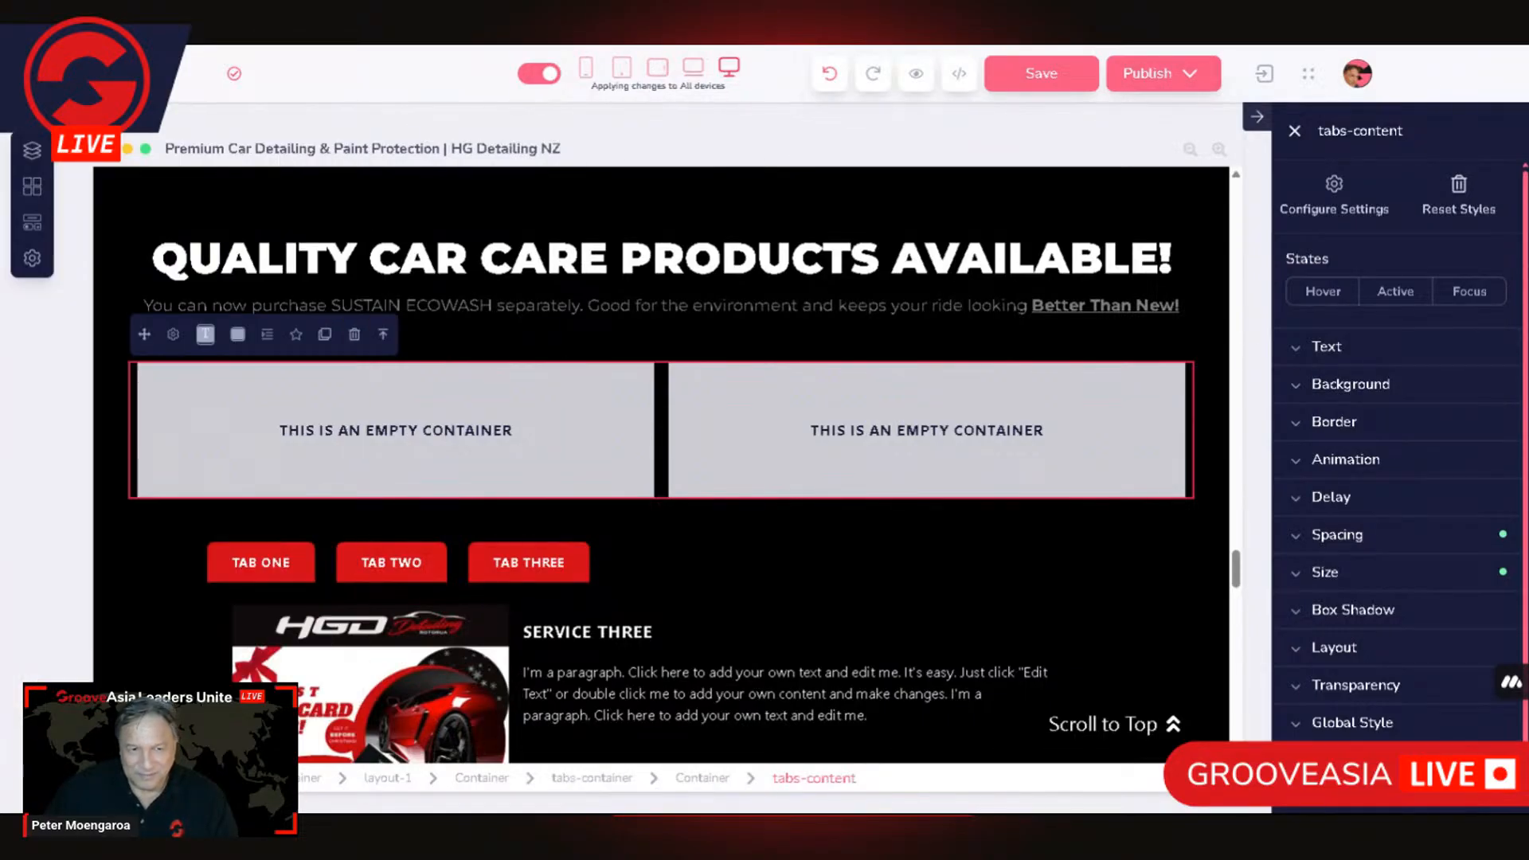
click(32, 223)
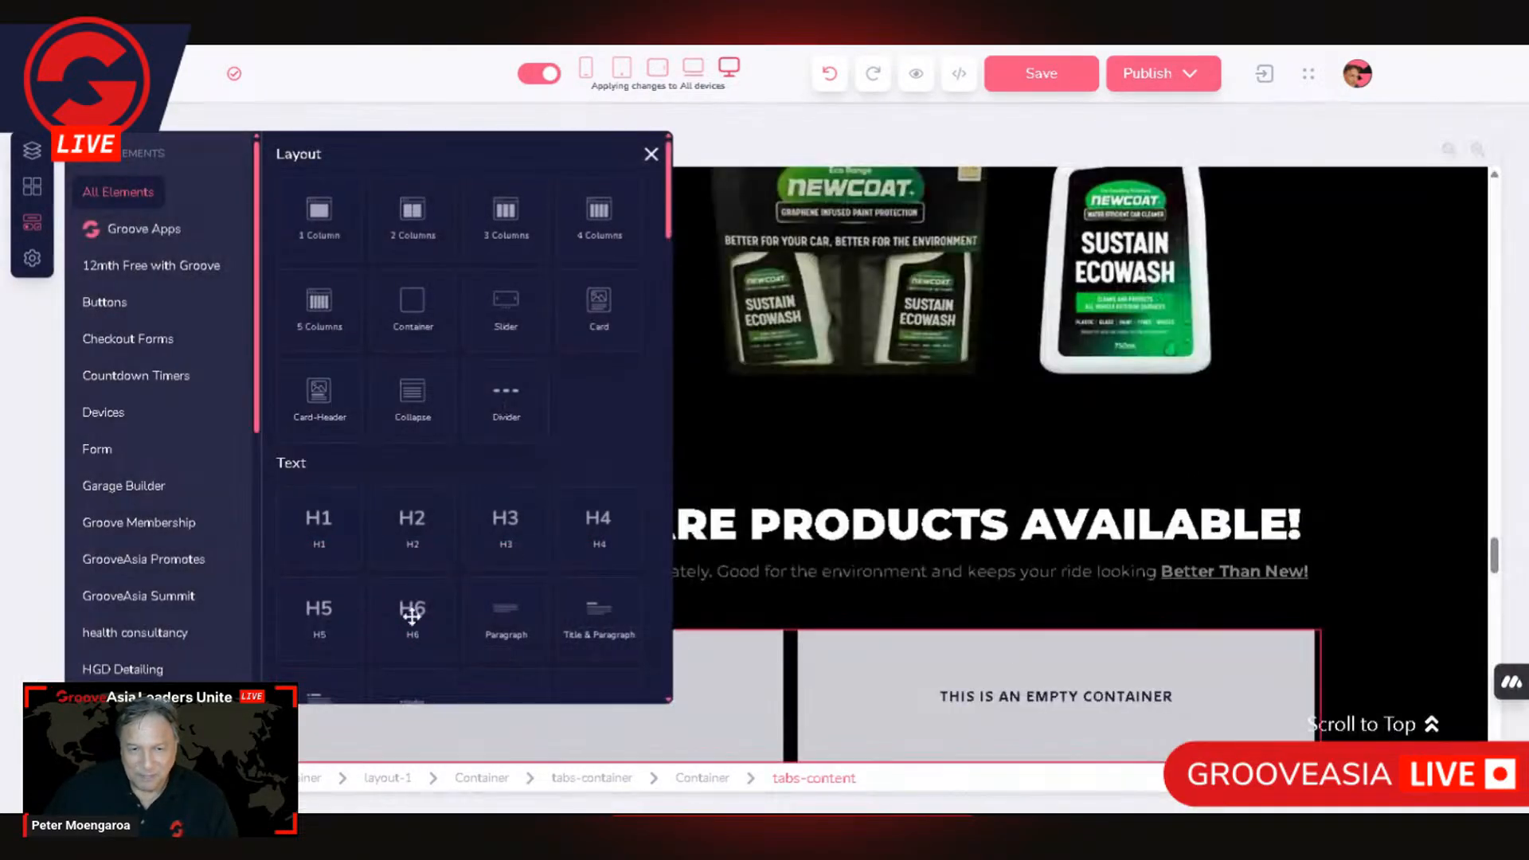
scroll(546, 597, down, 10)
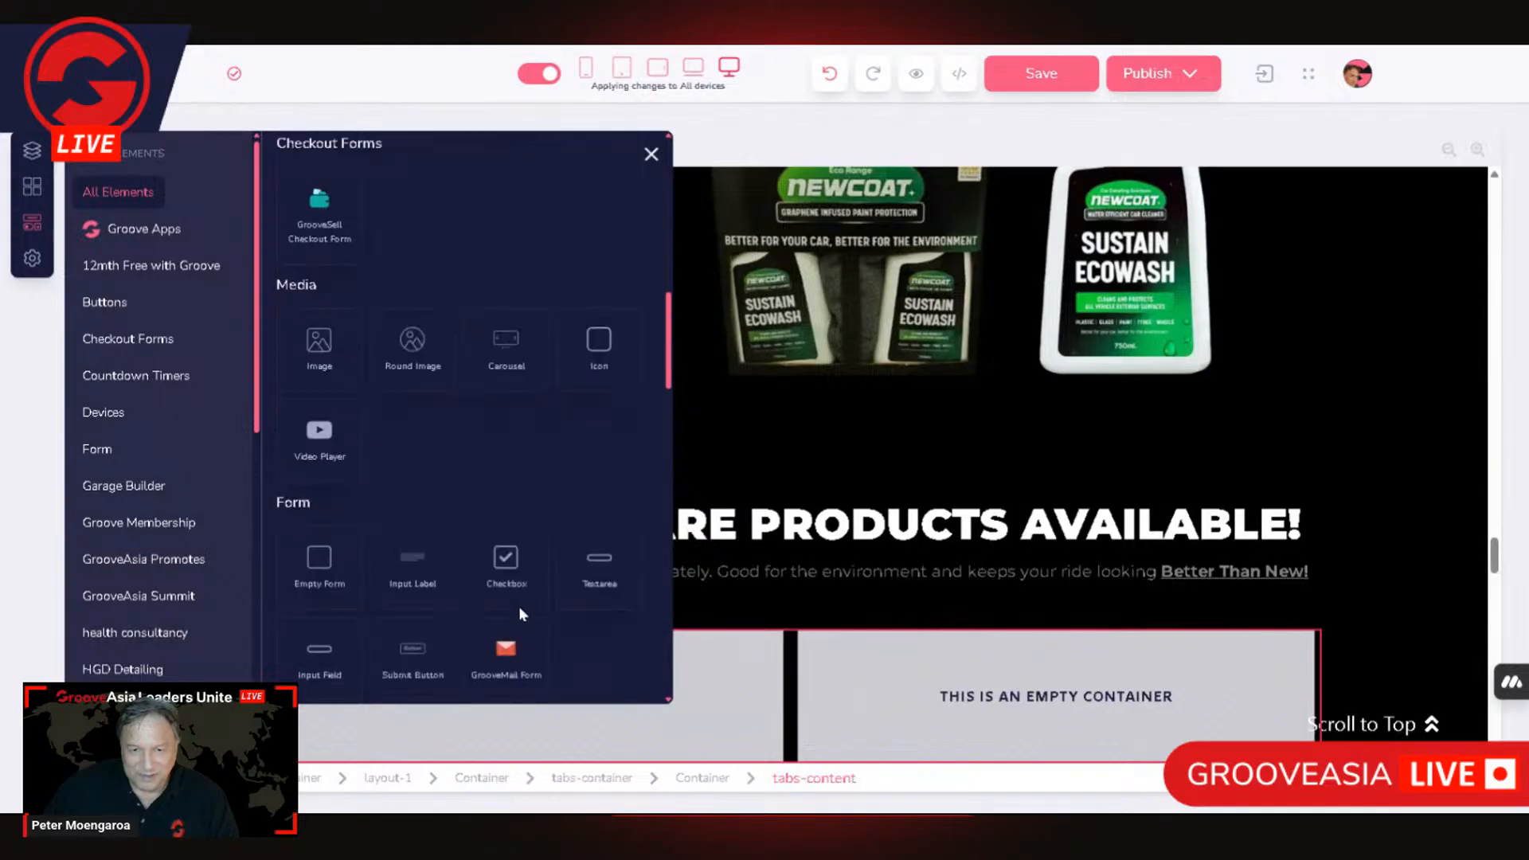
scroll(504, 605, up, 10)
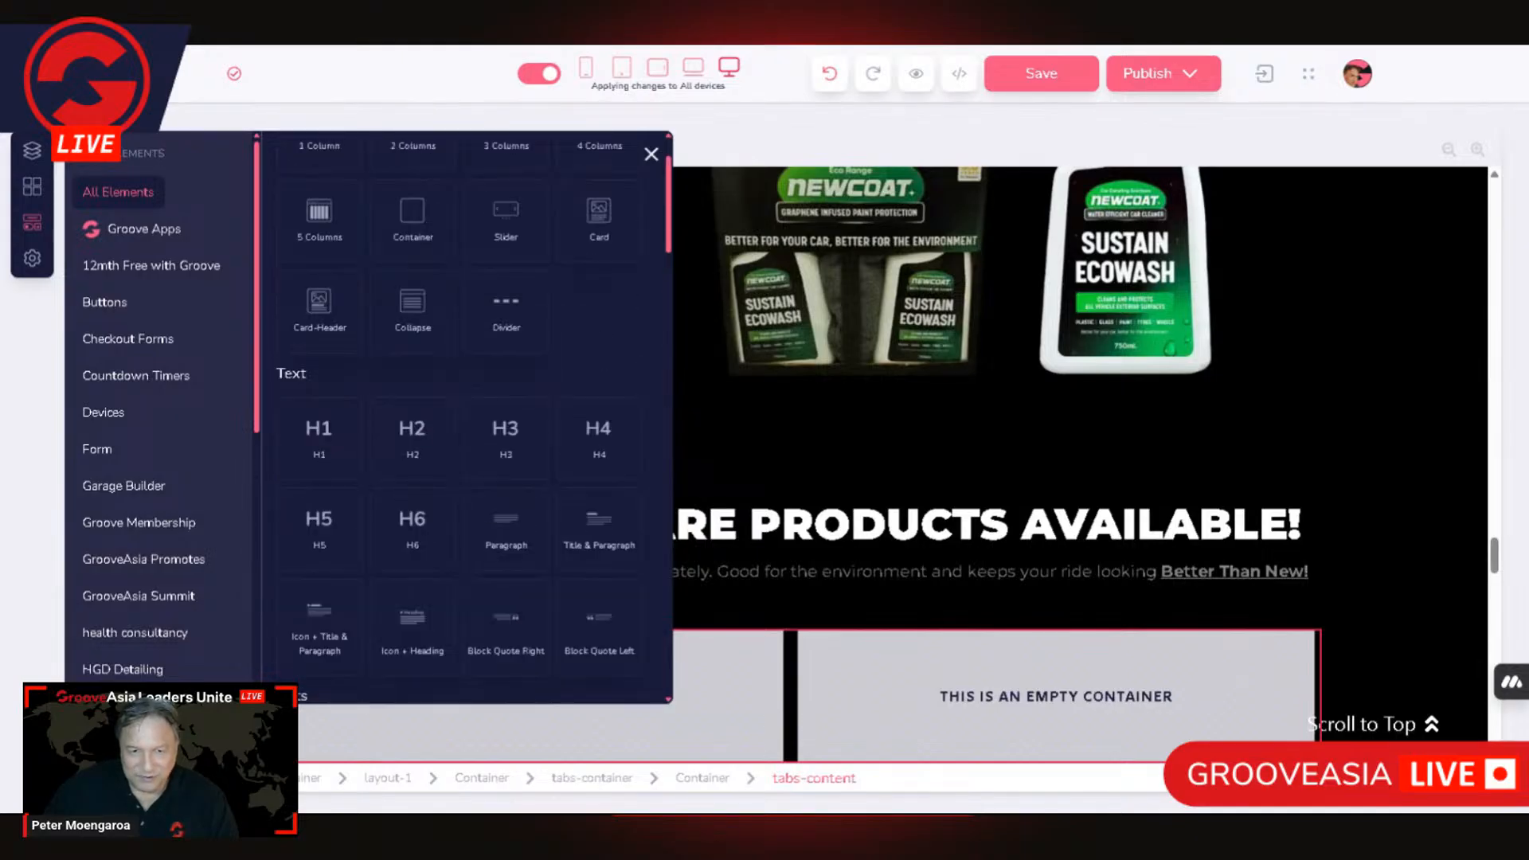
scroll(434, 255, up, 2)
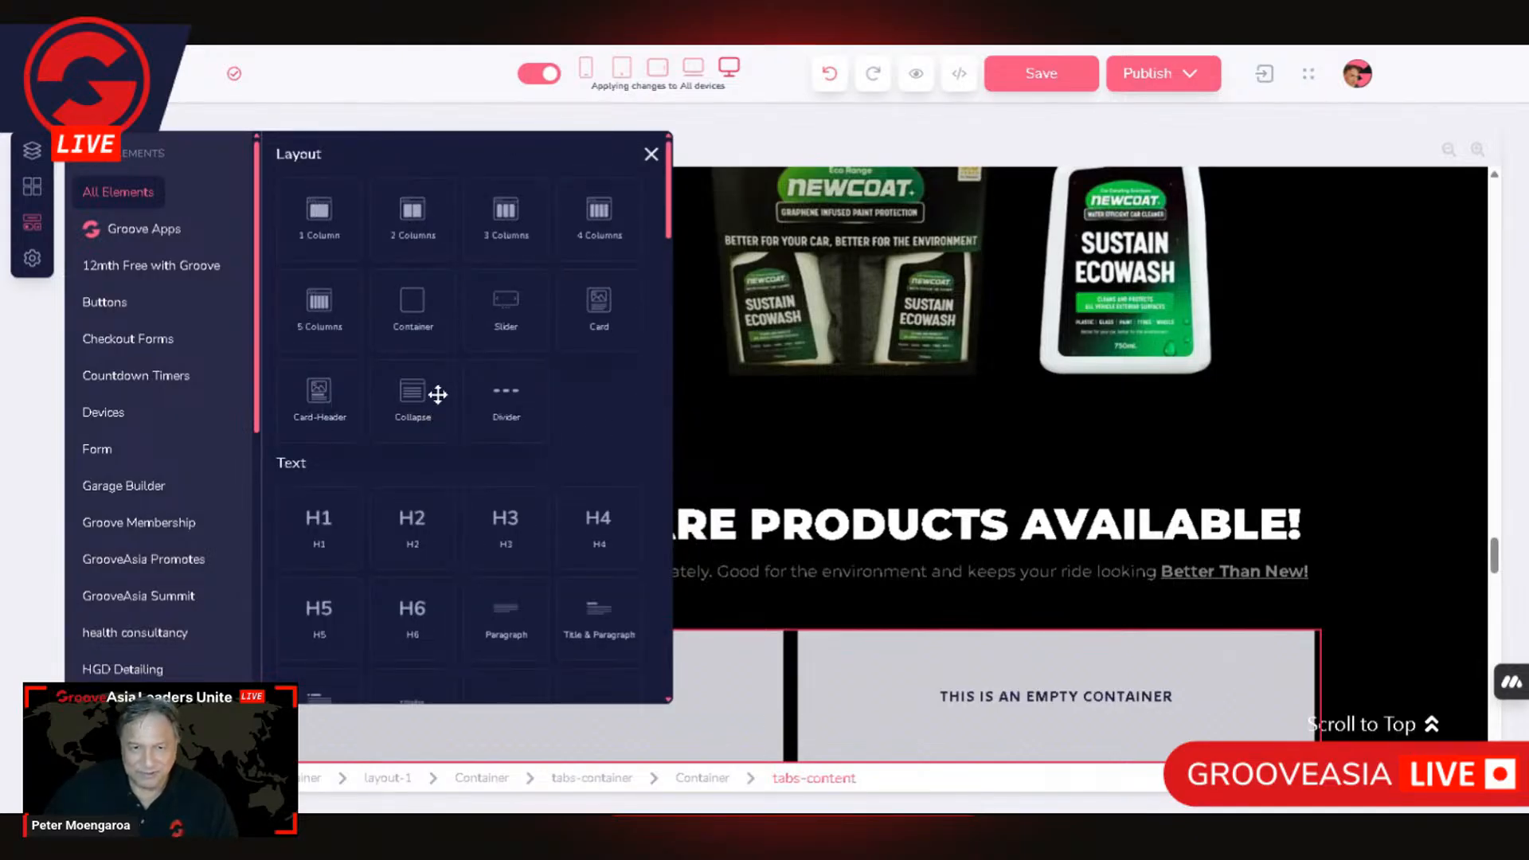
scroll(499, 451, down, 5)
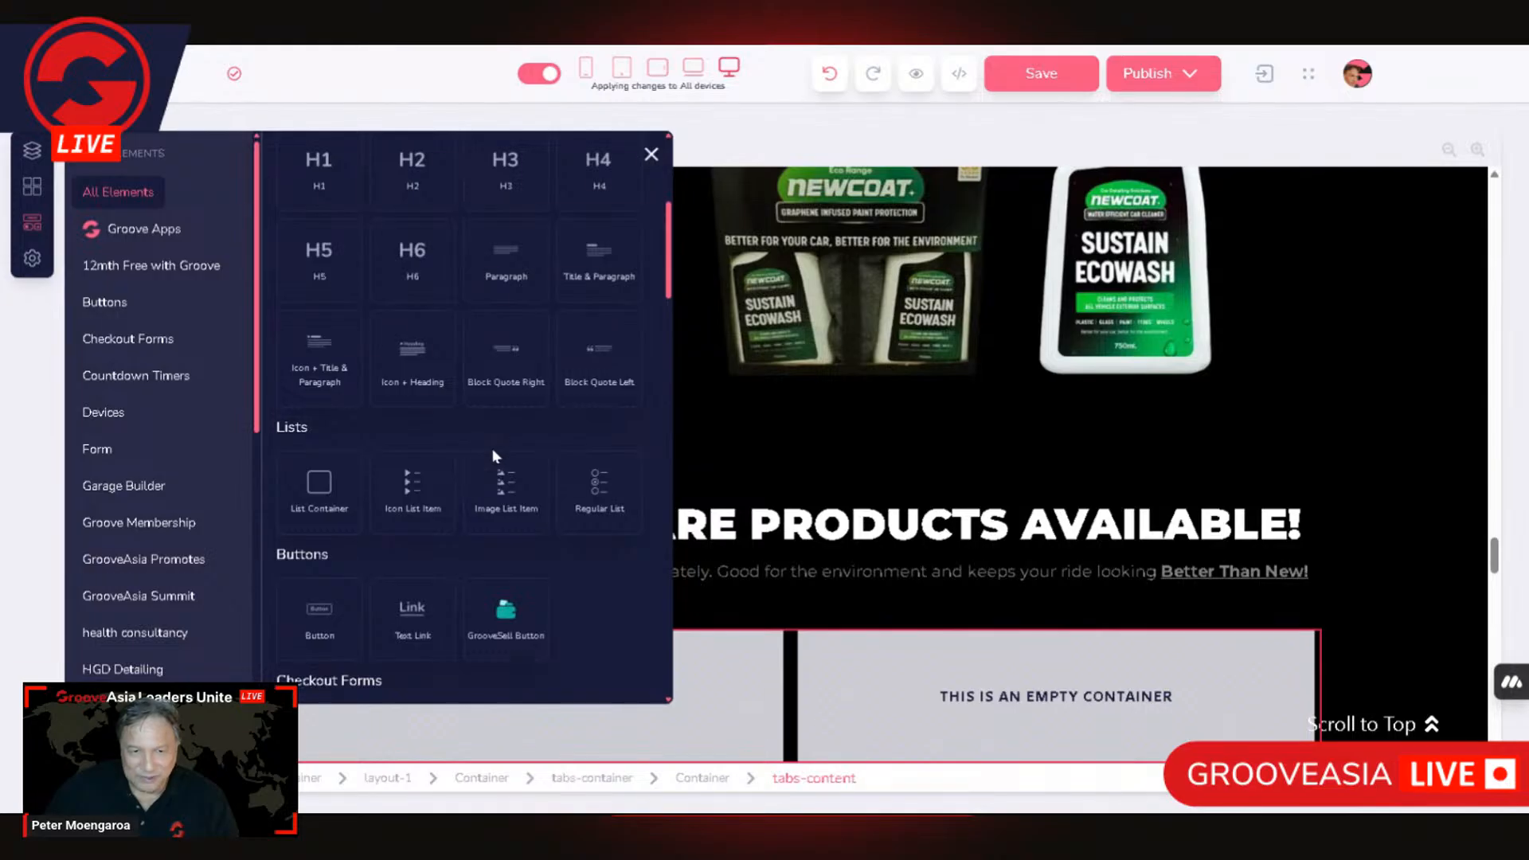
scroll(474, 489, down, 6)
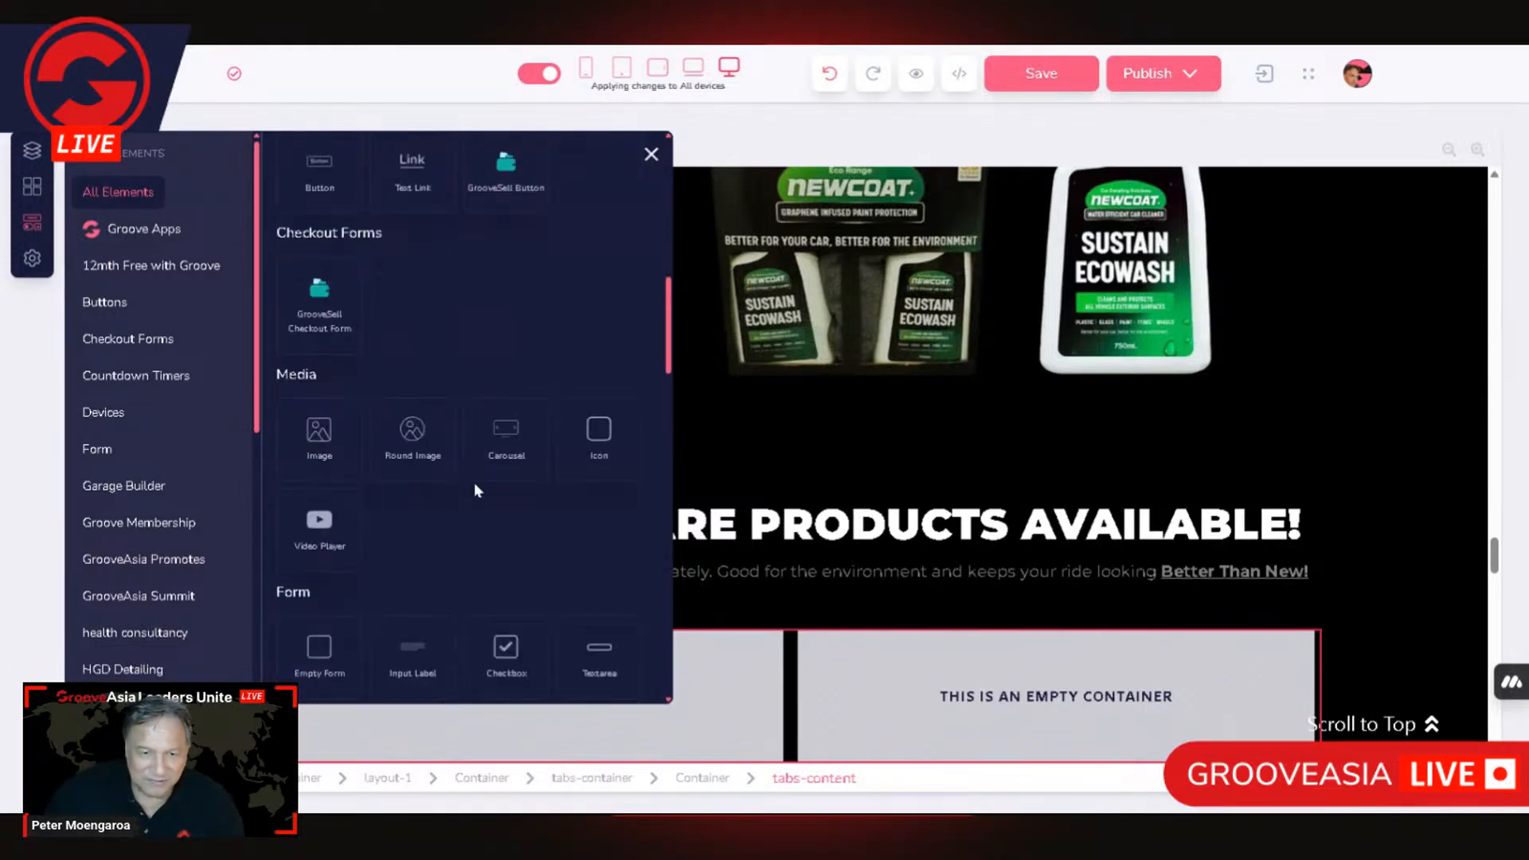
drag(341, 436, 703, 699)
drag(824, 689, 821, 687)
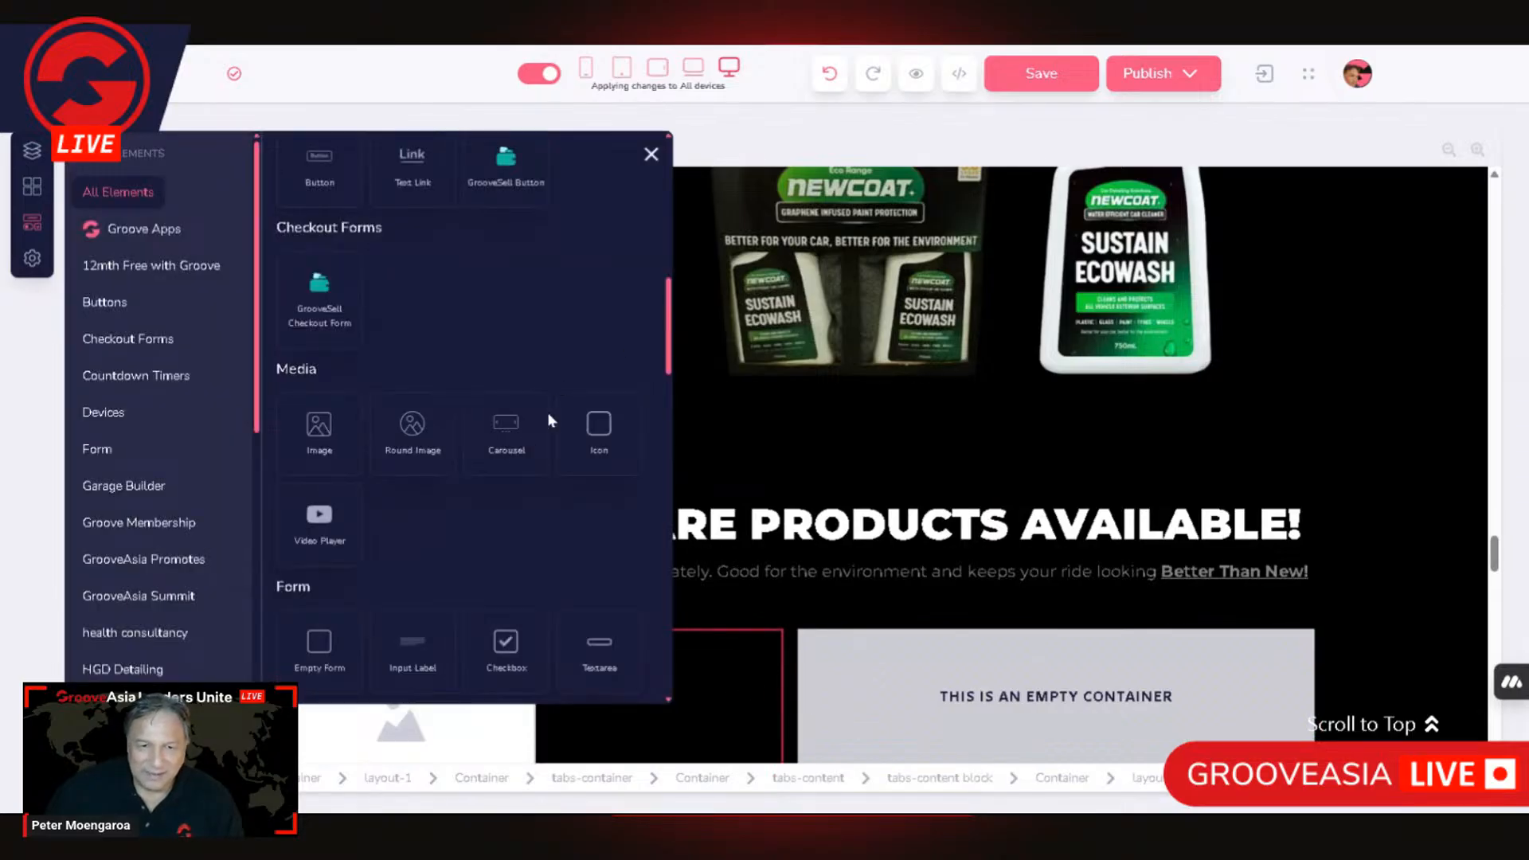
Step: Try to place a text element in the empty right column of the tab content
click(680, 334)
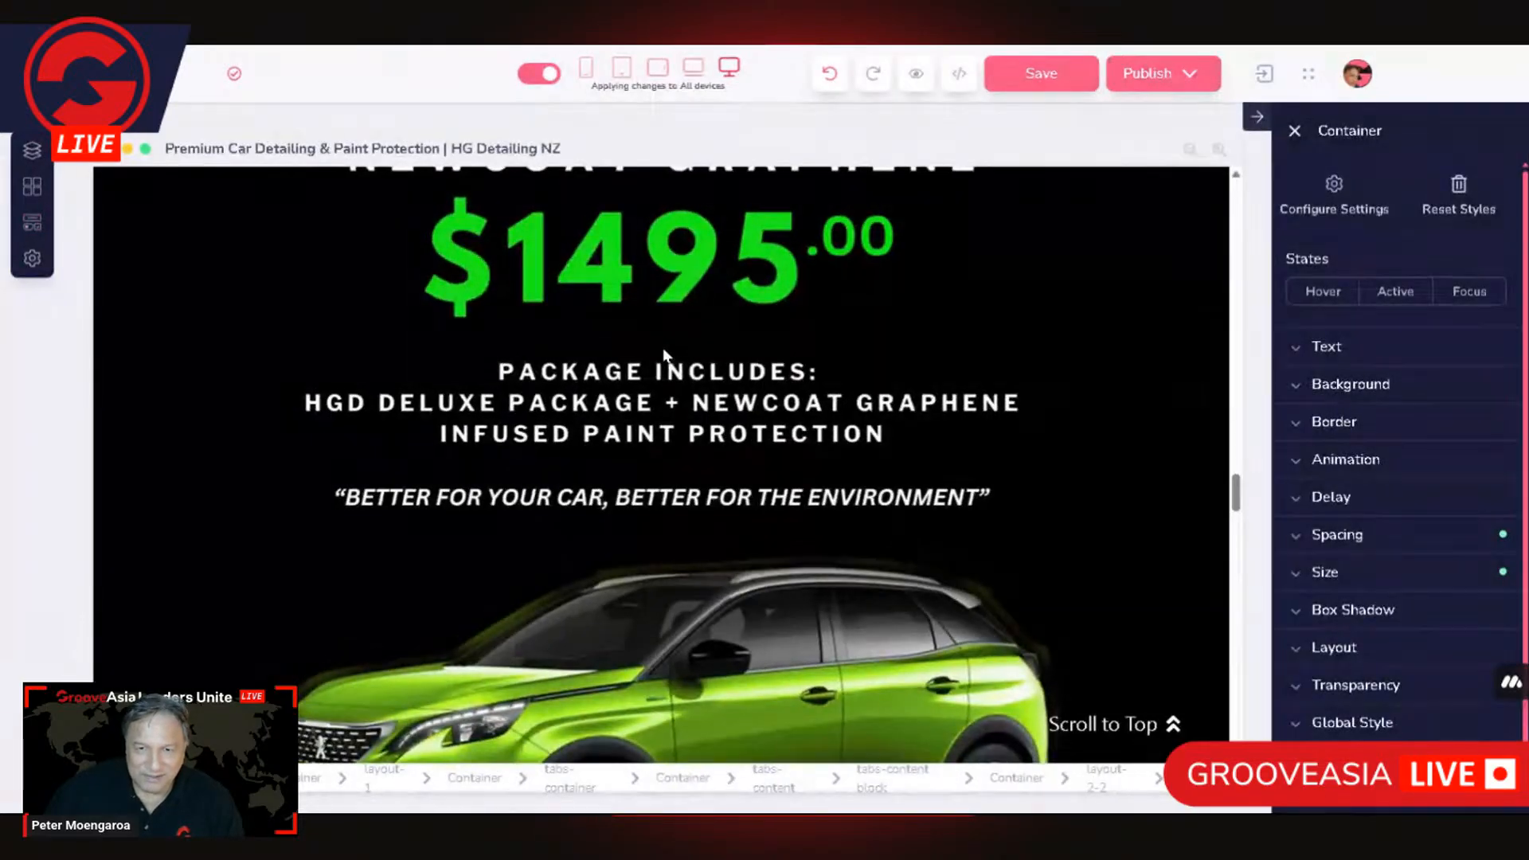
scroll(568, 551, down, 10)
scroll(558, 554, up, 5)
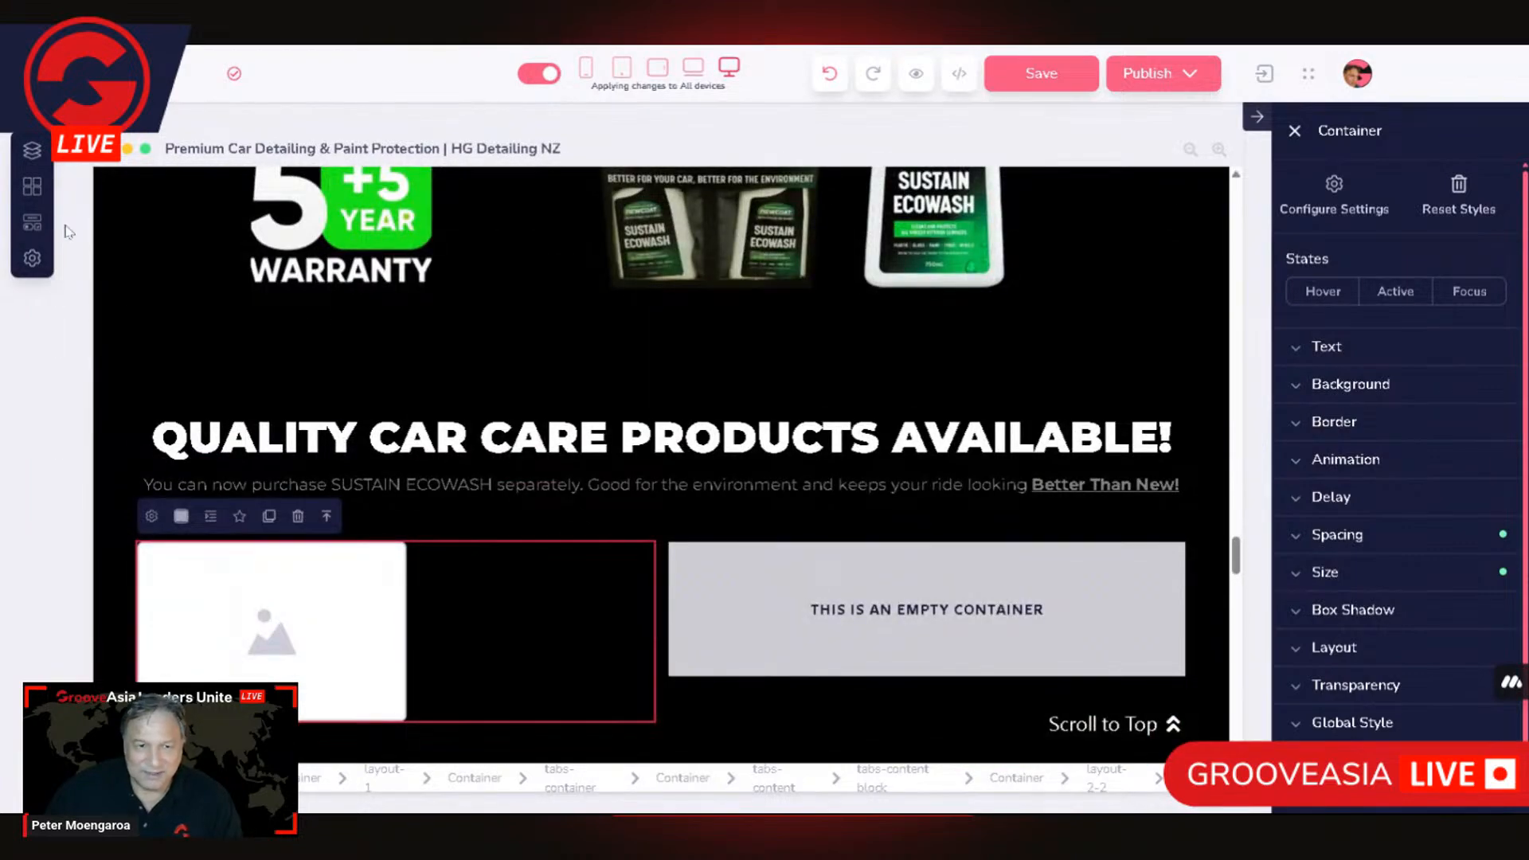
click(32, 222)
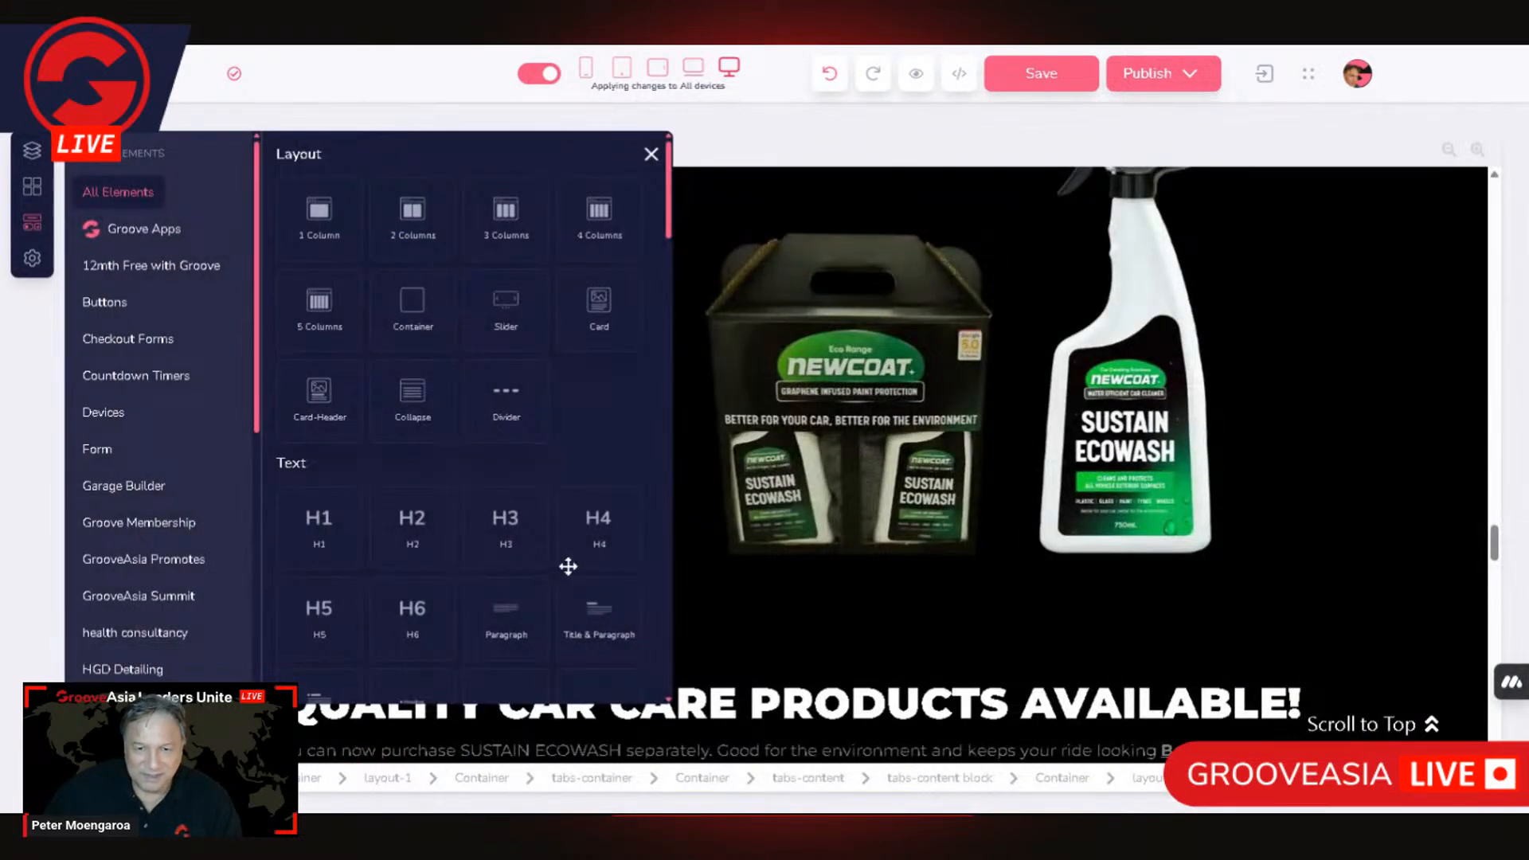
scroll(556, 575, down, 2)
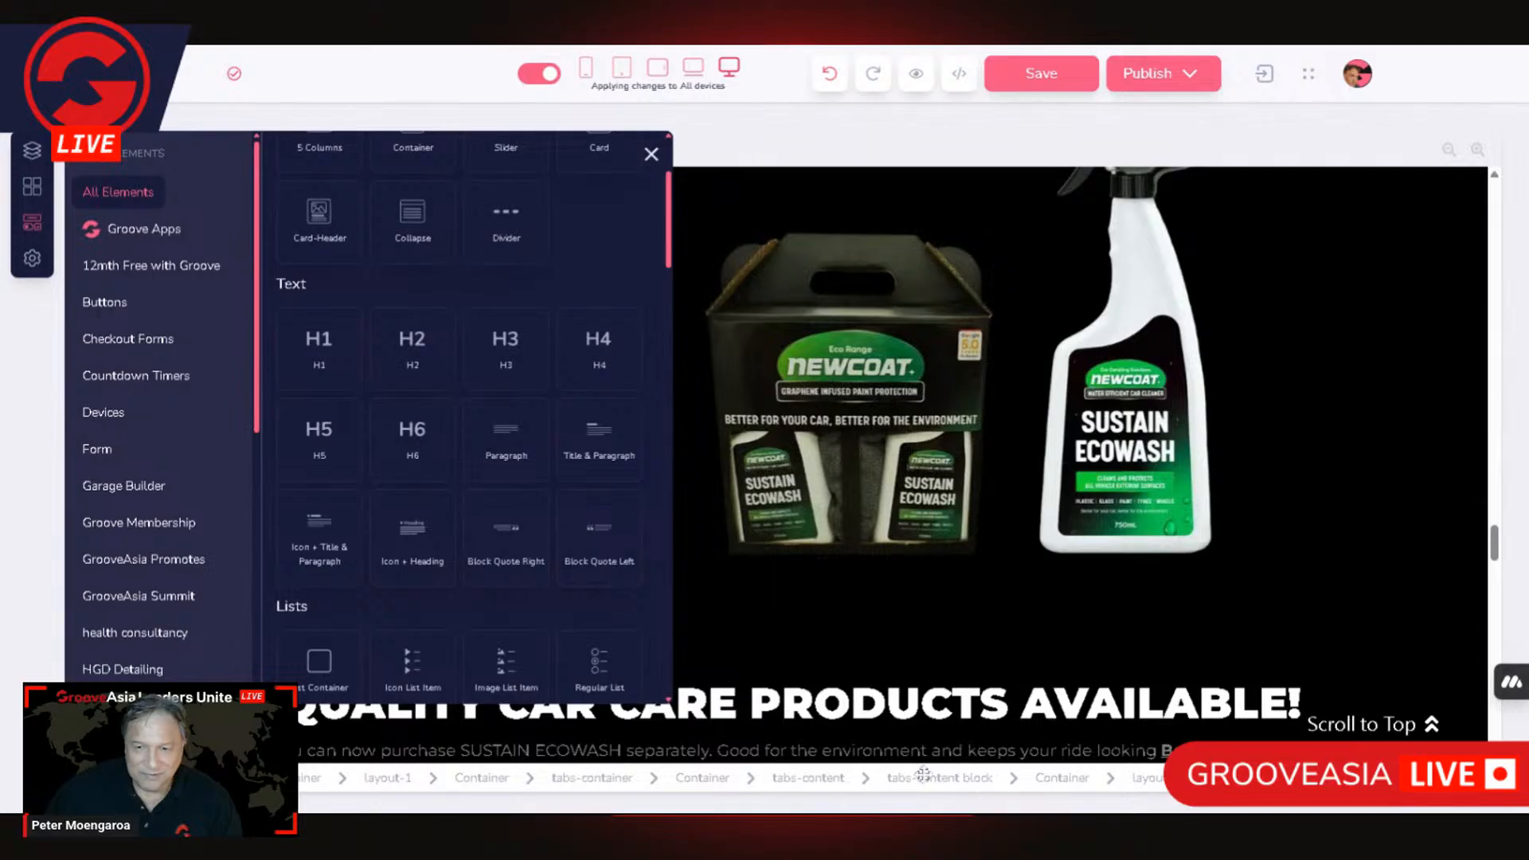
drag(922, 774, 934, 782)
drag(1020, 258, 1017, 395)
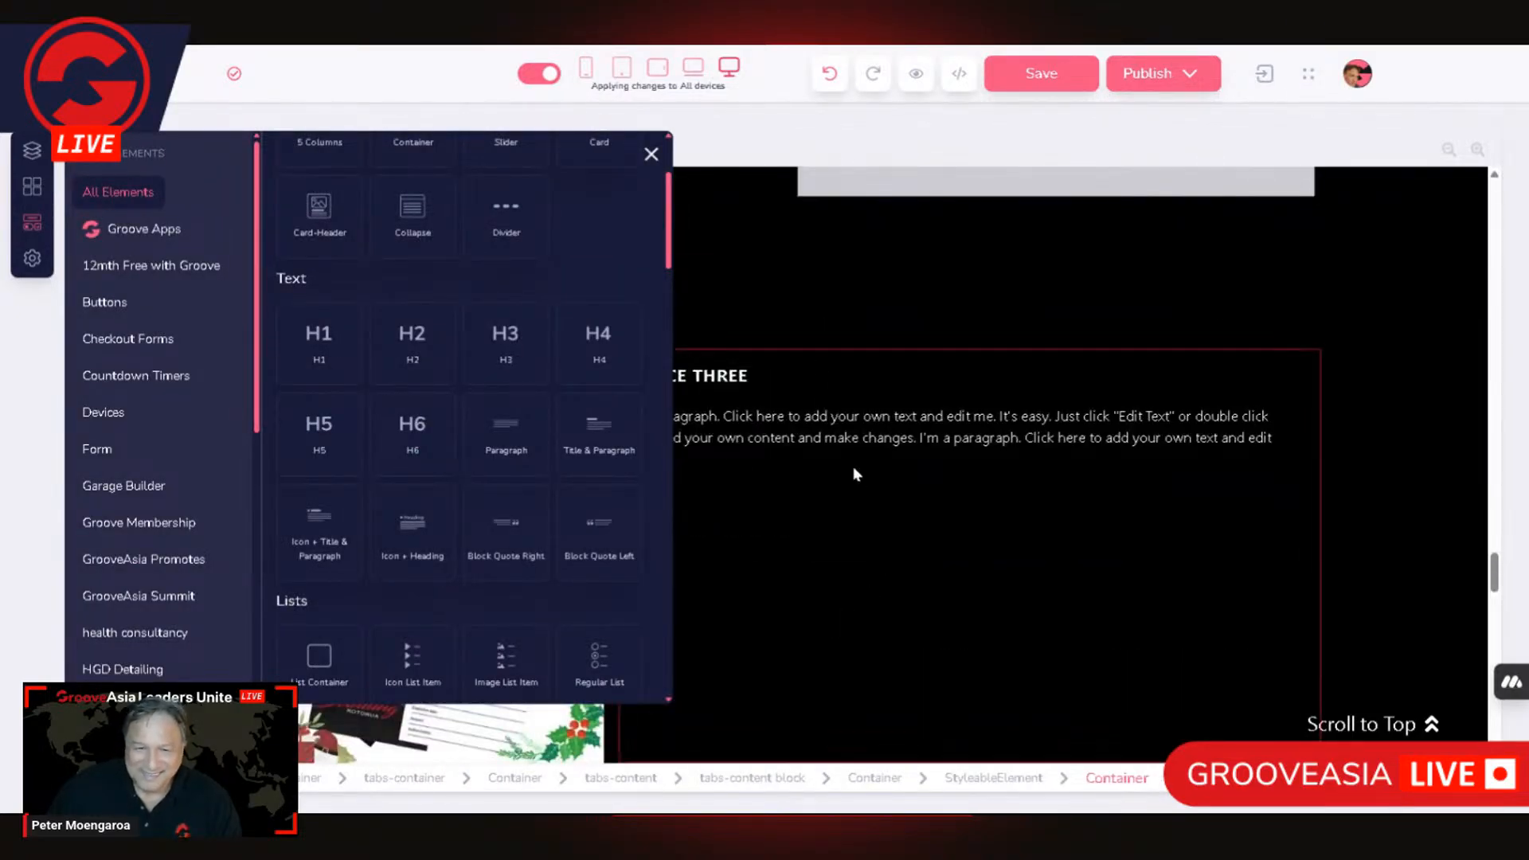
click(875, 246)
scroll(848, 347, up, 3)
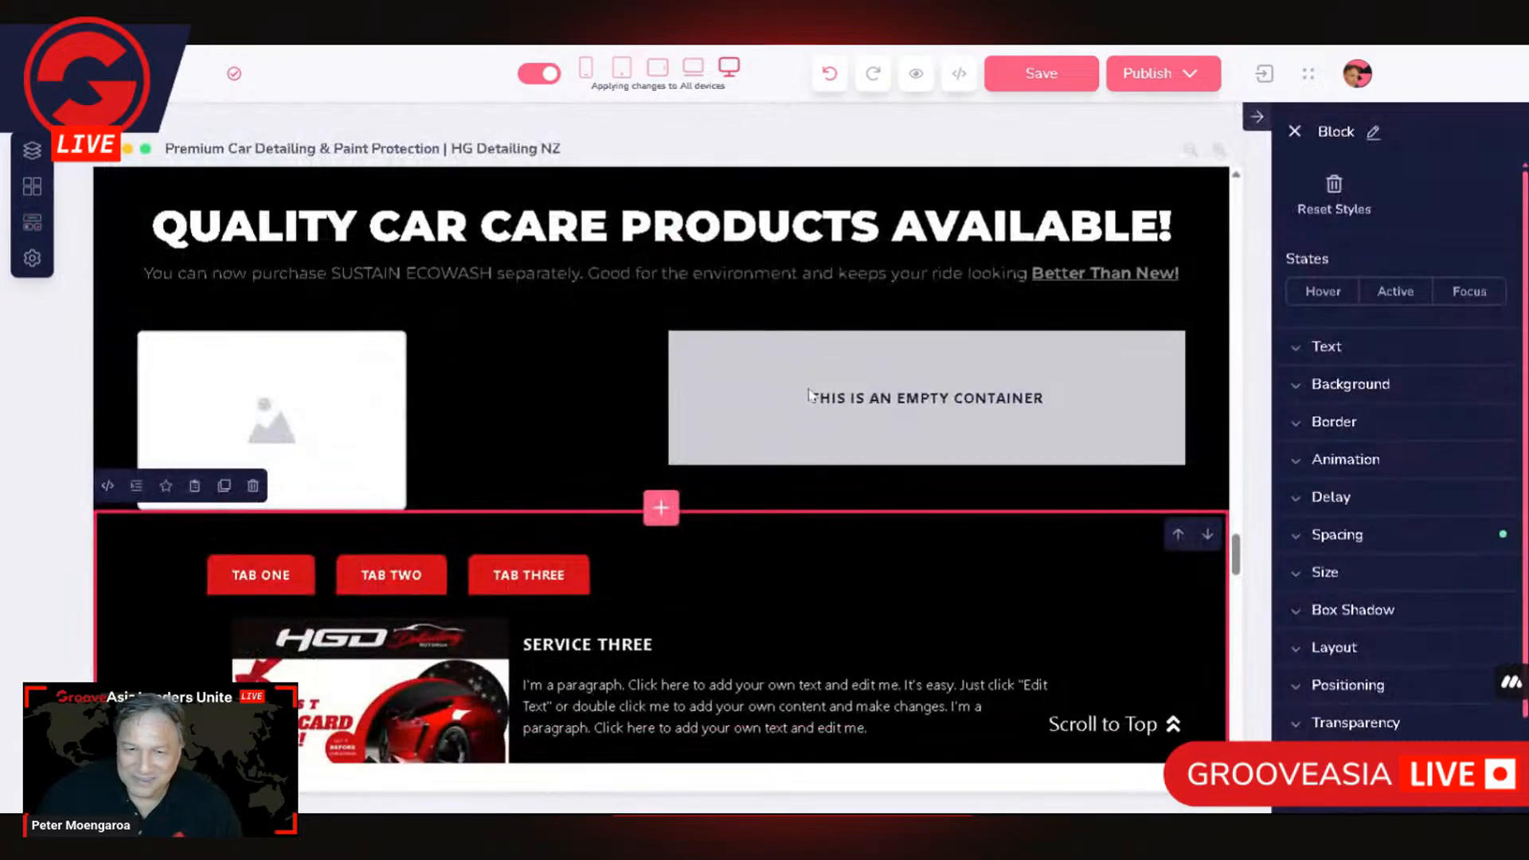
Step: Add a Title & Paragraph element to the empty container beside the image placeholder
click(32, 223)
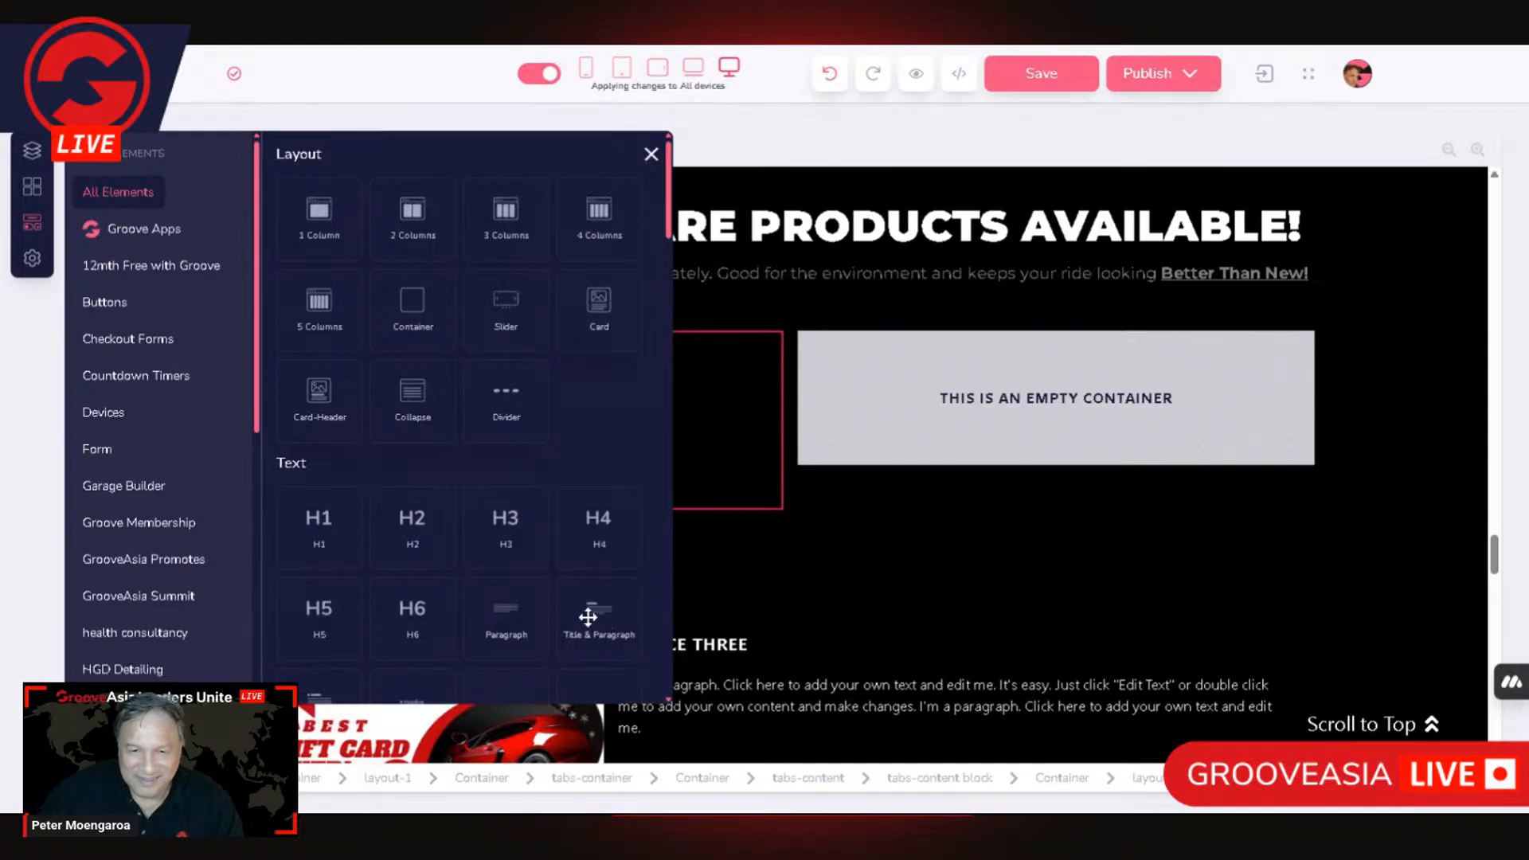
drag(588, 614, 910, 410)
drag(911, 413, 911, 414)
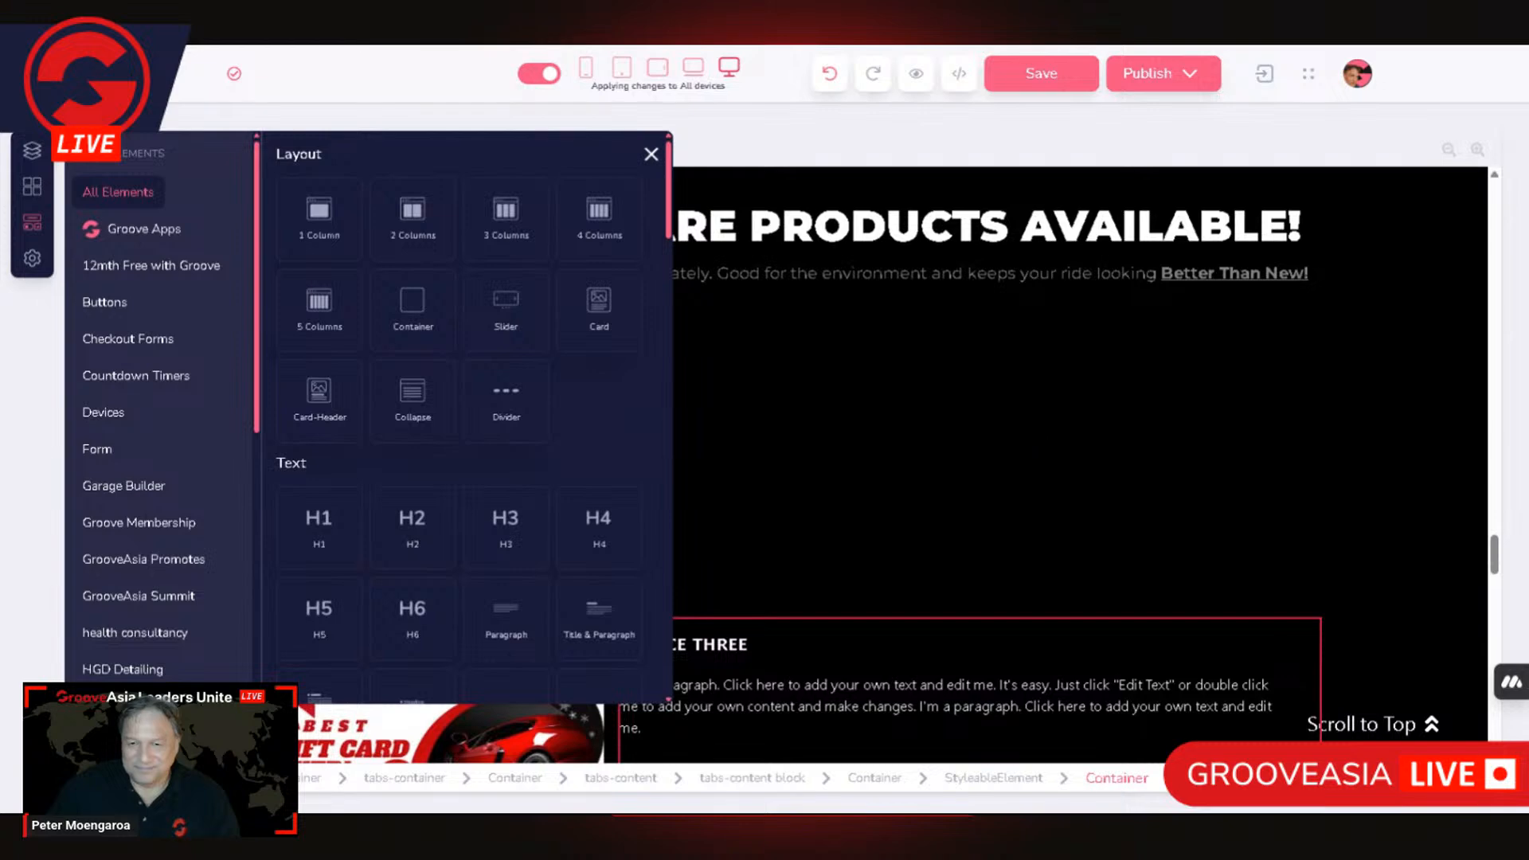
Step: Set the text color of the new lorem ipsum paragraph to white
click(985, 448)
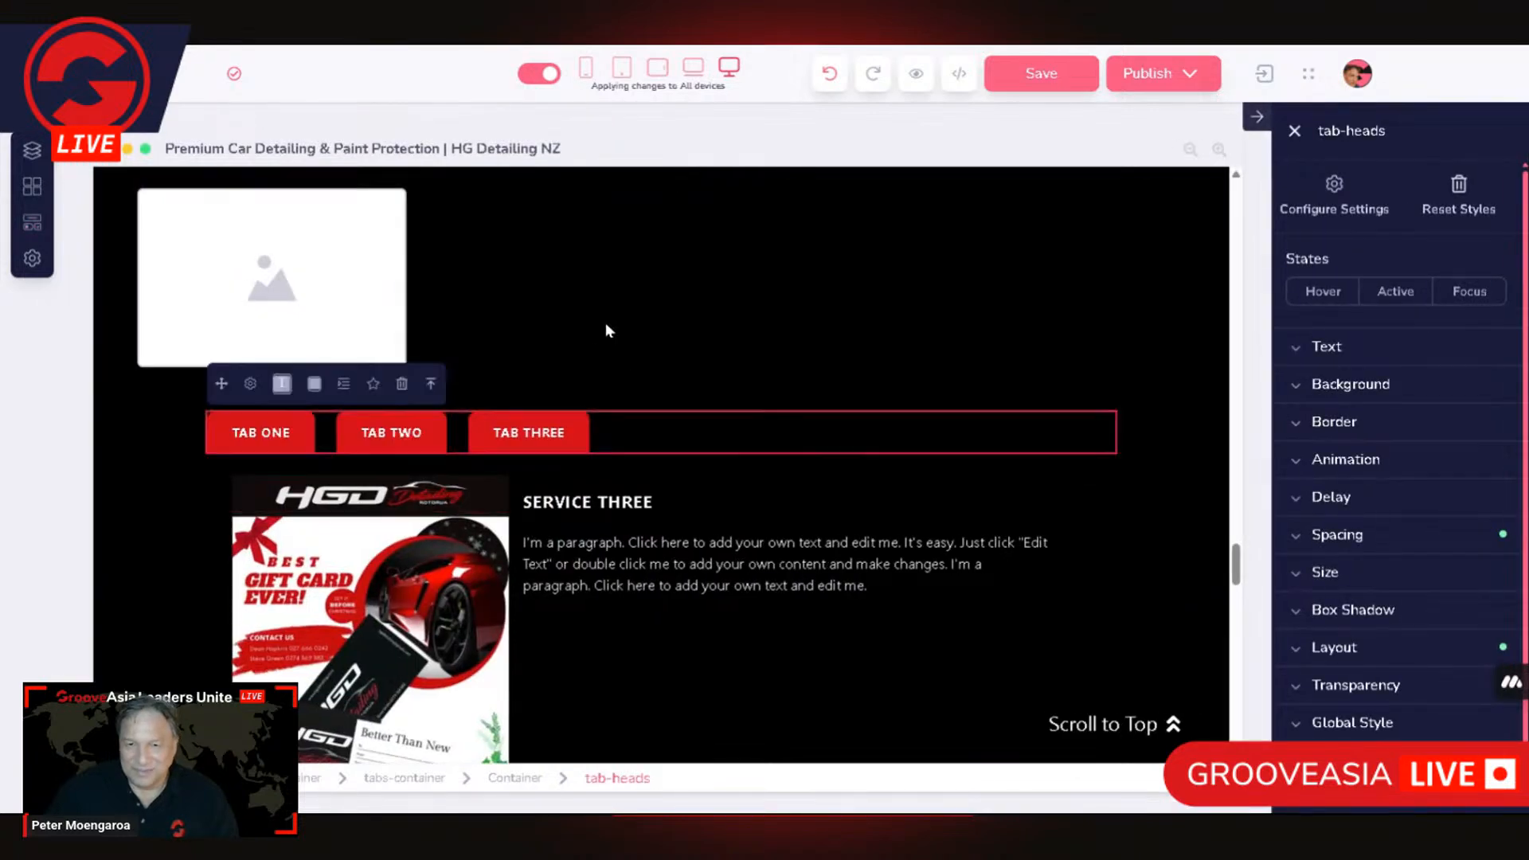
click(609, 281)
click(943, 264)
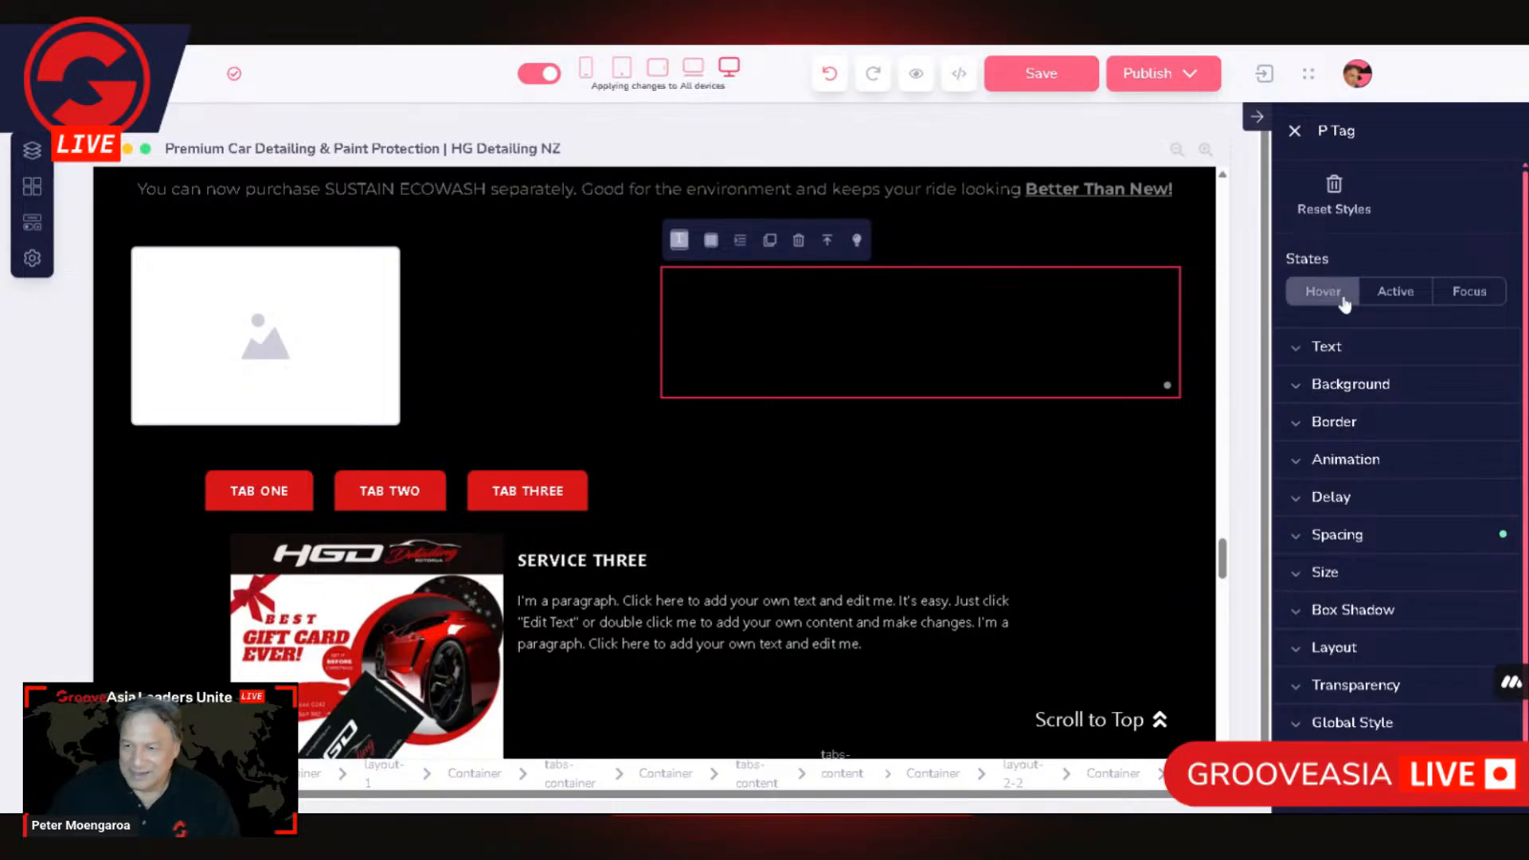
click(1336, 350)
click(1463, 404)
click(1313, 452)
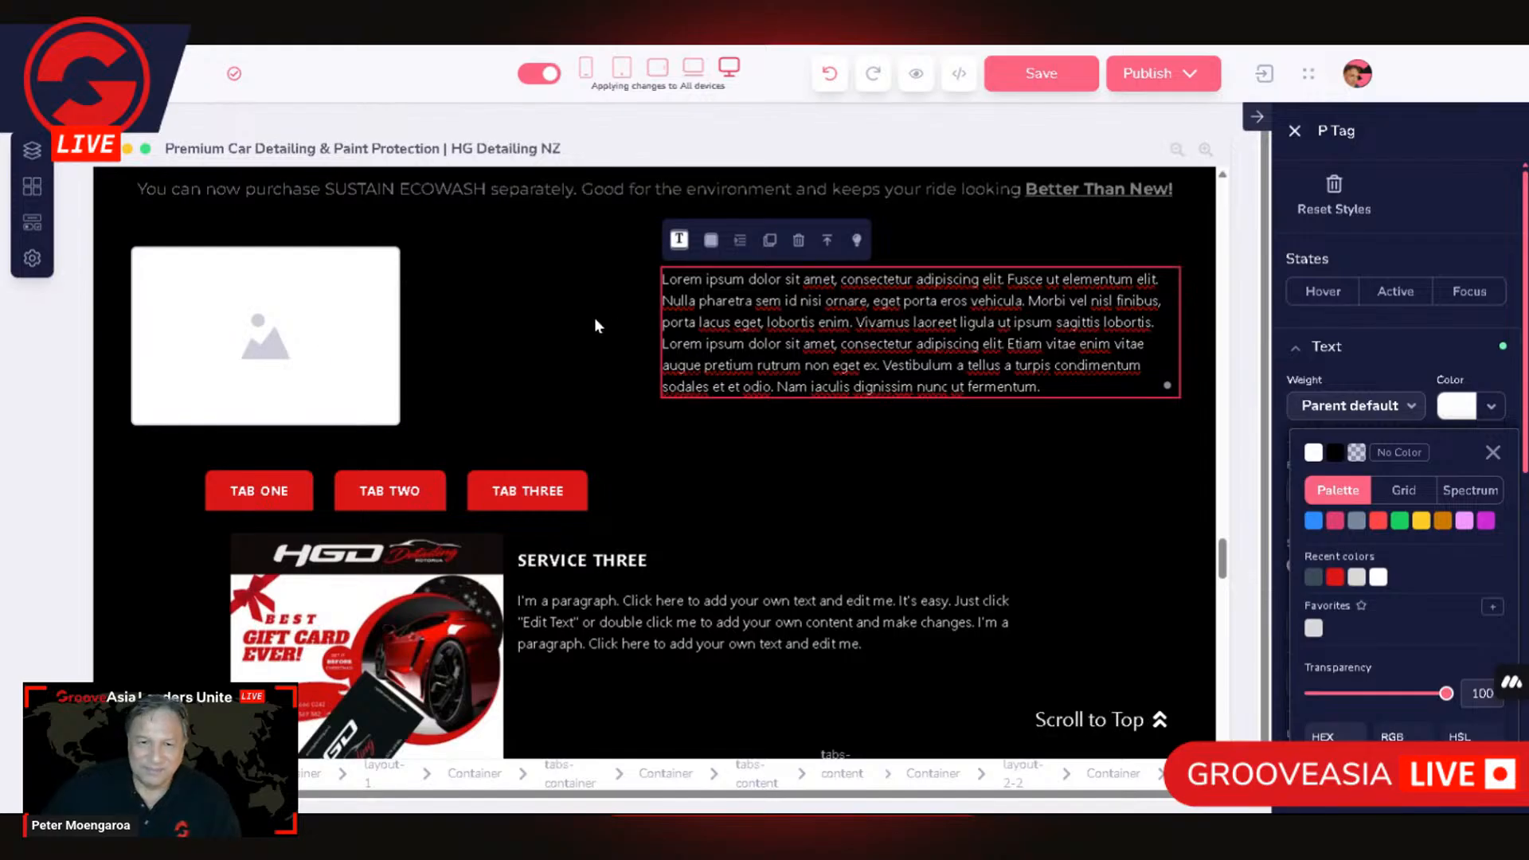
Step: Set the text color of the title line above the paragraph to white
click(946, 256)
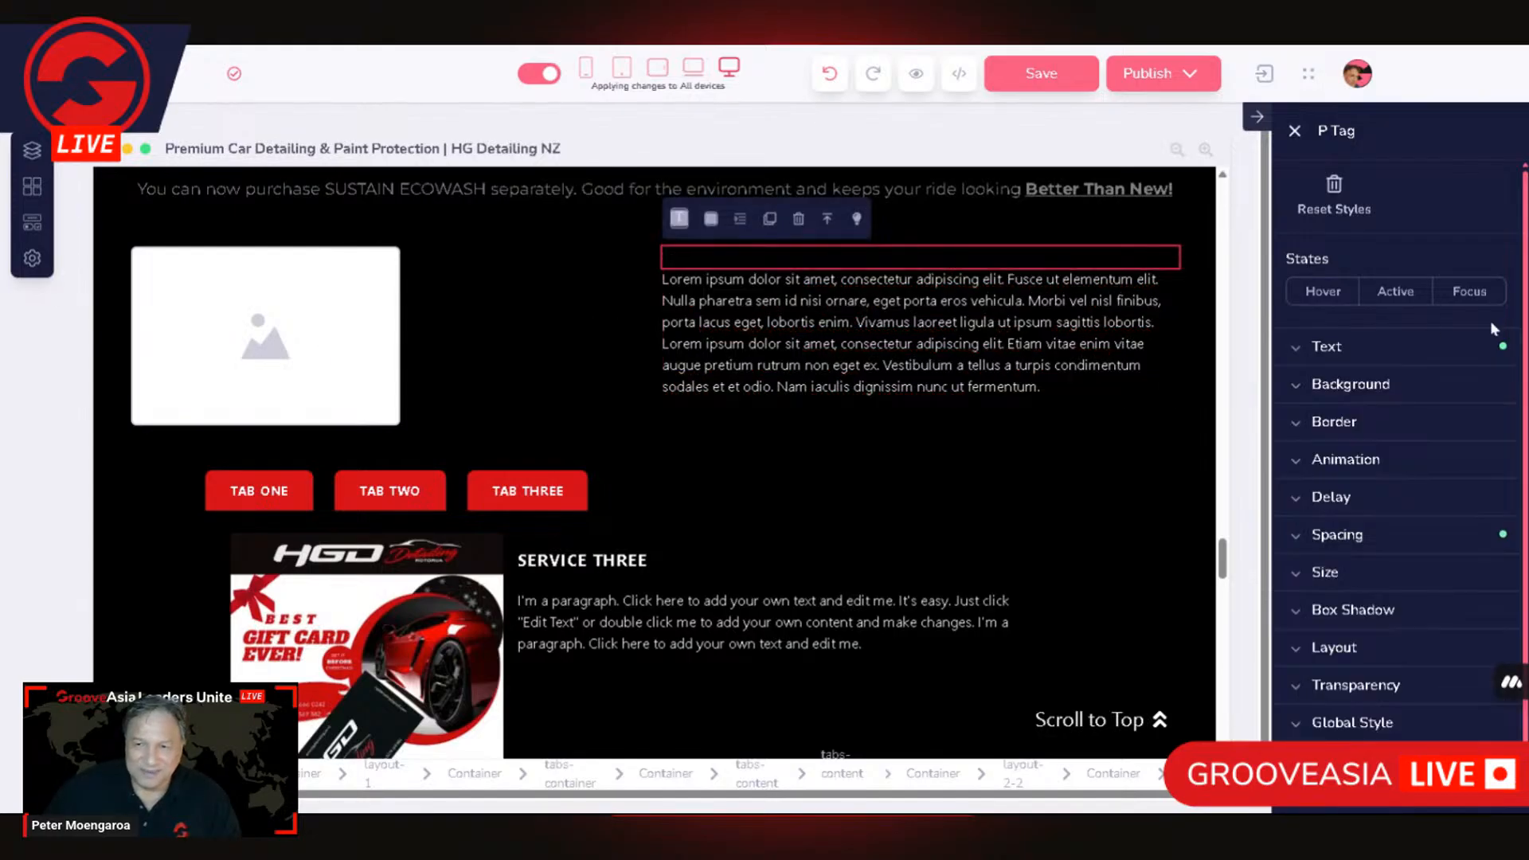
click(1338, 353)
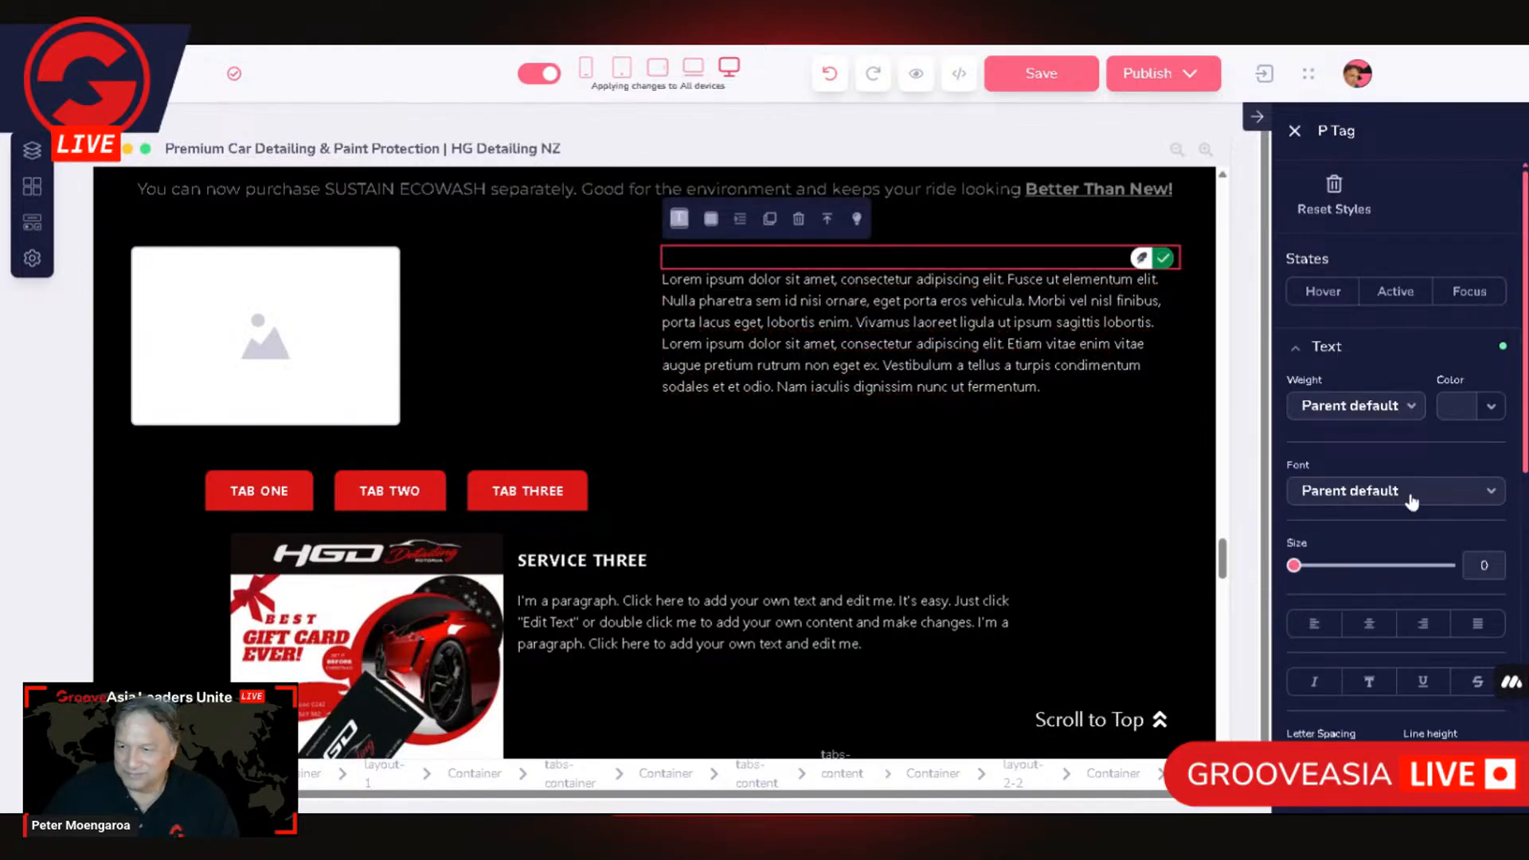
click(1457, 408)
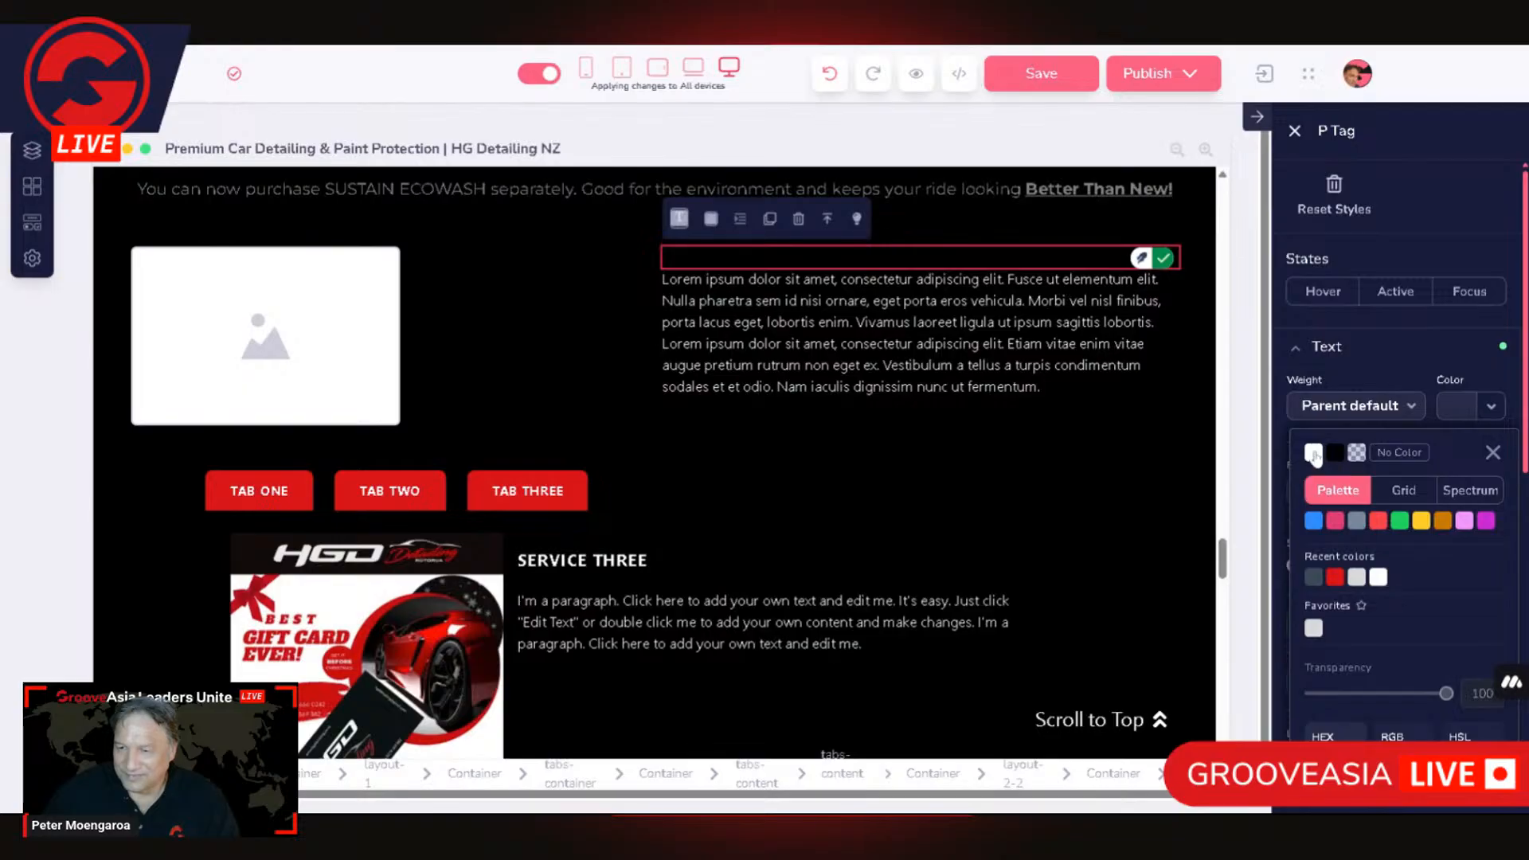
click(1314, 453)
Step: Center the image placeholder within its column container through the container's layout settings
click(467, 360)
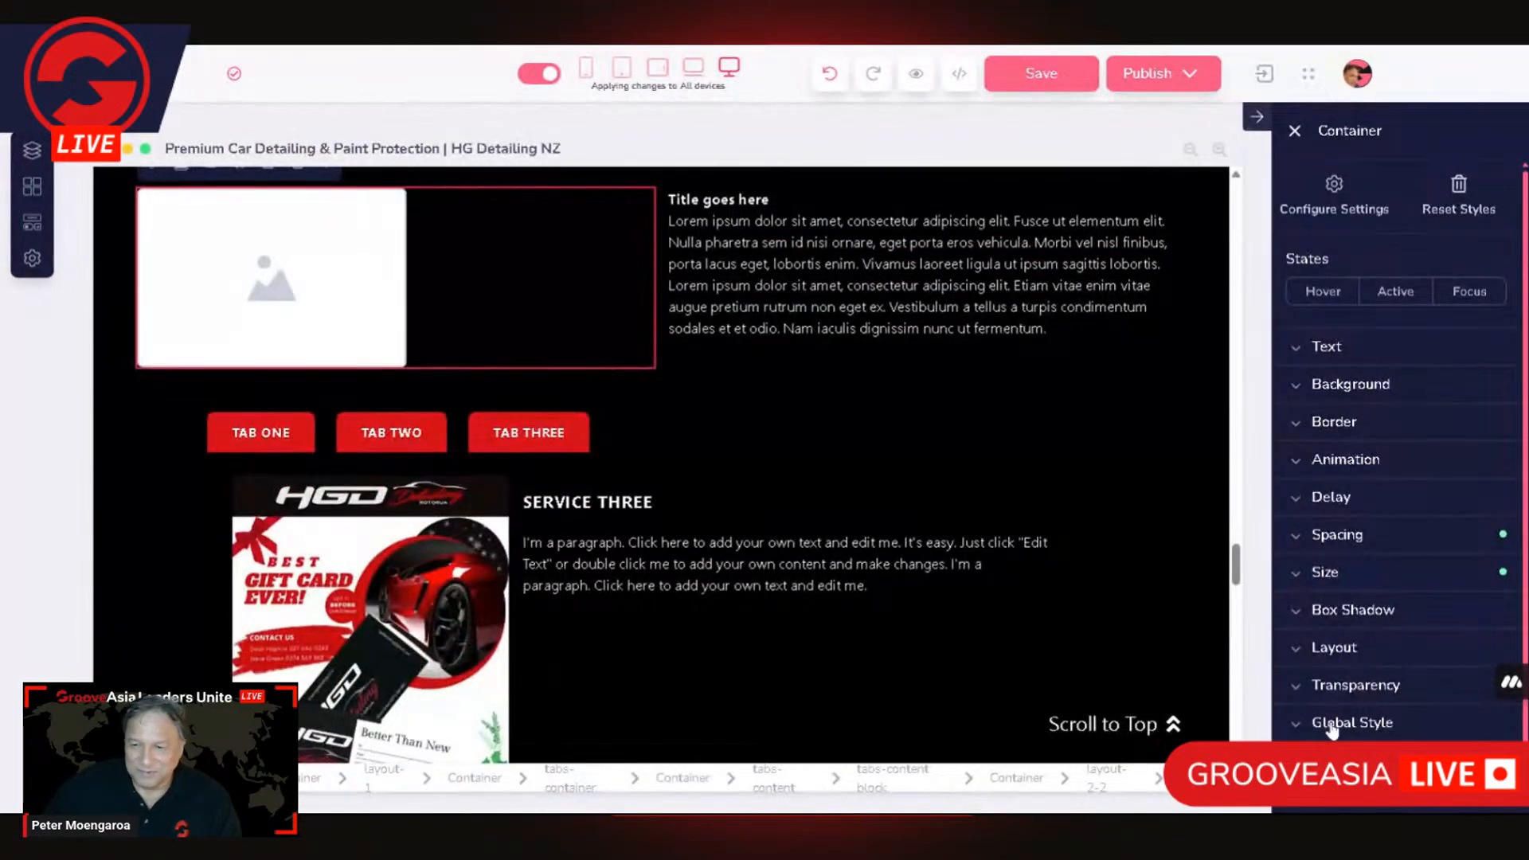
scroll(1369, 695, down, 1)
click(1358, 606)
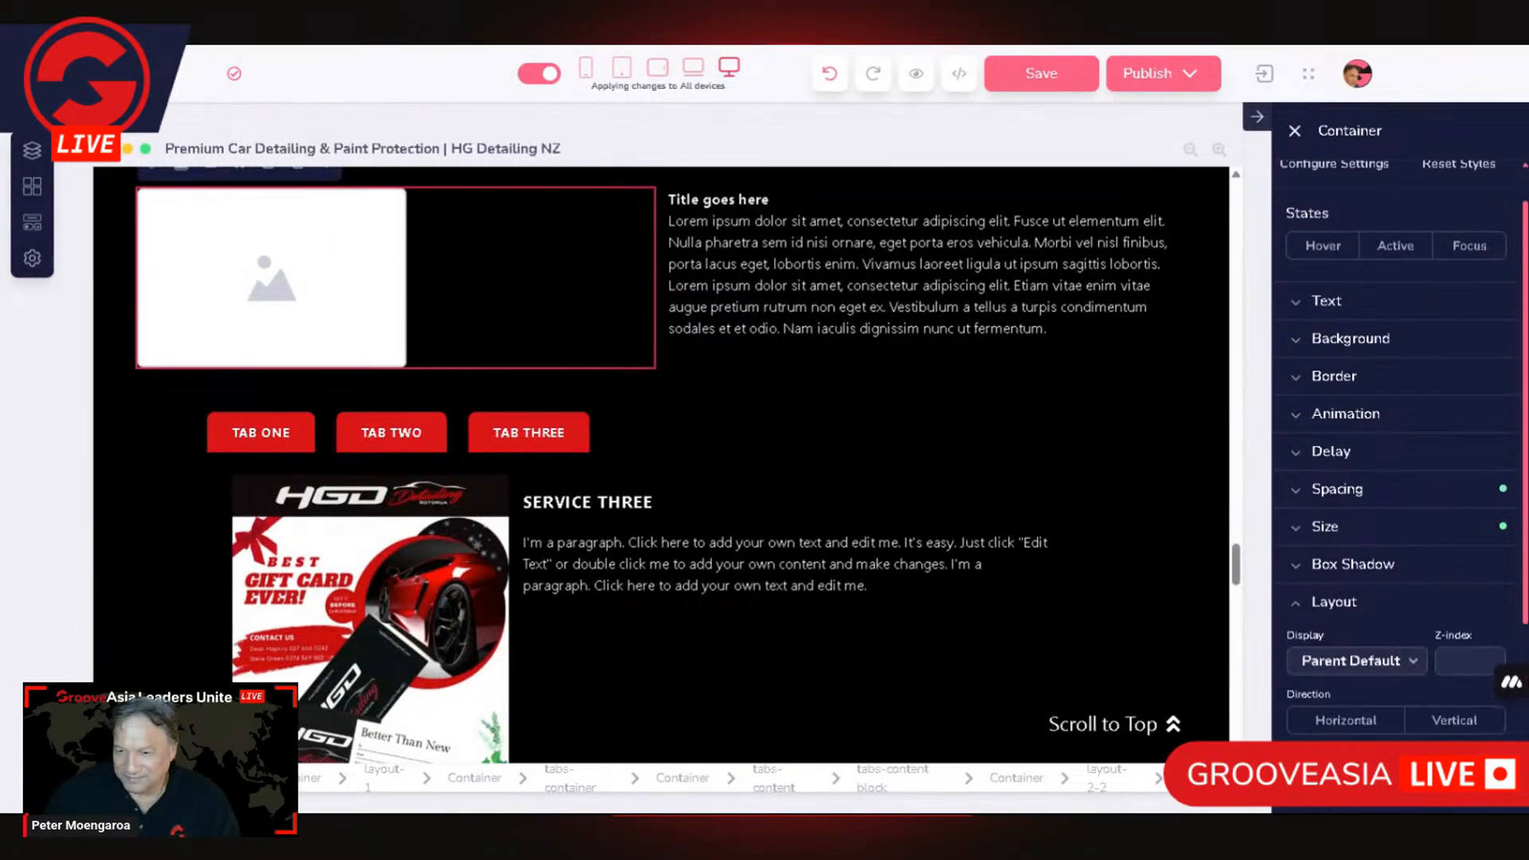
click(1431, 805)
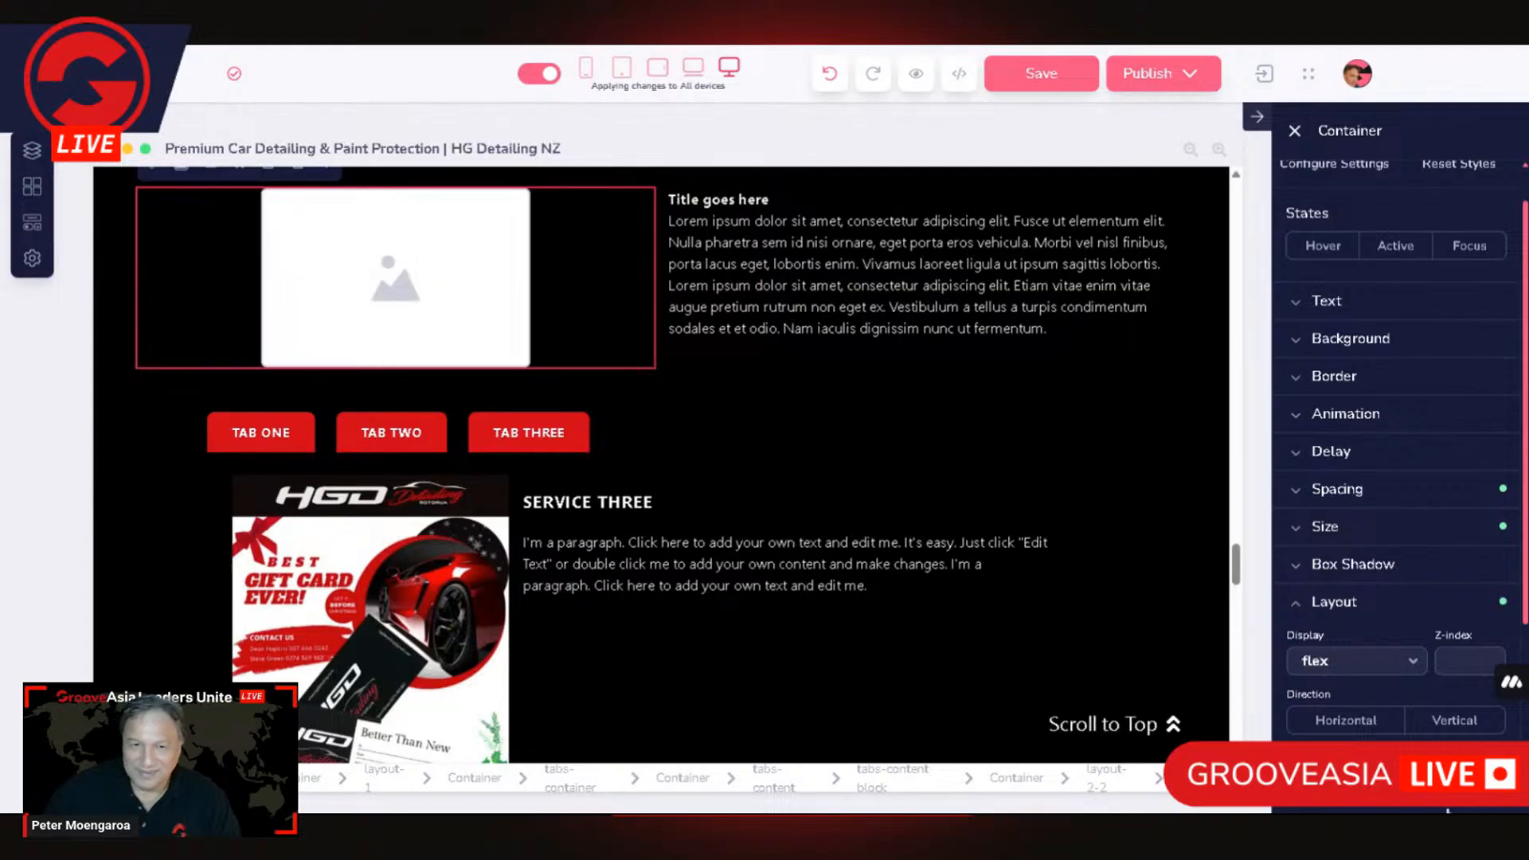
Step: Pick the NEWCOAT Exterior Kit picture from the media library for the image placeholder and open it for cropping
click(382, 247)
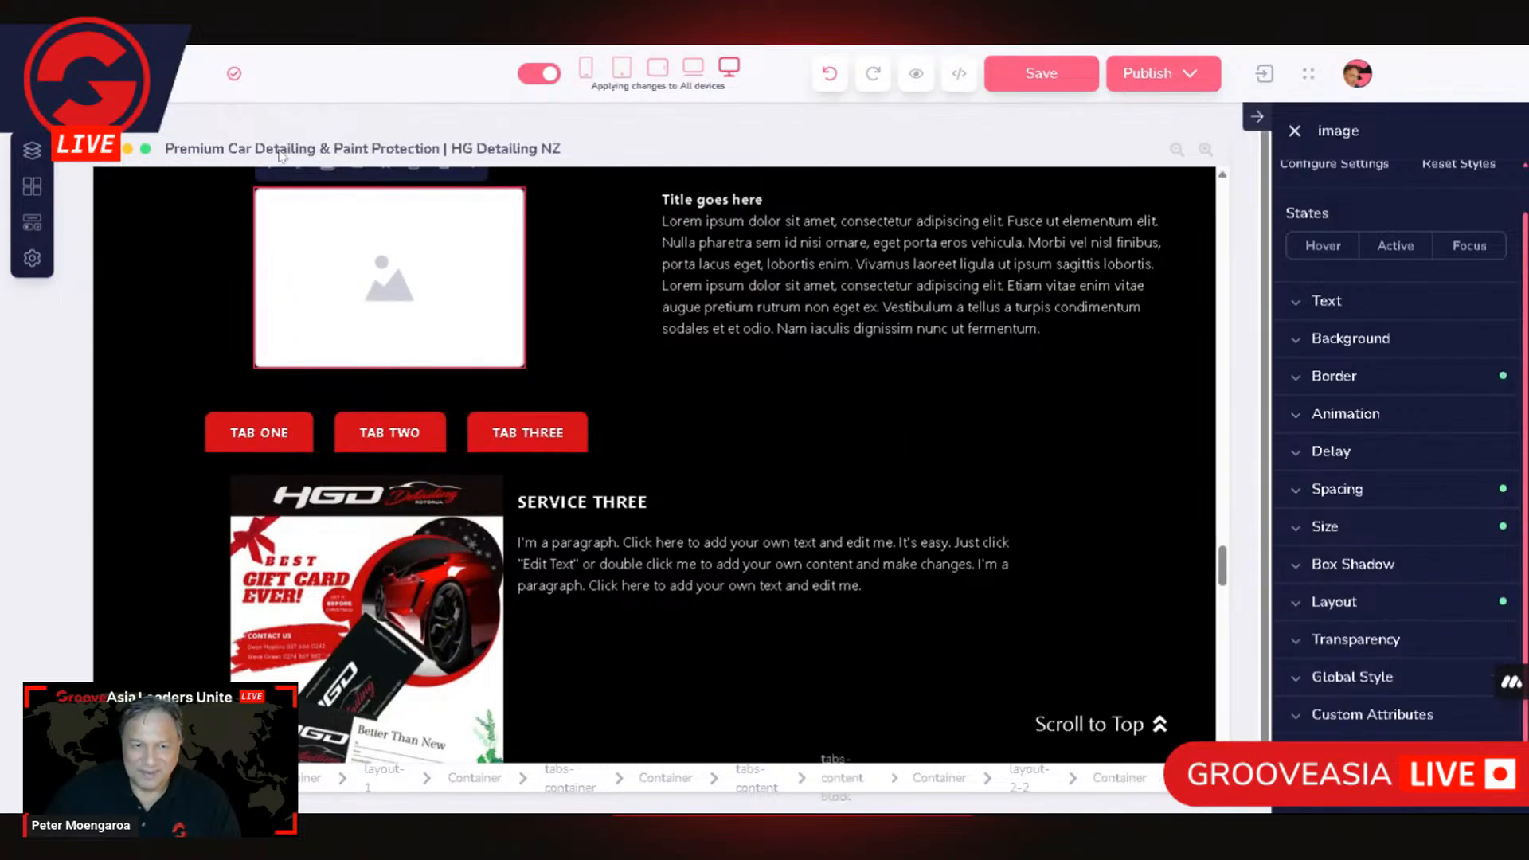
scroll(334, 295, up, 1)
click(298, 253)
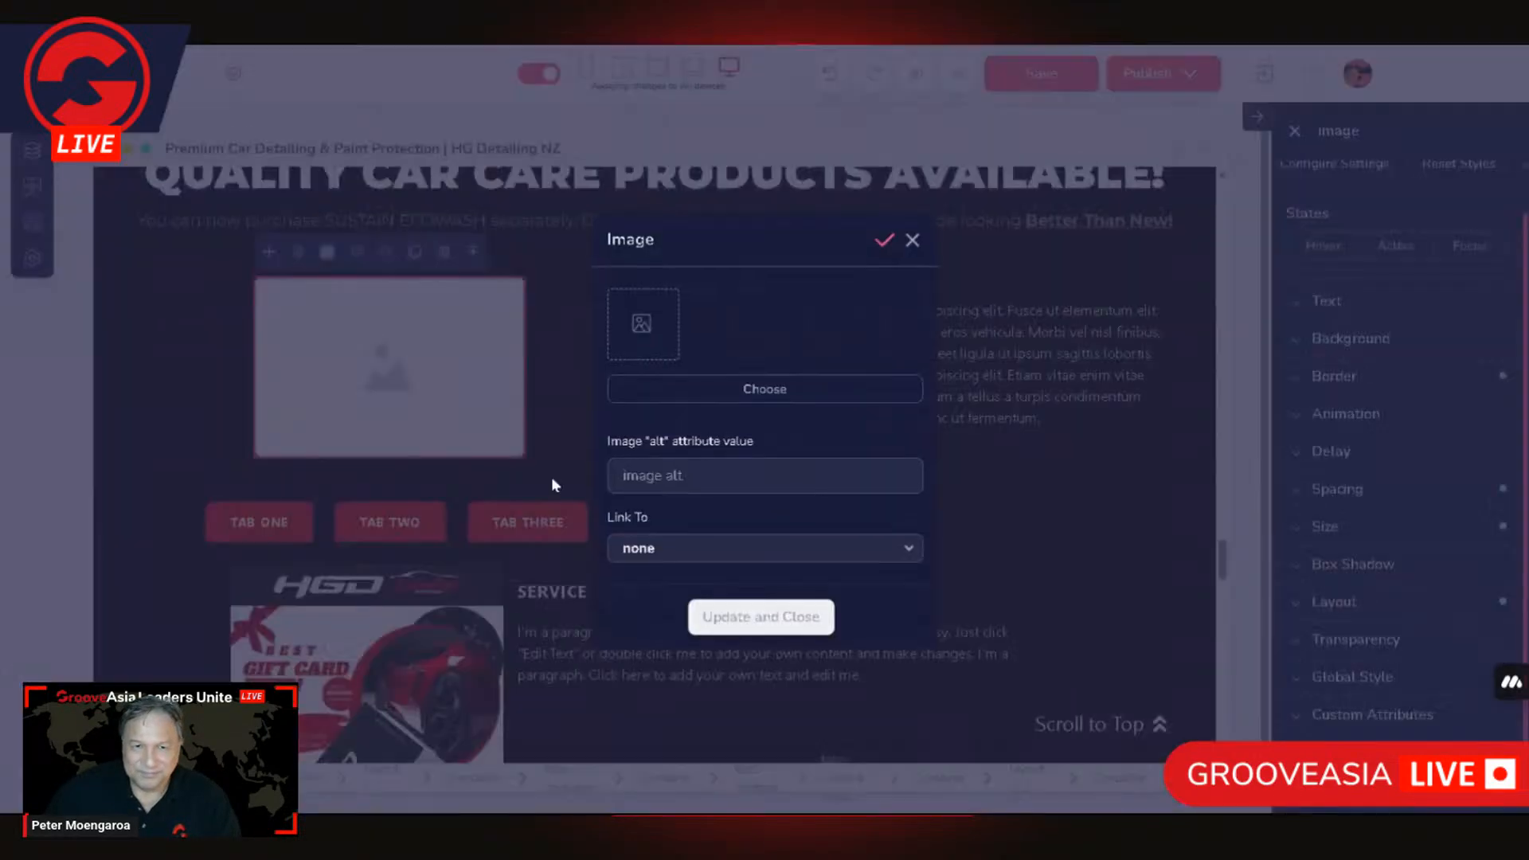
click(769, 396)
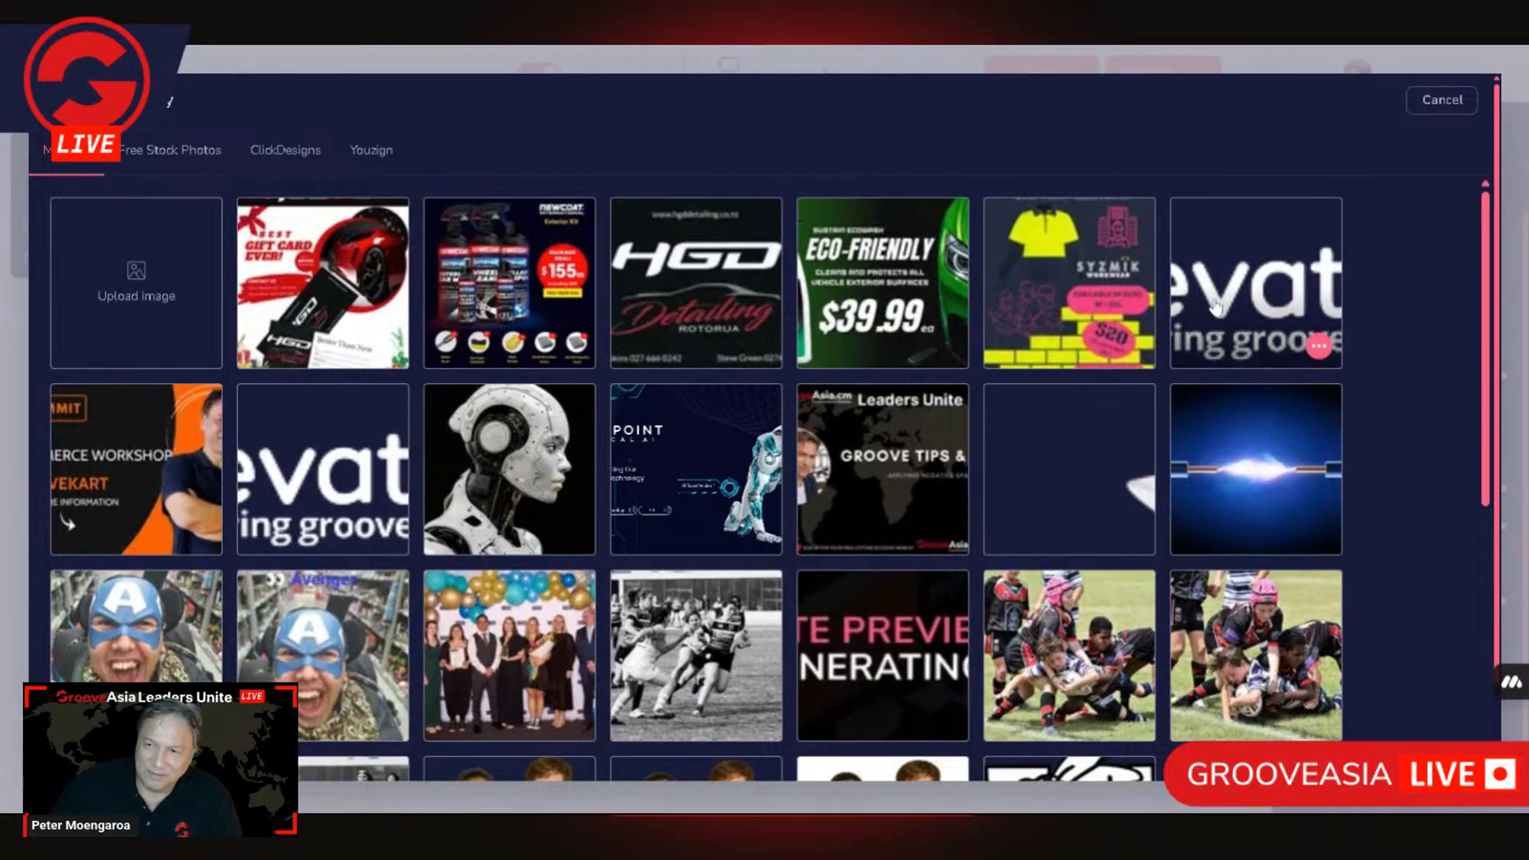
click(488, 305)
click(573, 346)
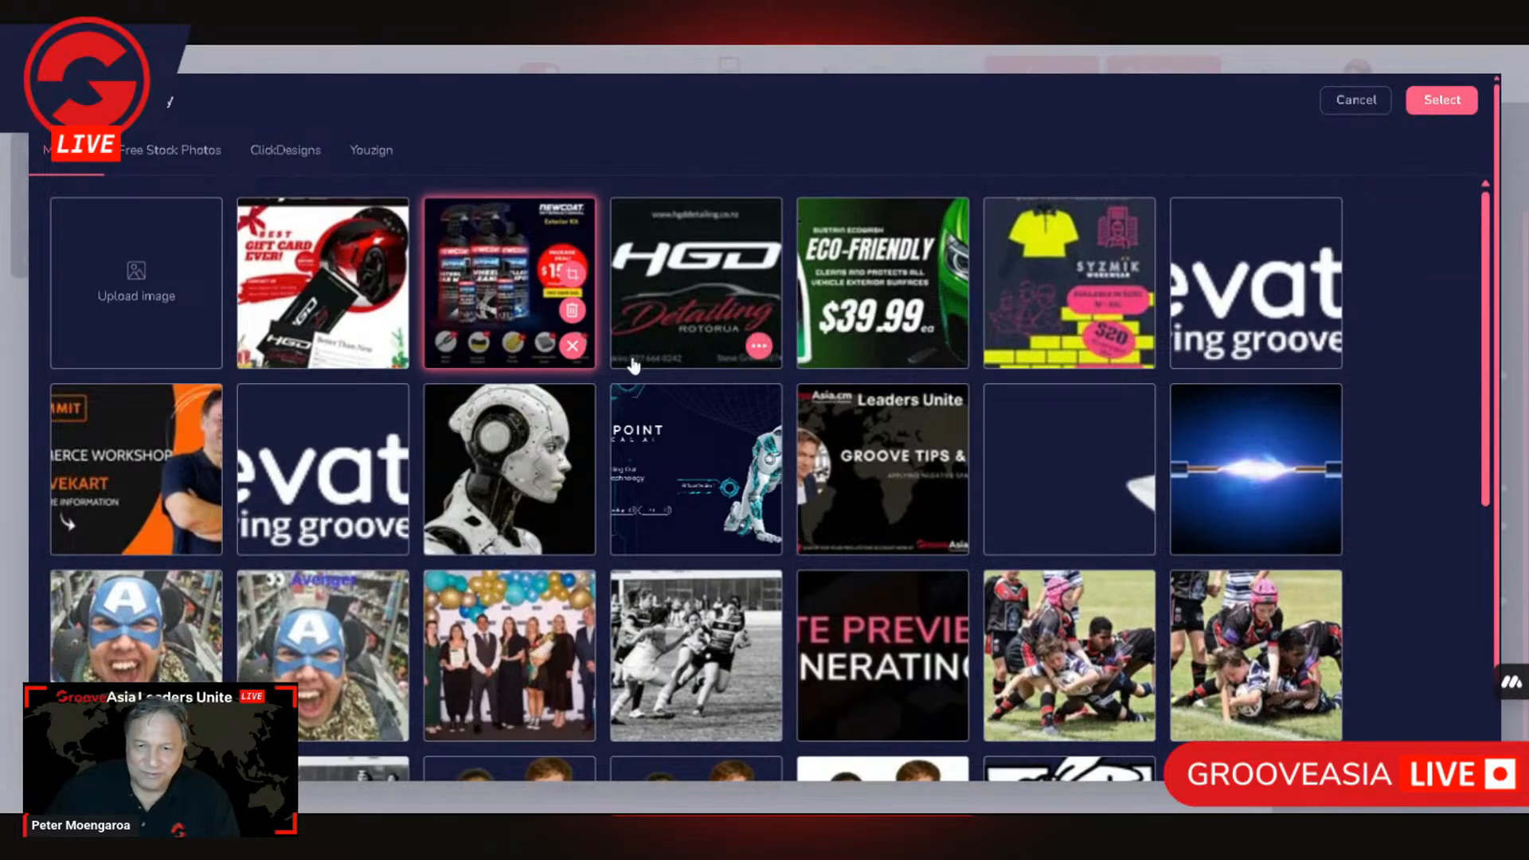
click(572, 346)
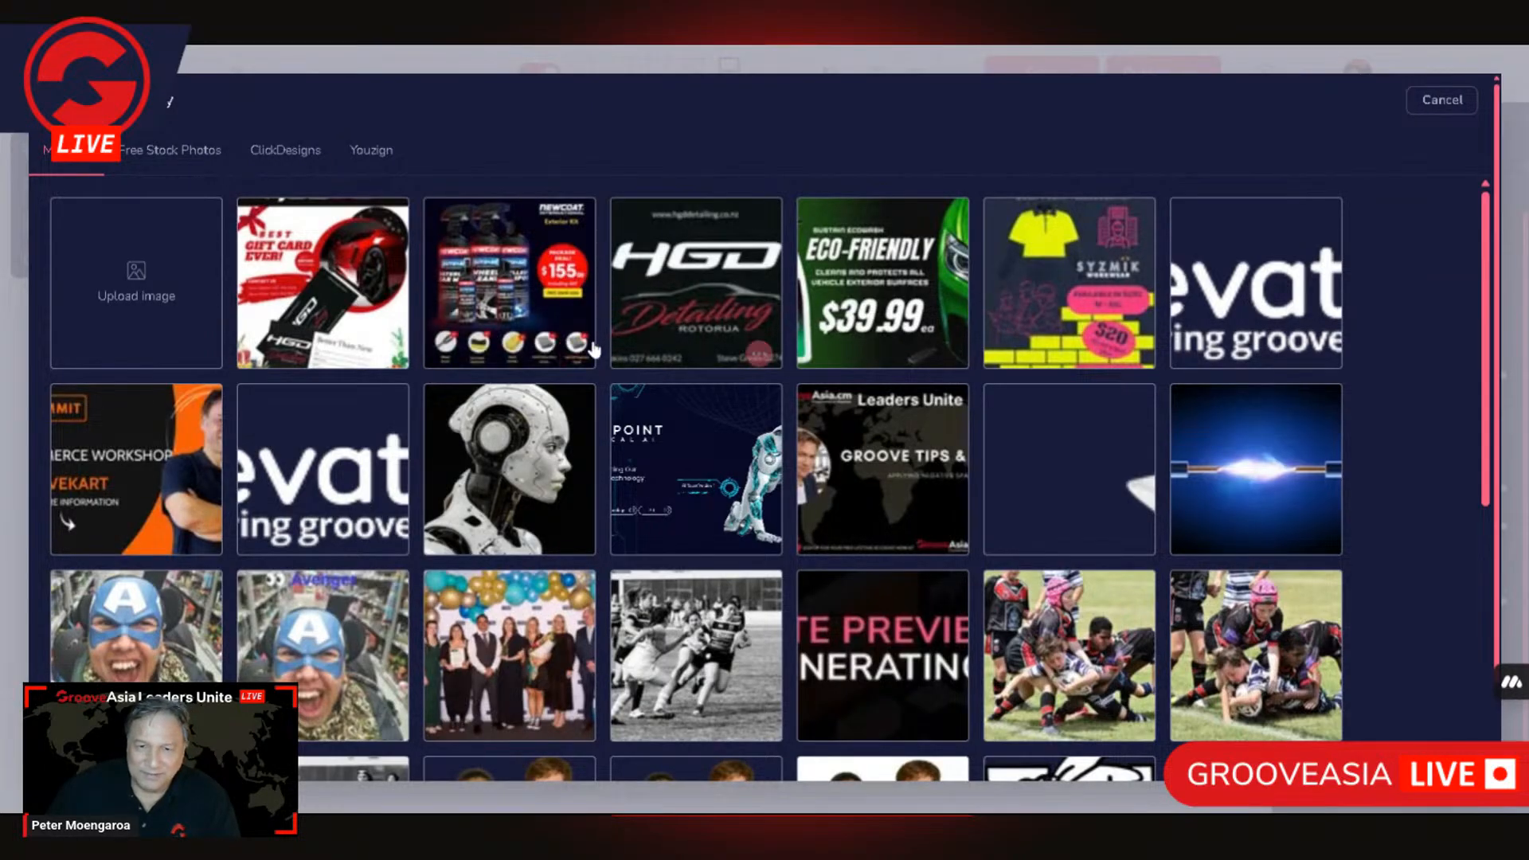
click(573, 345)
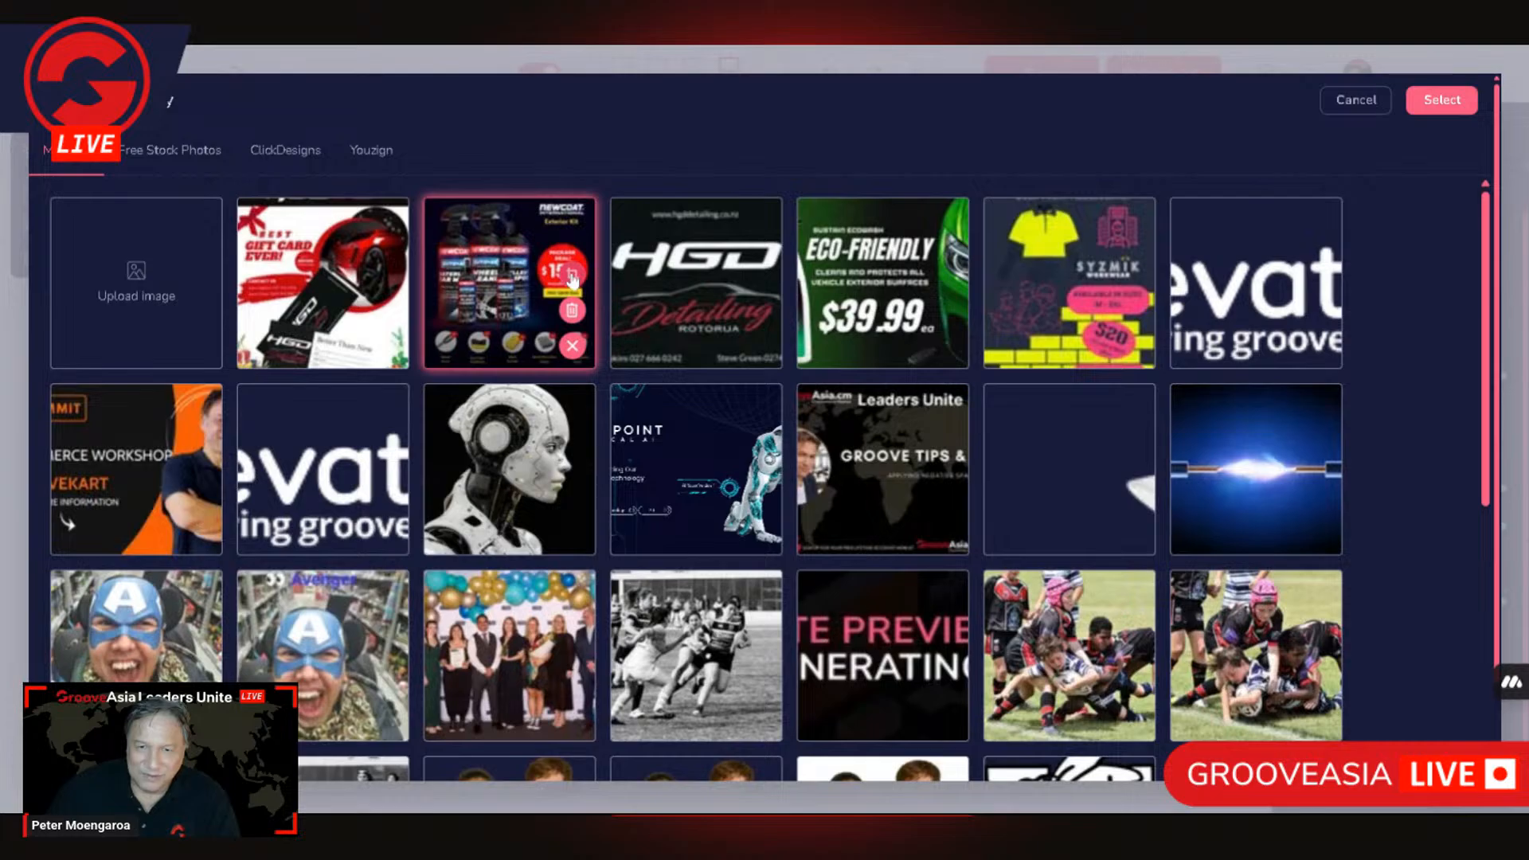
click(572, 275)
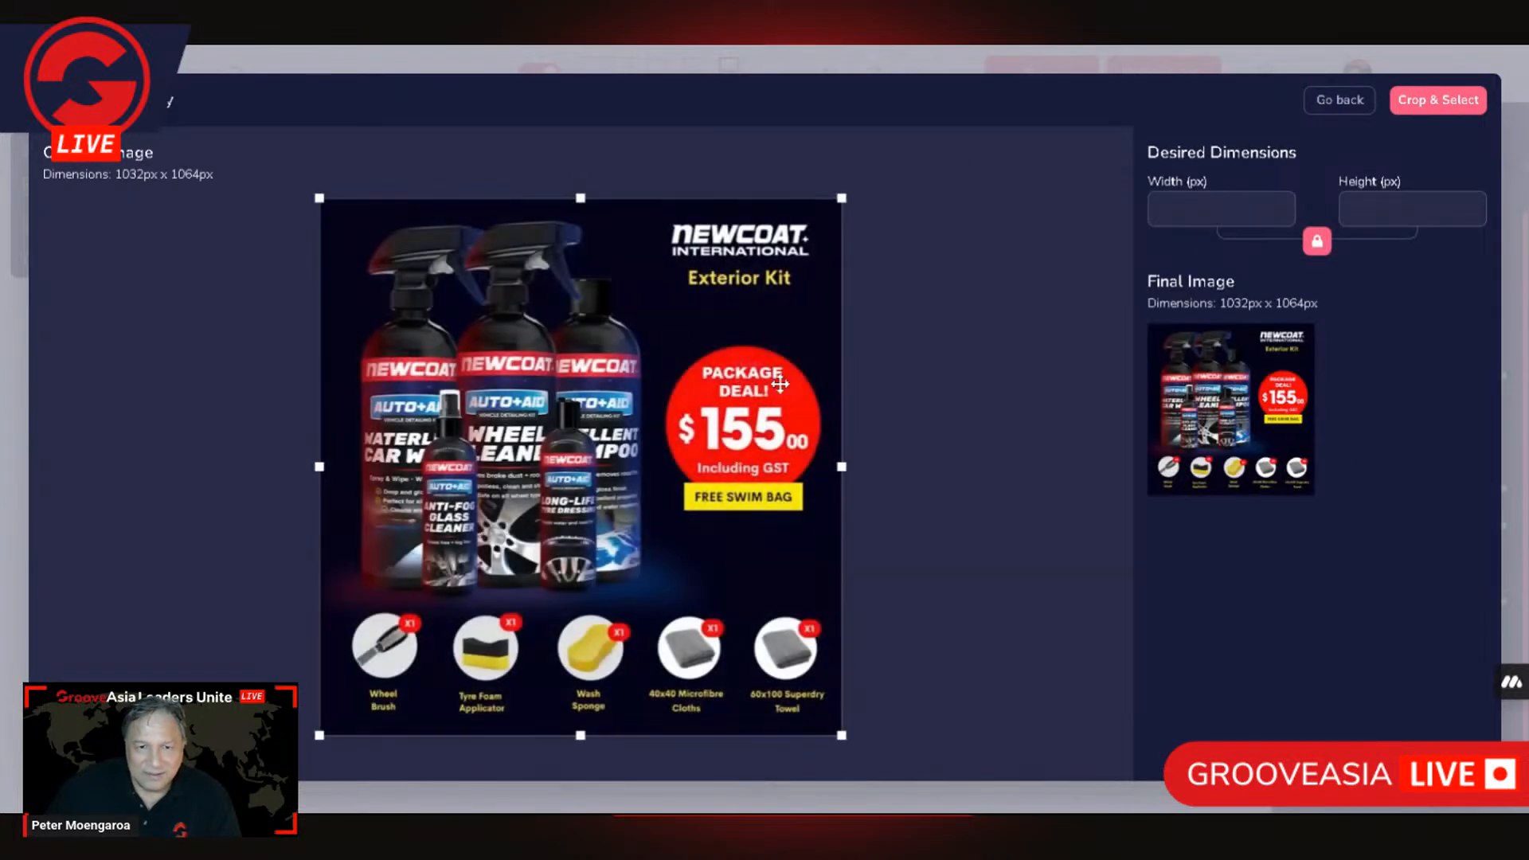
Step: Resize the Exterior Kit picture to 600 px wide with locked proportions, crop and select it, and update the image element
double_click(1181, 208)
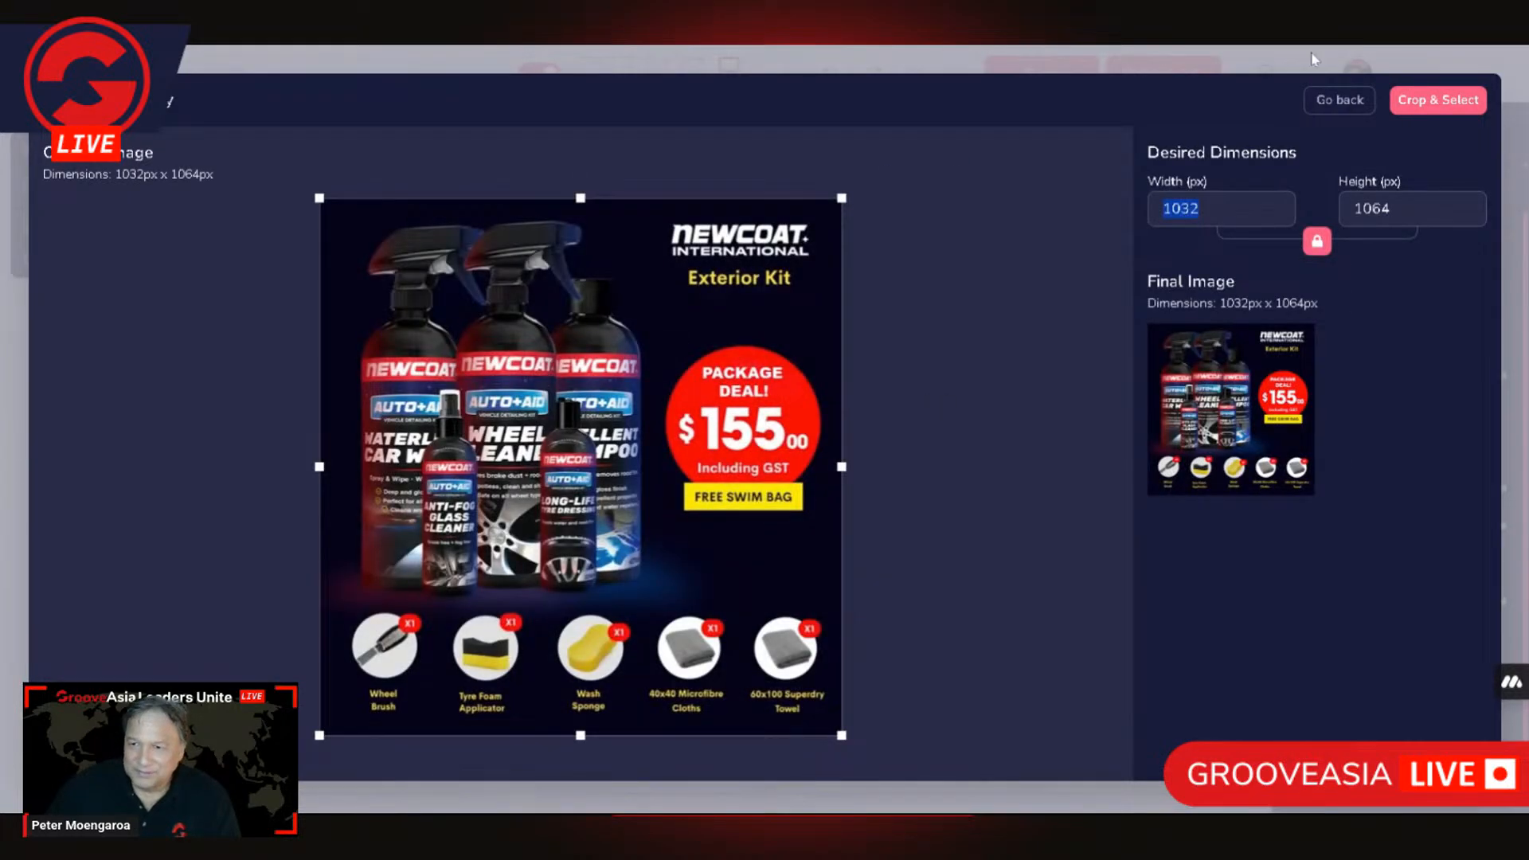
text(600)
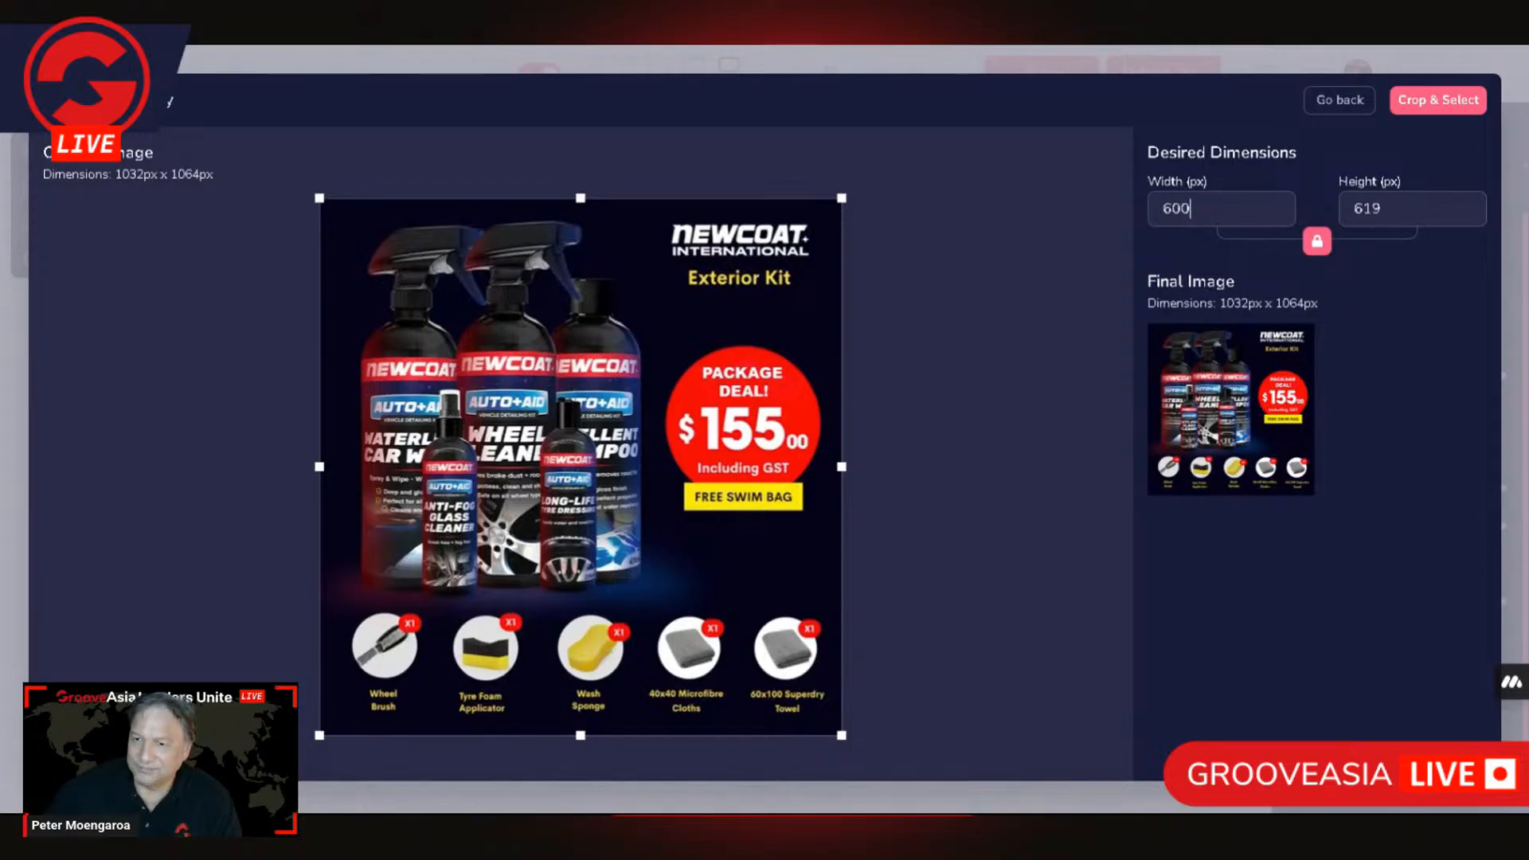
click(1438, 99)
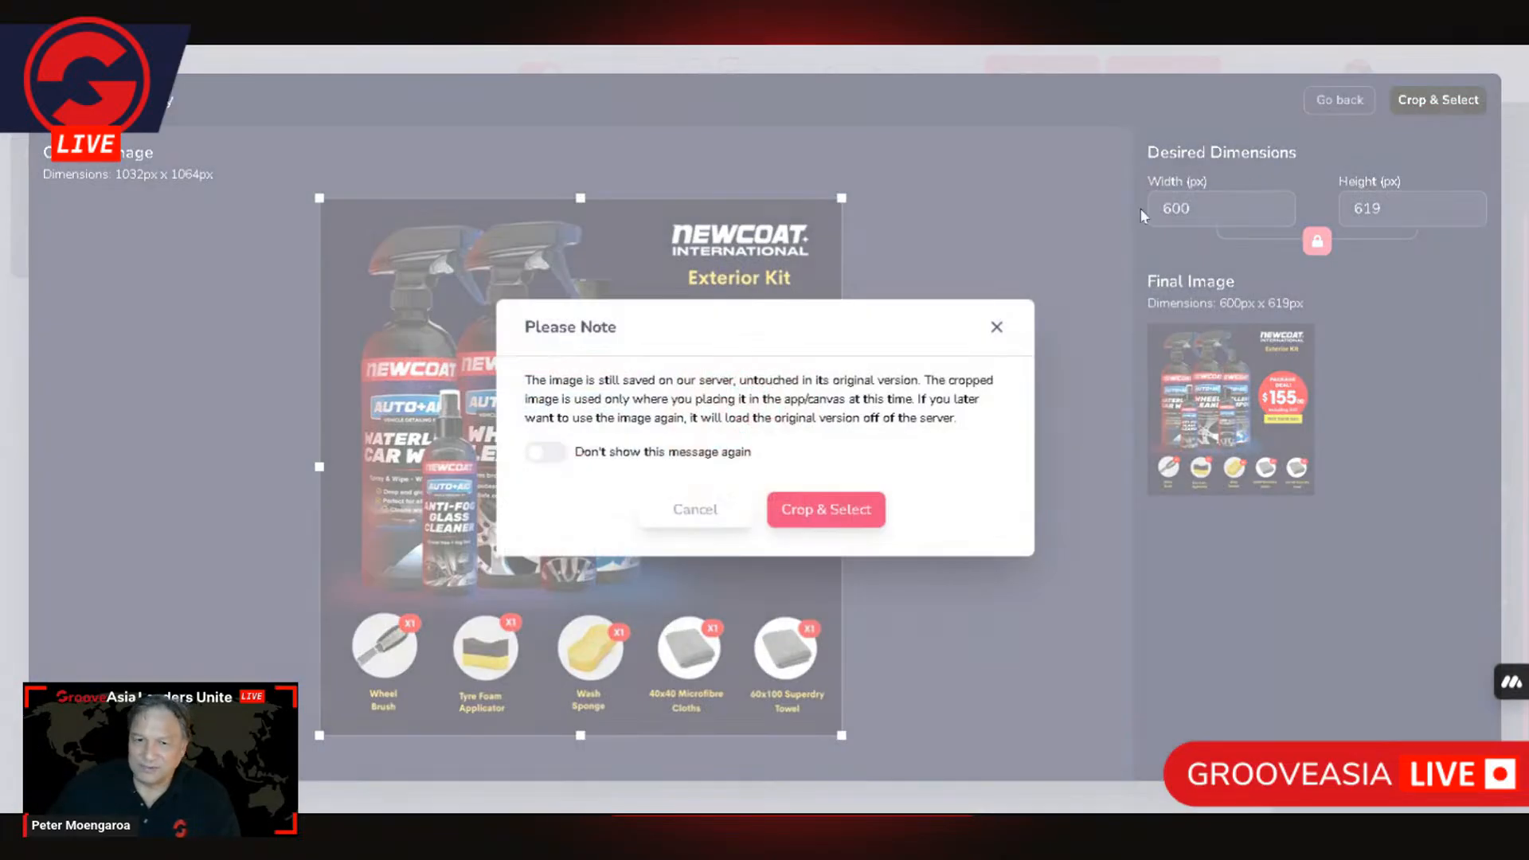
click(877, 504)
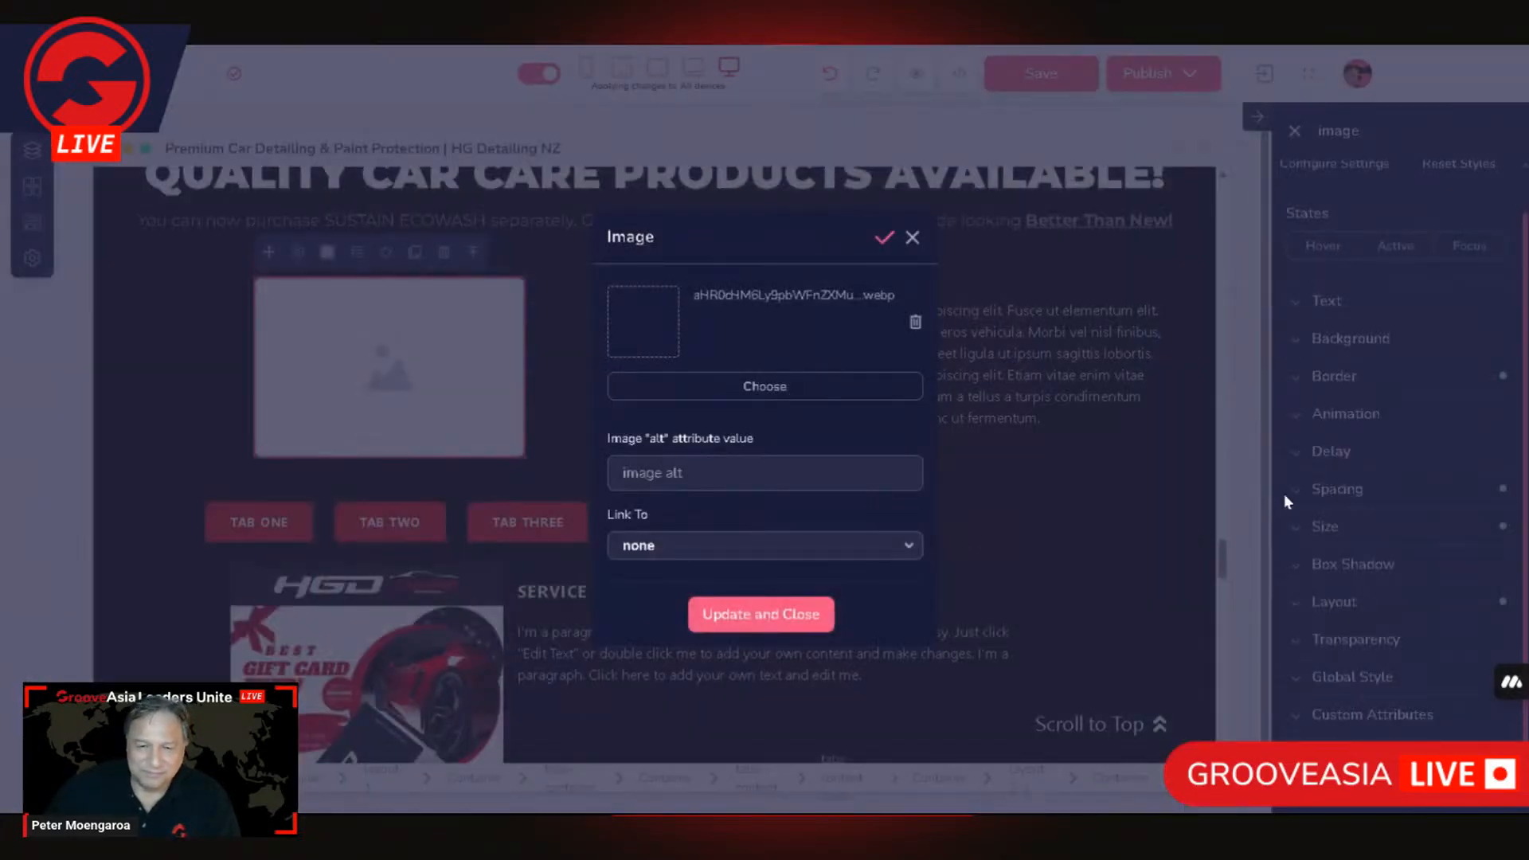
click(781, 611)
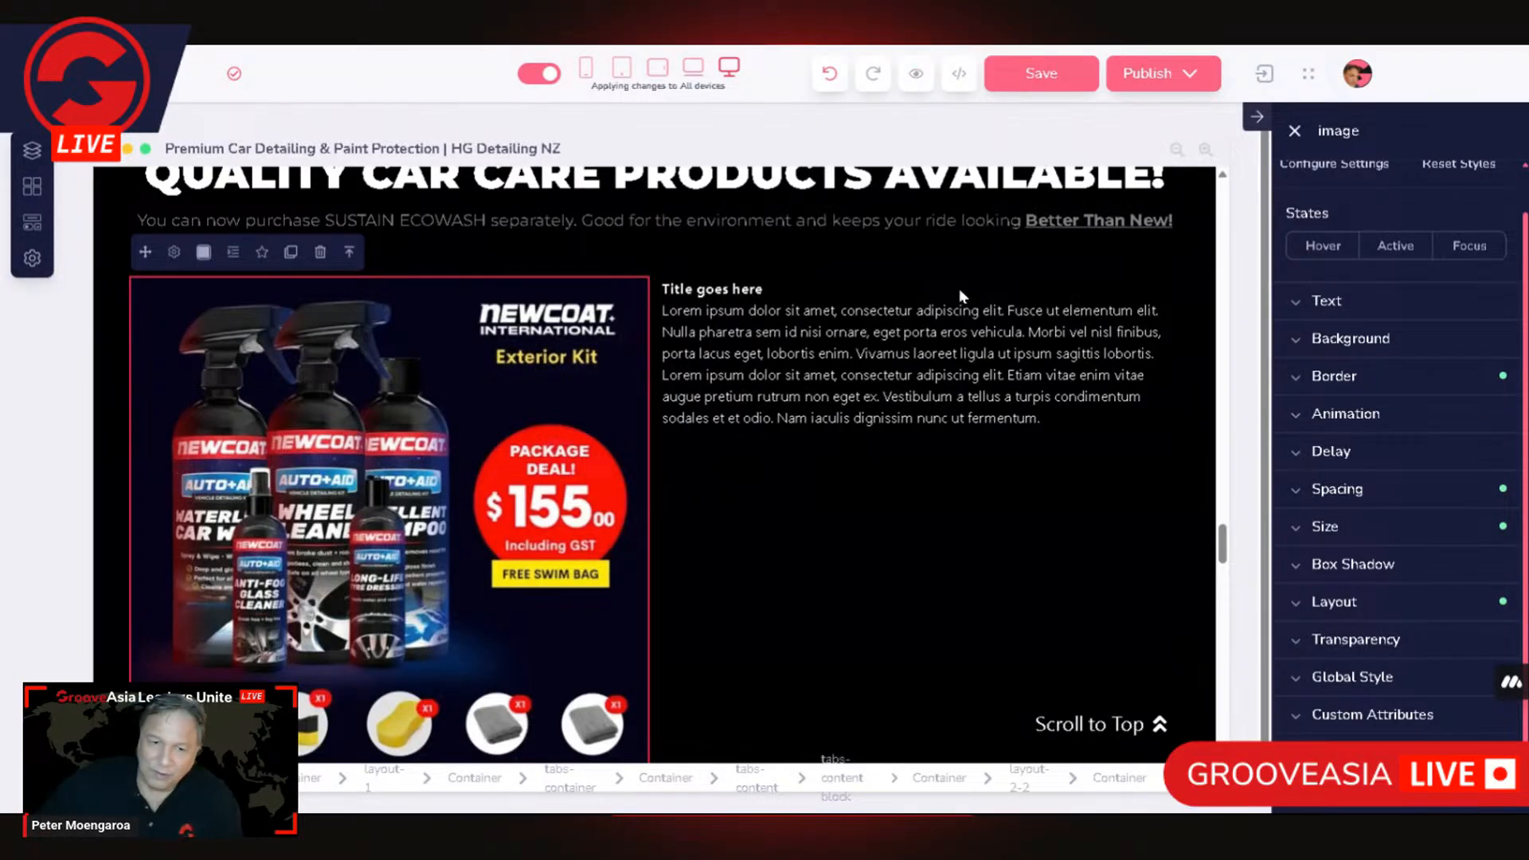
Step: Select the parent tabs-content element of the filled columns and open its settings to review the tab content list
scroll(851, 481, down, 4)
scroll(940, 305, up, 3)
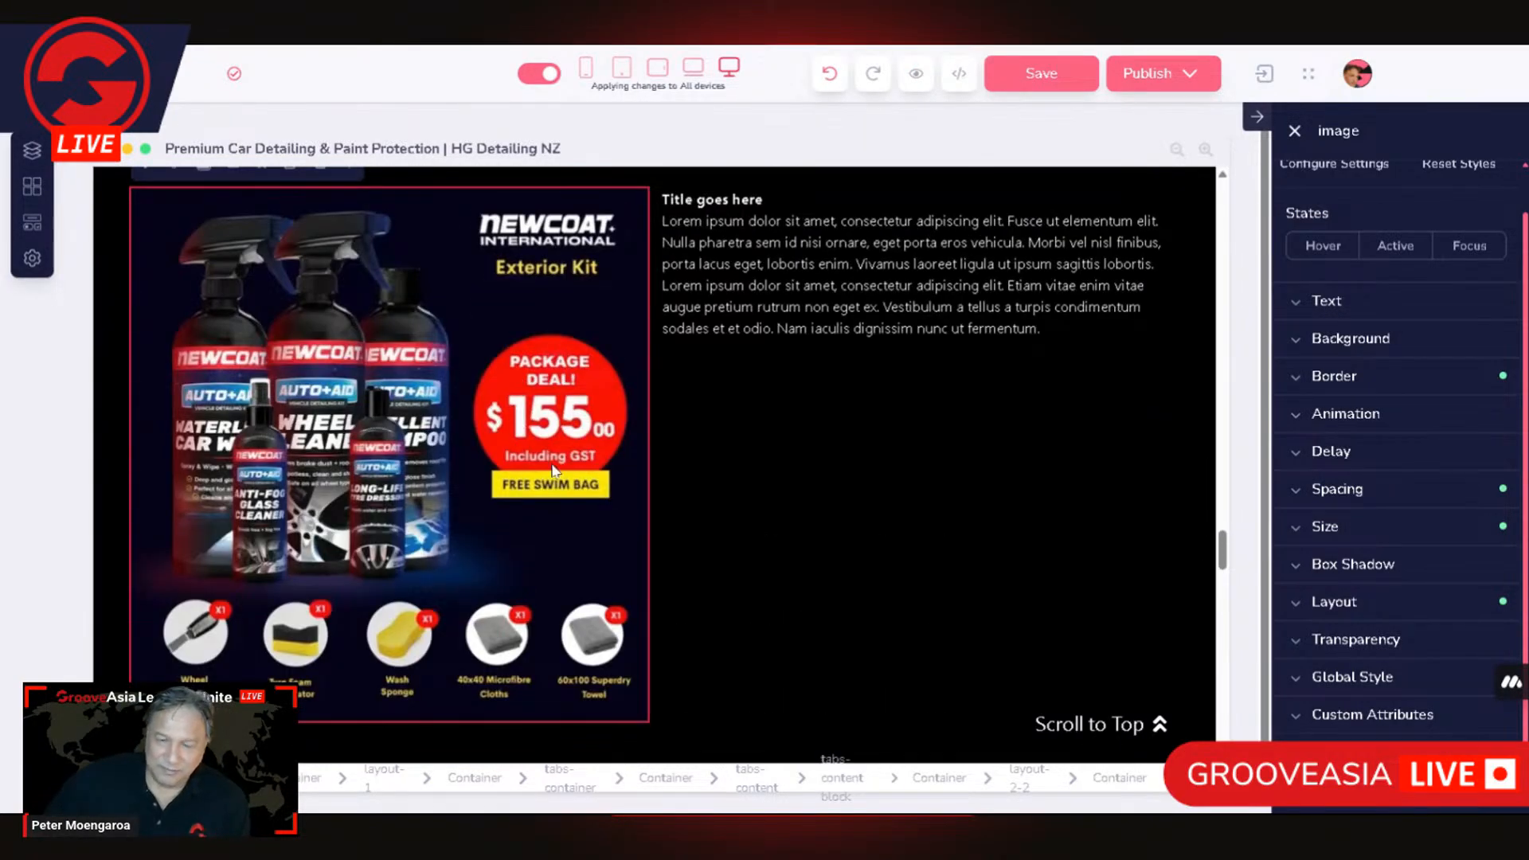
scroll(557, 465, up, 3)
scroll(622, 451, down, 3)
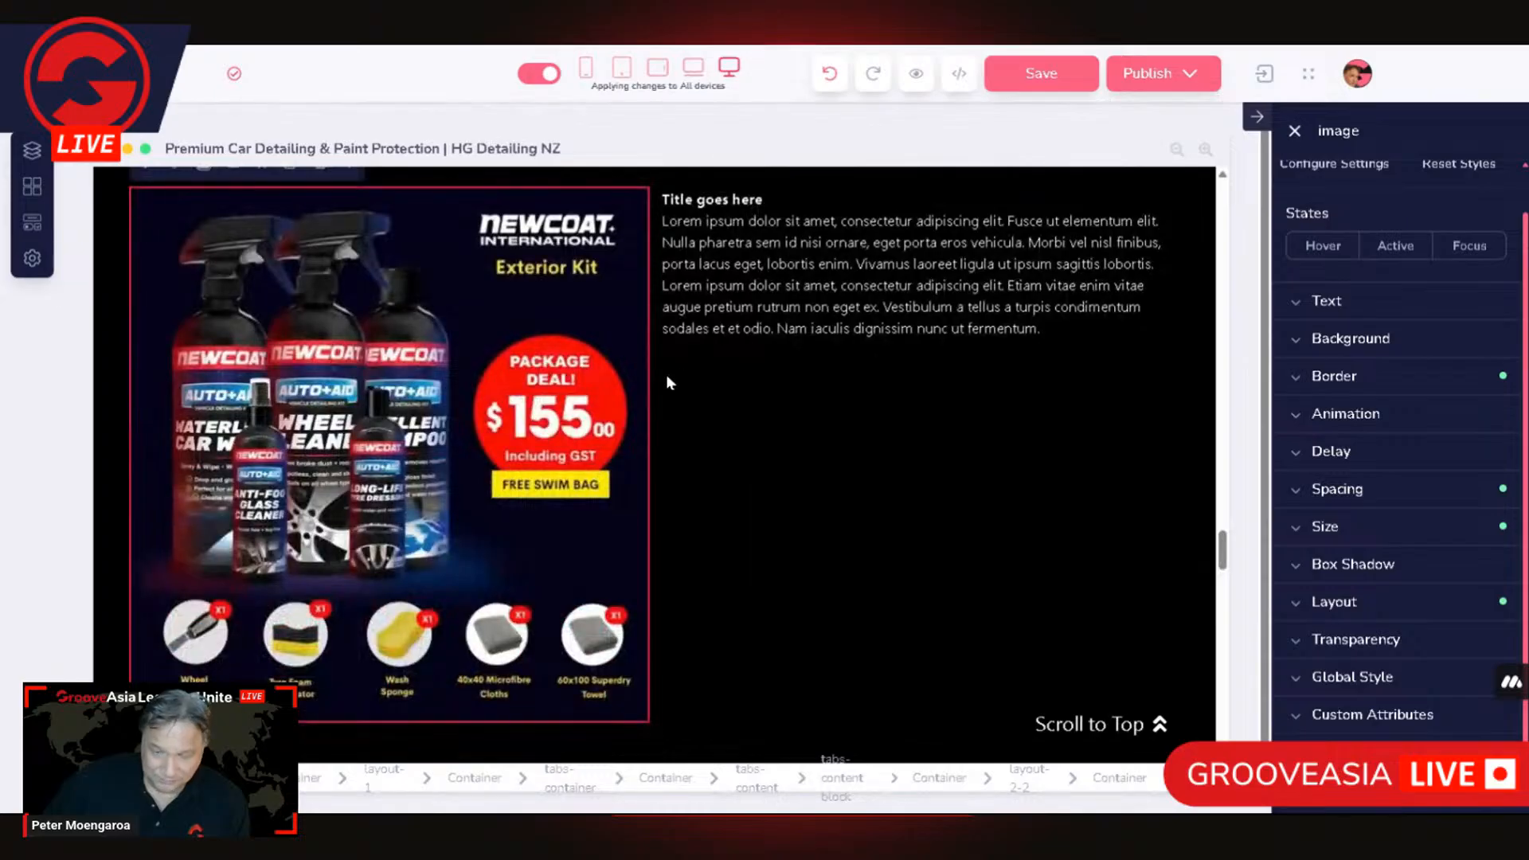
scroll(611, 389, up, 2)
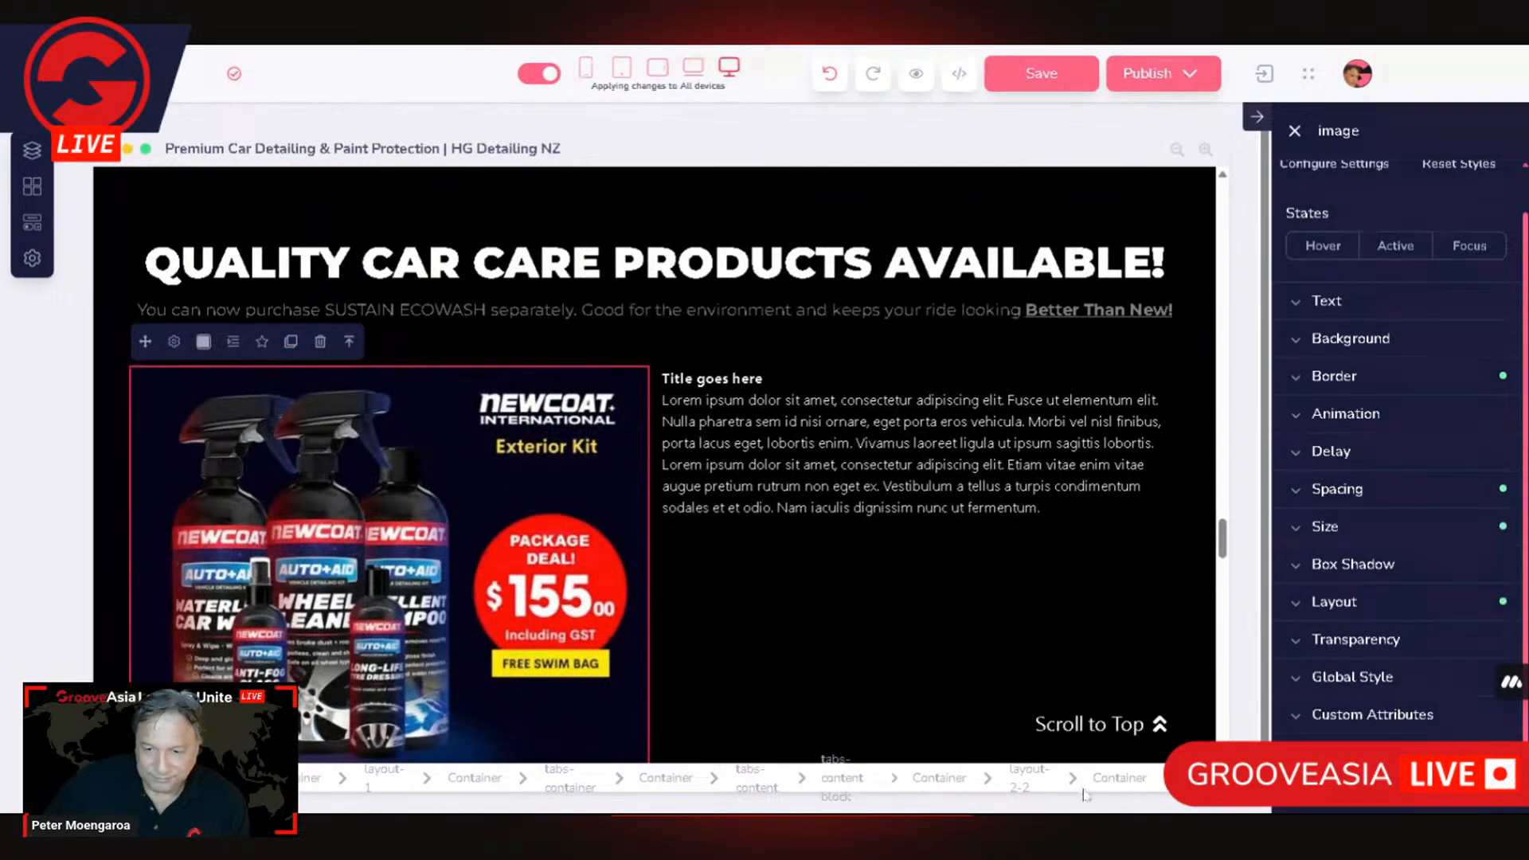
click(1118, 790)
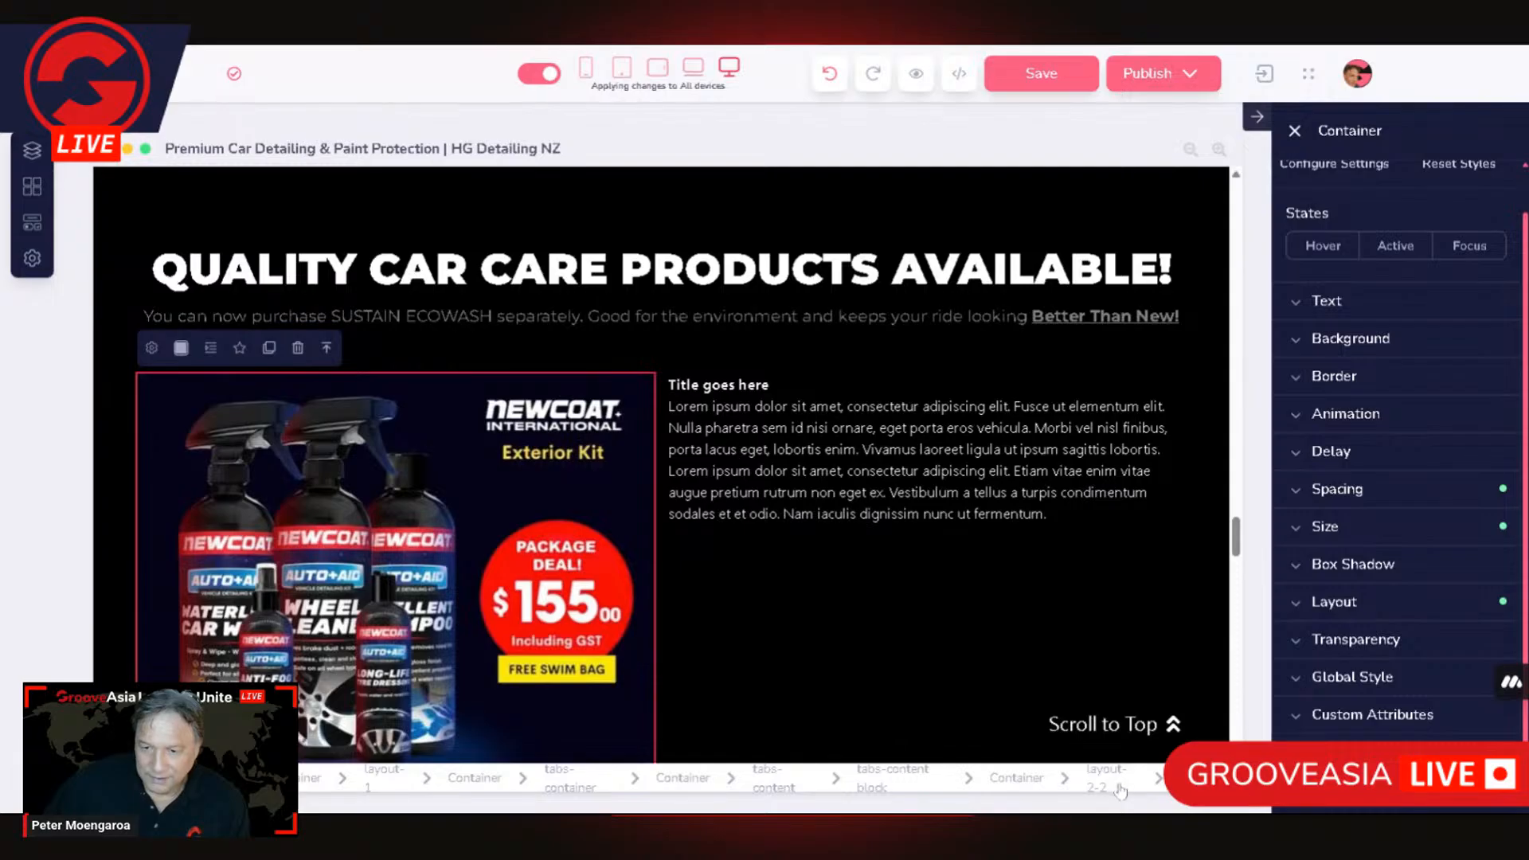
click(1113, 784)
click(1062, 783)
click(965, 778)
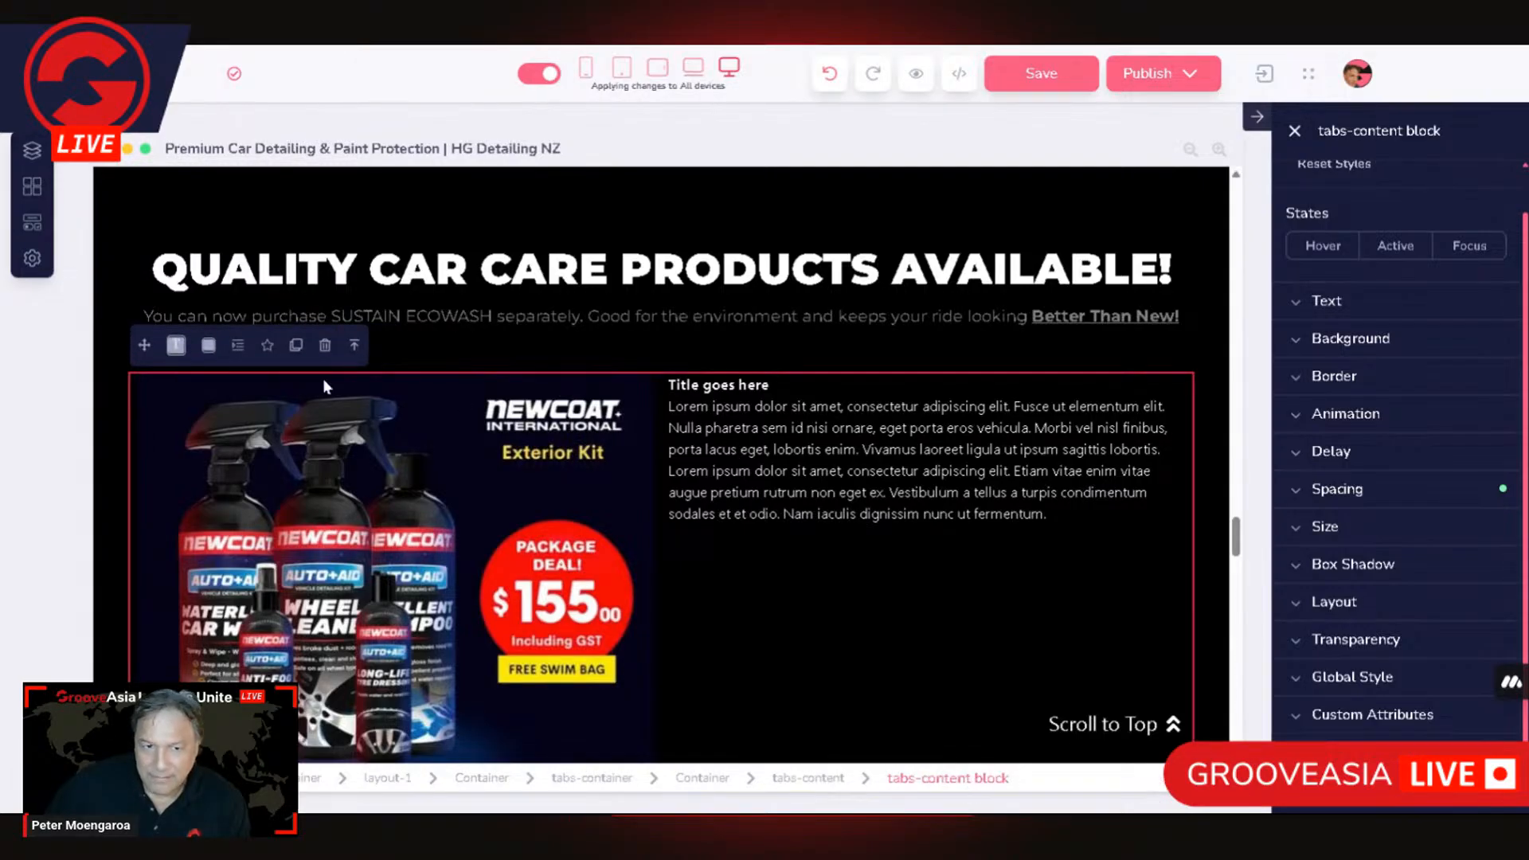
click(822, 788)
click(173, 350)
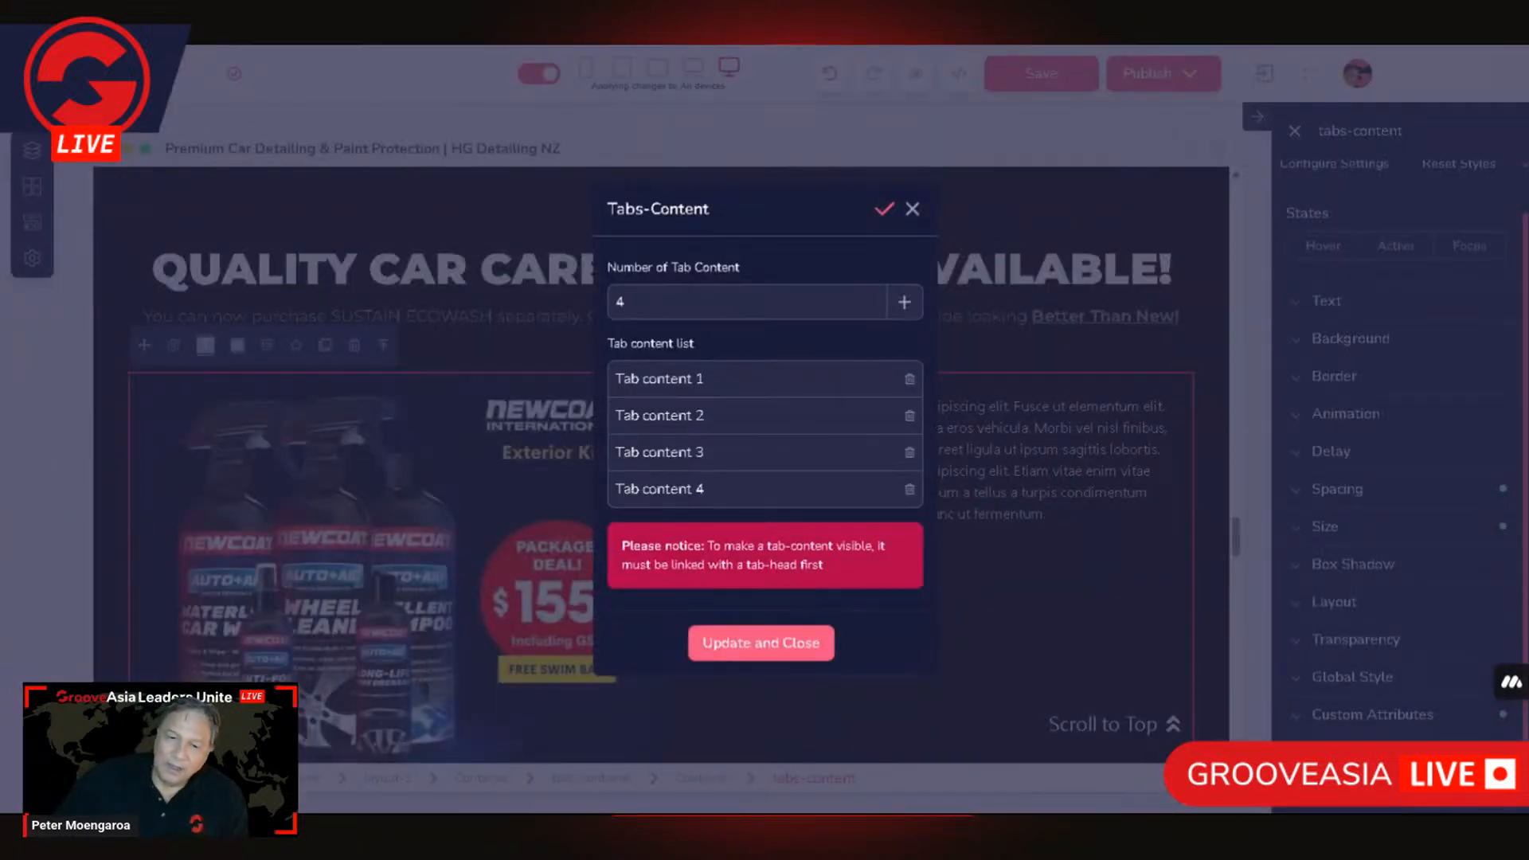
Step: Review the Default Active Tab options in the tabs-container settings and close them without changes
click(912, 210)
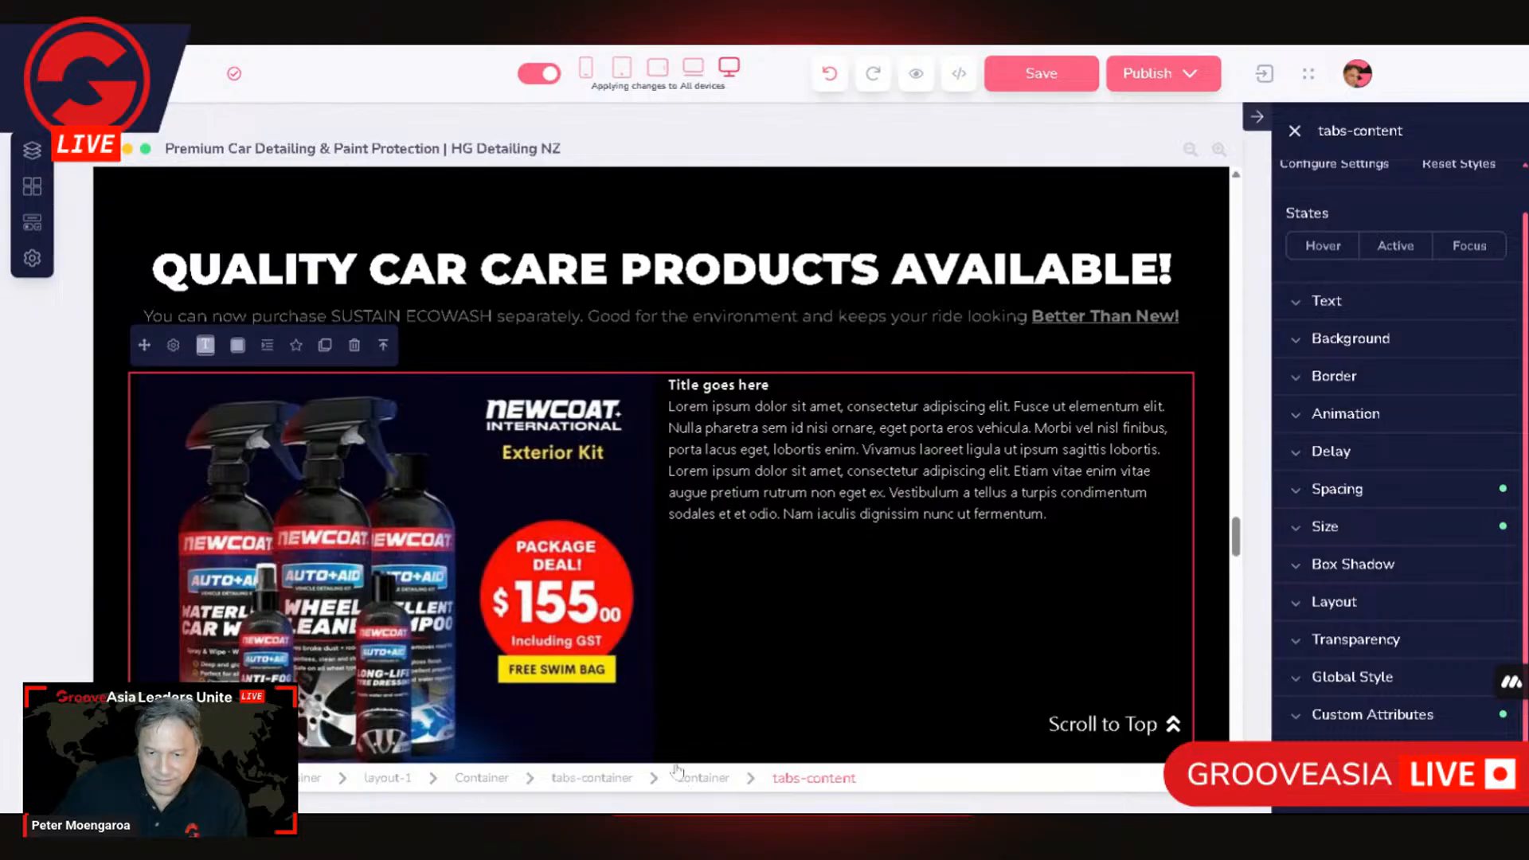
click(604, 780)
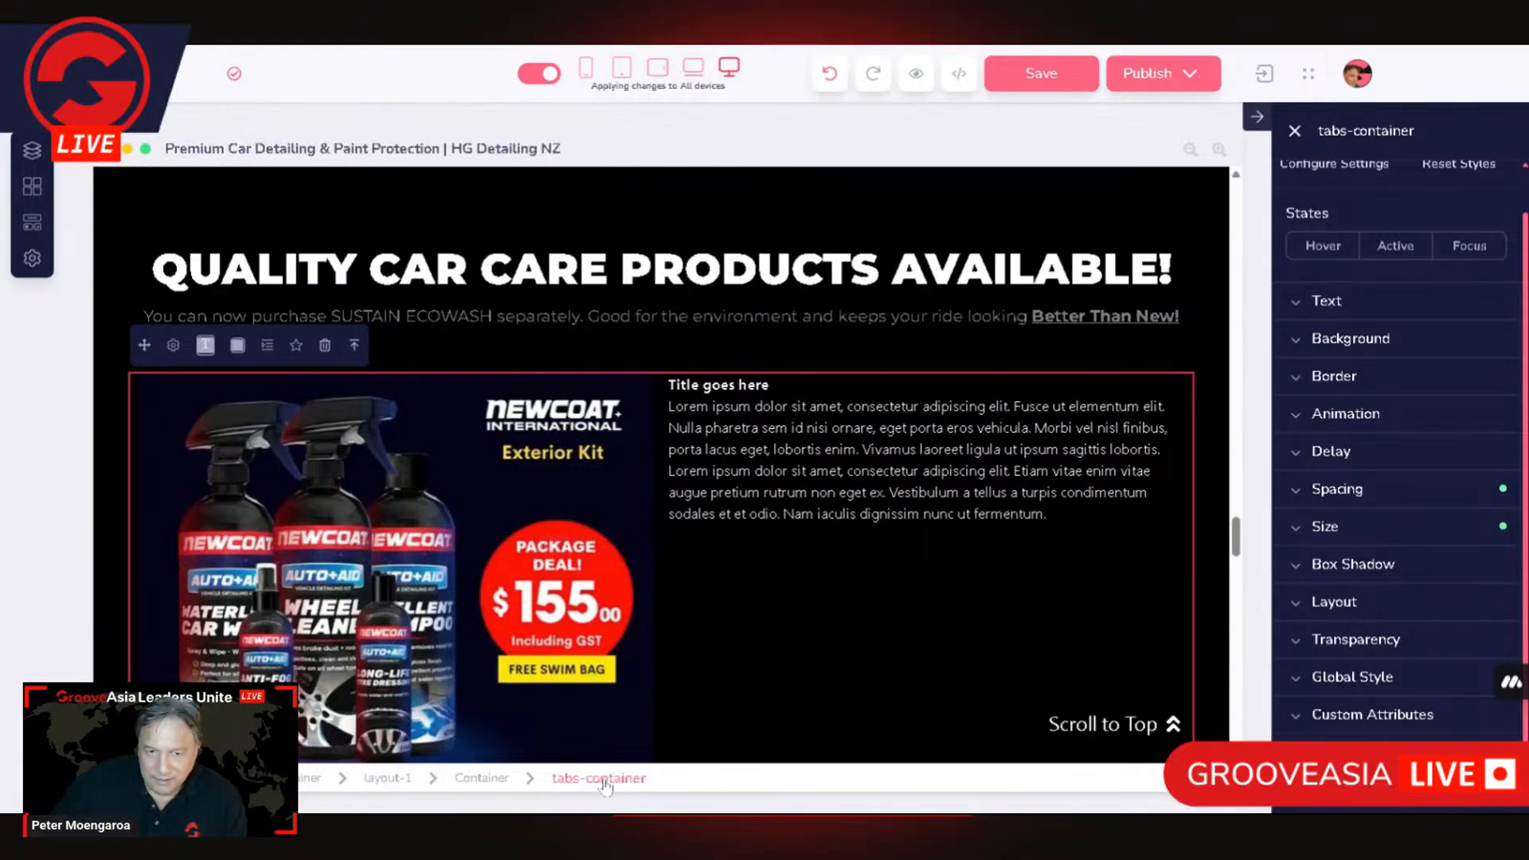
click(176, 348)
click(717, 384)
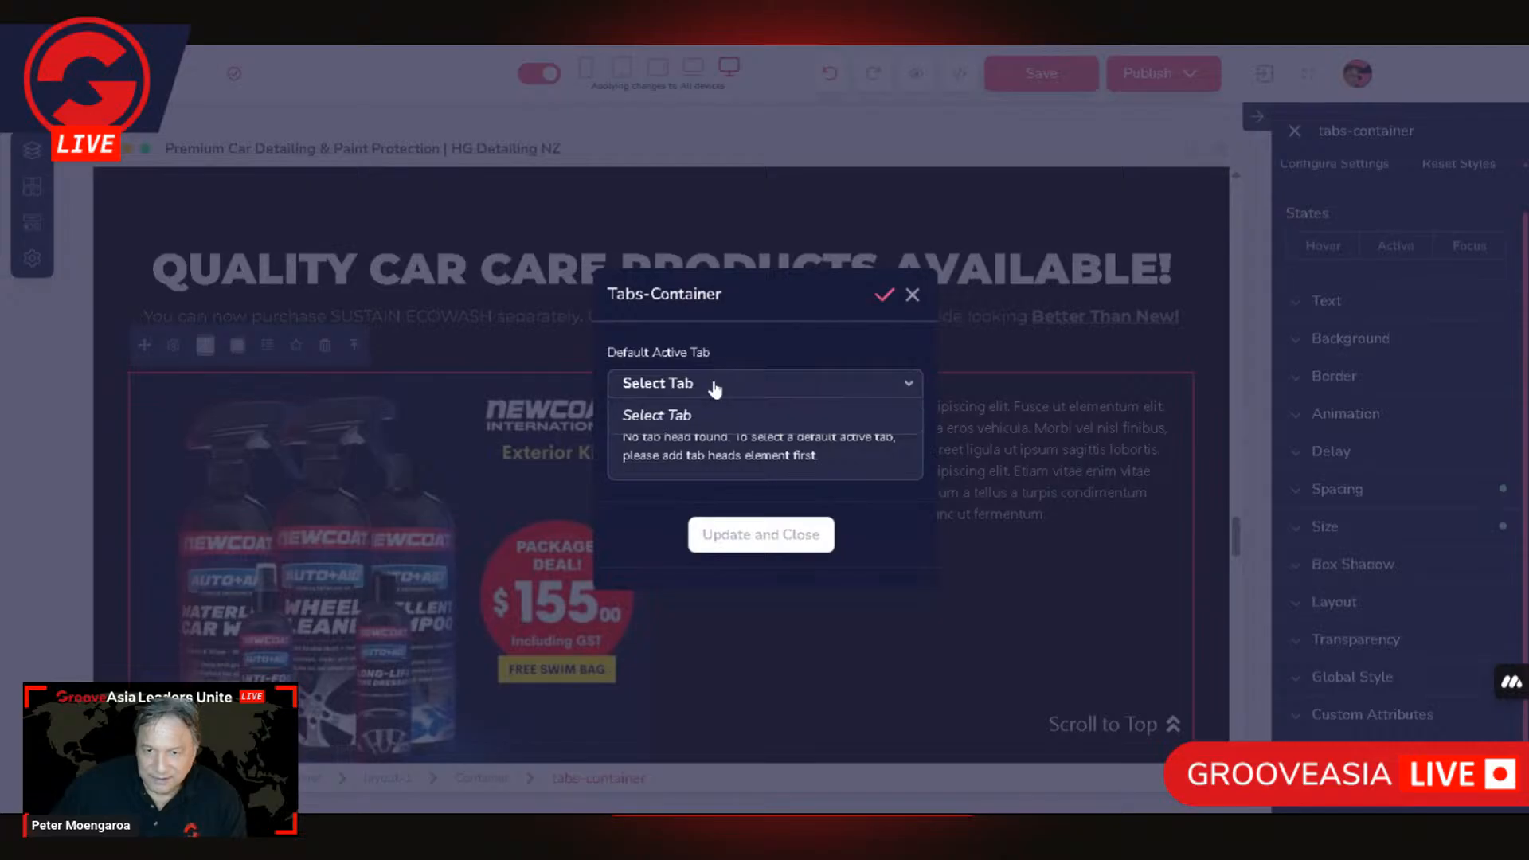
click(908, 386)
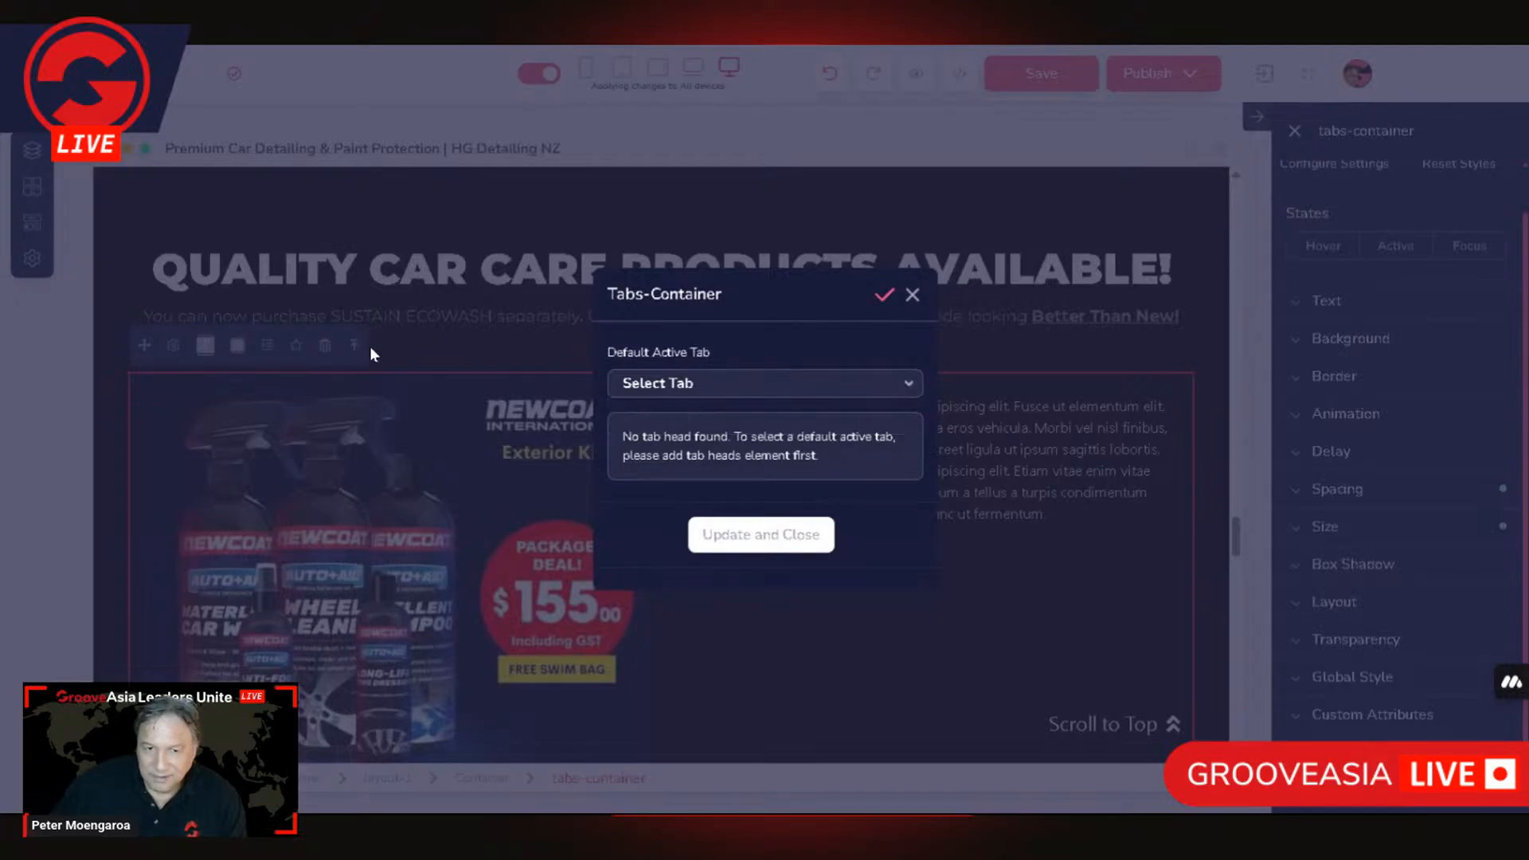
click(467, 791)
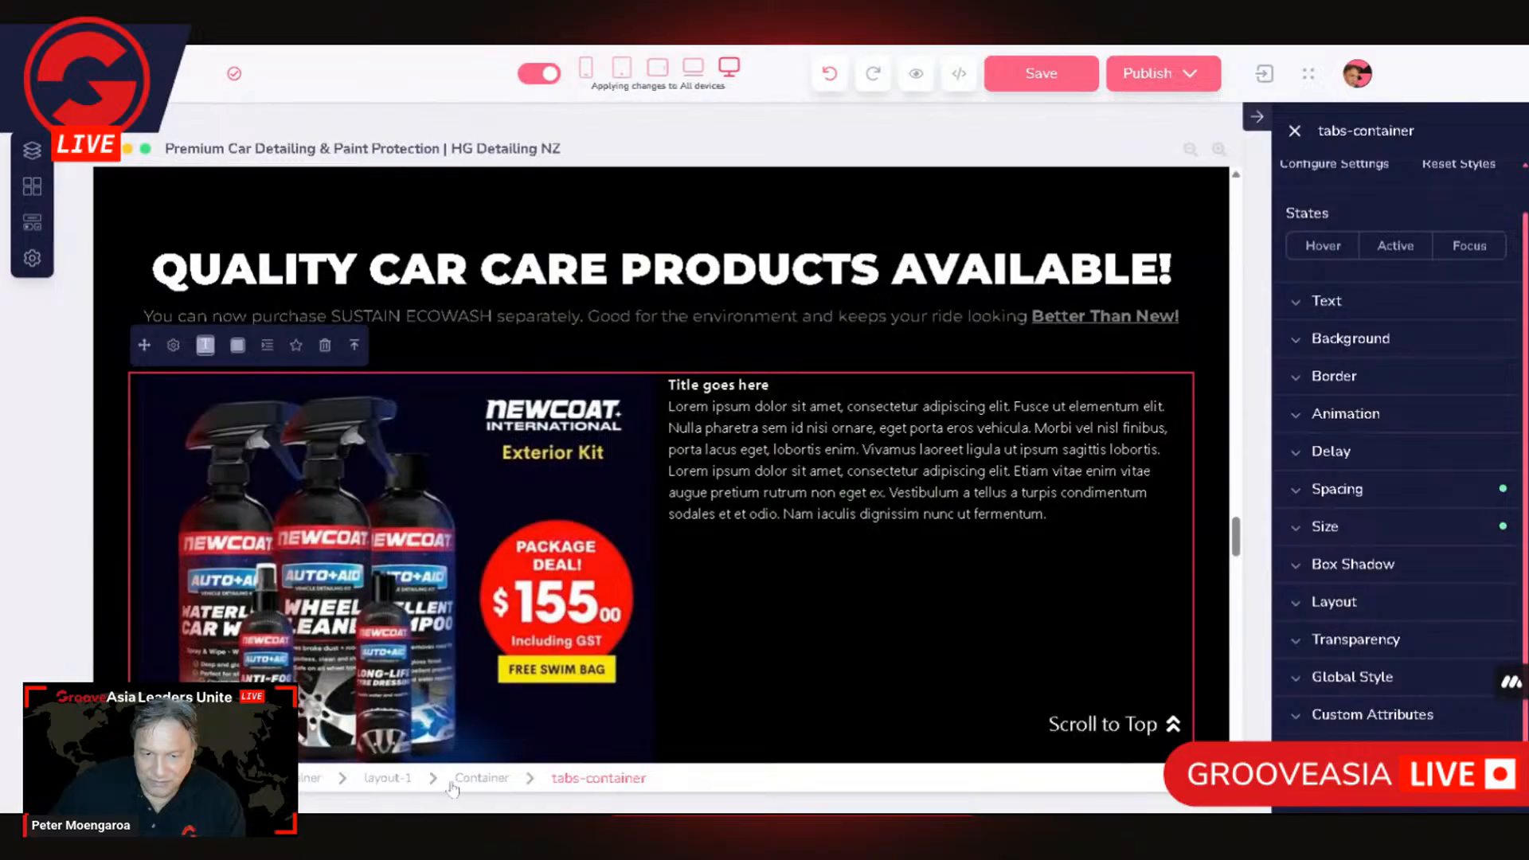
Step: Check the gutter width setting of the layout-1 element that encloses the tabs container
click(479, 781)
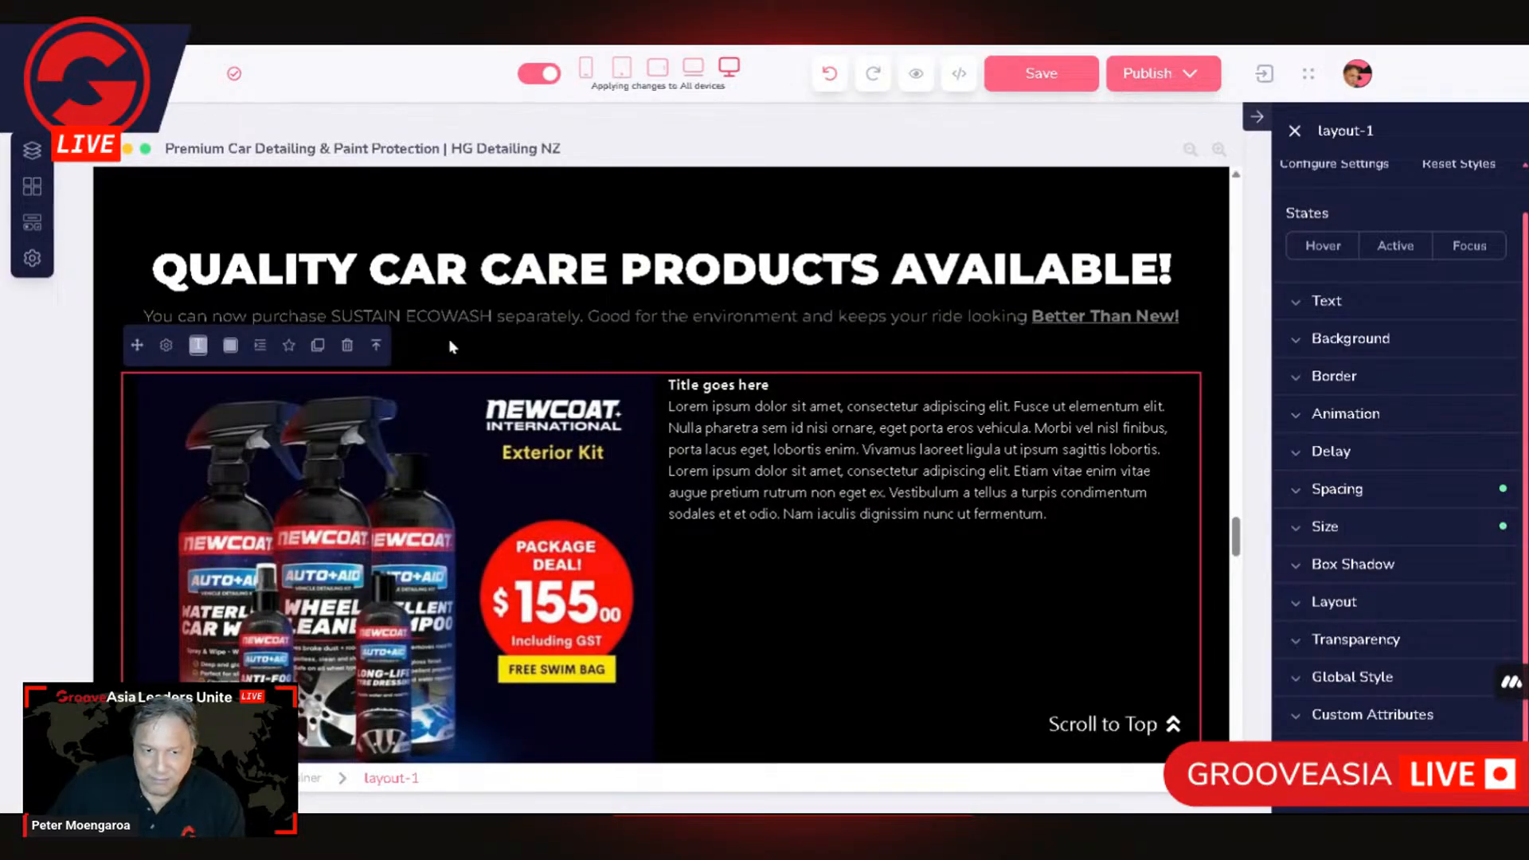
click(165, 345)
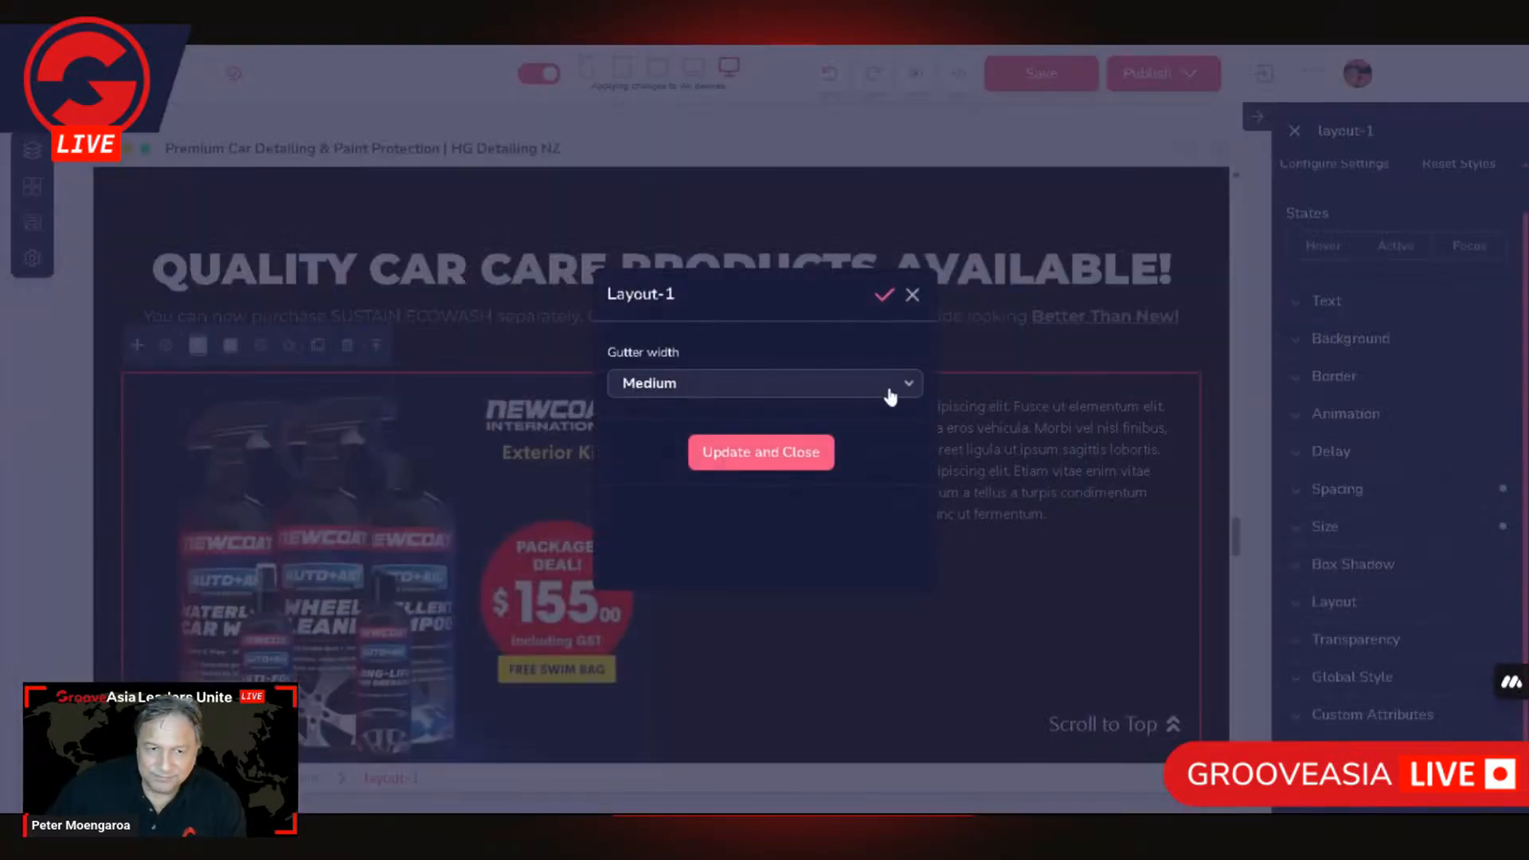
click(913, 294)
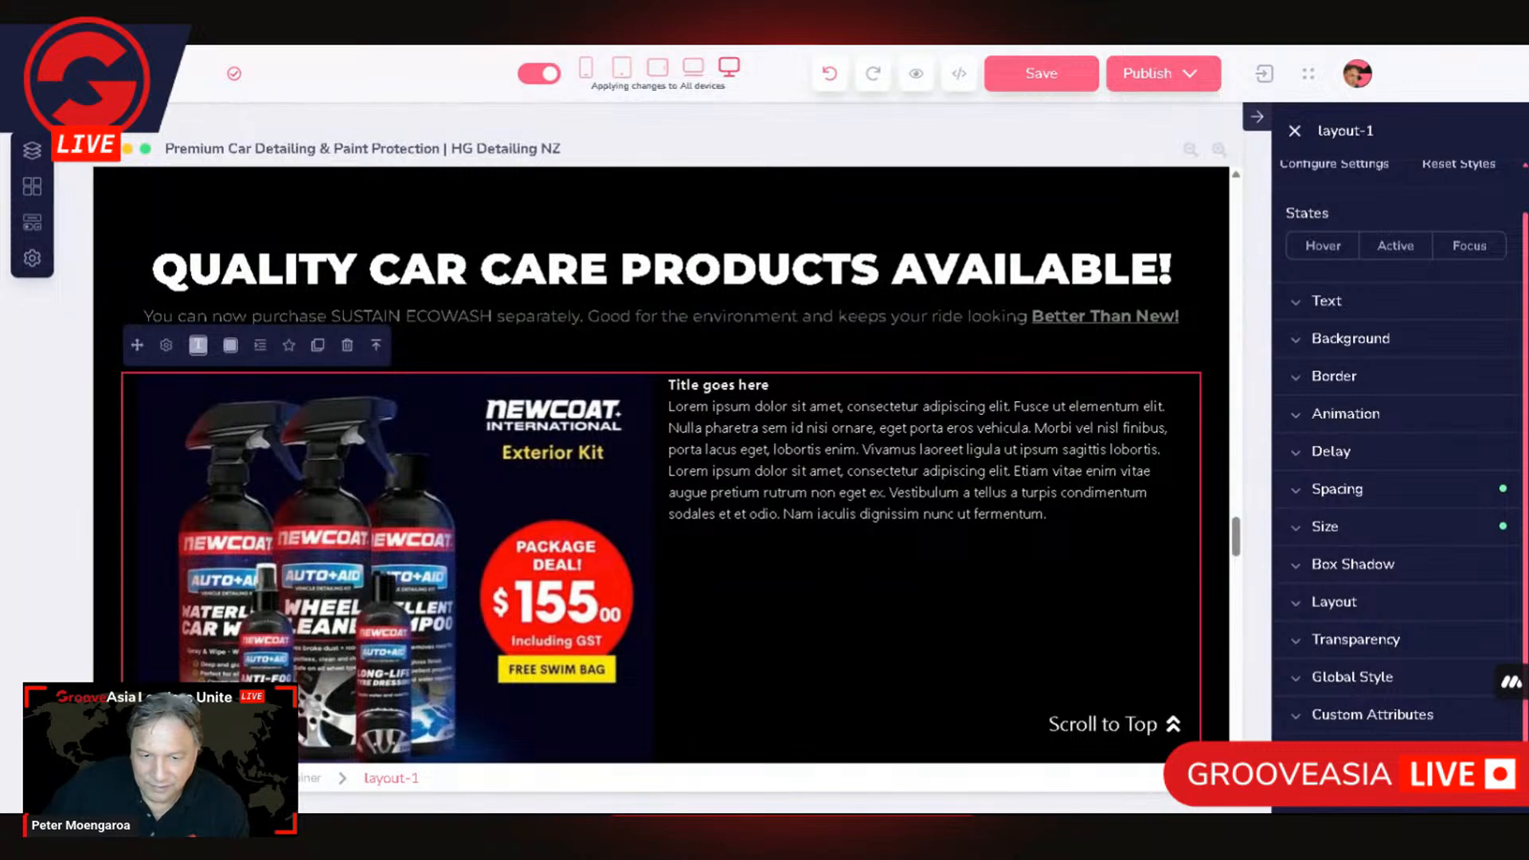
Step: Reselect the tabs-container through the parents of the placeholder paragraph and look over its two-column content
click(692, 712)
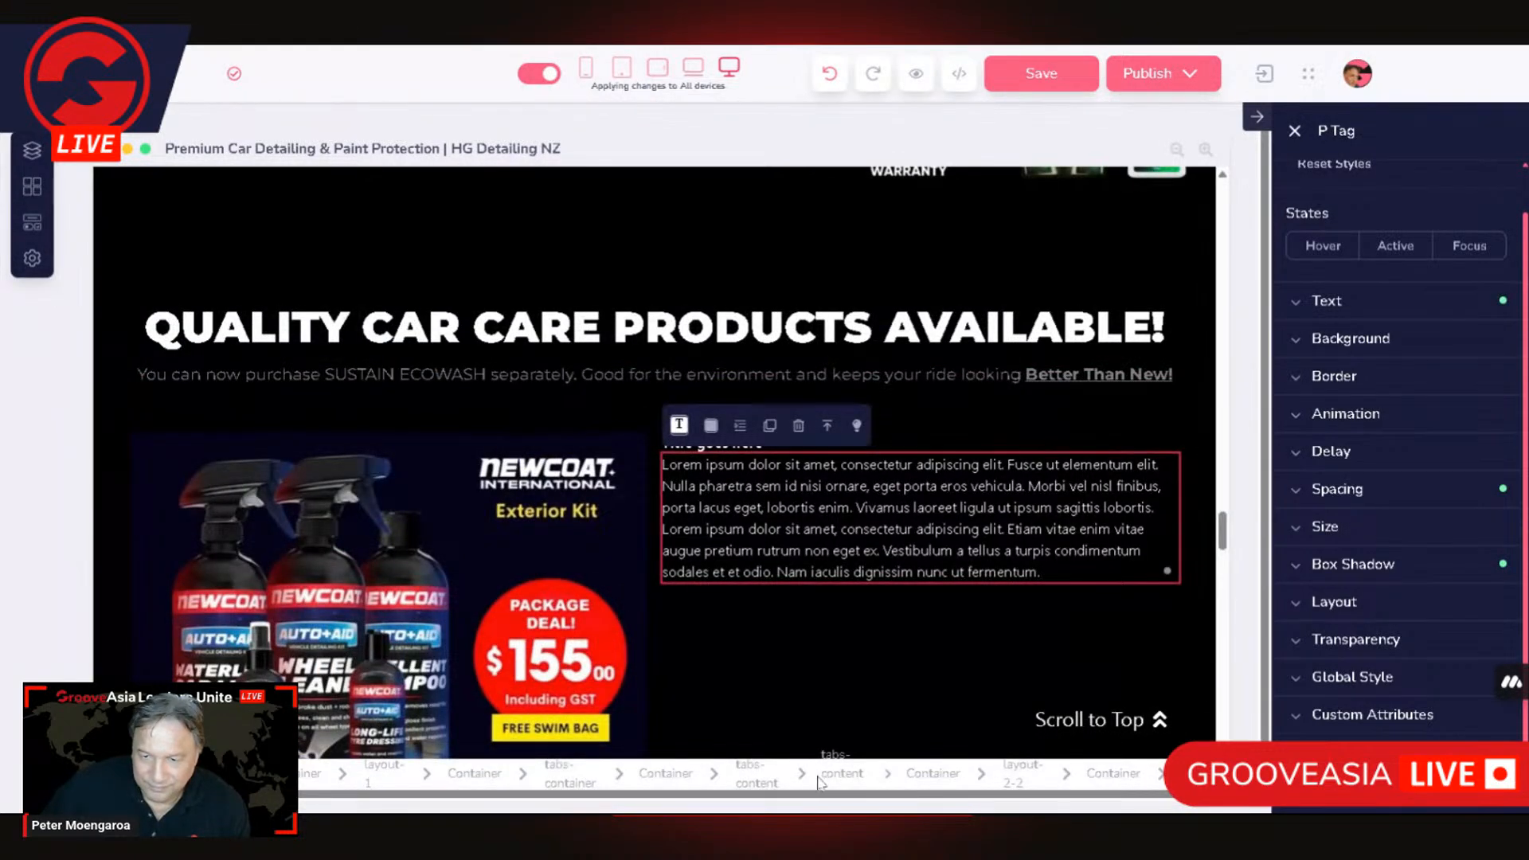
click(765, 777)
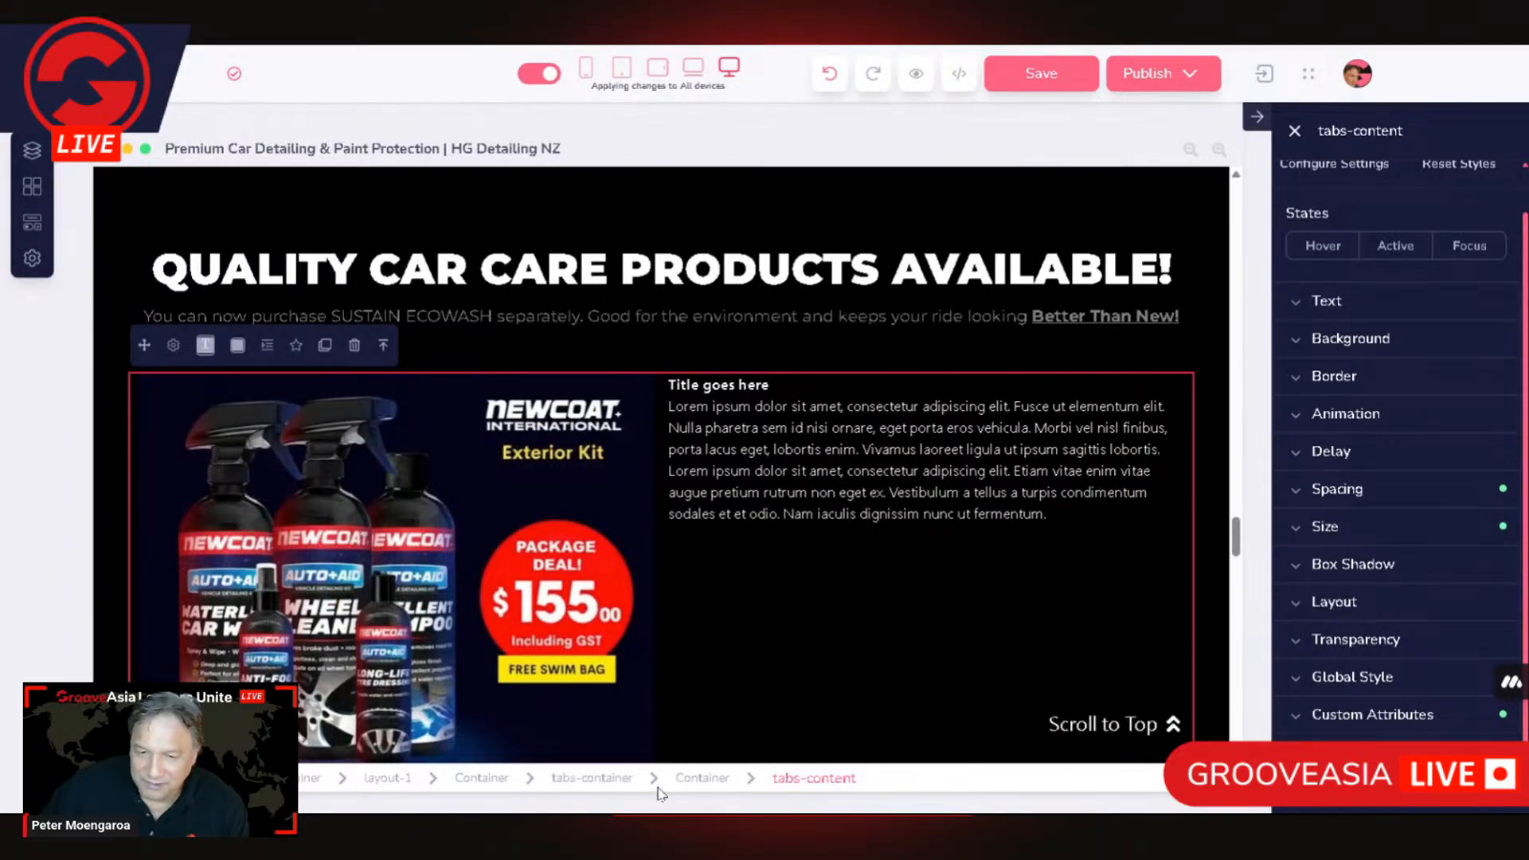
click(599, 779)
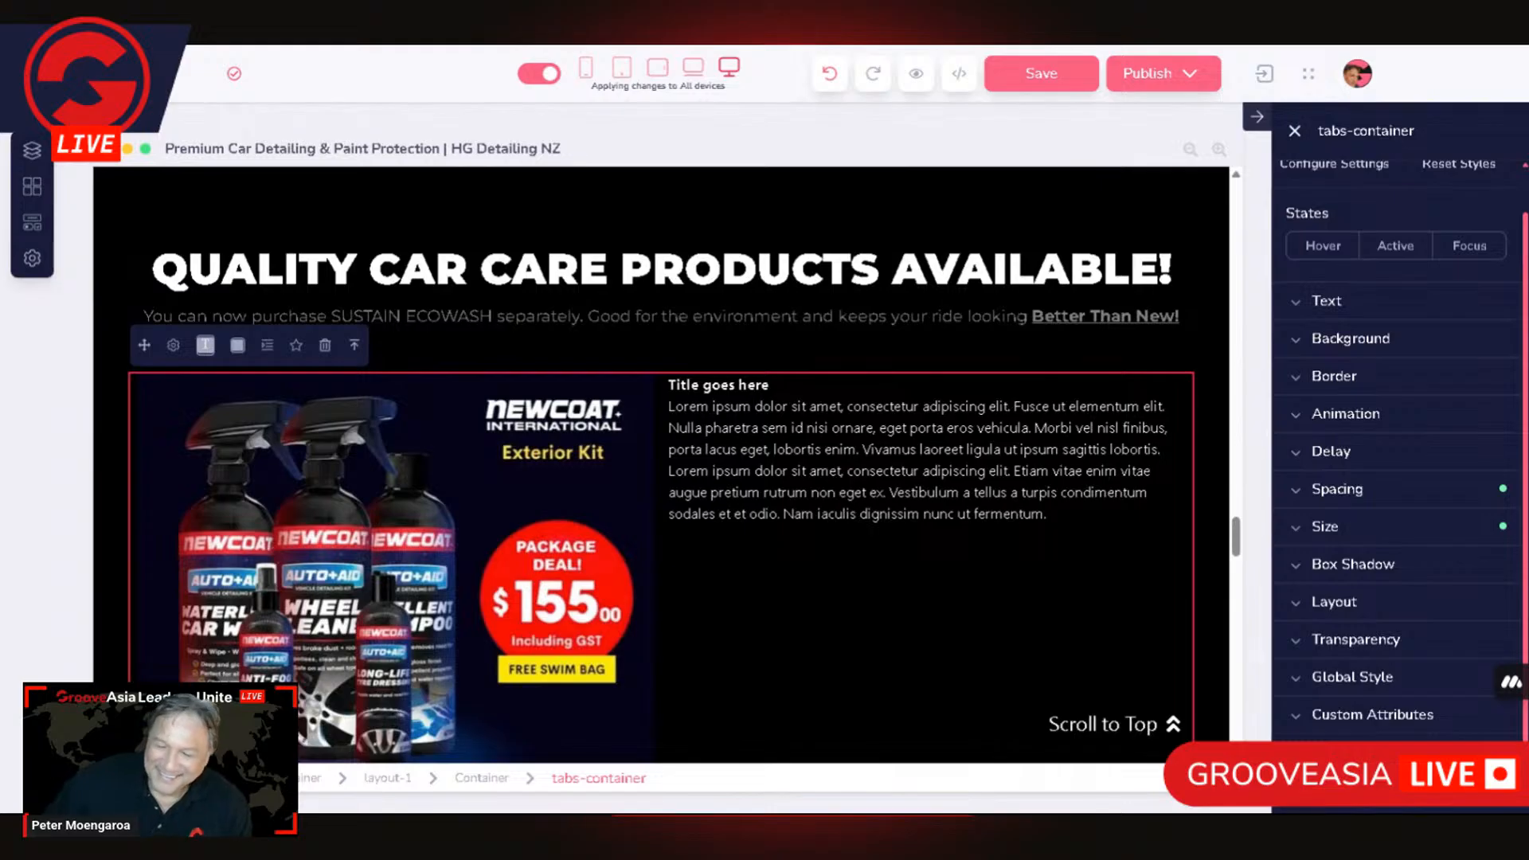
scroll(1081, 515, down, 5)
scroll(1082, 522, up, 8)
scroll(1081, 524, down, 4)
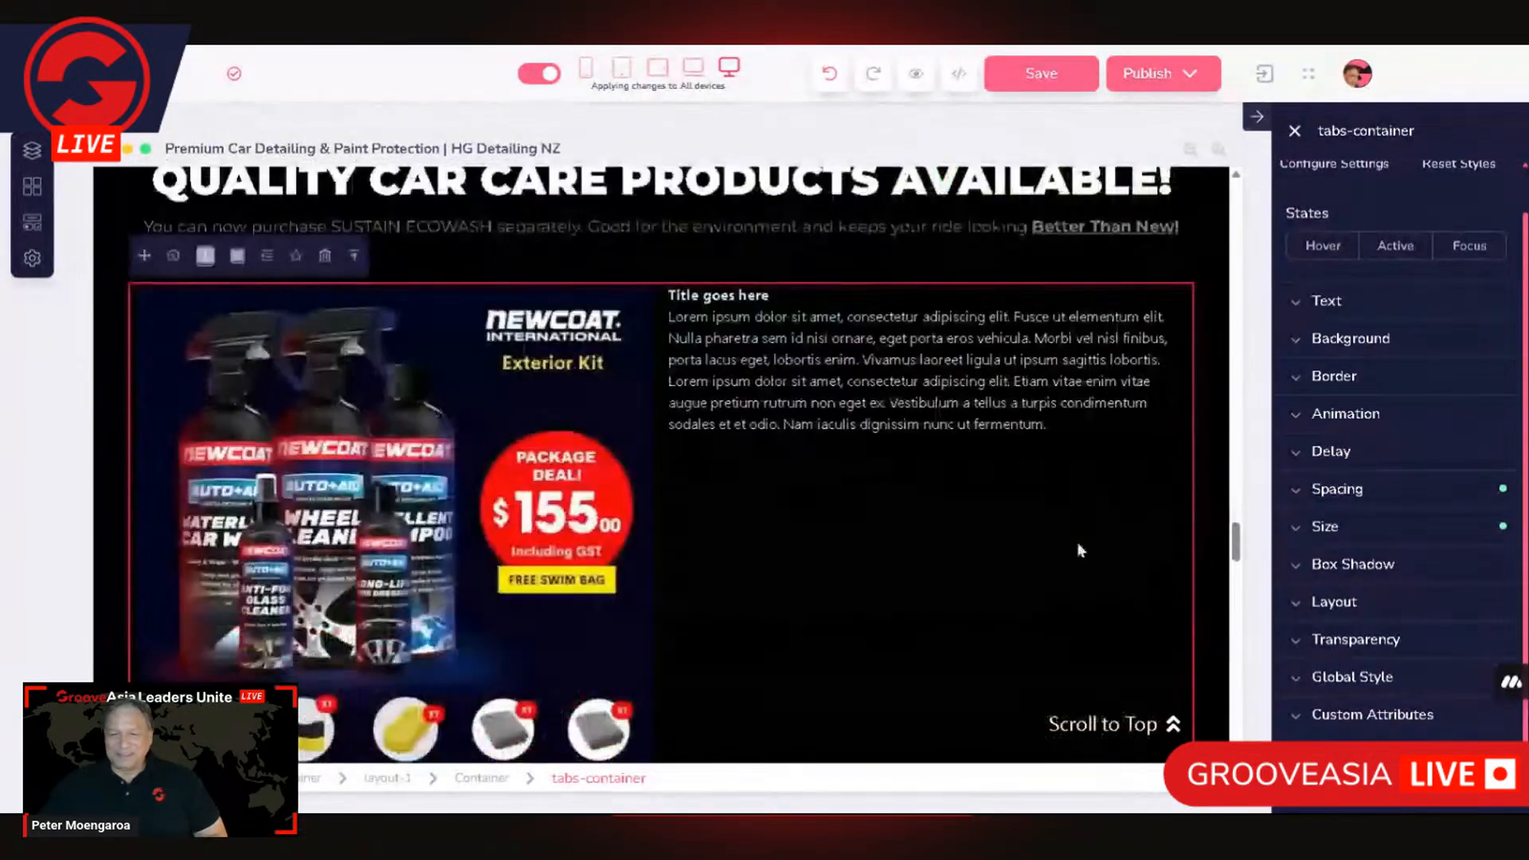
Step: Check the full height of the text column beside the Exterior Kit picture and save the page
click(1081, 522)
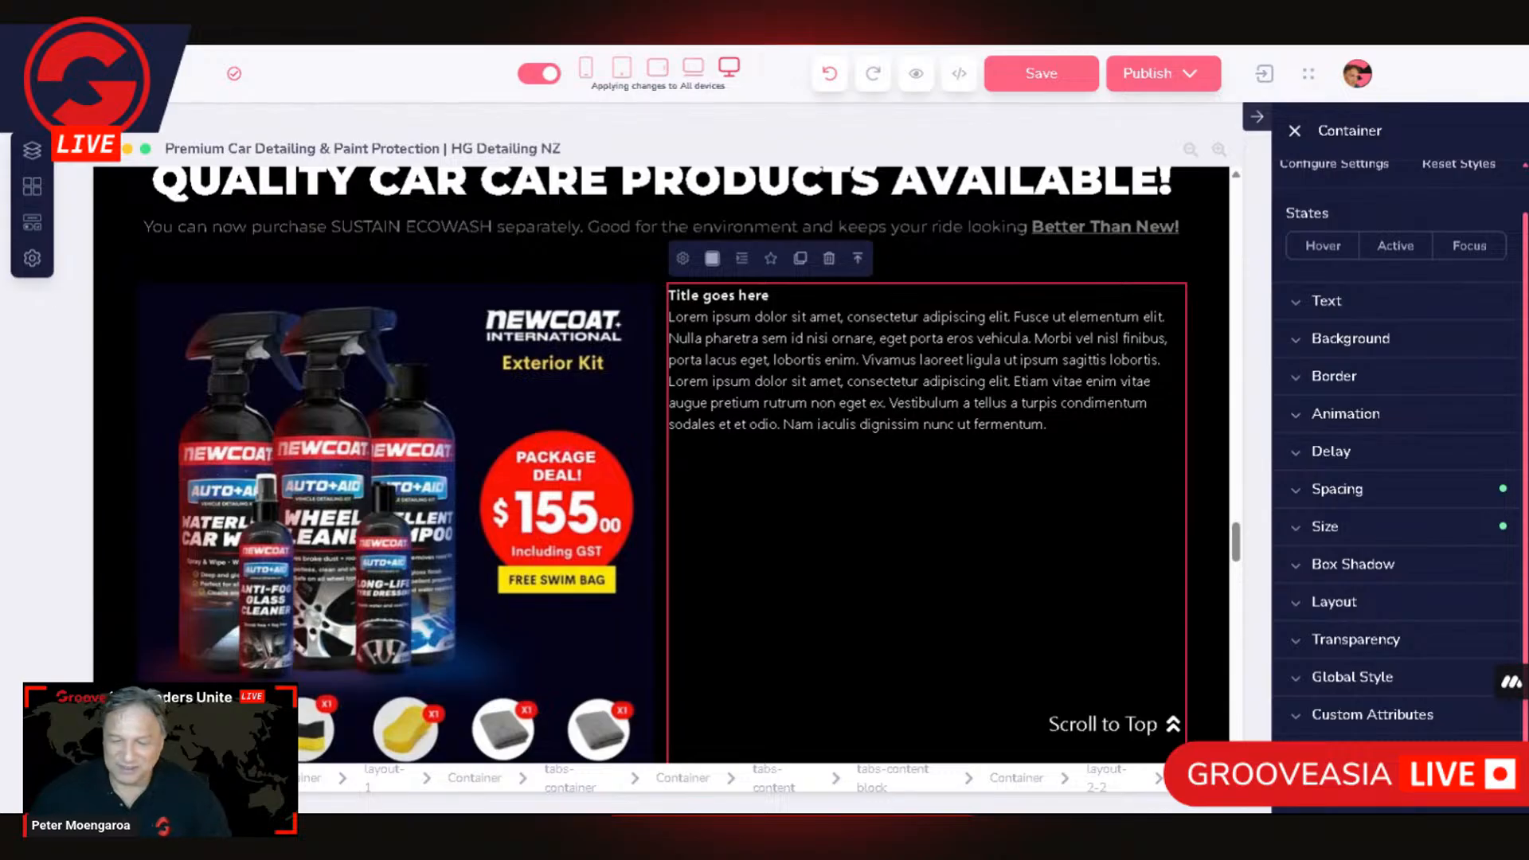
scroll(920, 482, down, 5)
scroll(920, 482, up, 4)
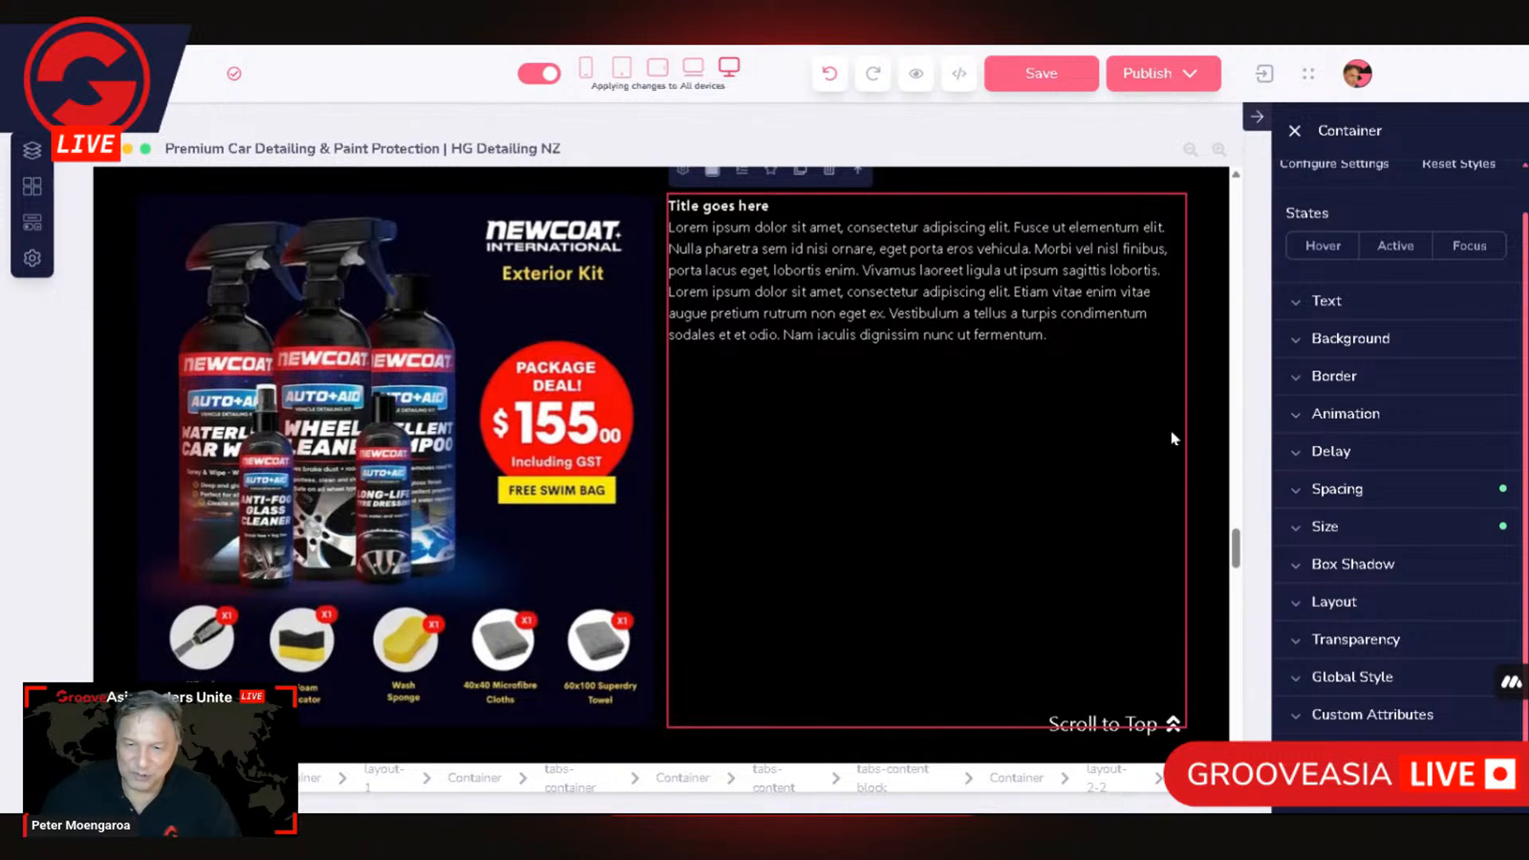
scroll(1187, 436, up, 1)
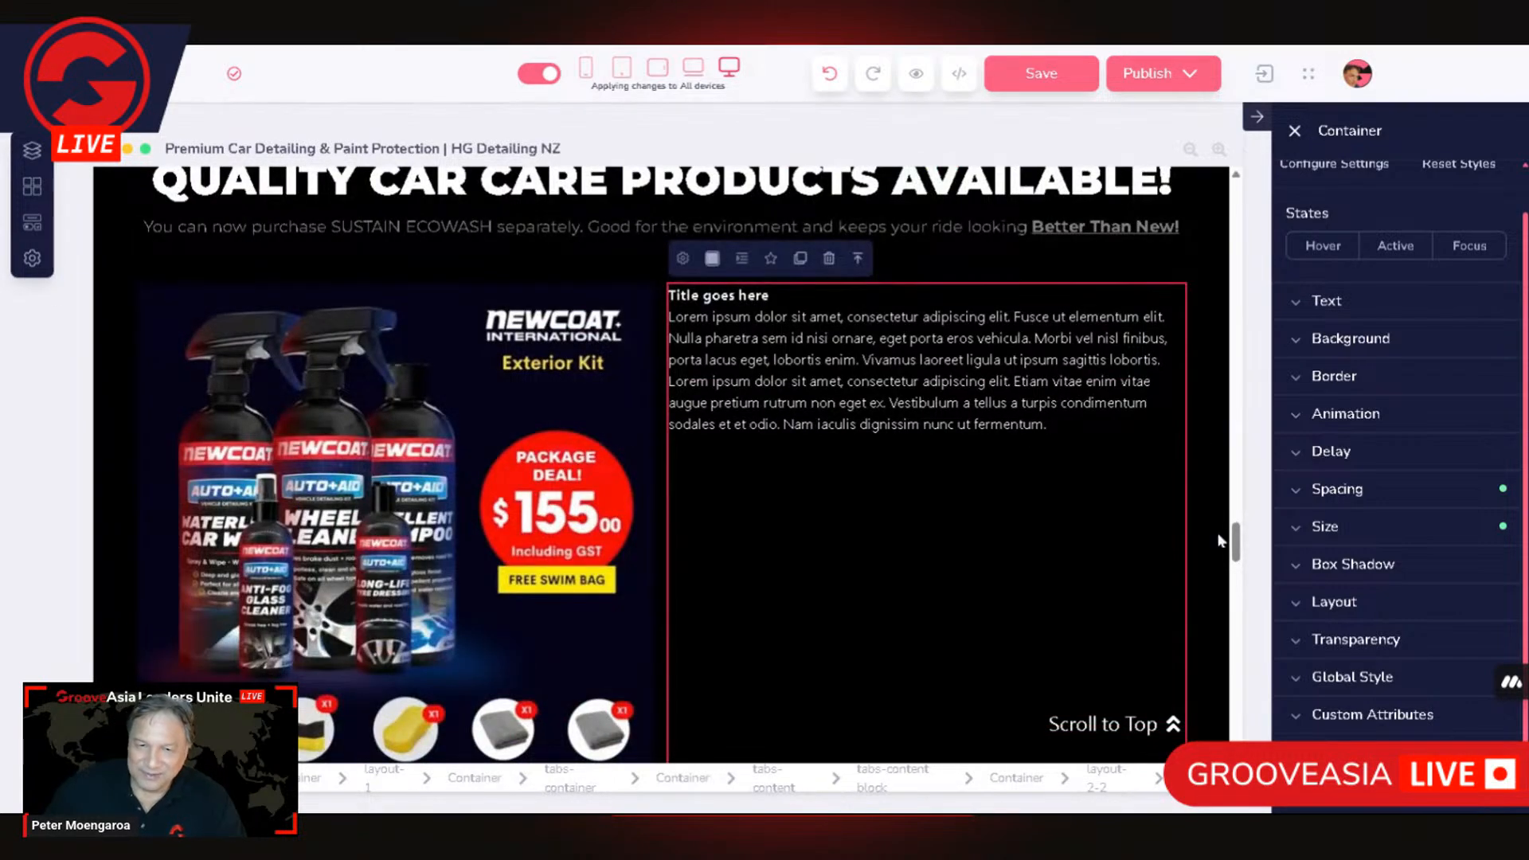
scroll(1092, 559, up, 2)
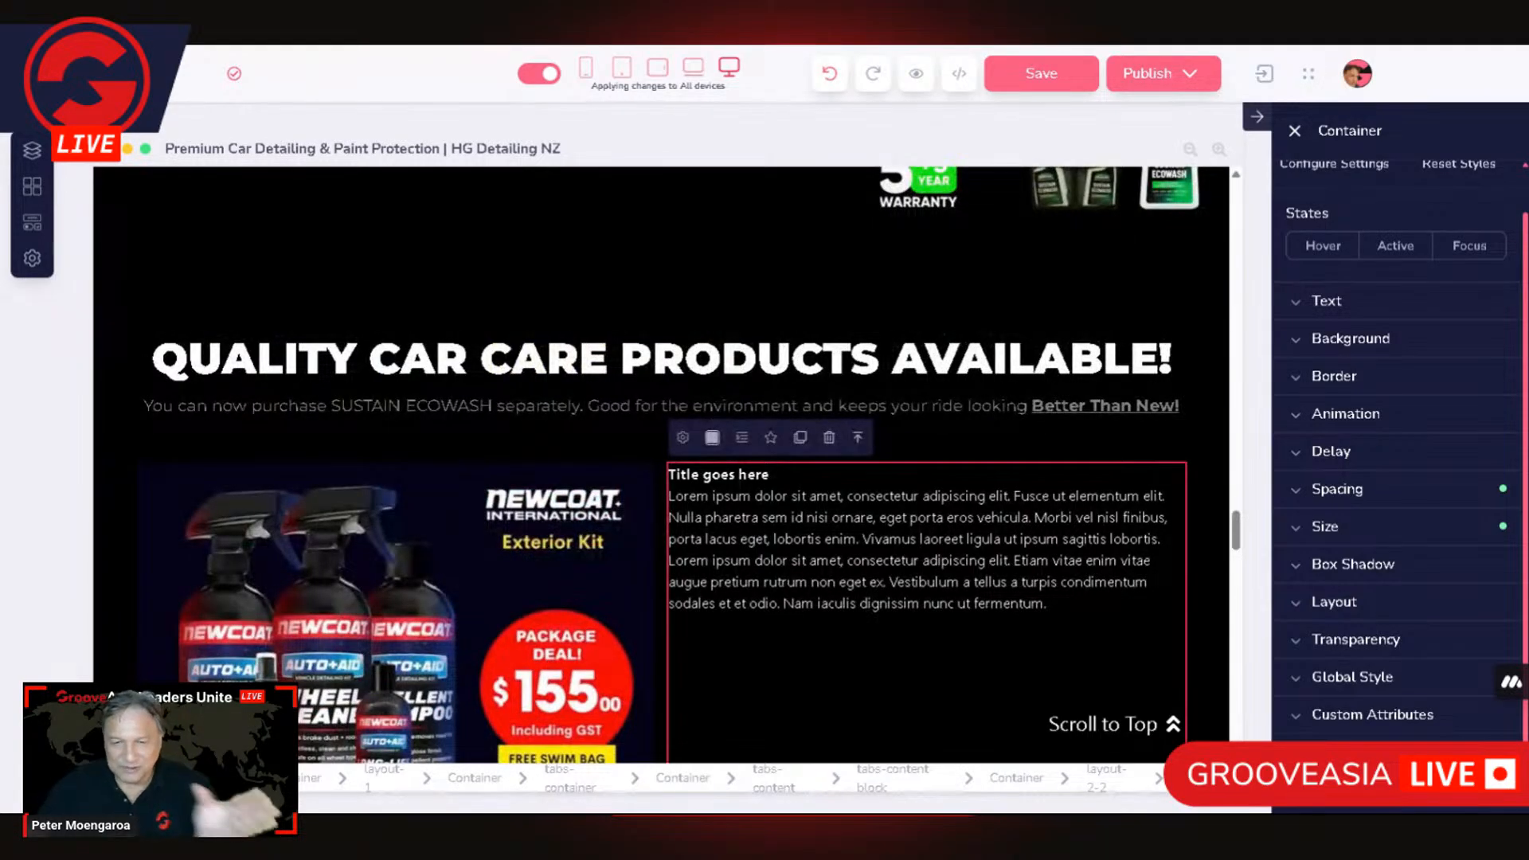
scroll(897, 317, down, 1)
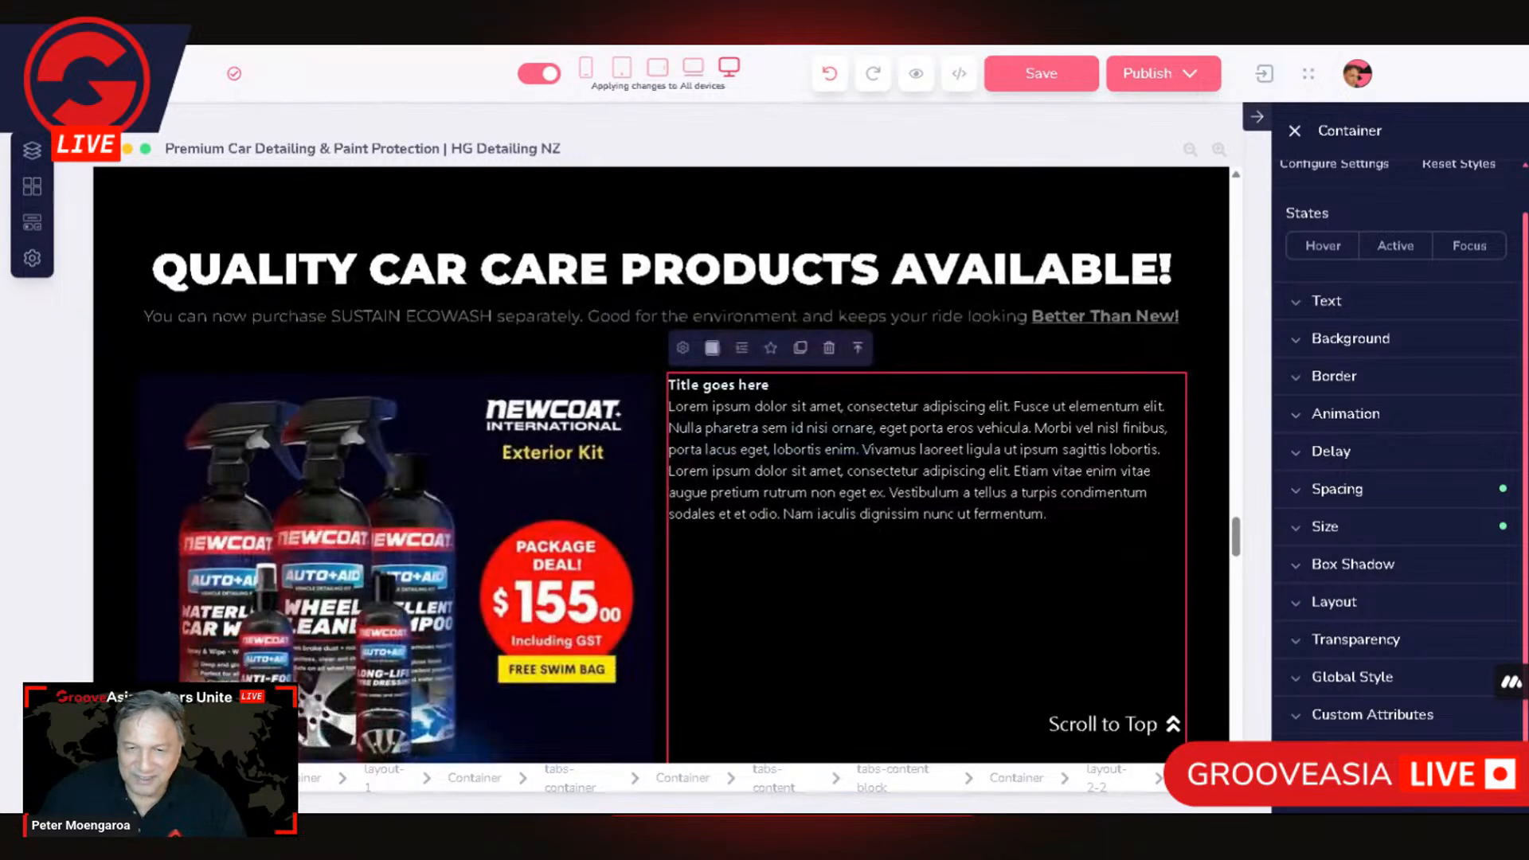
key(ctrl+s)
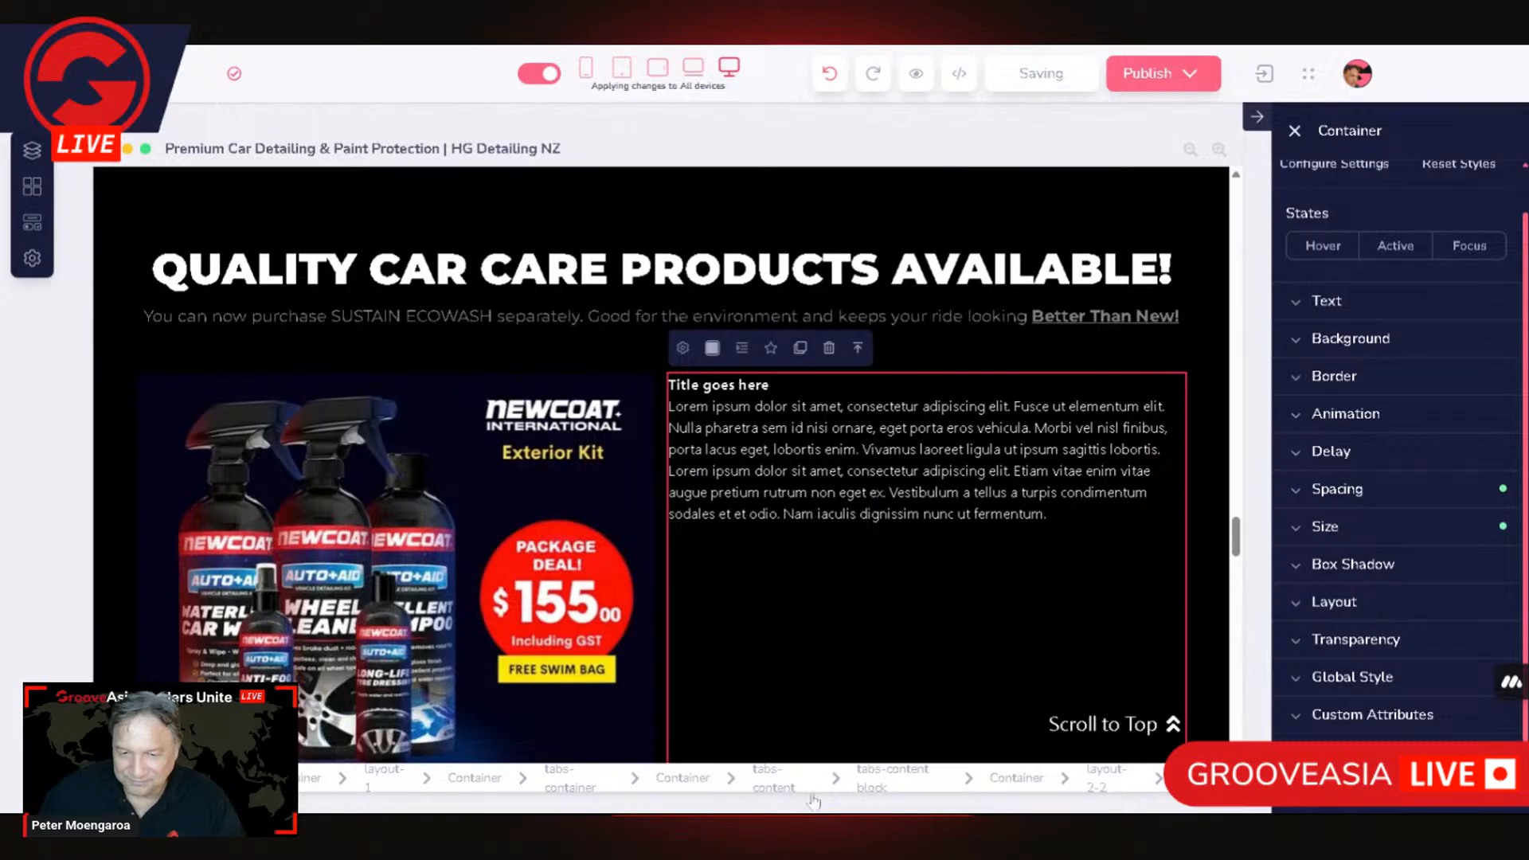
Step: Reopen the tabs-content settings to check the tab content list and close them unchanged
click(784, 785)
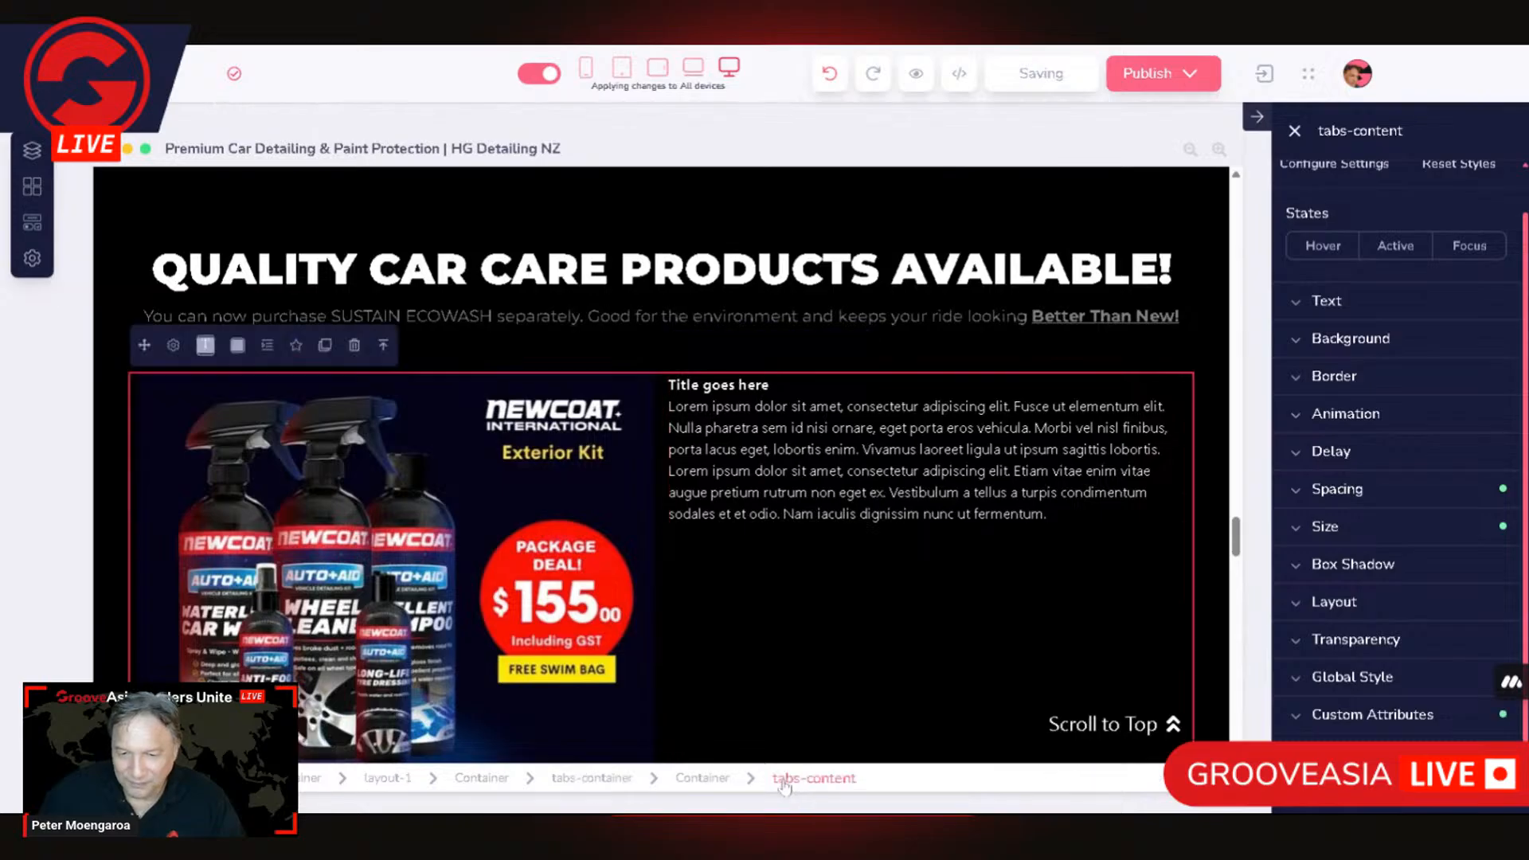
click(173, 347)
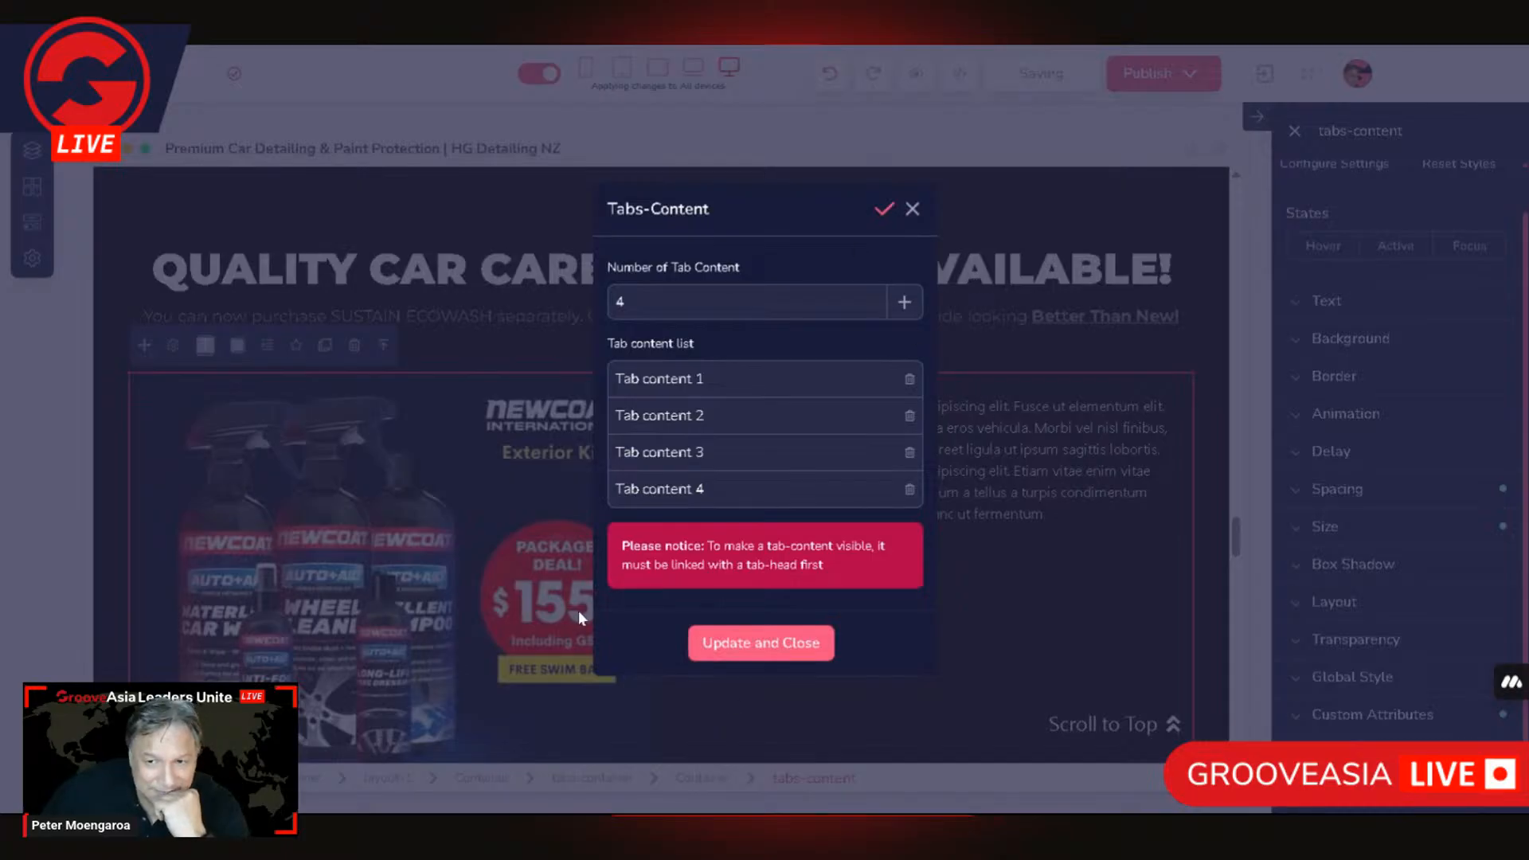
click(336, 397)
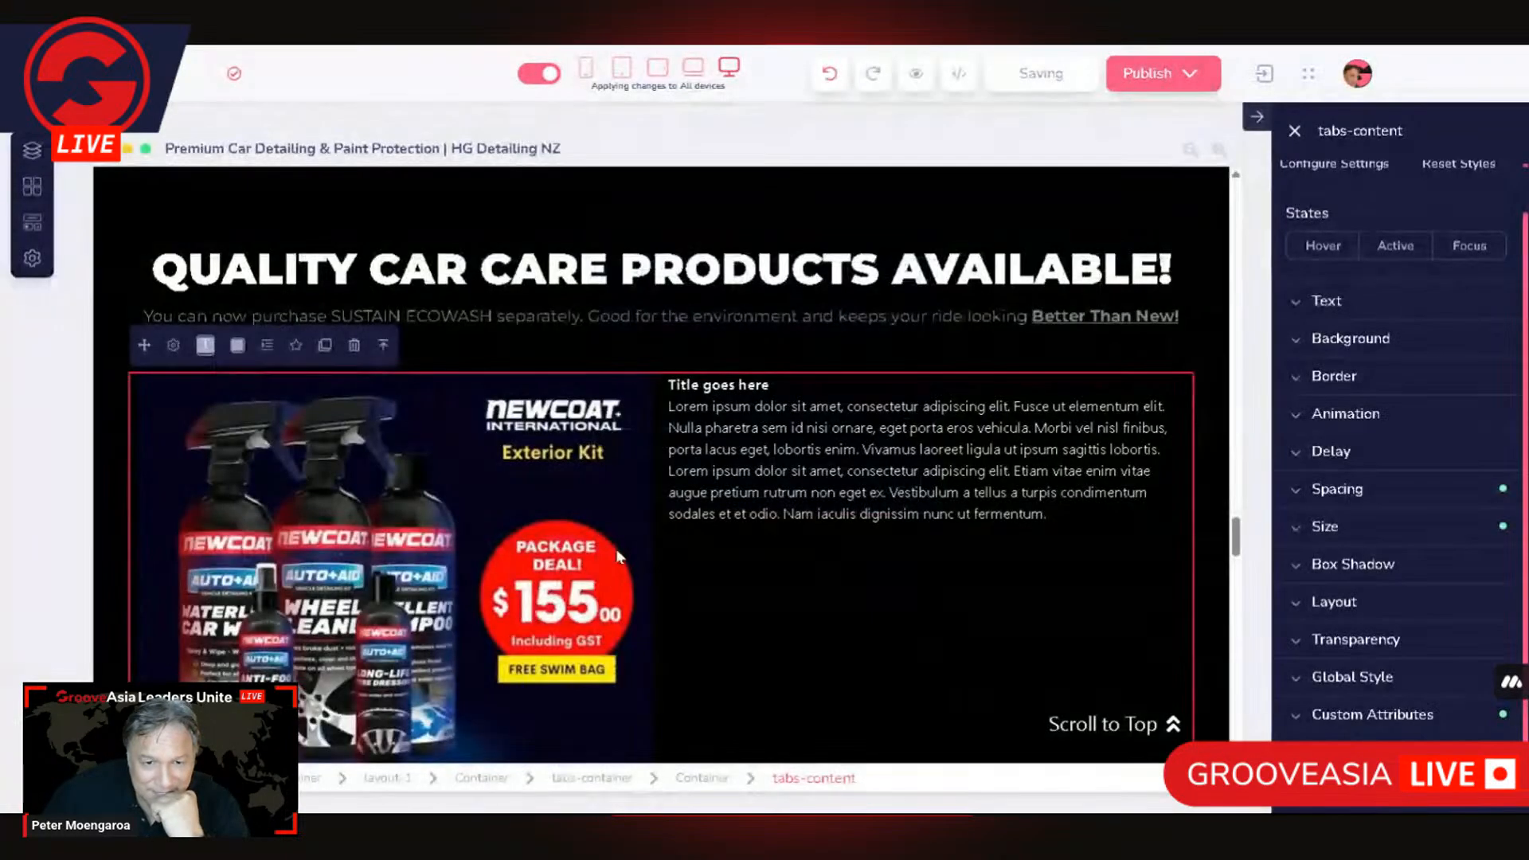
Step: Check the Link To setting of the container around the tabs-content element and close it unchanged
click(710, 784)
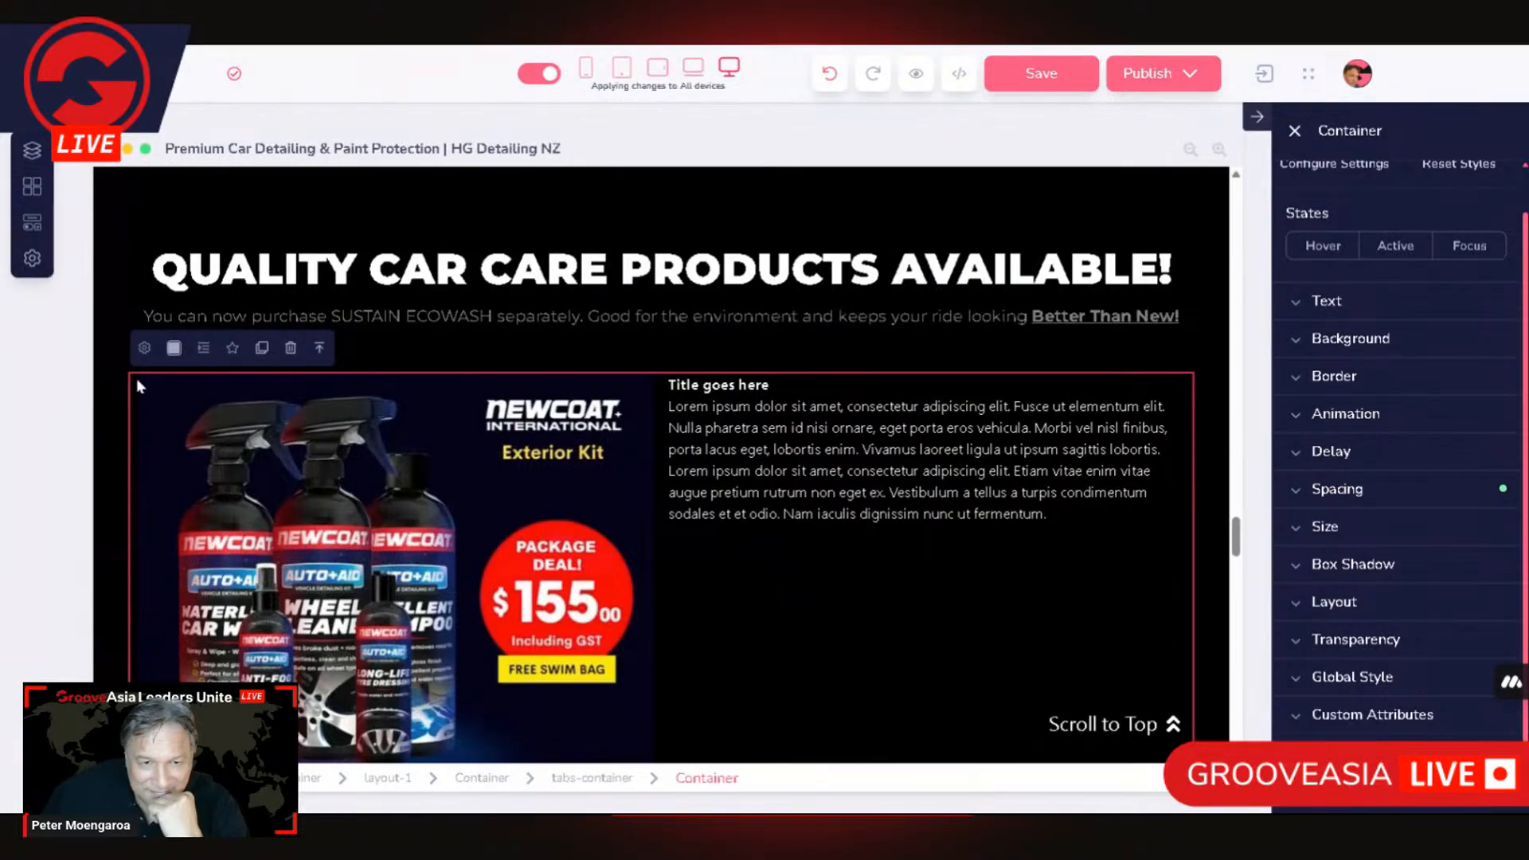
click(149, 350)
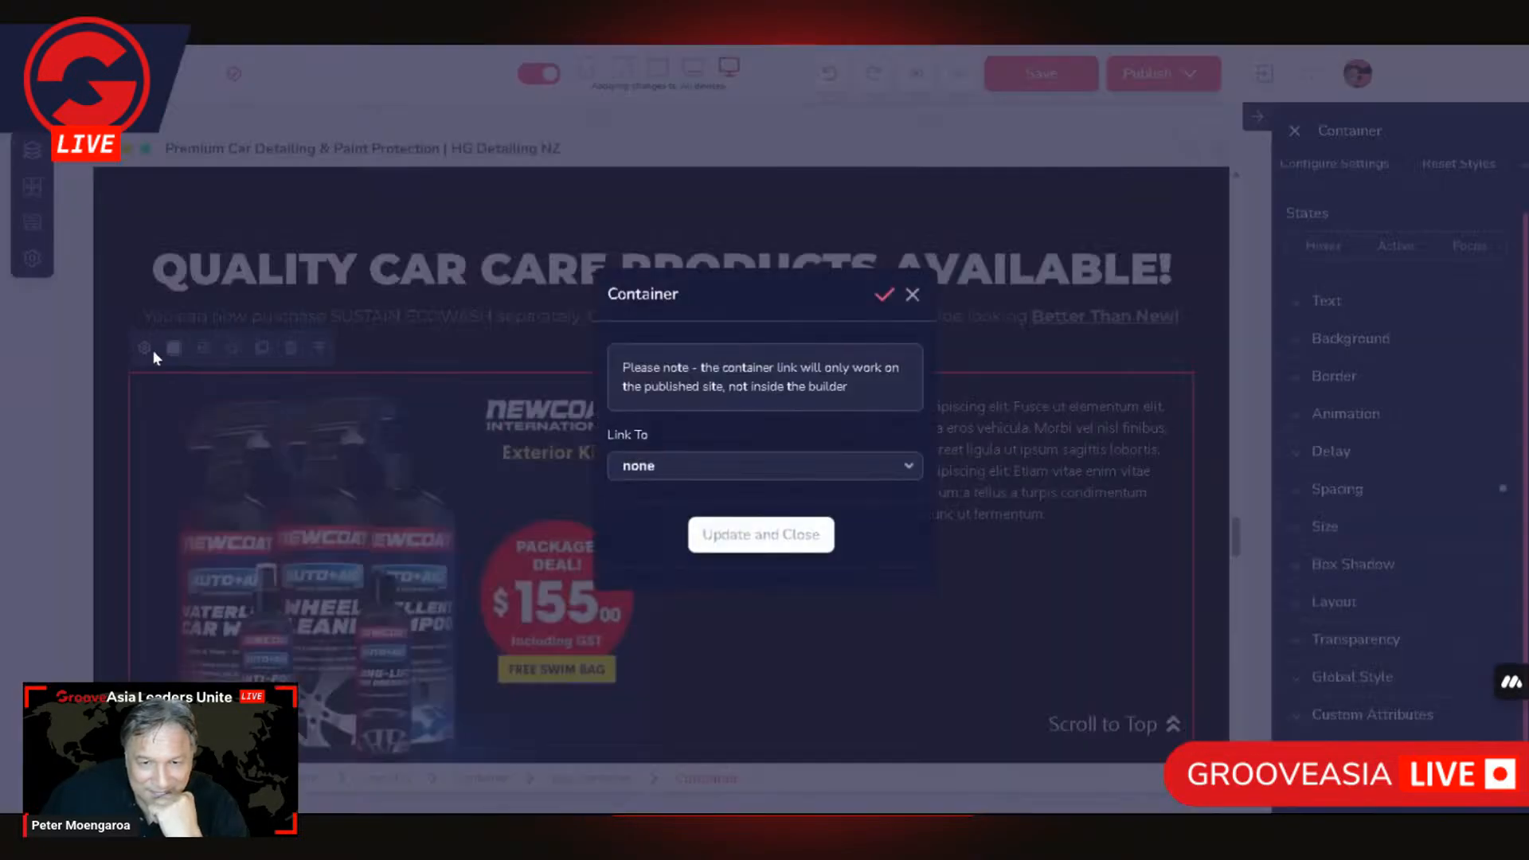
click(488, 538)
Step: Try to add a Tab Heads element from the elements library to the tabs container above the product picture
click(578, 783)
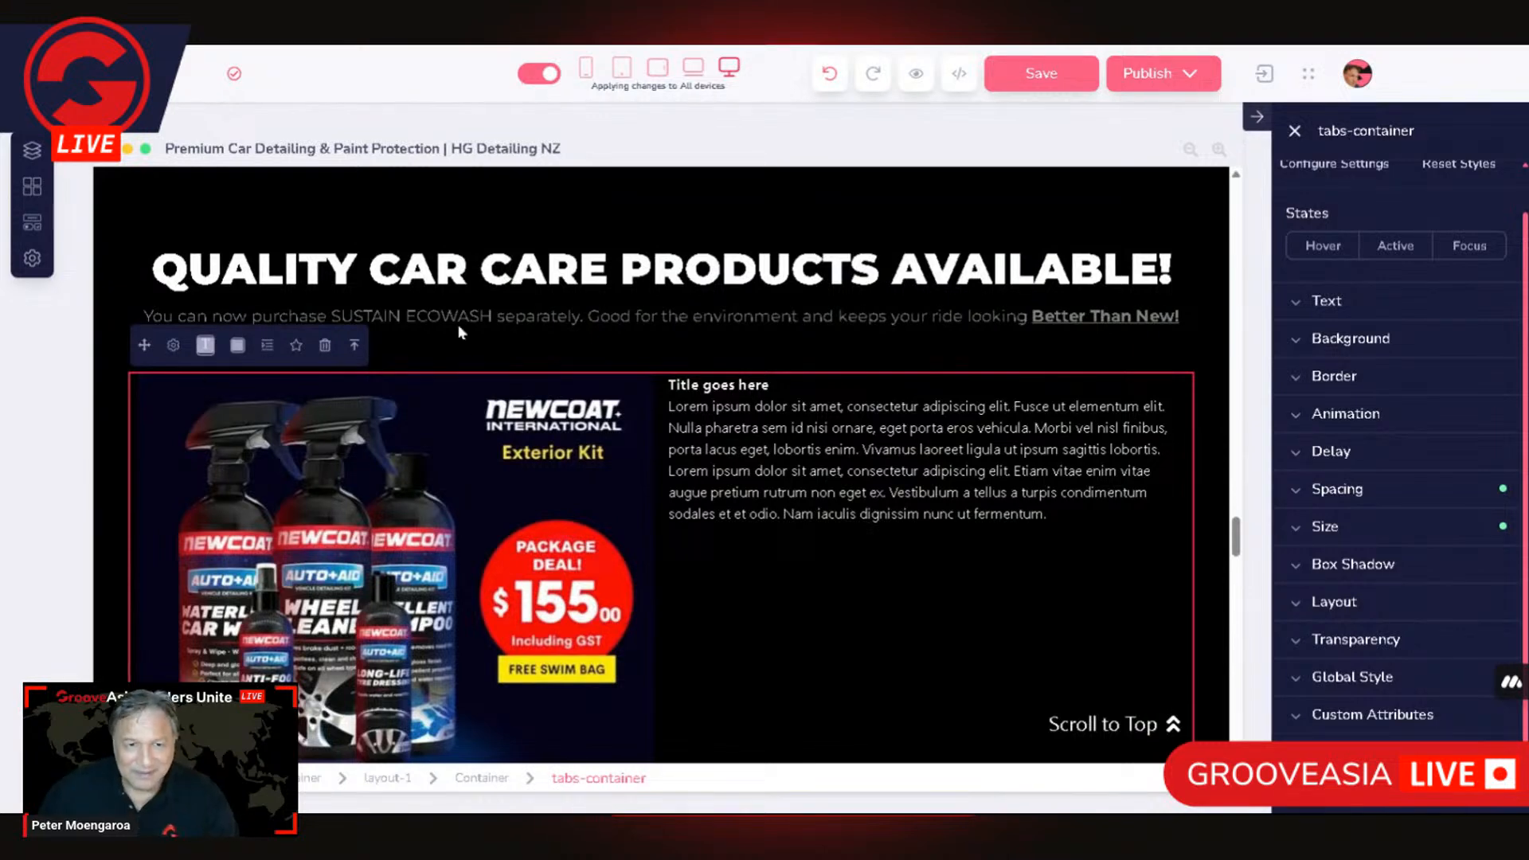
click(31, 226)
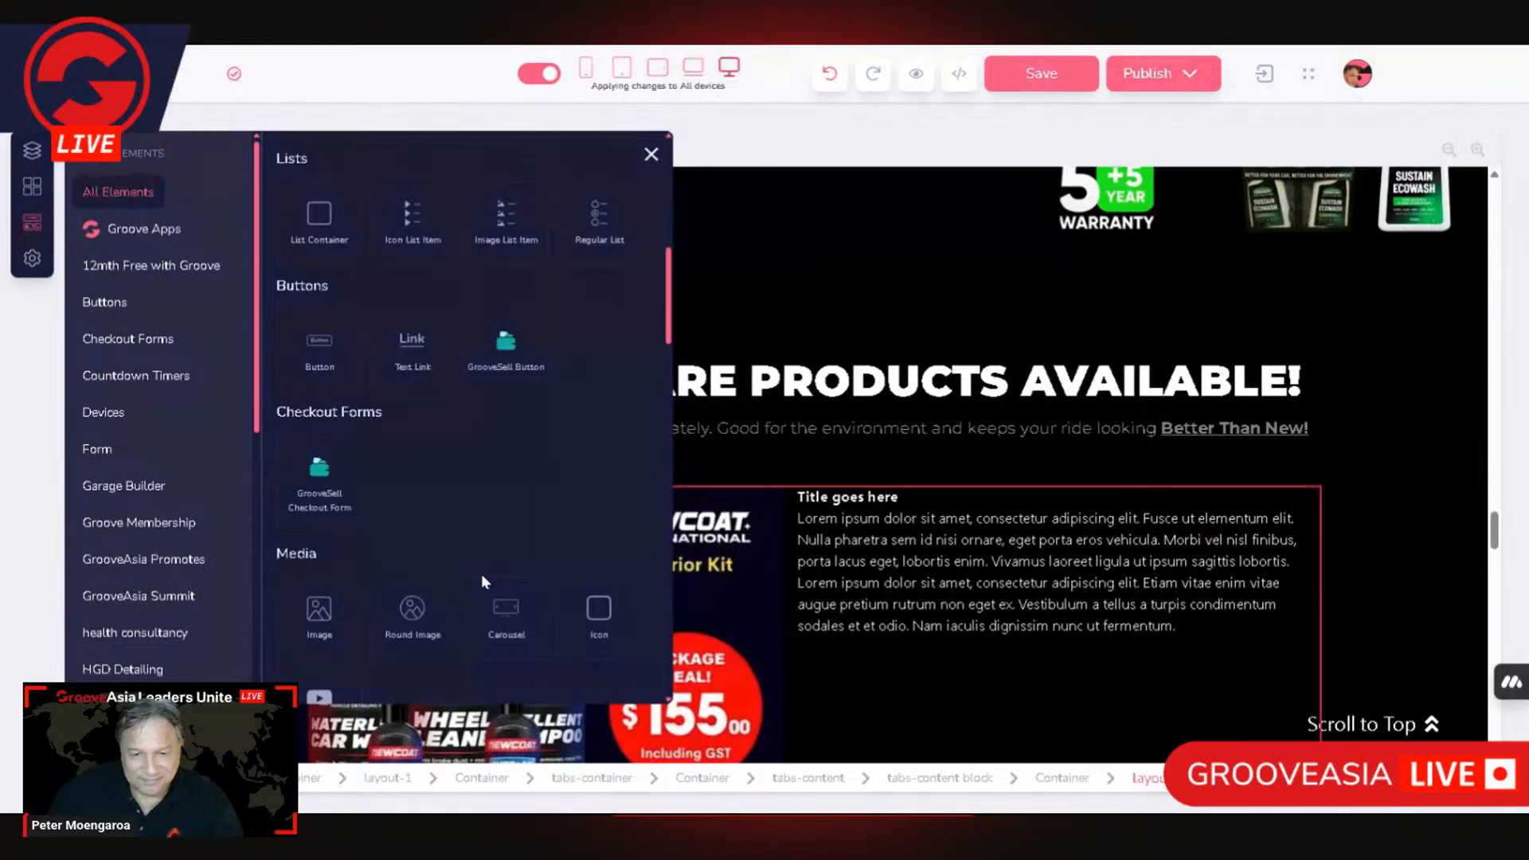
scroll(481, 574, down, 6)
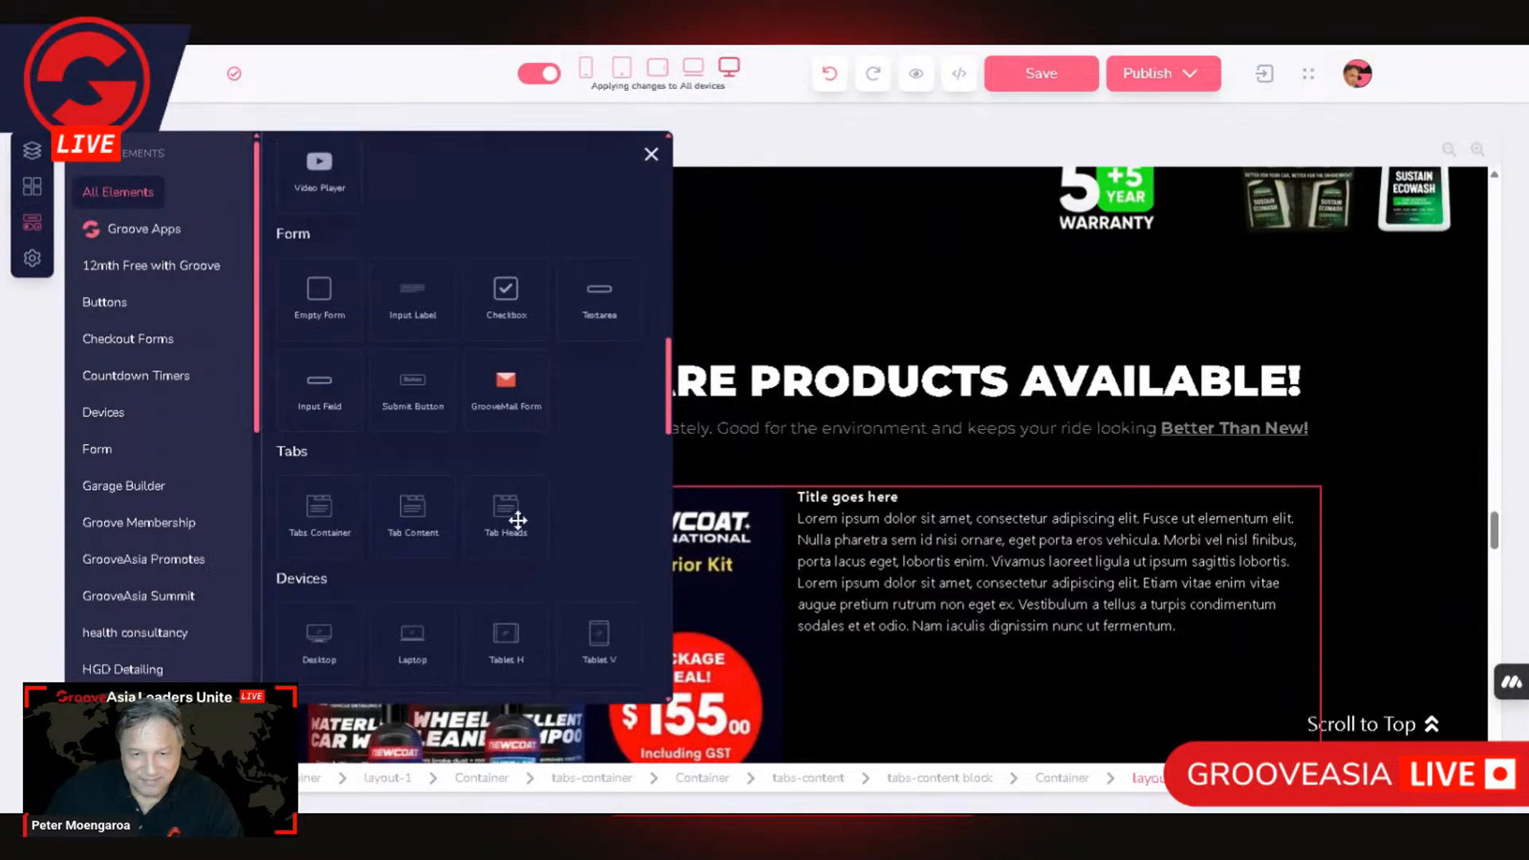
drag(518, 519, 241, 545)
drag(291, 662, 348, 526)
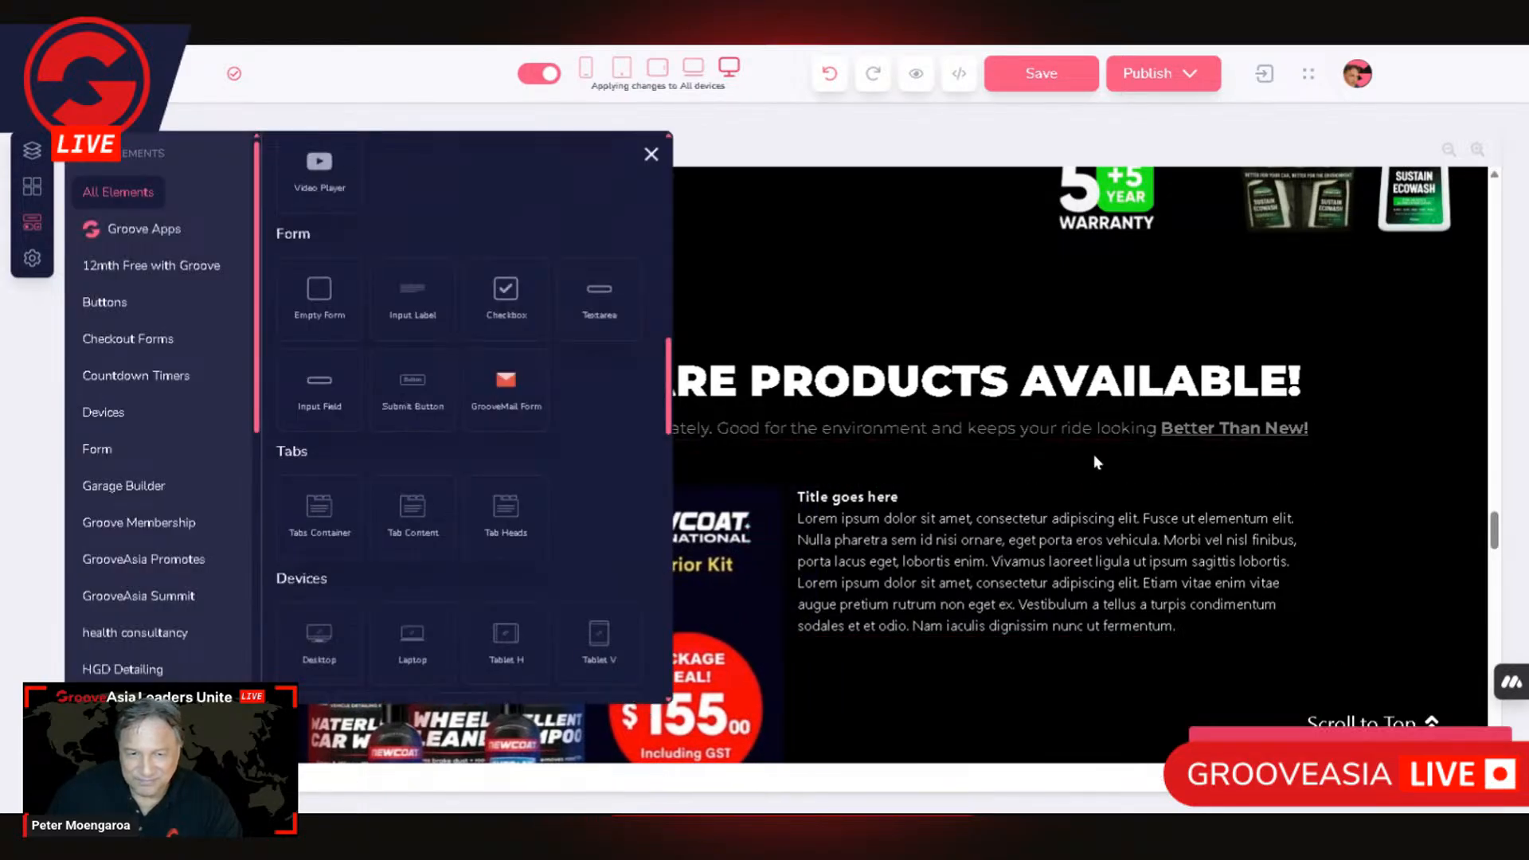
Step: Close the elements library and undo the last element placement
click(651, 155)
click(708, 528)
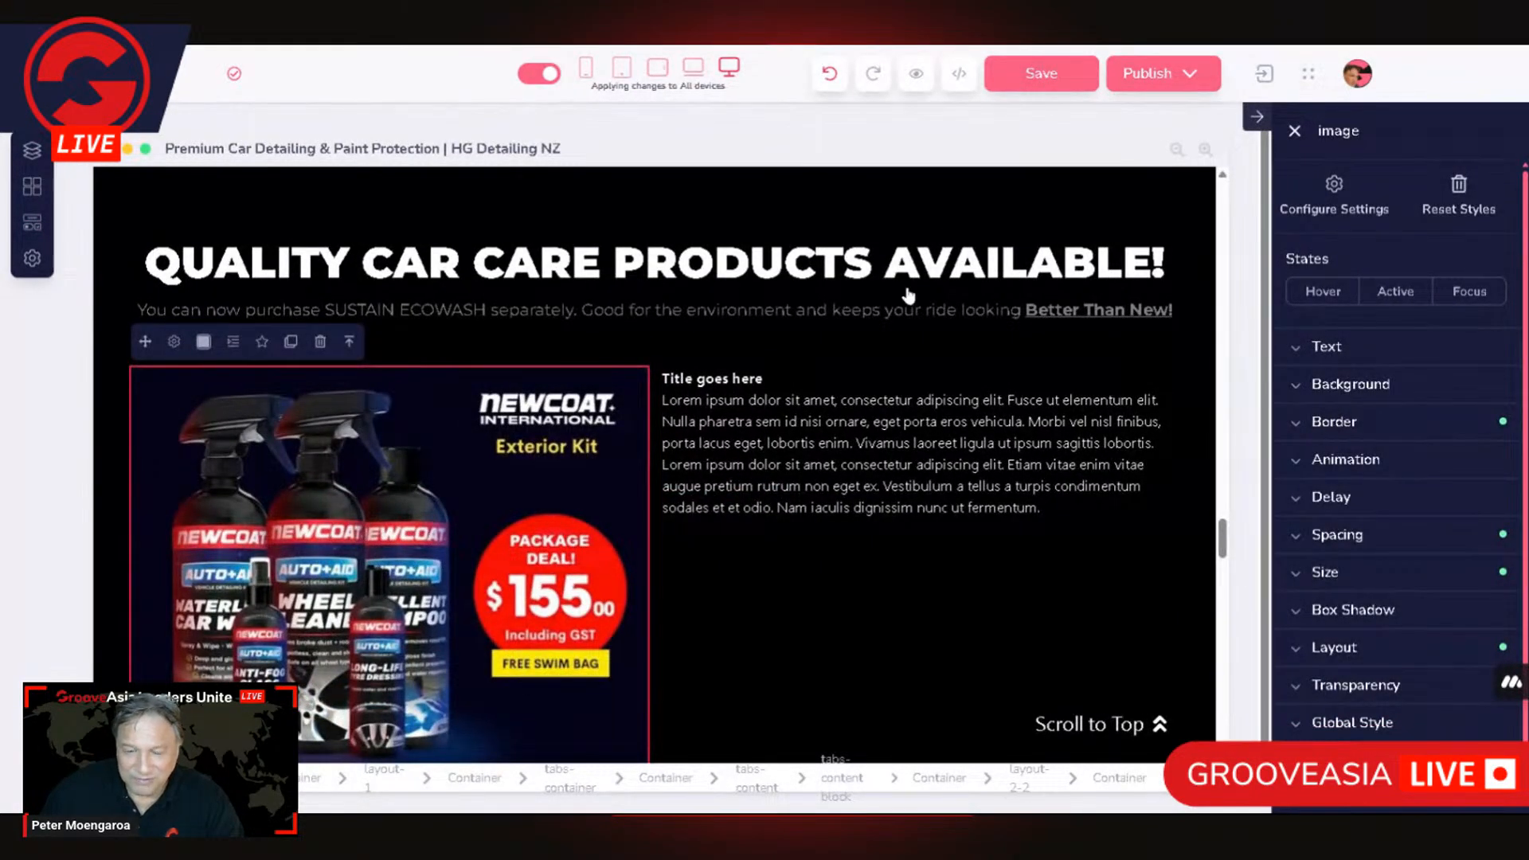
click(830, 74)
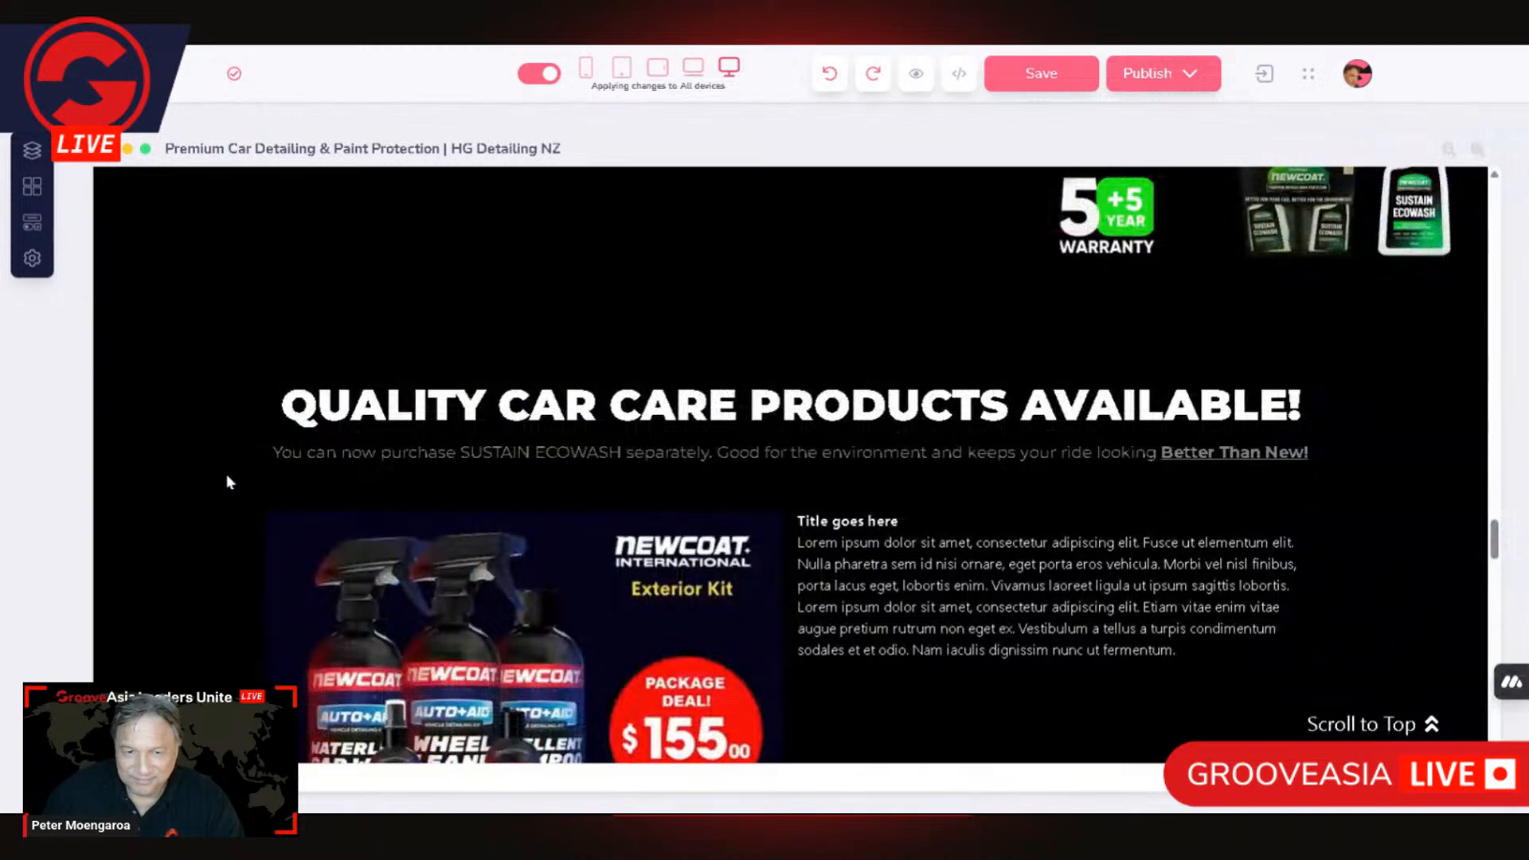
scroll(239, 571, down, 5)
scroll(274, 533, up, 4)
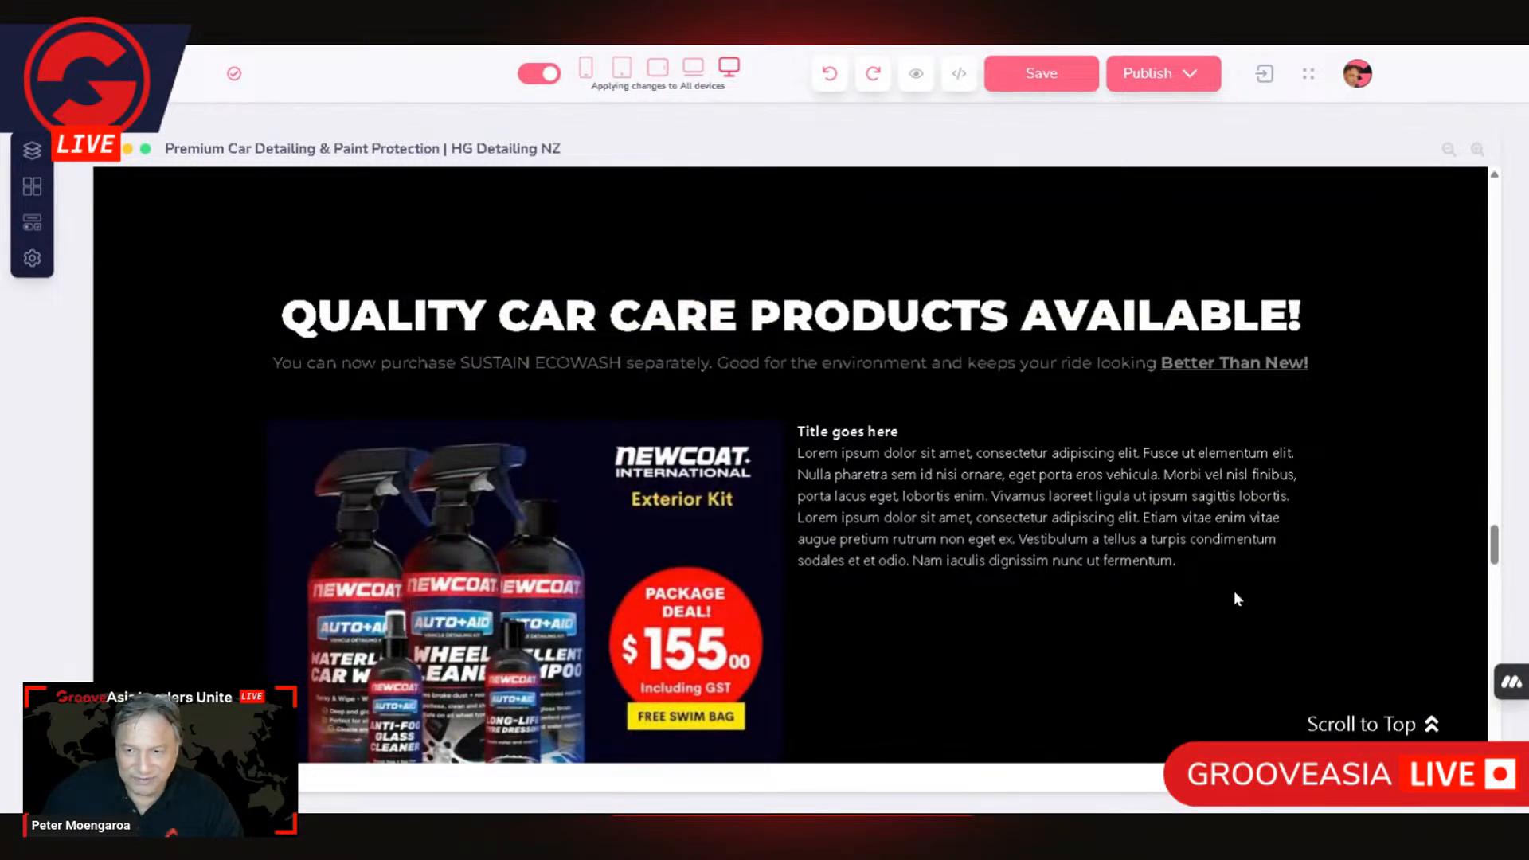
click(899, 493)
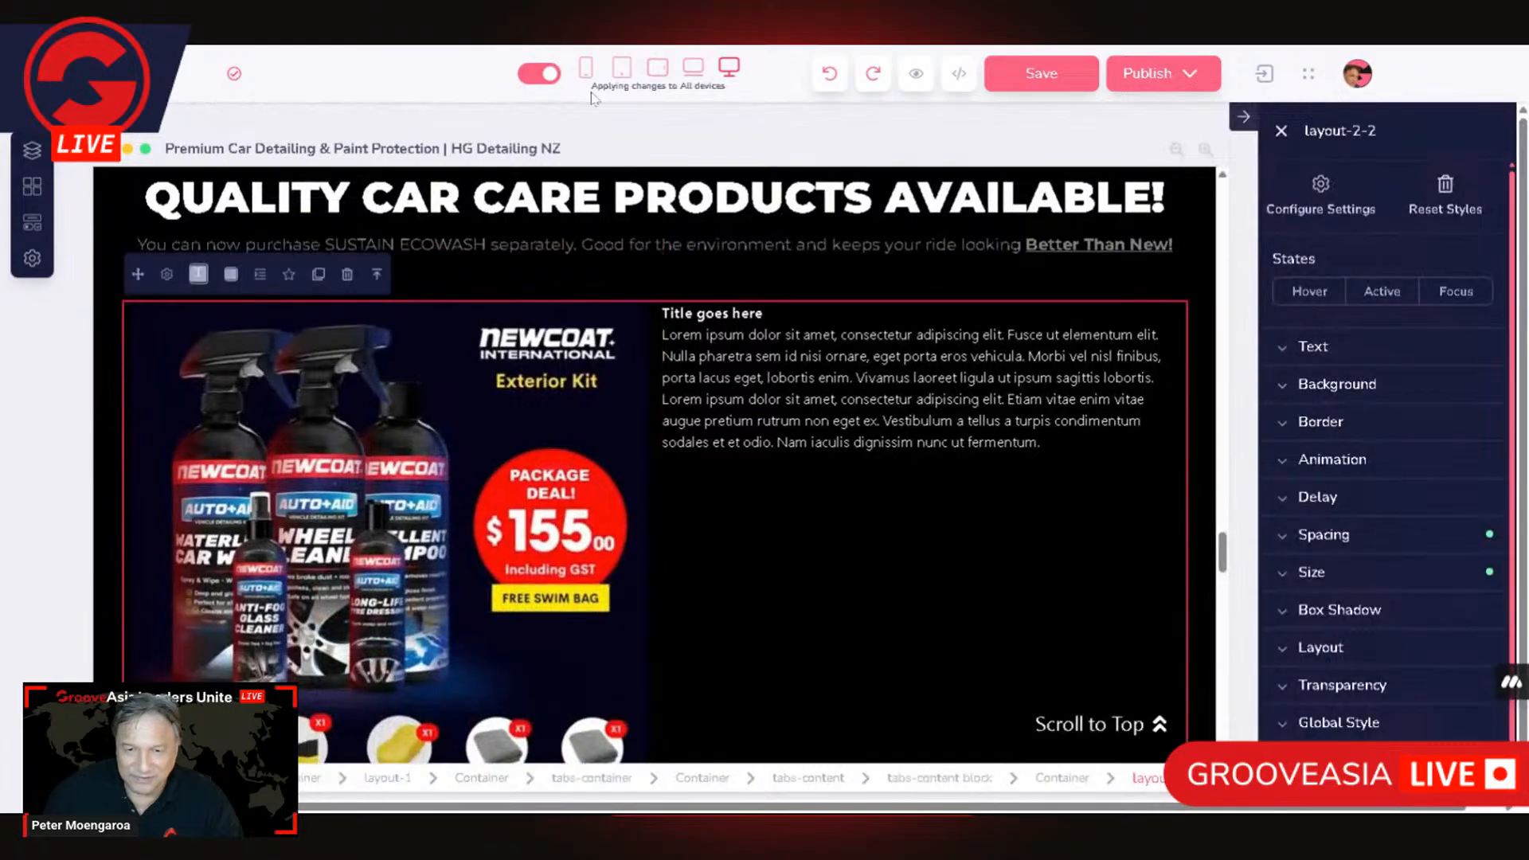
scroll(596, 440, up, 5)
scroll(557, 458, down, 4)
scroll(263, 492, up, 1)
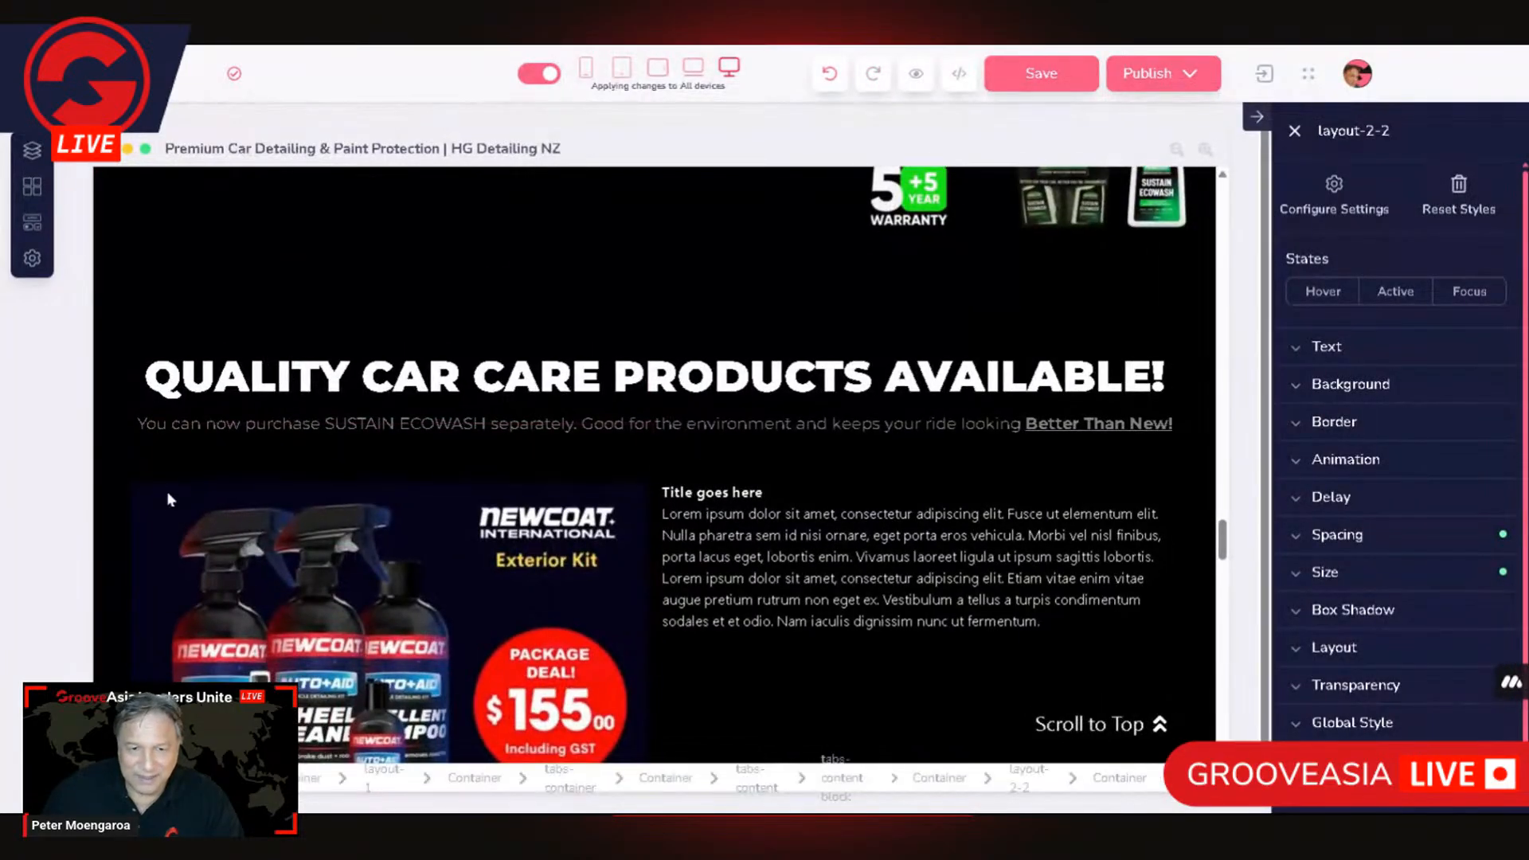
Step: Select the product picture and trace its parent elements up to the tabs-content element
click(161, 529)
scroll(221, 620, up, 1)
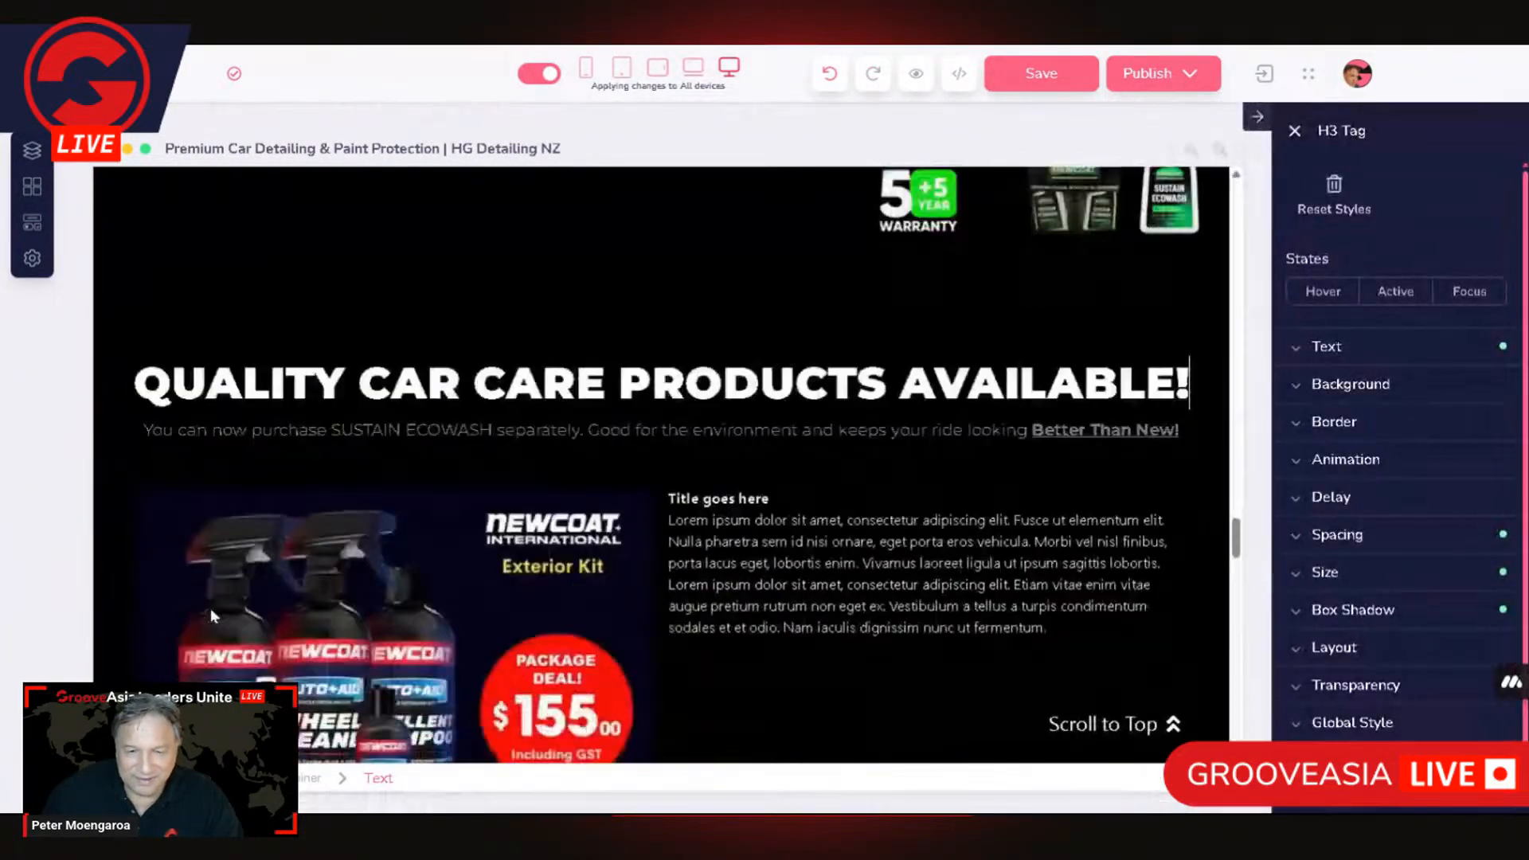
scroll(199, 609, down, 1)
click(178, 595)
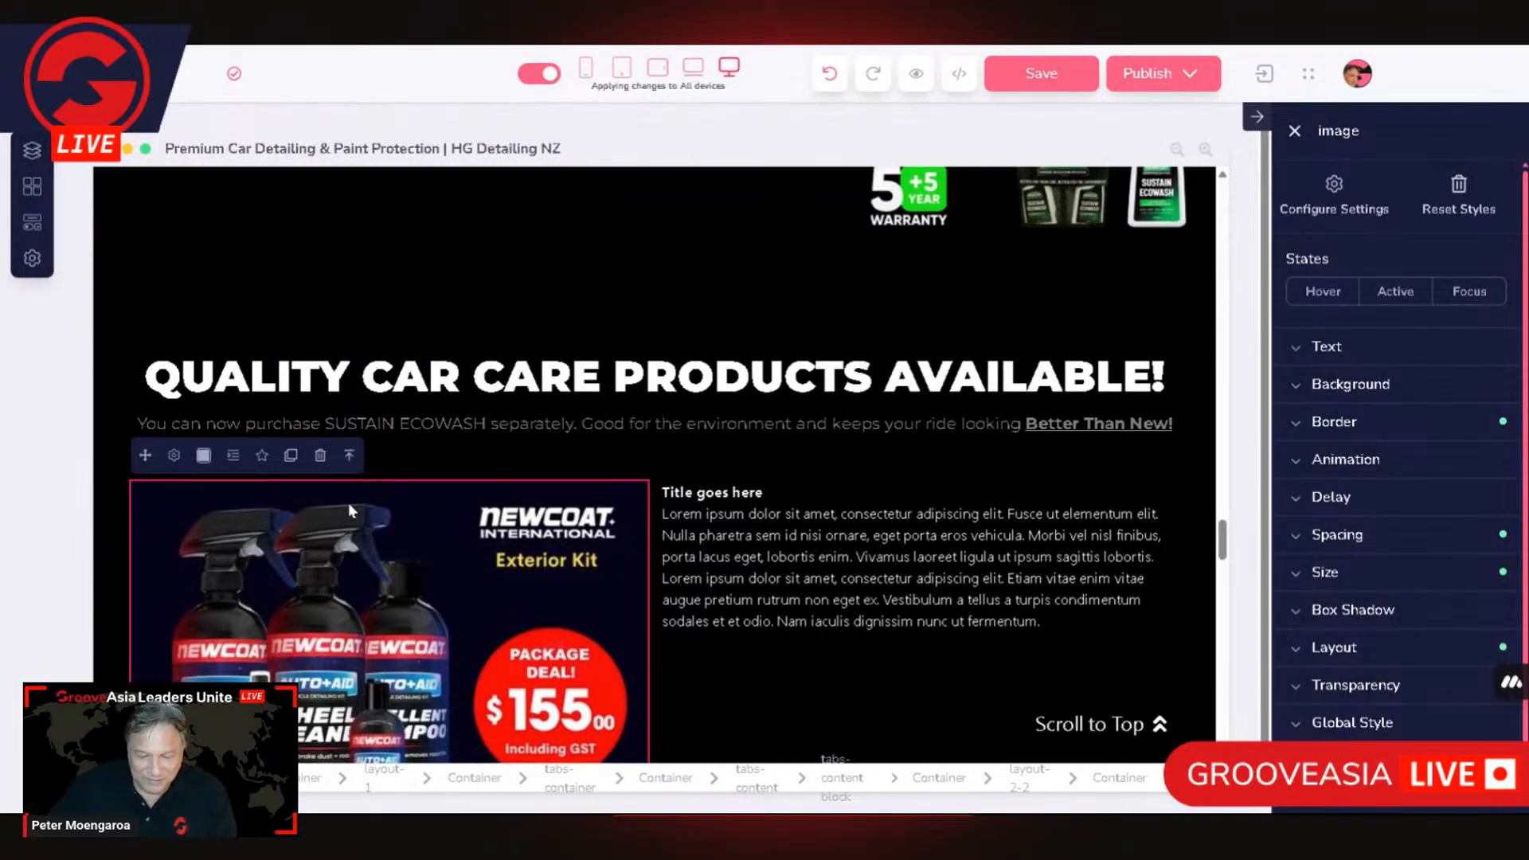
click(350, 457)
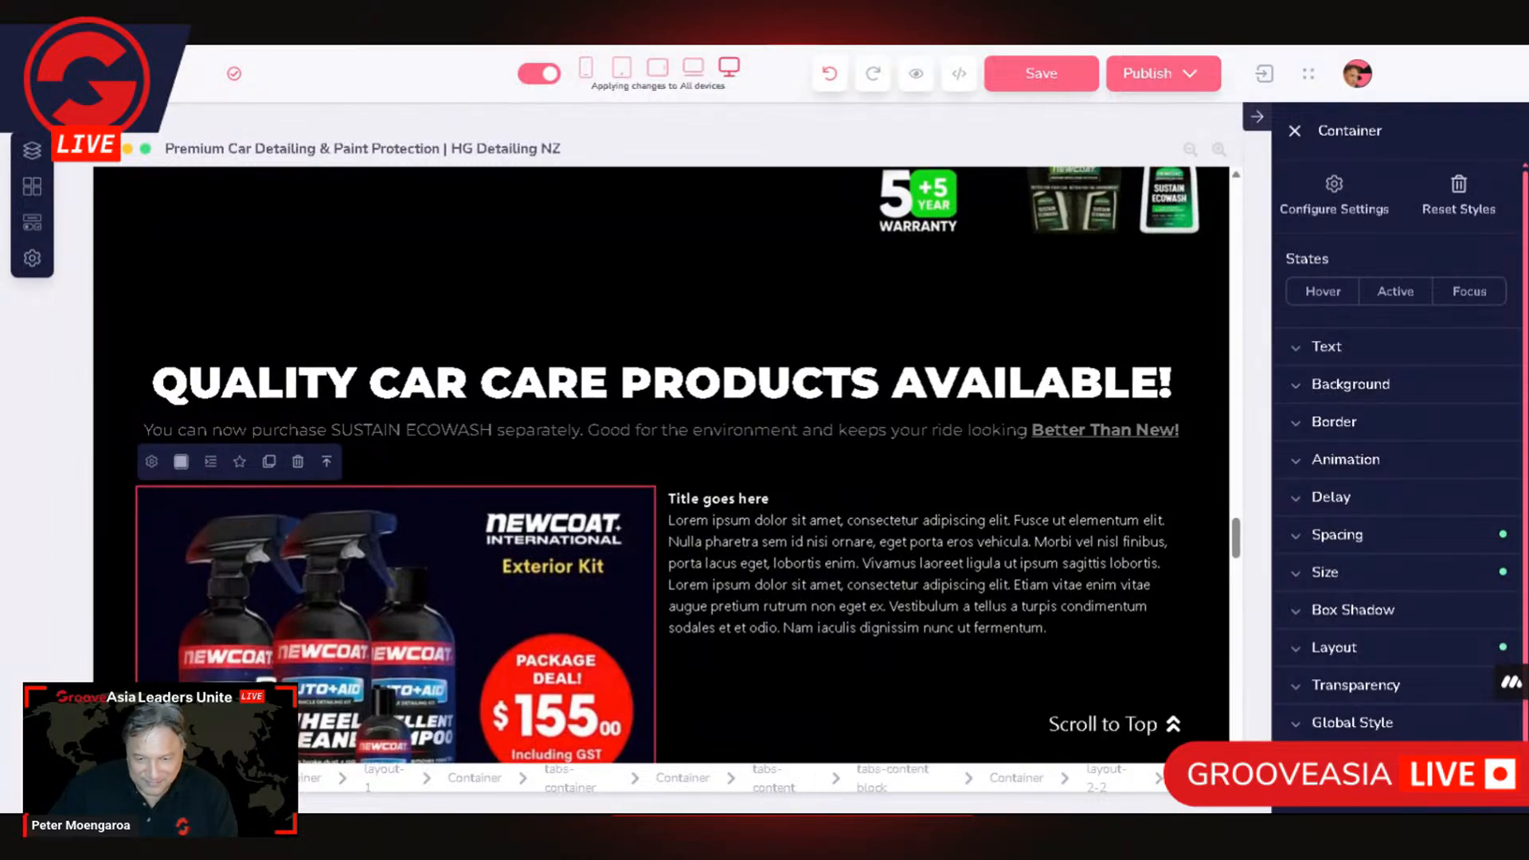
click(776, 782)
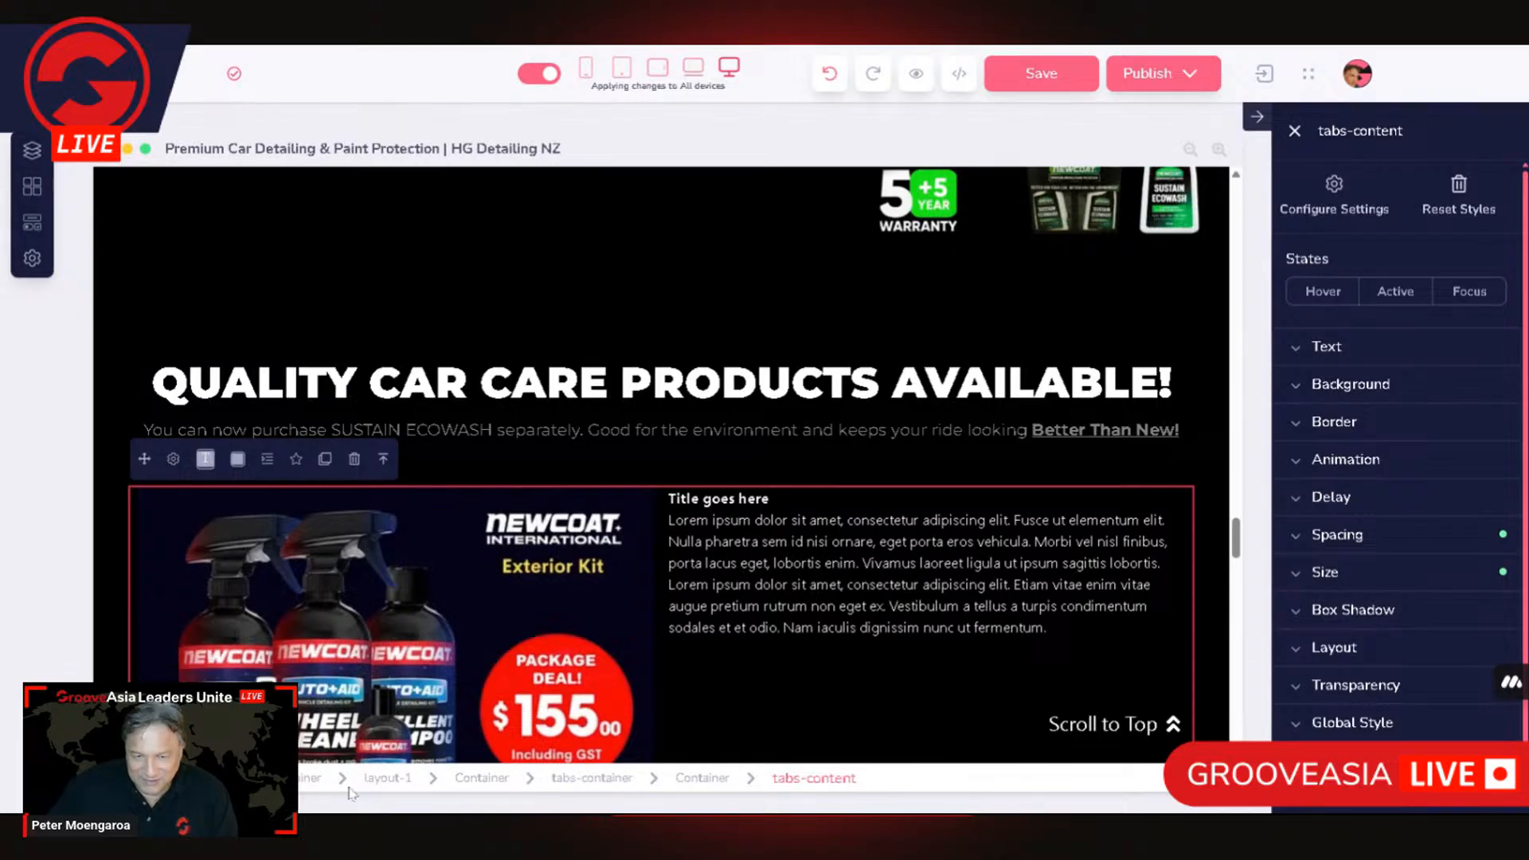
Step: Examine the existing tabs section's structure from the Tab One head through tab-heads to the surrounding container
scroll(650, 619, down, 6)
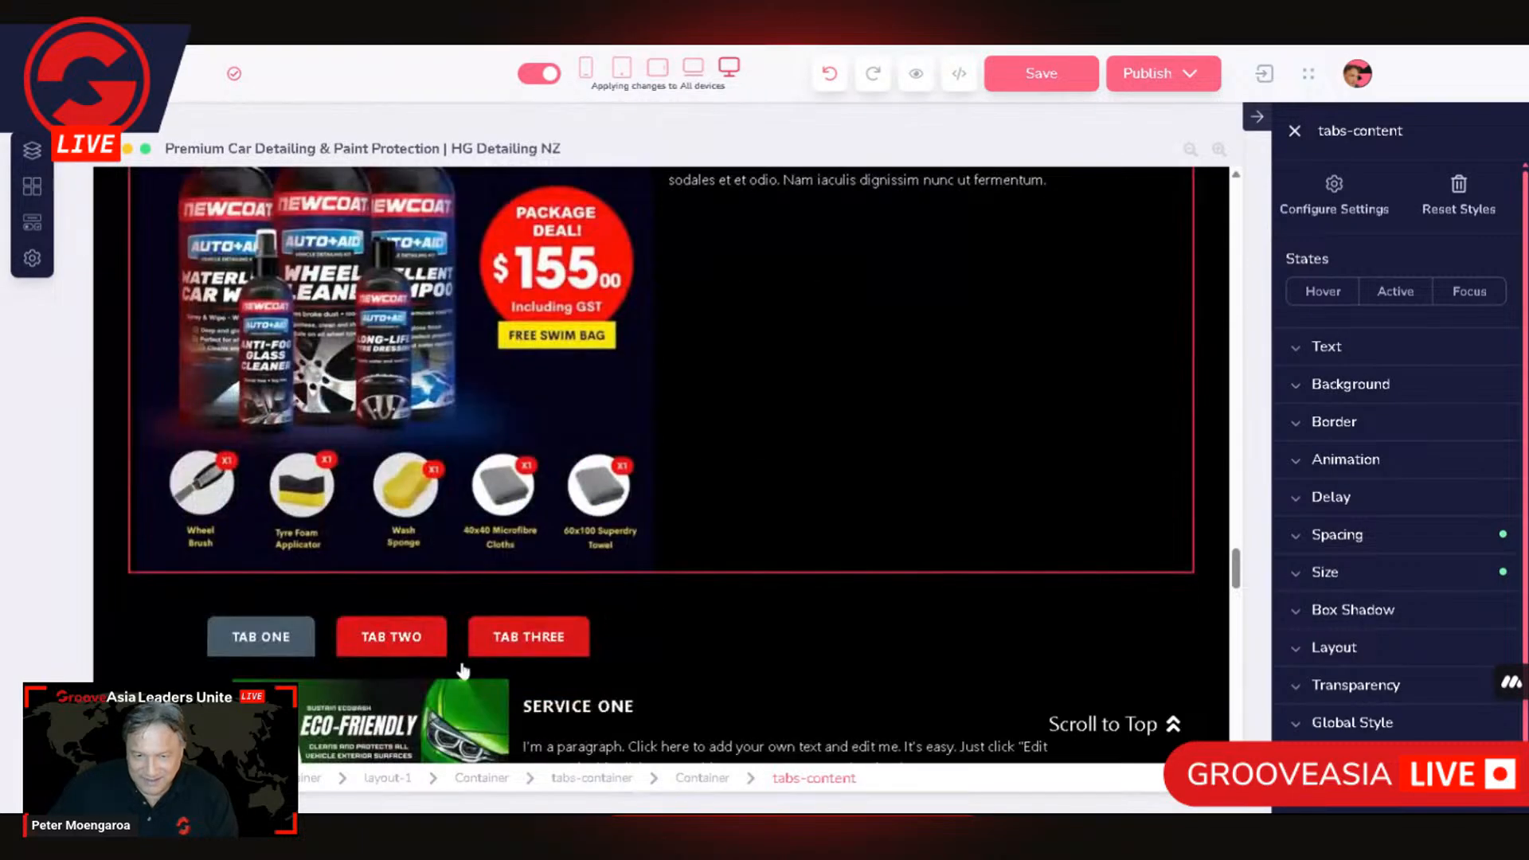
click(250, 552)
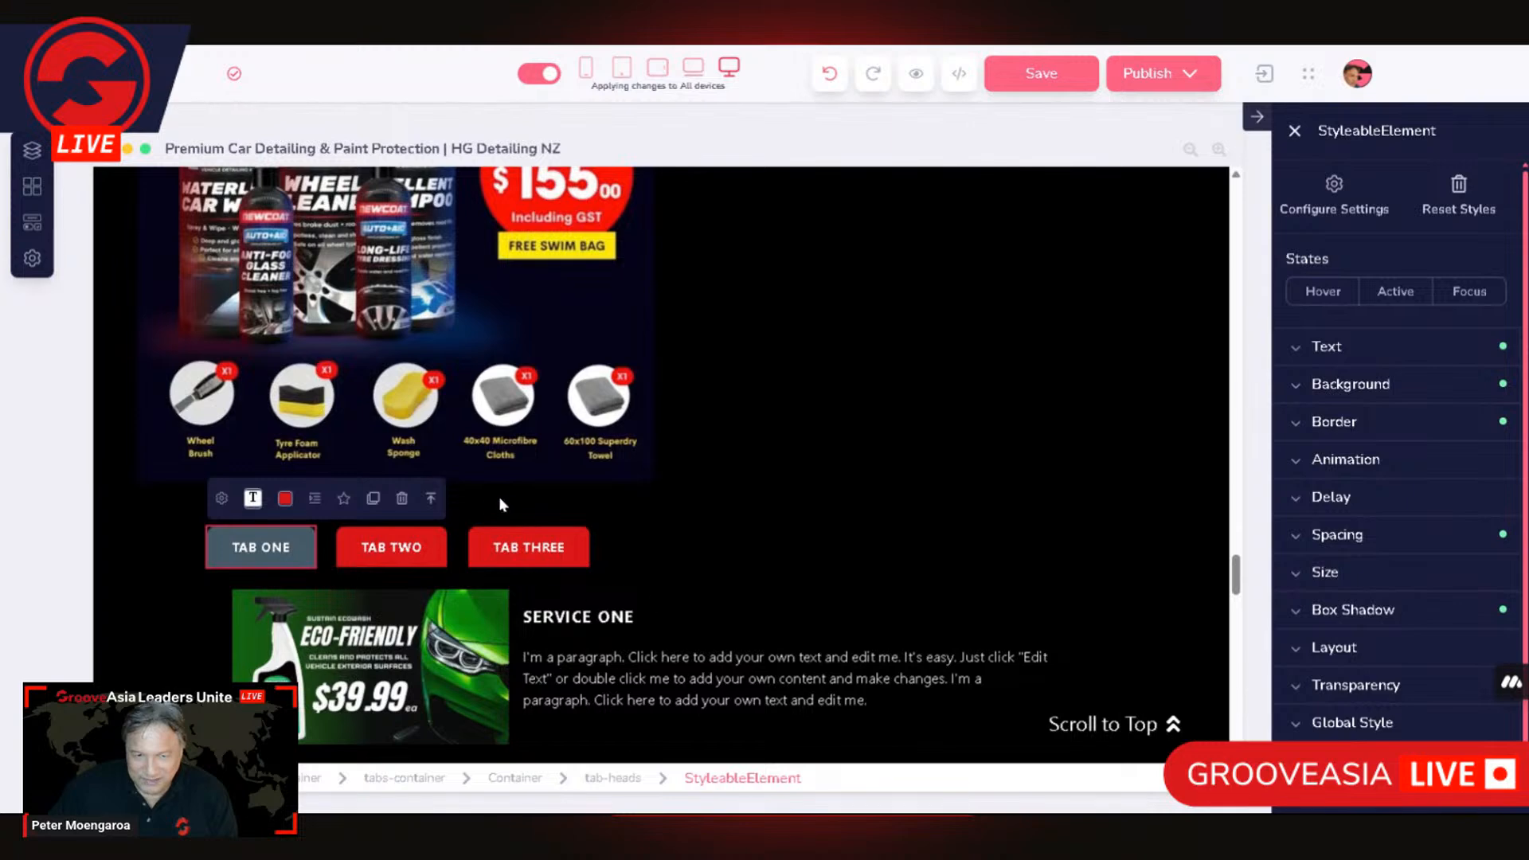
click(432, 499)
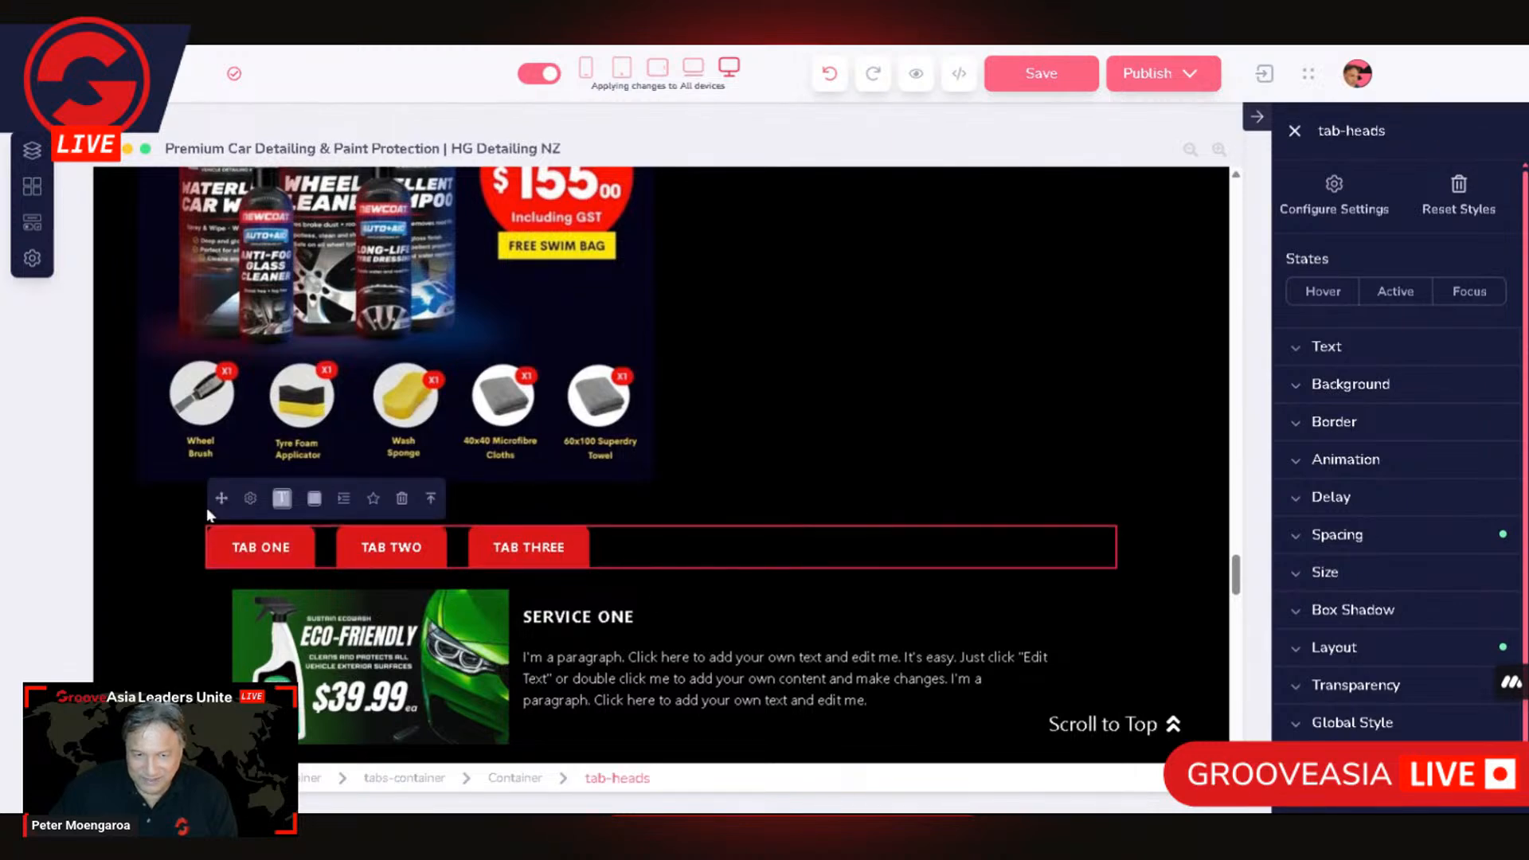
click(433, 499)
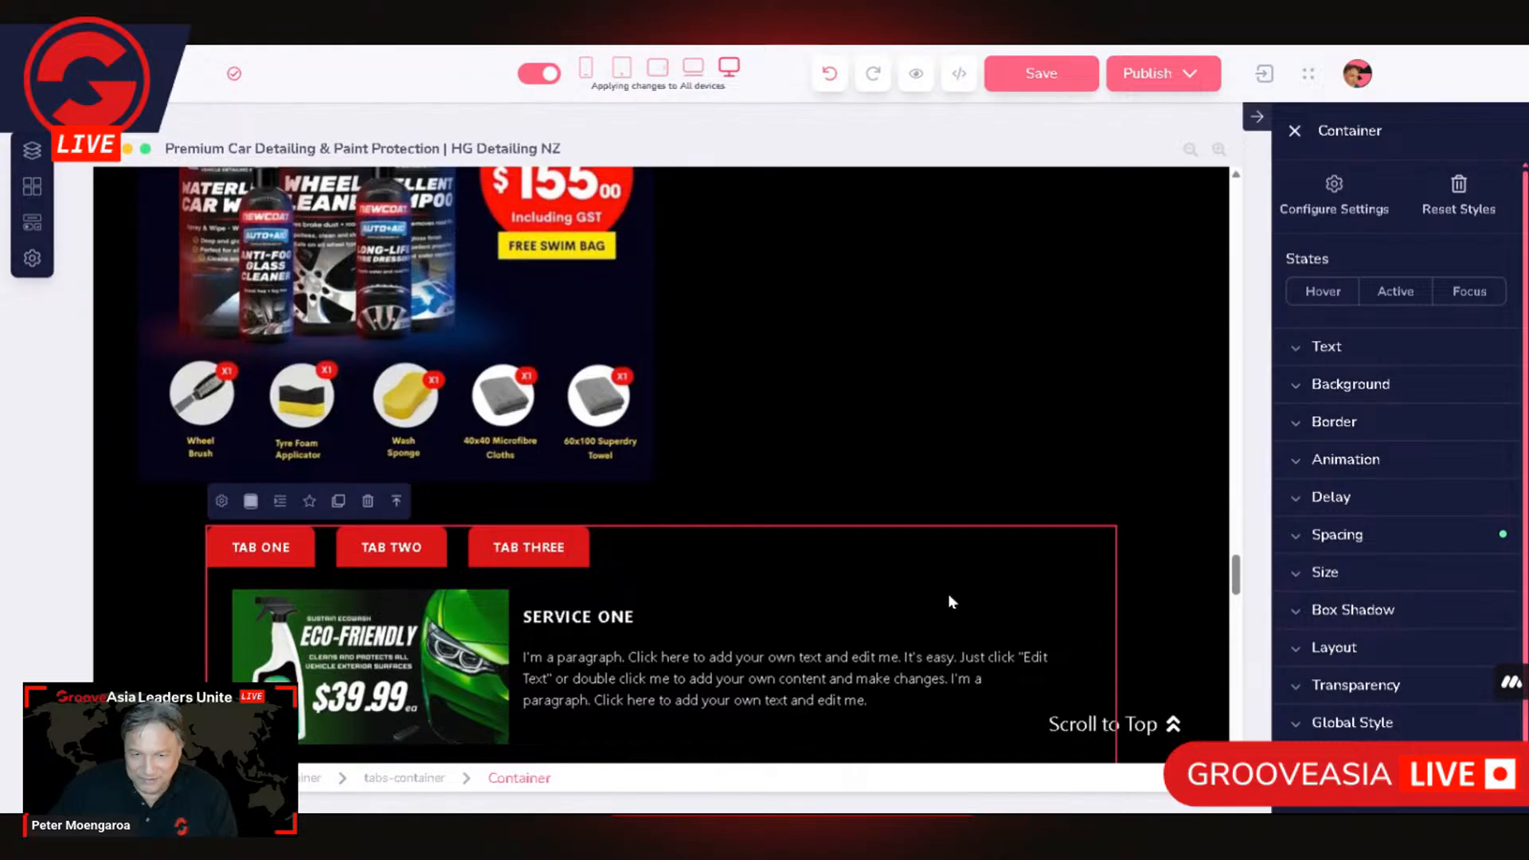
Step: Try to add a Tab Heads element from the elements library to the container around the product section's tabs-container
scroll(587, 602, up, 5)
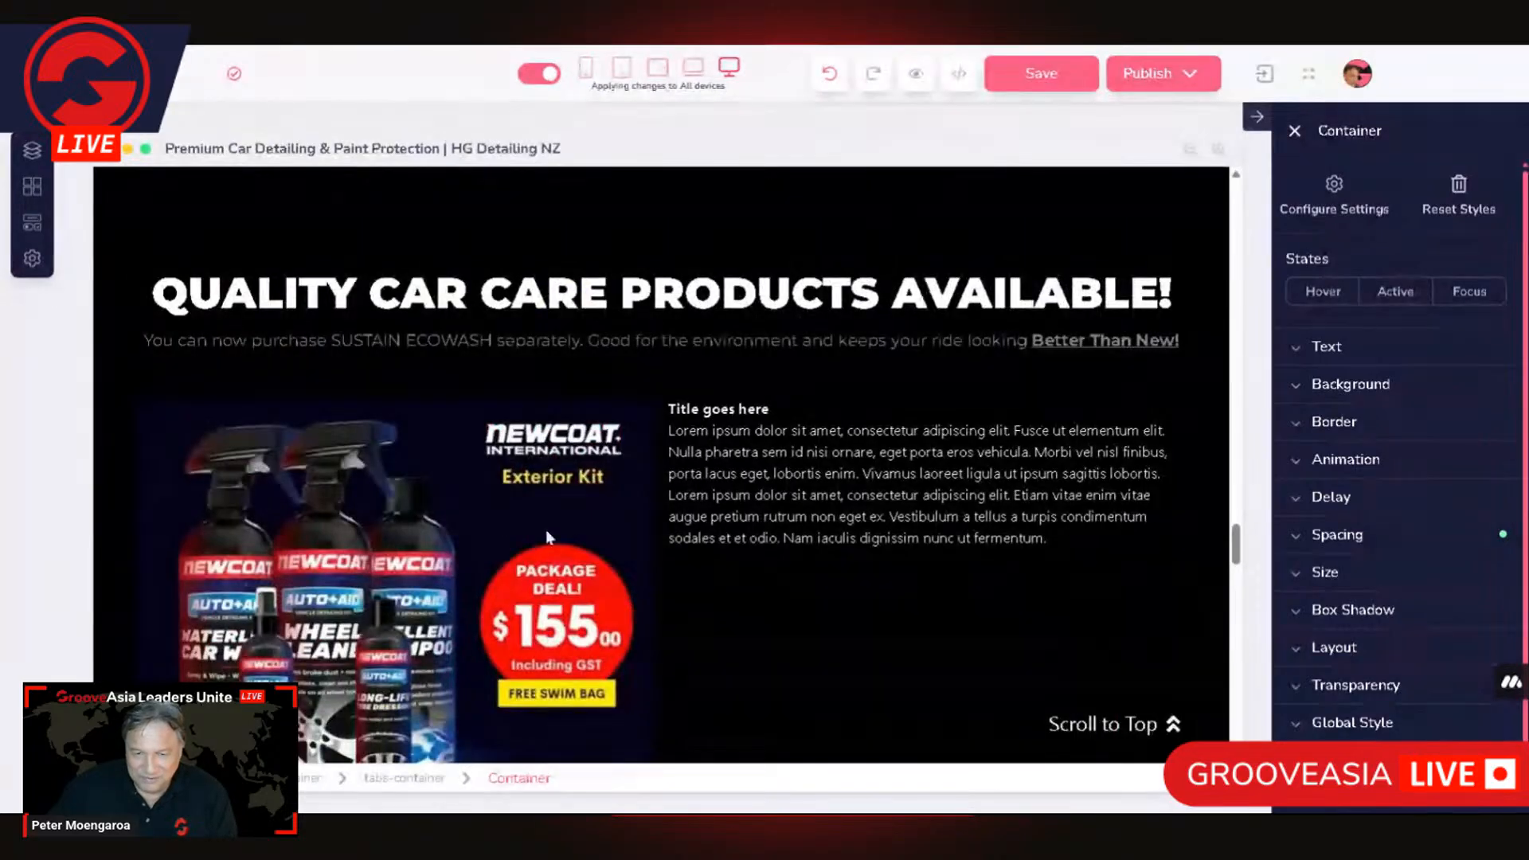
click(335, 462)
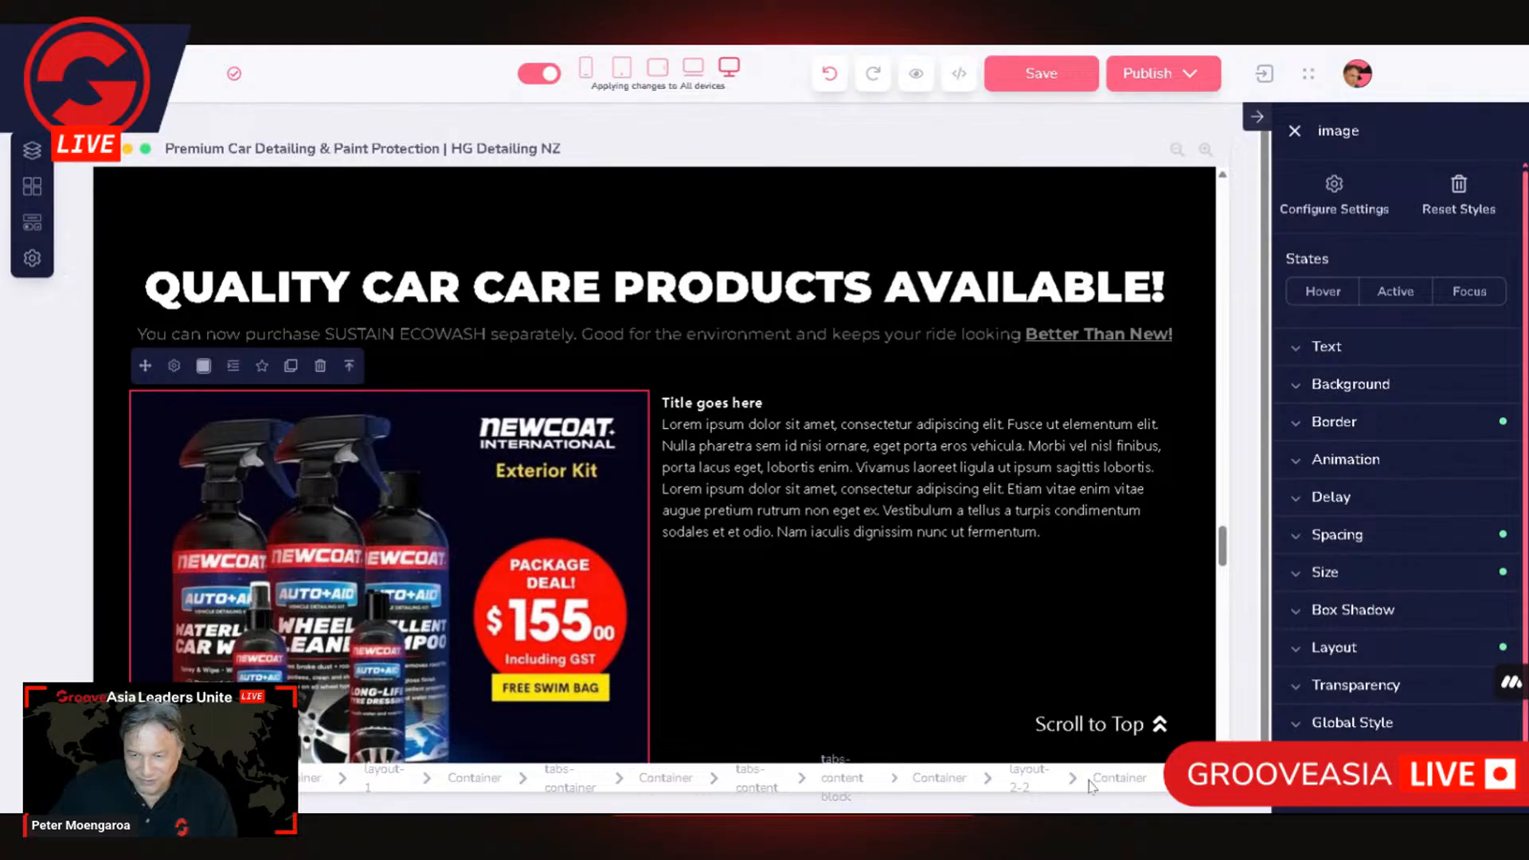
click(657, 781)
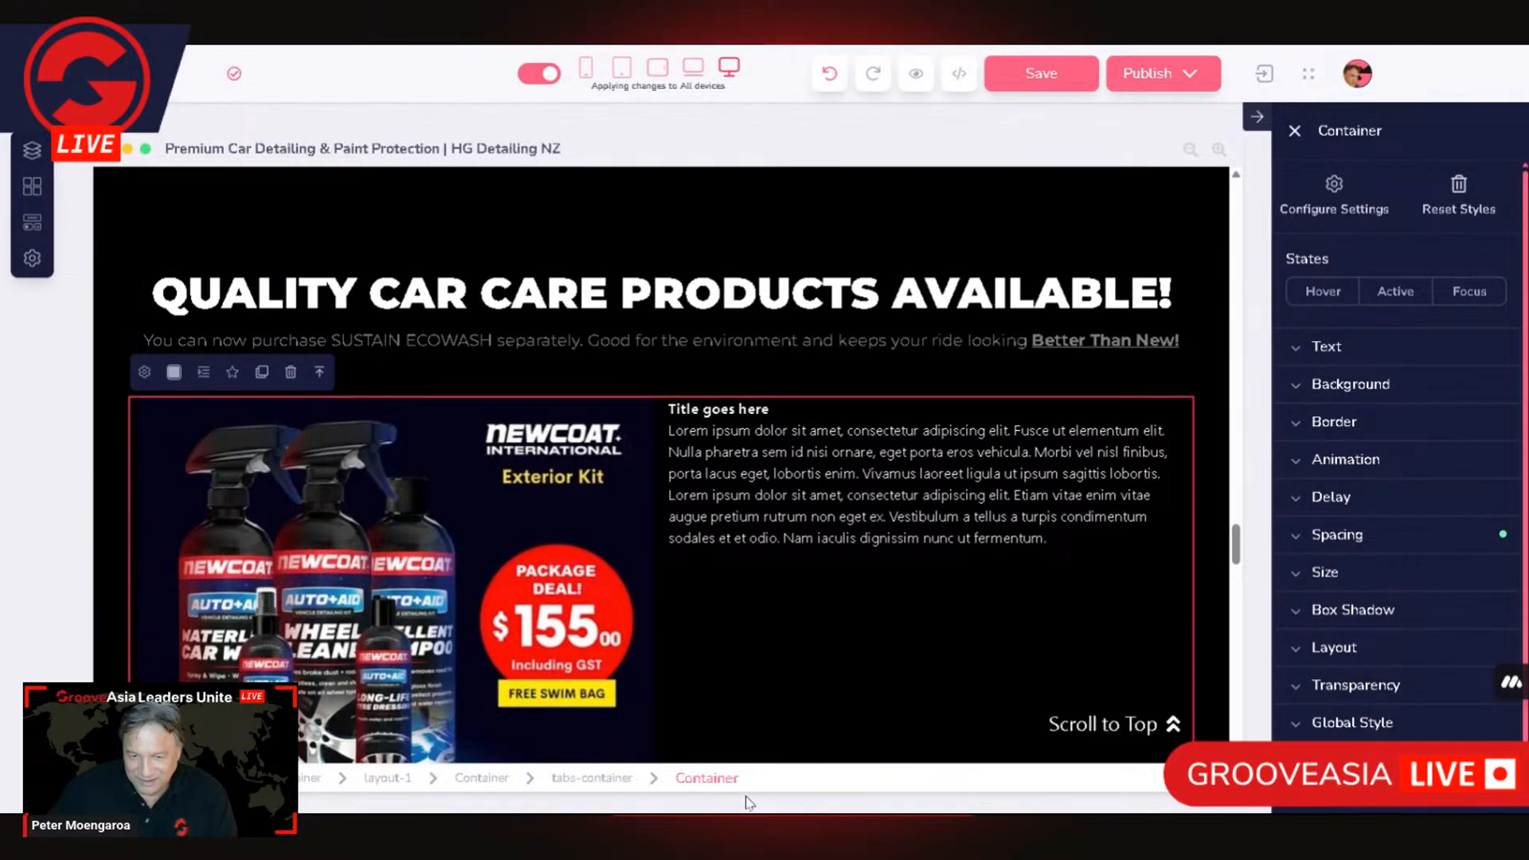
click(482, 785)
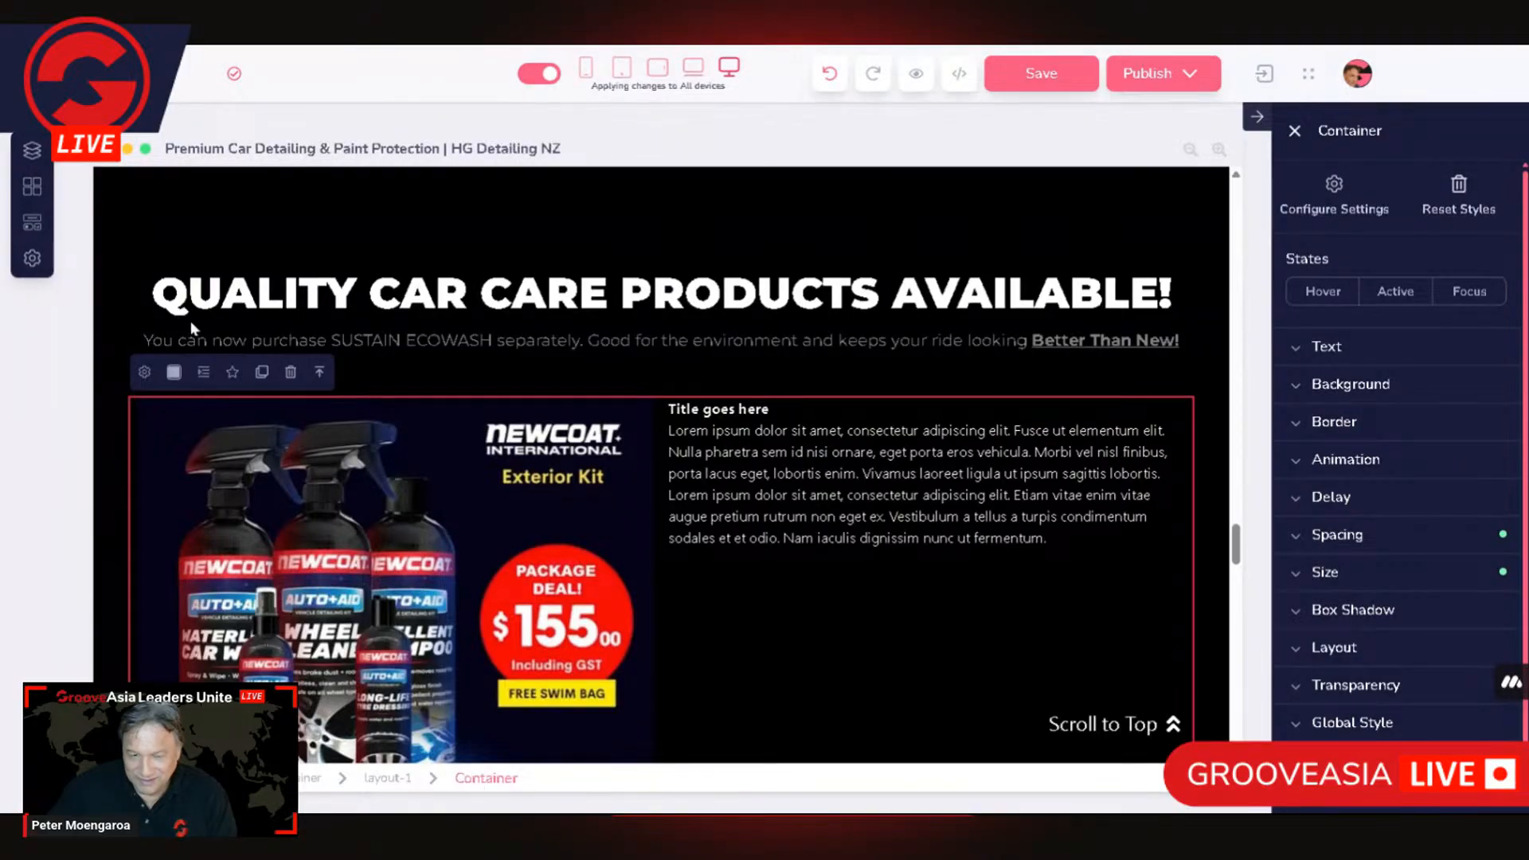
click(32, 224)
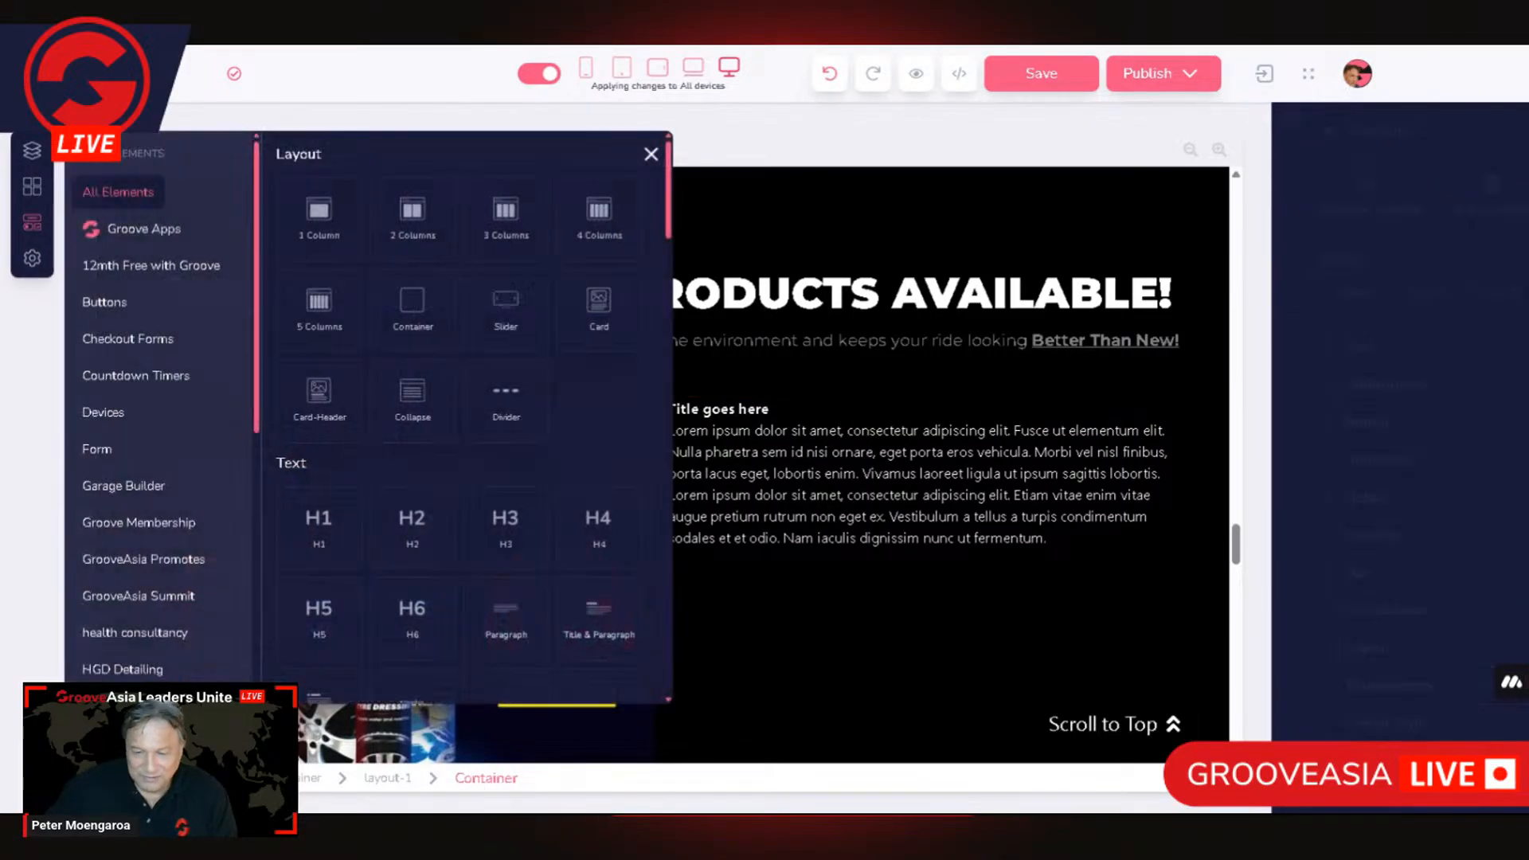
scroll(589, 502, down, 5)
scroll(590, 502, down, 10)
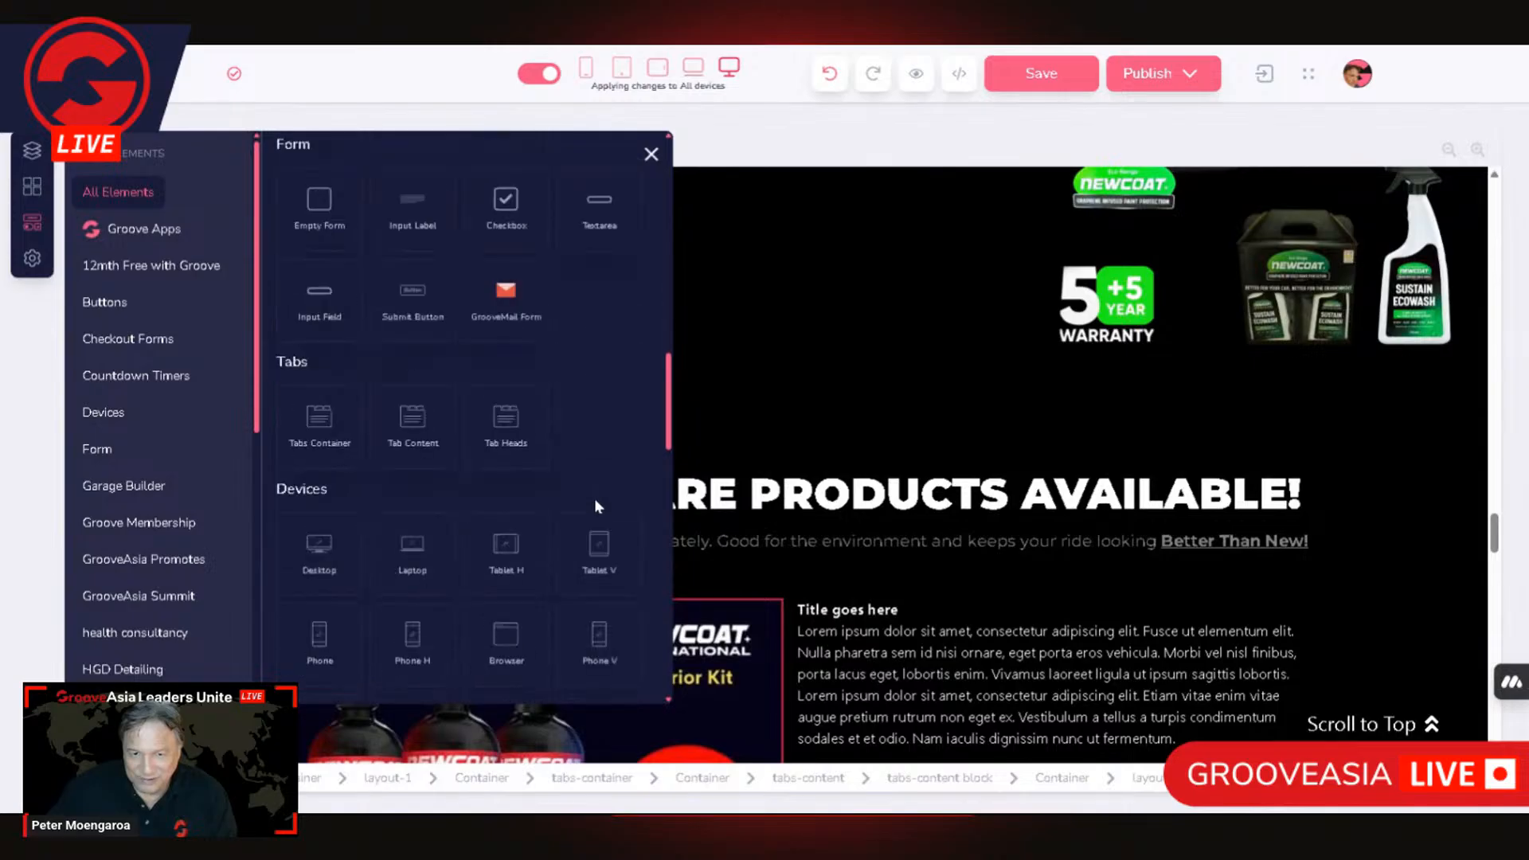
scroll(597, 501, up, 3)
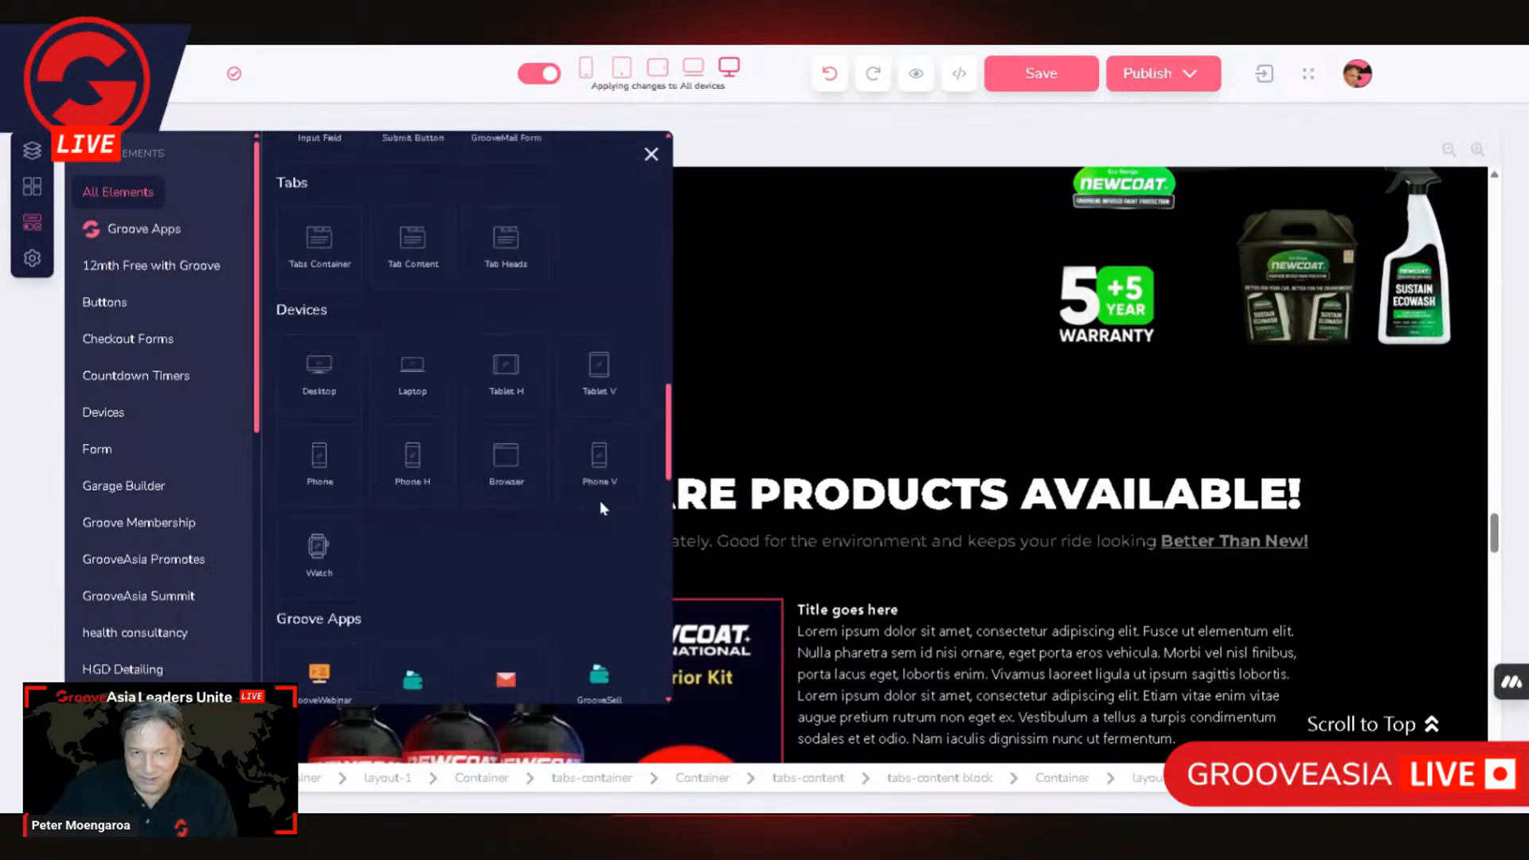
scroll(525, 399, up, 2)
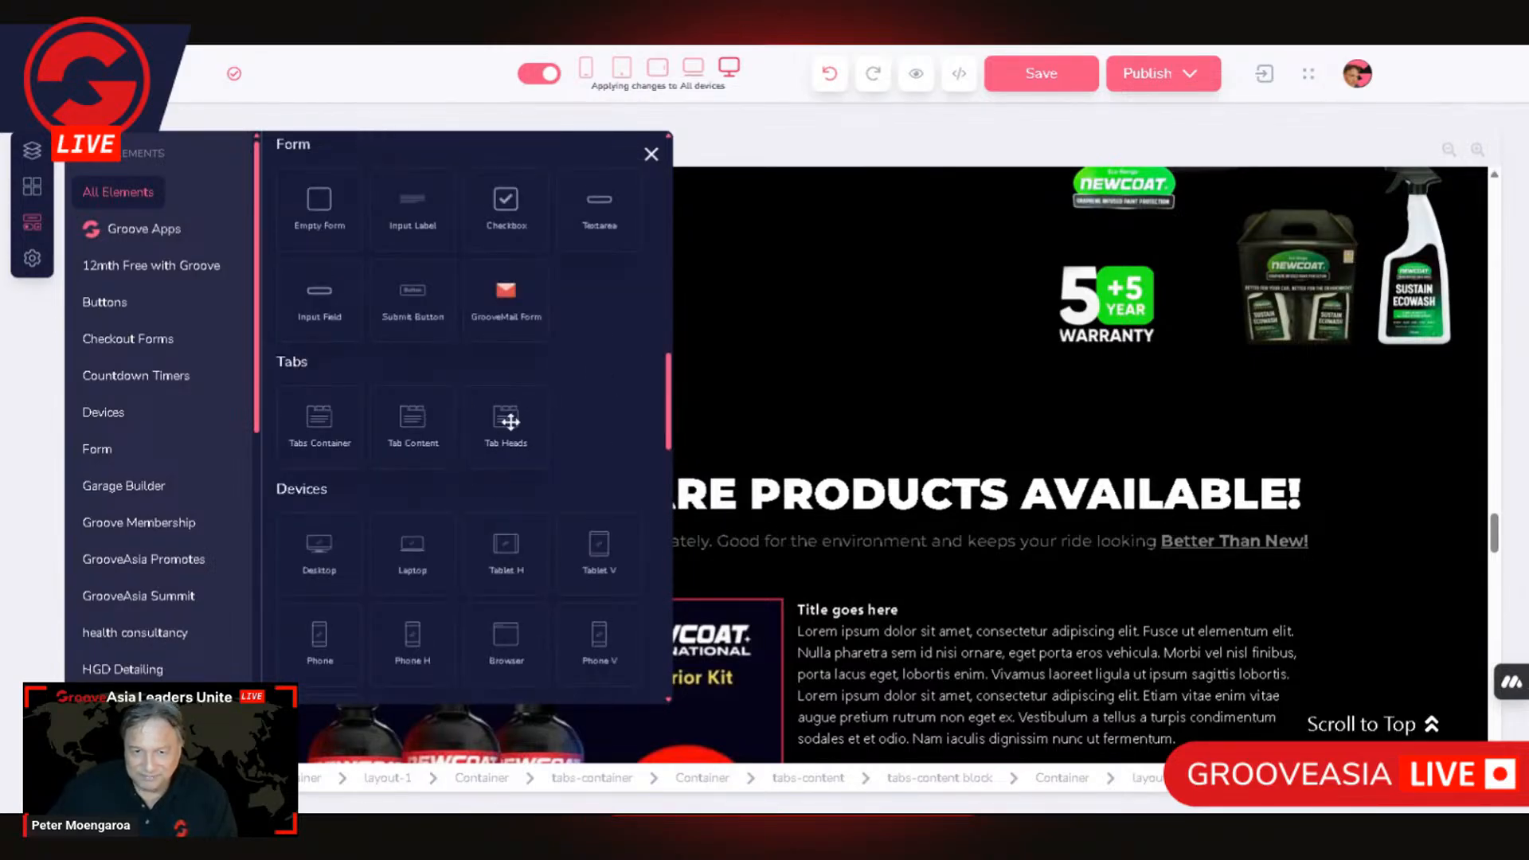
drag(682, 564, 255, 620)
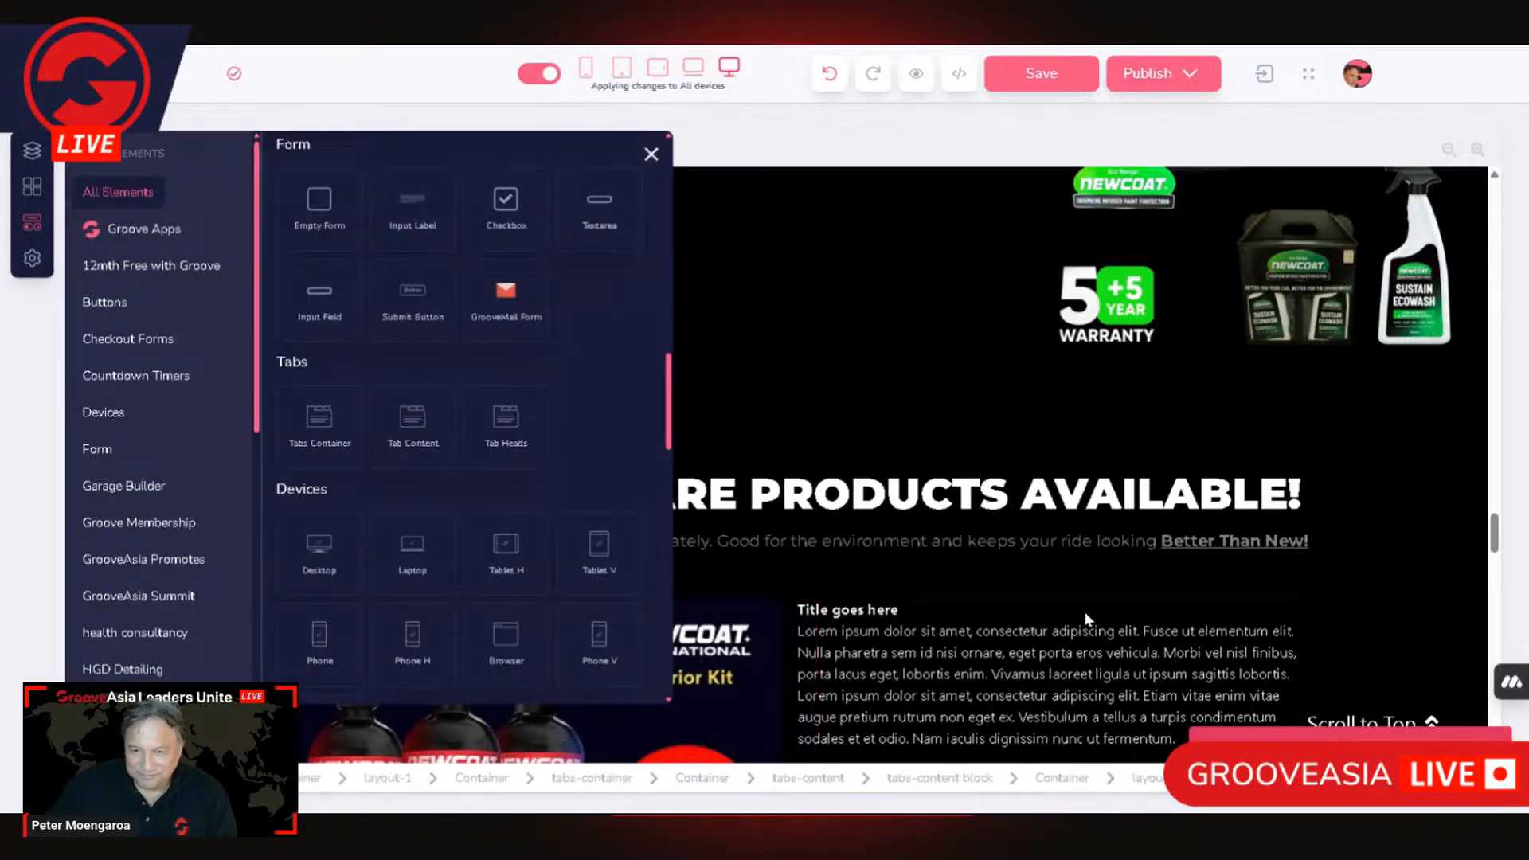
click(1175, 738)
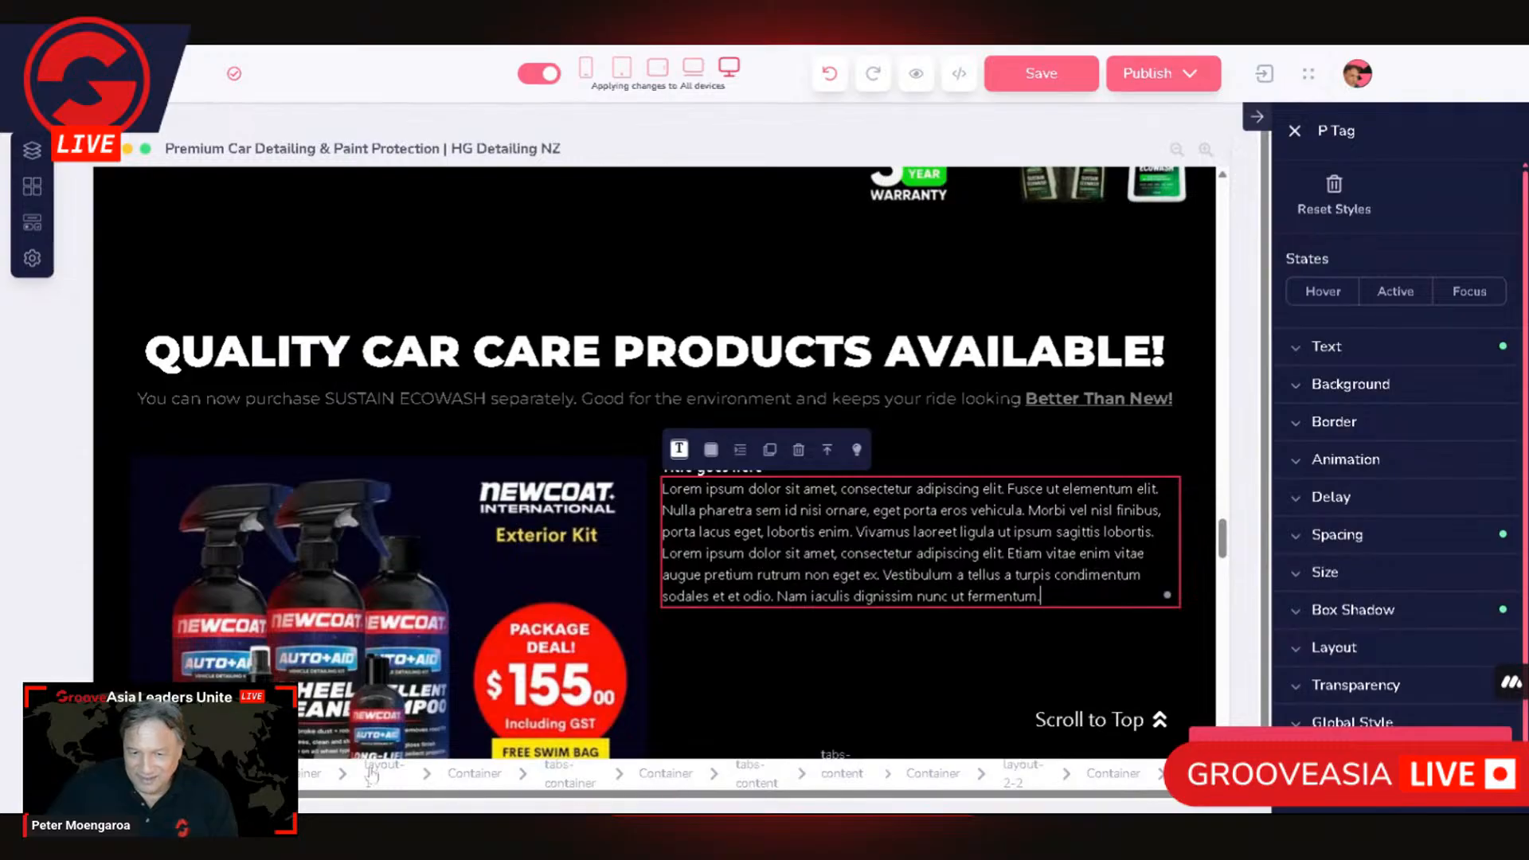
Step: Select the outermost container of the product section and try to place a Tab Heads element at the product picture's upper edge
click(477, 784)
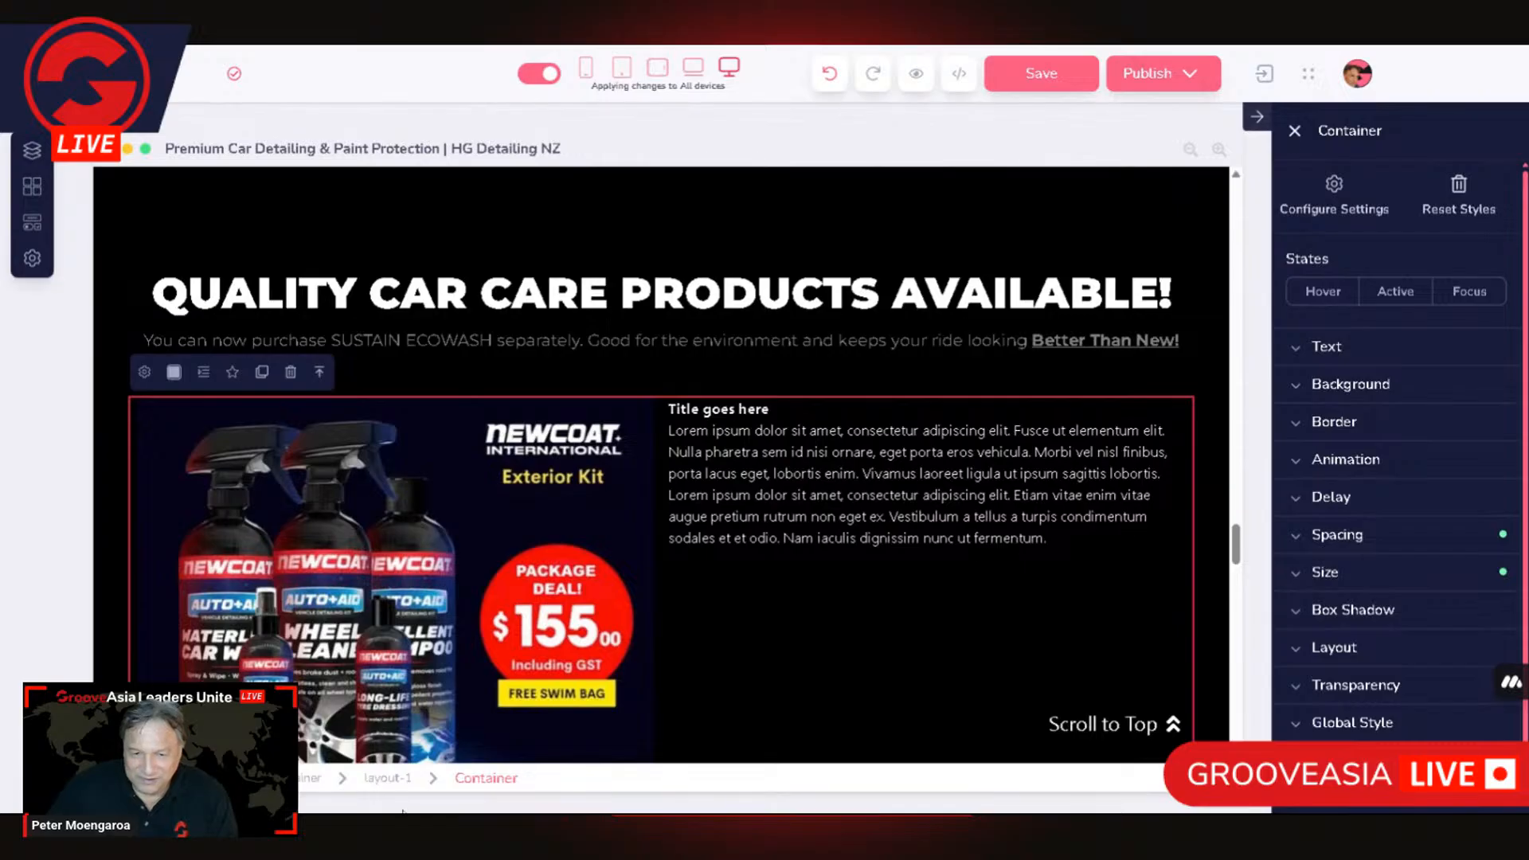
click(305, 803)
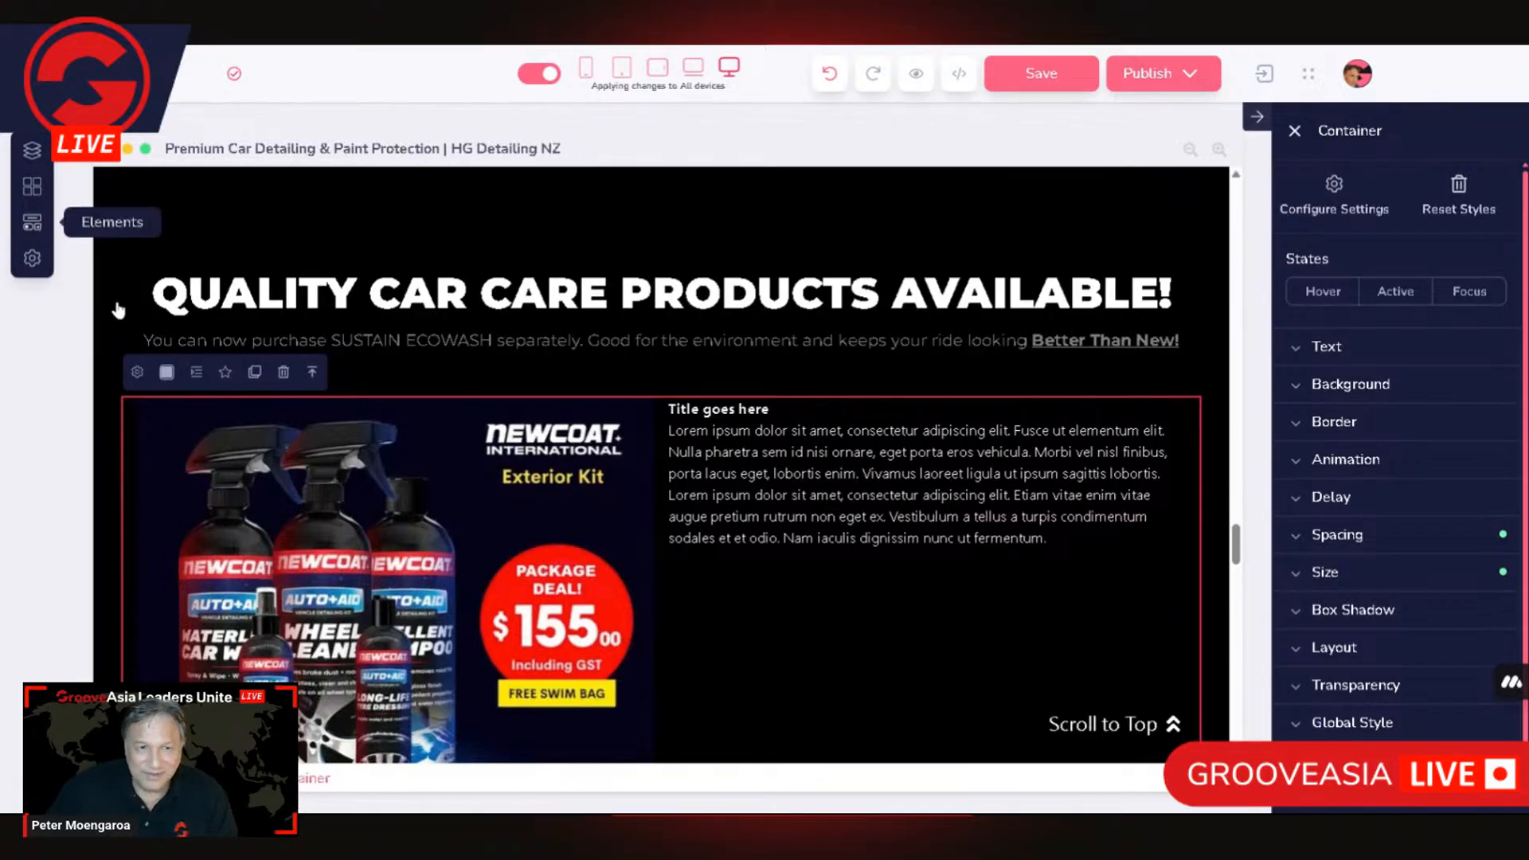
click(31, 222)
scroll(542, 478, down, 4)
scroll(522, 462, down, 5)
scroll(525, 478, down, 5)
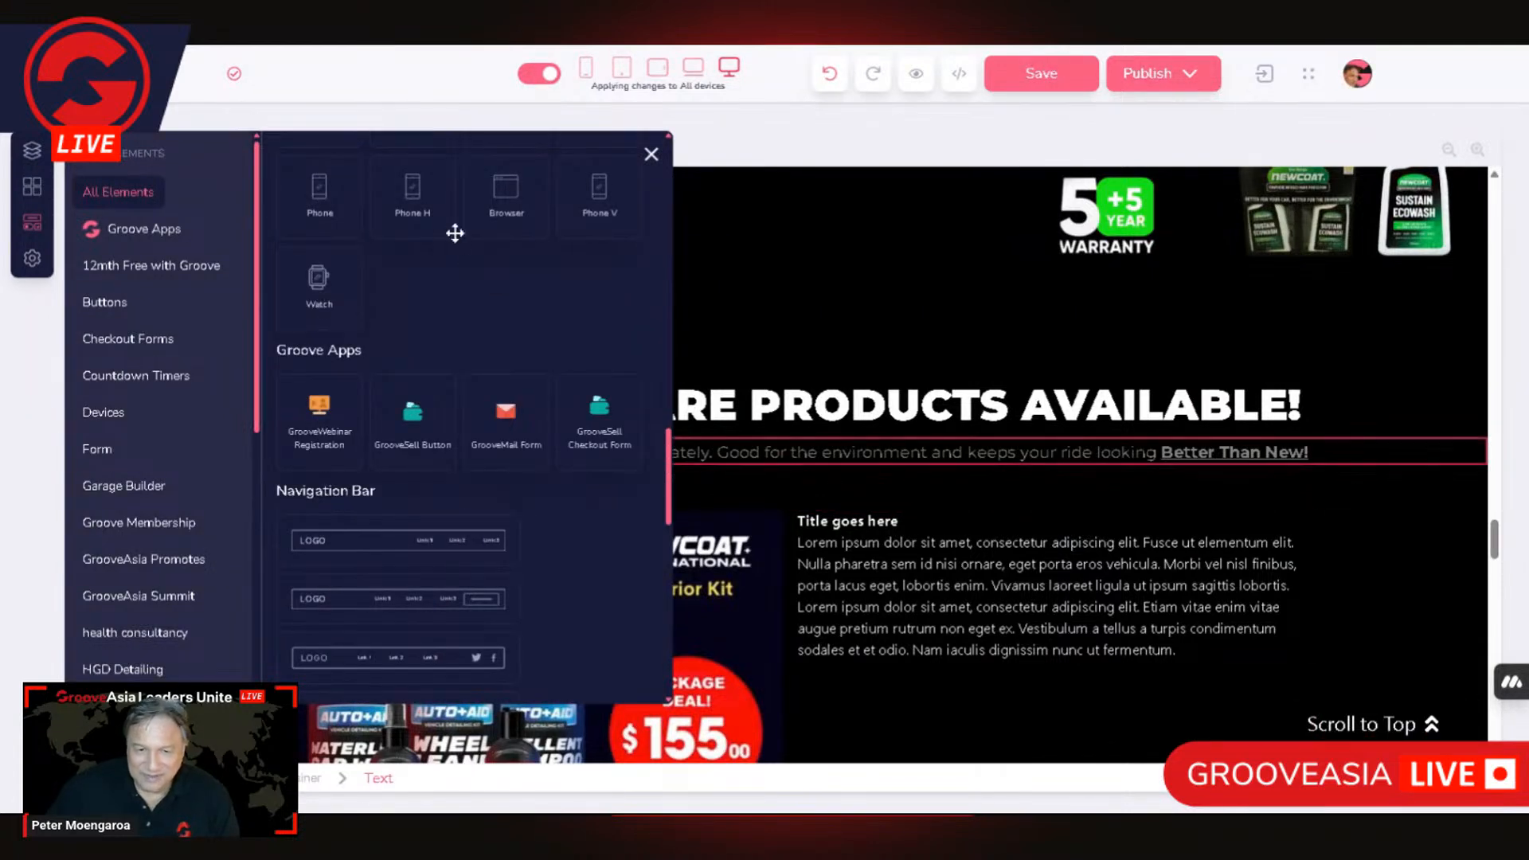
scroll(436, 465, down, 5)
scroll(413, 515, up, 8)
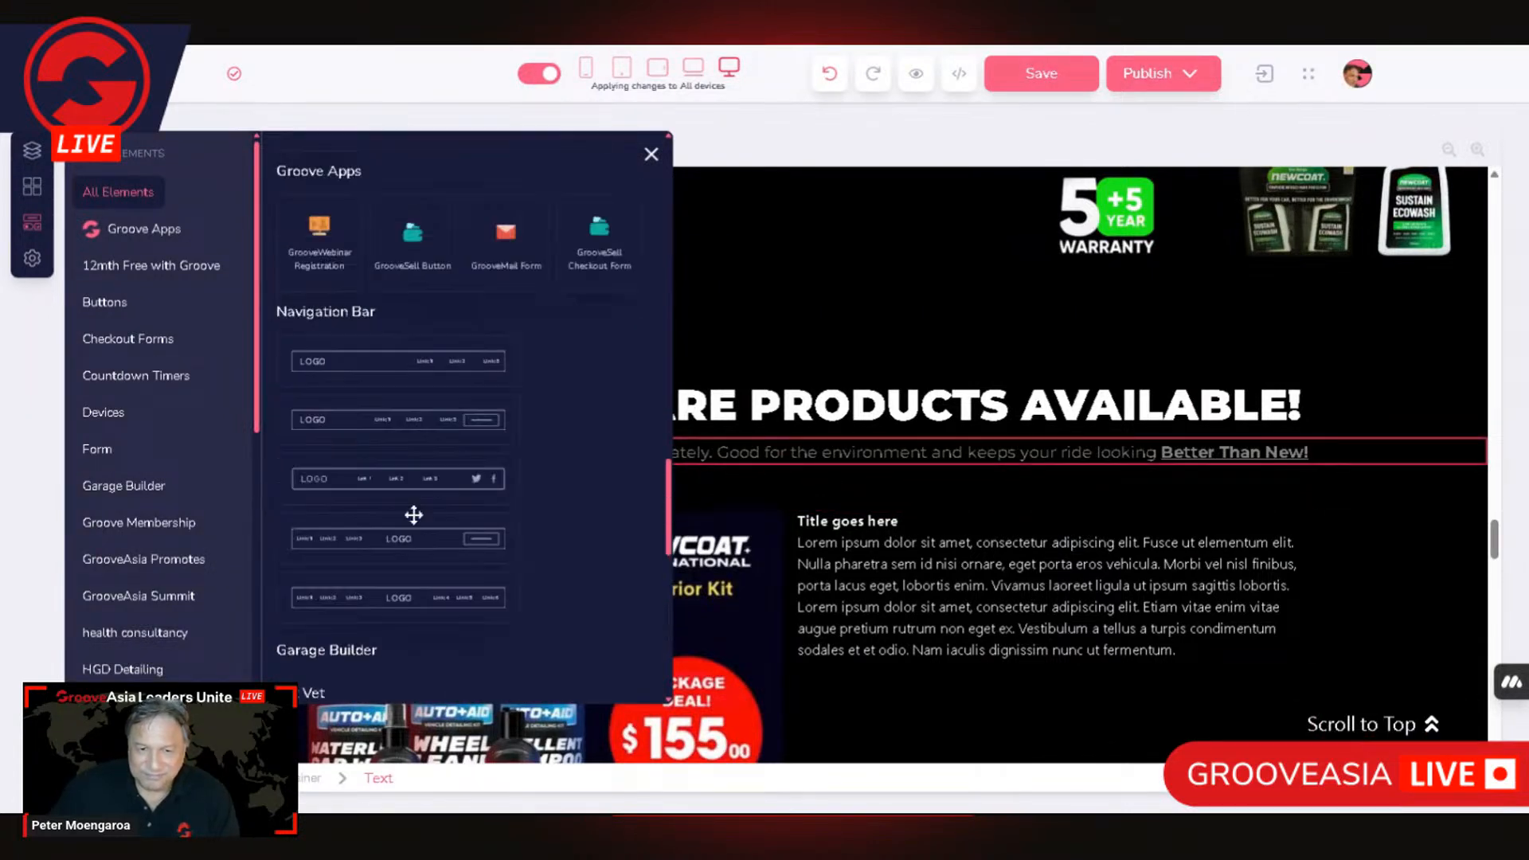
drag(477, 314, 265, 508)
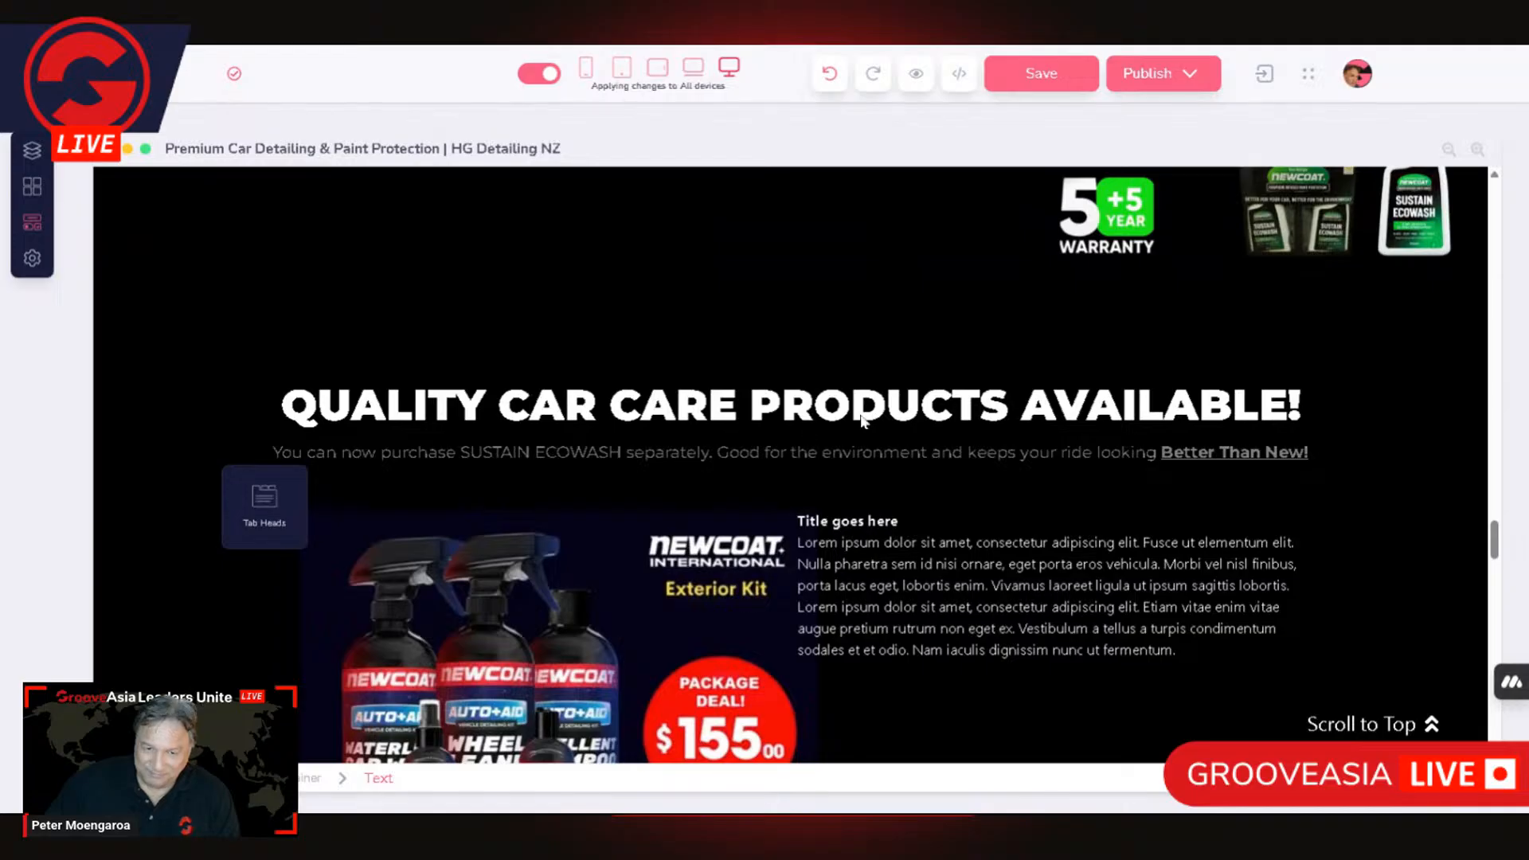
click(1008, 522)
scroll(128, 558, up, 3)
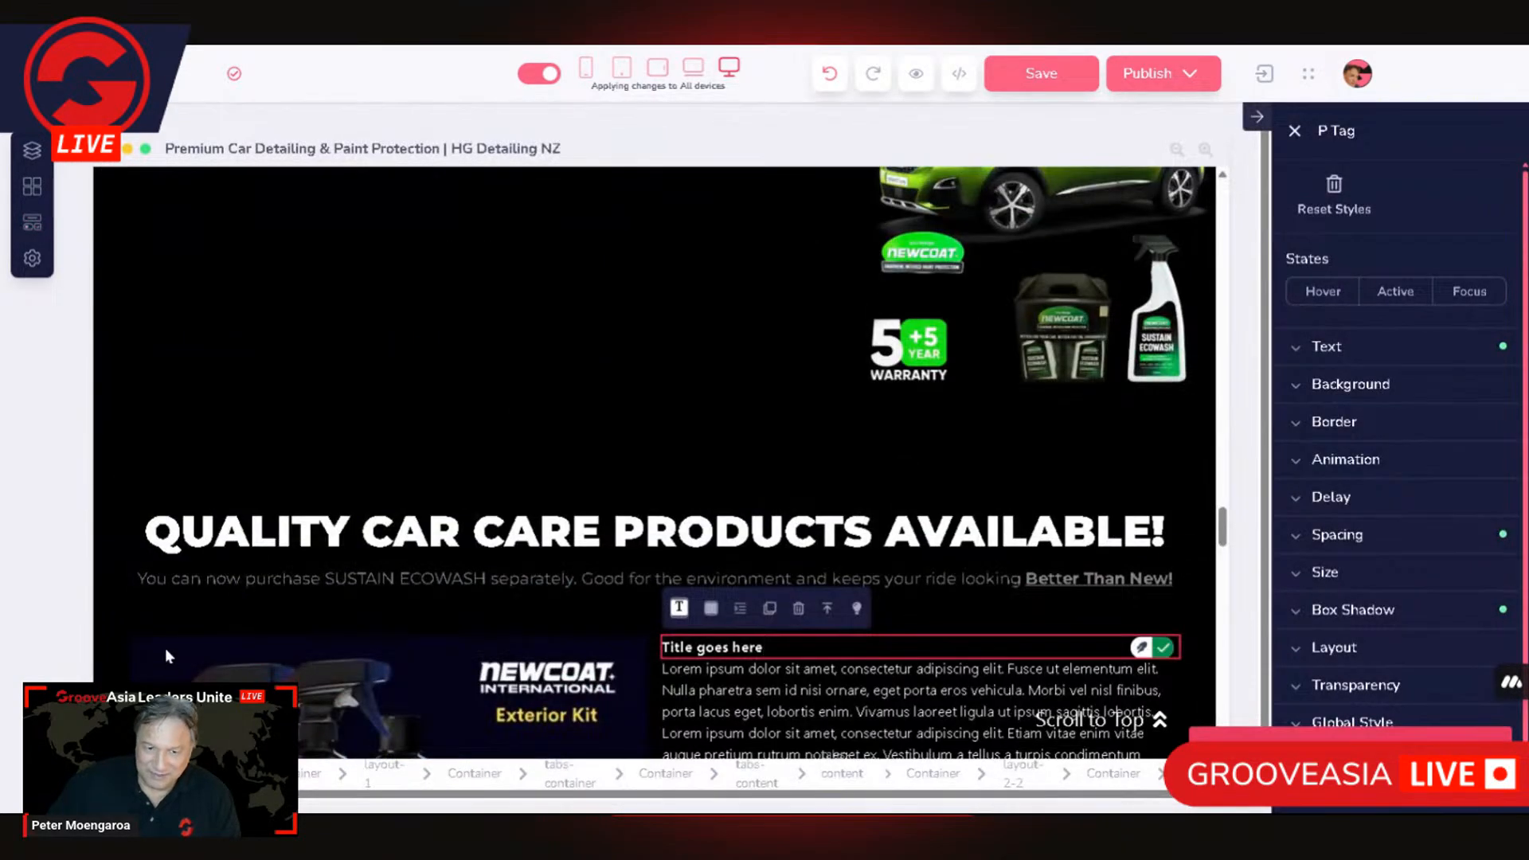
Step: Select the layout-2-2 element that holds the product picture and placeholder text, and check its extent
click(168, 660)
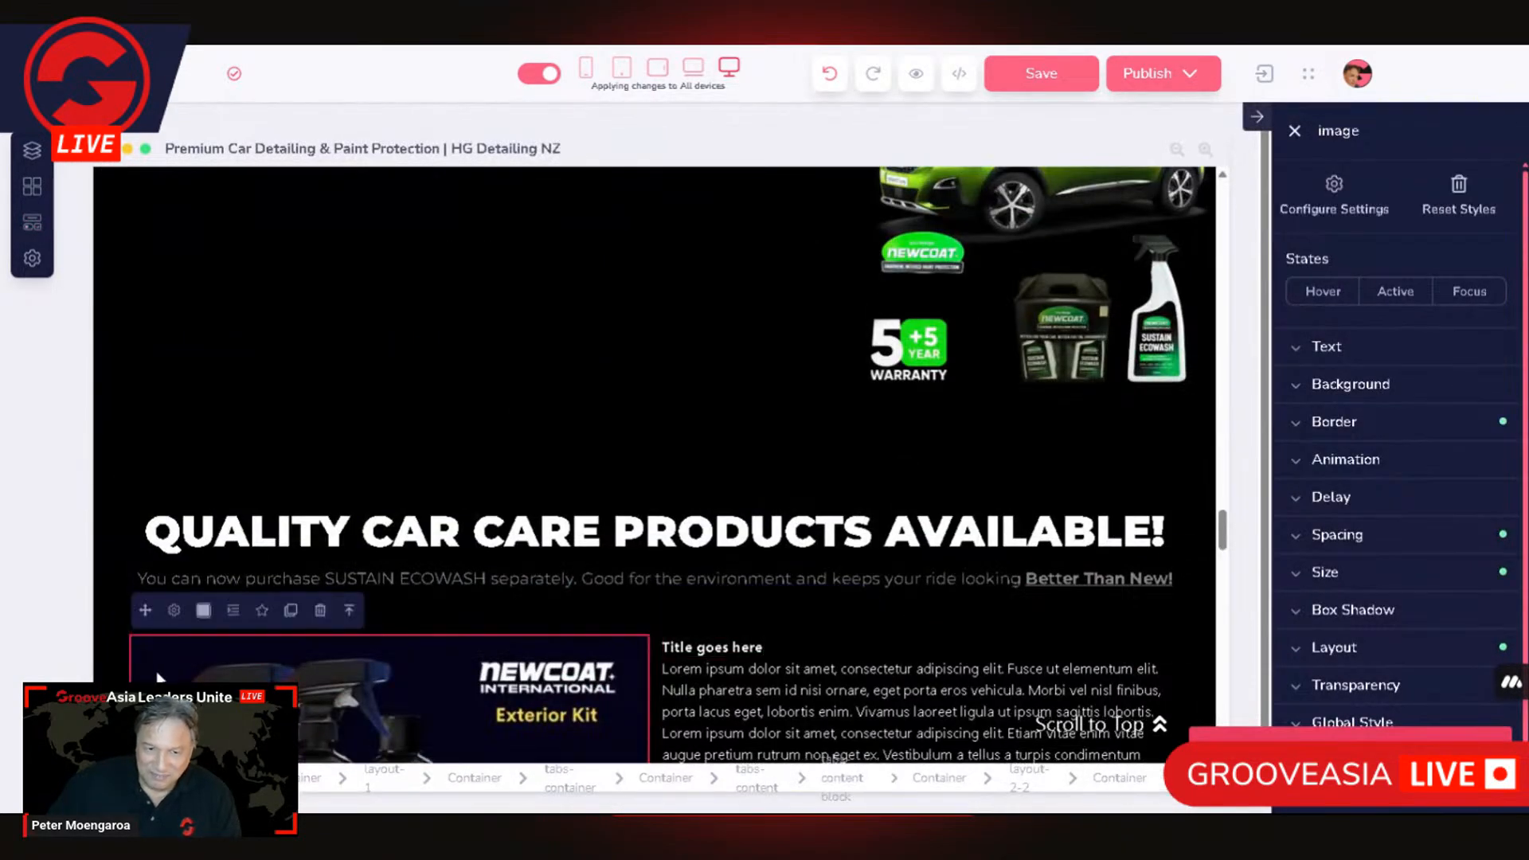
click(352, 610)
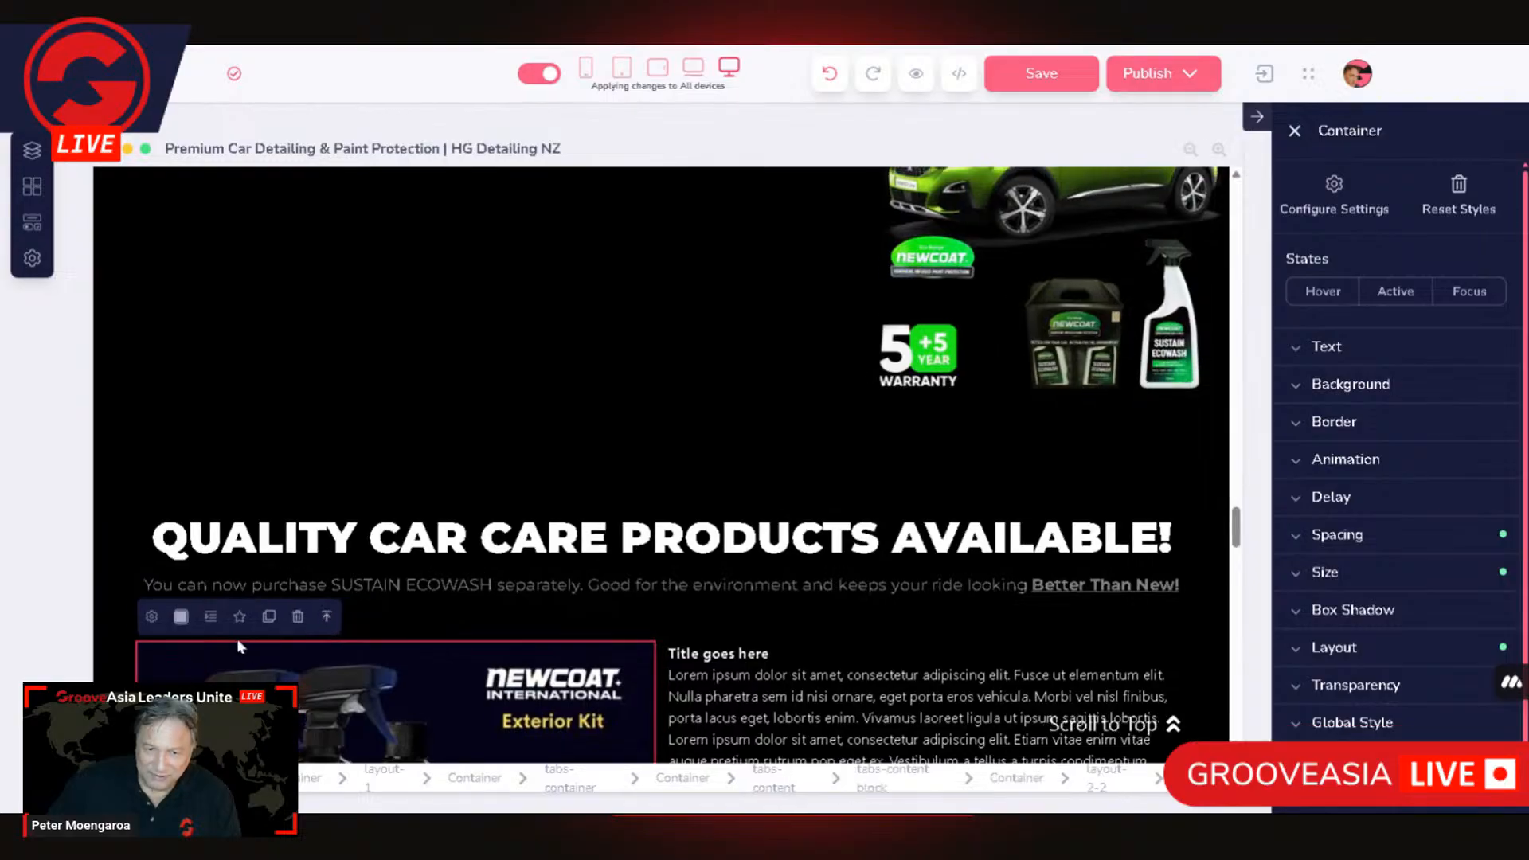
click(330, 619)
scroll(727, 509, down, 5)
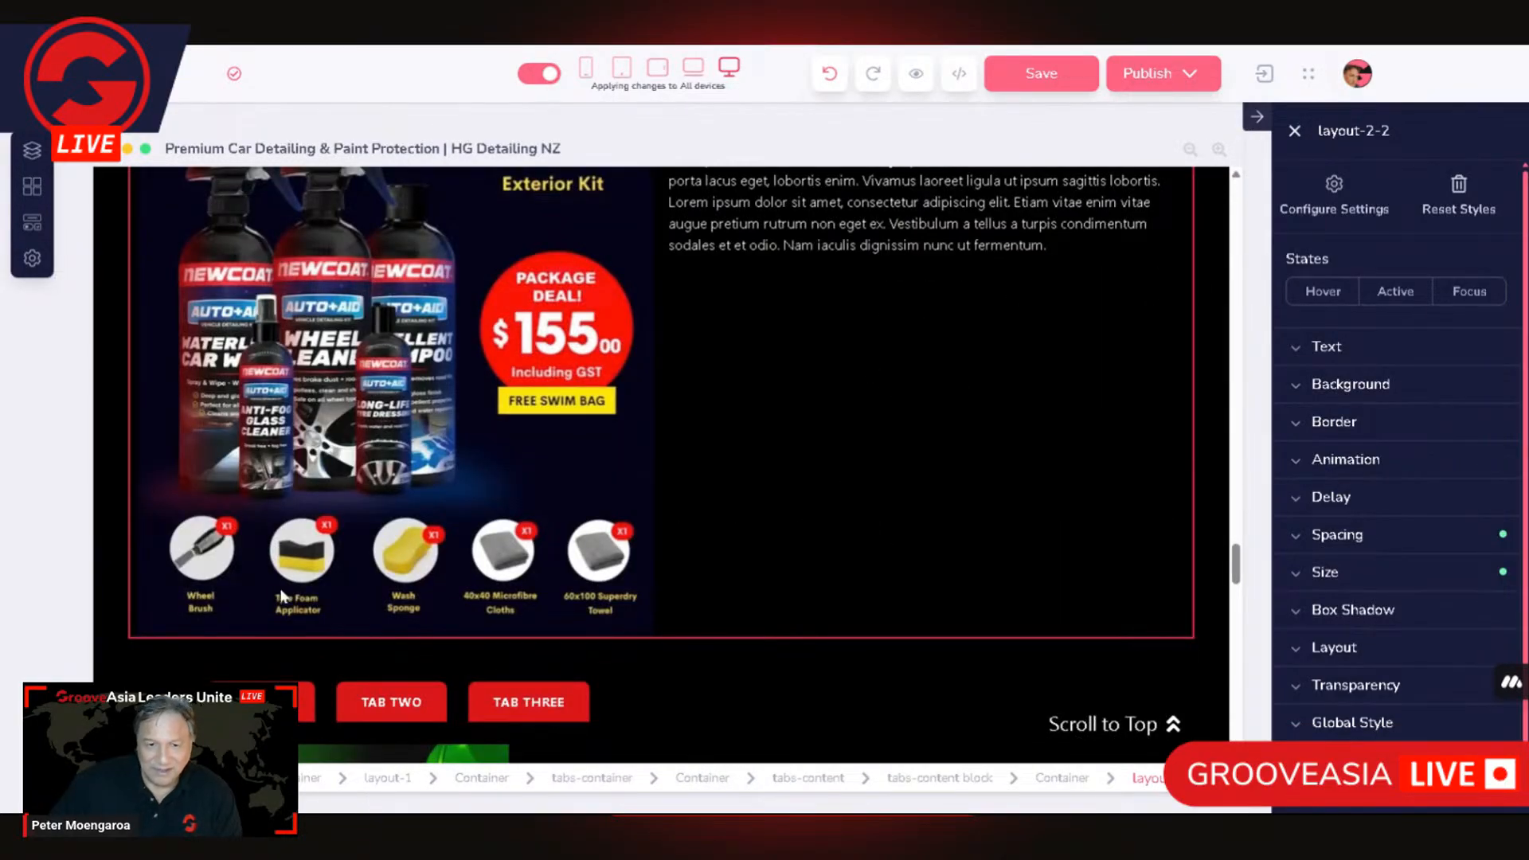
scroll(298, 593, up, 4)
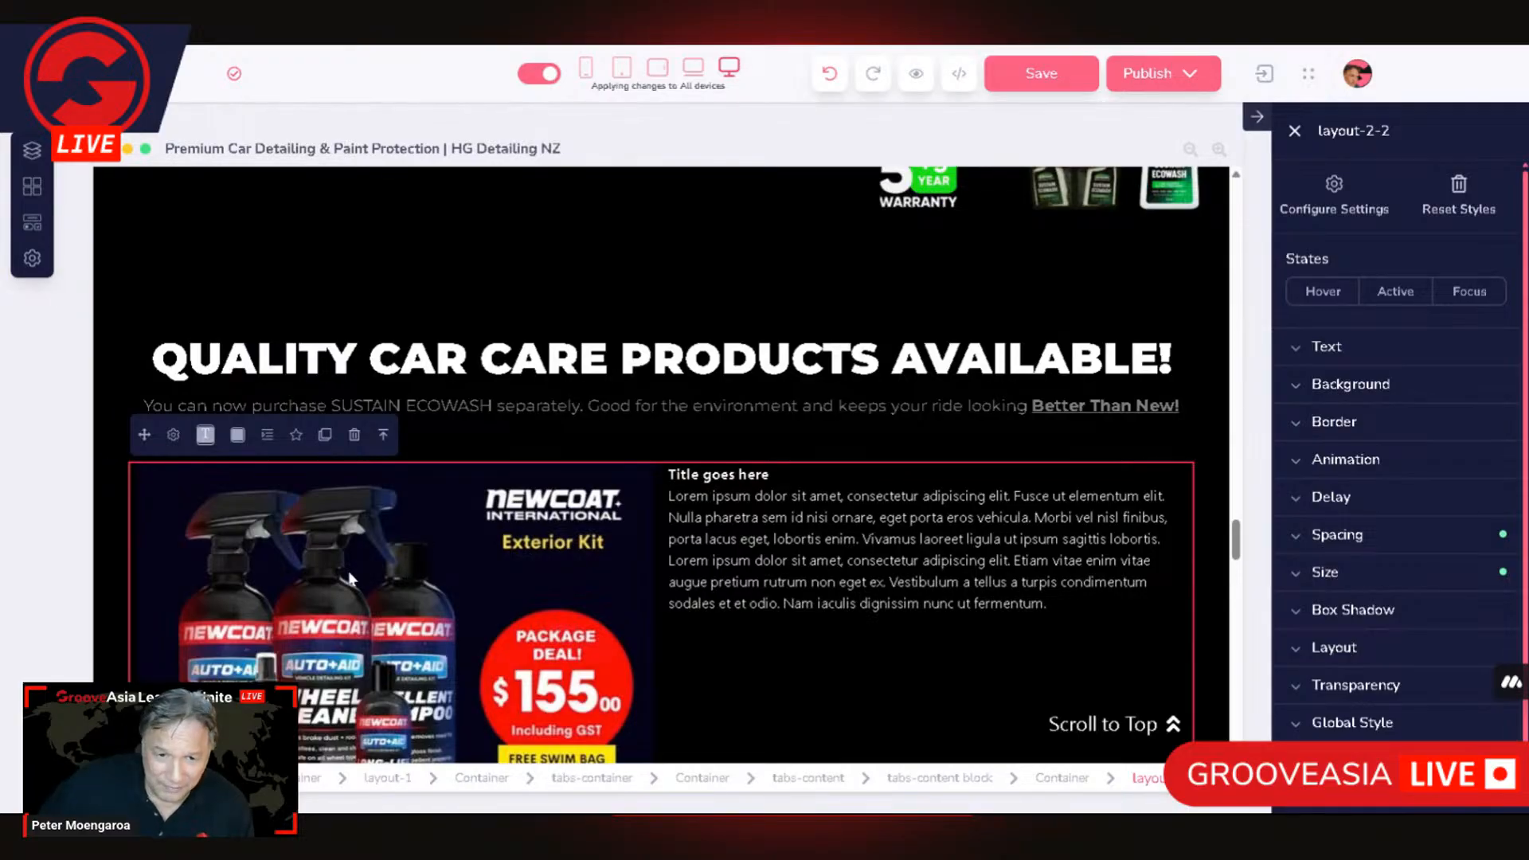
scroll(419, 538, down, 4)
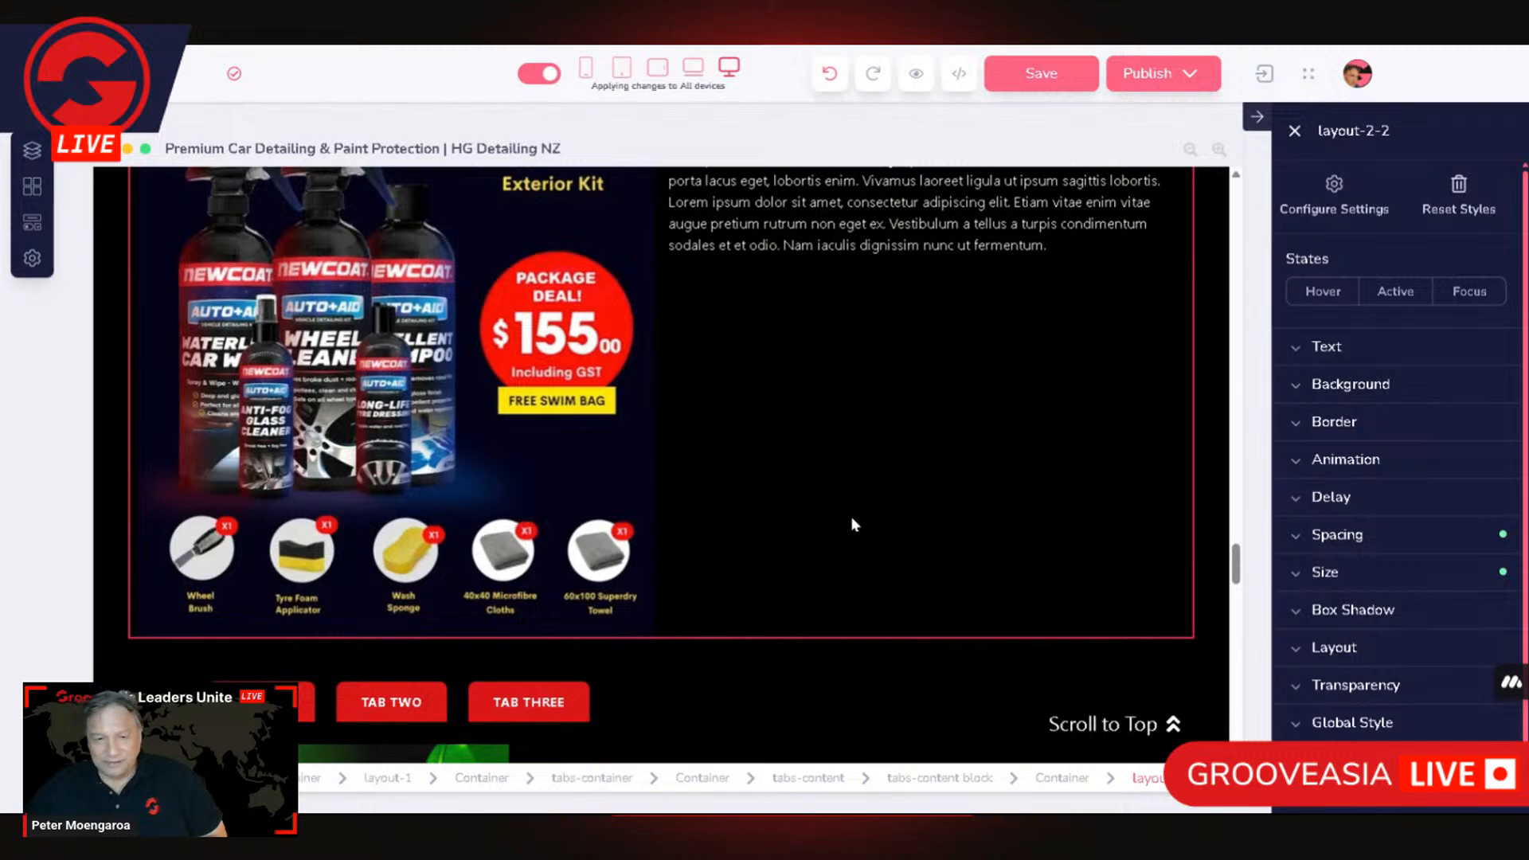
scroll(849, 516, up, 2)
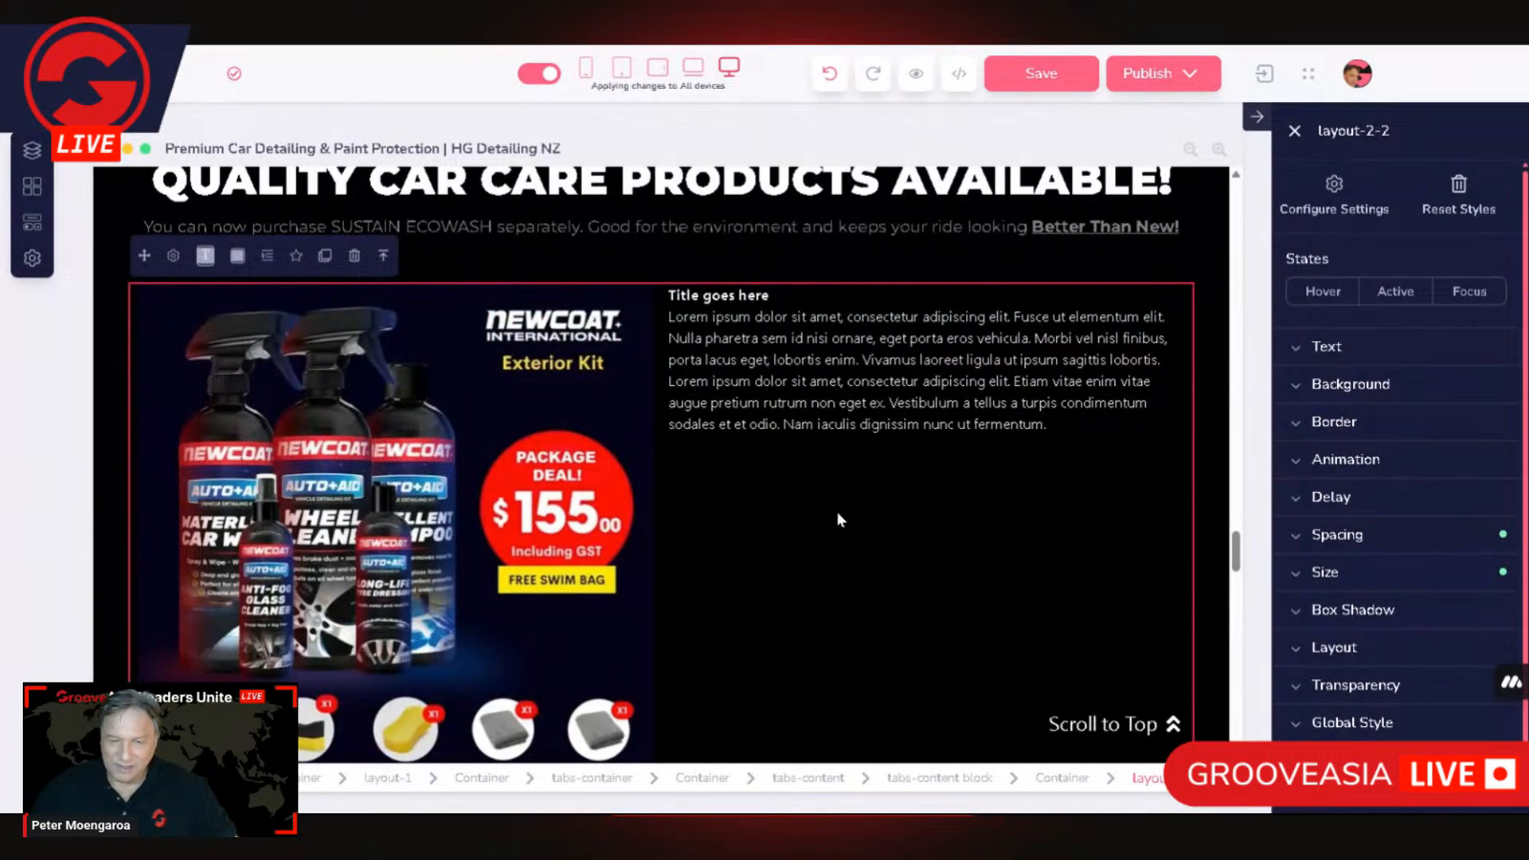
scroll(1019, 490, up, 3)
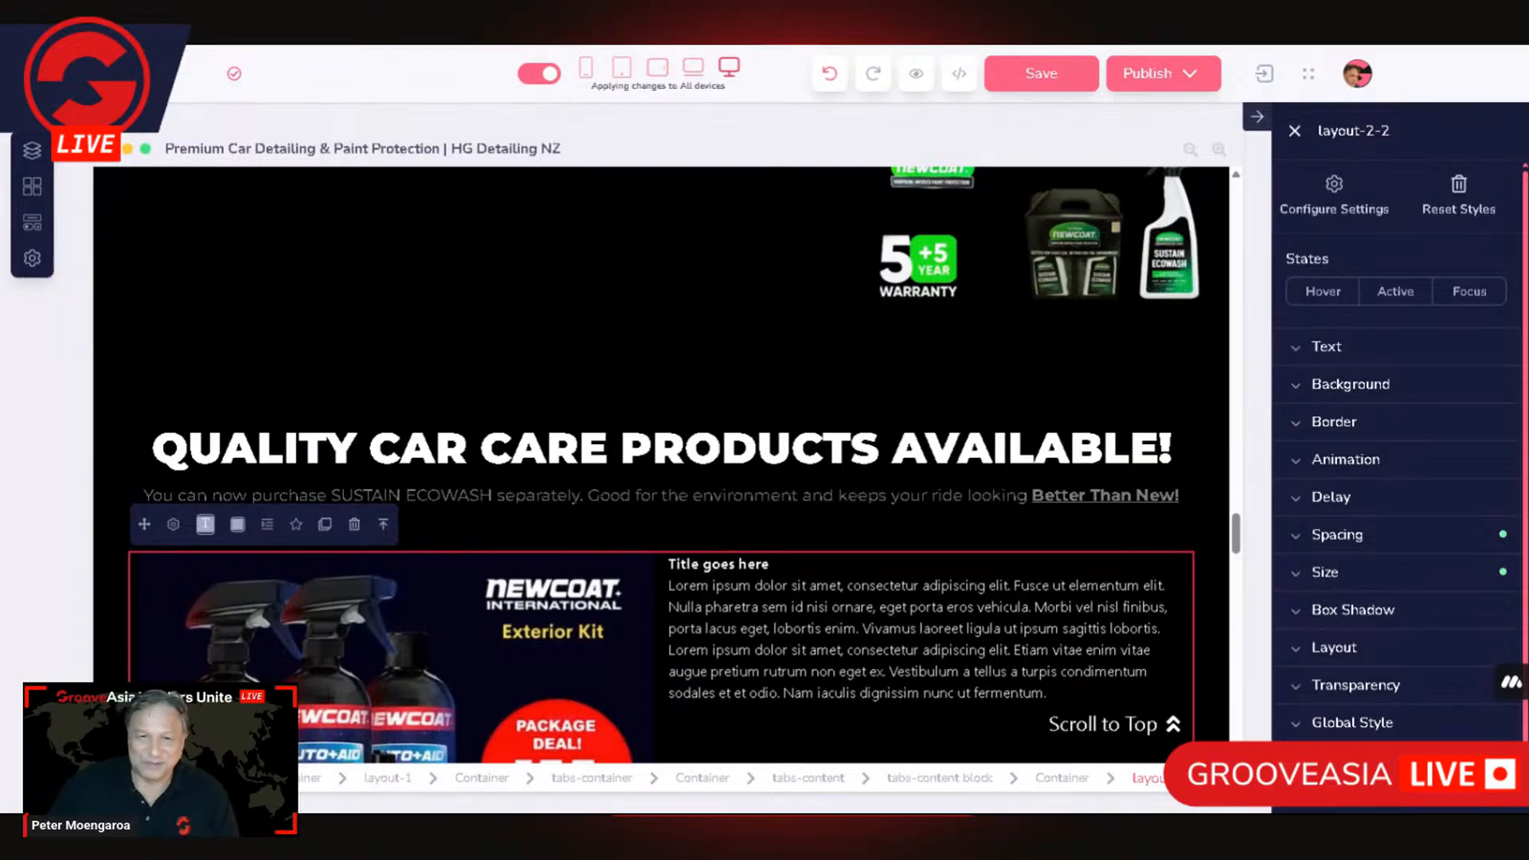
scroll(1394, 446, down, 1)
scroll(662, 626, down, 4)
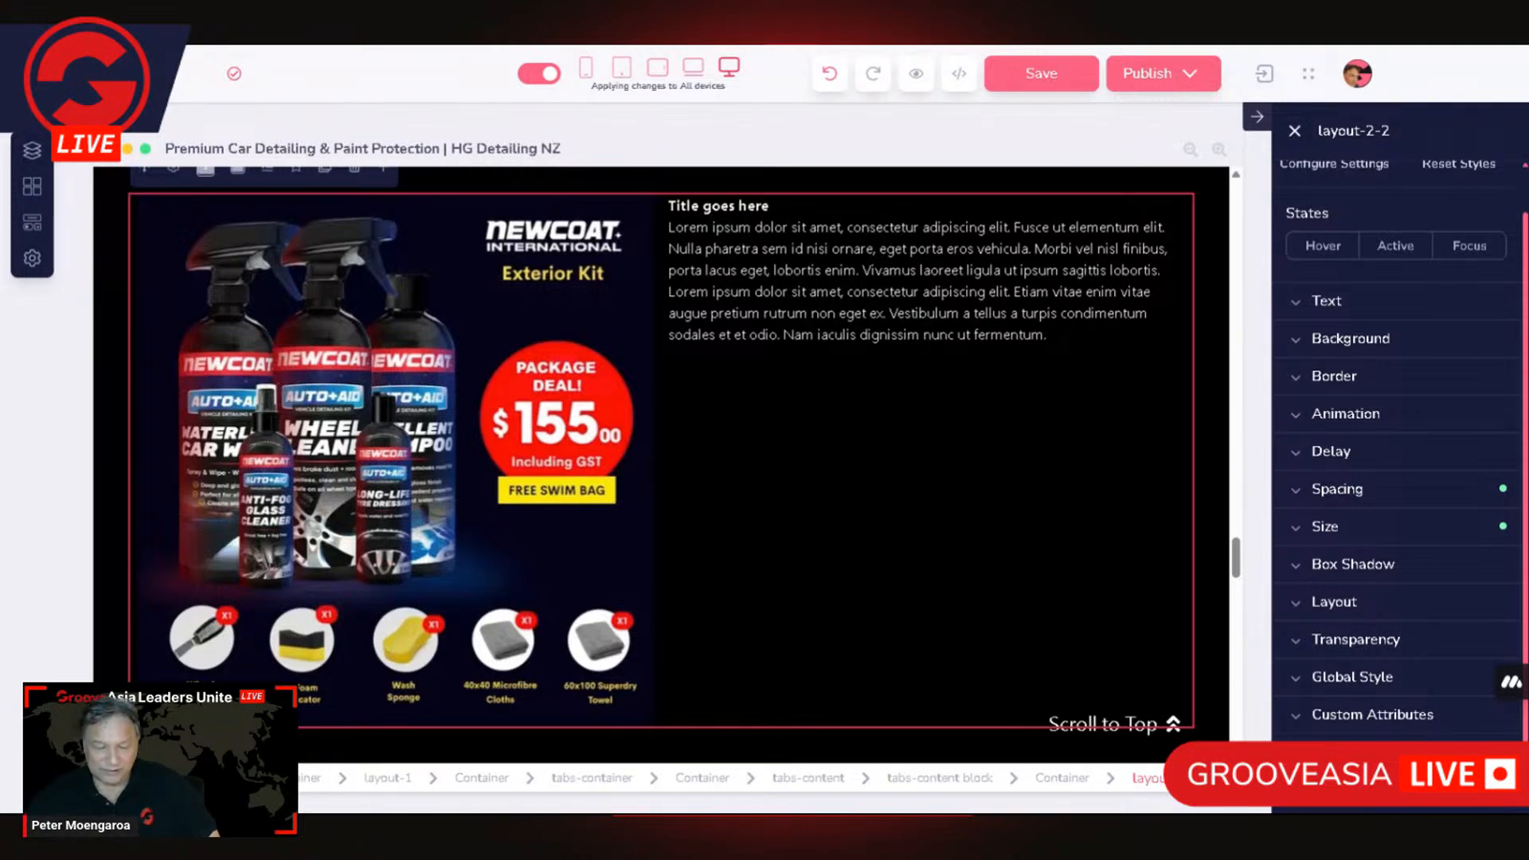
scroll(985, 456, up, 5)
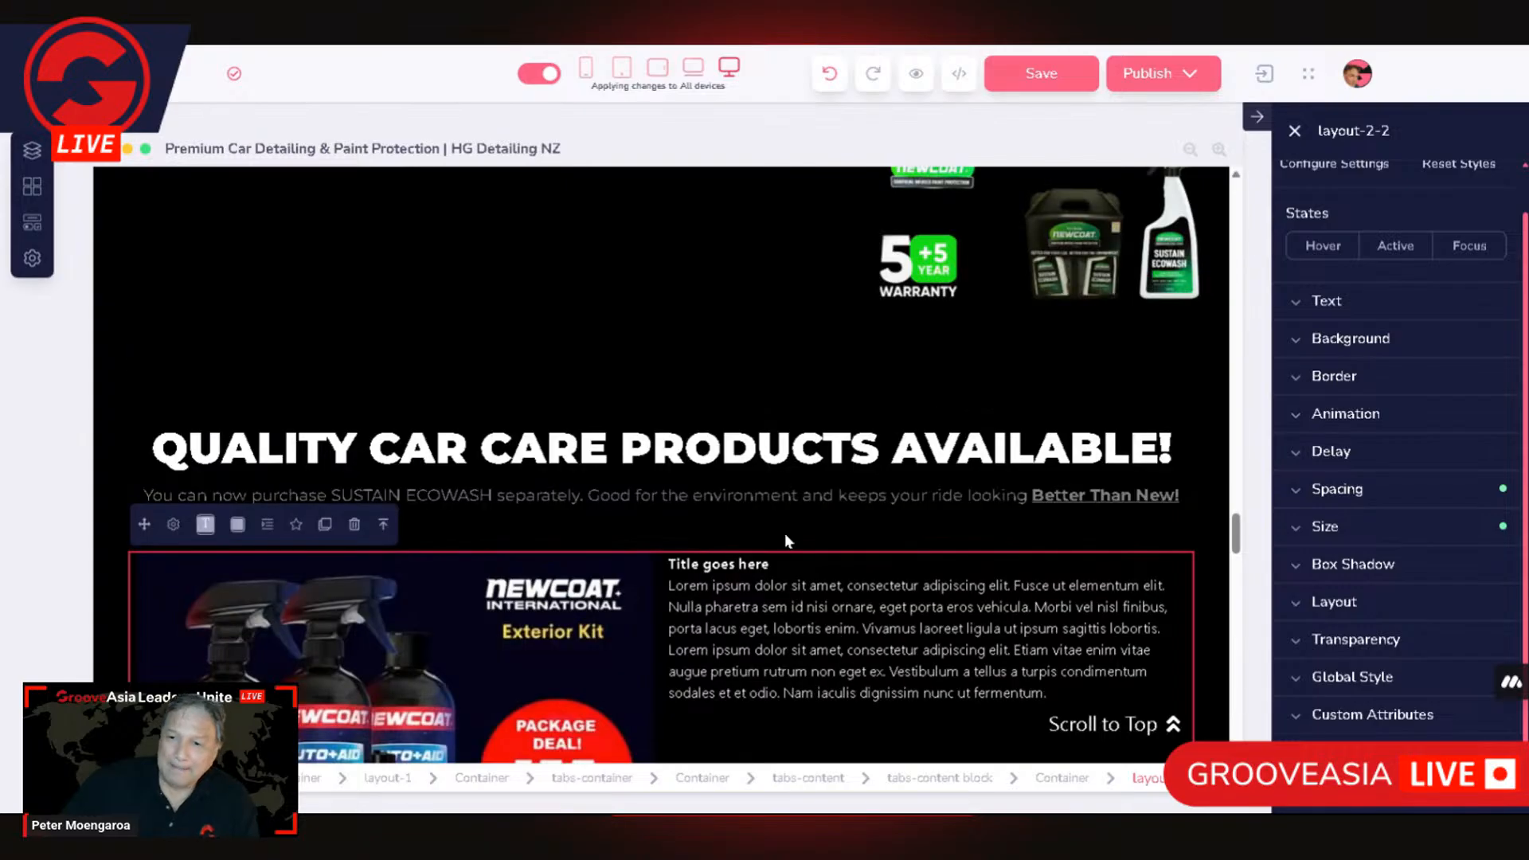
scroll(190, 645, down, 2)
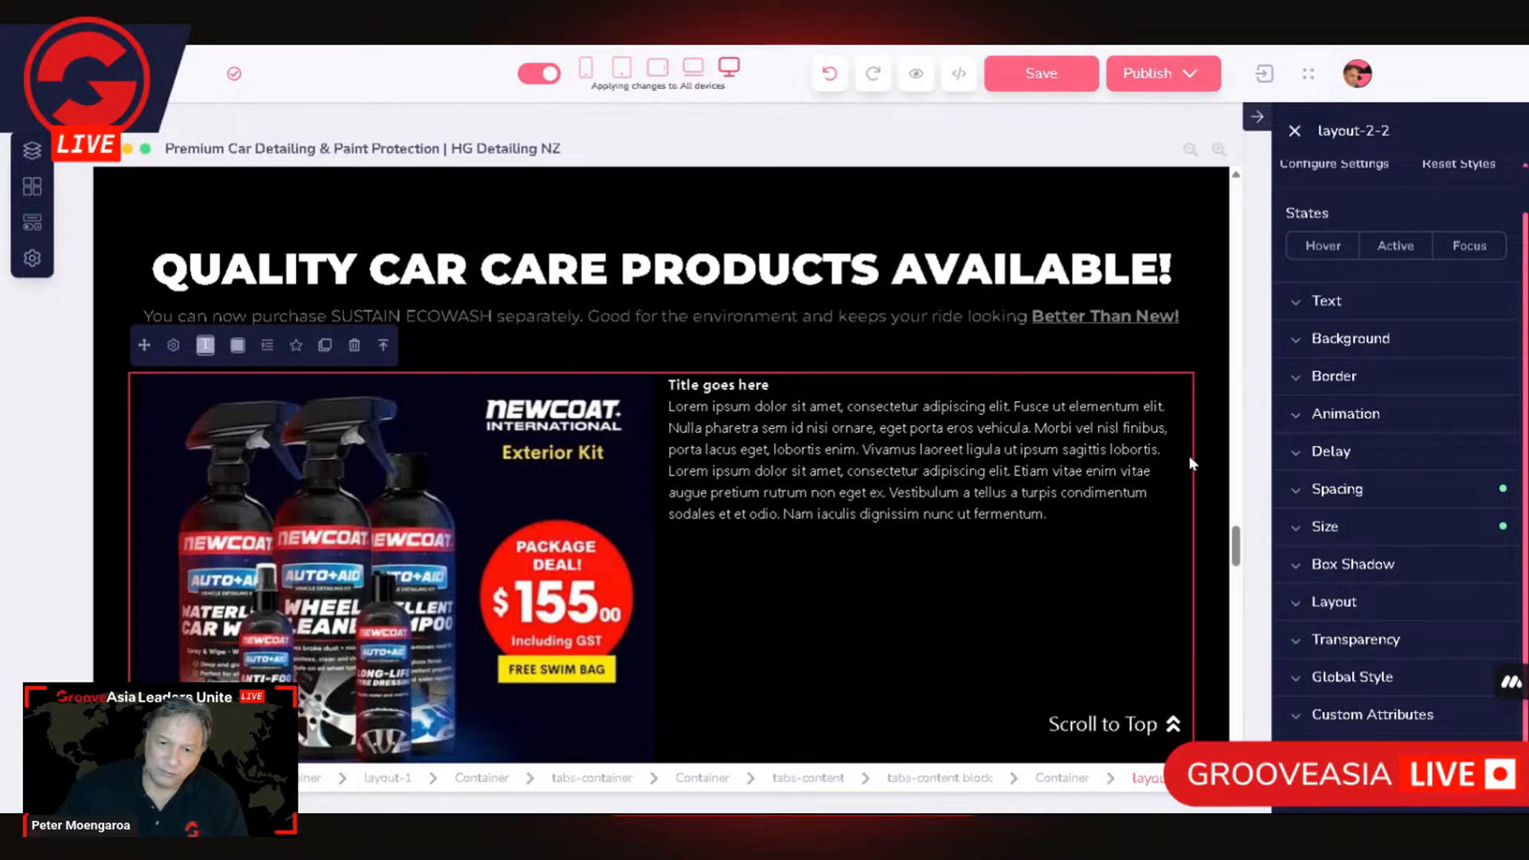
scroll(981, 595, up, 2)
scroll(981, 595, down, 6)
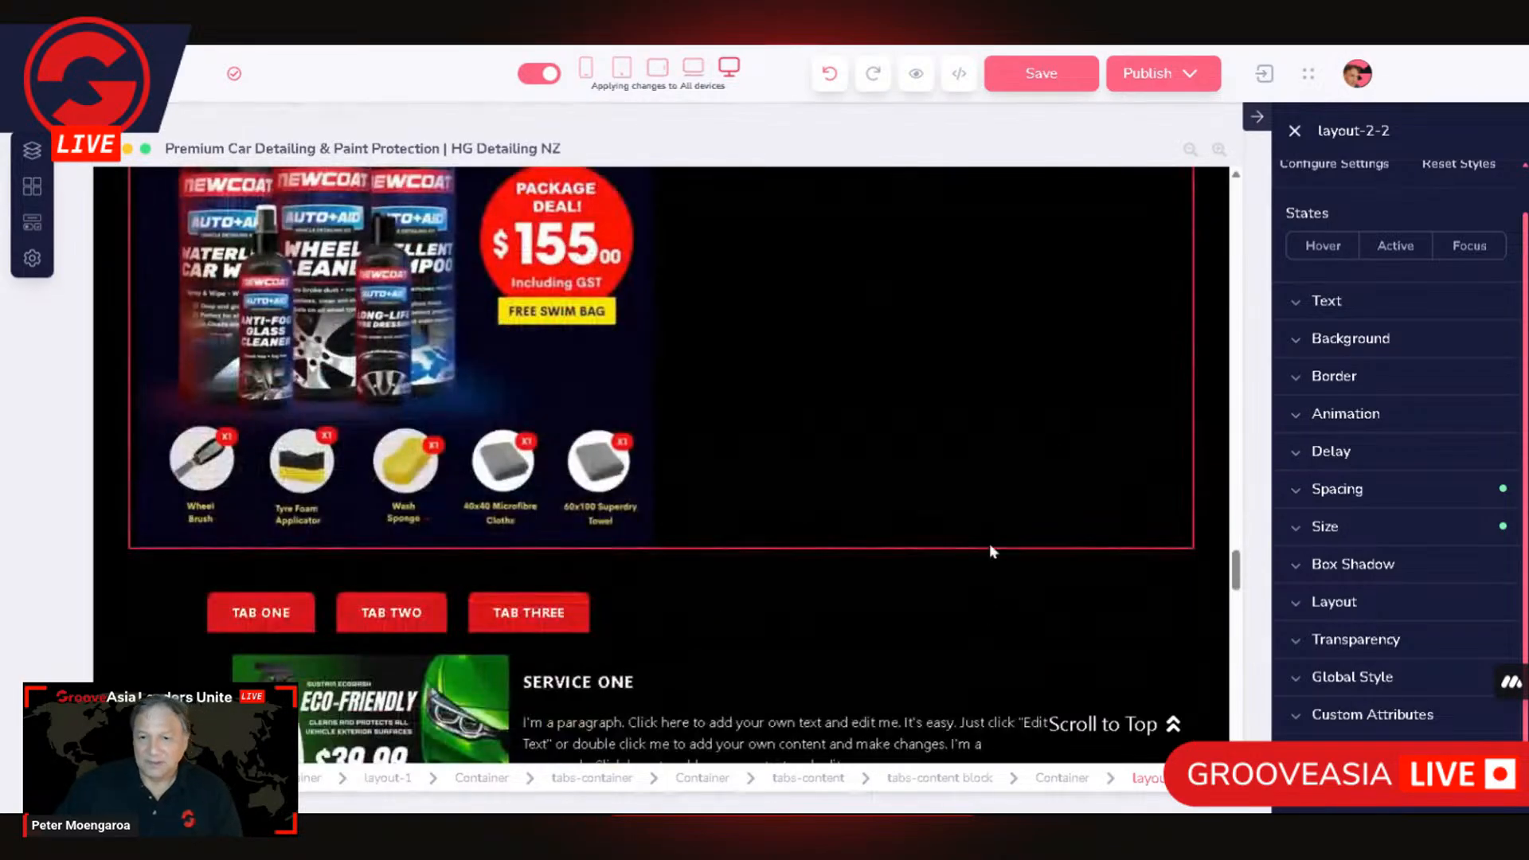